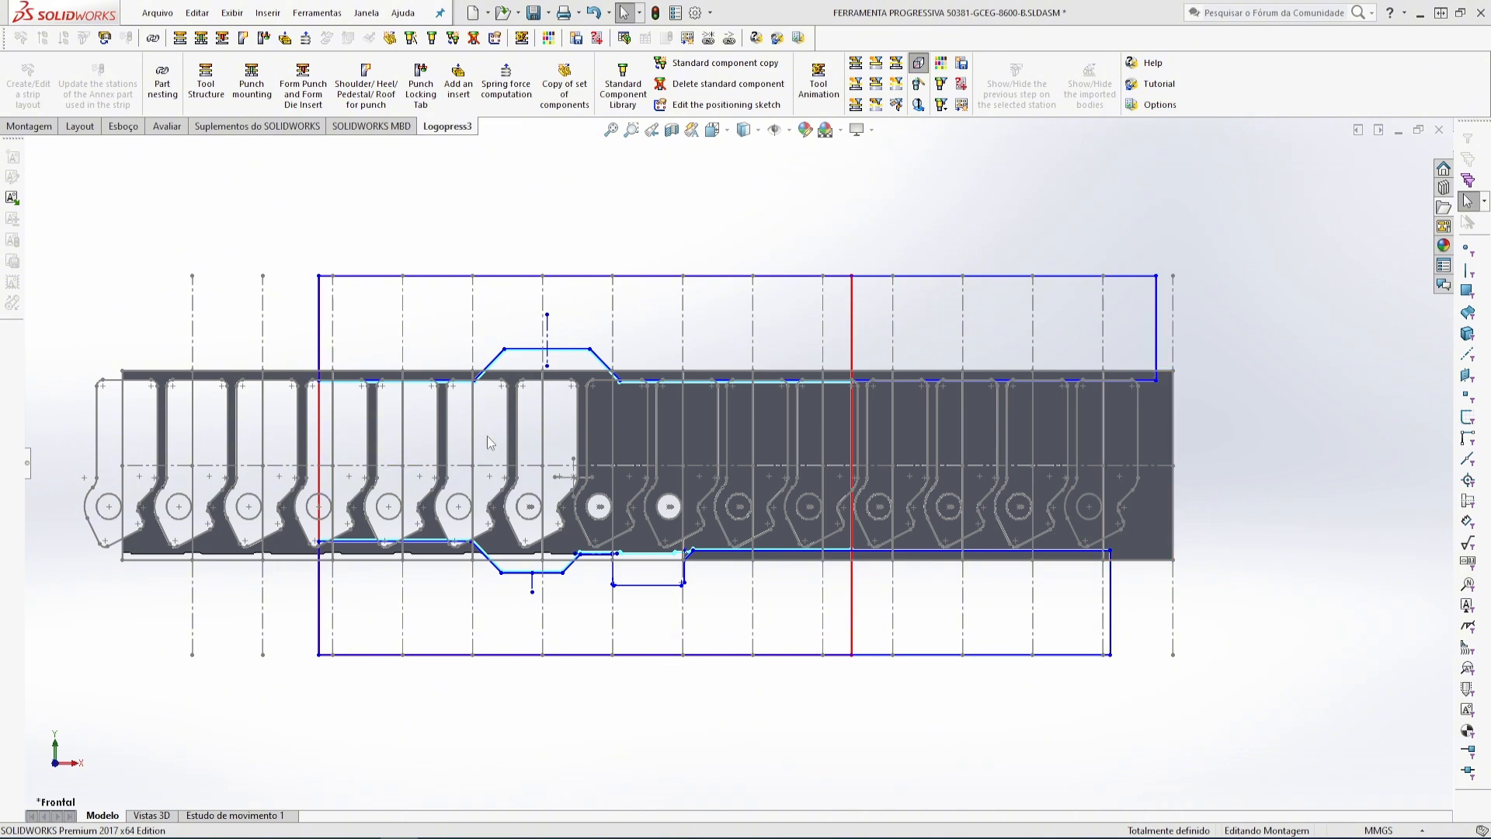
{"action": "key", "text": "z"}
{"action": "scroll", "coordinate": [611, 451], "scroll_direction": "down", "scroll_amount": 5}
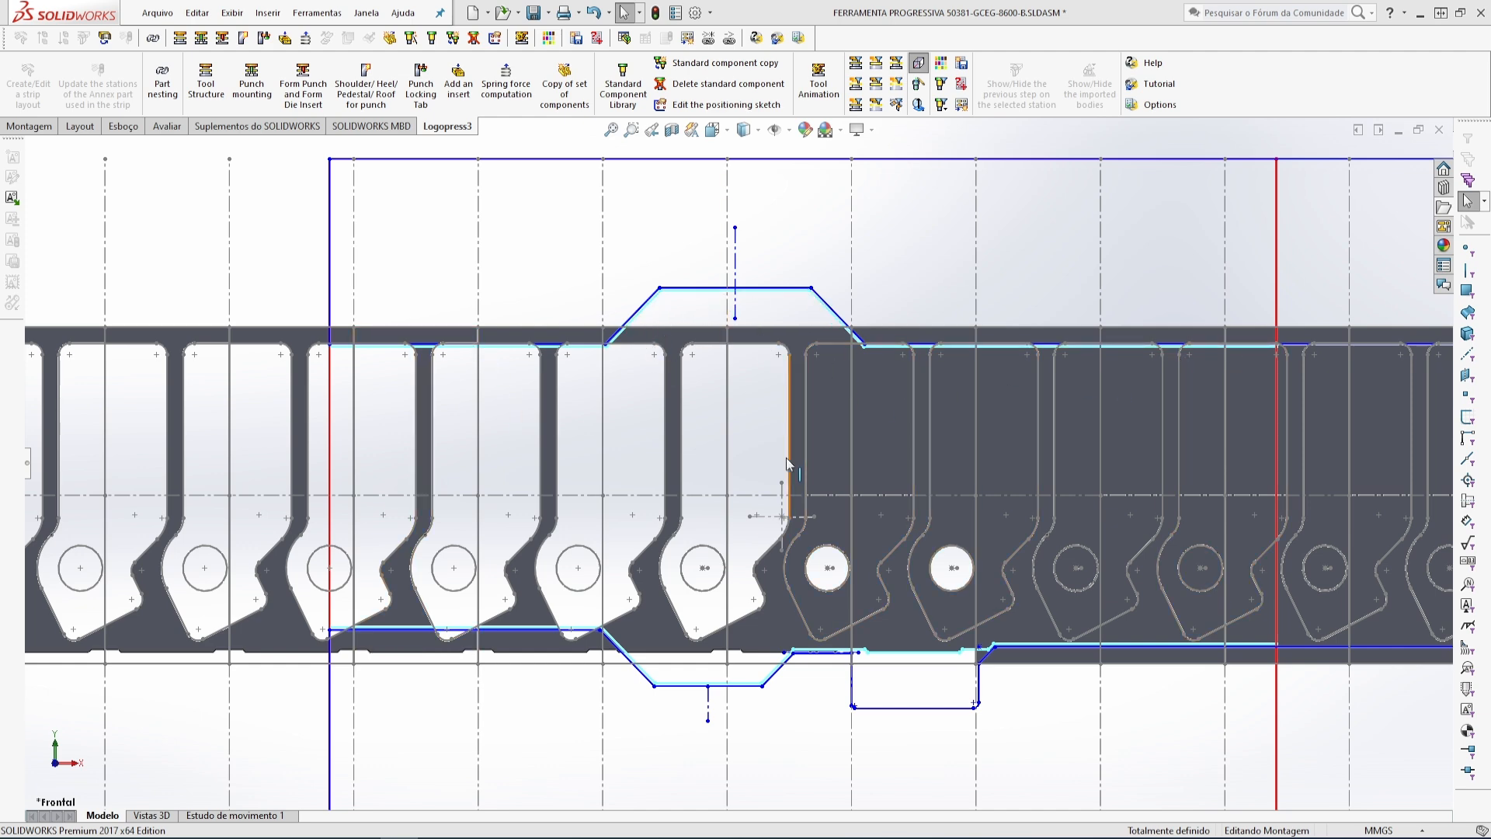
{"action": "key", "text": "f"}
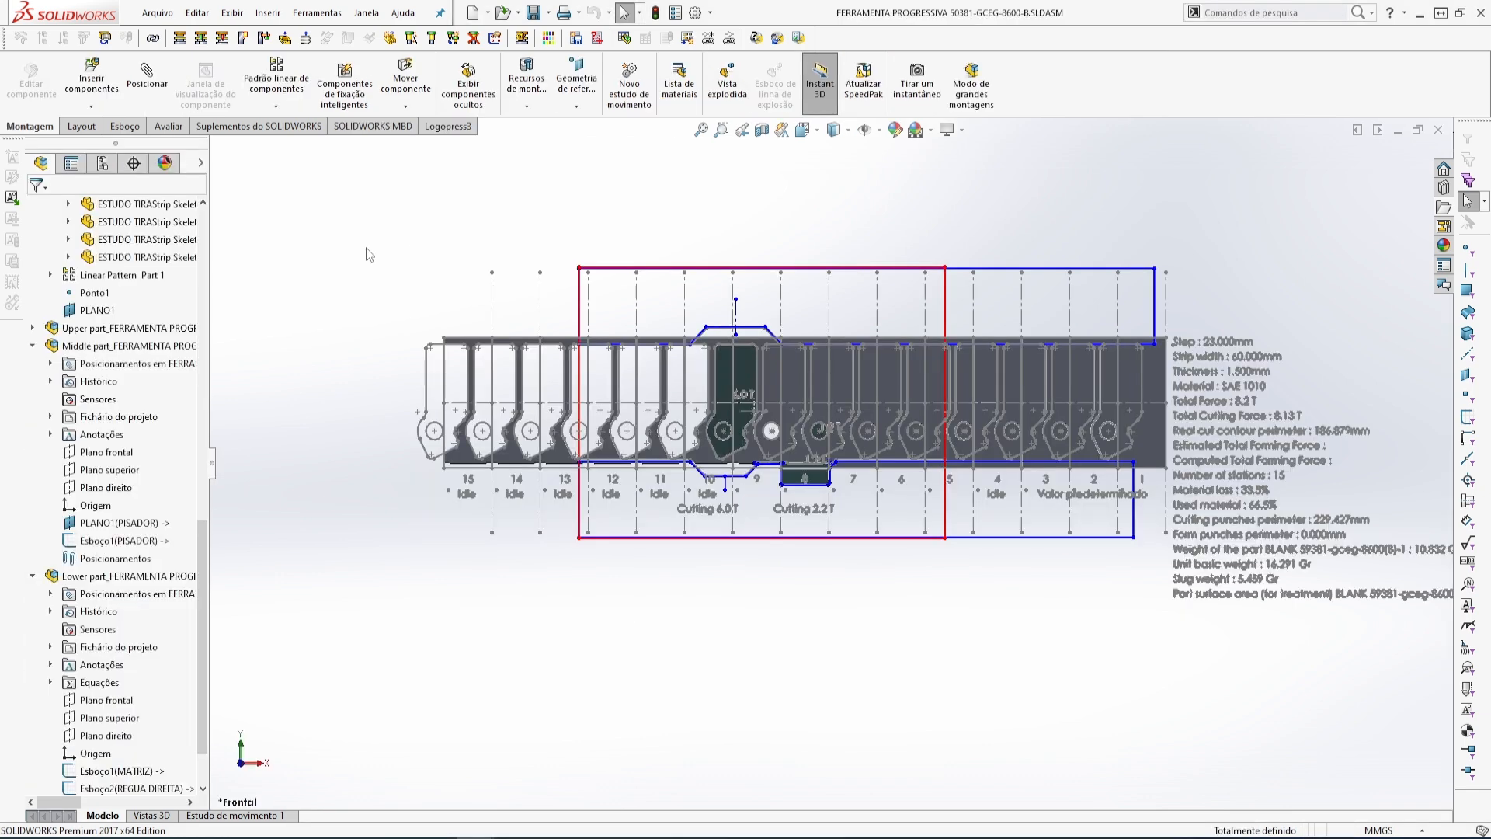
- Start adding a plate from sketch to the tool structure, assigned to the lower part with a 24 mm thickness
{"action": "left_click", "coordinate": [447, 126]}
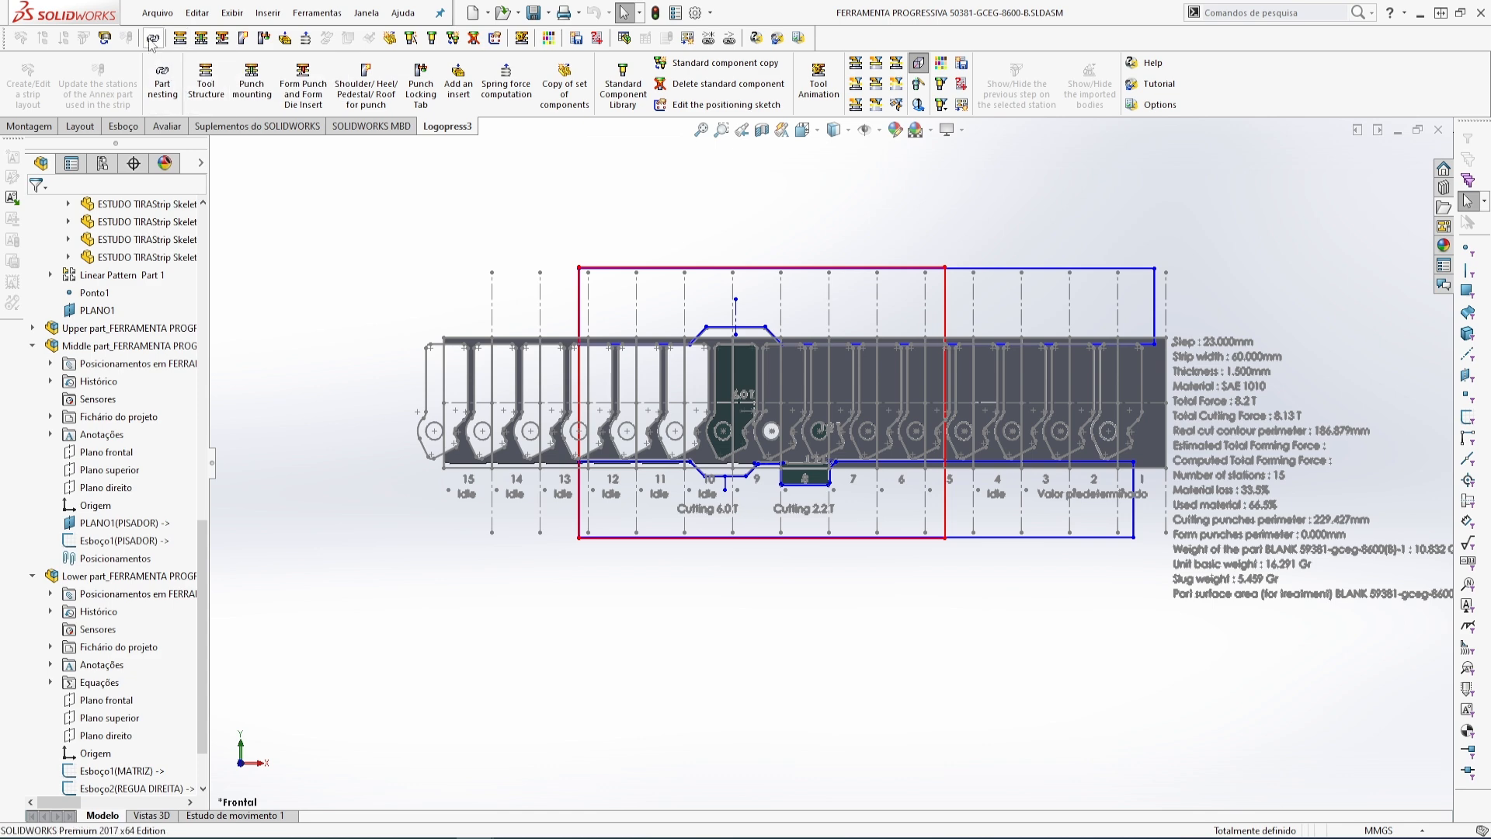
{"action": "left_click", "coordinate": [180, 38]}
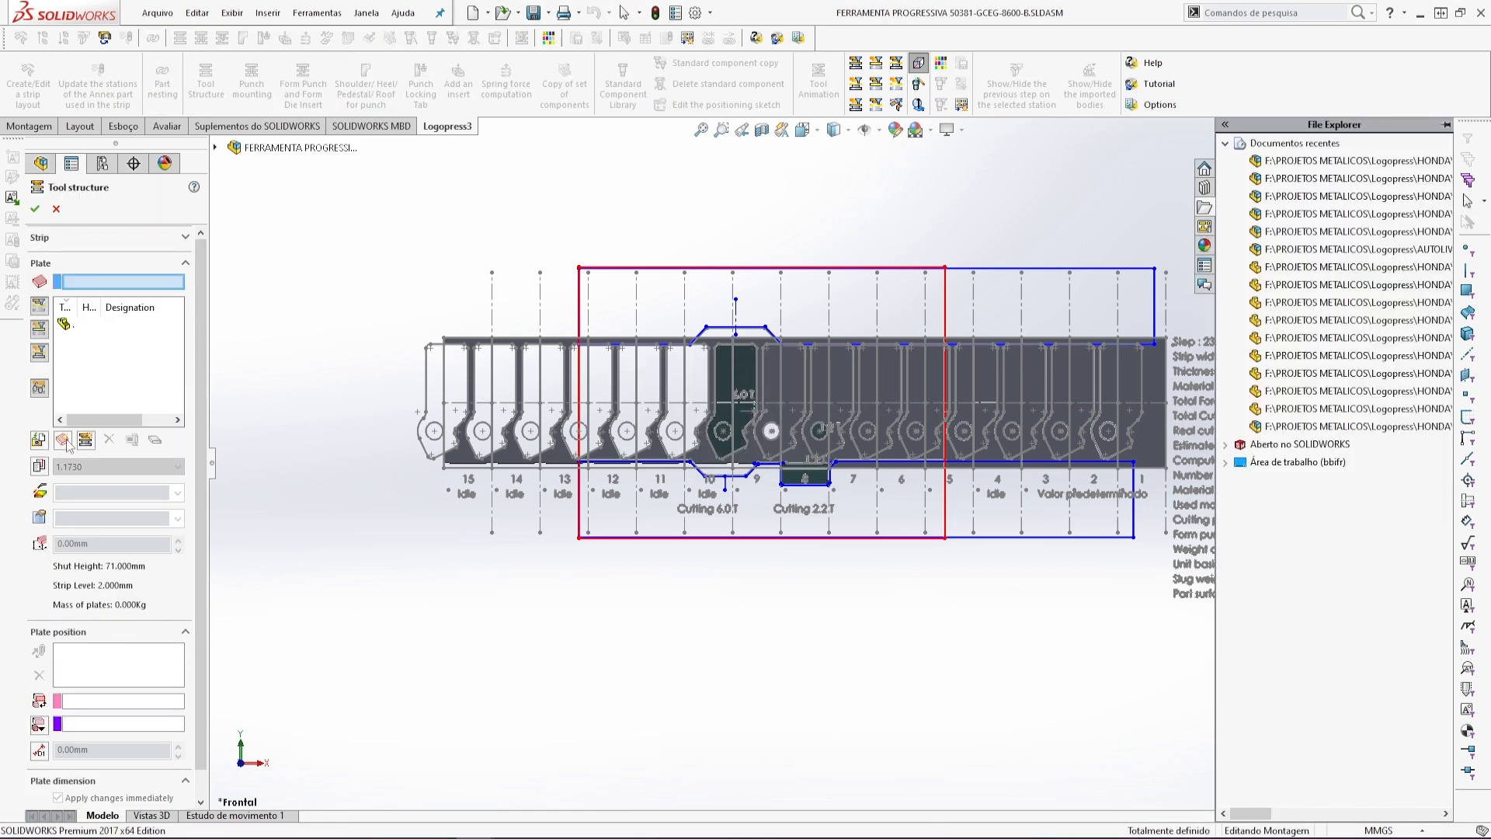
{"action": "key", "text": "Escape"}
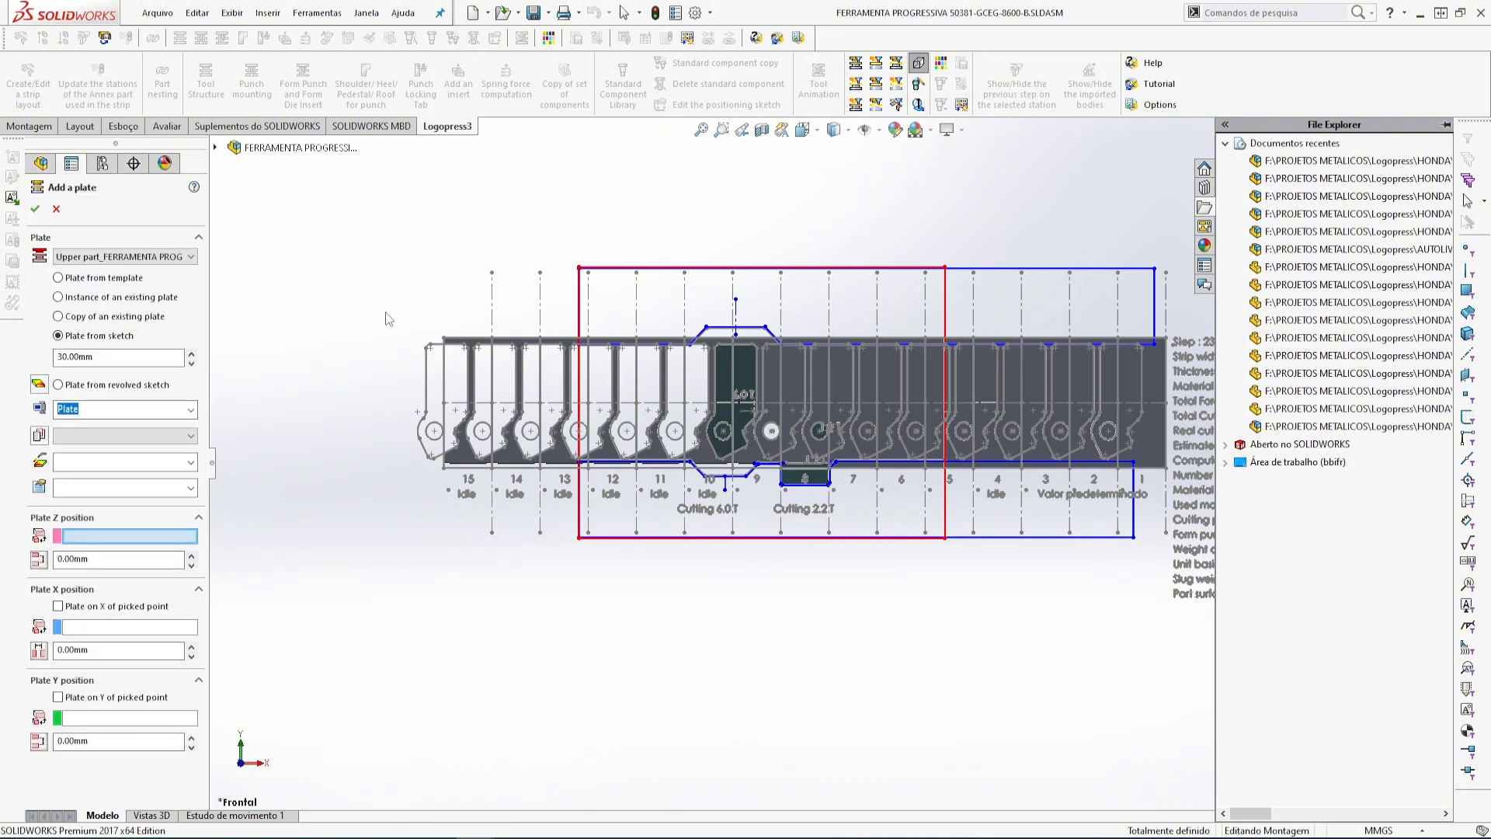
{"action": "left_click", "coordinate": [191, 258]}
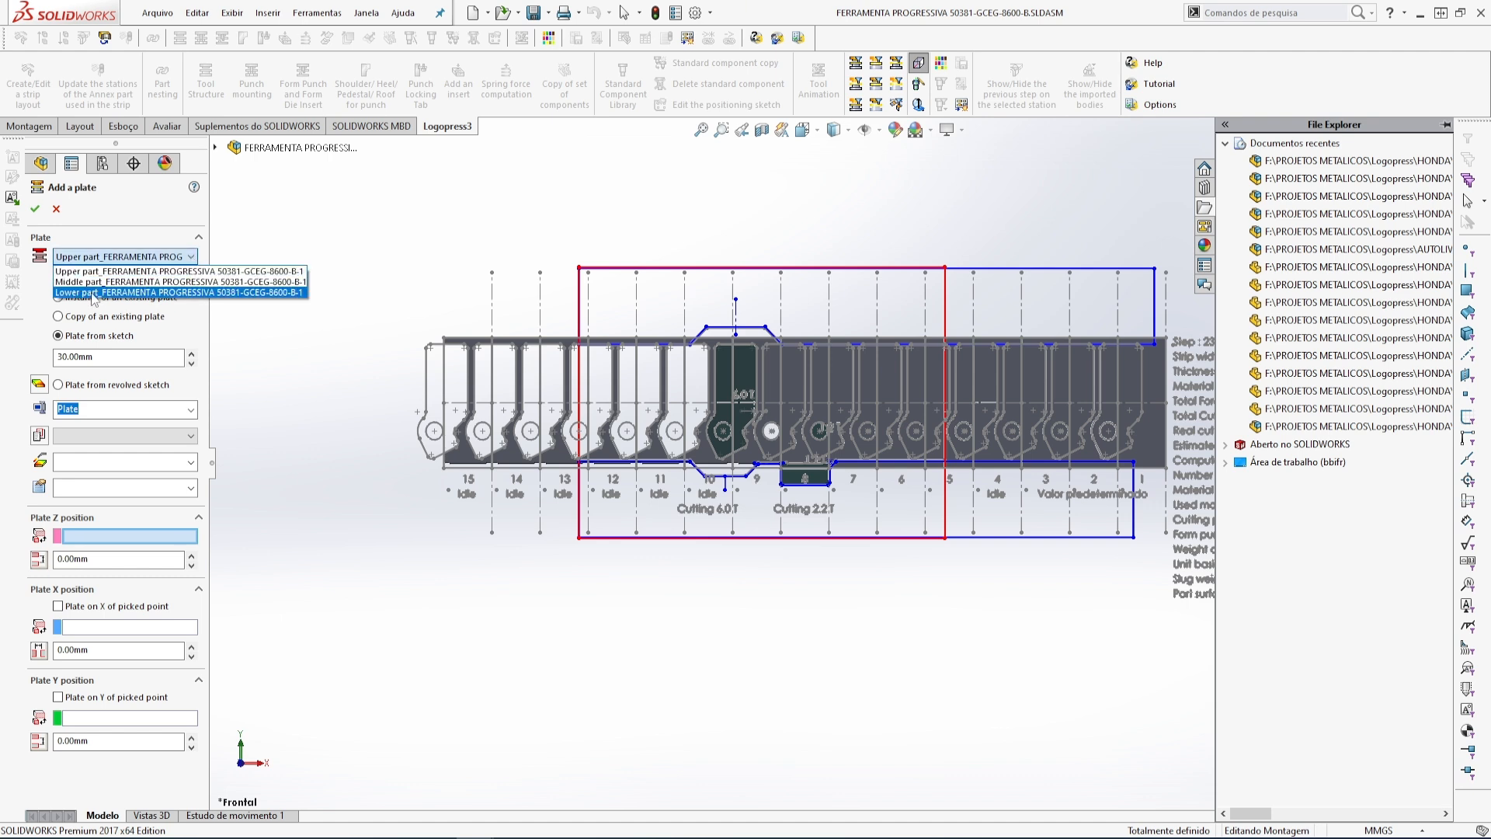
{"action": "left_click", "coordinate": [92, 293]}
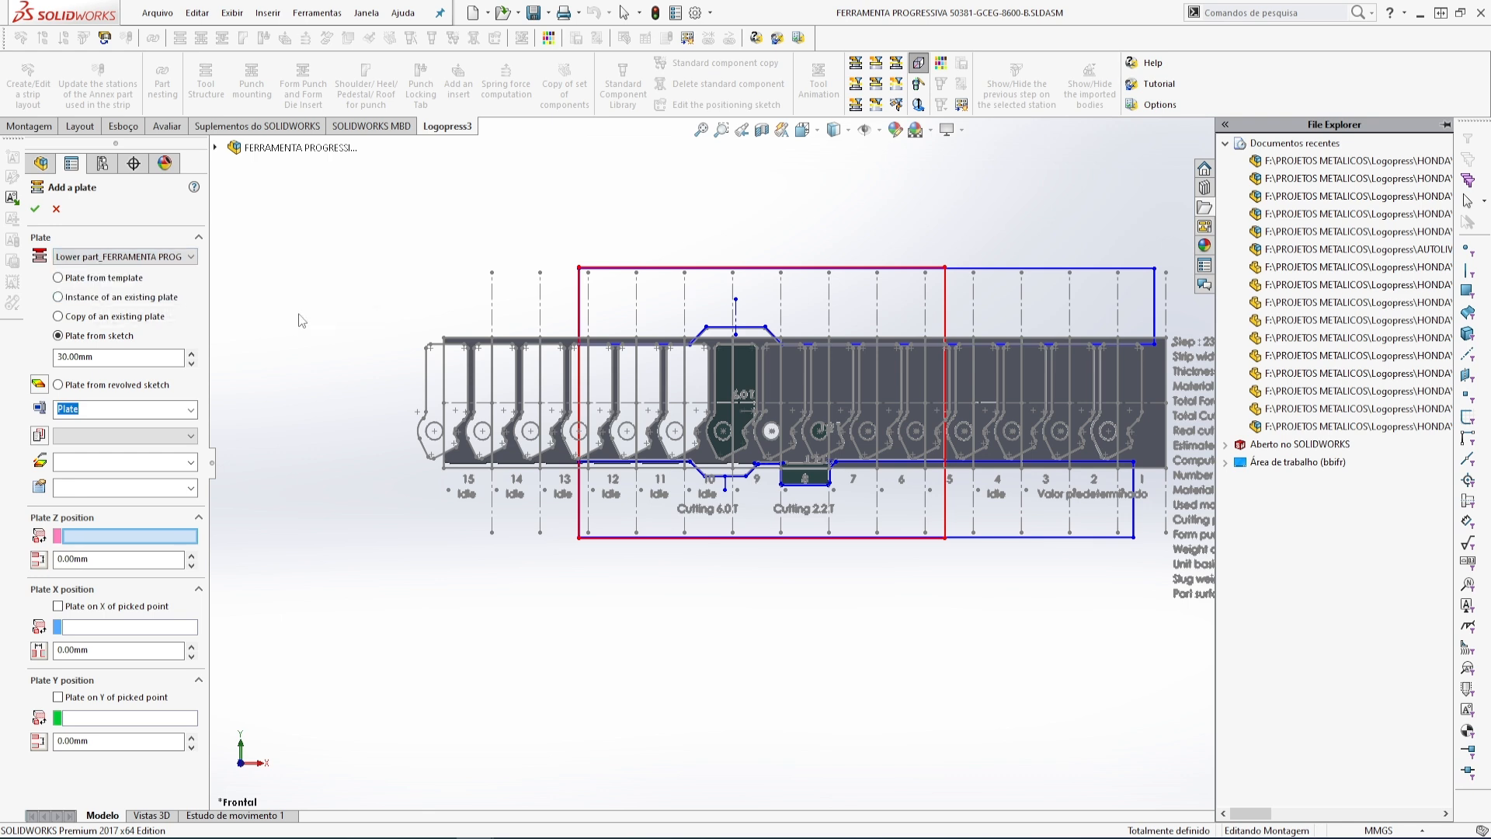
{"action": "double_click", "coordinate": [104, 355]}
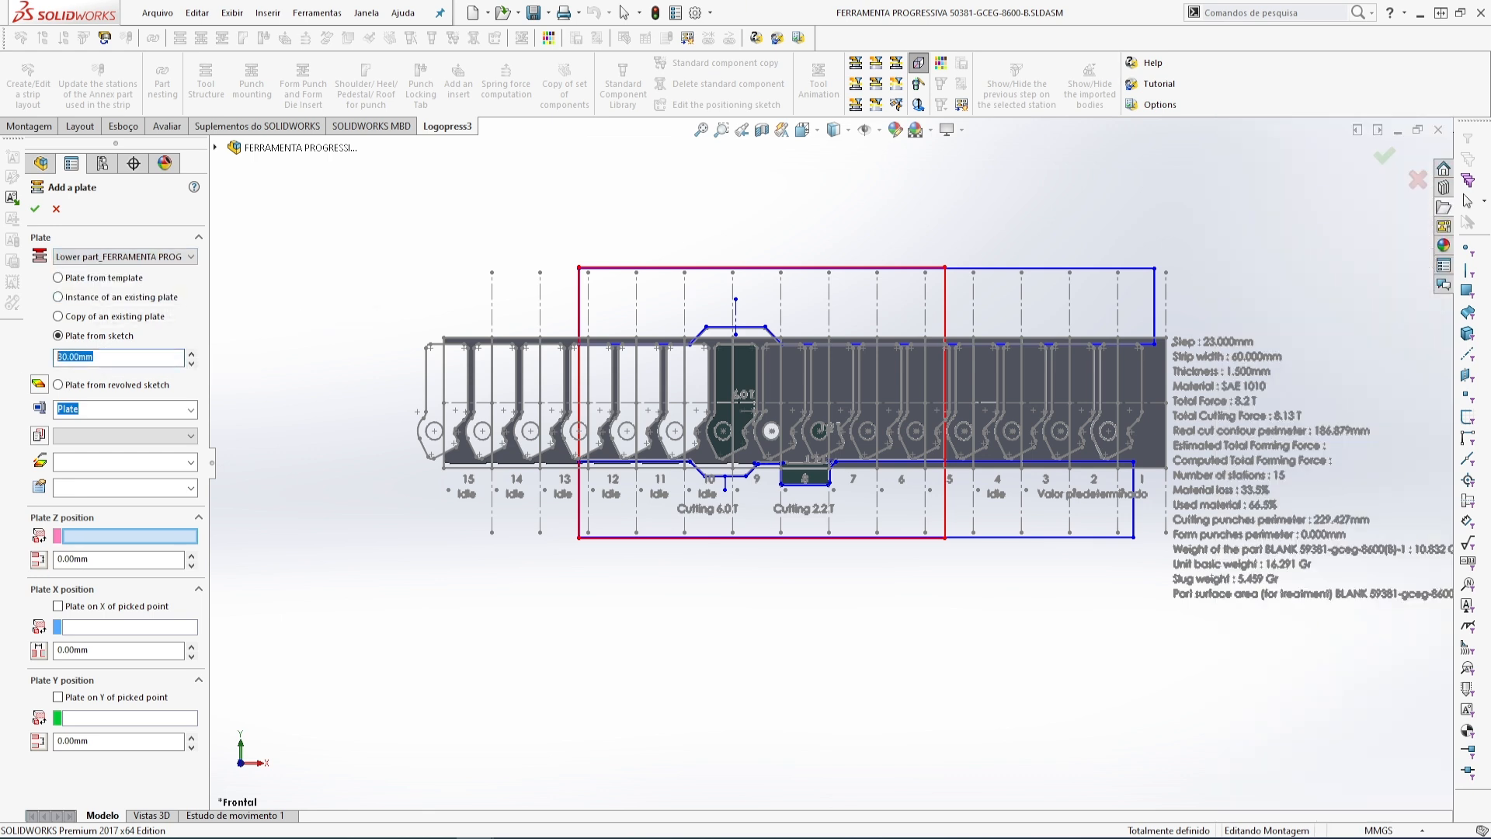
{"action": "type", "text": "24"}
{"action": "left_click", "coordinate": [300, 262]}
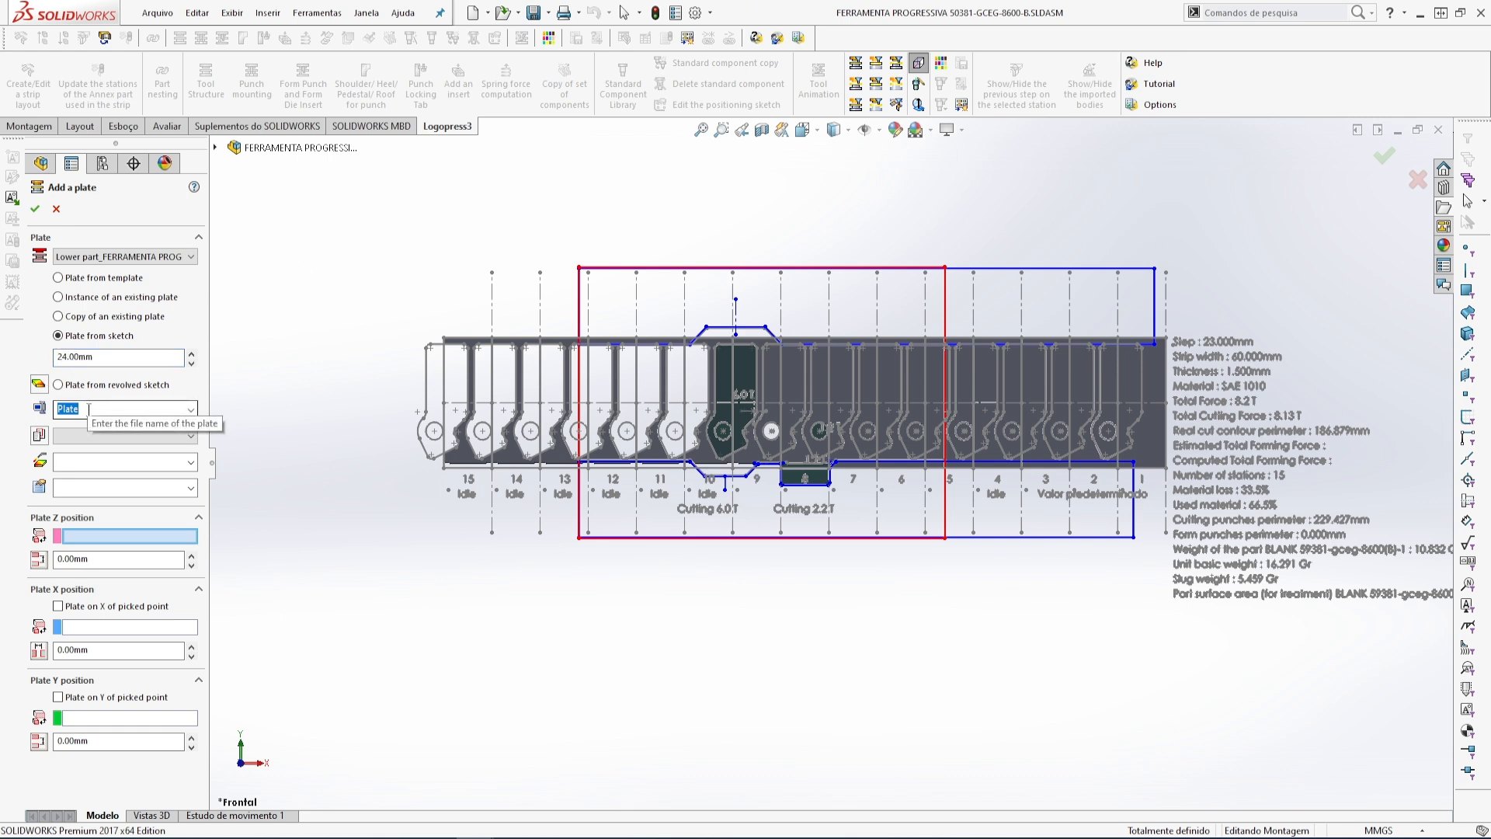
- Name the new plate MATRIZ
{"action": "key", "text": "r"}
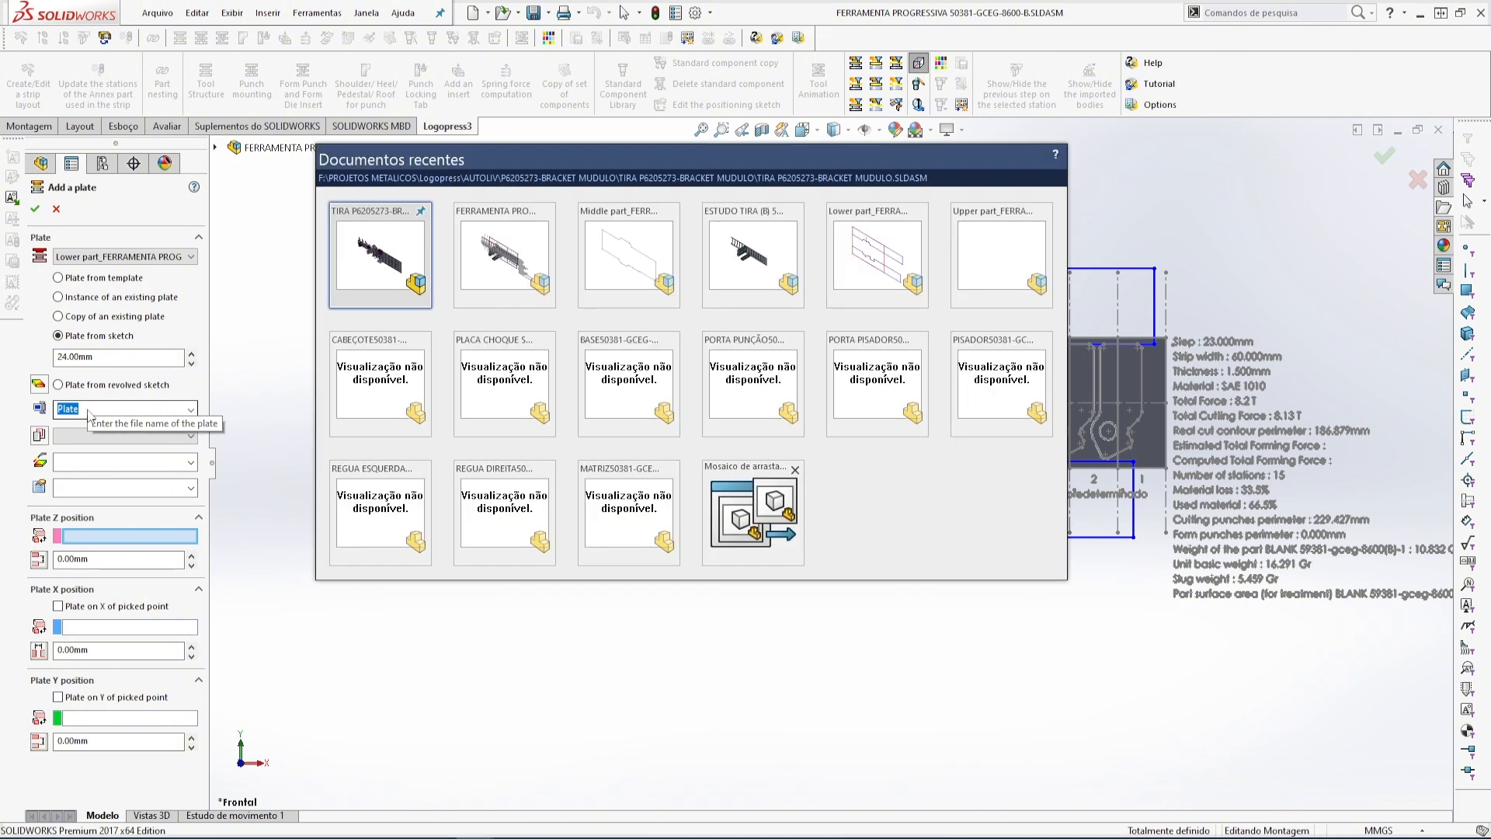
{"action": "key", "text": "Escape"}
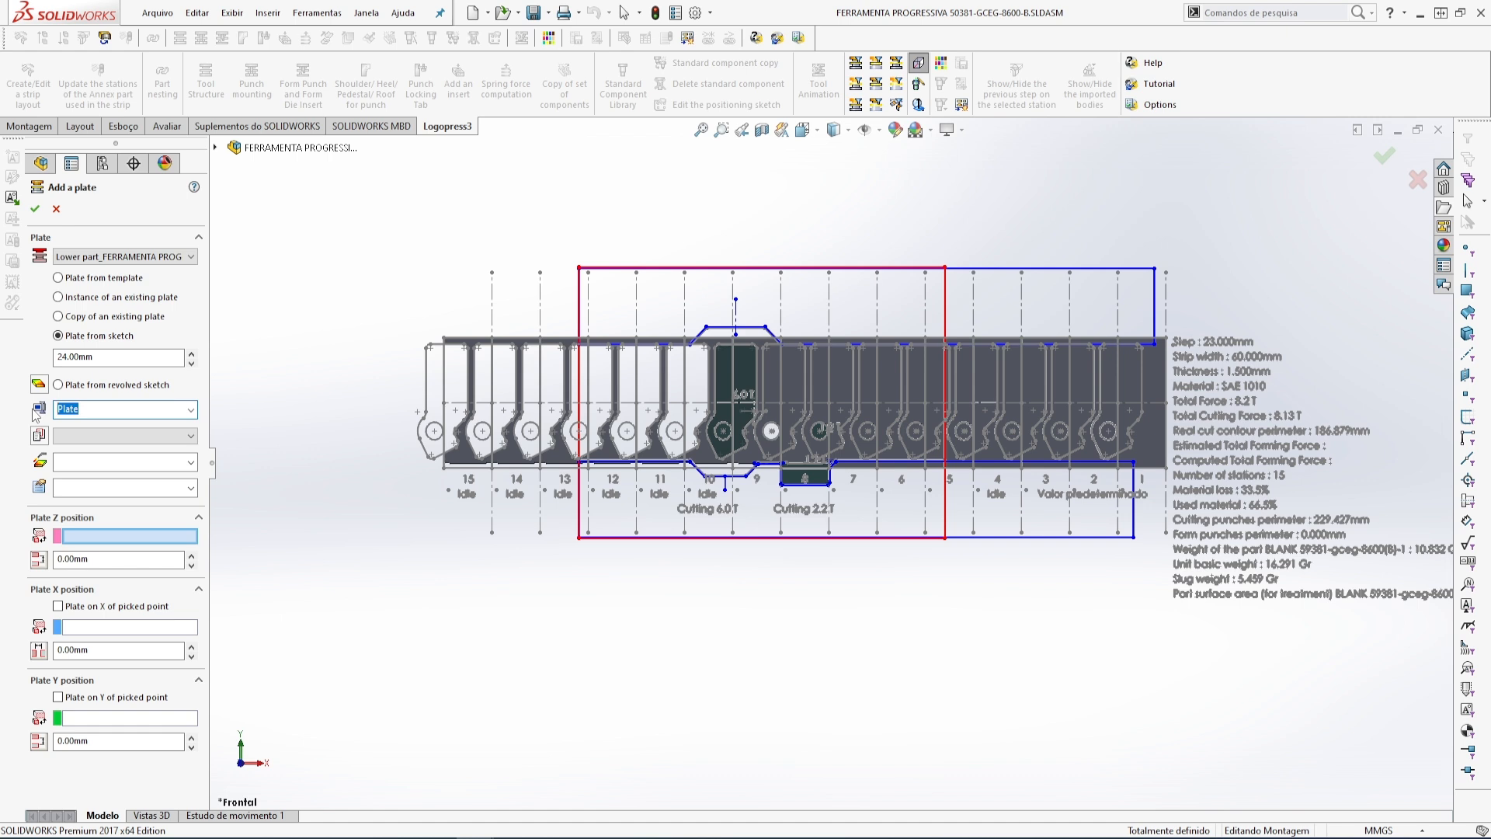
{"action": "type", "text": "MATRIZ"}
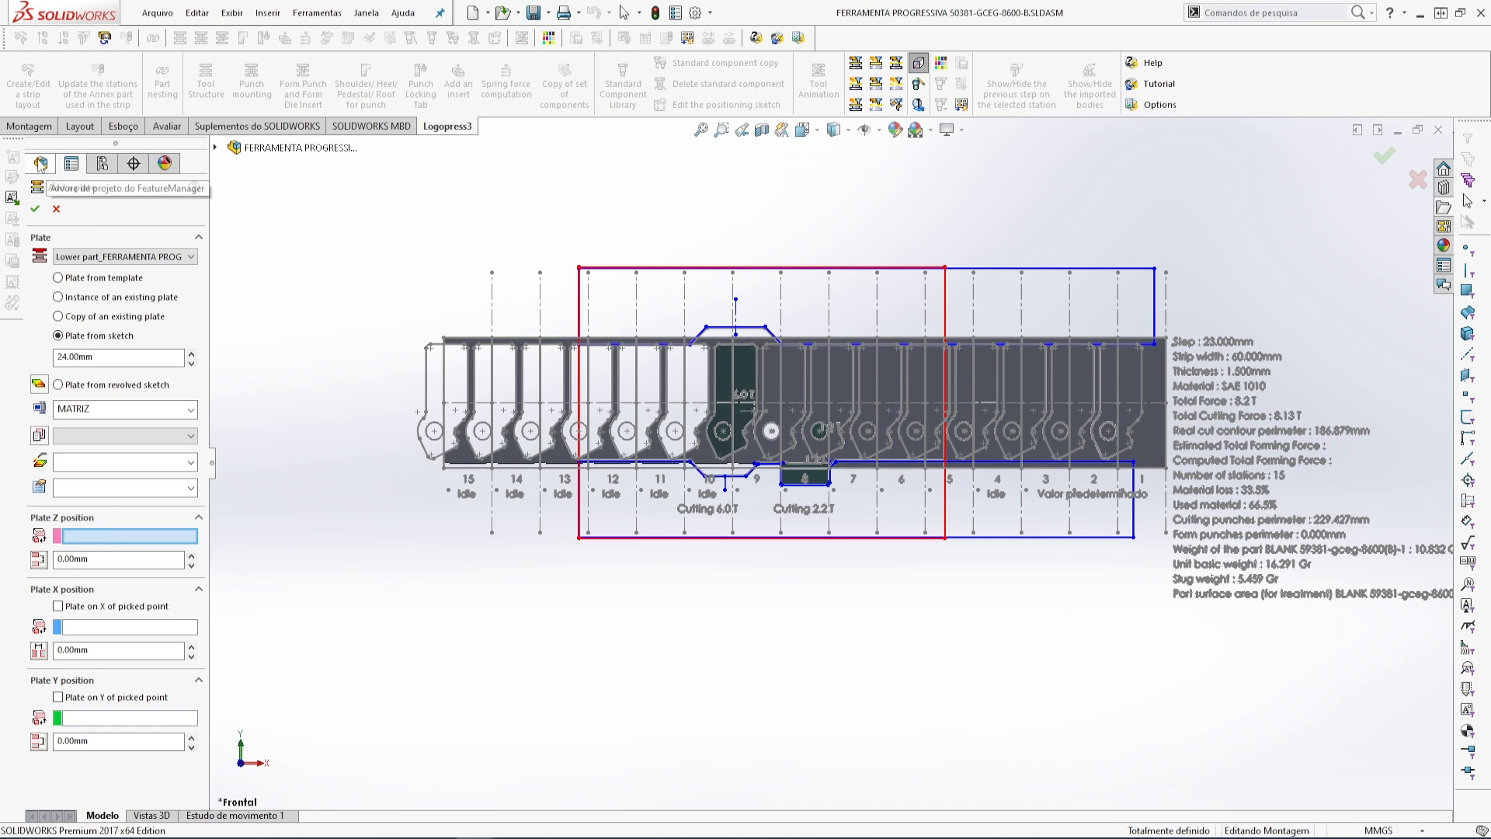
- Position the plate using the lower part's Plano frontal for Z, the strip's PLANO1 for X and the lower part's Plano superior for Y
{"action": "left_click", "coordinate": [70, 163]}
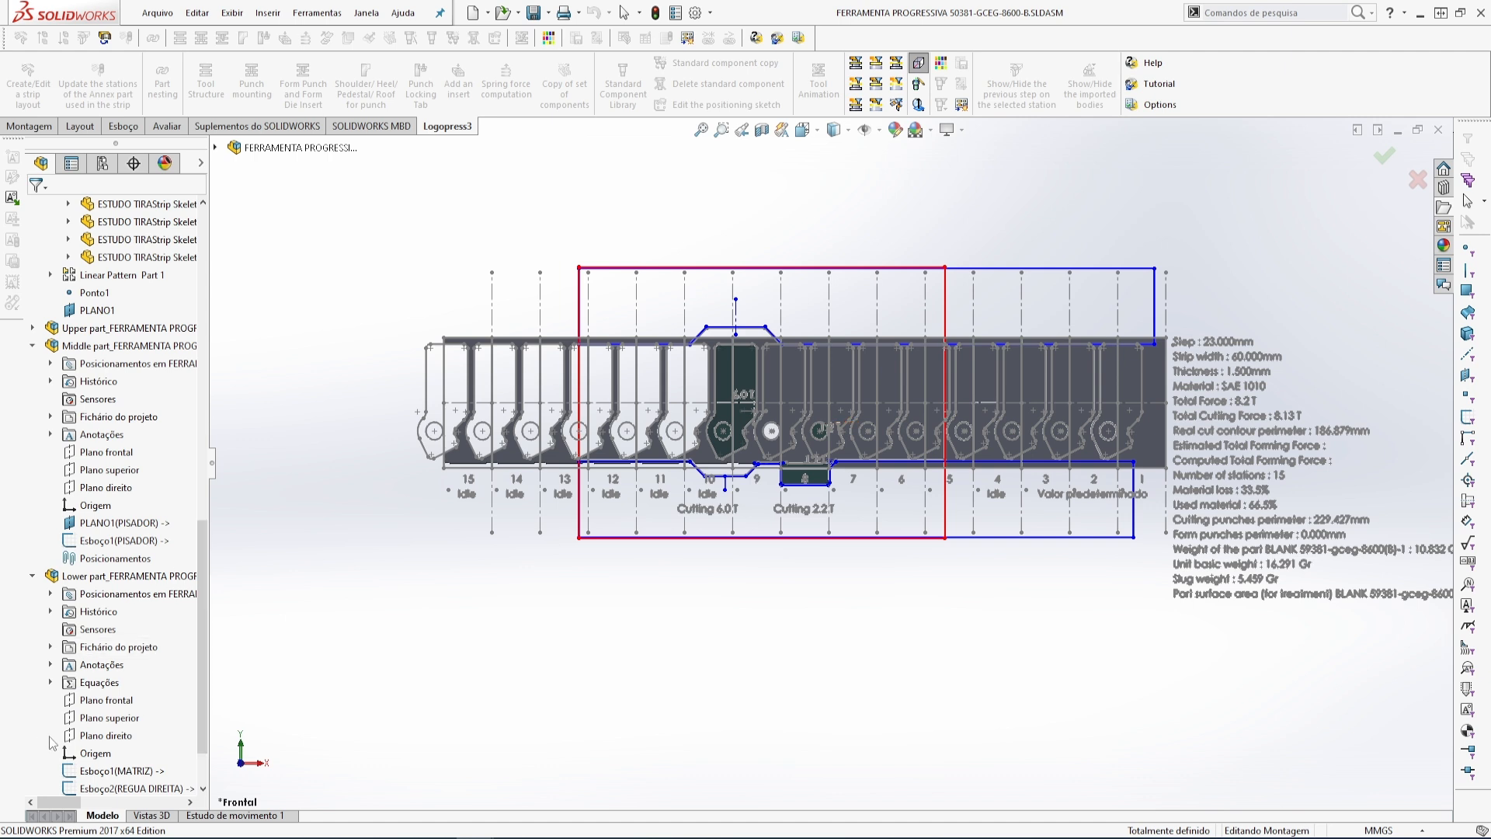
{"action": "left_click", "coordinate": [100, 701]}
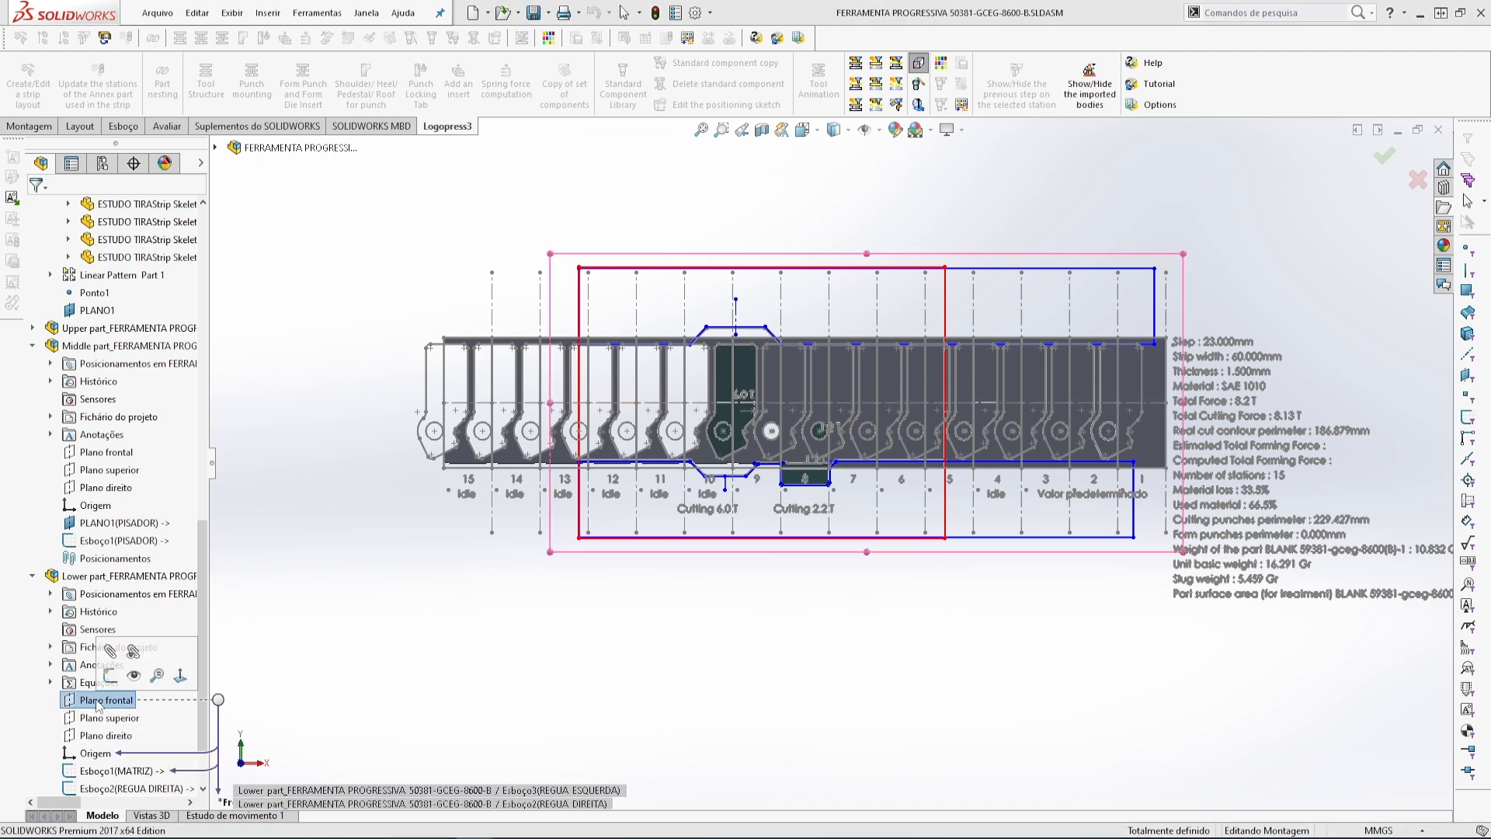
{"action": "left_click", "coordinate": [72, 163]}
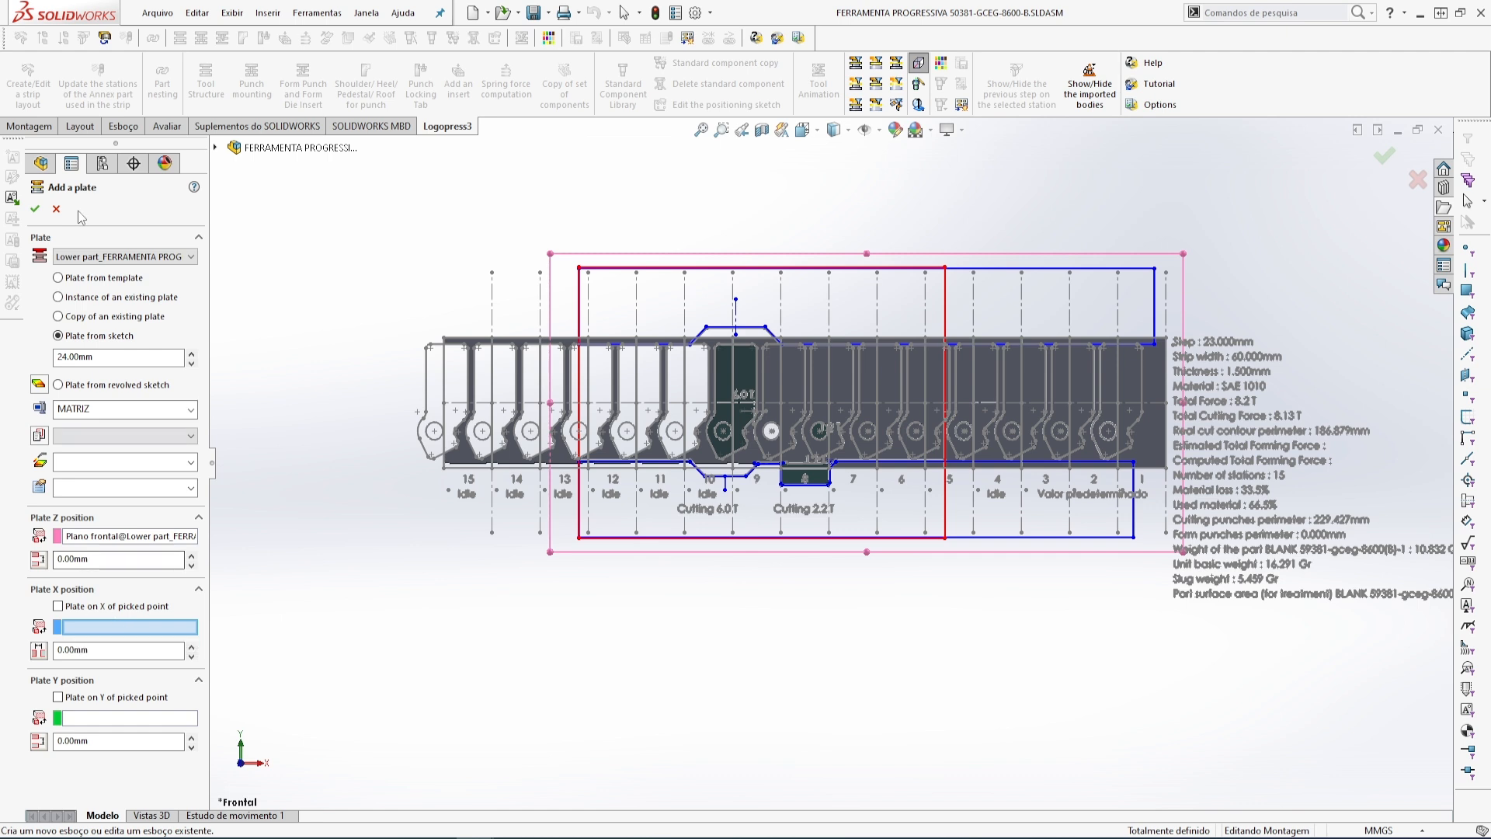
{"action": "left_click", "coordinate": [40, 164]}
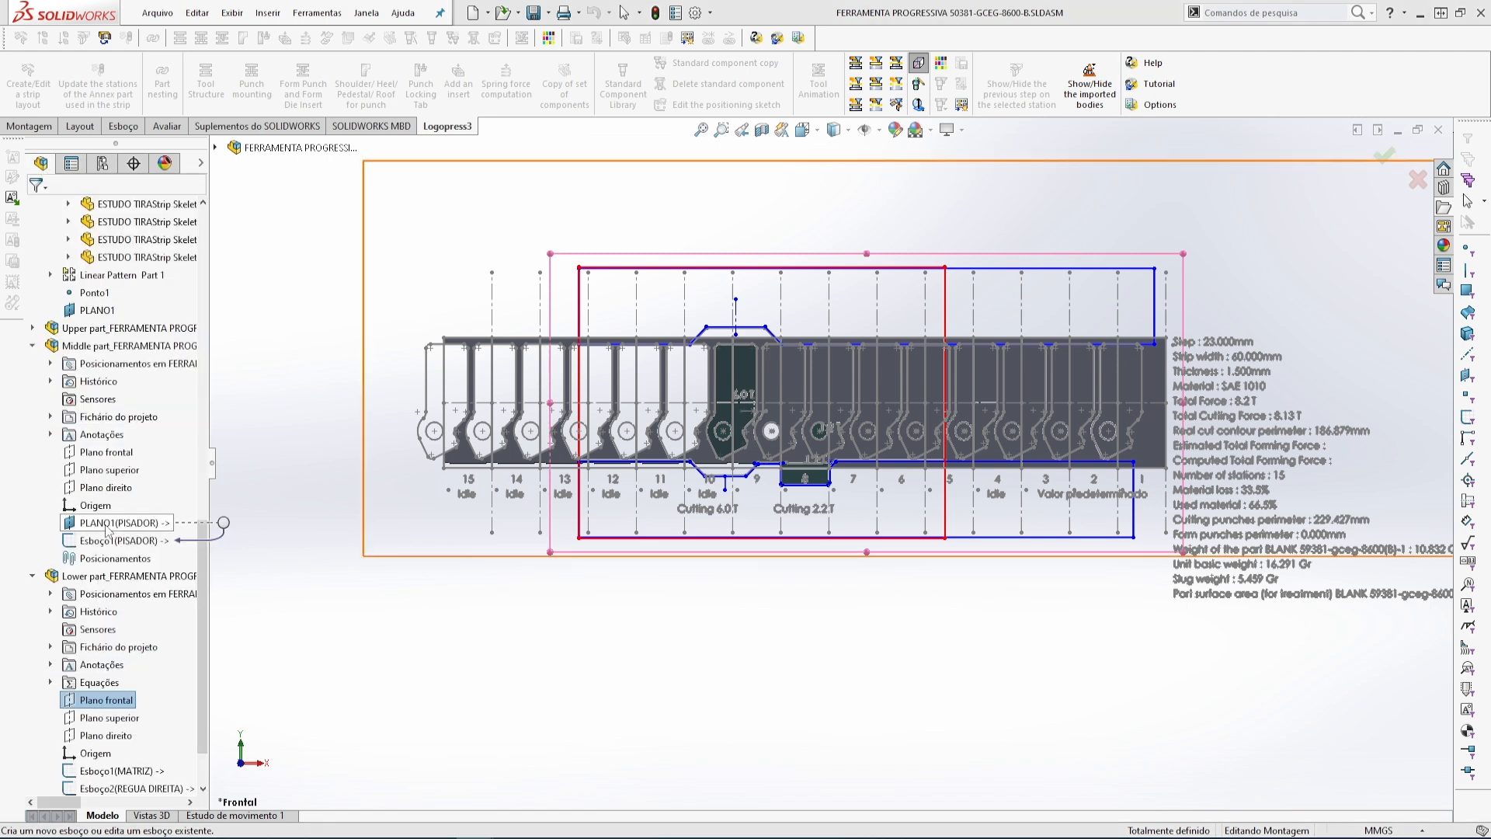
{"action": "left_click", "coordinate": [97, 311]}
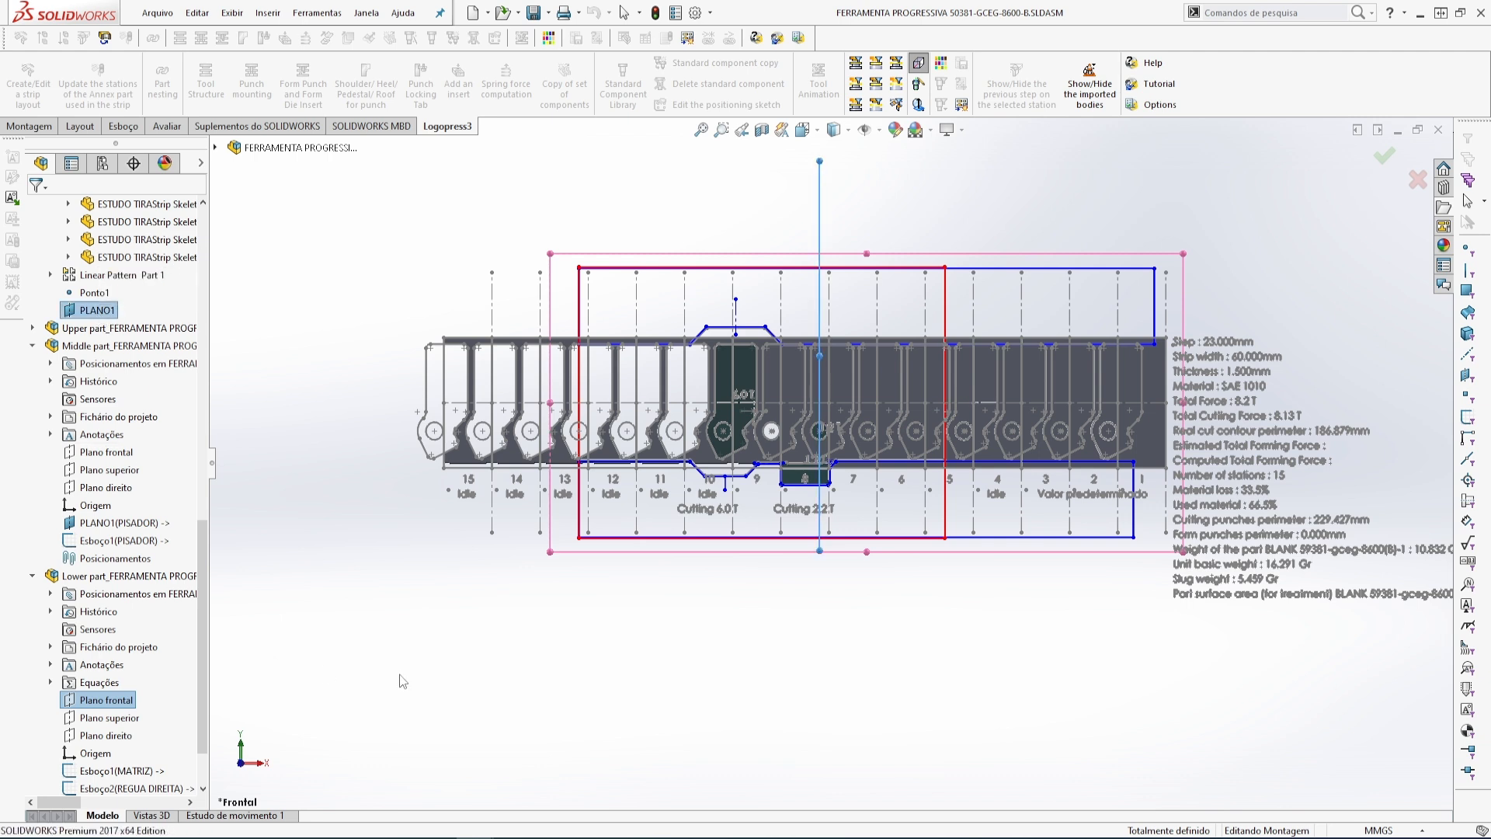
{"action": "left_click", "coordinate": [118, 719], "text": "ctrl"}
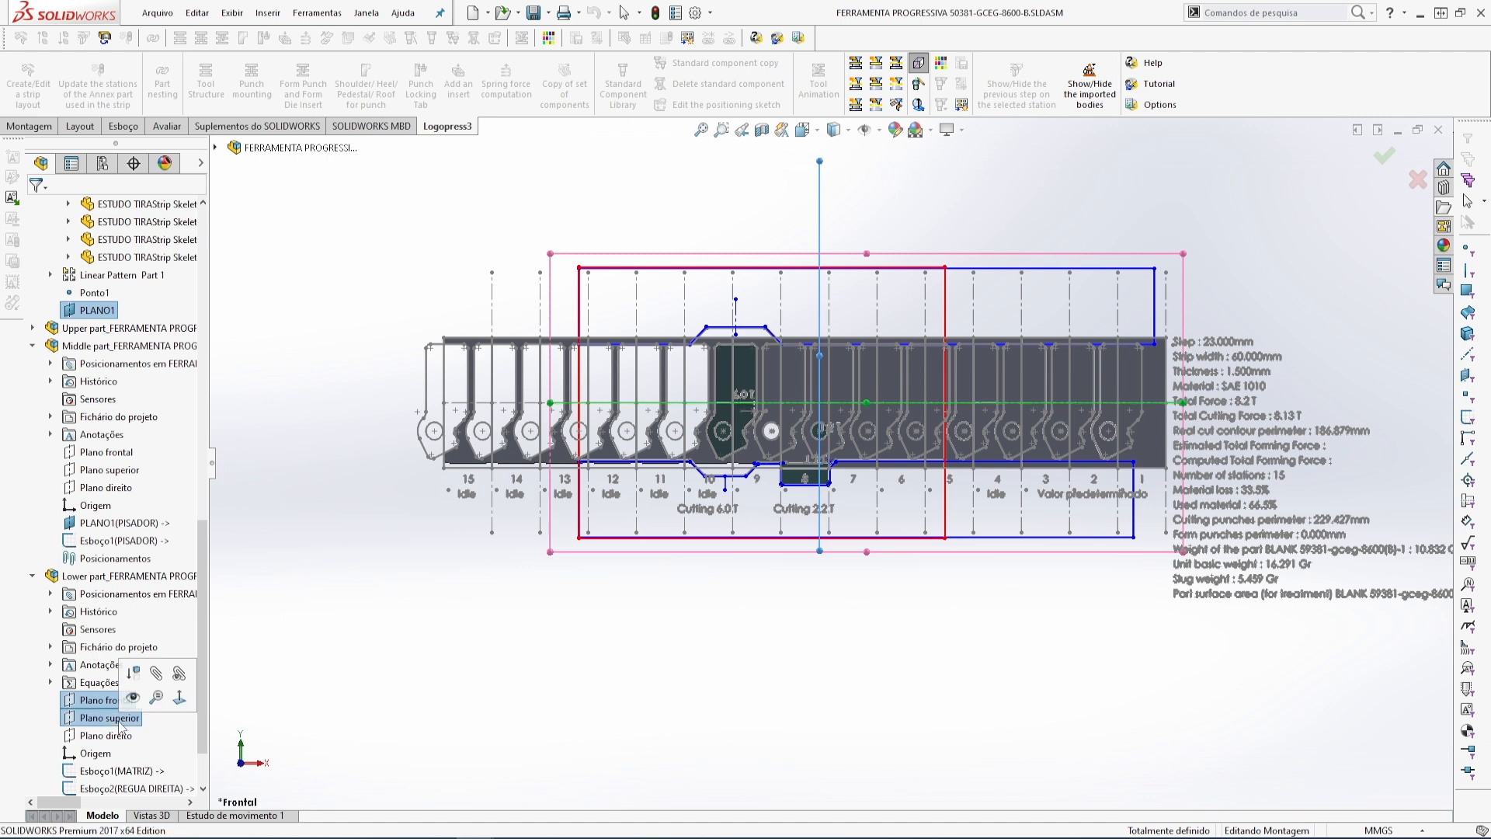
{"action": "left_click", "coordinate": [72, 165]}
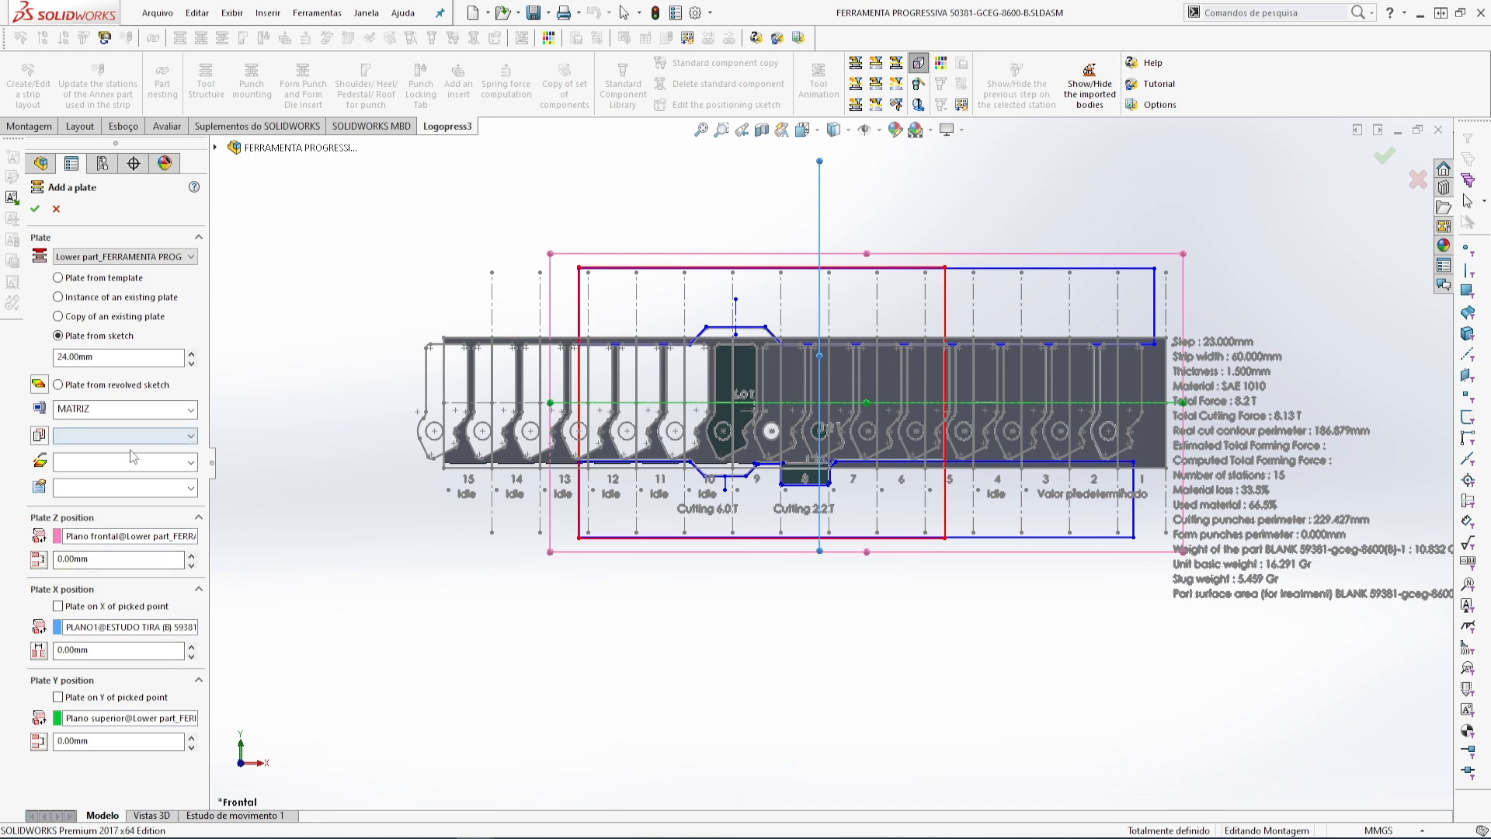
- Assign material D-2 and treatment 60-62 RC to the MATRIZ plate and create it
{"action": "left_click", "coordinate": [191, 437]}
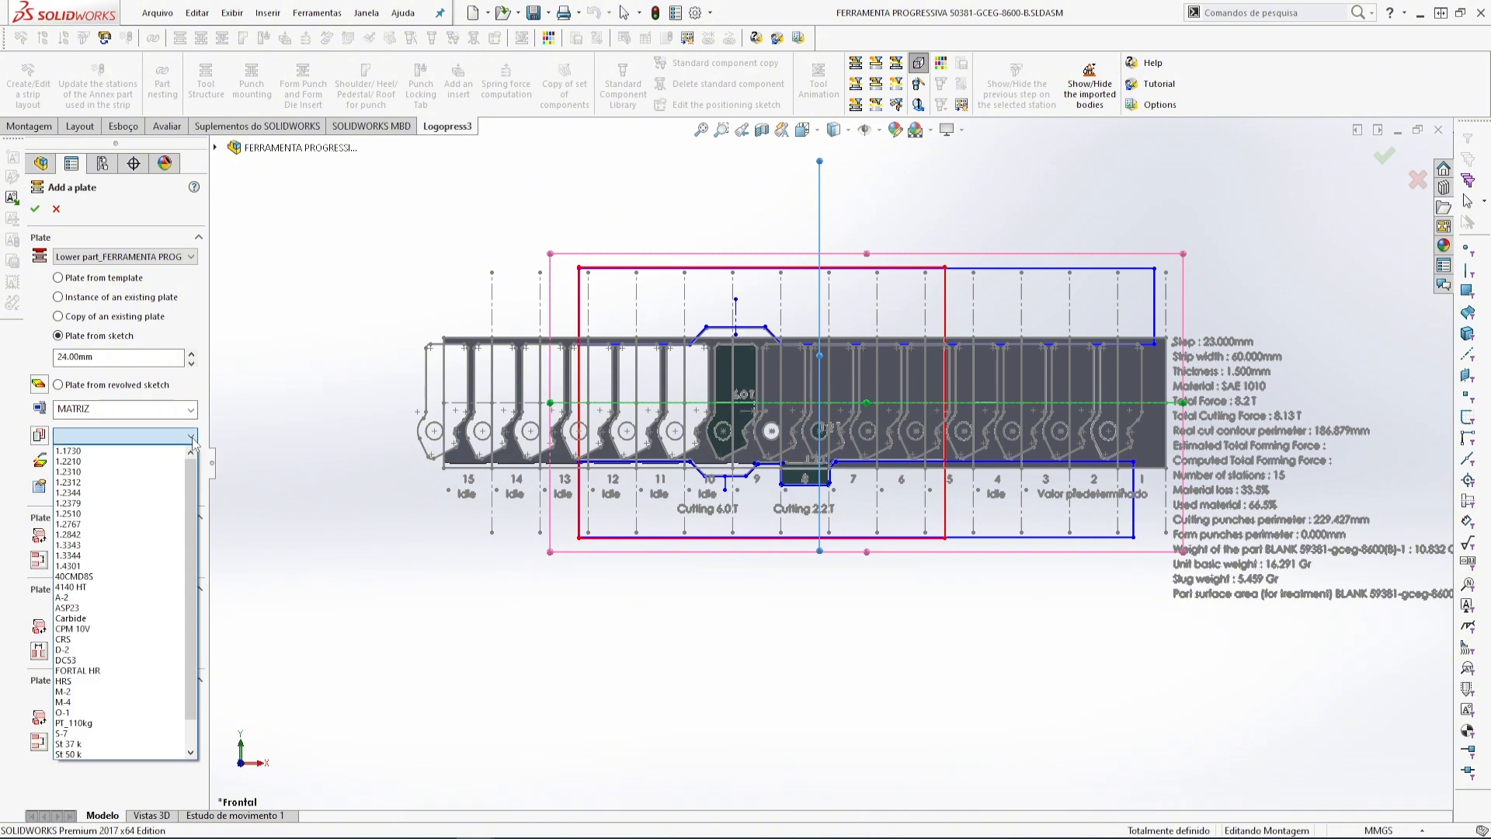
{"action": "left_click", "coordinate": [77, 649]}
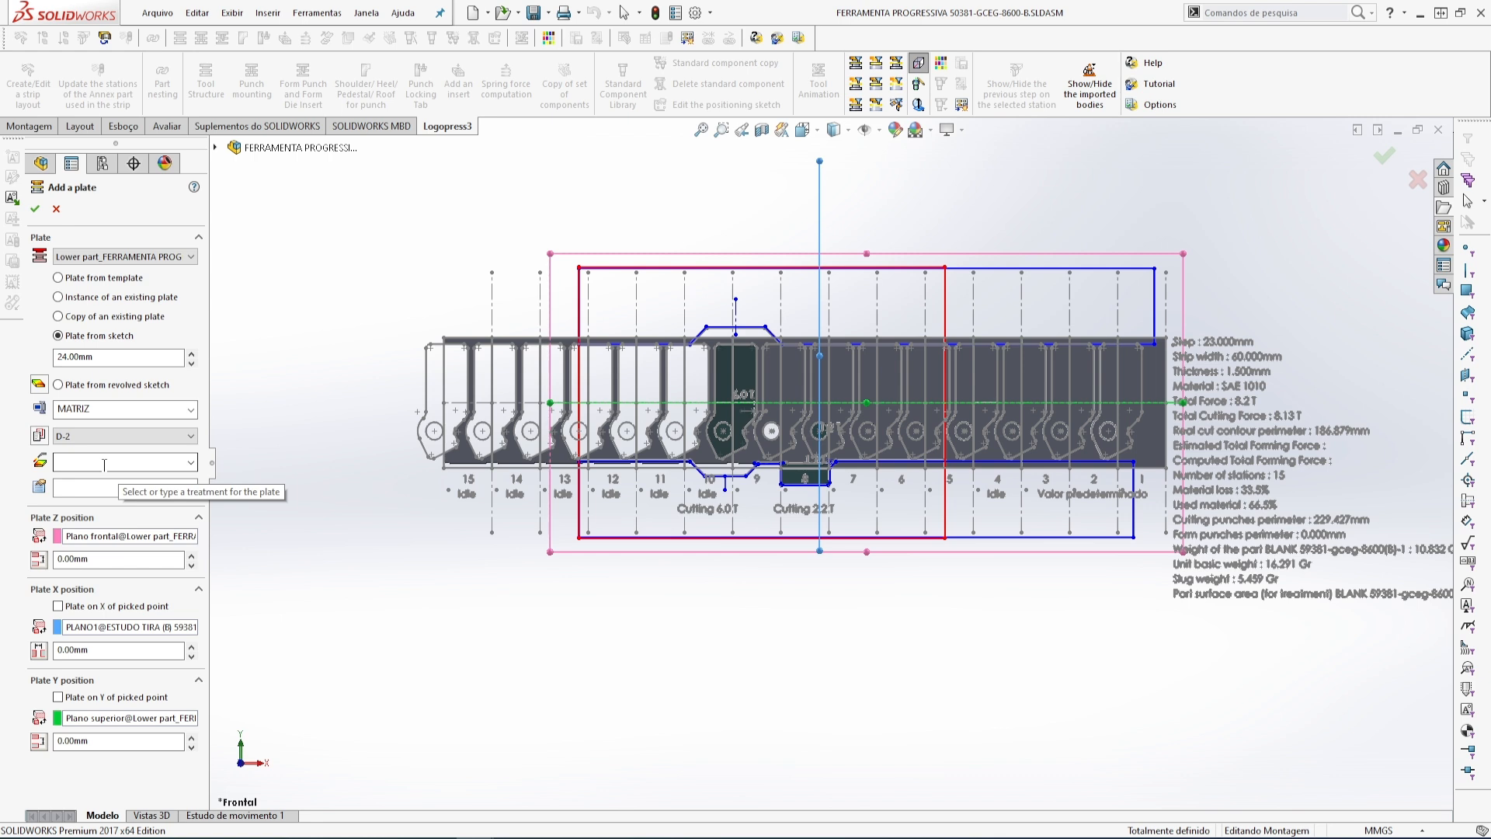
{"action": "left_click", "coordinate": [190, 463]}
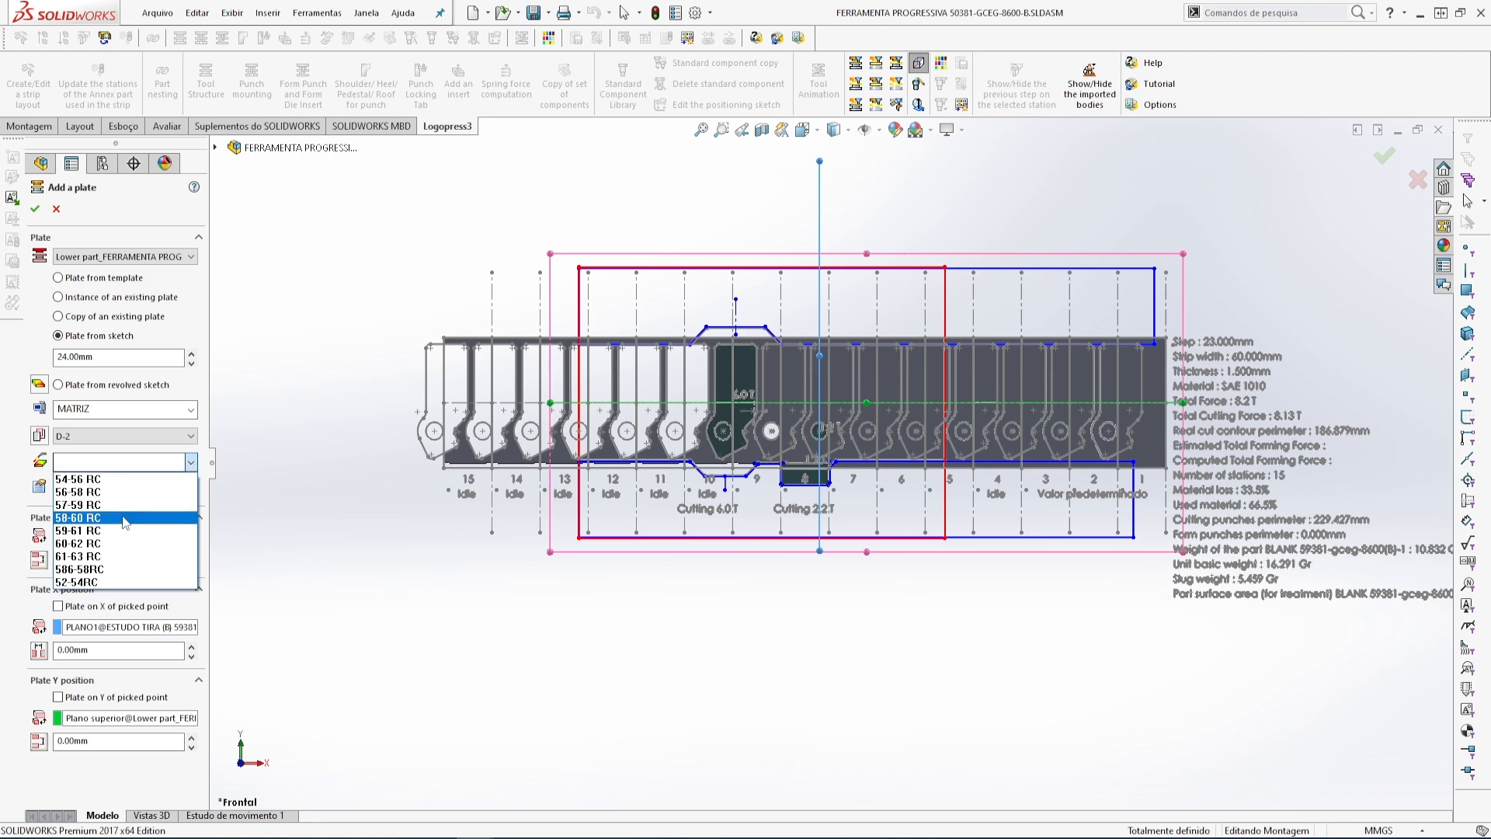
{"action": "left_click", "coordinate": [175, 542]}
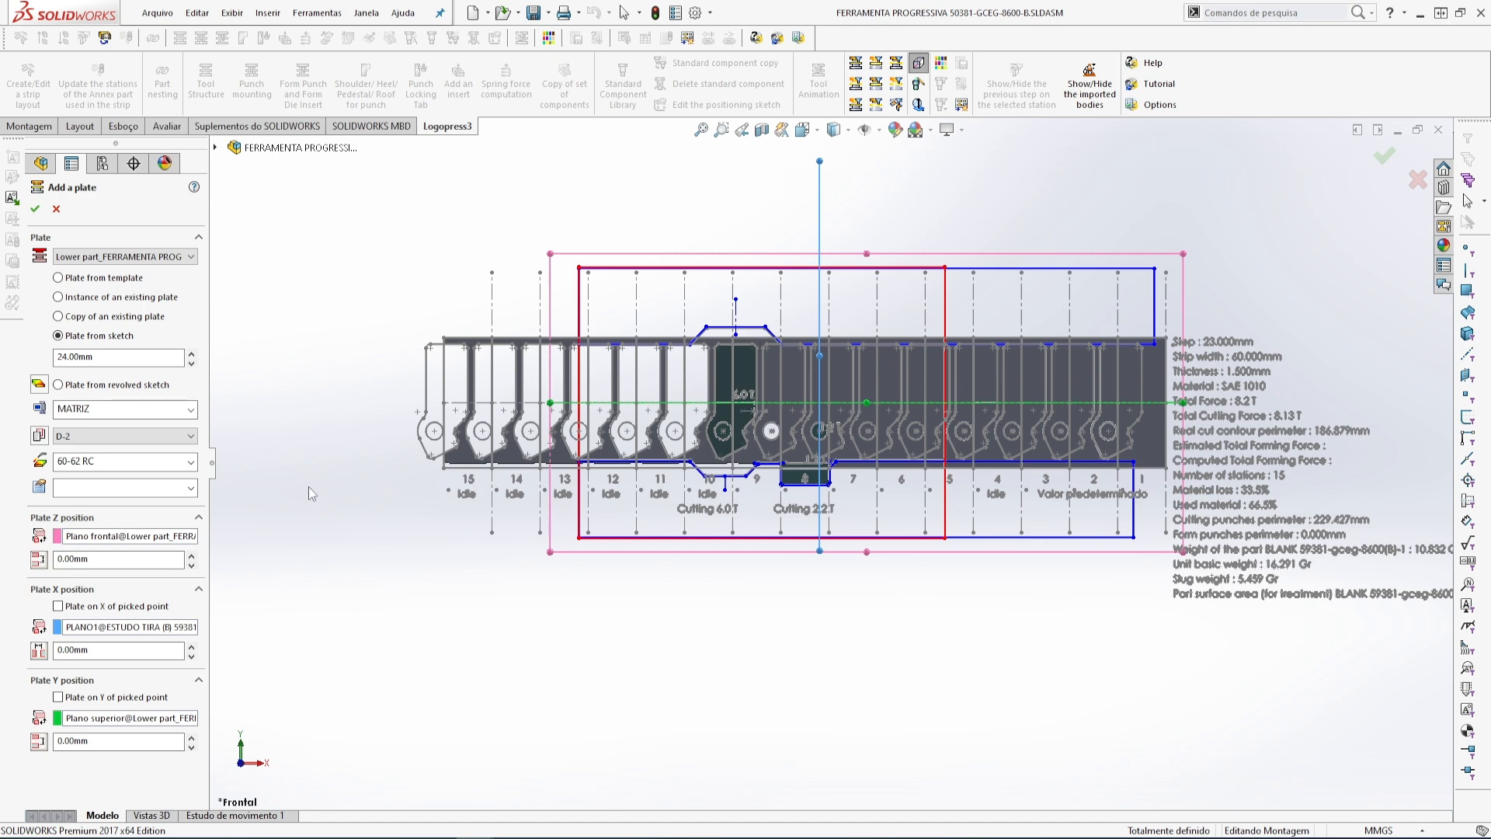
{"action": "left_click", "coordinate": [35, 208]}
{"action": "left_click", "coordinate": [783, 440]}
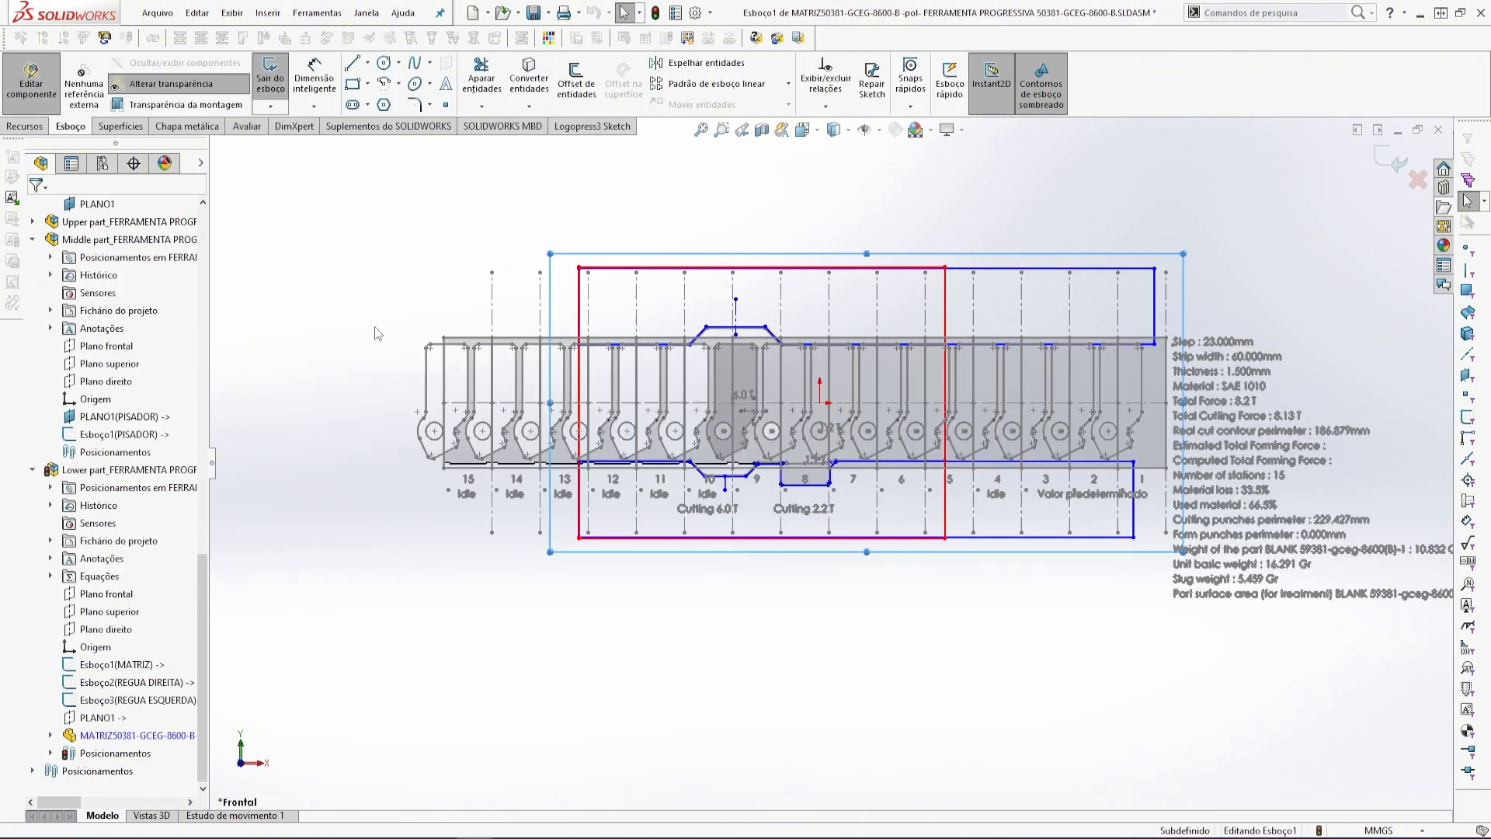
- Convert the Esboço1(MATRIZ) outline into the plate's sketch and finish the sketch
{"action": "left_click", "coordinate": [492, 259]}
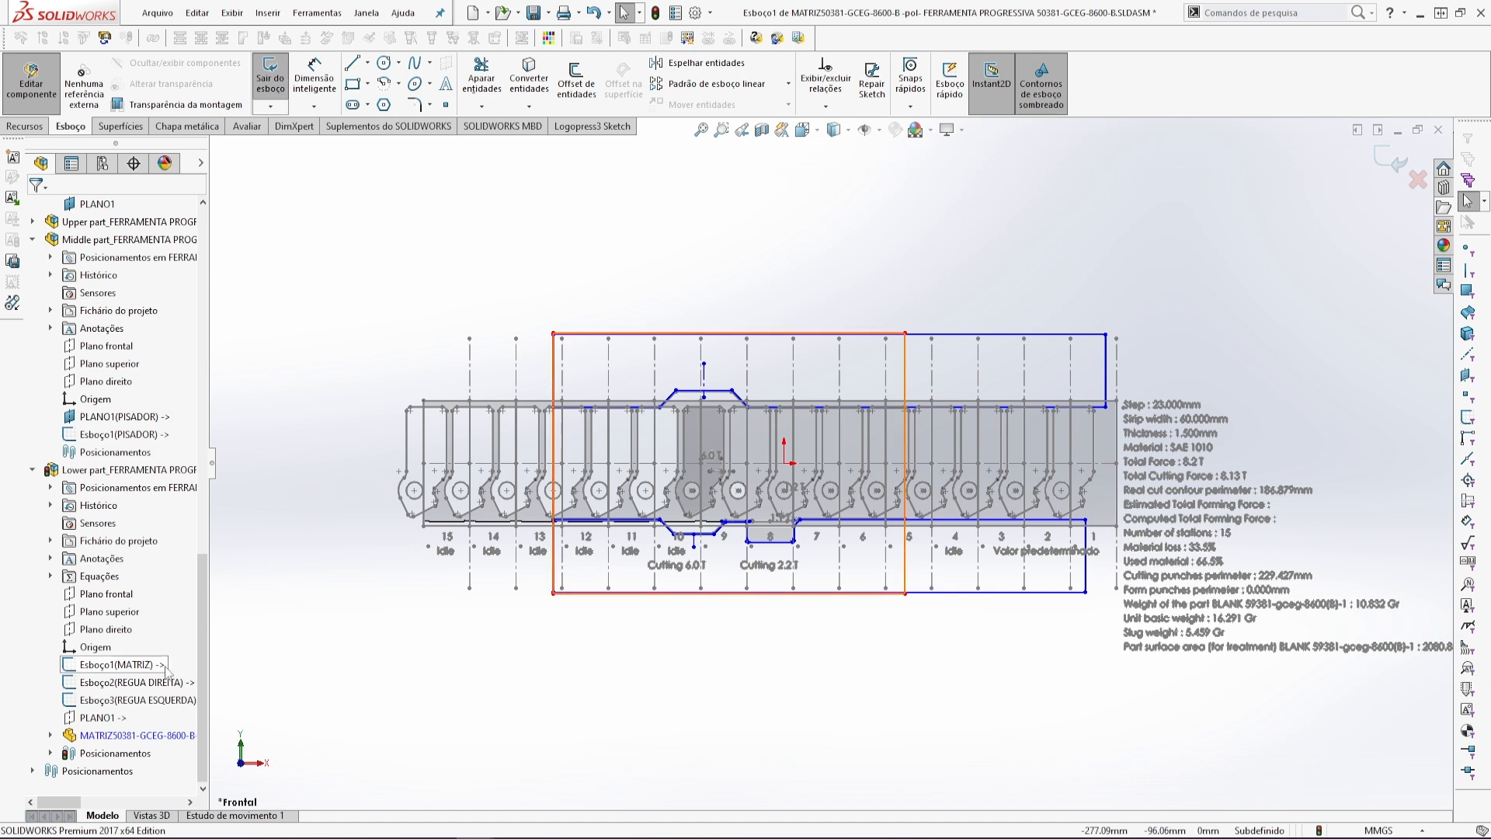
{"action": "left_click", "coordinate": [124, 666]}
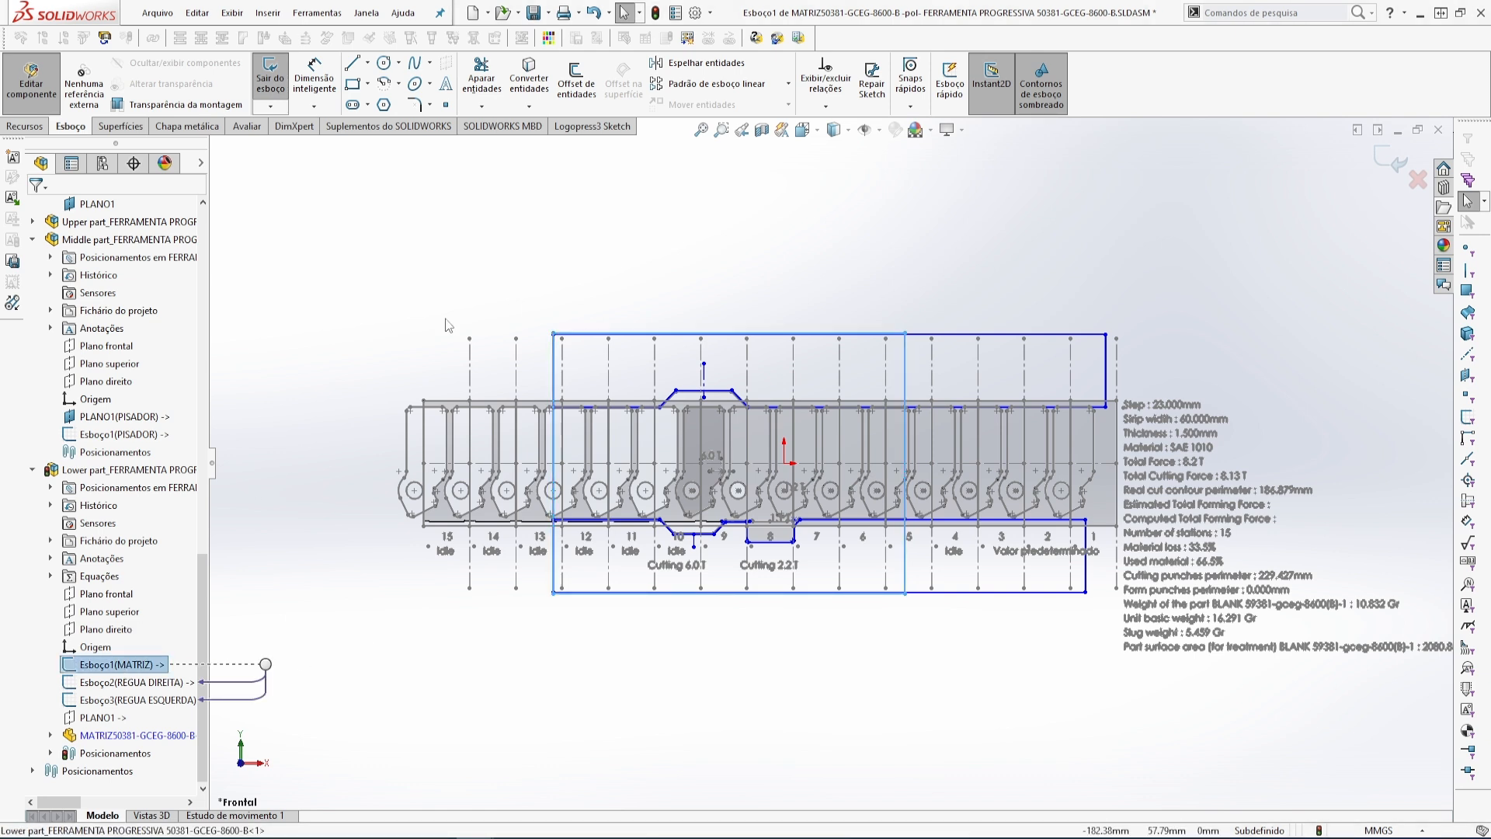
{"action": "left_click", "coordinate": [530, 77]}
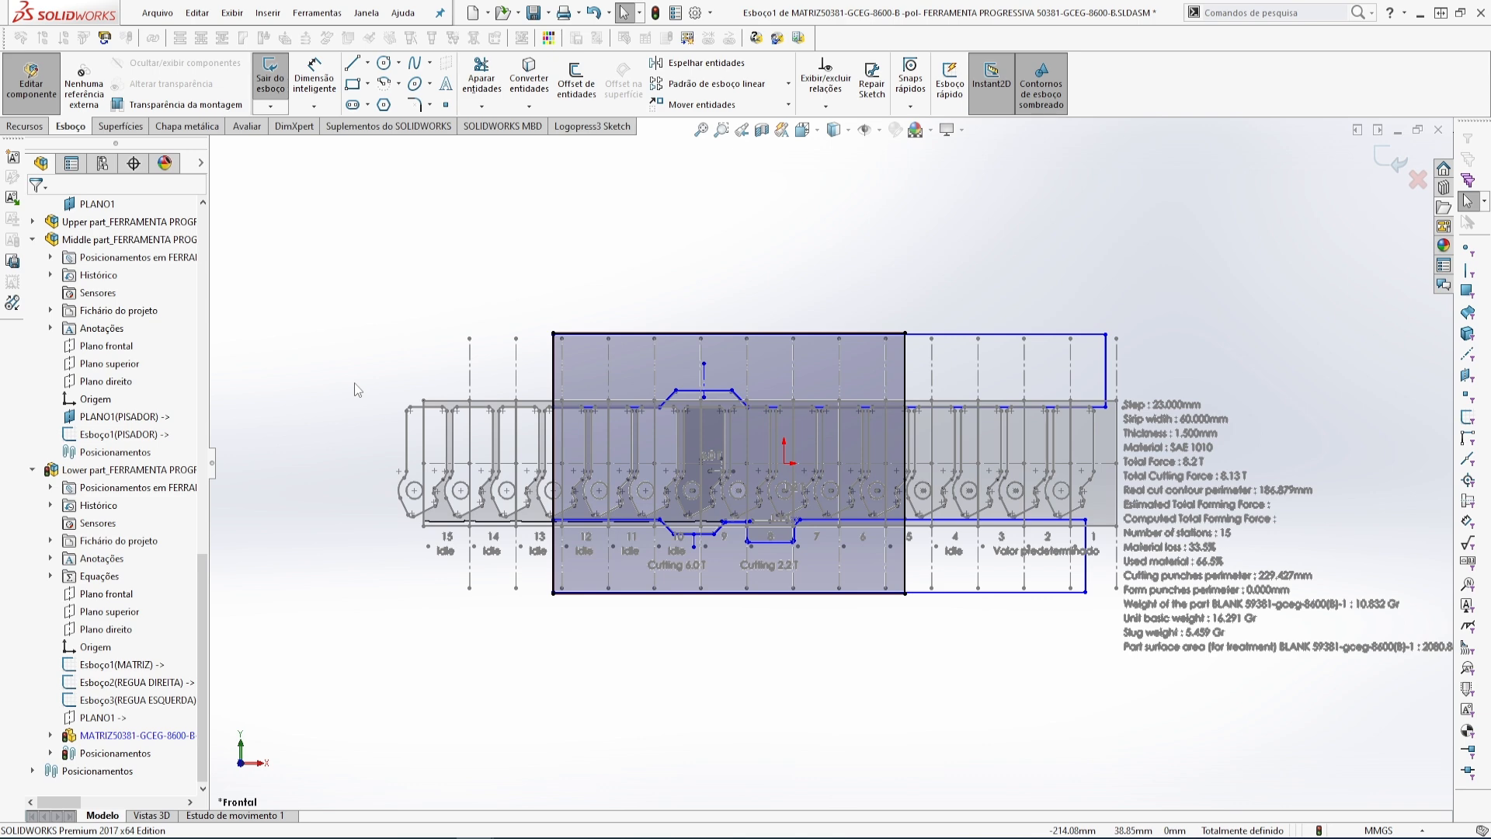
{"action": "left_click", "coordinate": [1390, 159]}
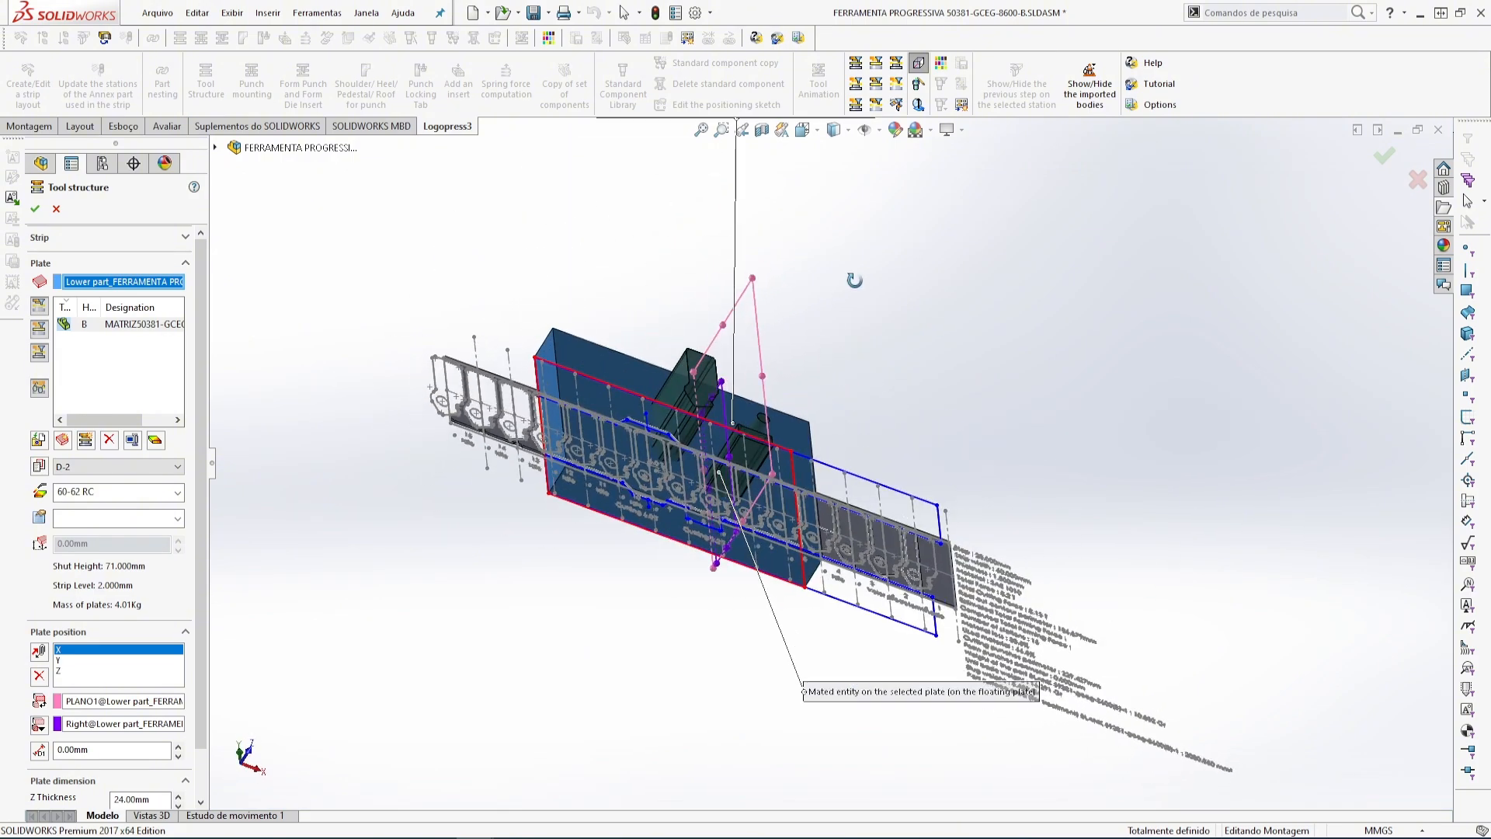
- Switch the MATRIZ plate's Z mate to the superimposed plate position and apply a basic colour to the plate
{"action": "middle_click_drag", "start_coordinate": [854, 279], "coordinate": [678, 592]}
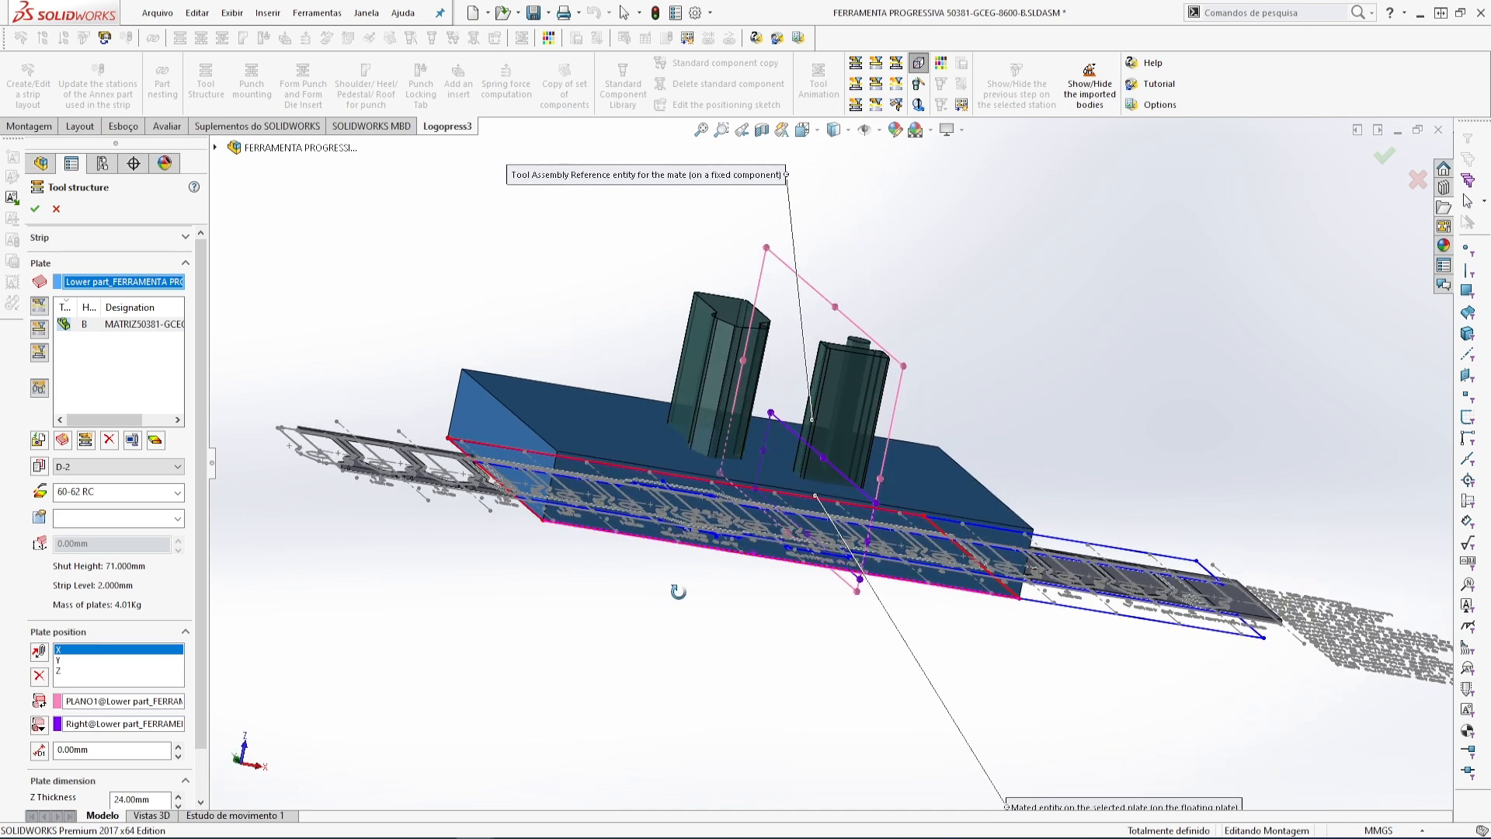
{"action": "mouse_move", "coordinate": [696, 666]}
{"action": "middle_mouse_down"}
{"action": "mouse_move", "coordinate": [676, 579]}
{"action": "mouse_move", "coordinate": [677, 668]}
{"action": "middle_mouse_up"}
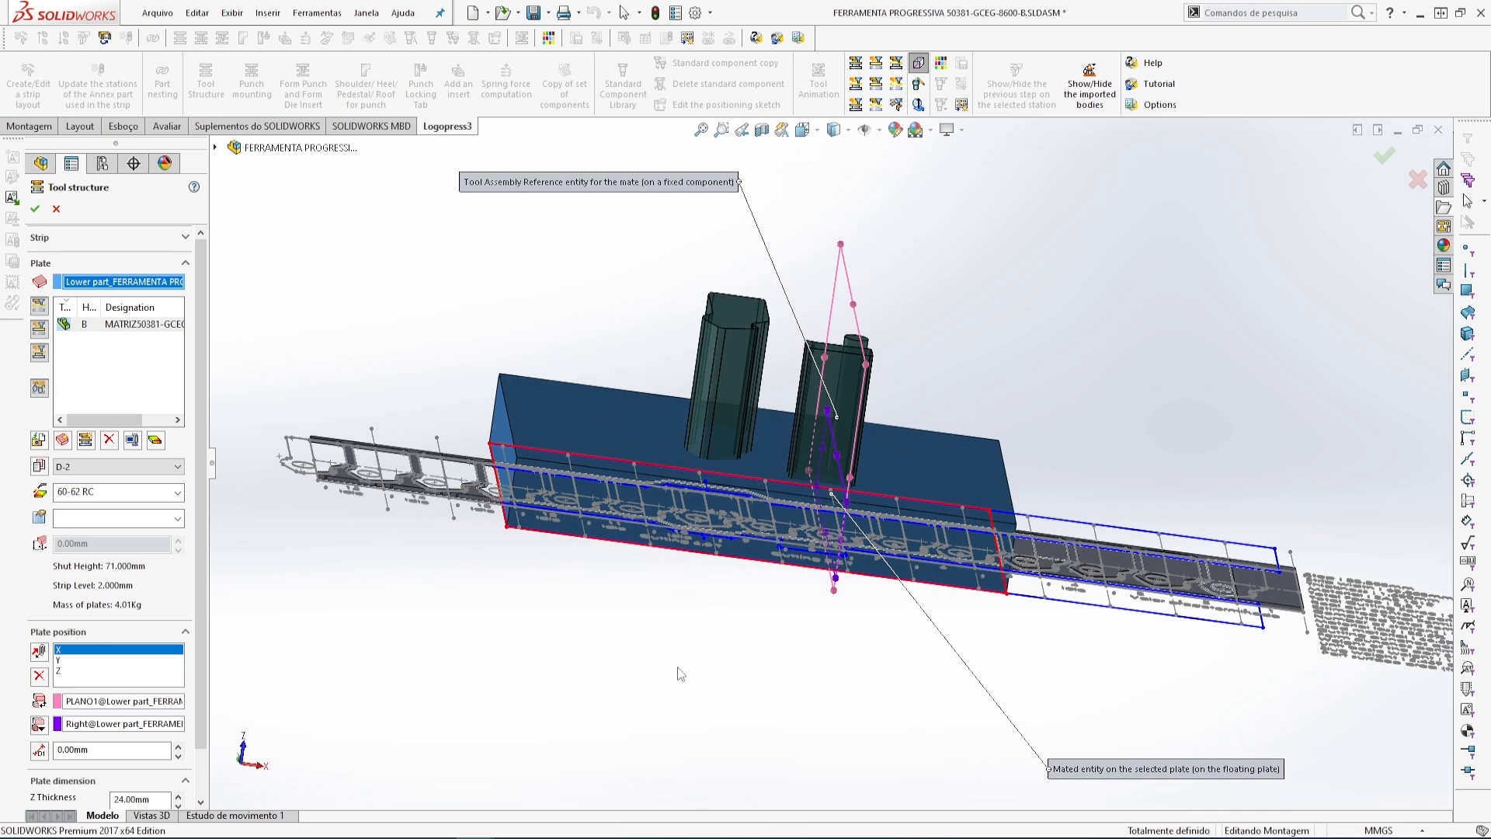
{"action": "left_click", "coordinate": [62, 671]}
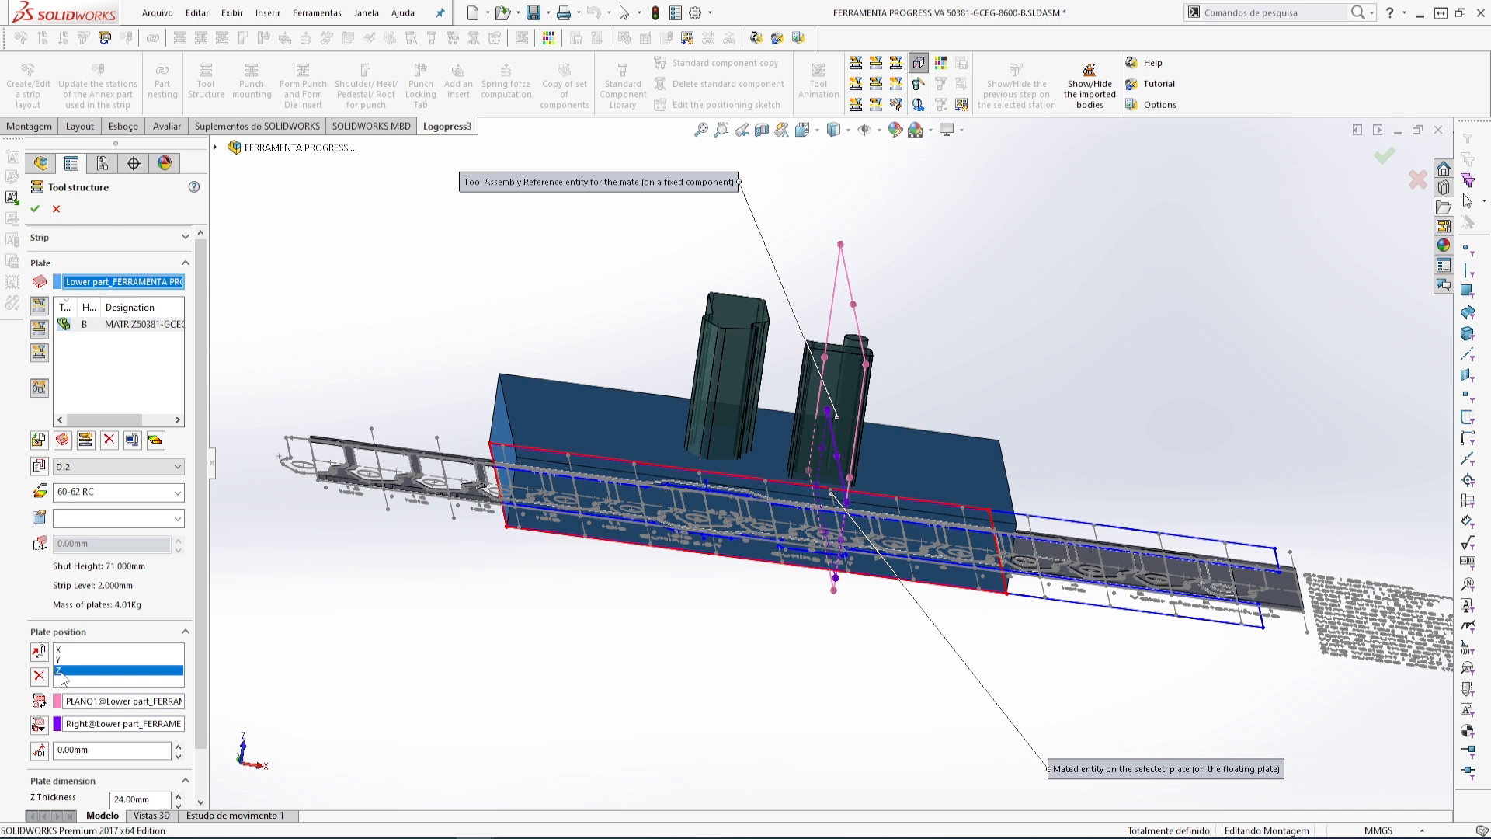
{"action": "left_click", "coordinate": [45, 732]}
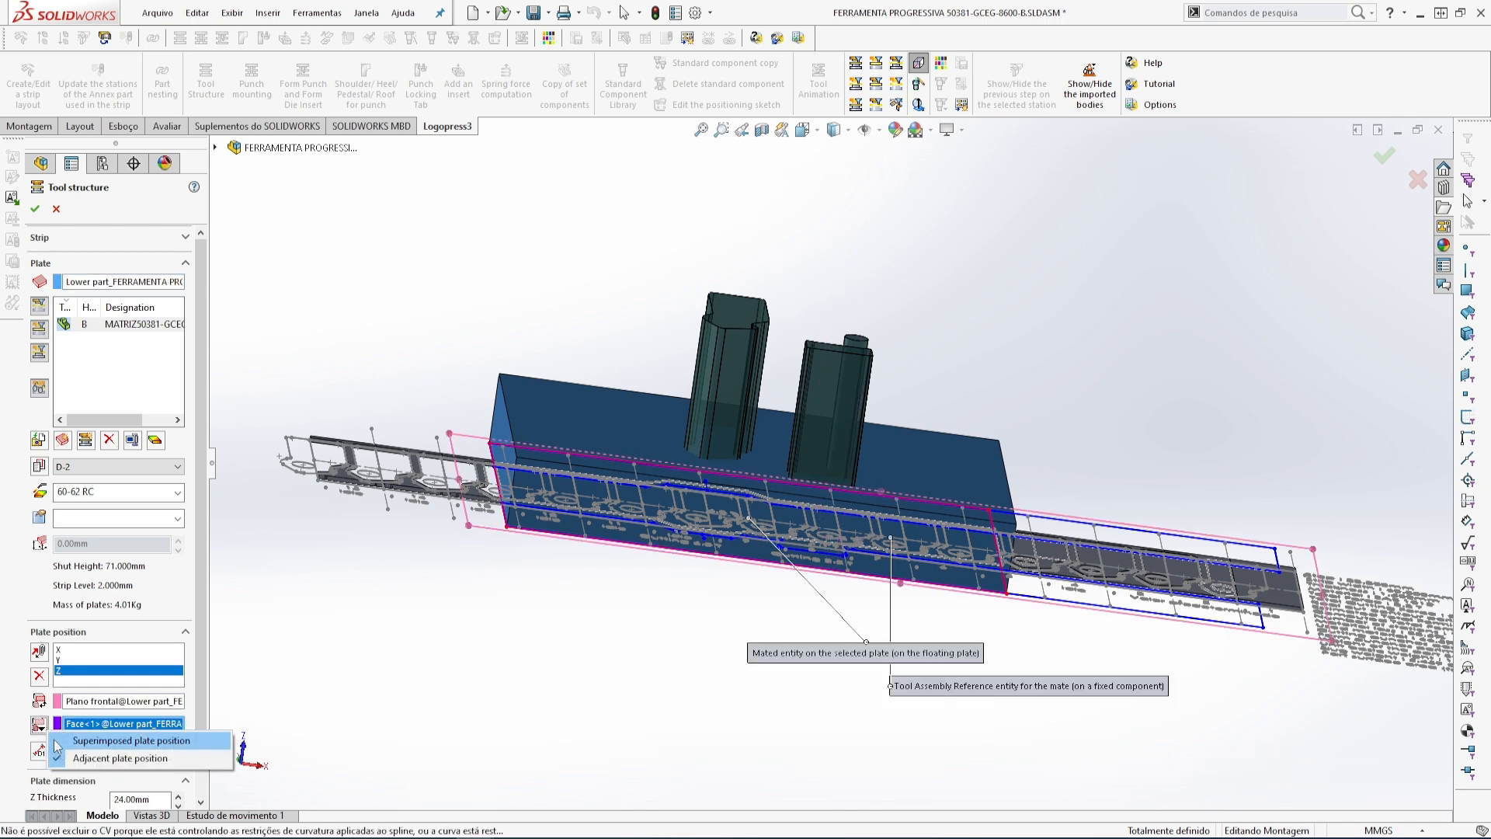
{"action": "left_click", "coordinate": [56, 742]}
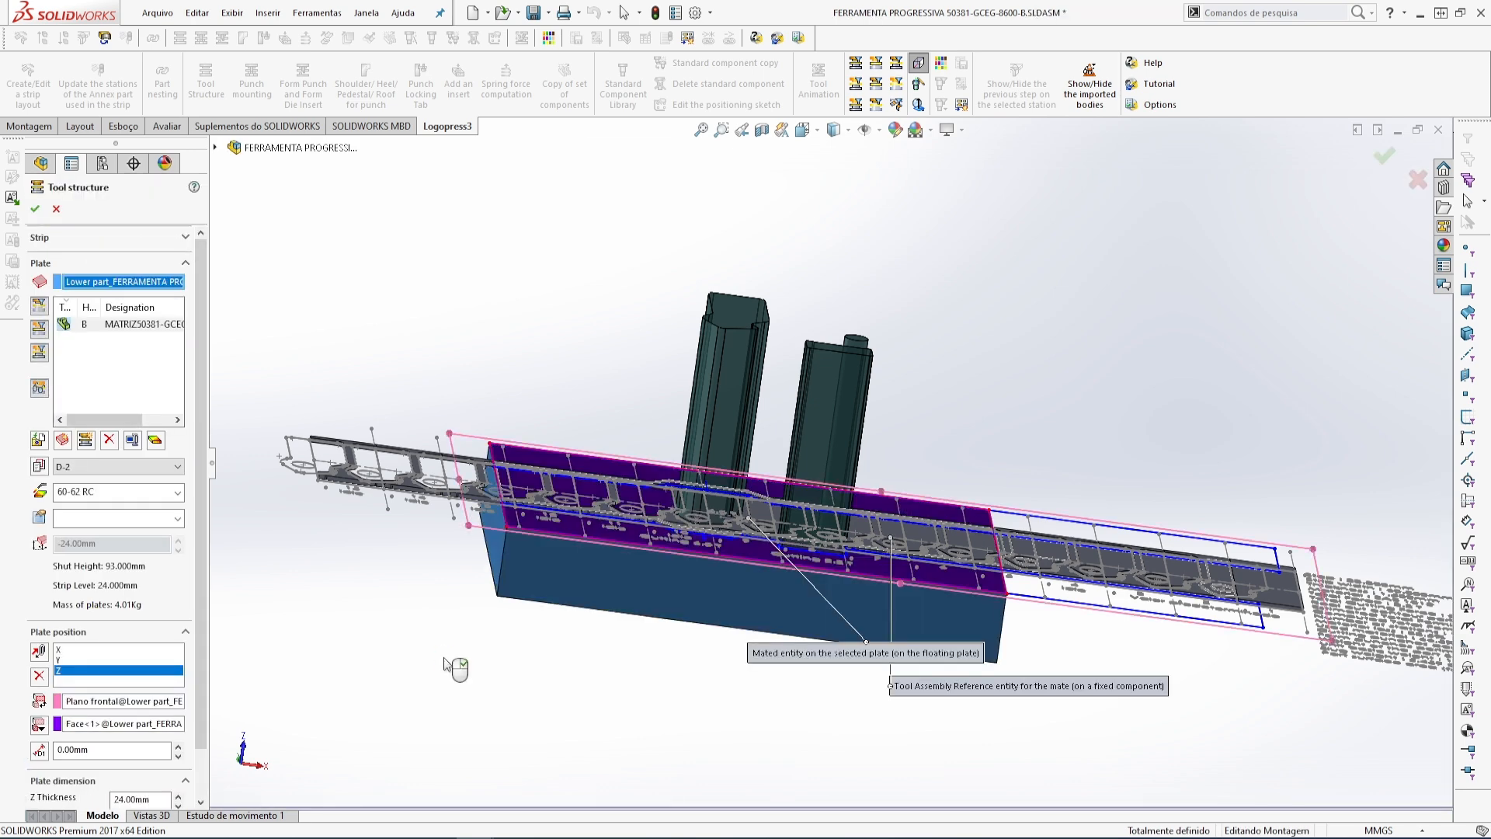
{"action": "left_click", "coordinate": [156, 441]}
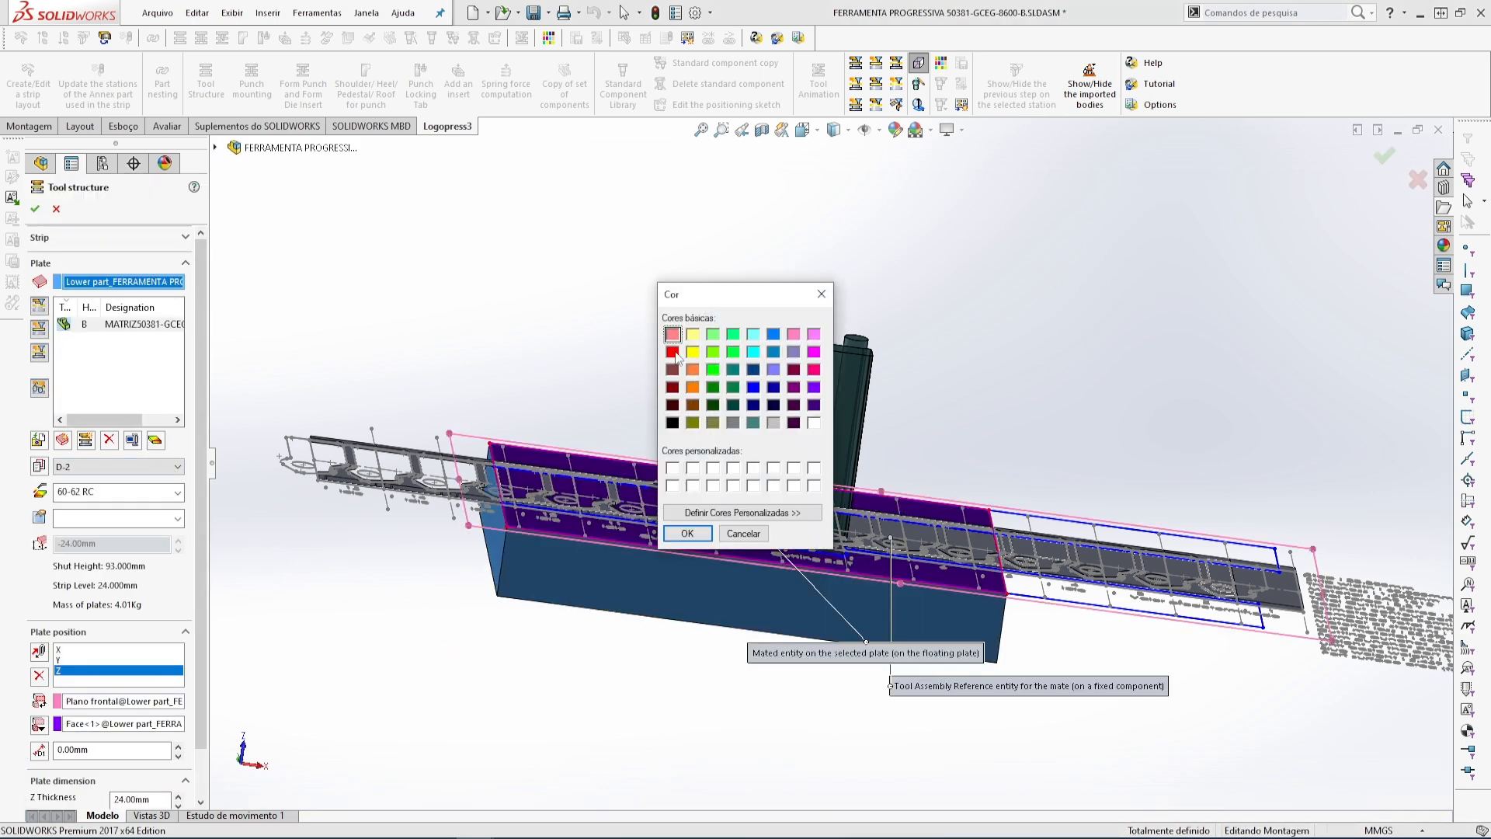
{"action": "left_click", "coordinate": [687, 533]}
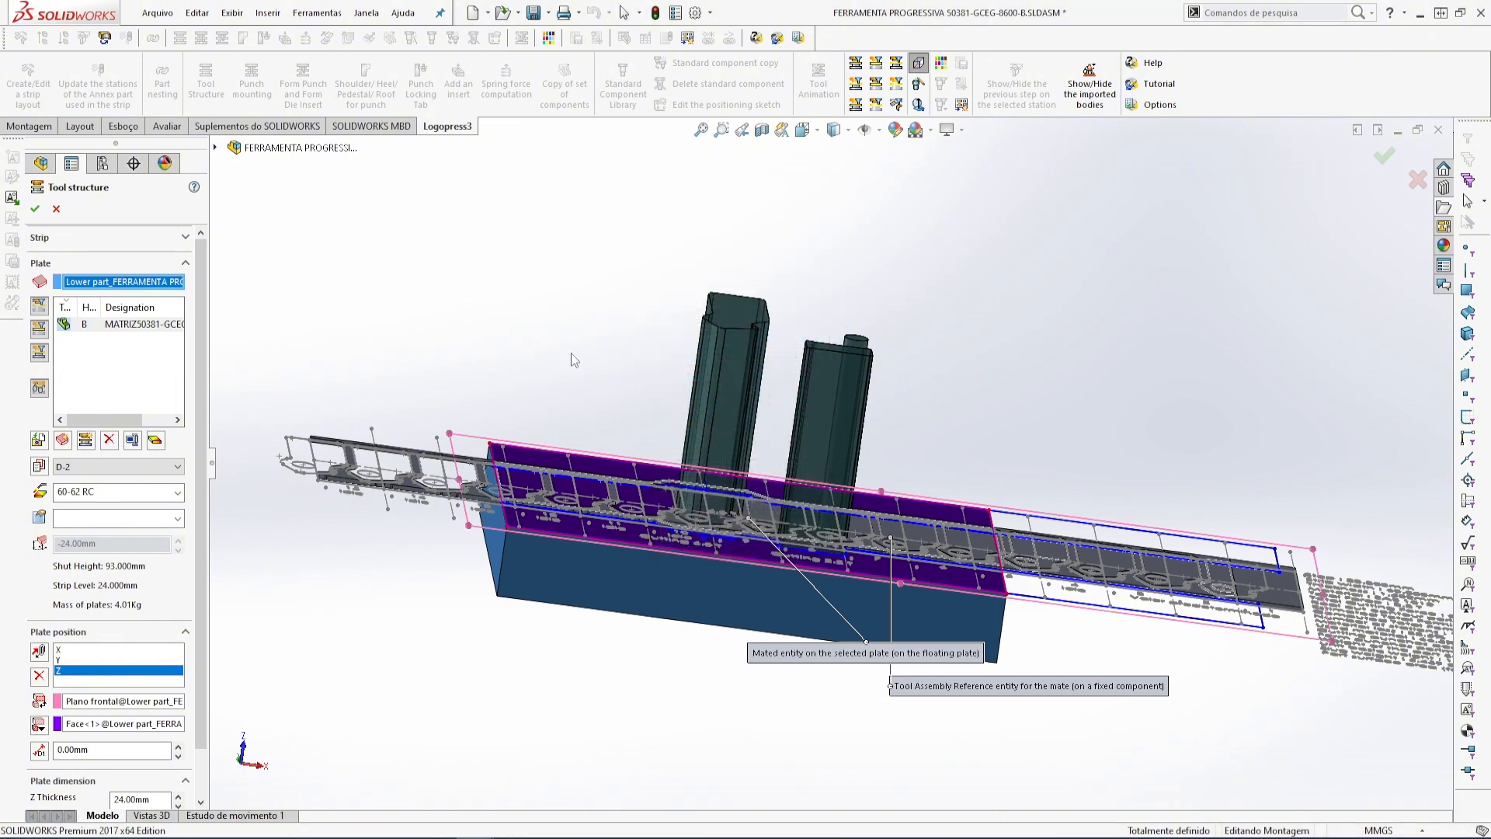
- Accept the tool structure with the MATRIZ plate and save the assembly with all its modified documents
{"action": "left_click", "coordinate": [34, 209]}
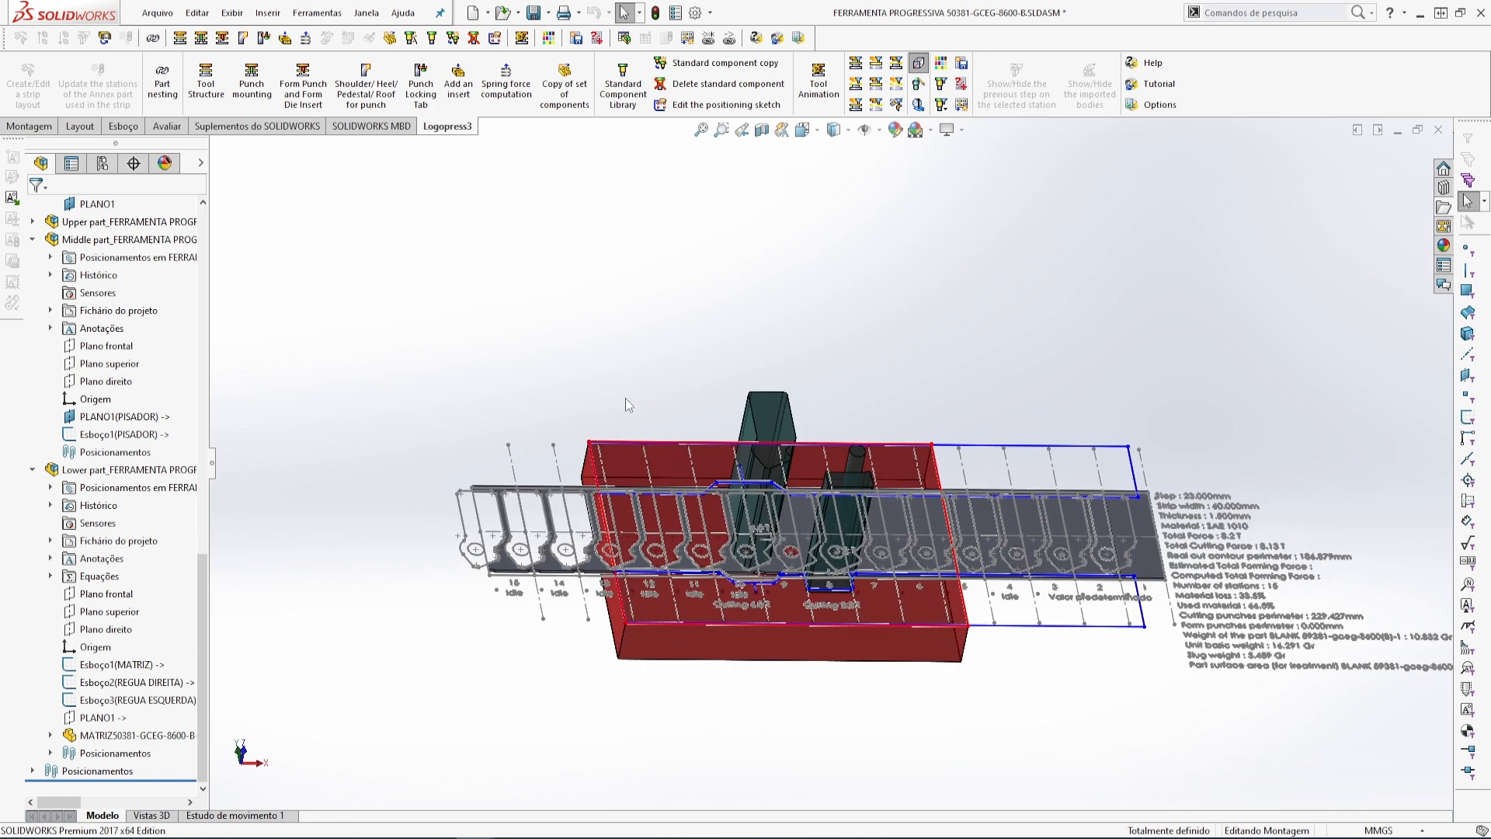
{"action": "left_click", "coordinate": [533, 12]}
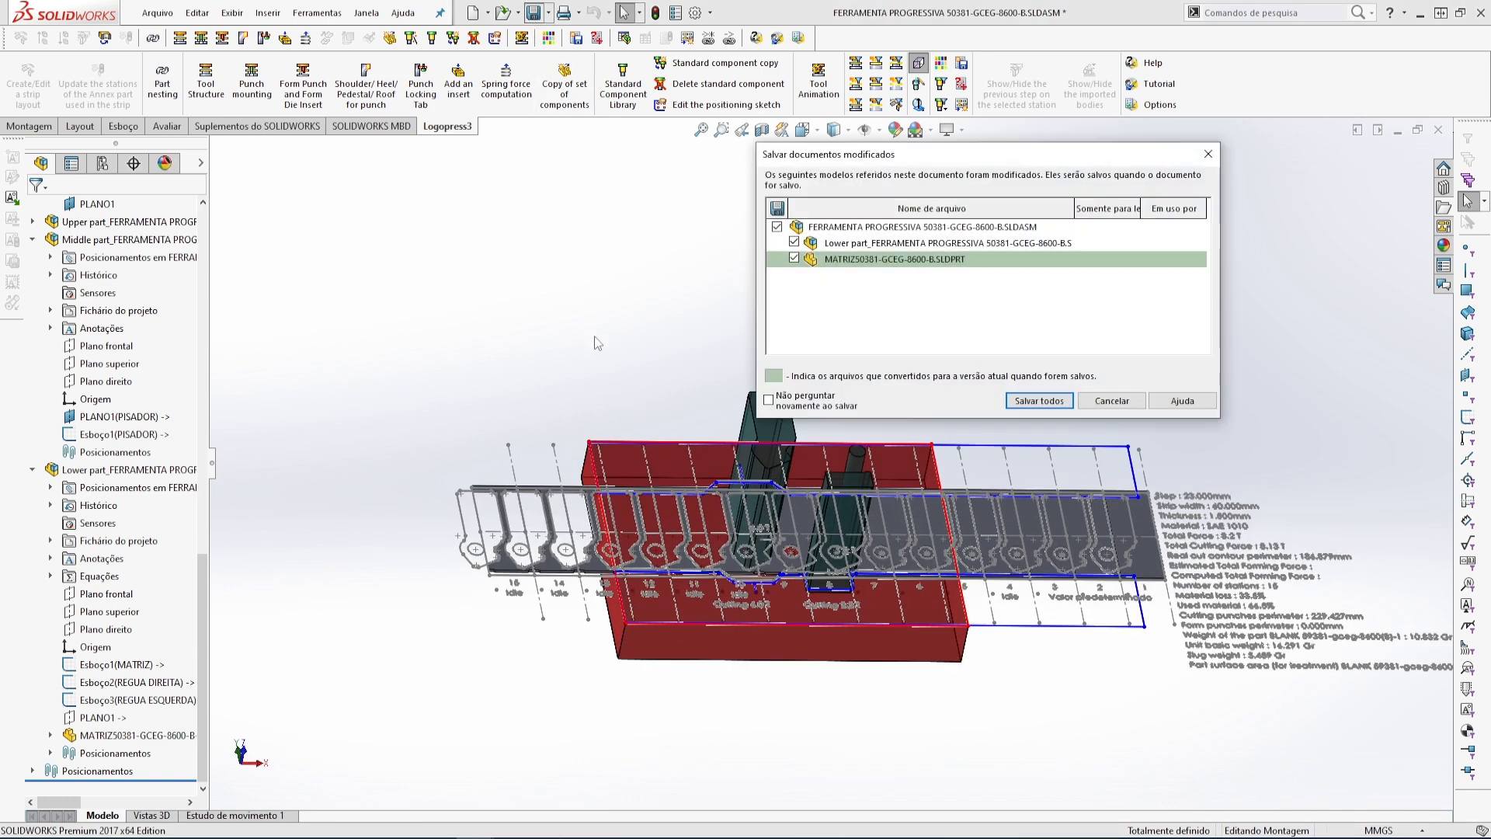
{"action": "left_click", "coordinate": [1052, 404]}
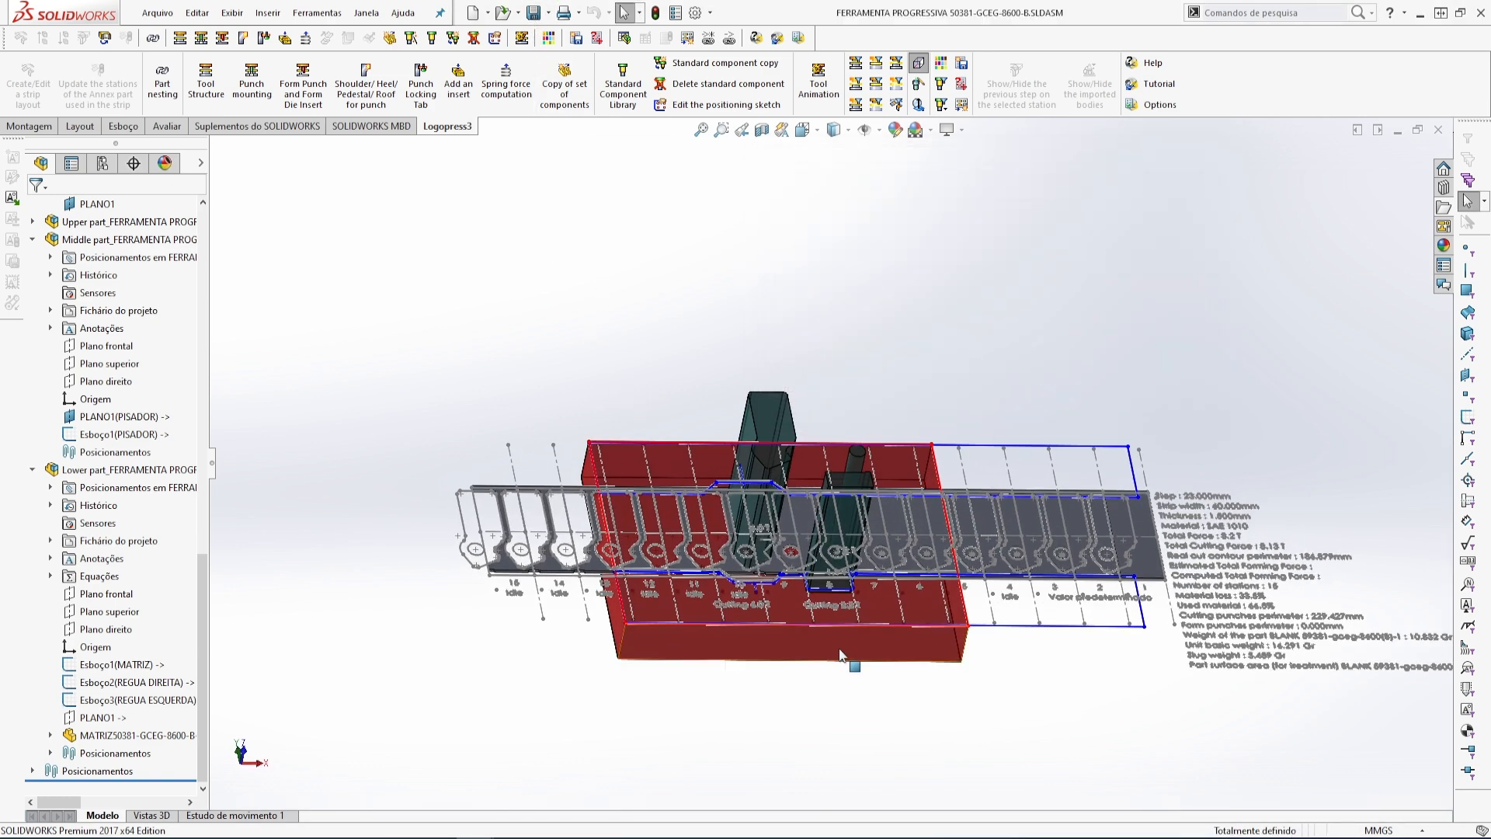
{"action": "middle_click_drag", "start_coordinate": [871, 592], "coordinate": [829, 564]}
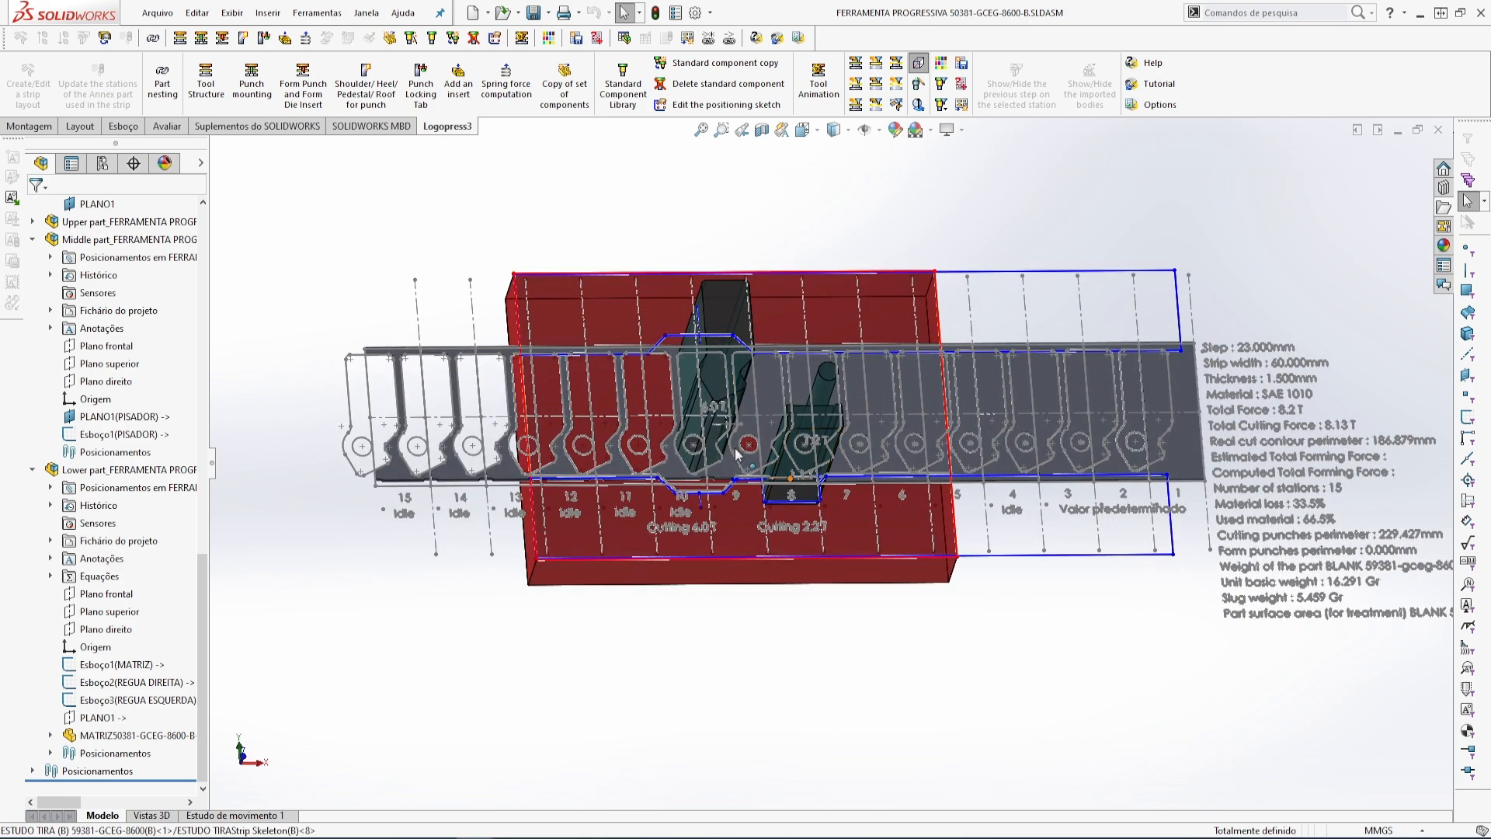
- Add a plate from sketch to the lower part's tool structure, 18 mm thick and named REGUA DIREITA
{"action": "left_click", "coordinate": [206, 77]}
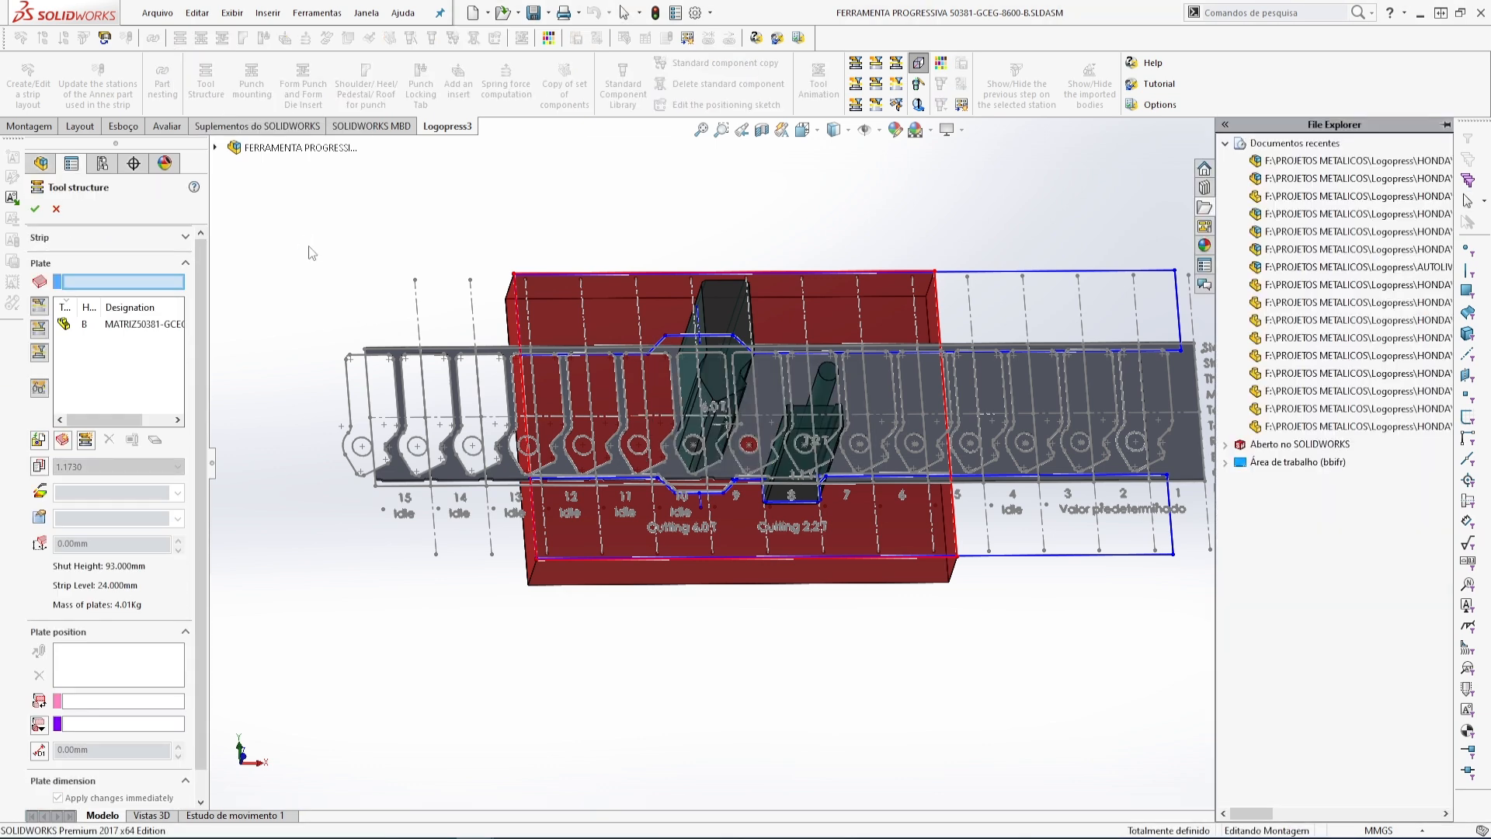
{"action": "left_click", "coordinate": [66, 442]}
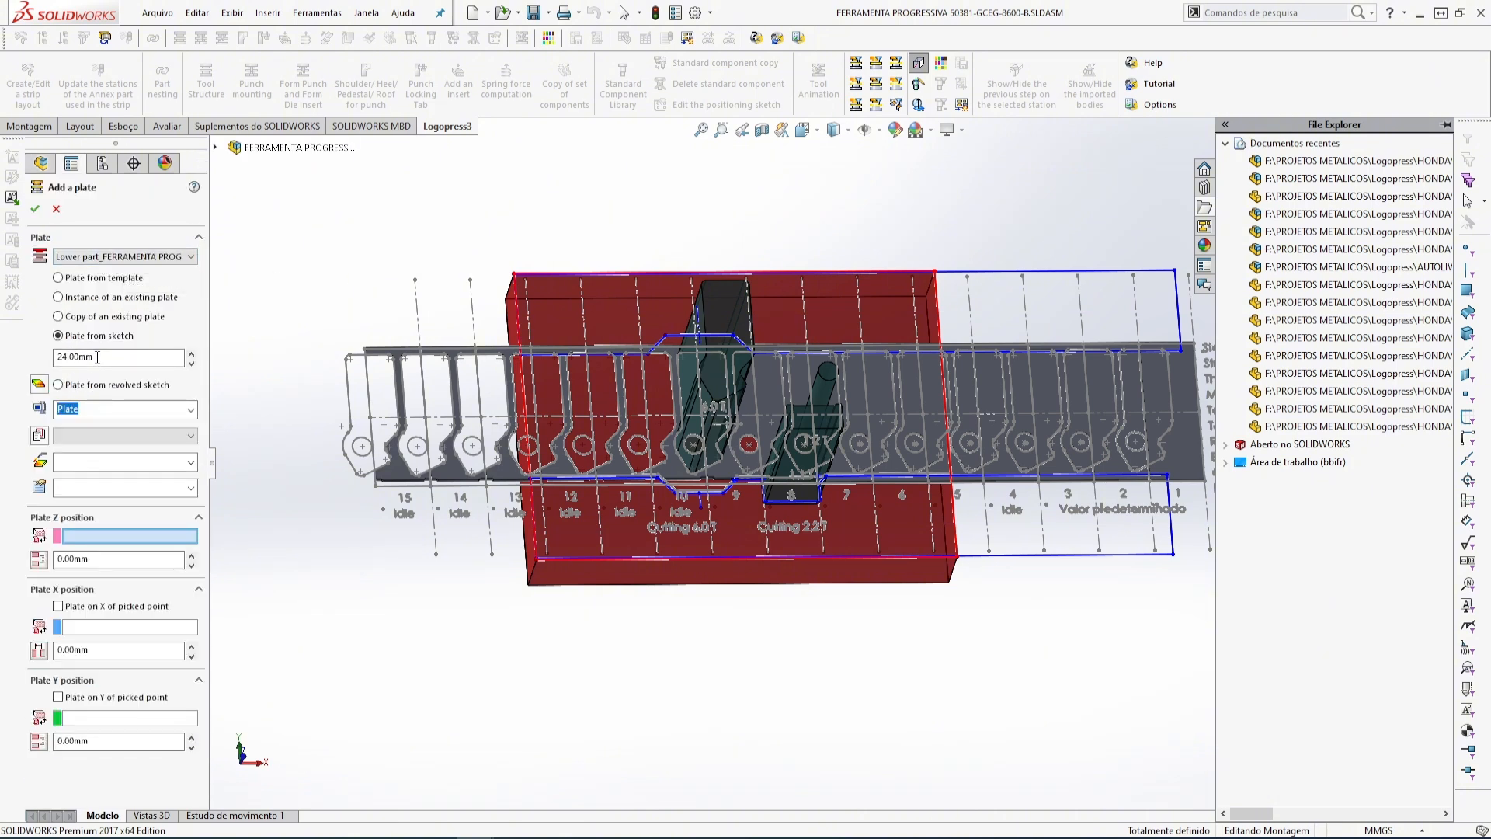
{"action": "left_click_drag", "start_coordinate": [98, 356], "coordinate": [47, 357]}
{"action": "type", "text": "18"}
{"action": "left_click", "coordinate": [285, 249]}
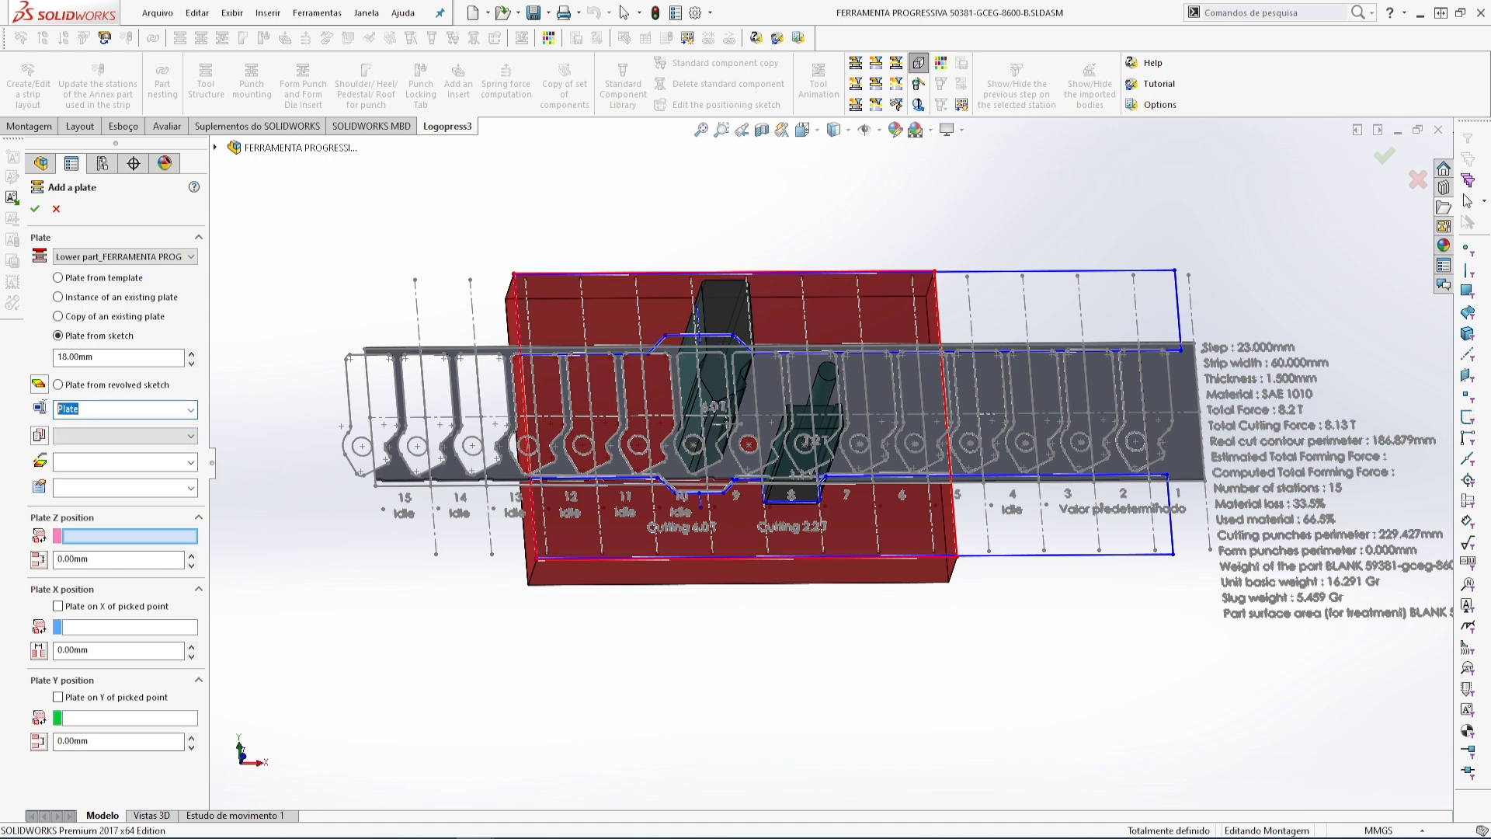
{"action": "type", "text": "RE"}
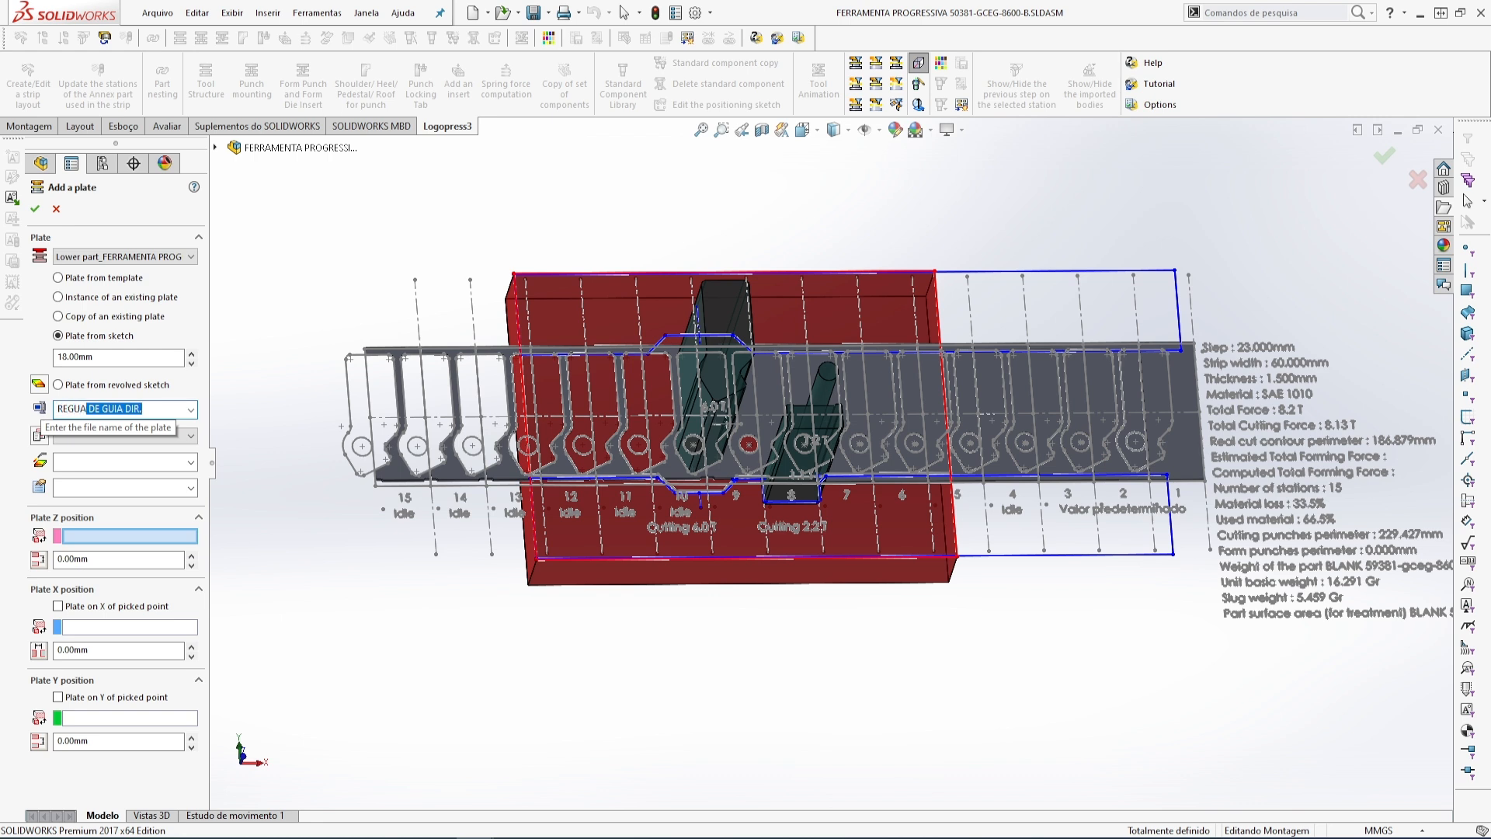
{"action": "type", "text": "GUA DIREITA"}
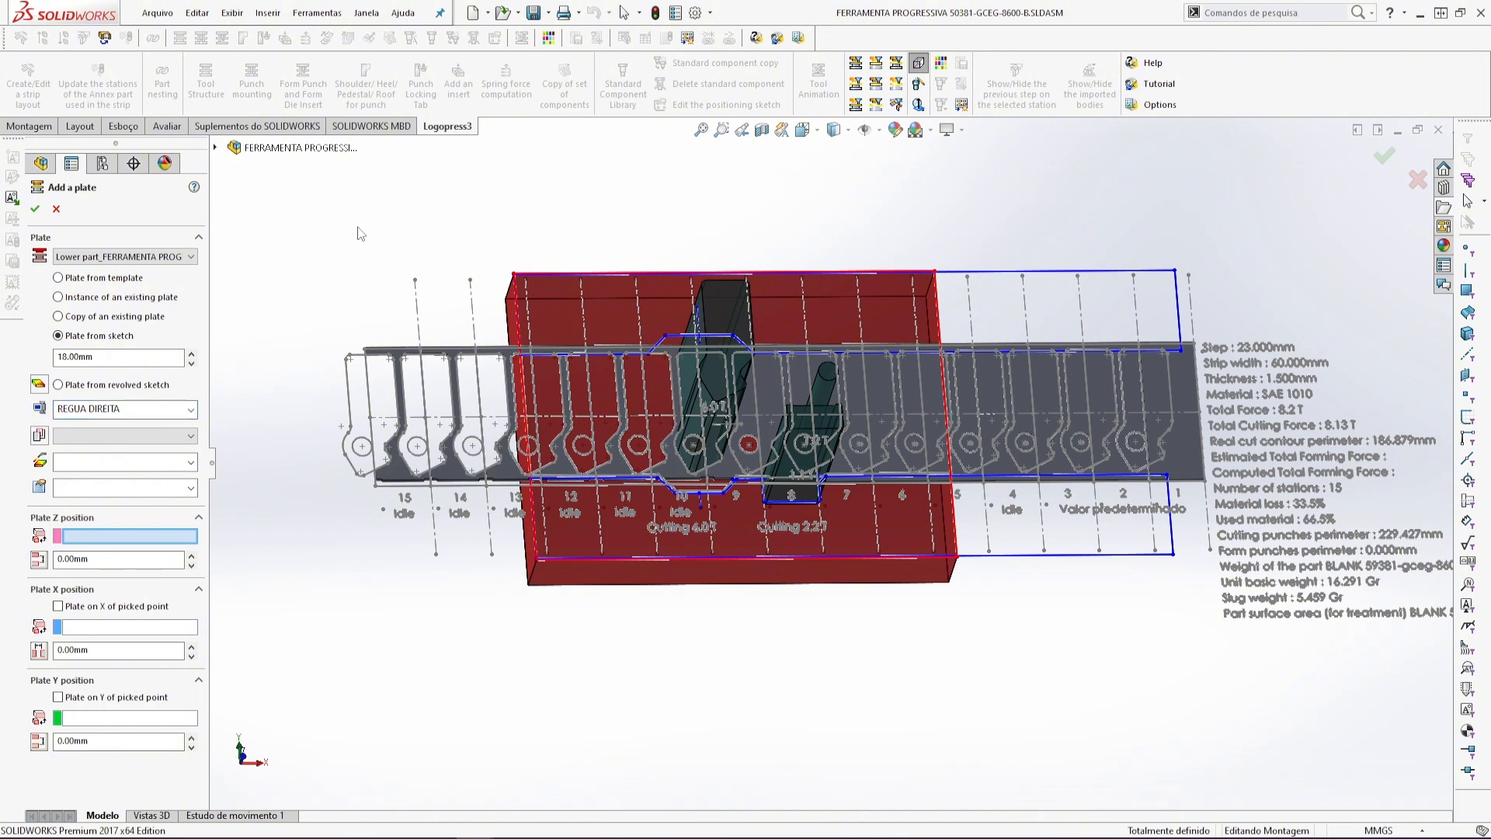
{"action": "key", "text": "Tab"}
- Position the REGUA DIREITA plate using the lower part's Plano frontal for Z, the strip's PLANO1 for X and the lower part's Plano superior for Y
{"action": "left_click", "coordinate": [71, 164]}
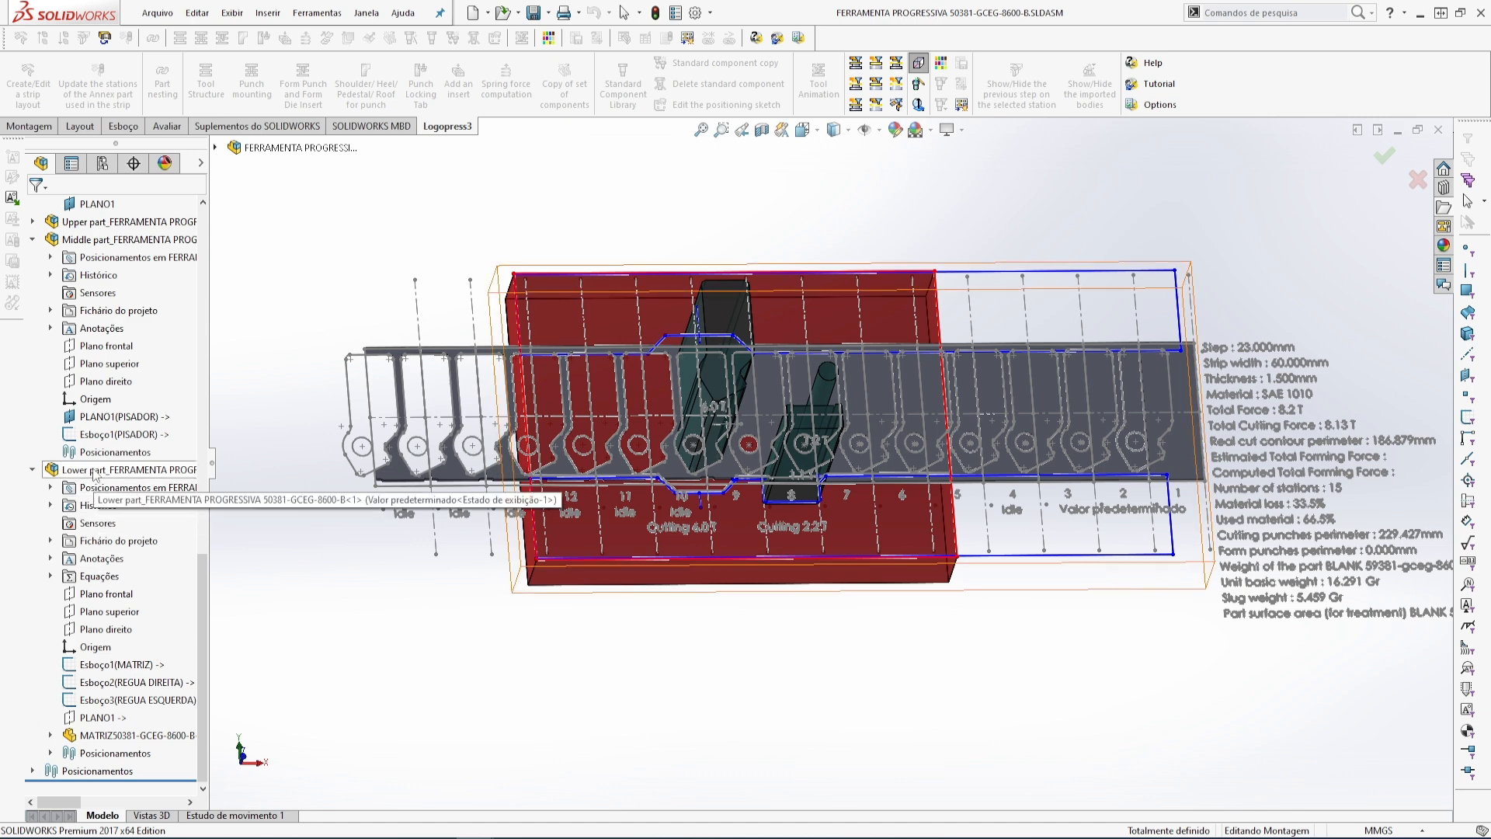
{"action": "left_click", "coordinate": [107, 594]}
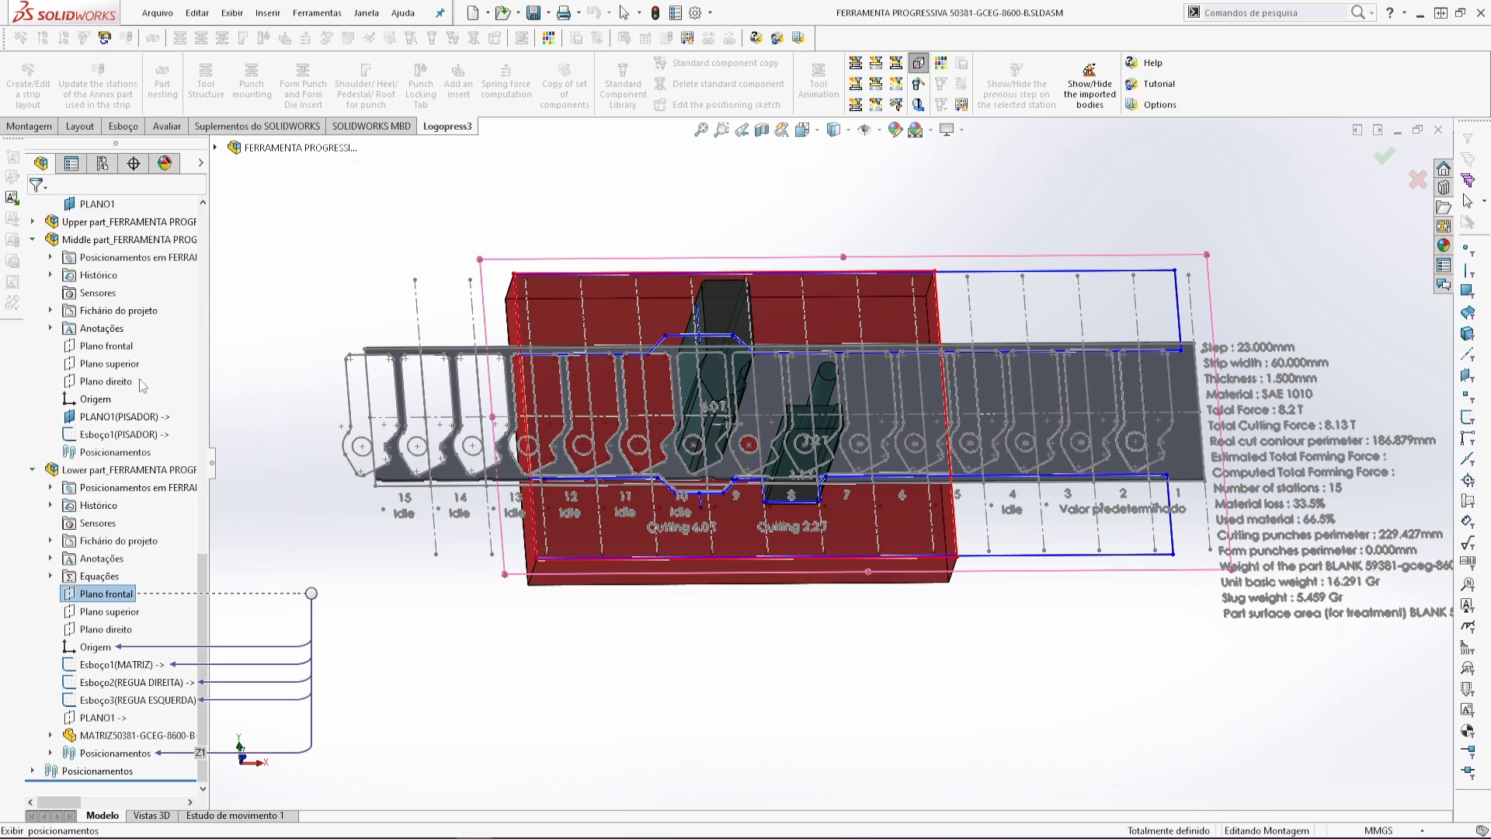
{"action": "scroll", "coordinate": [114, 420], "scroll_direction": "up", "scroll_amount": 3}
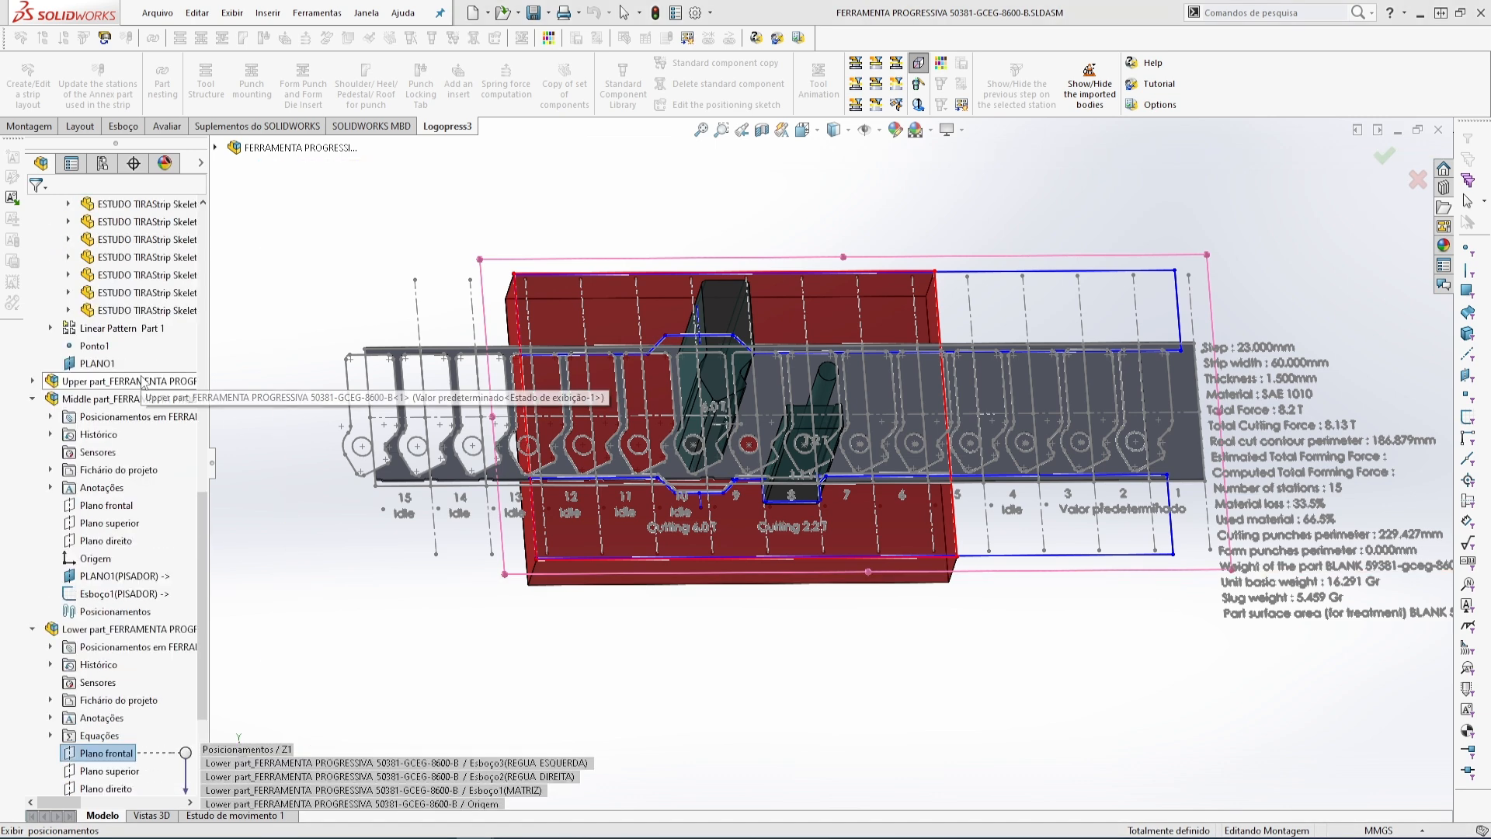
{"action": "left_click", "coordinate": [97, 364]}
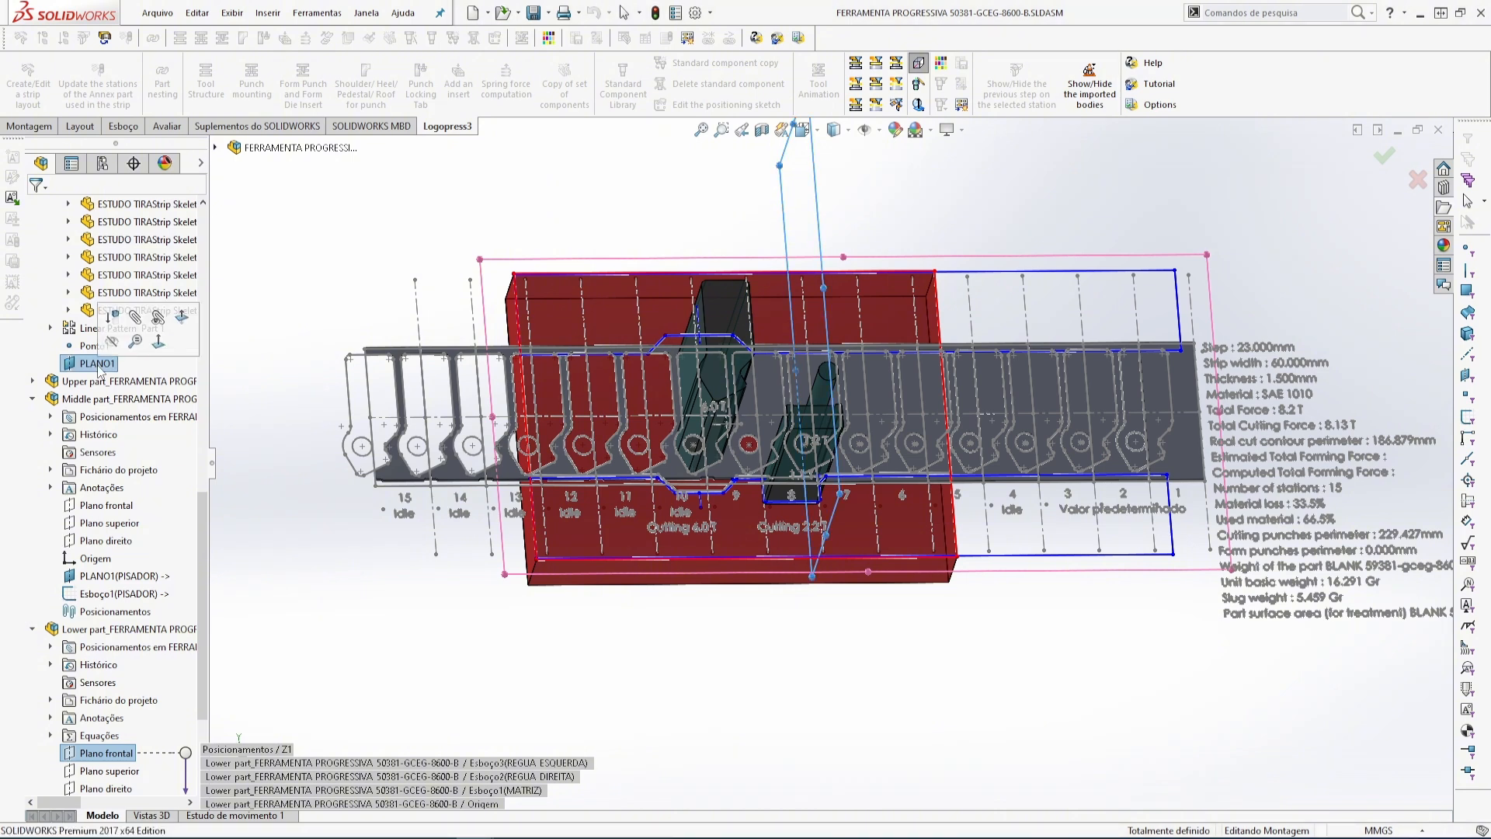
{"action": "scroll", "coordinate": [99, 371], "scroll_direction": "down", "scroll_amount": 2}
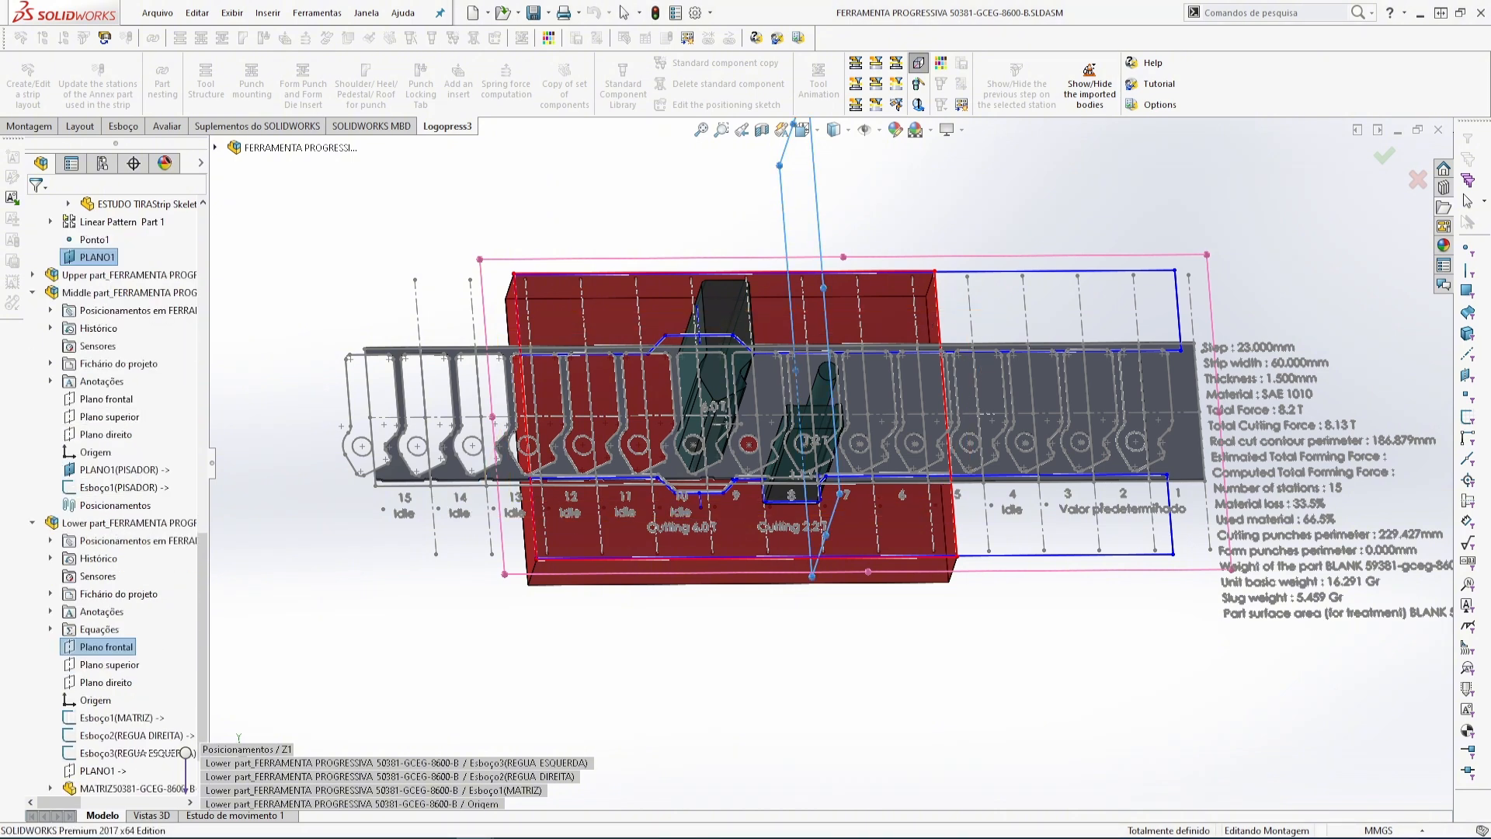
{"action": "left_click", "coordinate": [117, 669]}
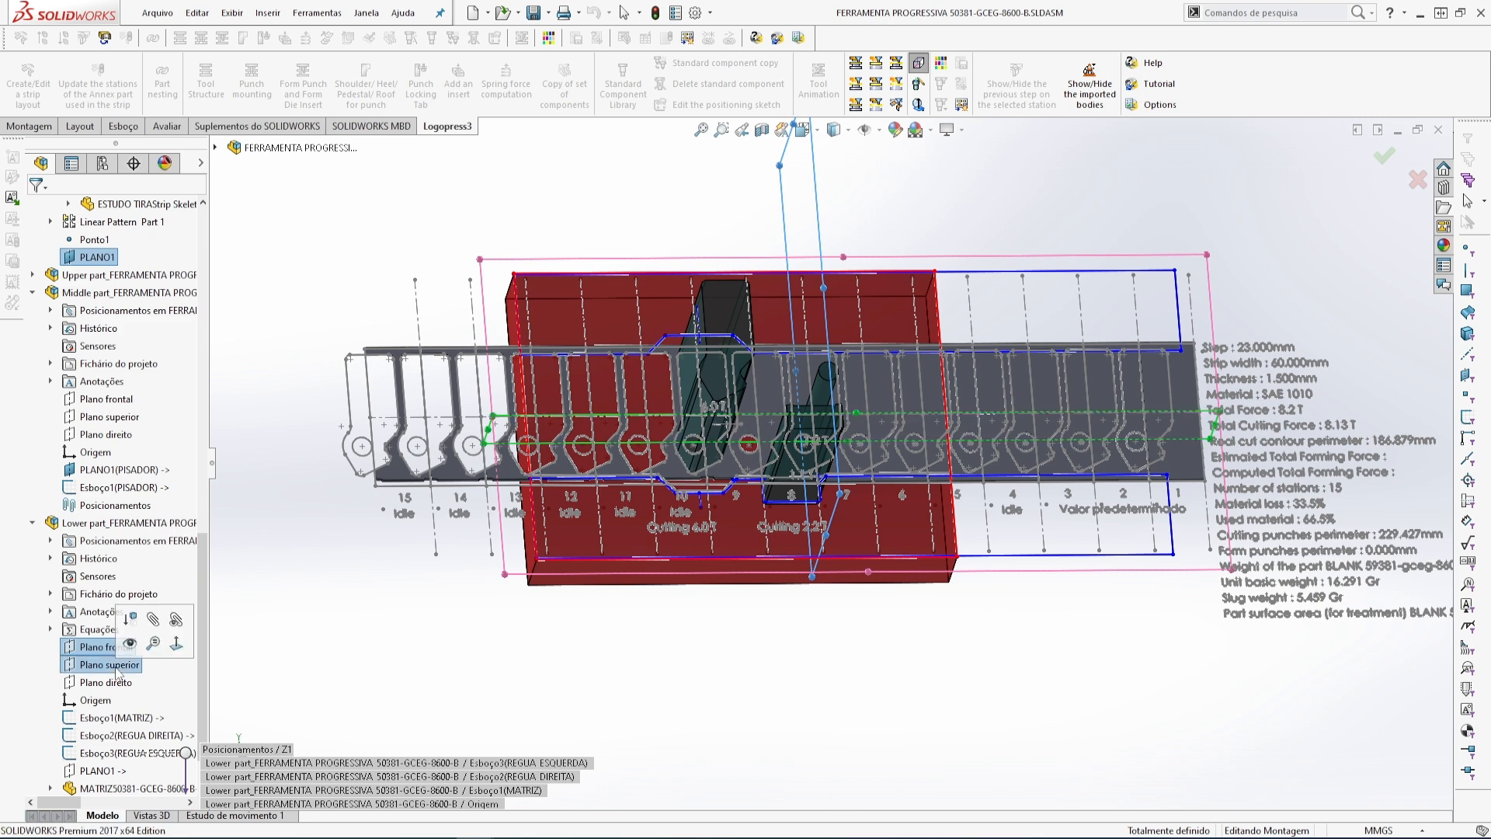
{"action": "left_click", "coordinate": [74, 166]}
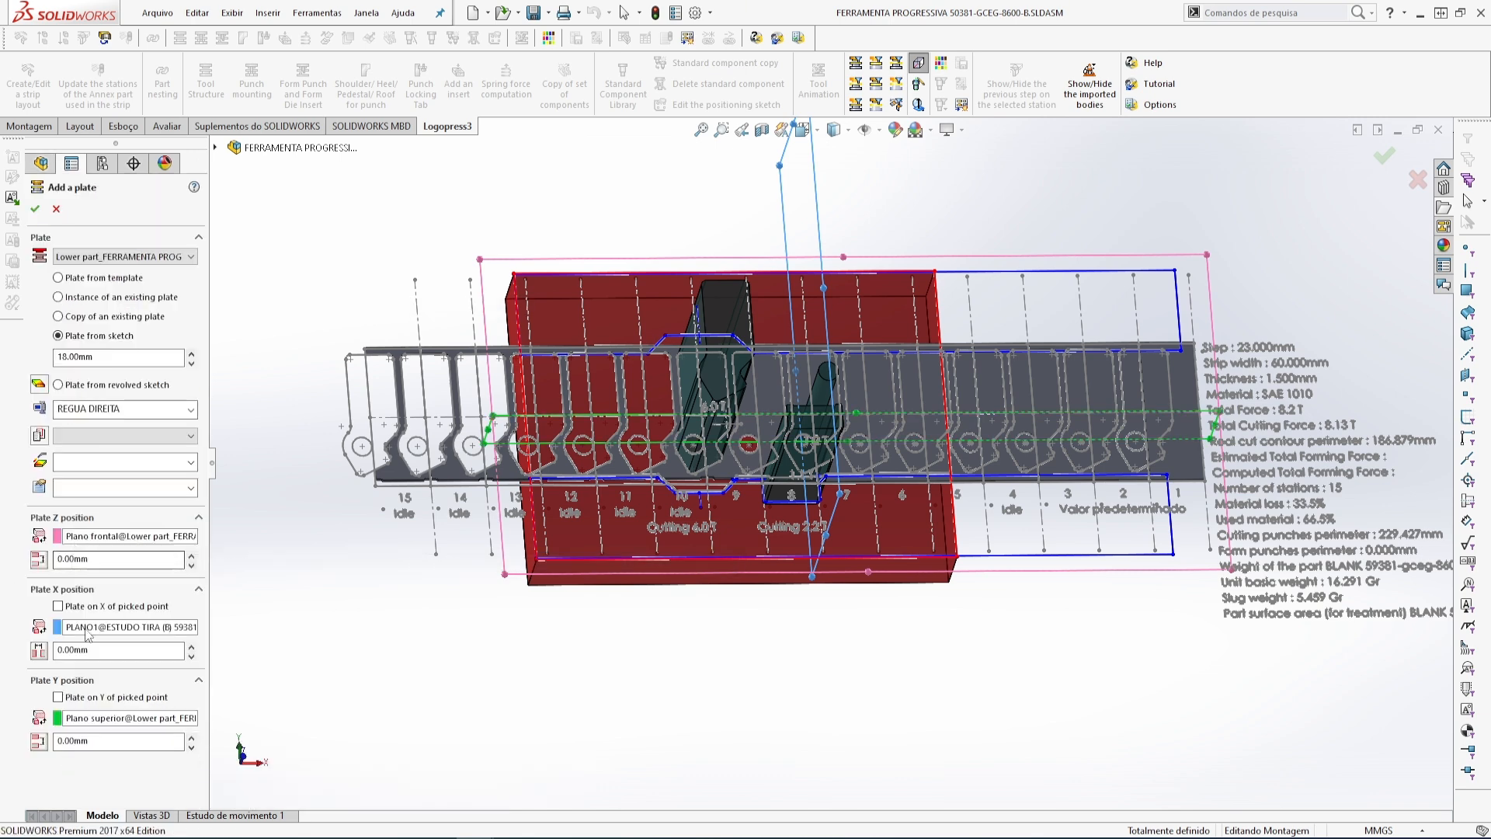
- Assign the 54-56 RC treatment to the REGUA DIREITA plate and create it, accepting the new external reference
{"action": "left_click", "coordinate": [192, 435]}
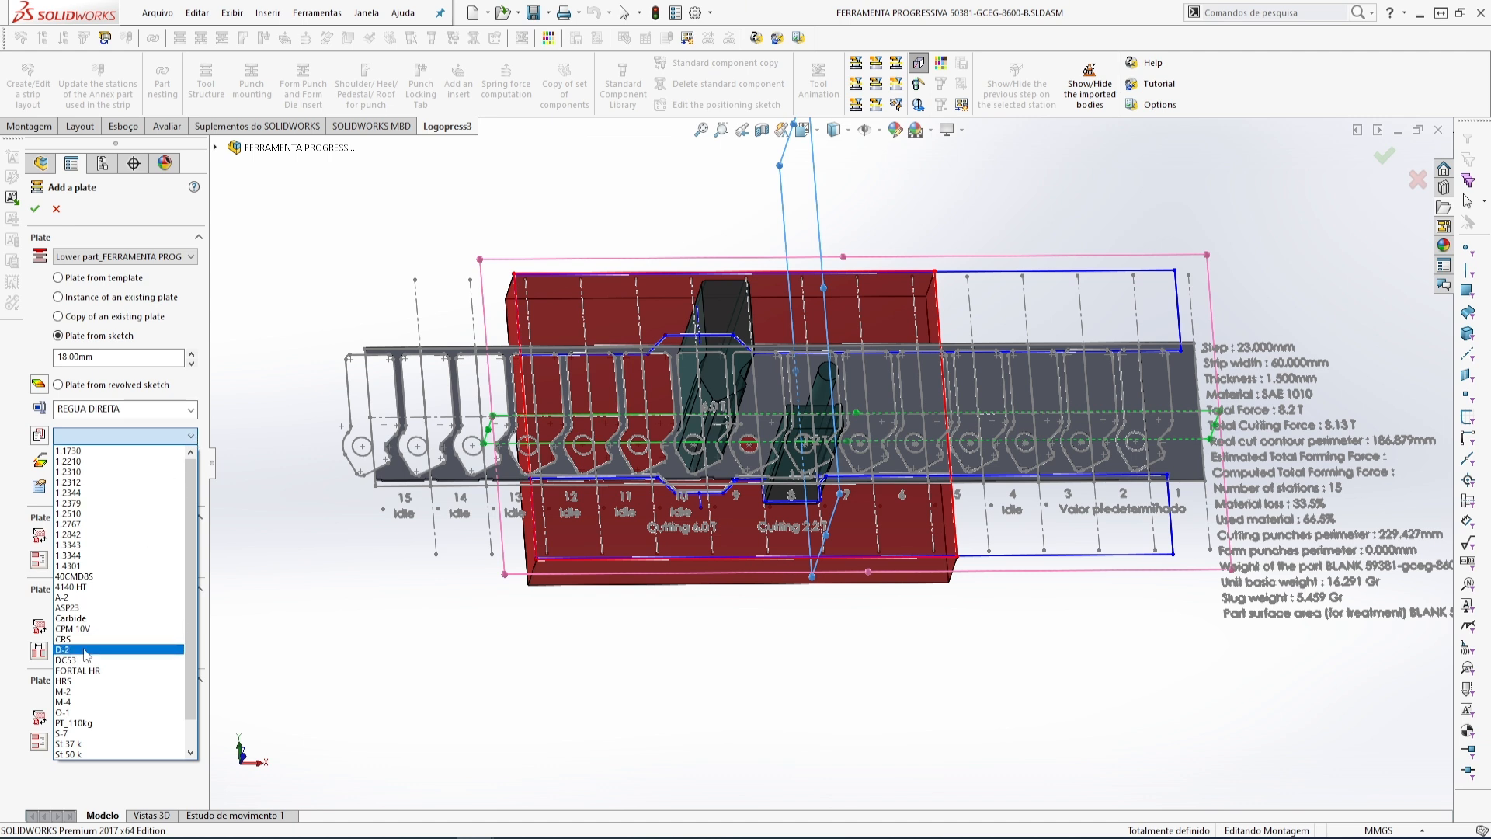
{"action": "left_click", "coordinate": [252, 584]}
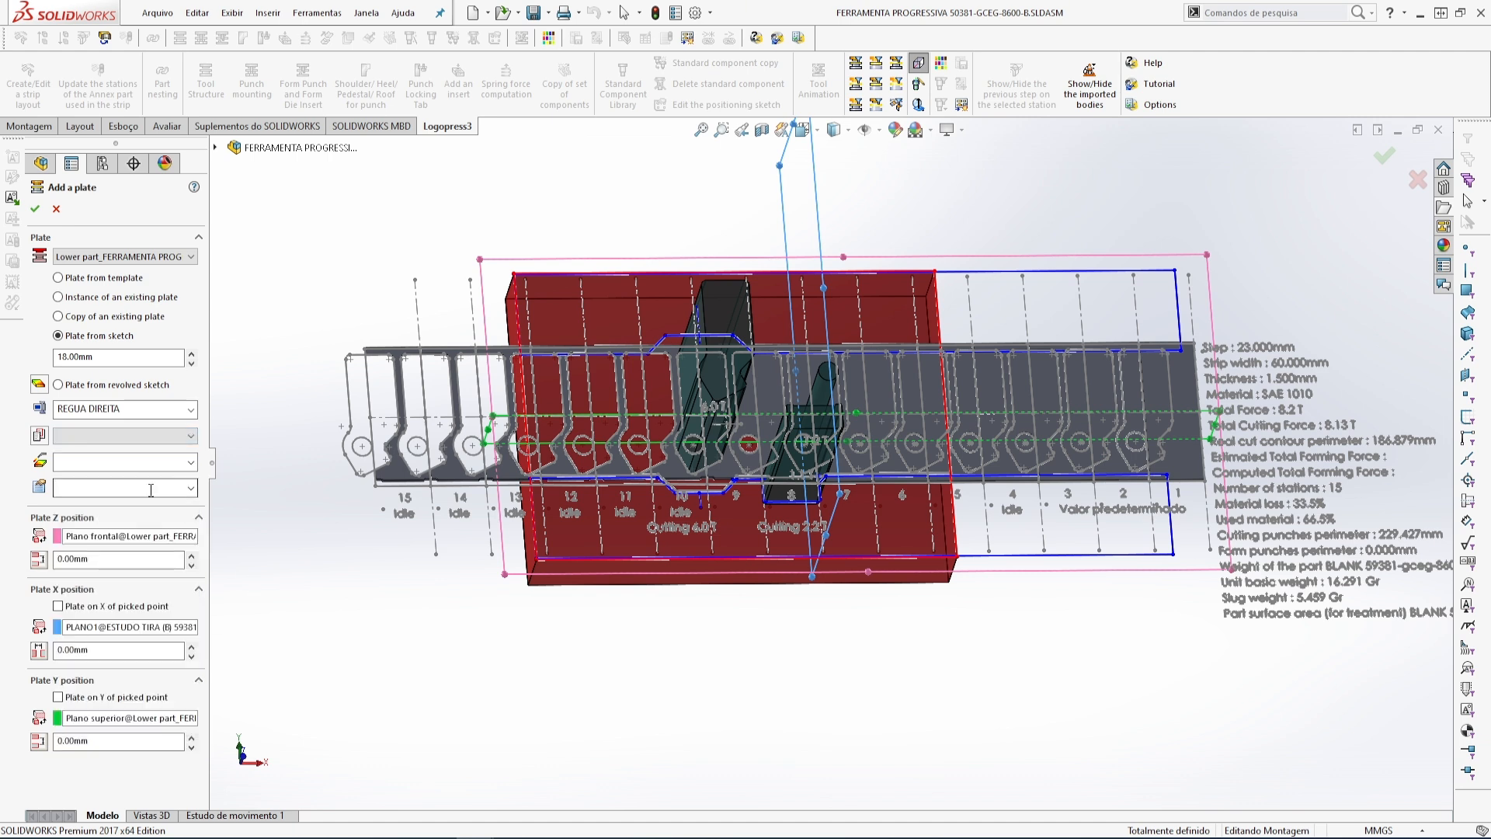
{"action": "left_click", "coordinate": [191, 464]}
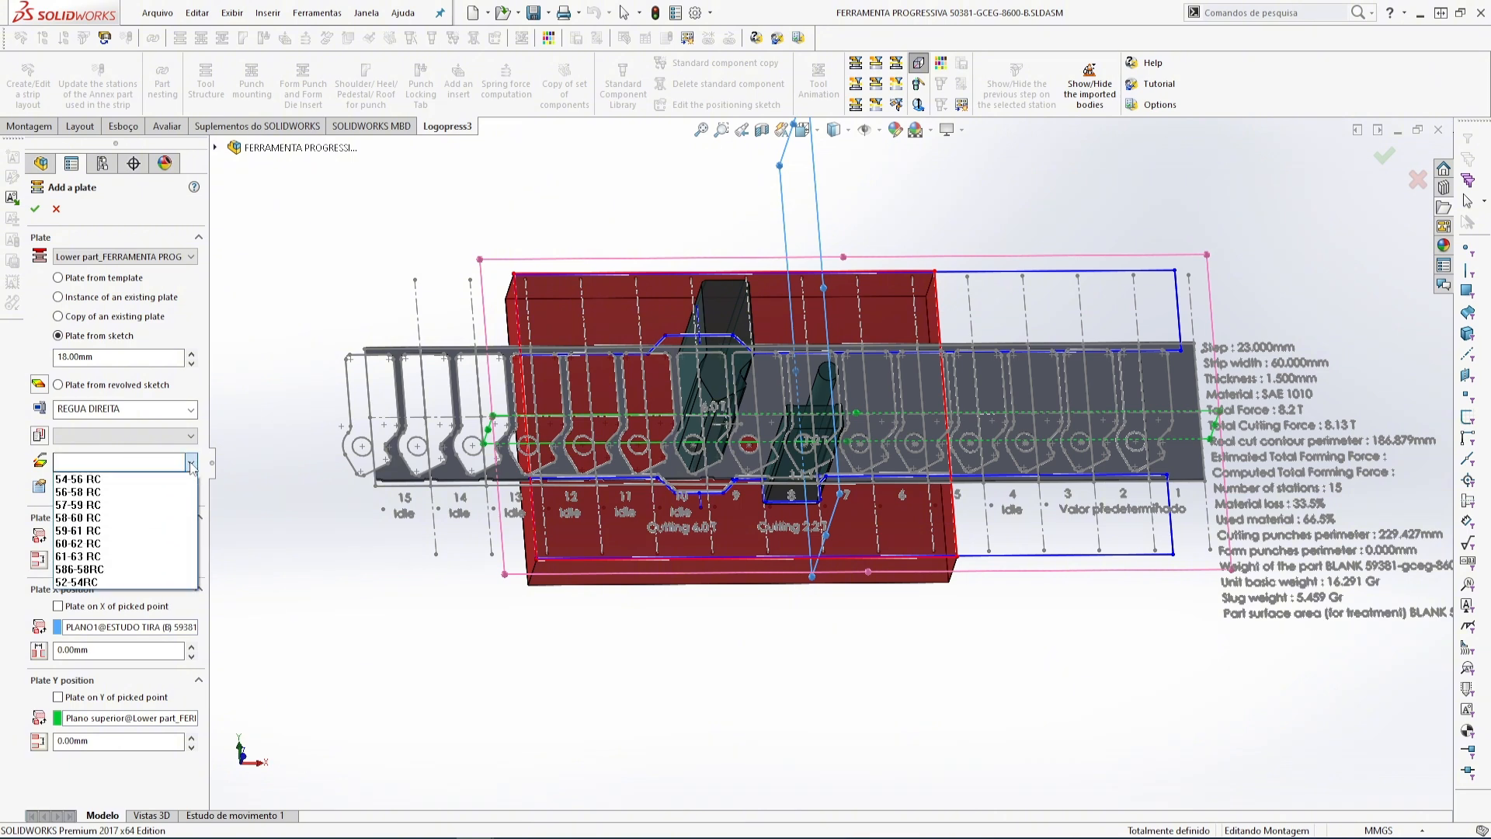
{"action": "left_click", "coordinate": [91, 479]}
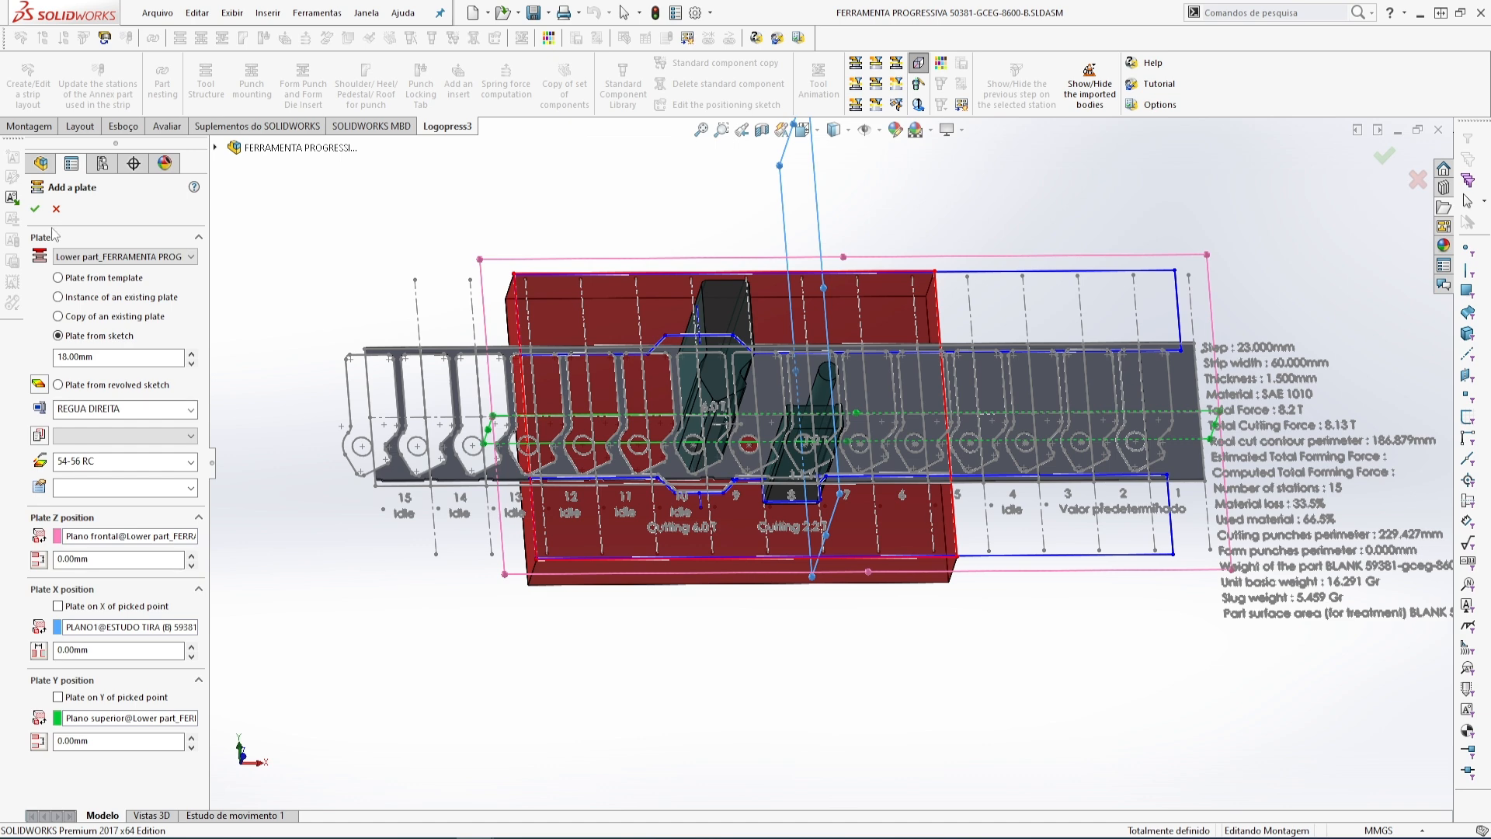
{"action": "left_click", "coordinate": [35, 209]}
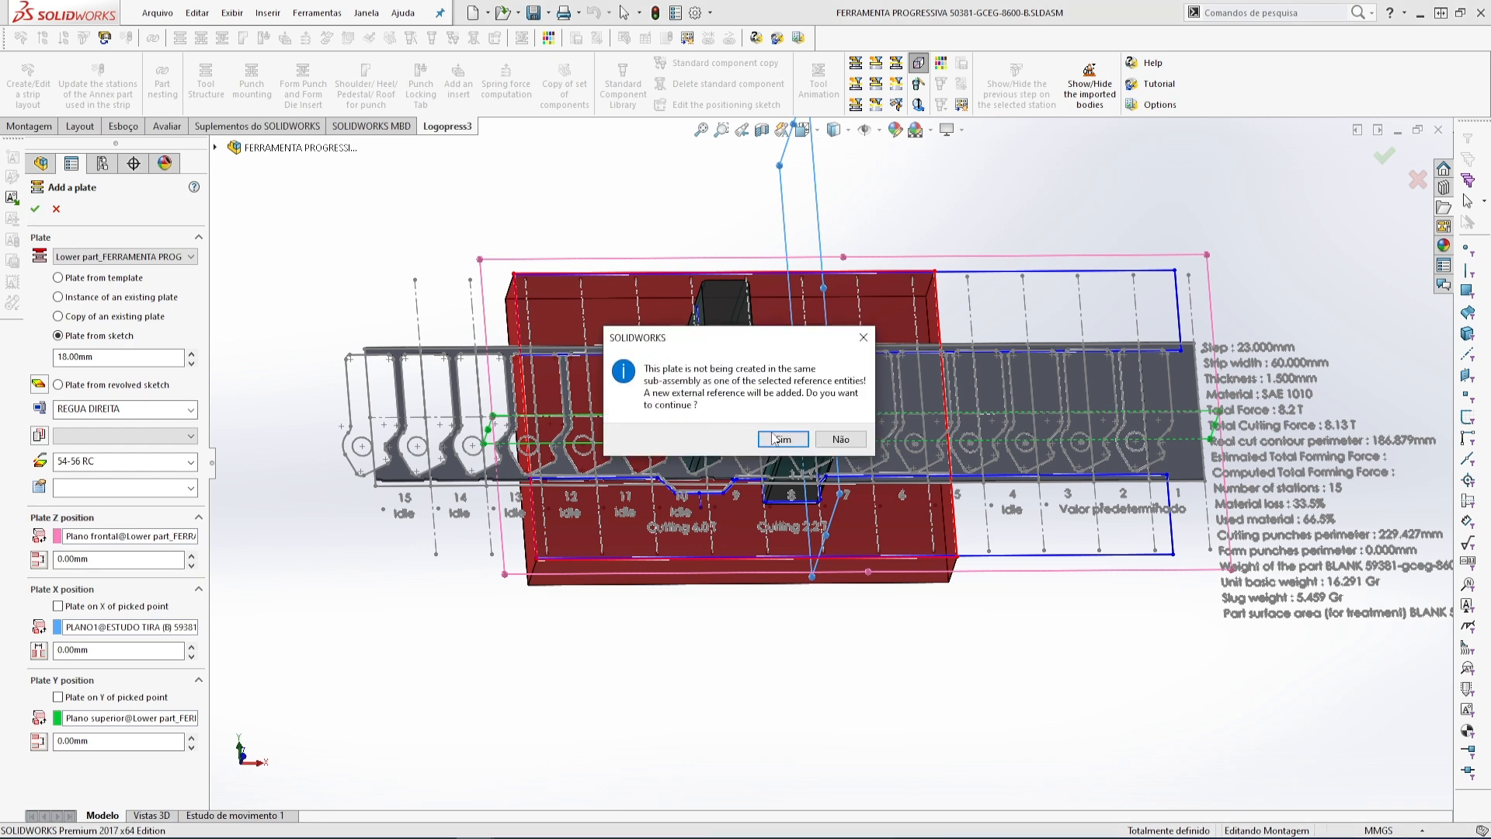
{"action": "left_click", "coordinate": [780, 439]}
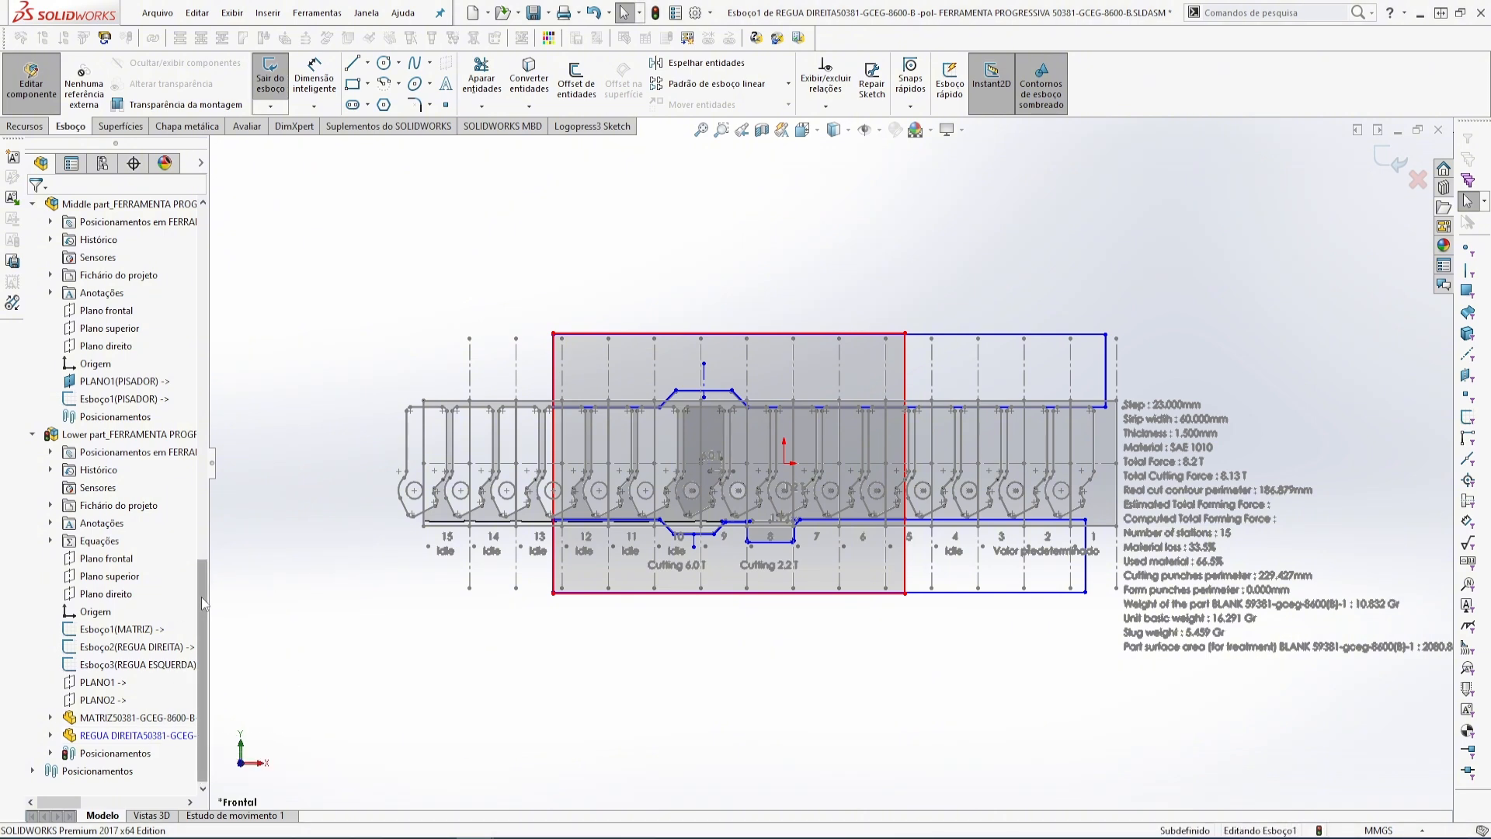
- Convert the Esboço2(REGUA DIREITA) outline into the new plate's sketch and finish the sketch
{"action": "left_click_drag", "start_coordinate": [201, 597], "coordinate": [203, 631]}
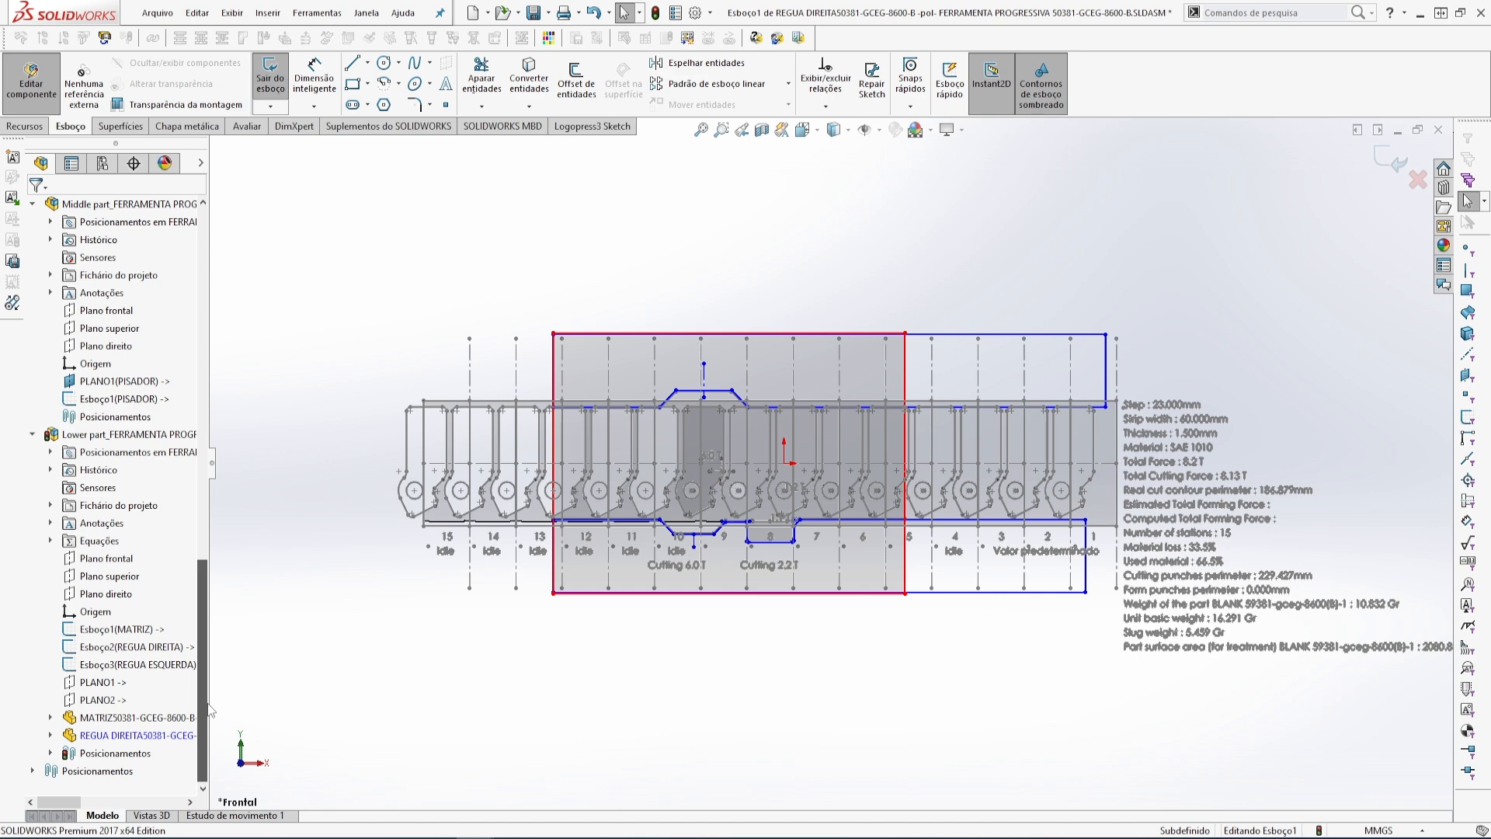
{"action": "left_click_drag", "start_coordinate": [209, 708], "coordinate": [210, 644]}
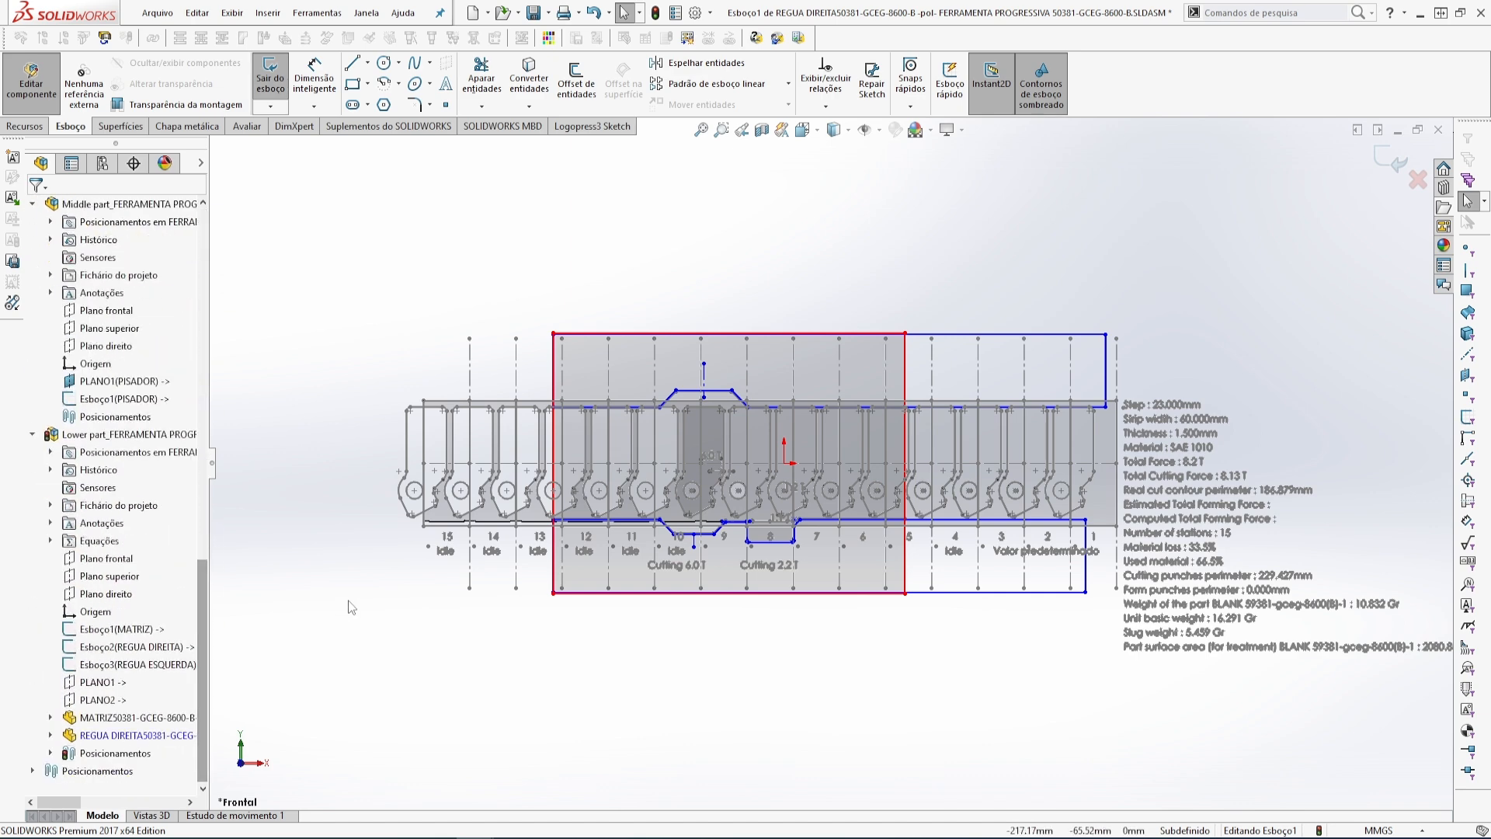
{"action": "left_click", "coordinate": [141, 649]}
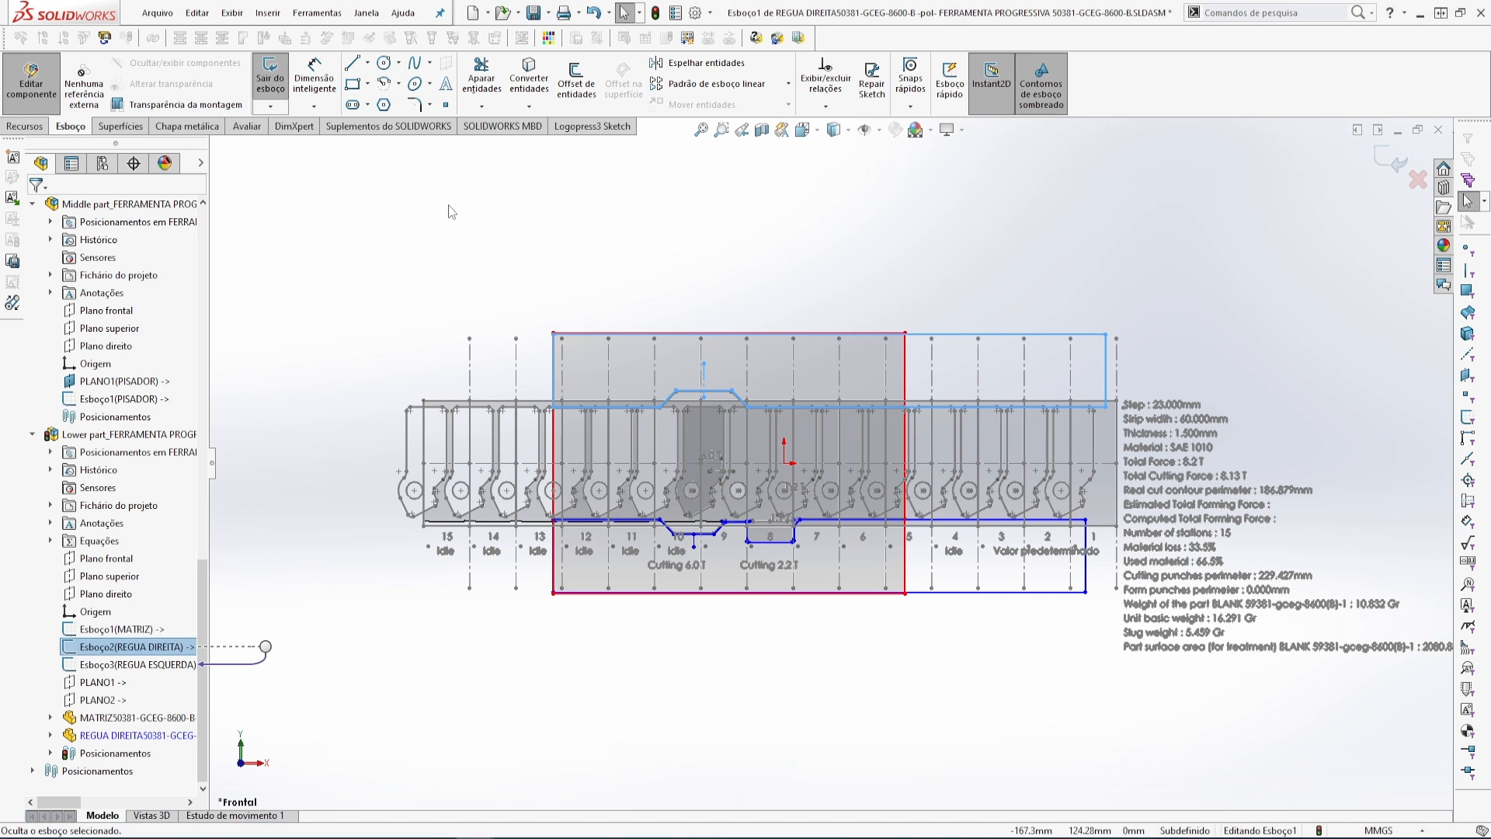
{"action": "left_click", "coordinate": [356, 285]}
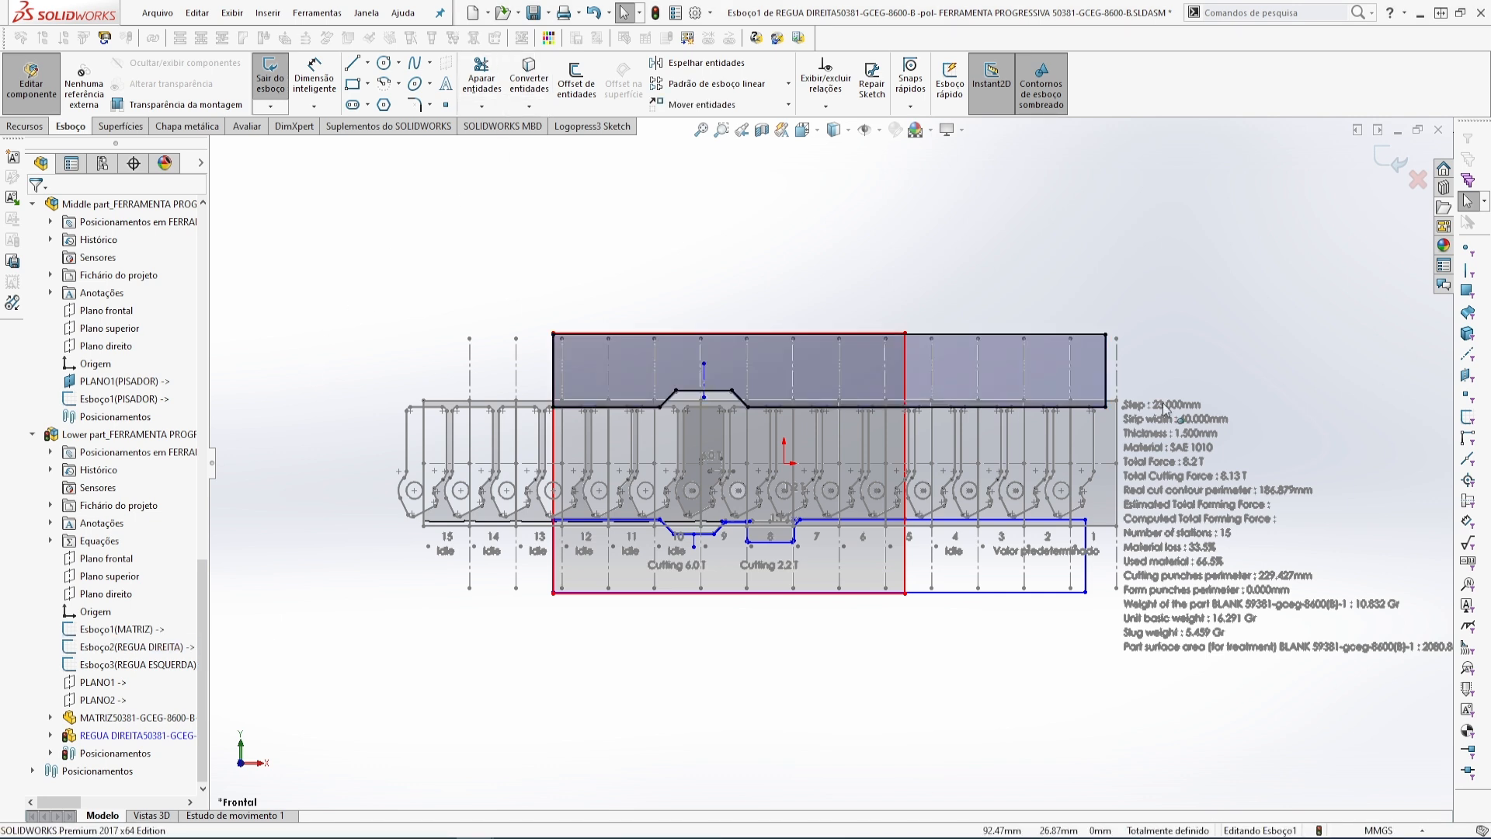
{"action": "left_click", "coordinate": [1389, 161]}
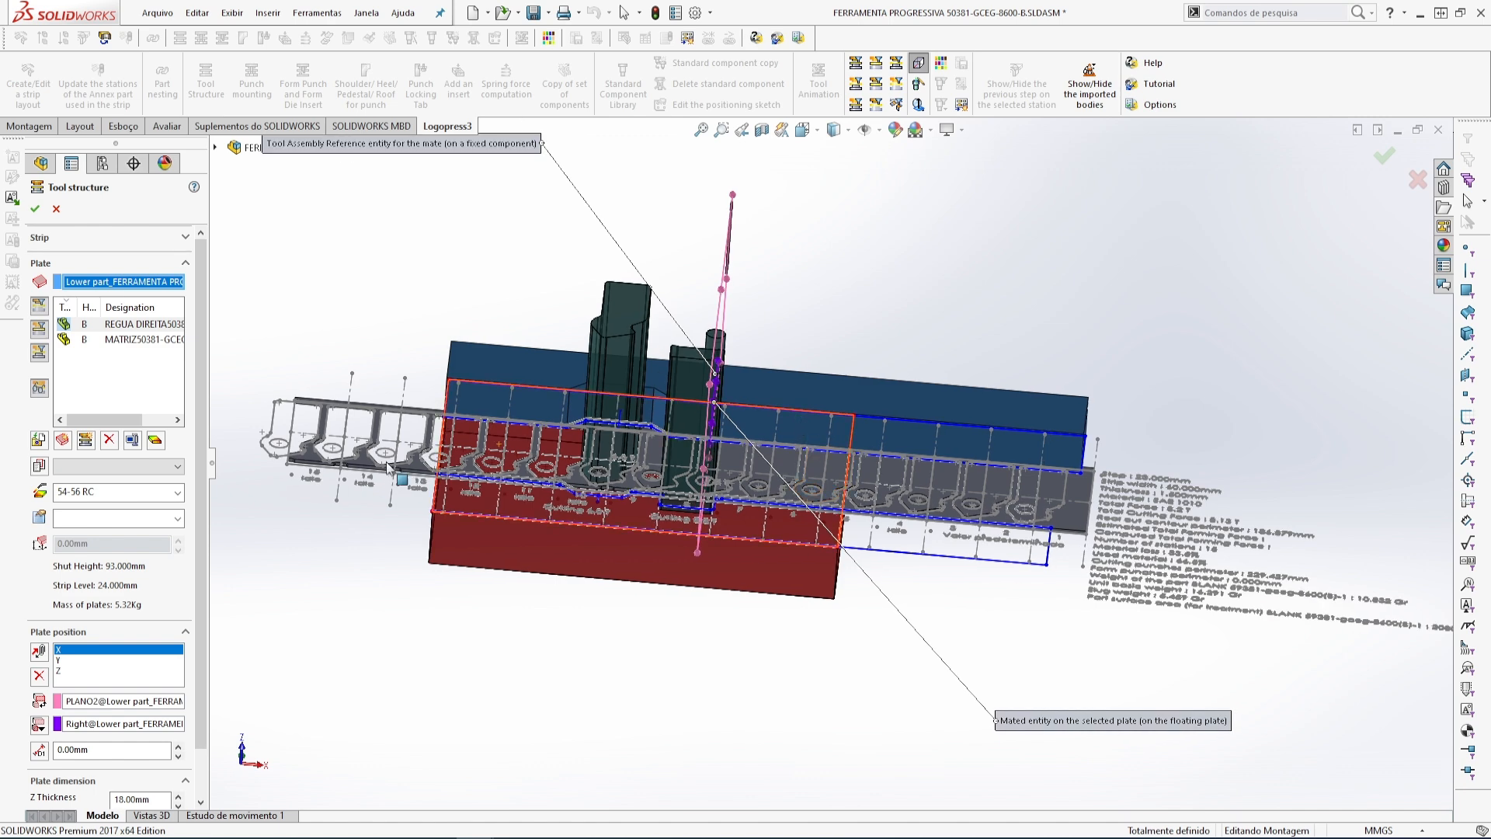
- Apply a medium blue basic colour to the REGUA DIREITA plate and accept the tool structure
{"action": "left_click", "coordinate": [156, 441]}
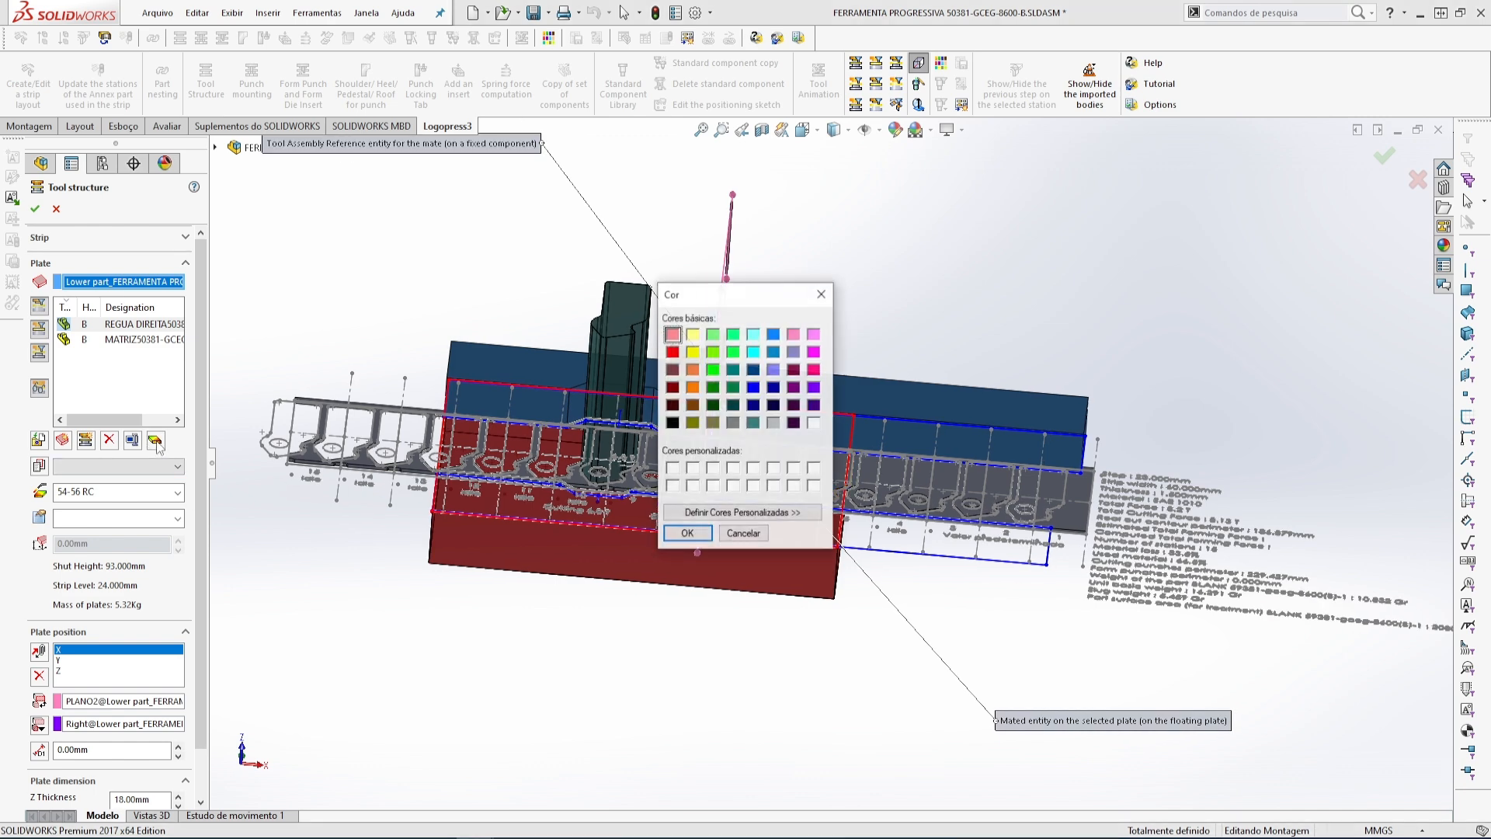
{"action": "left_click", "coordinate": [773, 354]}
{"action": "left_click", "coordinate": [687, 532]}
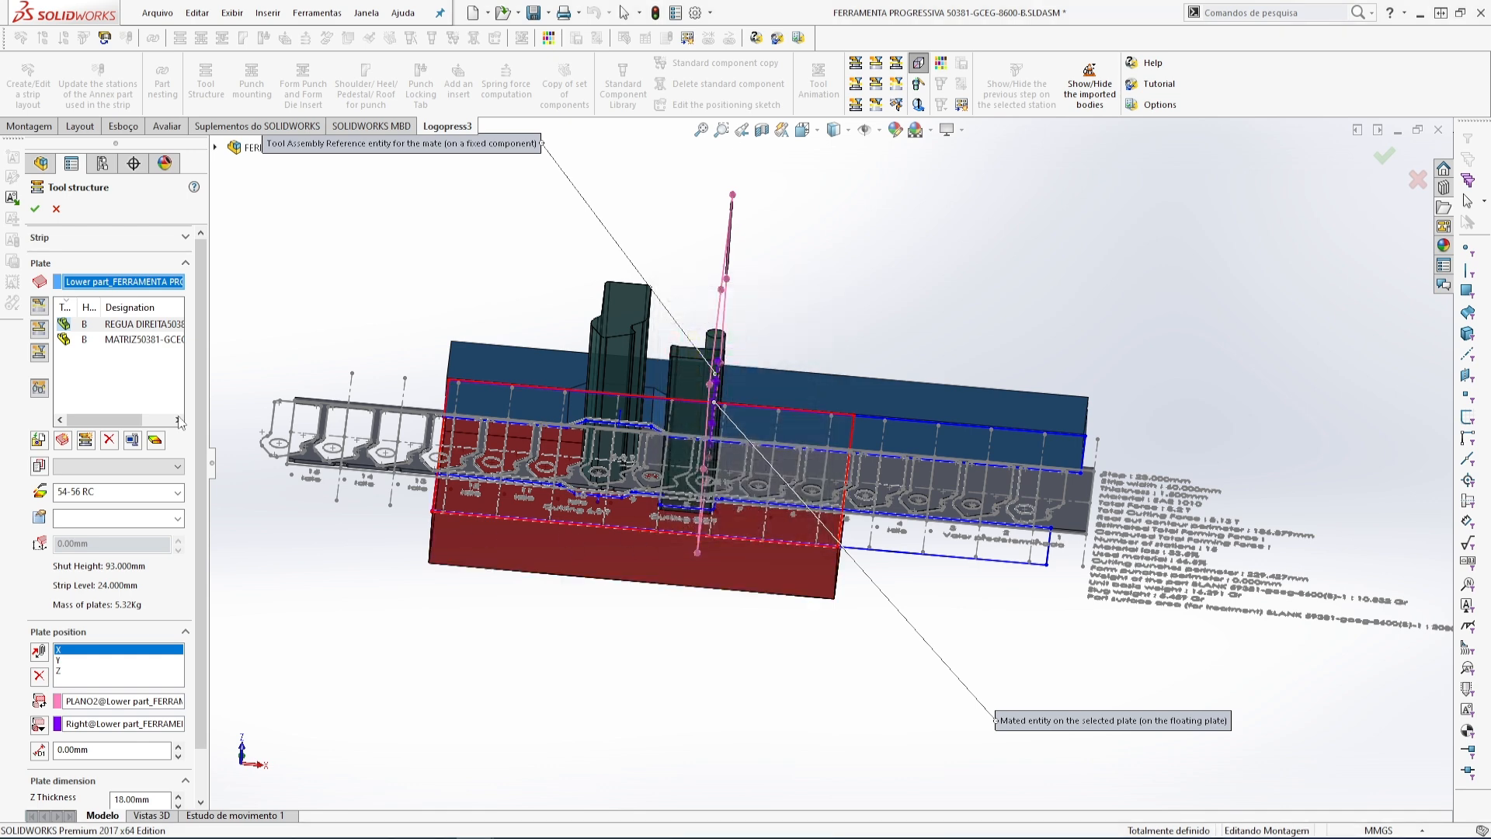
{"action": "left_click", "coordinate": [35, 208]}
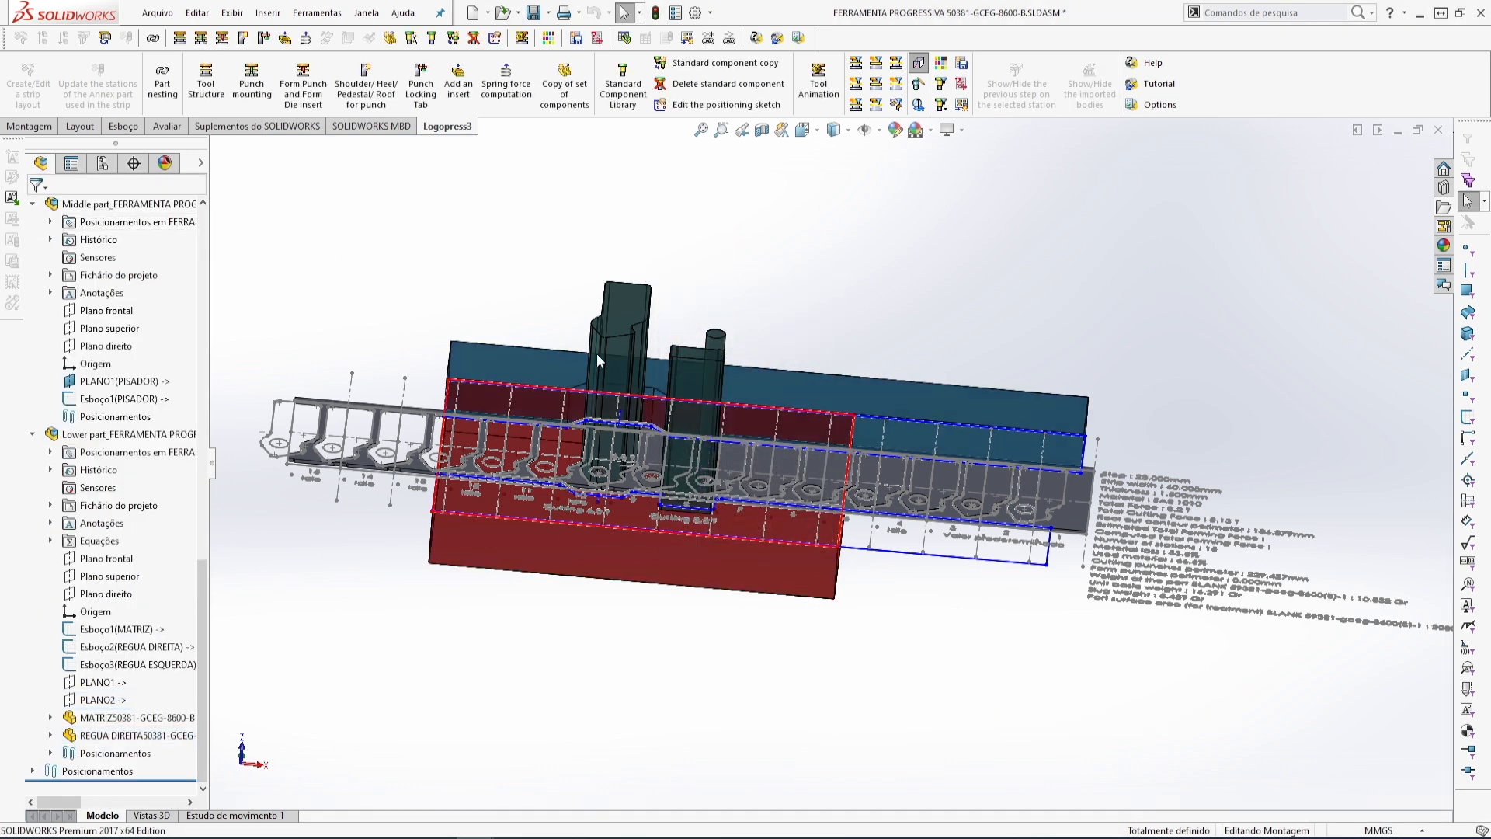
- Save the assembly together with the lower part and the new REGUA DIREITA plate
{"action": "middle_click_drag", "start_coordinate": [330, 250], "coordinate": [600, 368]}
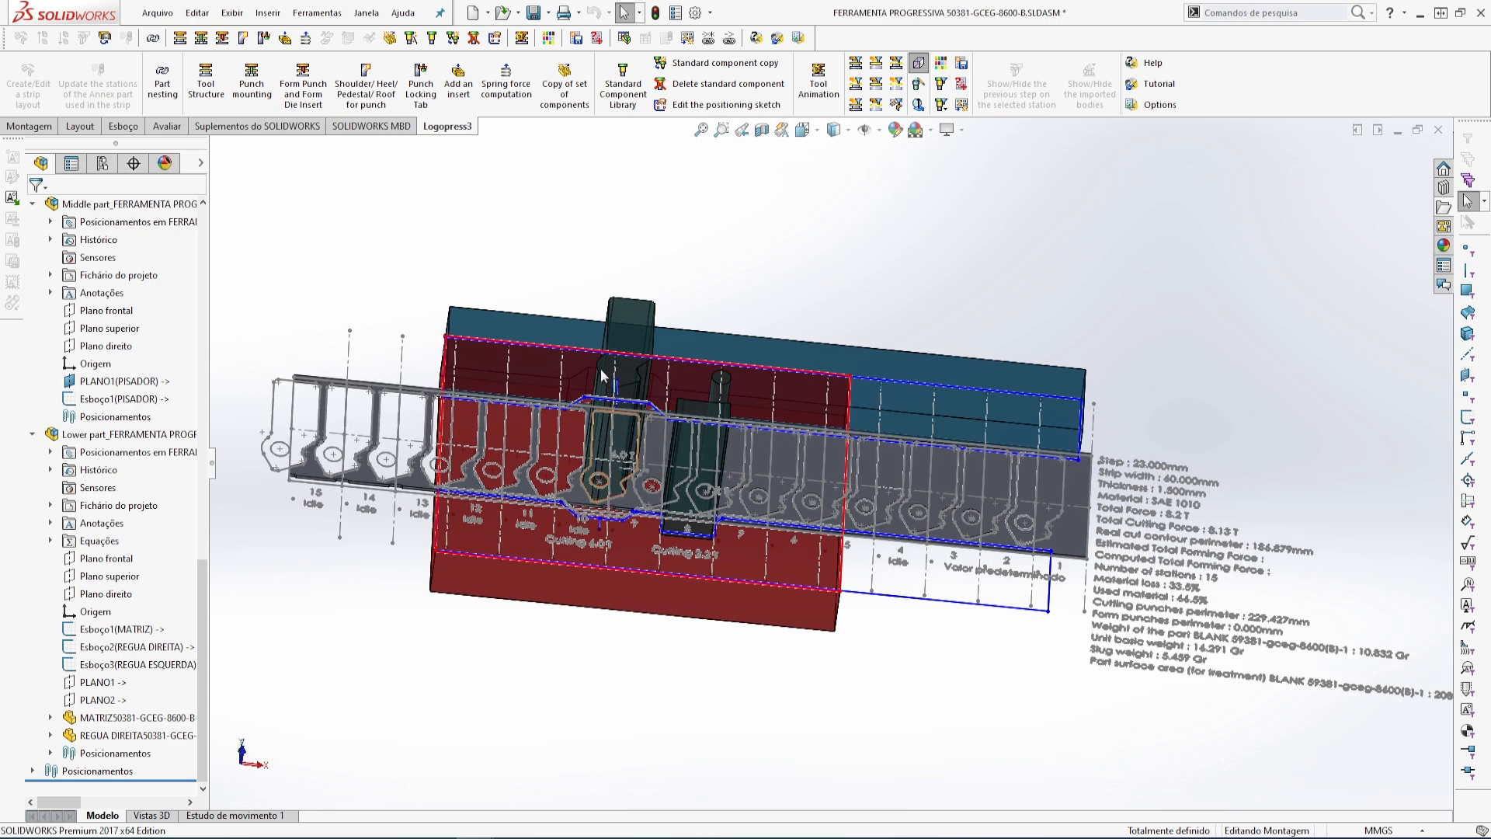
{"action": "left_click", "coordinate": [533, 14]}
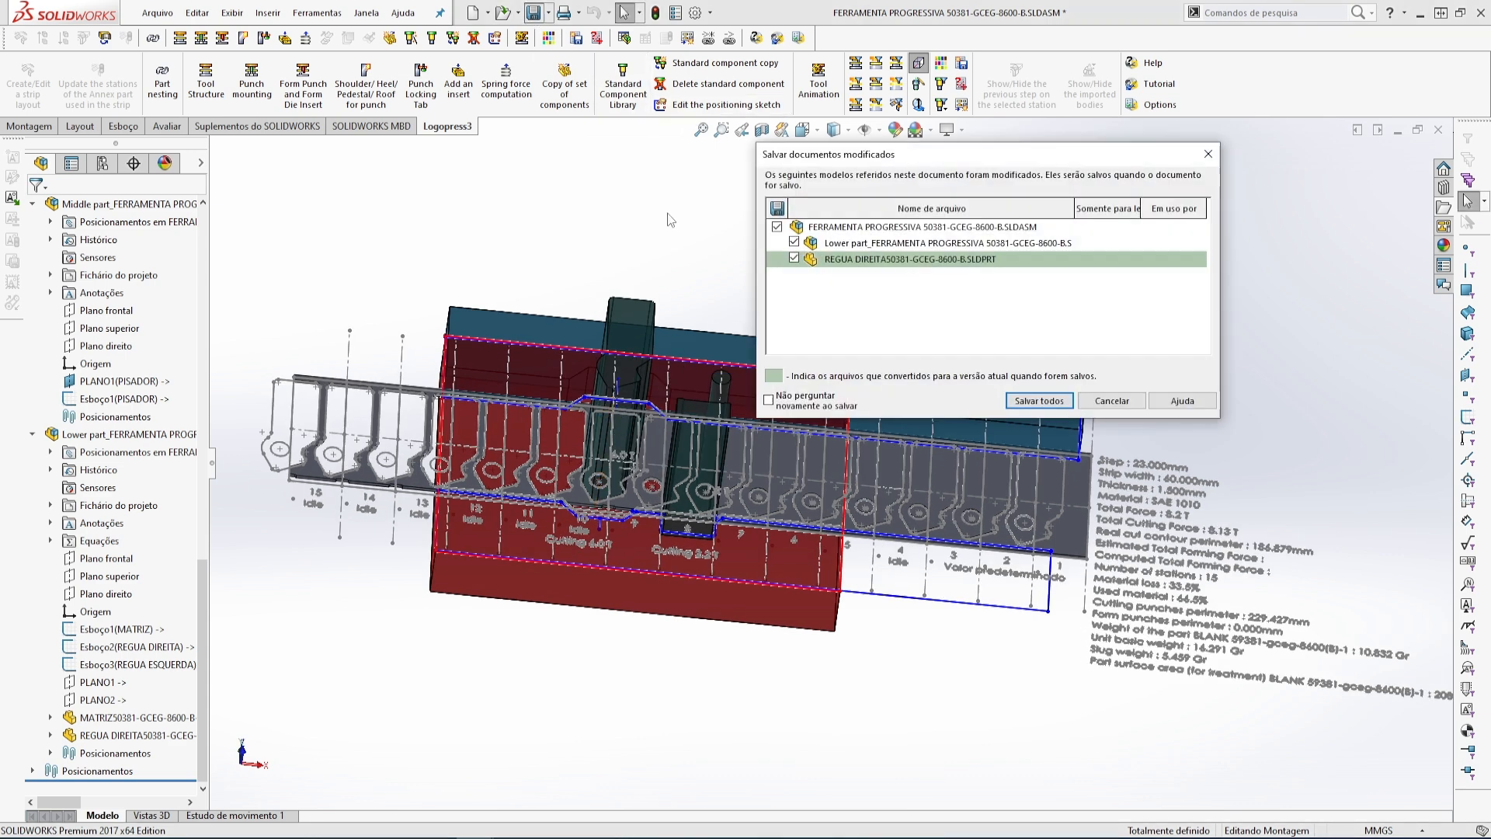
{"action": "key", "text": "Return"}
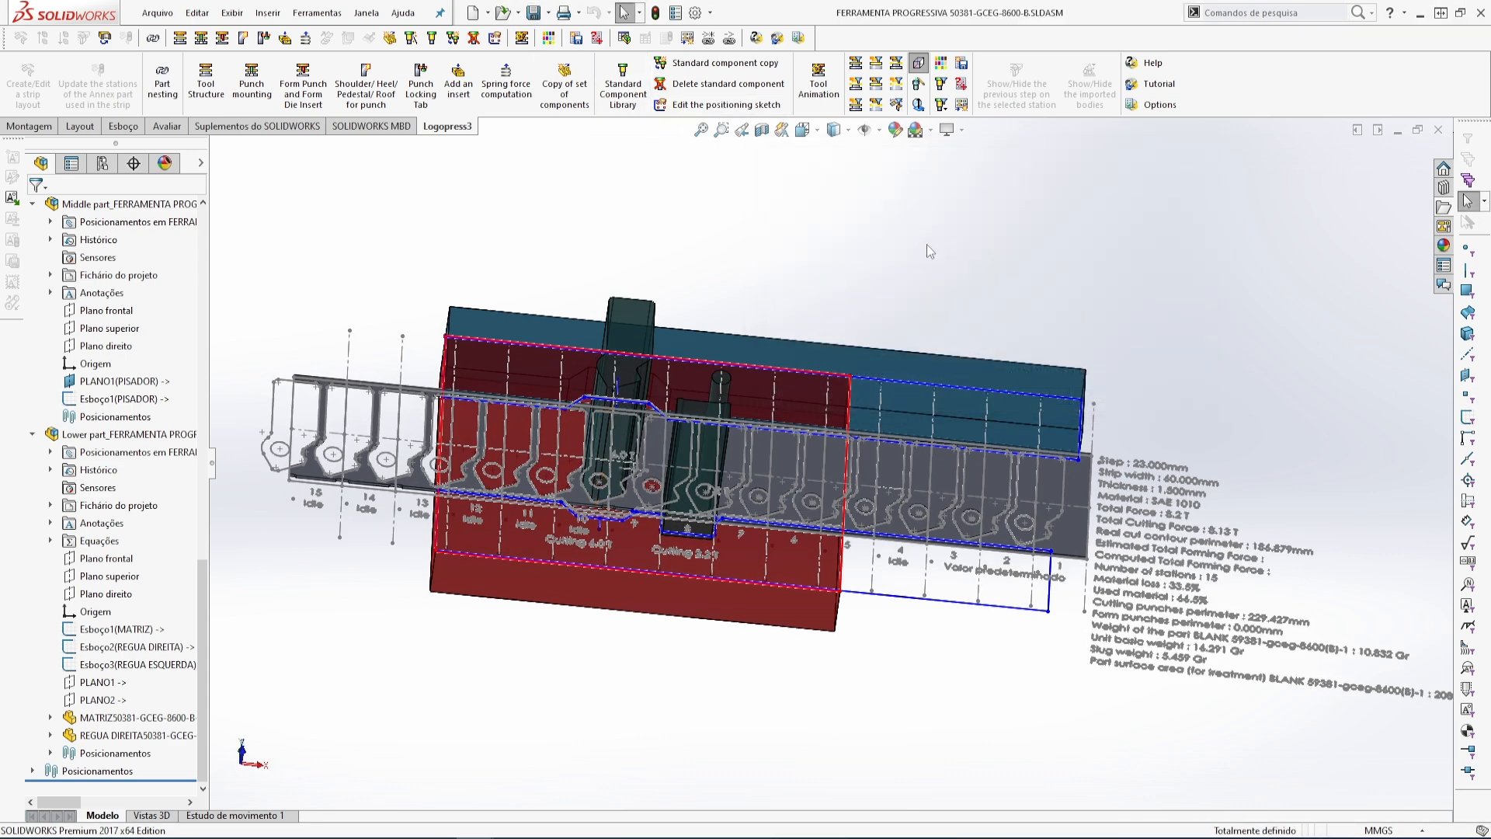
- Start adding an 18 mm plate from sketch to the lower part's tool structure, naming it REGUA ESQUERDA
{"action": "left_click", "coordinate": [205, 77]}
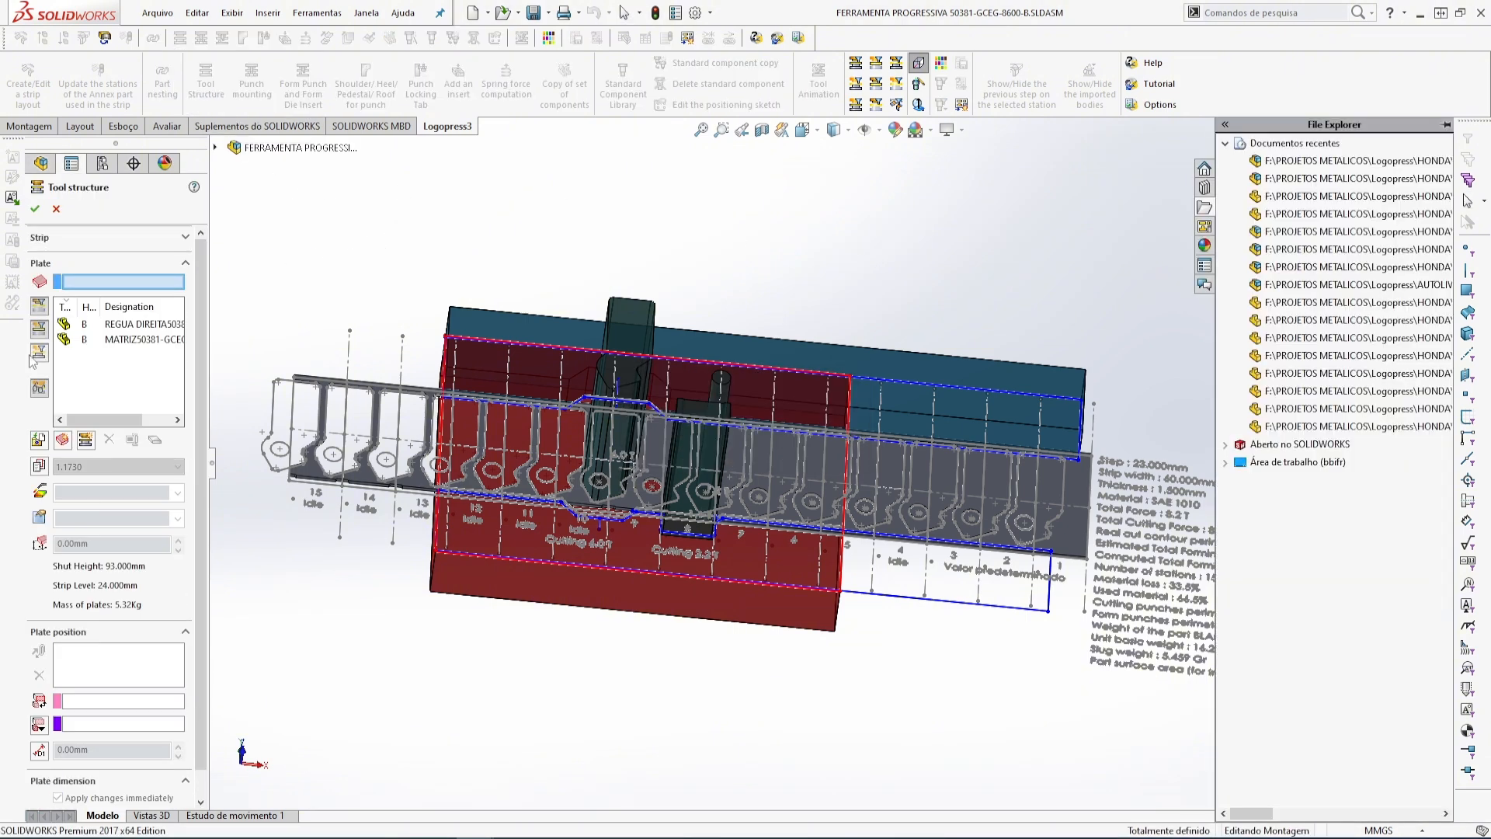
{"action": "left_click", "coordinate": [61, 440]}
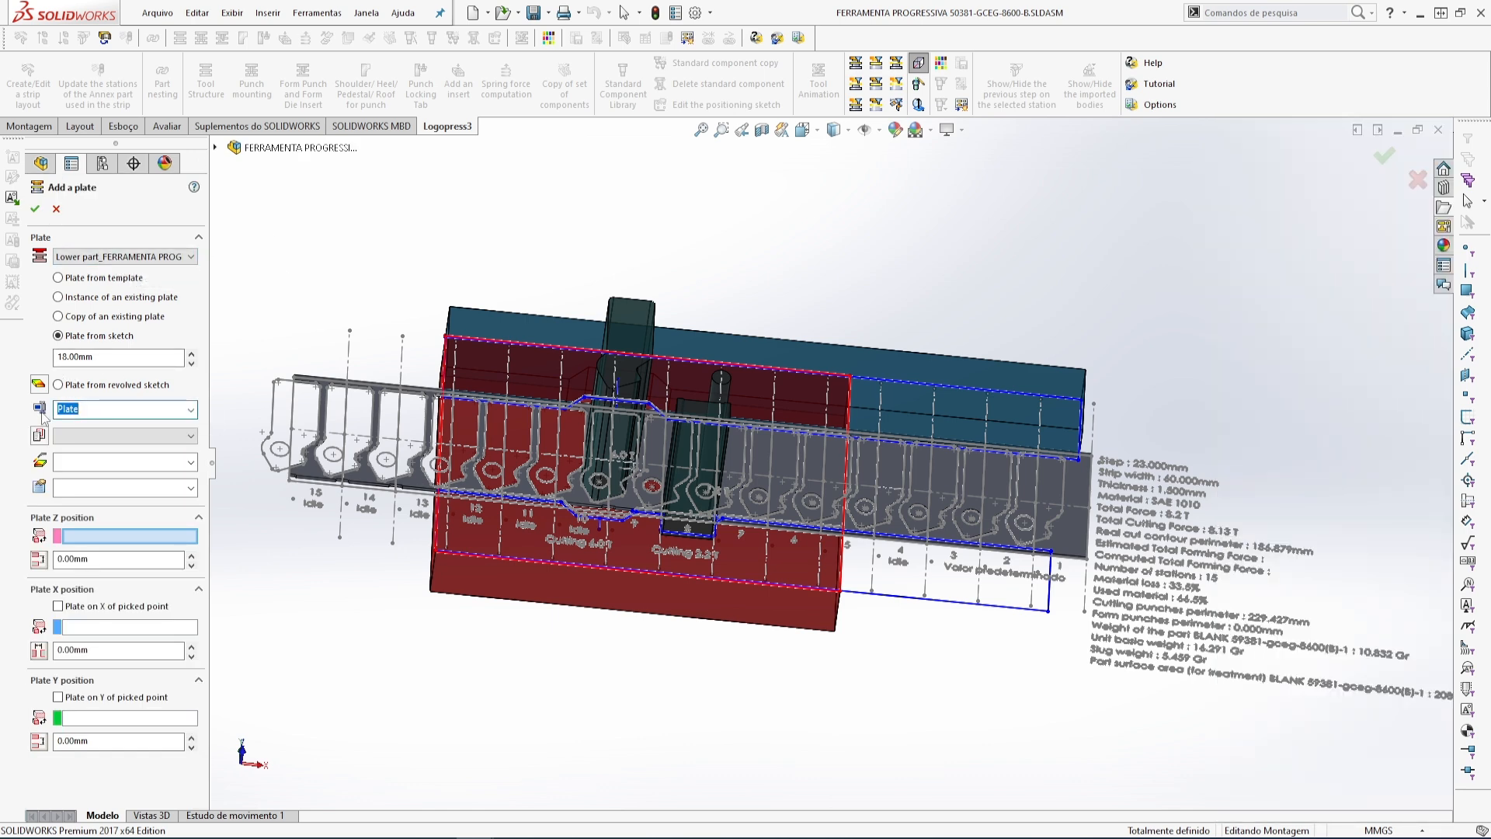
{"action": "type", "text": "RE"}
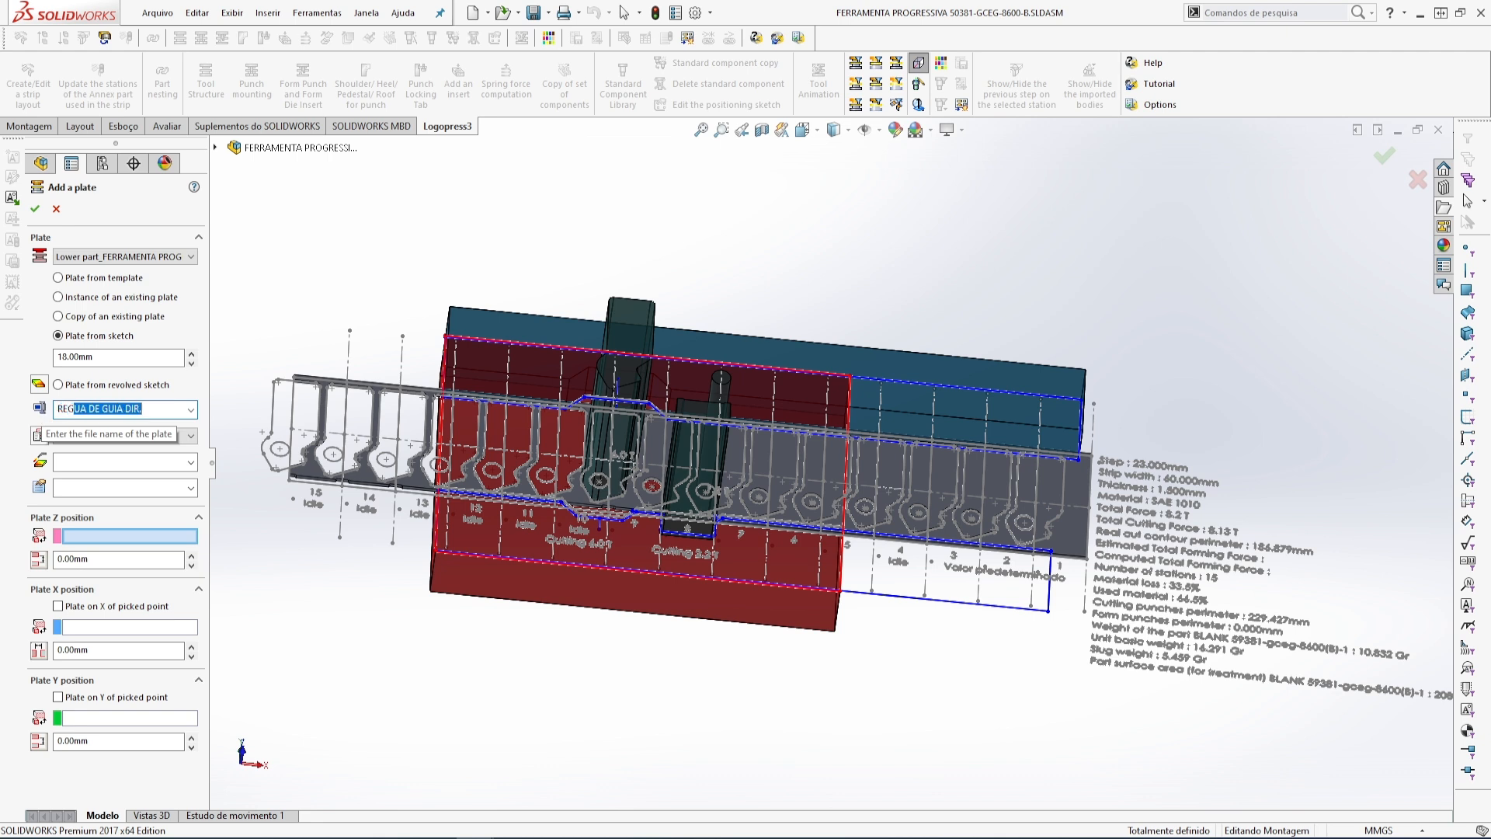
{"action": "type", "text": "GUA ESQUERDA"}
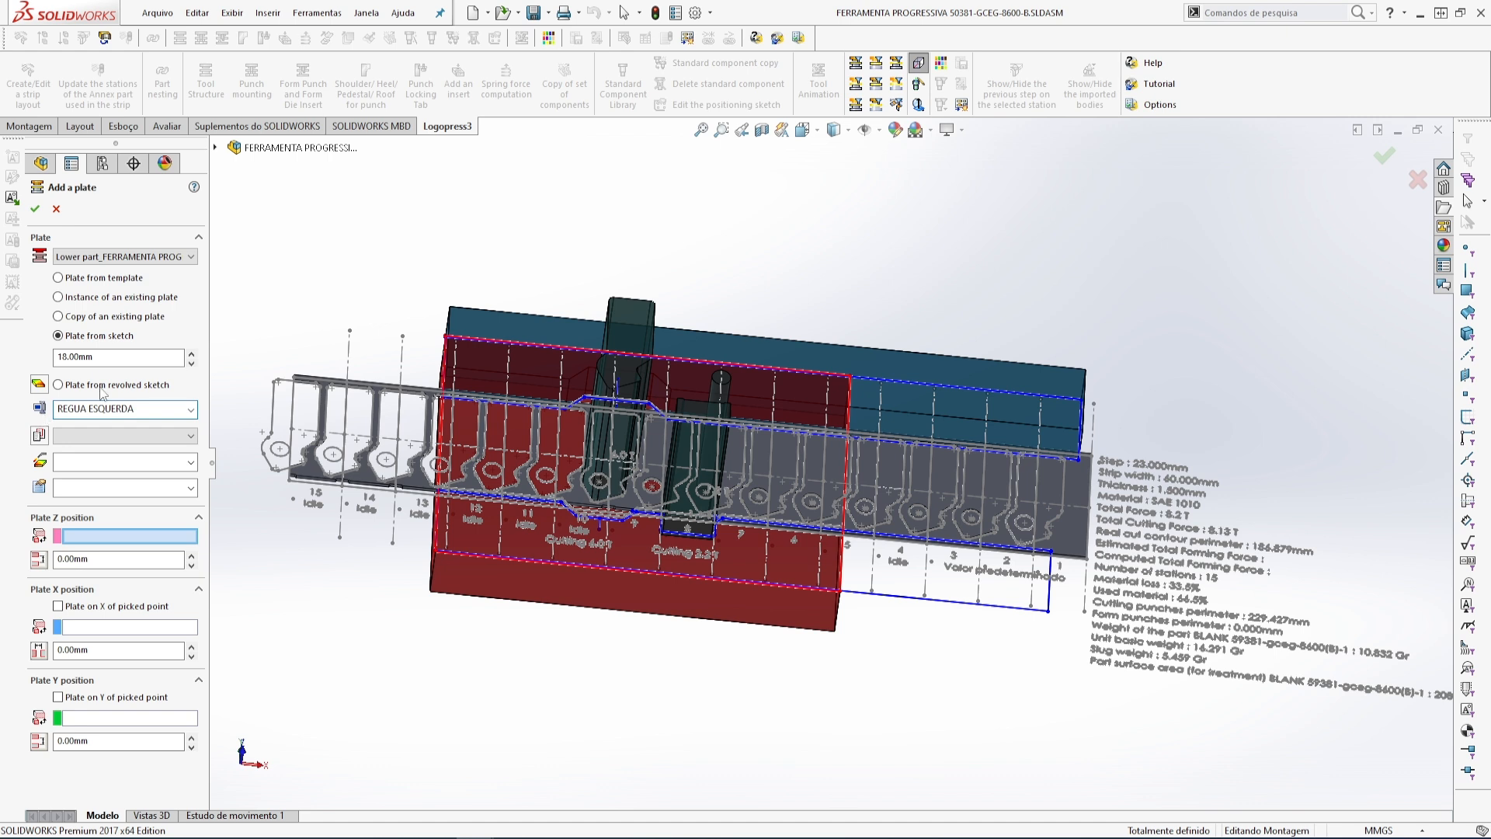
- Position the plate in Z on the lower part's Plano frontal, X on the strip's PLANO1 and Y on Plano superior, and create it
{"action": "left_click", "coordinate": [43, 167]}
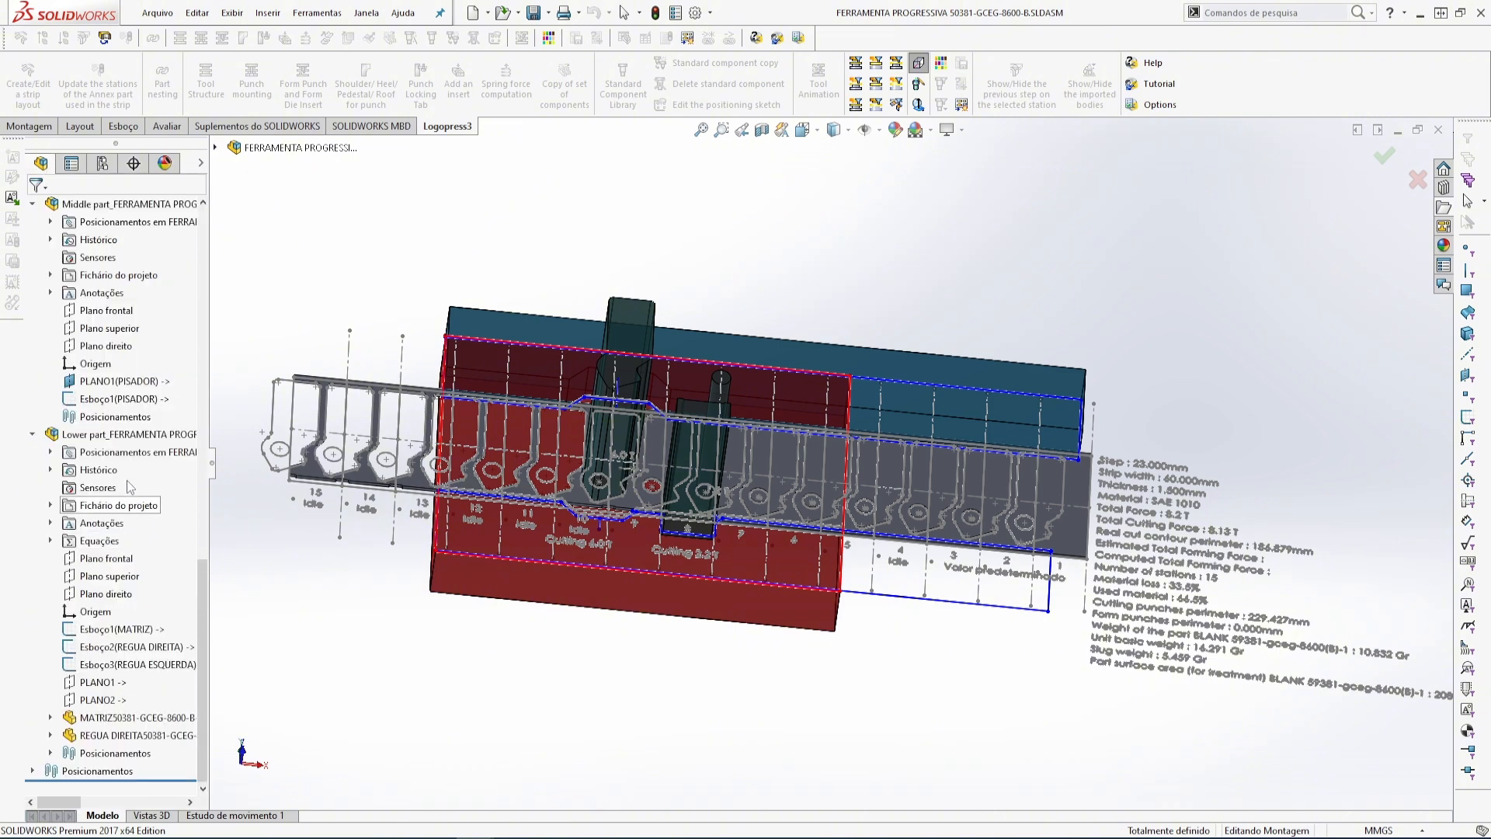
{"action": "left_click", "coordinate": [108, 558]}
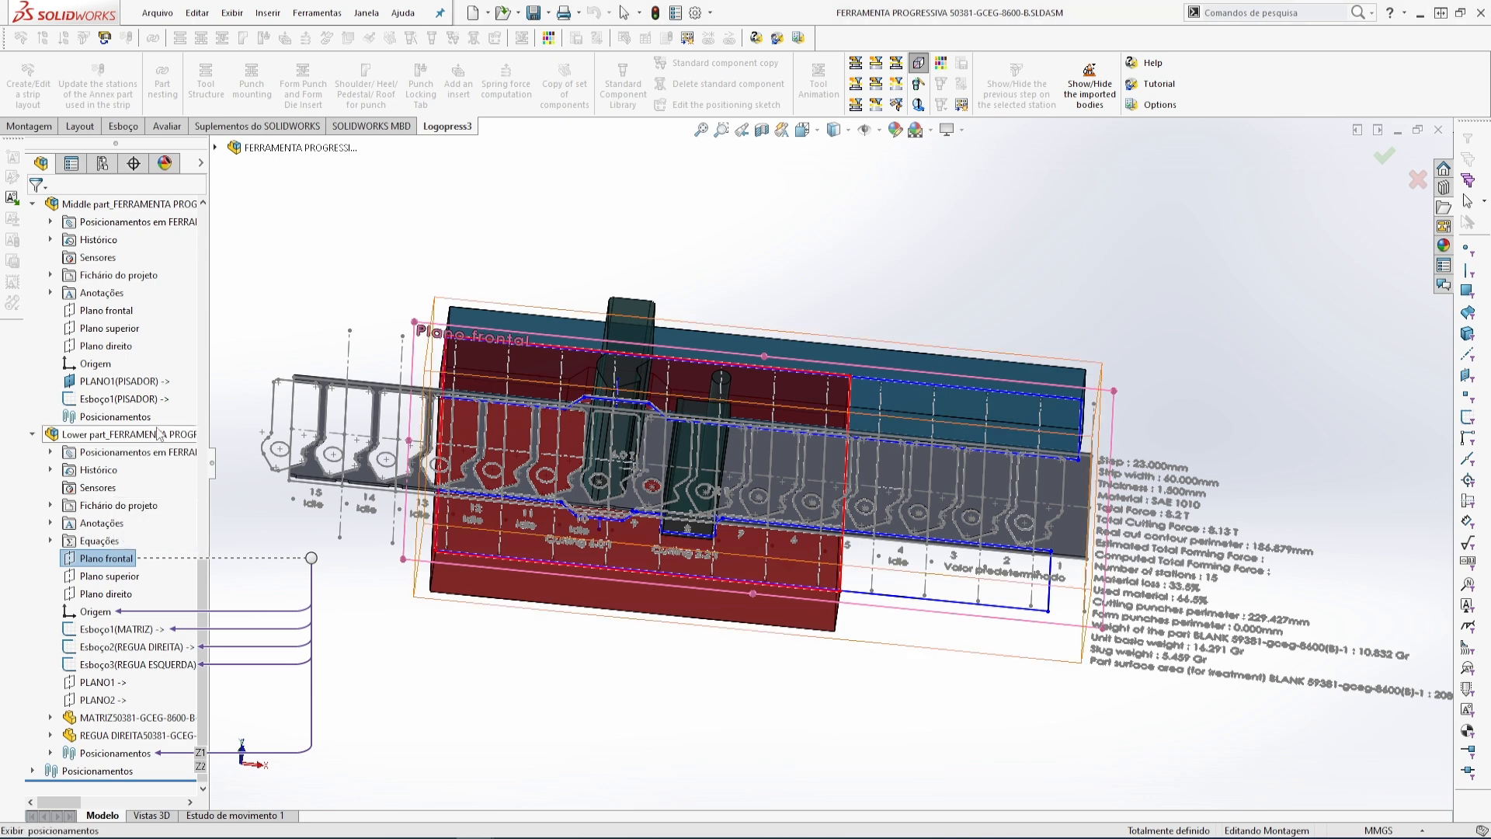
{"action": "scroll", "coordinate": [124, 380], "scroll_direction": "up", "scroll_amount": 4}
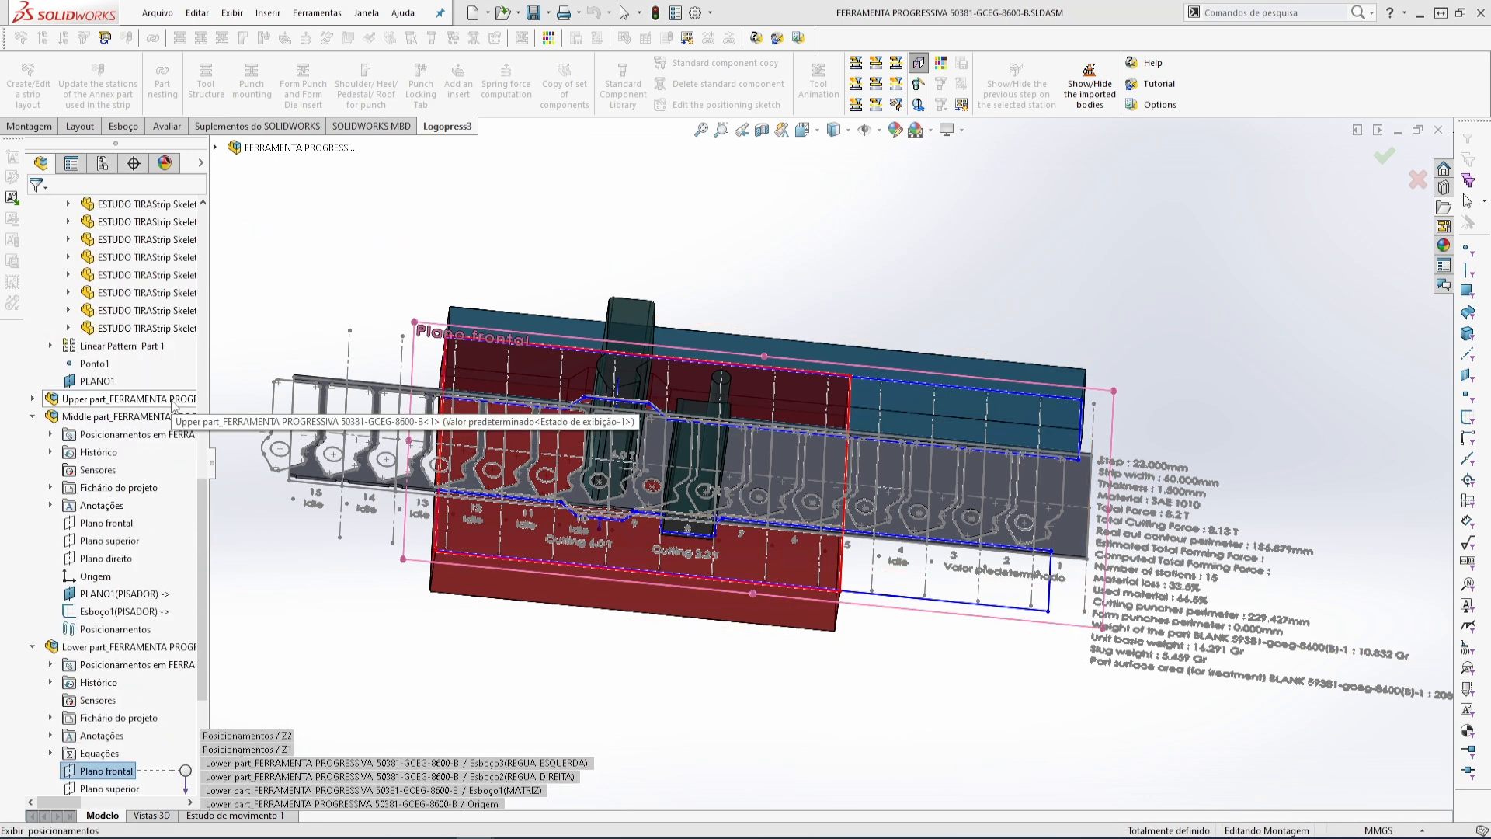
{"action": "left_click", "coordinate": [99, 381]}
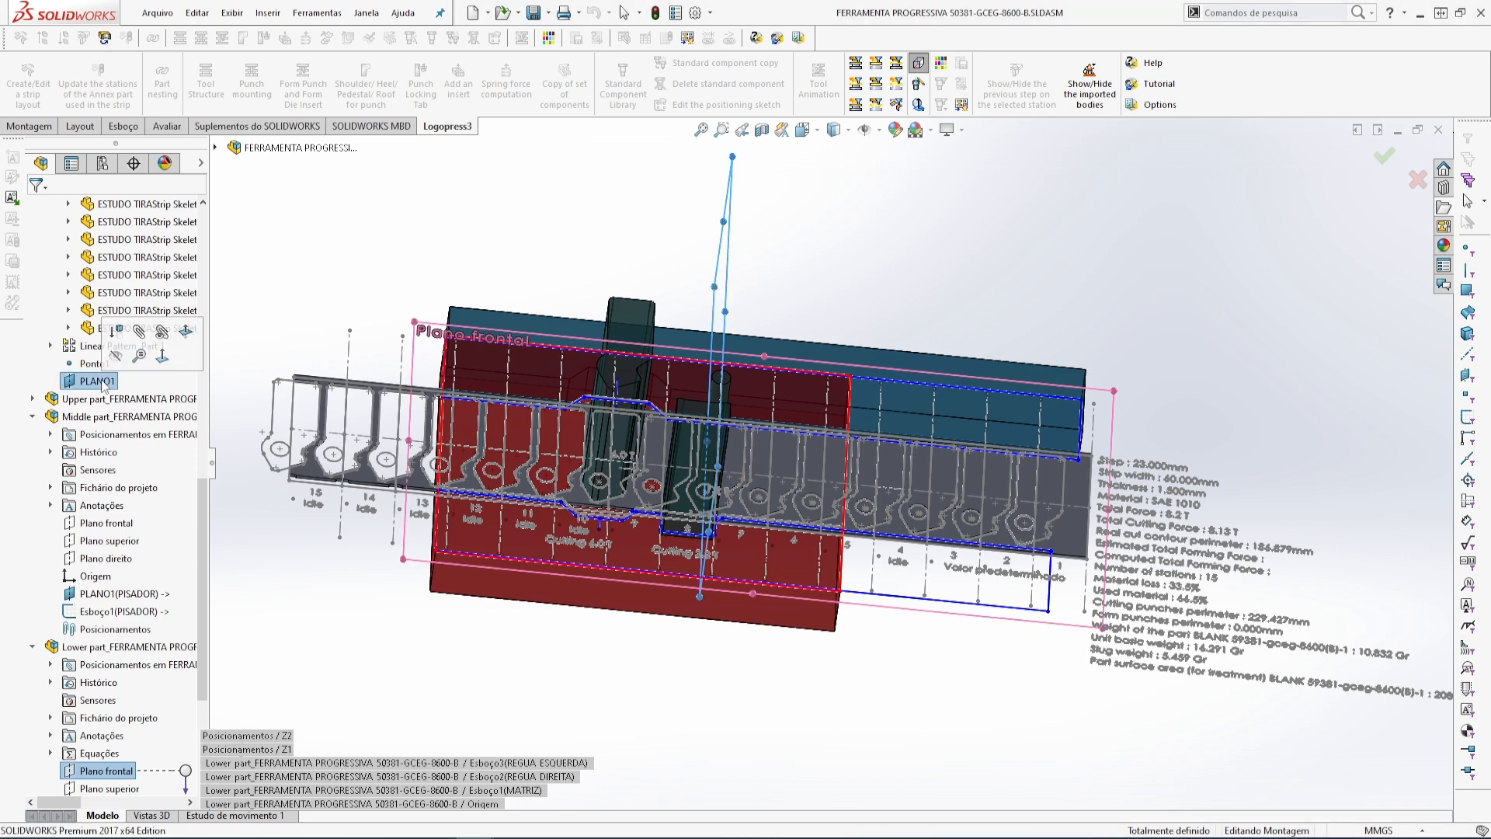
{"action": "scroll", "coordinate": [108, 683], "scroll_direction": "down", "scroll_amount": 2}
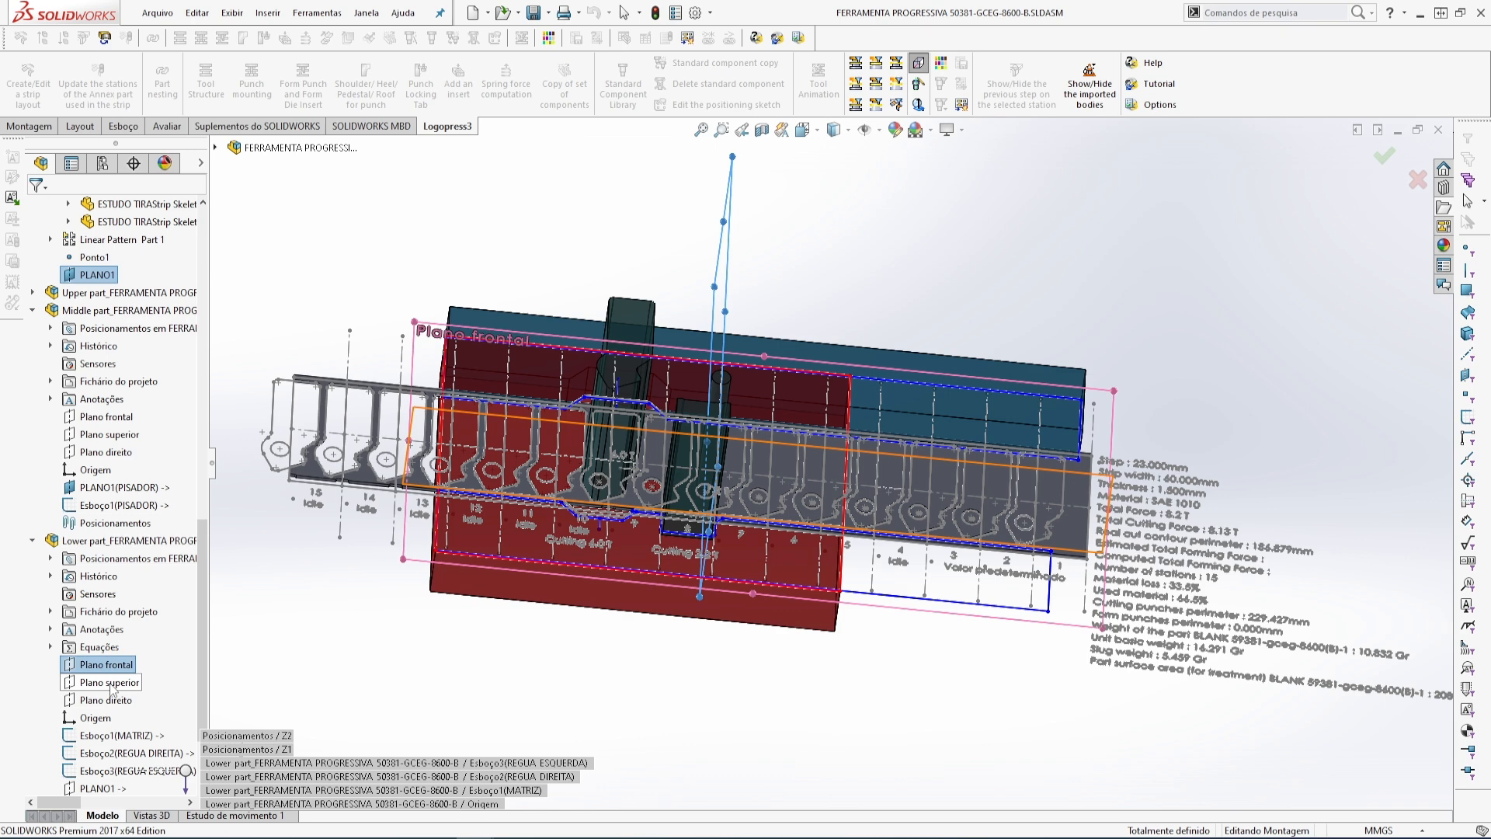
{"action": "left_click", "coordinate": [109, 682]}
{"action": "left_click", "coordinate": [70, 166]}
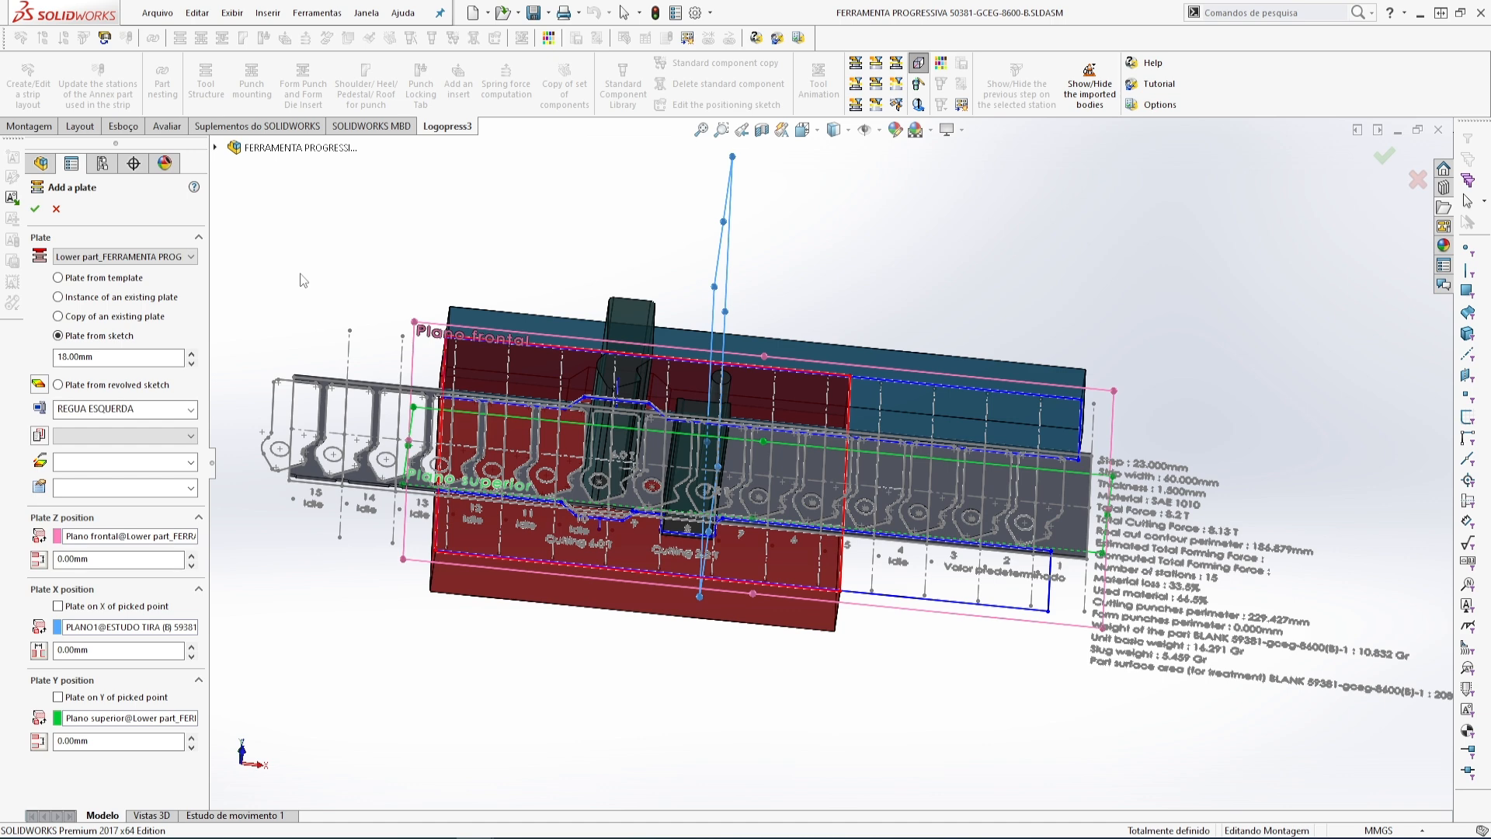
{"action": "left_click", "coordinate": [35, 209]}
{"action": "left_click", "coordinate": [783, 438]}
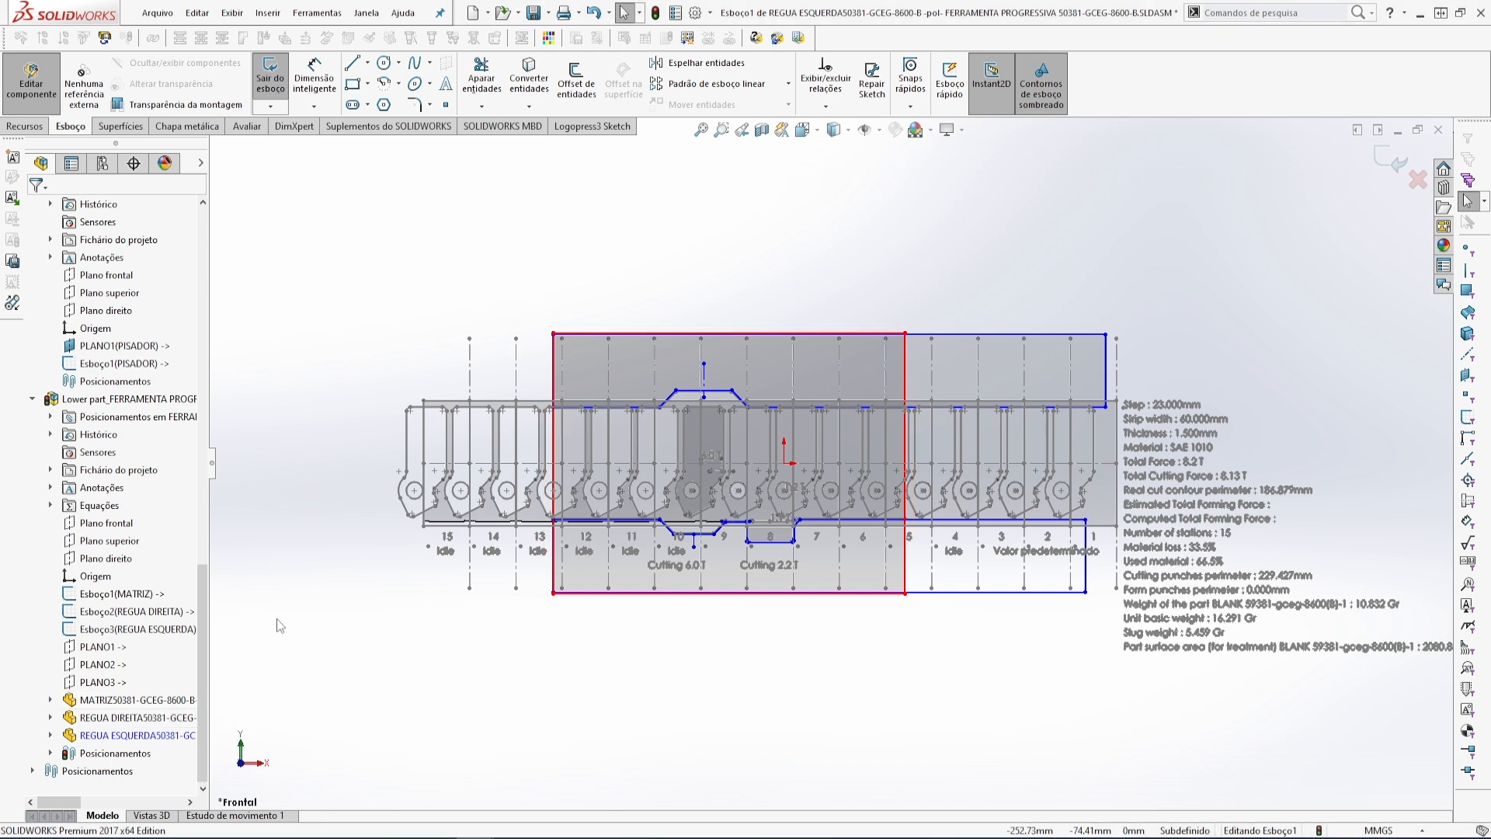
- Convert the Esboço3(REGUA ESQUERDA) outline into the new plate's sketch and try to finish the sketch, choosing to retry
{"action": "left_click", "coordinate": [132, 635]}
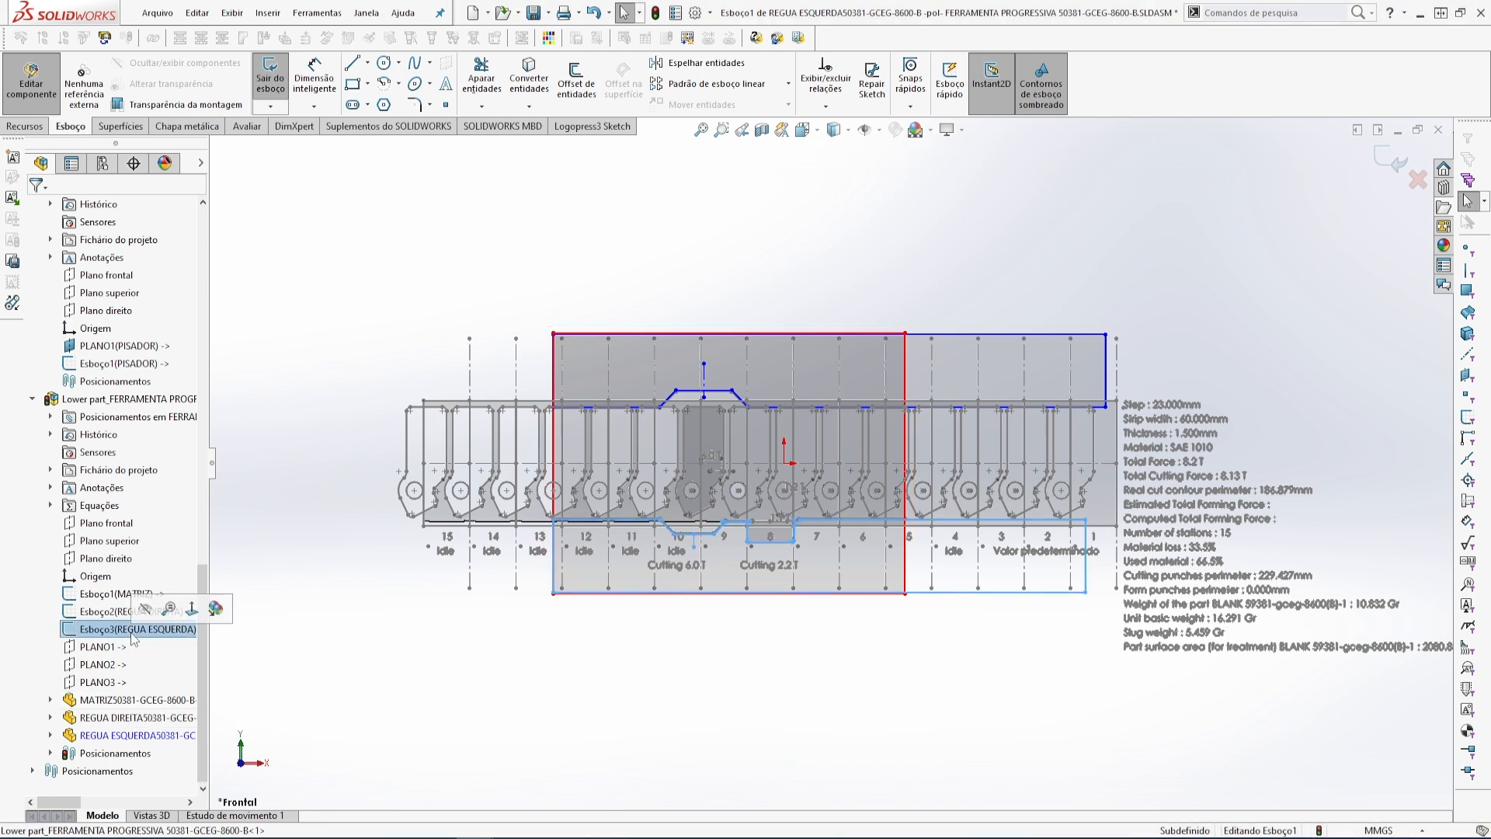
{"action": "left_click", "coordinate": [531, 82]}
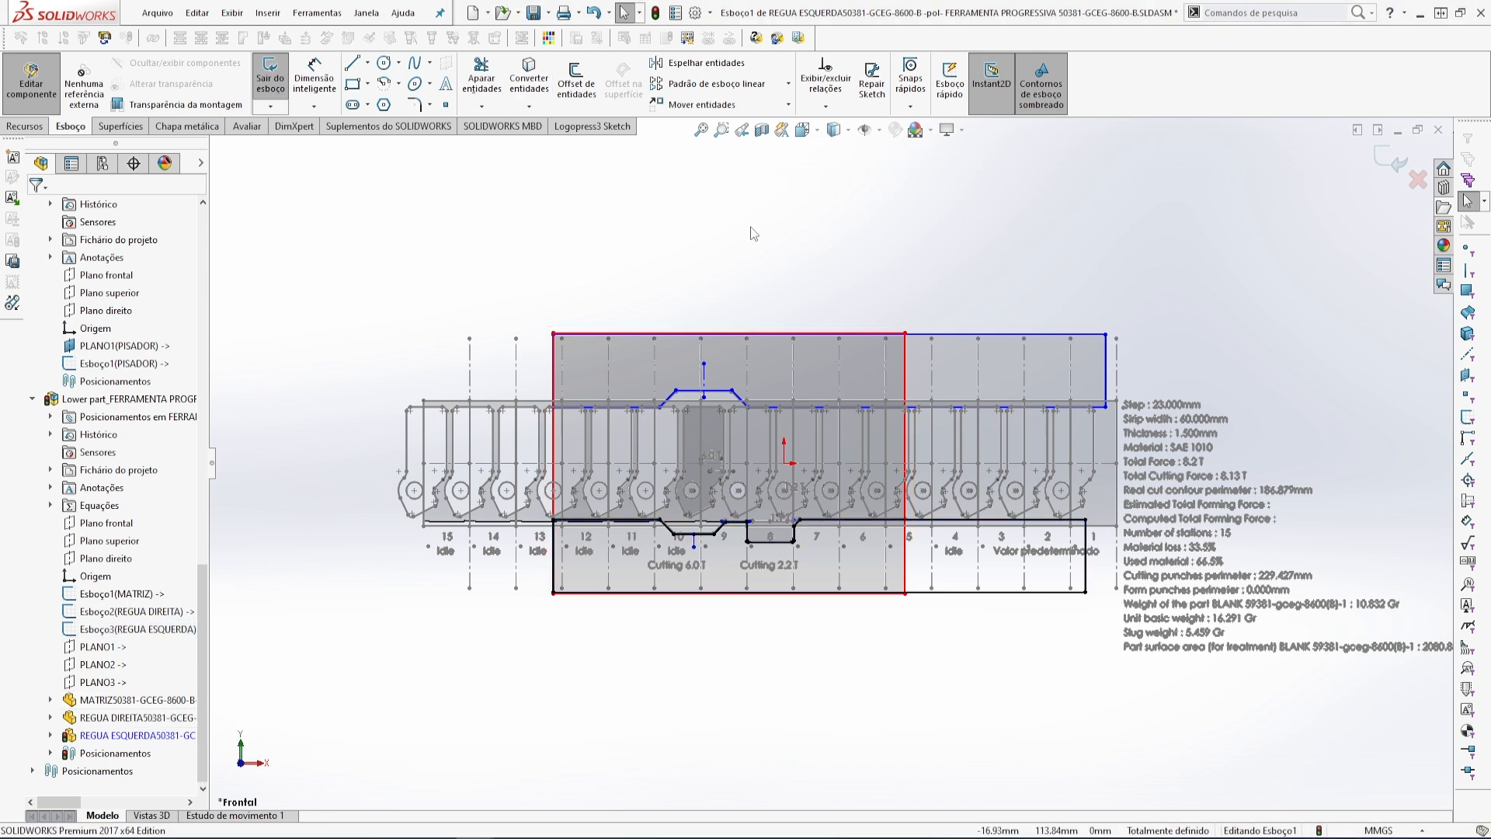
{"action": "left_click", "coordinate": [1386, 157]}
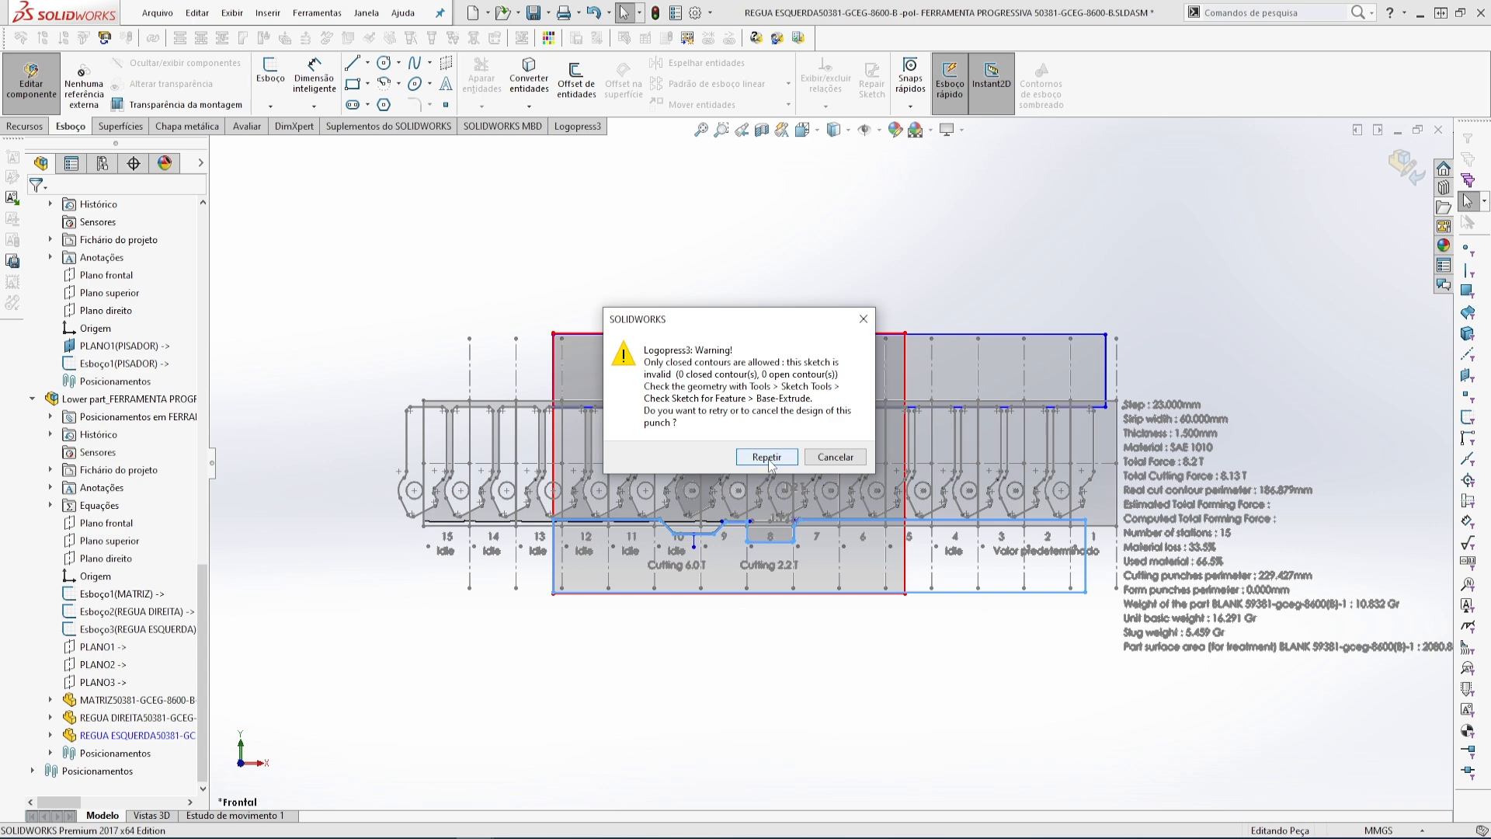
{"action": "left_click", "coordinate": [767, 460]}
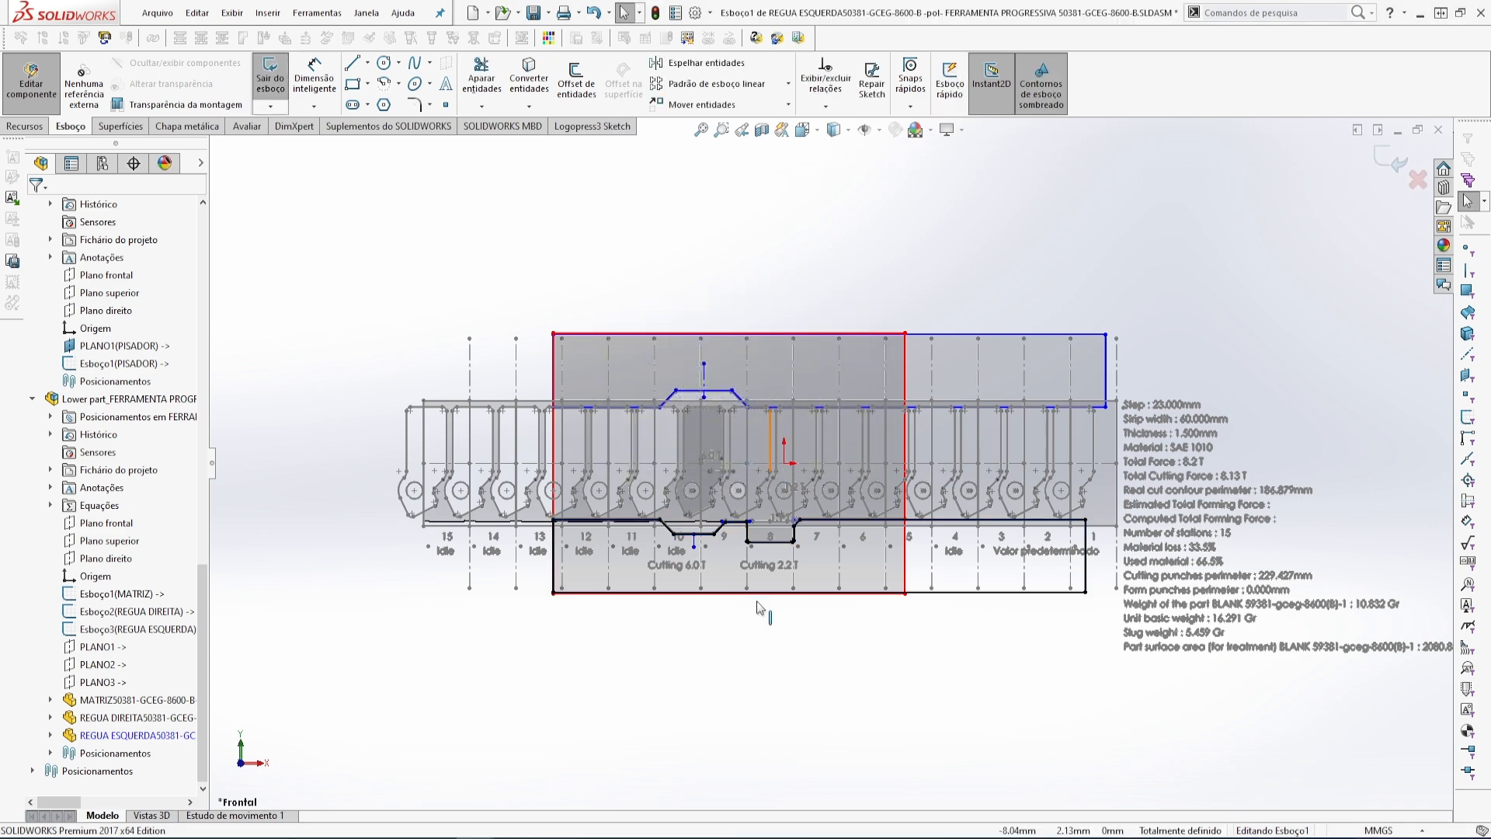
- Corner-trim the vertical notch edge at station 8 with the adjoining horizontal edge at station 9 to close the plate's contour
{"action": "scroll", "coordinate": [767, 528], "scroll_direction": "down", "scroll_amount": 10}
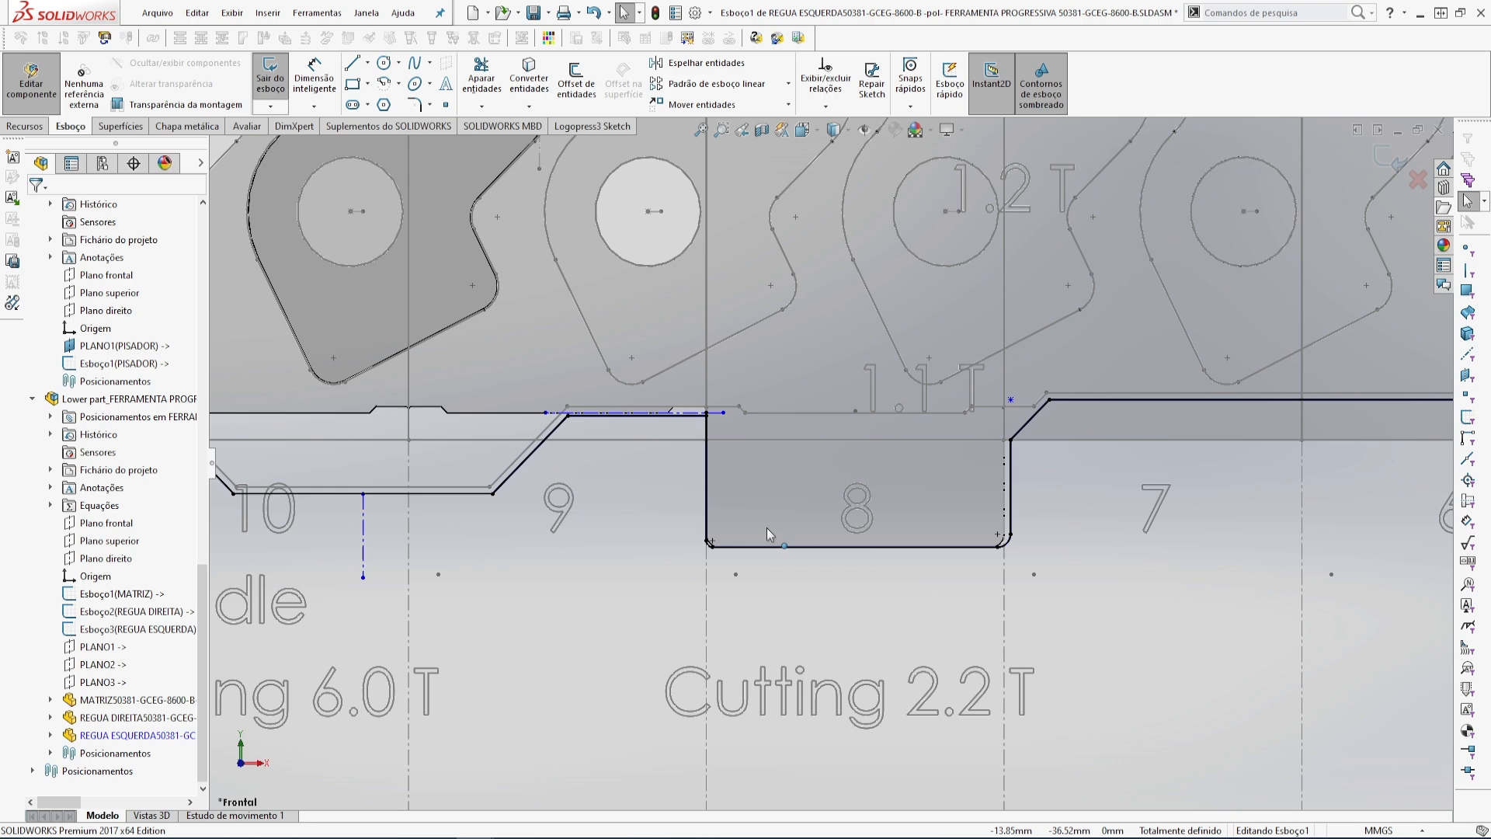
{"action": "scroll", "coordinate": [738, 477], "scroll_direction": "down", "scroll_amount": 6}
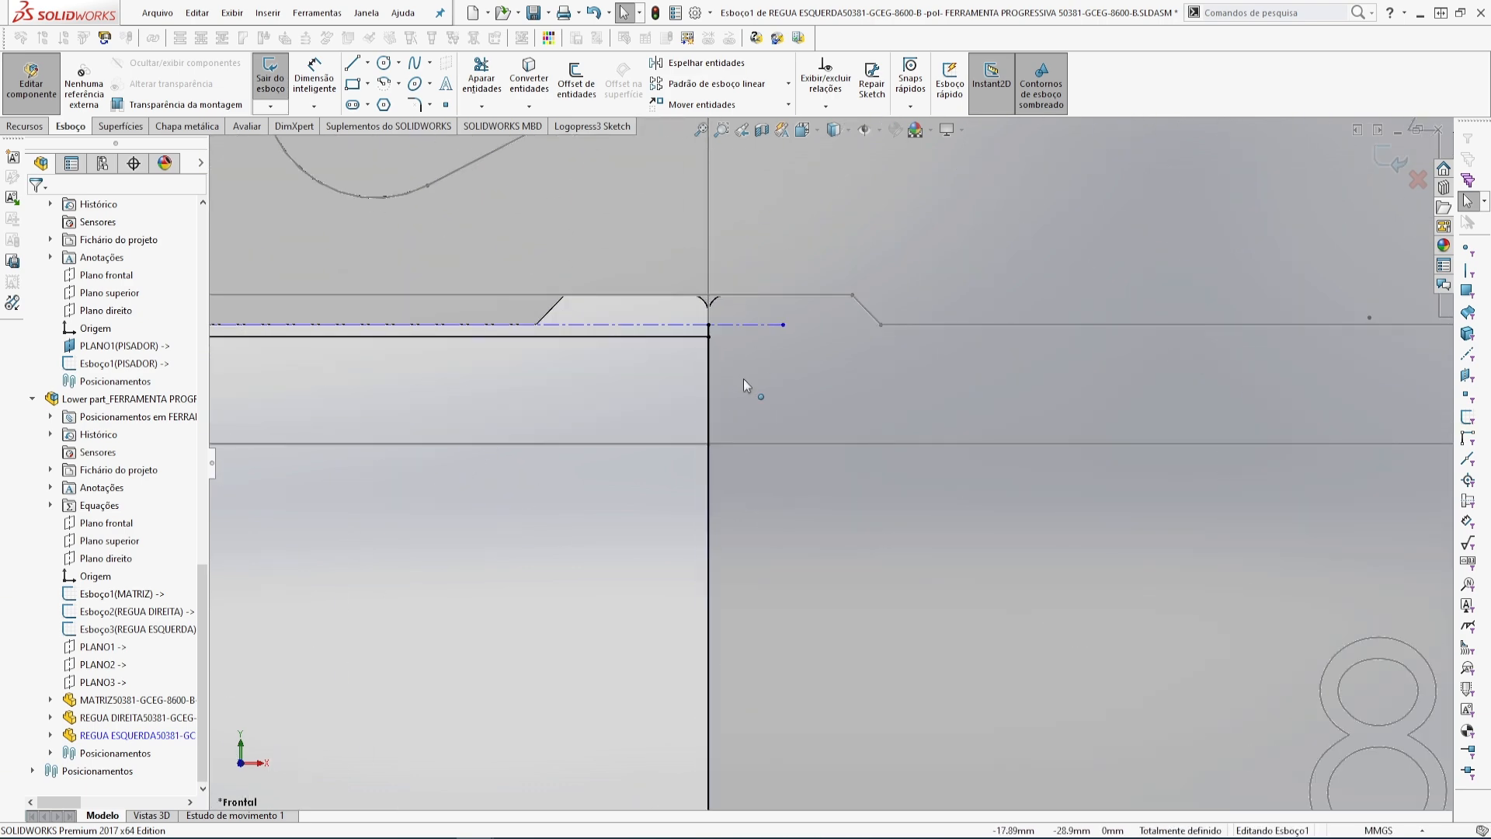
{"action": "scroll", "coordinate": [718, 334], "scroll_direction": "down", "scroll_amount": 2}
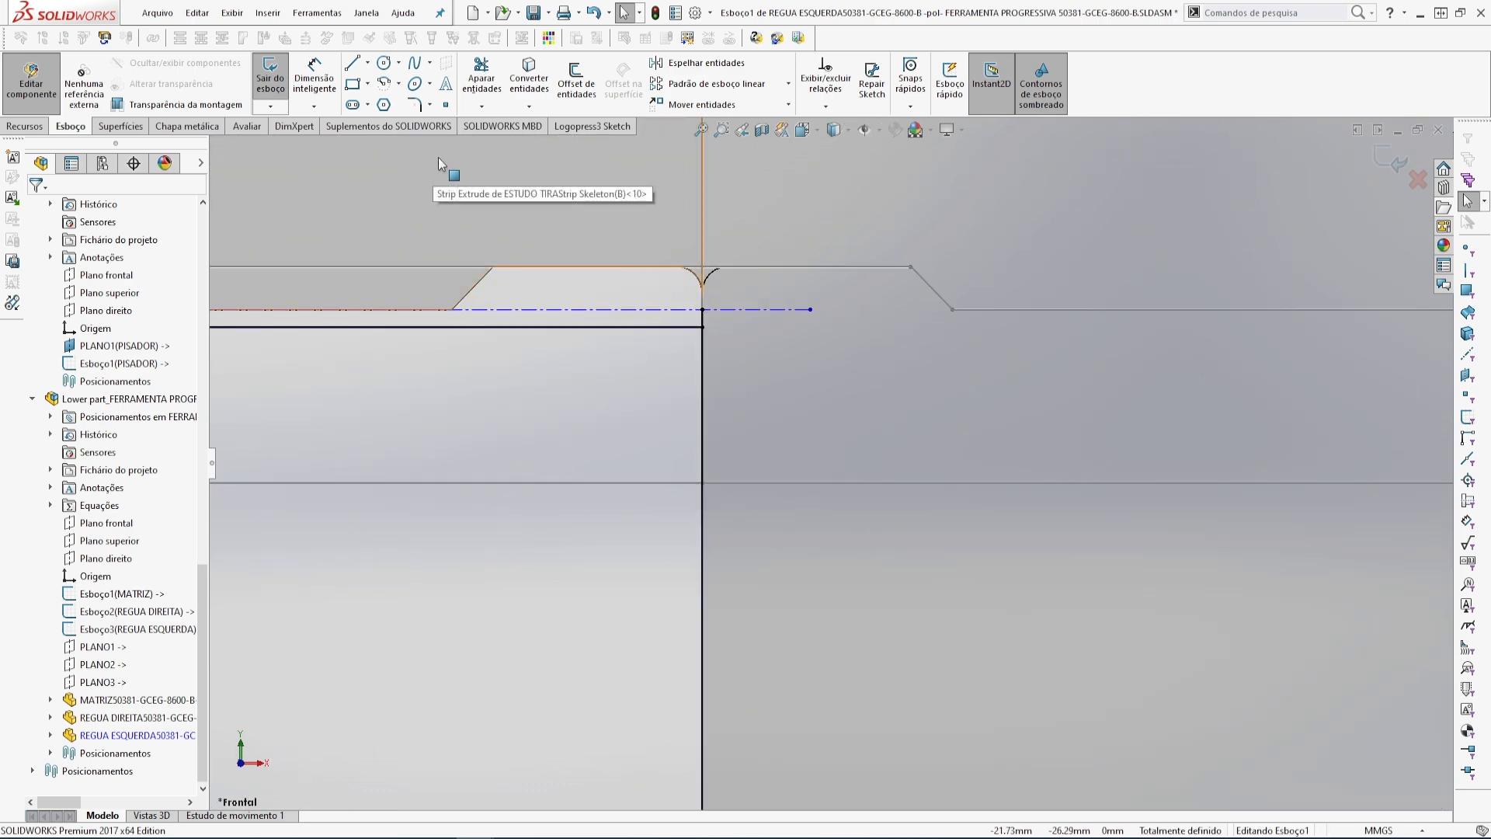
{"action": "left_click", "coordinate": [481, 77]}
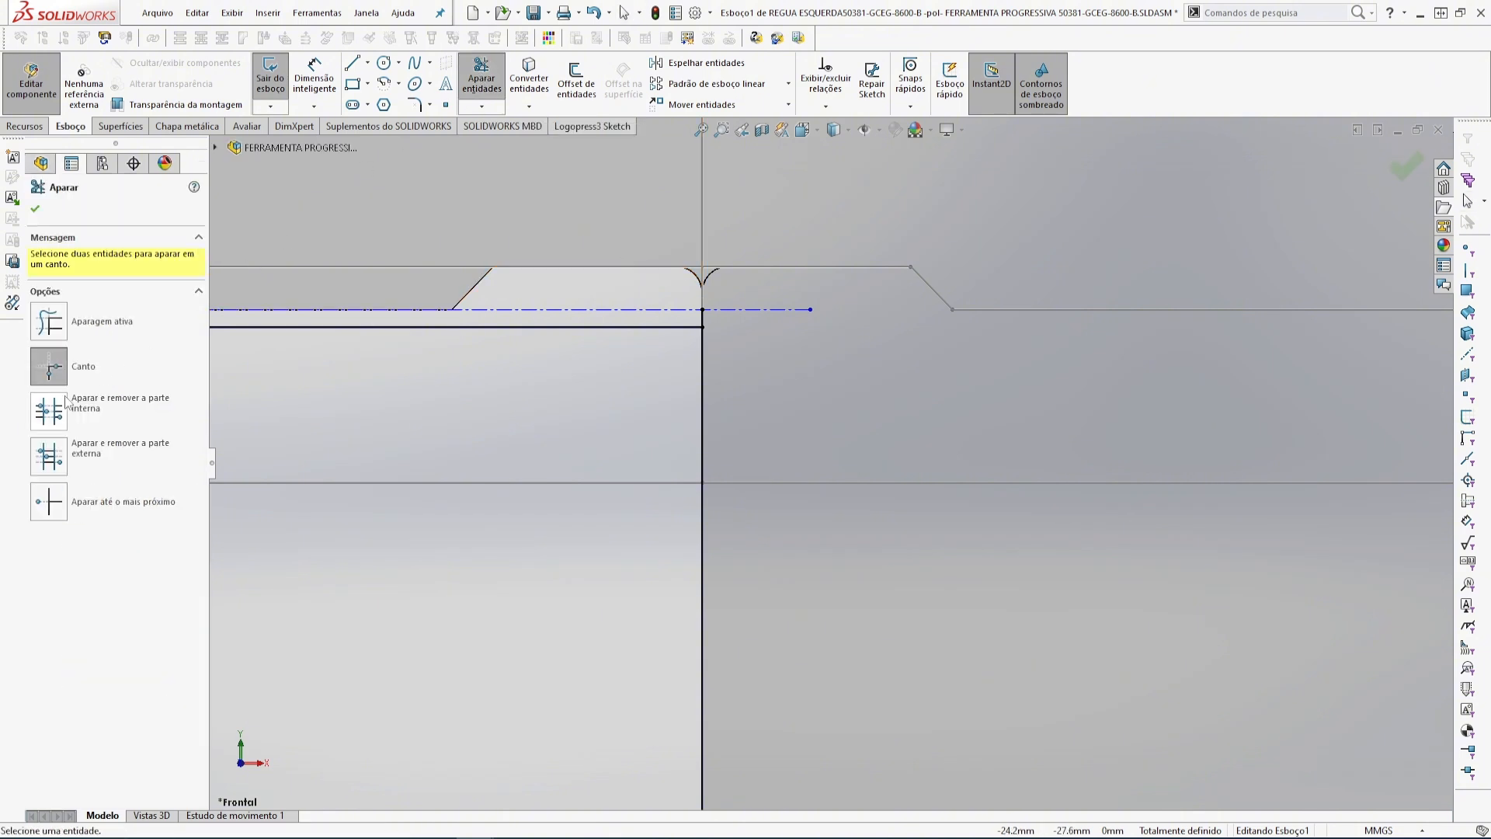
{"action": "left_click", "coordinate": [701, 397]}
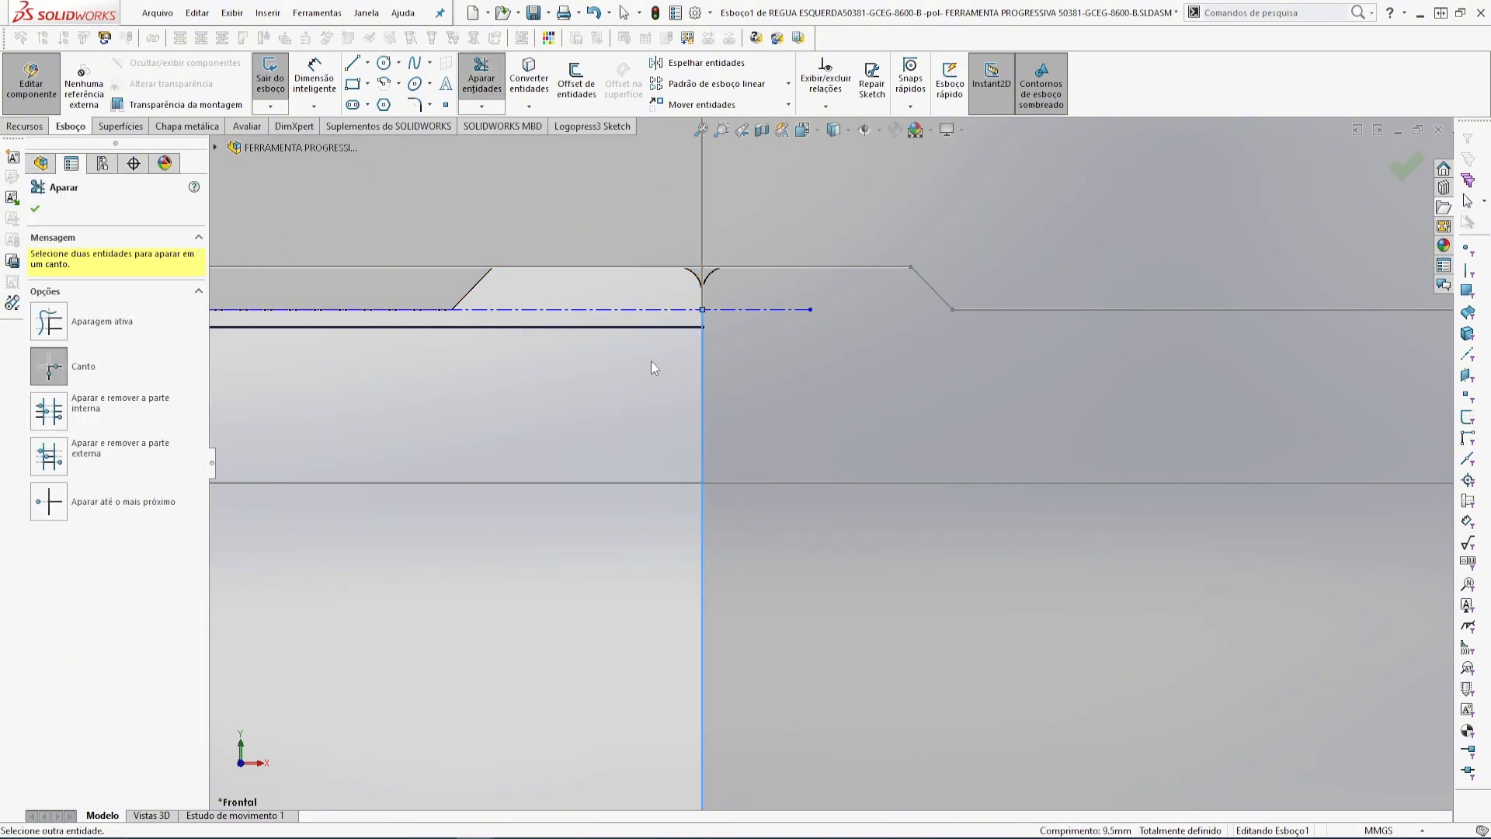
{"action": "left_click", "coordinate": [624, 327]}
{"action": "scroll", "coordinate": [526, 460], "scroll_direction": "up", "scroll_amount": 3}
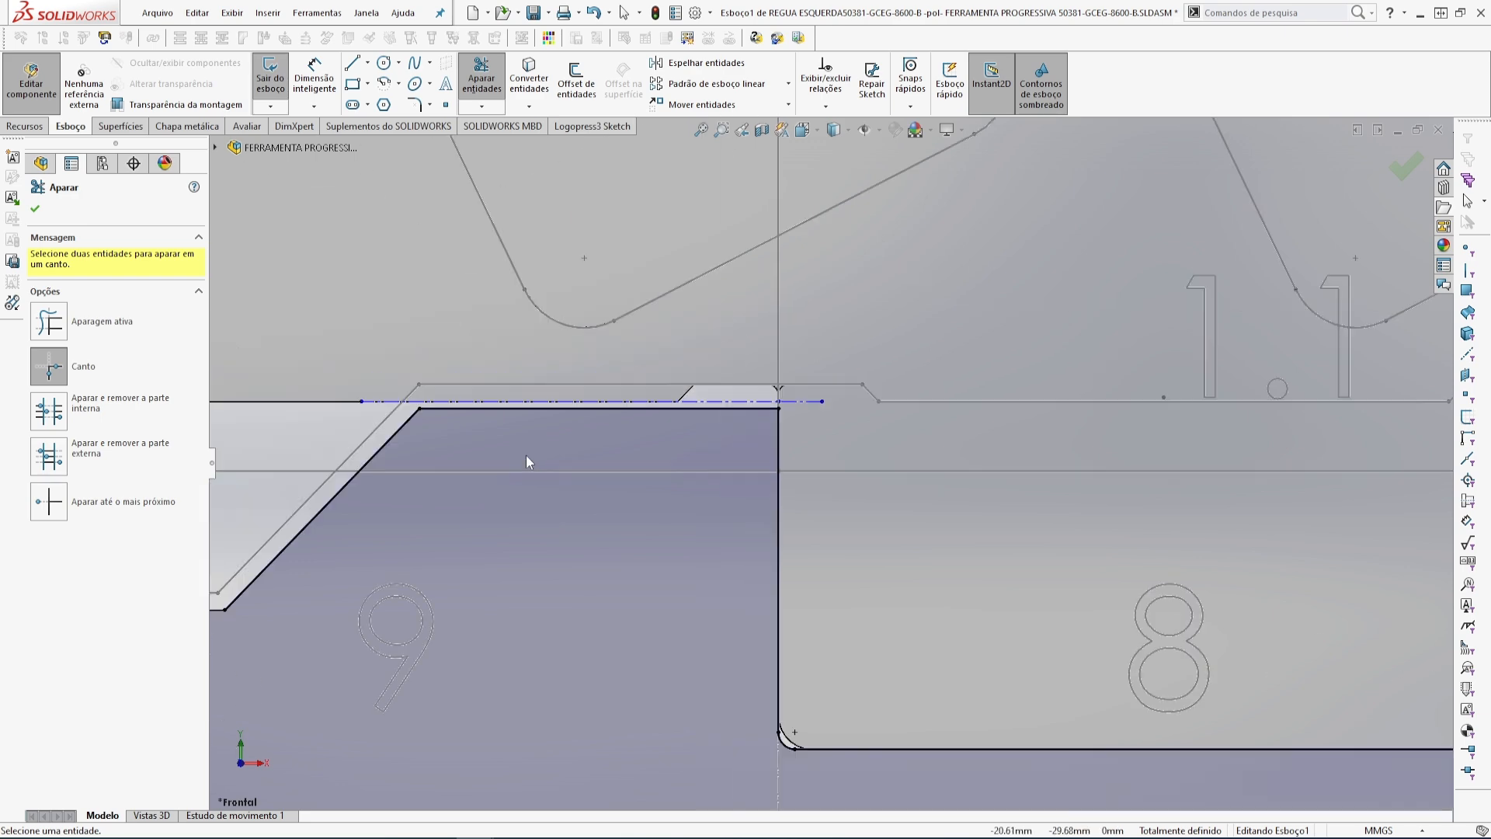
{"action": "scroll", "coordinate": [525, 455], "scroll_direction": "up", "scroll_amount": 5}
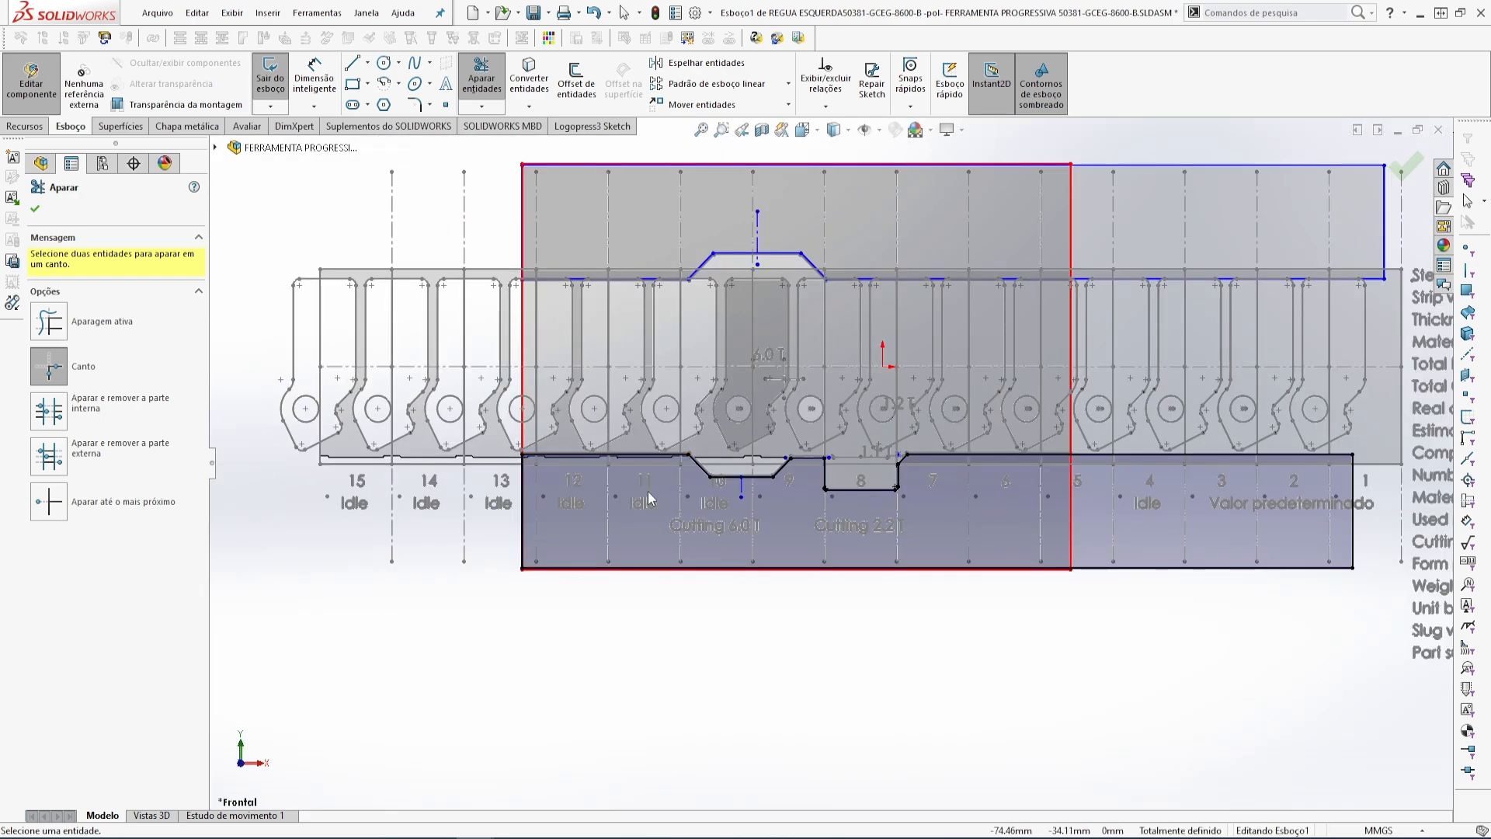
{"action": "scroll", "coordinate": [653, 552], "scroll_direction": "up", "scroll_amount": 2}
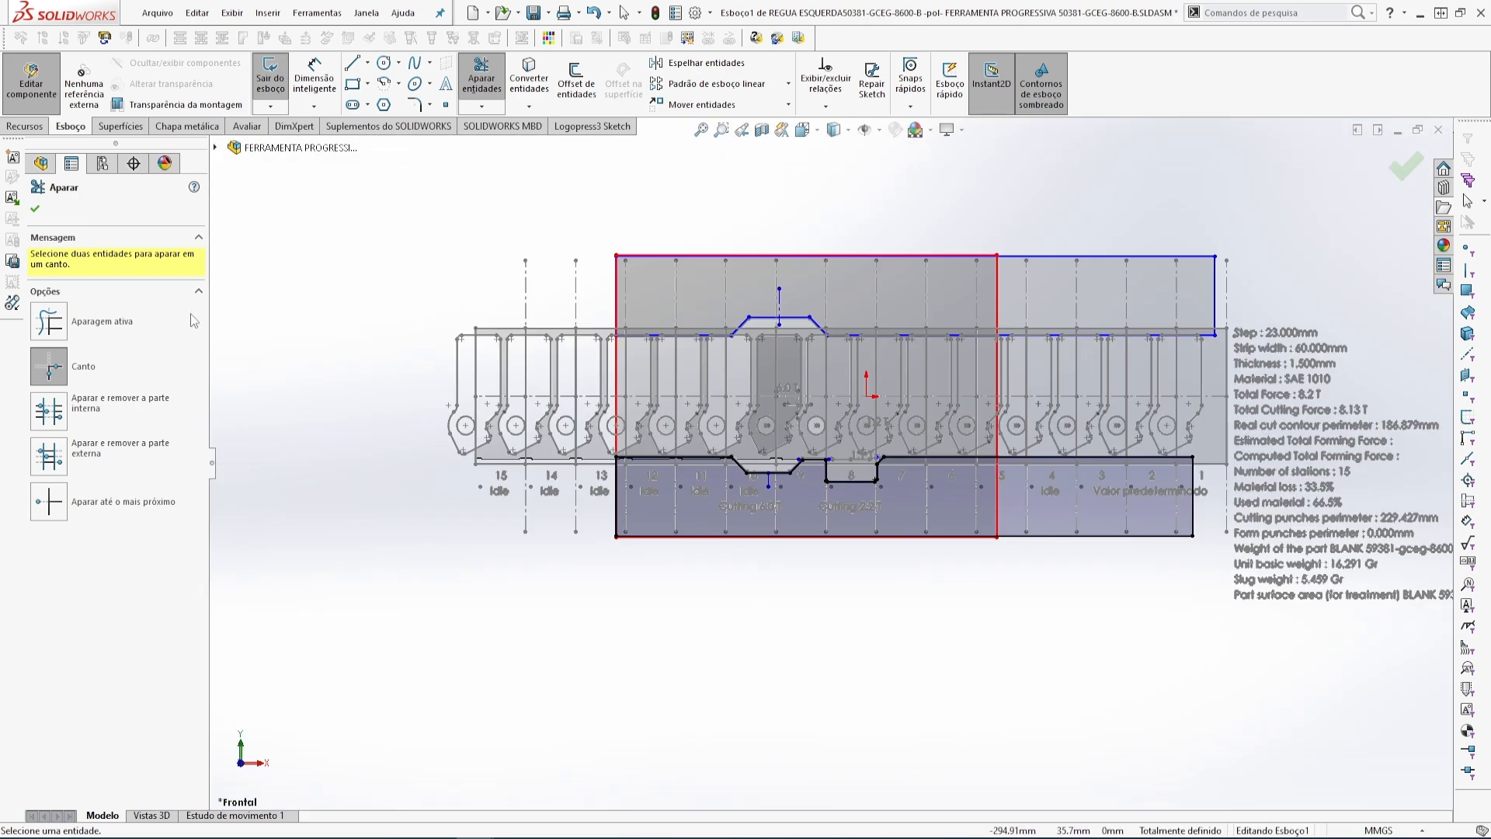
{"action": "left_click", "coordinate": [35, 209]}
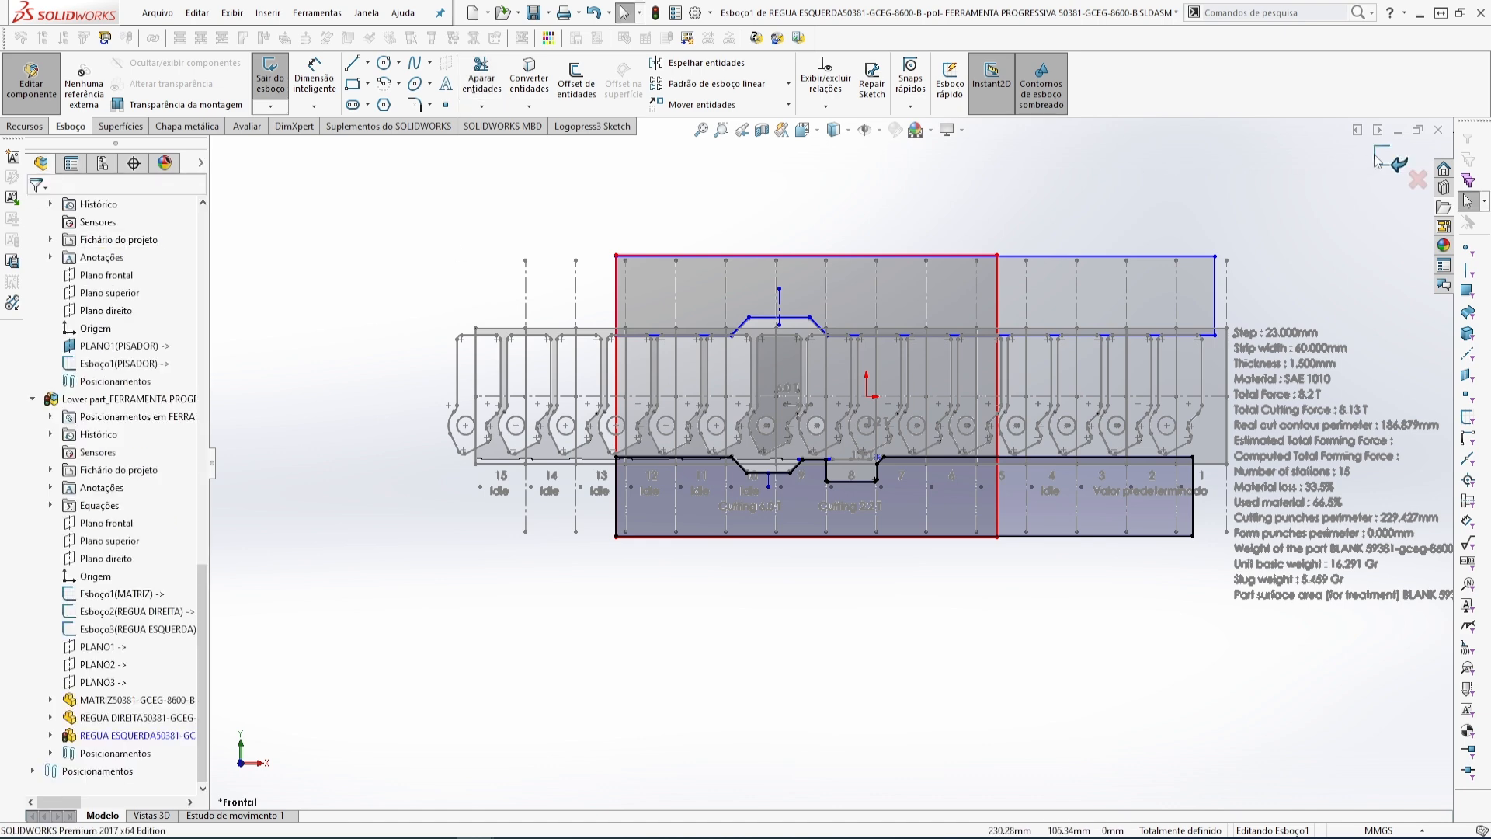
- Finish the REGUA ESQUERDA plate's sketch and accept the tool structure
{"action": "double_click", "coordinate": [1051, 188]}
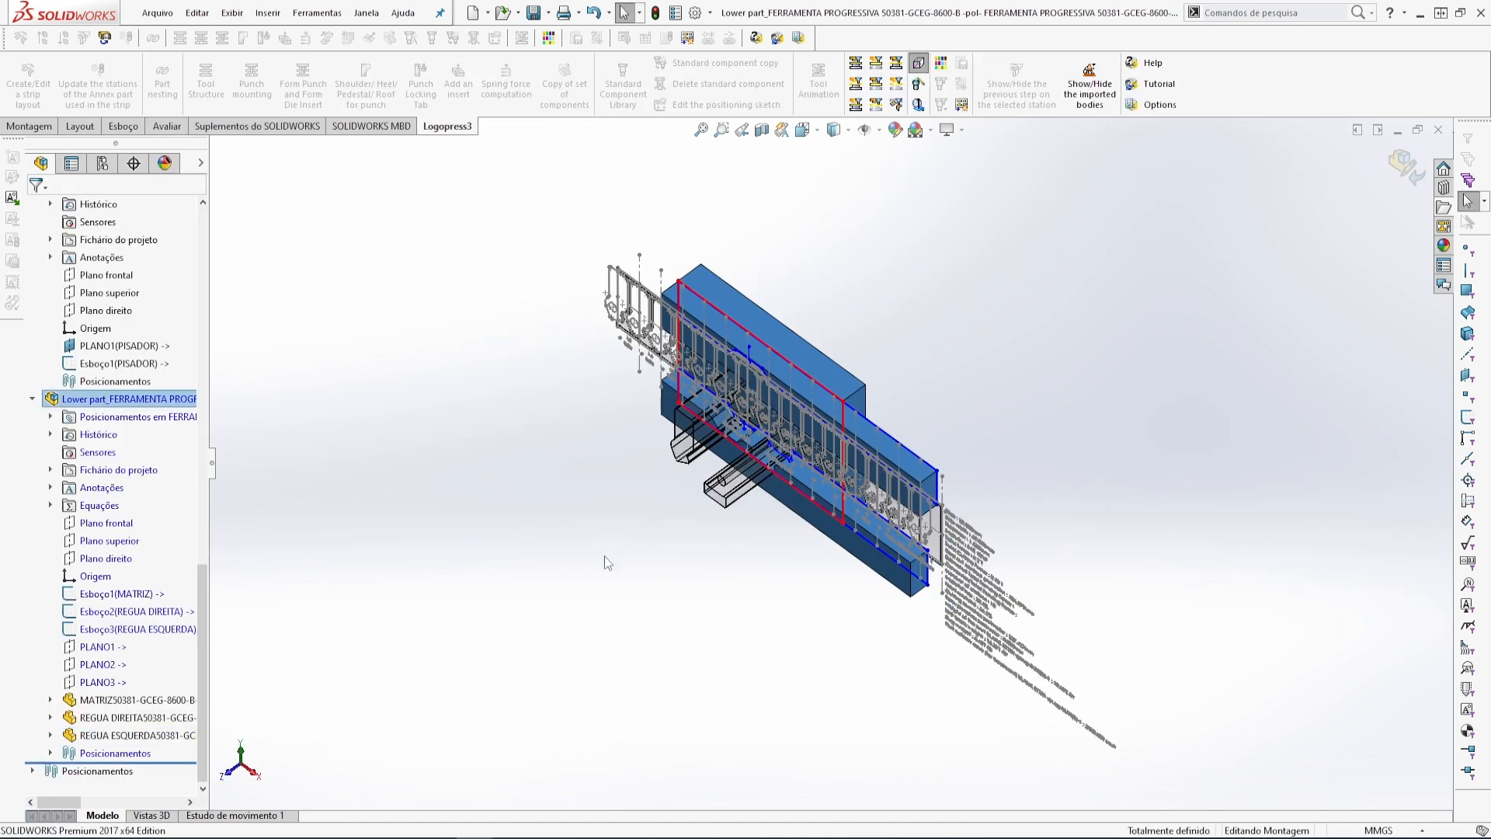
{"action": "middle_click_drag", "start_coordinate": [685, 356], "coordinate": [777, 563]}
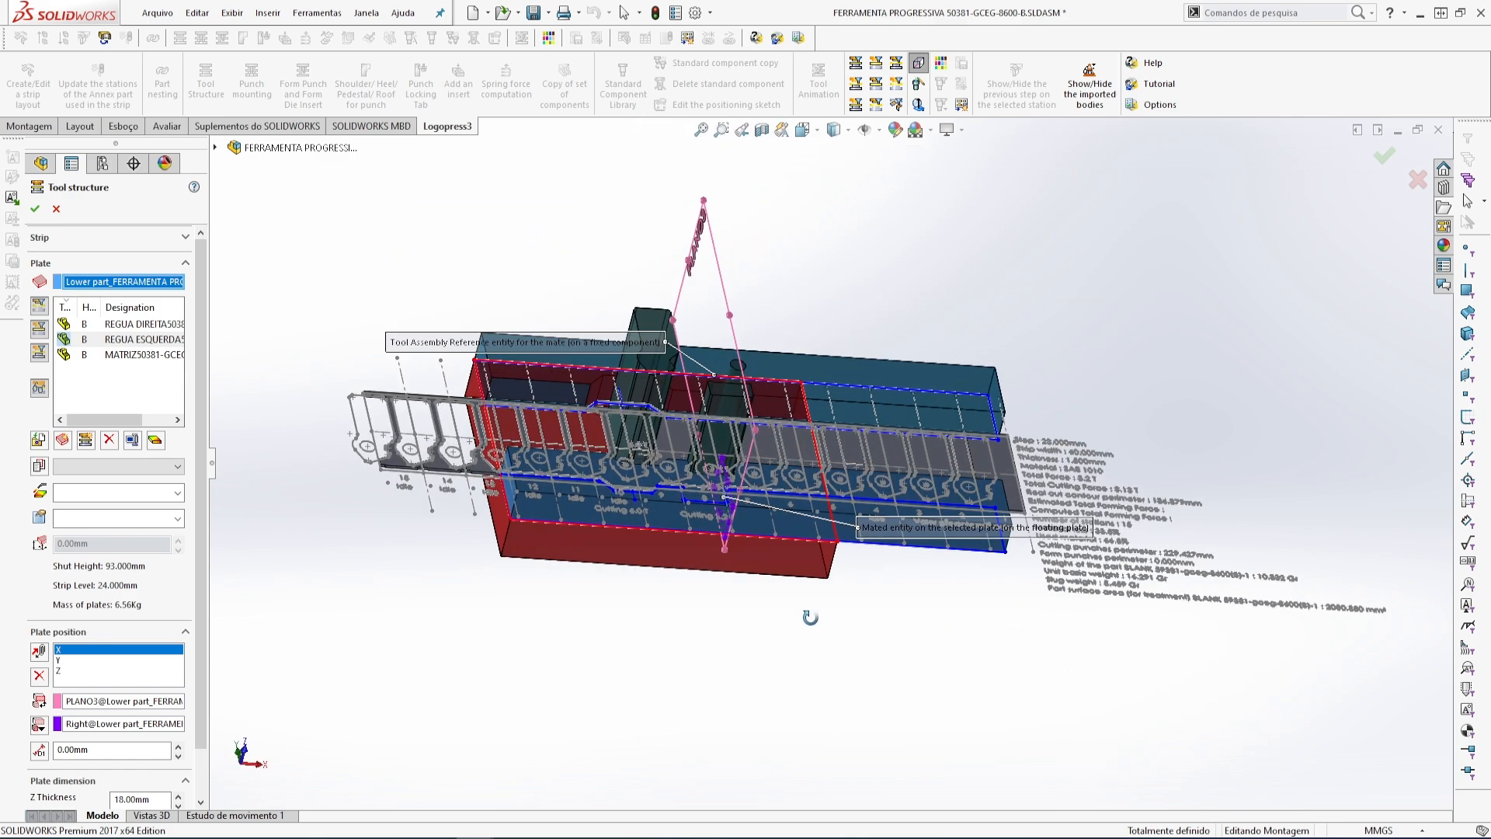
{"action": "left_click", "coordinate": [34, 209]}
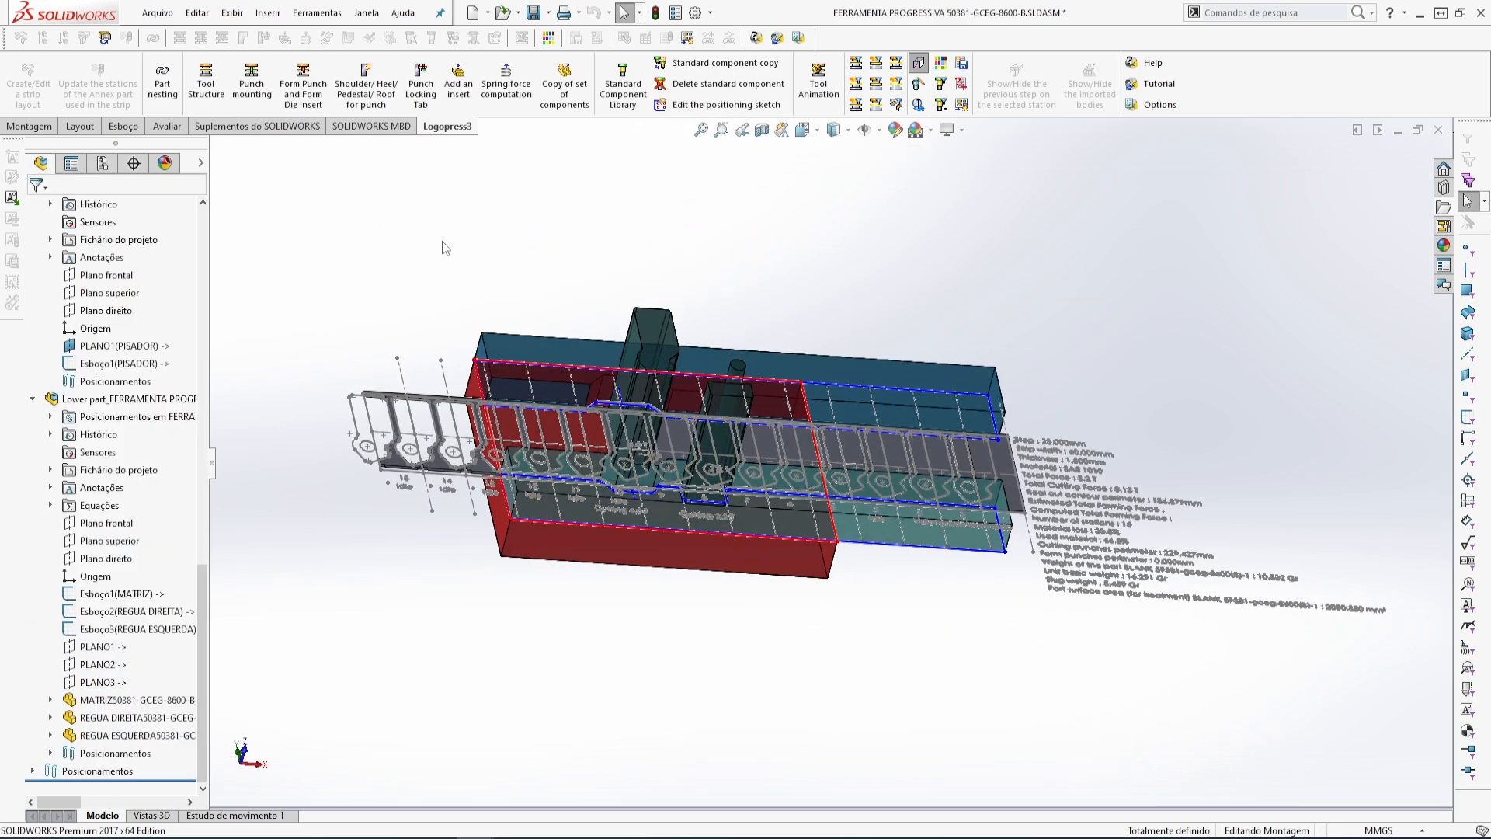
- Copy the REGUA DIREITA plate's blue appearance and paste it onto the REGUA ESQUERDA component
{"action": "scroll", "coordinate": [1055, 428], "scroll_direction": "down", "scroll_amount": 3}
{"action": "middle_click_drag", "start_coordinate": [1054, 429], "coordinate": [901, 435]}
{"action": "scroll", "coordinate": [991, 513], "scroll_direction": "down", "scroll_amount": 3}
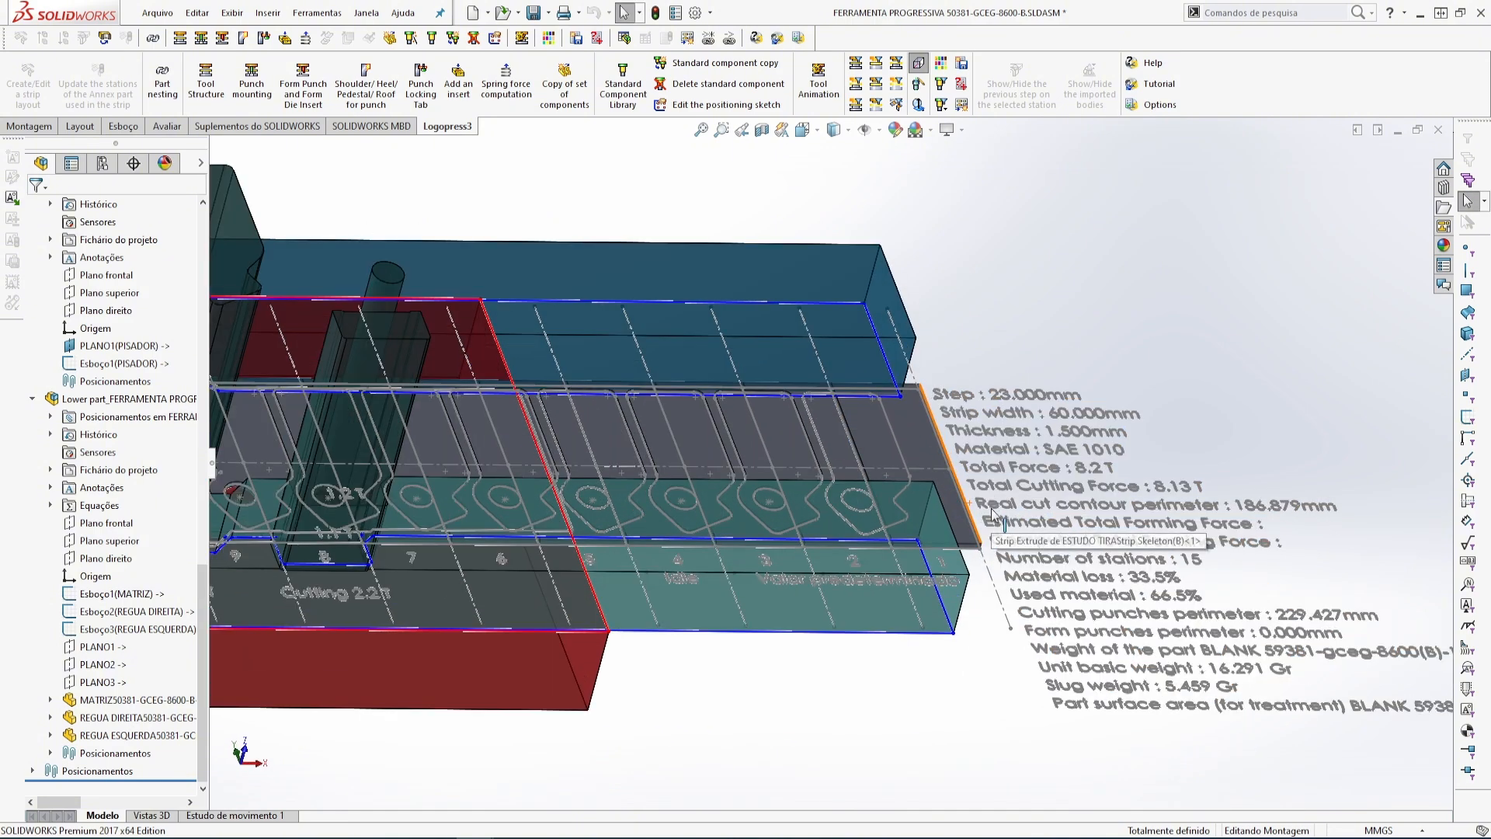
{"action": "left_click", "coordinate": [815, 269]}
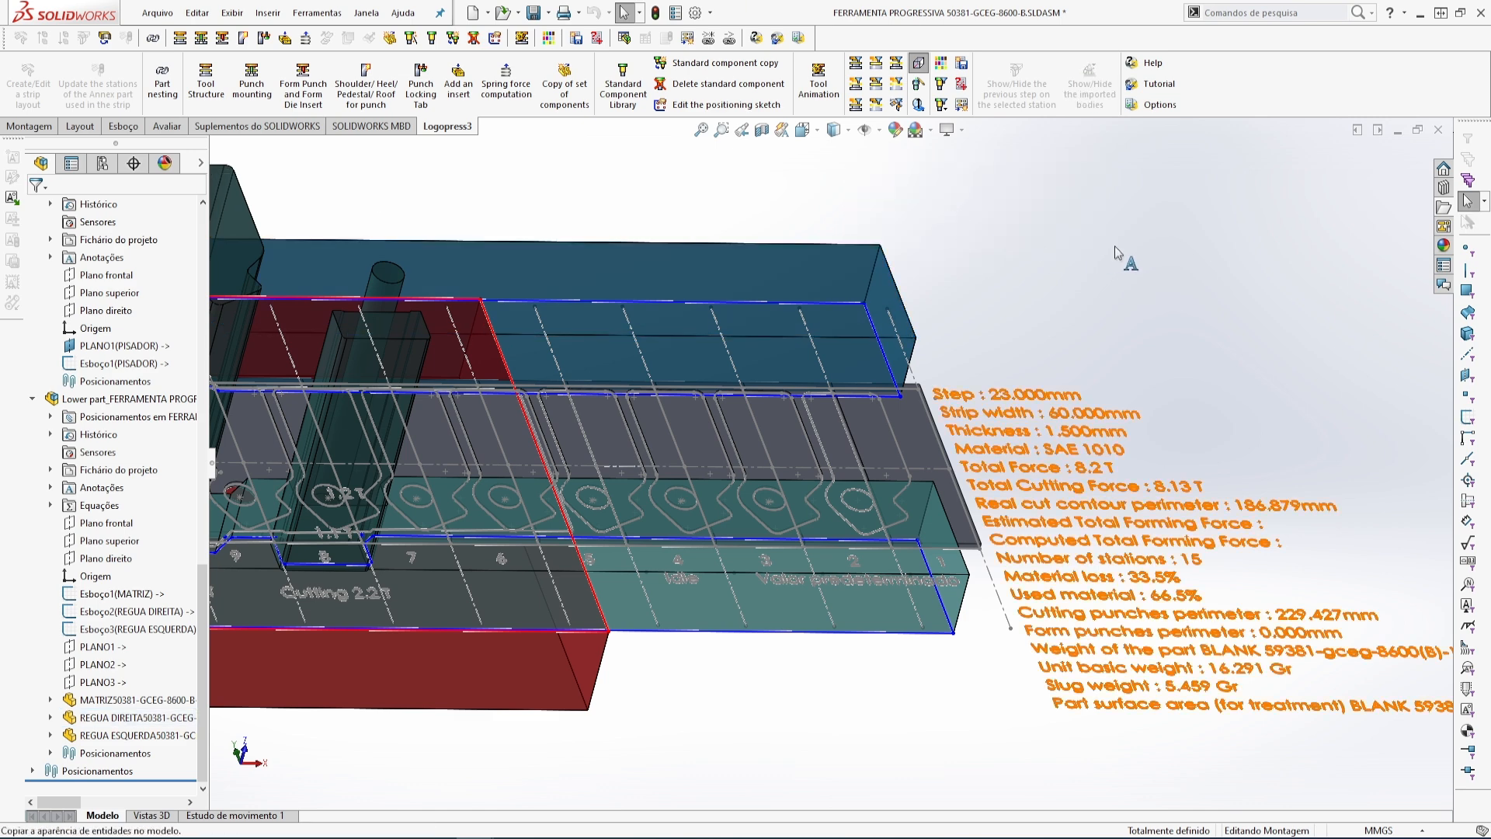
{"action": "left_click", "coordinate": [934, 530]}
{"action": "middle_click_drag", "start_coordinate": [934, 530], "coordinate": [861, 587]}
{"action": "left_click", "coordinate": [855, 557]}
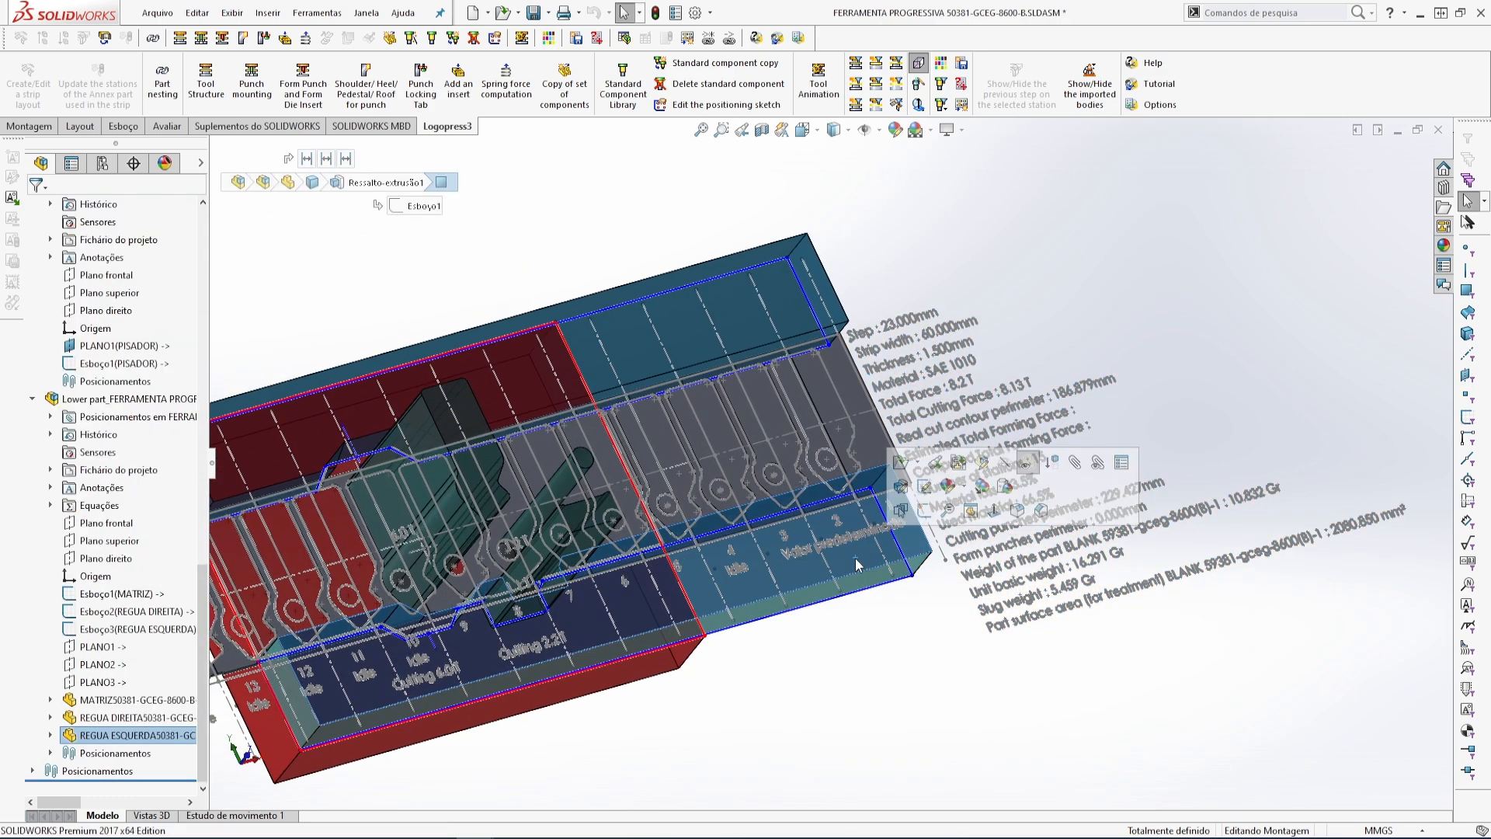
{"action": "right_click", "coordinate": [129, 739]}
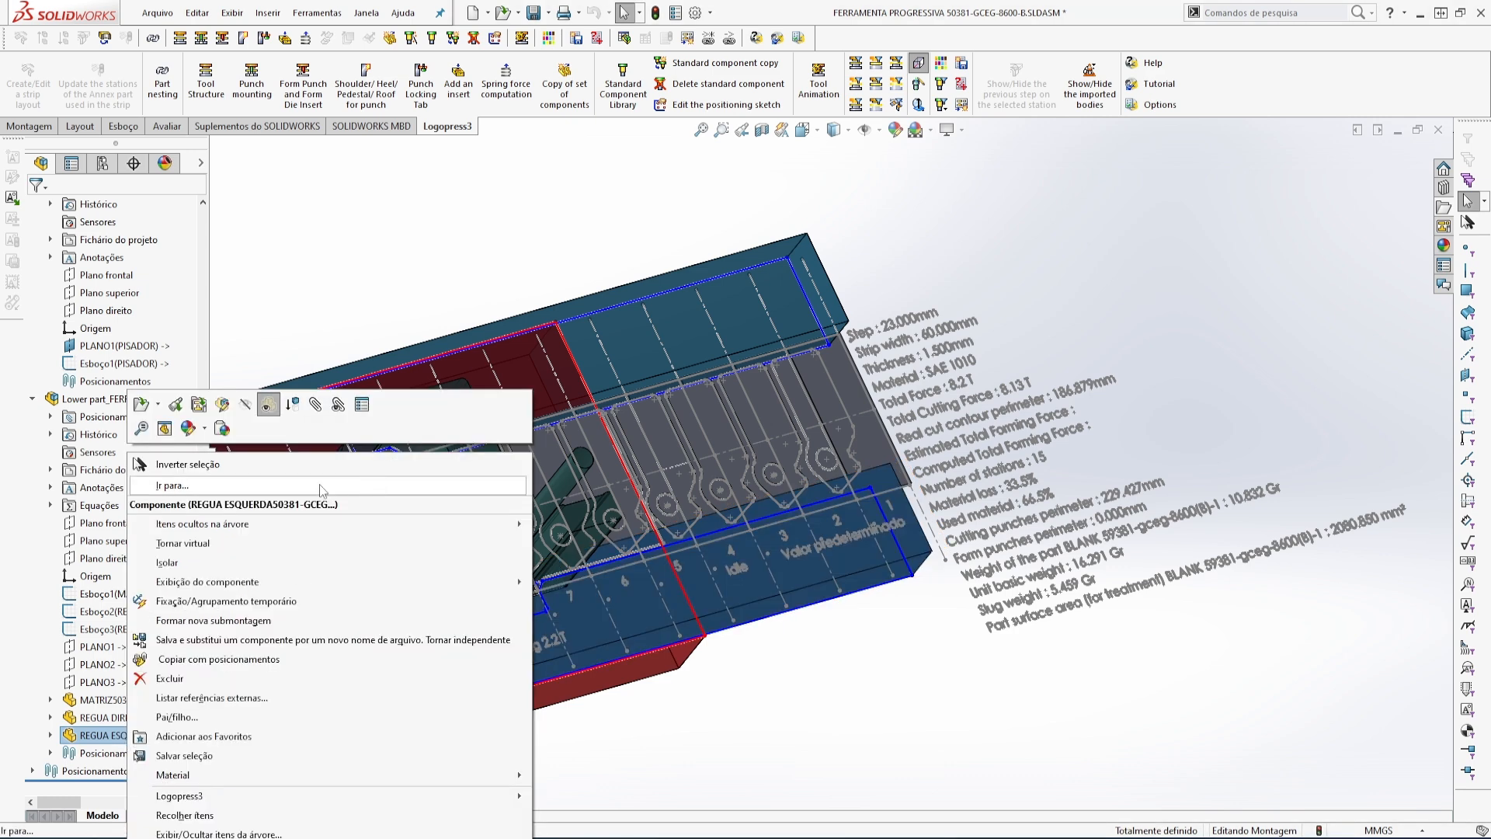
{"action": "left_click", "coordinate": [222, 429]}
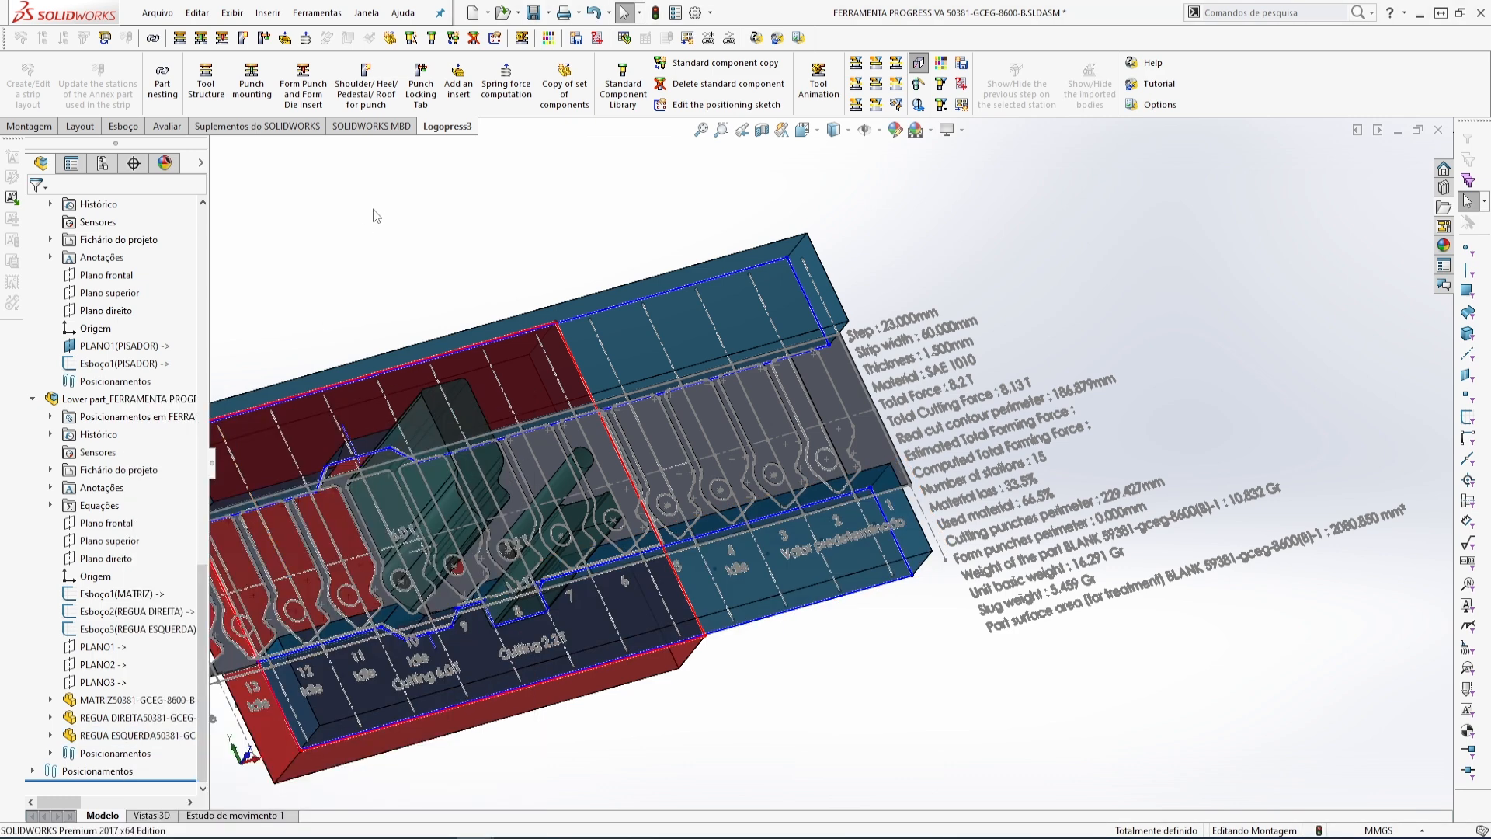
- Save the assembly together with the new REGUA ESQUERDA plate
{"action": "middle_click_drag", "start_coordinate": [913, 702], "coordinate": [840, 613]}
{"action": "left_click", "coordinate": [532, 13]}
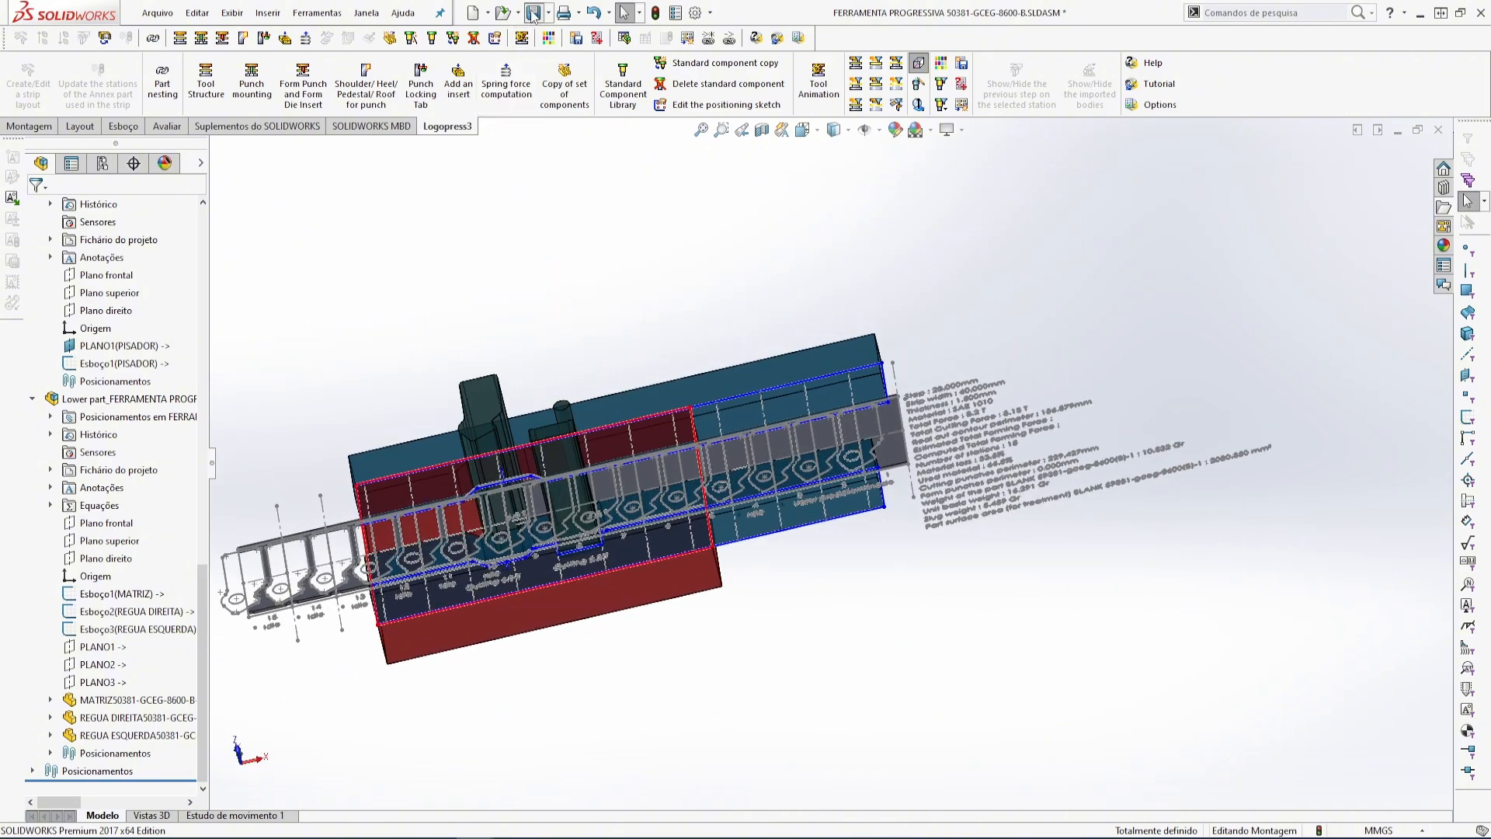
{"action": "key", "text": "Return"}
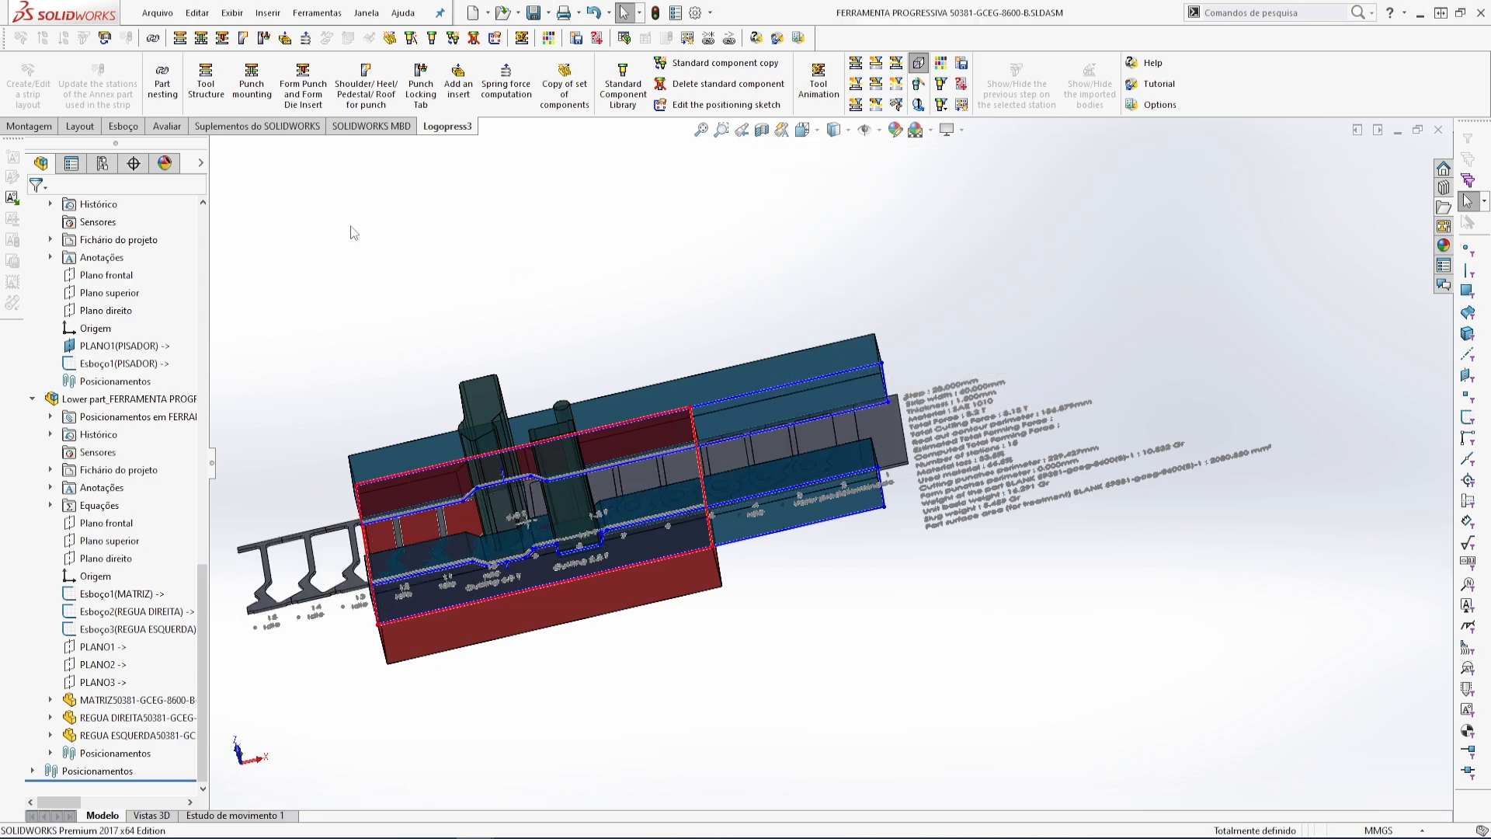
- Start adding a sketch-based plate to the tool structure and assign it to the Middle part of the tool
{"action": "left_click", "coordinate": [206, 78]}
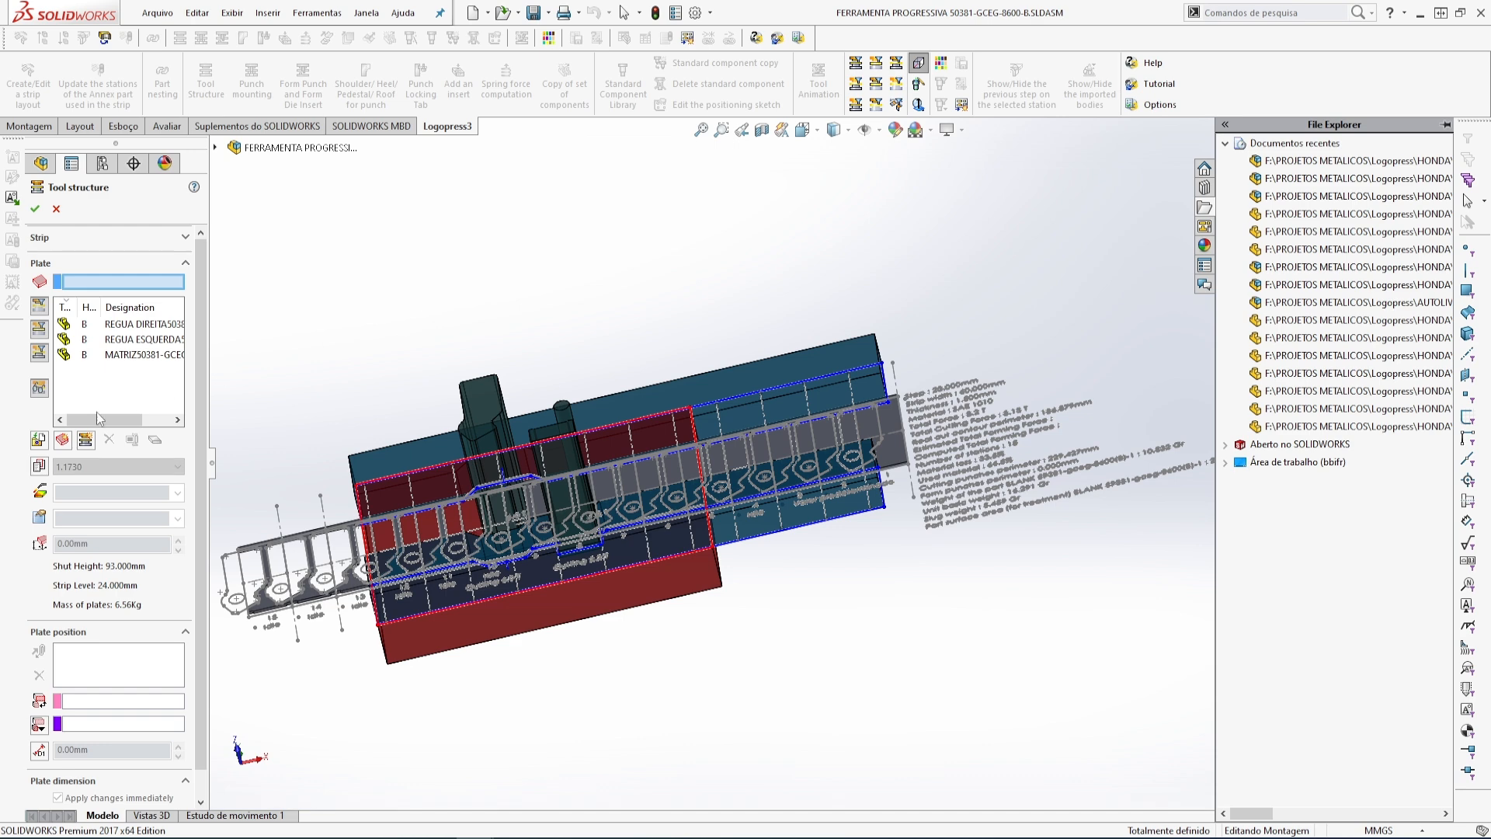
{"action": "left_click", "coordinate": [62, 439]}
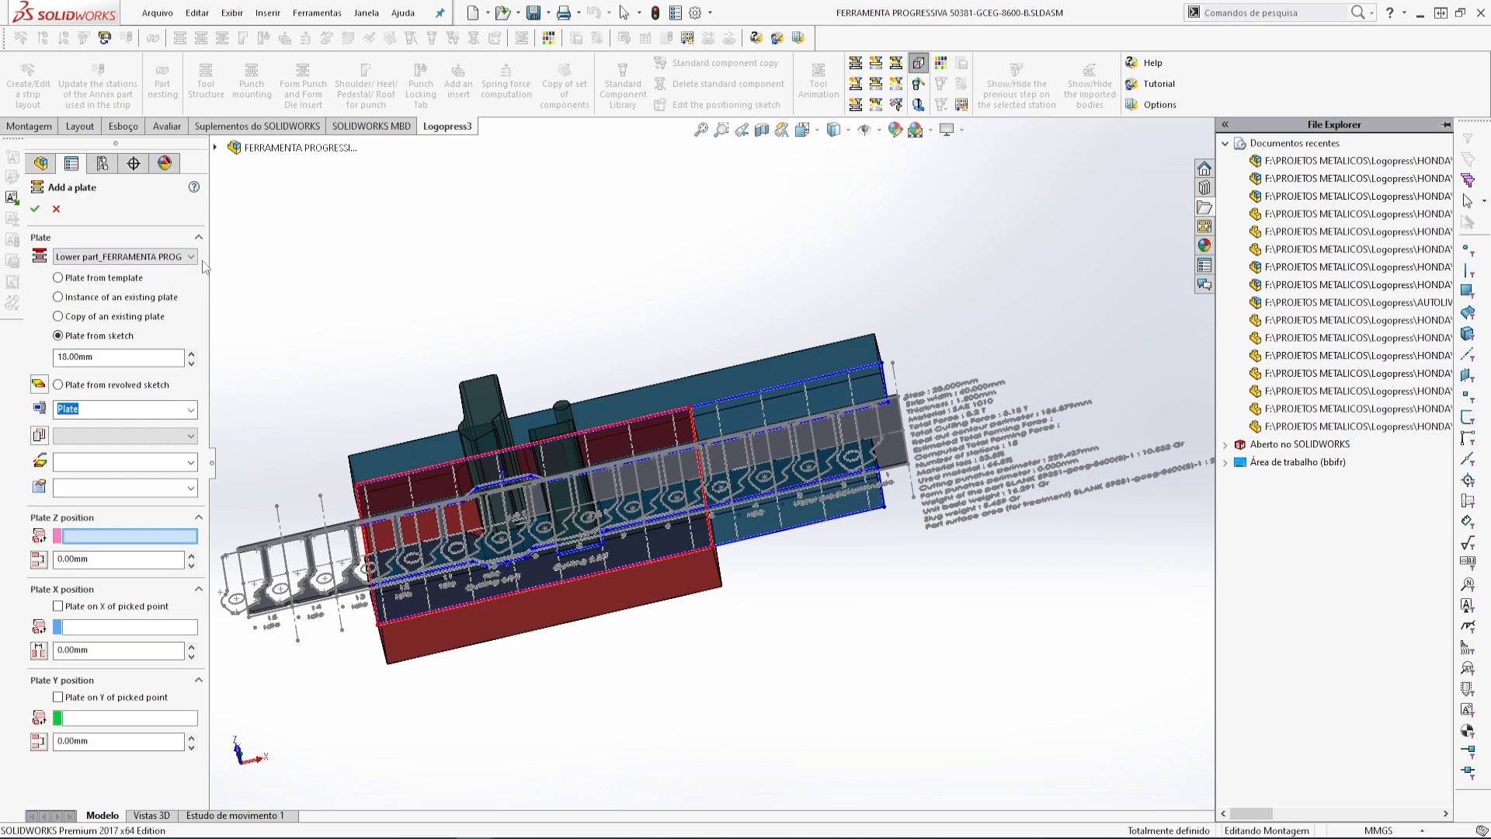
{"action": "scroll", "coordinate": [556, 483], "scroll_direction": "up", "scroll_amount": 3}
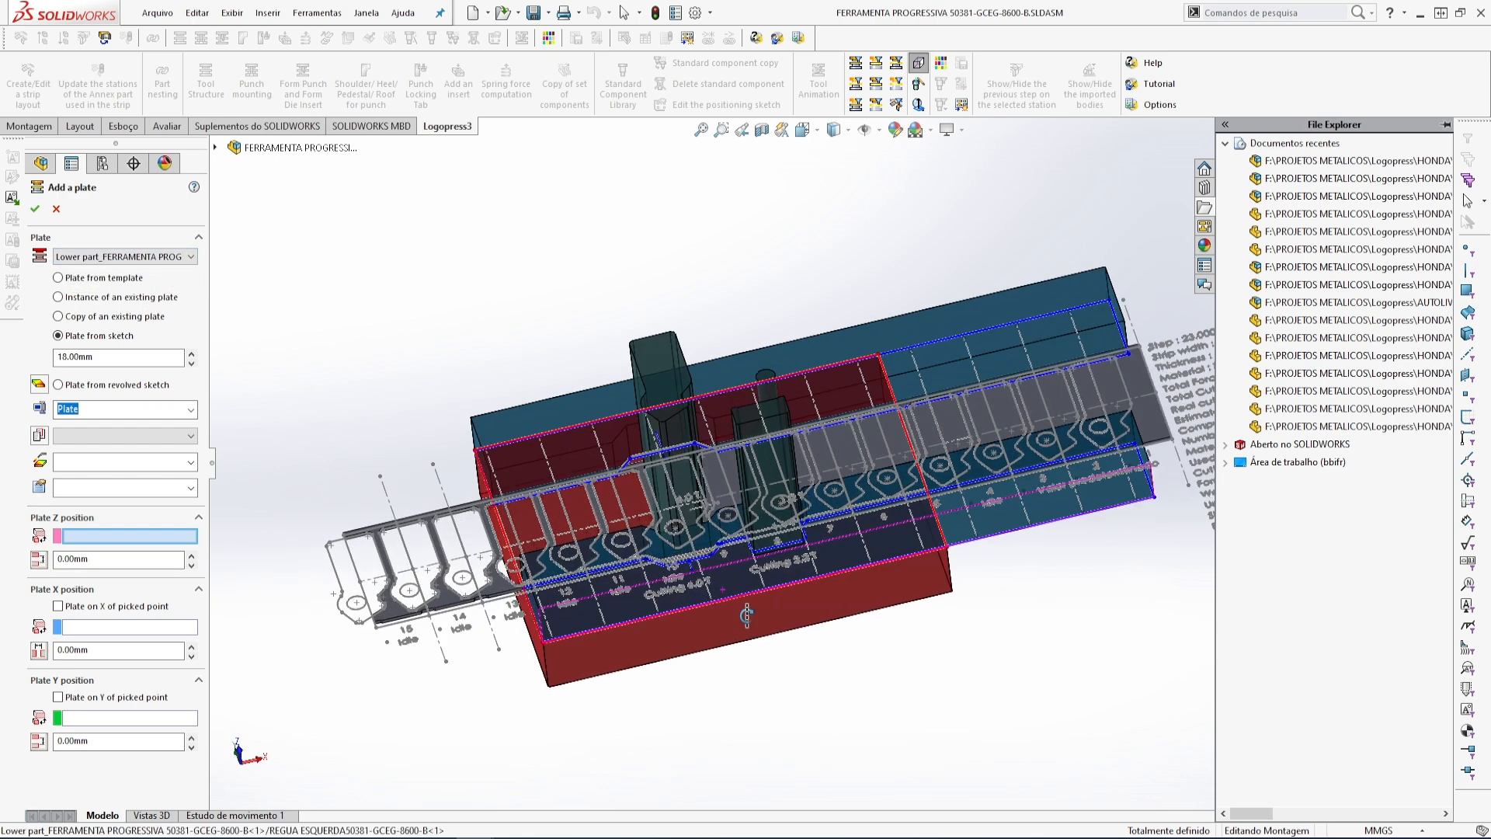
{"action": "middle_click_drag", "start_coordinate": [746, 615], "coordinate": [769, 532]}
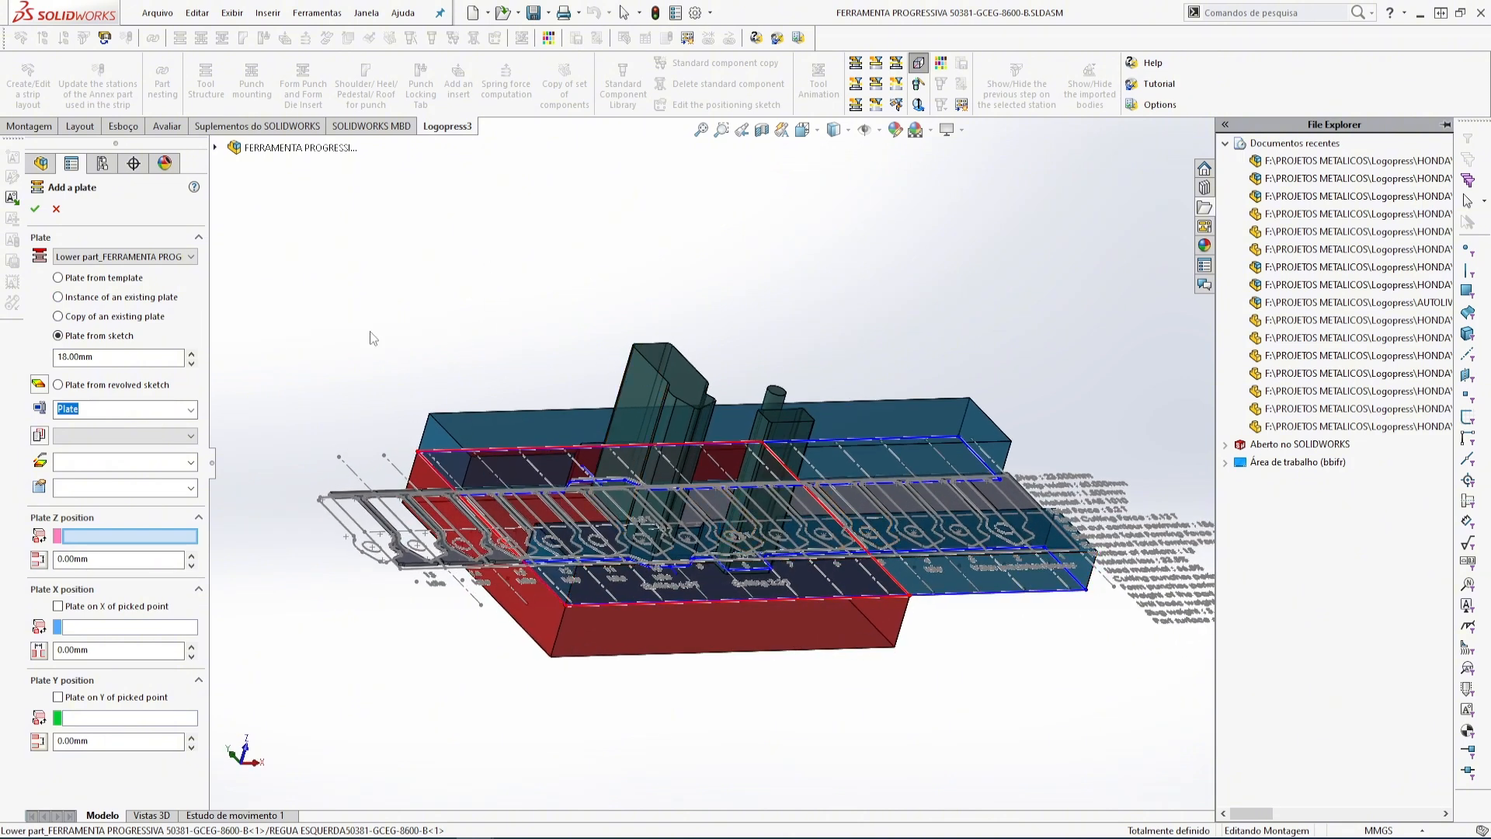
{"action": "left_click", "coordinate": [165, 257]}
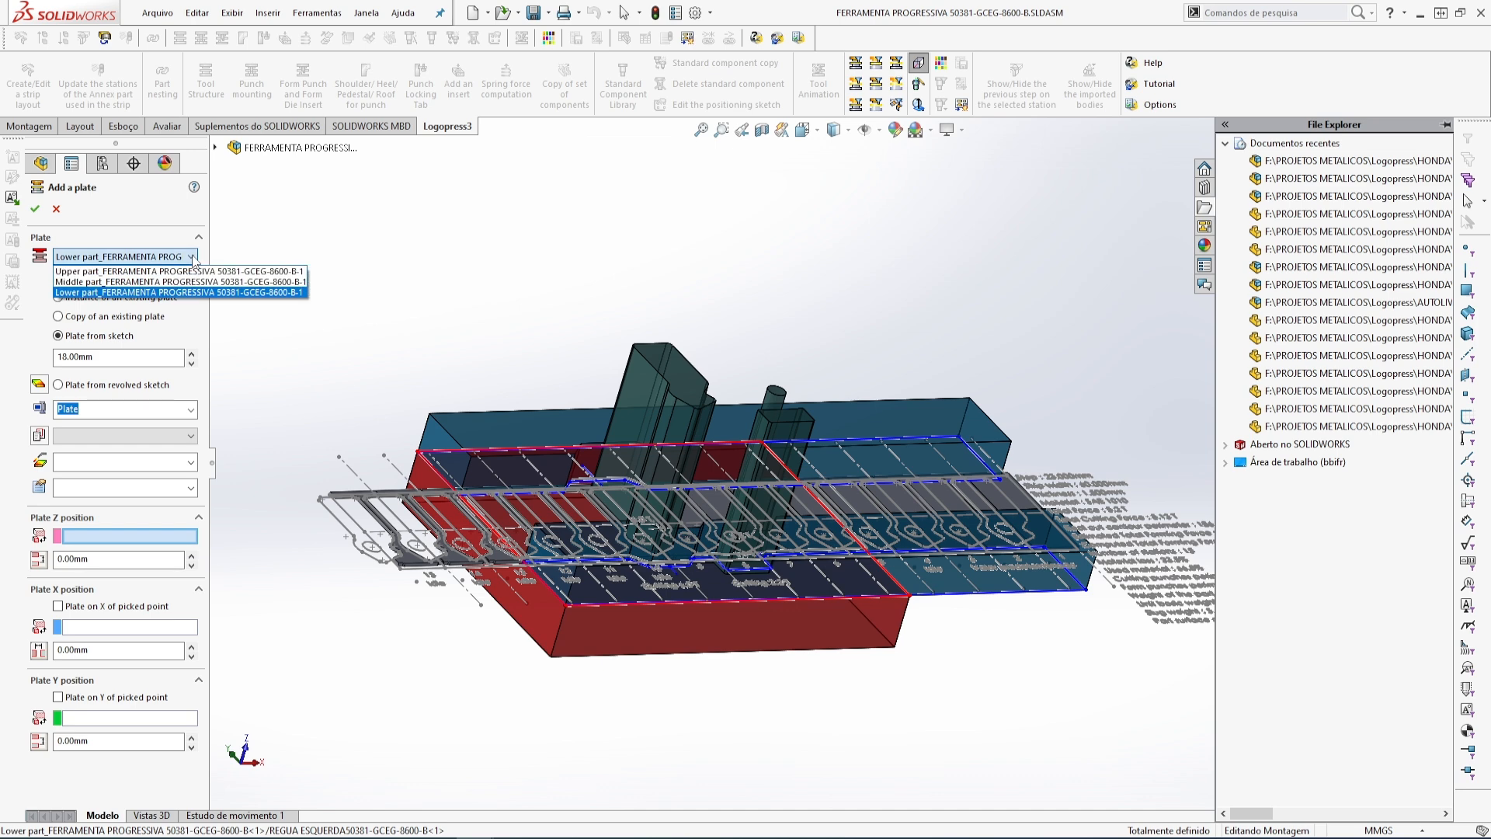
{"action": "left_click", "coordinate": [74, 282]}
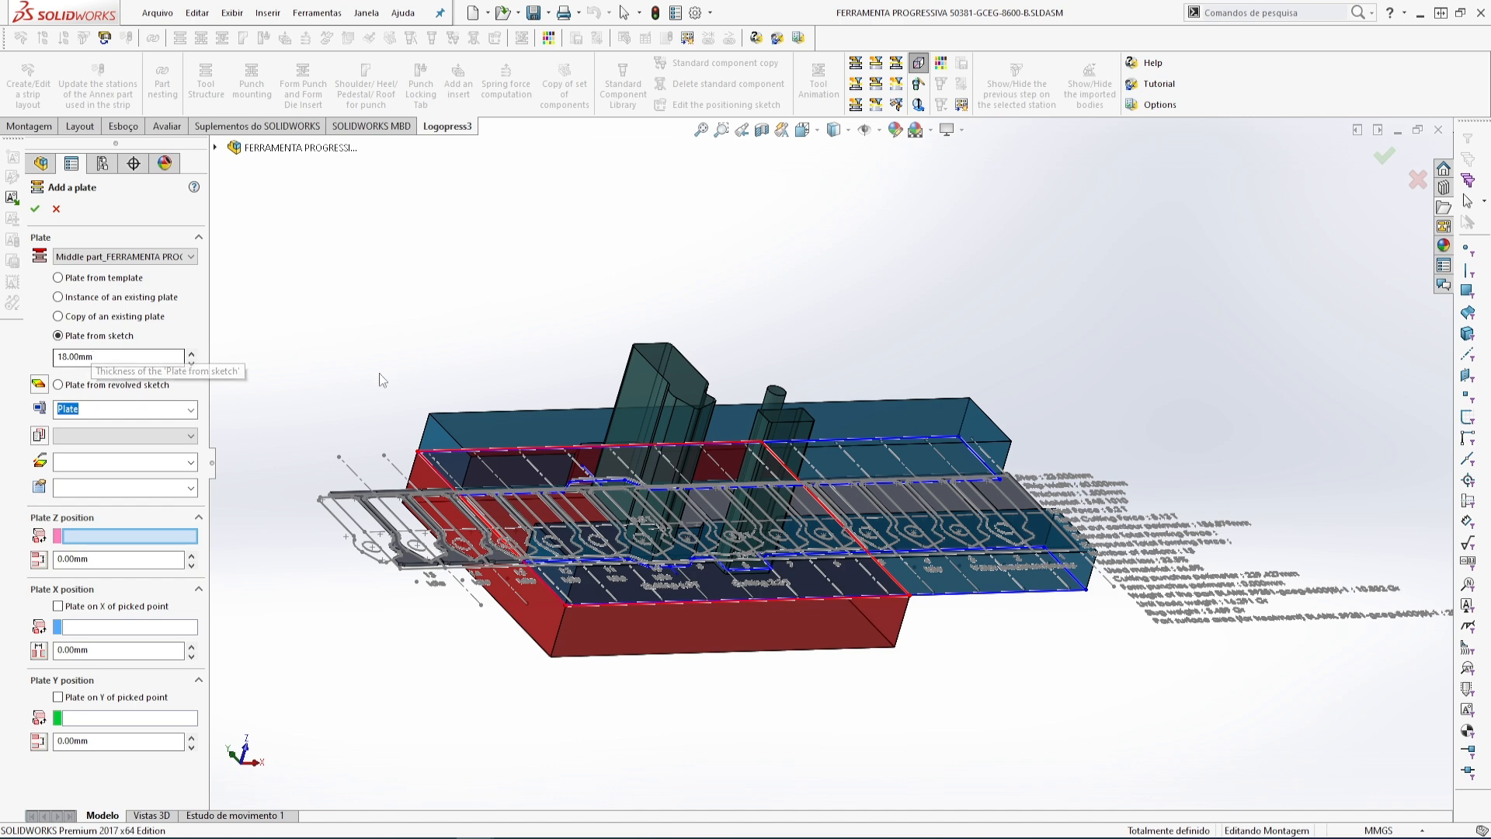
- Set the new middle-part plate's thickness to 16.50 mm and name it PISADOR
{"action": "scroll", "coordinate": [522, 491], "scroll_direction": "down", "scroll_amount": 5}
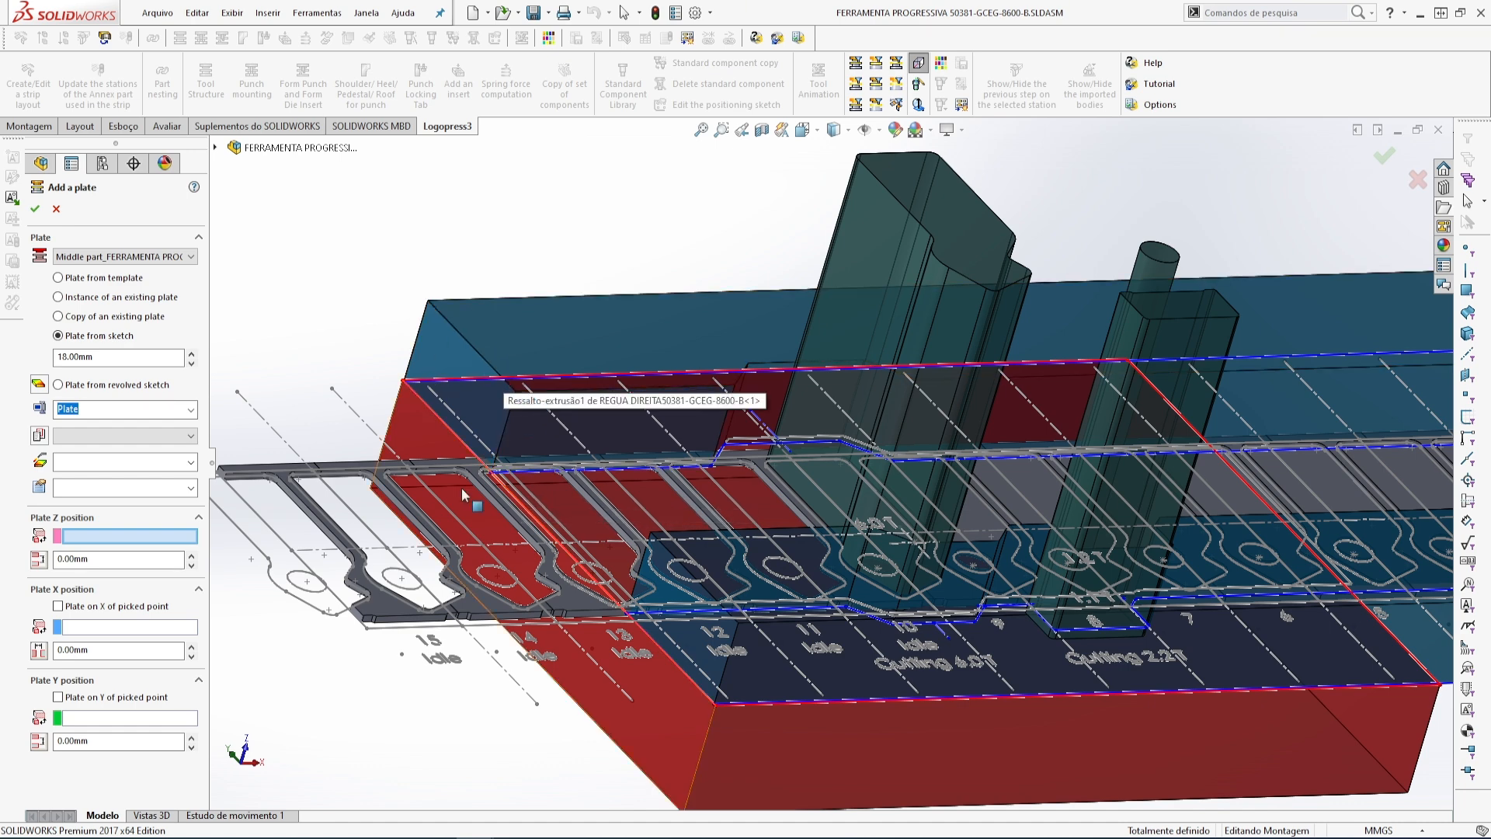
{"action": "left_click", "coordinate": [89, 361]}
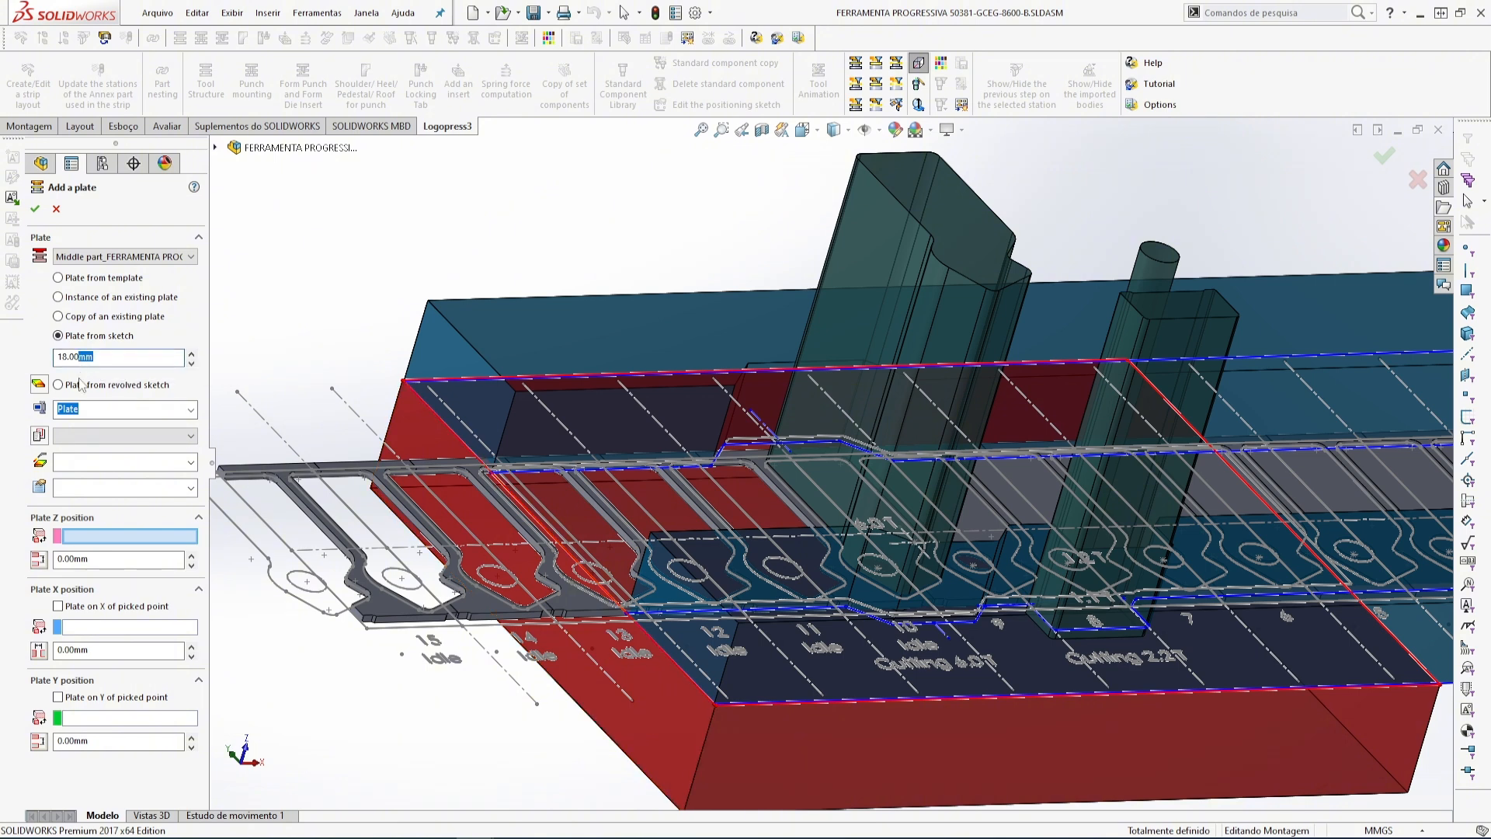
{"action": "key", "text": "BackSpace"}
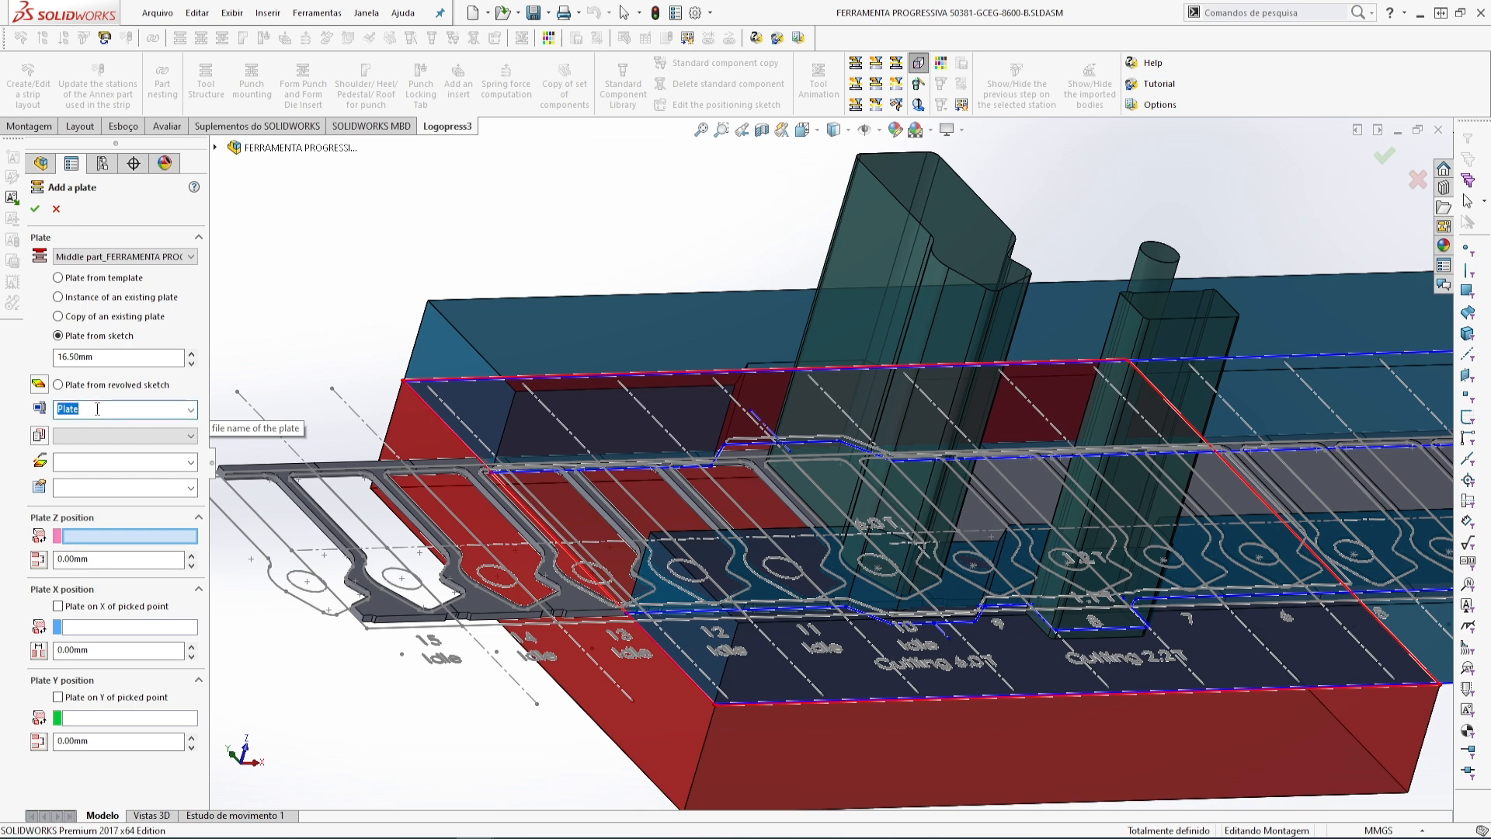
{"action": "type", "text": "PISADOR FRENTE"}
{"action": "left_click", "coordinate": [153, 405]}
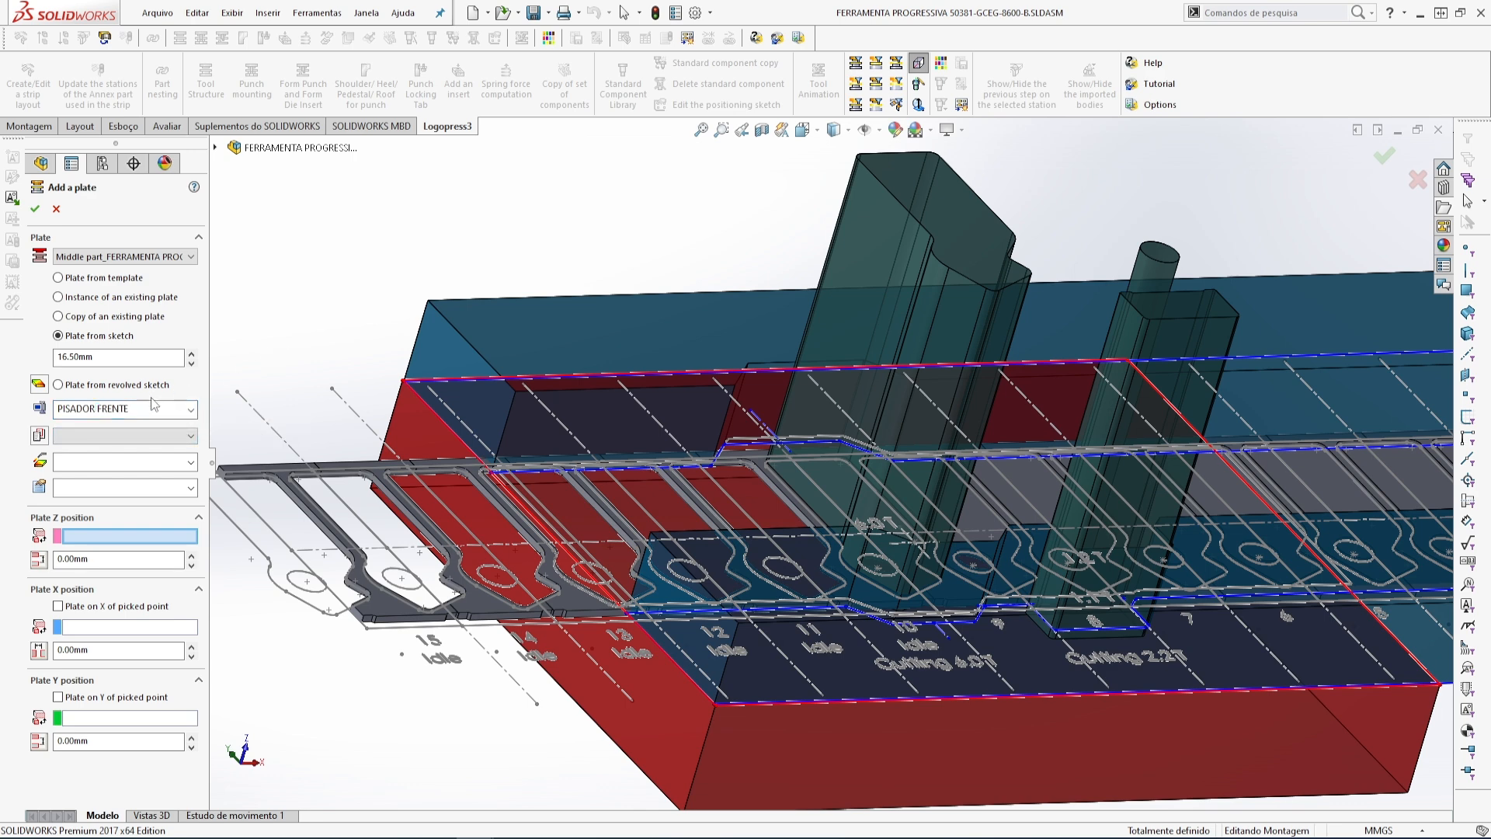
{"action": "left_click", "coordinate": [113, 410]}
{"action": "left_click_drag", "start_coordinate": [97, 410], "coordinate": [133, 410]}
{"action": "key", "text": "BackSpace"}
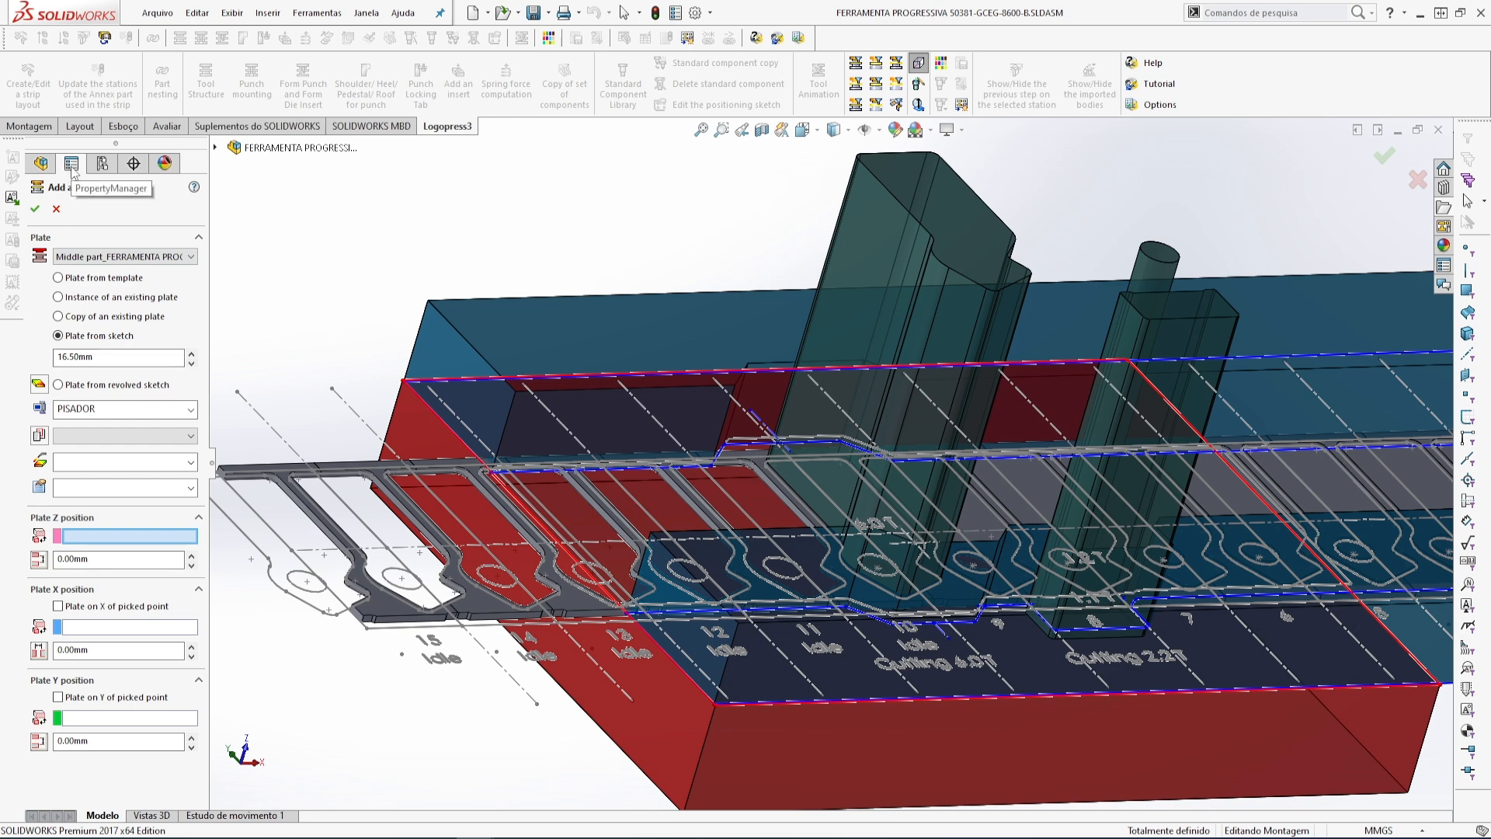
- Use the middle part's PLANO1(PISADOR) plane as the plate's Z position reference
{"action": "left_click", "coordinate": [46, 164]}
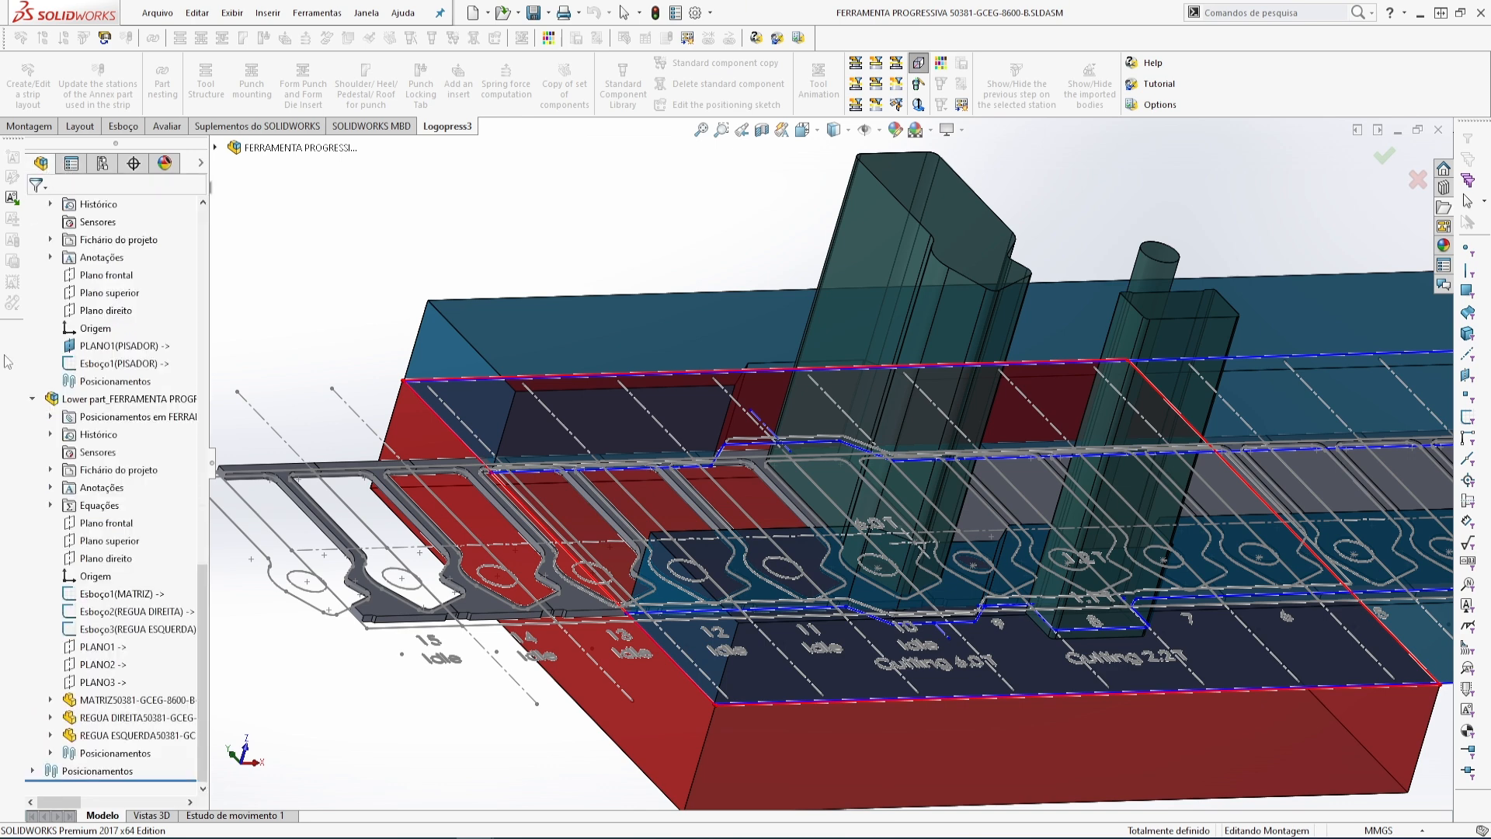
{"action": "scroll", "coordinate": [146, 508], "scroll_direction": "up", "scroll_amount": 4}
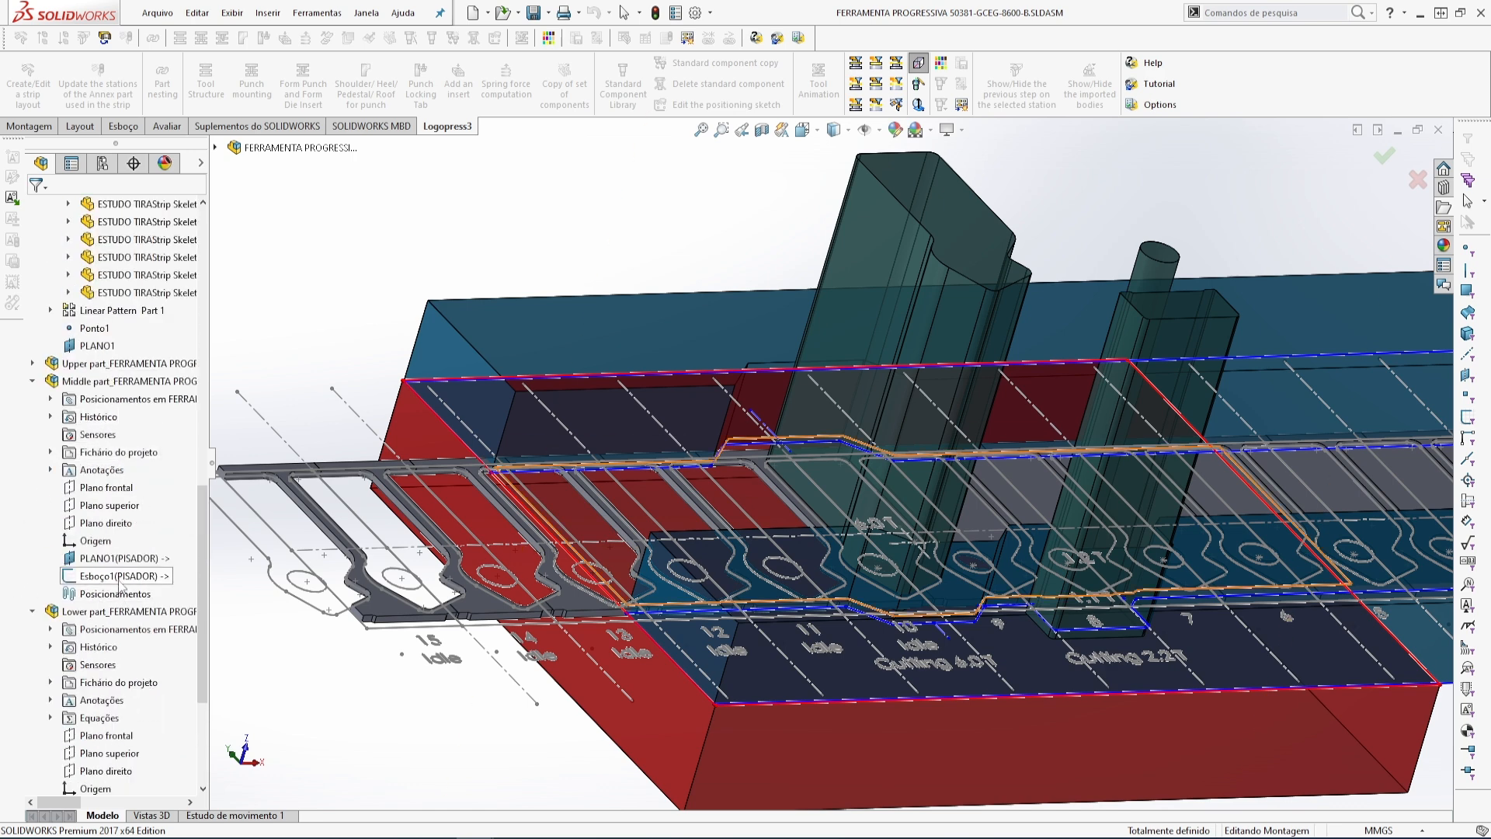
{"action": "left_click", "coordinate": [102, 559]}
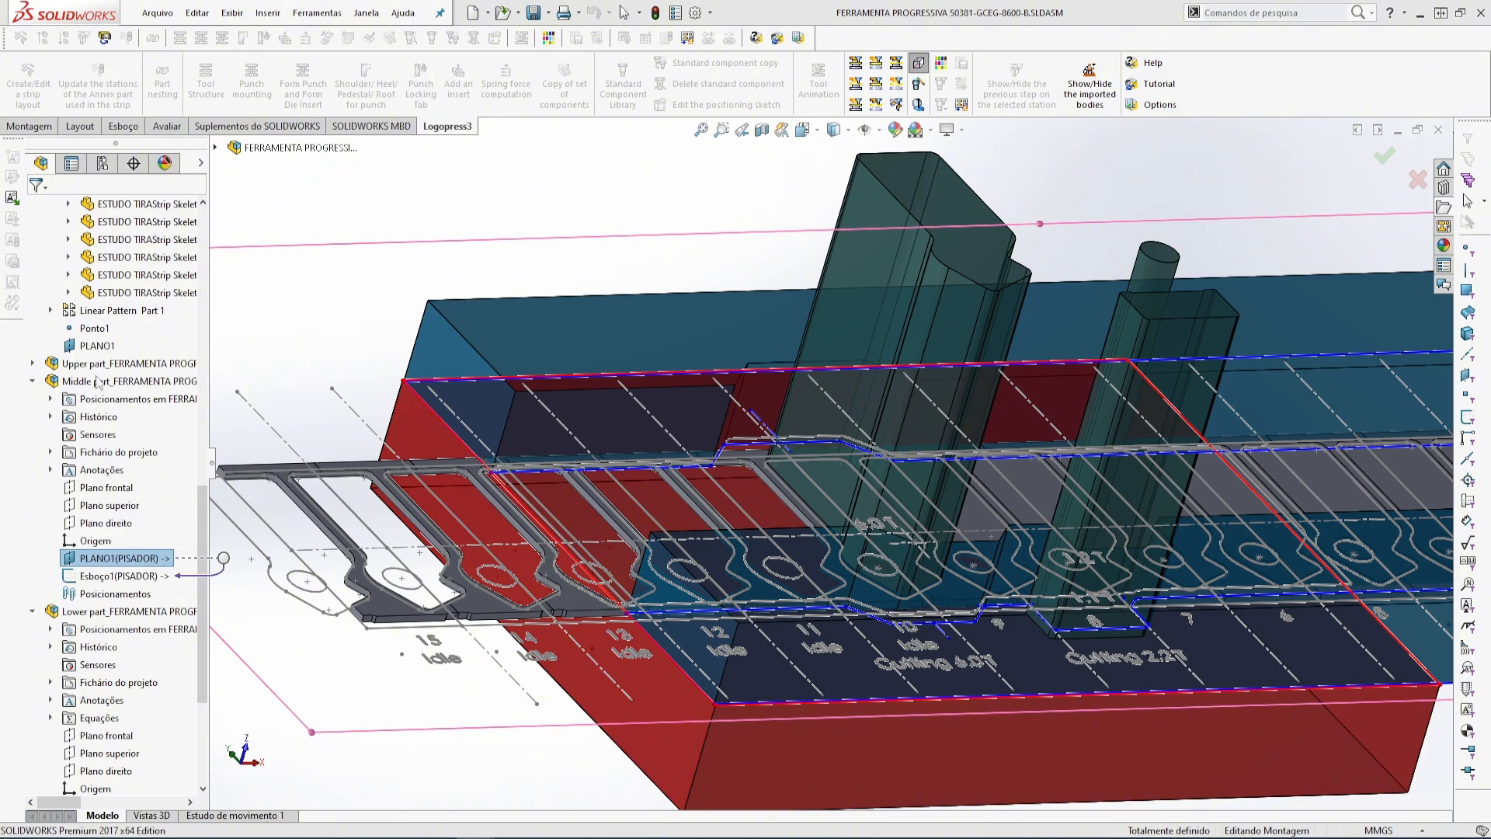
{"action": "left_click", "coordinate": [74, 164]}
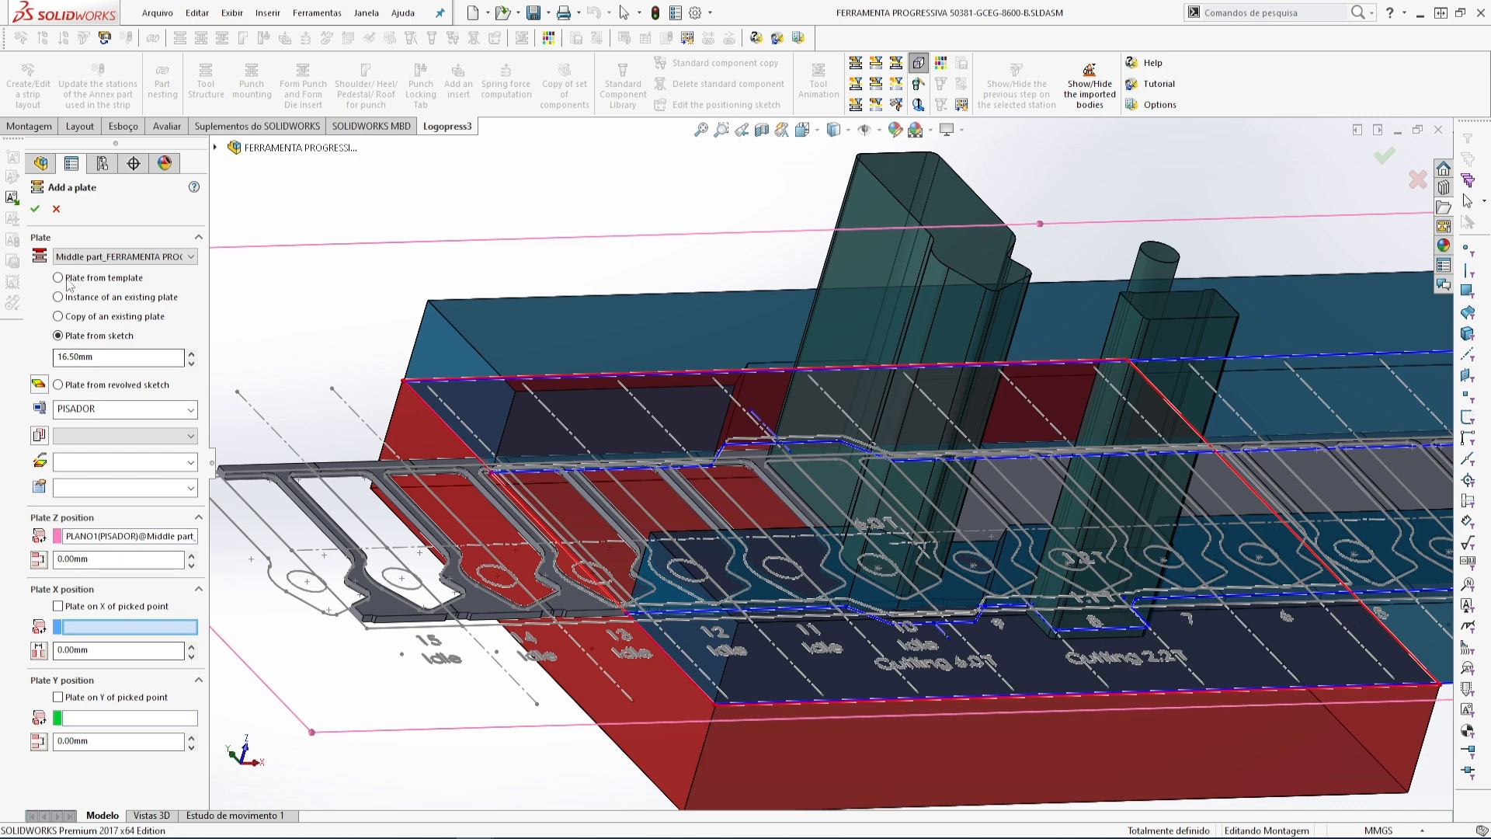
- Reference the strip's PLANO1 for X and the middle part's Plano superior for Y, and accept the PISADOR plate
{"action": "left_click", "coordinate": [40, 165]}
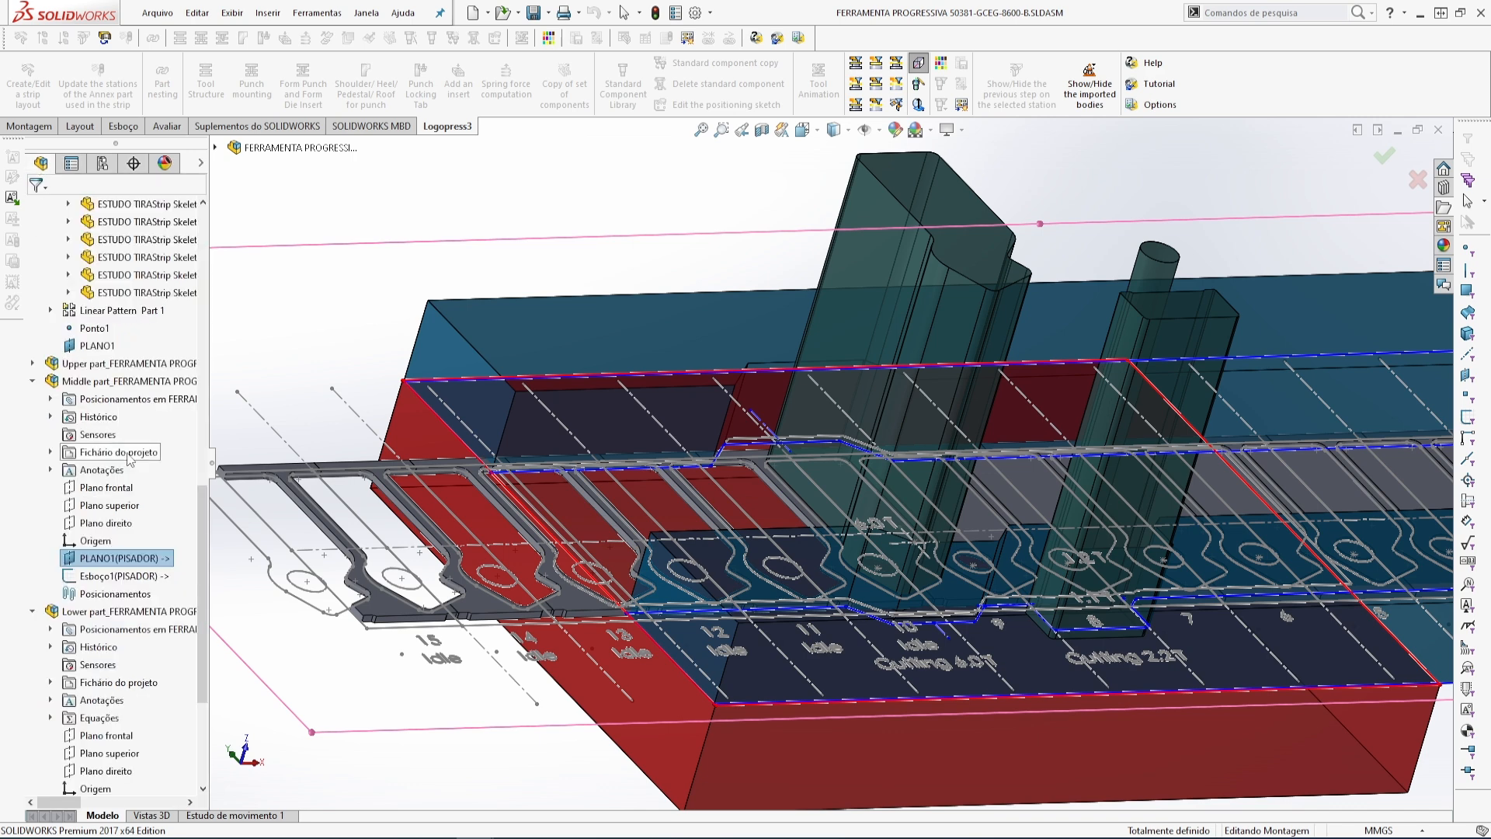
{"action": "scroll", "coordinate": [128, 462], "scroll_direction": "up", "scroll_amount": 3}
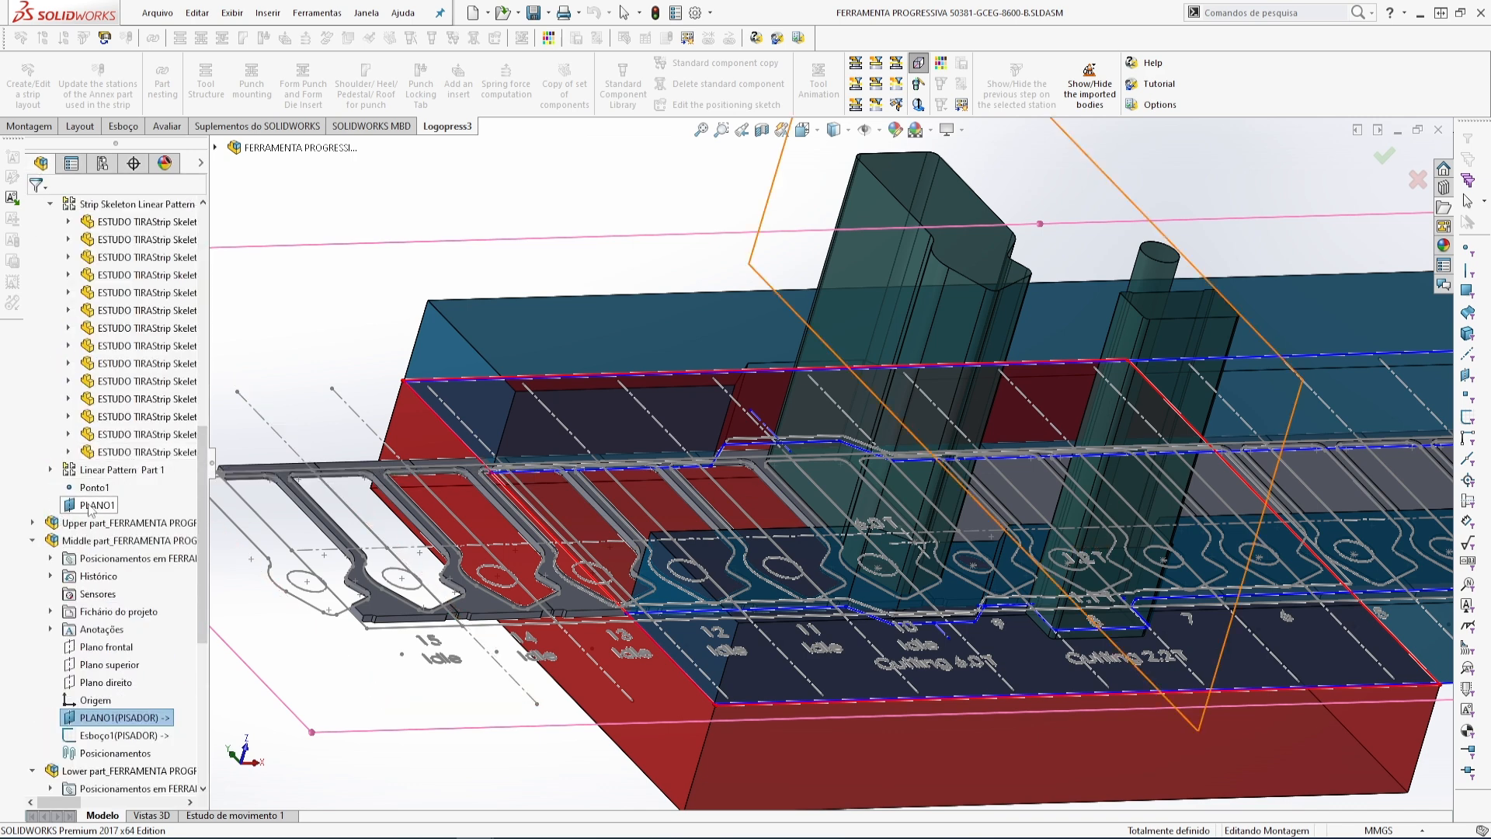
{"action": "scroll", "coordinate": [448, 535], "scroll_direction": "up", "scroll_amount": 3}
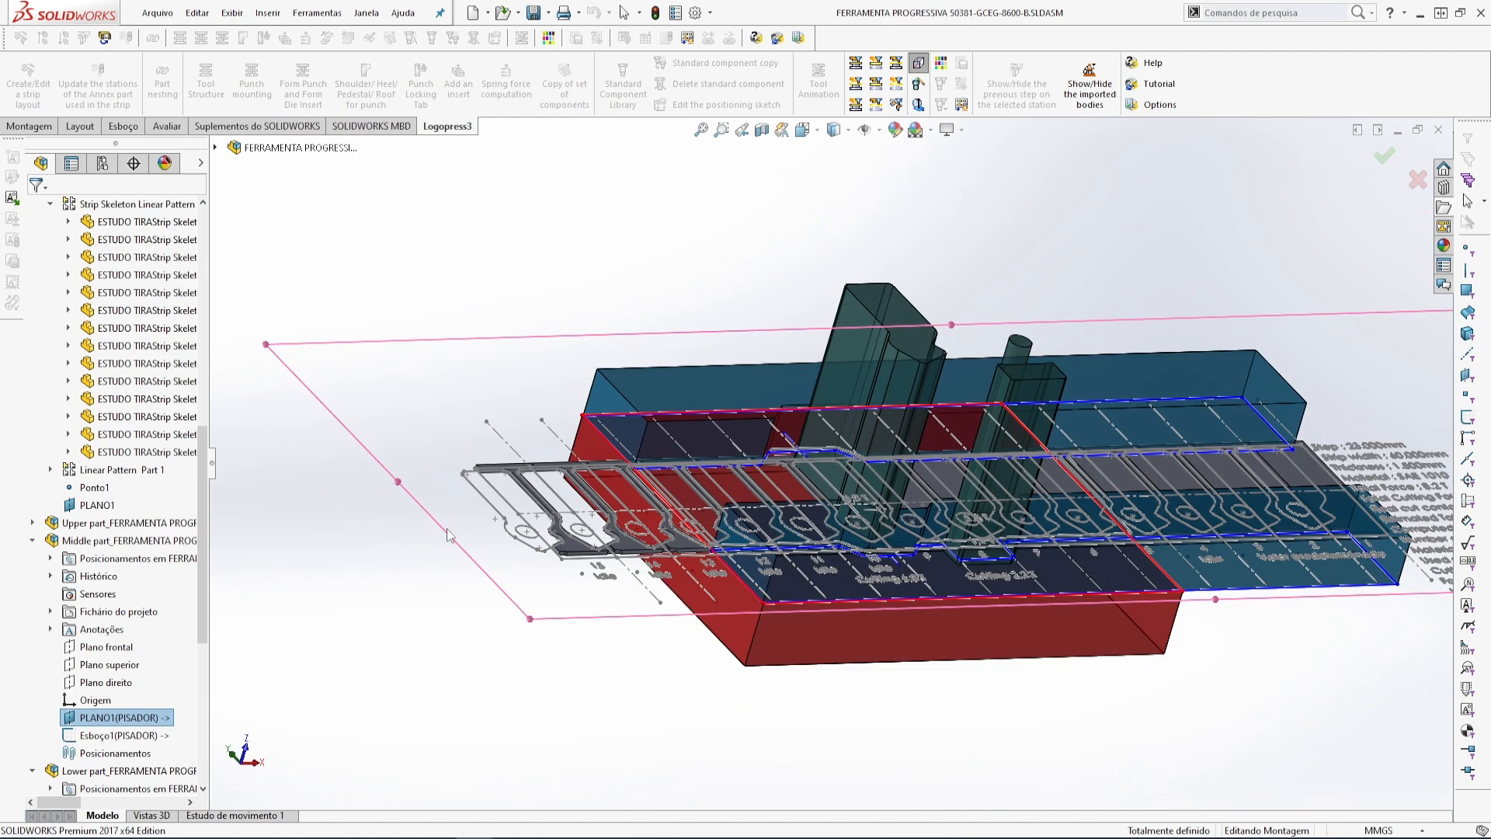
{"action": "left_click", "coordinate": [97, 505]}
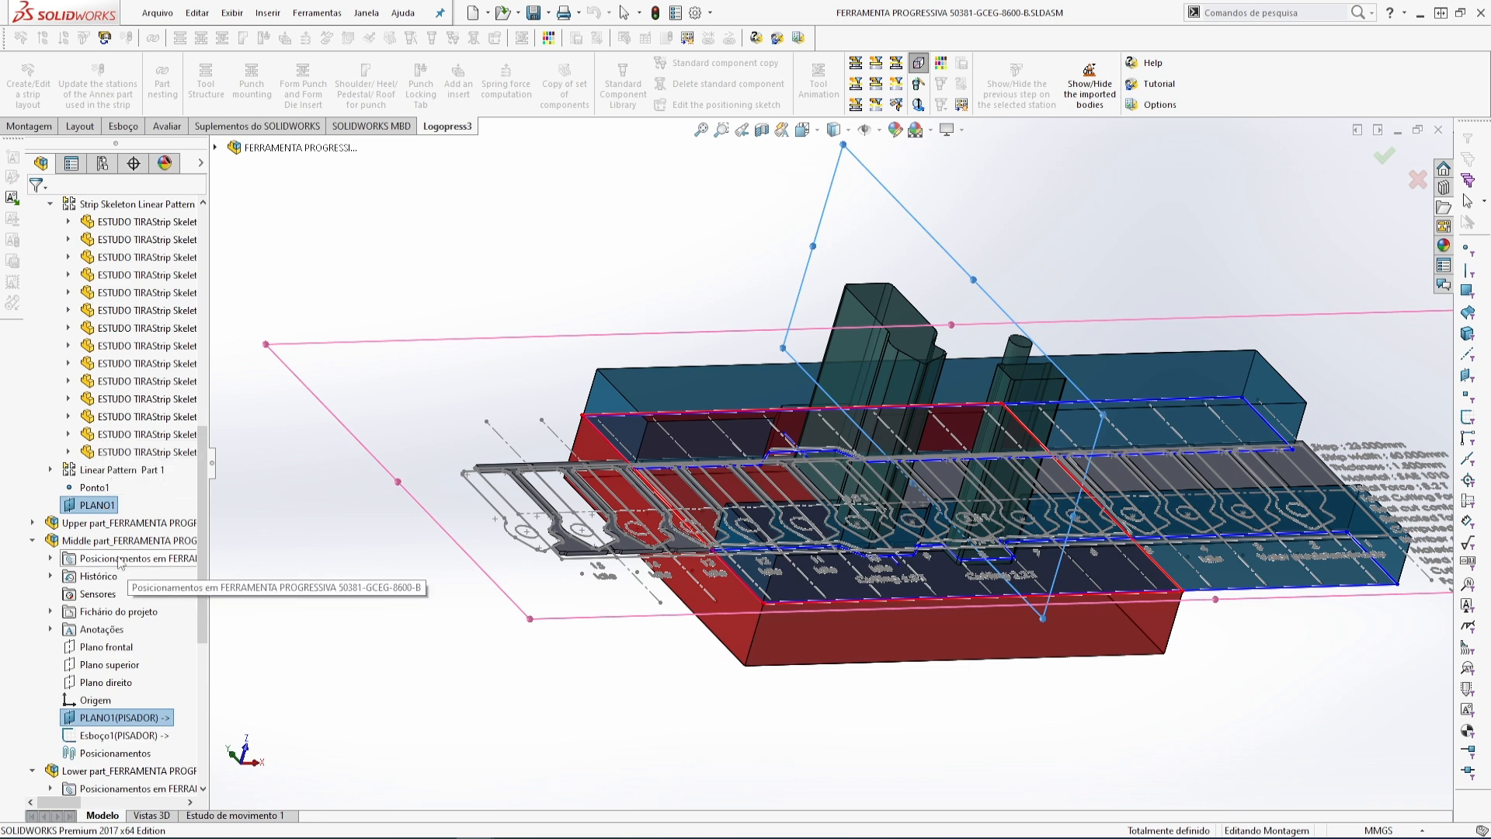
{"action": "left_click", "coordinate": [124, 665], "text": "ctrl"}
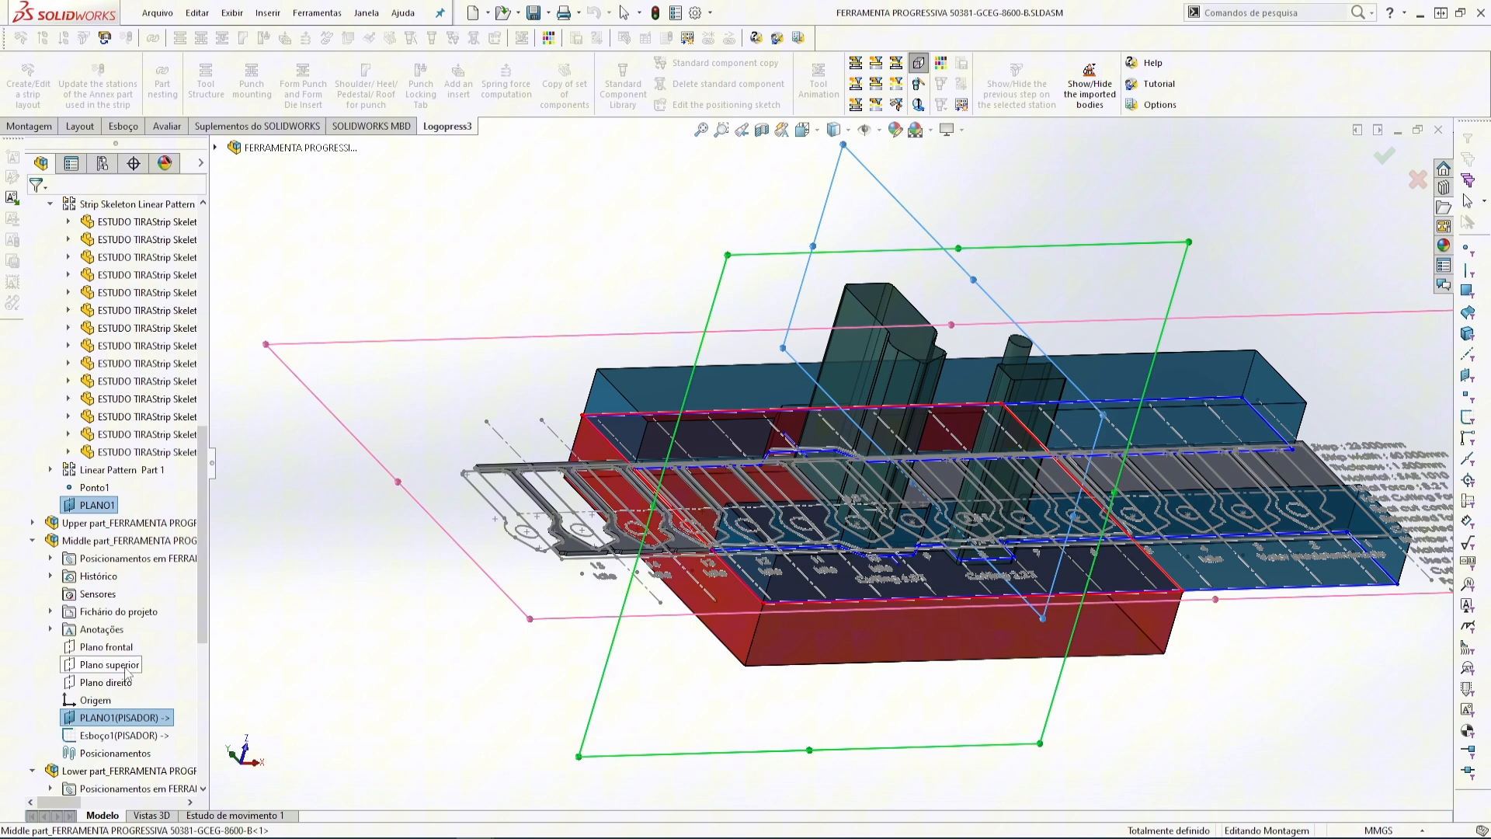
{"action": "left_click", "coordinate": [72, 164]}
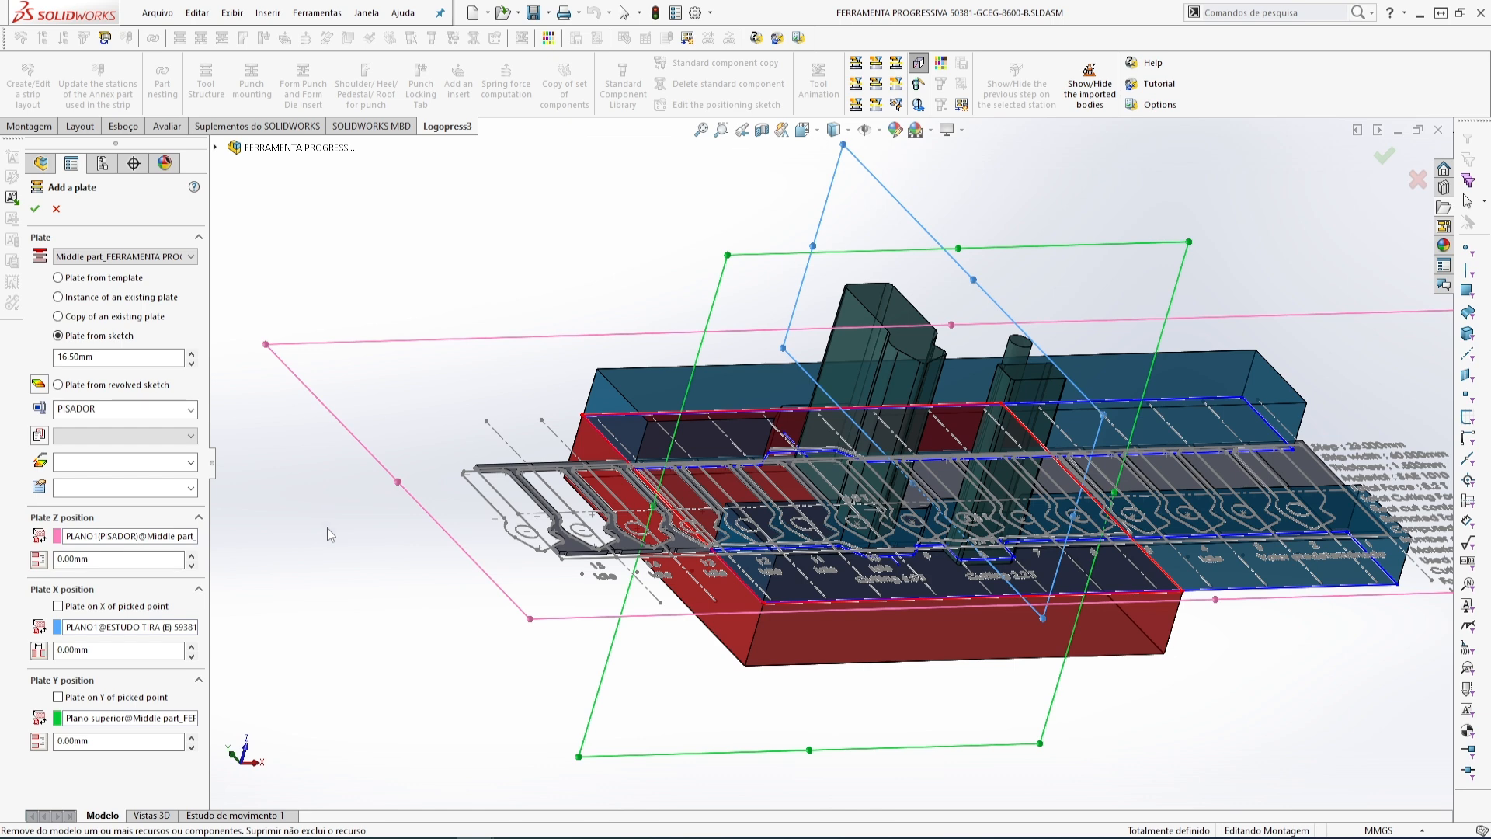
{"action": "left_click", "coordinate": [35, 208]}
{"action": "left_click", "coordinate": [782, 439]}
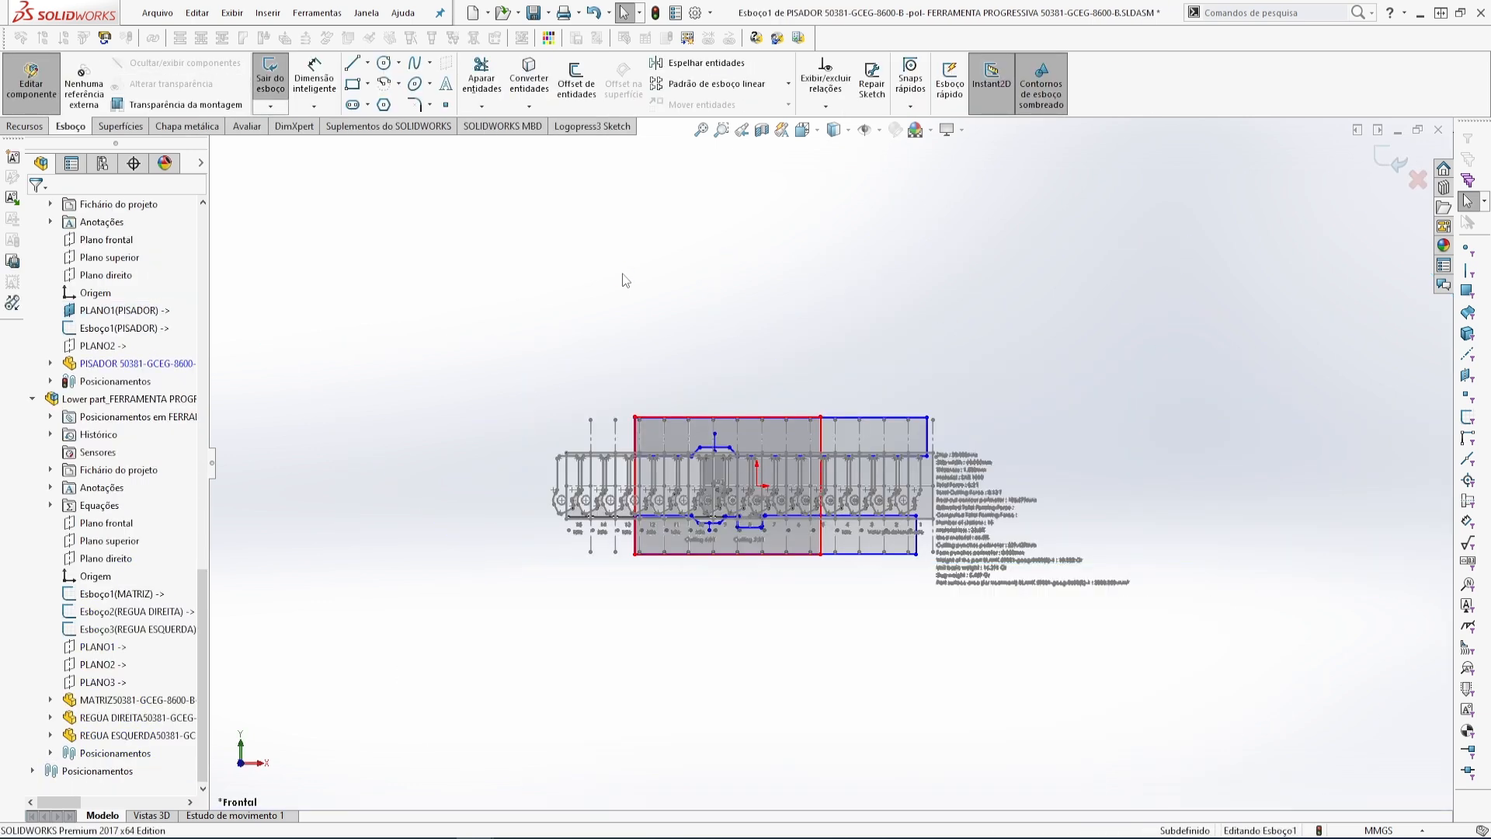
- Convert the Esboço1(PISADOR) layout contour into the PISADOR plate's sketch and finish the sketch
{"action": "scroll", "coordinate": [770, 526], "scroll_direction": "down", "scroll_amount": 4}
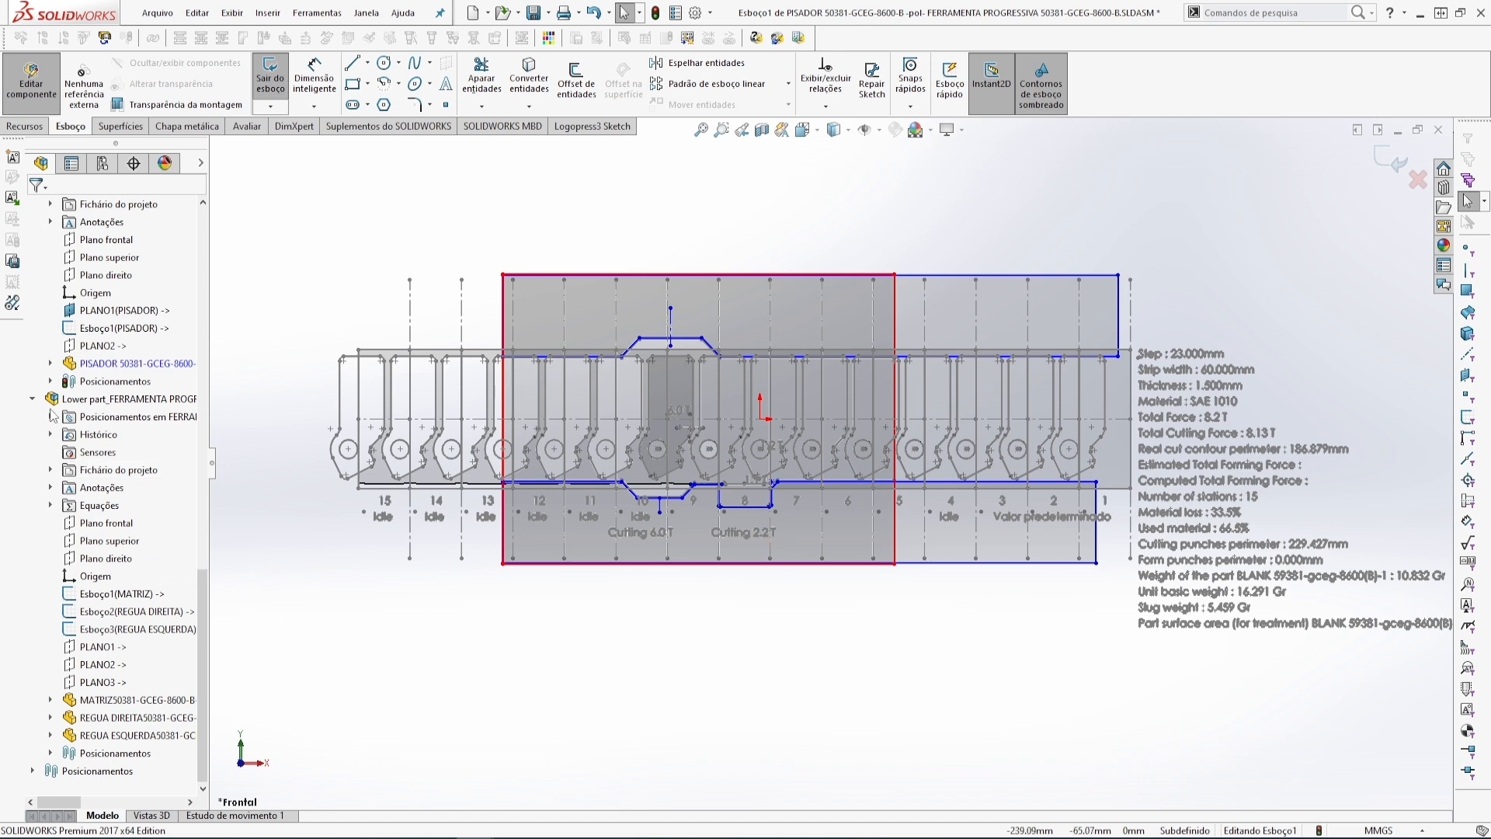
{"action": "left_click", "coordinate": [50, 363]}
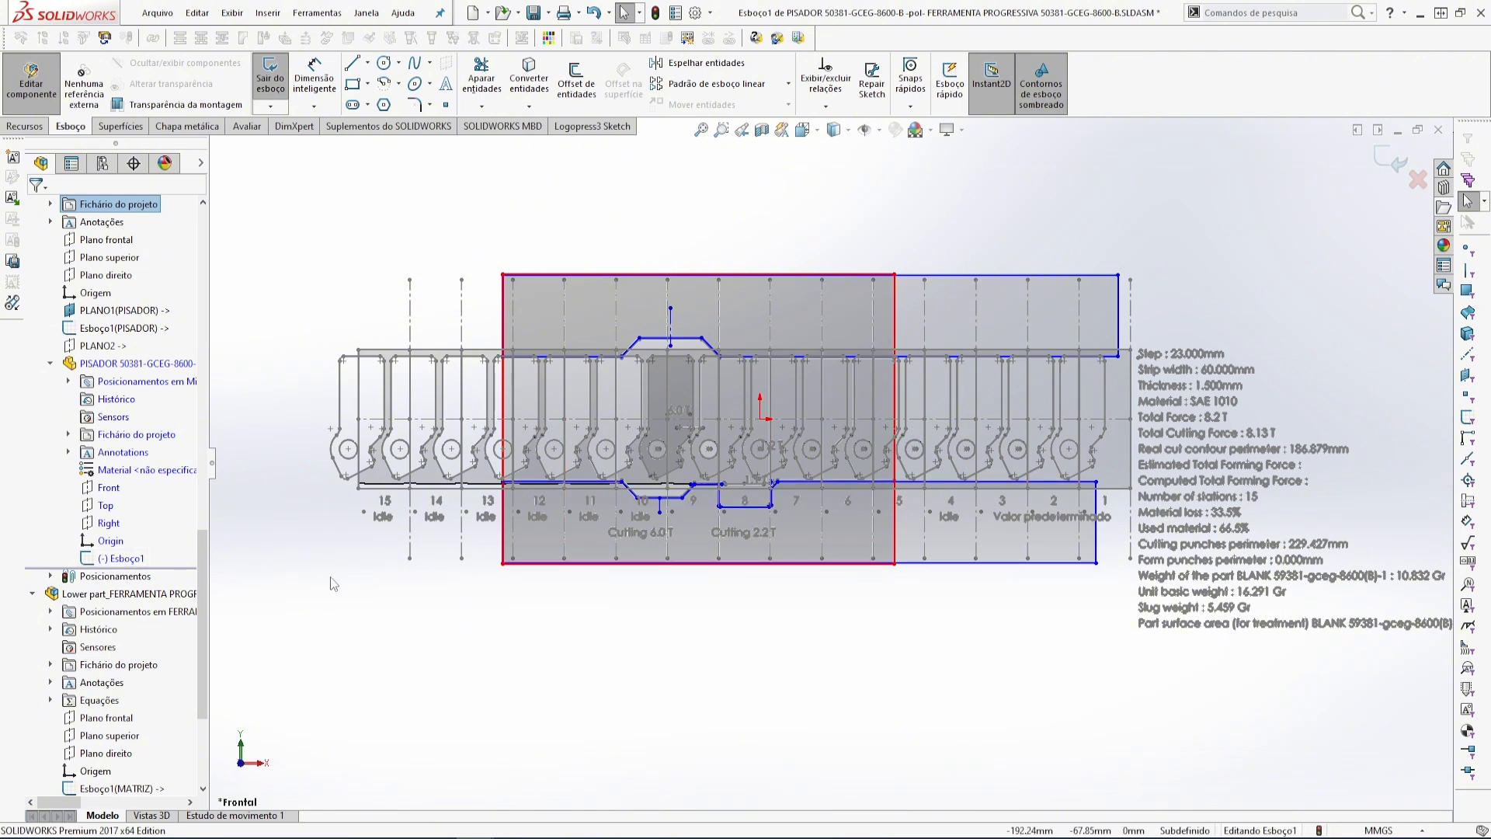
{"action": "left_click", "coordinate": [127, 330]}
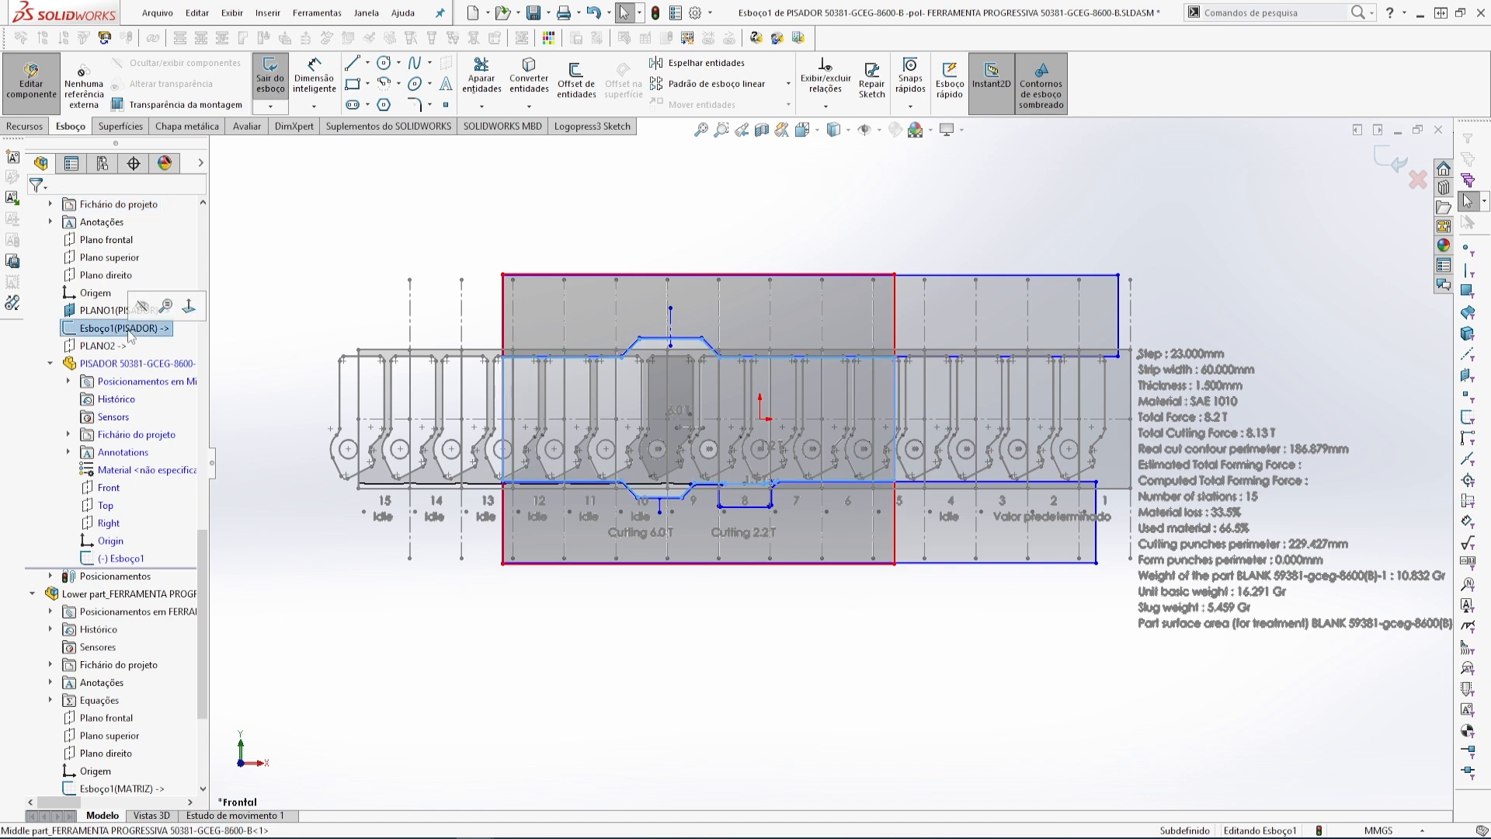
{"action": "left_click", "coordinate": [535, 87]}
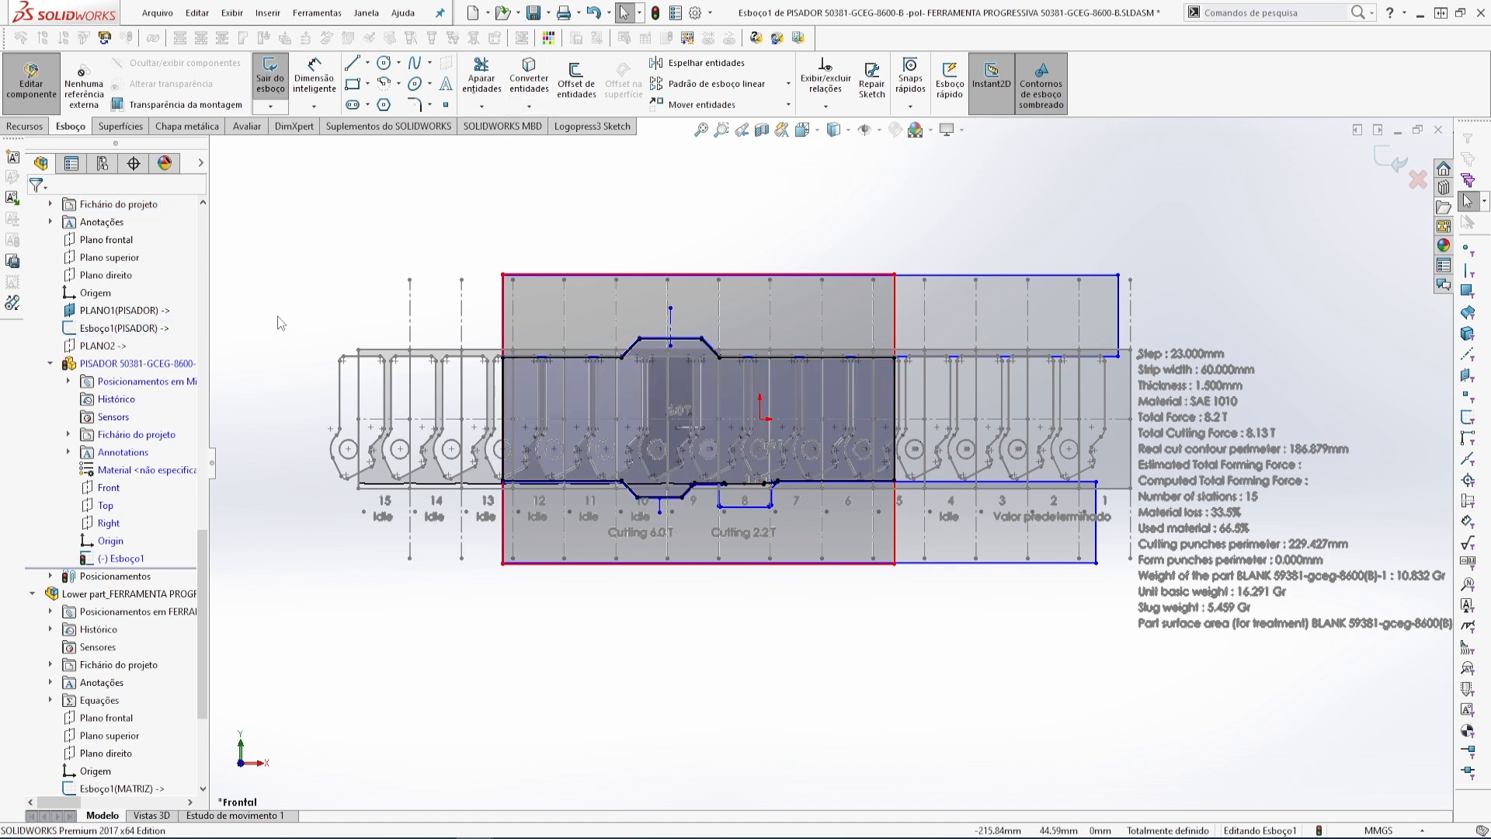
{"action": "left_click", "coordinate": [1380, 164]}
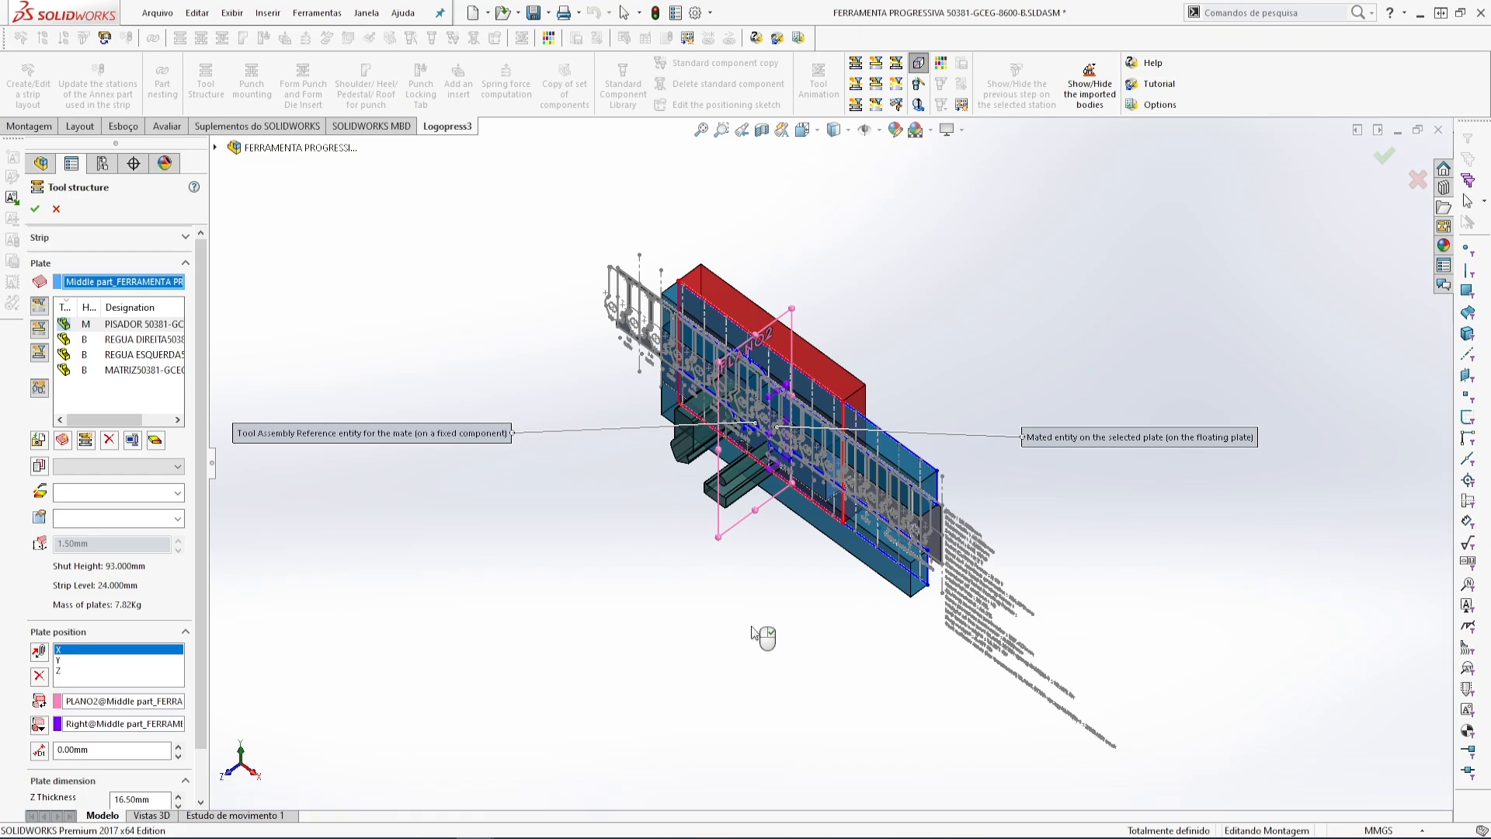
- Examine how the PISADOR plate sits between the guide rails and above the strip at its end corners
{"action": "middle_click_drag", "start_coordinate": [757, 632], "coordinate": [893, 254]}
{"action": "scroll", "coordinate": [595, 444], "scroll_direction": "down", "scroll_amount": 5}
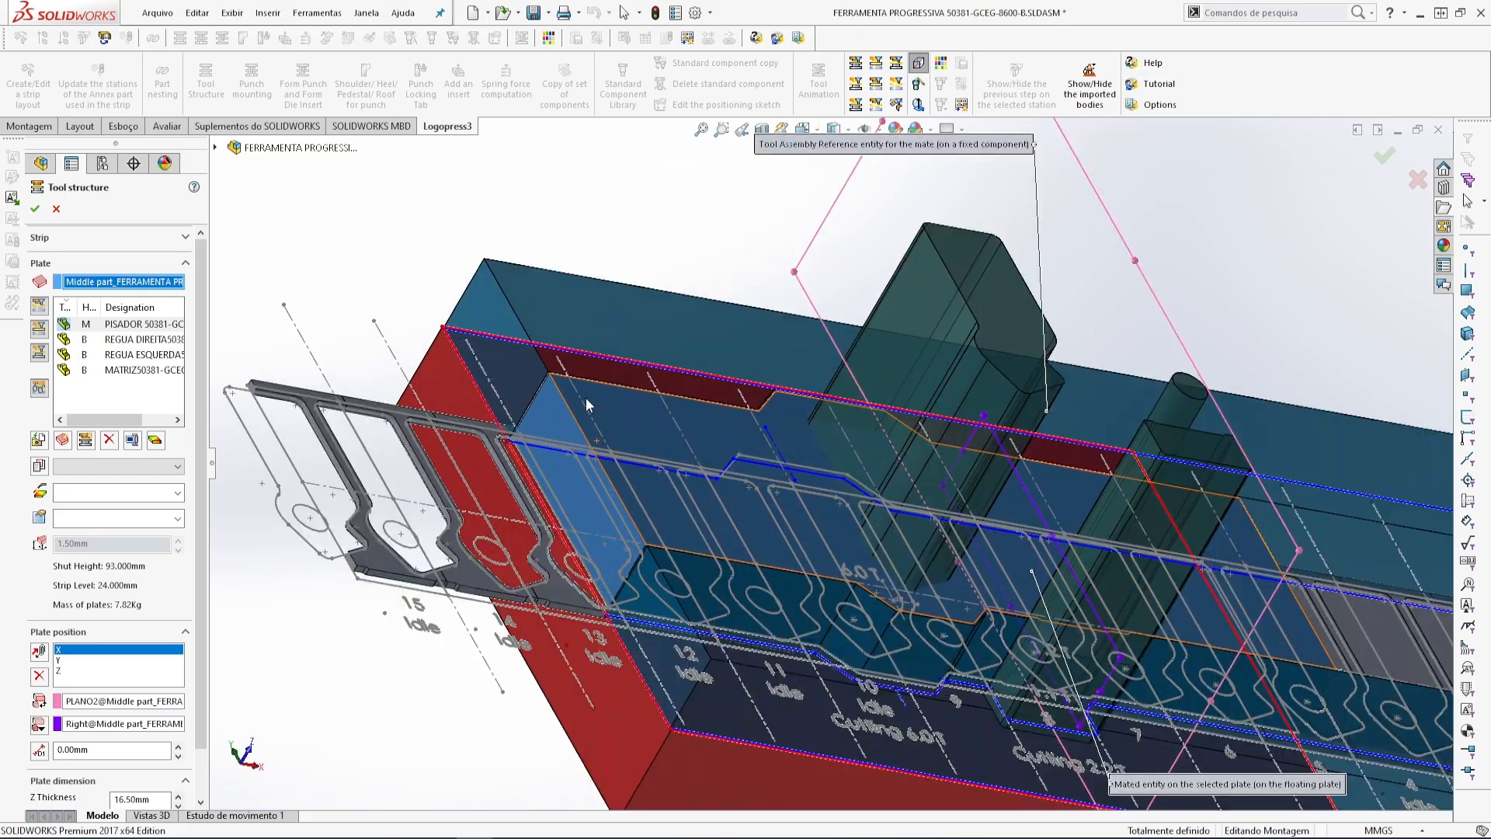
{"action": "scroll", "coordinate": [586, 398], "scroll_direction": "down", "scroll_amount": 5}
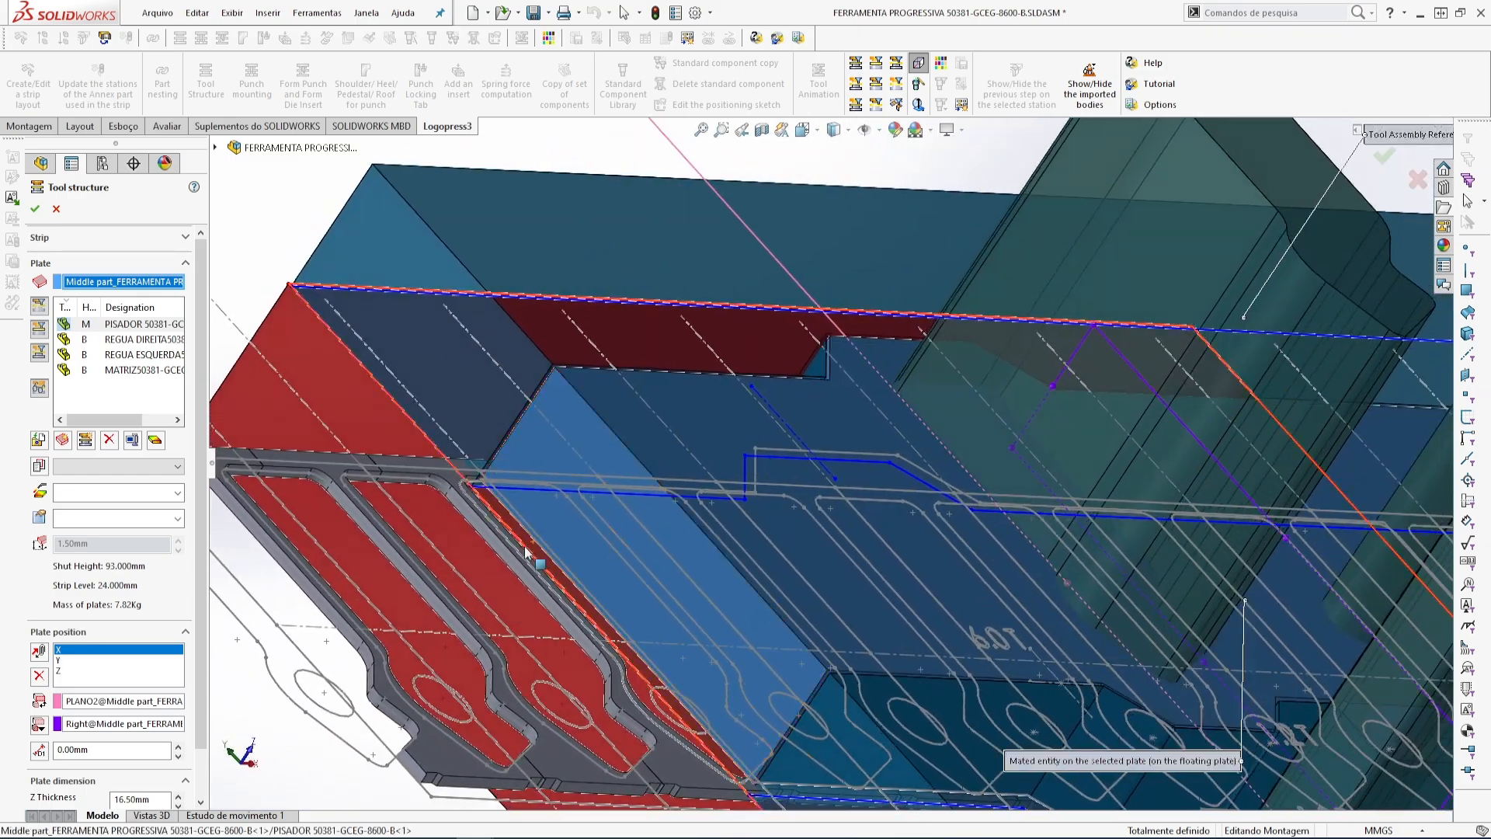
{"action": "scroll", "coordinate": [526, 552], "scroll_direction": "down", "scroll_amount": 6}
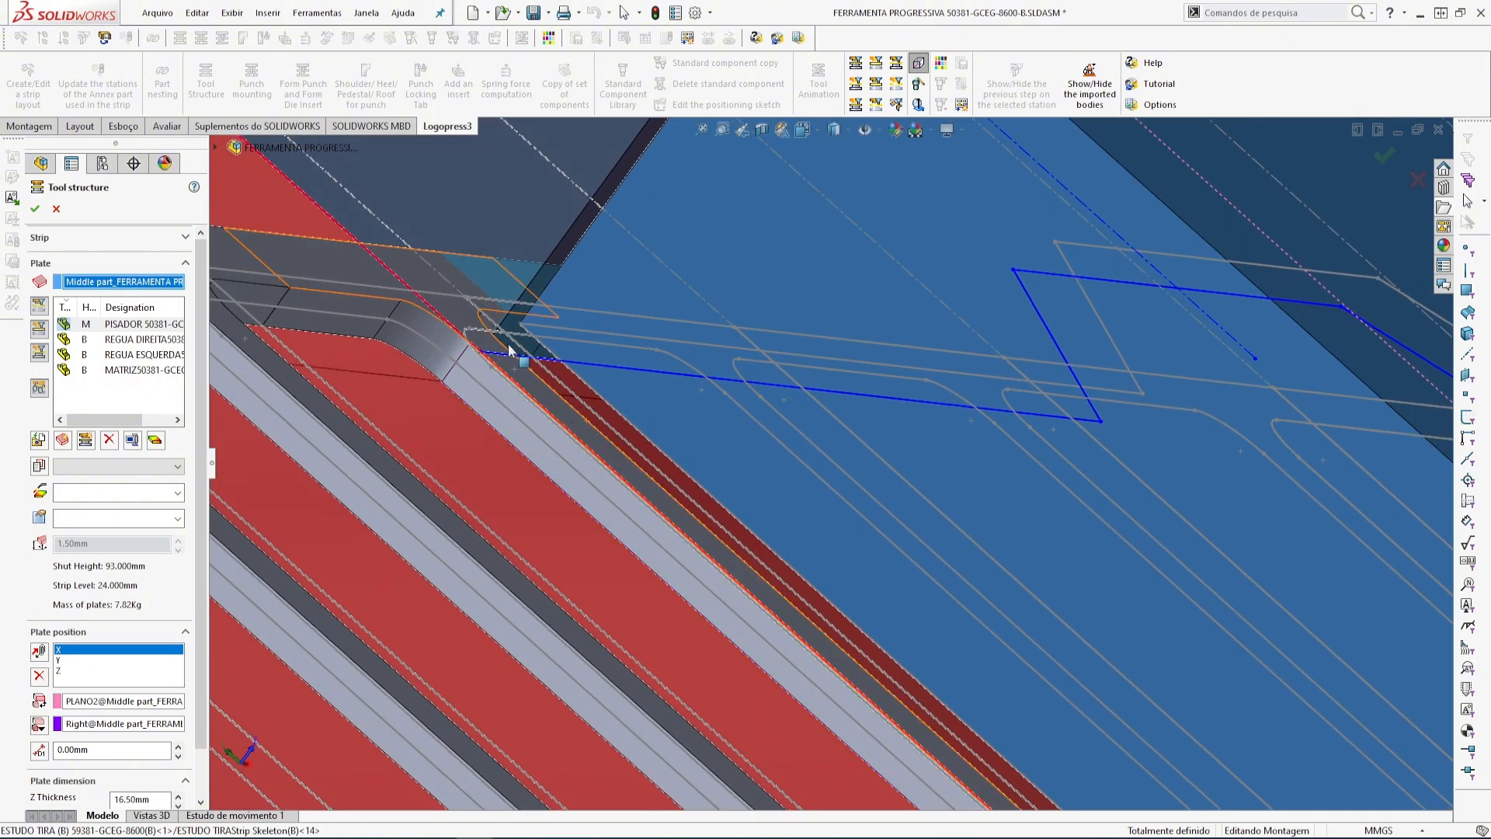
{"action": "scroll", "coordinate": [674, 499], "scroll_direction": "up", "scroll_amount": 5}
{"action": "scroll", "coordinate": [929, 310], "scroll_direction": "down", "scroll_amount": 4}
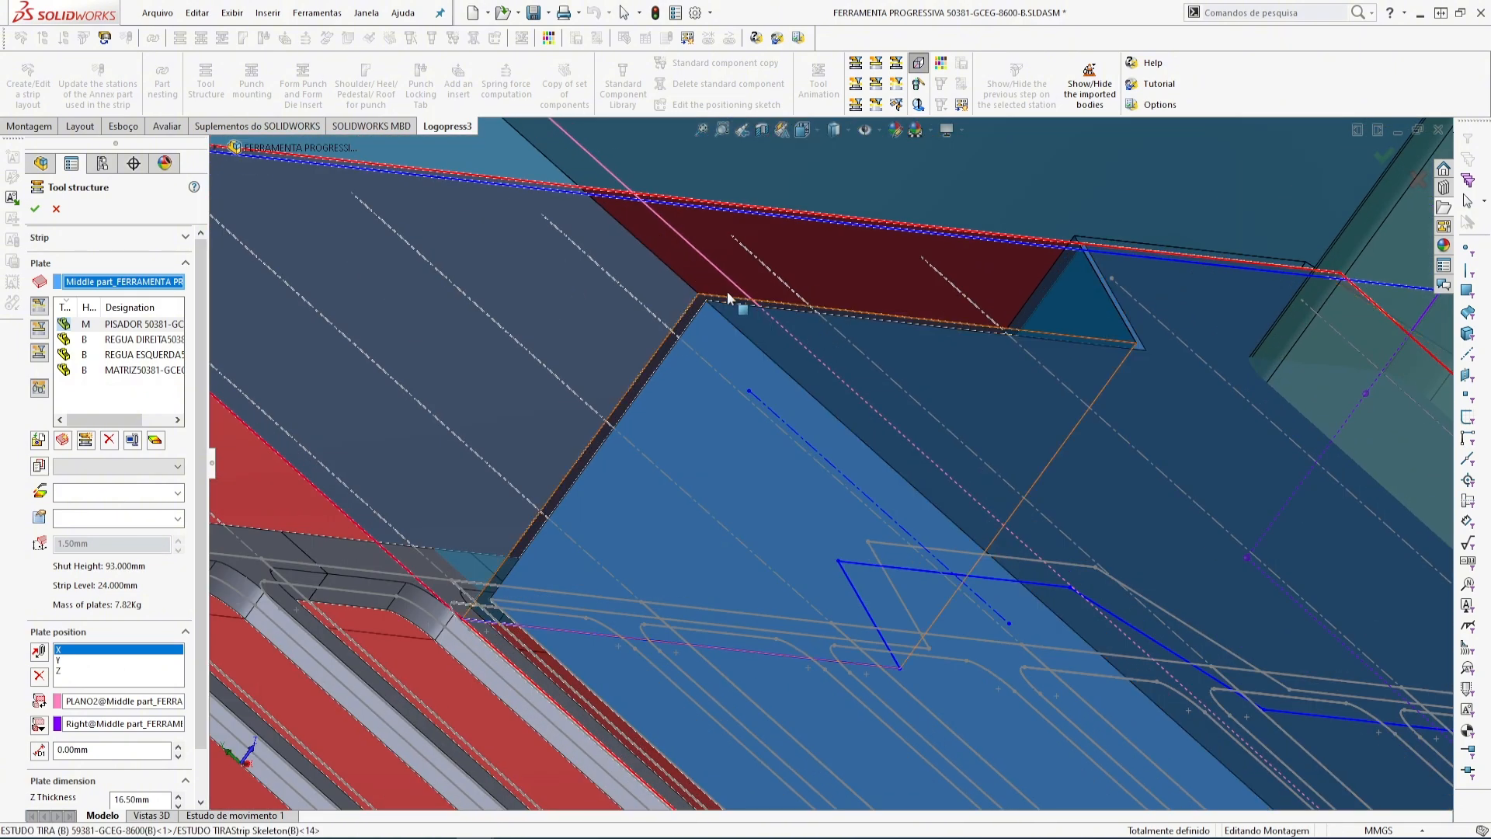
{"action": "scroll", "coordinate": [902, 521], "scroll_direction": "up", "scroll_amount": 2}
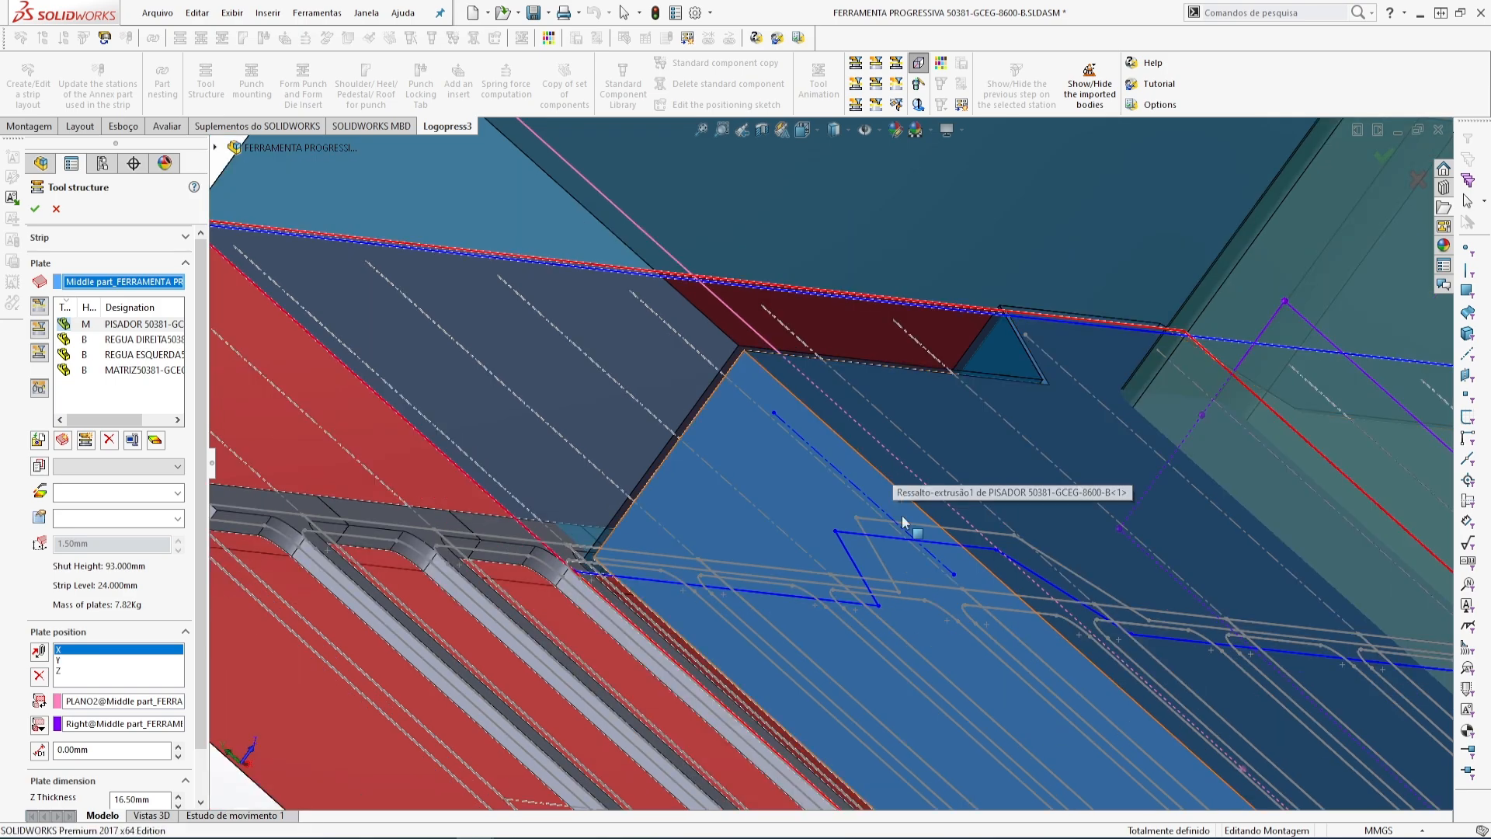
{"action": "scroll", "coordinate": [899, 528], "scroll_direction": "up", "scroll_amount": 4}
{"action": "middle_click_drag", "start_coordinate": [869, 557], "coordinate": [759, 567]}
{"action": "scroll", "coordinate": [759, 567], "scroll_direction": "up", "scroll_amount": 3}
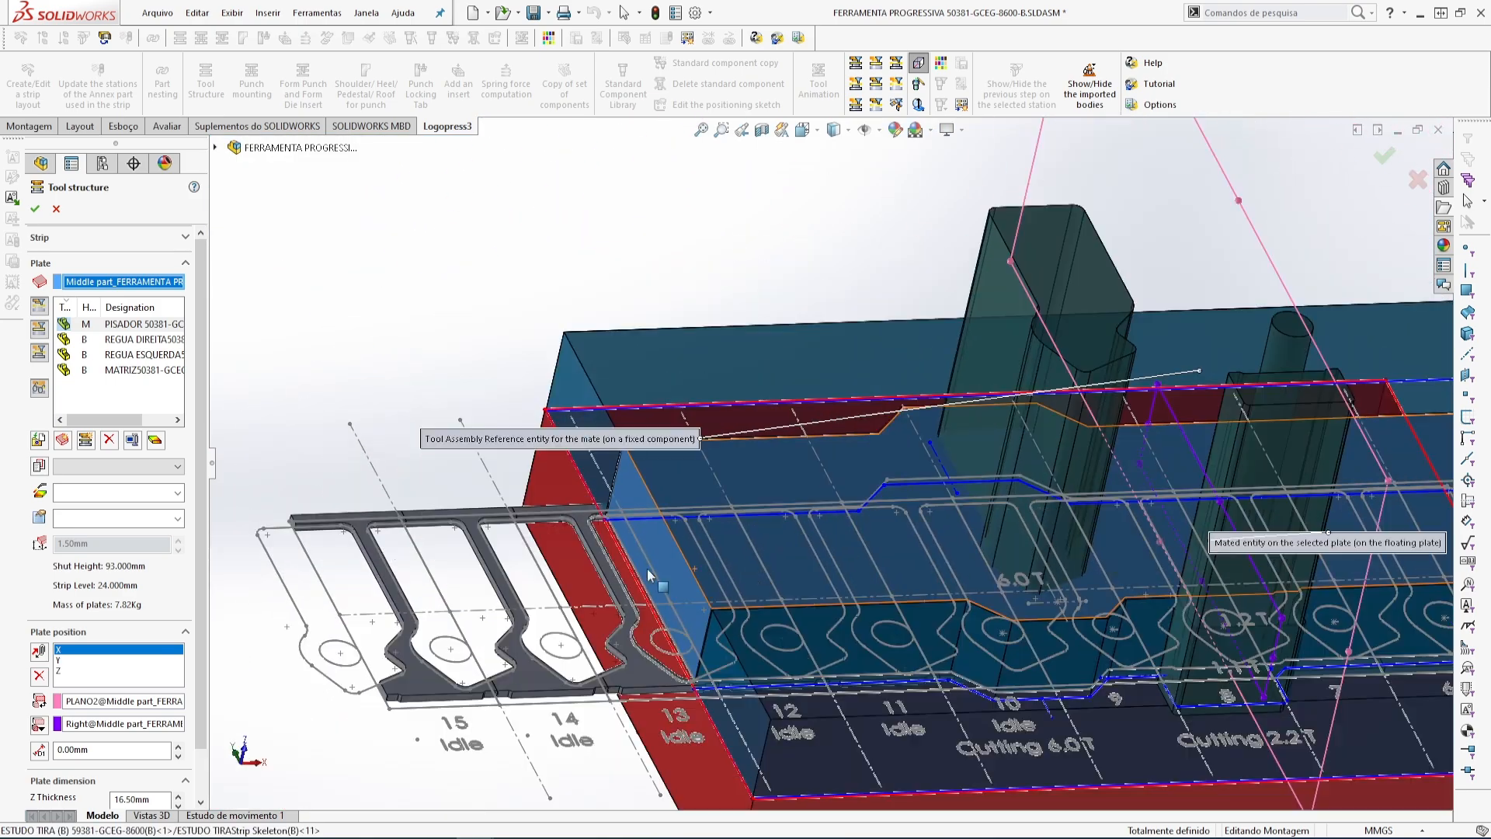
- Assign the cyan basic colour to the PISADOR plate
{"action": "left_click", "coordinate": [155, 439]}
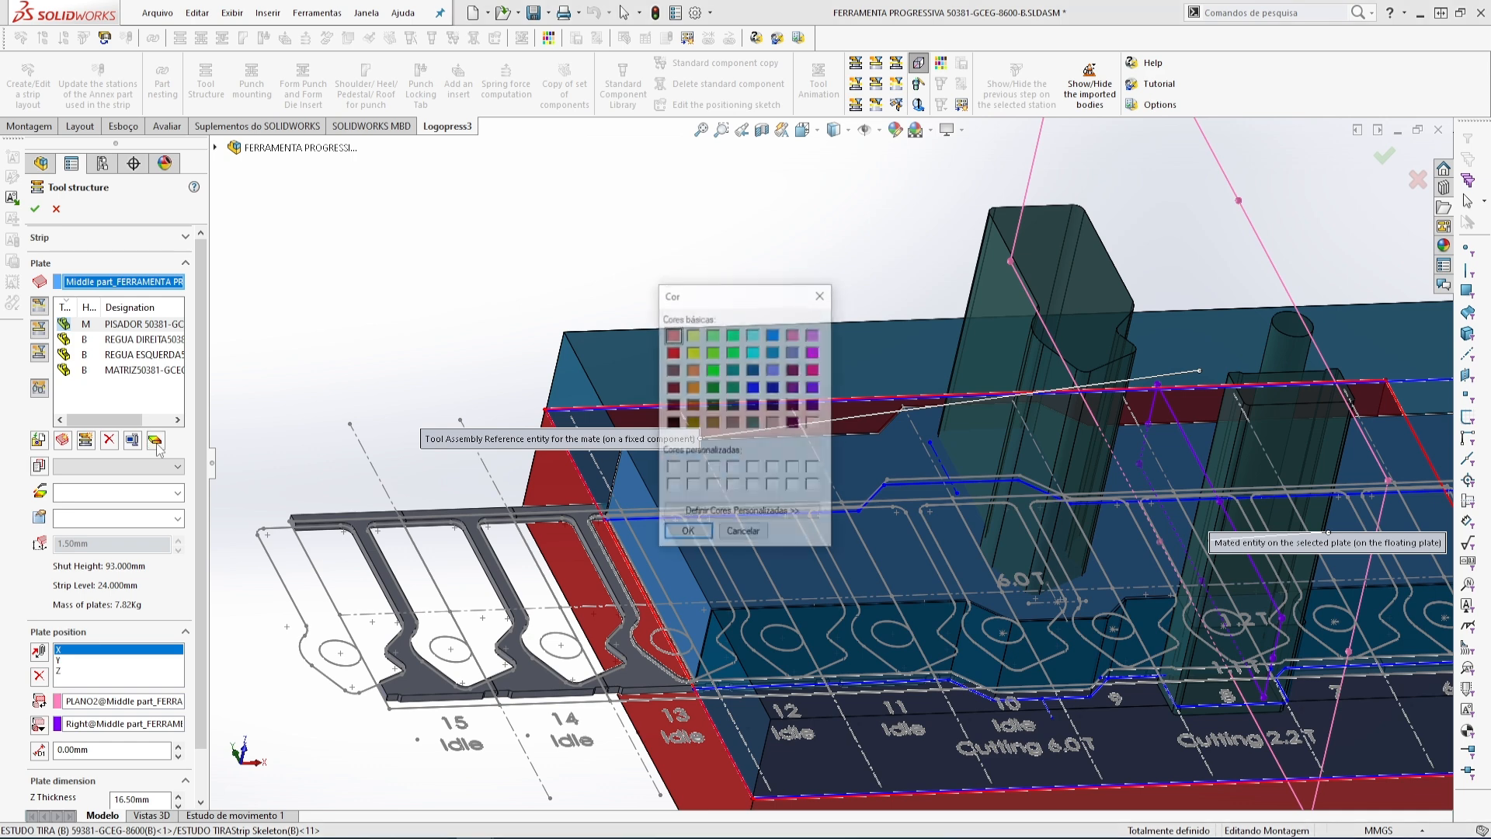
{"action": "left_click", "coordinate": [754, 353]}
{"action": "left_click", "coordinate": [686, 534]}
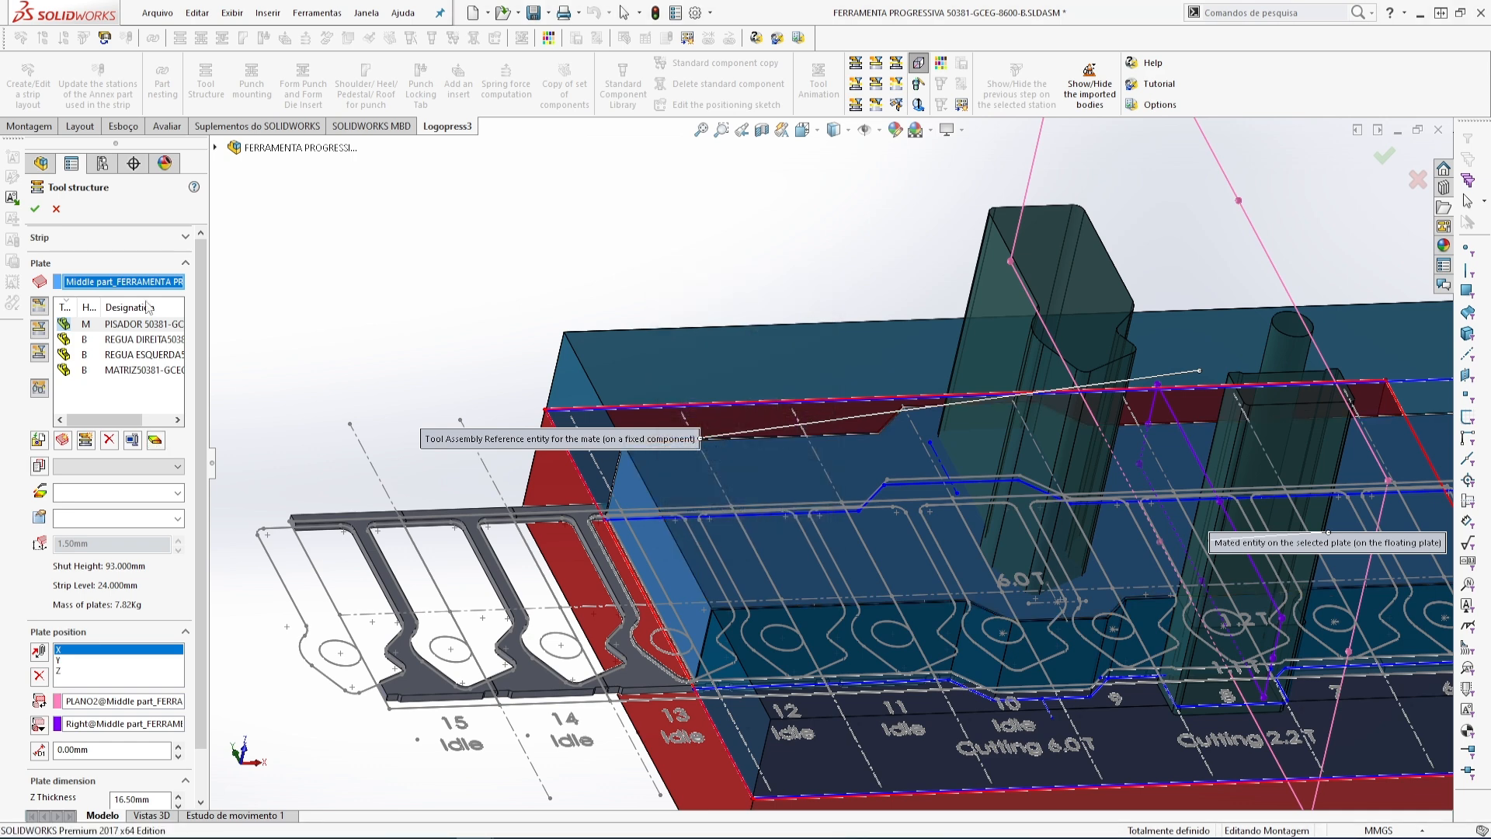
- Accept the tool structure with the PISADOR plate and save the die assembly
{"action": "left_click", "coordinate": [34, 209]}
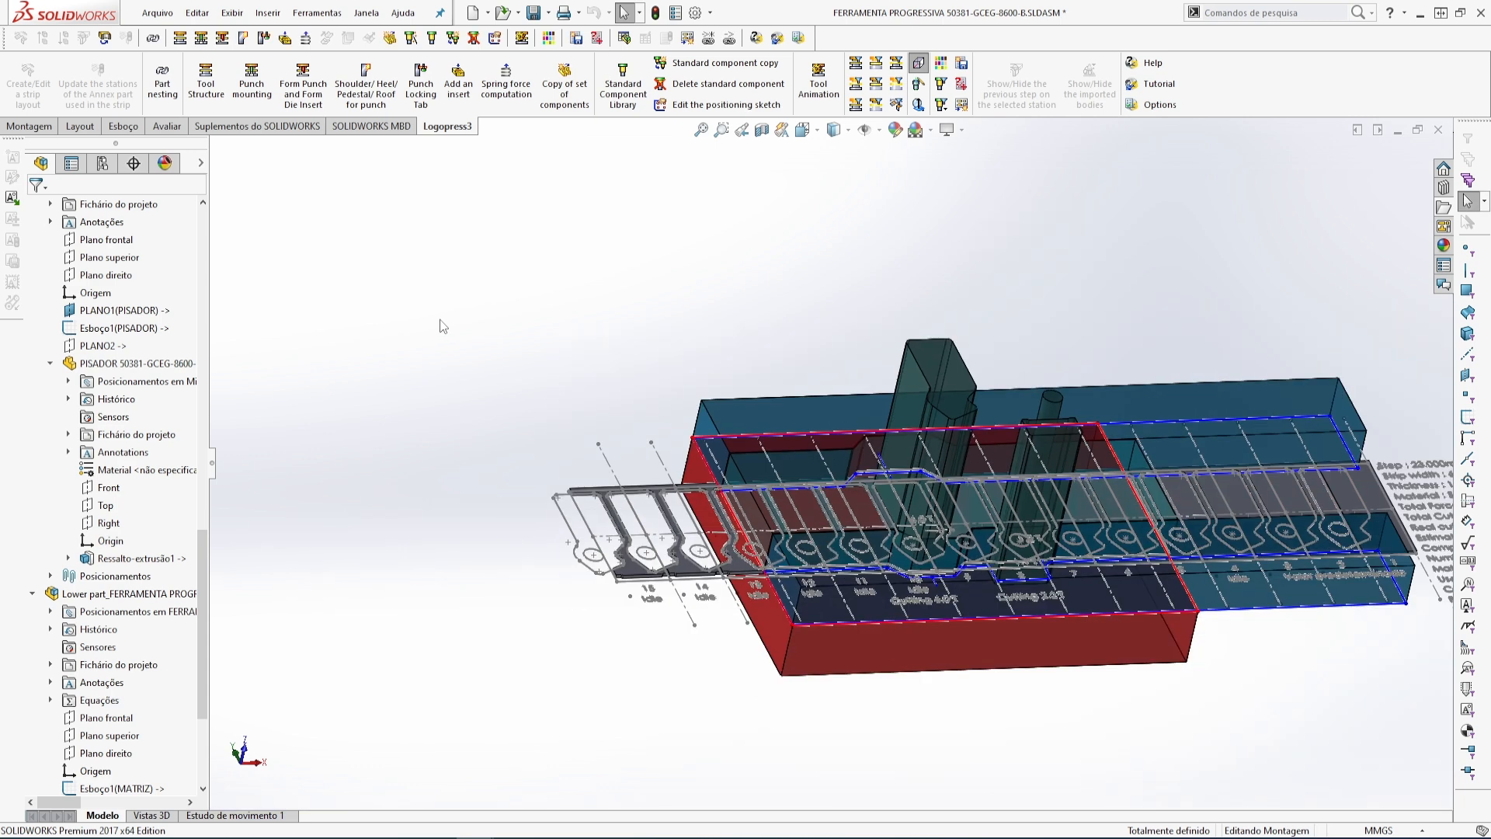
{"action": "left_click", "coordinate": [534, 12]}
{"action": "left_click", "coordinate": [1031, 401]}
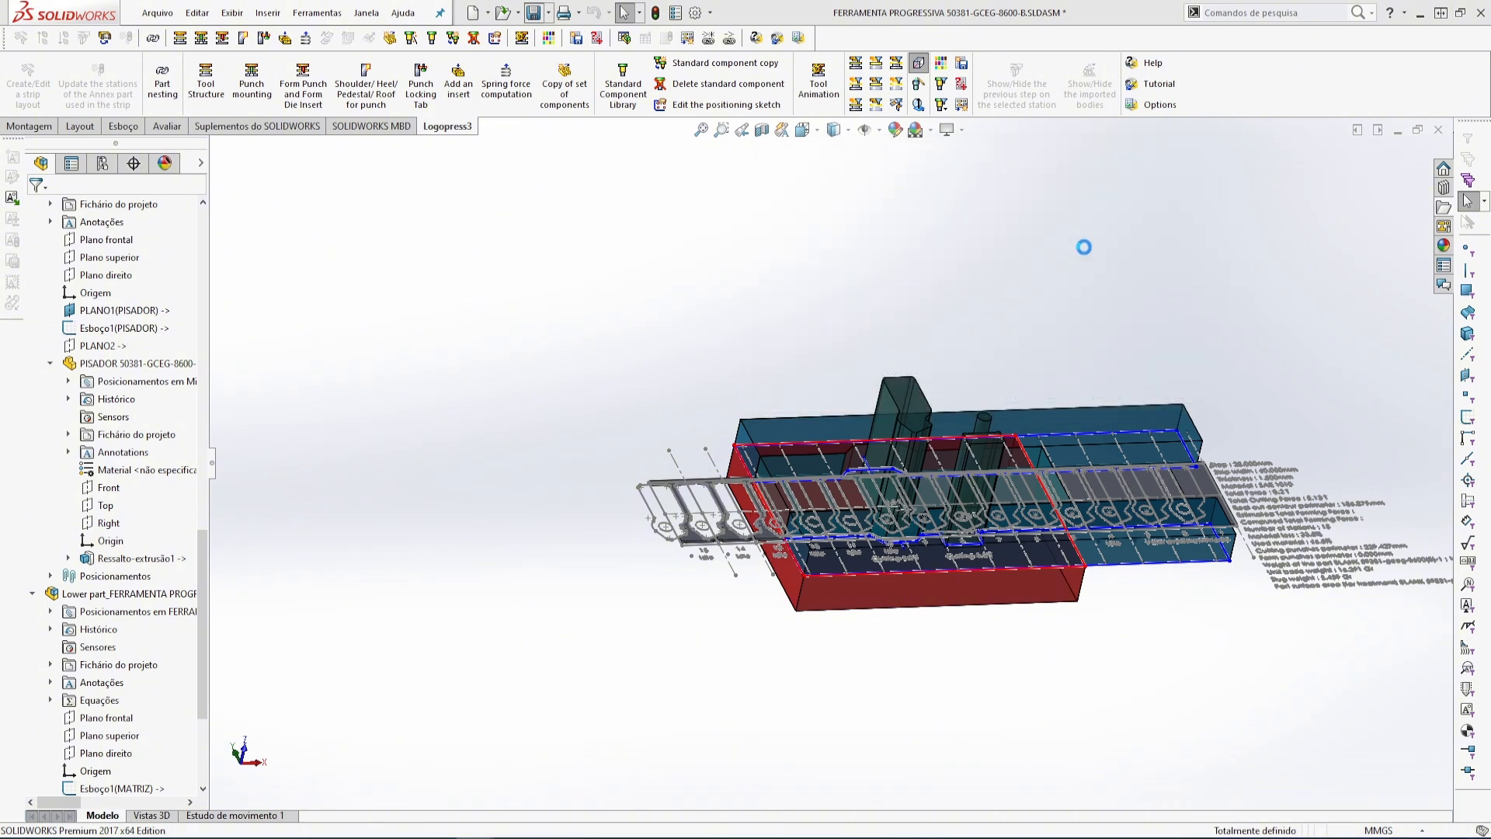
- Hide all sketches so only the plates, strip and punches are displayed
{"action": "left_click", "coordinate": [878, 130]}
{"action": "left_click", "coordinate": [887, 288]}
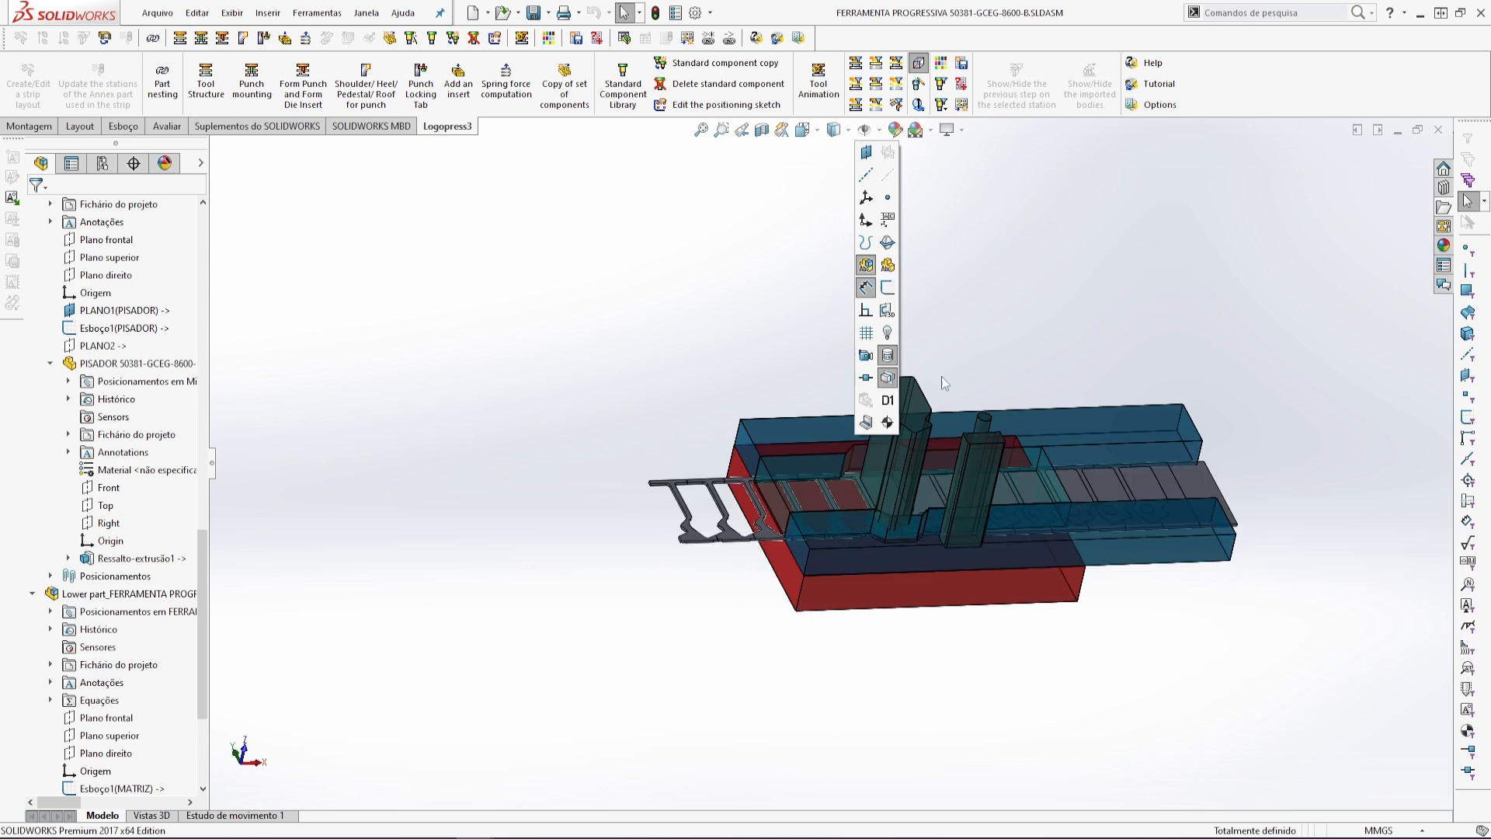
{"action": "left_click", "coordinate": [984, 354]}
- Filter the display to the middle part of the tool
{"action": "scroll", "coordinate": [1068, 515], "scroll_direction": "down", "scroll_amount": 2}
{"action": "middle_click_drag", "start_coordinate": [1045, 517], "coordinate": [1016, 523]}
{"action": "scroll", "coordinate": [1096, 464], "scroll_direction": "down", "scroll_amount": 5}
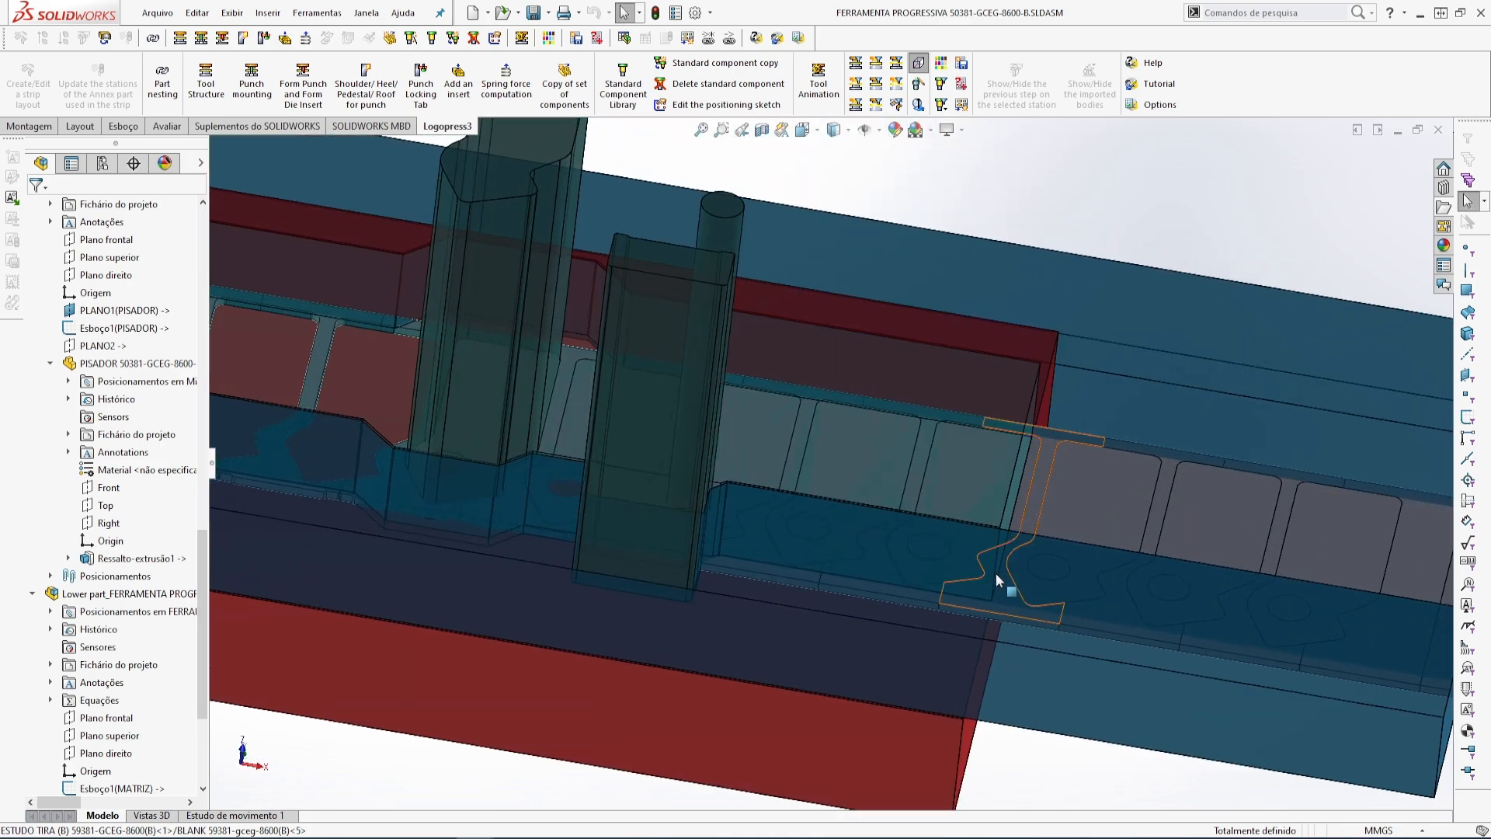
{"action": "scroll", "coordinate": [994, 571], "scroll_direction": "up", "scroll_amount": 4}
{"action": "middle_click_drag", "start_coordinate": [722, 534], "coordinate": [666, 447]}
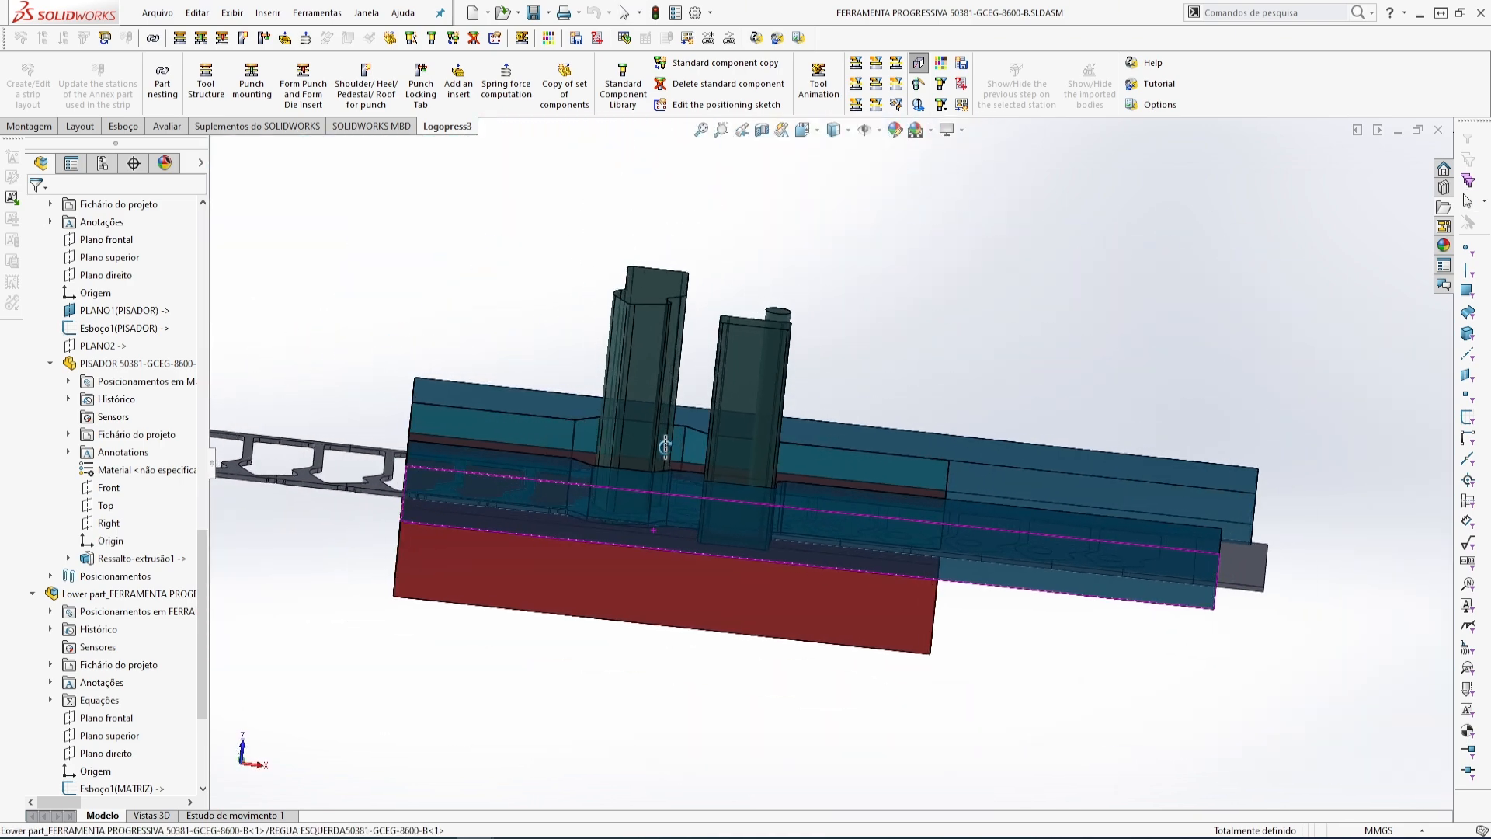
{"action": "right_click", "coordinate": [474, 427]}
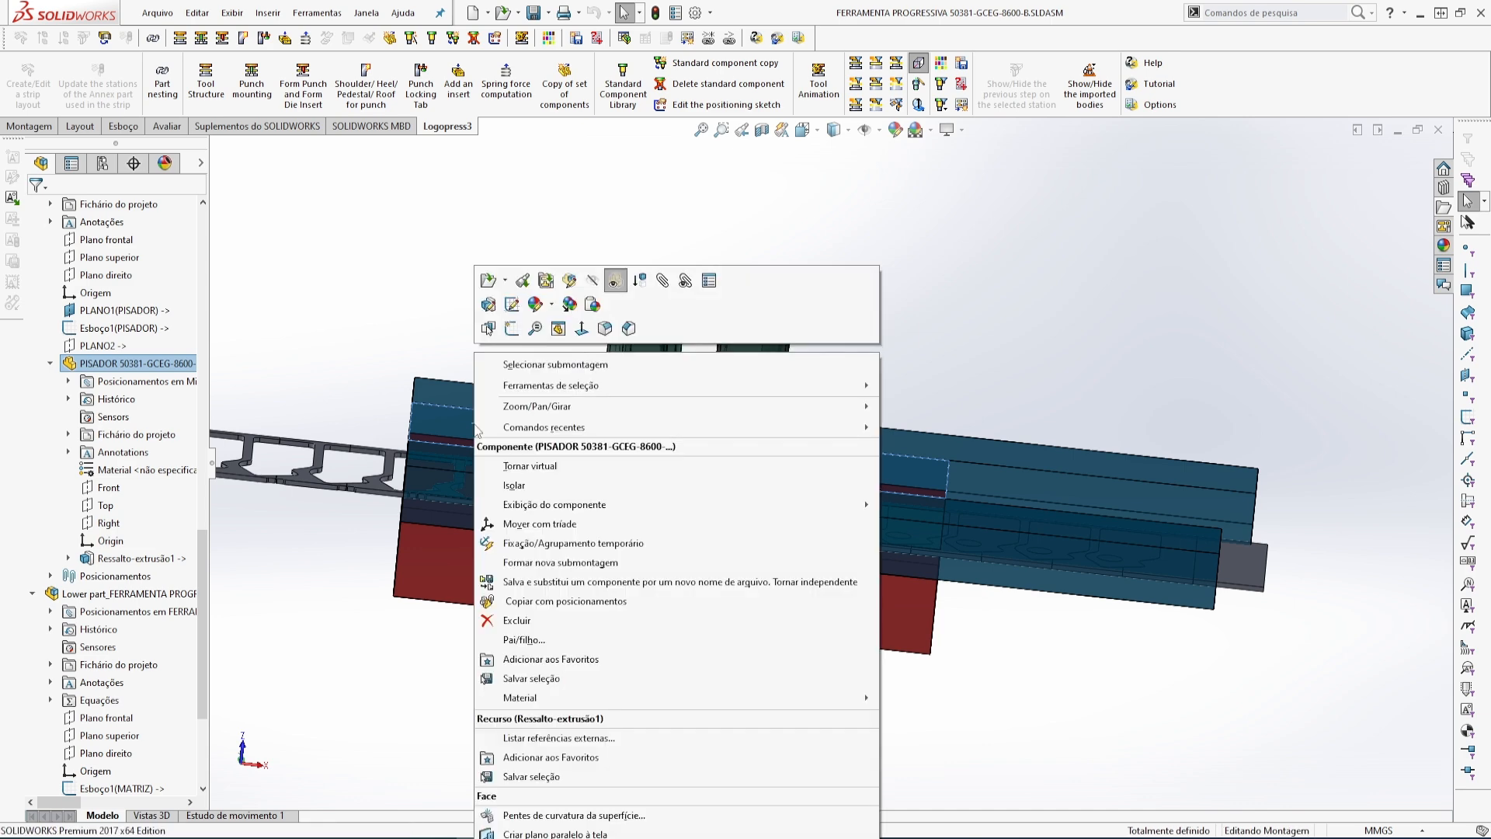
{"action": "left_click", "coordinate": [446, 281]}
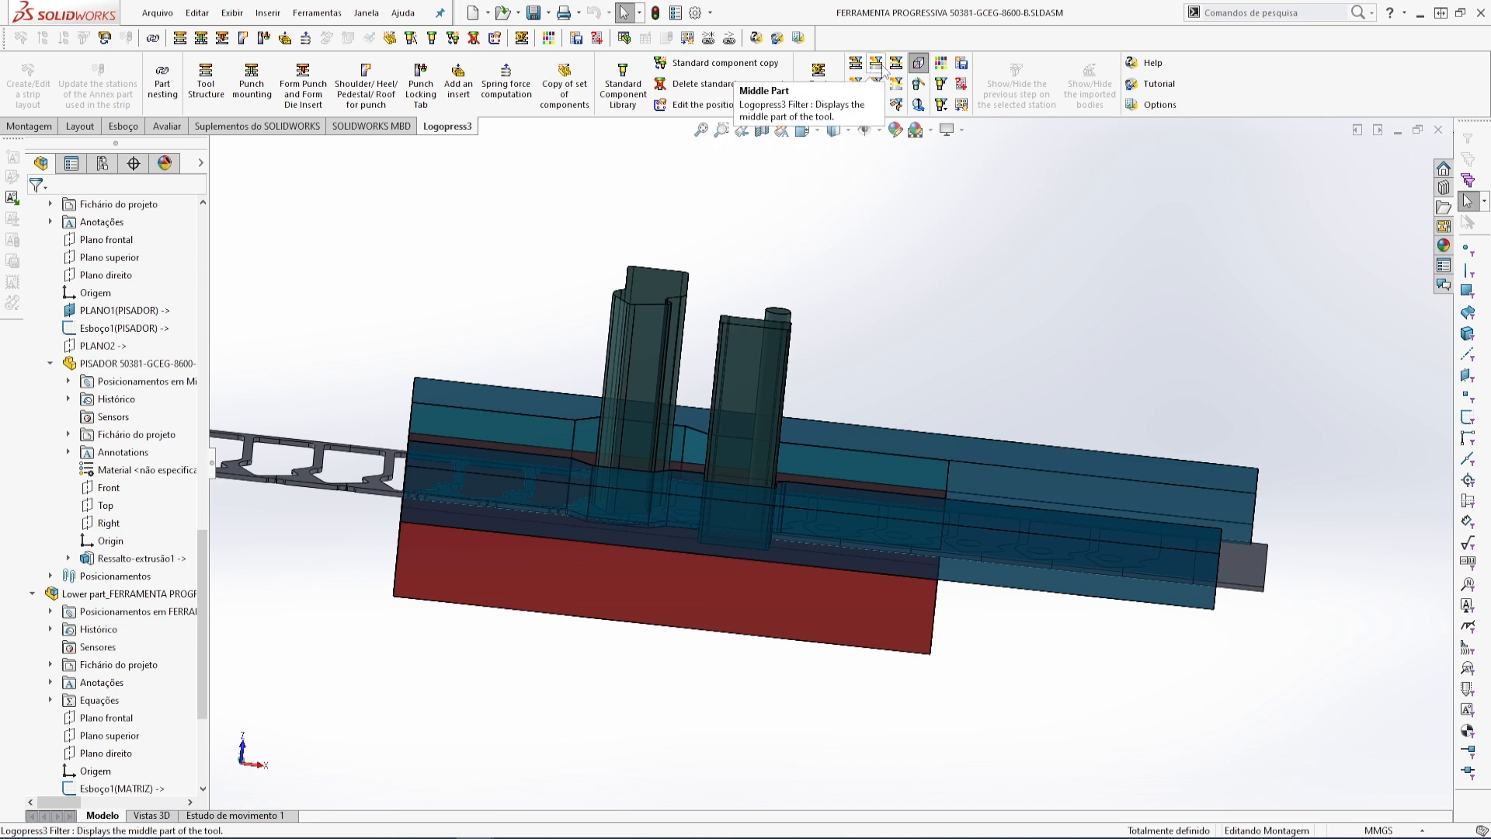
{"action": "left_click", "coordinate": [875, 66]}
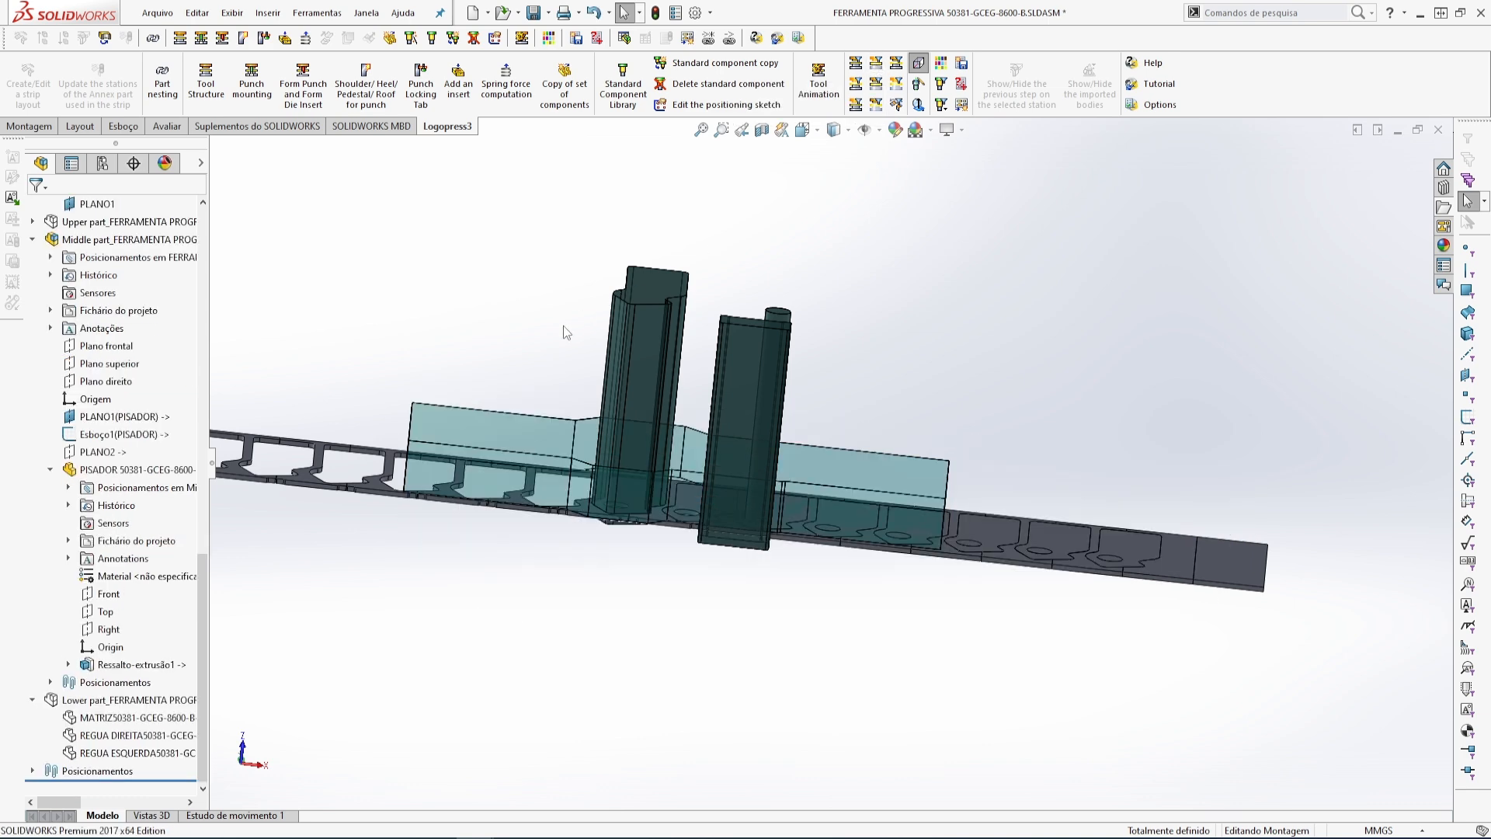
- Examine how the PISADOR plate seats on the strip and how its edge runs past the side-cutting punch
{"action": "middle_click_drag", "start_coordinate": [525, 498], "coordinate": [670, 403]}
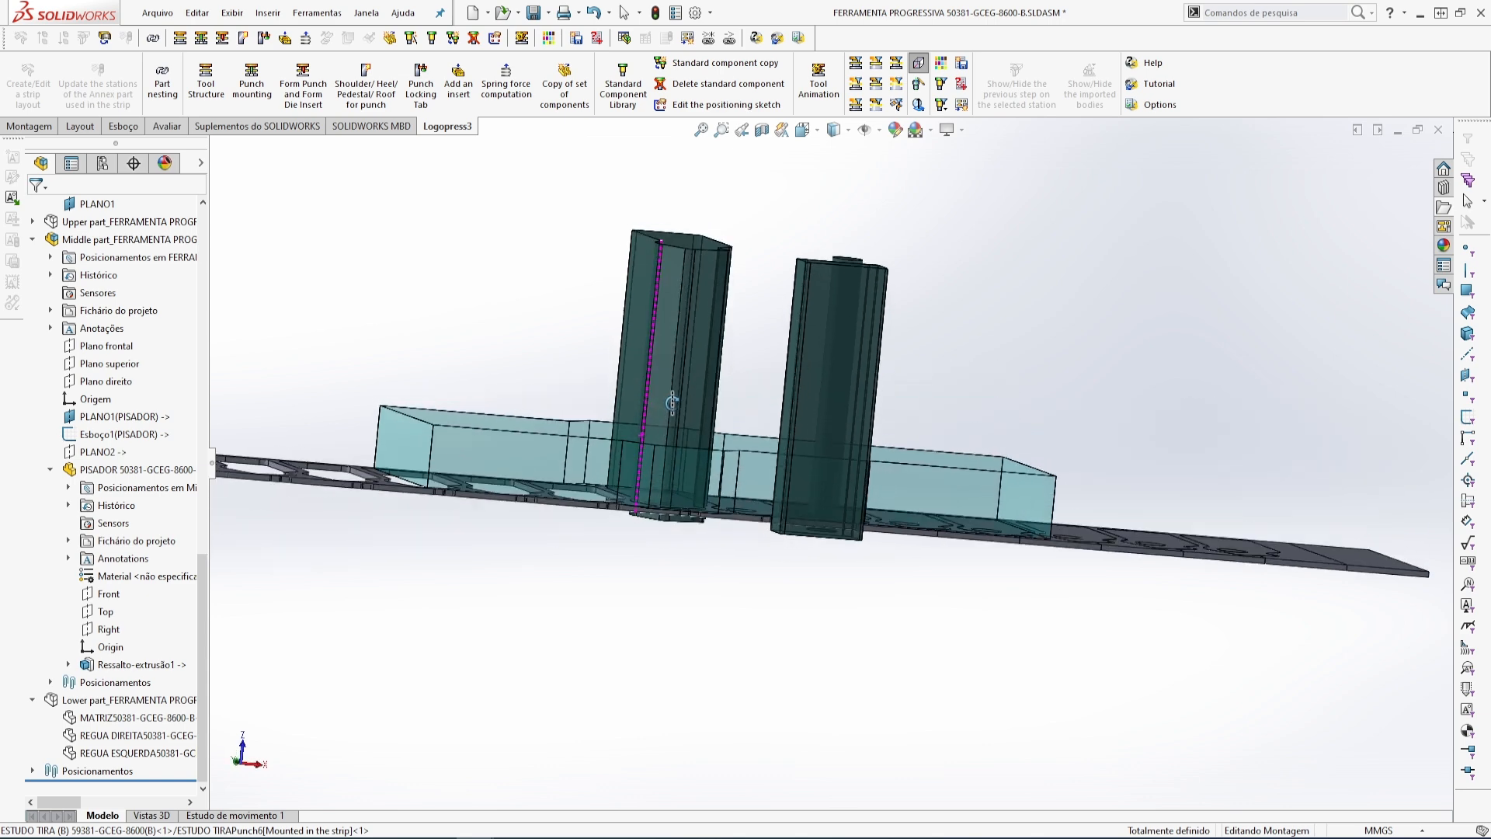
{"action": "scroll", "coordinate": [1062, 497], "scroll_direction": "down", "scroll_amount": 10}
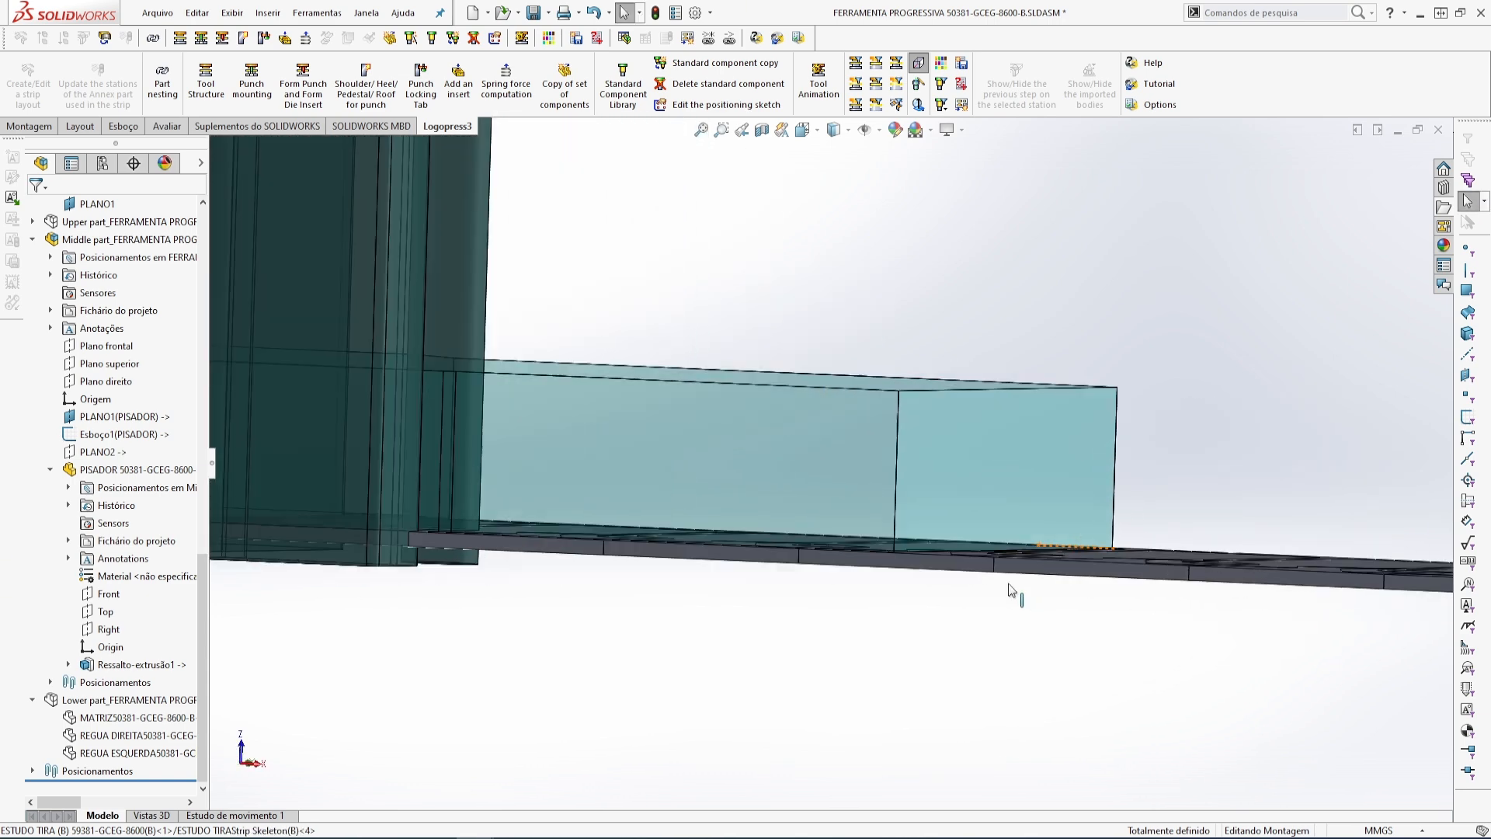
{"action": "scroll", "coordinate": [722, 614], "scroll_direction": "up", "scroll_amount": 8}
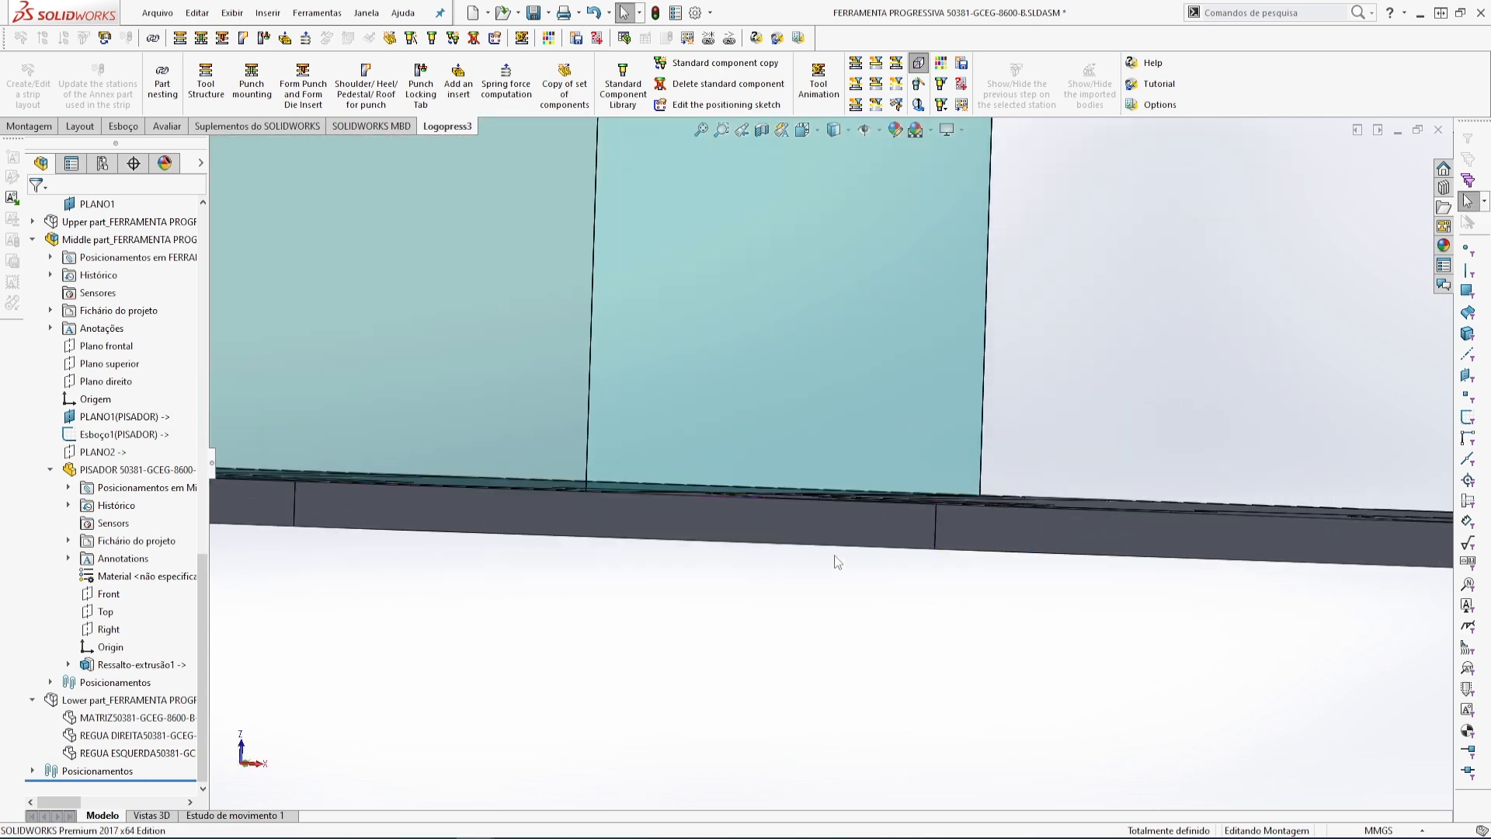
{"action": "key", "text": "f"}
{"action": "middle_click_drag", "start_coordinate": [660, 549], "coordinate": [656, 715]}
{"action": "scroll", "coordinate": [656, 714], "scroll_direction": "down", "scroll_amount": 5}
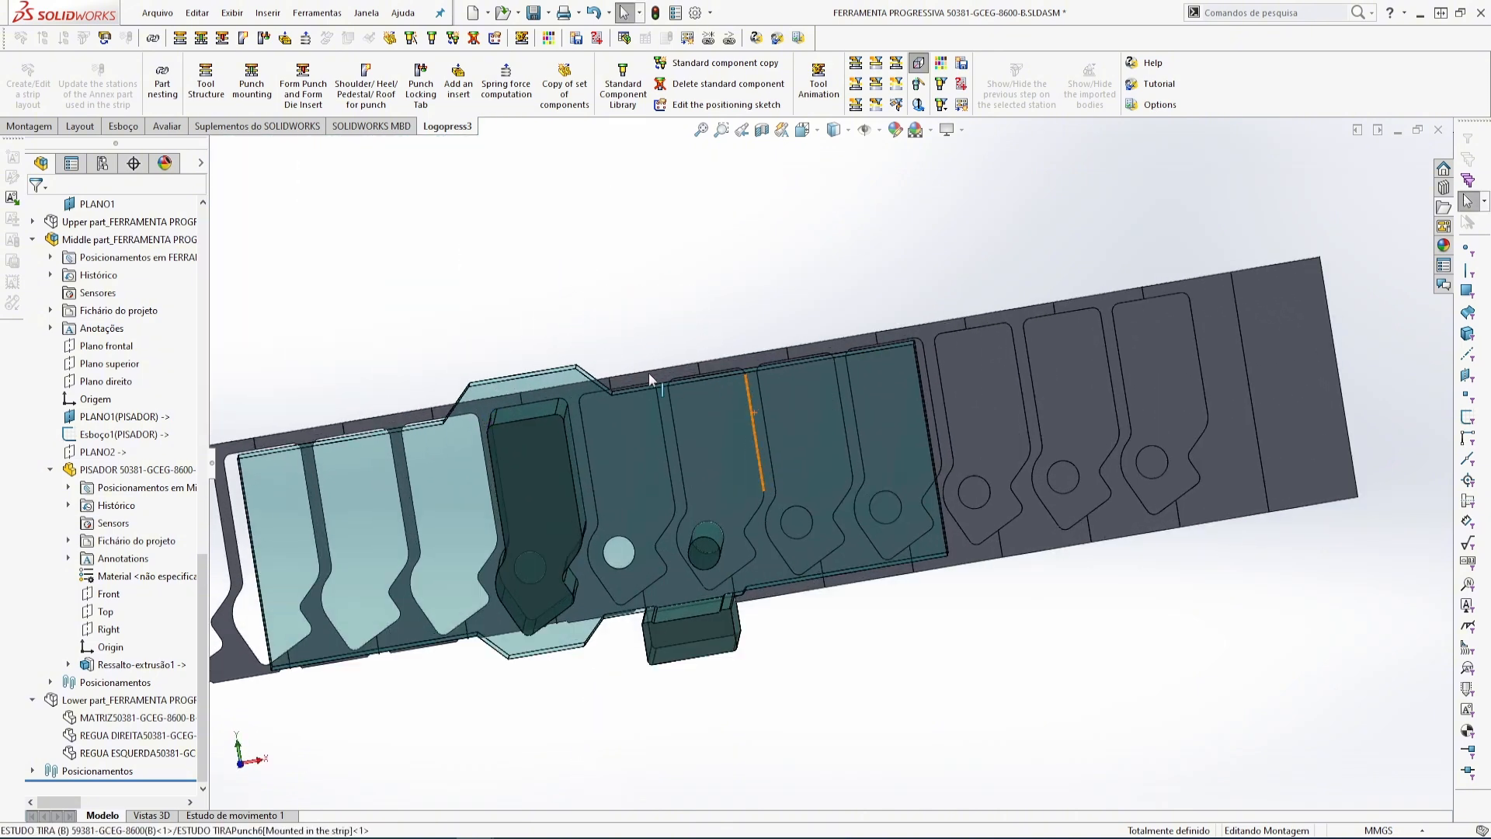
{"action": "scroll", "coordinate": [794, 756], "scroll_direction": "down", "scroll_amount": 6}
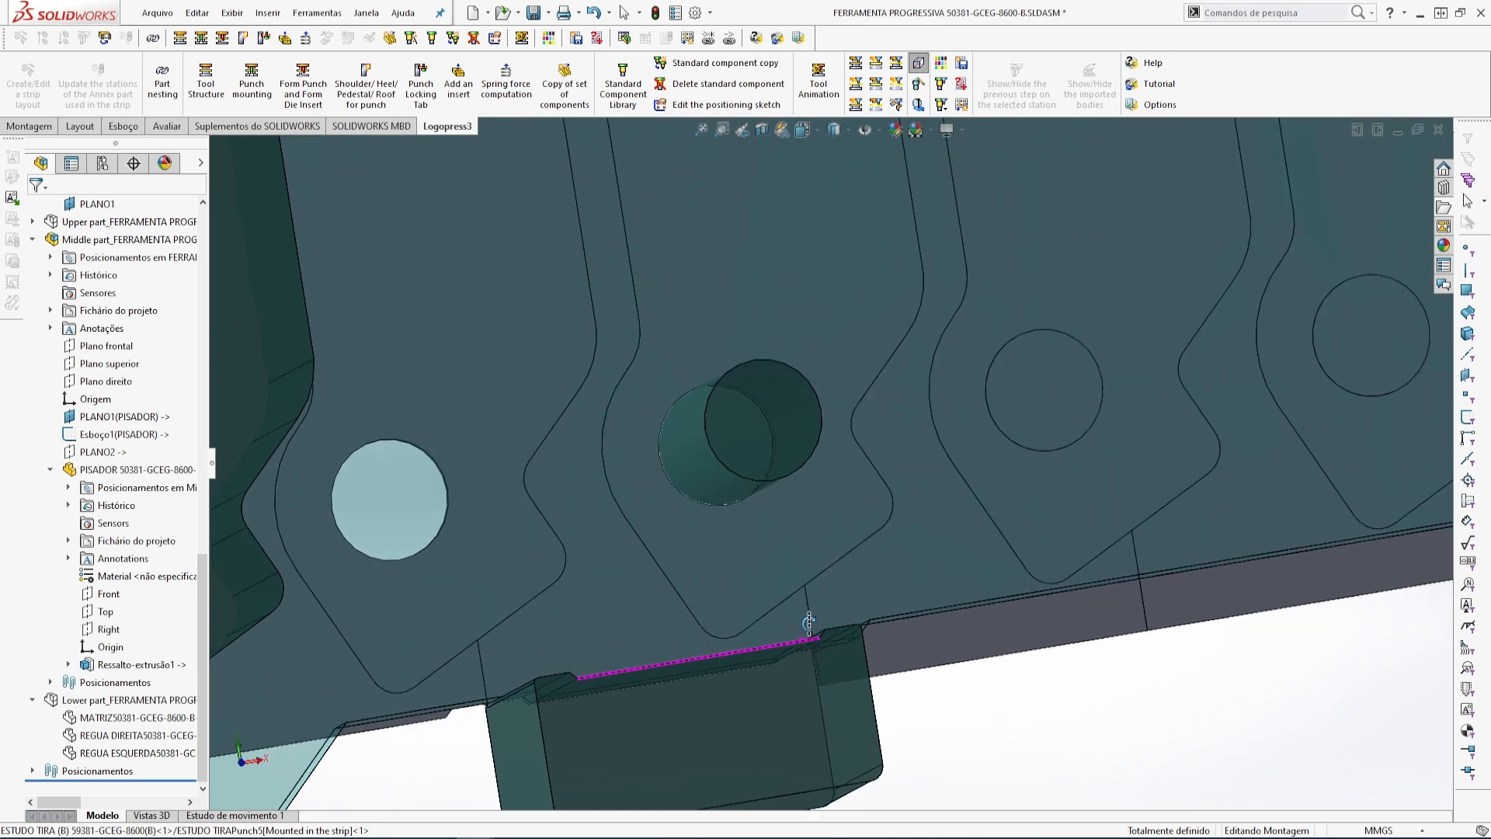
{"action": "scroll", "coordinate": [700, 685], "scroll_direction": "up", "scroll_amount": 2}
{"action": "scroll", "coordinate": [865, 604], "scroll_direction": "down", "scroll_amount": 2}
{"action": "middle_click_drag", "start_coordinate": [881, 532], "coordinate": [872, 542]}
{"action": "scroll", "coordinate": [734, 627], "scroll_direction": "up", "scroll_amount": 4}
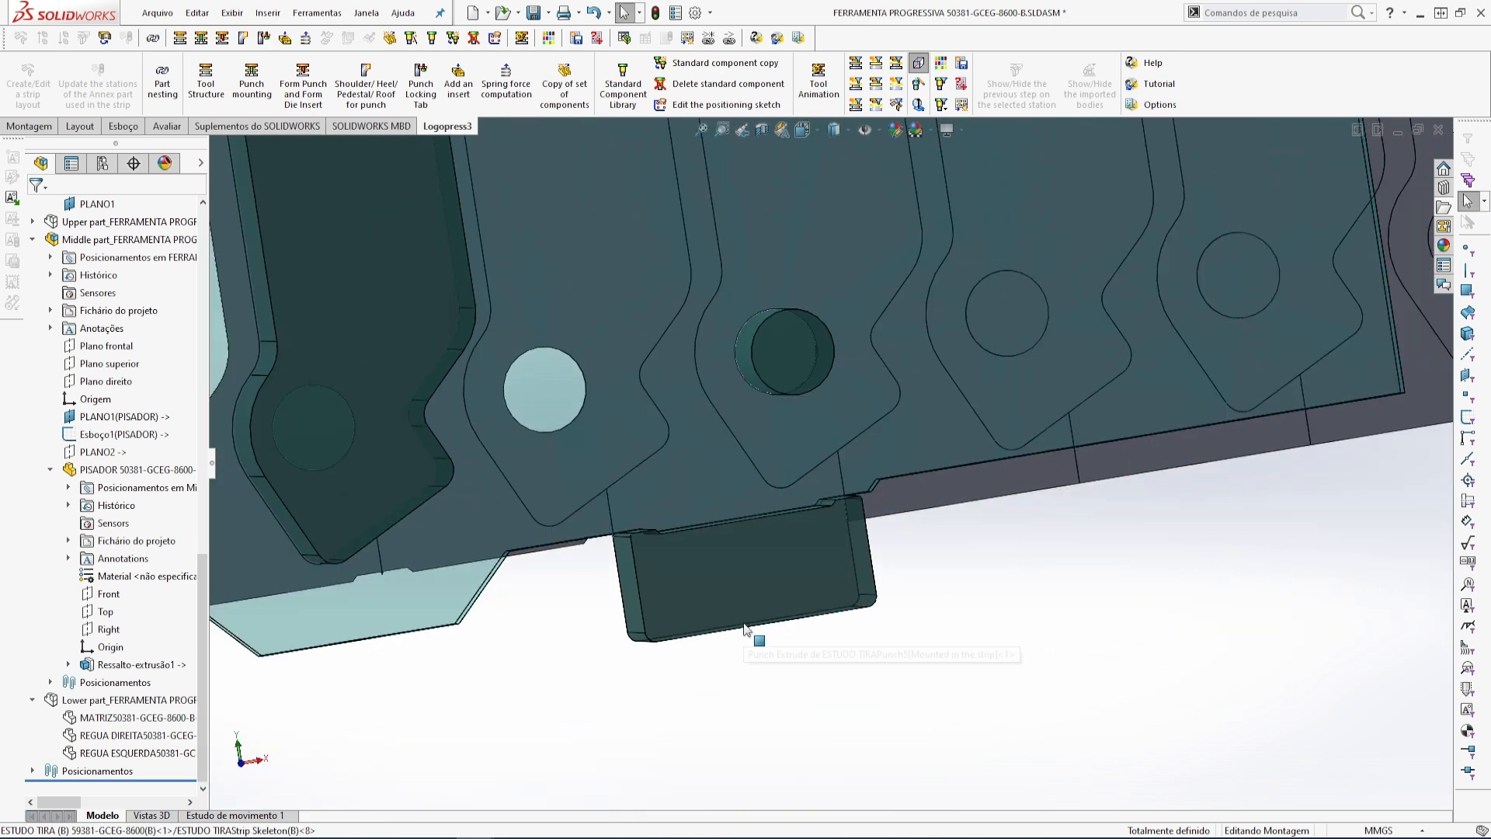
{"action": "mouse_move", "coordinate": [777, 534]}
{"action": "middle_mouse_down"}
{"action": "mouse_move", "coordinate": [756, 510]}
{"action": "mouse_move", "coordinate": [766, 559]}
{"action": "mouse_move", "coordinate": [775, 540]}
{"action": "middle_mouse_up"}
{"action": "scroll", "coordinate": [889, 606], "scroll_direction": "up", "scroll_amount": 3}
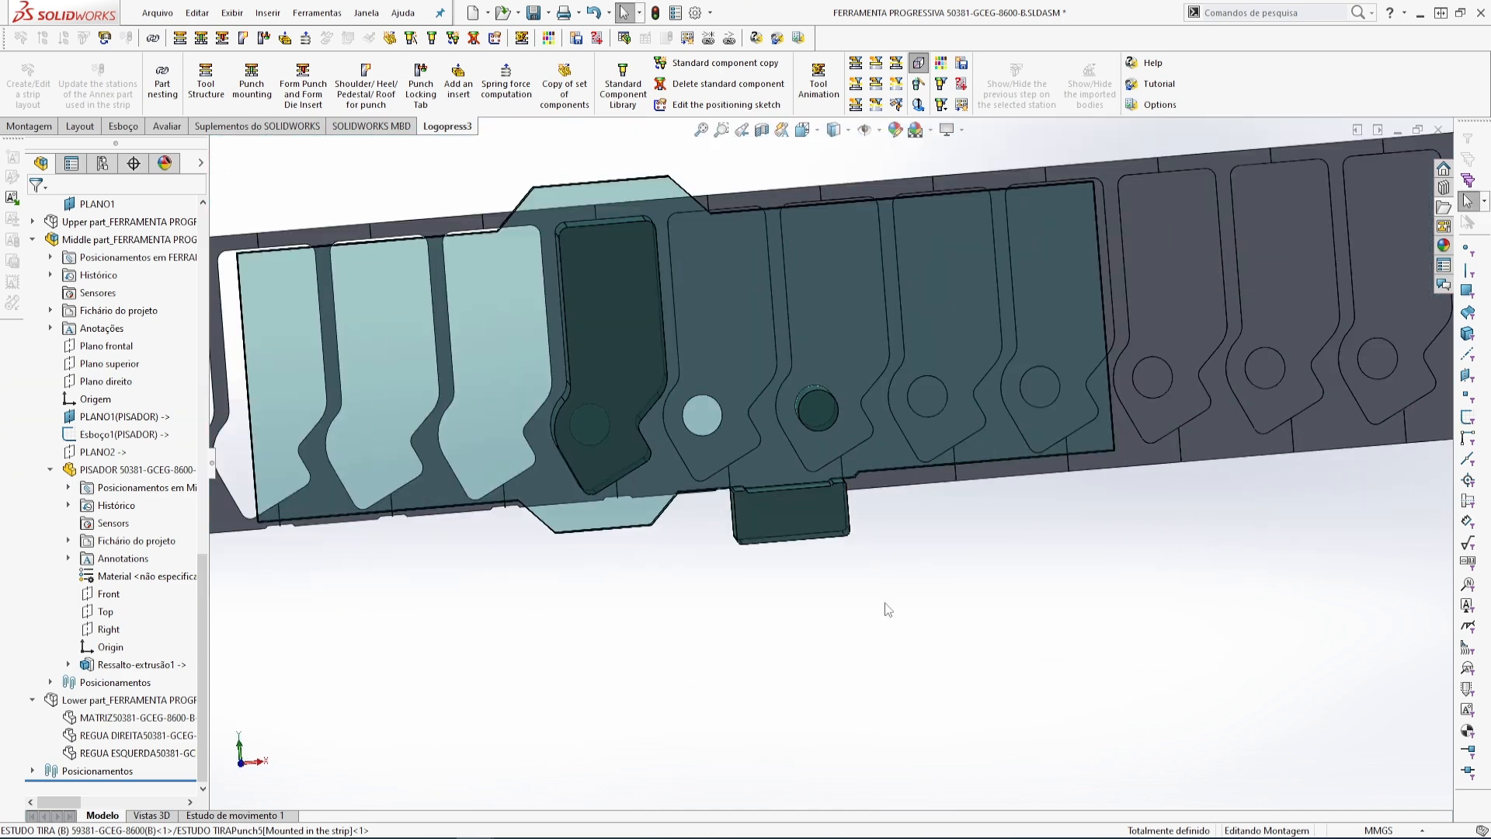
{"action": "scroll", "coordinate": [781, 366], "scroll_direction": "up", "scroll_amount": 2}
{"action": "scroll", "coordinate": [738, 439], "scroll_direction": "down", "scroll_amount": 4}
- Examine the PISADOR plate's widened section around the large cutting punch
{"action": "middle_click_drag", "start_coordinate": [738, 439], "coordinate": [652, 411]}
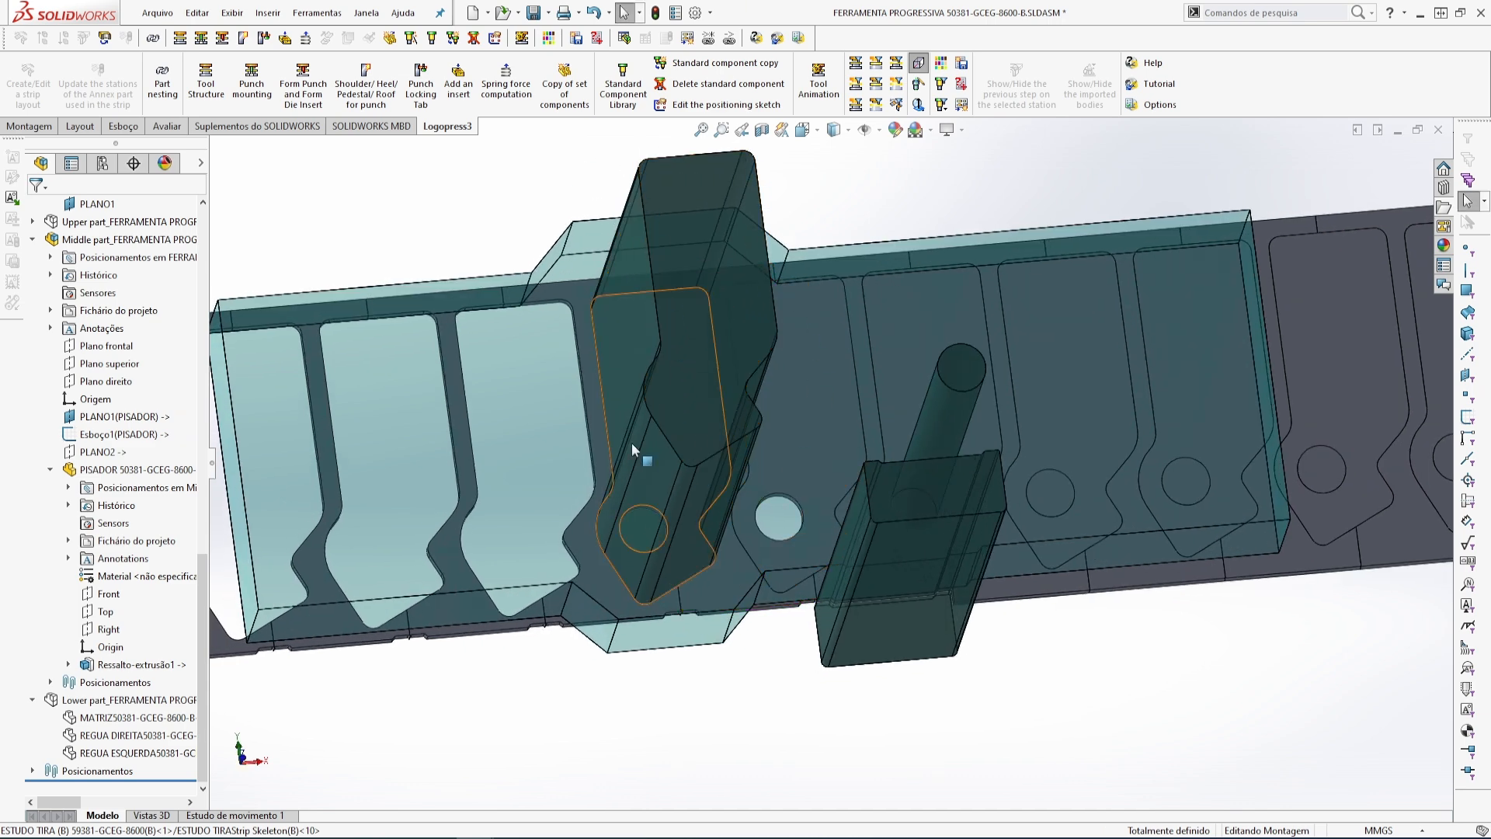
{"action": "scroll", "coordinate": [713, 271], "scroll_direction": "down", "scroll_amount": 2}
{"action": "scroll", "coordinate": [729, 301], "scroll_direction": "up", "scroll_amount": 2}
{"action": "scroll", "coordinate": [779, 287], "scroll_direction": "down", "scroll_amount": 2}
{"action": "middle_click_drag", "start_coordinate": [790, 320], "coordinate": [800, 384]}
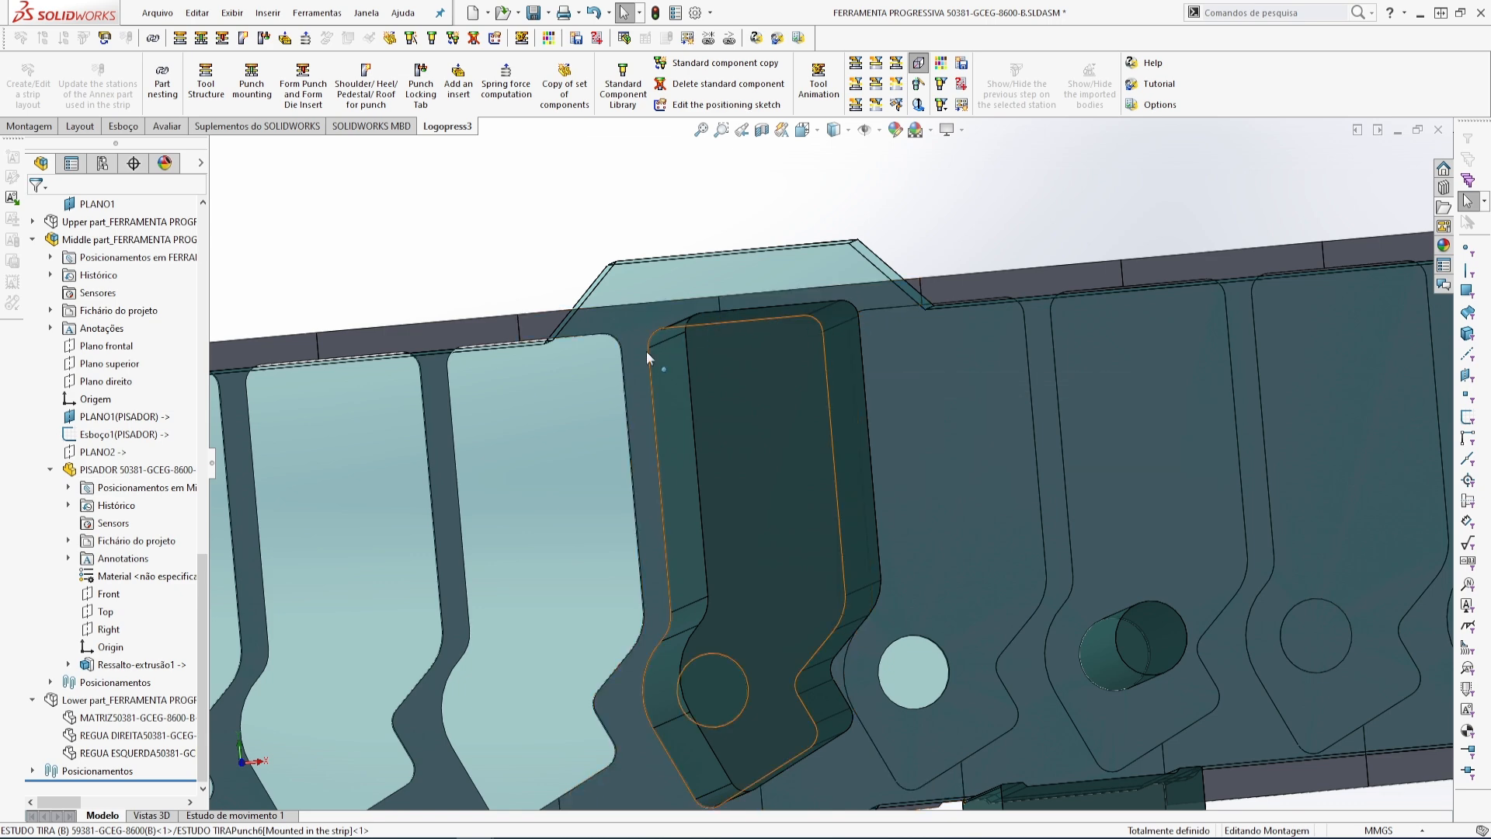
{"action": "scroll", "coordinate": [696, 314], "scroll_direction": "up", "scroll_amount": 3}
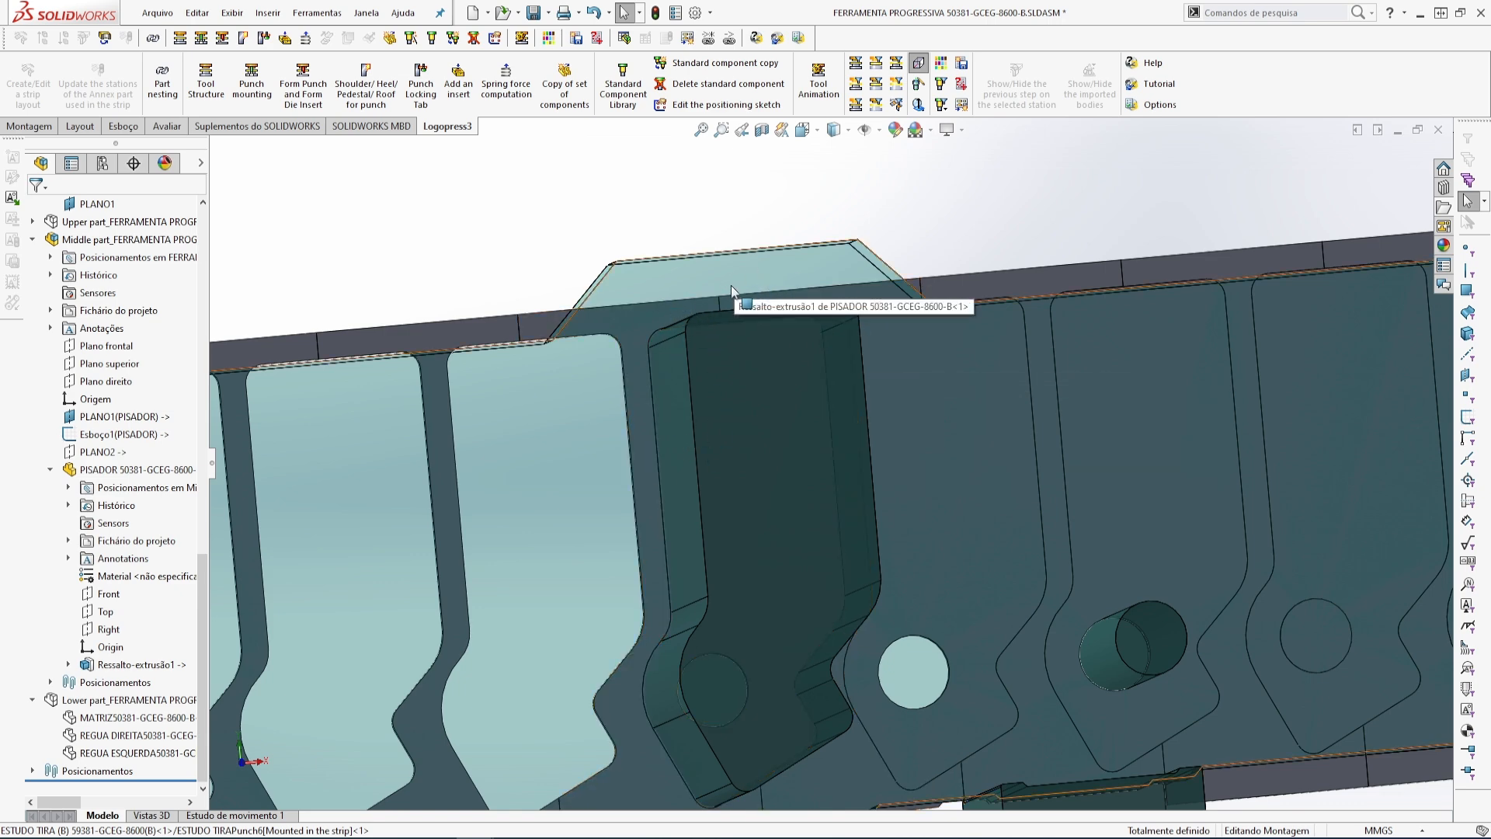
{"action": "scroll", "coordinate": [771, 458], "scroll_direction": "up", "scroll_amount": 3}
{"action": "scroll", "coordinate": [785, 416], "scroll_direction": "down", "scroll_amount": 2}
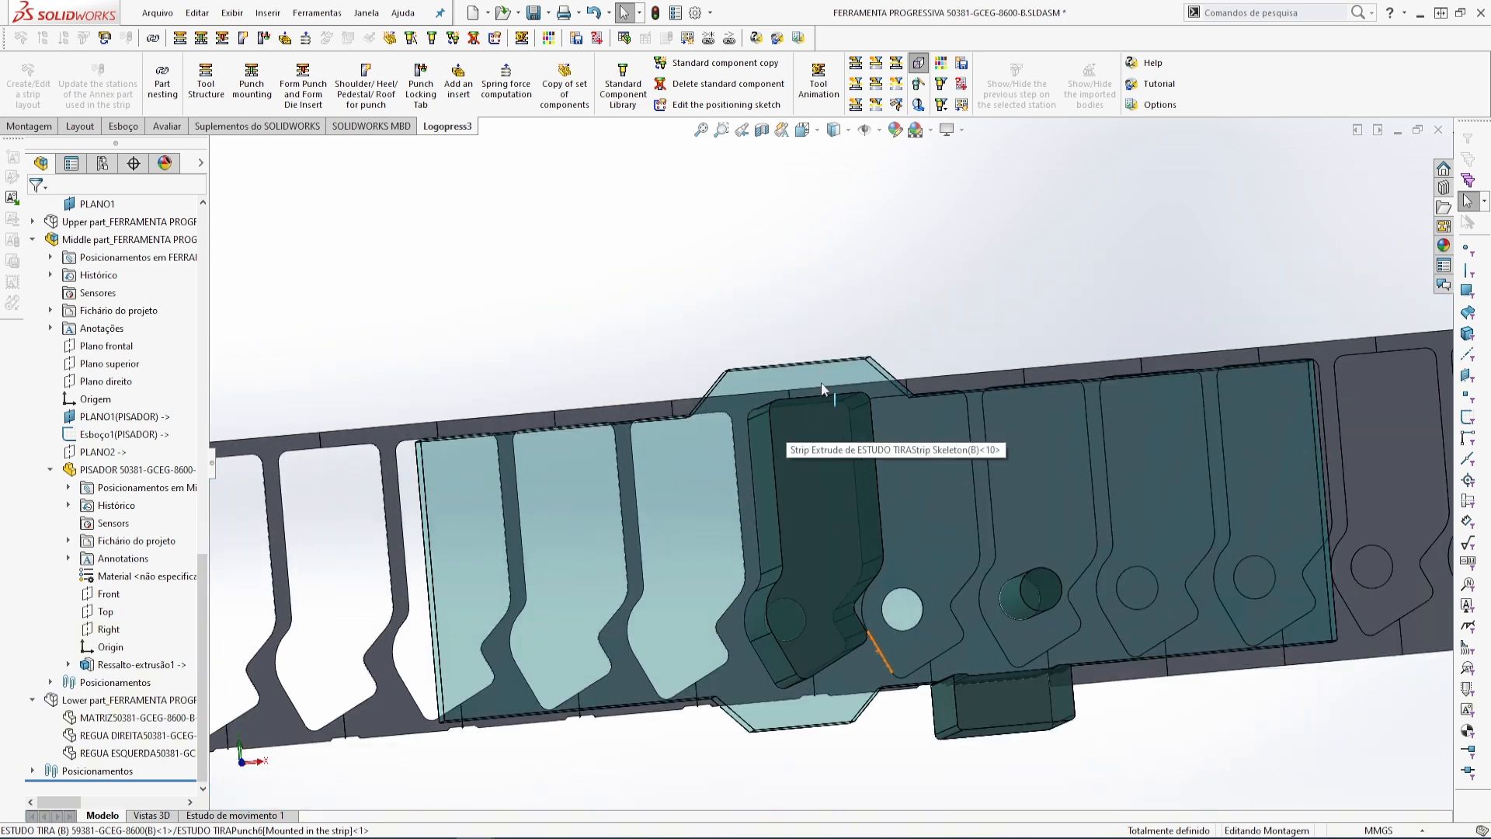
{"action": "middle_click_drag", "start_coordinate": [840, 526], "coordinate": [848, 371]}
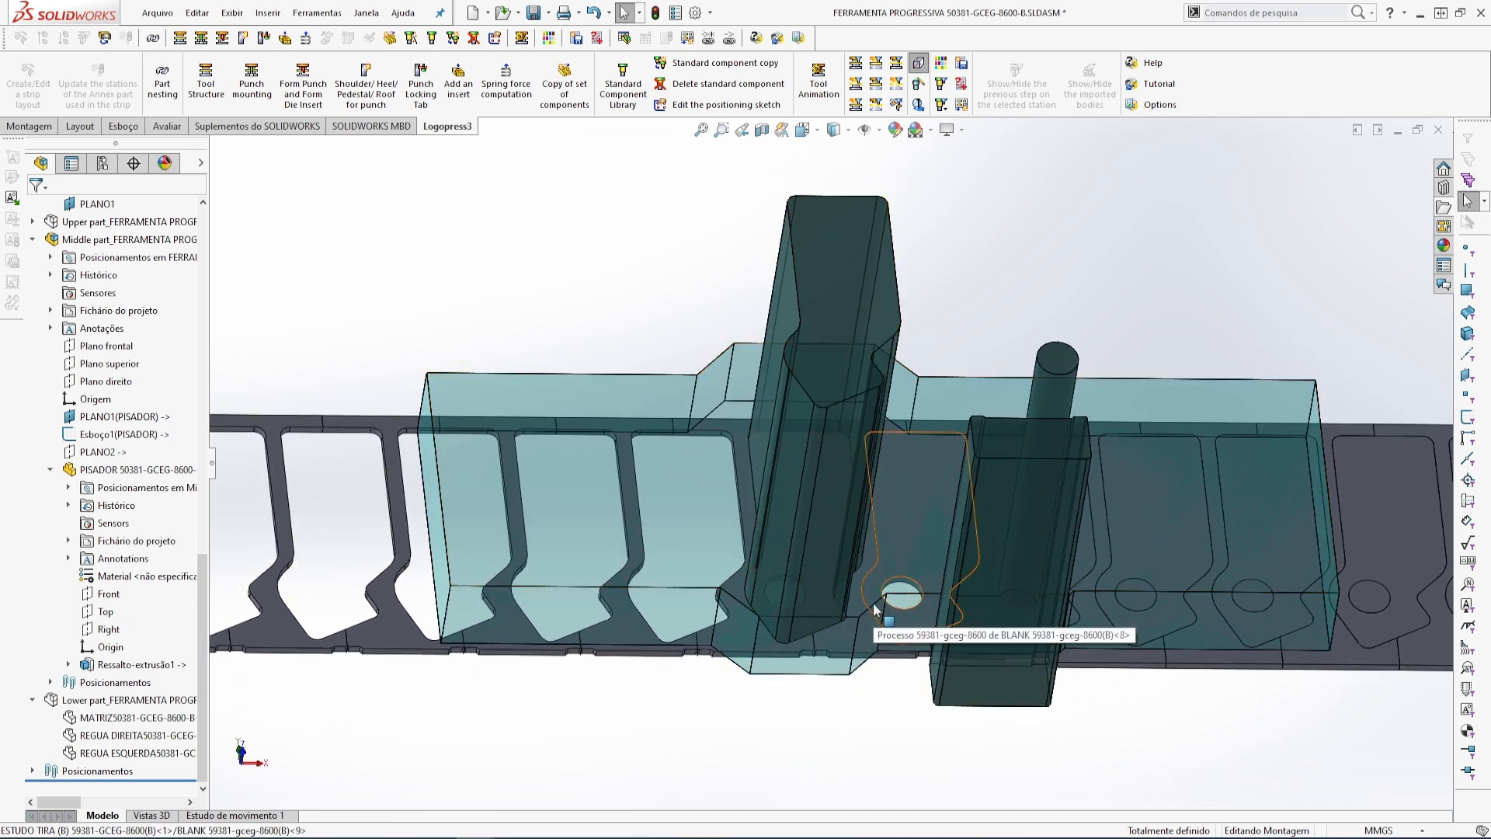
- Display all parts of the tool again and save the assembly
{"action": "left_click", "coordinate": [857, 67]}
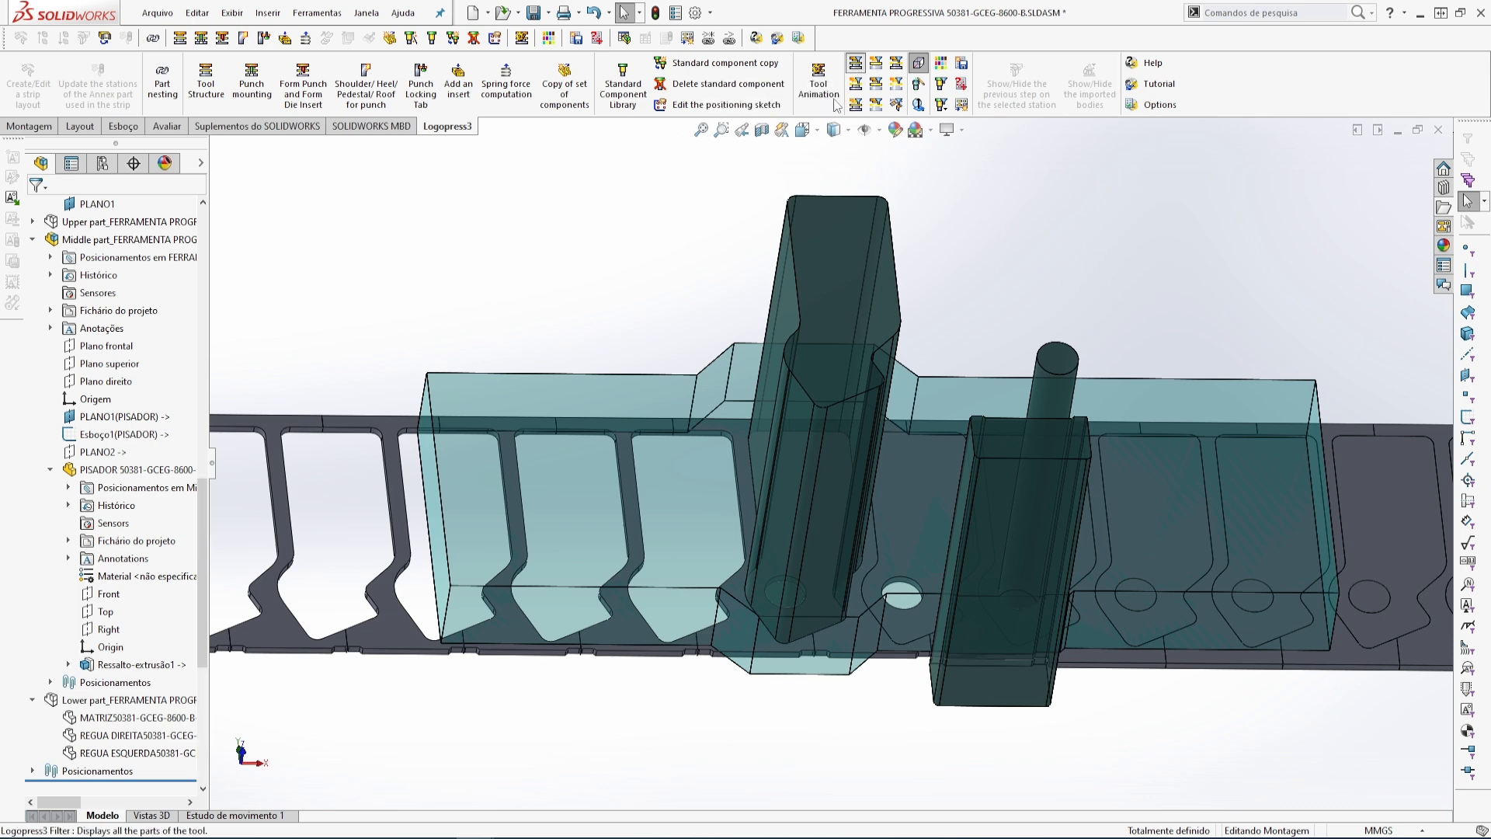
{"action": "scroll", "coordinate": [741, 458], "scroll_direction": "up", "scroll_amount": 4}
{"action": "scroll", "coordinate": [770, 483], "scroll_direction": "down", "scroll_amount": 2}
{"action": "mouse_move", "coordinate": [772, 483]}
{"action": "middle_mouse_down"}
{"action": "mouse_move", "coordinate": [824, 390]}
{"action": "mouse_move", "coordinate": [790, 467]}
{"action": "middle_mouse_up"}
{"action": "scroll", "coordinate": [733, 460], "scroll_direction": "up", "scroll_amount": 4}
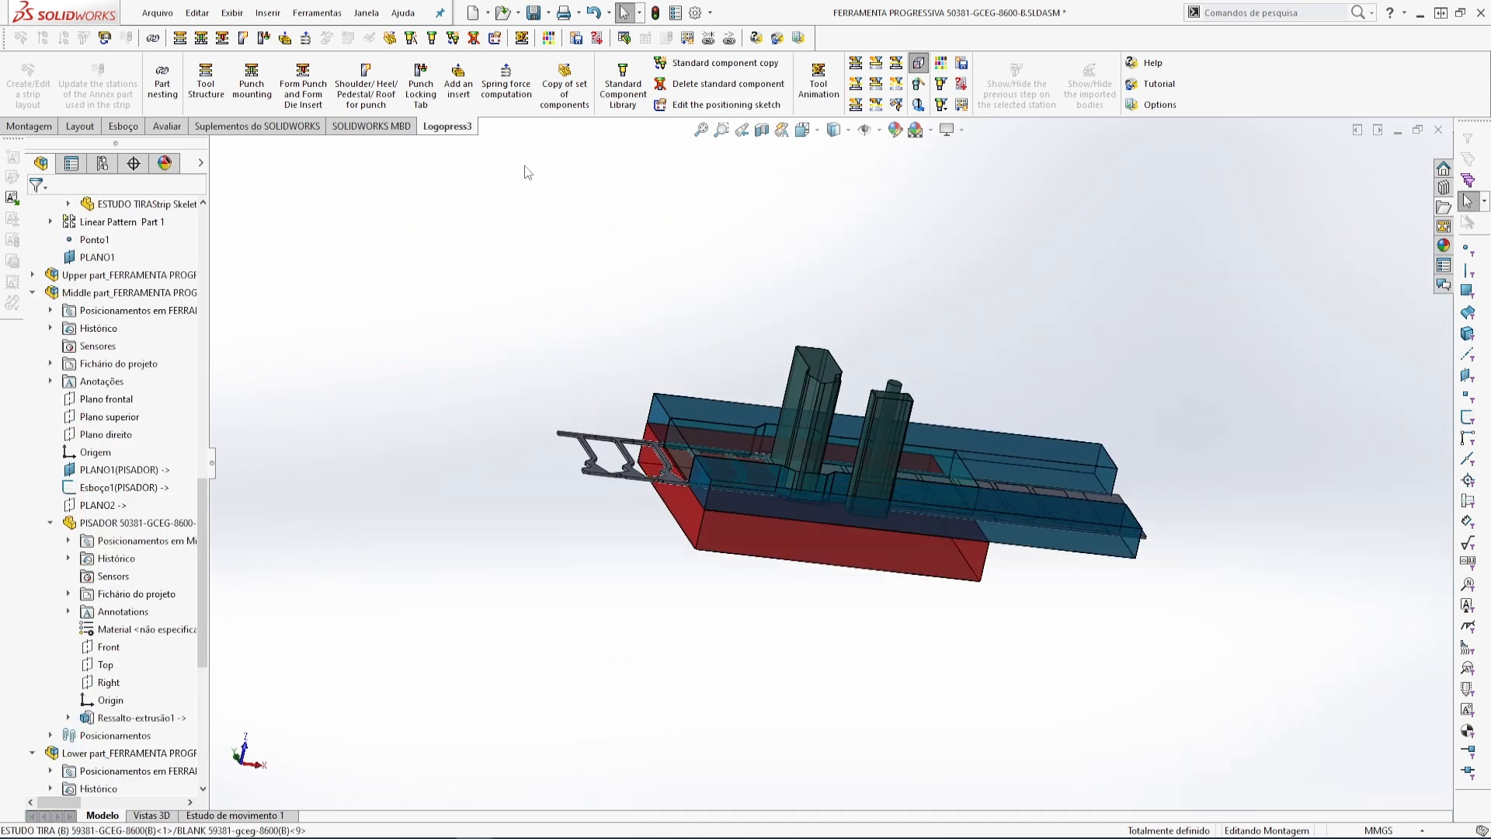
{"action": "left_click", "coordinate": [532, 13]}
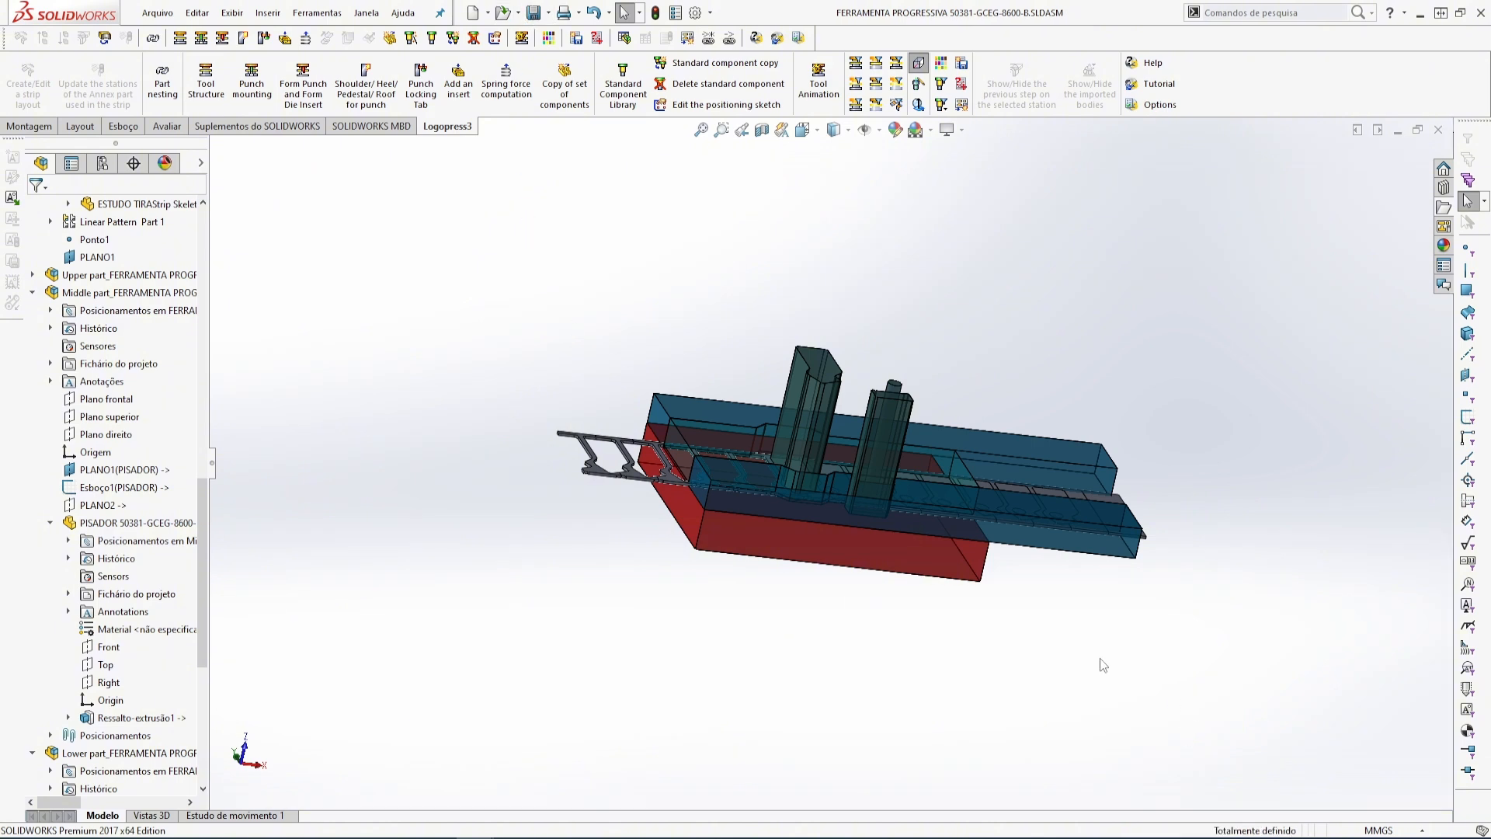
- Start adding a 30 mm thick plate from sketch to the middle part, named PORTA PISADOR
{"action": "scroll", "coordinate": [934, 497], "scroll_direction": "down", "scroll_amount": 3}
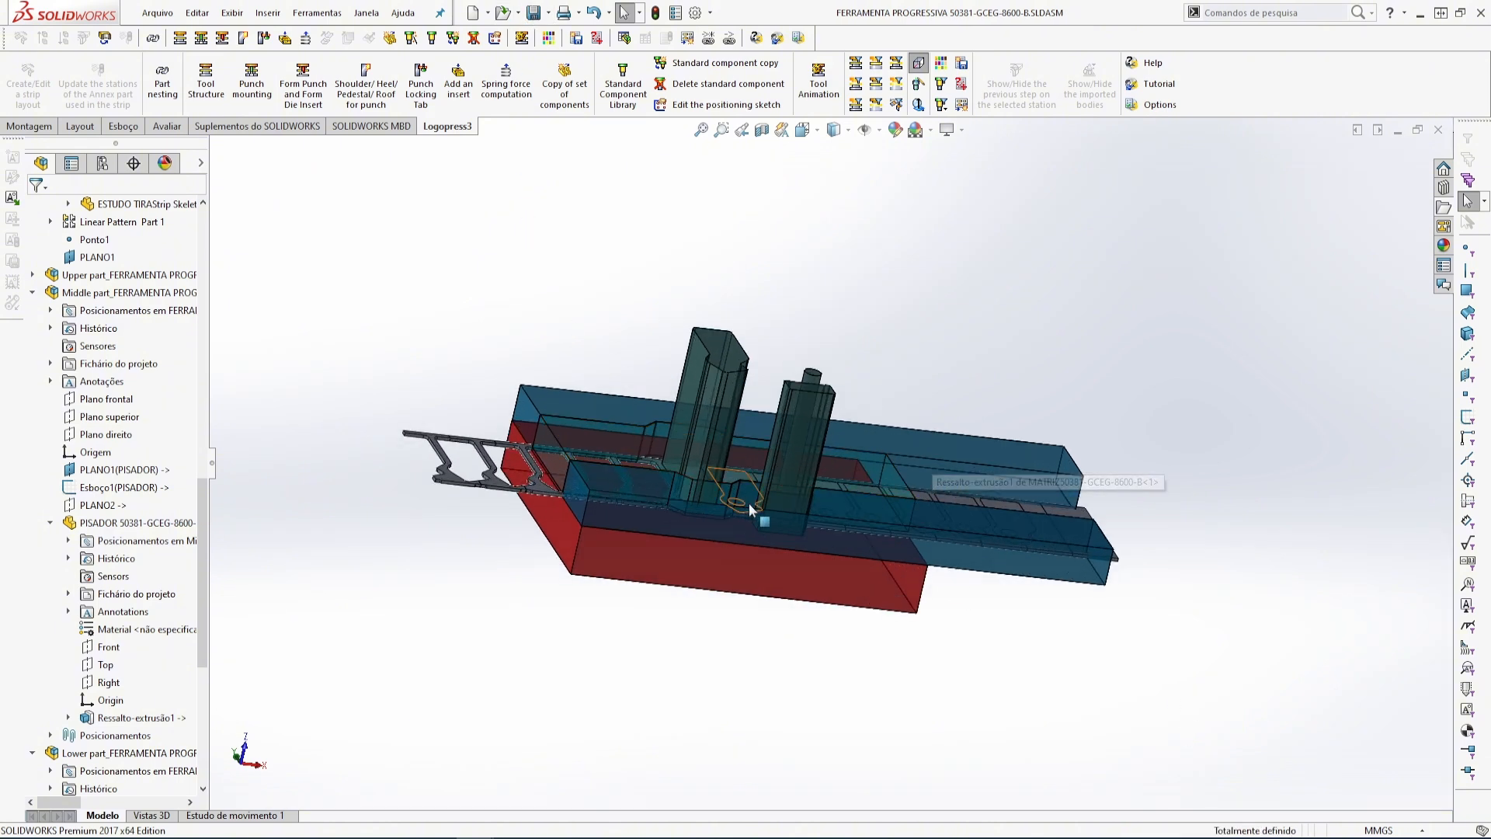
{"action": "middle_click_drag", "start_coordinate": [814, 426], "coordinate": [539, 404]}
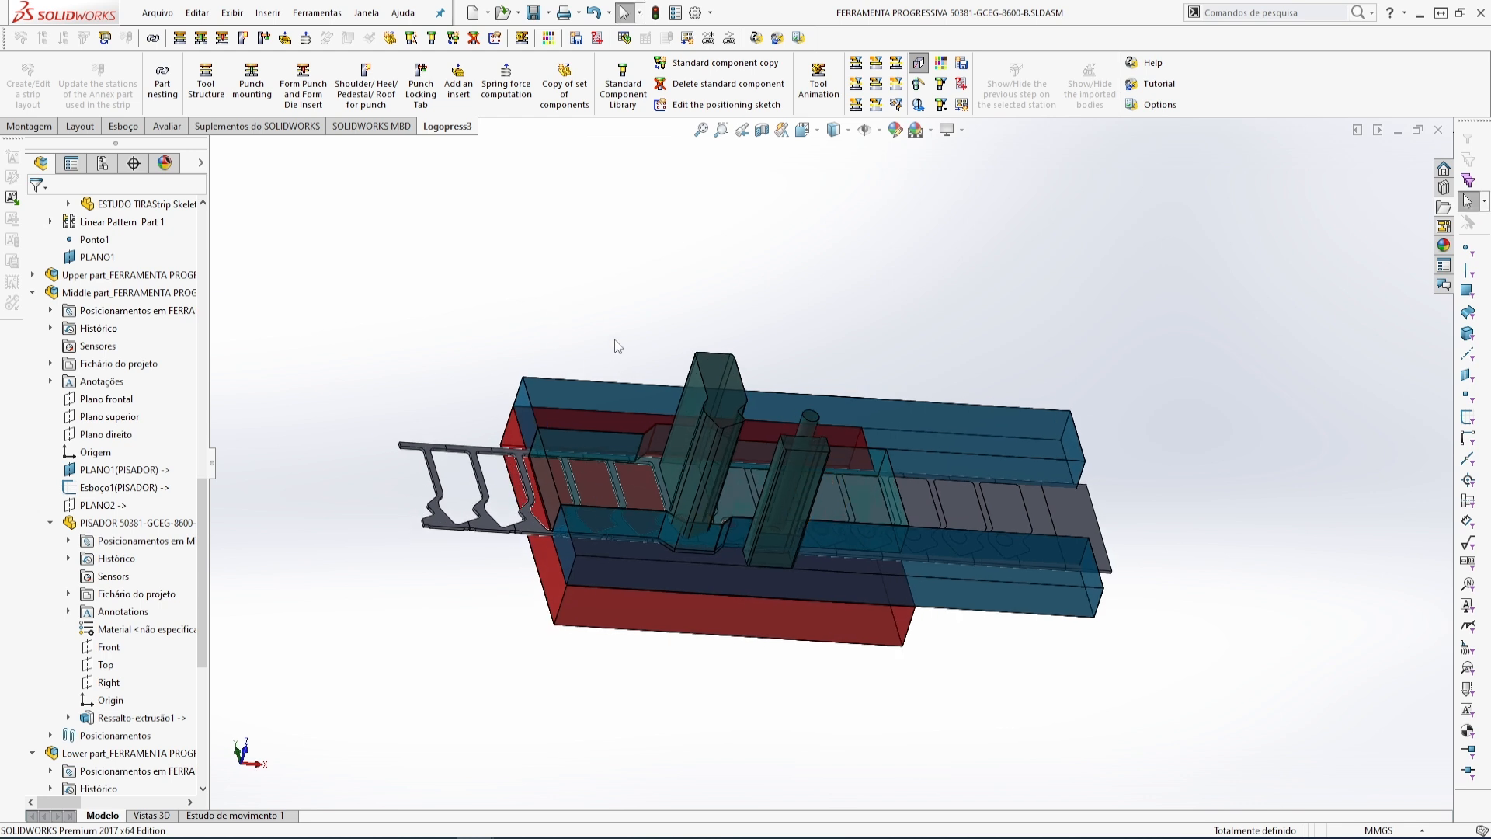
{"action": "left_click", "coordinate": [208, 80]}
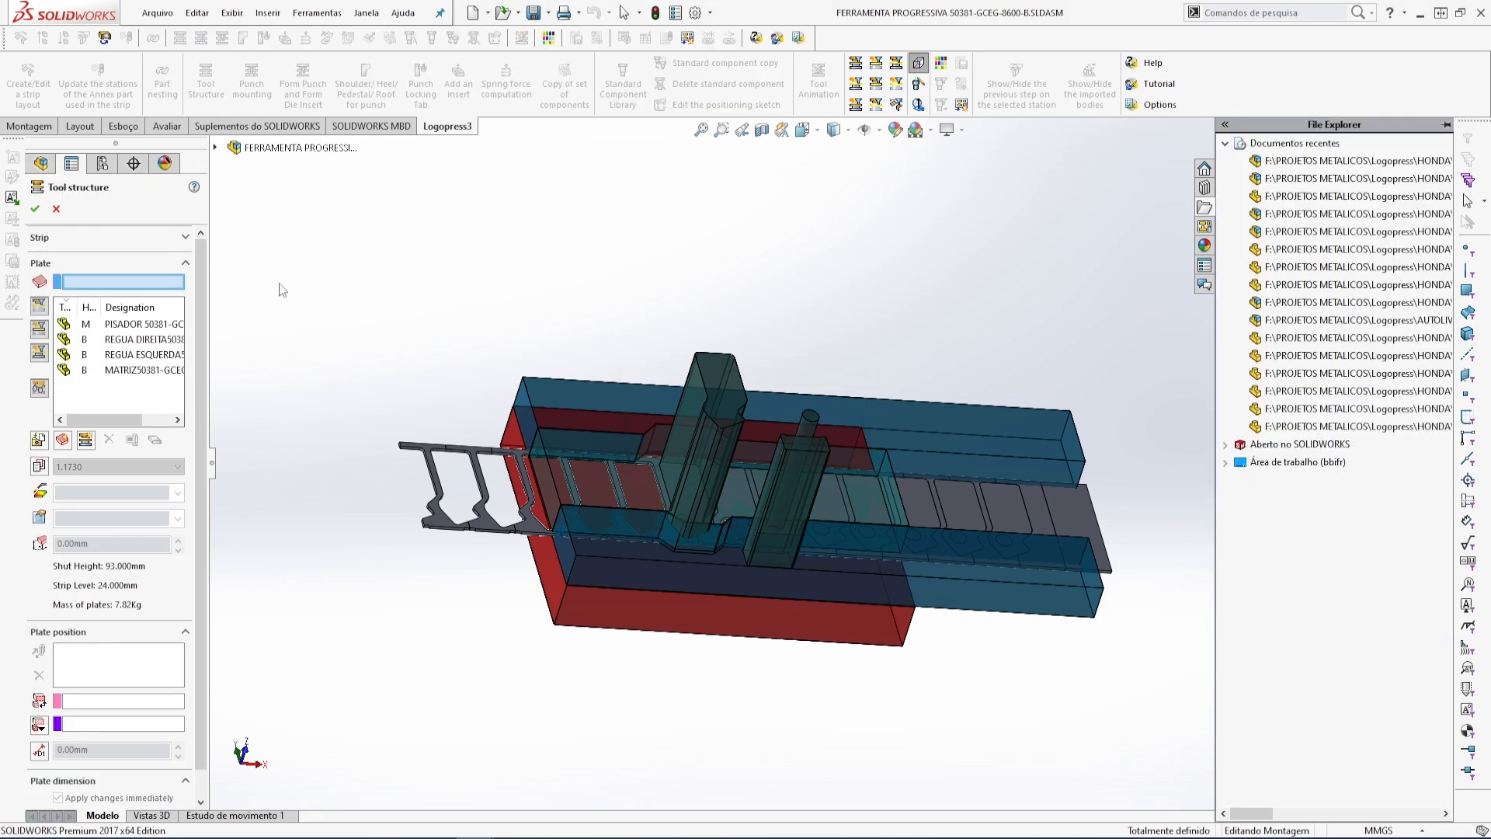
{"action": "left_click", "coordinate": [63, 438]}
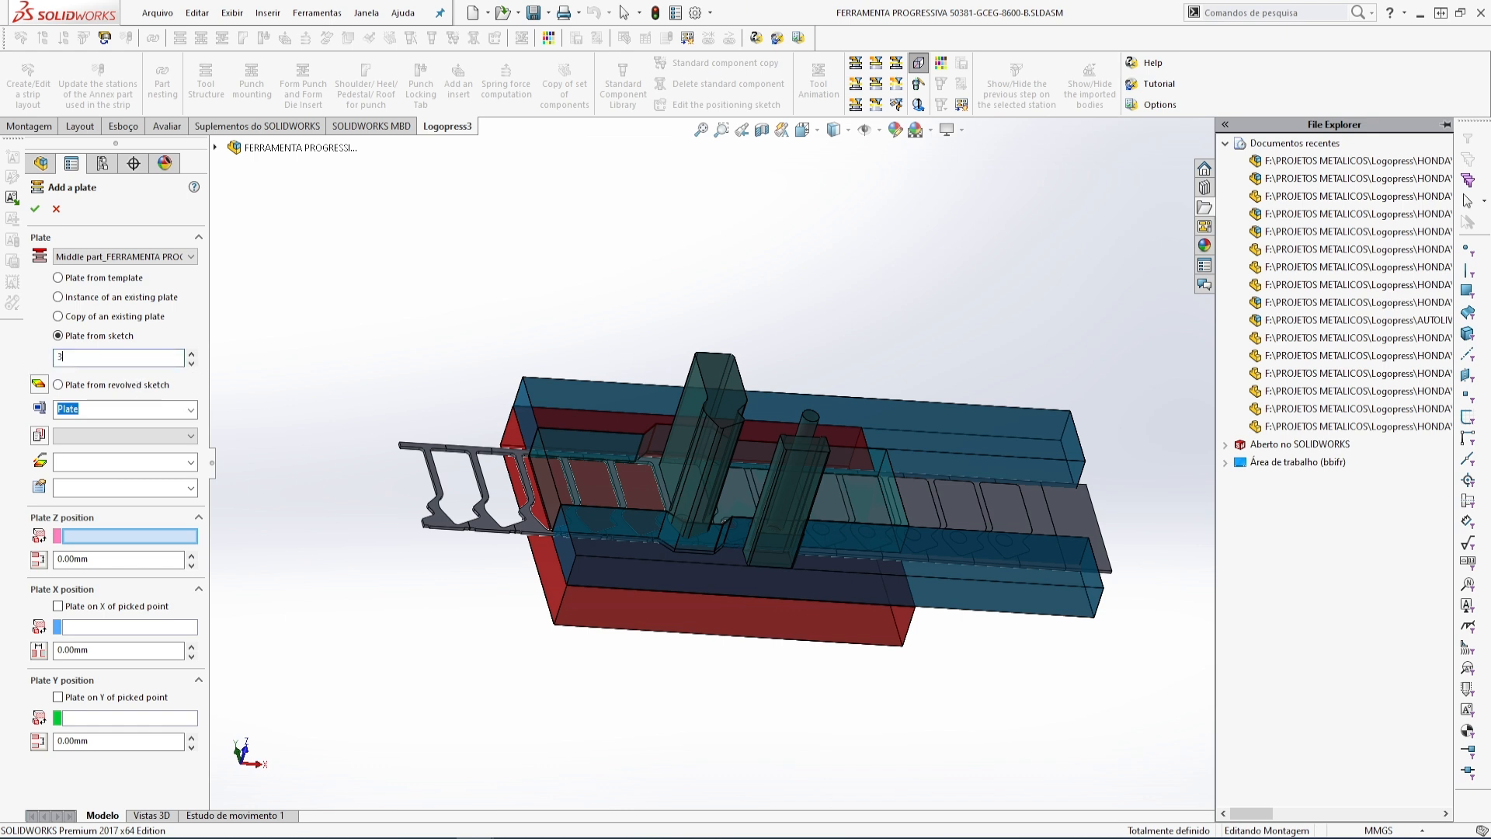
{"action": "left_click", "coordinate": [316, 297]}
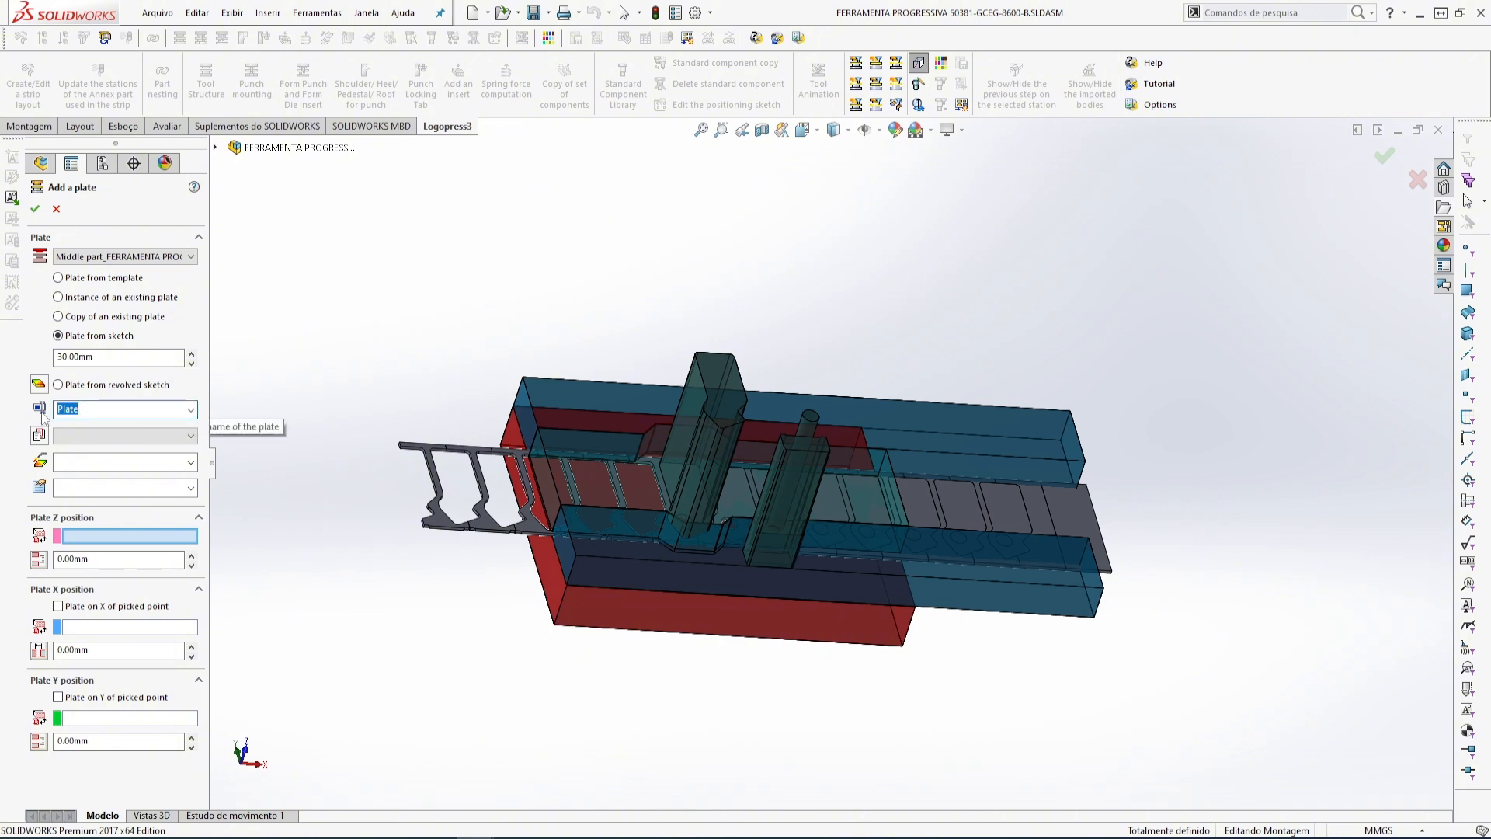
{"action": "type", "text": "PORTA PISADOR"}
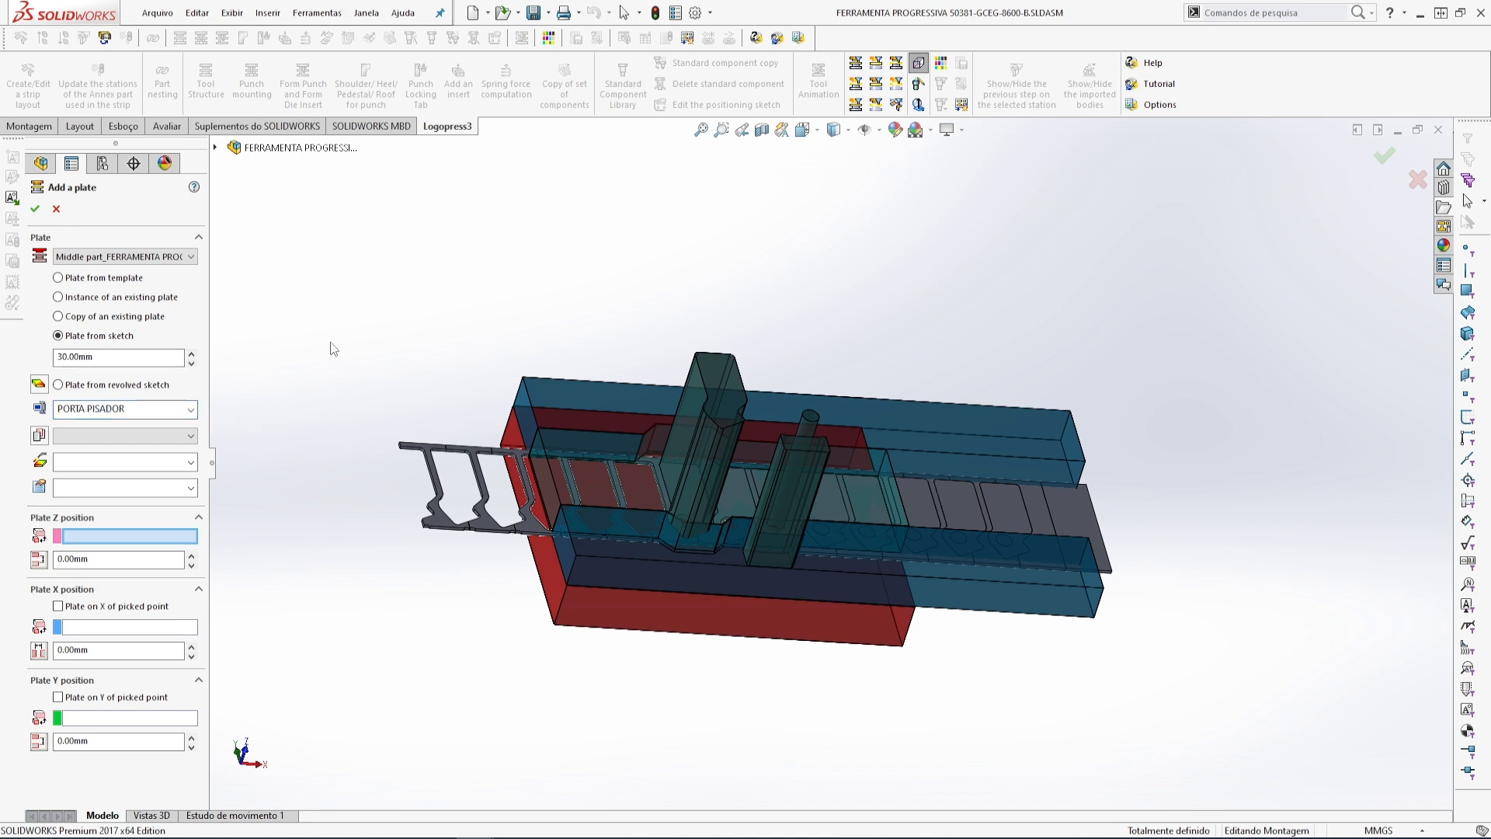
- Position the PORTA PISADOR plate on the PISADOR's top face for Z, the strip's PLANO1 for X and the middle part's Plano superior for Y
{"action": "middle_click_drag", "start_coordinate": [233, 611], "coordinate": [346, 500]}
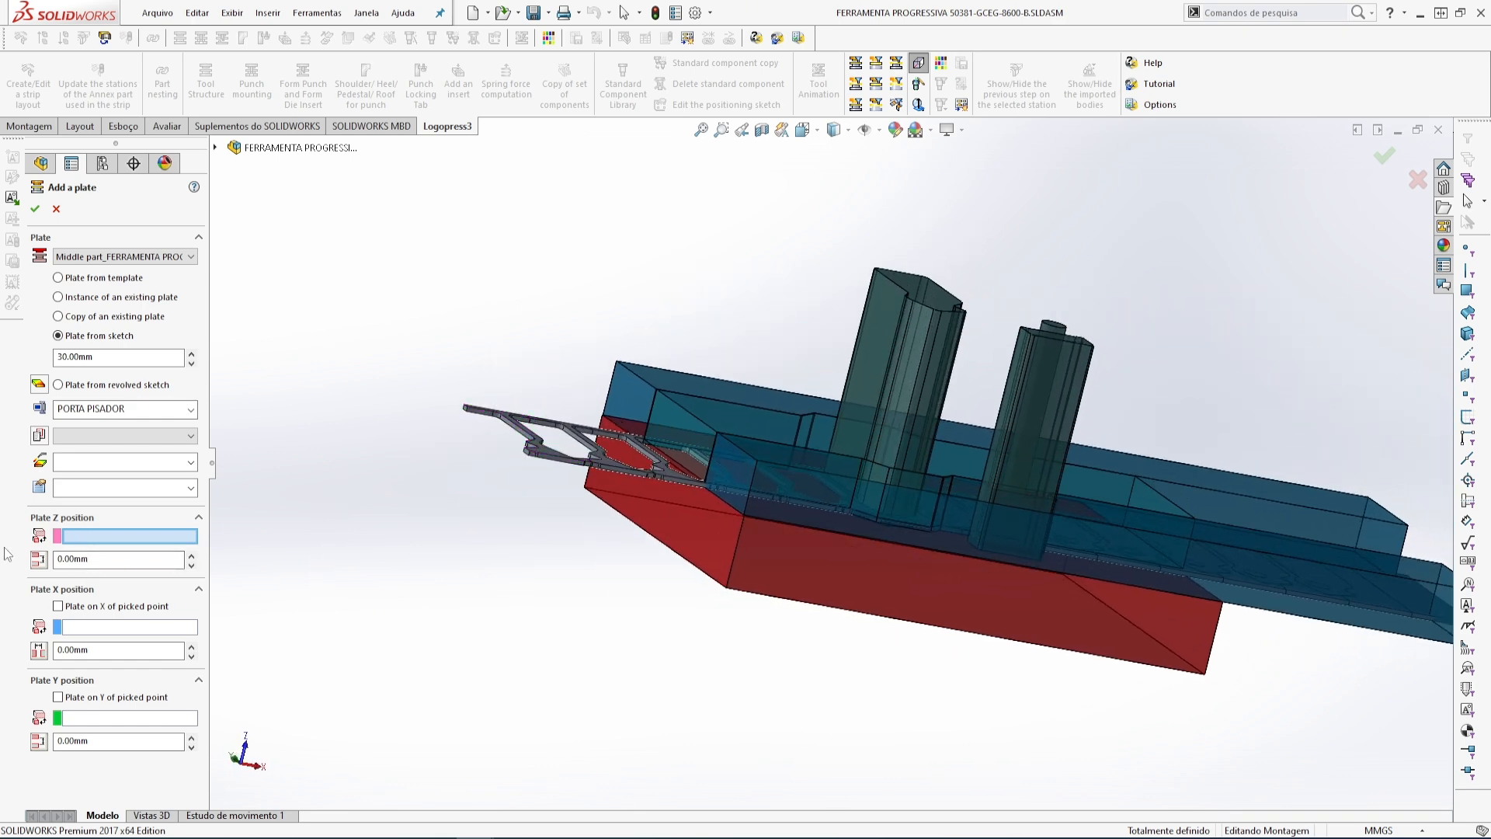
{"action": "left_click", "coordinate": [727, 413]}
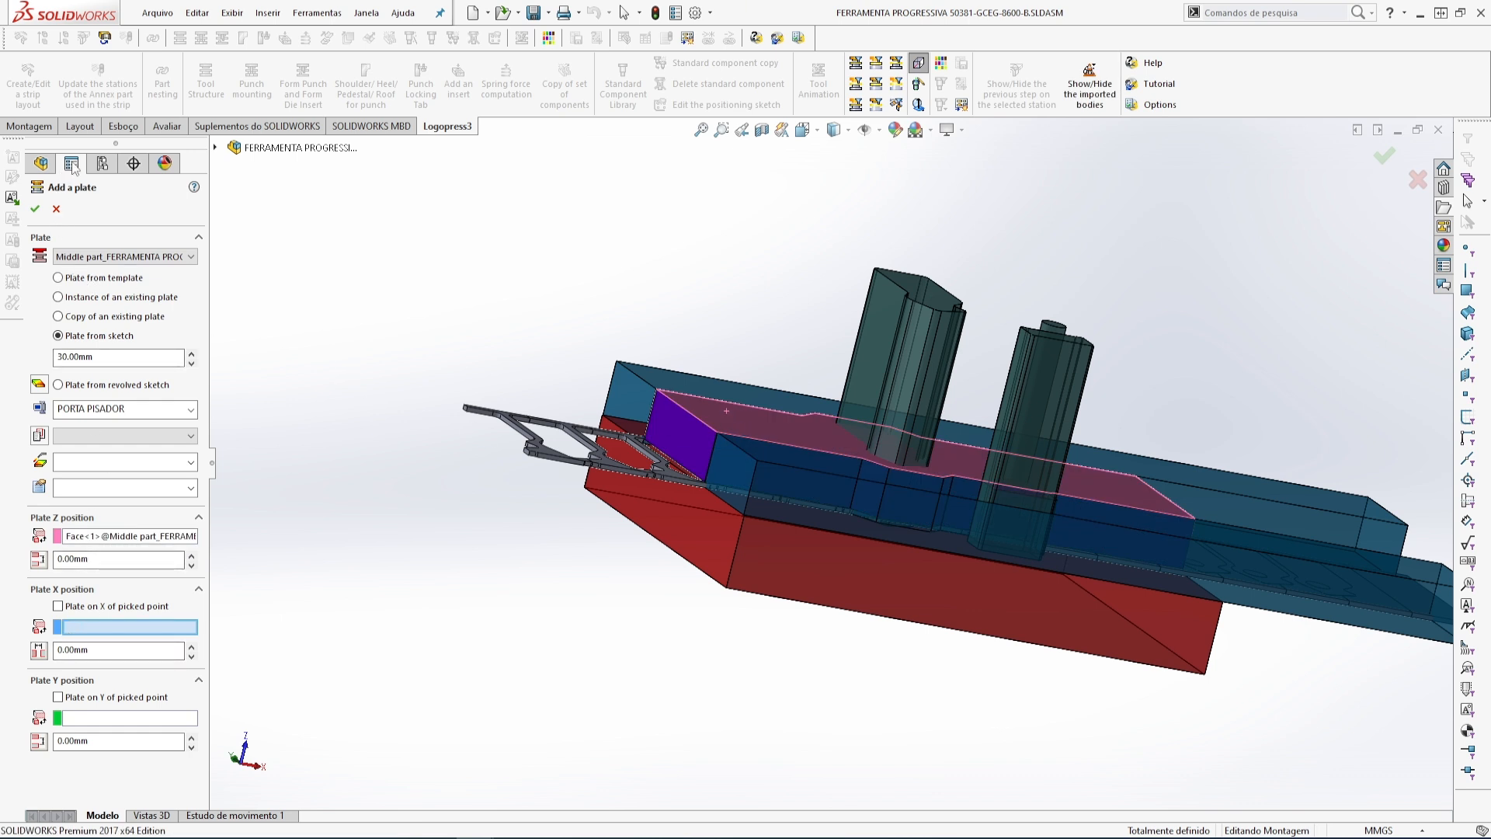
{"action": "left_click", "coordinate": [43, 163]}
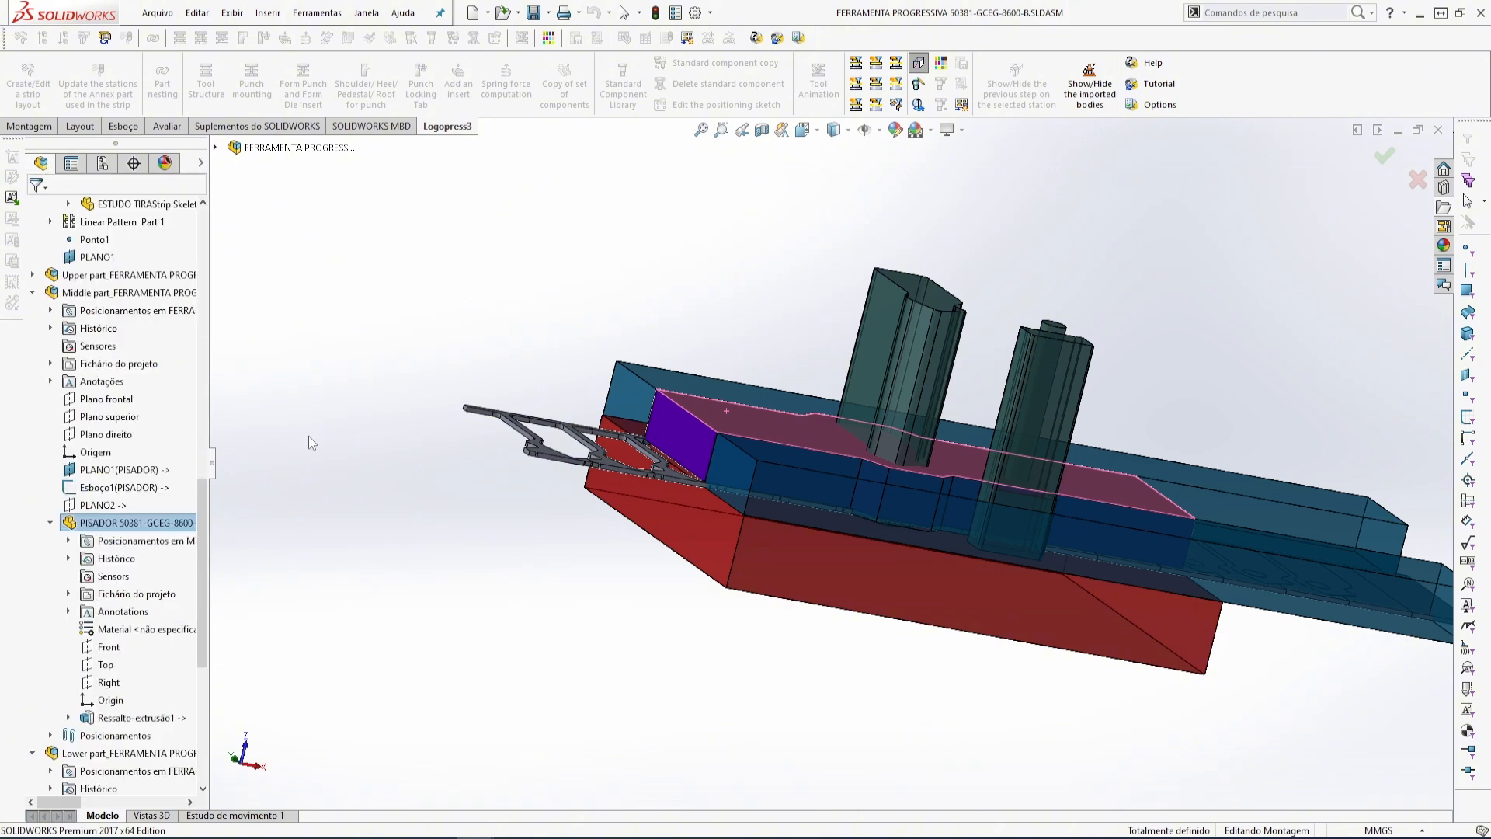
{"action": "middle_click_drag", "start_coordinate": [338, 422], "coordinate": [383, 422]}
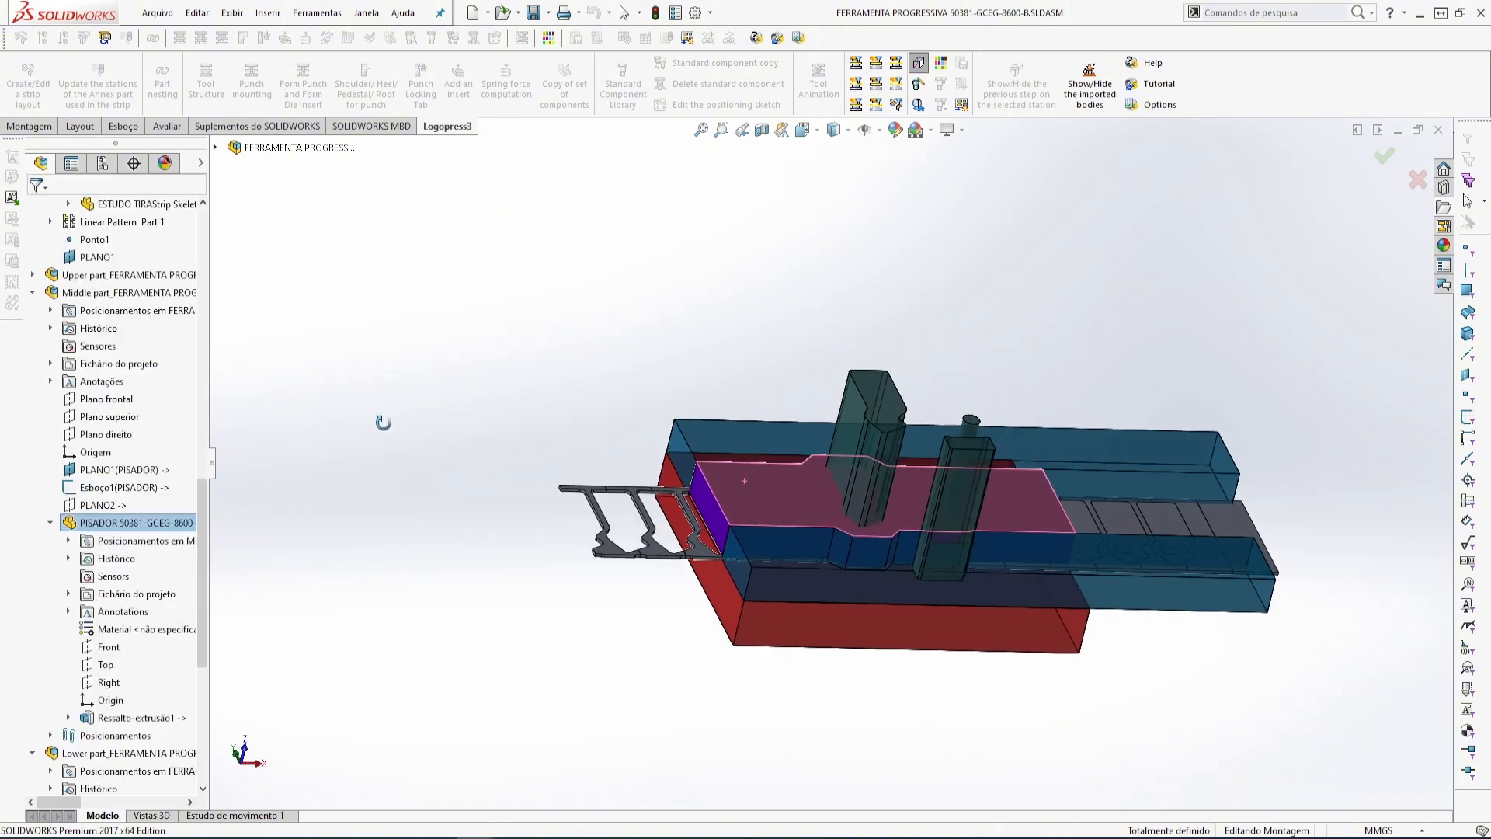
{"action": "left_click", "coordinate": [96, 258]}
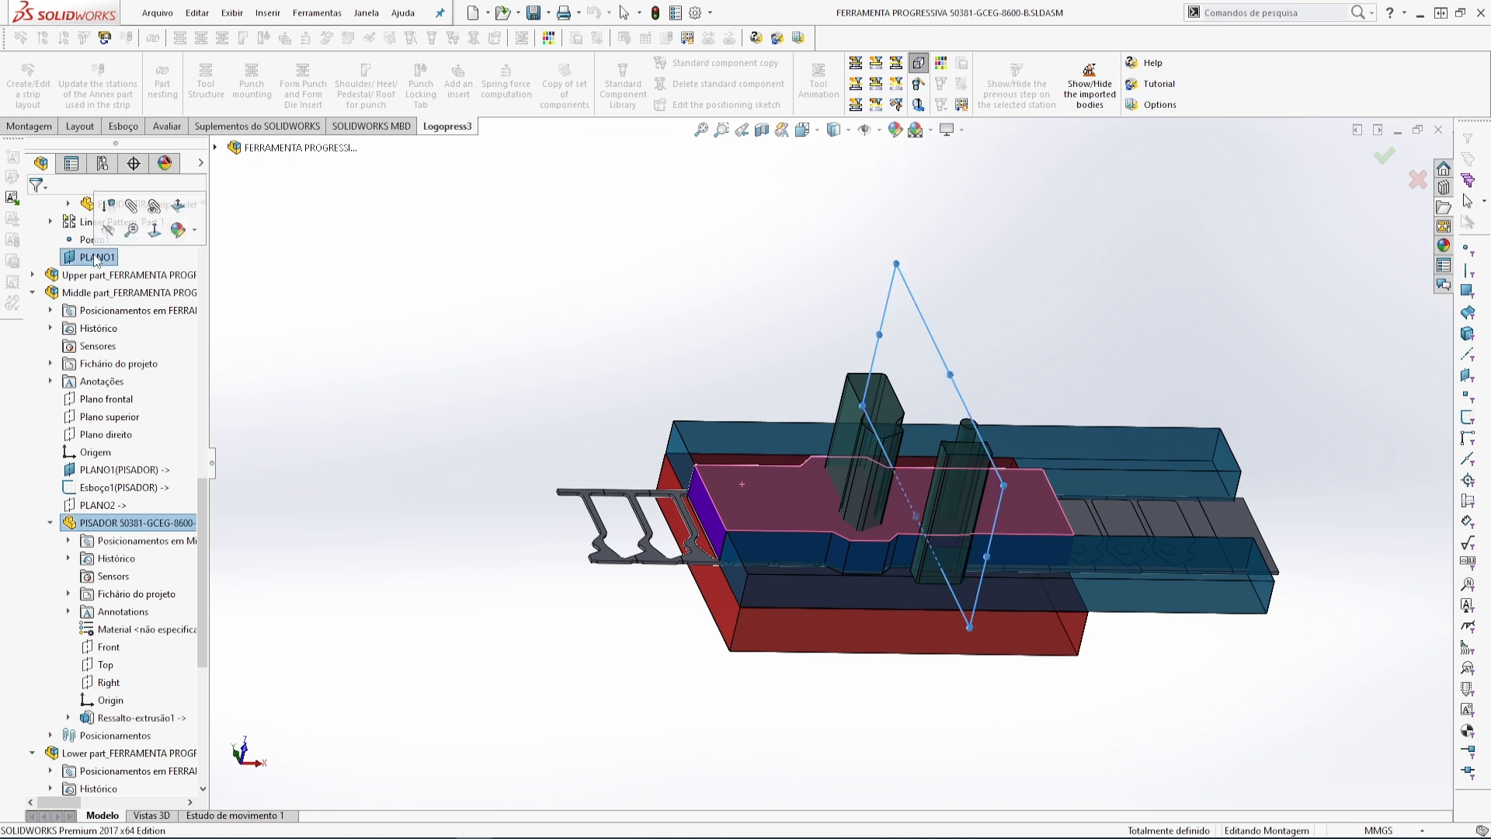
{"action": "left_click", "coordinate": [111, 417]}
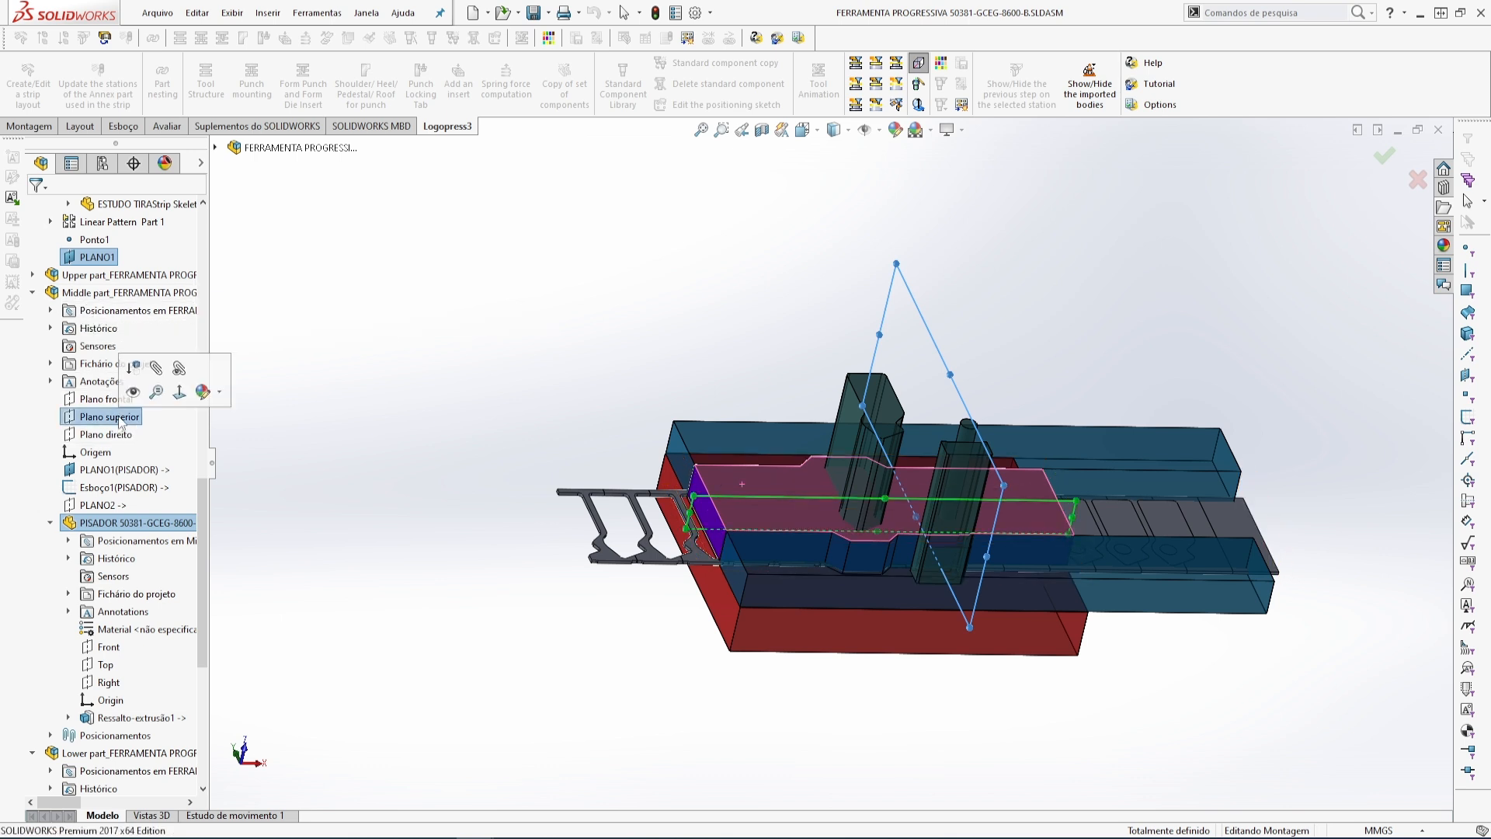
- Create the PORTA PISADOR plate, converting the lower part's Esboço1(MATRIZ) into its outline sketch
{"action": "left_click", "coordinate": [72, 167]}
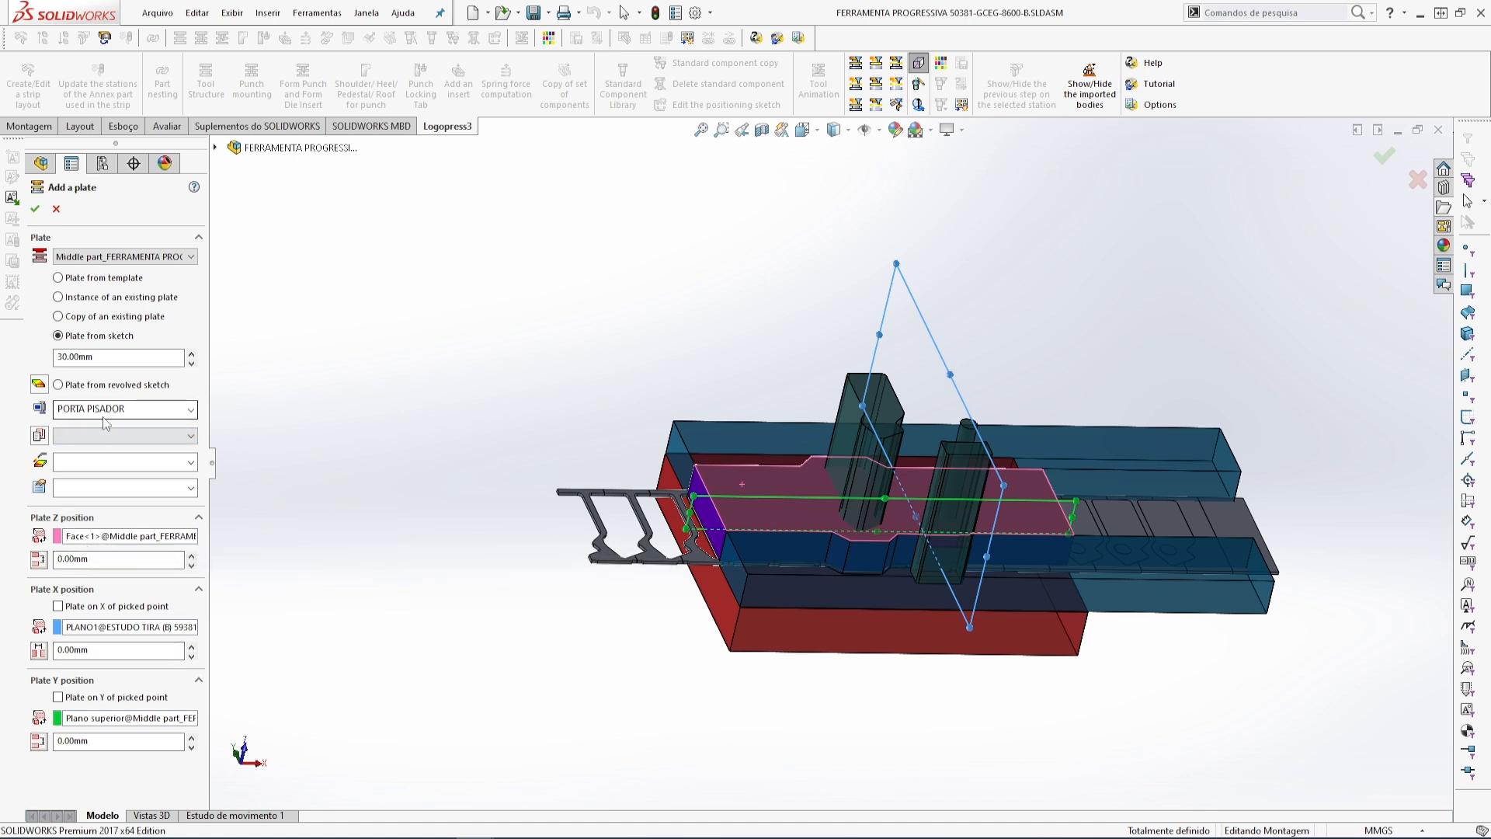
{"action": "left_click", "coordinate": [36, 209]}
{"action": "left_click", "coordinate": [783, 439]}
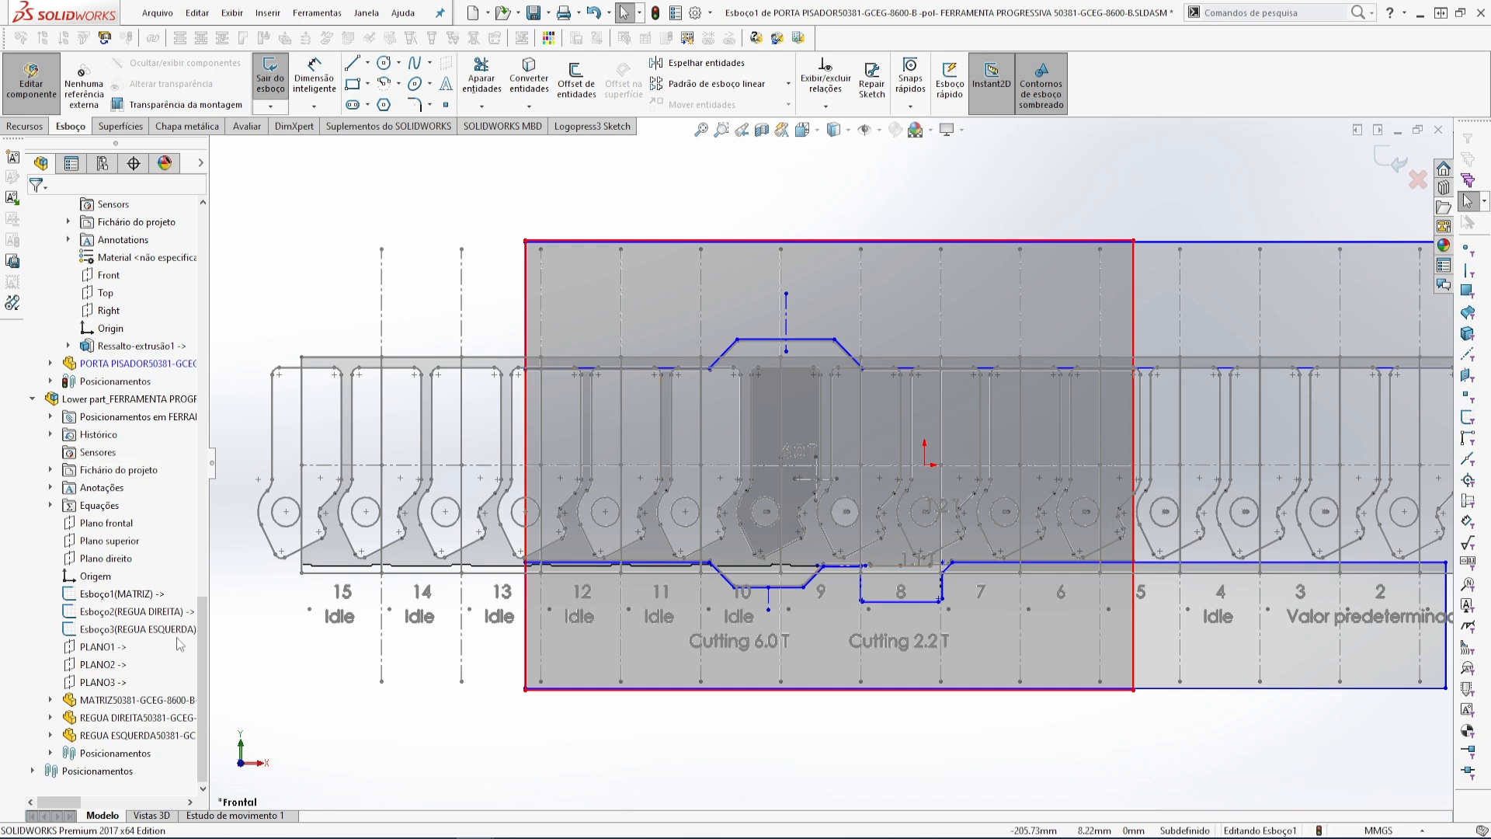
{"action": "left_click", "coordinate": [124, 594]}
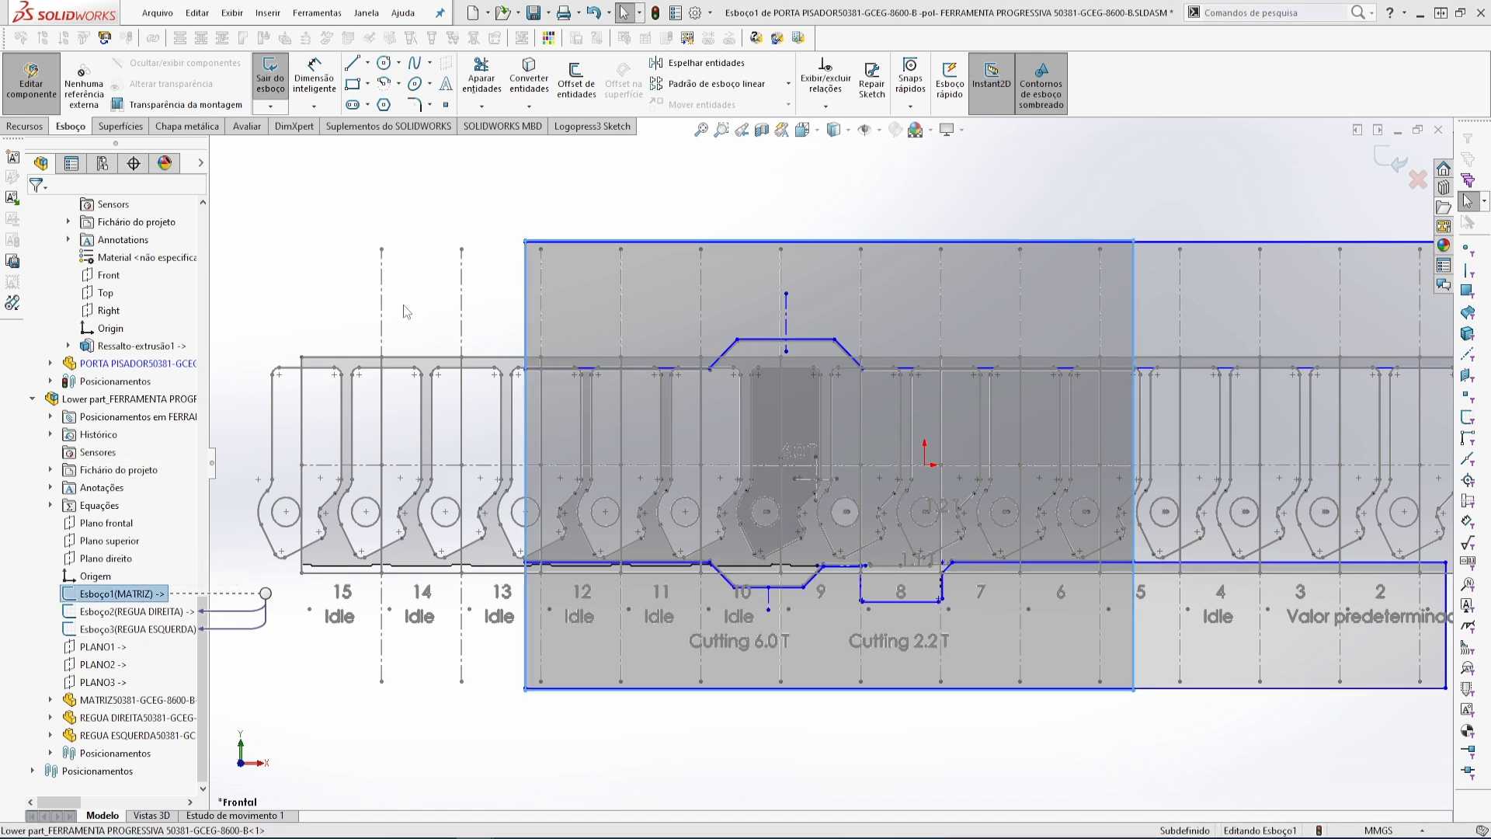
{"action": "left_click", "coordinate": [532, 76]}
{"action": "scroll", "coordinate": [611, 317], "scroll_direction": "up", "scroll_amount": 3}
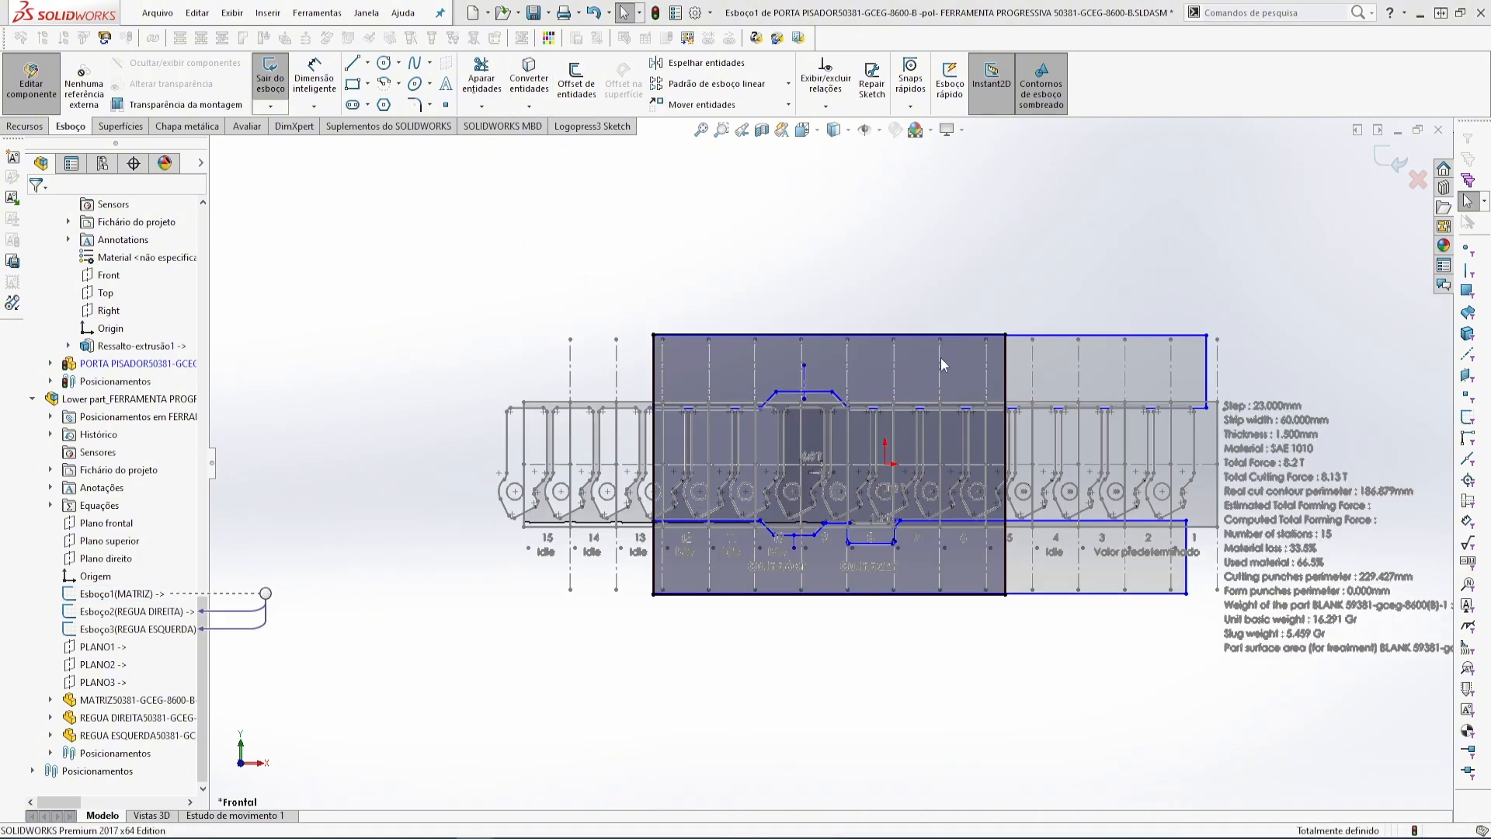
{"action": "middle_click_drag", "start_coordinate": [939, 357], "coordinate": [925, 572]}
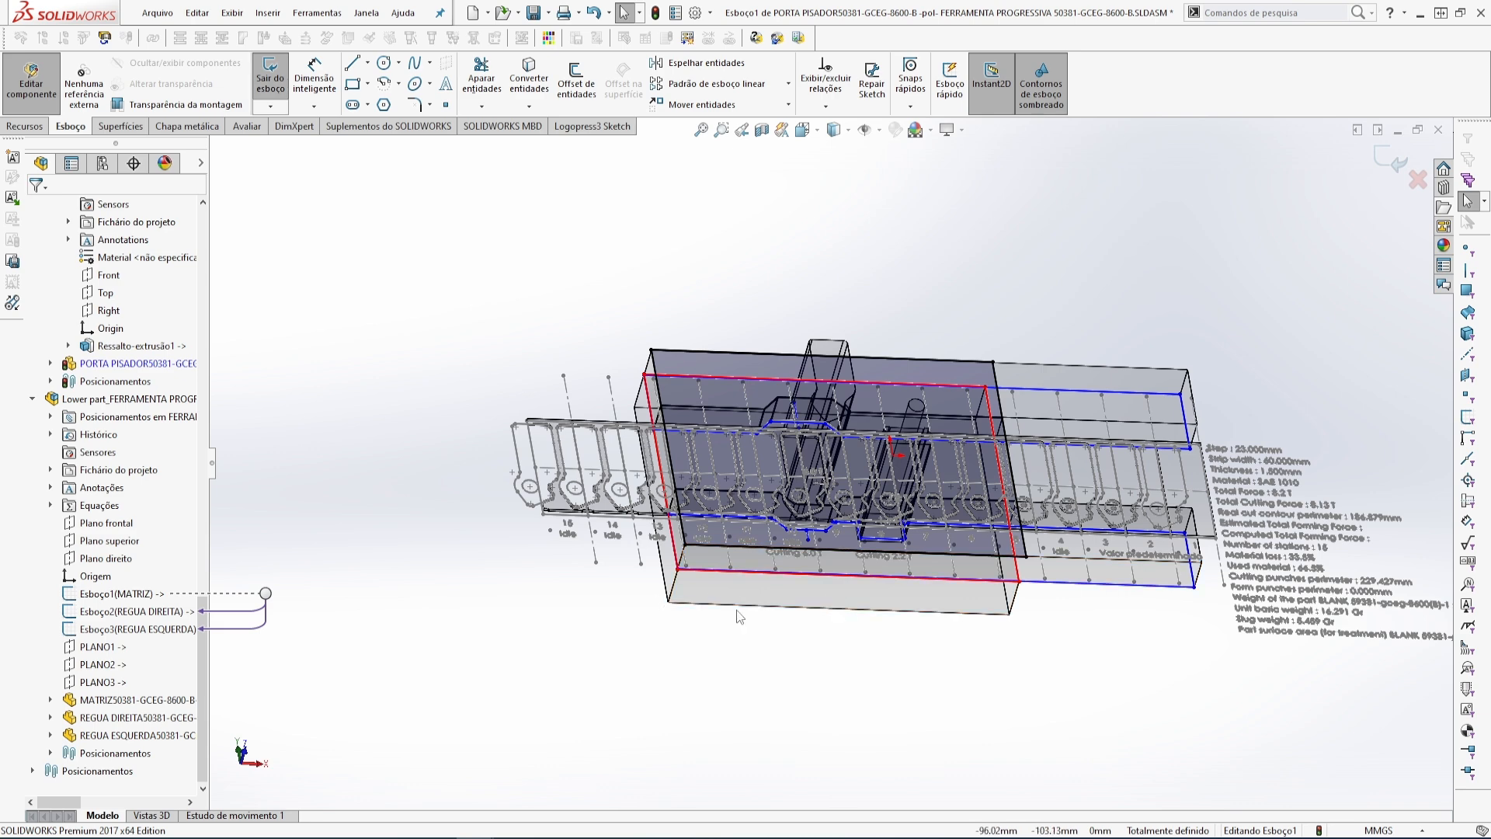
{"action": "scroll", "coordinate": [1104, 415], "scroll_direction": "down", "scroll_amount": 1}
{"action": "mouse_move", "coordinate": [1028, 413]}
{"action": "middle_mouse_down"}
{"action": "mouse_move", "coordinate": [1001, 331]}
{"action": "mouse_move", "coordinate": [1021, 393]}
{"action": "middle_mouse_up"}
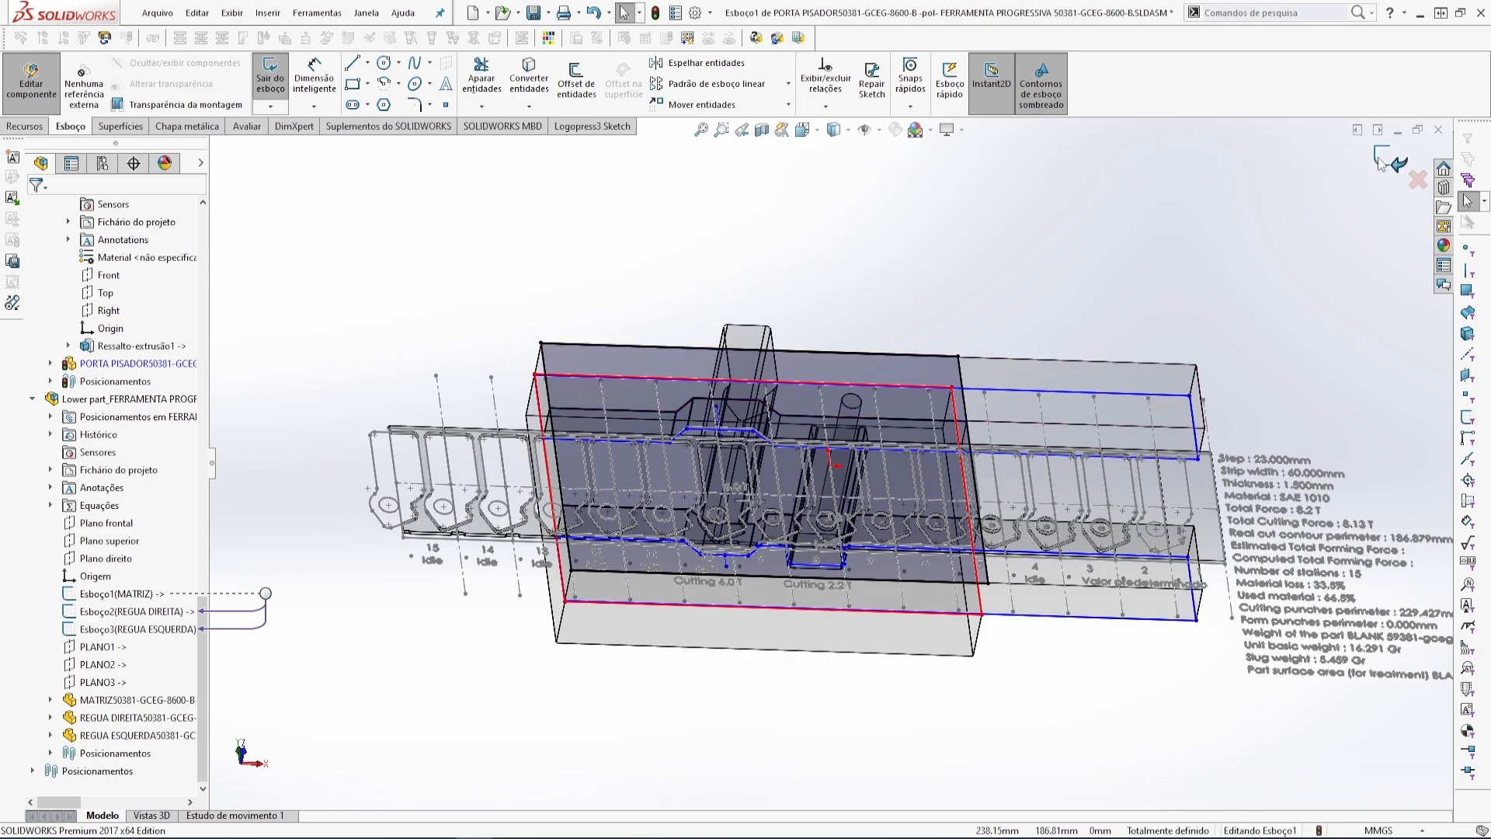
{"action": "left_click", "coordinate": [1380, 159]}
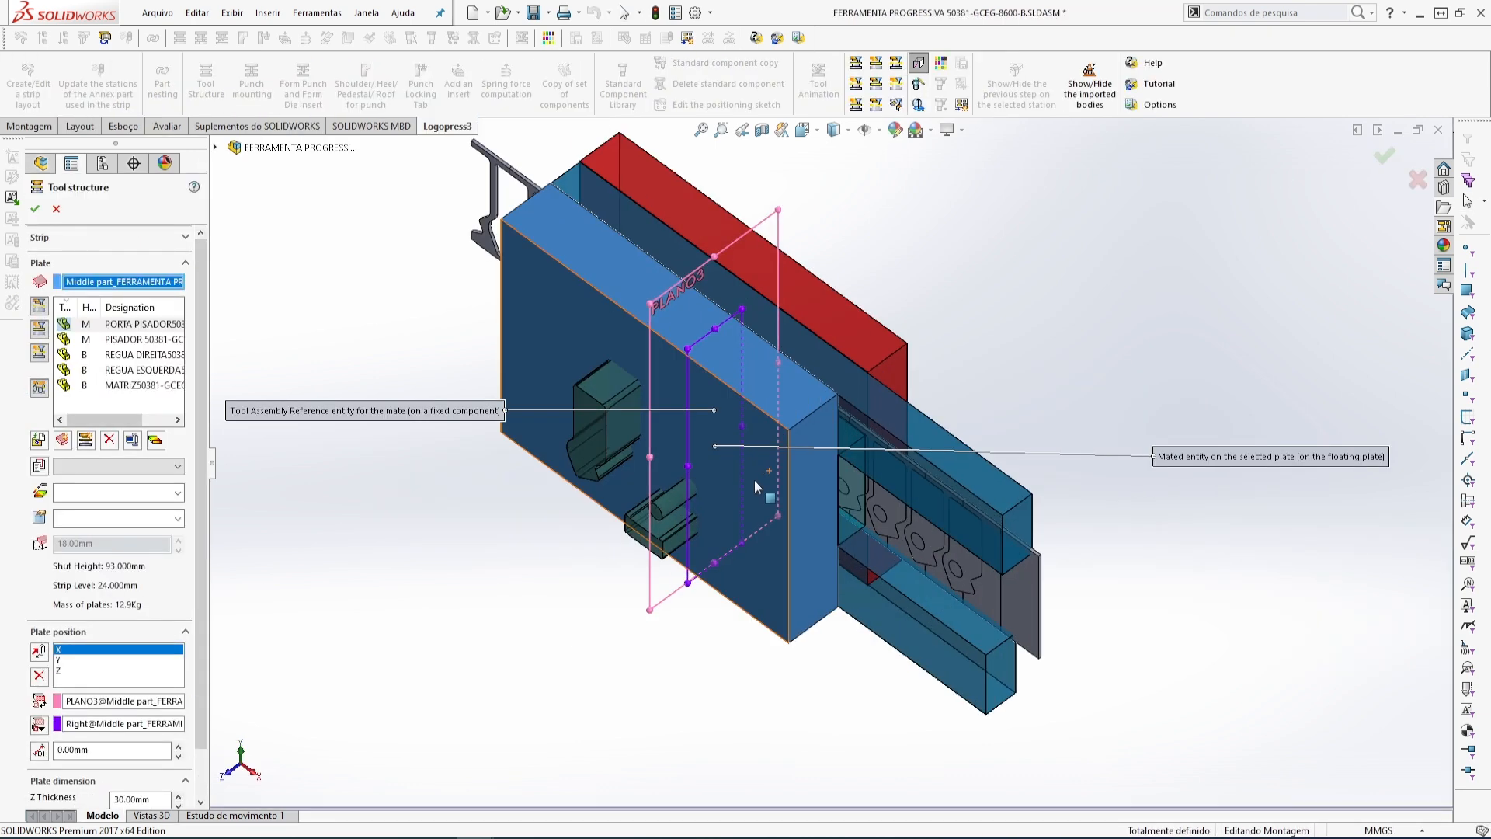
- Examine how the PORTA PISADOR plate sits on the PISADOR and around the punches
{"action": "middle_click_drag", "start_coordinate": [794, 342], "coordinate": [846, 169]}
{"action": "scroll", "coordinate": [581, 363], "scroll_direction": "down", "scroll_amount": 2}
{"action": "scroll", "coordinate": [612, 503], "scroll_direction": "up", "scroll_amount": 3}
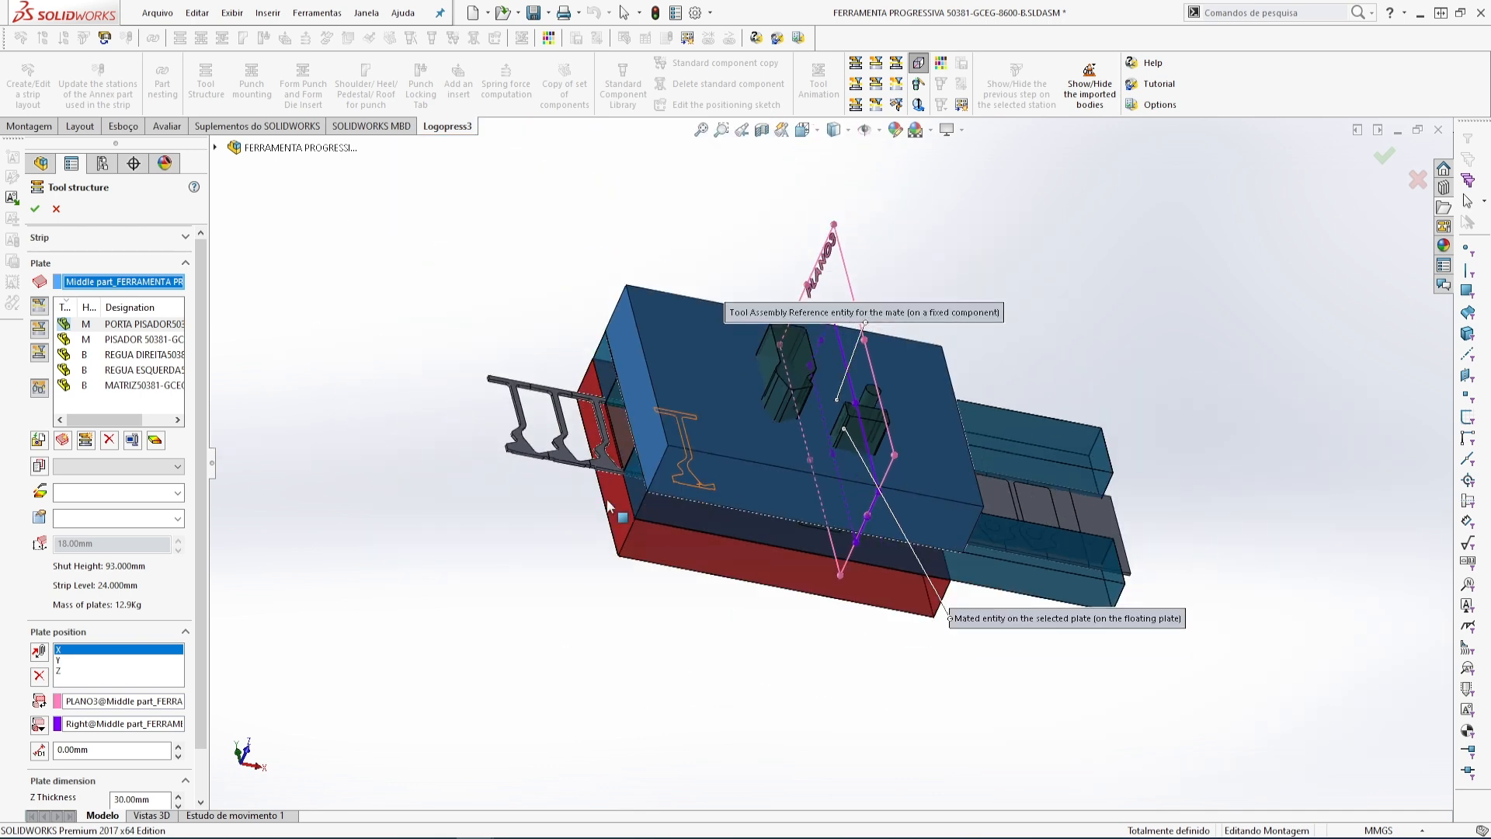
{"action": "scroll", "coordinate": [740, 451], "scroll_direction": "down", "scroll_amount": 1}
{"action": "middle_click_drag", "start_coordinate": [740, 453], "coordinate": [781, 403]}
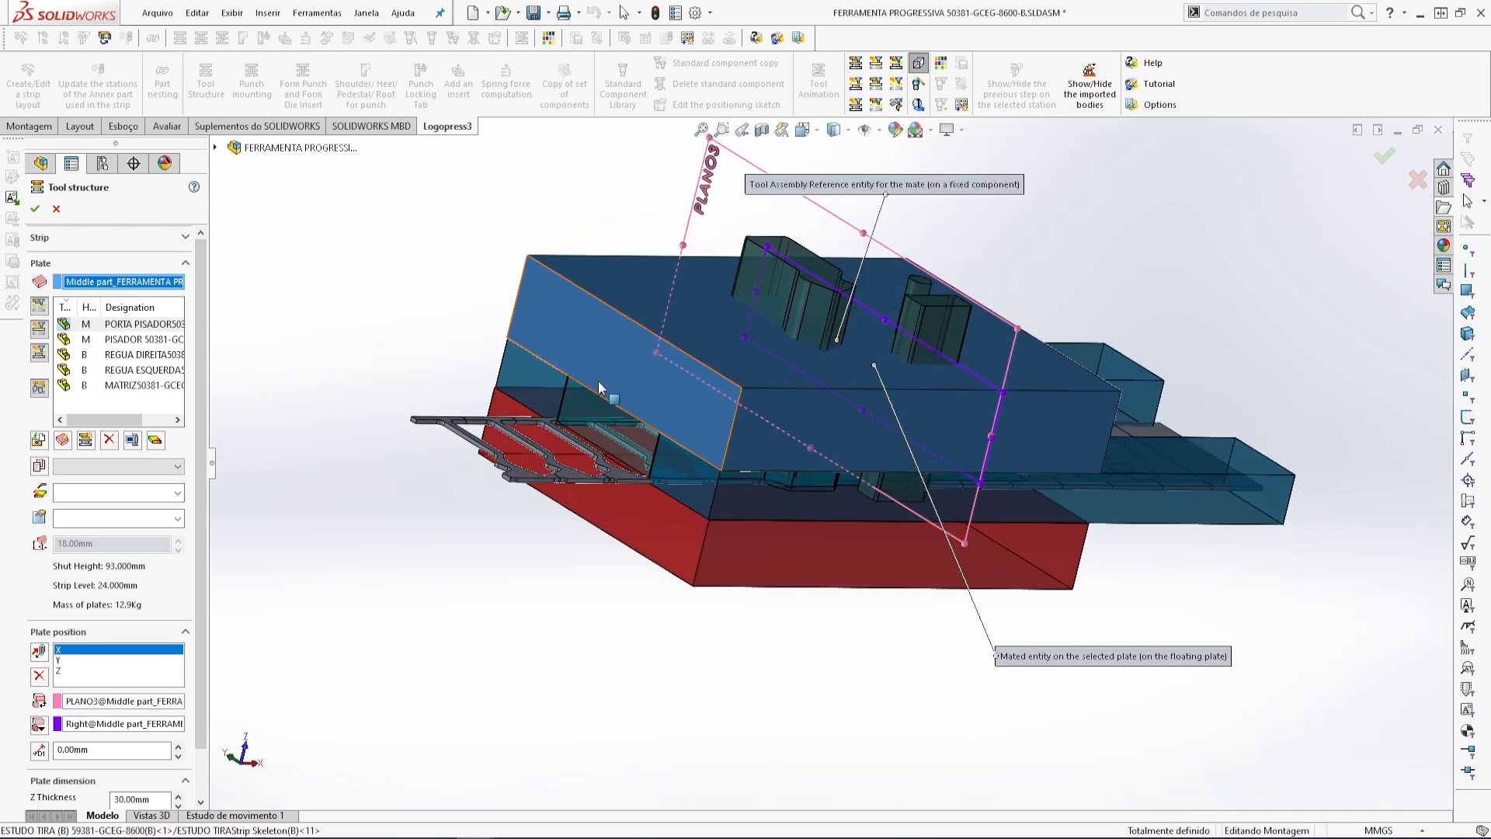
{"action": "middle_click_drag", "start_coordinate": [605, 406], "coordinate": [725, 390]}
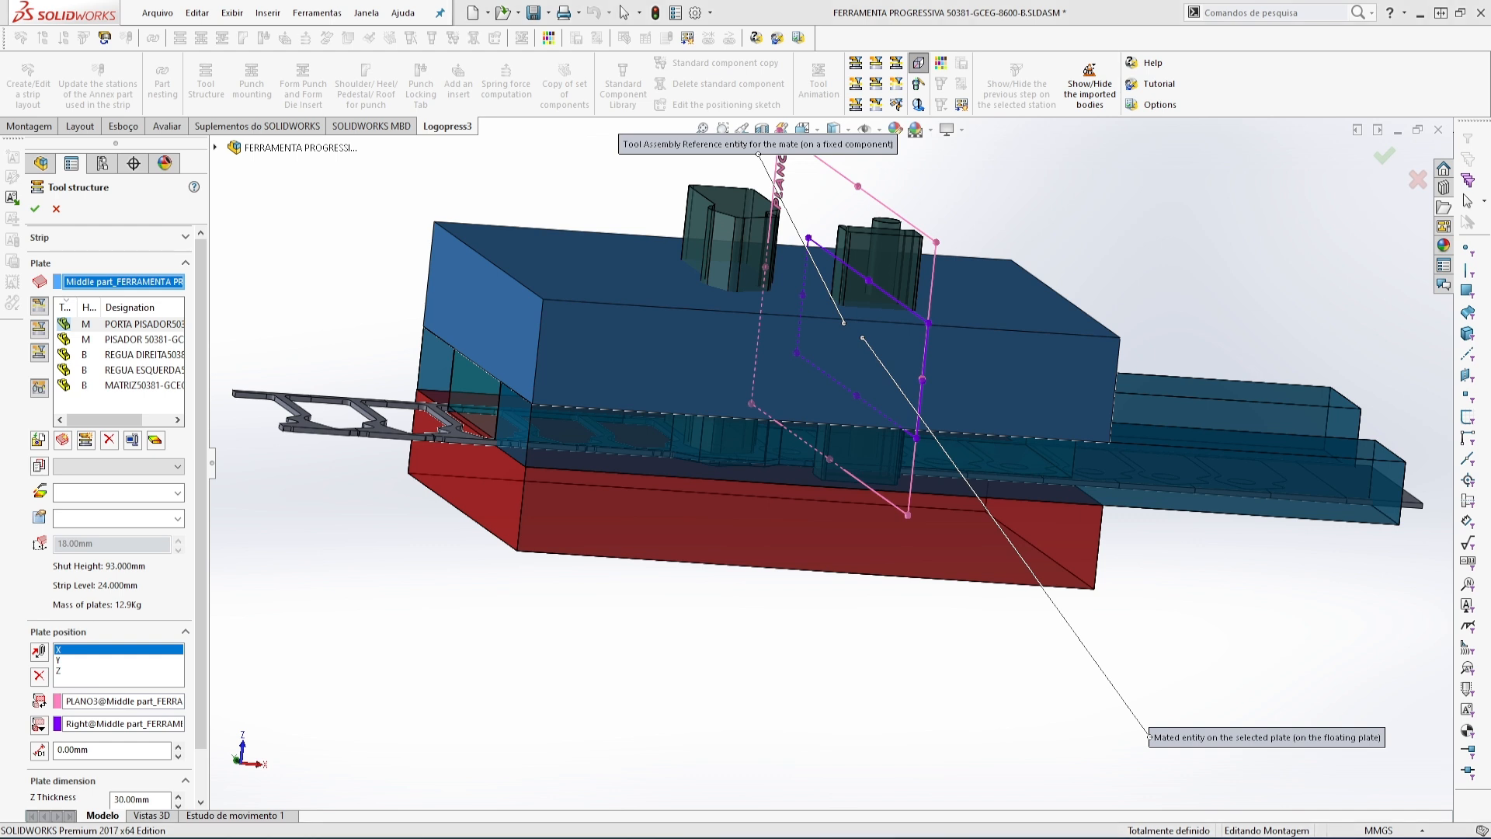
{"action": "mouse_move", "coordinate": [371, 329]}
{"action": "middle_mouse_down"}
{"action": "mouse_move", "coordinate": [385, 291]}
{"action": "mouse_move", "coordinate": [389, 305]}
{"action": "middle_mouse_up"}
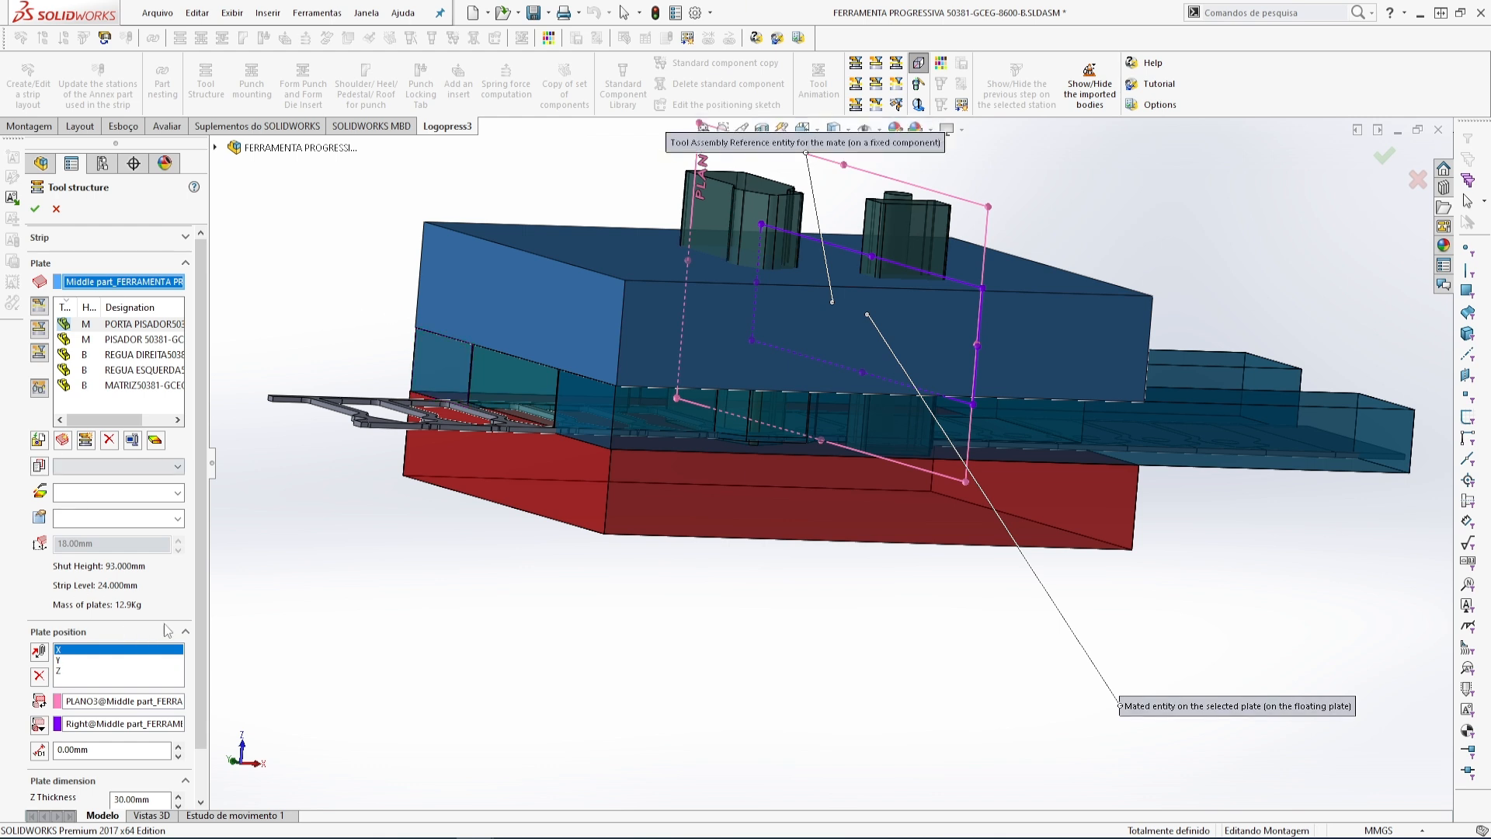
- Colour the PORTA PISADOR plate magenta and save the assembly with all modified documents
{"action": "scroll", "coordinate": [163, 505], "scroll_direction": "down", "scroll_amount": 1}
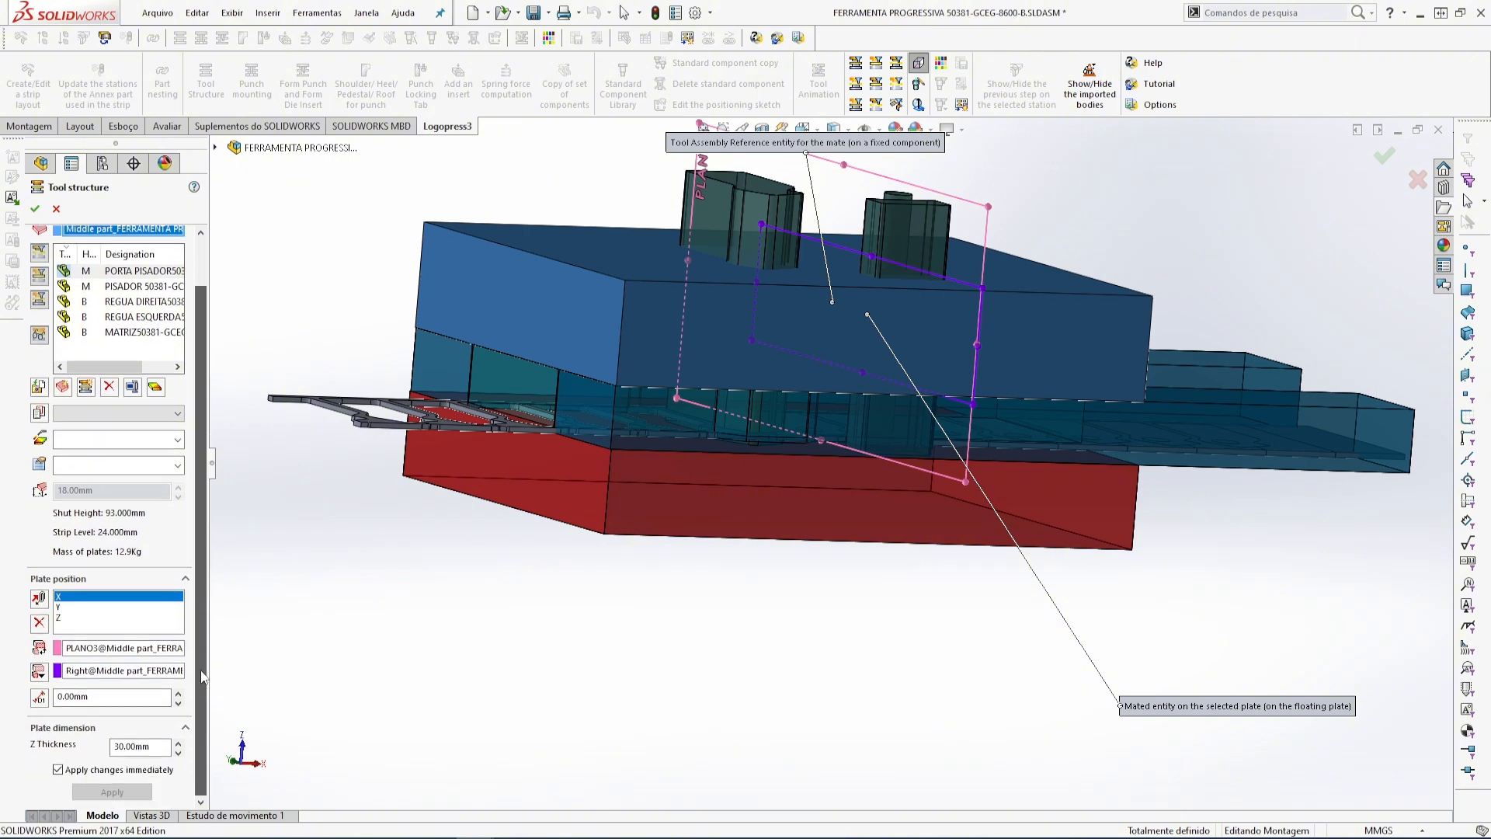
{"action": "left_click", "coordinate": [156, 388]}
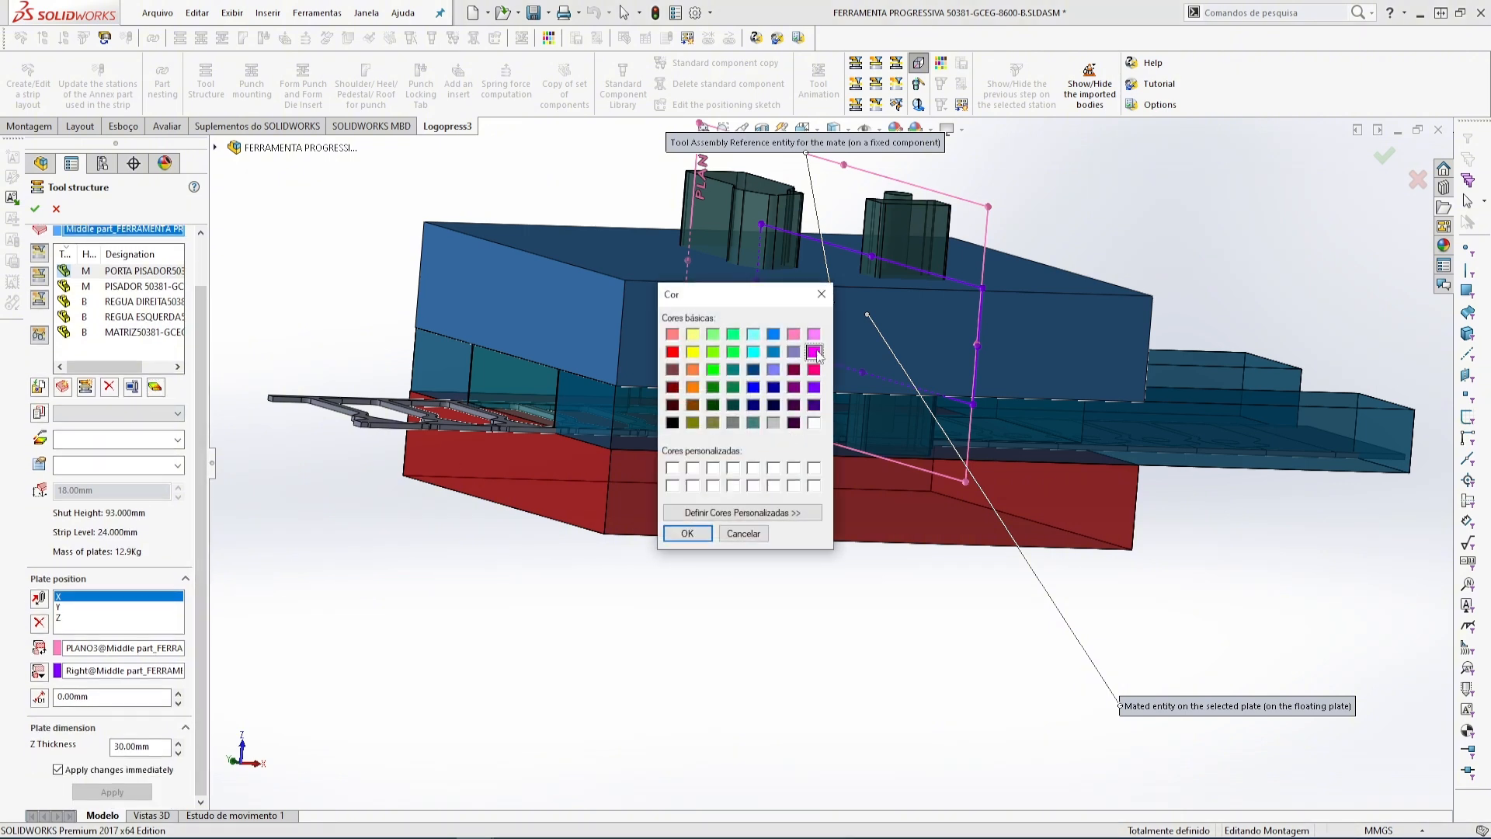
{"action": "left_click", "coordinate": [688, 533]}
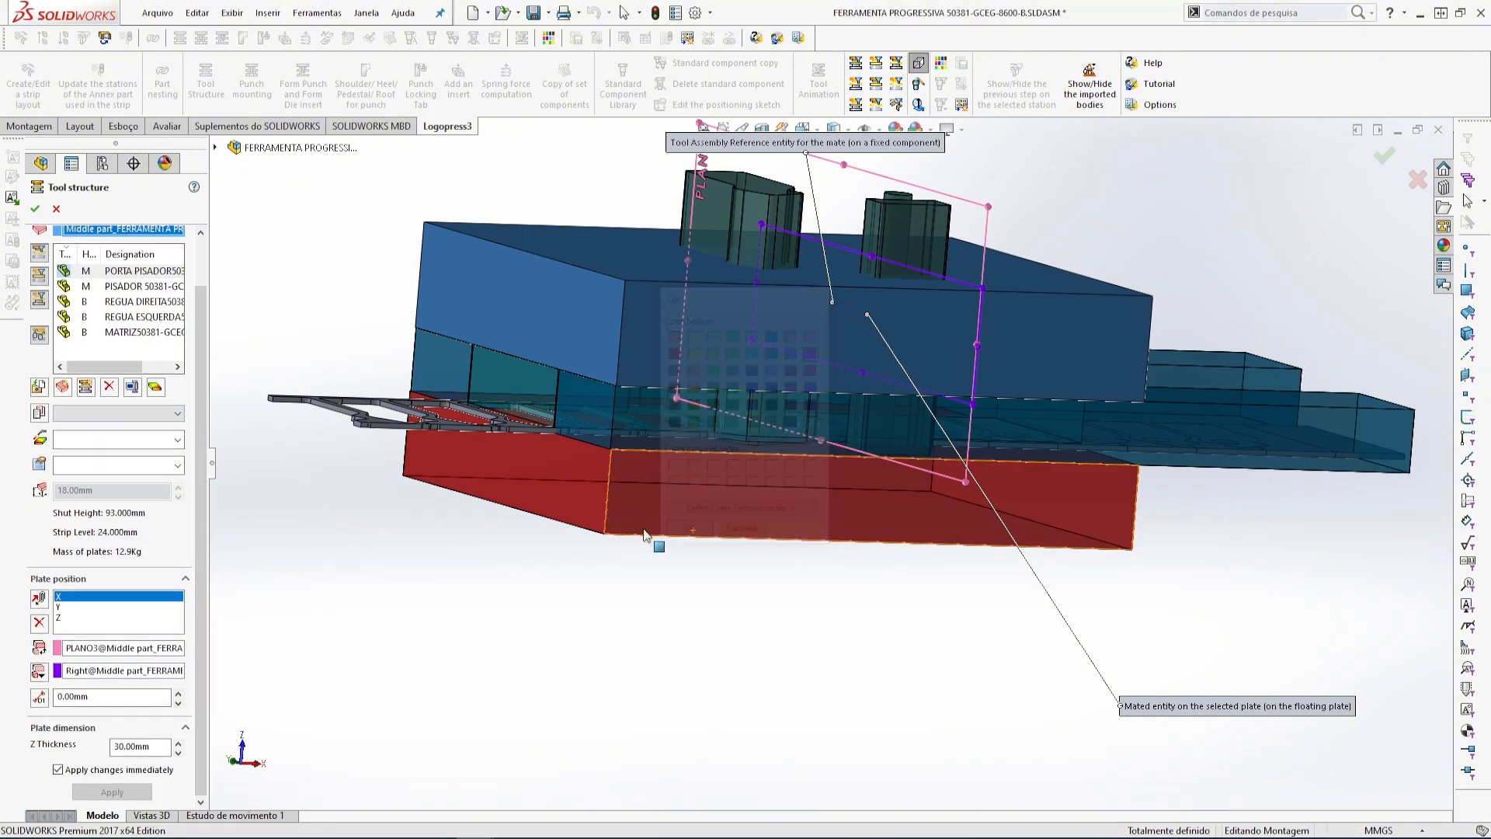
{"action": "left_click", "coordinate": [35, 208]}
{"action": "middle_click_drag", "start_coordinate": [846, 458], "coordinate": [816, 451]}
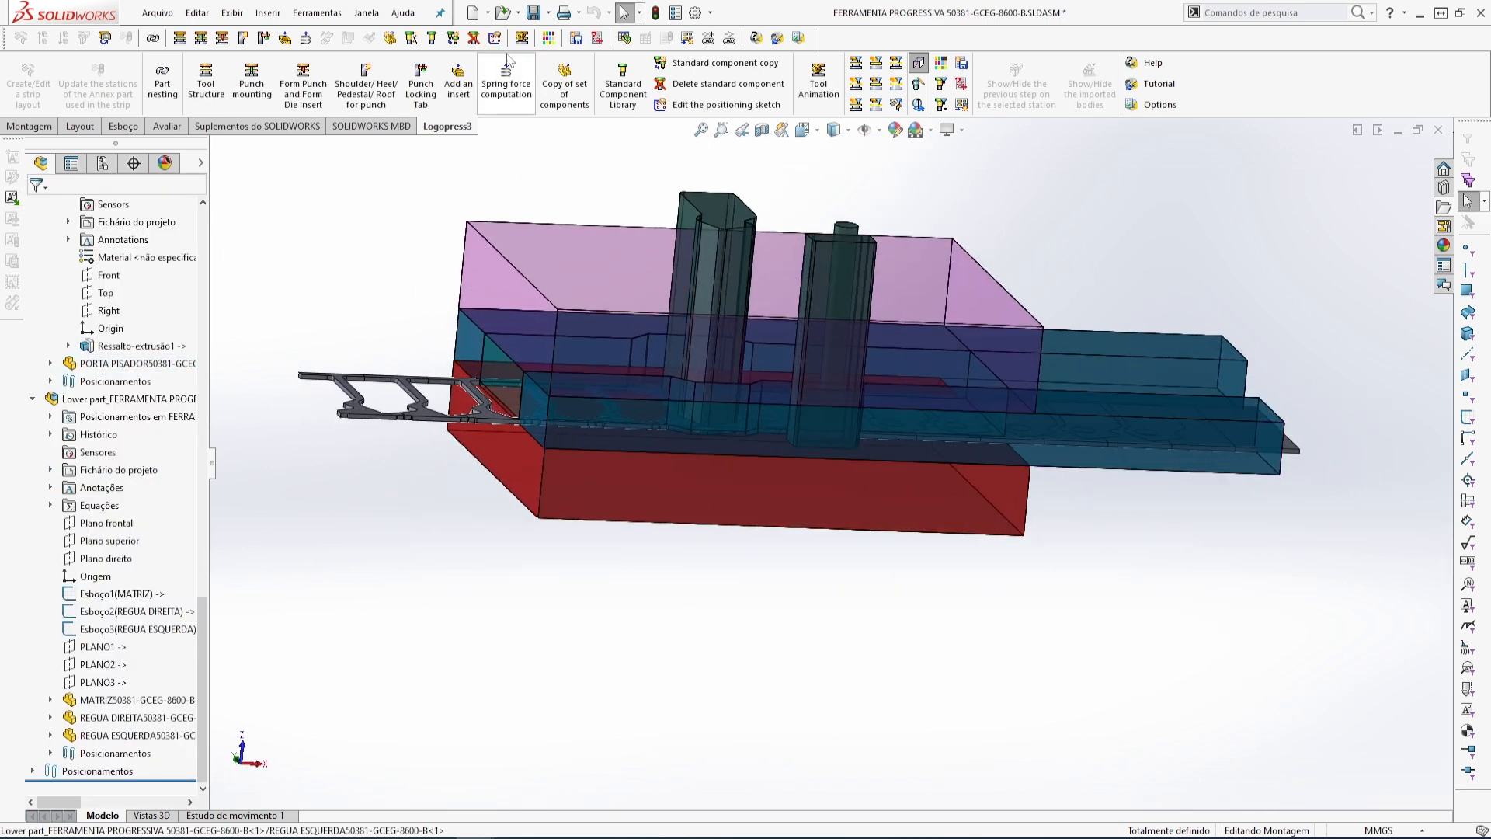
{"action": "left_click", "coordinate": [532, 14]}
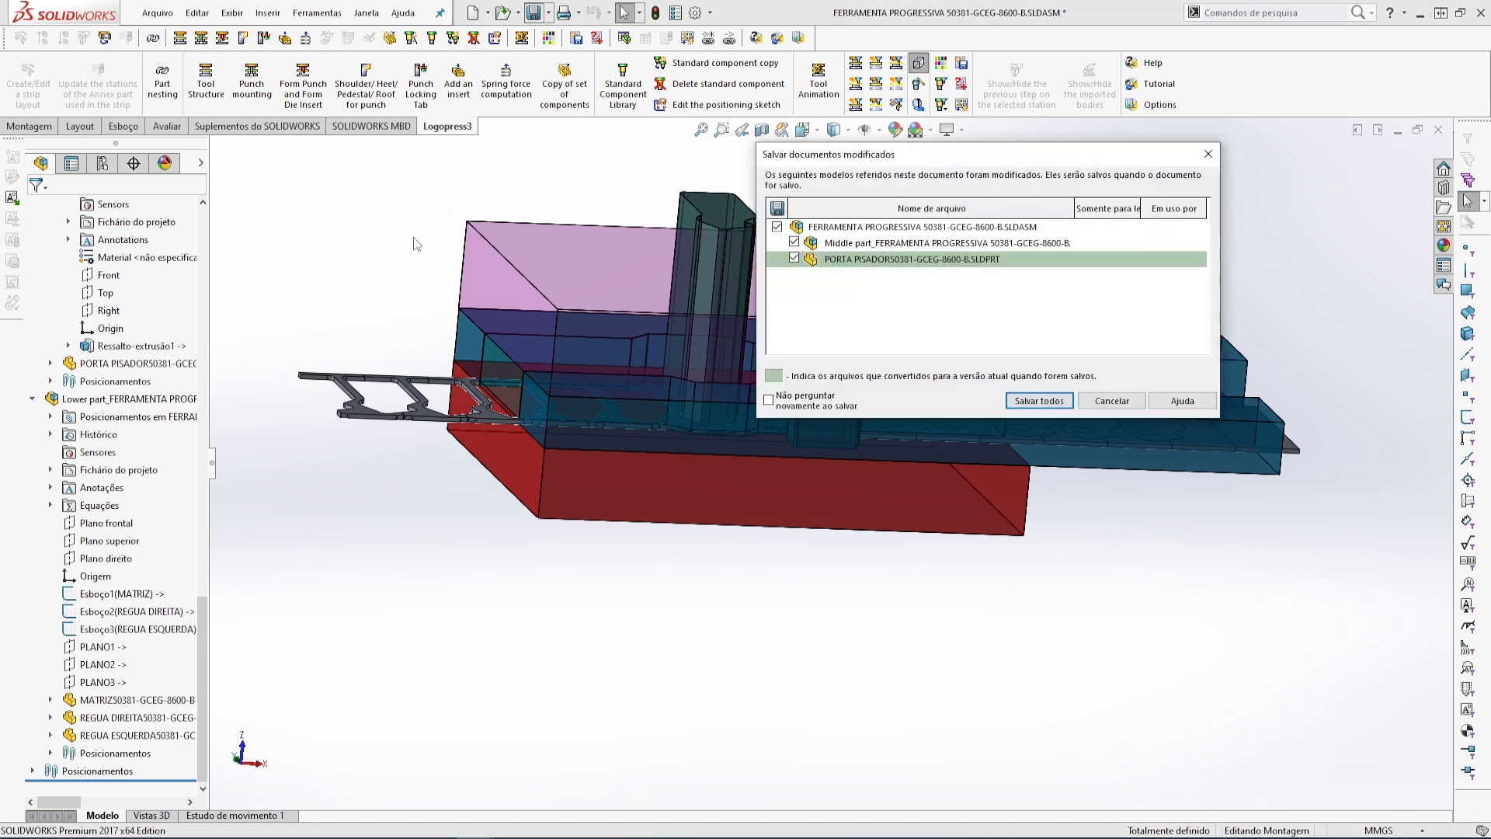
{"action": "left_click", "coordinate": [1044, 404]}
- Start adding a 20 mm thick plate from sketch to the upper part of the tool structure
{"action": "scroll", "coordinate": [853, 366], "scroll_direction": "up", "scroll_amount": 2}
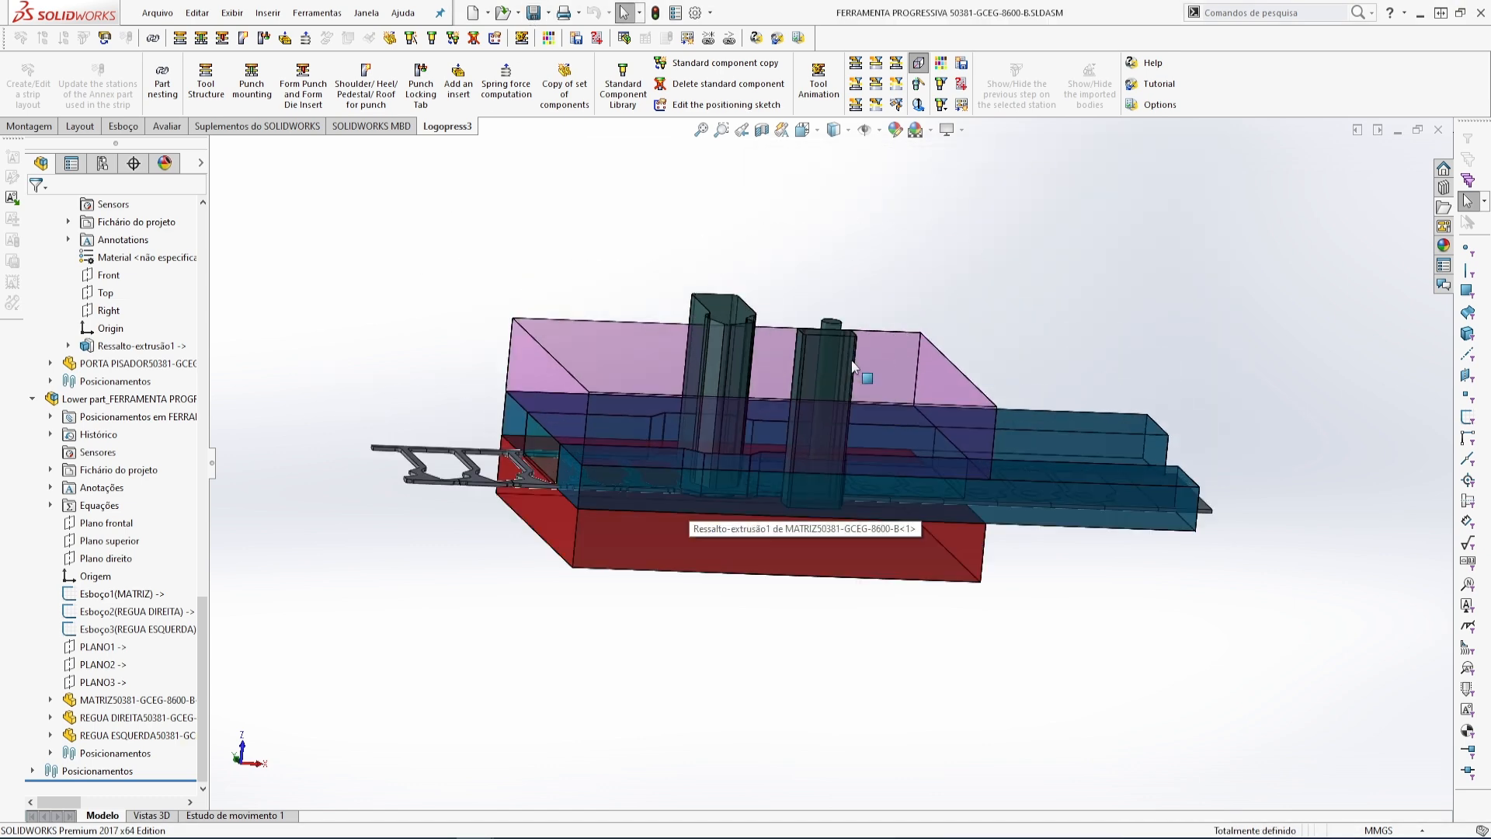
{"action": "middle_click_drag", "start_coordinate": [878, 432], "coordinate": [829, 437]}
{"action": "middle_click_drag", "start_coordinate": [854, 368], "coordinate": [831, 404]}
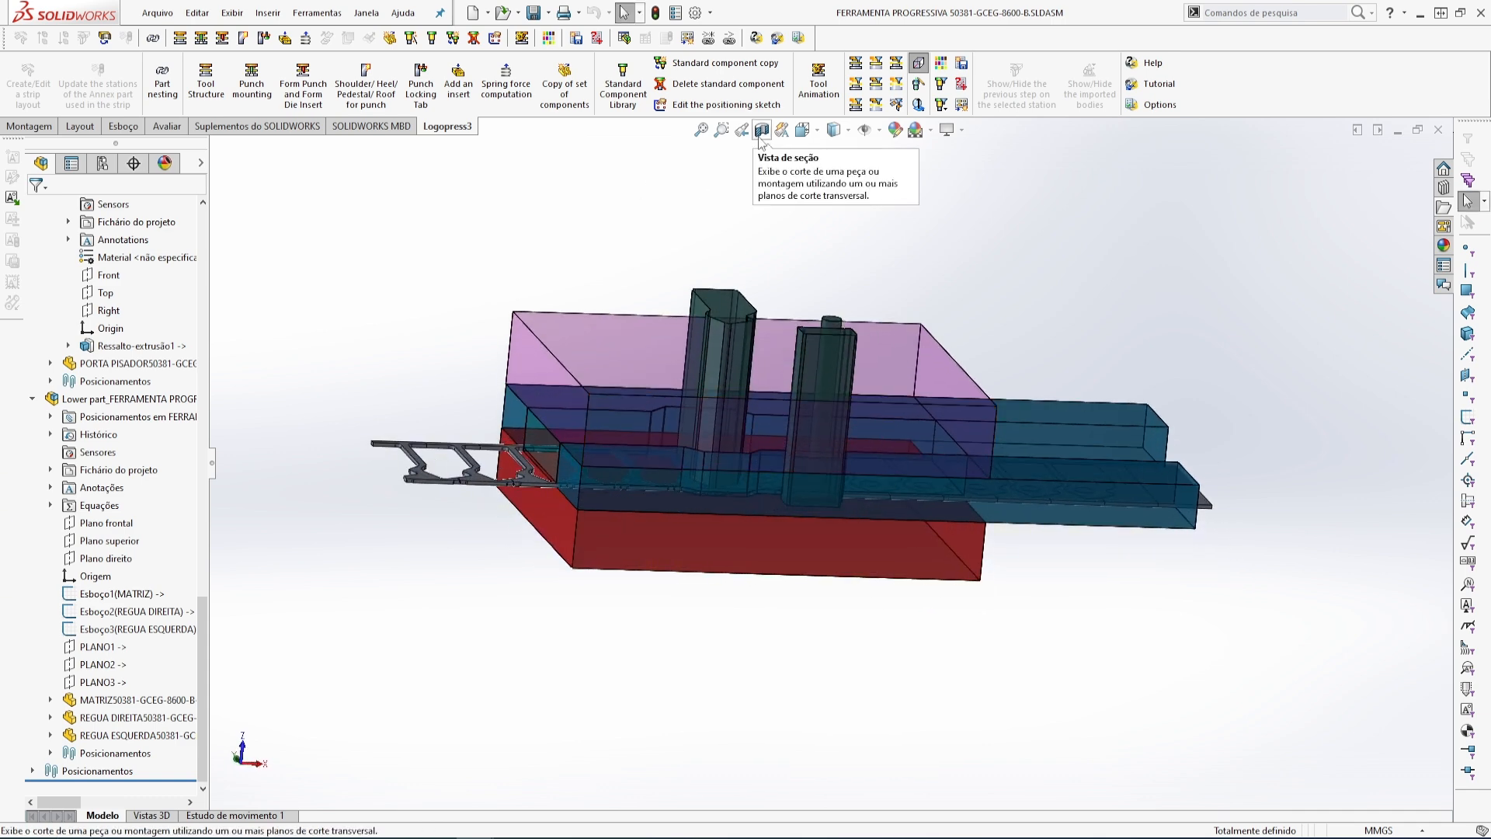
{"action": "left_click", "coordinate": [180, 40]}
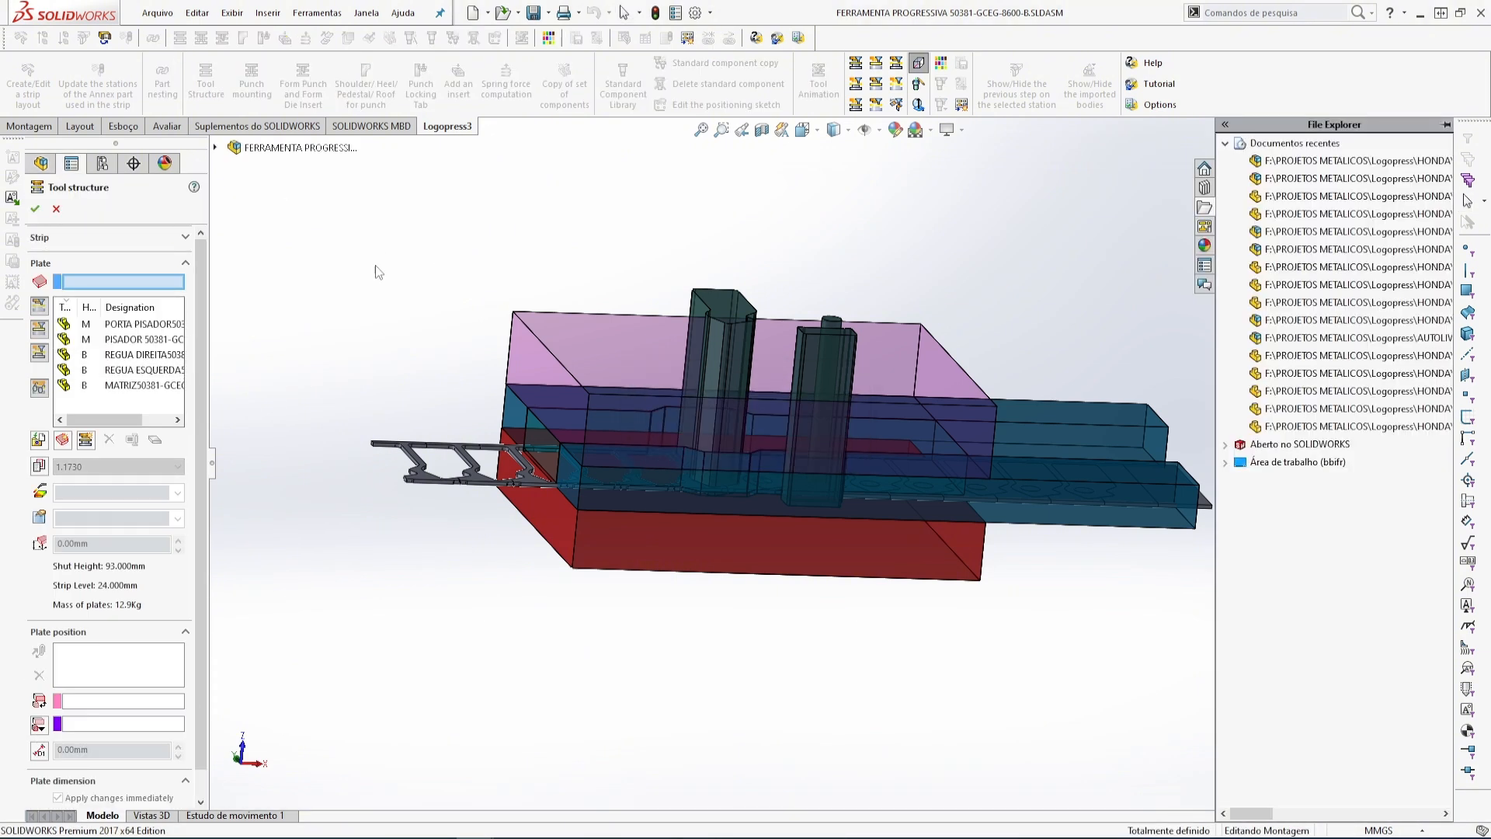
{"action": "left_click", "coordinate": [62, 440]}
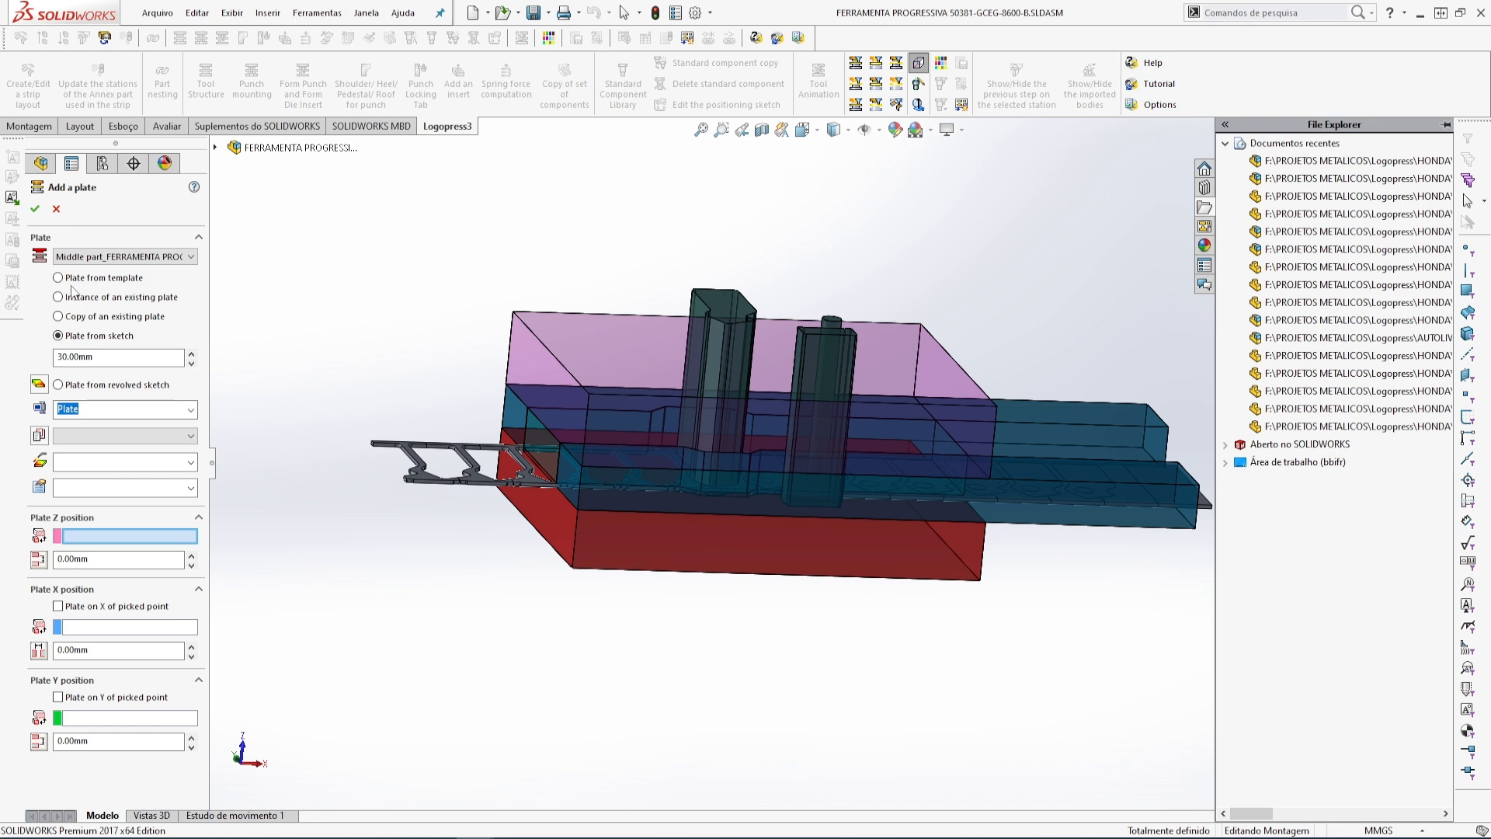
{"action": "left_click", "coordinate": [191, 257]}
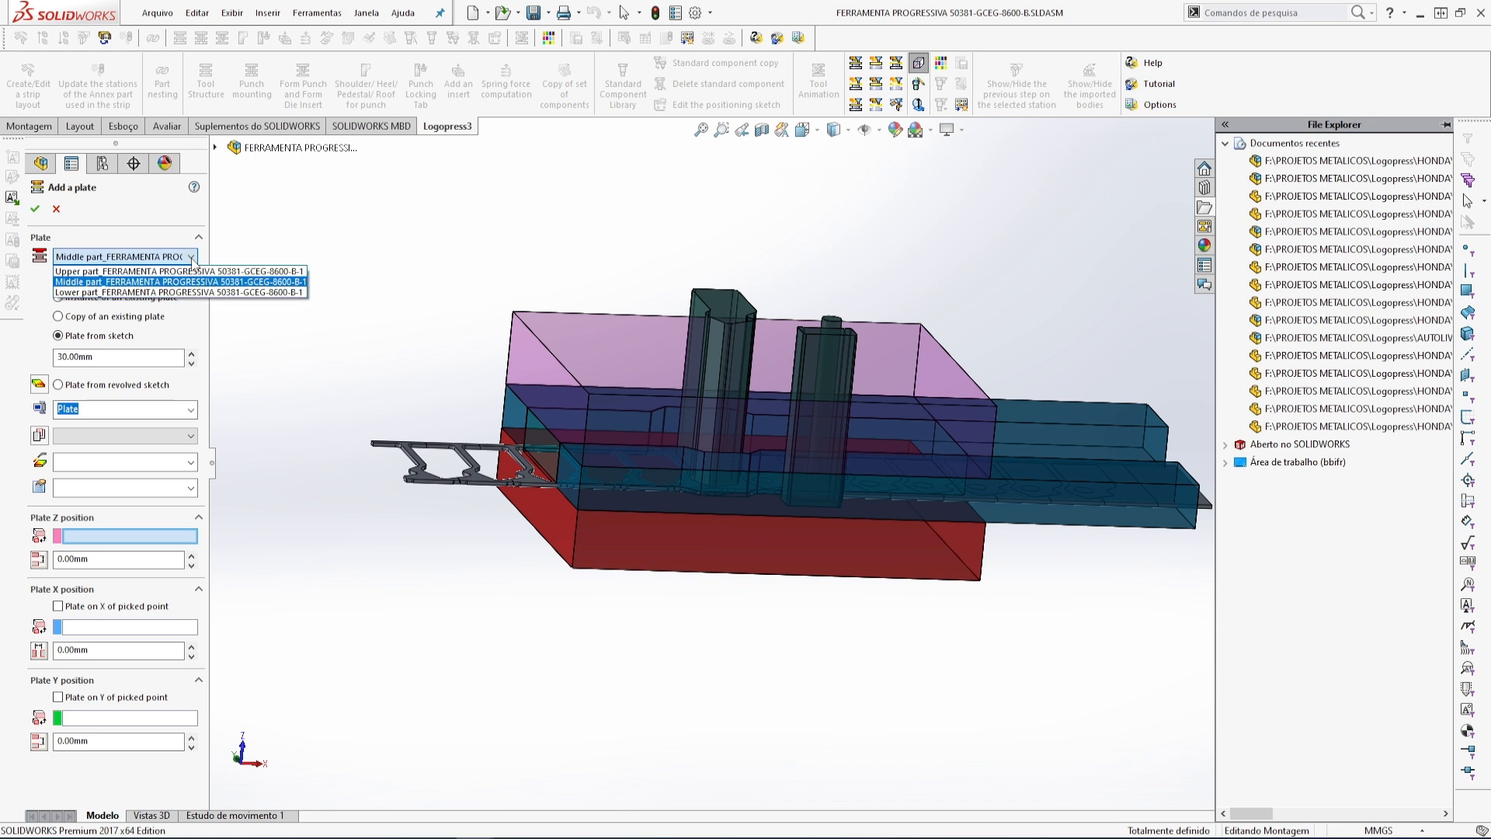
{"action": "left_click", "coordinate": [70, 271]}
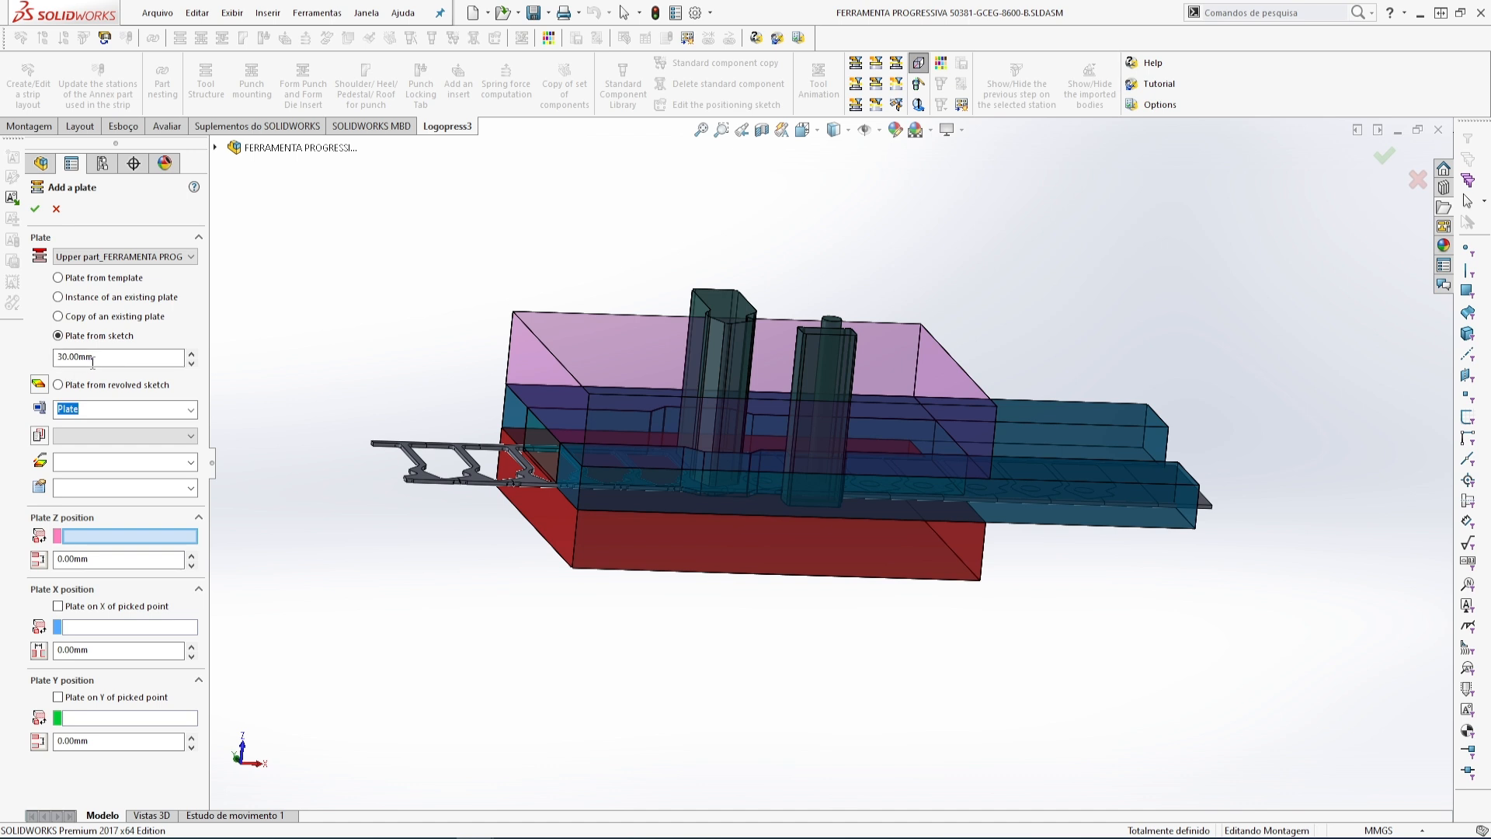
{"action": "left_click_drag", "start_coordinate": [97, 358], "coordinate": [34, 362]}
{"action": "type", "text": "2"}
- Name the upper part's new plate PORTA PUNÇÃO
{"action": "left_click", "coordinate": [77, 409]}
{"action": "key", "text": "w"}
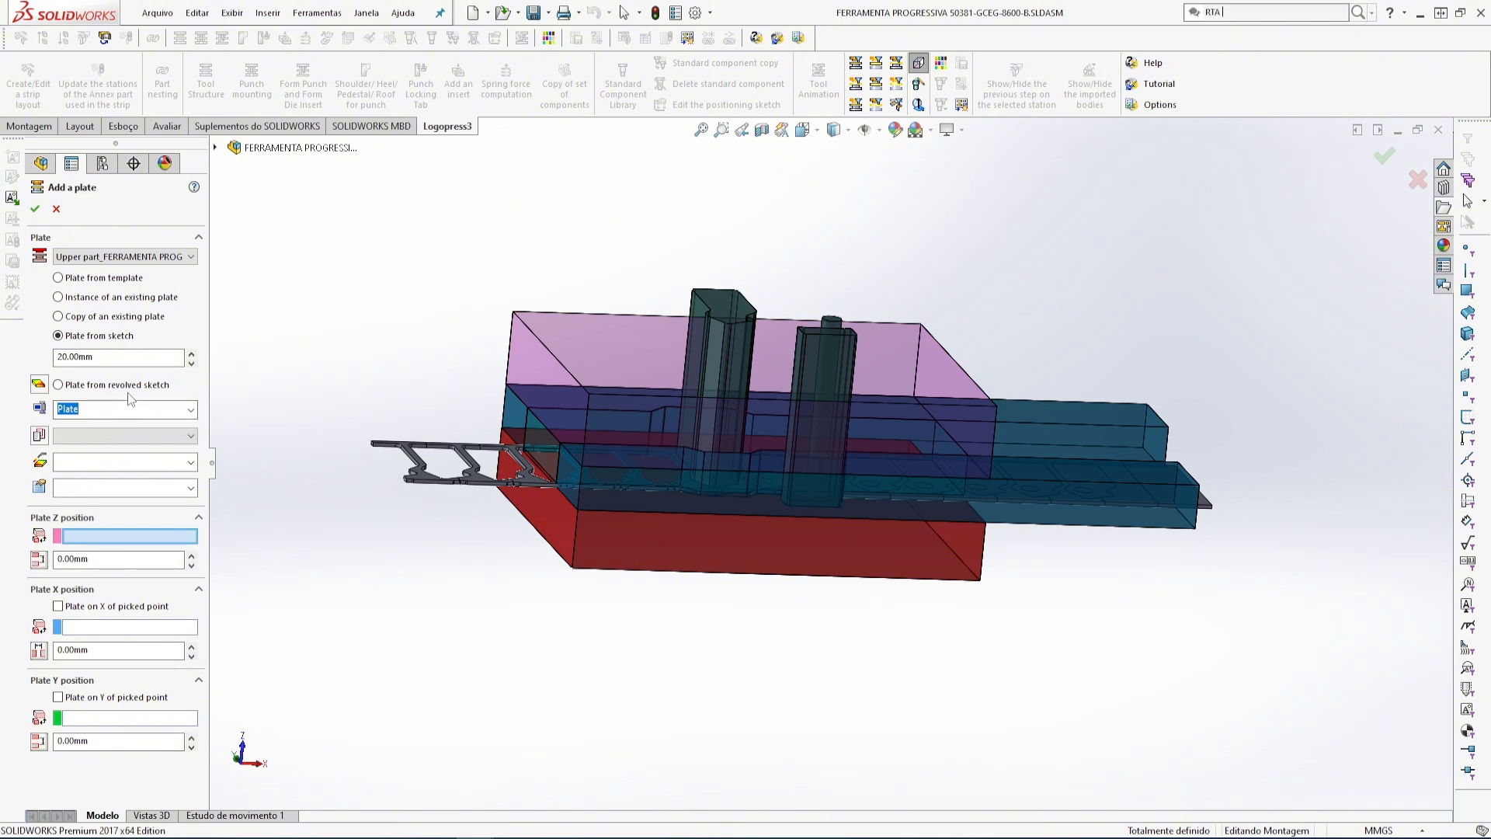
{"action": "left_click", "coordinate": [275, 396]}
{"action": "left_click", "coordinate": [91, 410]}
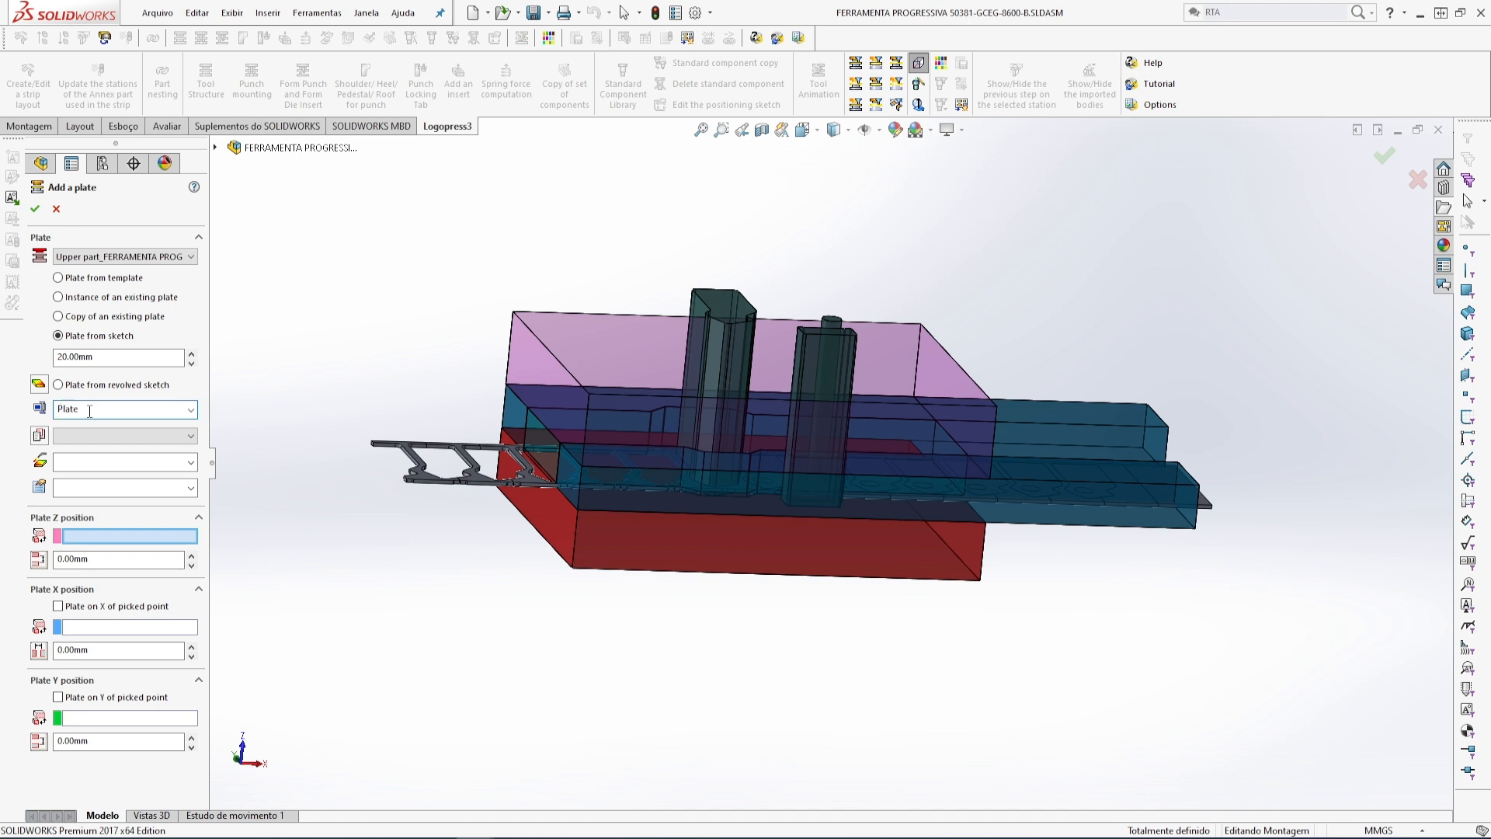
{"action": "type", "text": "PO"}
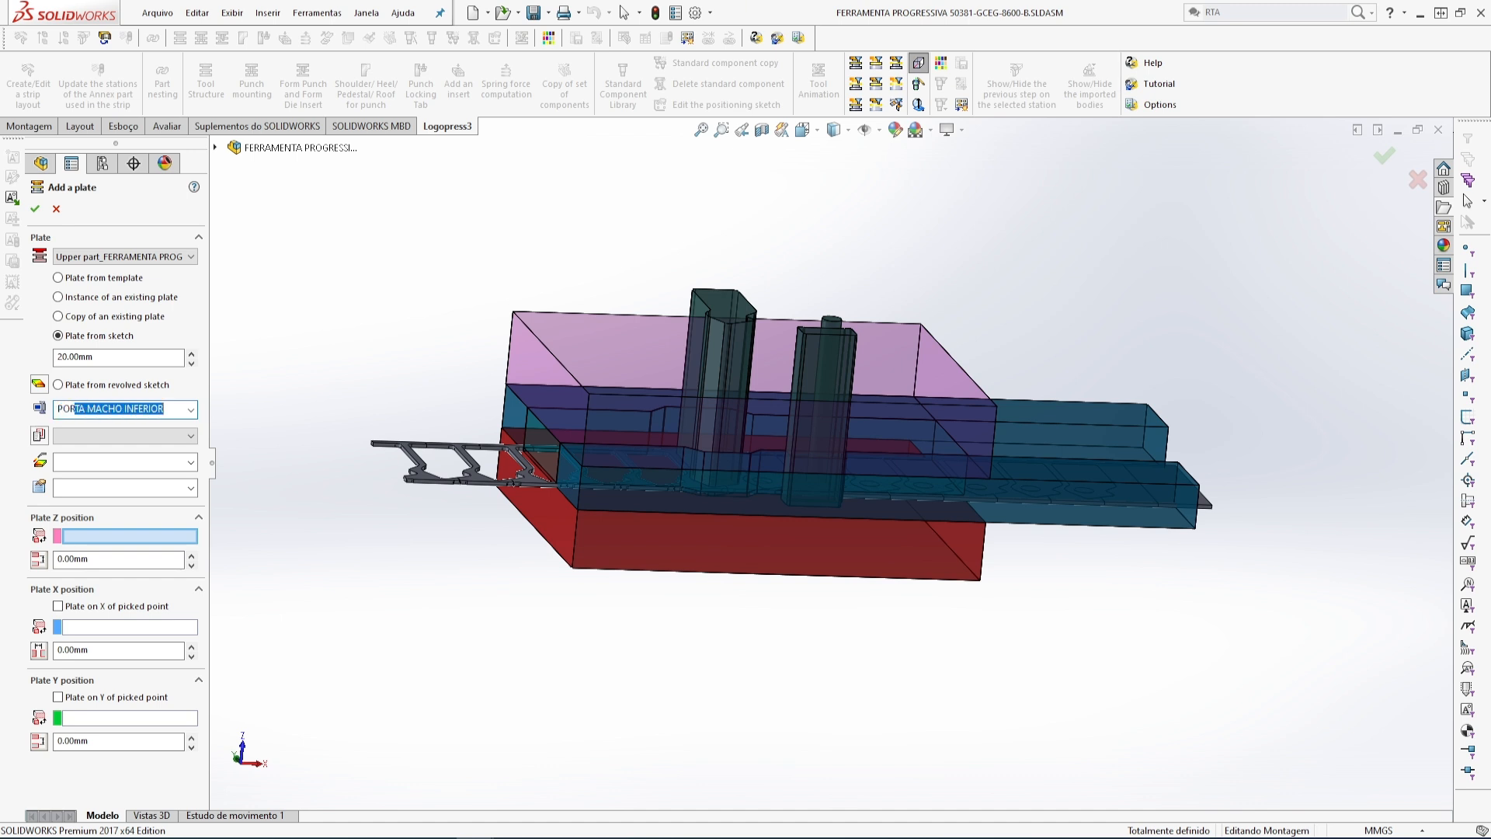
{"action": "type", "text": "RTA PUNÇÃO"}
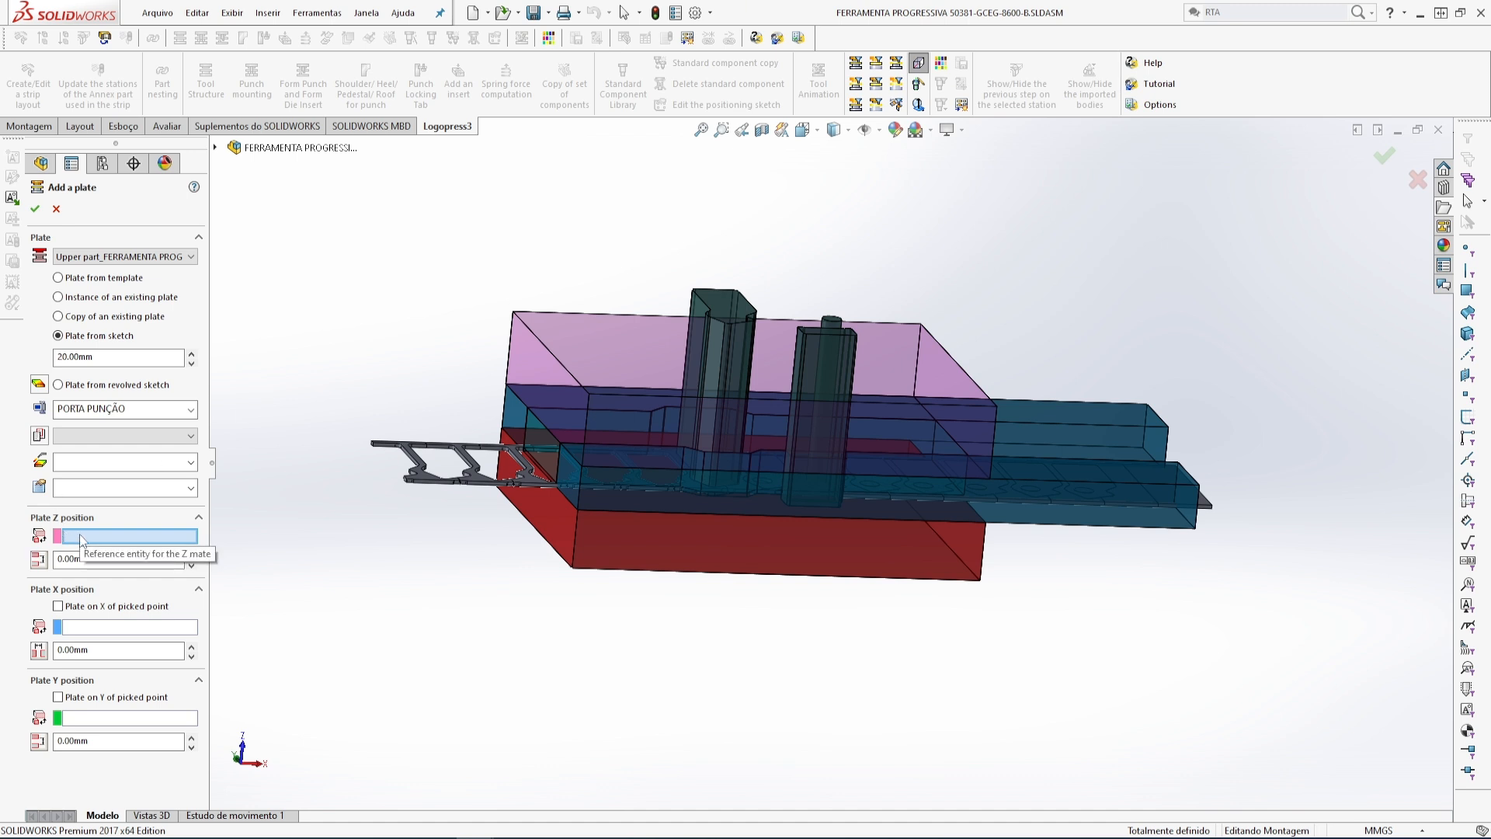
- Set the plate's Z position reference to the shoulder face around the round pin on top of the smaller punch
{"action": "scroll", "coordinate": [885, 377], "scroll_direction": "down", "scroll_amount": 6}
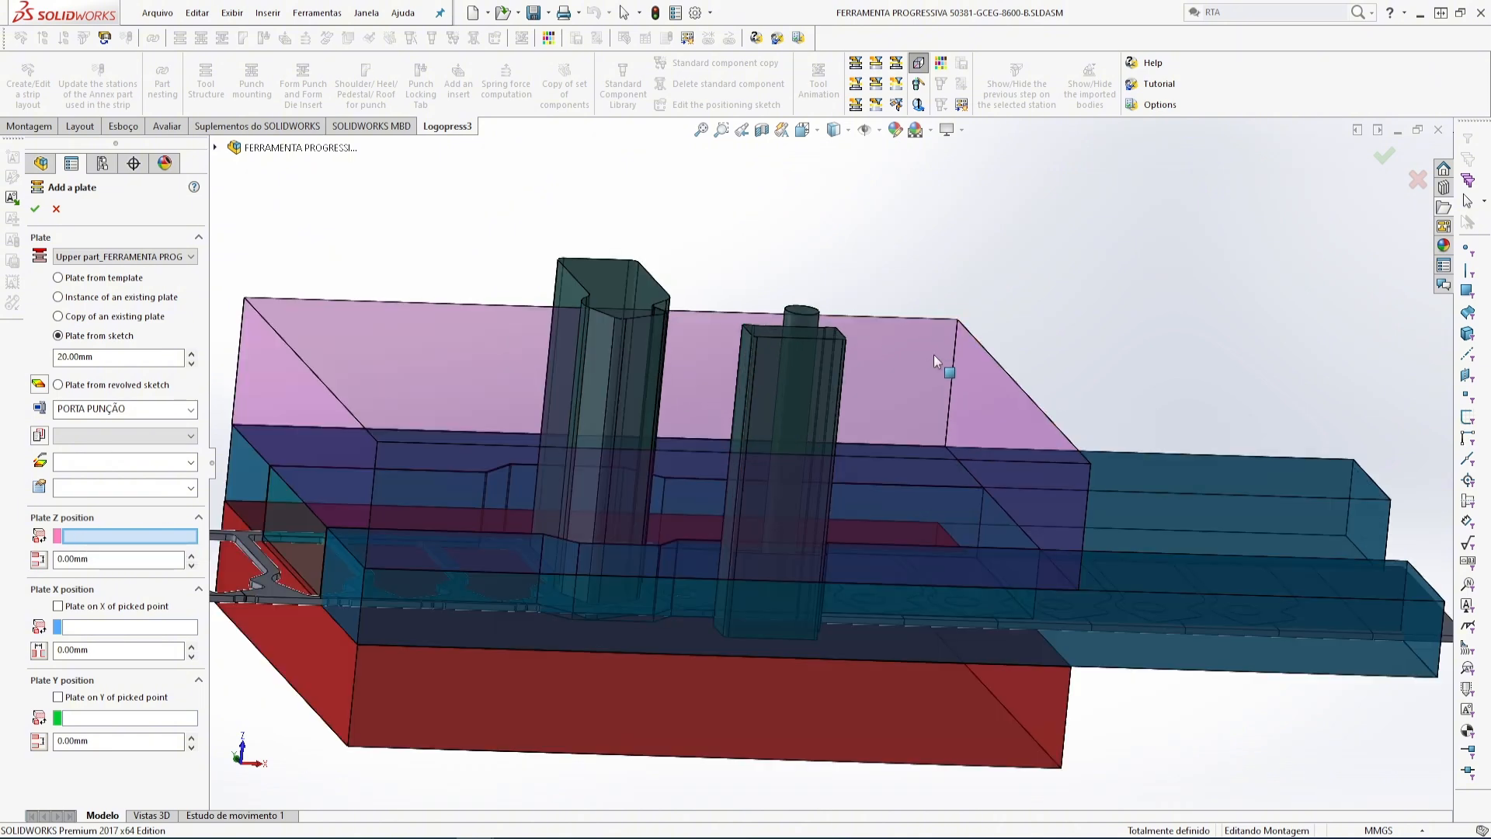
{"action": "scroll", "coordinate": [892, 337], "scroll_direction": "down", "scroll_amount": 4}
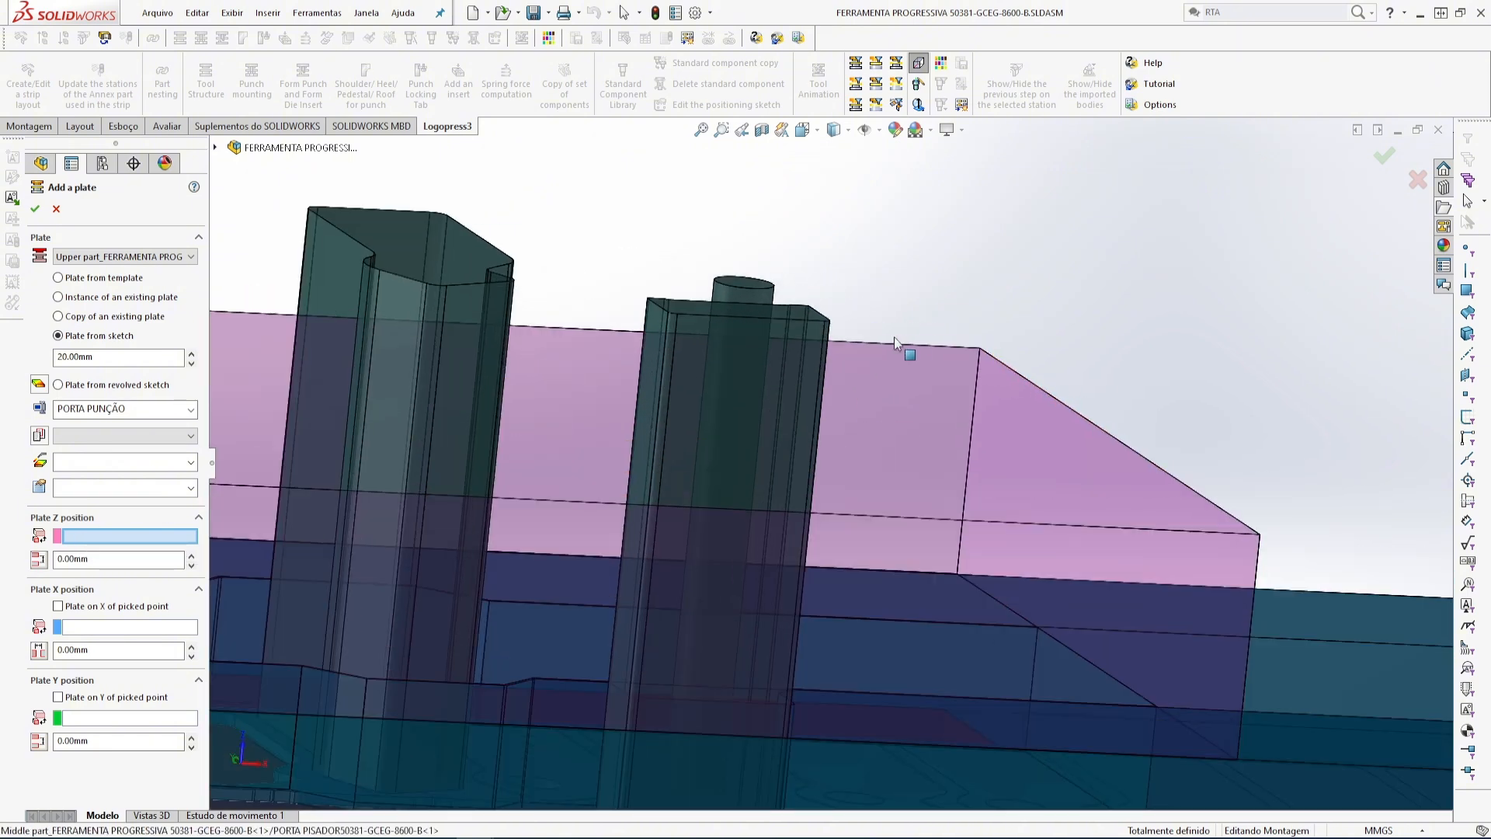
{"action": "left_click", "coordinate": [646, 306]}
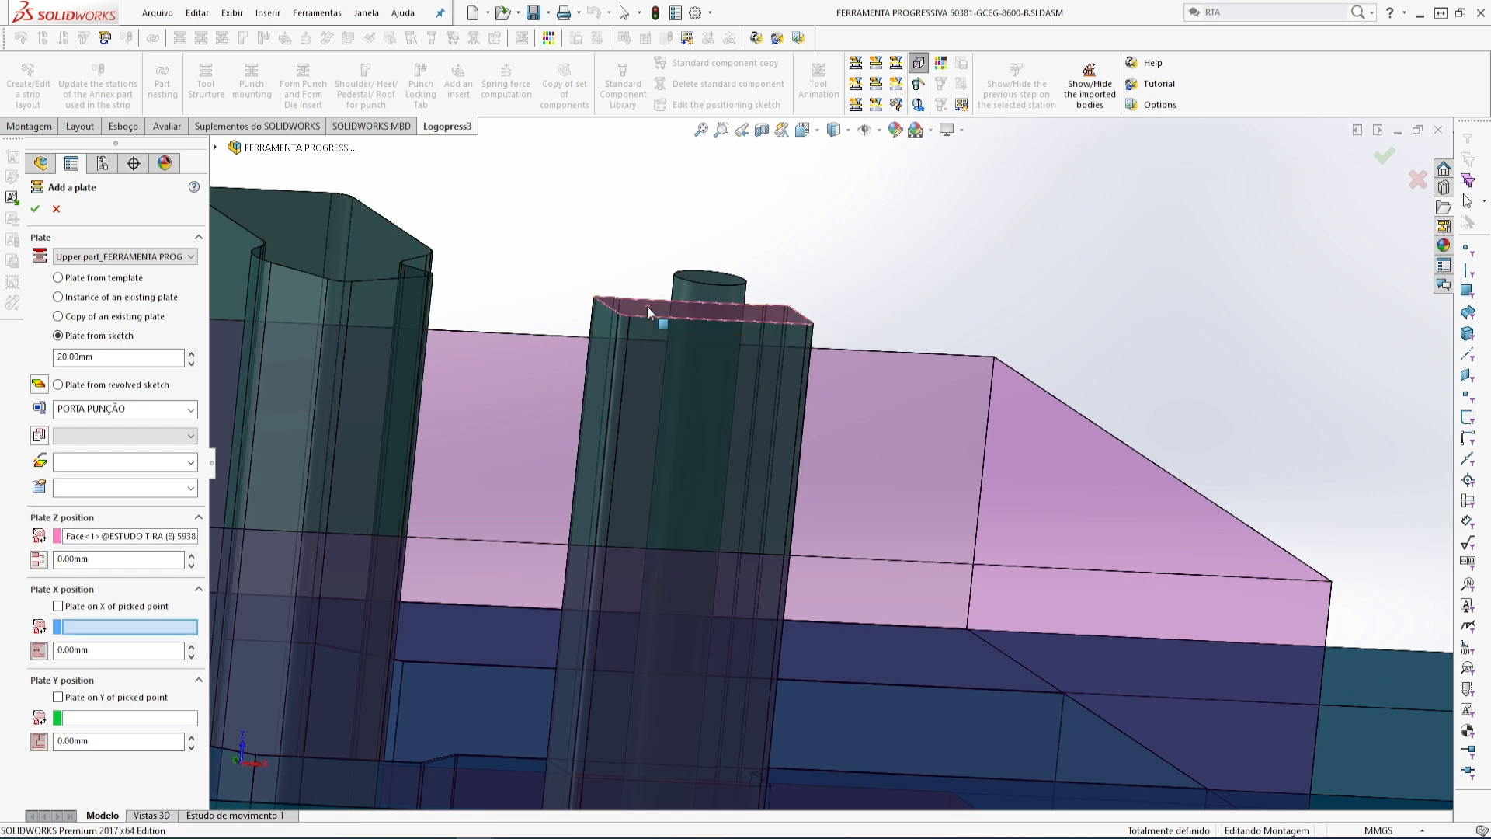
{"action": "scroll", "coordinate": [622, 365], "scroll_direction": "up", "scroll_amount": 4}
{"action": "scroll", "coordinate": [620, 377], "scroll_direction": "up", "scroll_amount": 3}
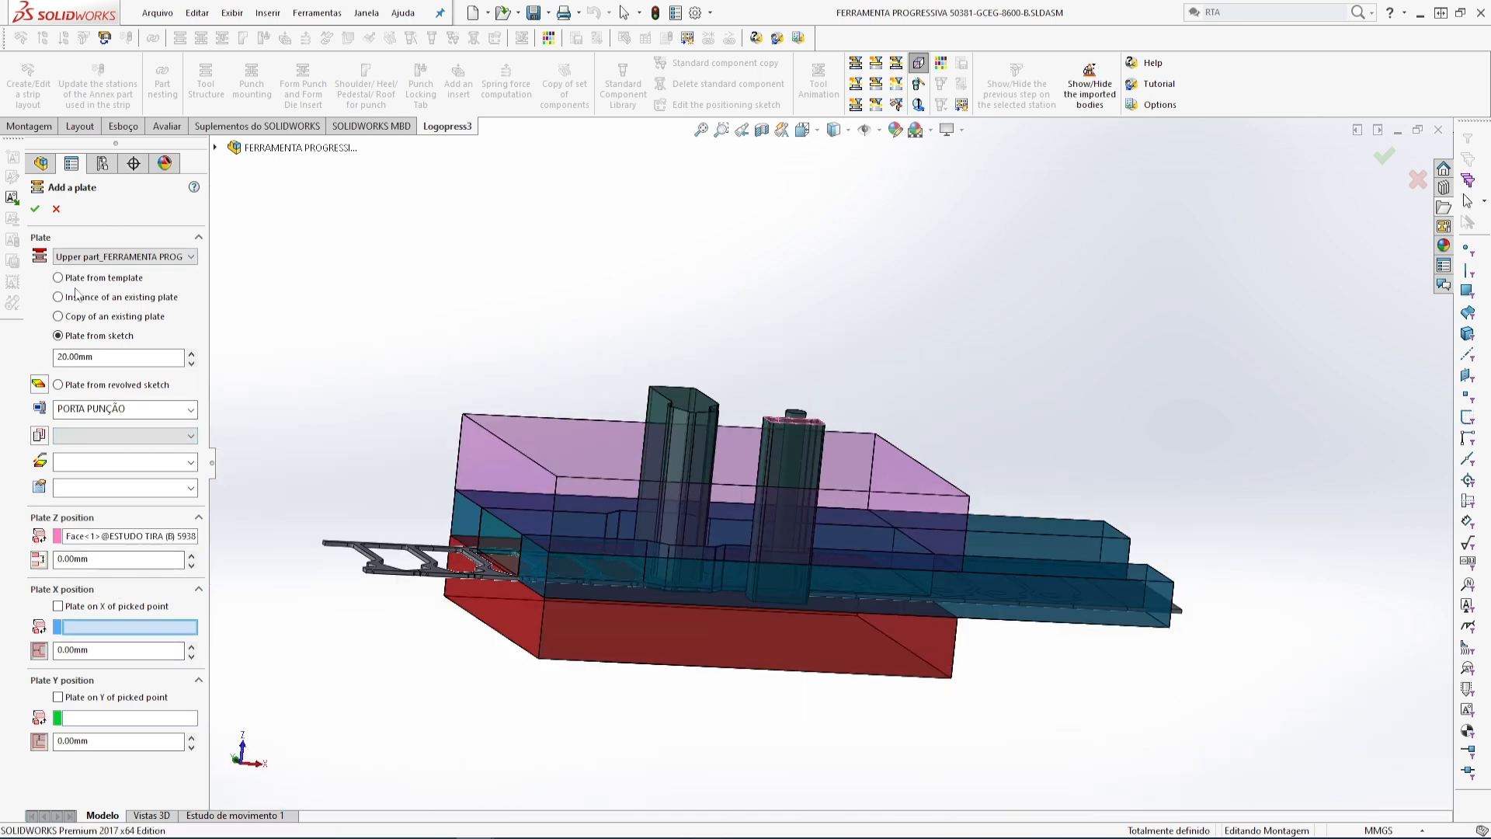
- Set the plate's X position reference to the strip study's PLANO1
{"action": "left_click", "coordinate": [68, 165]}
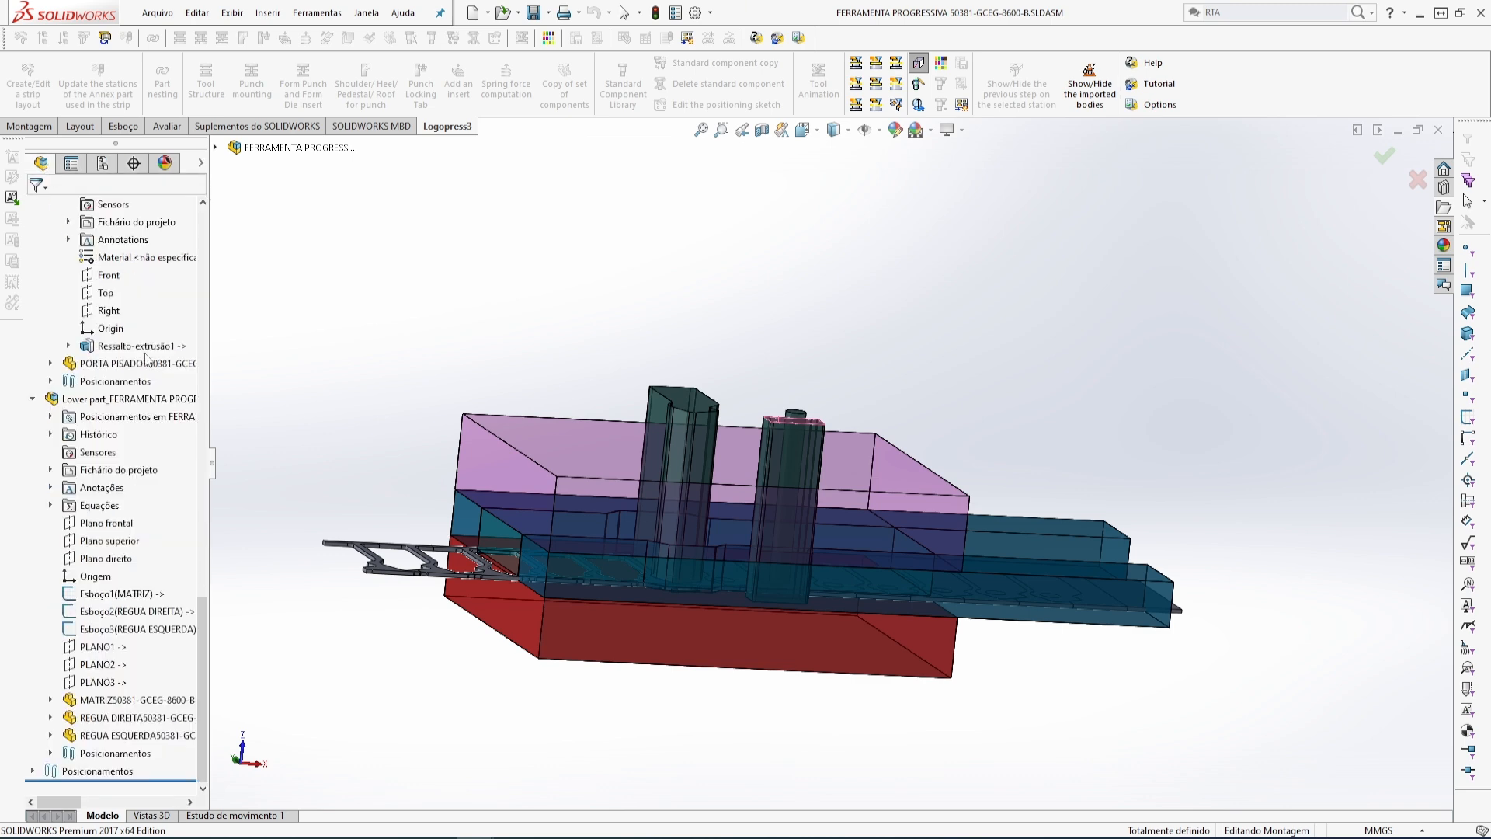
{"action": "scroll", "coordinate": [147, 392], "scroll_direction": "down", "scroll_amount": 3}
{"action": "scroll", "coordinate": [148, 392], "scroll_direction": "up", "scroll_amount": 5}
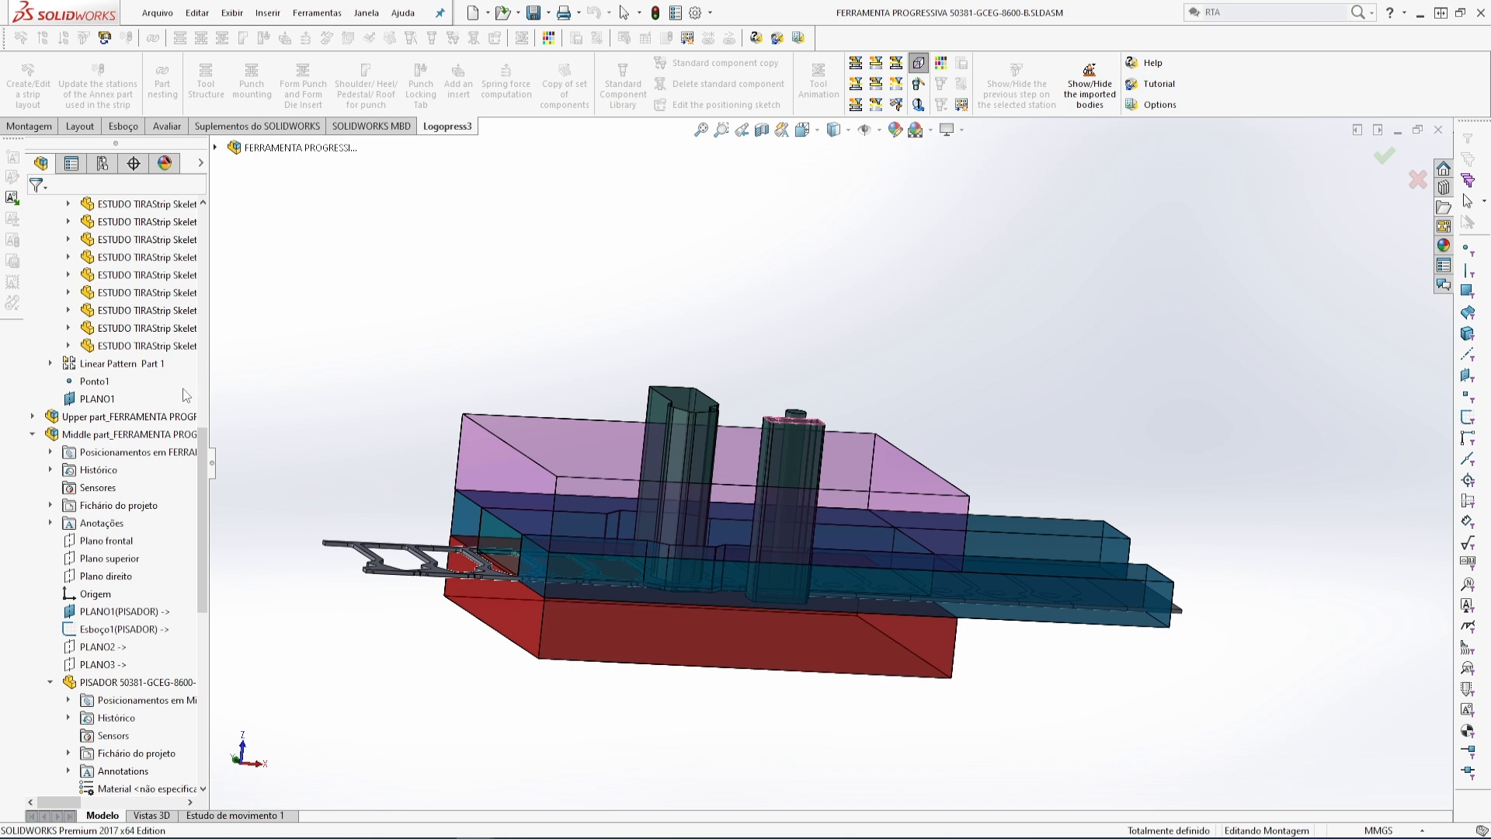
{"action": "left_click", "coordinate": [96, 399]}
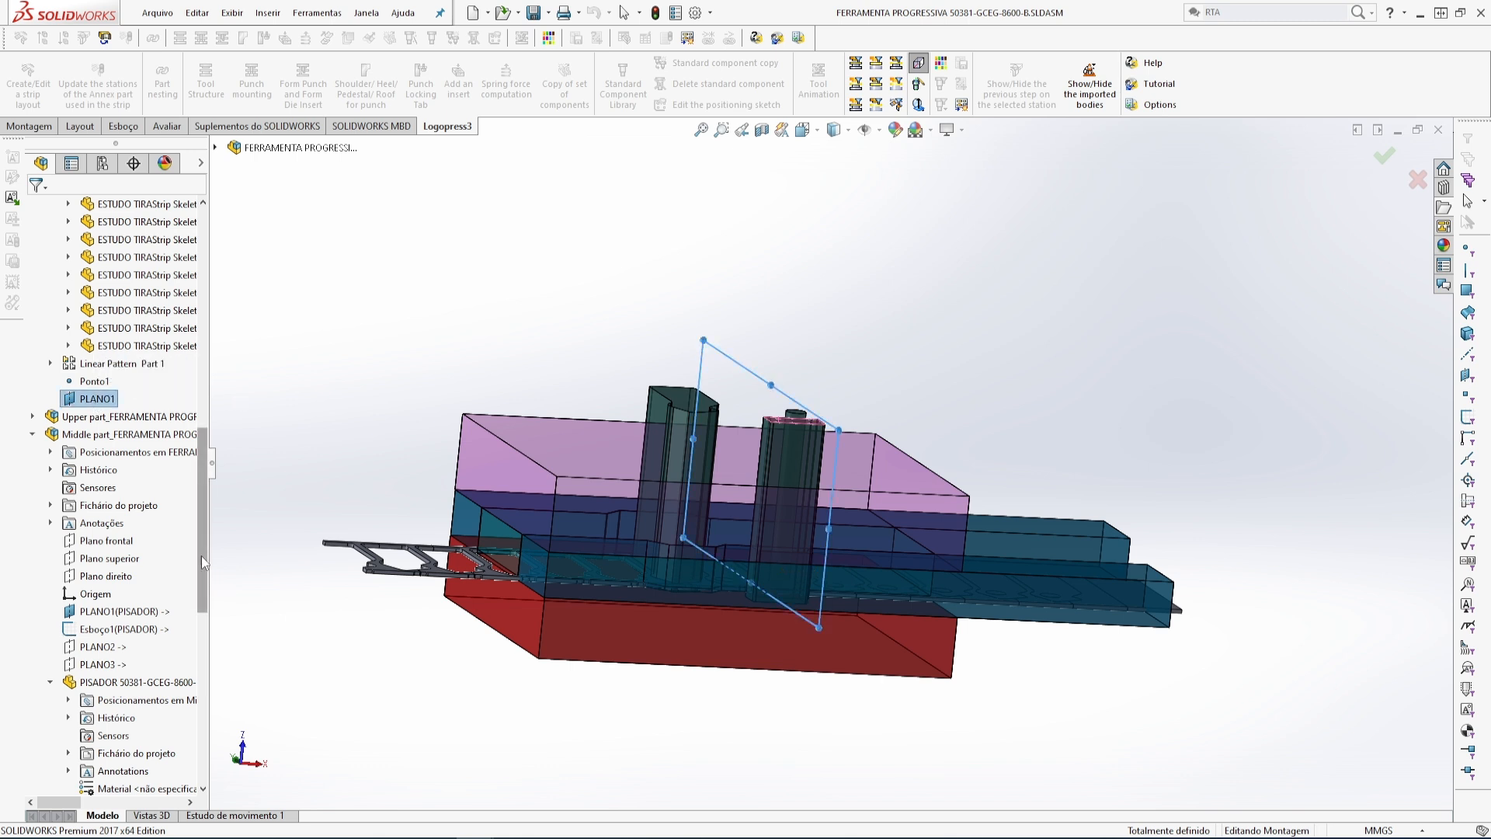
- Set the Y position reference to the upper part's Plano superior and create the plate, accepting the new external reference
{"action": "left_click_drag", "start_coordinate": [202, 556], "coordinate": [208, 602]}
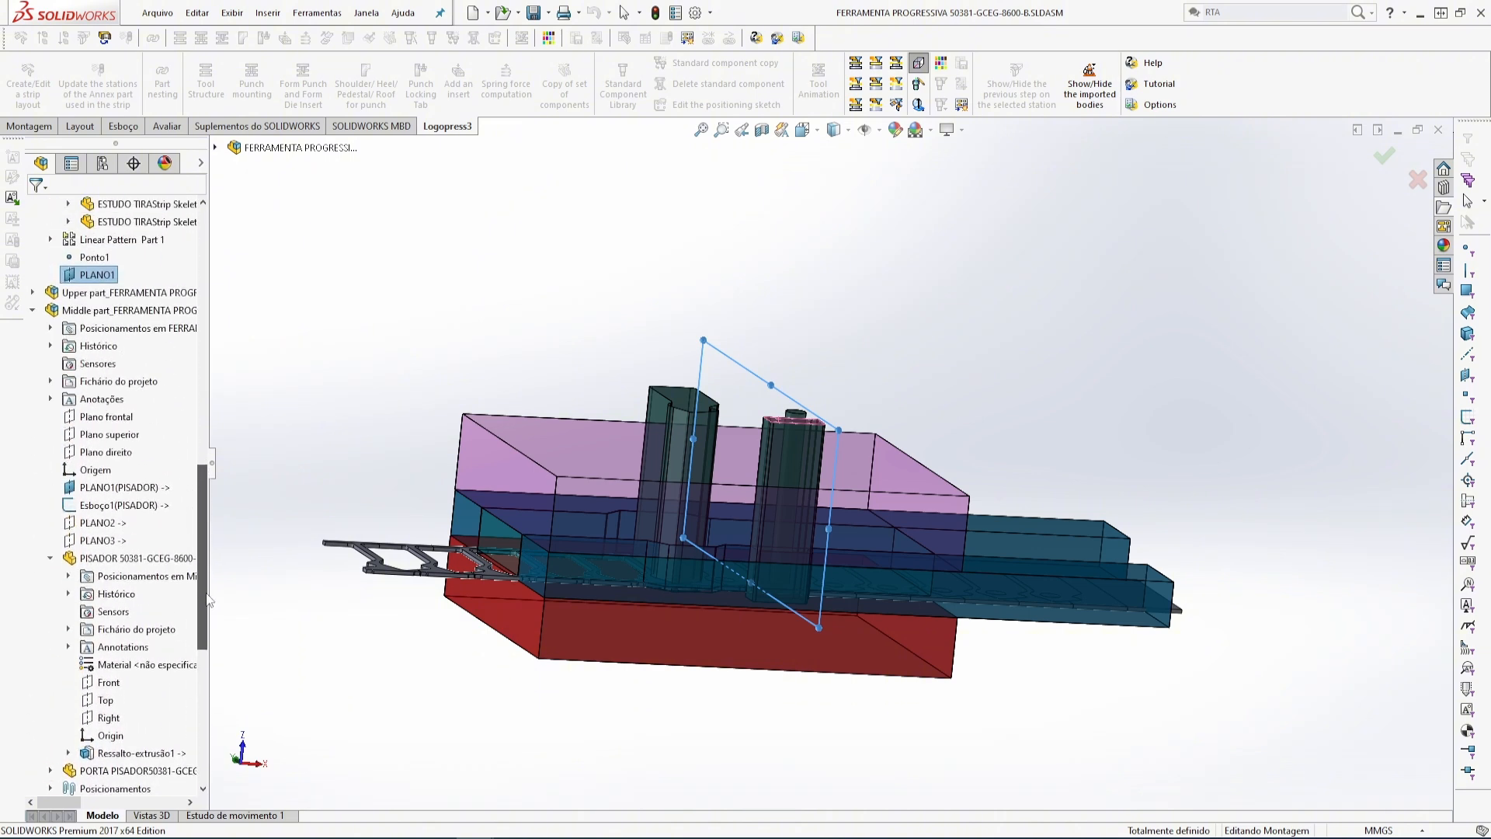
{"action": "left_click", "coordinate": [31, 294]}
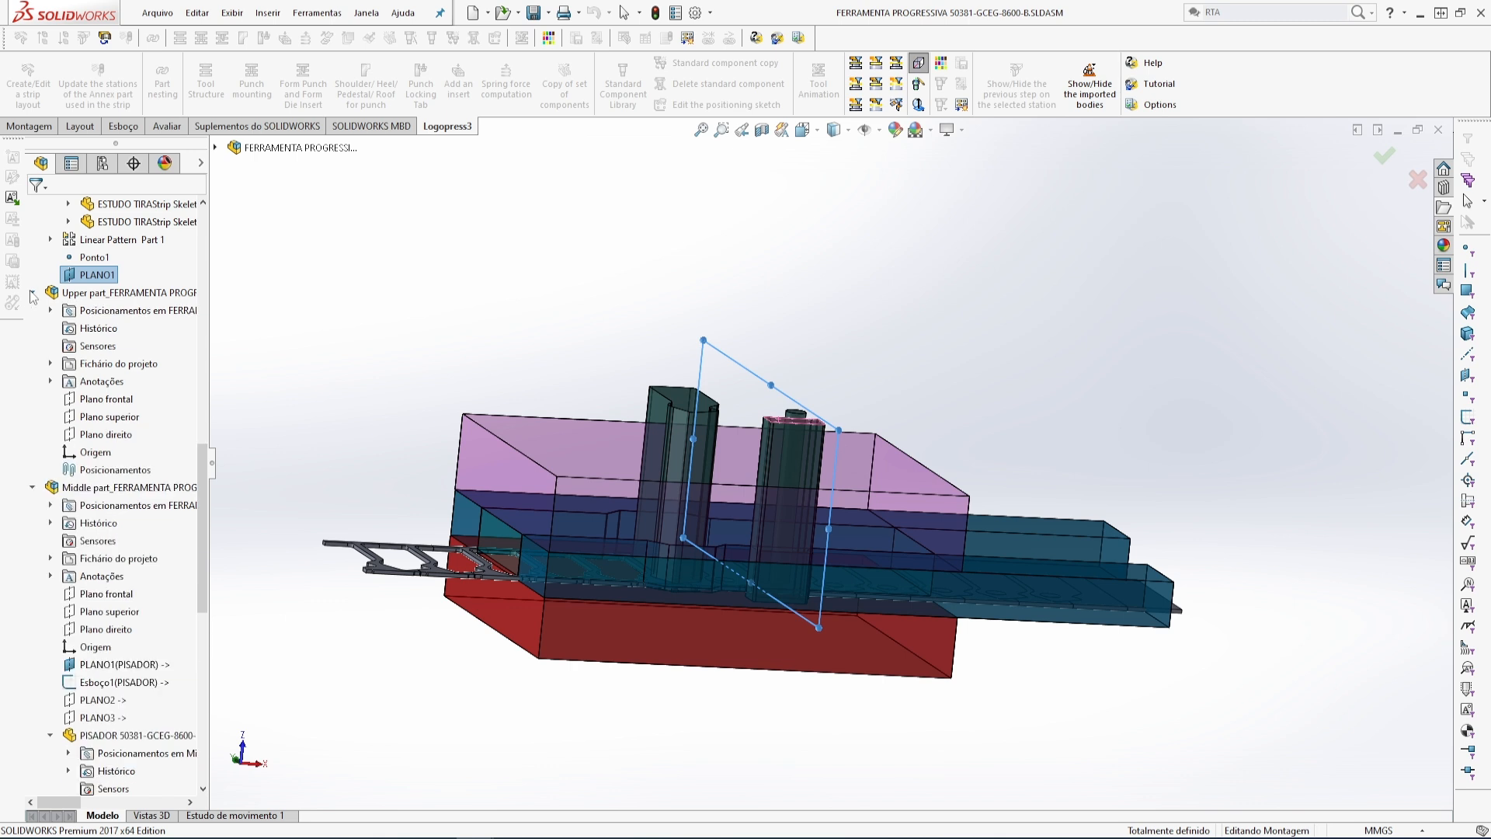
{"action": "left_click", "coordinate": [104, 420]}
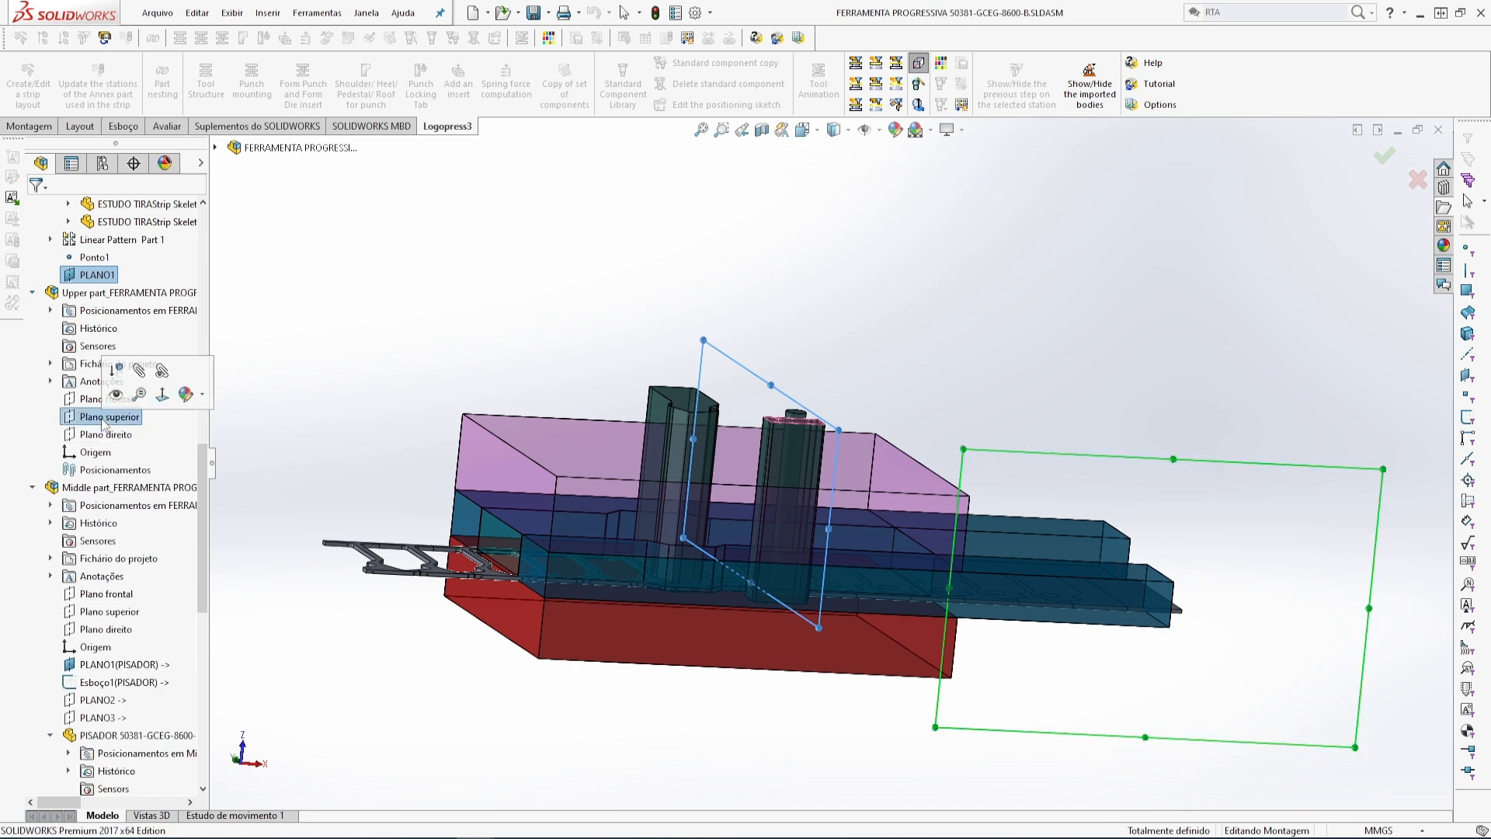
{"action": "left_click", "coordinate": [73, 165]}
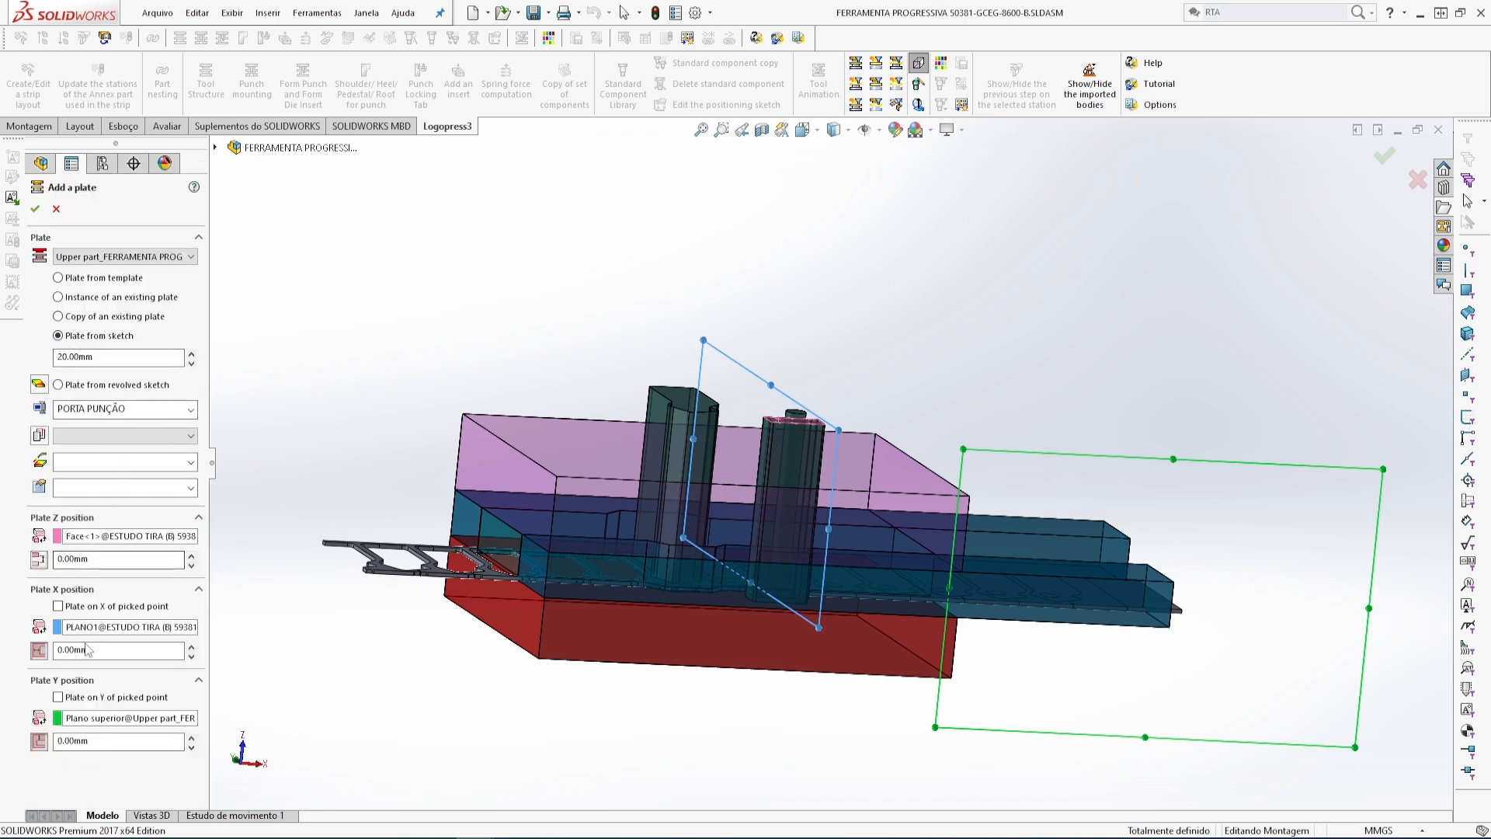
{"action": "middle_click_drag", "start_coordinate": [378, 322], "coordinate": [463, 383]}
{"action": "left_click", "coordinate": [35, 209]}
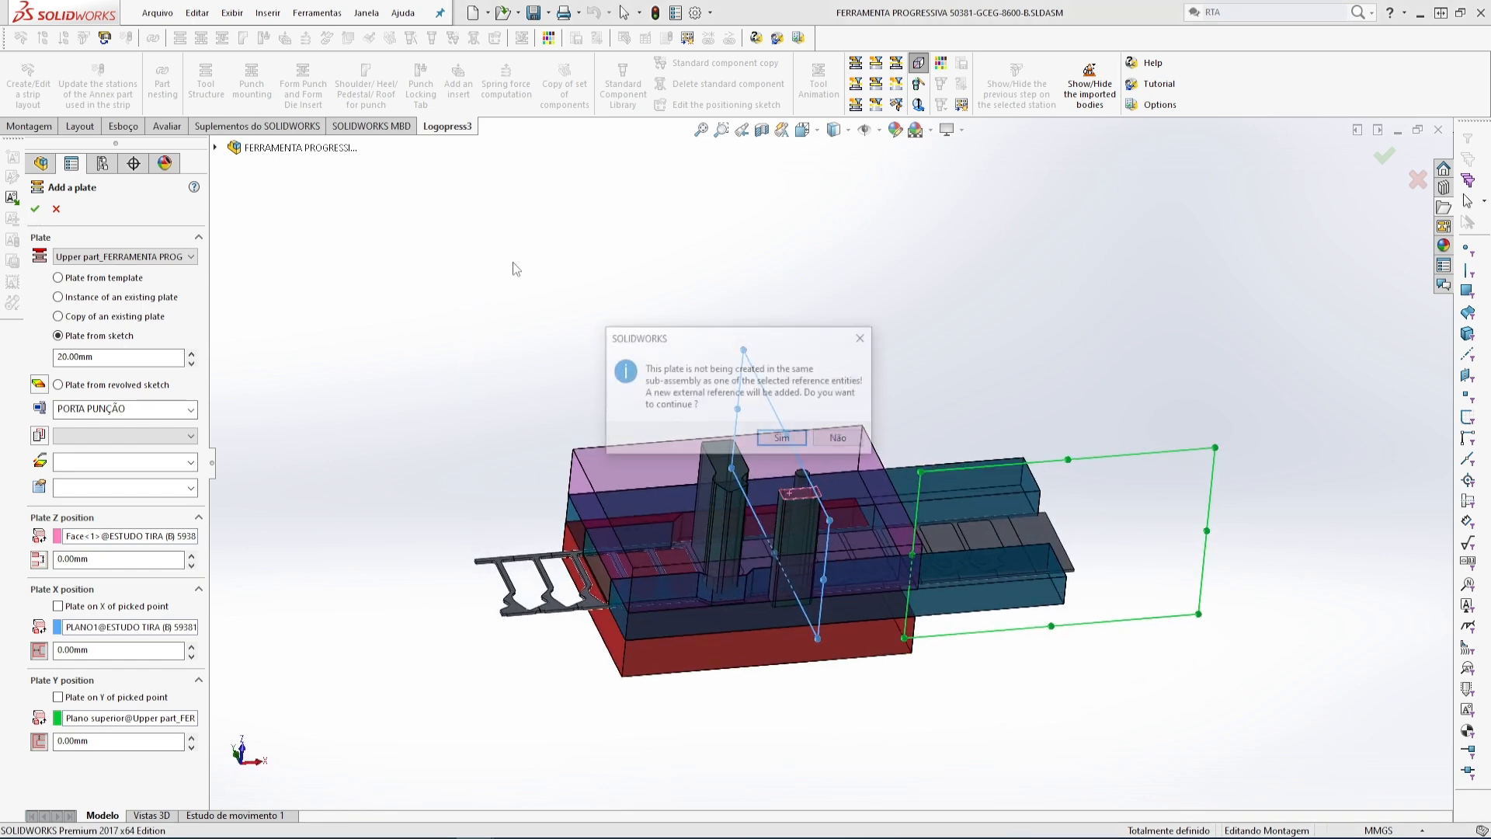
{"action": "left_click", "coordinate": [783, 439]}
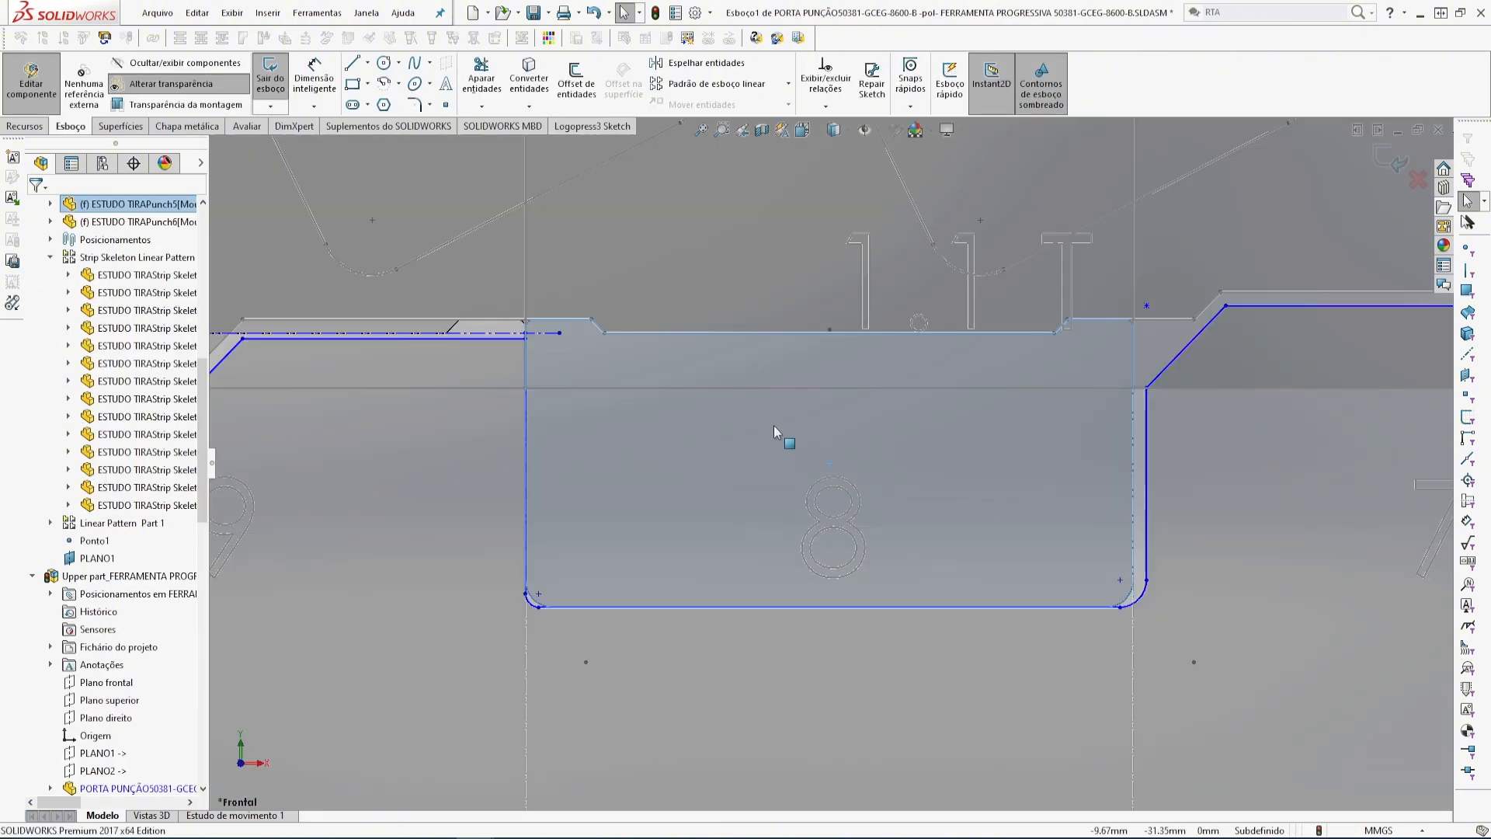
- Convert the lower part's MATRIZ layout sketch into the PORTA PUNÇÃO plate's profile and finish the sketch
{"action": "scroll", "coordinate": [773, 426], "scroll_direction": "up", "scroll_amount": 11}
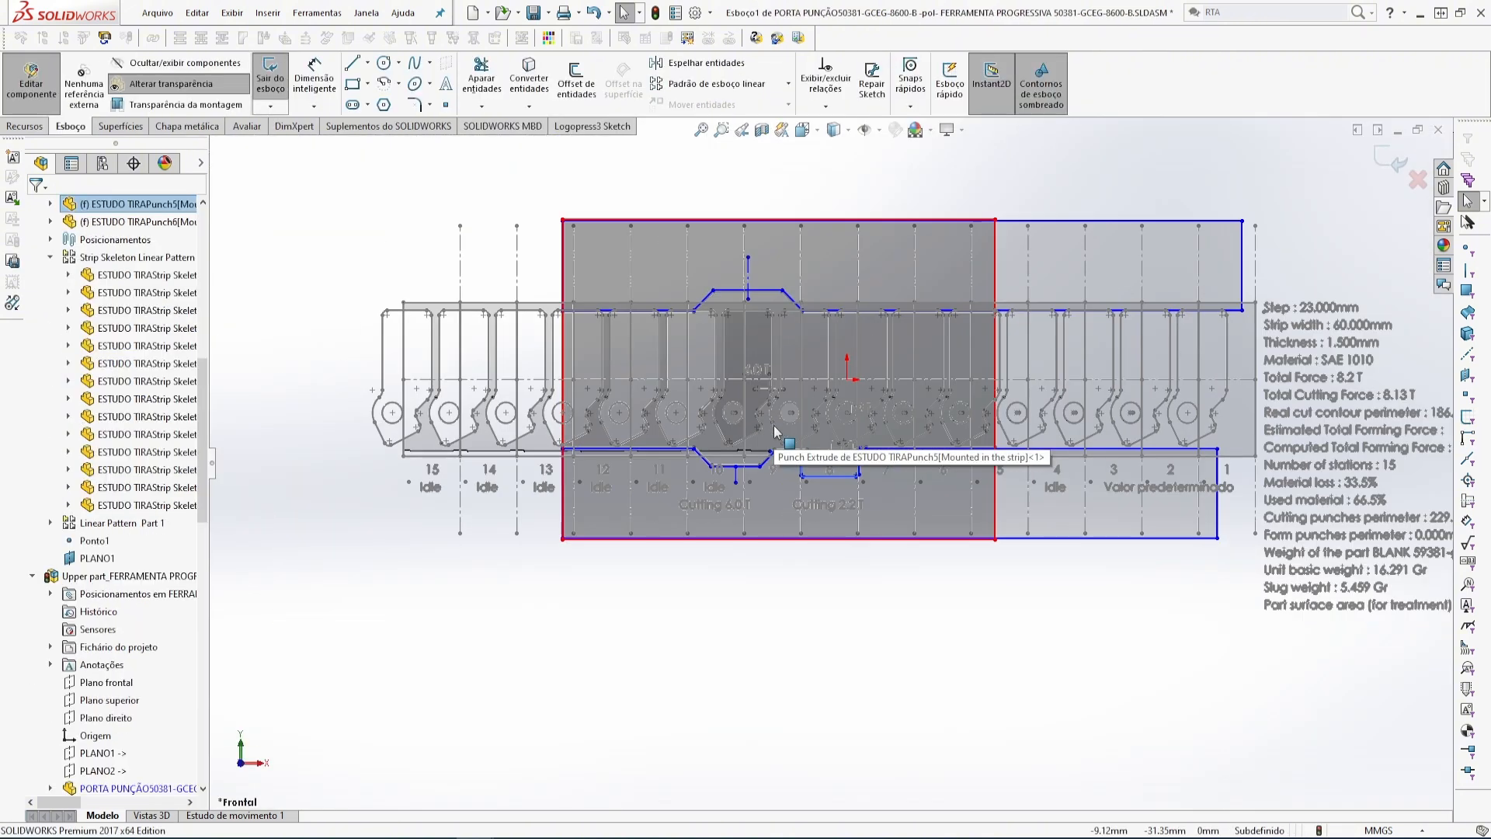
{"action": "middle_click_drag", "start_coordinate": [774, 431], "coordinate": [884, 208]}
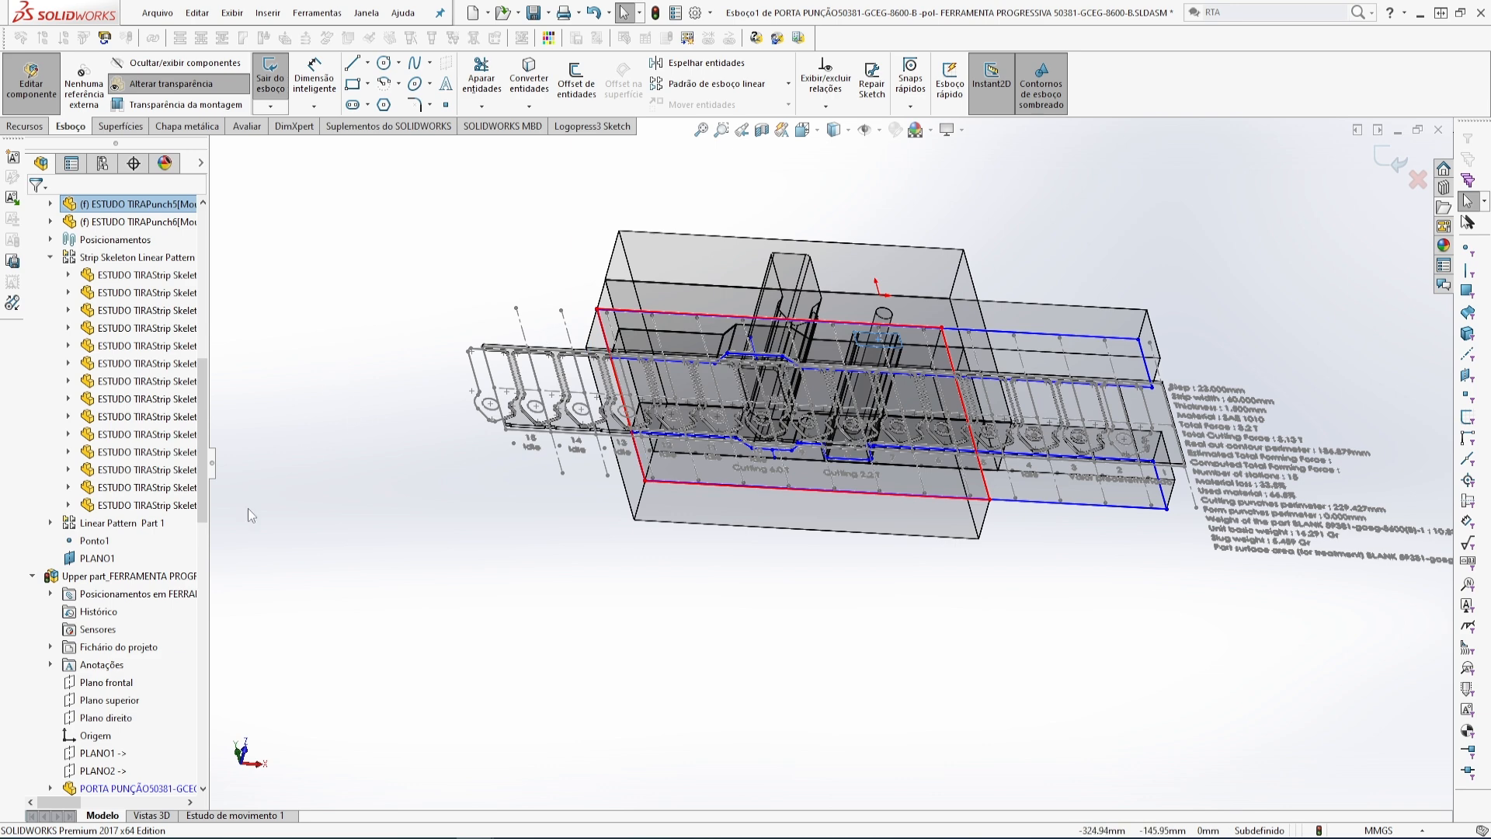
{"action": "scroll", "coordinate": [163, 654], "scroll_direction": "down", "scroll_amount": 9}
{"action": "scroll", "coordinate": [164, 654], "scroll_direction": "down", "scroll_amount": 2}
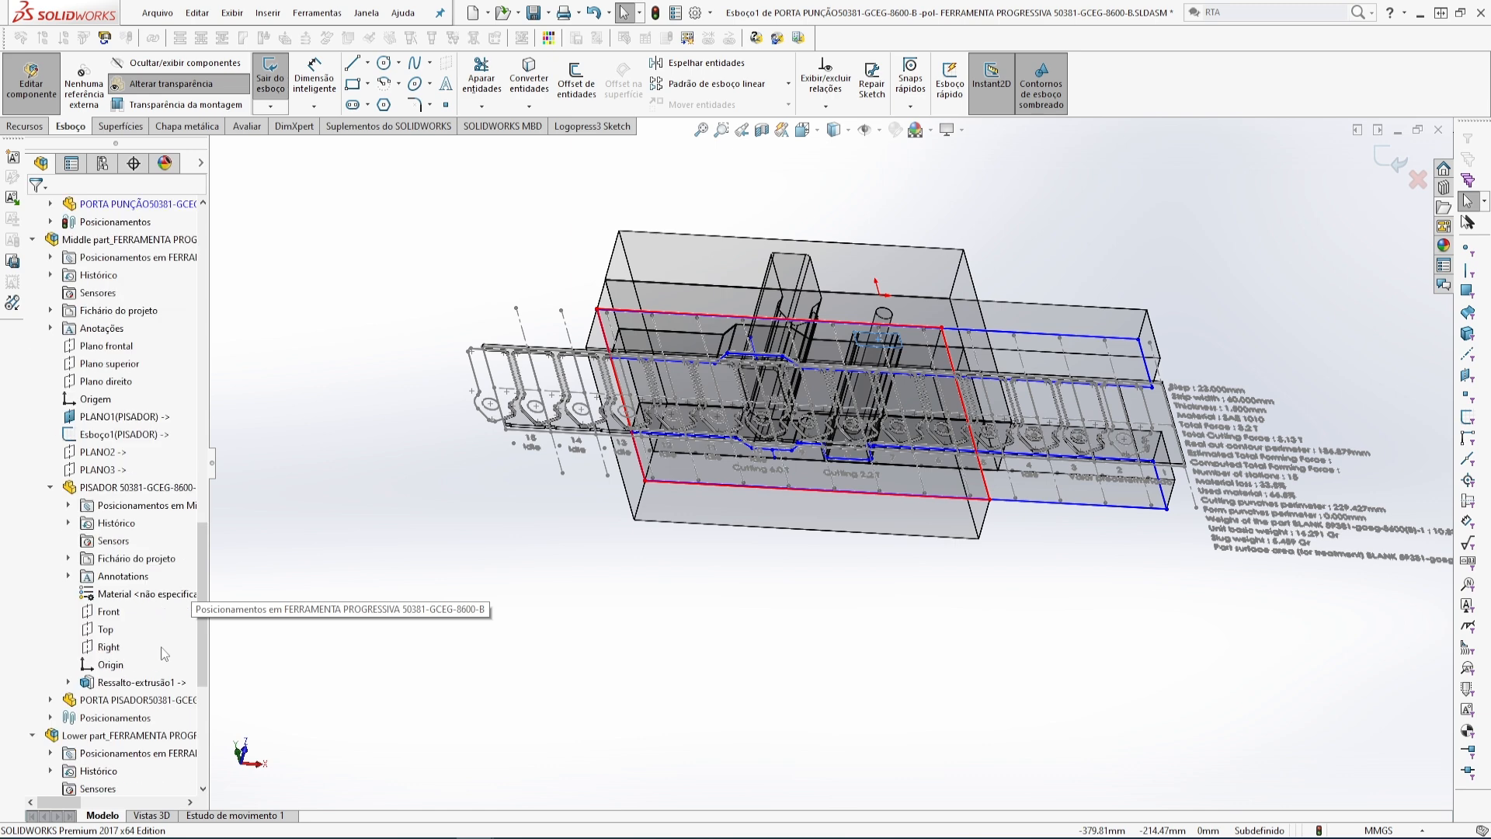
{"action": "scroll", "coordinate": [163, 654], "scroll_direction": "down", "scroll_amount": 5}
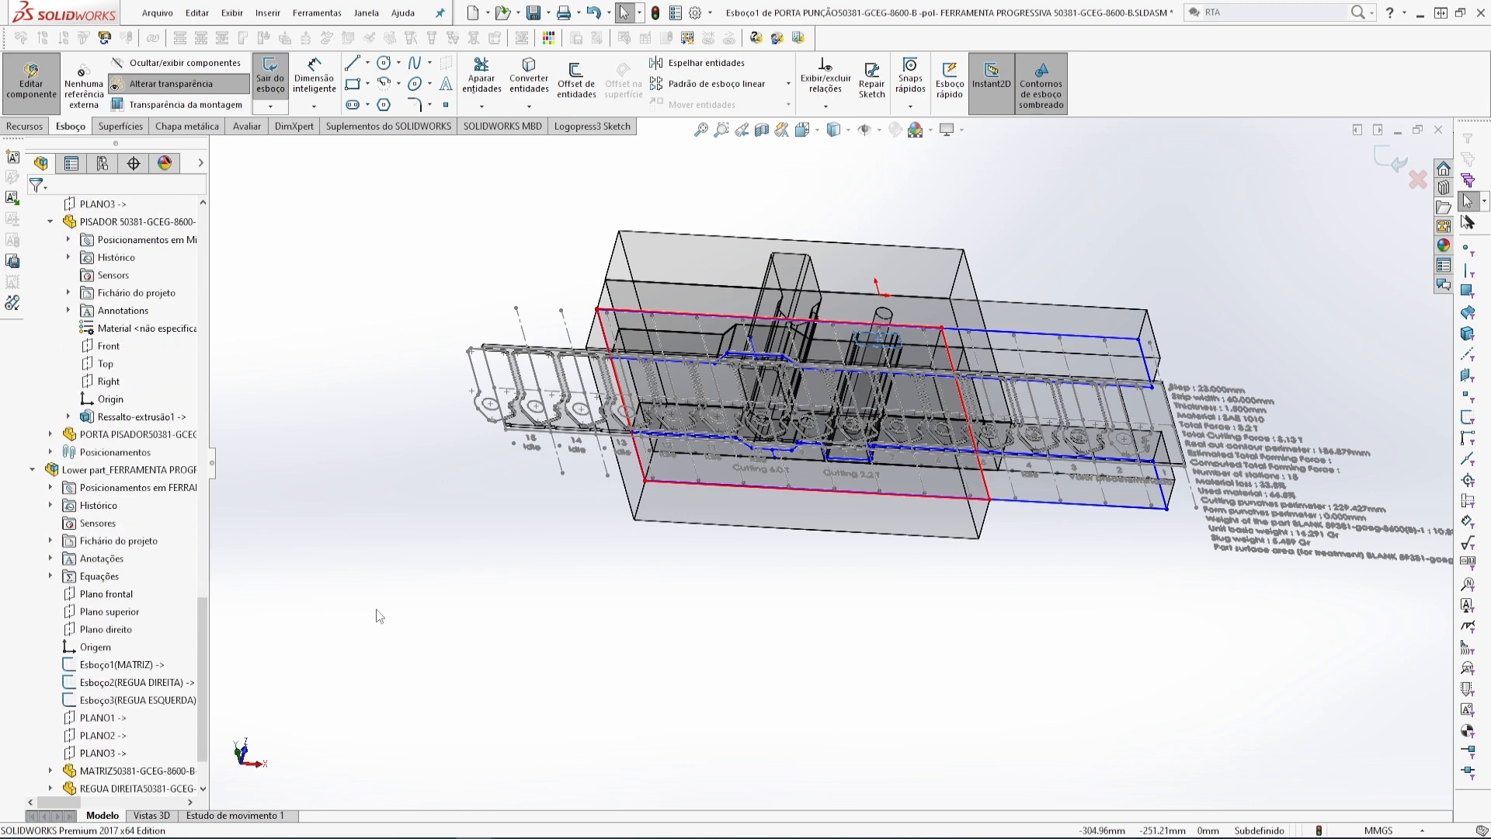
{"action": "left_click", "coordinate": [121, 668]}
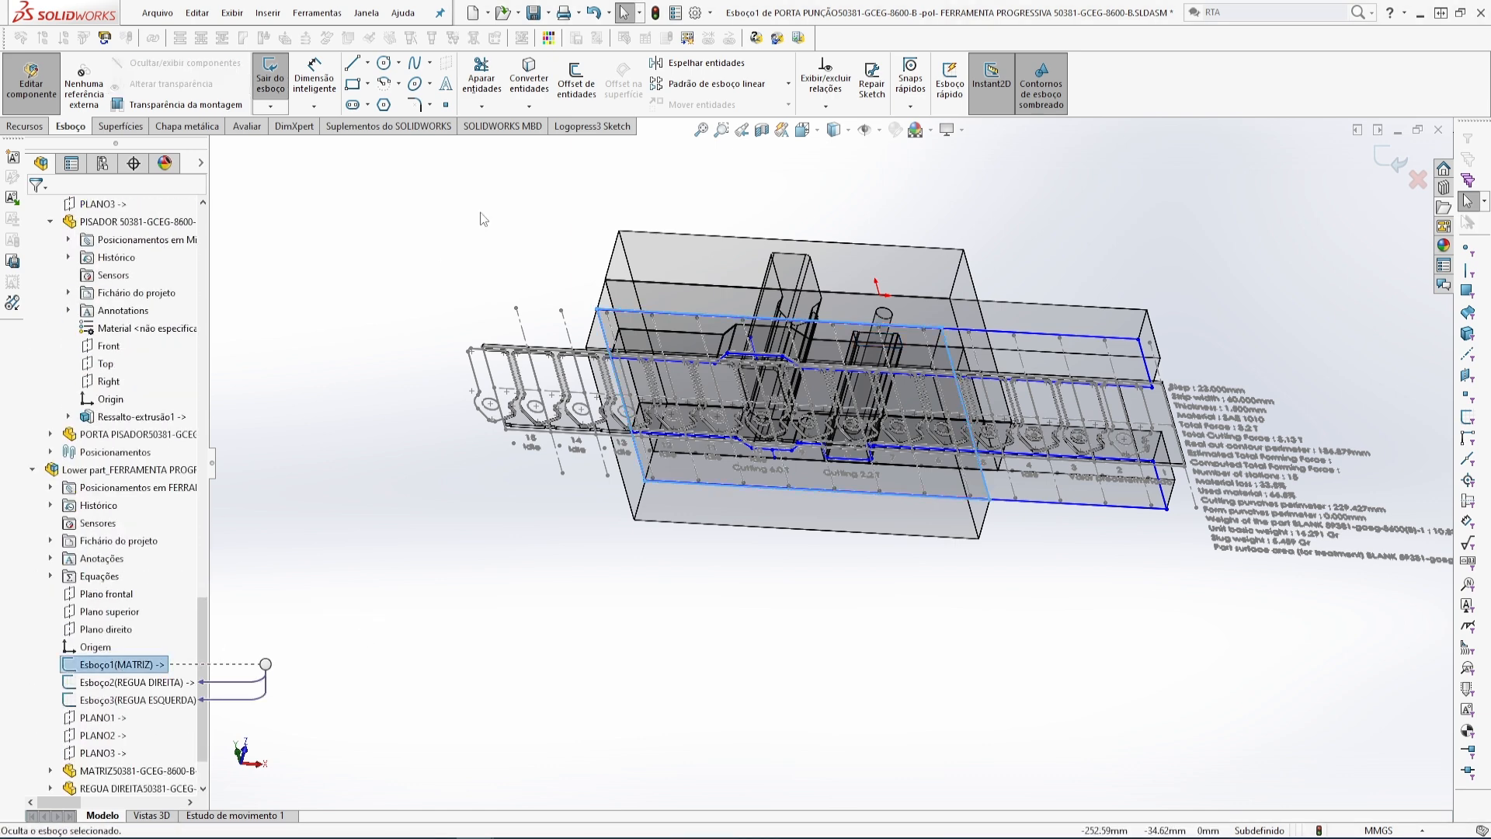
{"action": "left_click", "coordinate": [531, 82]}
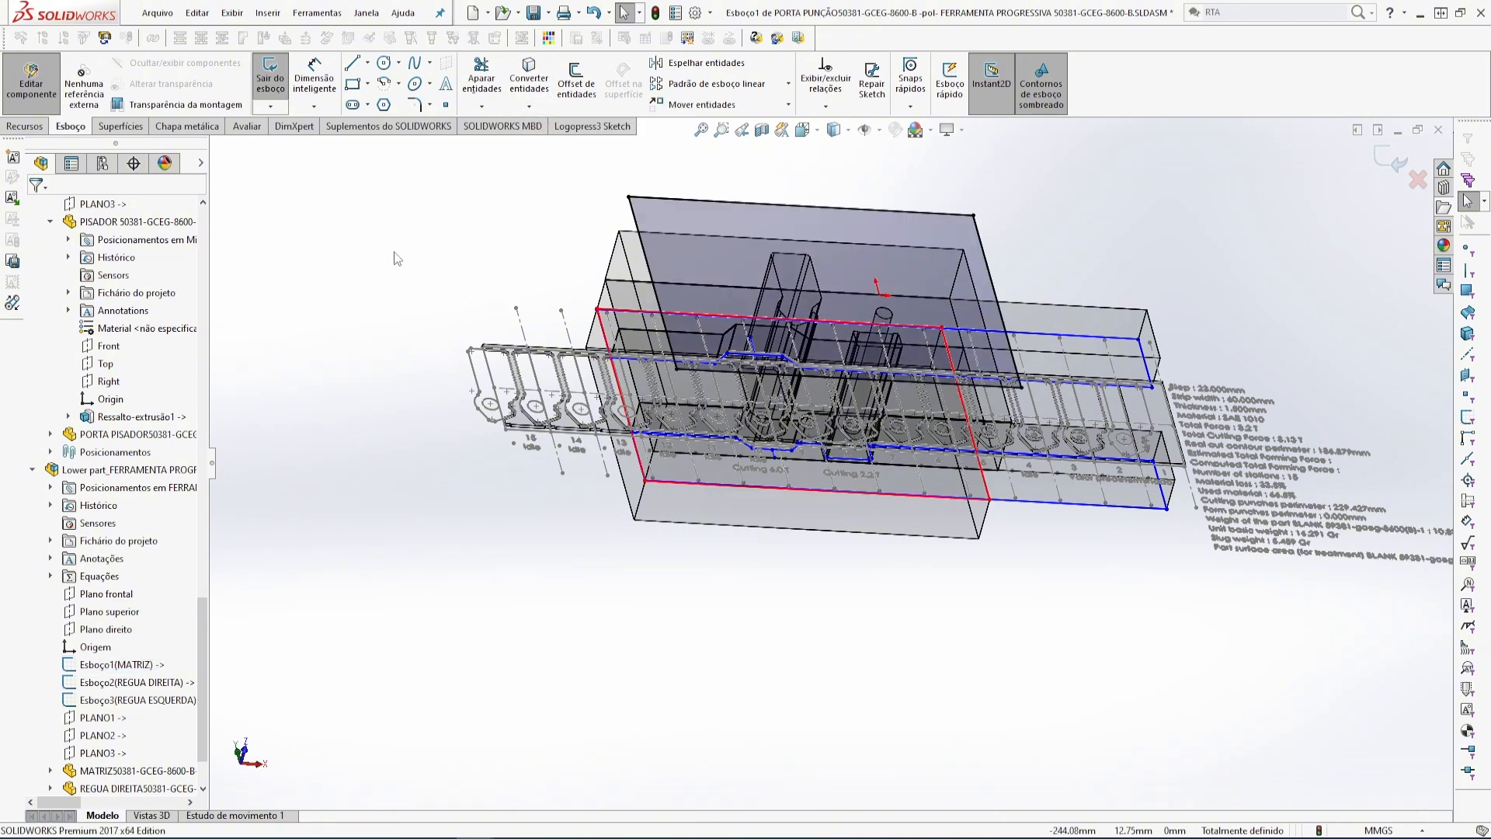
{"action": "left_click", "coordinate": [1382, 159]}
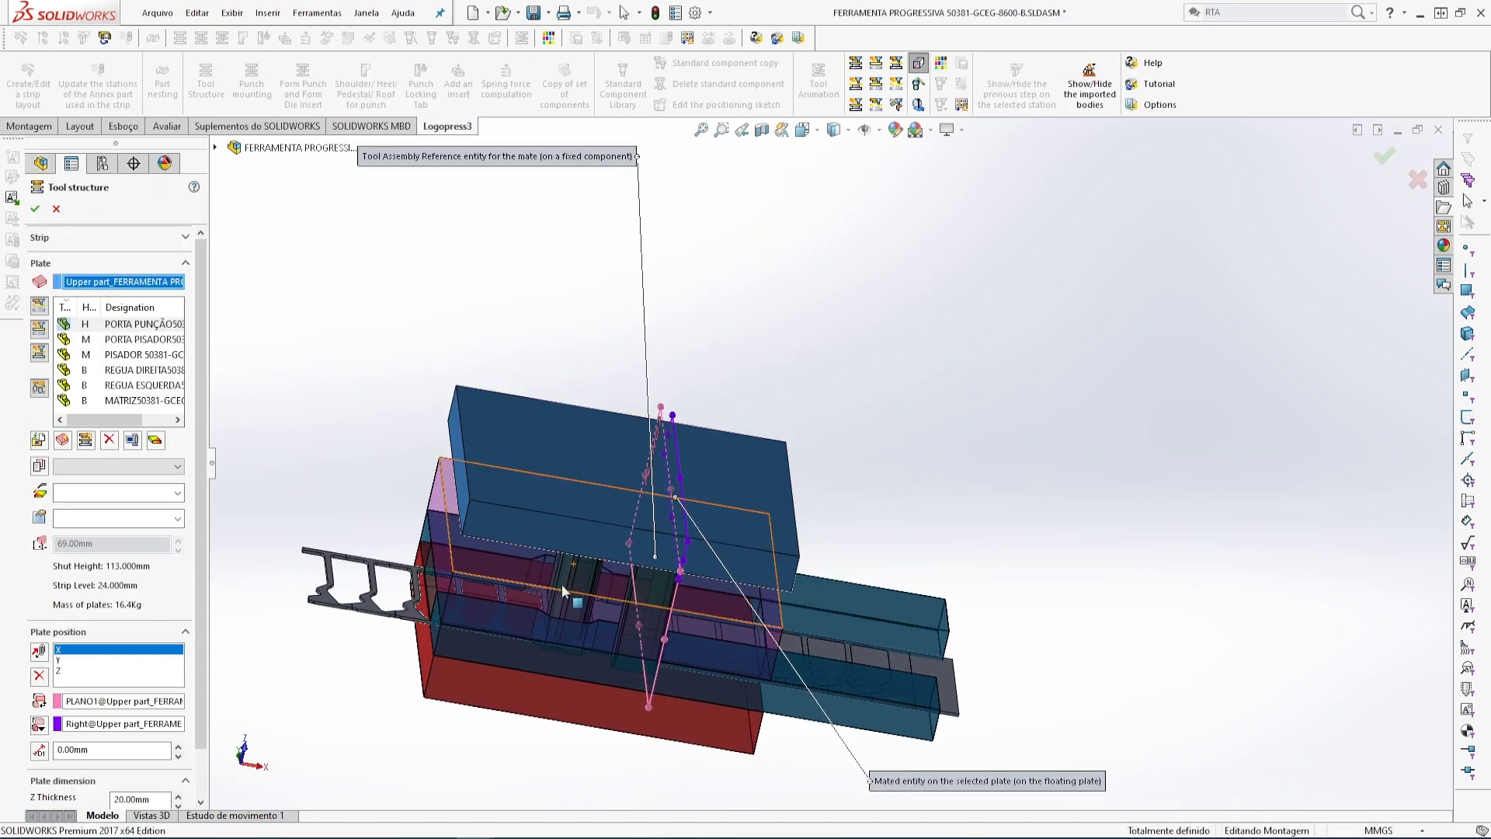
- Change the PORTA PUNÇÃO plate's Z position to a superimposed plate position
{"action": "middle_click_drag", "start_coordinate": [564, 590], "coordinate": [572, 477]}
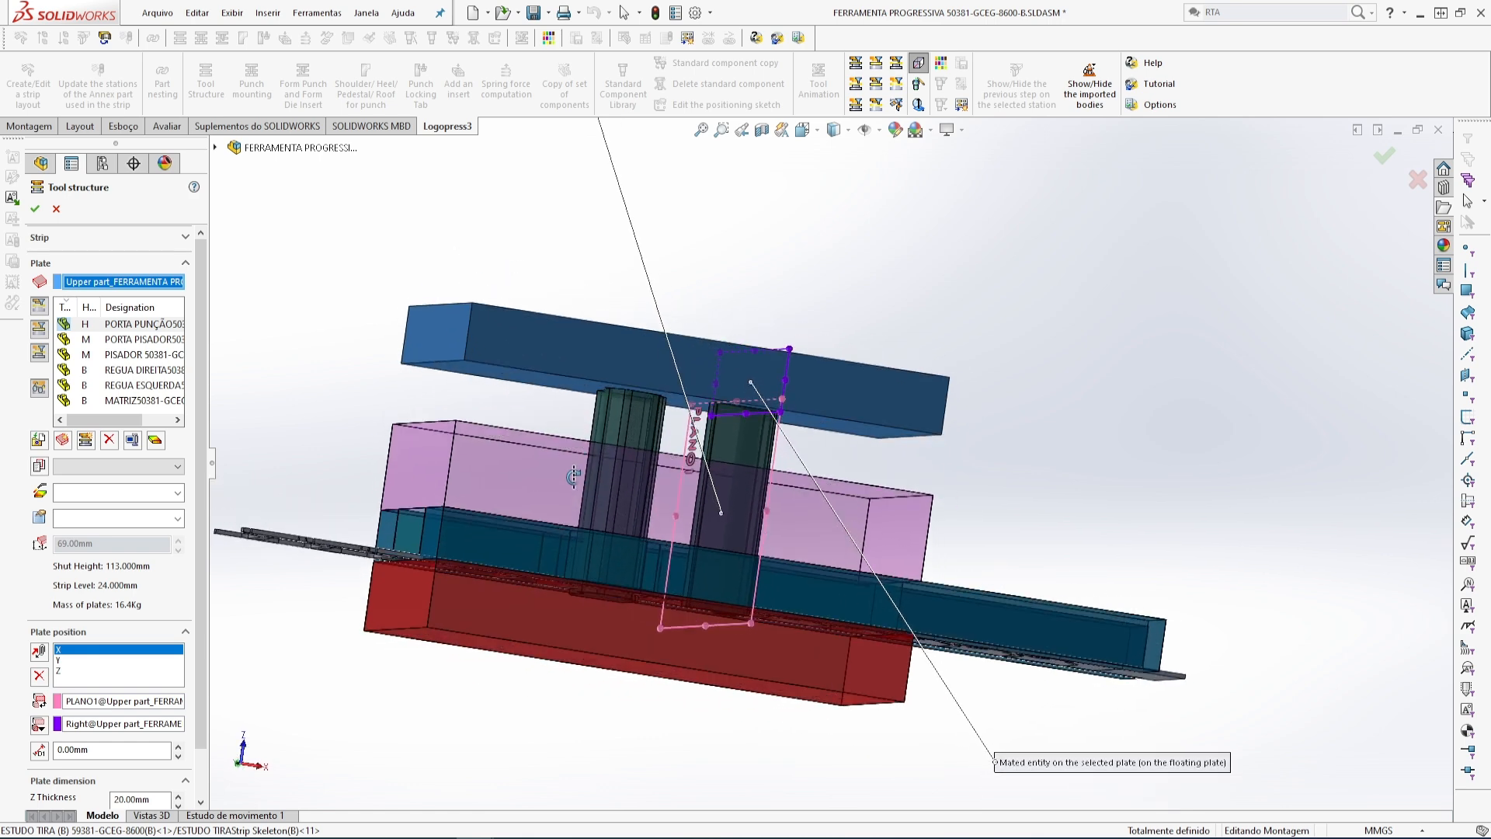
{"action": "left_click", "coordinate": [59, 671]}
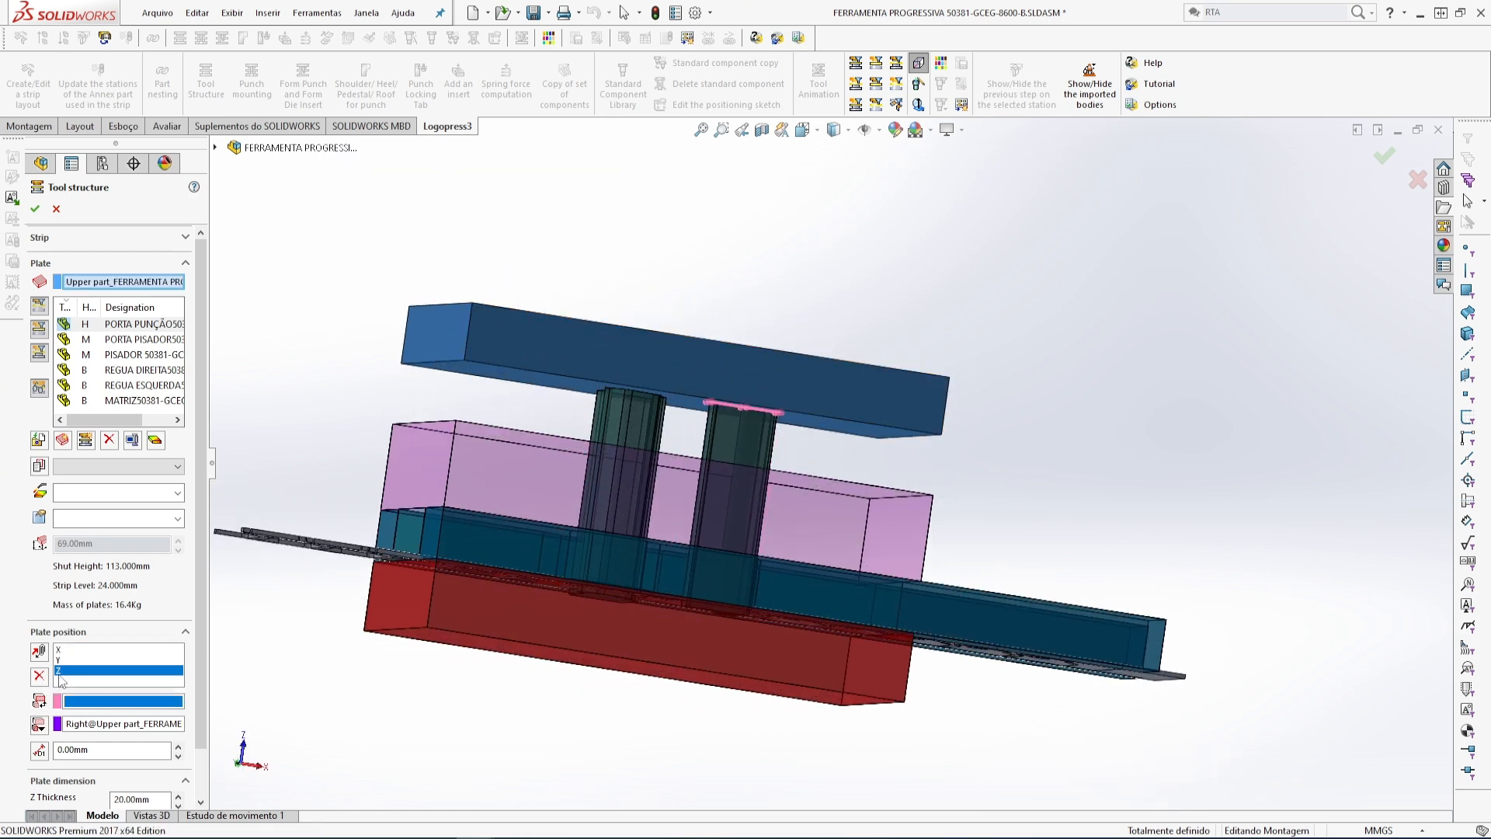
{"action": "left_click", "coordinate": [40, 726]}
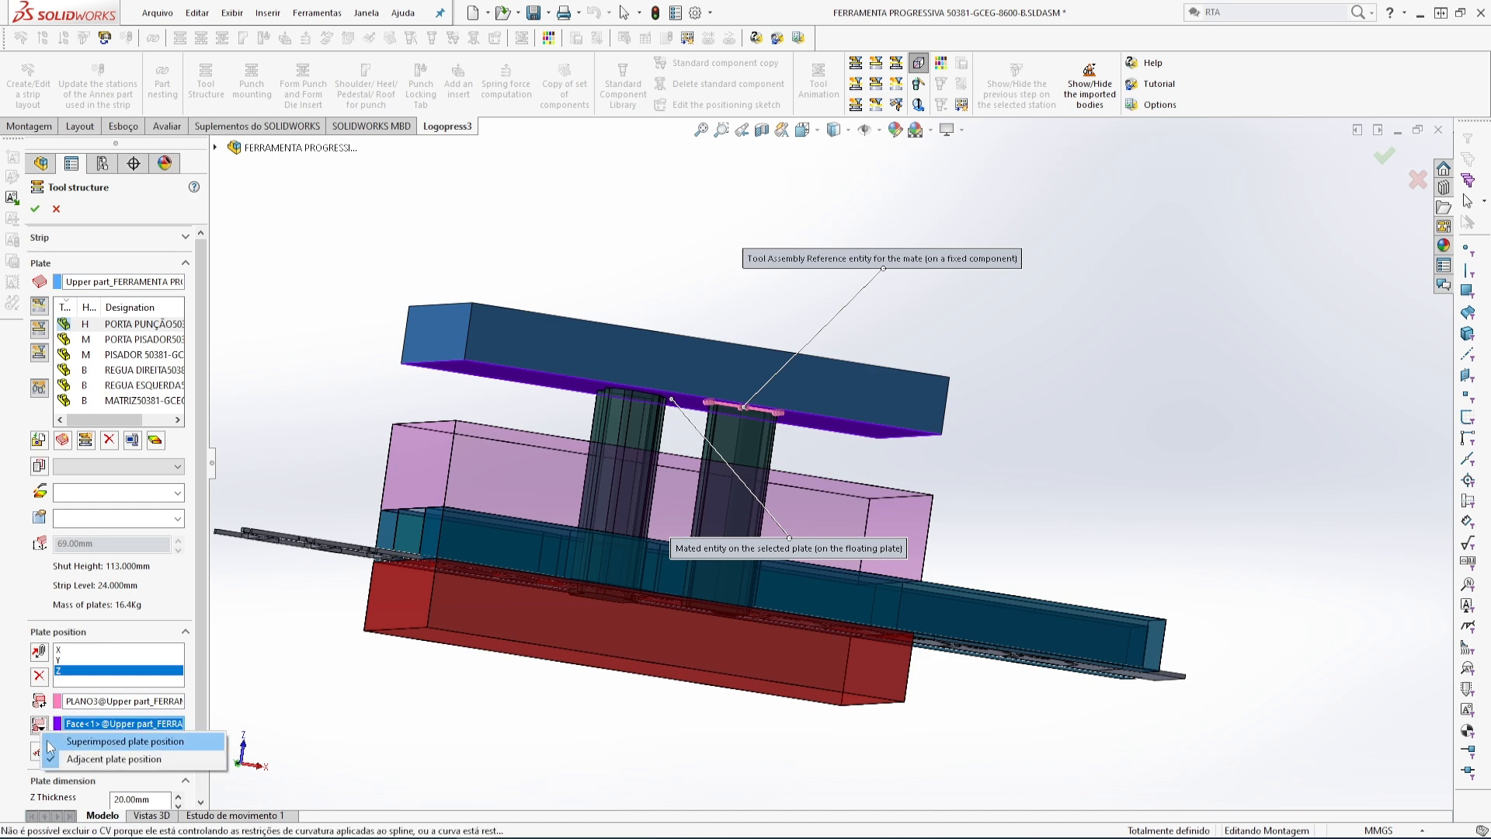
{"action": "left_click", "coordinate": [50, 744]}
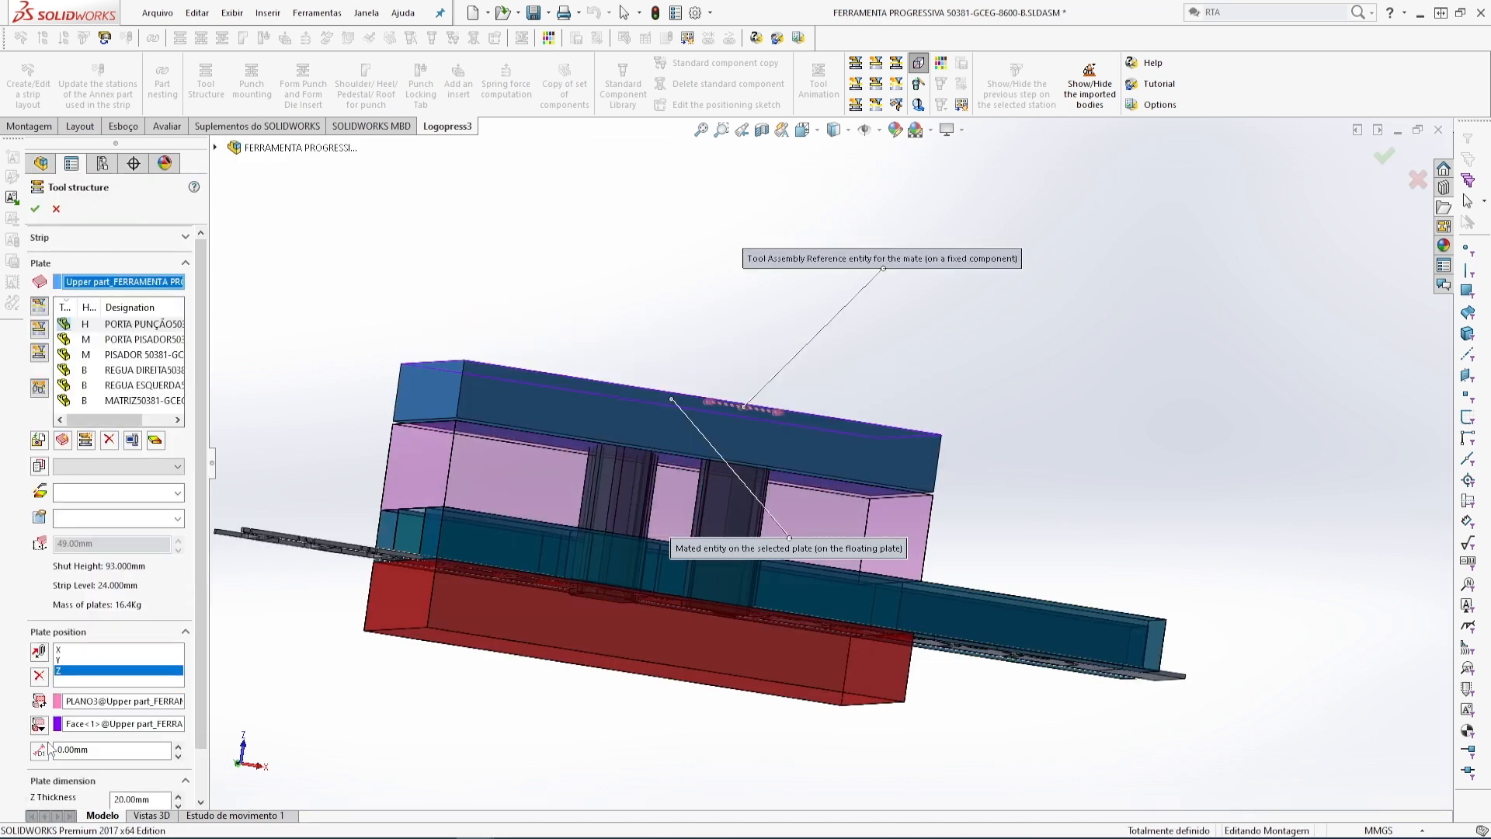
{"action": "middle_click_drag", "start_coordinate": [588, 507], "coordinate": [610, 543]}
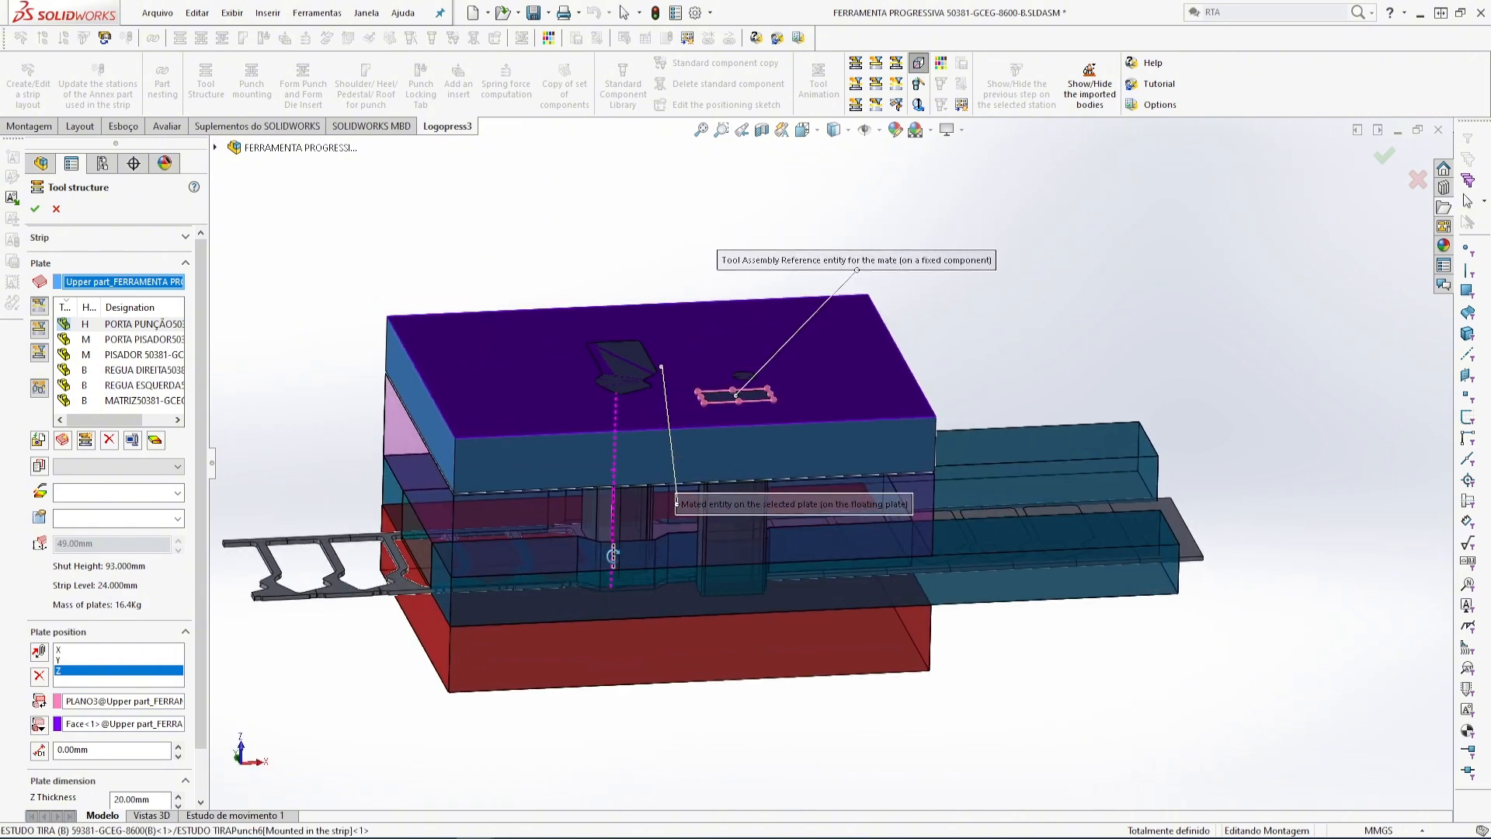
- Colour the PORTA PUNÇÃO plate dark green
{"action": "left_click", "coordinate": [156, 440]}
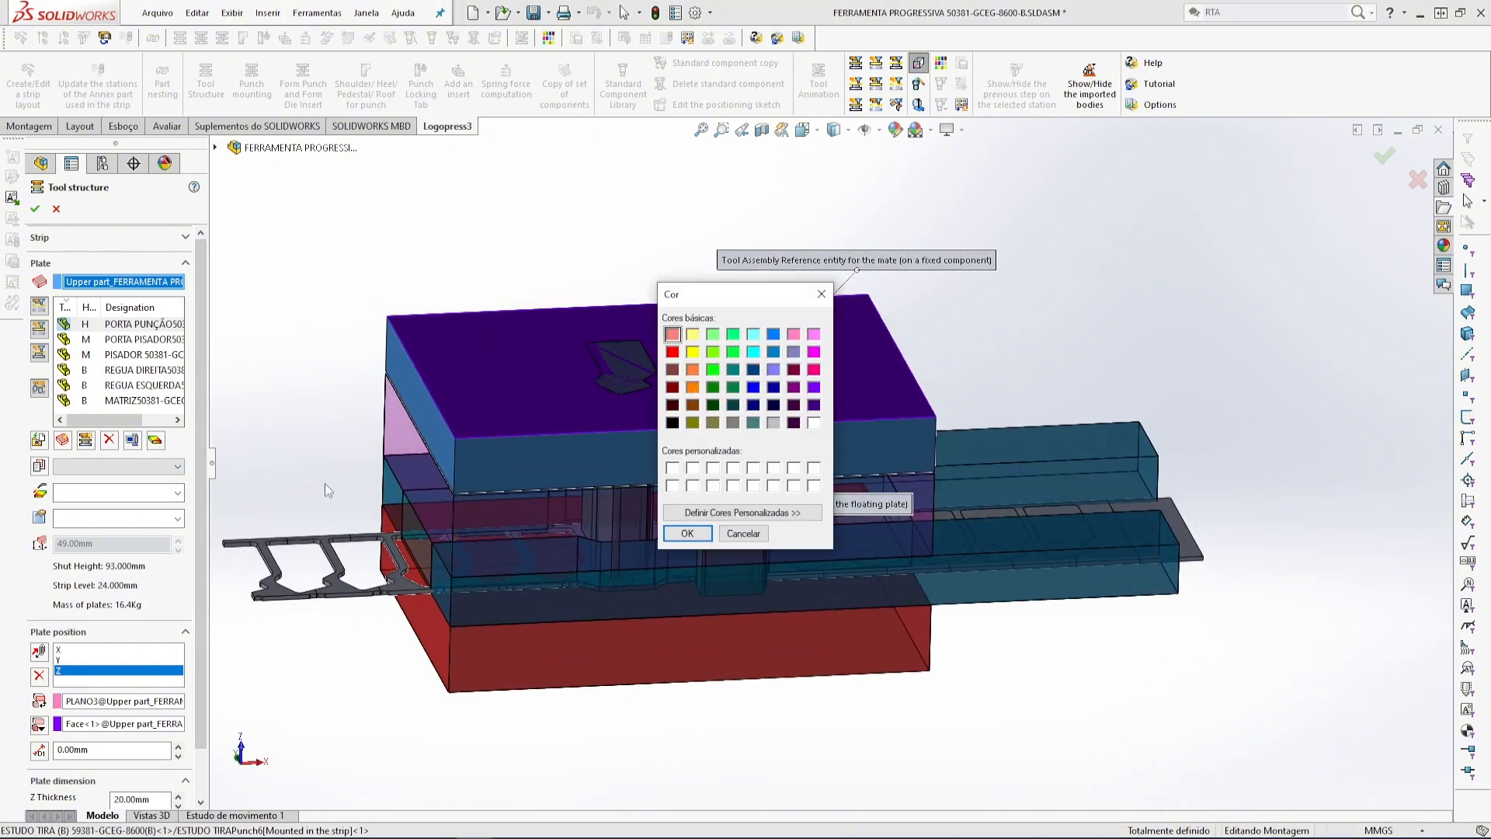
{"action": "left_click", "coordinate": [732, 387]}
{"action": "left_click", "coordinate": [687, 534]}
- Set the PORTA PUNÇÃO plate's Z thickness to 18 mm and accept the tool structure changes
{"action": "middle_click_drag", "start_coordinate": [675, 539], "coordinate": [538, 464]}
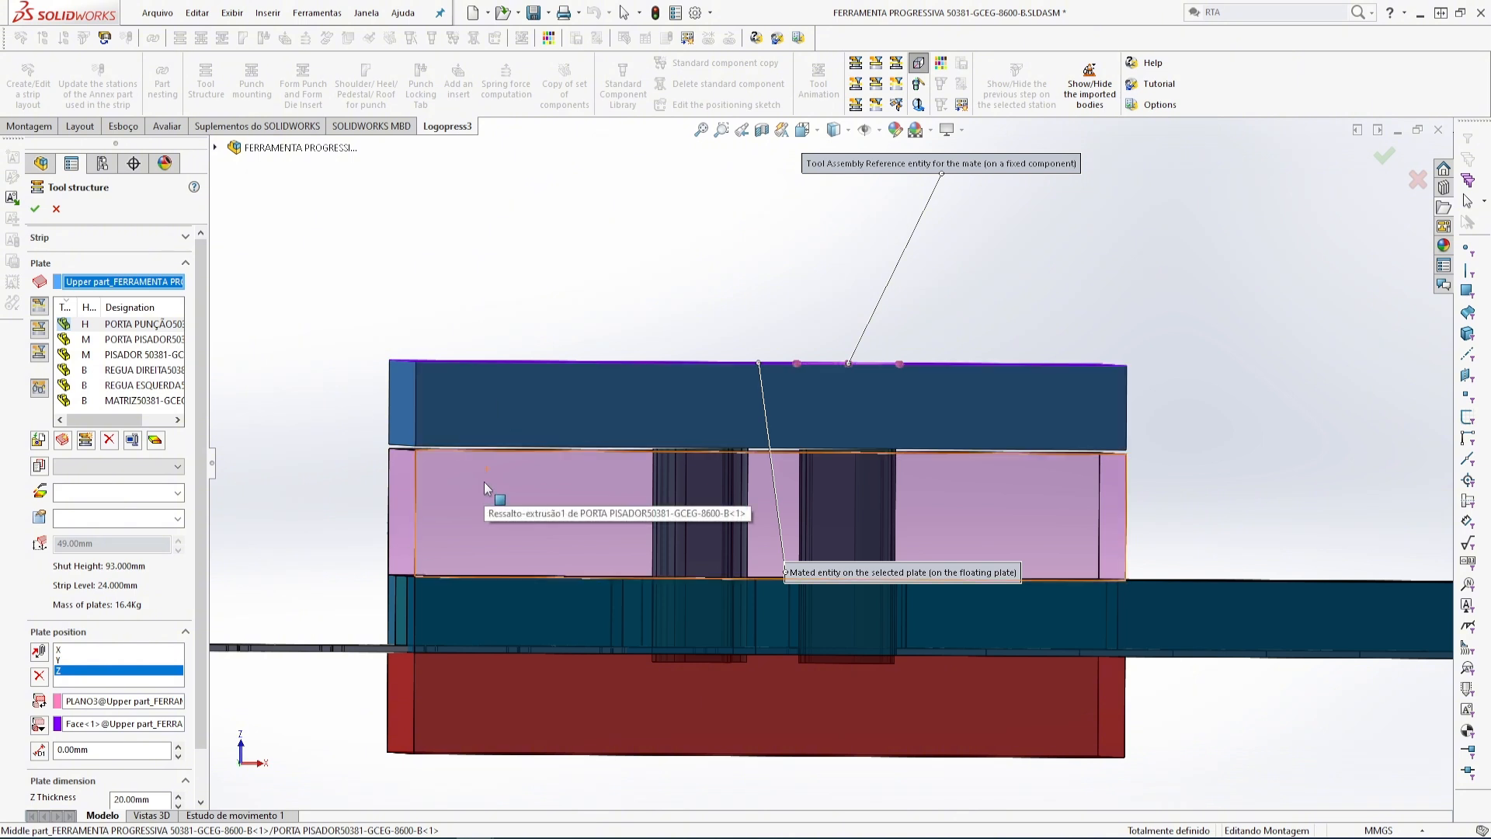
{"action": "left_click", "coordinate": [155, 799]}
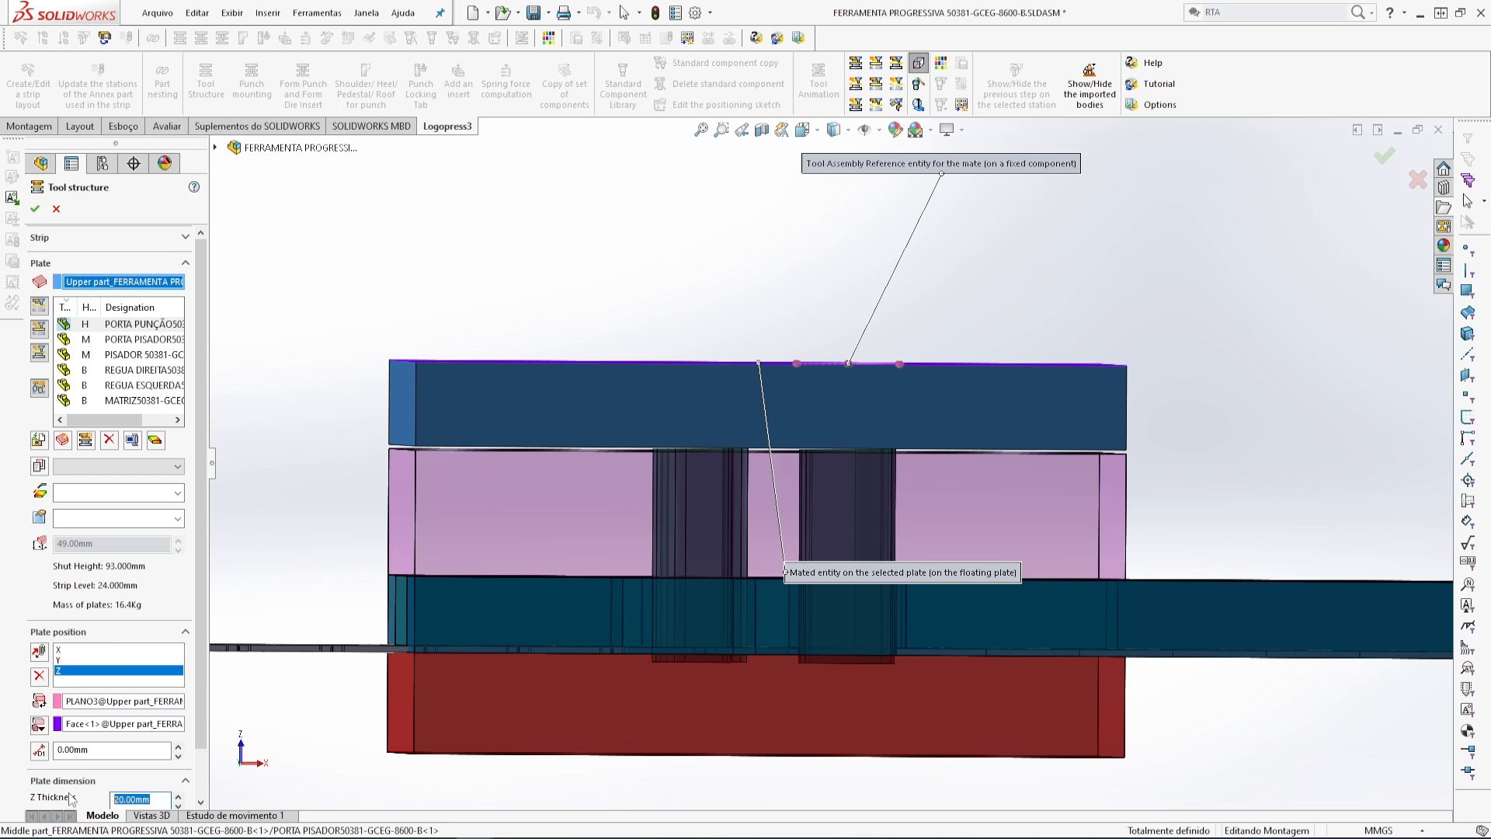
{"action": "type", "text": "18"}
{"action": "key", "text": "Return"}
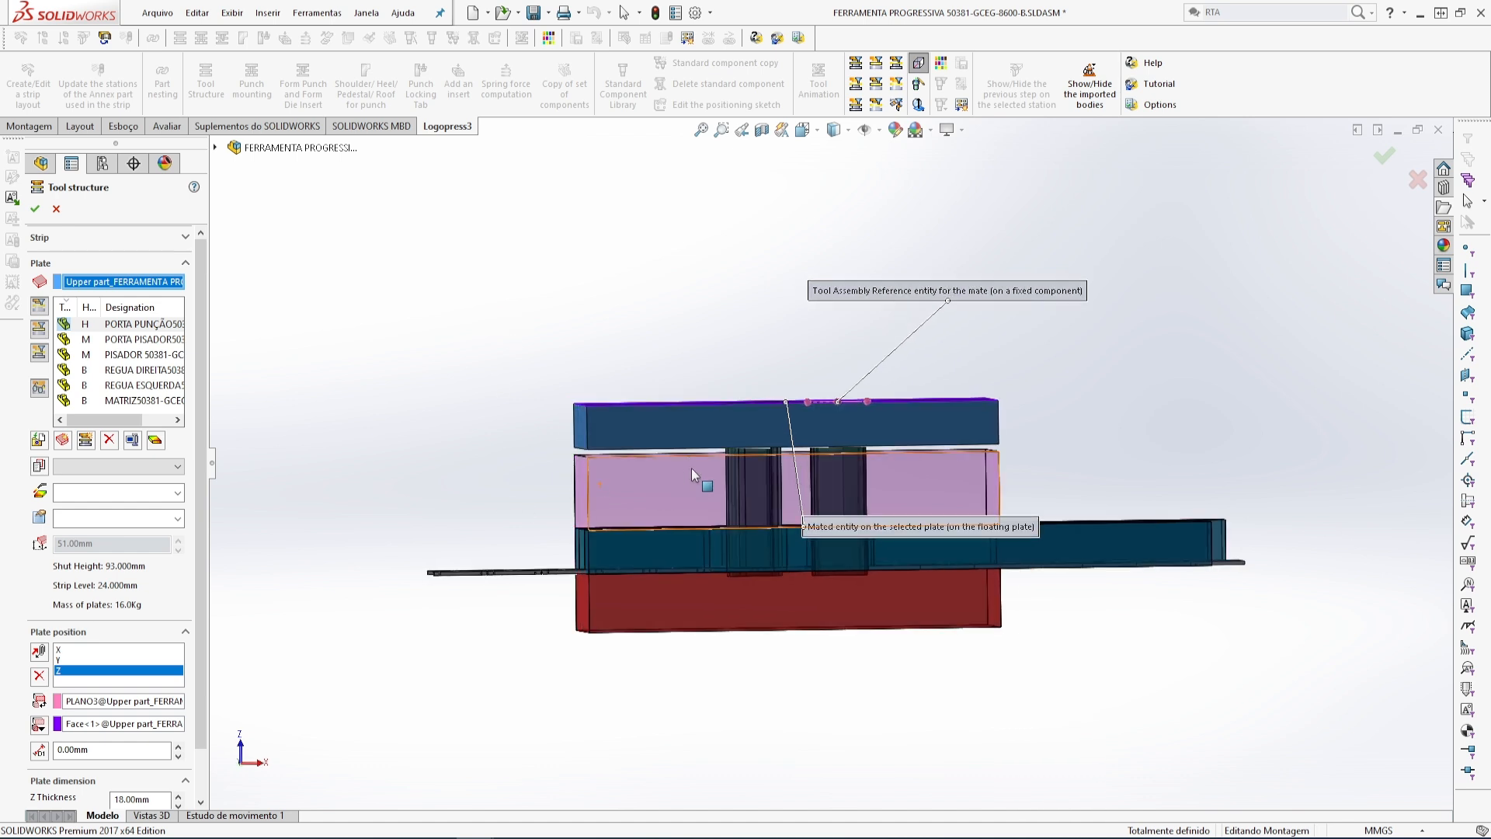
{"action": "left_click", "coordinate": [34, 209]}
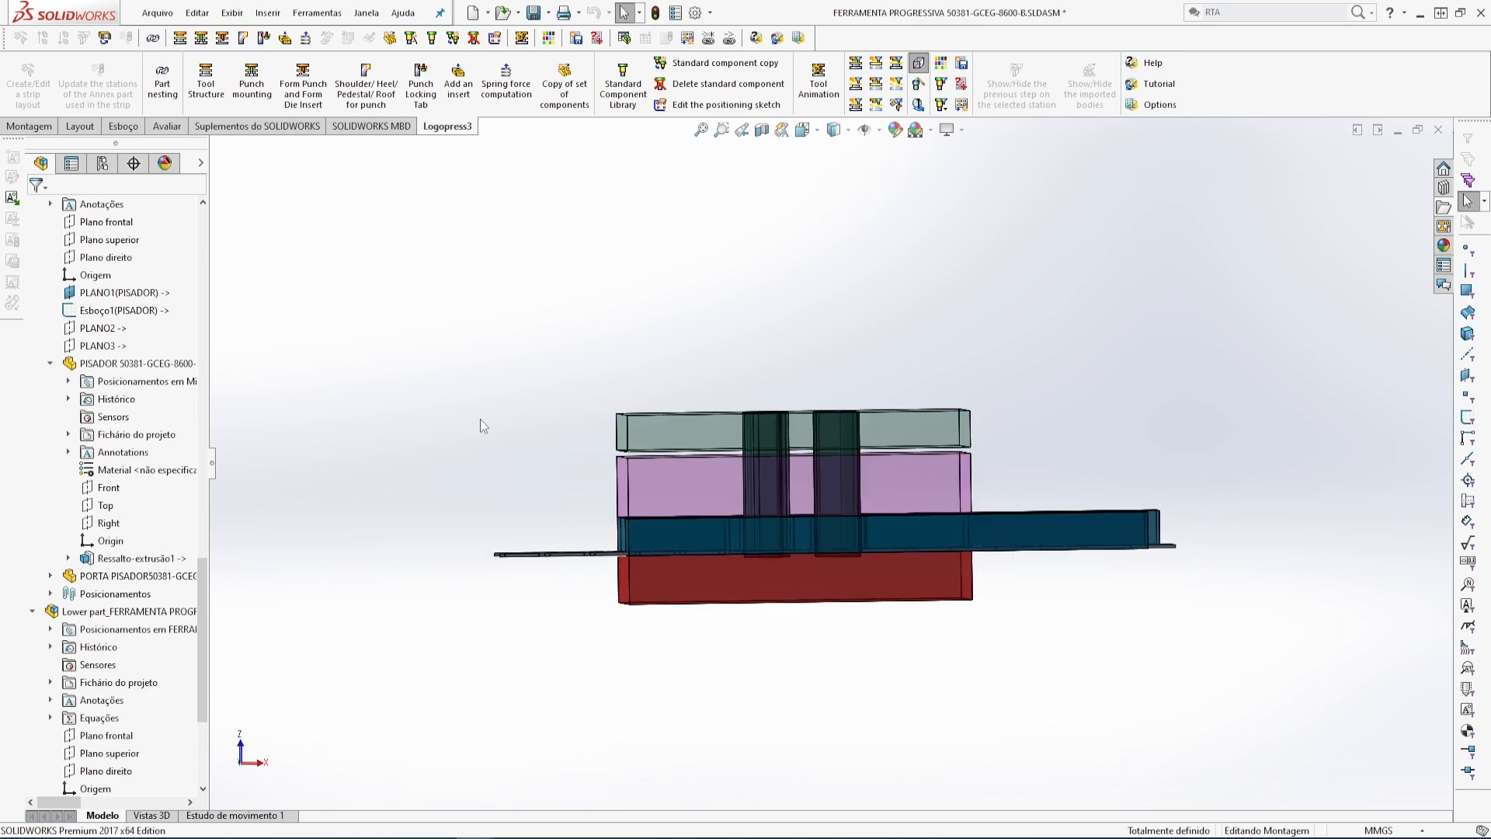
- Reopen the tool structure for editing and set the PORTA PISADOR plate's Z thickness to 24 mm
{"action": "left_click", "coordinate": [664, 487]}
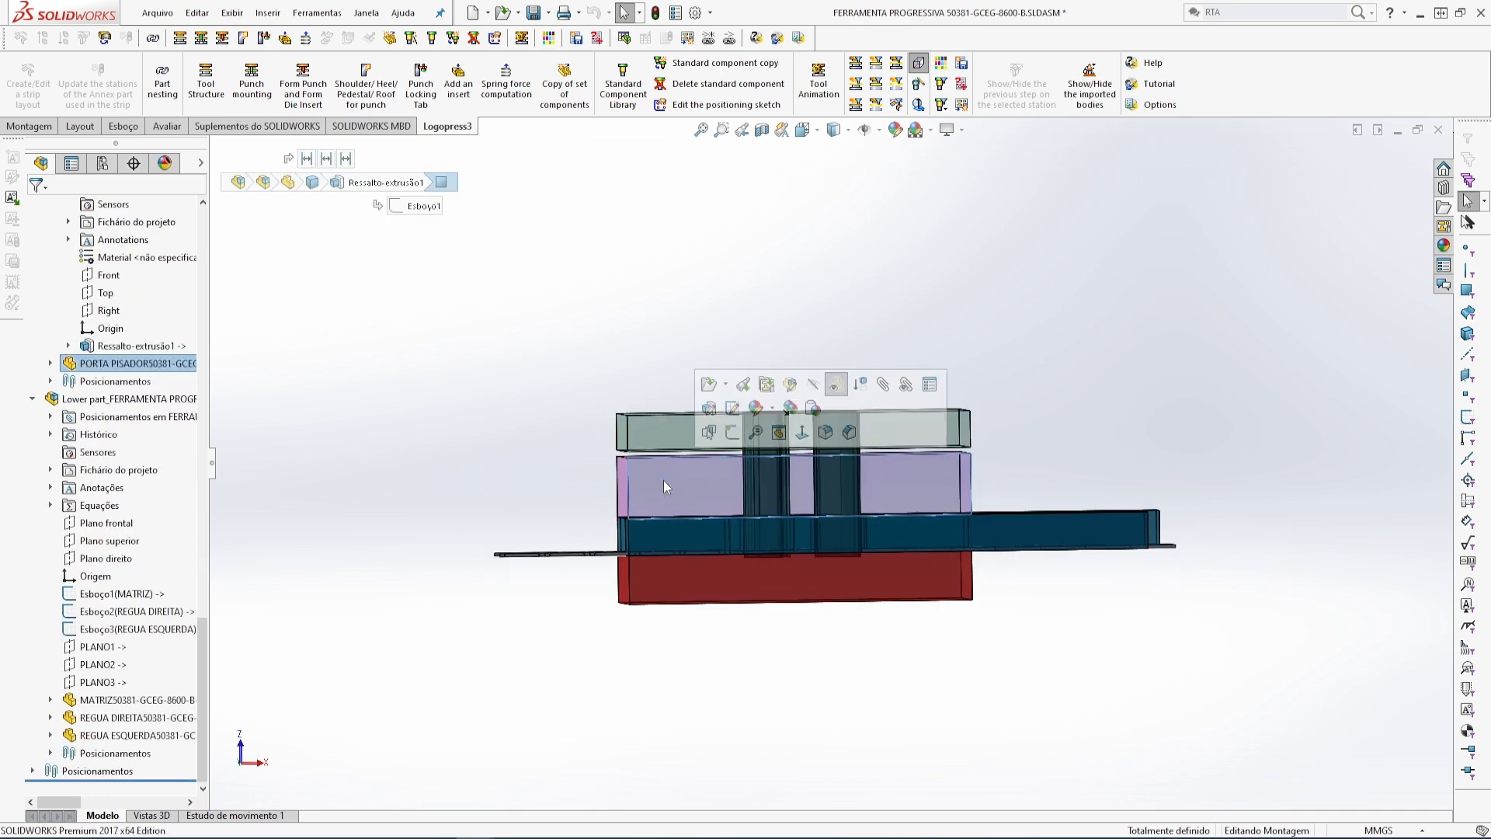
{"action": "key", "text": "Escape"}
{"action": "scroll", "coordinate": [725, 530], "scroll_direction": "down", "scroll_amount": 1}
{"action": "scroll", "coordinate": [727, 535], "scroll_direction": "down", "scroll_amount": 4}
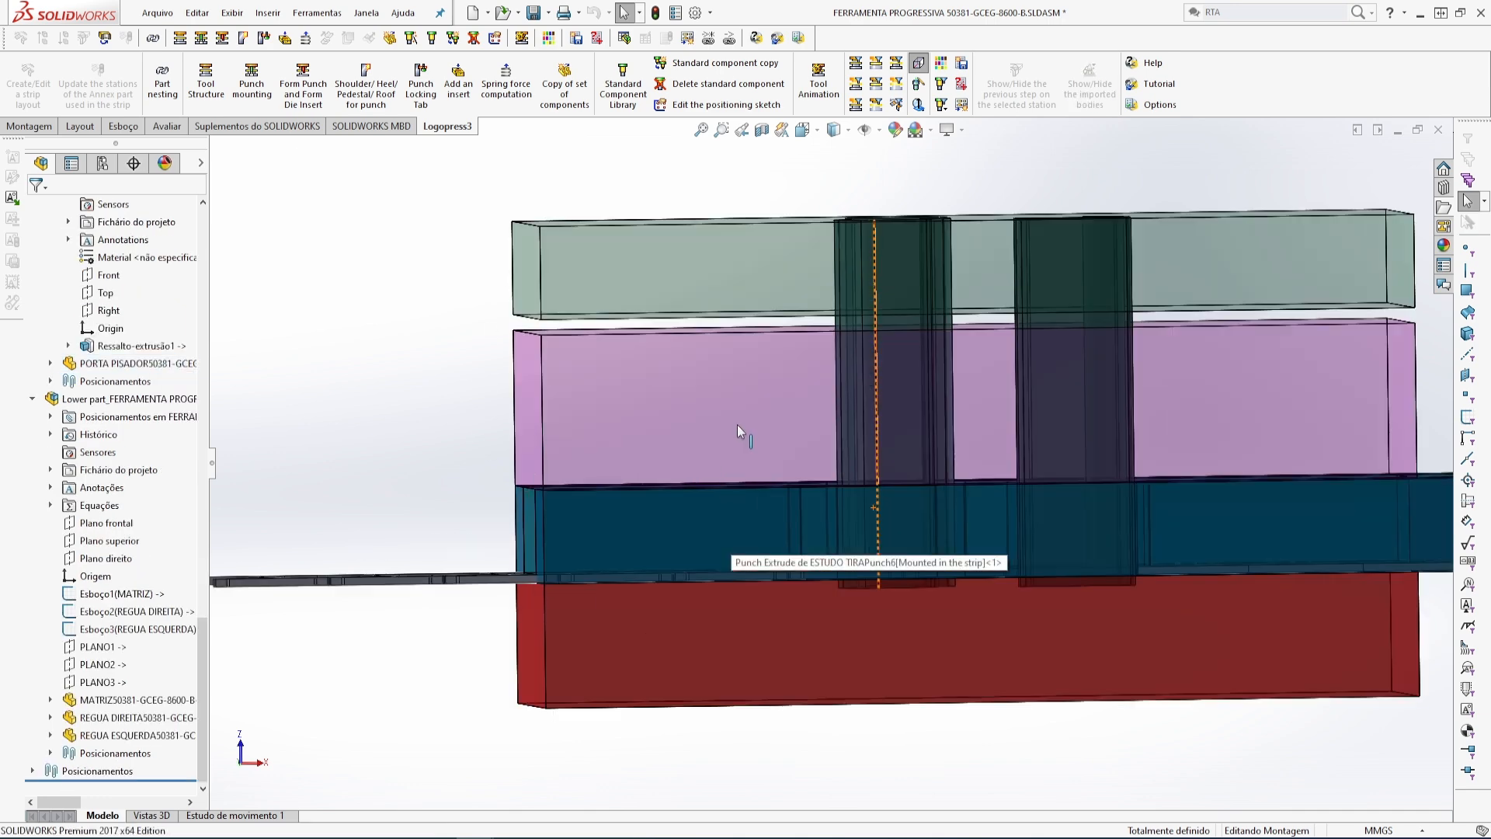
{"action": "mouse_move", "coordinate": [738, 424]}
{"action": "middle_mouse_down"}
{"action": "mouse_move", "coordinate": [732, 410]}
{"action": "mouse_move", "coordinate": [745, 422]}
{"action": "middle_mouse_up"}
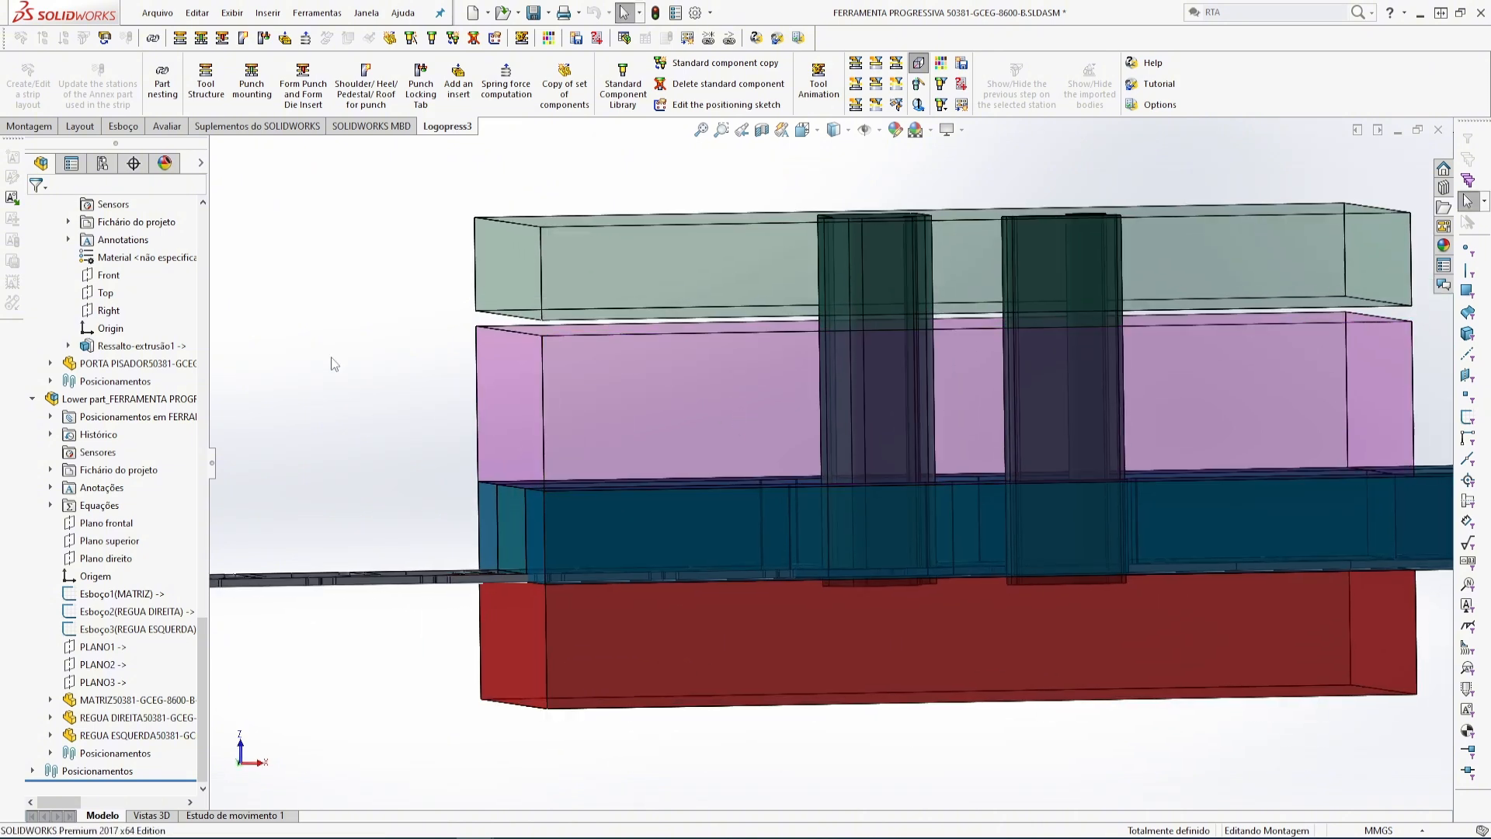
{"action": "left_click", "coordinate": [626, 394]}
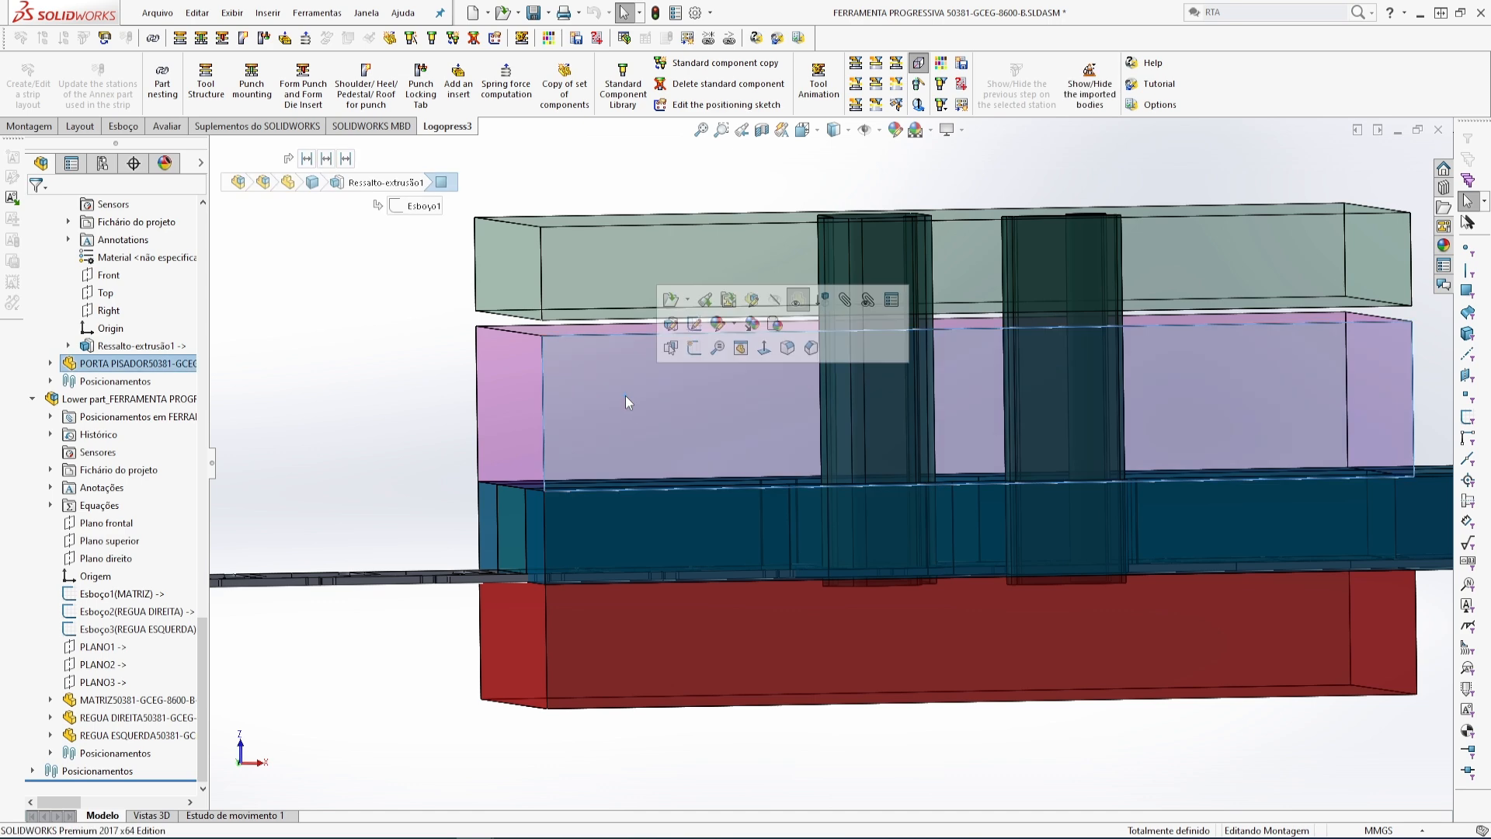
{"action": "left_click", "coordinate": [206, 79]}
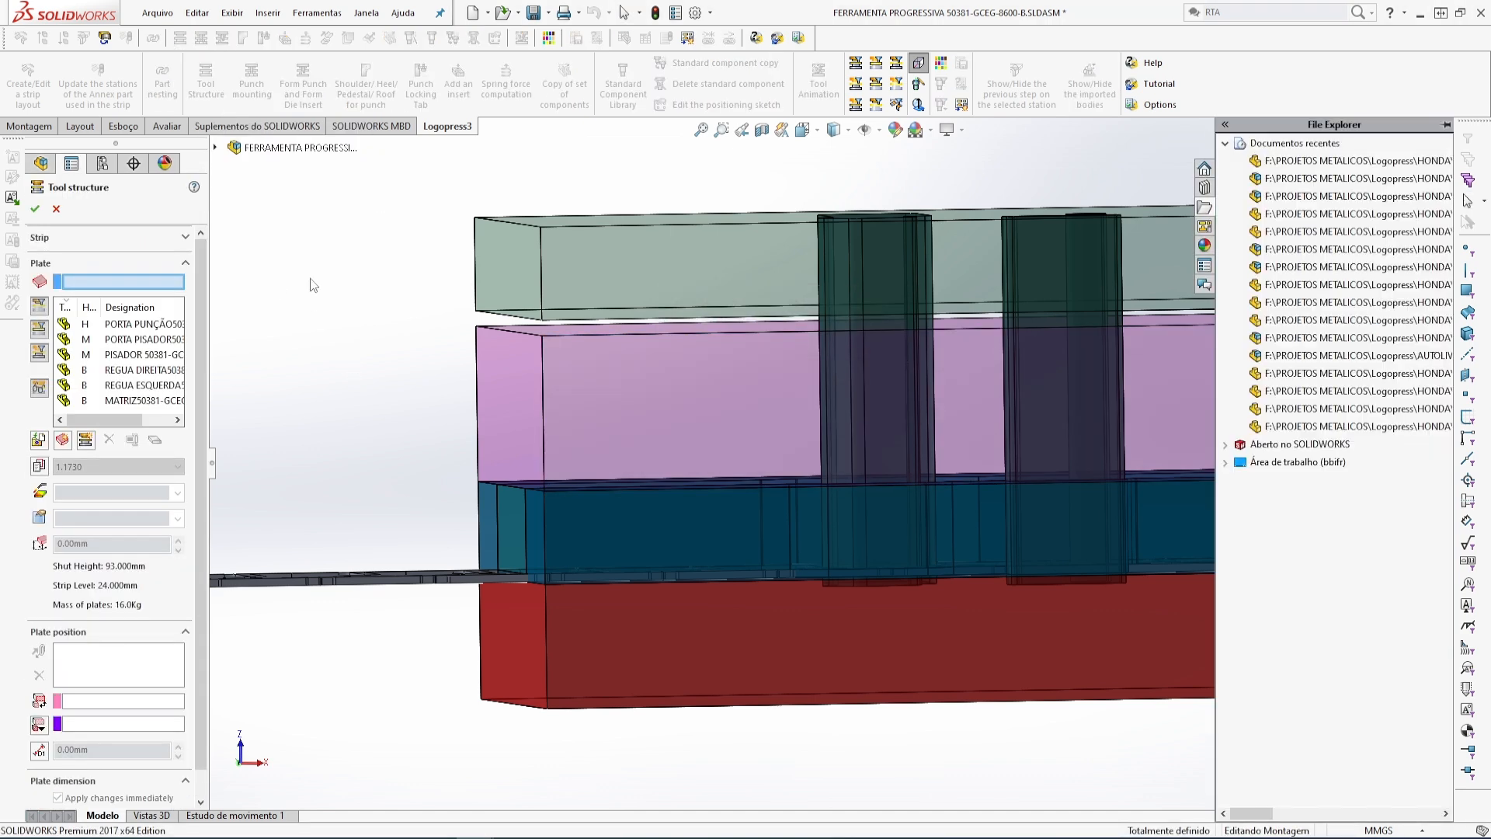
{"action": "left_click", "coordinate": [638, 368]}
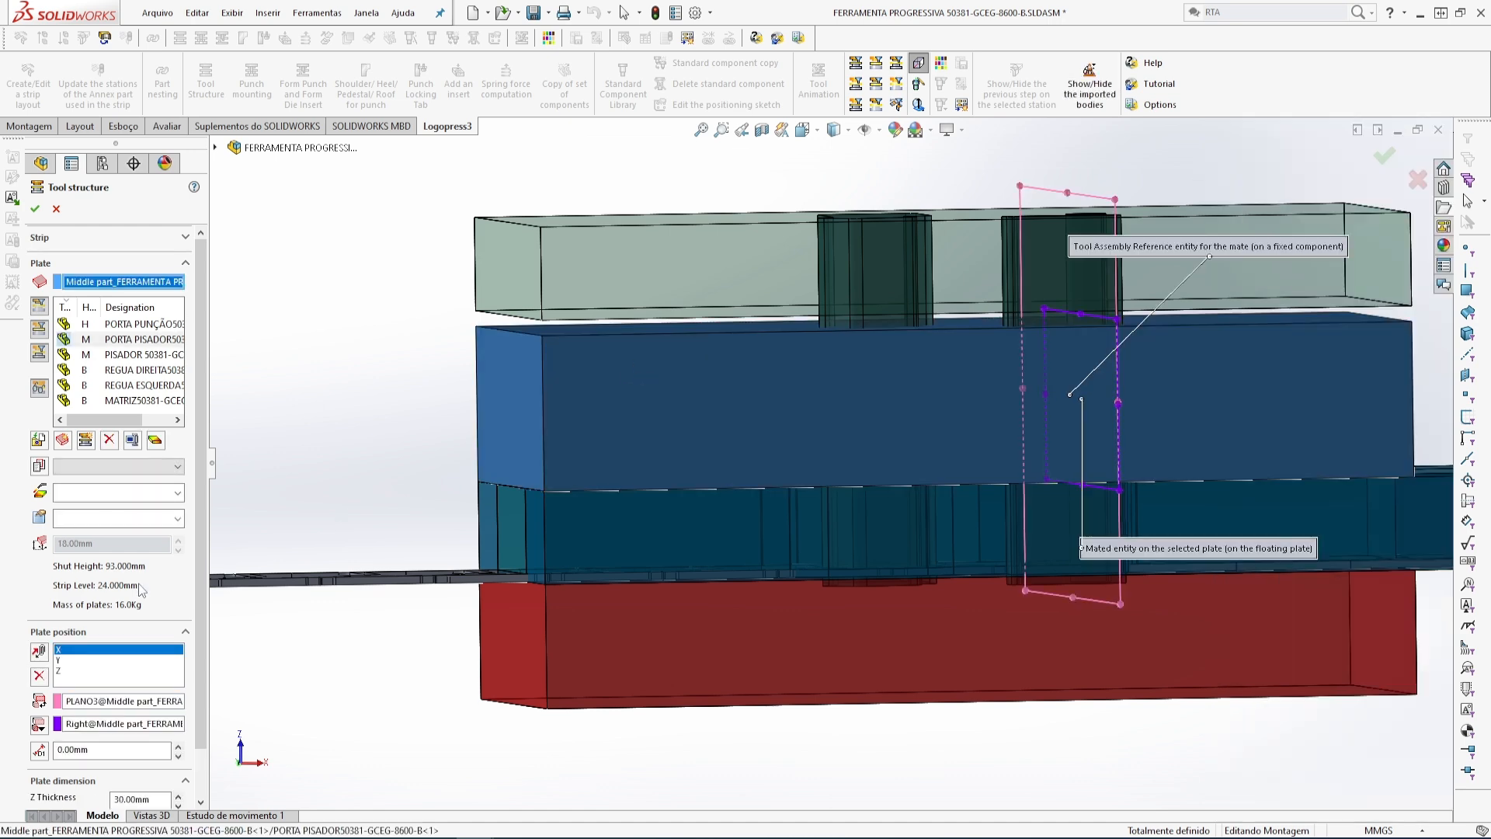
{"action": "scroll", "coordinate": [201, 576], "scroll_direction": "down", "scroll_amount": 1}
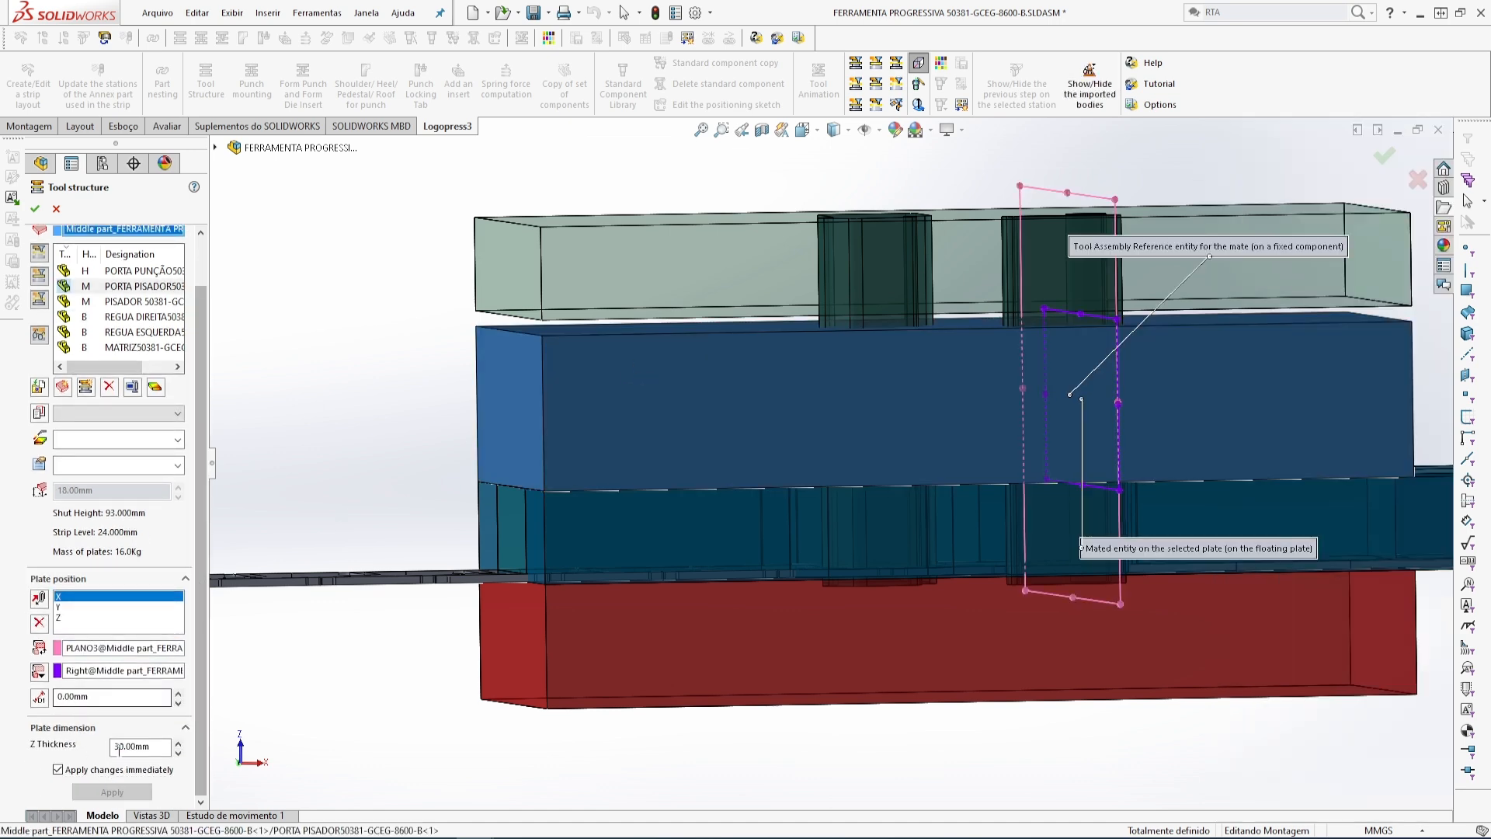
{"action": "left_click_drag", "start_coordinate": [148, 746], "coordinate": [62, 749]}
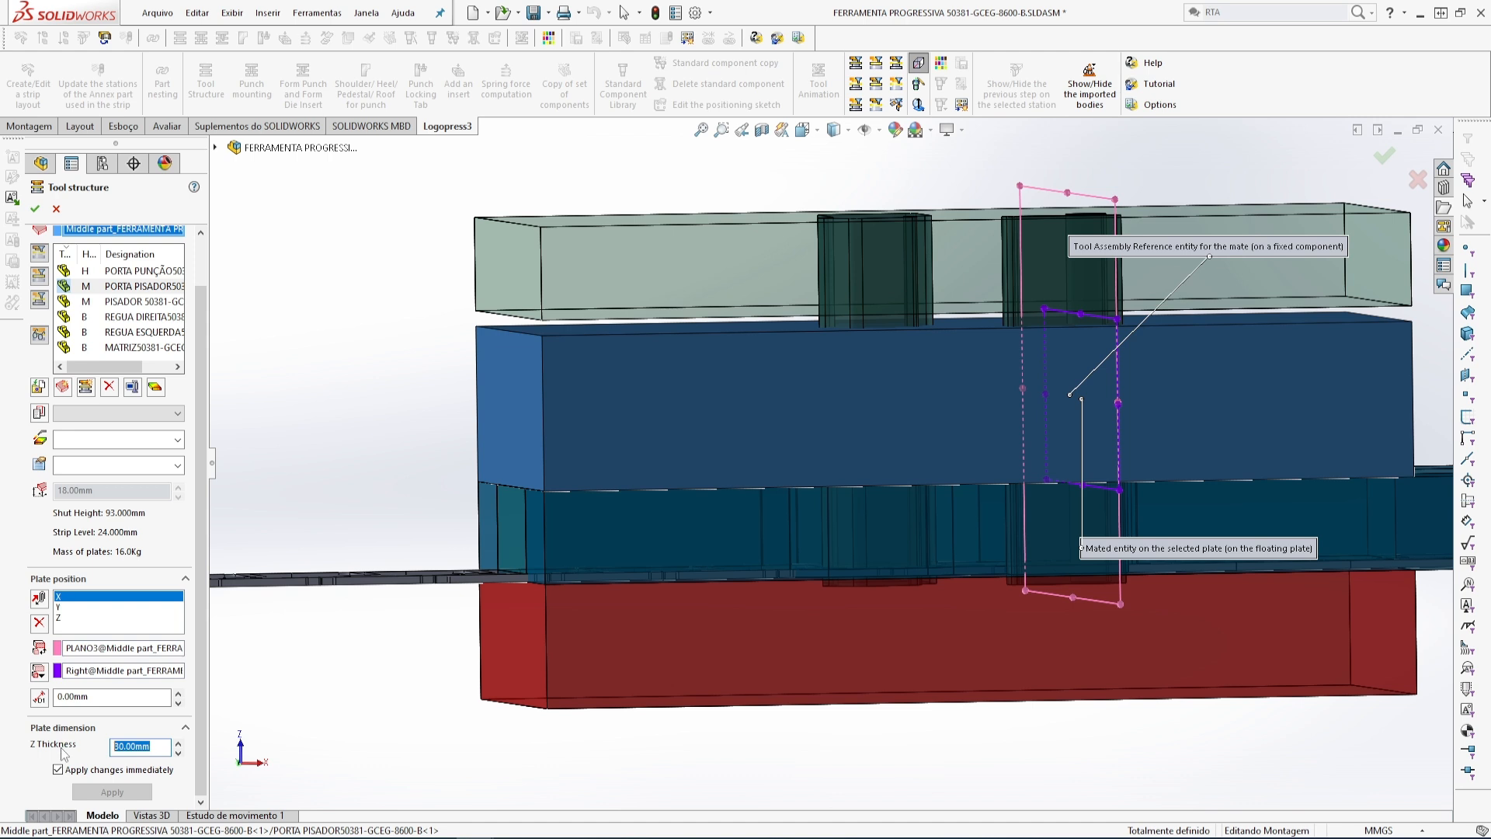
{"action": "type", "text": "24"}
{"action": "key", "text": "Return"}
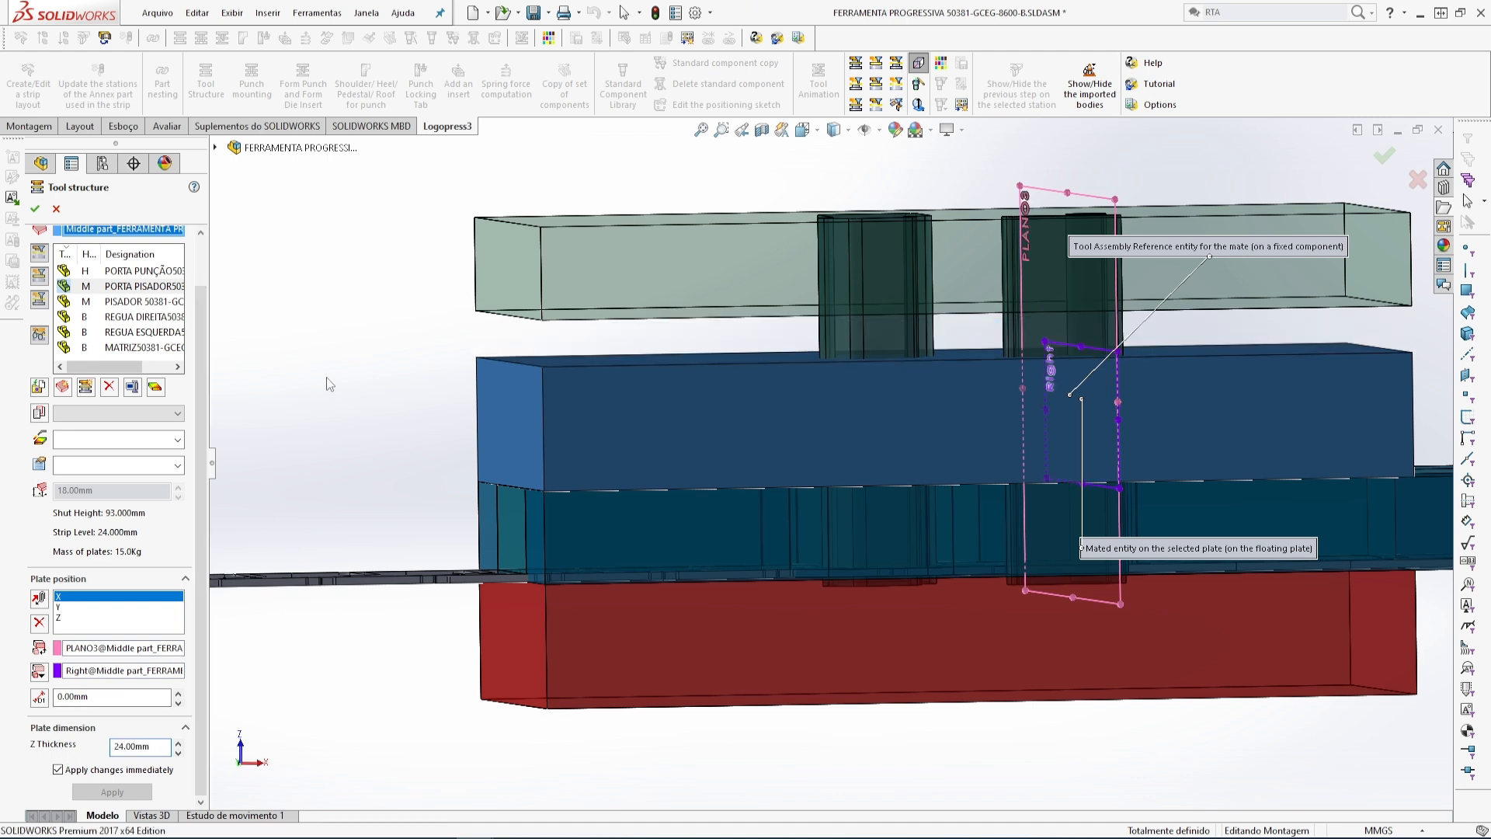
- Close the tool structure editing and save the die assembly
{"action": "left_click", "coordinate": [56, 208]}
{"action": "scroll", "coordinate": [1031, 445], "scroll_direction": "down", "scroll_amount": 2}
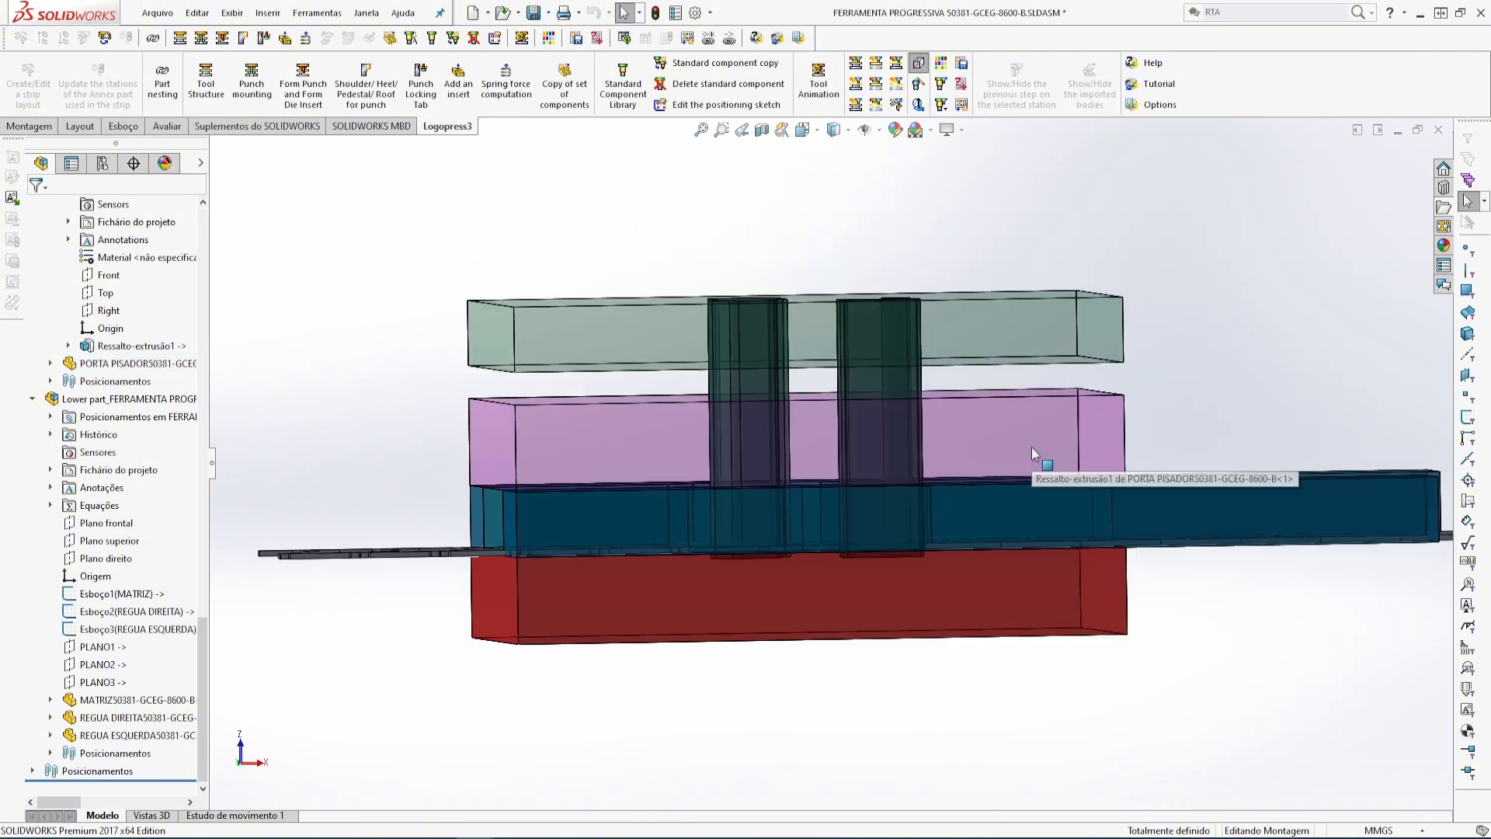
{"action": "mouse_move", "coordinate": [1032, 446]}
{"action": "middle_mouse_down"}
{"action": "mouse_move", "coordinate": [981, 416]}
{"action": "mouse_move", "coordinate": [1018, 444]}
{"action": "middle_mouse_up"}
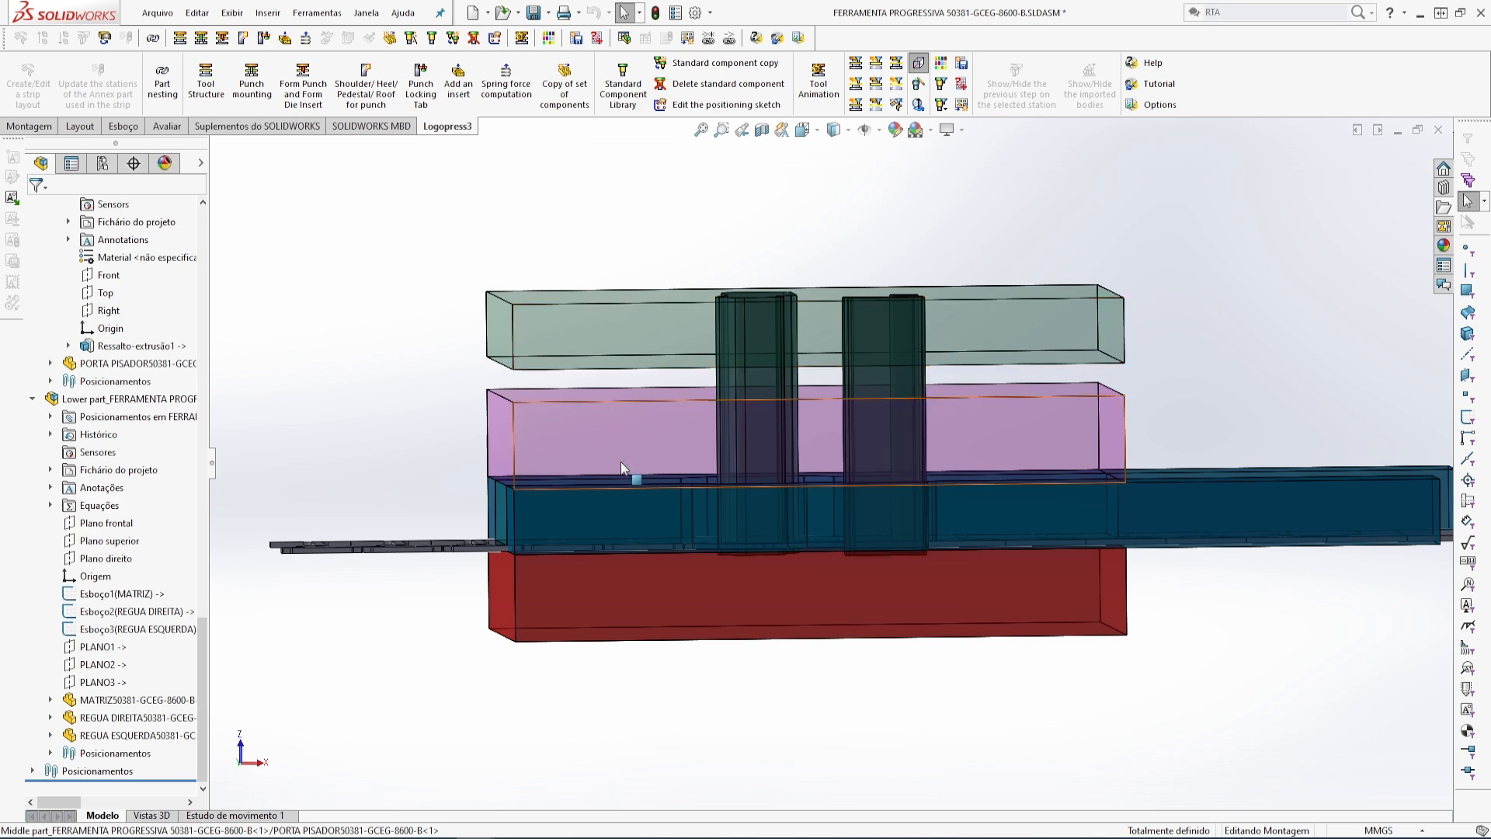
{"action": "scroll", "coordinate": [621, 461], "scroll_direction": "up", "scroll_amount": 3}
{"action": "middle_click_drag", "start_coordinate": [621, 461], "coordinate": [768, 431]}
{"action": "left_click", "coordinate": [531, 14]}
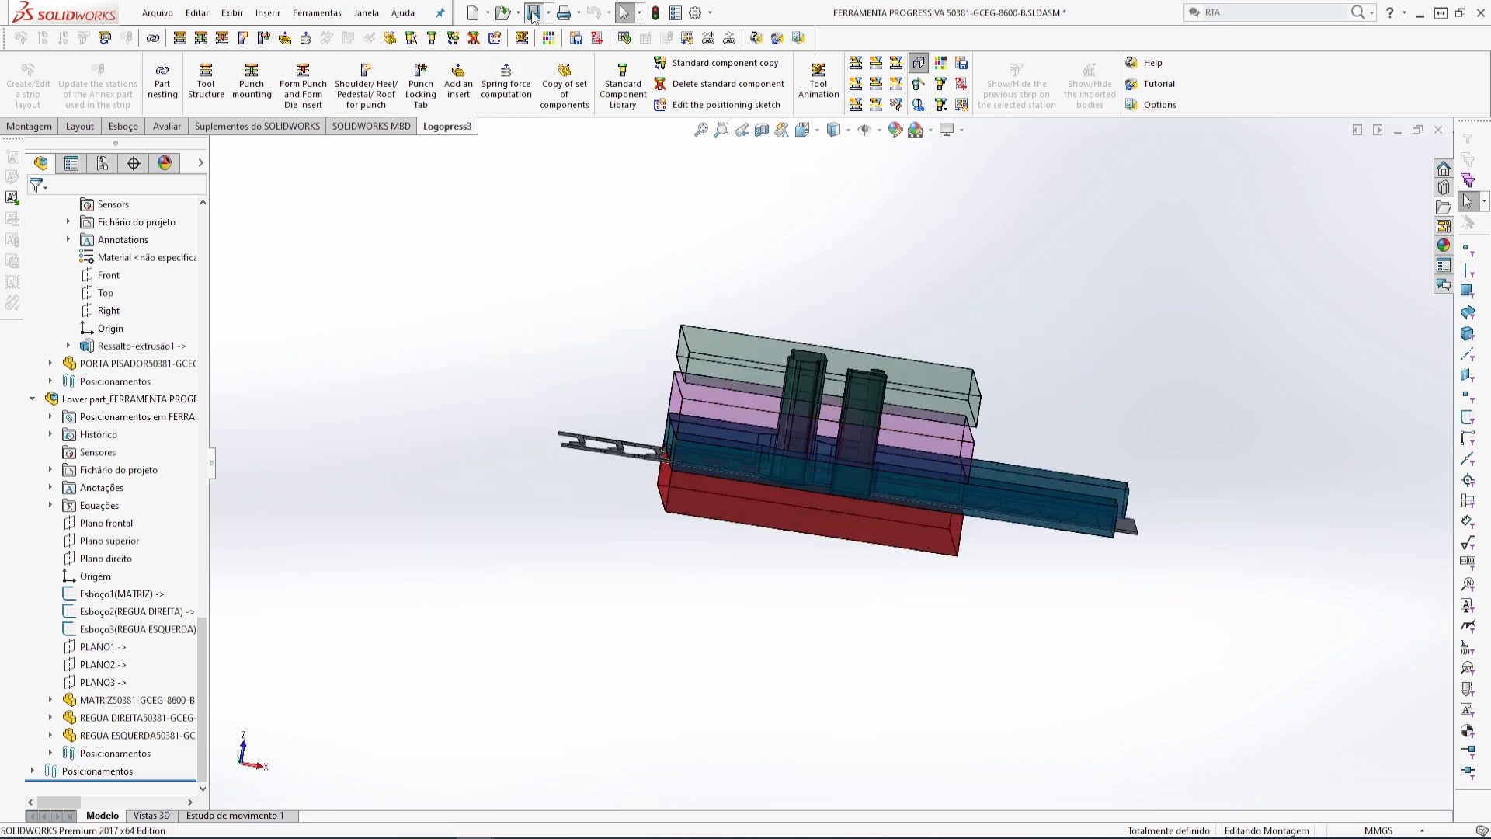
{"action": "left_click", "coordinate": [1031, 396]}
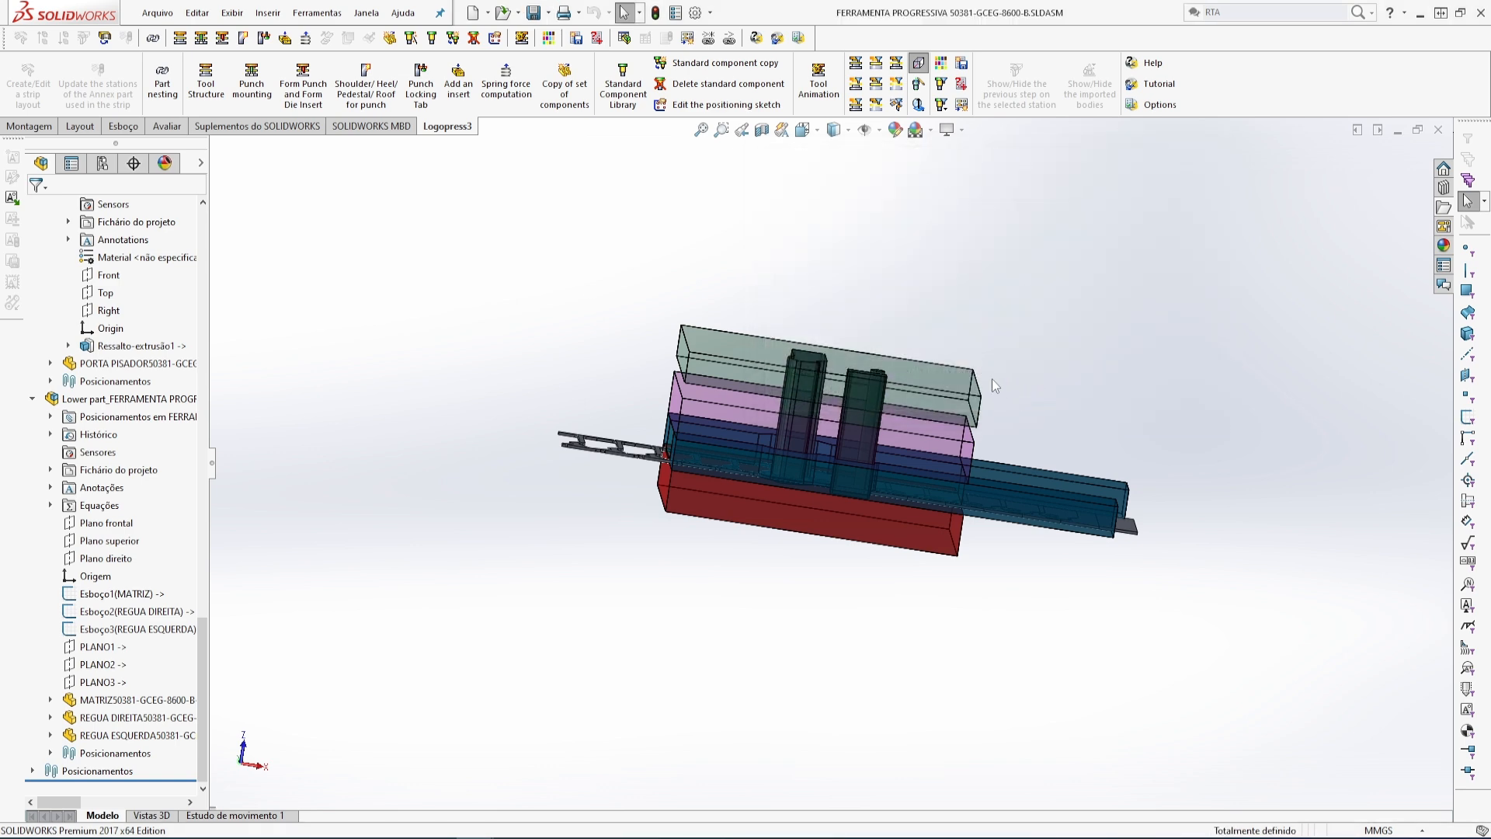
- Reopen the tool structure and set the thickness for a new upper-part plate from sketch to 10 mm
{"action": "scroll", "coordinate": [991, 377], "scroll_direction": "down", "scroll_amount": 3}
{"action": "mouse_move", "coordinate": [680, 405]}
{"action": "middle_mouse_down"}
{"action": "mouse_move", "coordinate": [677, 466]}
{"action": "mouse_move", "coordinate": [713, 573]}
{"action": "mouse_move", "coordinate": [652, 548]}
{"action": "mouse_move", "coordinate": [687, 423]}
{"action": "middle_mouse_up"}
{"action": "key", "text": "Escape"}
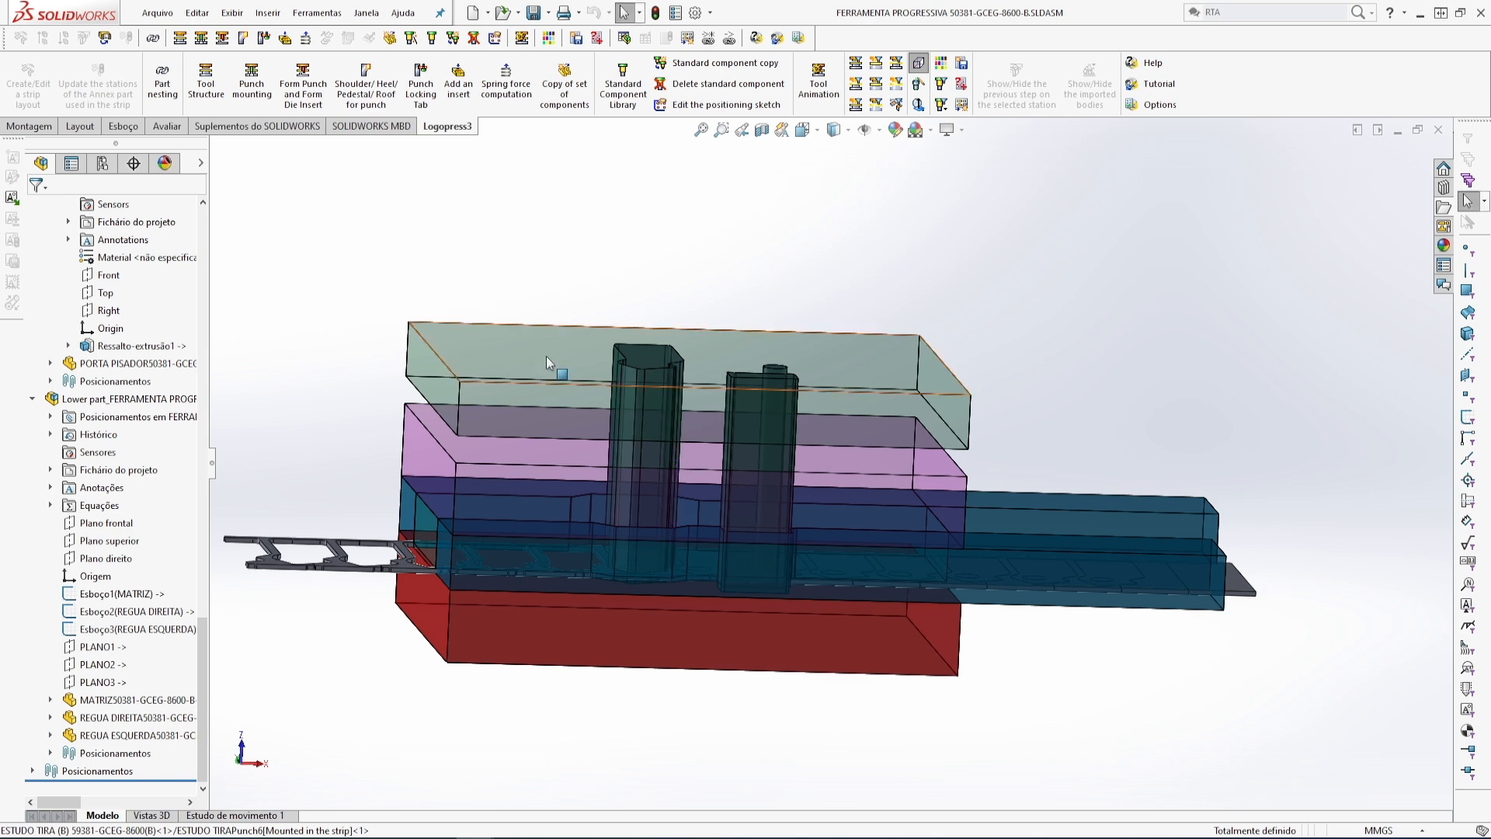
{"action": "scroll", "coordinate": [758, 419], "scroll_direction": "down", "scroll_amount": 3}
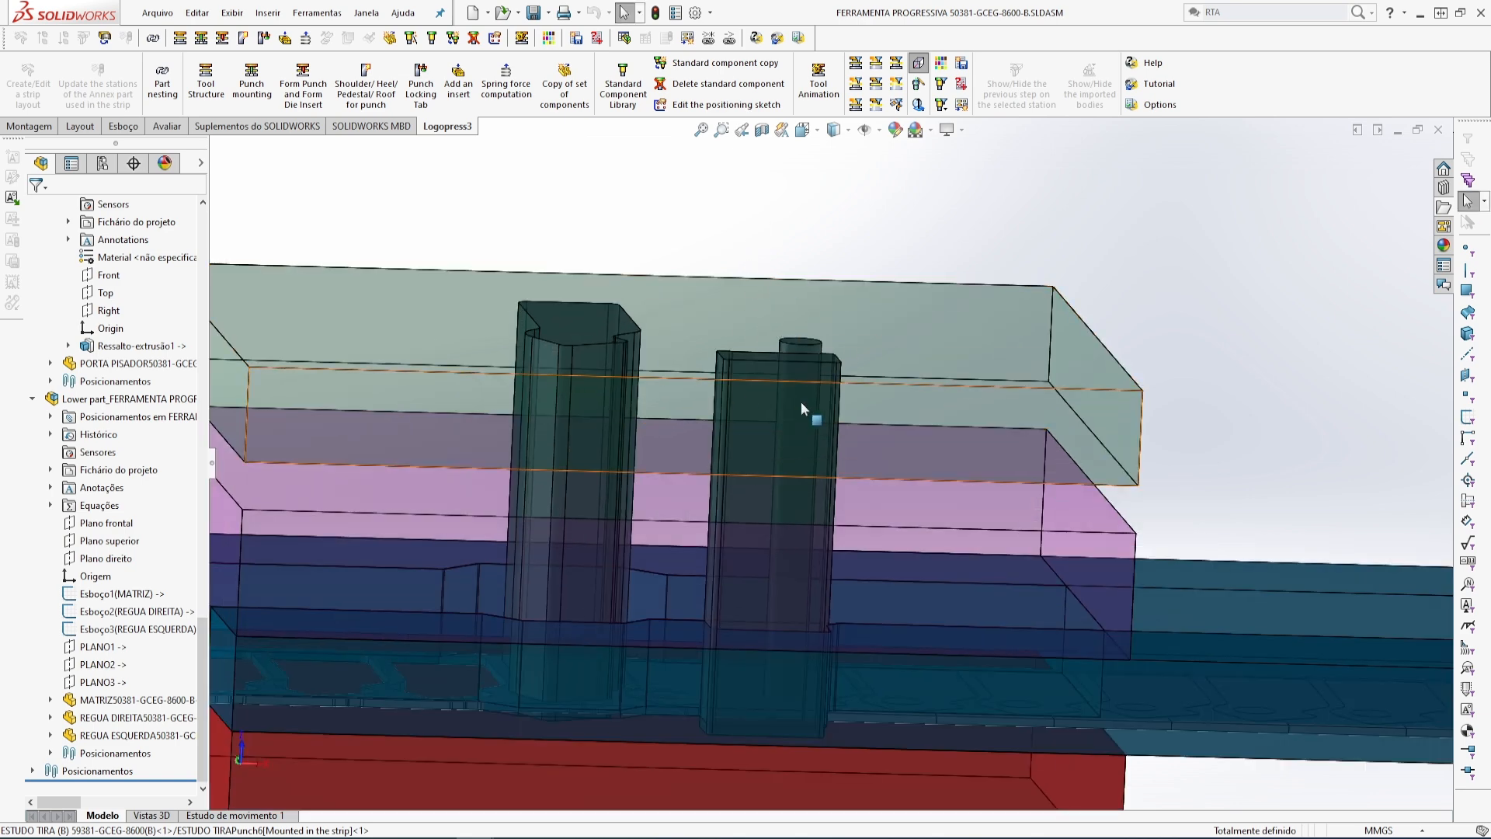
{"action": "scroll", "coordinate": [800, 403], "scroll_direction": "up", "scroll_amount": 5}
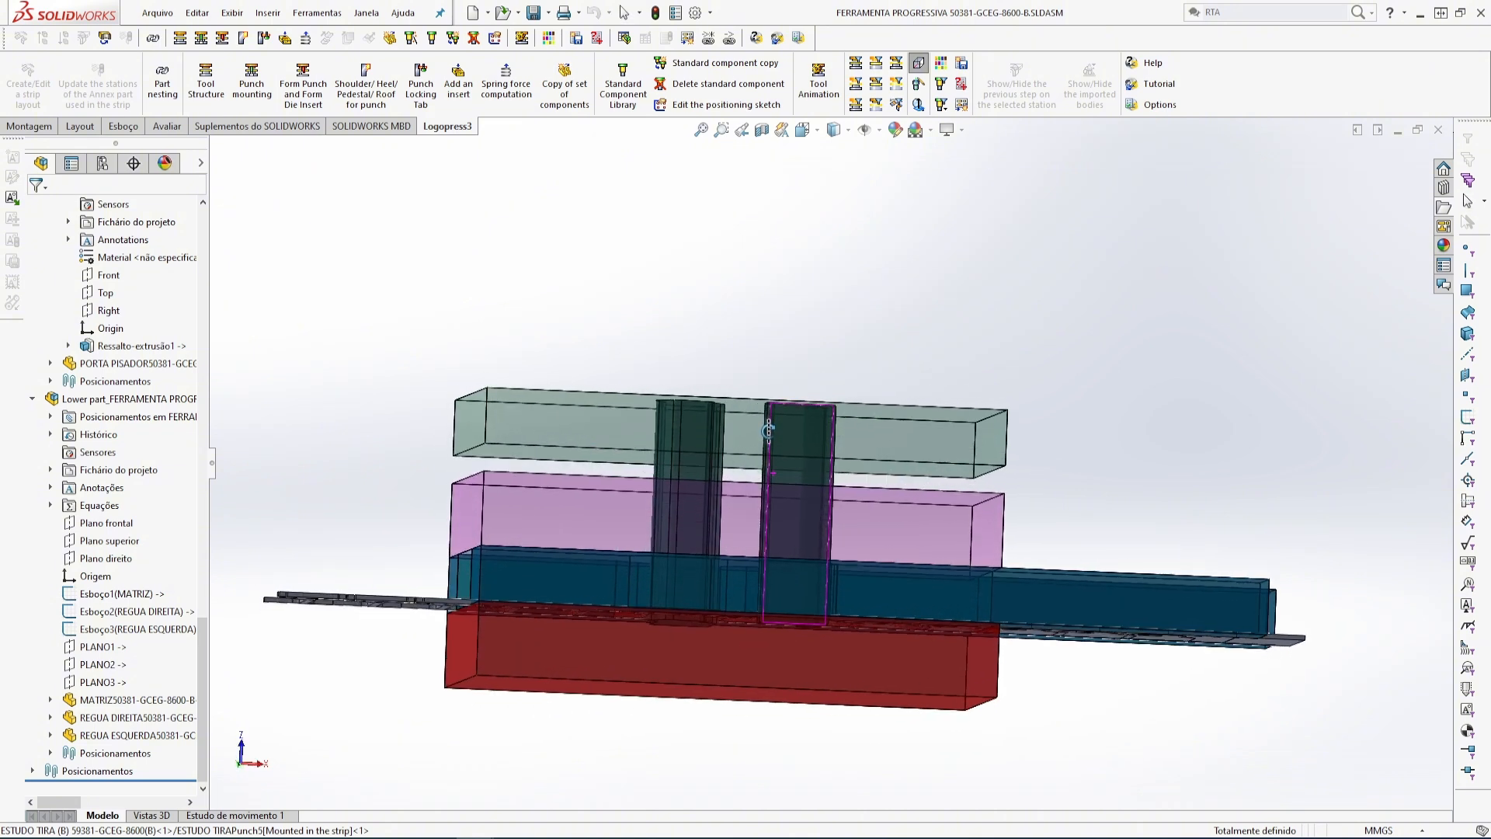
{"action": "middle_click_drag", "start_coordinate": [769, 420], "coordinate": [769, 505]}
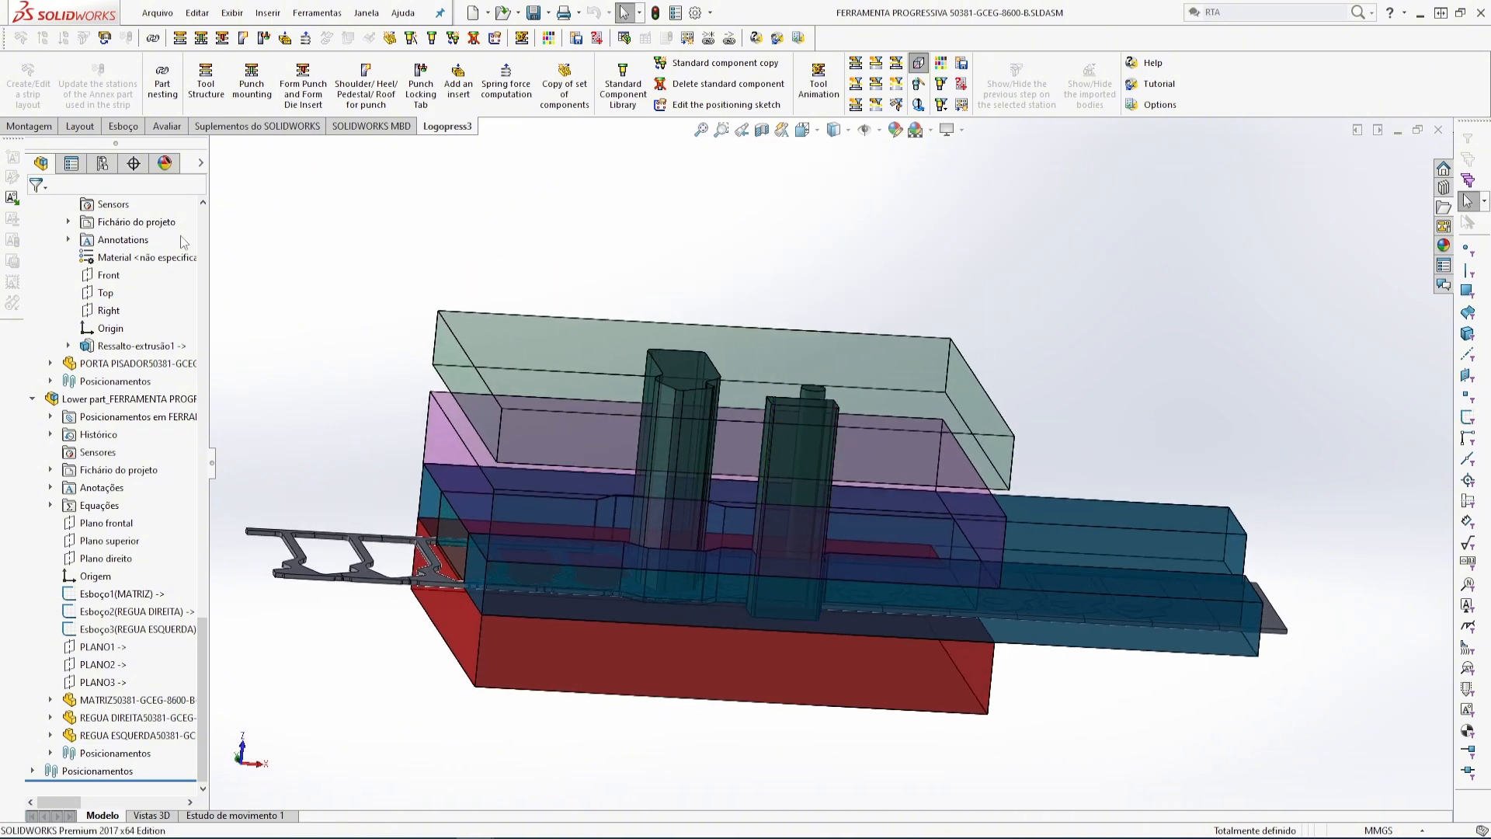
{"action": "left_click", "coordinate": [180, 38]}
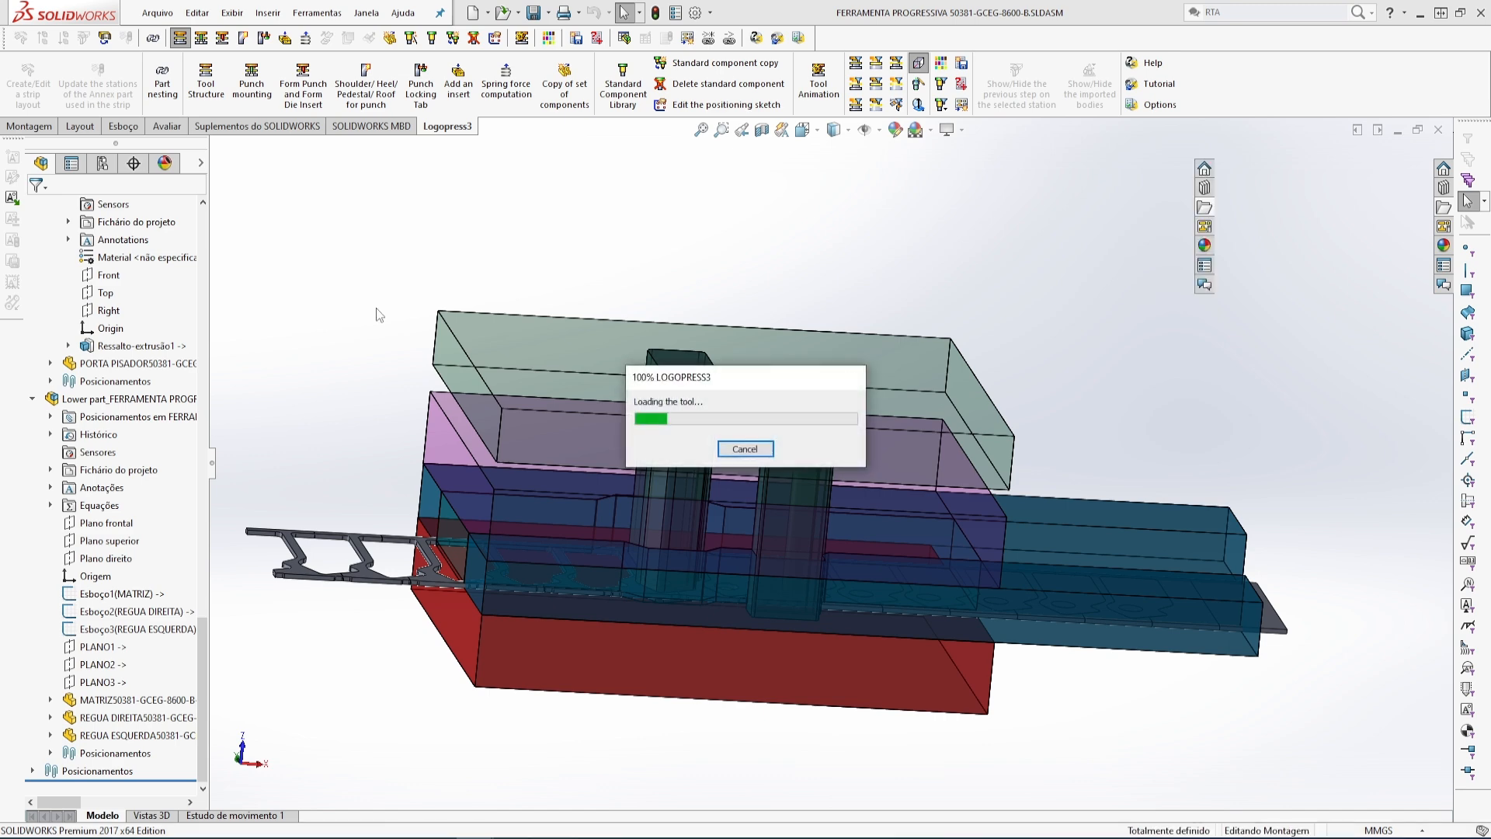
{"action": "left_click", "coordinate": [63, 440]}
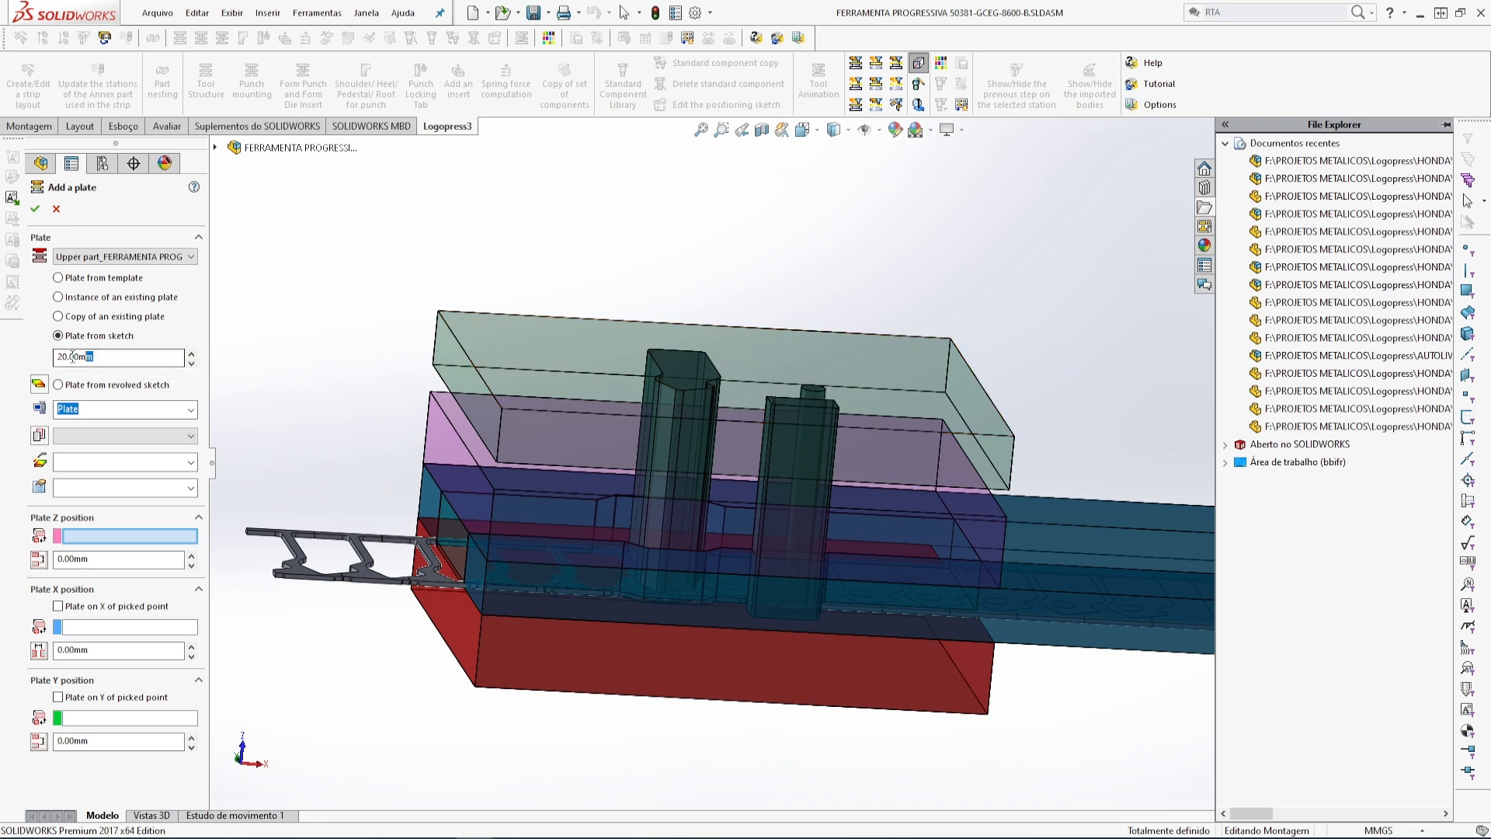
{"action": "left_click_drag", "start_coordinate": [107, 356], "coordinate": [30, 361]}
{"action": "type", "text": "10"}
{"action": "left_click", "coordinate": [68, 409]}
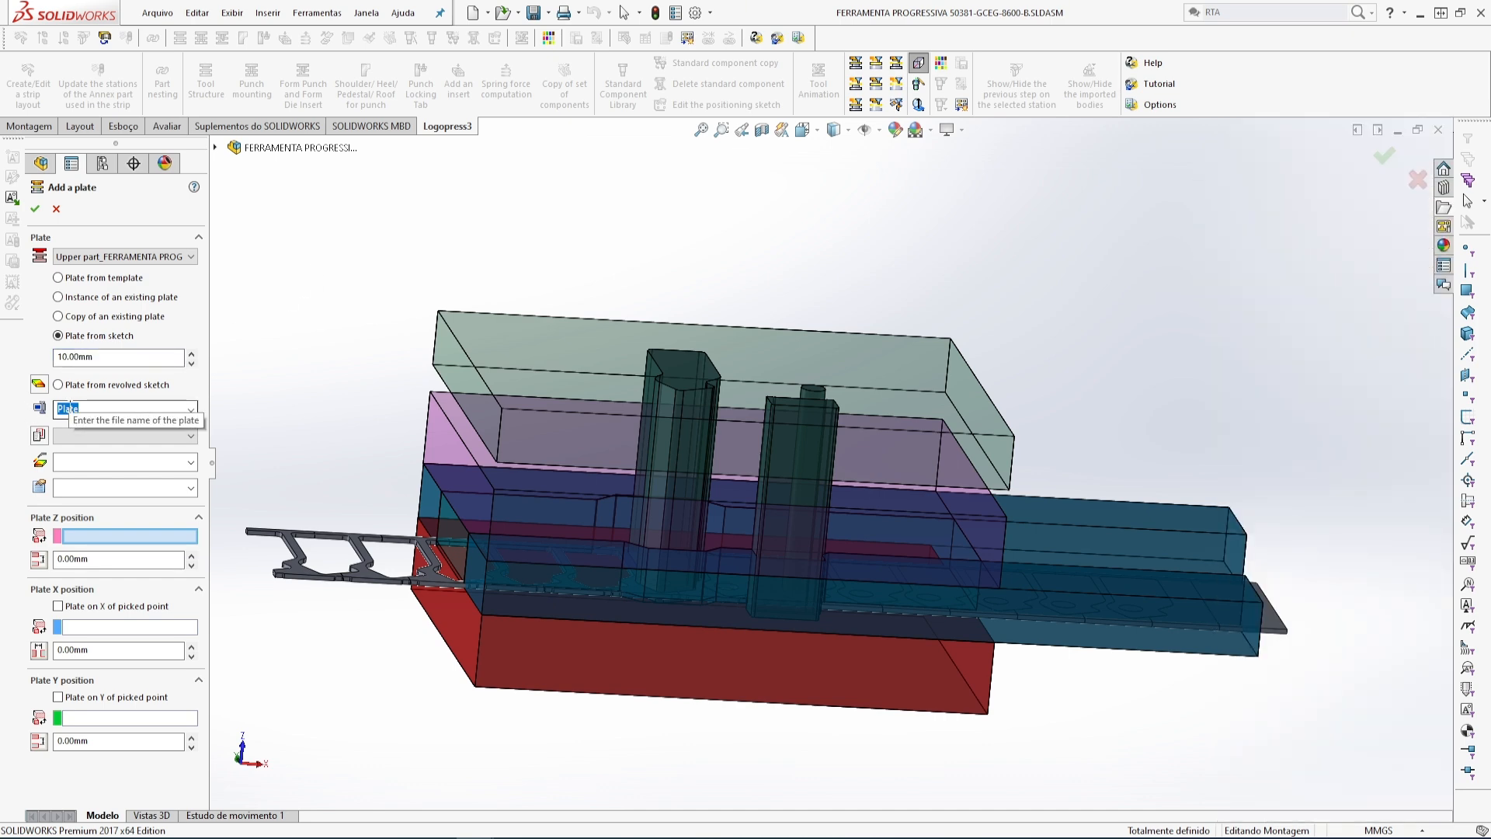
{"action": "key", "text": "Return"}
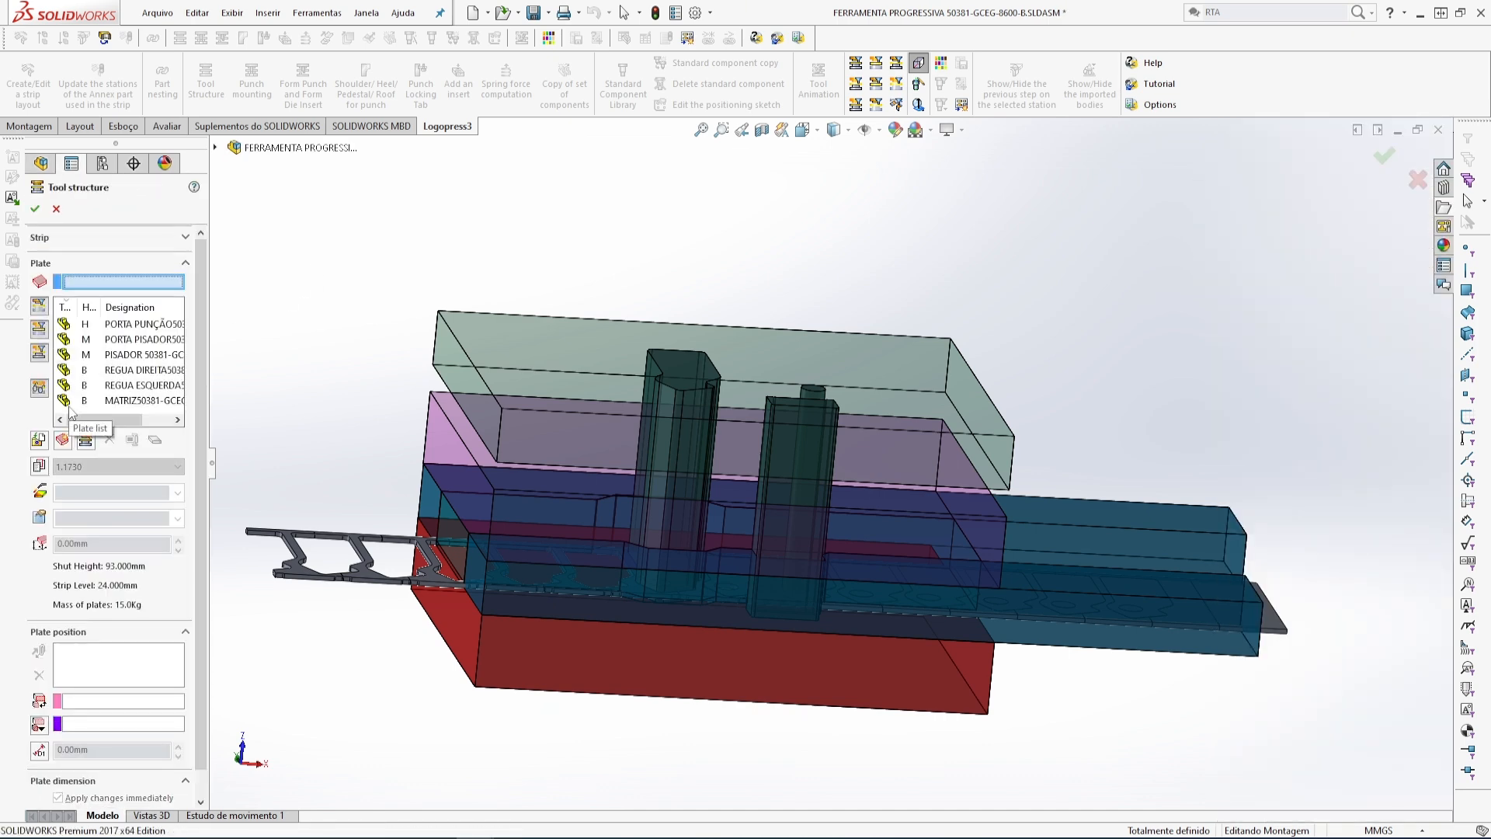
- Start adding a plate from sketch to the upper part and name it PLACA CHOQUE SUPERIOR
{"action": "left_click", "coordinate": [62, 439]}
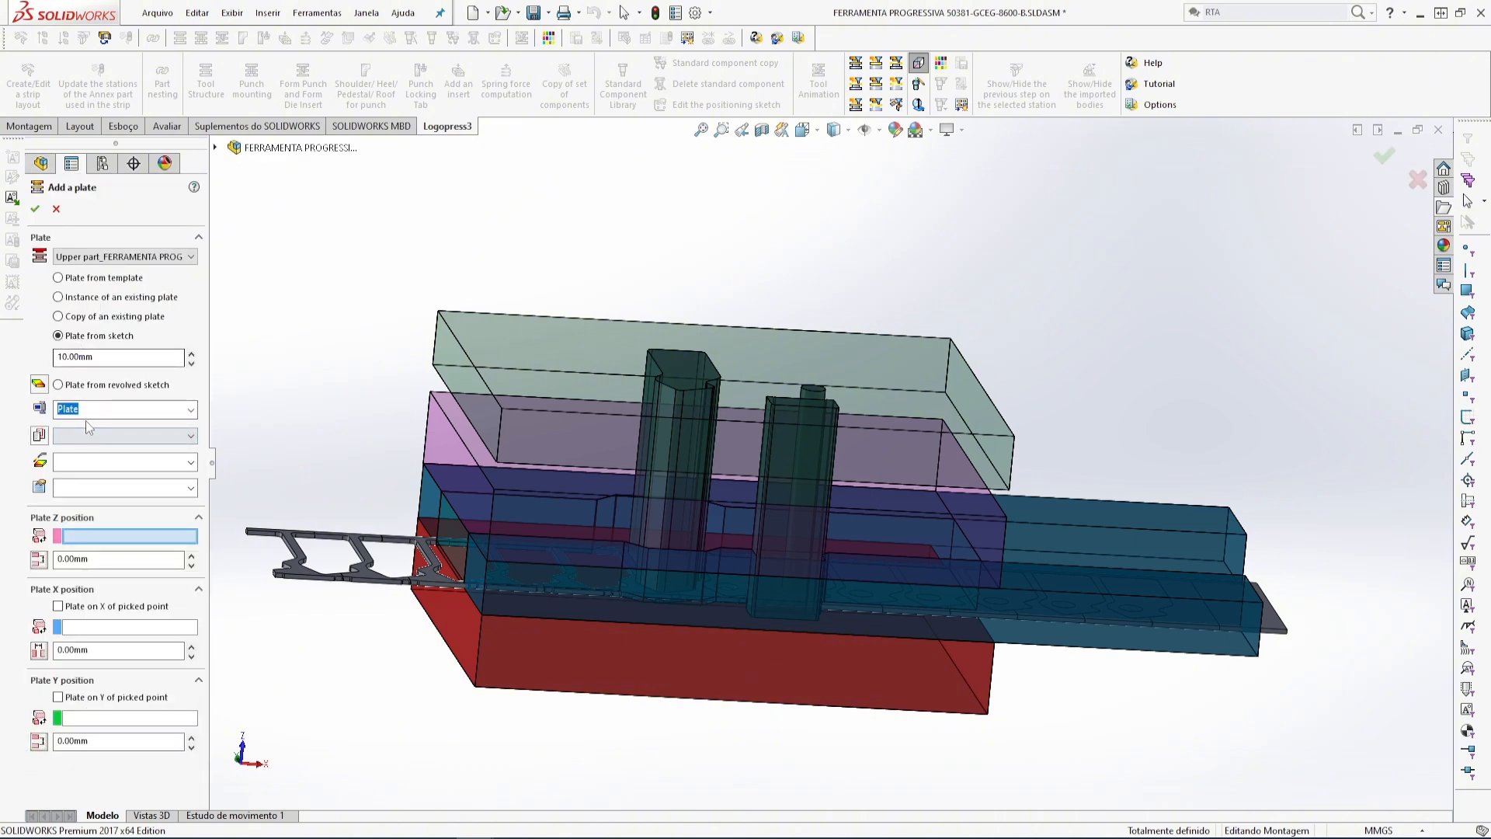
{"action": "left_click_drag", "start_coordinate": [78, 408], "coordinate": [63, 408]}
{"action": "type", "text": "PLACA DE FIXAÇÃO SUPERIOR"}
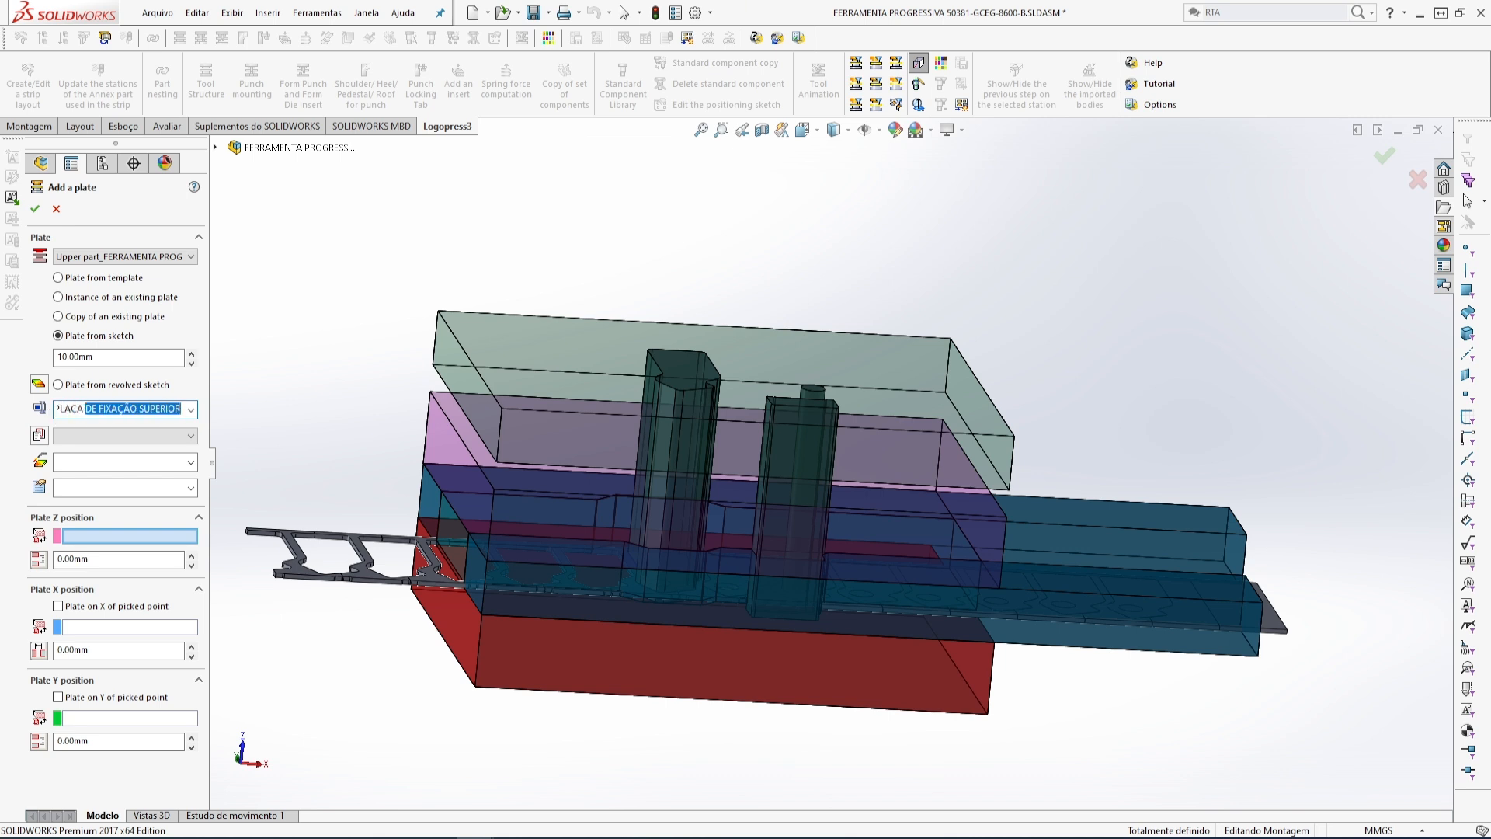
{"action": "type", "text": "CHOQU"}
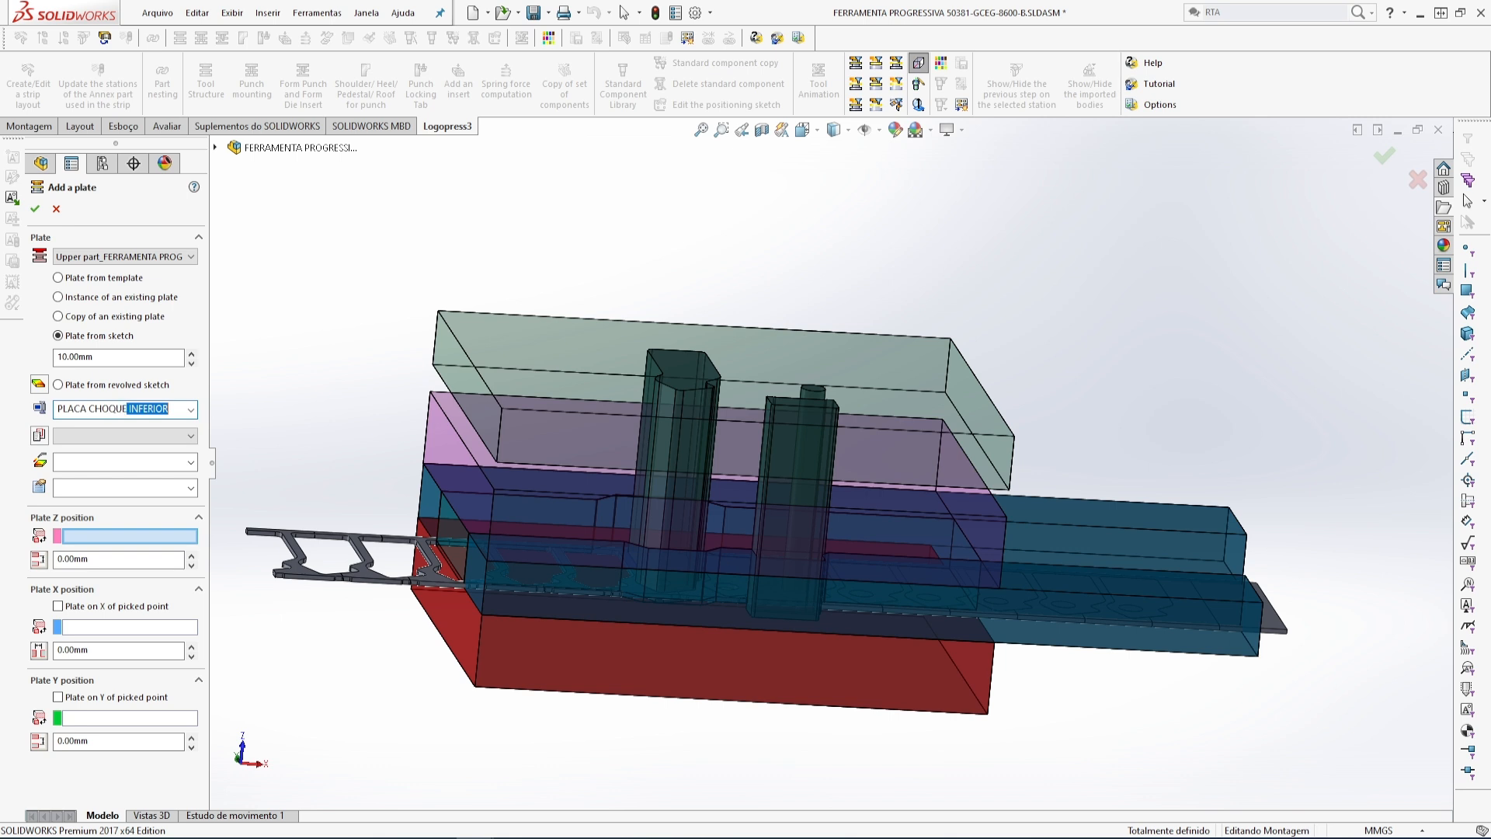
{"action": "type", "text": "ESUPERIOR"}
- Position the new plate with the PORTA PUNÇÃO top face for Z, the strip's PLANO1 for X and the upper part's Plano superior for Y
{"action": "left_click", "coordinate": [550, 338]}
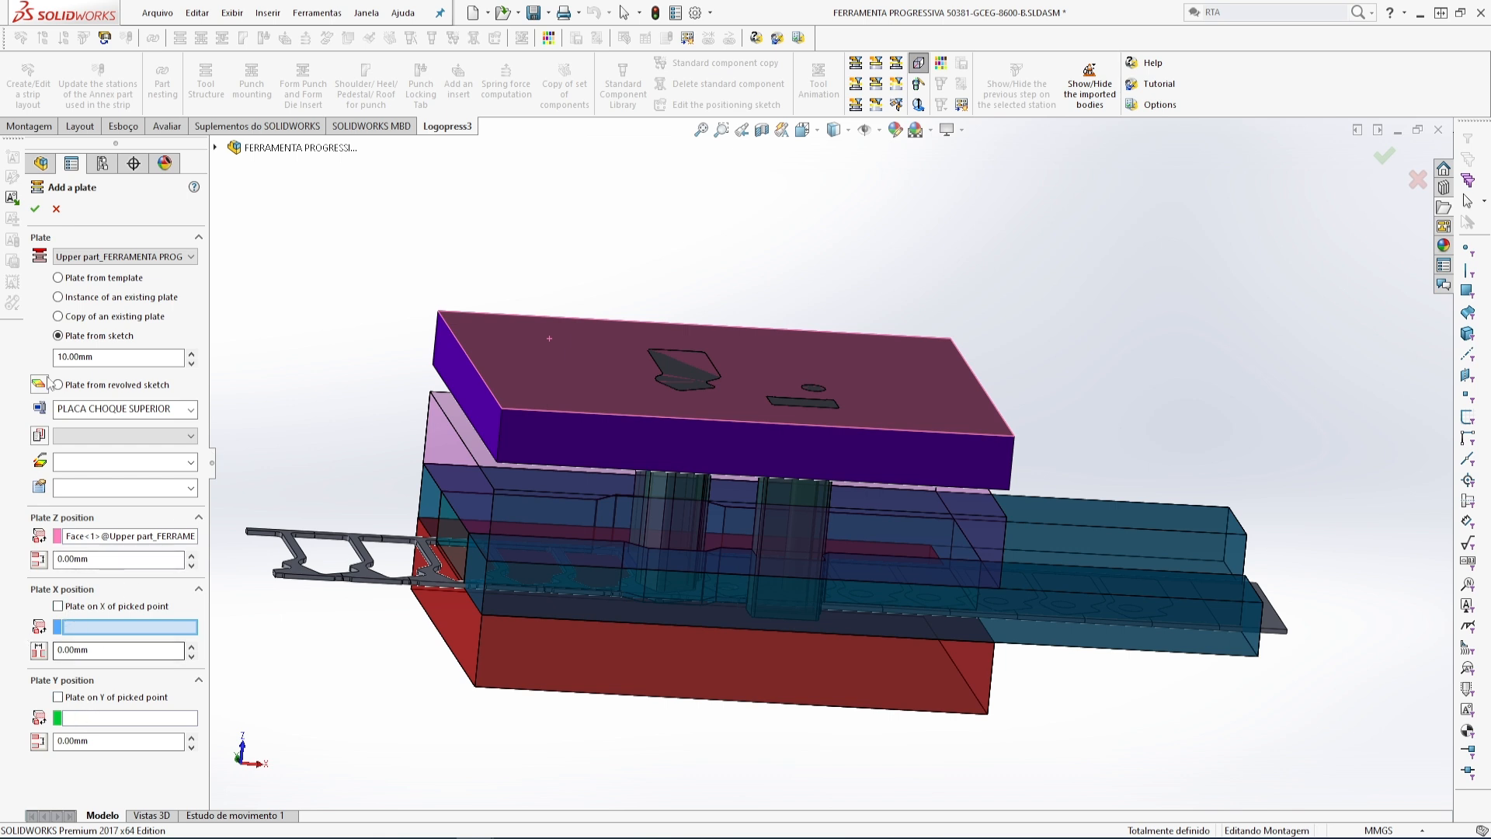
{"action": "left_click", "coordinate": [41, 163]}
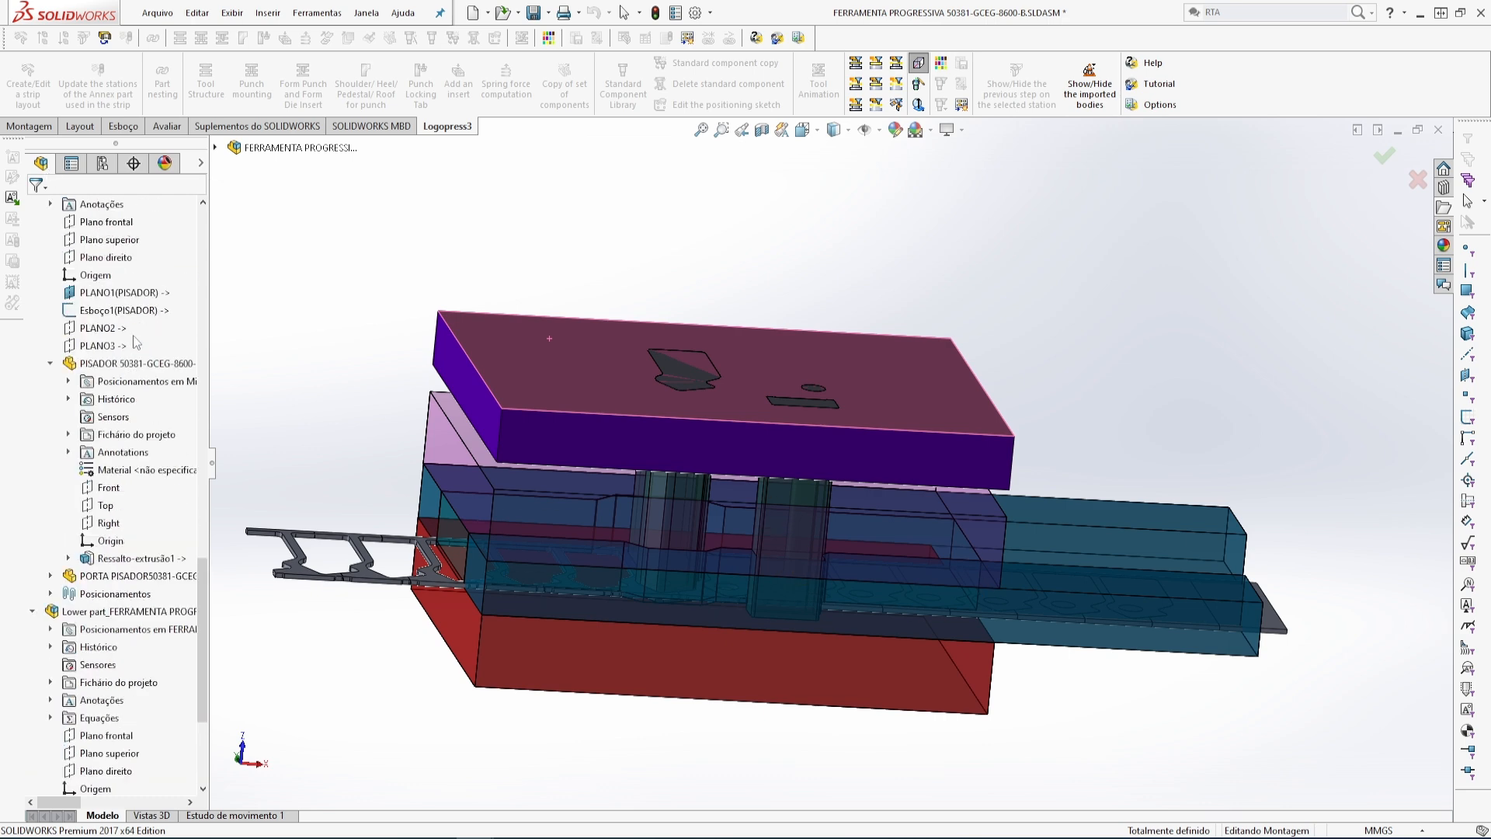
{"action": "scroll", "coordinate": [137, 342], "scroll_direction": "up", "scroll_amount": 10}
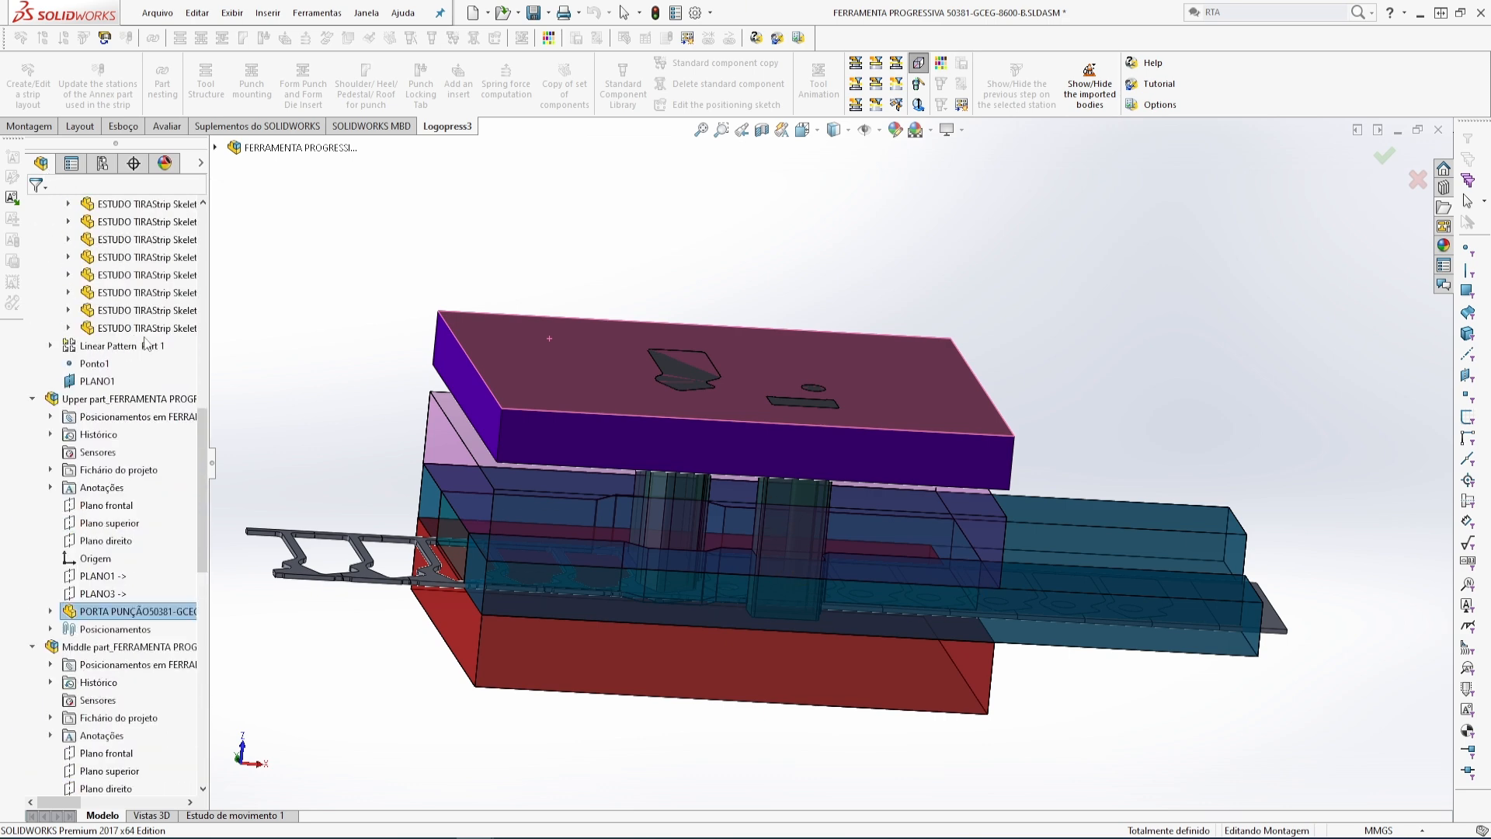
{"action": "left_click", "coordinate": [96, 381]}
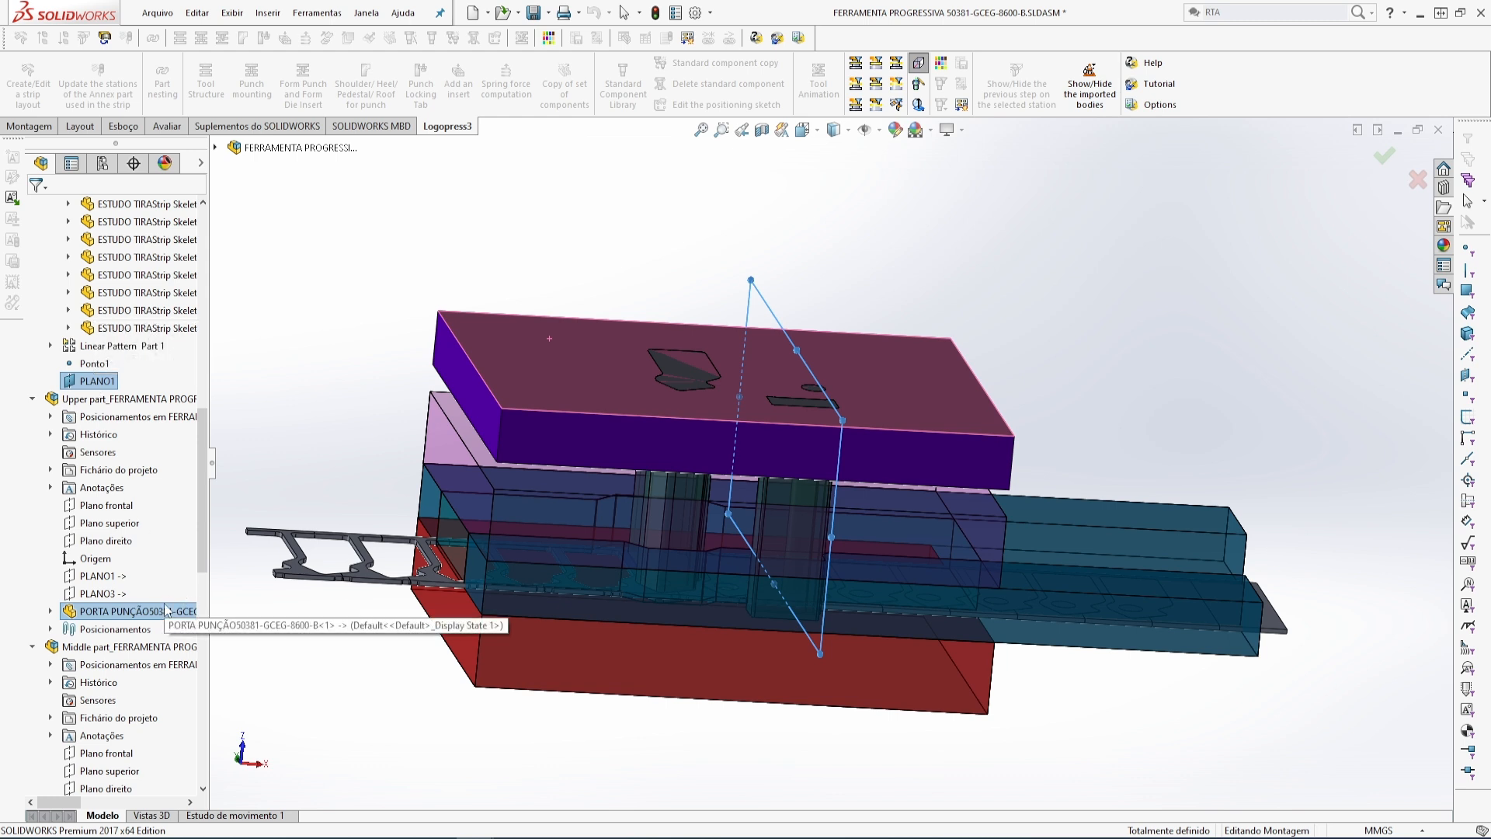
{"action": "left_click", "coordinate": [118, 526]}
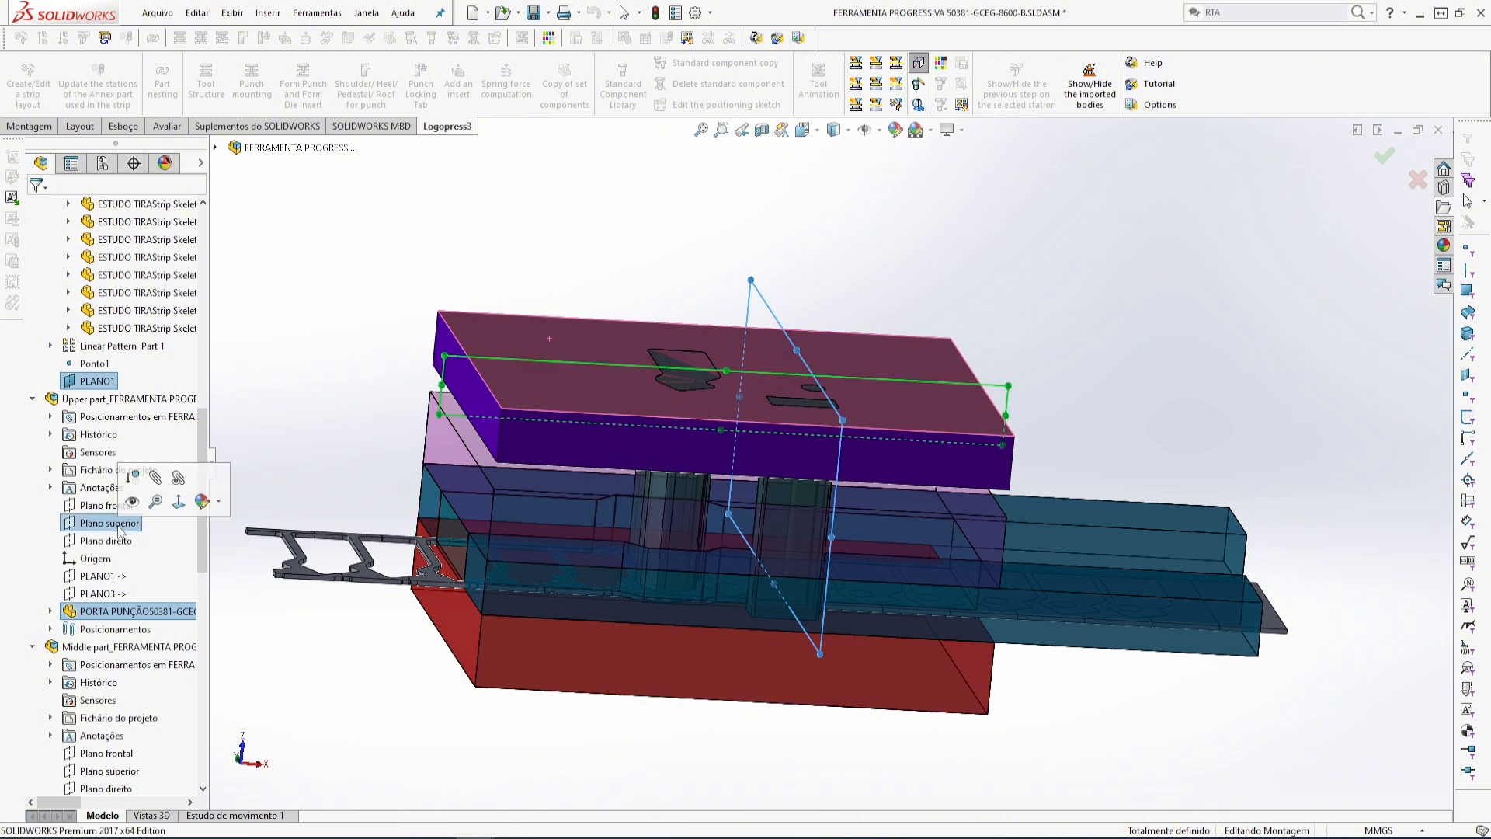
{"action": "left_click", "coordinate": [73, 164]}
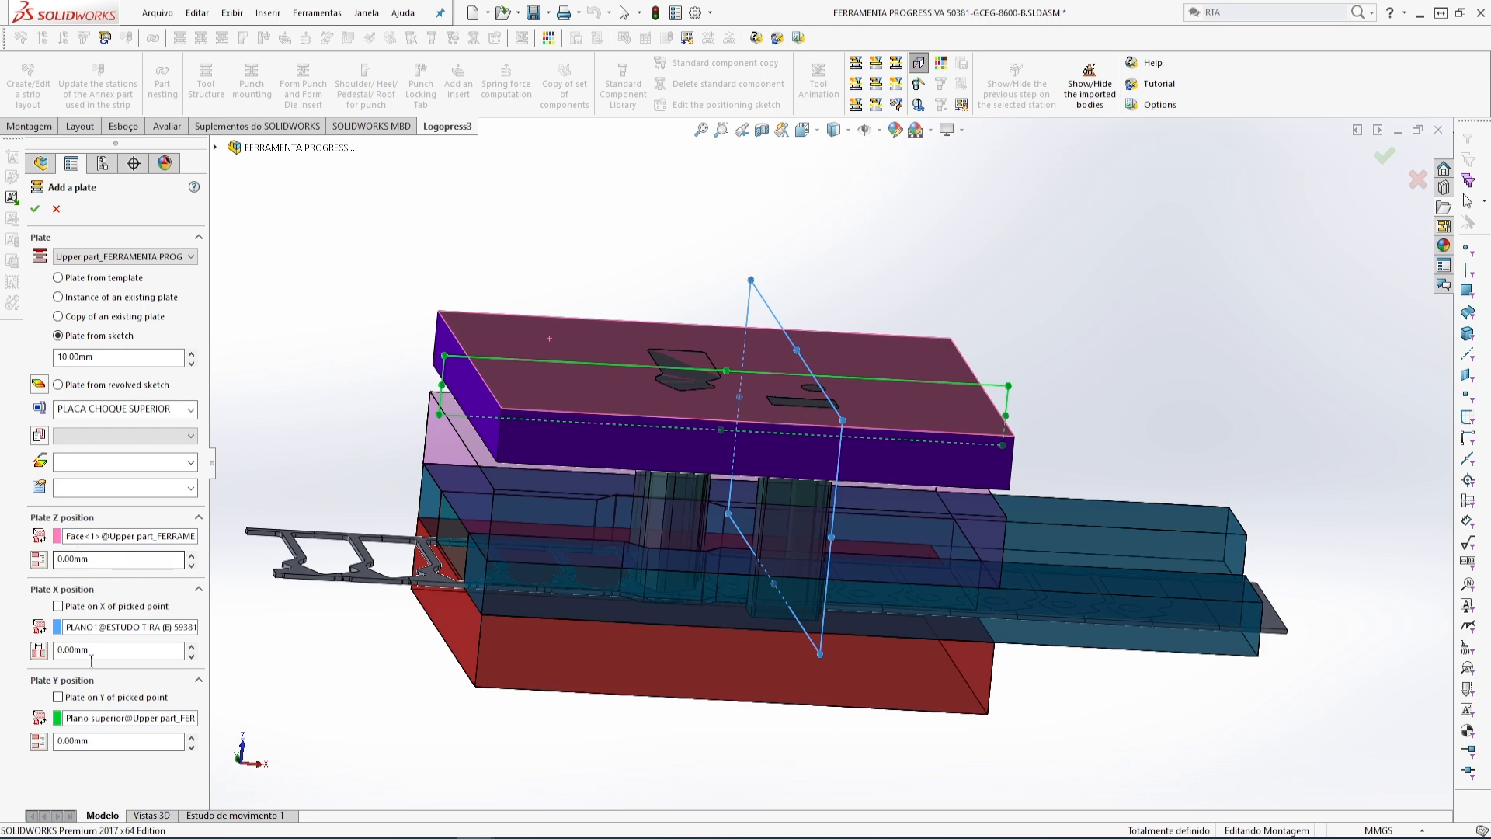
{"action": "left_click", "coordinate": [35, 210]}
{"action": "left_click", "coordinate": [783, 439]}
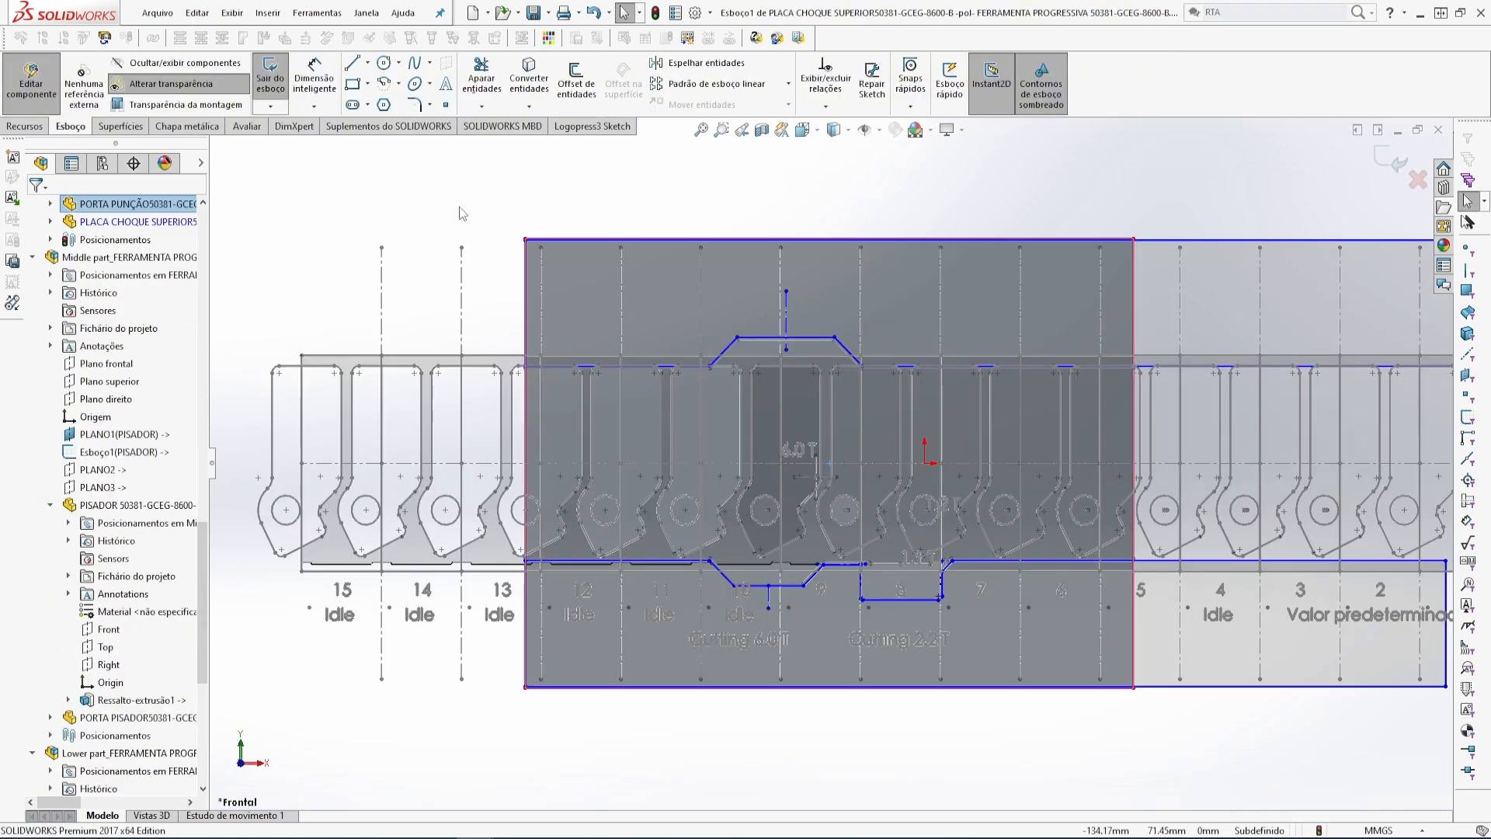
- Convert the four outer edges of the PORTA PUNÇÃO's top face into the PLACA CHOQUE SUPERIOR sketch and finish the sketch
{"action": "scroll", "coordinate": [742, 559], "scroll_direction": "up", "scroll_amount": 1}
{"action": "mouse_move", "coordinate": [744, 559]}
{"action": "middle_mouse_down"}
{"action": "mouse_move", "coordinate": [744, 434]}
{"action": "mouse_move", "coordinate": [789, 303]}
{"action": "mouse_move", "coordinate": [775, 323]}
{"action": "middle_mouse_up"}
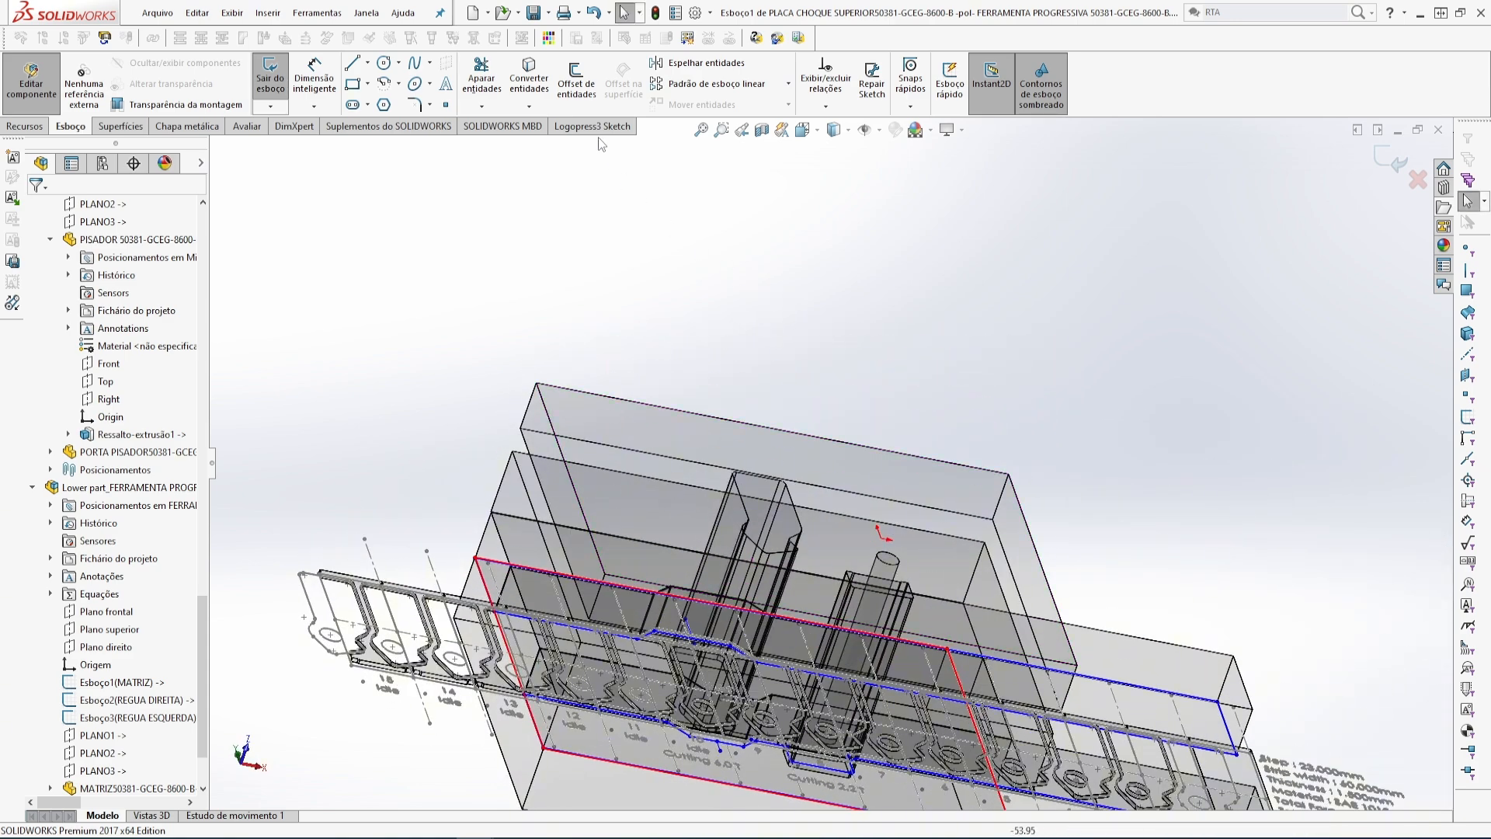
{"action": "left_click", "coordinate": [529, 78]}
{"action": "left_click", "coordinate": [863, 449]}
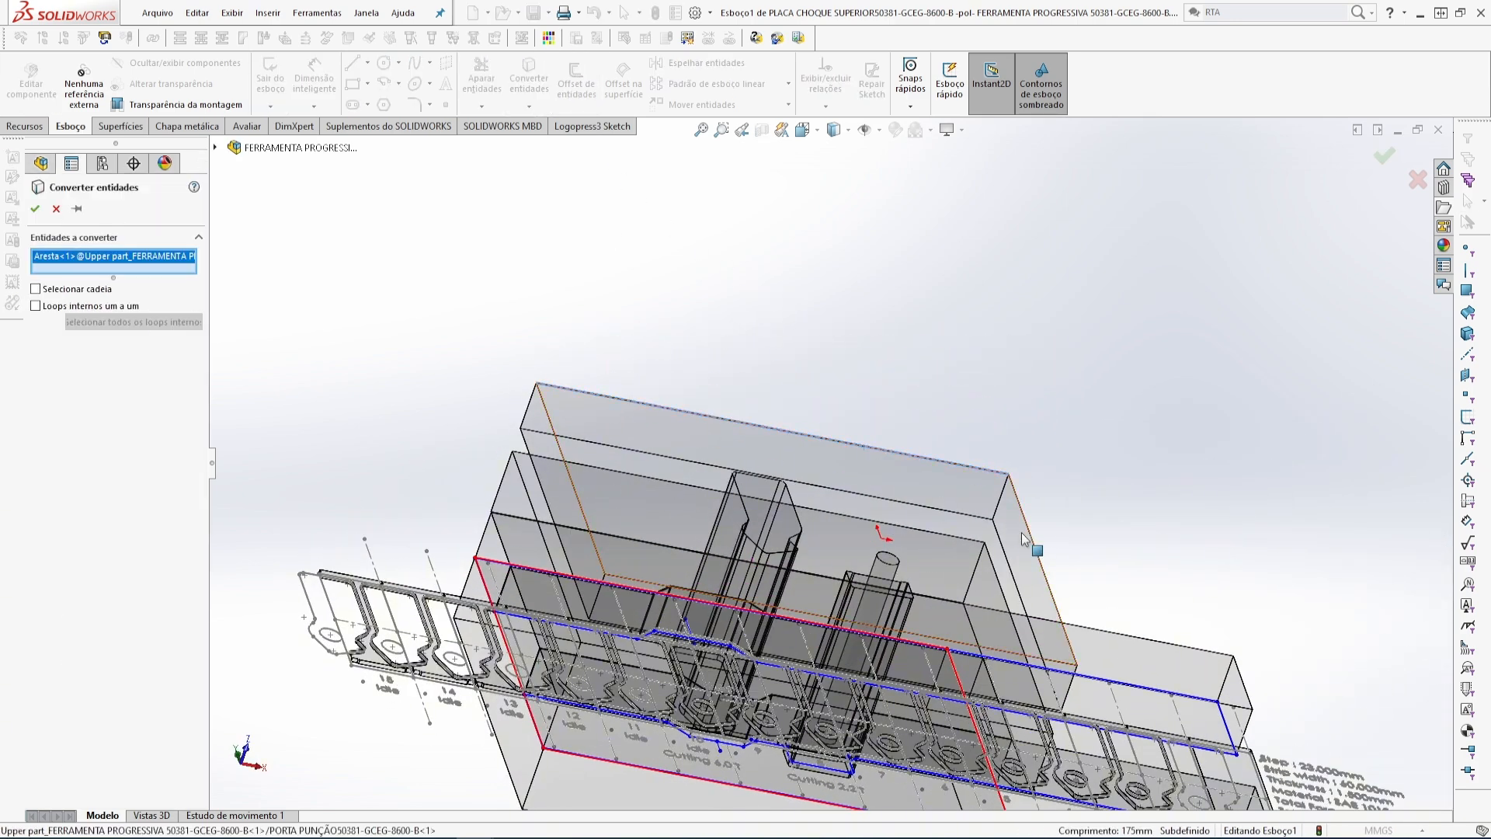
{"action": "left_click", "coordinate": [1033, 545]}
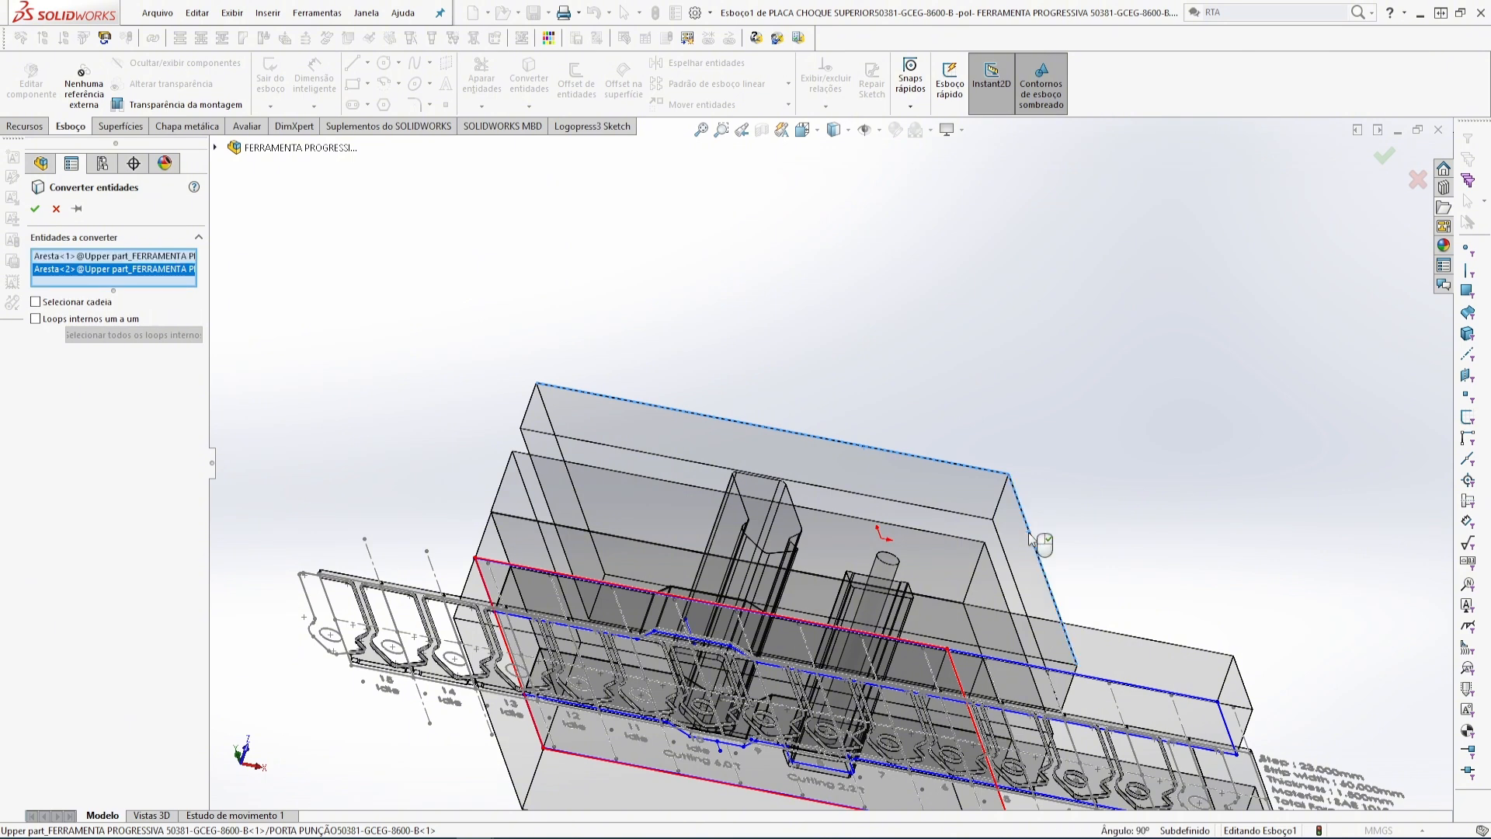
{"action": "left_click", "coordinate": [1049, 659]}
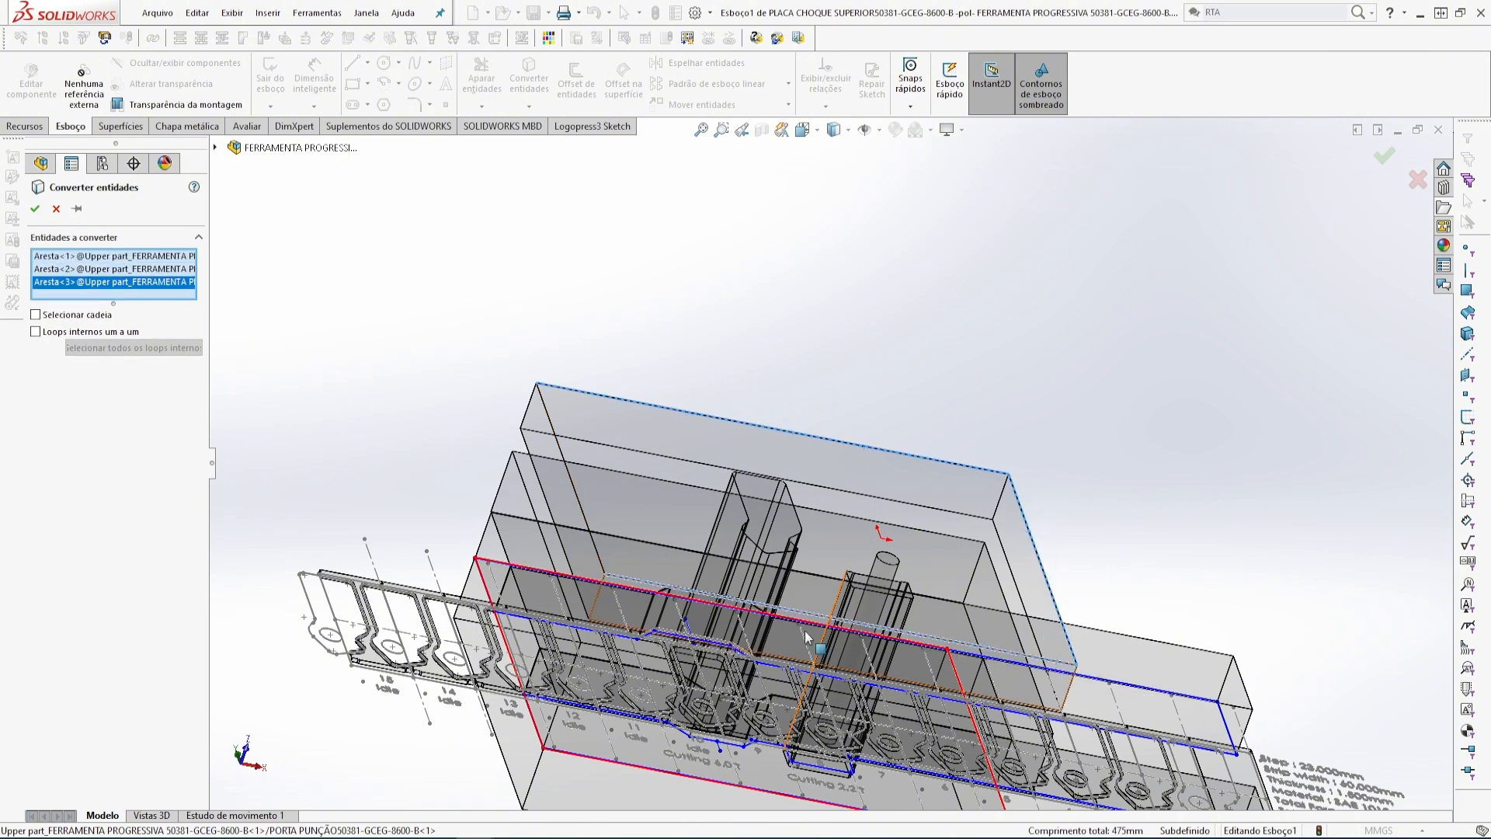
{"action": "left_click", "coordinate": [552, 423]}
{"action": "left_click", "coordinate": [35, 208]}
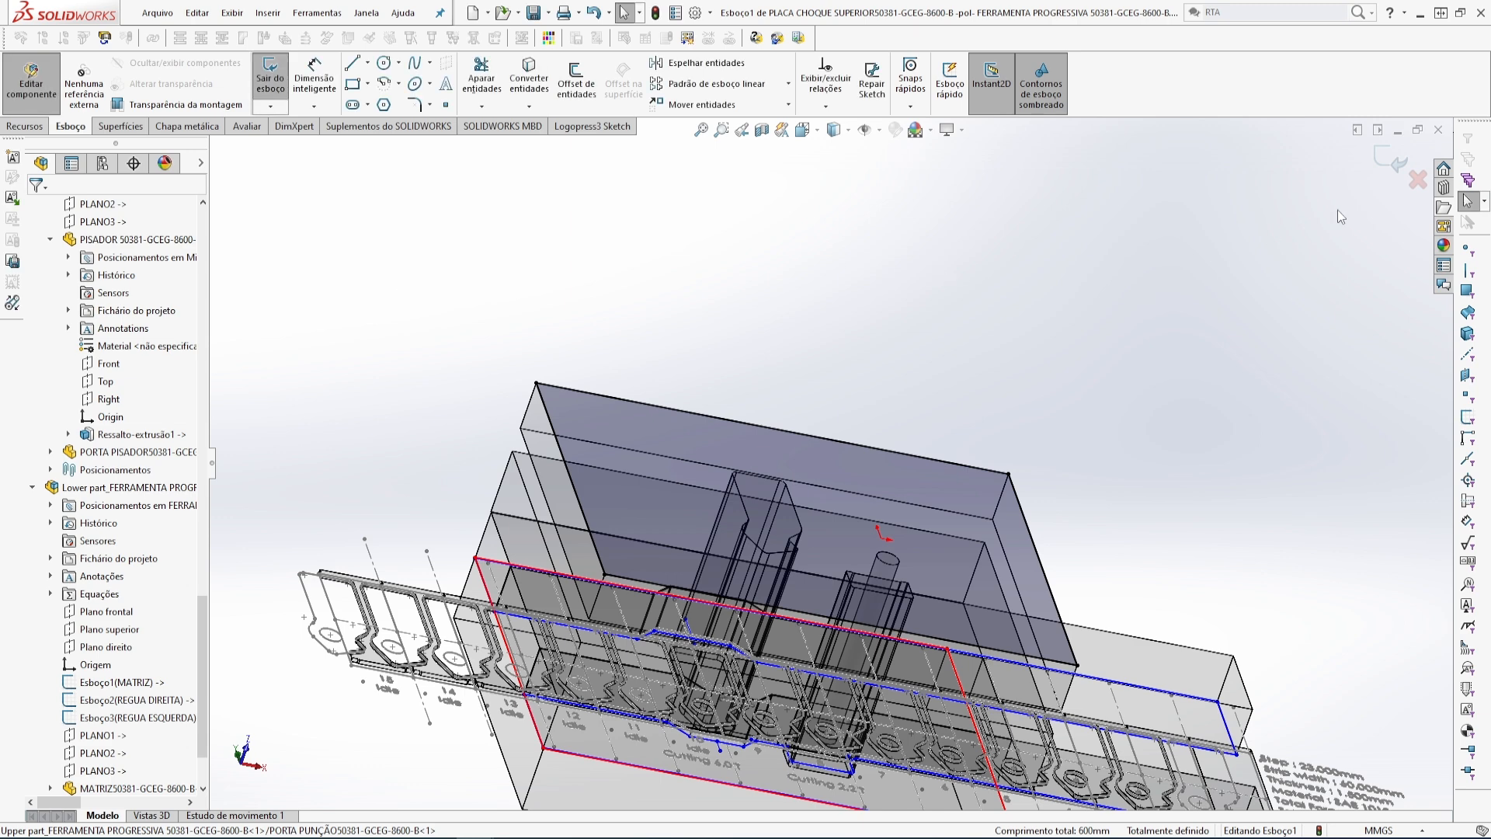
{"action": "left_click", "coordinate": [1380, 156]}
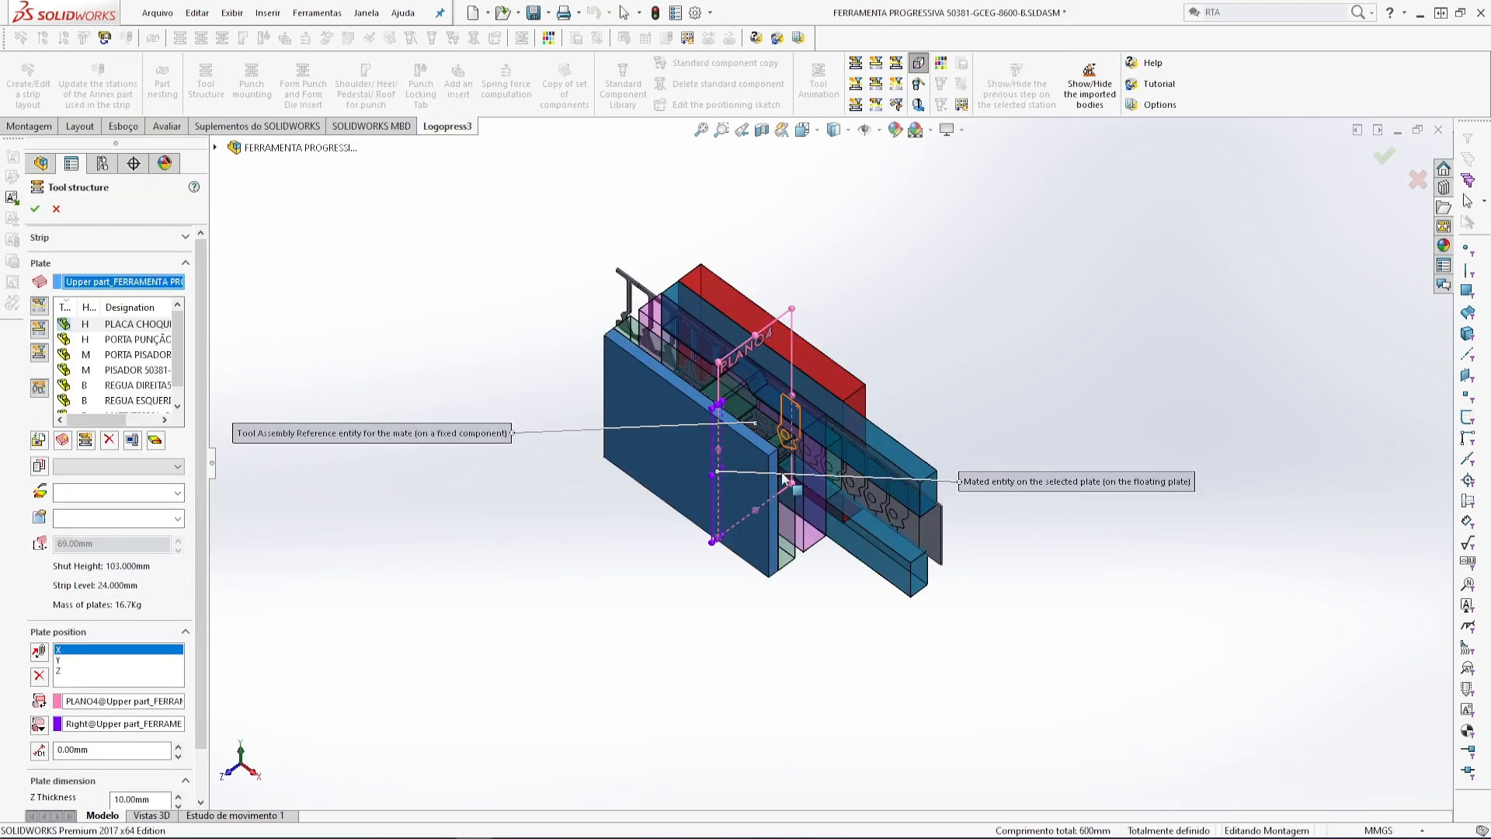
- Colour the PLACA CHOQUE SUPERIOR plate olive and accept the tool structure changes
{"action": "middle_click_drag", "start_coordinate": [675, 552], "coordinate": [761, 299]}
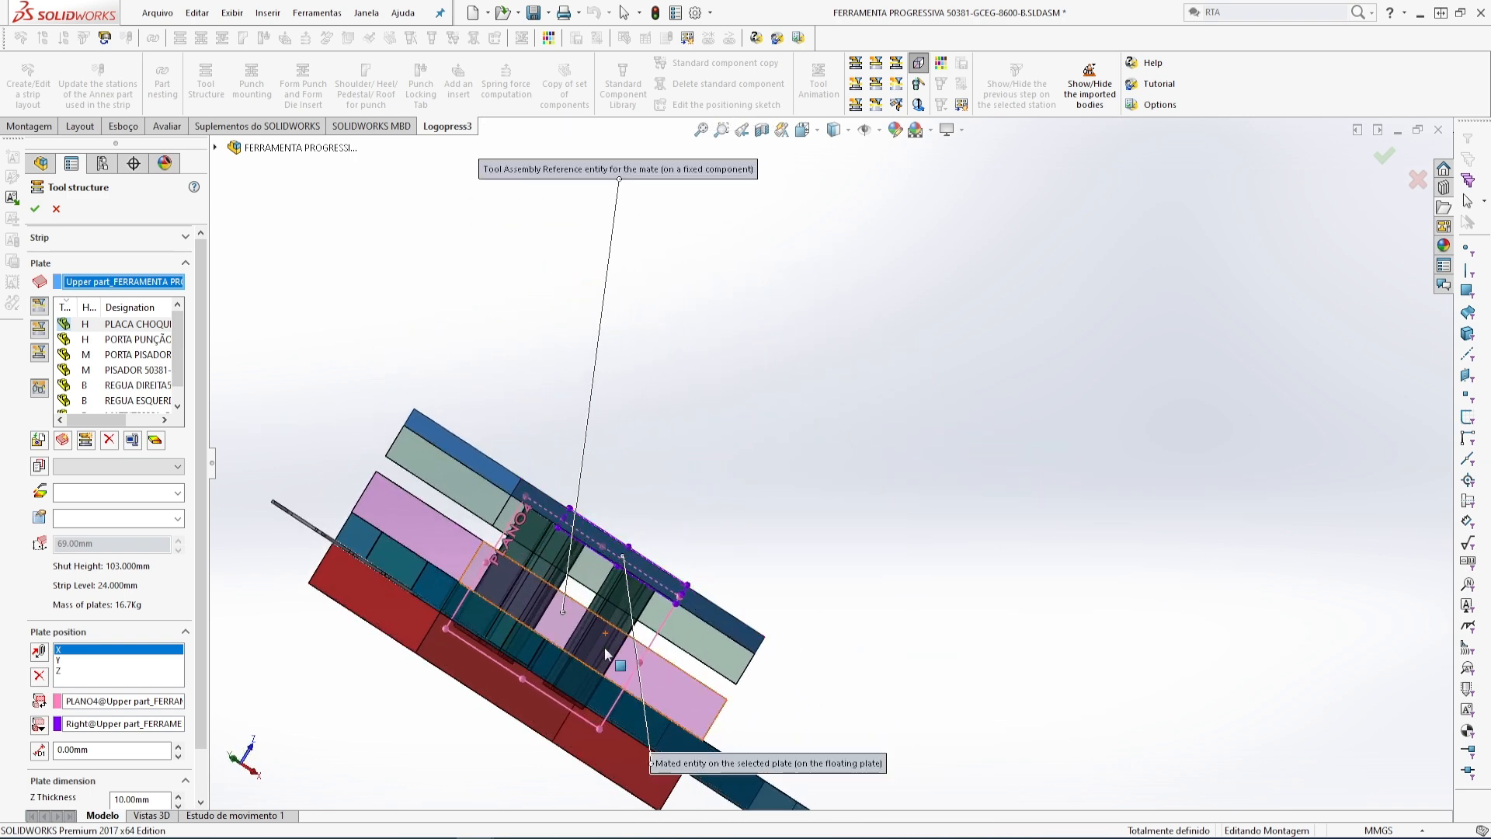
{"action": "scroll", "coordinate": [619, 659], "scroll_direction": "up", "scroll_amount": 3}
{"action": "left_click", "coordinate": [155, 439]}
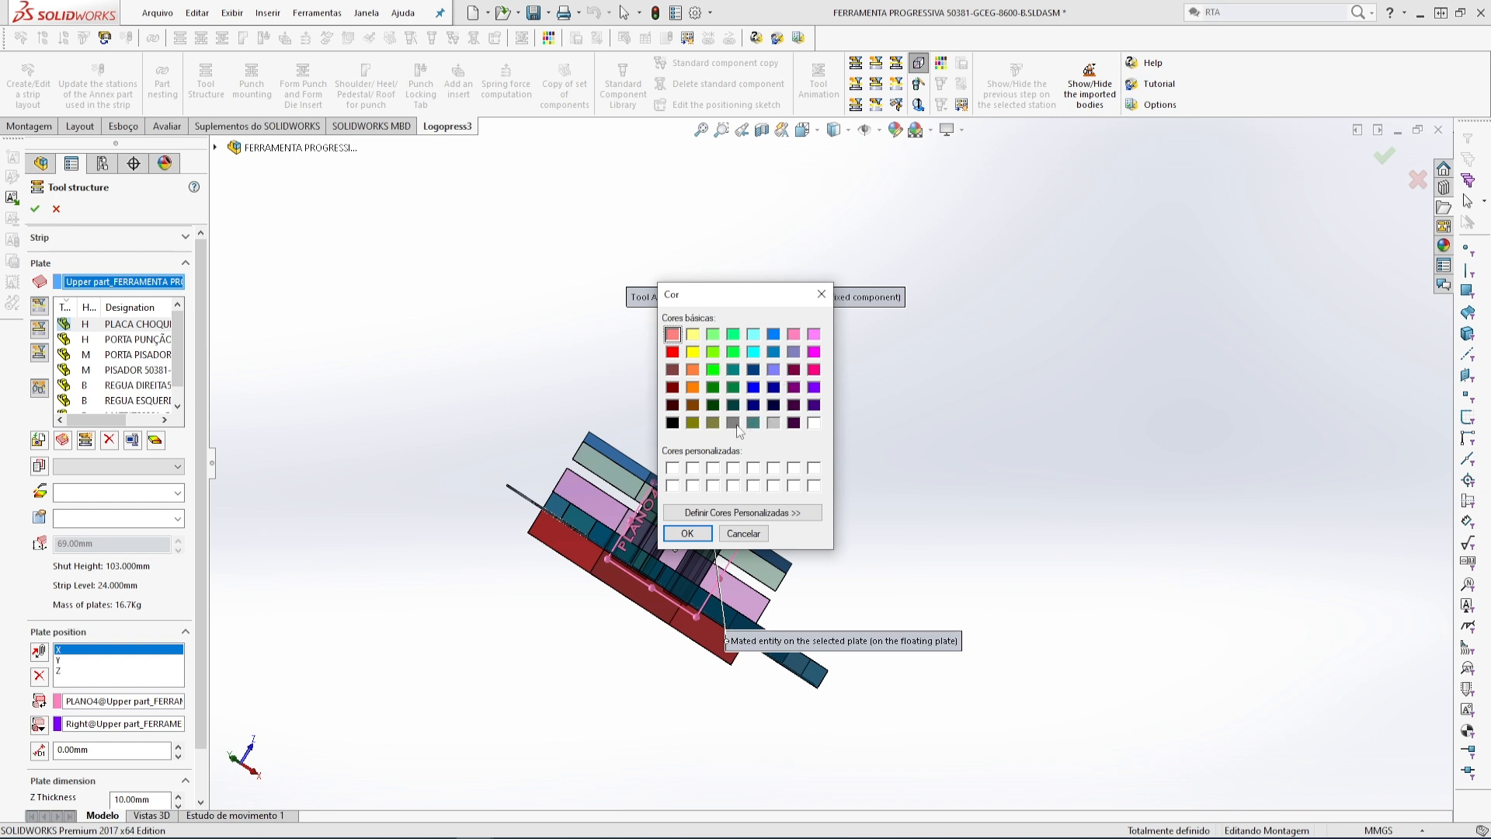
{"action": "left_click", "coordinate": [692, 424]}
{"action": "left_click", "coordinate": [687, 533]}
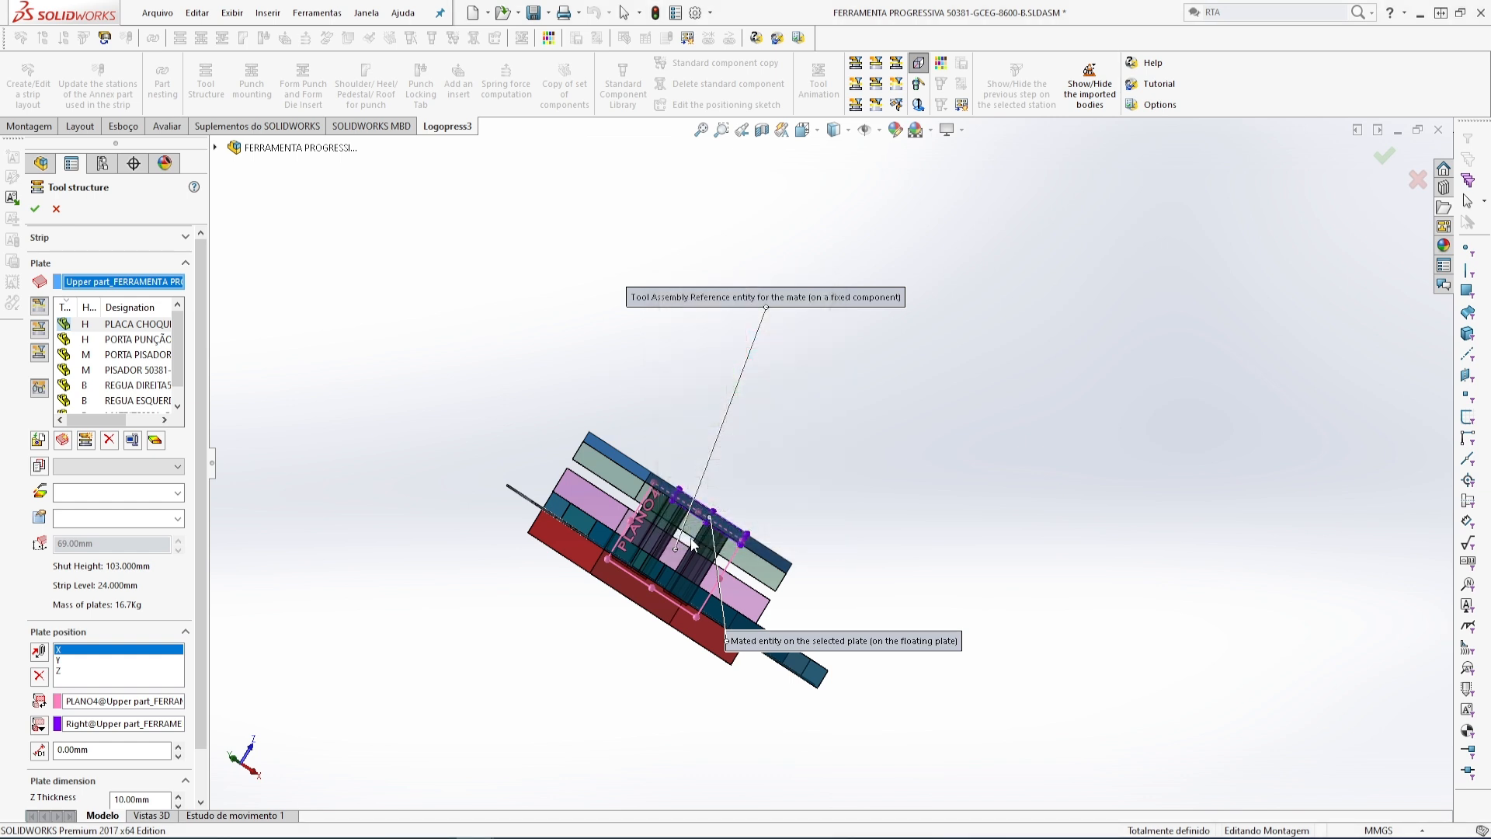
{"action": "left_click", "coordinate": [34, 209]}
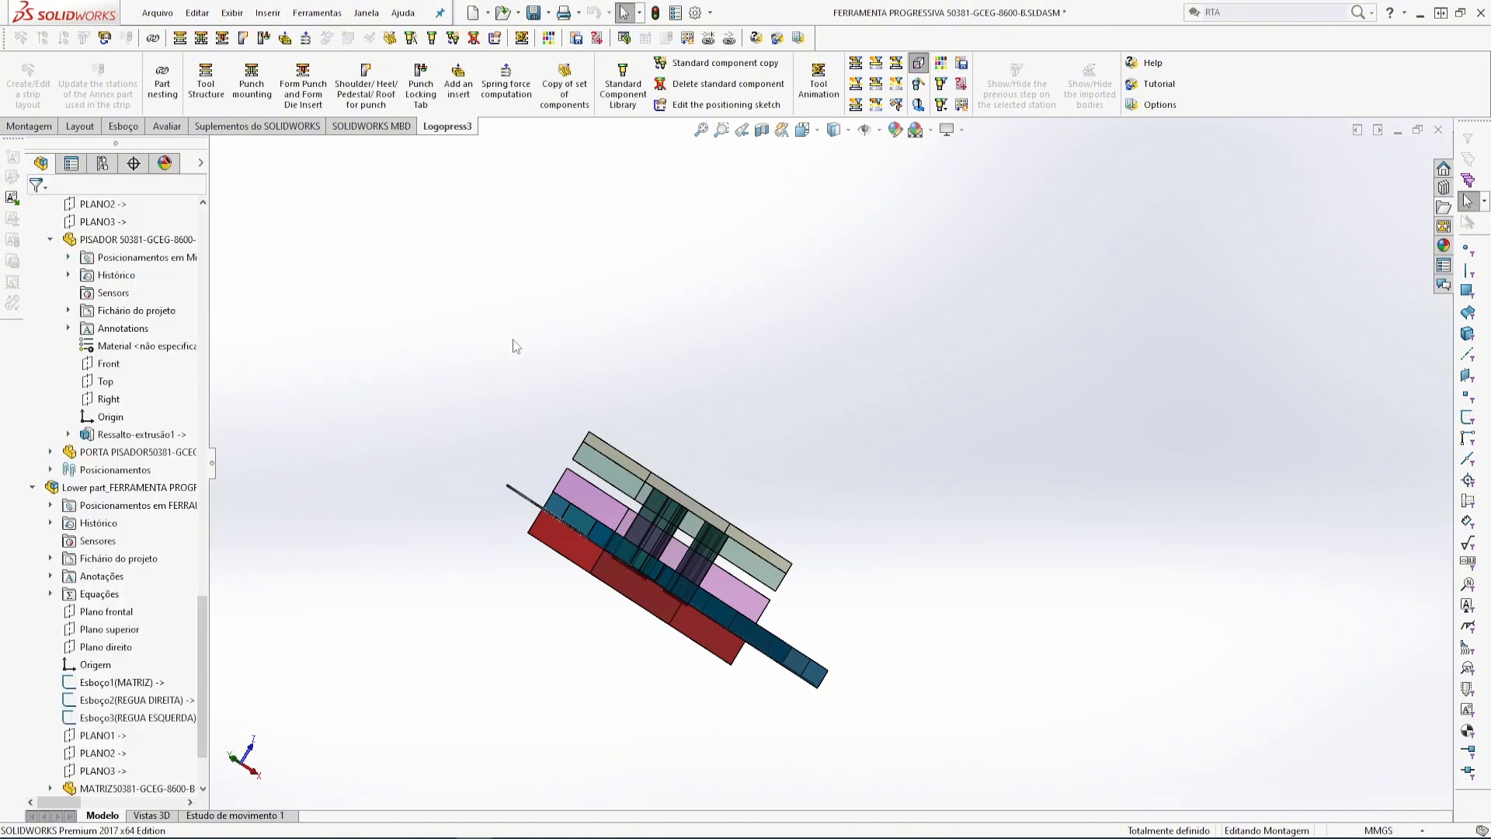
- Save the die assembly with the new upper shock plate
{"action": "middle_click_drag", "start_coordinate": [732, 537], "coordinate": [688, 544]}
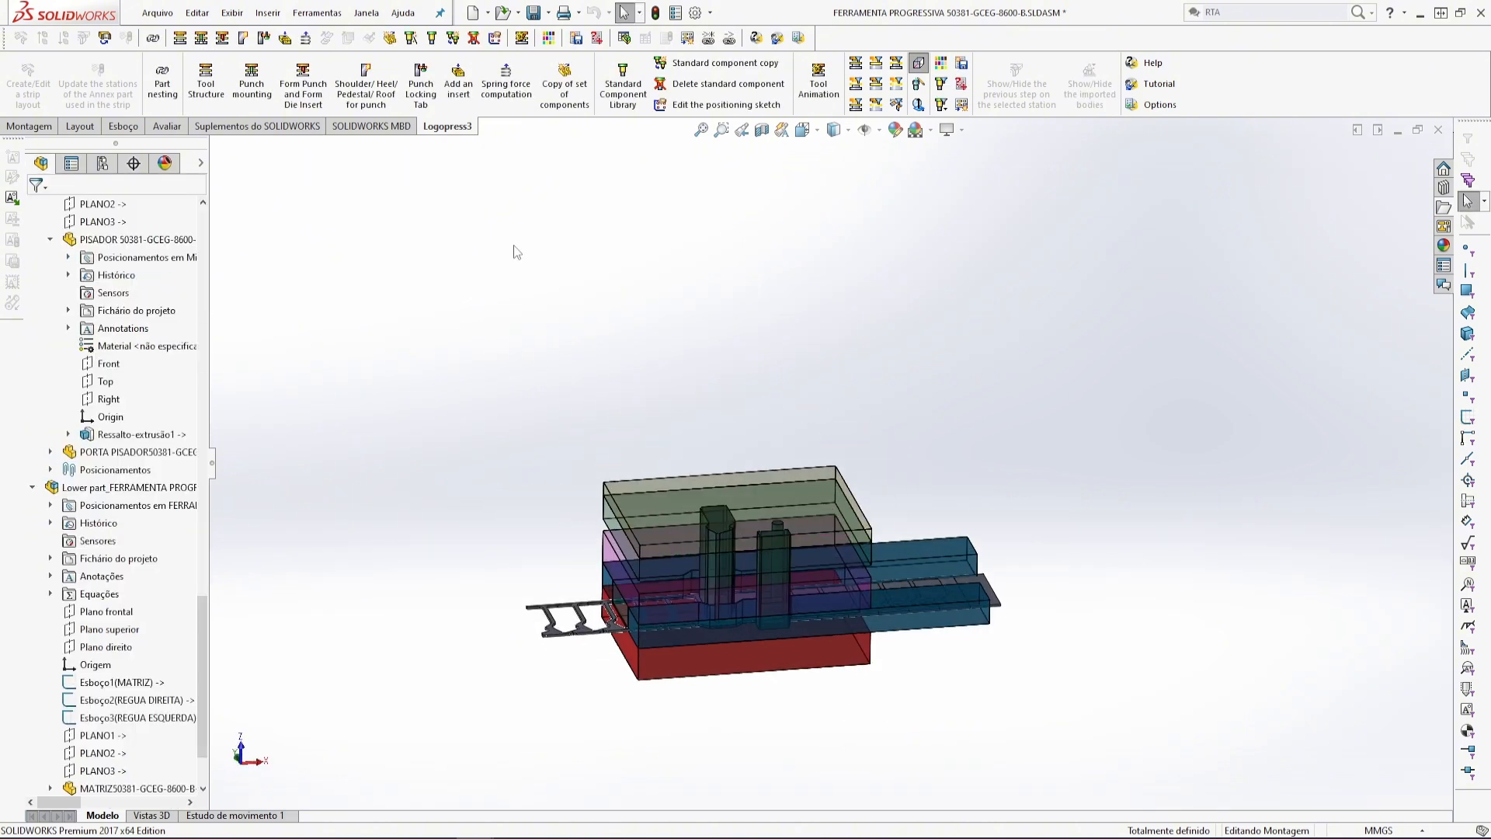
{"action": "left_click", "coordinate": [534, 12]}
{"action": "left_click", "coordinate": [1039, 400]}
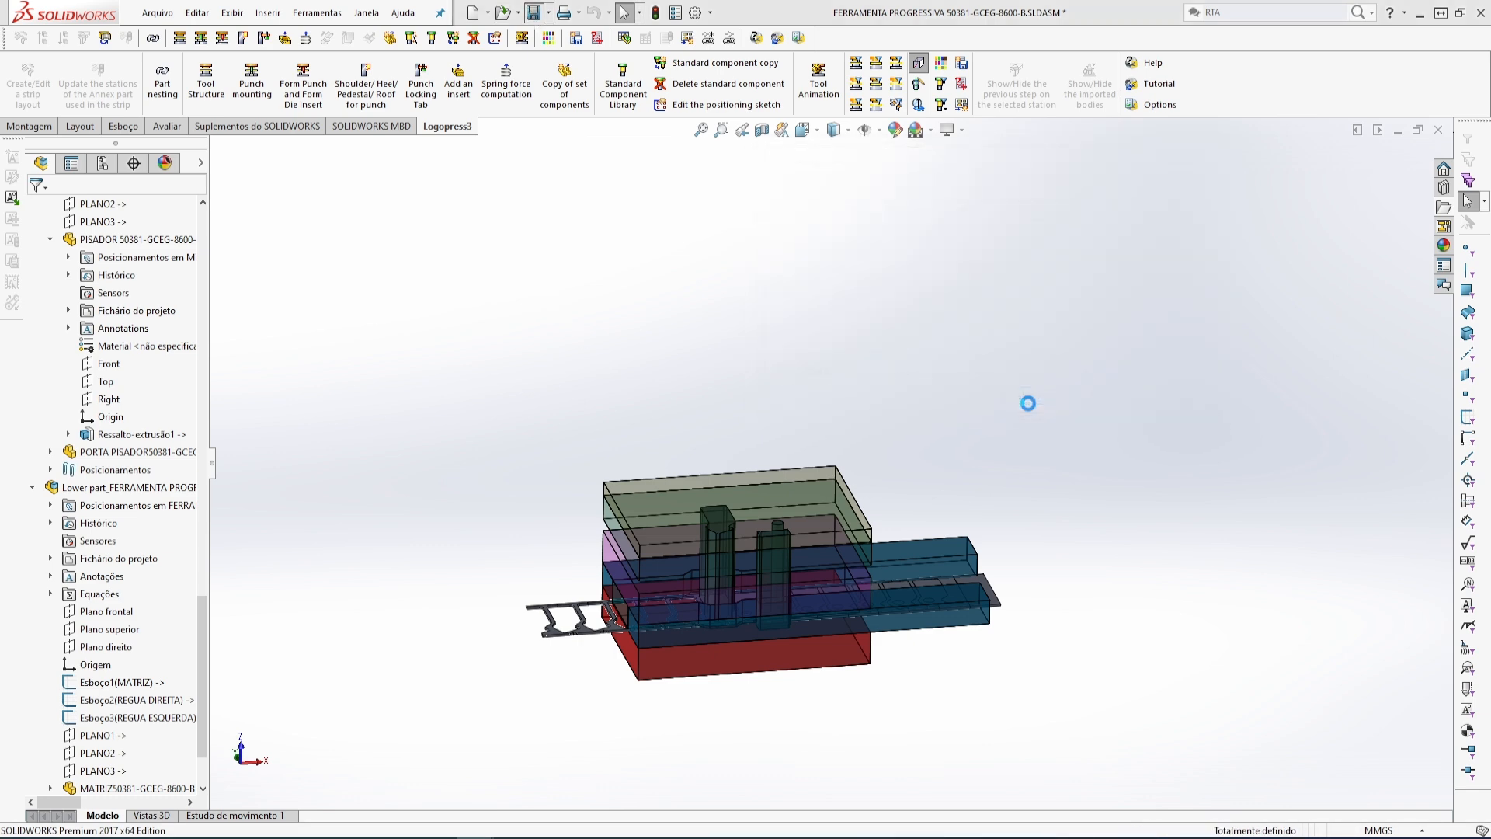
{"action": "scroll", "coordinate": [889, 604], "scroll_direction": "up", "scroll_amount": 3}
{"action": "scroll", "coordinate": [889, 603], "scroll_direction": "down", "scroll_amount": 3}
{"action": "middle_click_drag", "start_coordinate": [821, 519], "coordinate": [757, 475]}
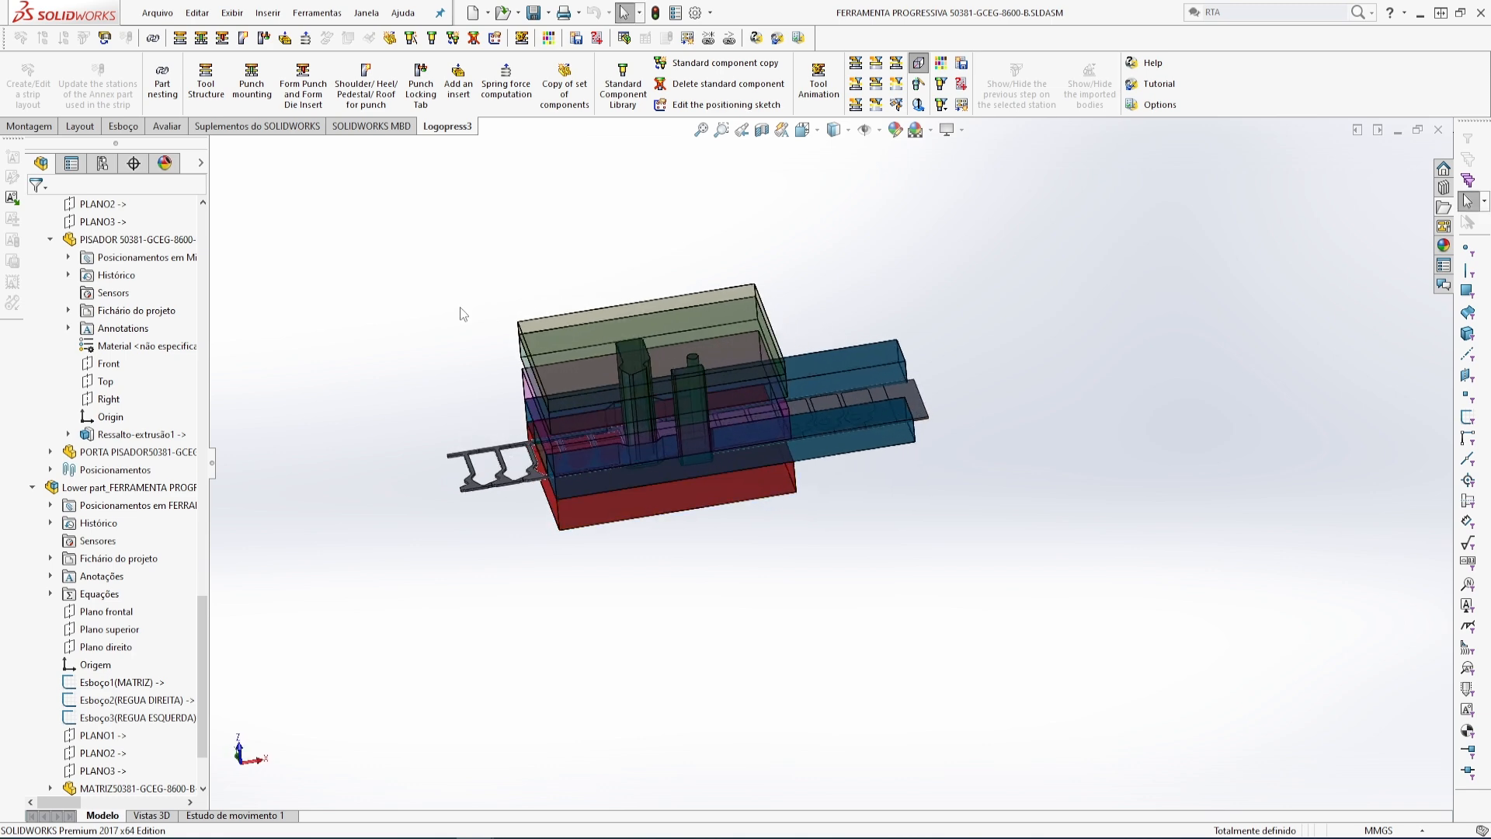
- Start a new 39 mm thick plate from sketch in the die's lower part and name it BASE
{"action": "left_click", "coordinate": [205, 82]}
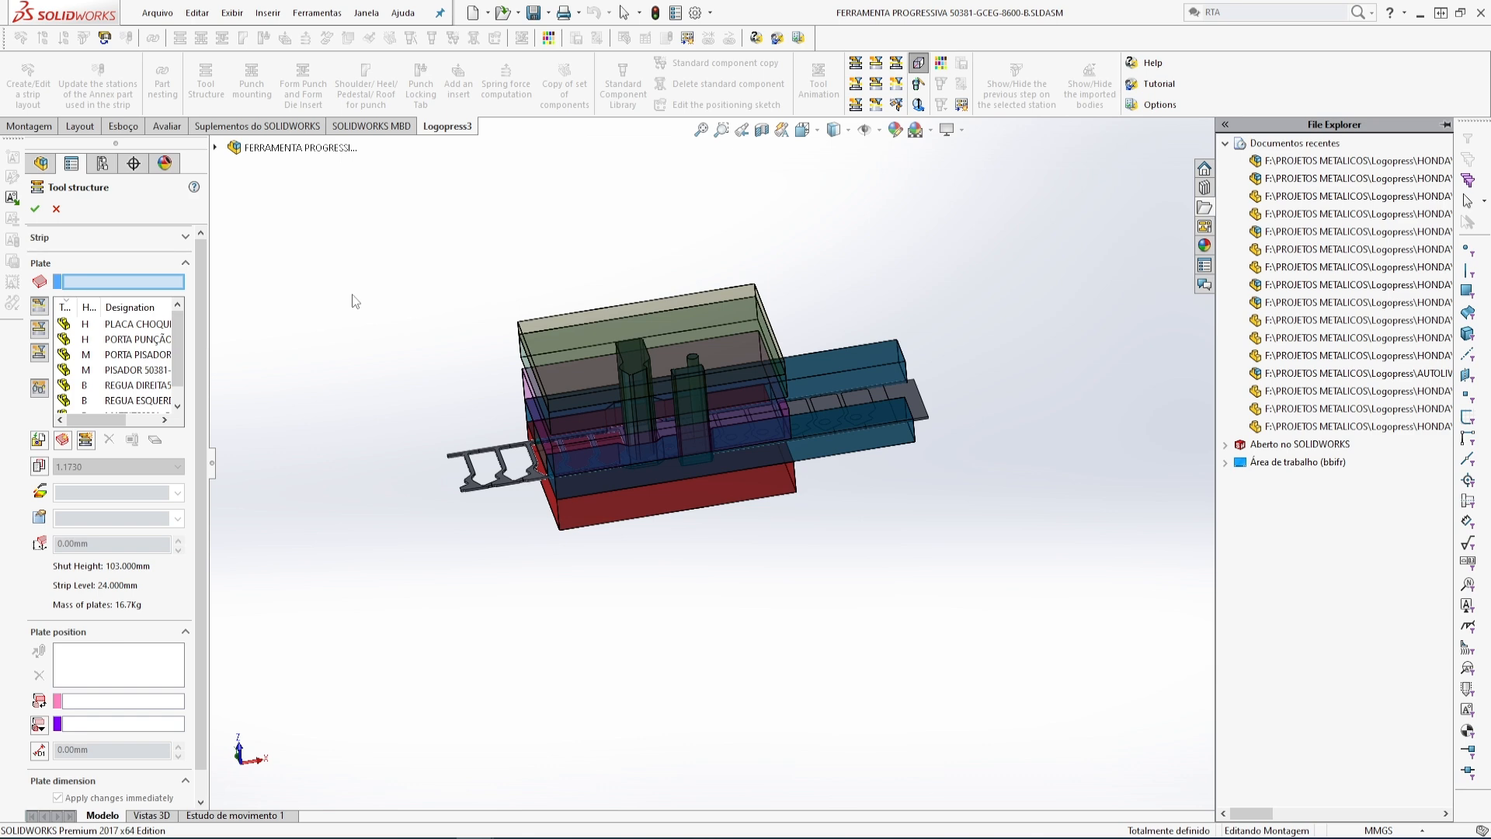
{"action": "left_click", "coordinate": [63, 440]}
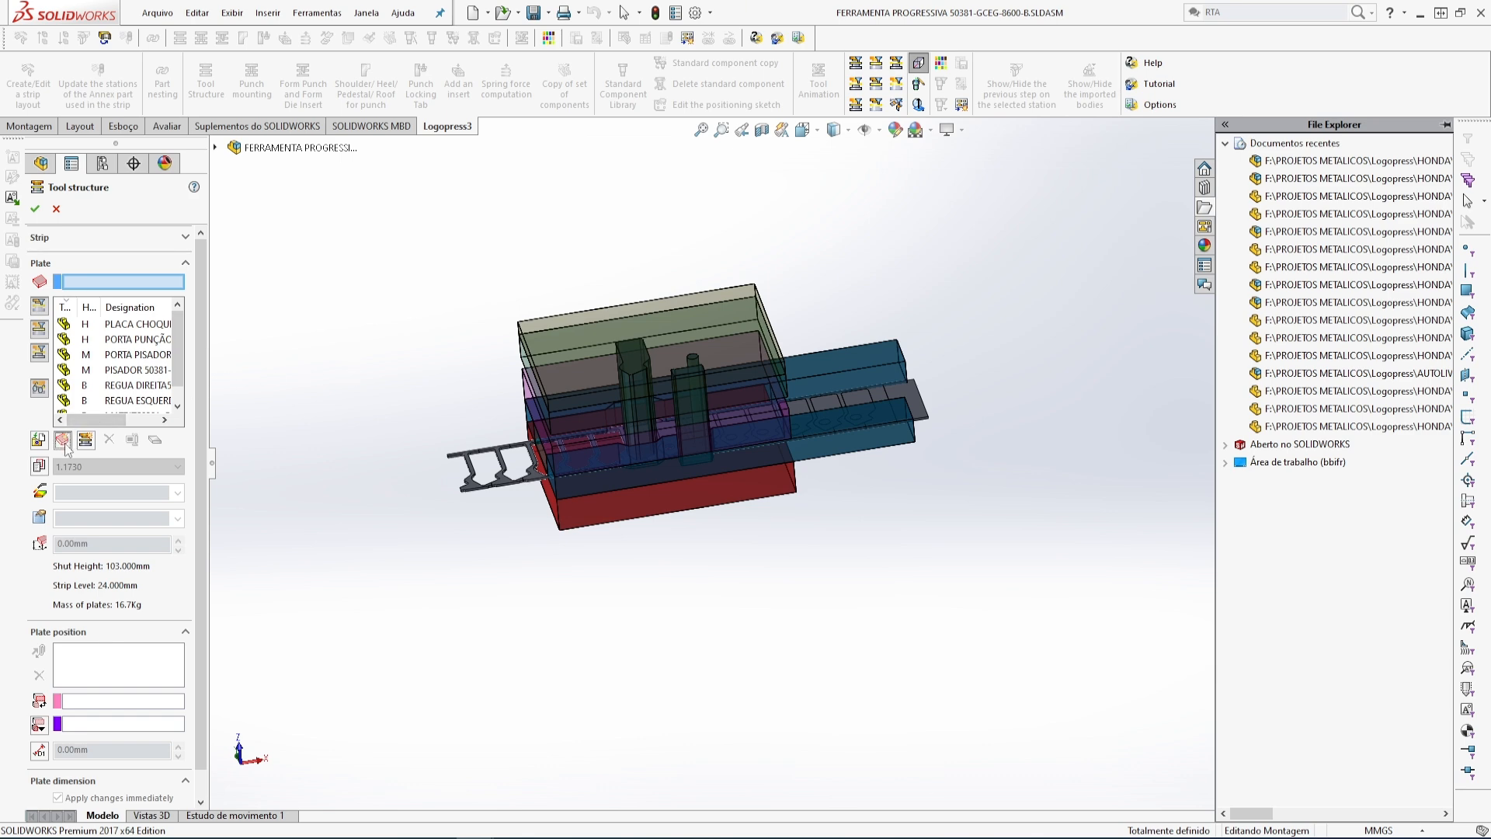
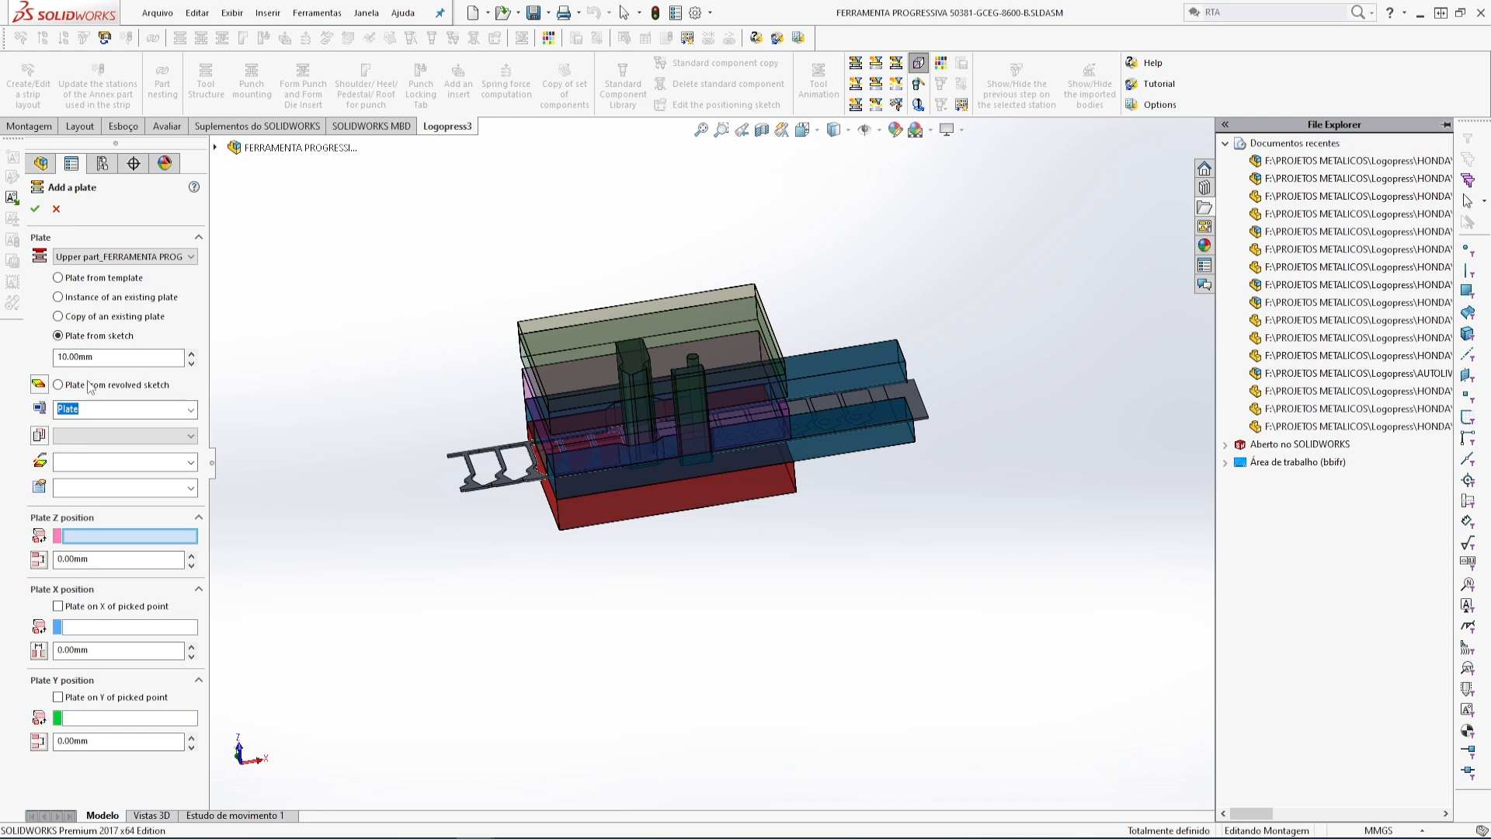
{"action": "left_click", "coordinate": [55, 357]}
{"action": "type", "text": "39"}
{"action": "left_click", "coordinate": [290, 280]}
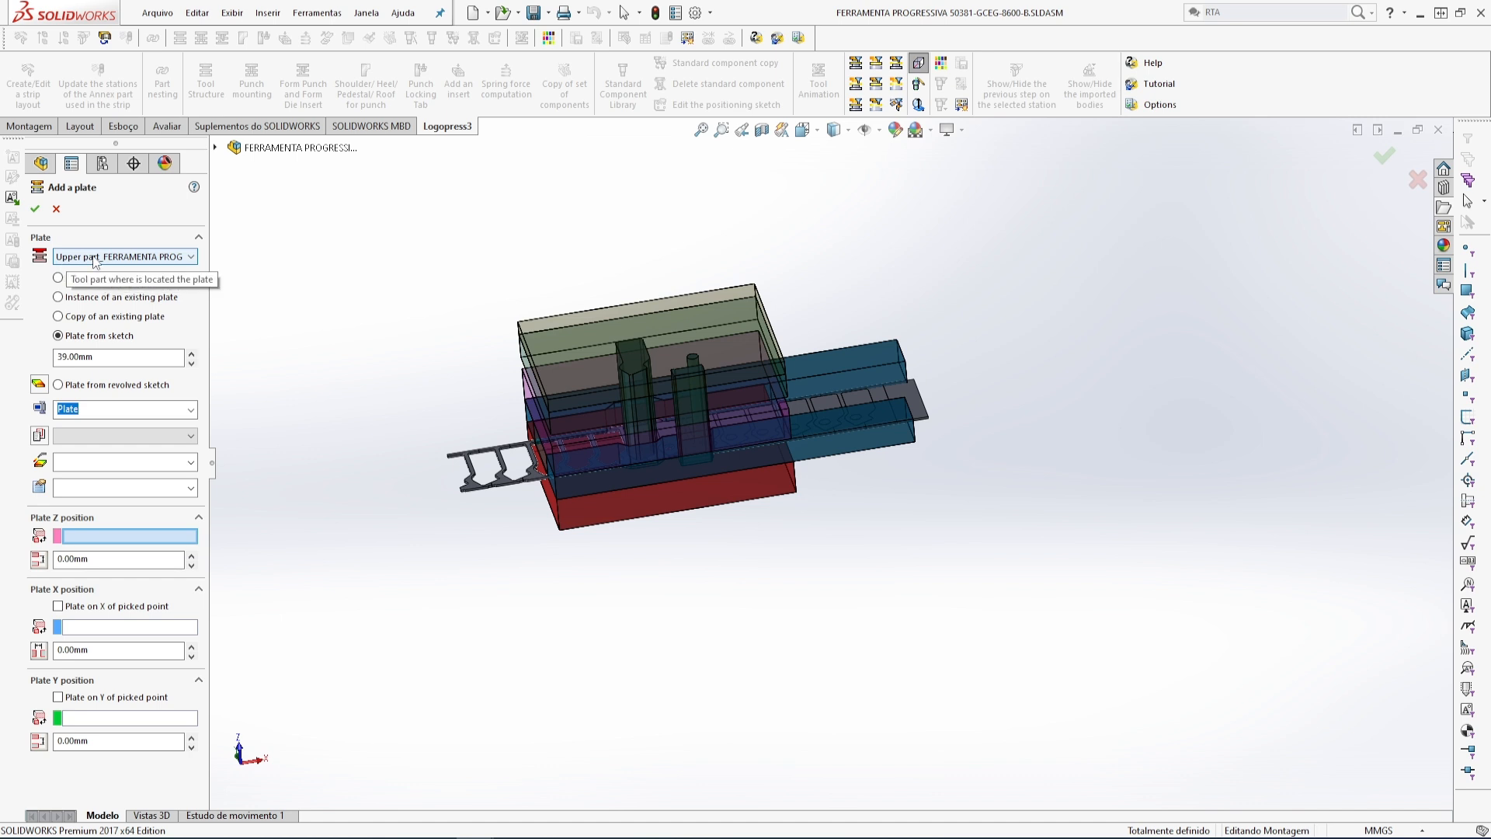
{"action": "left_click", "coordinate": [192, 258]}
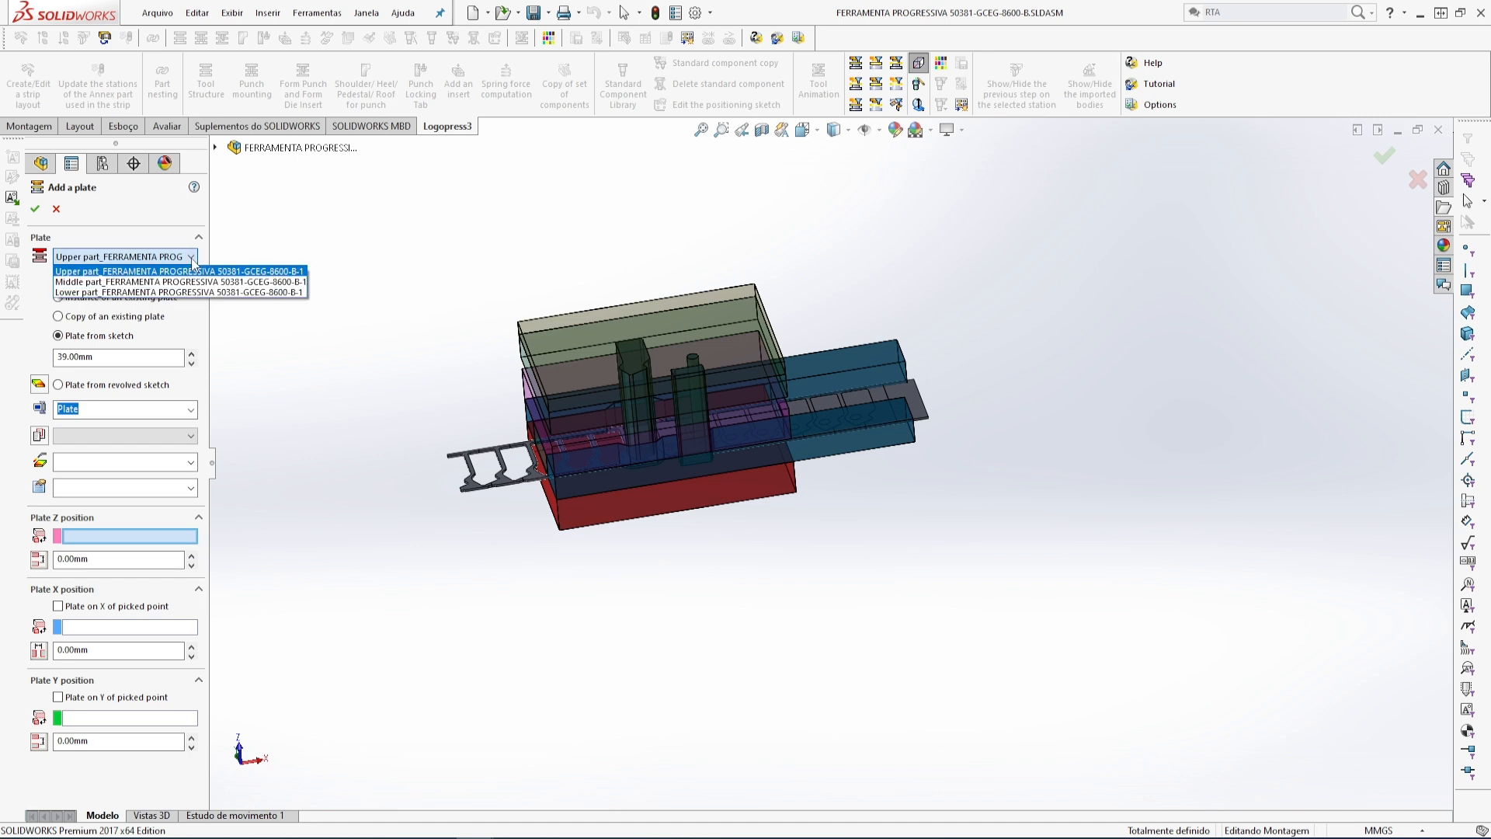
{"action": "left_click", "coordinate": [89, 292]}
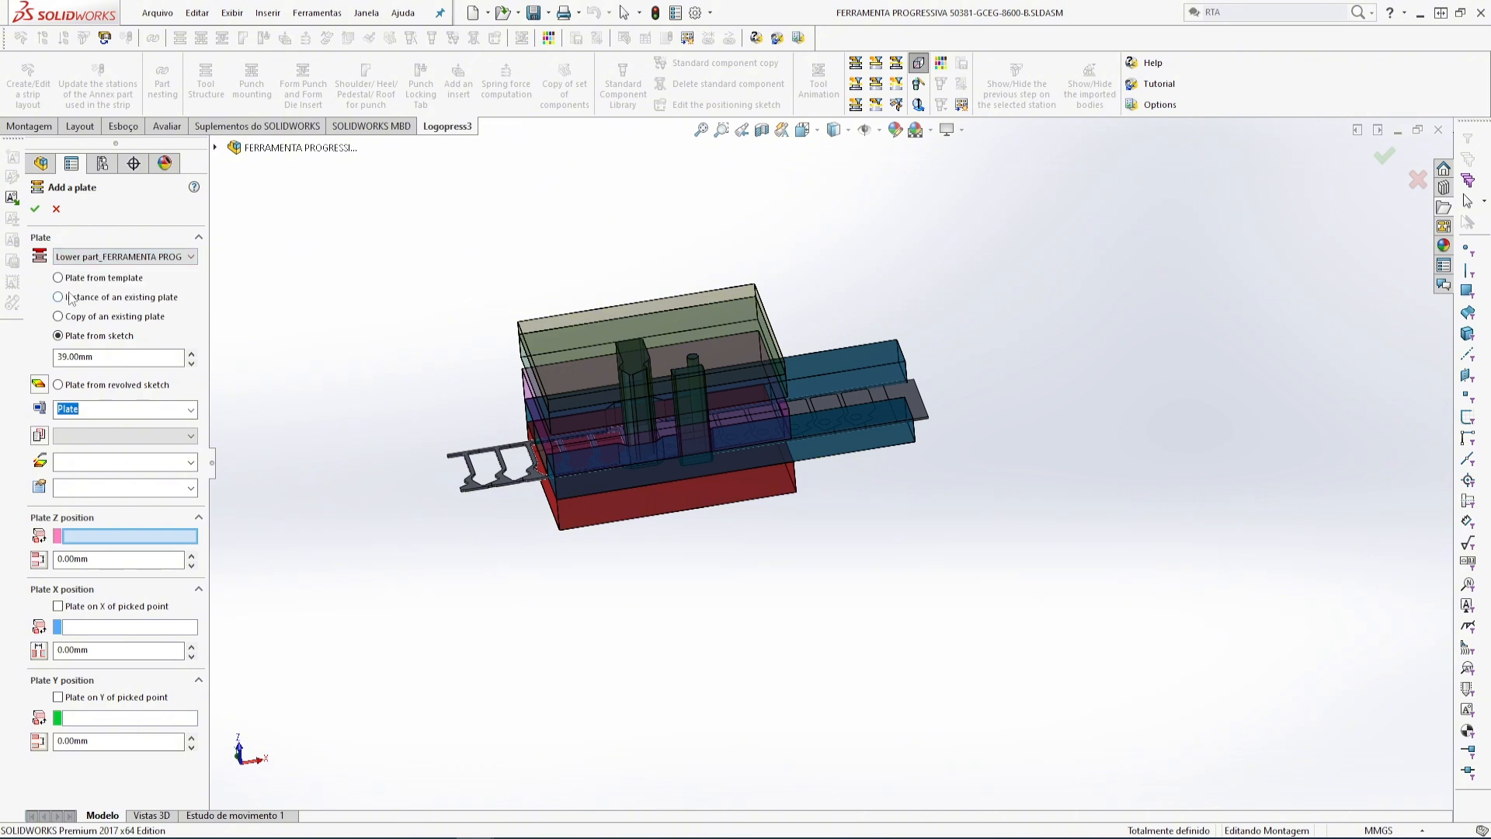
{"action": "left_click", "coordinate": [86, 412]}
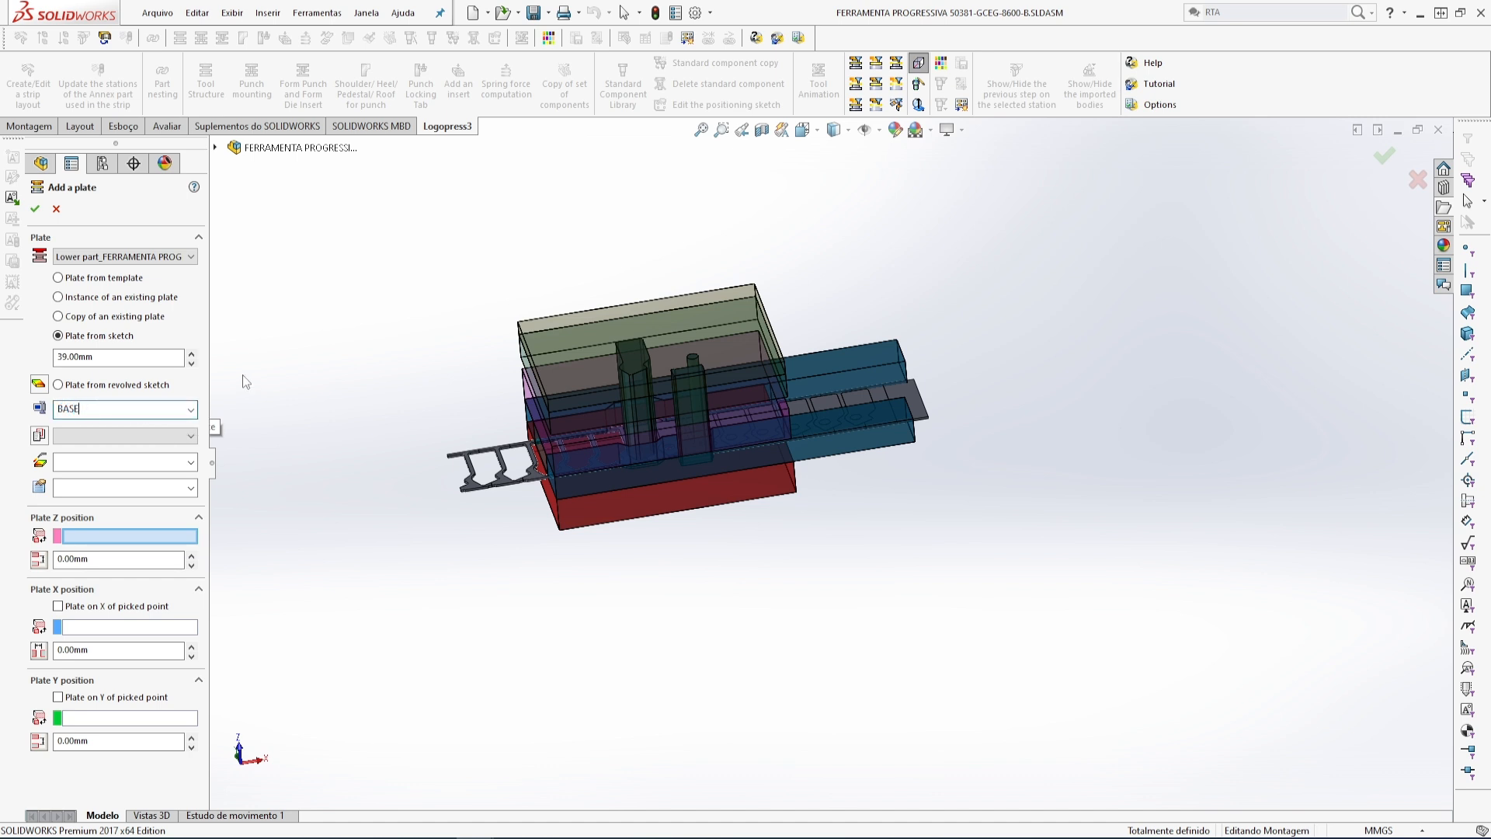
{"action": "left_click", "coordinate": [299, 366]}
- Position the BASE plate with the MATRIZ bottom face for Z, the strip's PLANO1 for X and the lower part's Plano superior for Y, accepting the external reference
{"action": "middle_click_drag", "start_coordinate": [385, 593], "coordinate": [383, 443]}
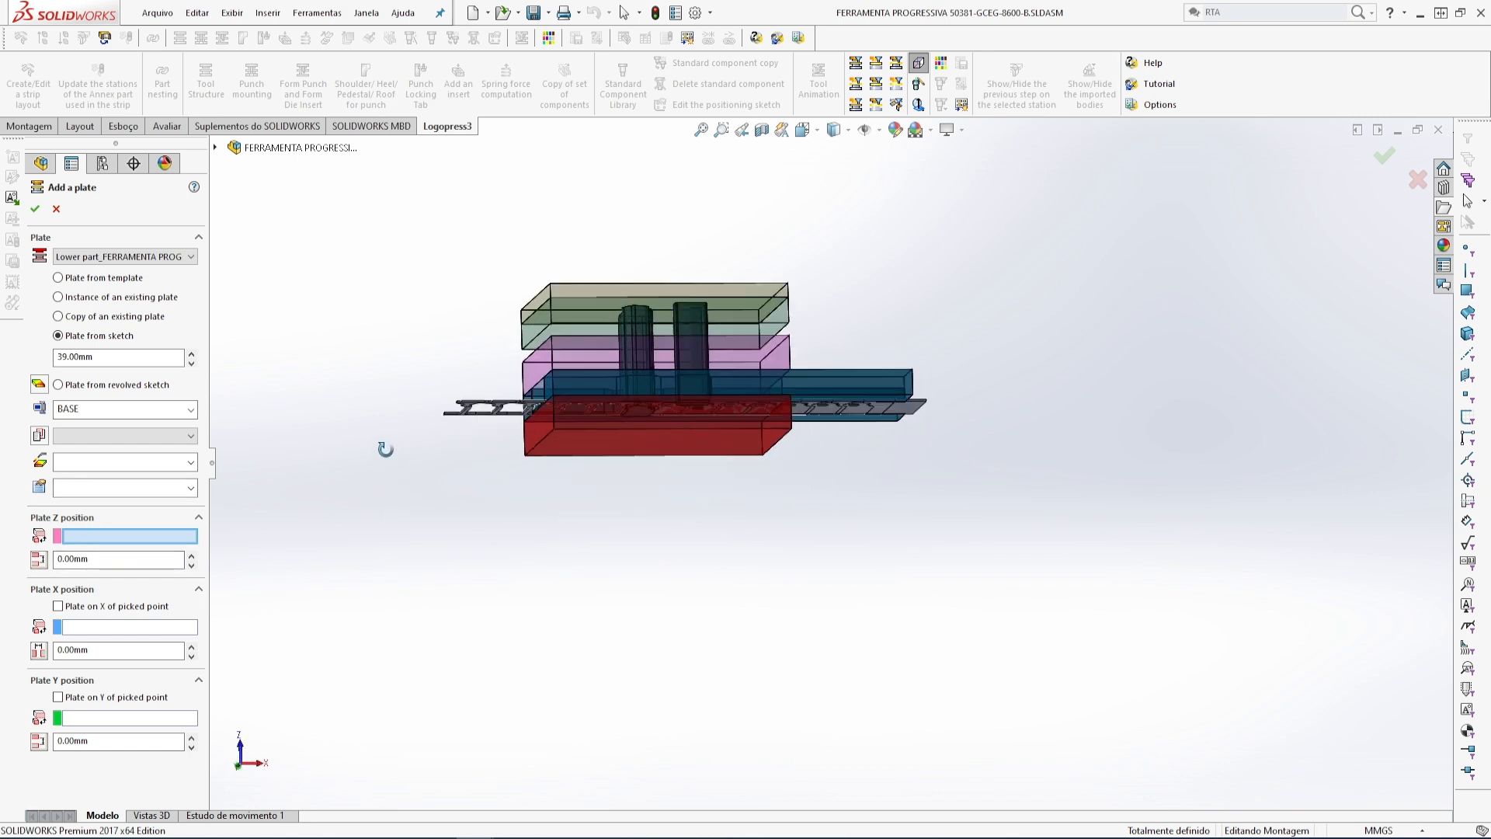
{"action": "left_click", "coordinate": [589, 445]}
{"action": "middle_click_drag", "start_coordinate": [320, 512], "coordinate": [334, 683]}
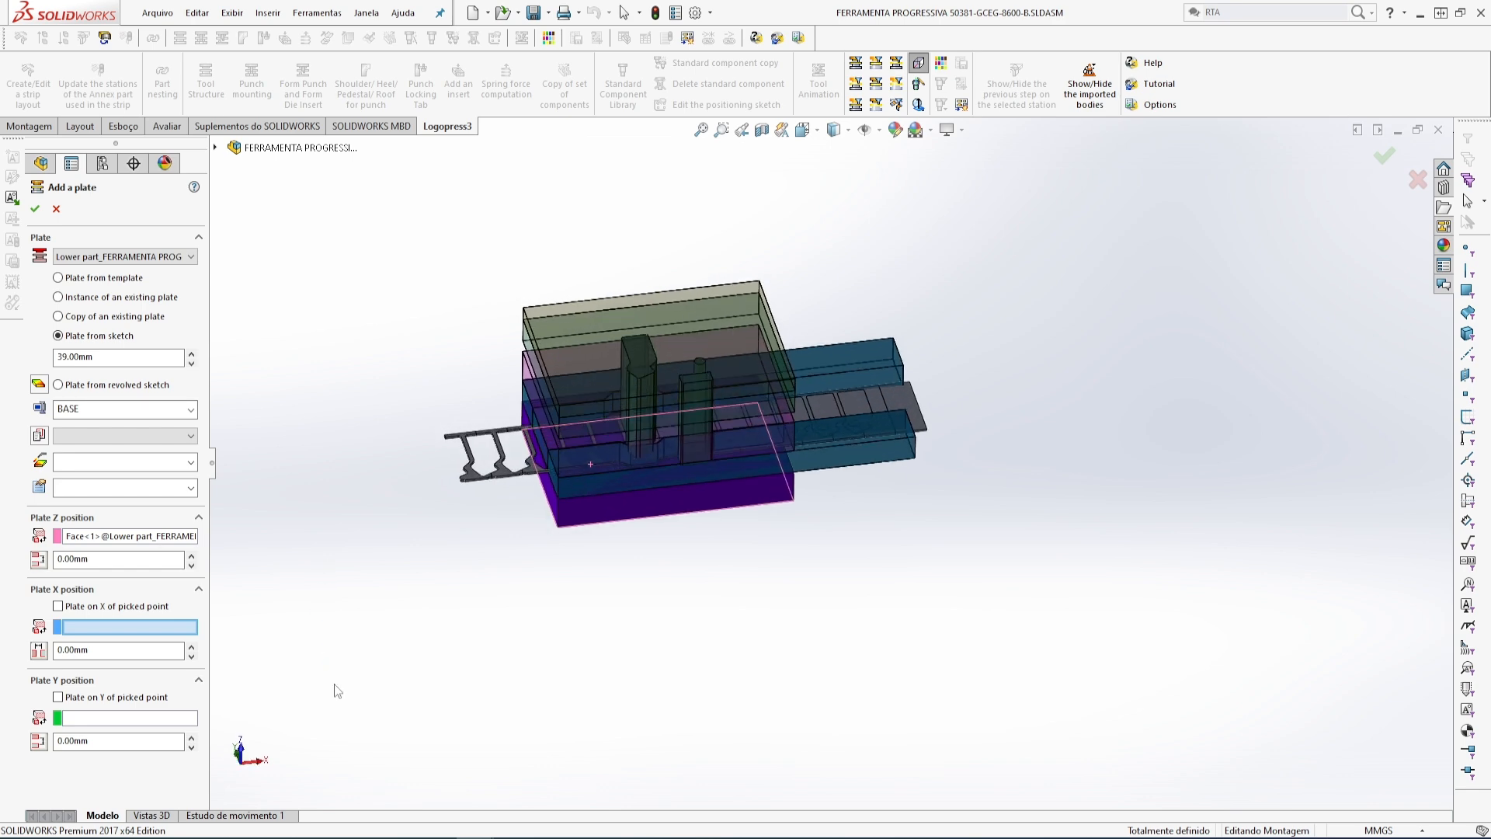
{"action": "left_click", "coordinate": [40, 163]}
{"action": "scroll", "coordinate": [160, 388], "scroll_direction": "up", "scroll_amount": 15}
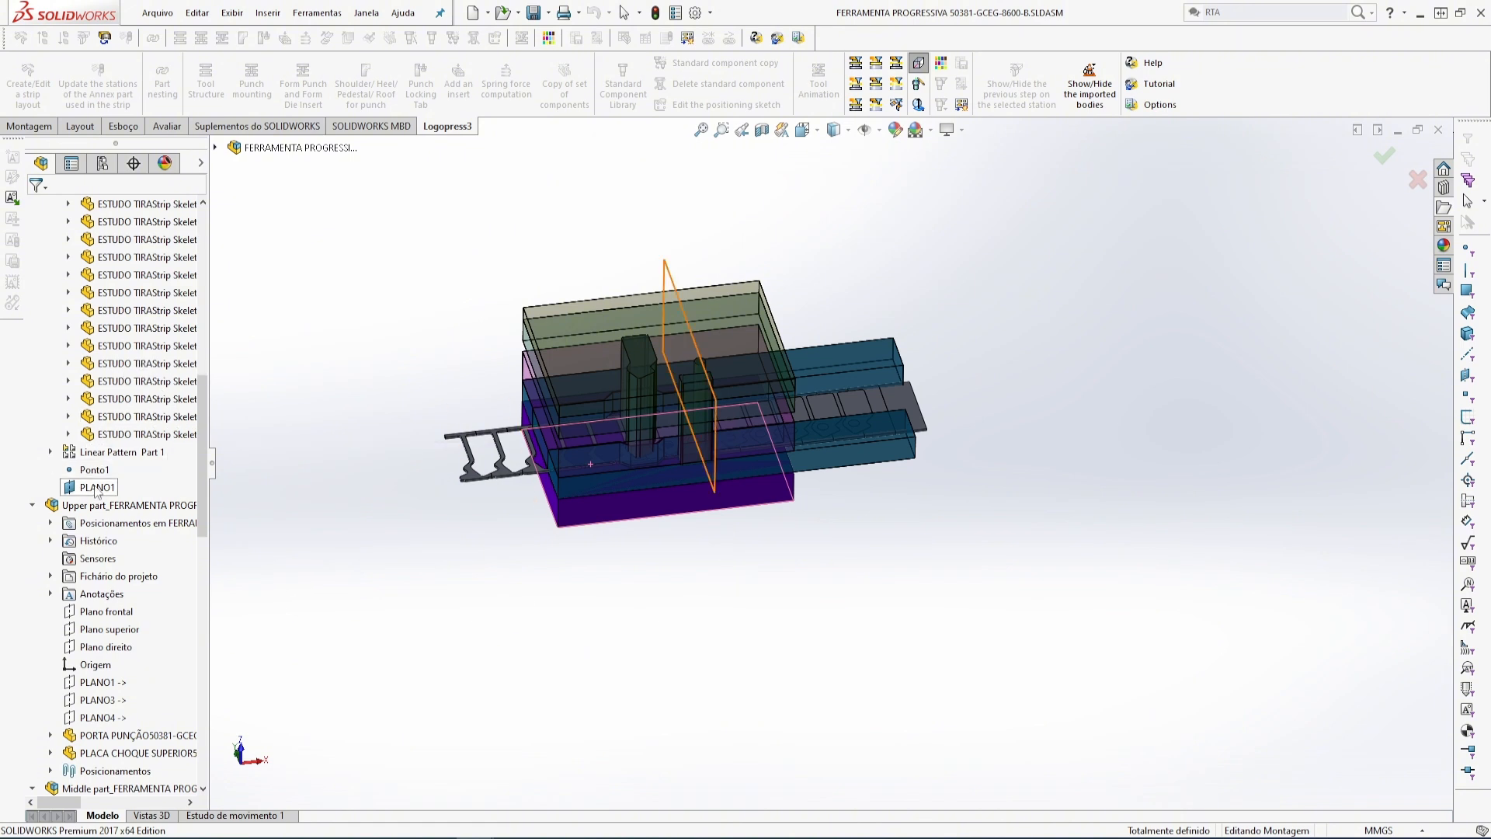
{"action": "left_click", "coordinate": [97, 489]}
{"action": "left_click_drag", "start_coordinate": [204, 493], "coordinate": [212, 710]}
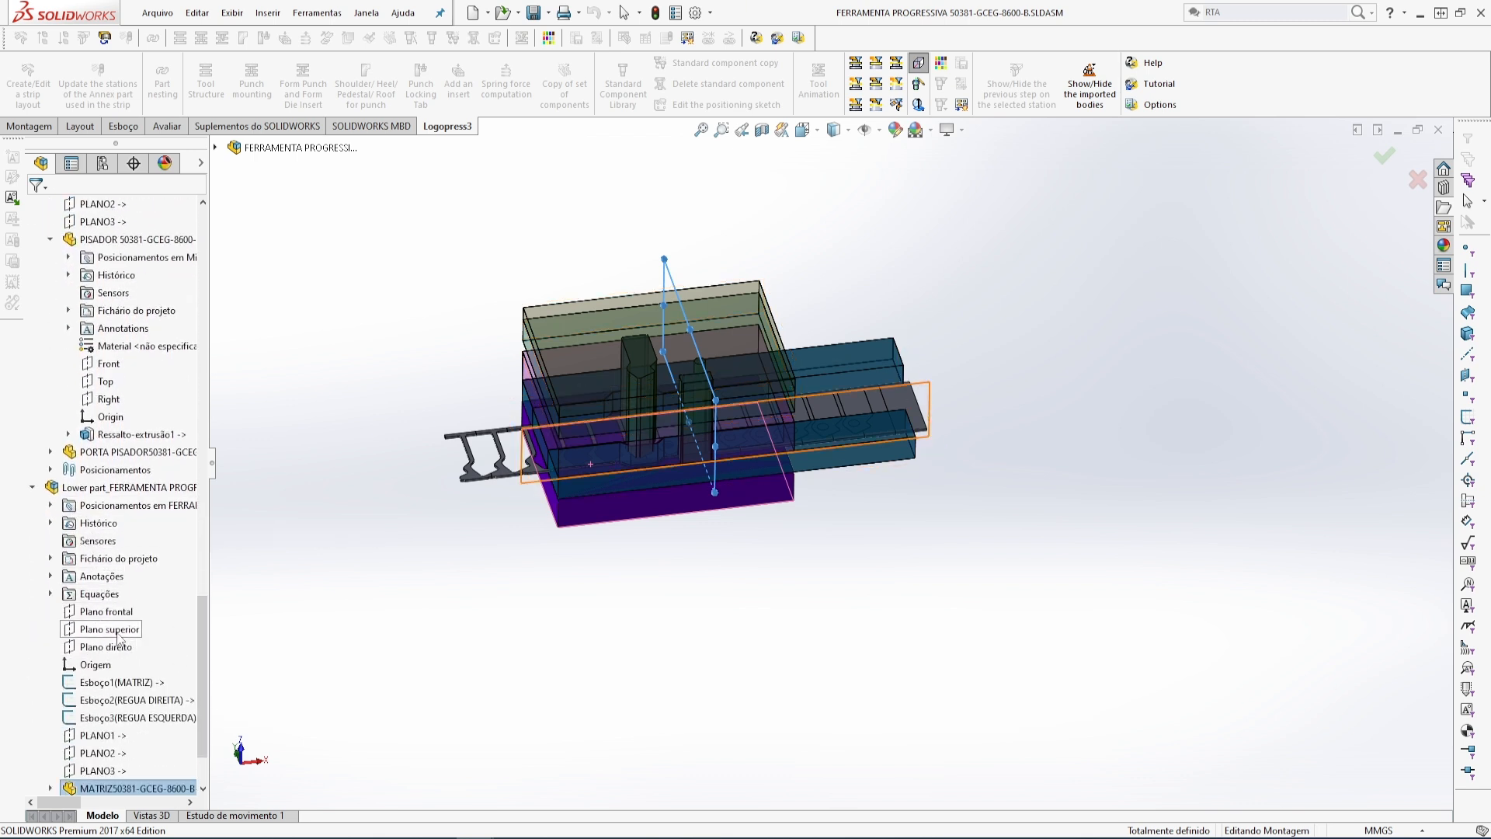
{"action": "left_click", "coordinate": [116, 630]}
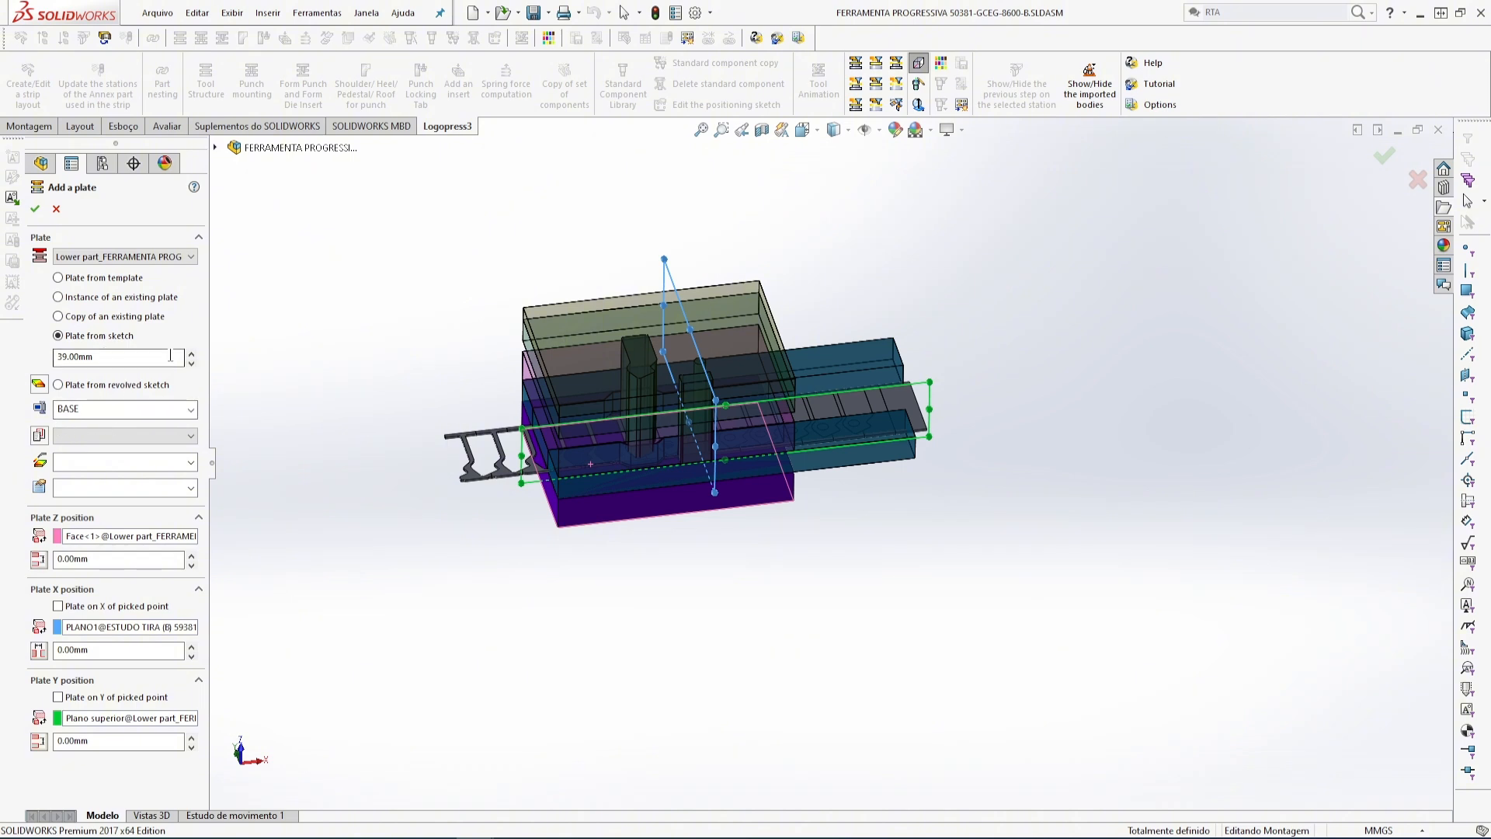
{"action": "left_click", "coordinate": [35, 208]}
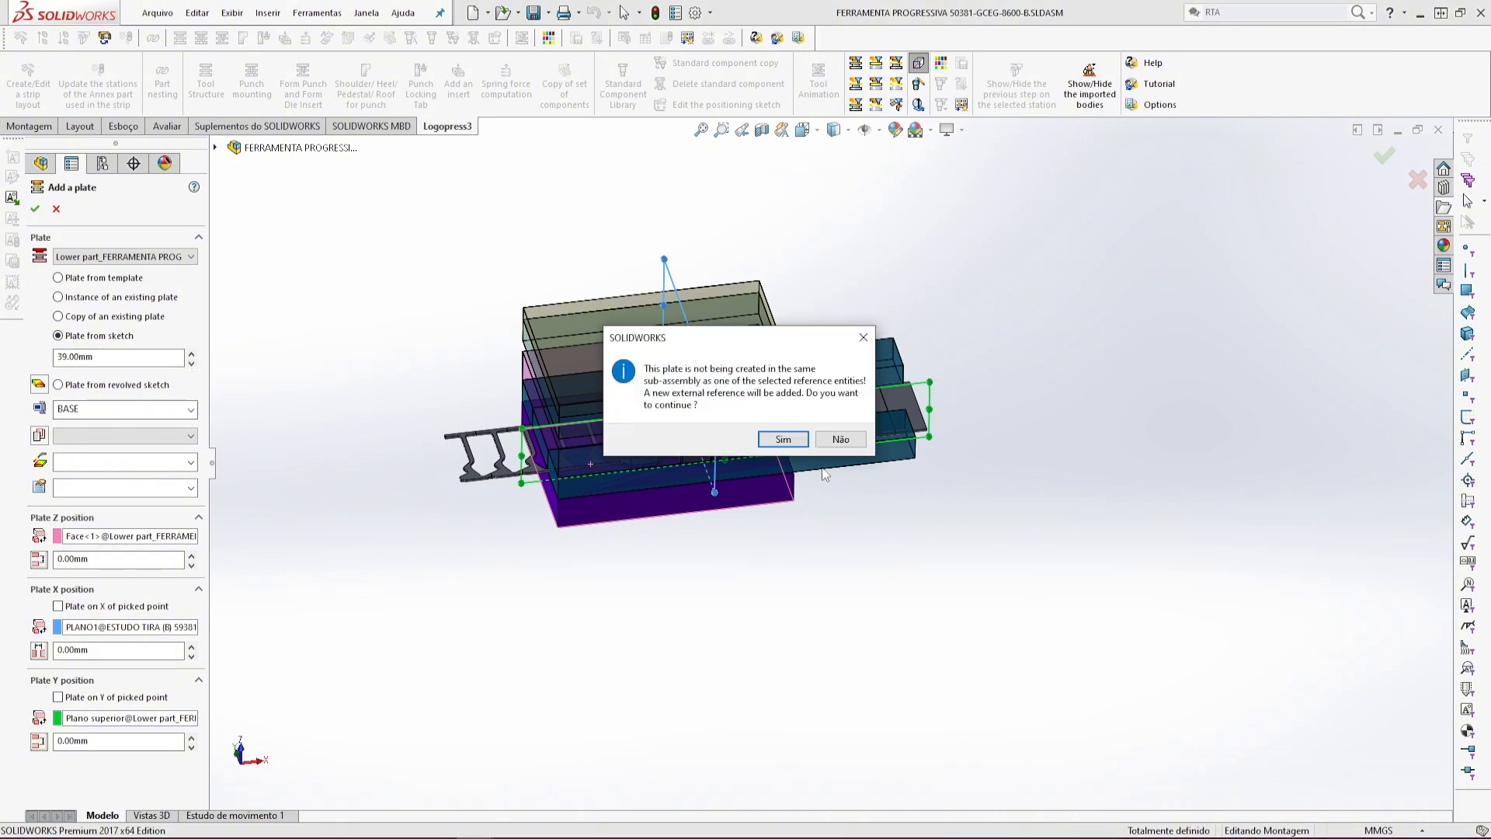
{"action": "left_click", "coordinate": [794, 441]}
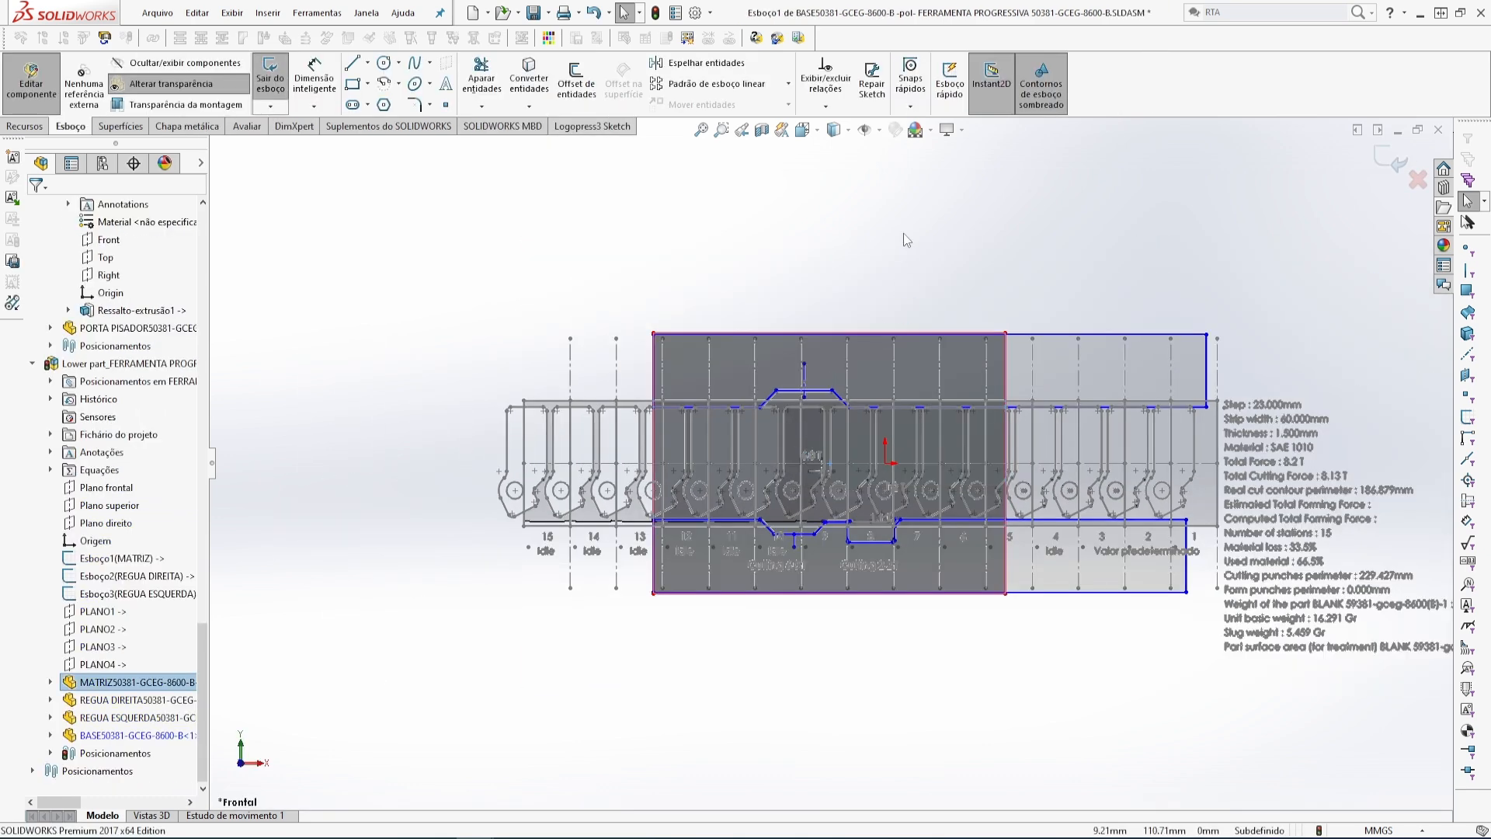
- Sketch a corner rectangle about 250 by 223 mm around the MATRIZ outline for the BASE plate
{"action": "left_click", "coordinate": [907, 240]}
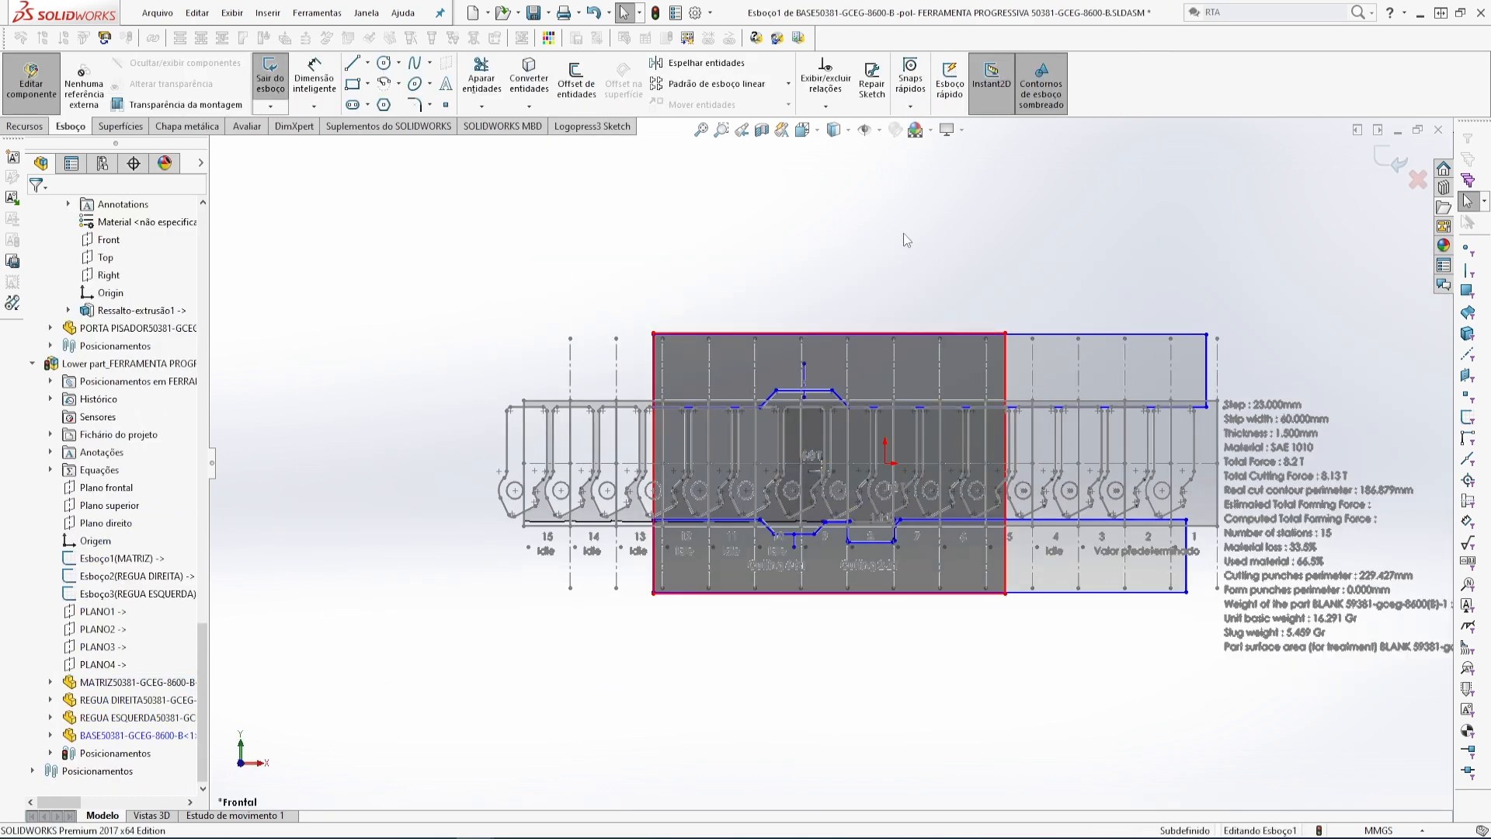
{"action": "scroll", "coordinate": [906, 240], "scroll_direction": "up", "scroll_amount": 3}
{"action": "left_click", "coordinate": [353, 84]}
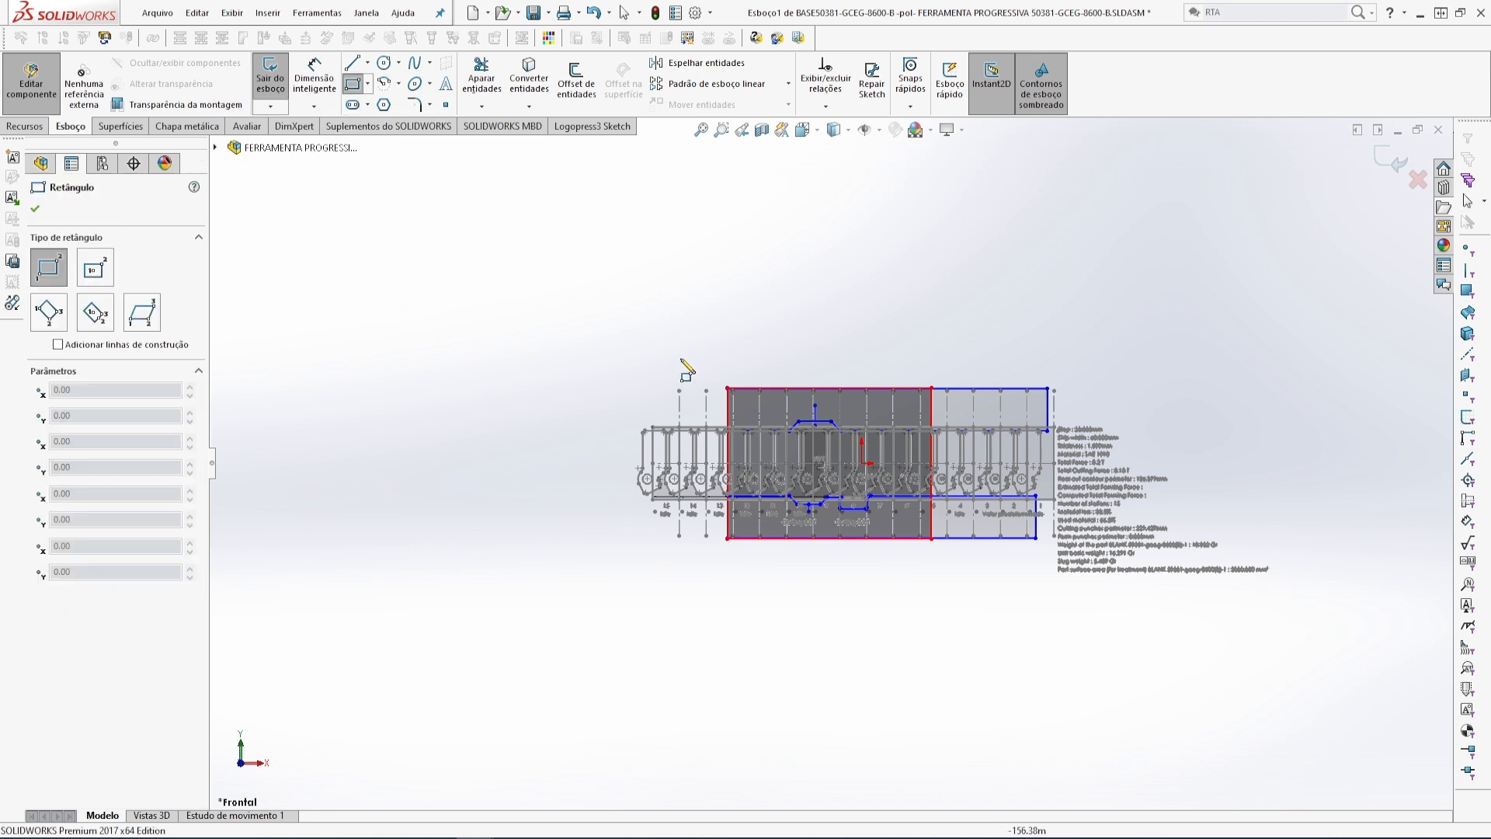
{"action": "left_click", "coordinate": [682, 322]}
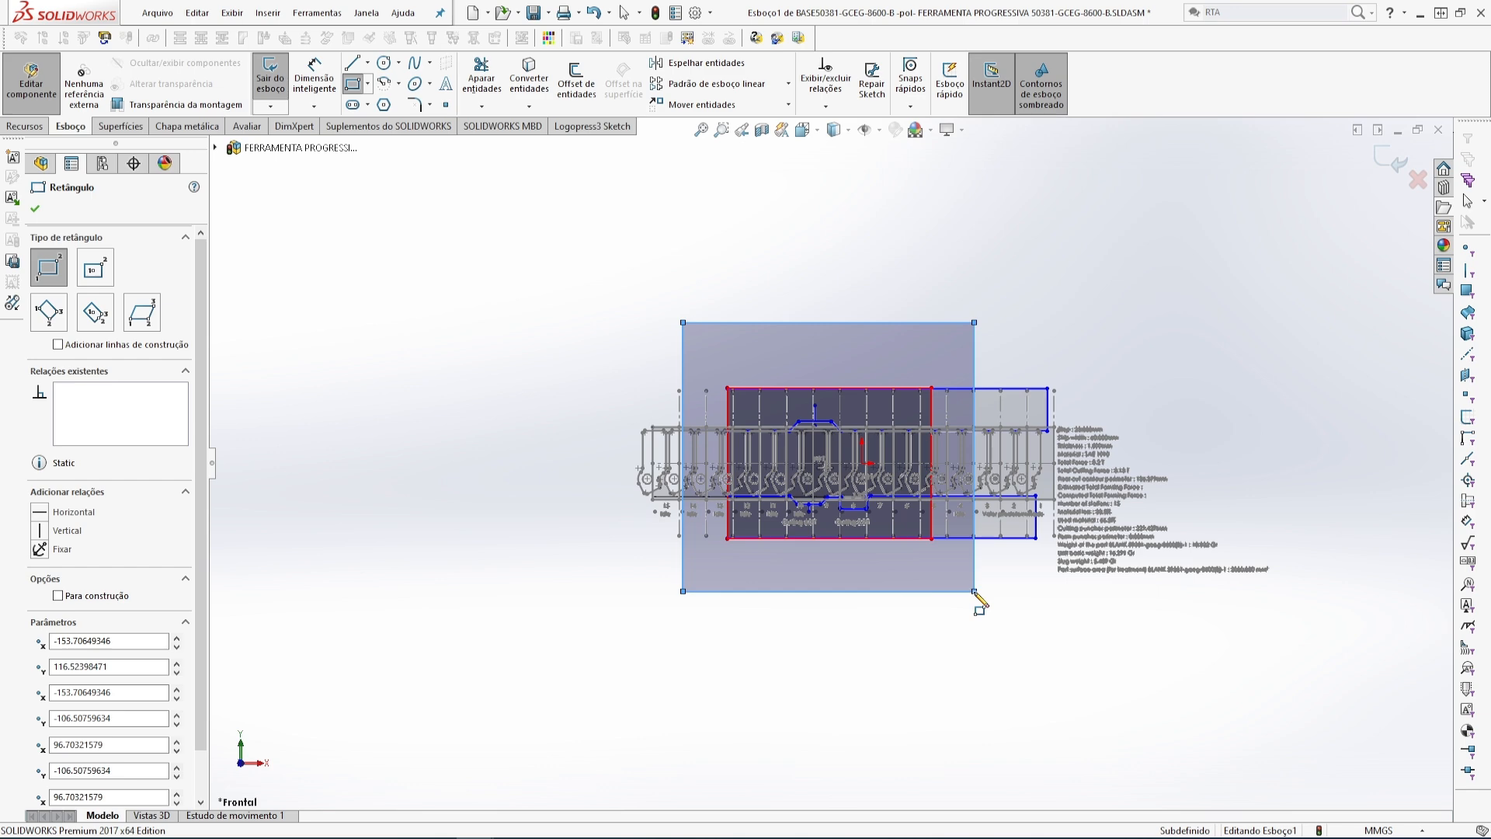
{"action": "key", "text": "Escape"}
{"action": "scroll", "coordinate": [1113, 552], "scroll_direction": "down", "scroll_amount": 2}
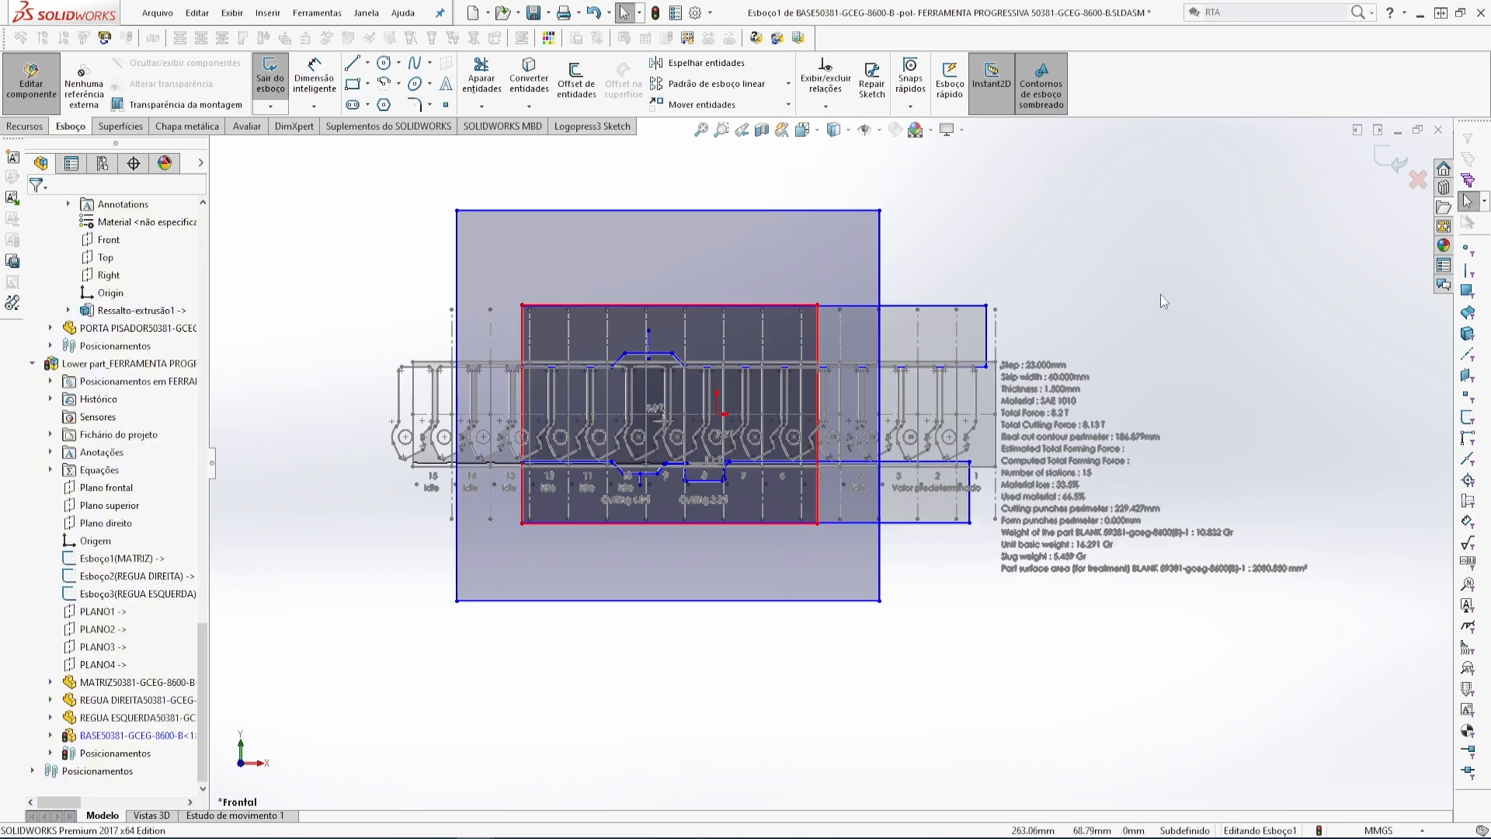
- Make the midpoint of the base rectangle's right edge horizontal with the tool origin
{"action": "left_click", "coordinate": [1068, 377]}
{"action": "right_click", "coordinate": [883, 248]}
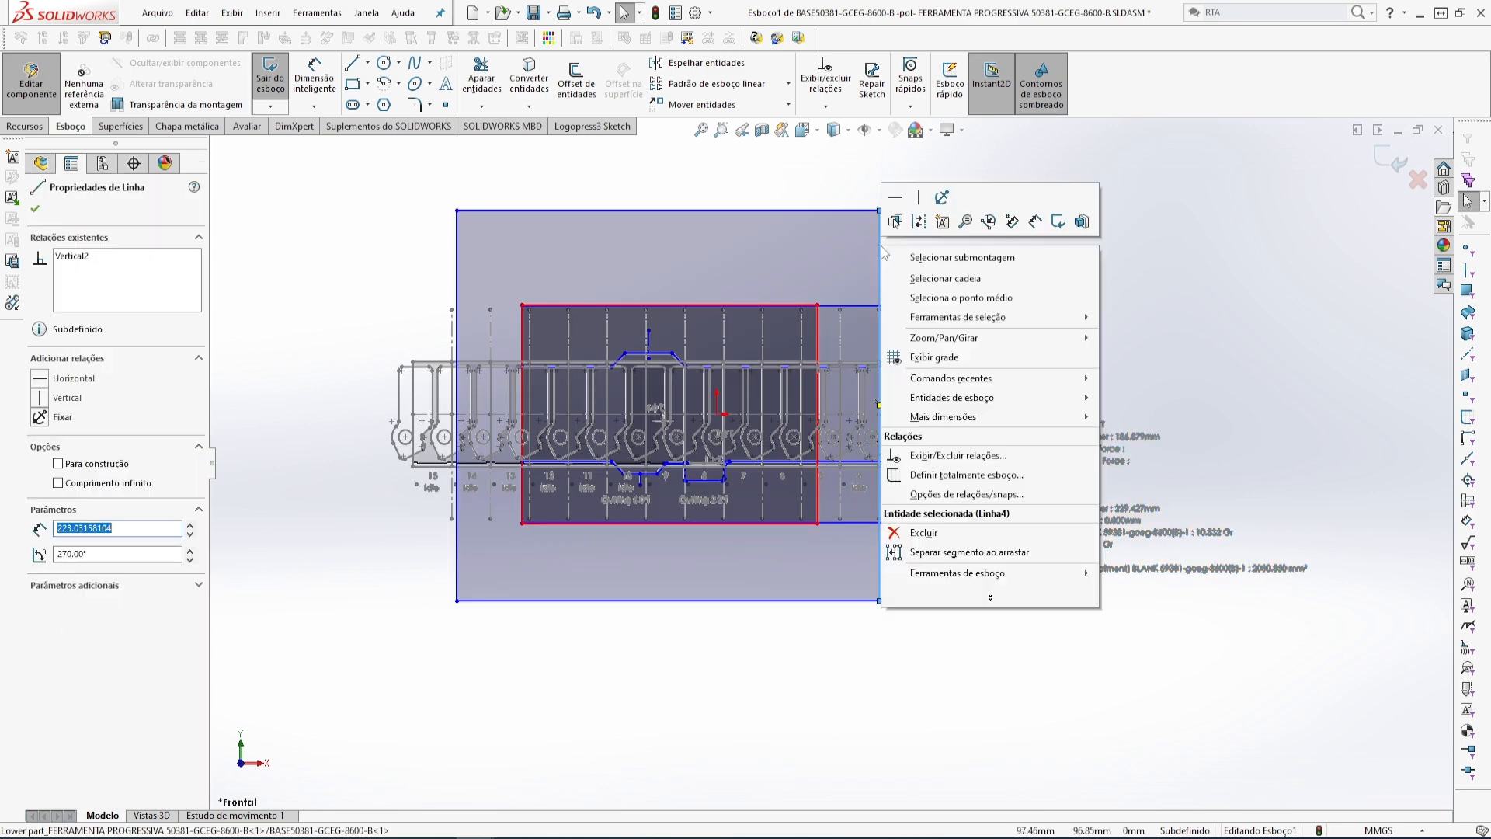
{"action": "left_click", "coordinate": [964, 298]}
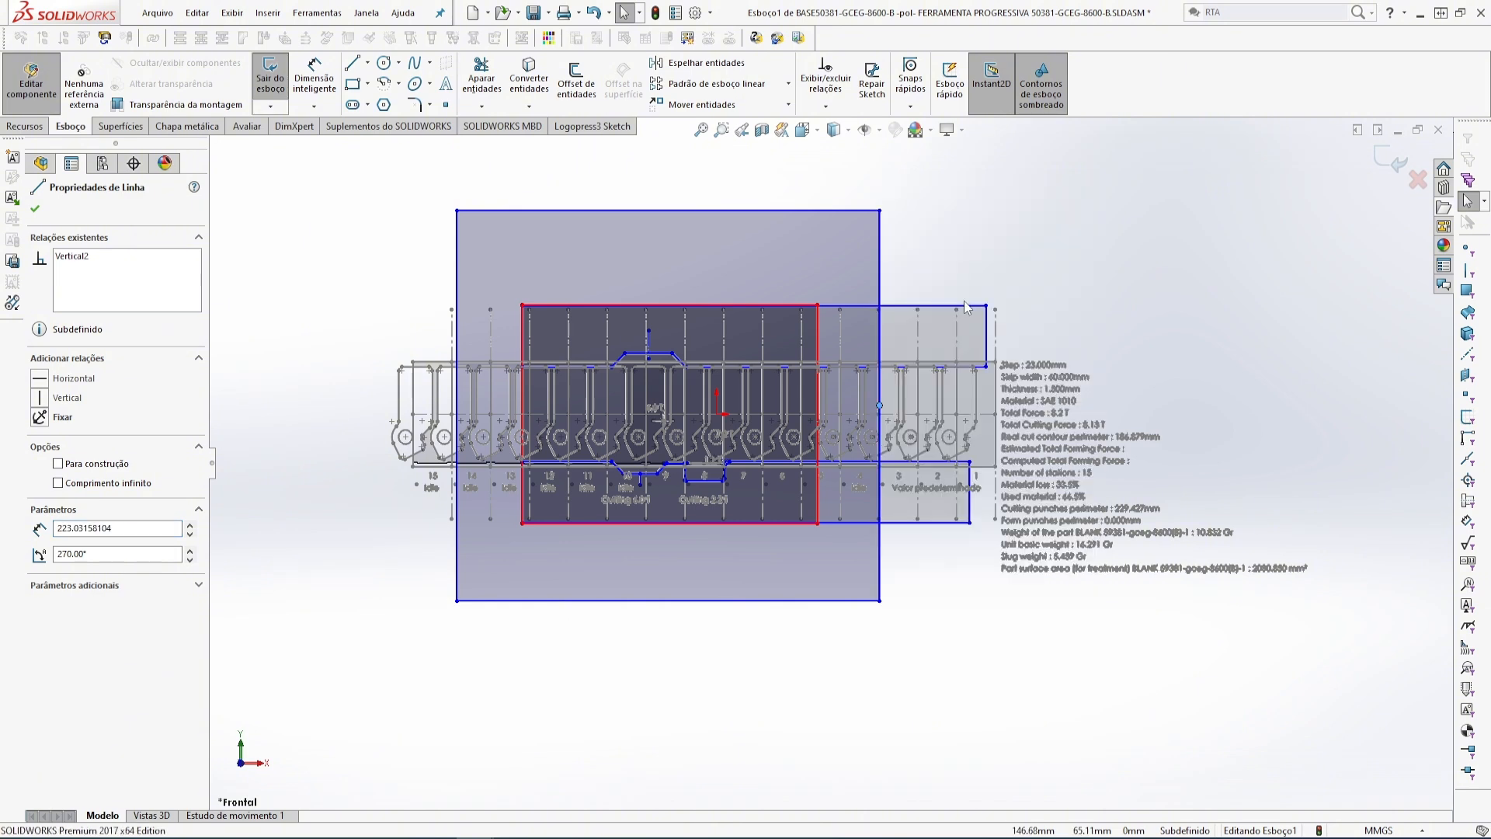
{"action": "left_click", "coordinate": [716, 414], "text": "ctrl"}
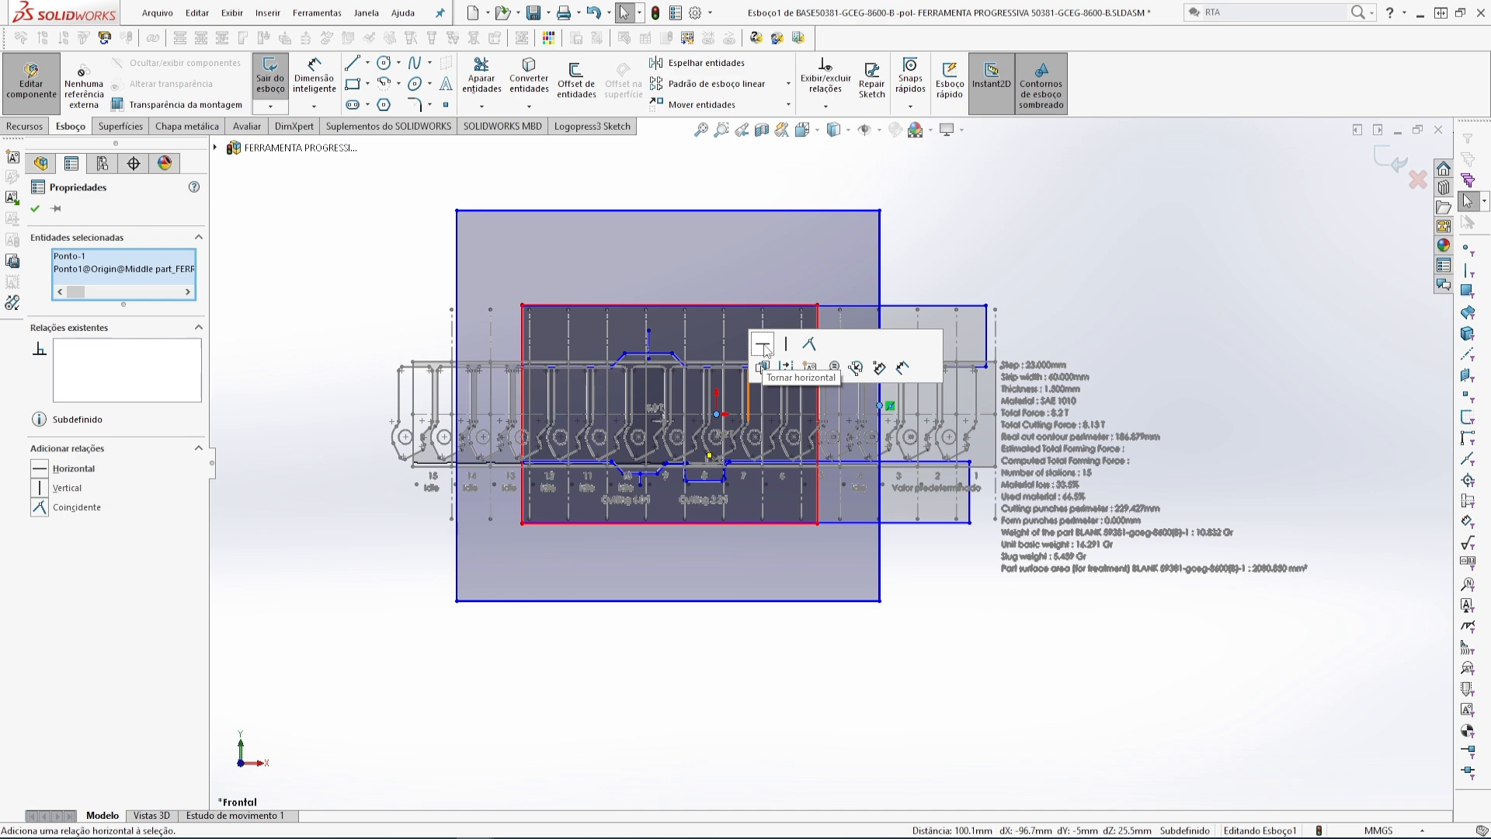
{"action": "left_click", "coordinate": [763, 345]}
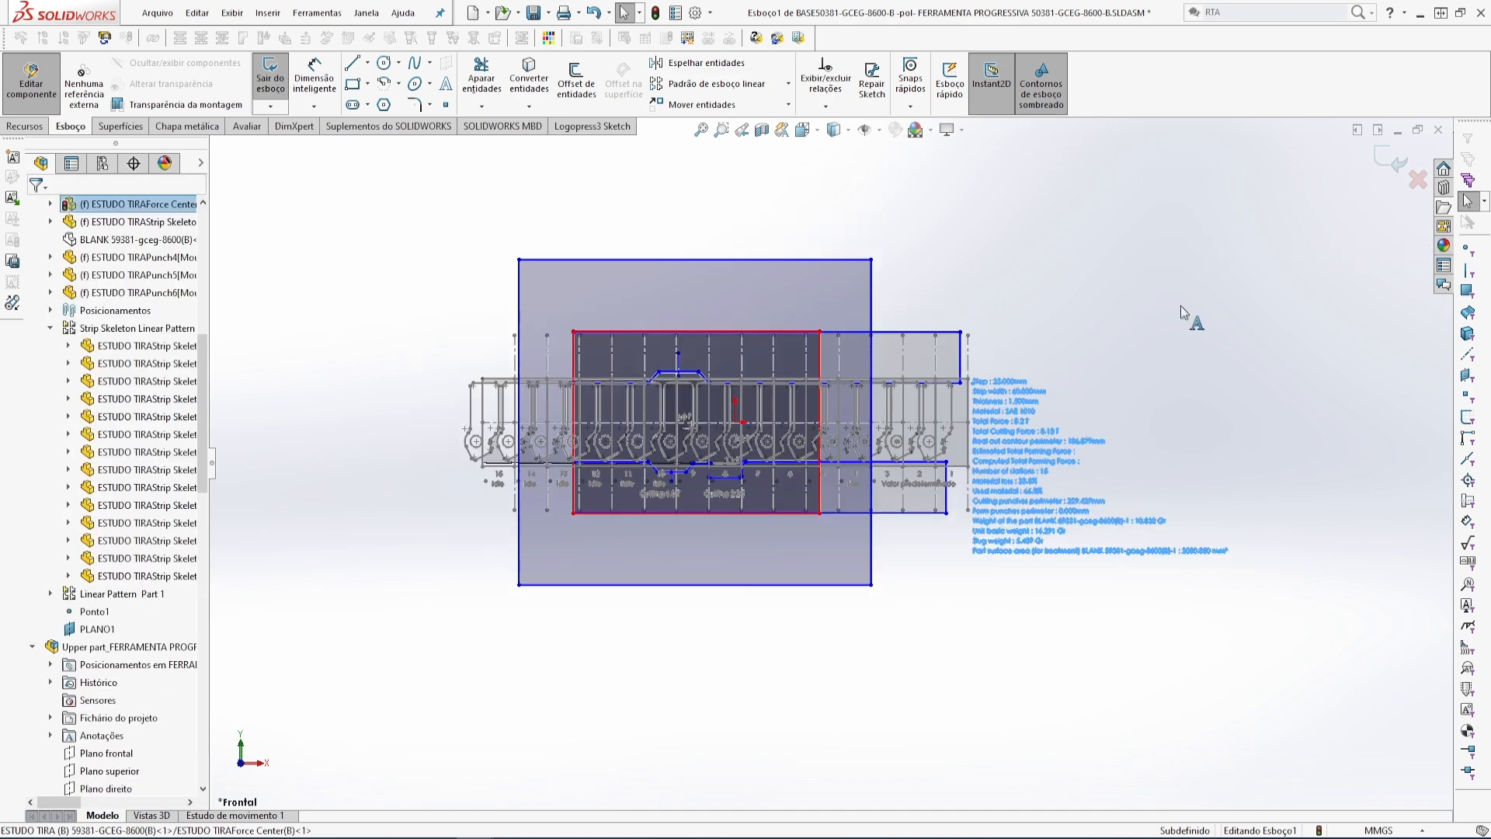
- Dimension the base rectangle's height between its two horizontal edges and set it to 250 mm
{"action": "left_click", "coordinate": [314, 79]}
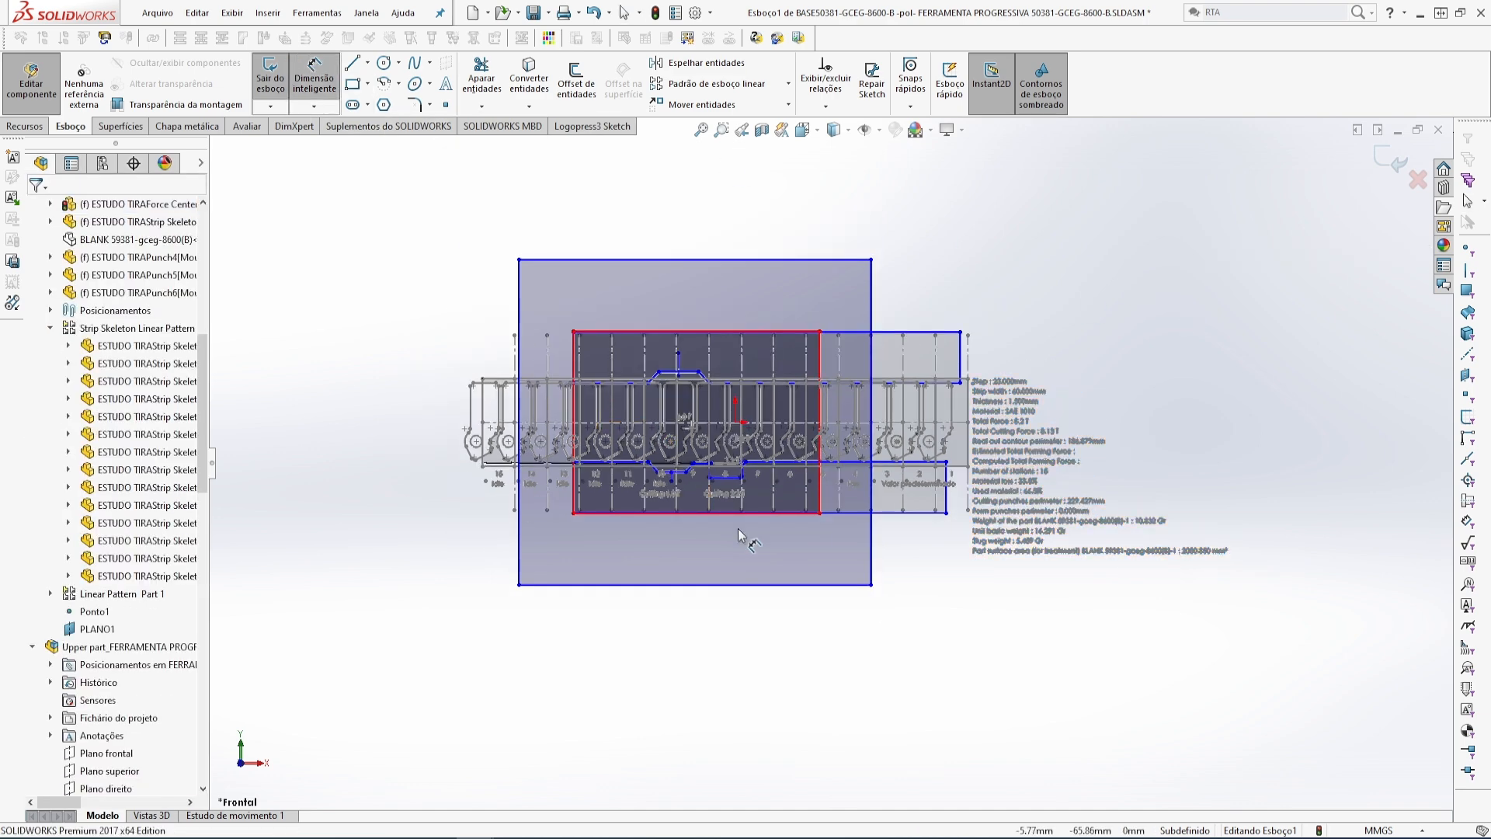
{"action": "left_click", "coordinate": [817, 588]}
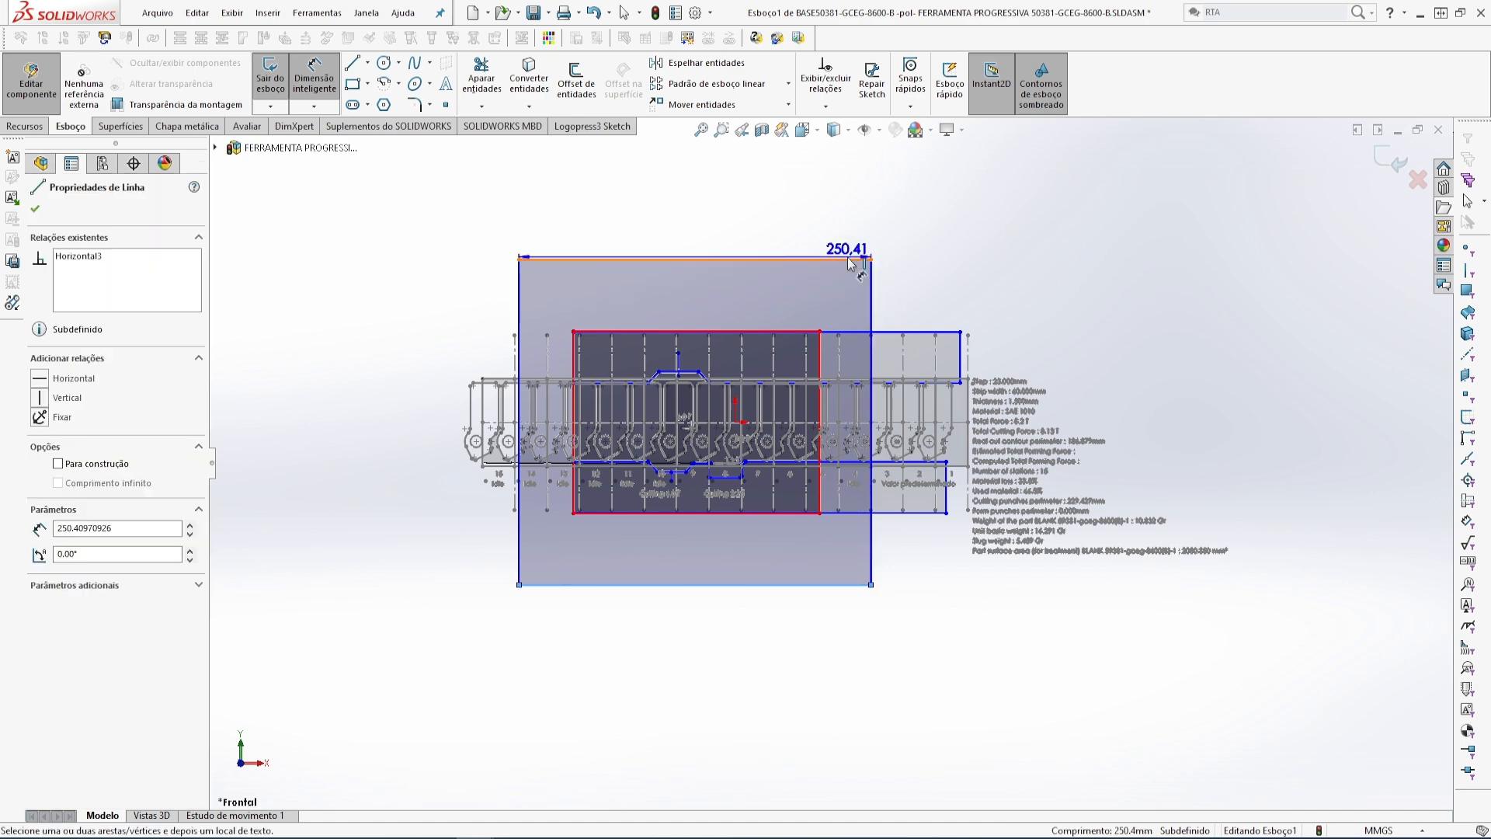
{"action": "left_click", "coordinate": [613, 259]}
{"action": "left_click", "coordinate": [1091, 364]}
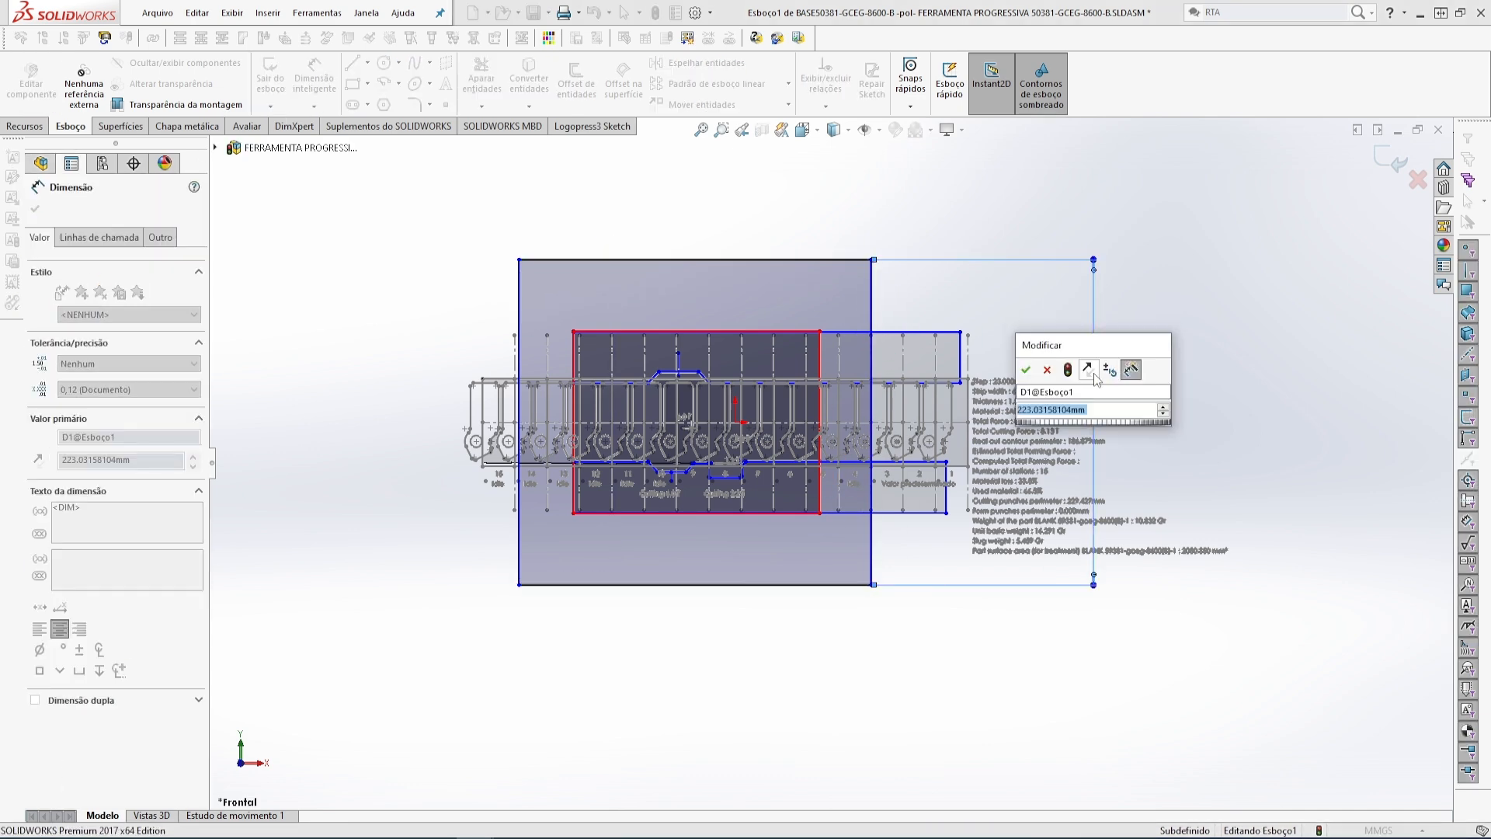
{"action": "type", "text": "250"}
{"action": "key", "text": "Return"}
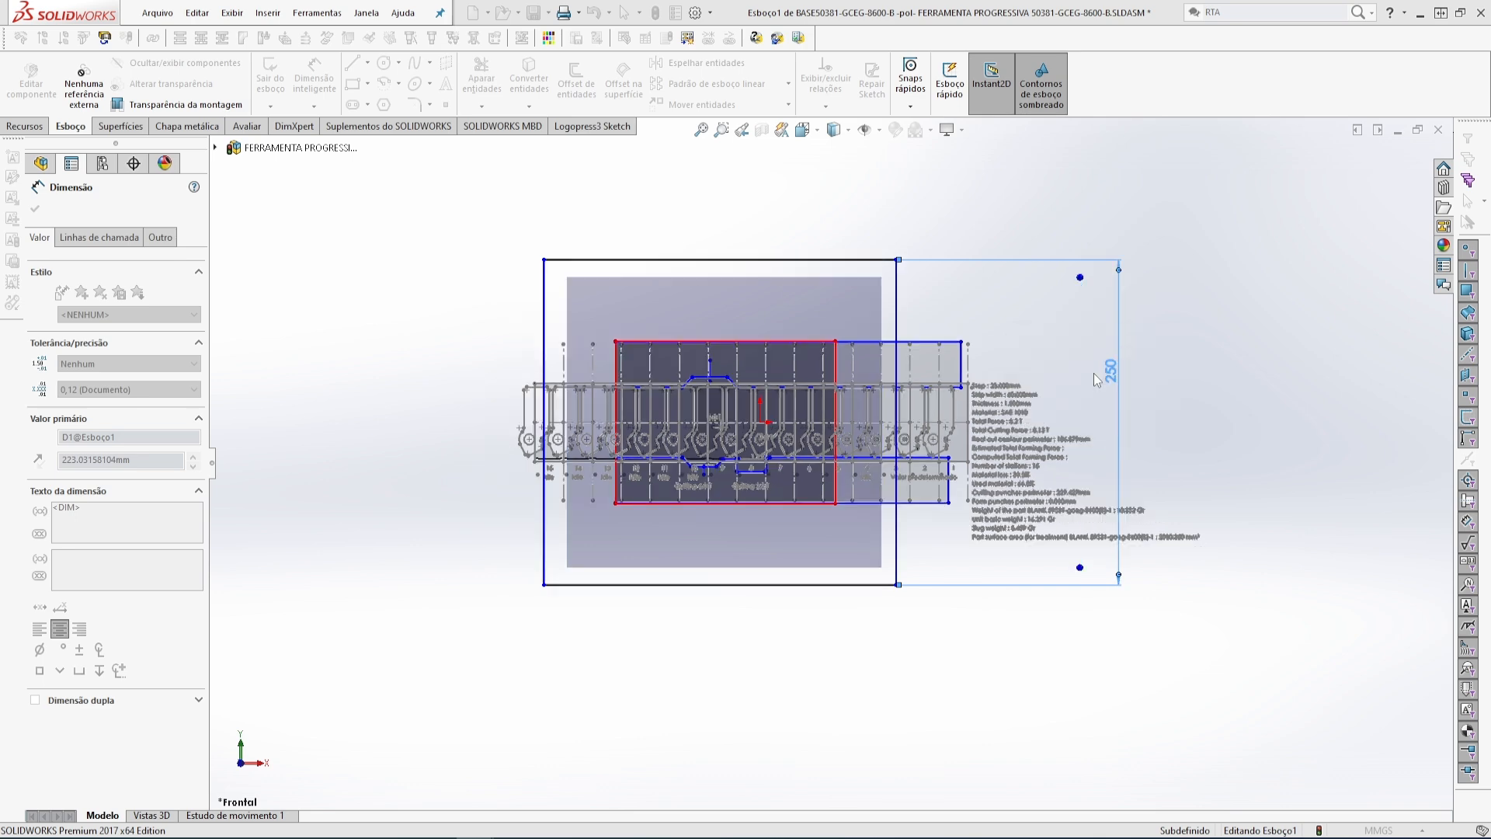
- Dimension the base rectangle's width between its two vertical edges and set it to 250 mm
{"action": "scroll", "coordinate": [1261, 329], "scroll_direction": "down", "scroll_amount": 3}
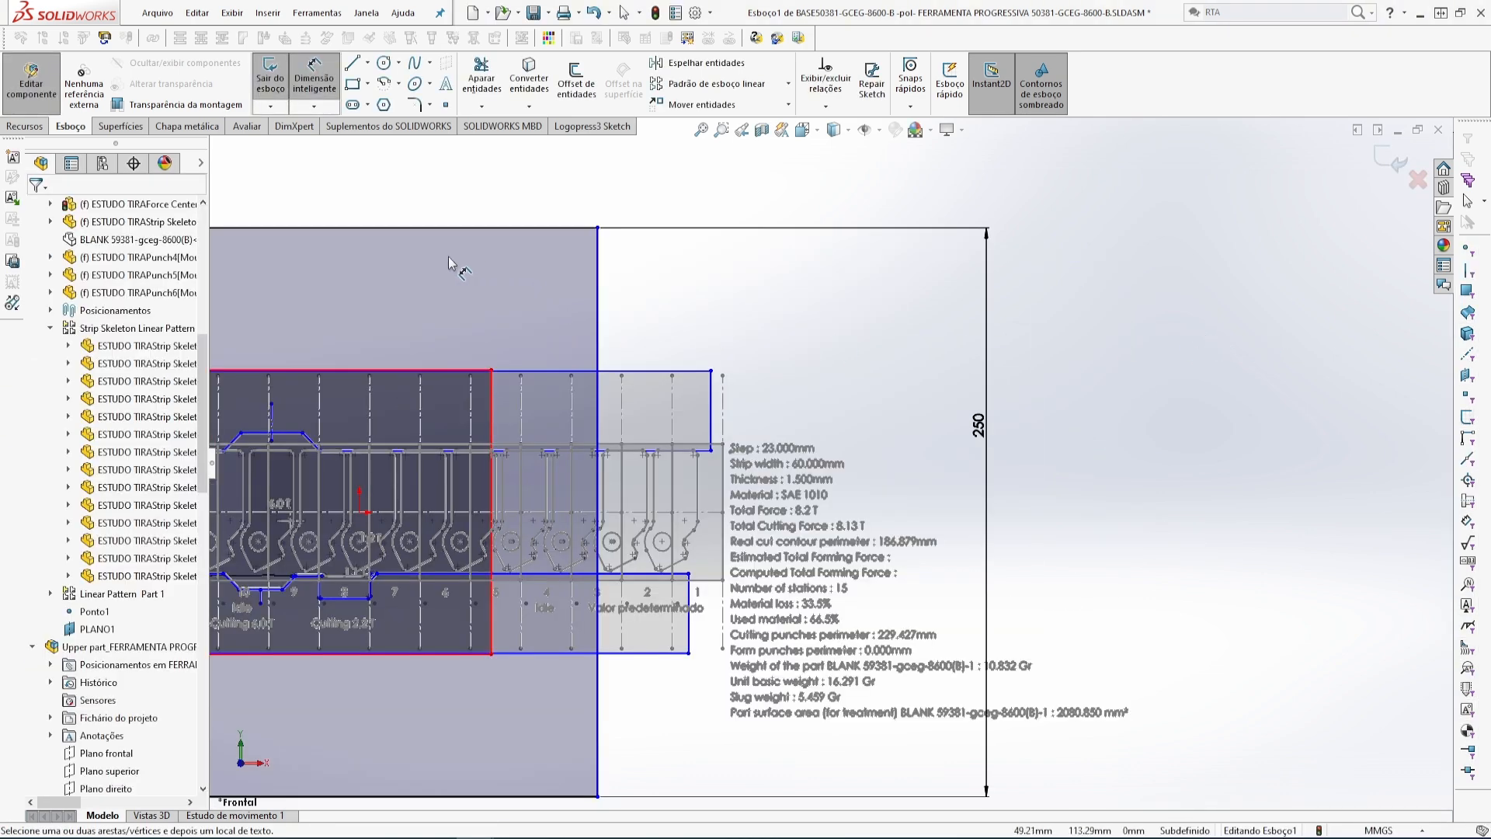
{"action": "key", "text": "z"}
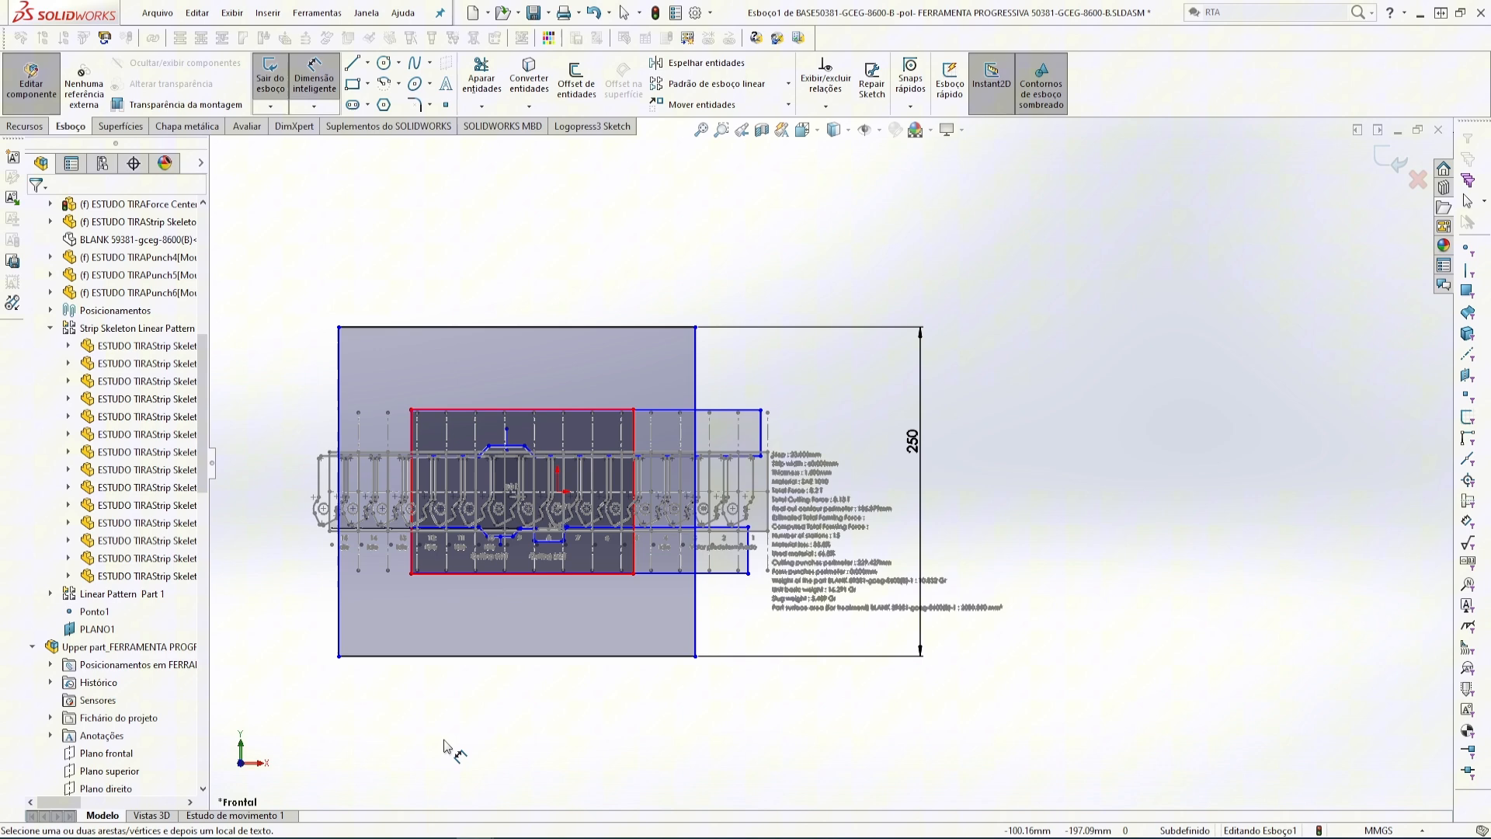
{"action": "left_click", "coordinate": [696, 368]}
{"action": "left_click", "coordinate": [340, 375]}
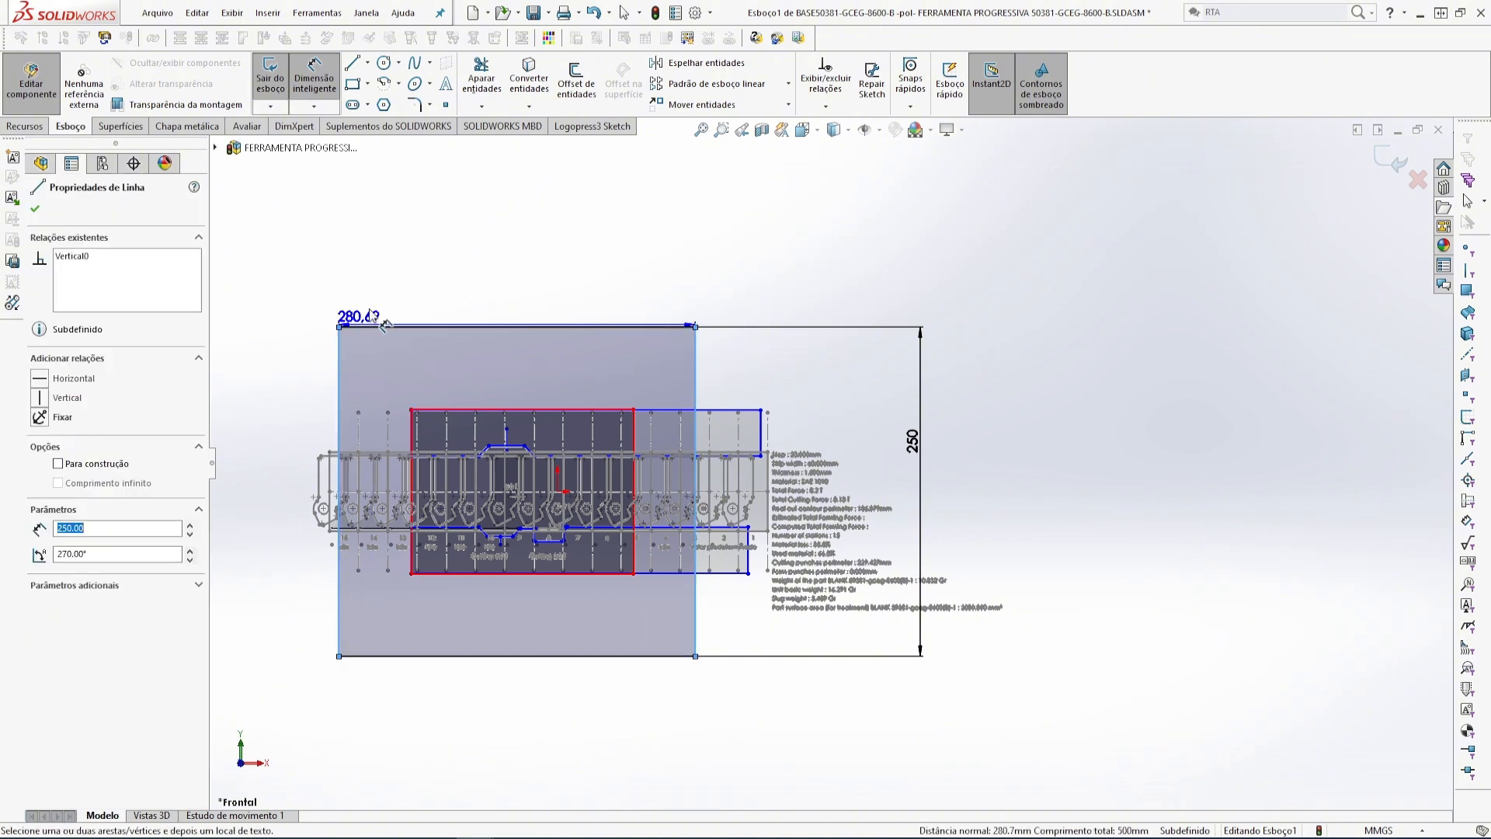
{"action": "left_click", "coordinate": [448, 248]}
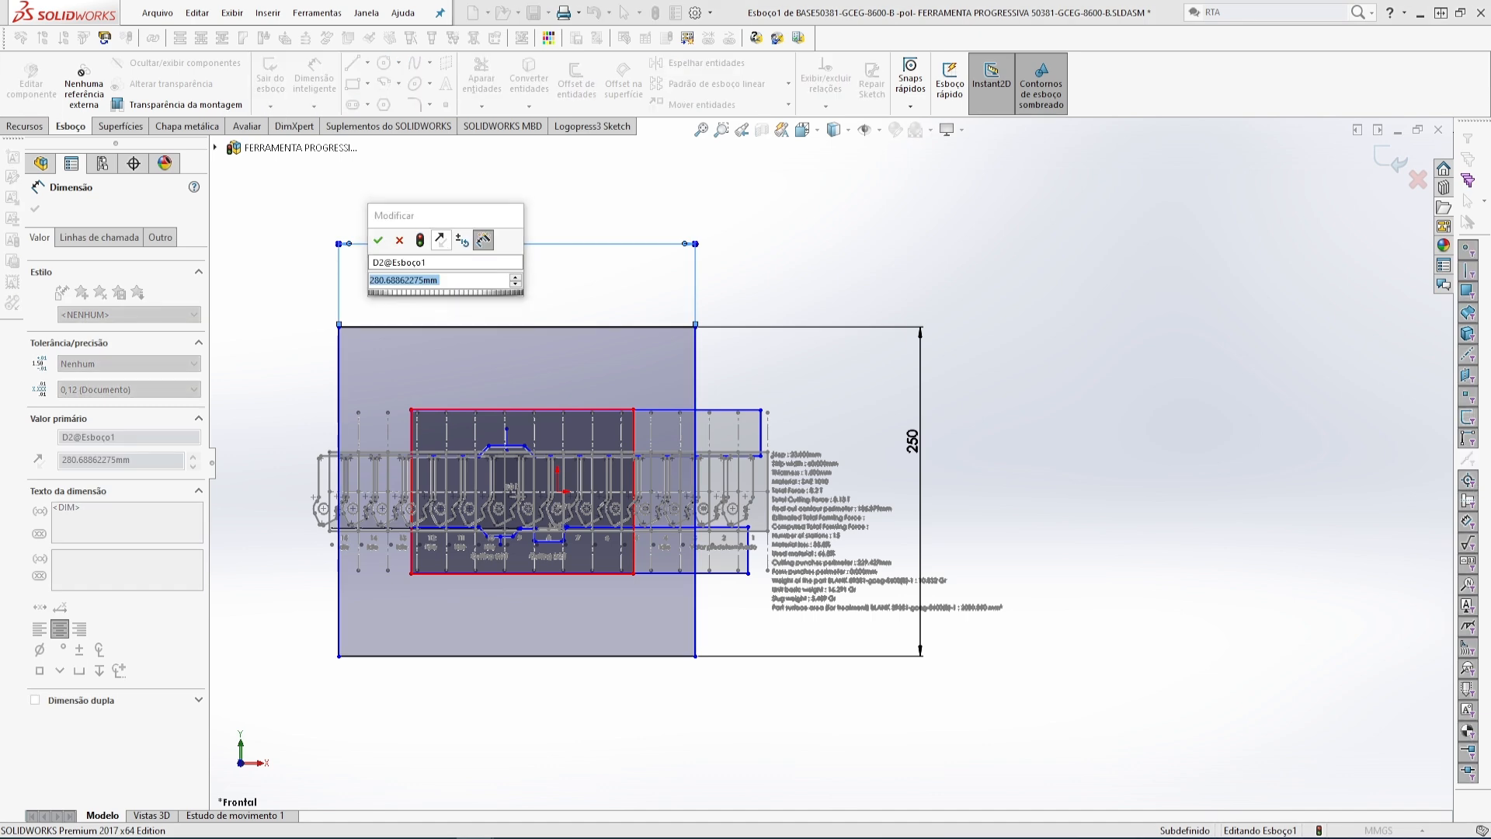
{"action": "key", "text": "Return"}
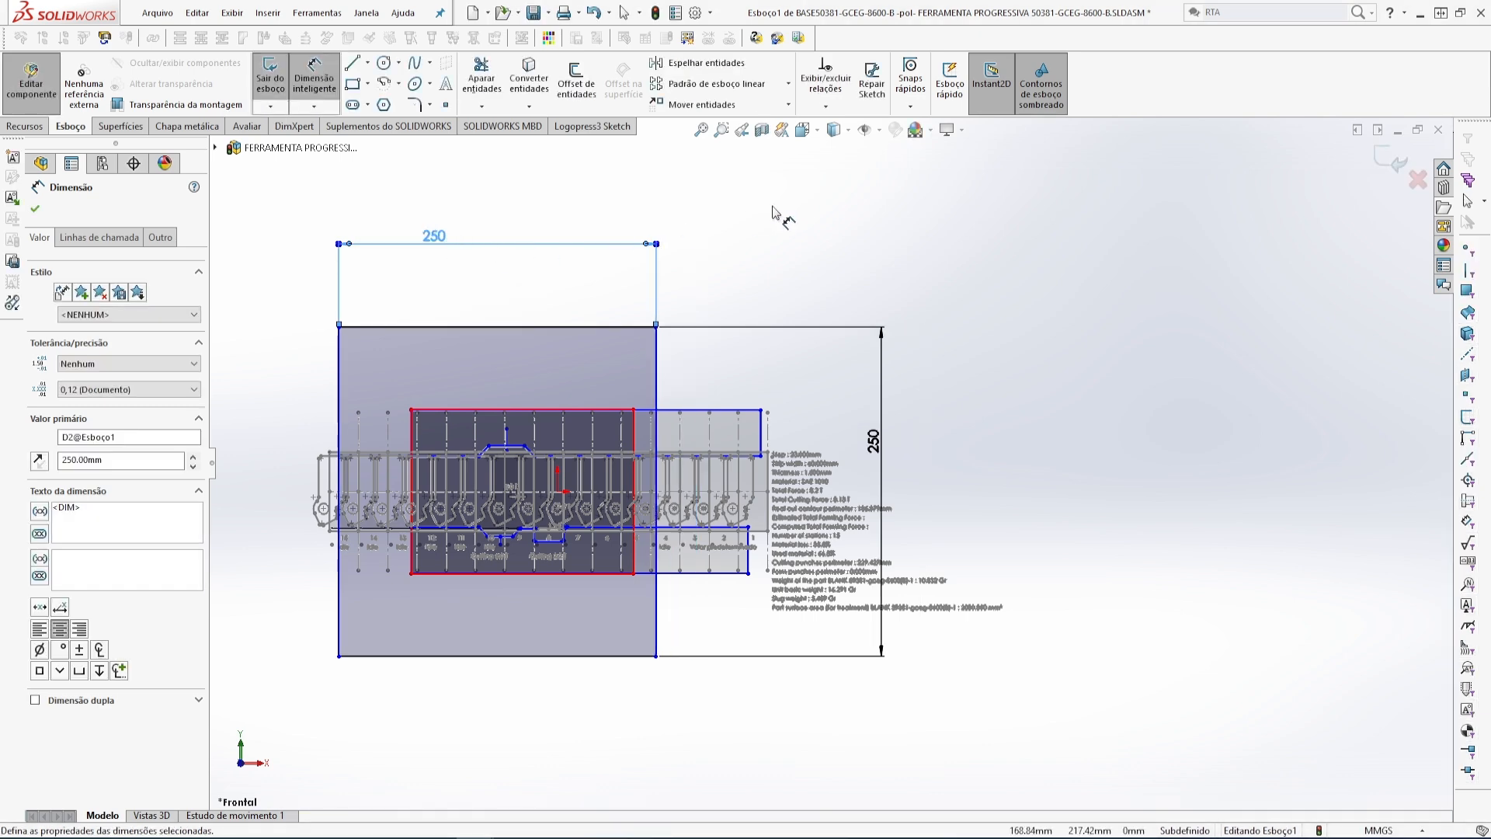
{"action": "left_click", "coordinate": [779, 213]}
- Dimension the horizontal distance from the origin to the base rectangle's right edge as 90 mm
{"action": "scroll", "coordinate": [609, 622], "scroll_direction": "down", "scroll_amount": 2}
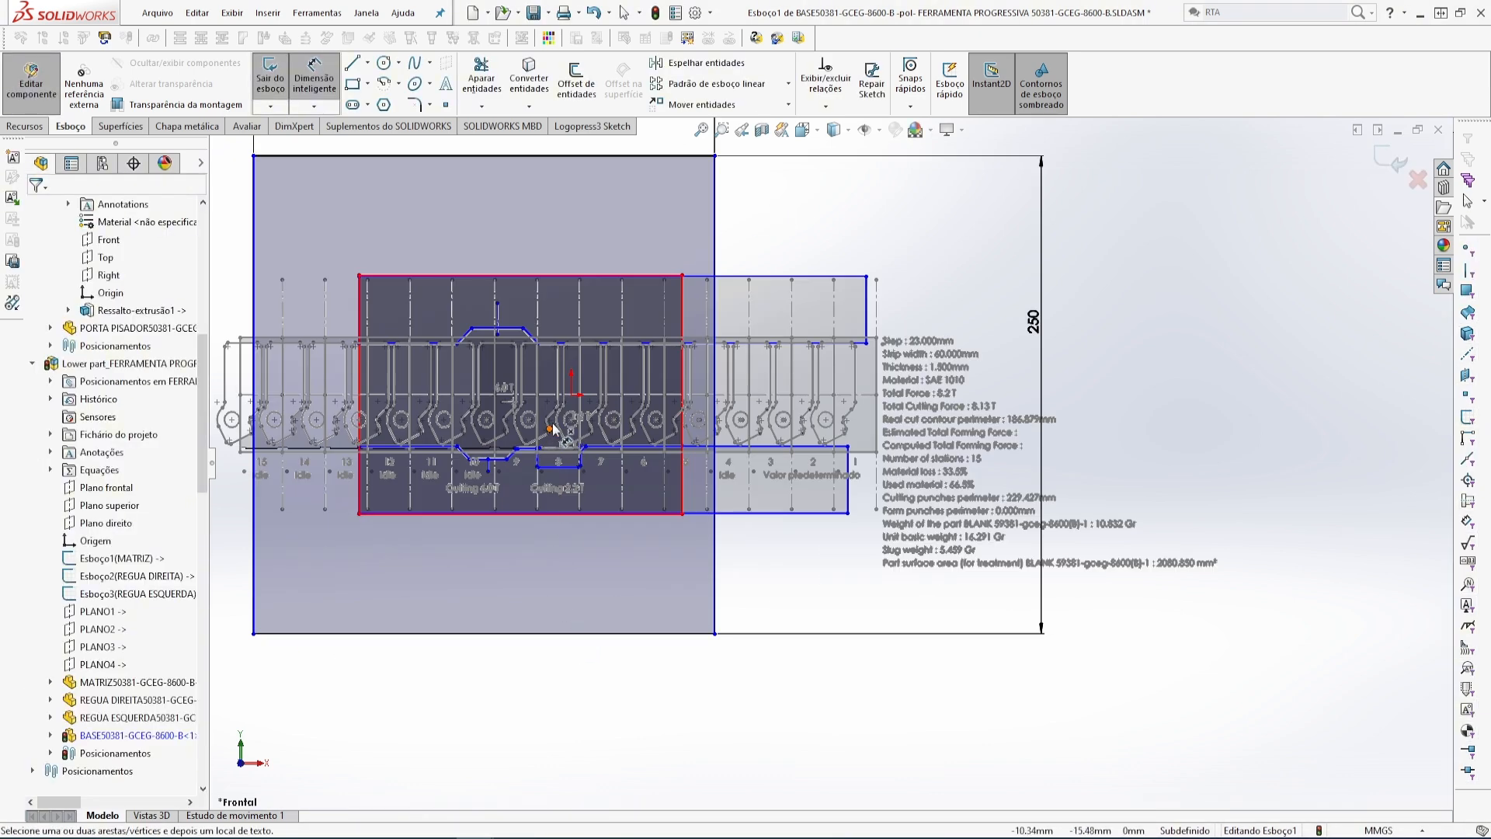
{"action": "left_click", "coordinate": [572, 397]}
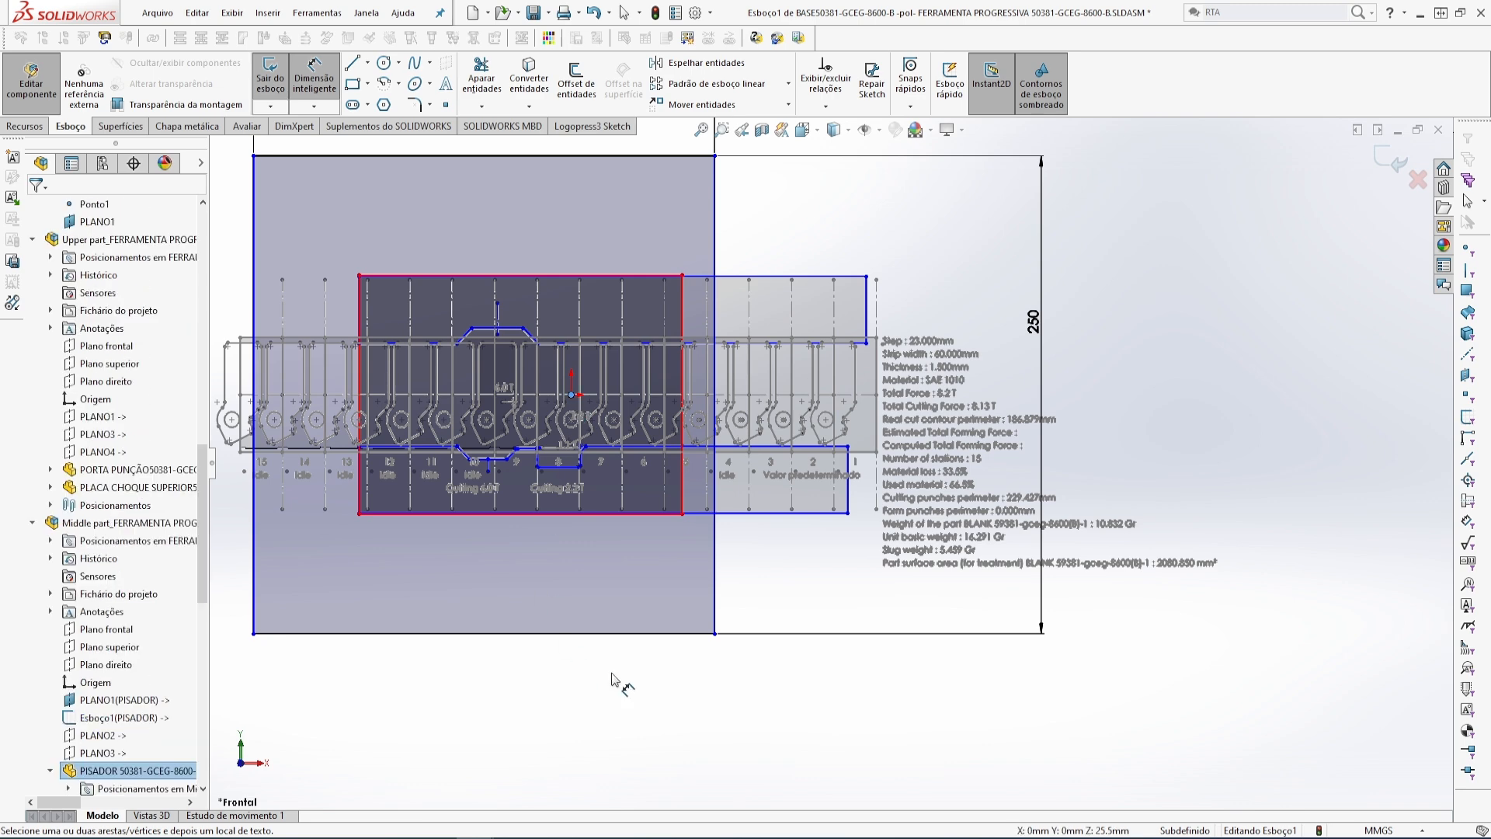
{"action": "left_click", "coordinate": [713, 597]}
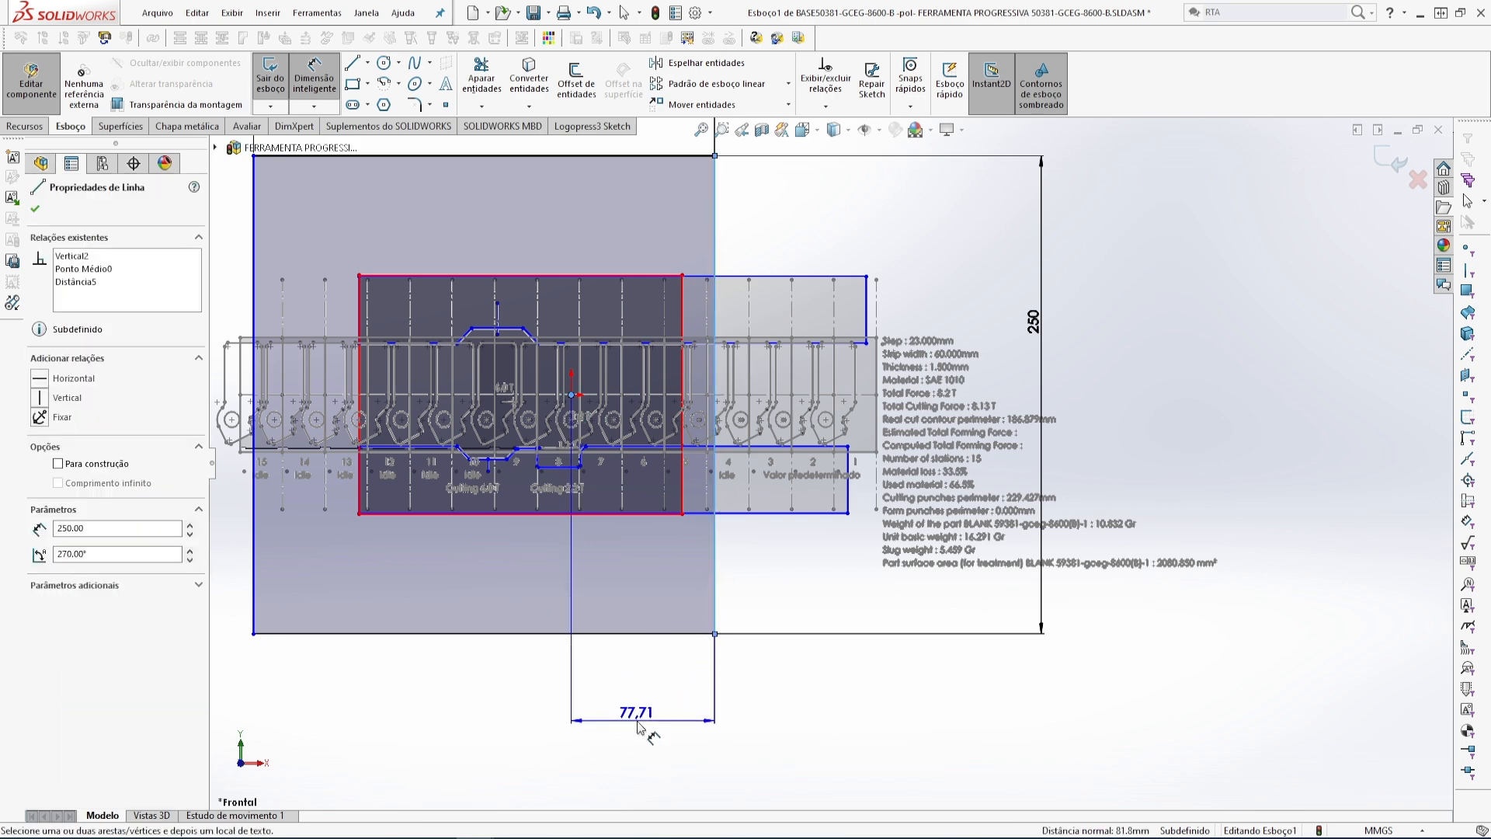
{"action": "left_click", "coordinate": [638, 726]}
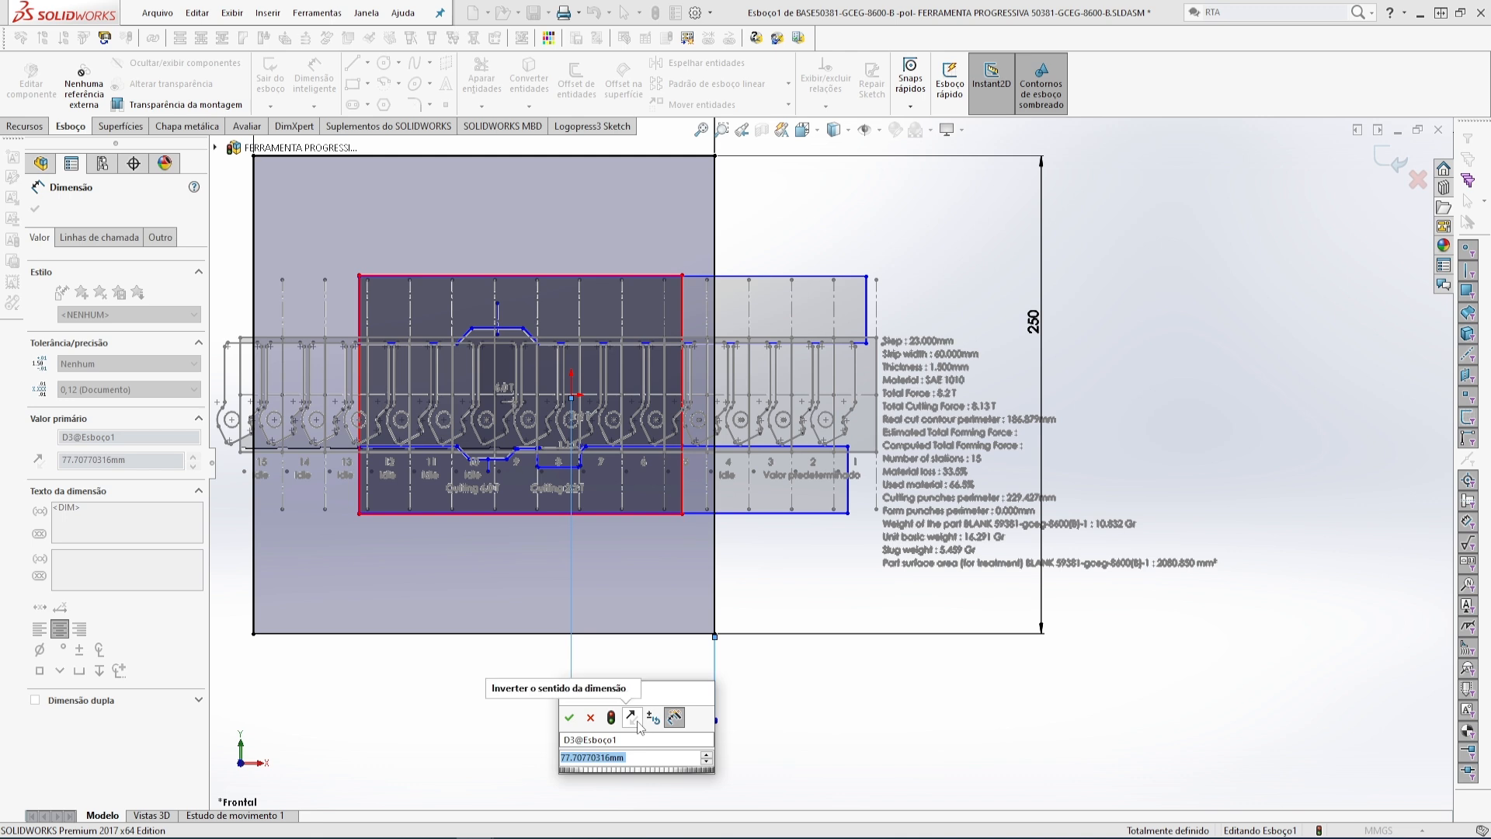
{"action": "type", "text": "90"}
{"action": "key", "text": "Return"}
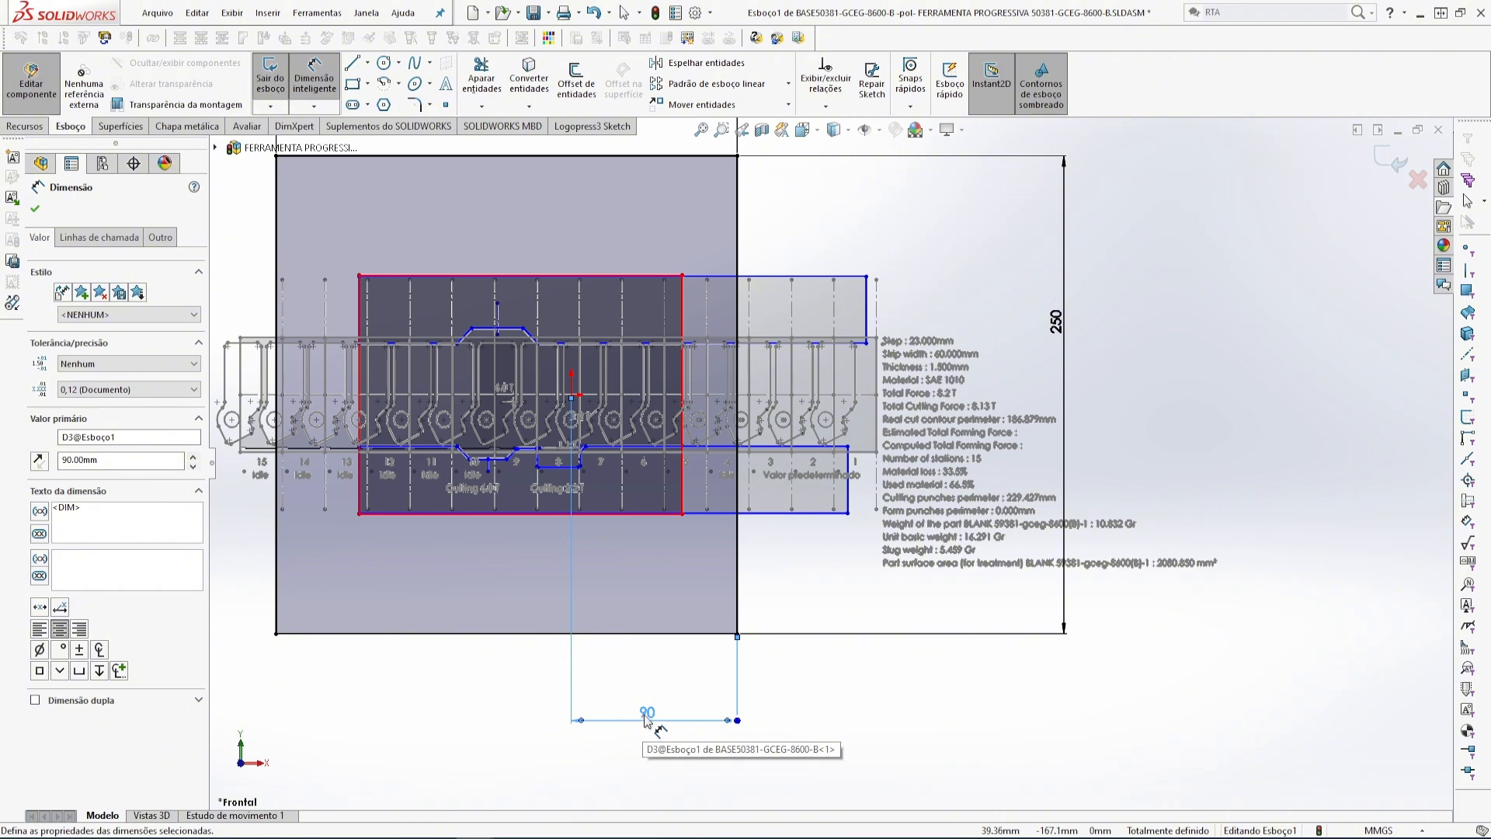
- Set the distance from the origin to the base rectangle's right edge to 70 mm
{"action": "double_click", "coordinate": [646, 714]}
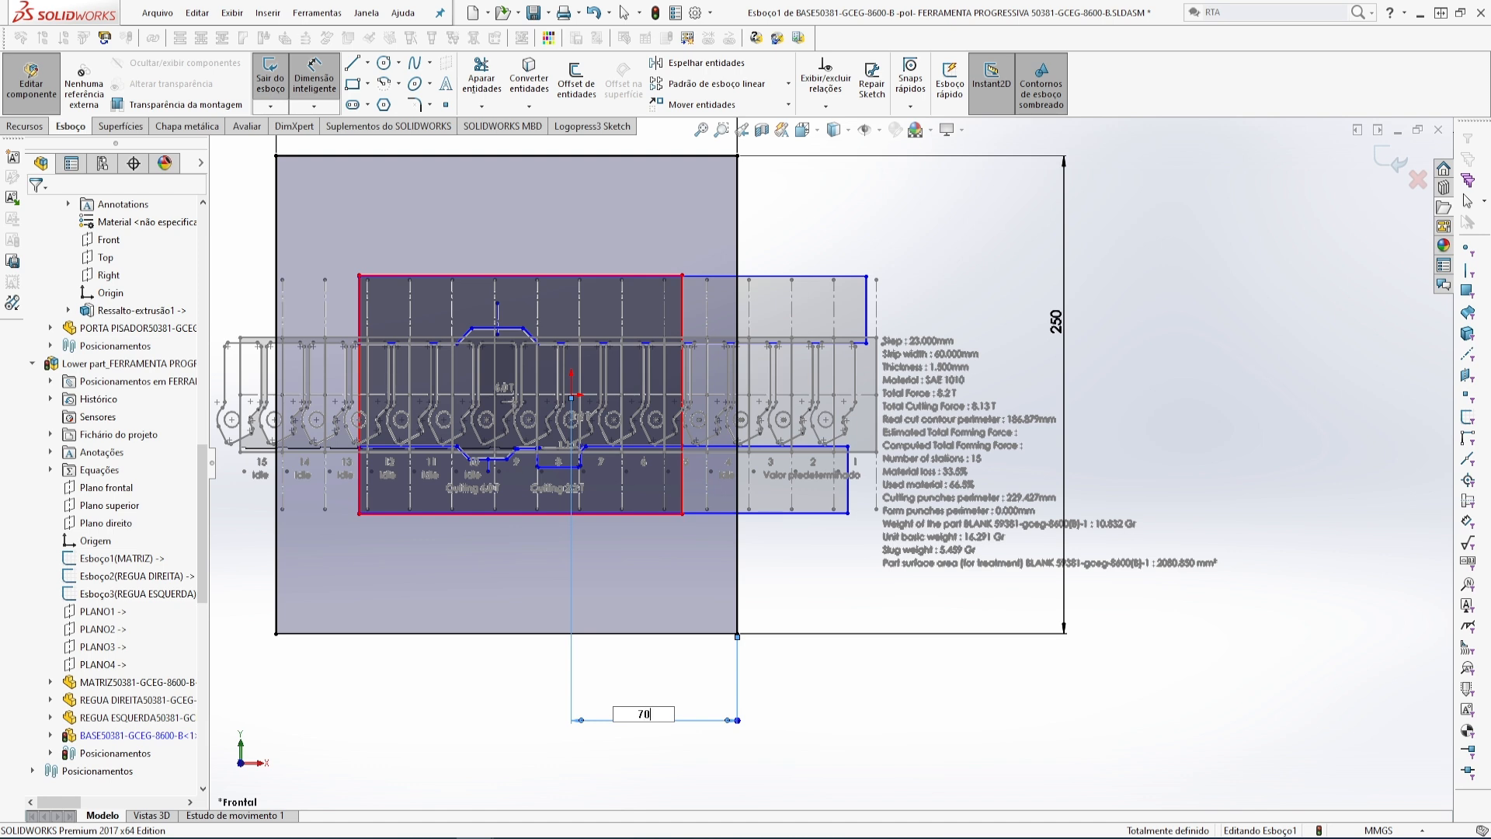
{"action": "type", "text": "70"}
{"action": "key", "text": "Return"}
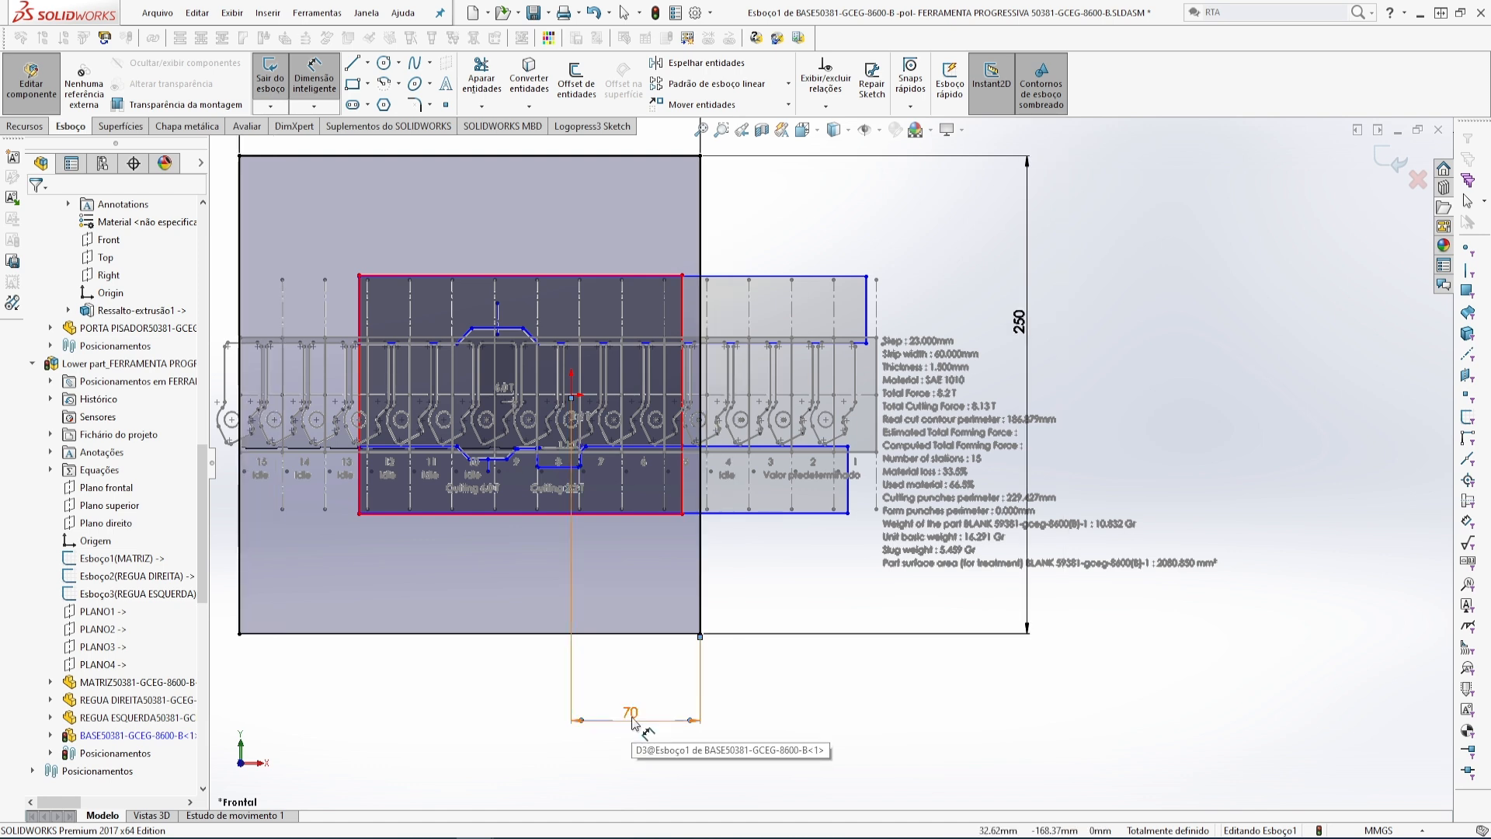
- Set the distance from the origin to the base rectangle's right edge to 80 mm and finish the sketch
{"action": "double_click", "coordinate": [629, 716]}
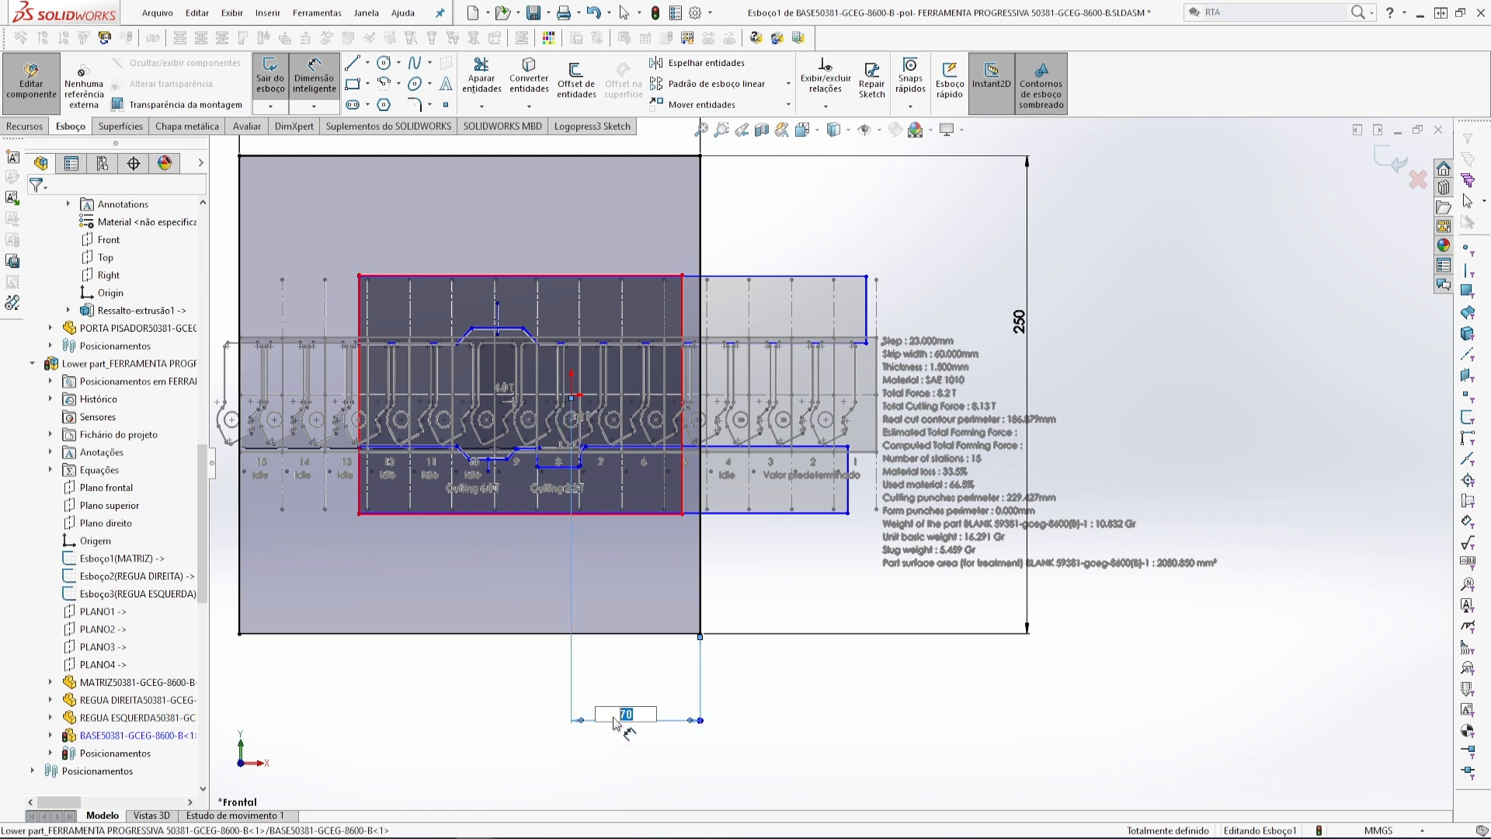
{"action": "key", "text": "Return"}
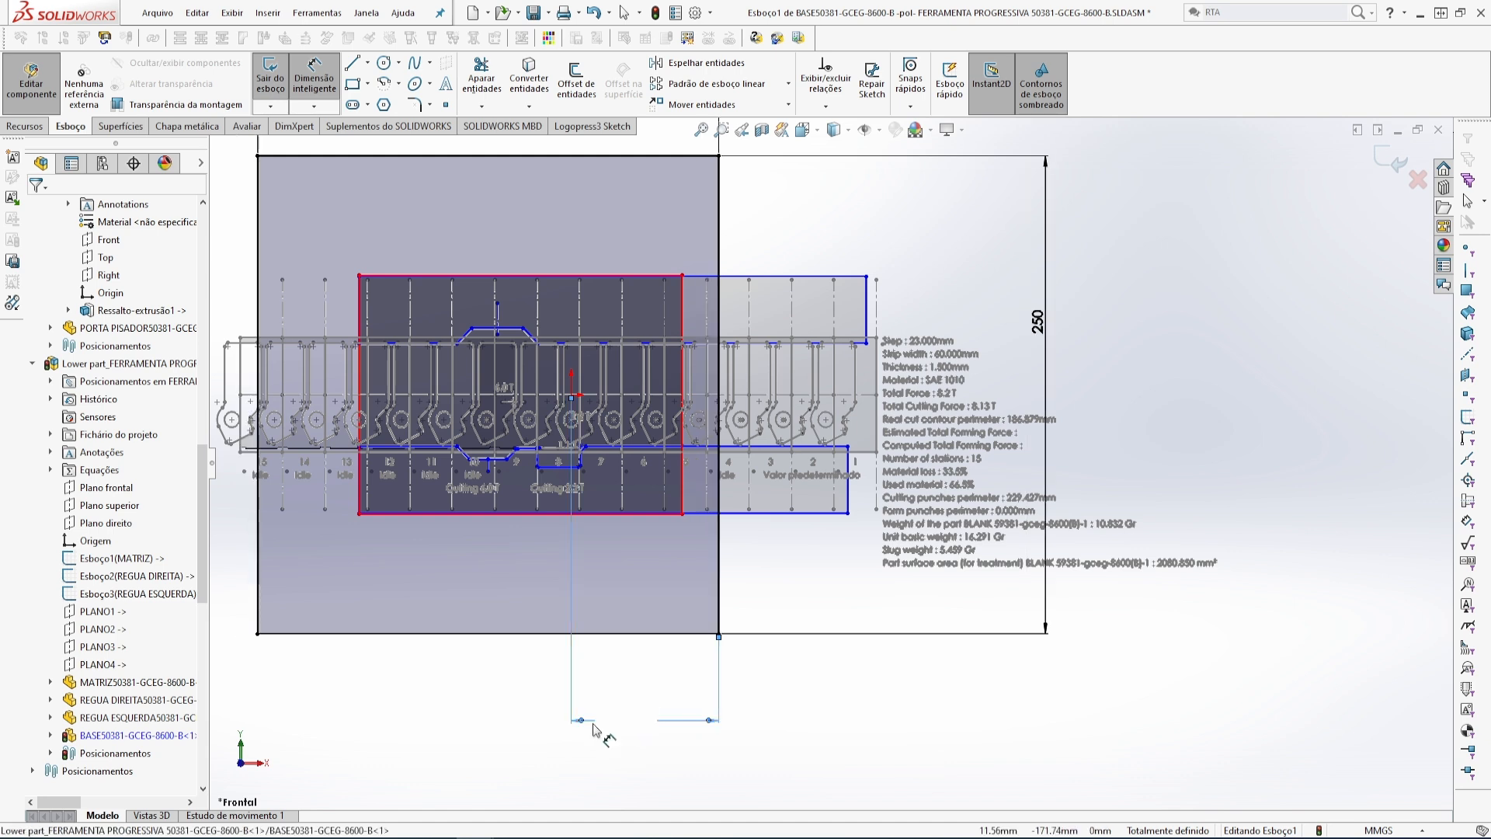
{"action": "left_click", "coordinate": [1143, 394]}
{"action": "scroll", "coordinate": [1182, 338], "scroll_direction": "up", "scroll_amount": 2}
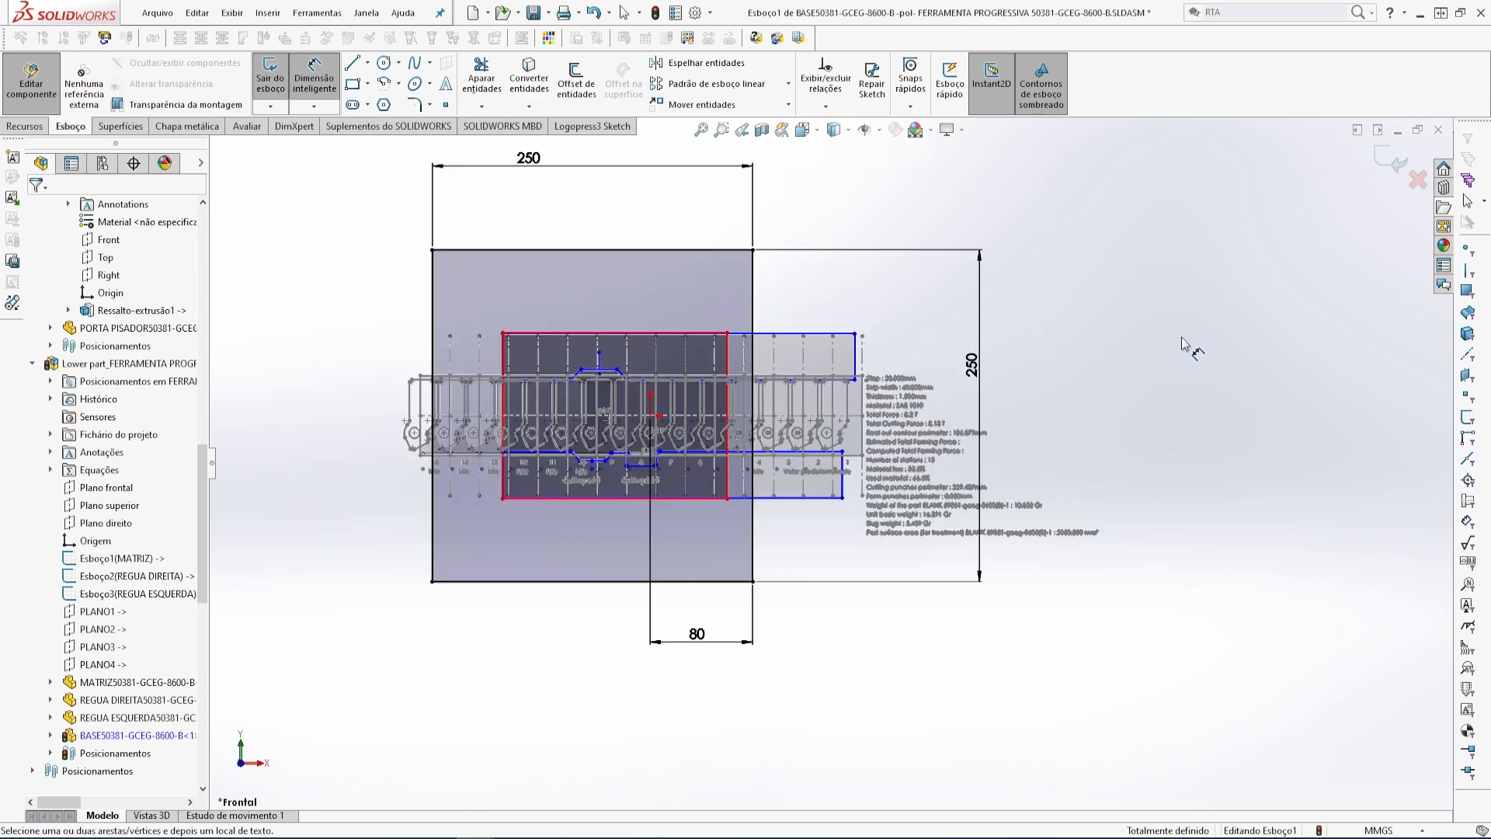
{"action": "left_click", "coordinate": [1392, 161]}
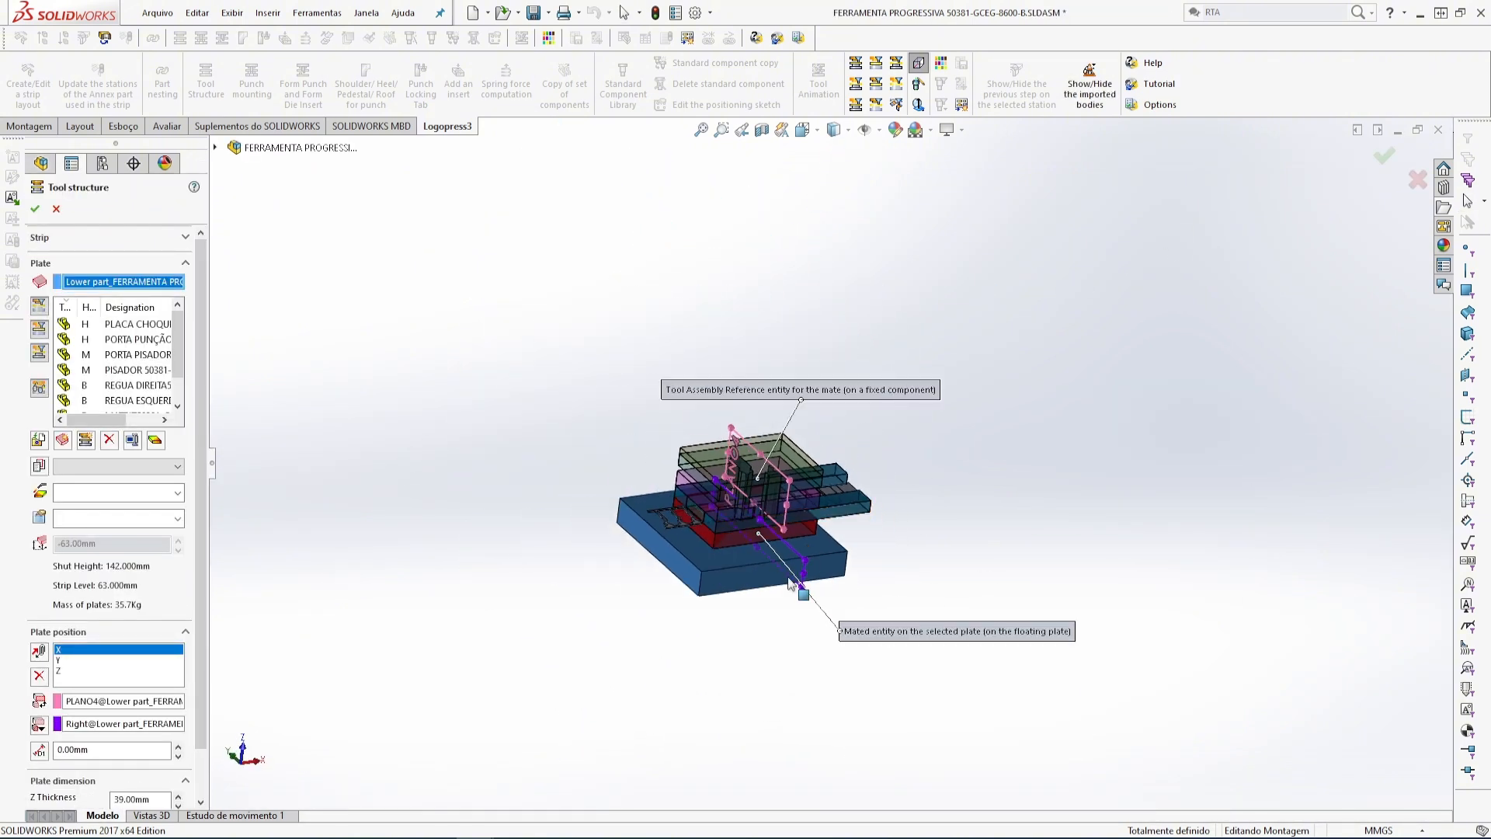
- Colour the base plate orange and accept the tool structure
{"action": "left_click", "coordinate": [155, 441]}
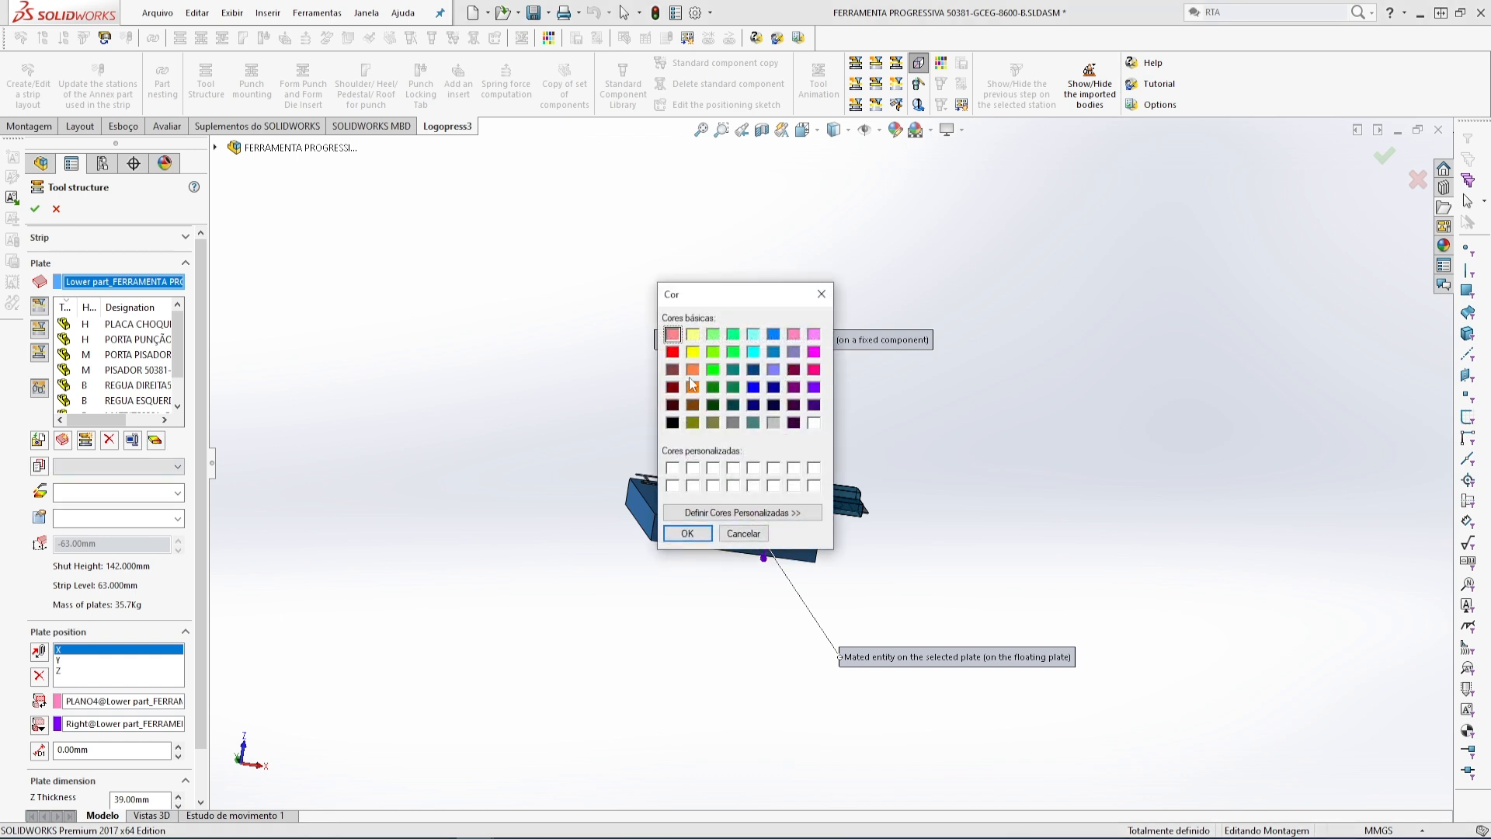
{"action": "left_click", "coordinate": [687, 535]}
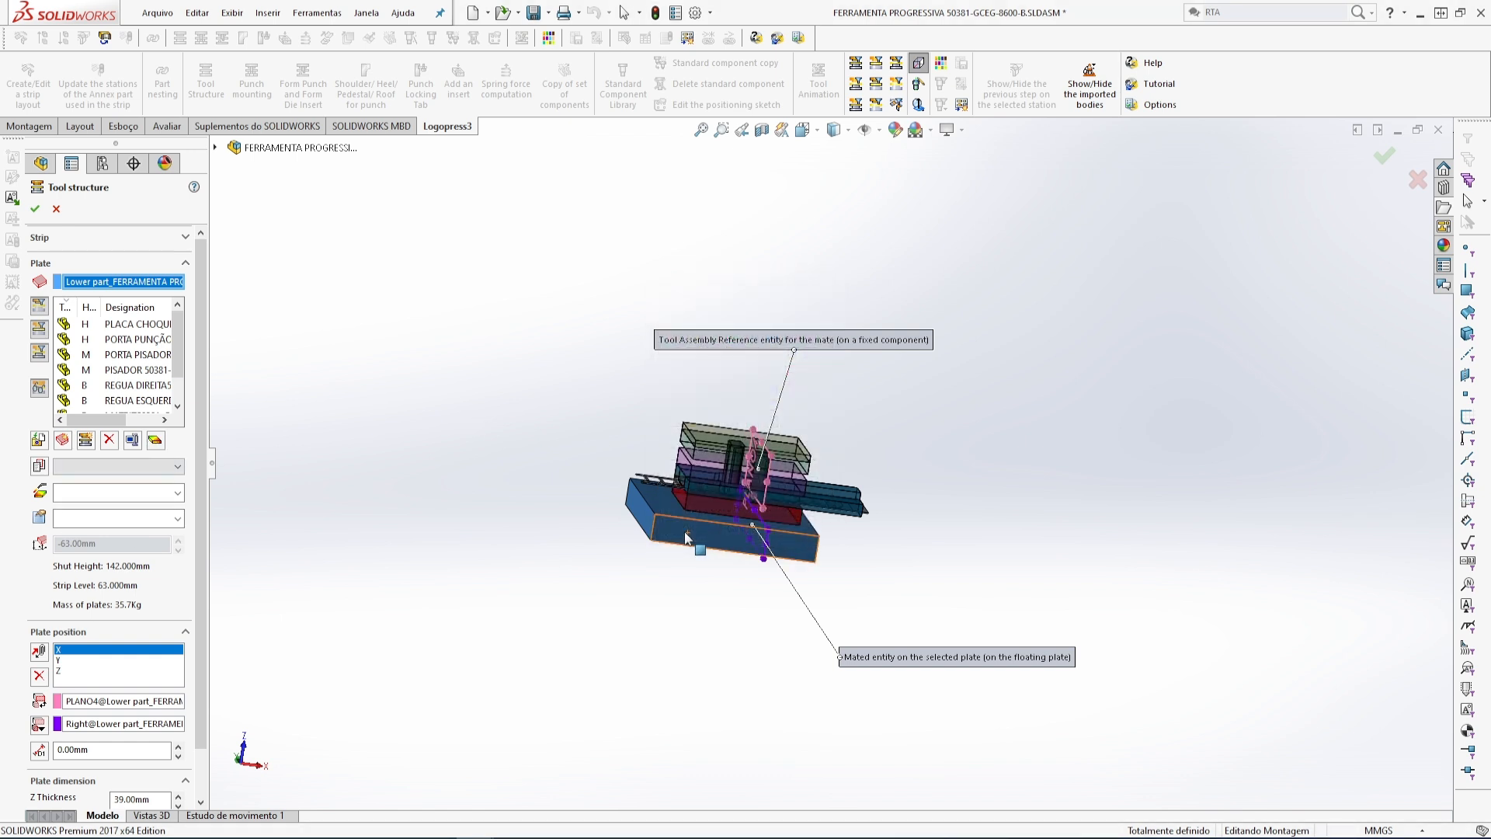
{"action": "left_click", "coordinate": [44, 215]}
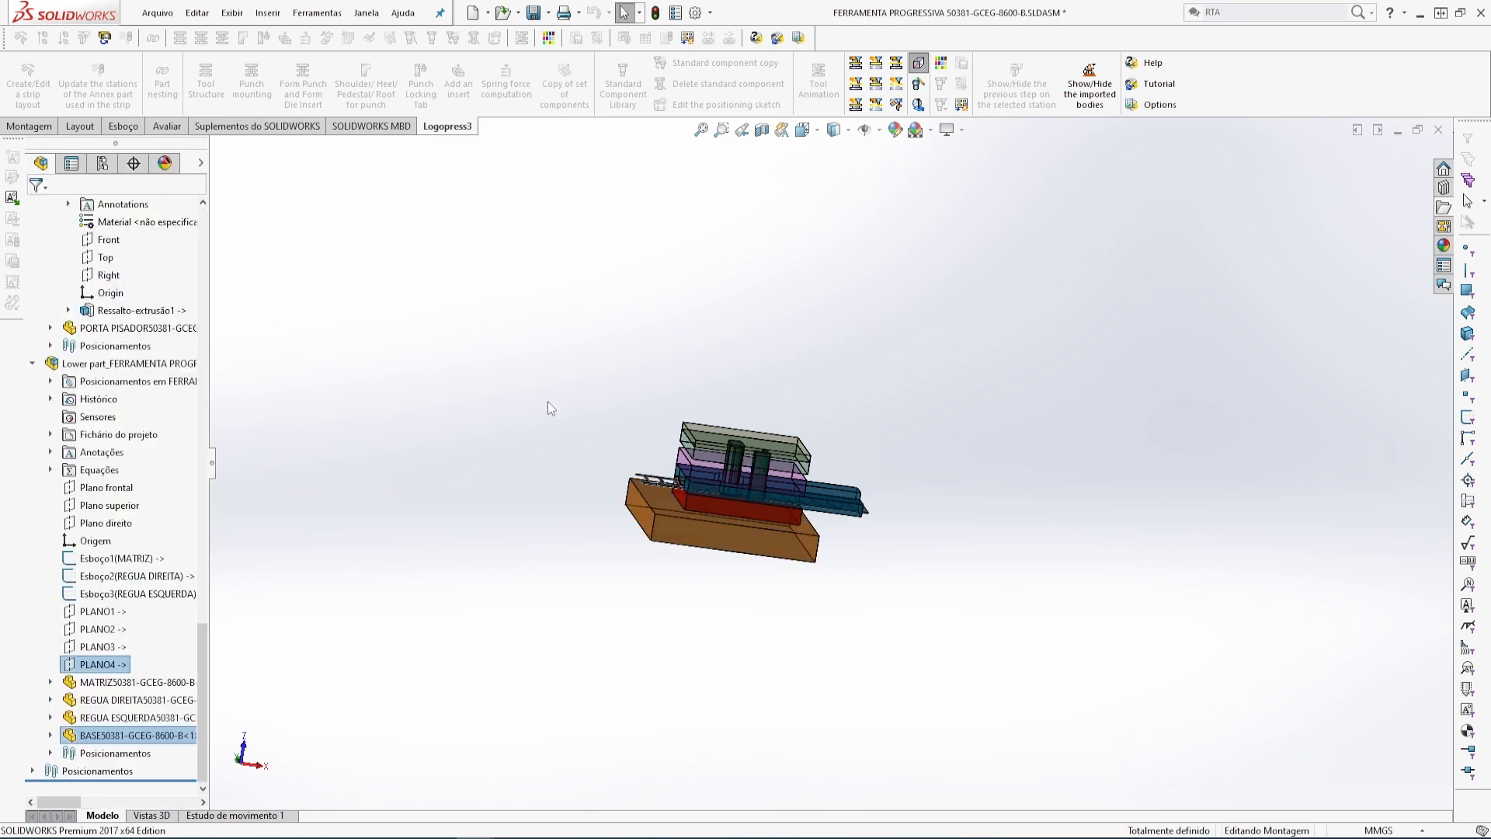
{"action": "scroll", "coordinate": [784, 528], "scroll_direction": "down", "scroll_amount": 5}
{"action": "left_click", "coordinate": [966, 264]}
{"action": "middle_click_drag", "start_coordinate": [966, 264], "coordinate": [775, 467]}
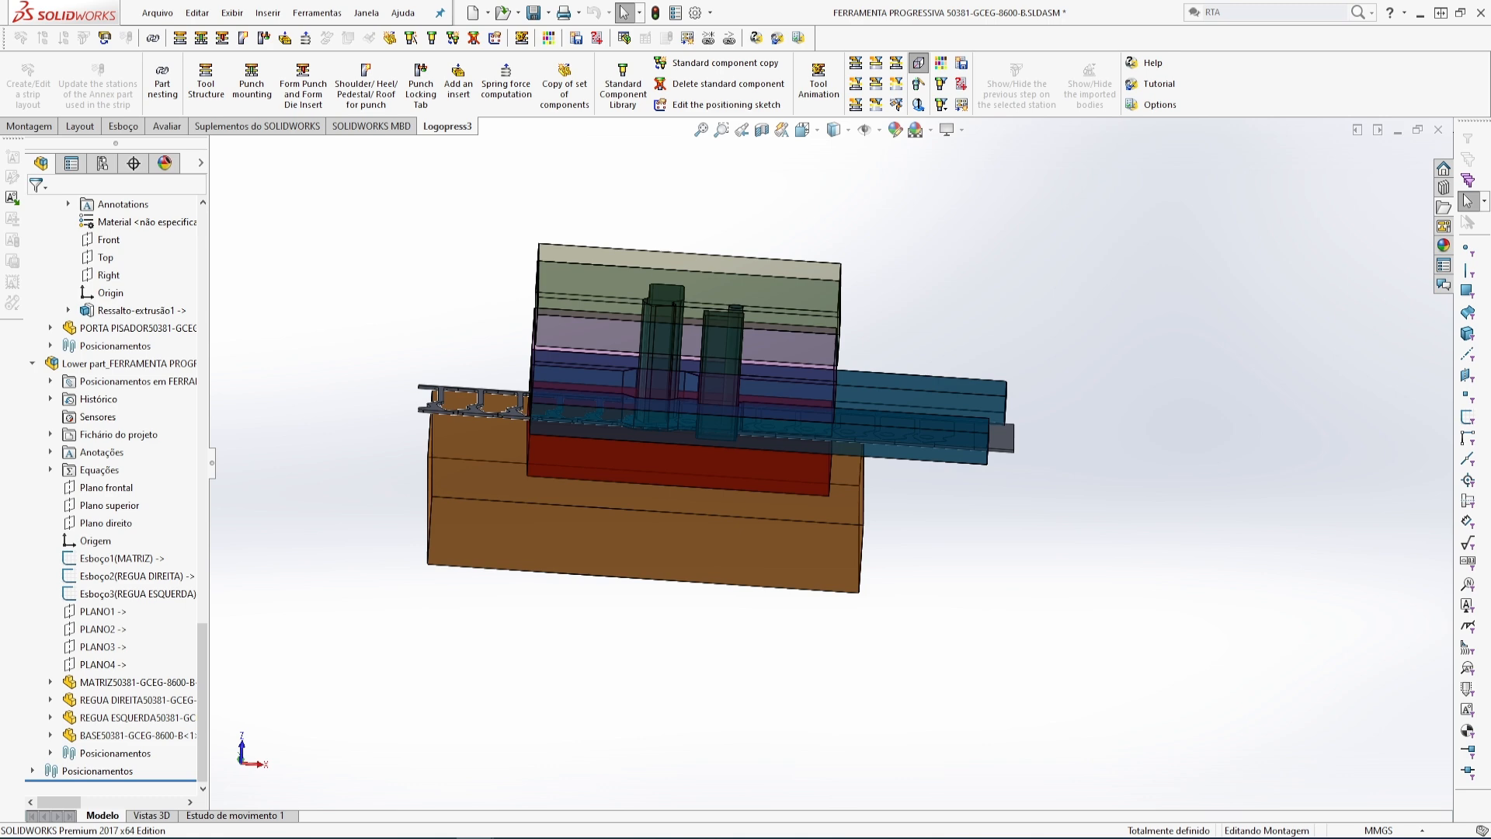
{"action": "mouse_move", "coordinate": [663, 478]}
{"action": "middle_mouse_down"}
{"action": "mouse_move", "coordinate": [738, 453]}
{"action": "mouse_move", "coordinate": [676, 448]}
{"action": "mouse_move", "coordinate": [667, 397]}
{"action": "mouse_move", "coordinate": [669, 718]}
{"action": "mouse_move", "coordinate": [680, 589]}
{"action": "mouse_move", "coordinate": [665, 606]}
{"action": "mouse_move", "coordinate": [665, 423]}
{"action": "mouse_move", "coordinate": [666, 461]}
{"action": "middle_mouse_up"}
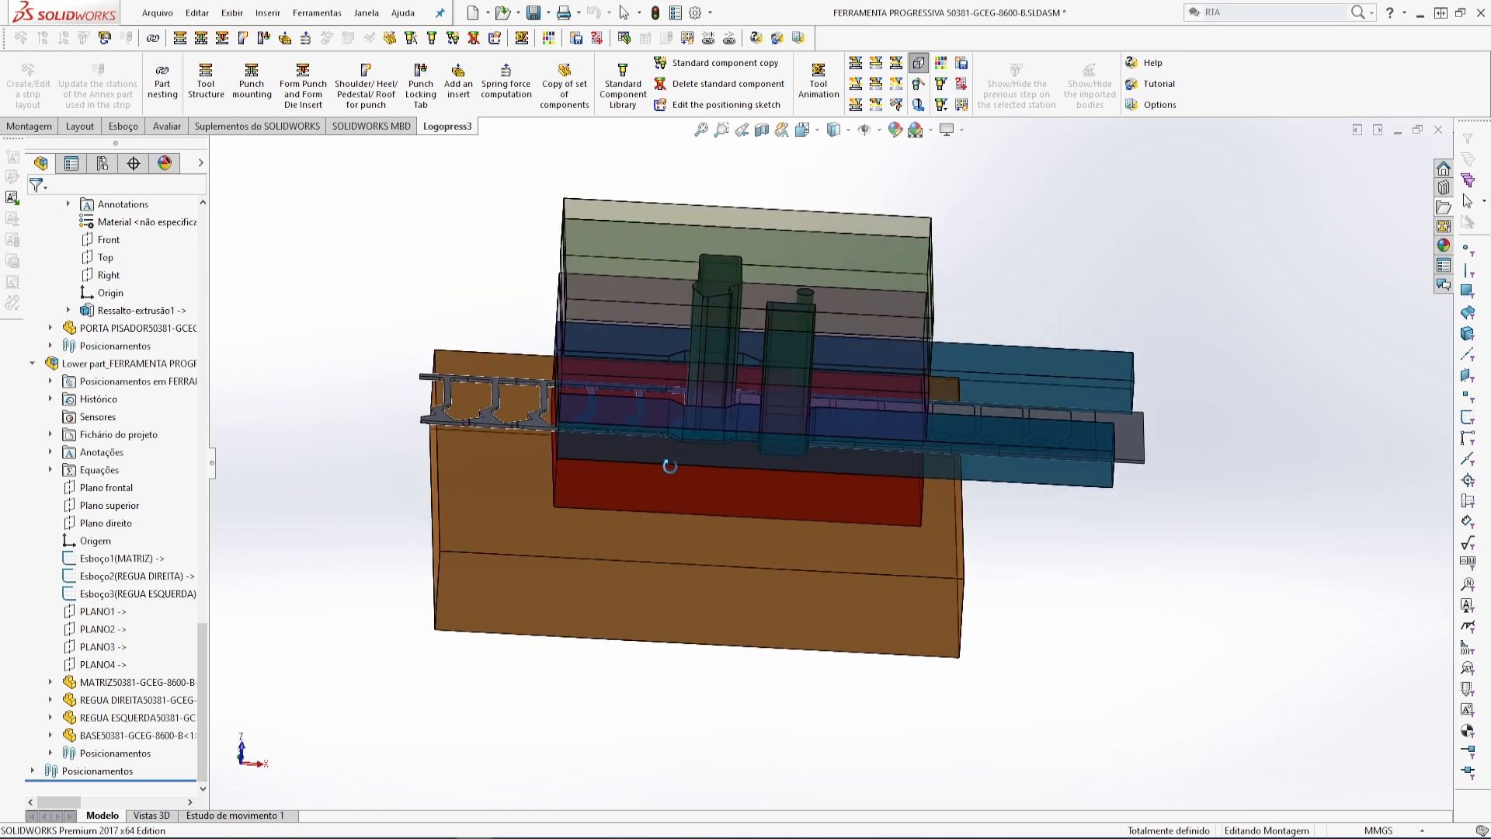
- Start a new 30 mm thick plate from sketch in the upper part of the tool structure, named CABEÇOTE
{"action": "left_click", "coordinate": [206, 80]}
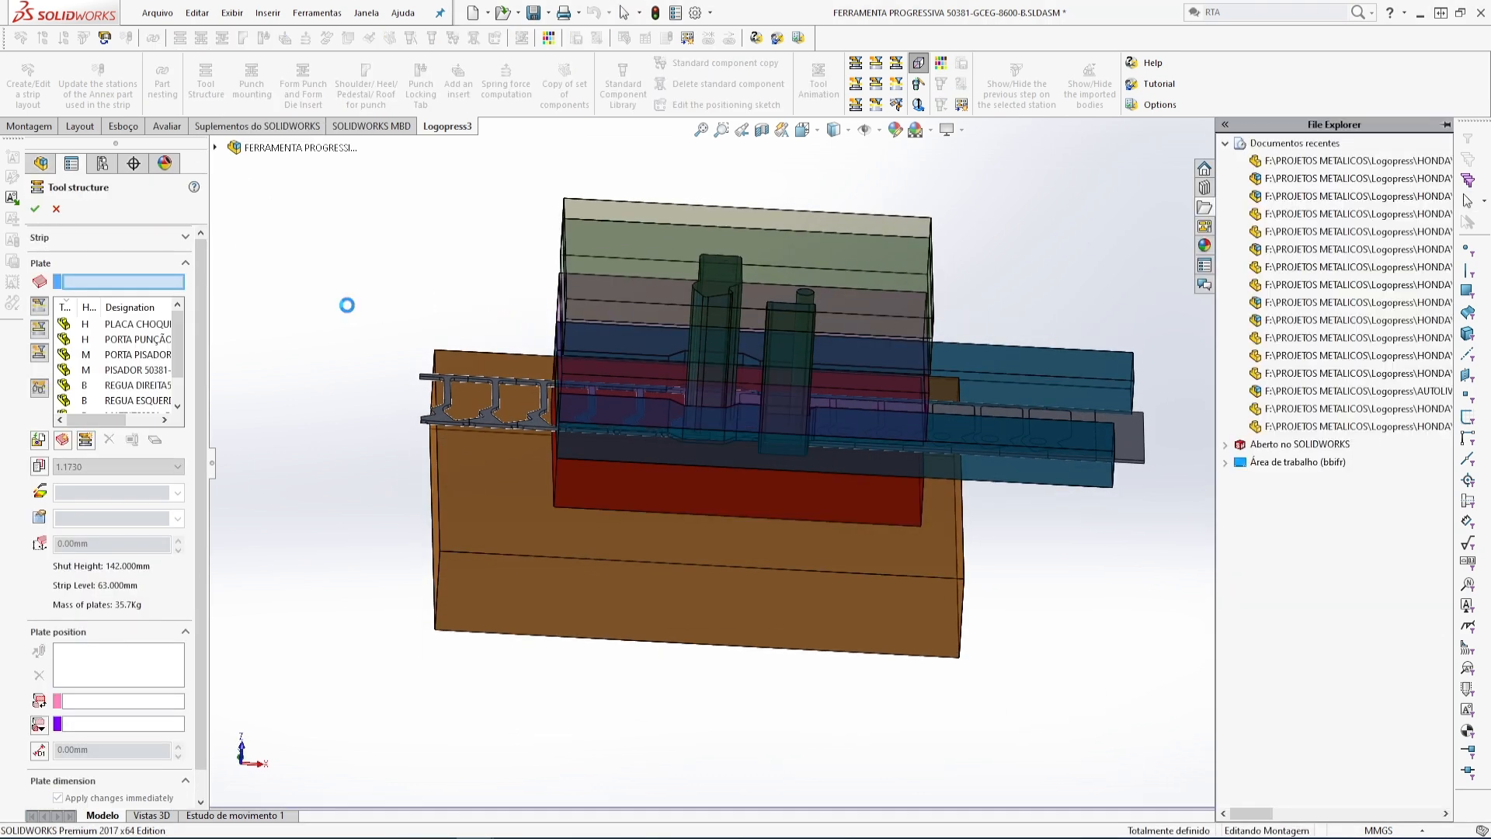
{"action": "left_click", "coordinate": [62, 439]}
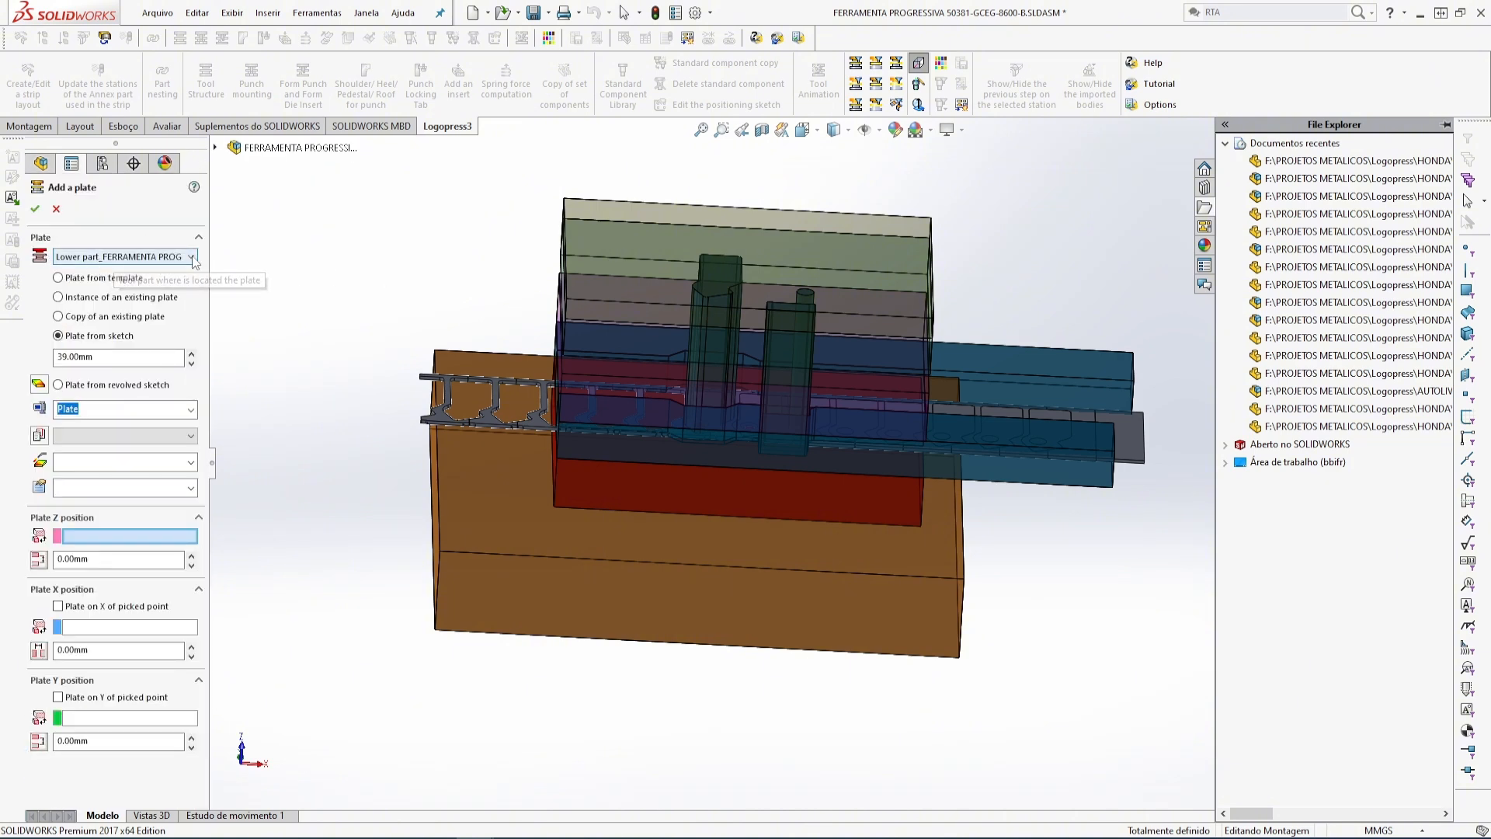
{"action": "left_click", "coordinate": [115, 260]}
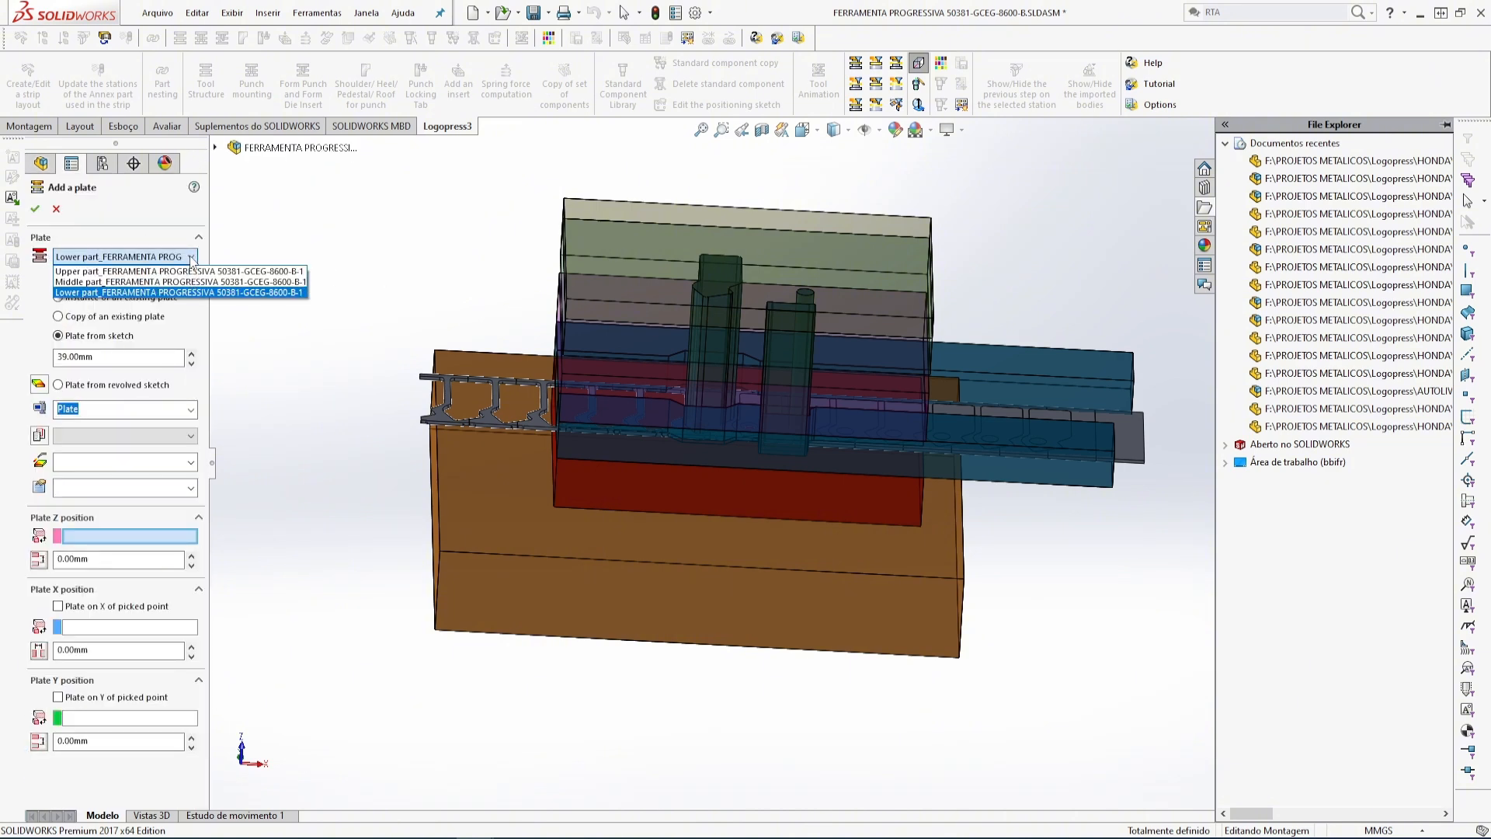
{"action": "left_click", "coordinate": [84, 271]}
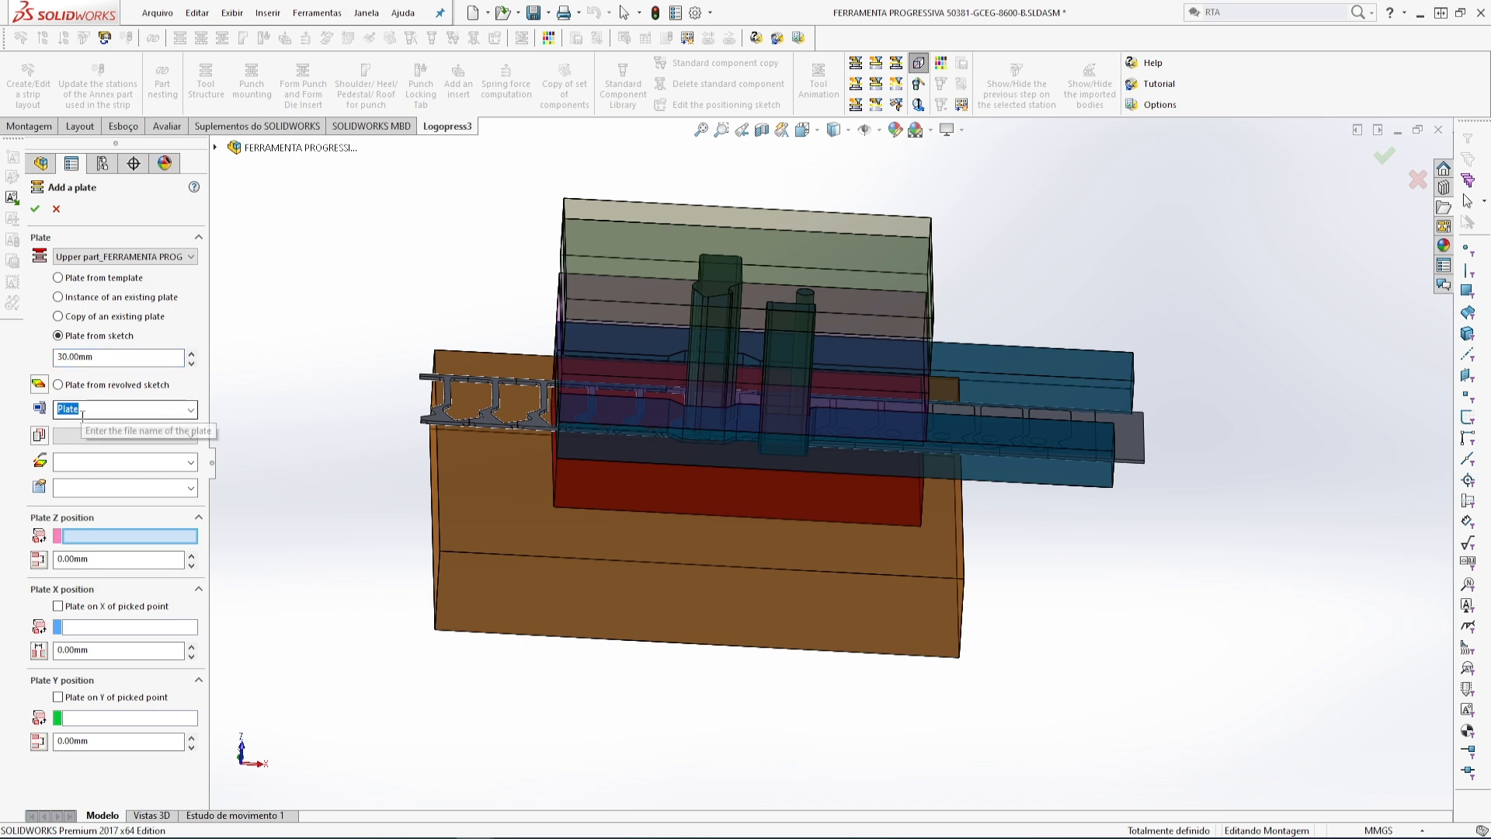
{"action": "type", "text": "CABECOTE"}
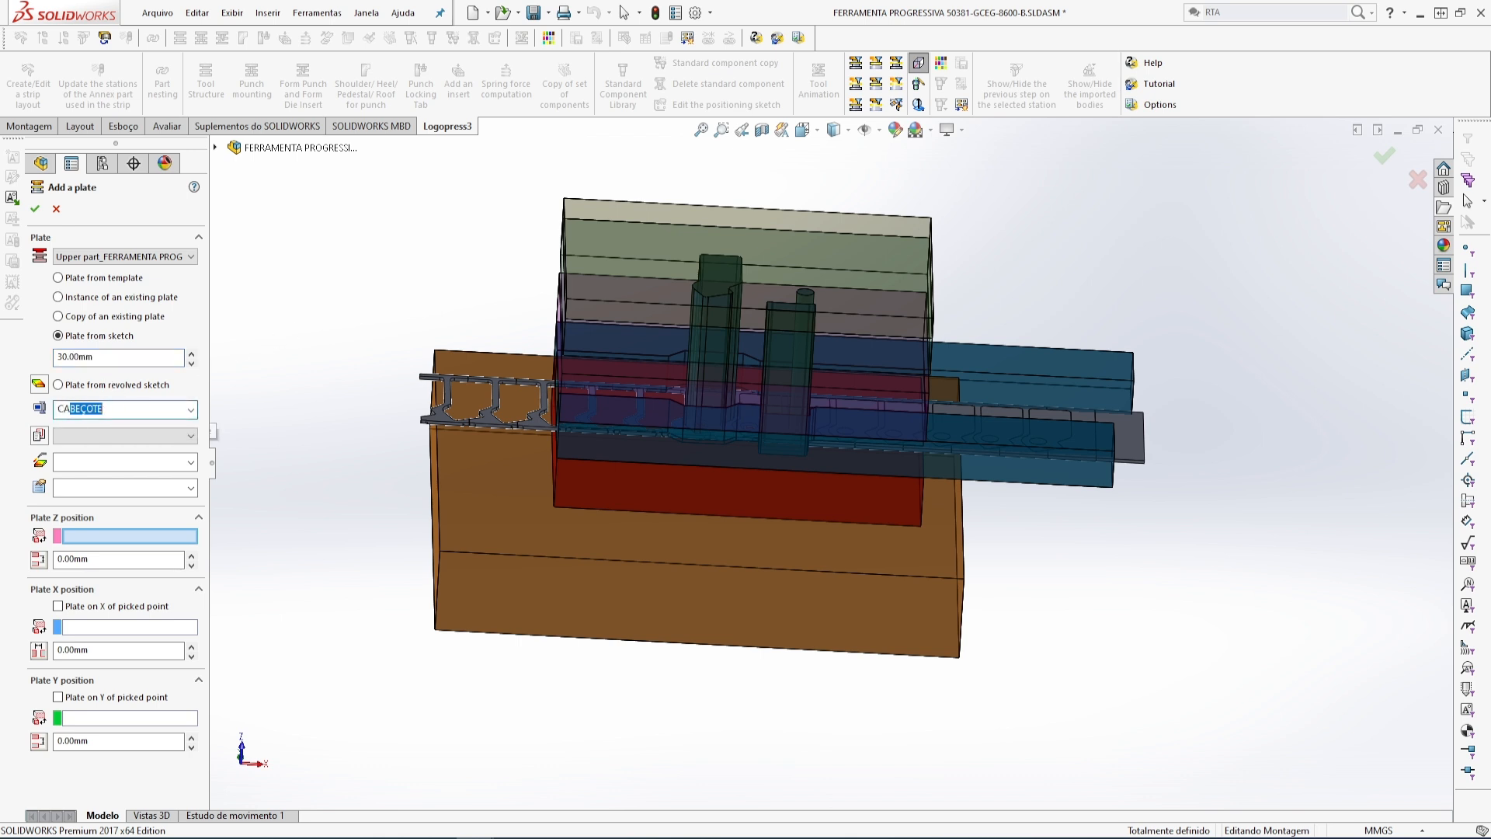
{"action": "left_click", "coordinate": [276, 358]}
- Position the CABEÇOTE plate on the upper shock plate's top face, the strip's PLANO1 and the upper part's Plano superior, accepting the external reference
{"action": "middle_click_drag", "start_coordinate": [245, 527], "coordinate": [726, 247]}
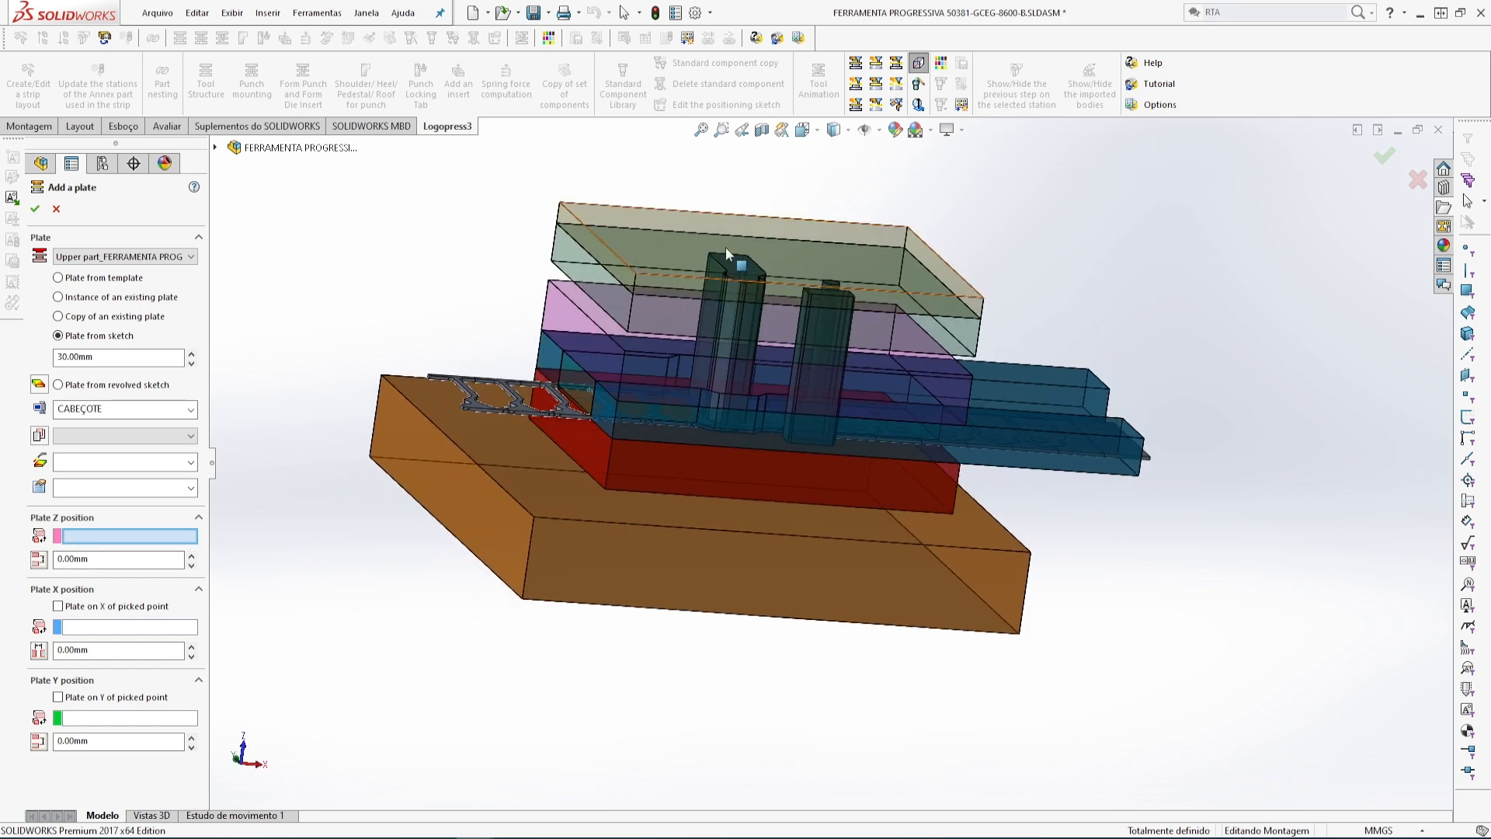
{"action": "left_click", "coordinate": [646, 244]}
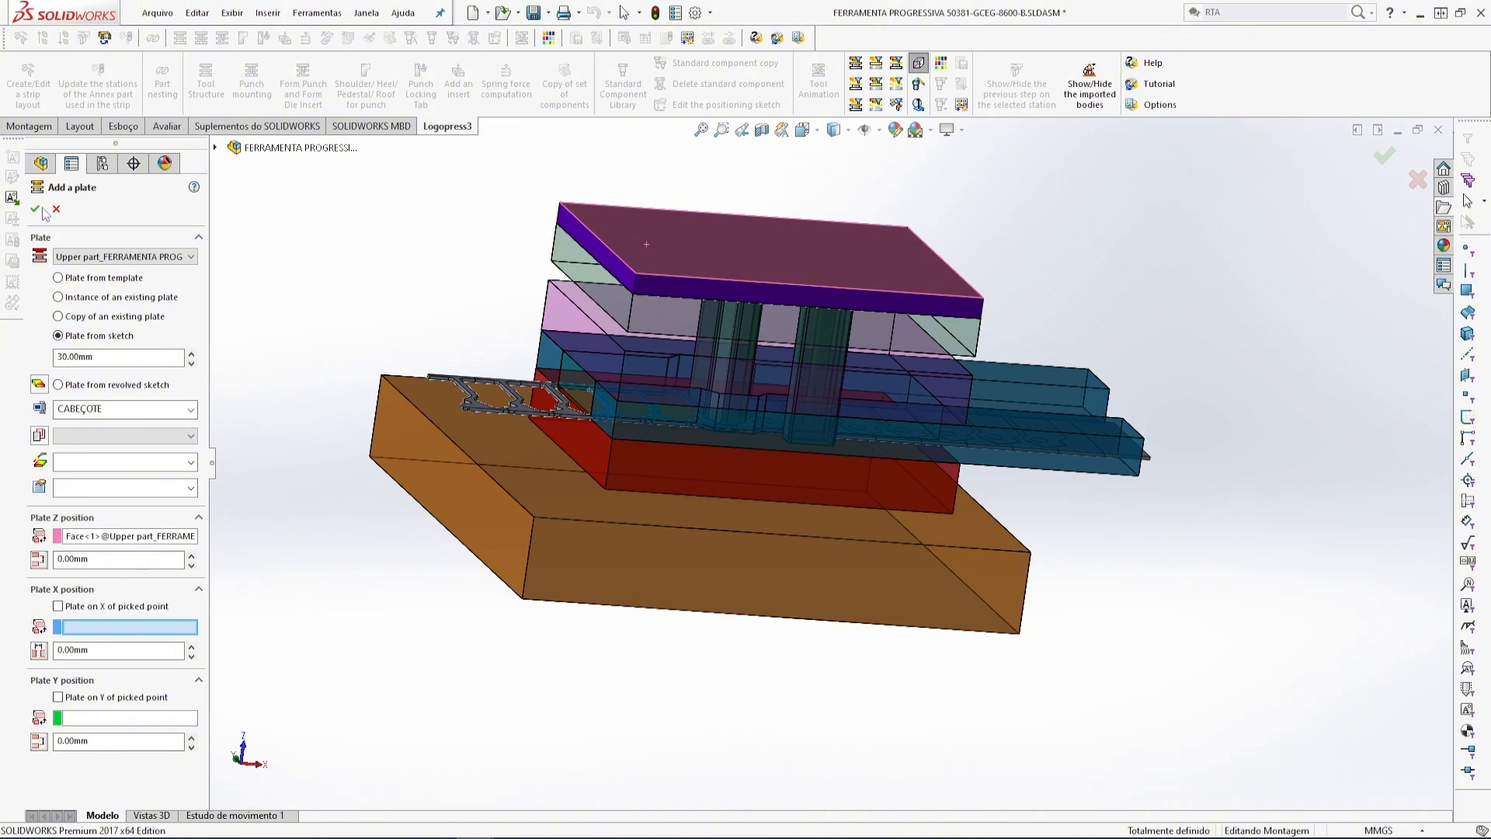
{"action": "left_click", "coordinate": [41, 163]}
{"action": "scroll", "coordinate": [151, 360], "scroll_direction": "up", "scroll_amount": 8}
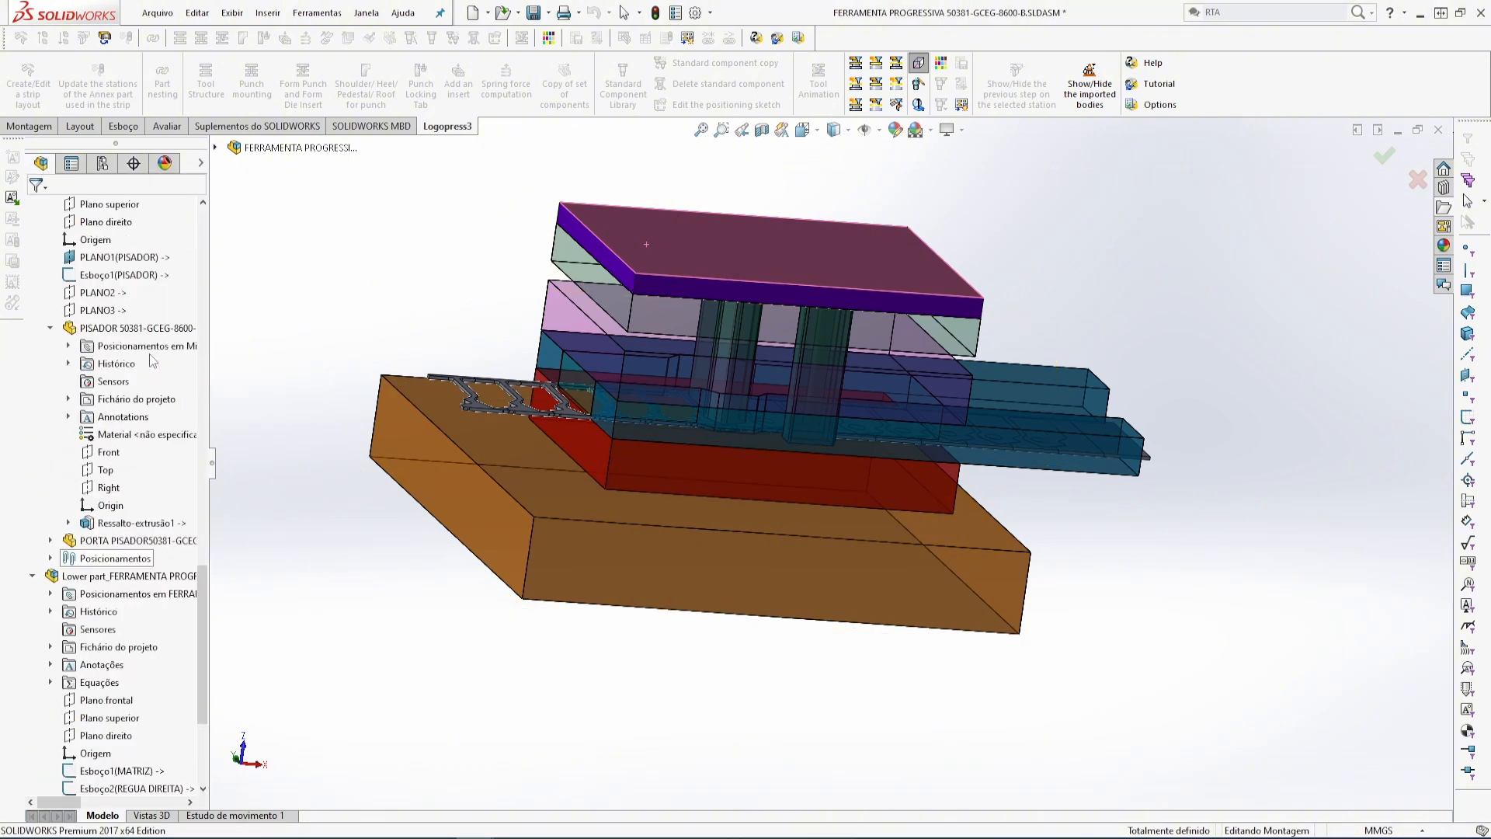
{"action": "scroll", "coordinate": [152, 360], "scroll_direction": "up", "scroll_amount": 7}
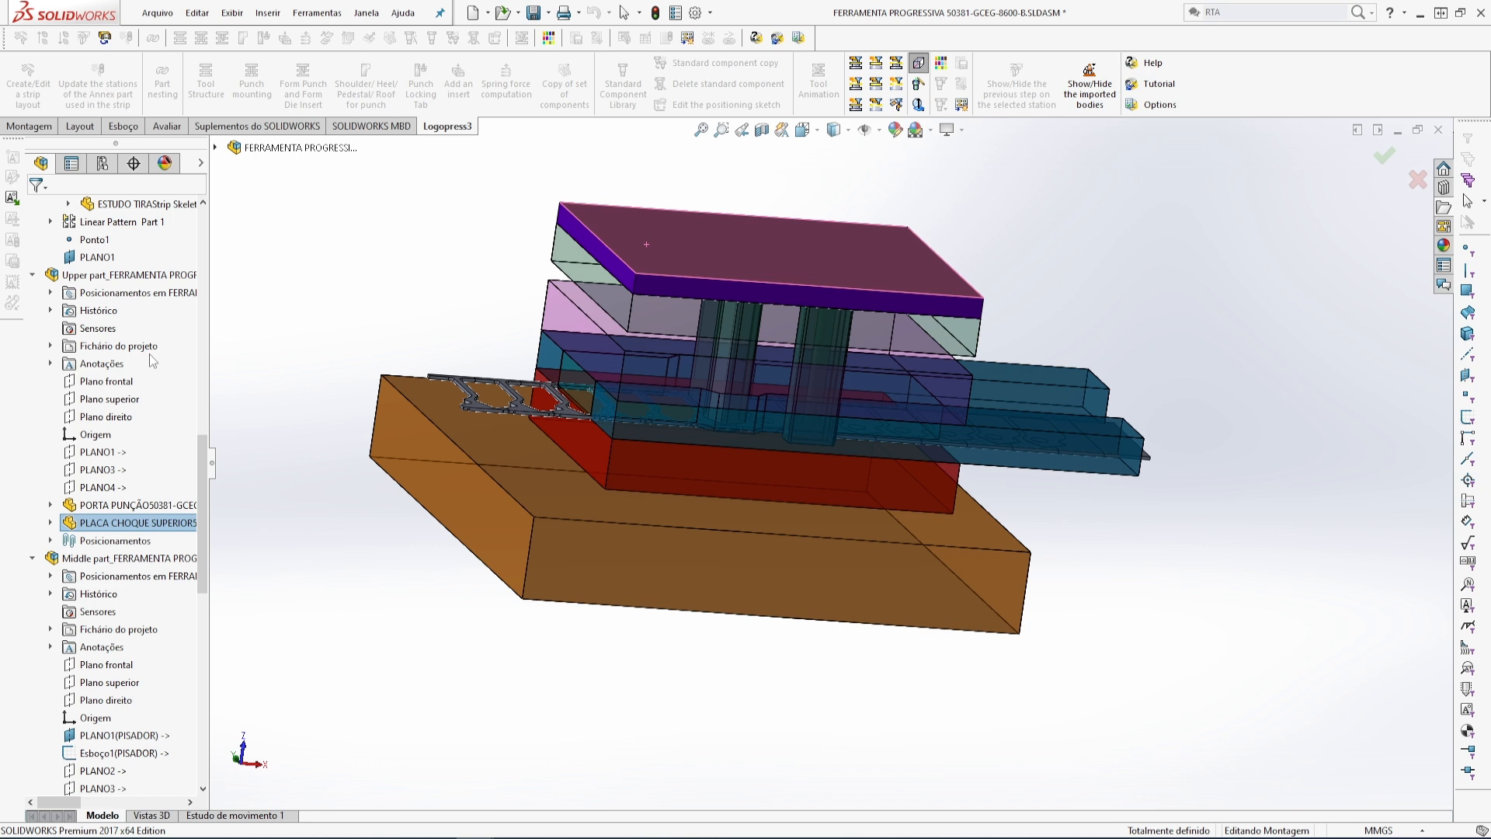
{"action": "left_click", "coordinate": [97, 257]}
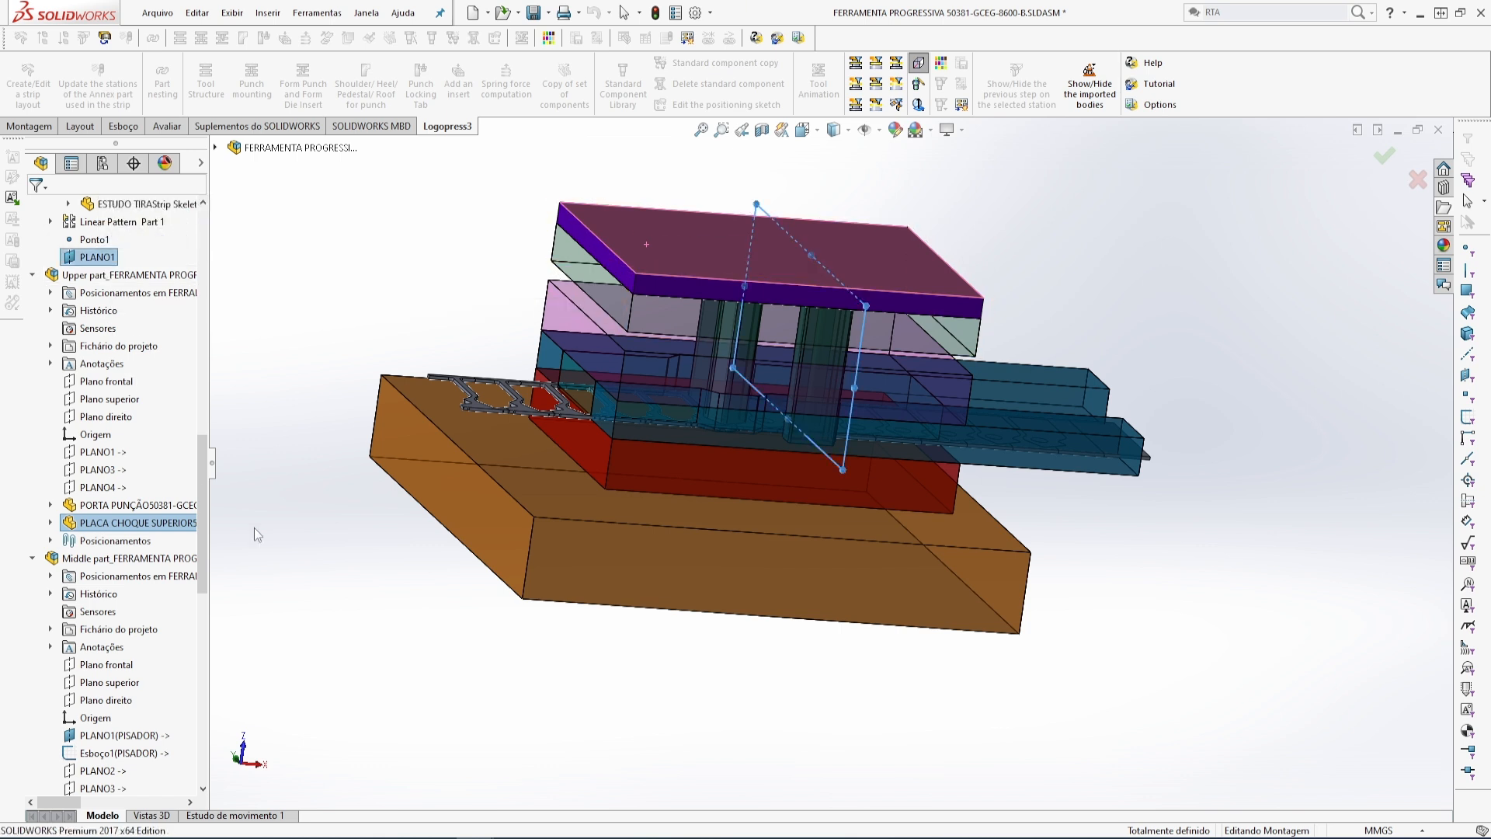
{"action": "left_click", "coordinate": [123, 402]}
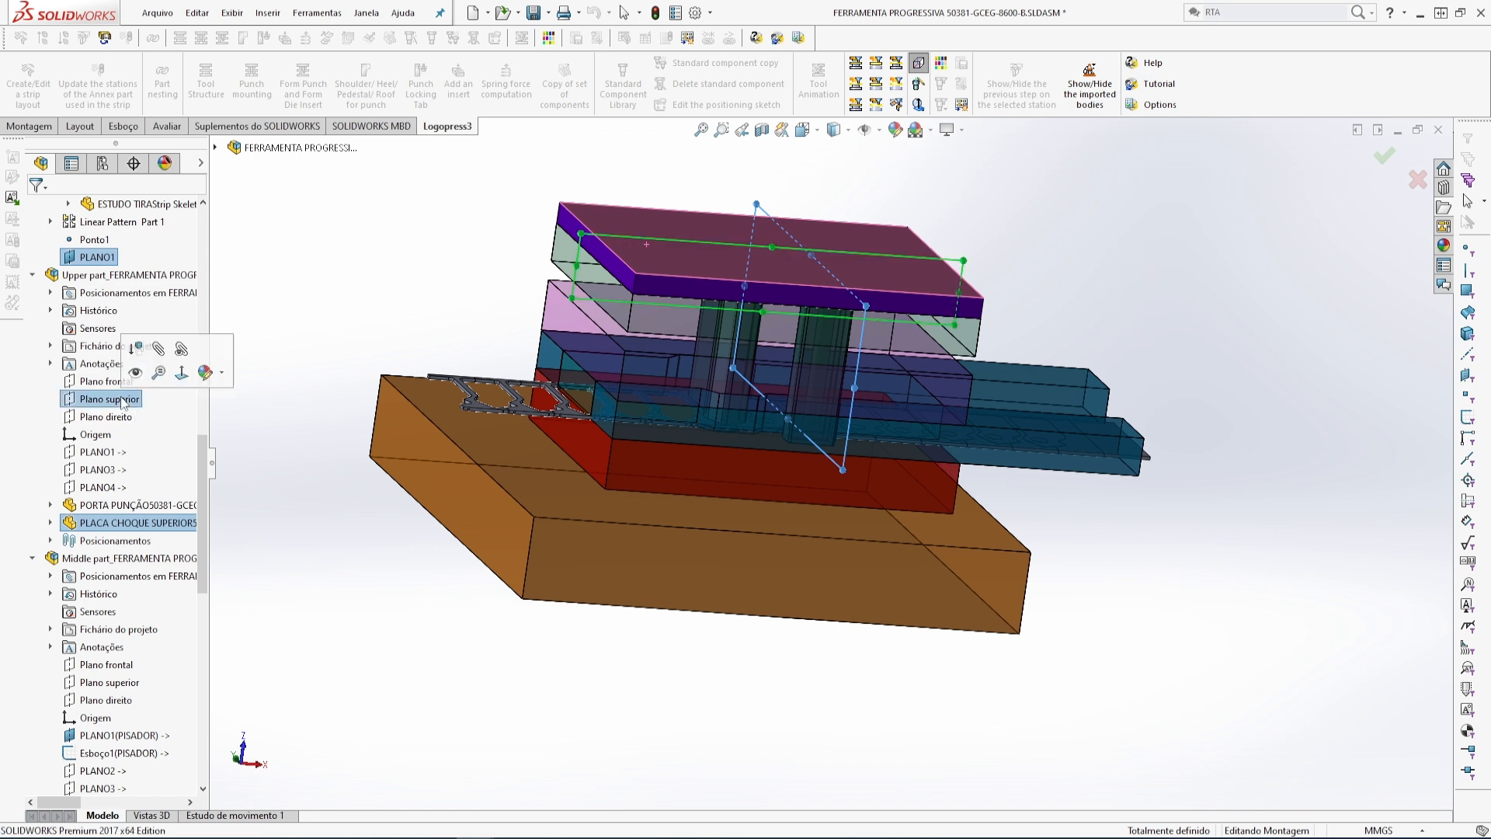
{"action": "left_click", "coordinate": [73, 166]}
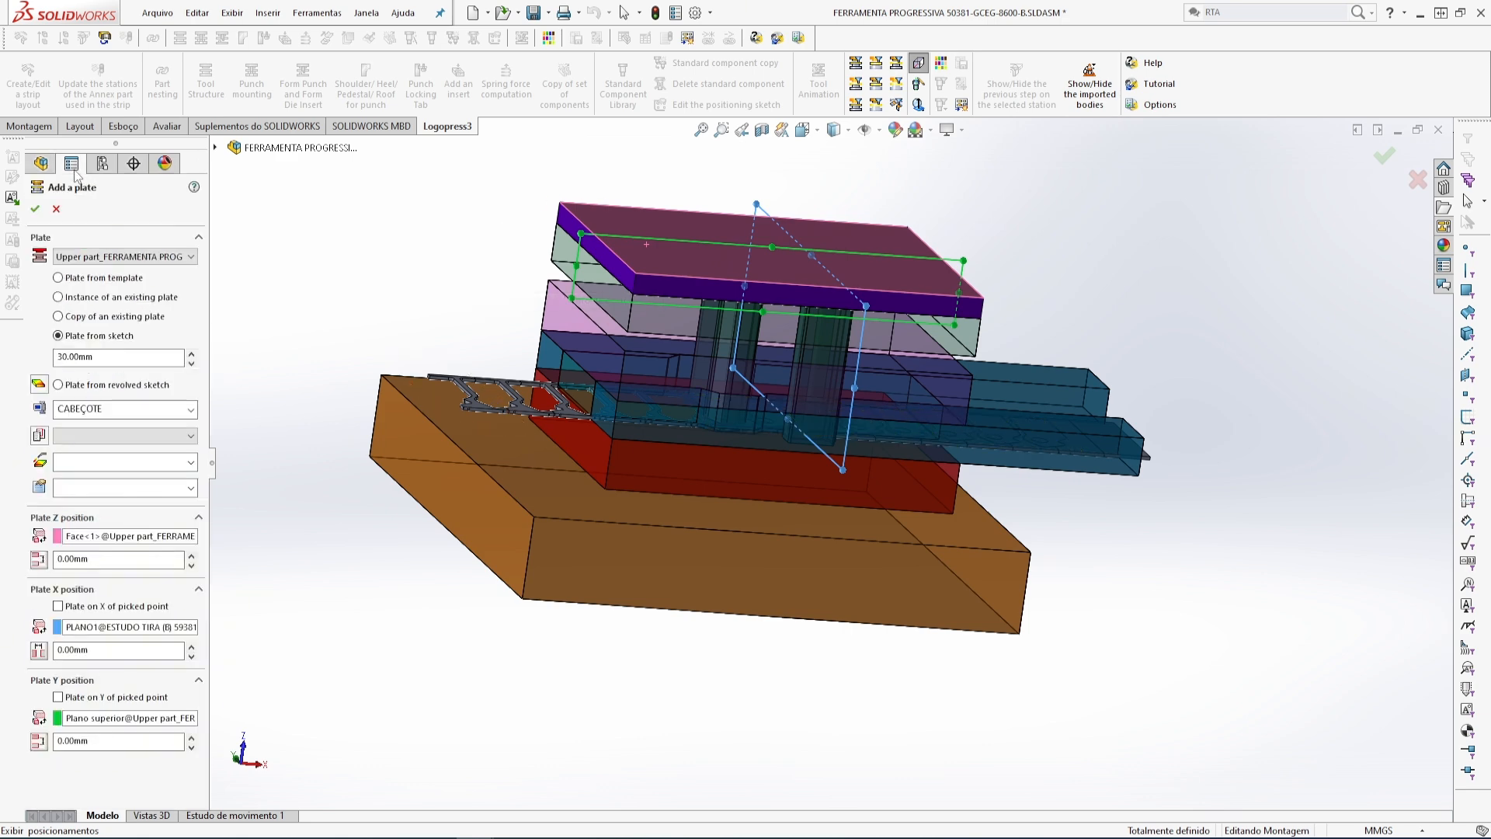
{"action": "left_click", "coordinate": [35, 209]}
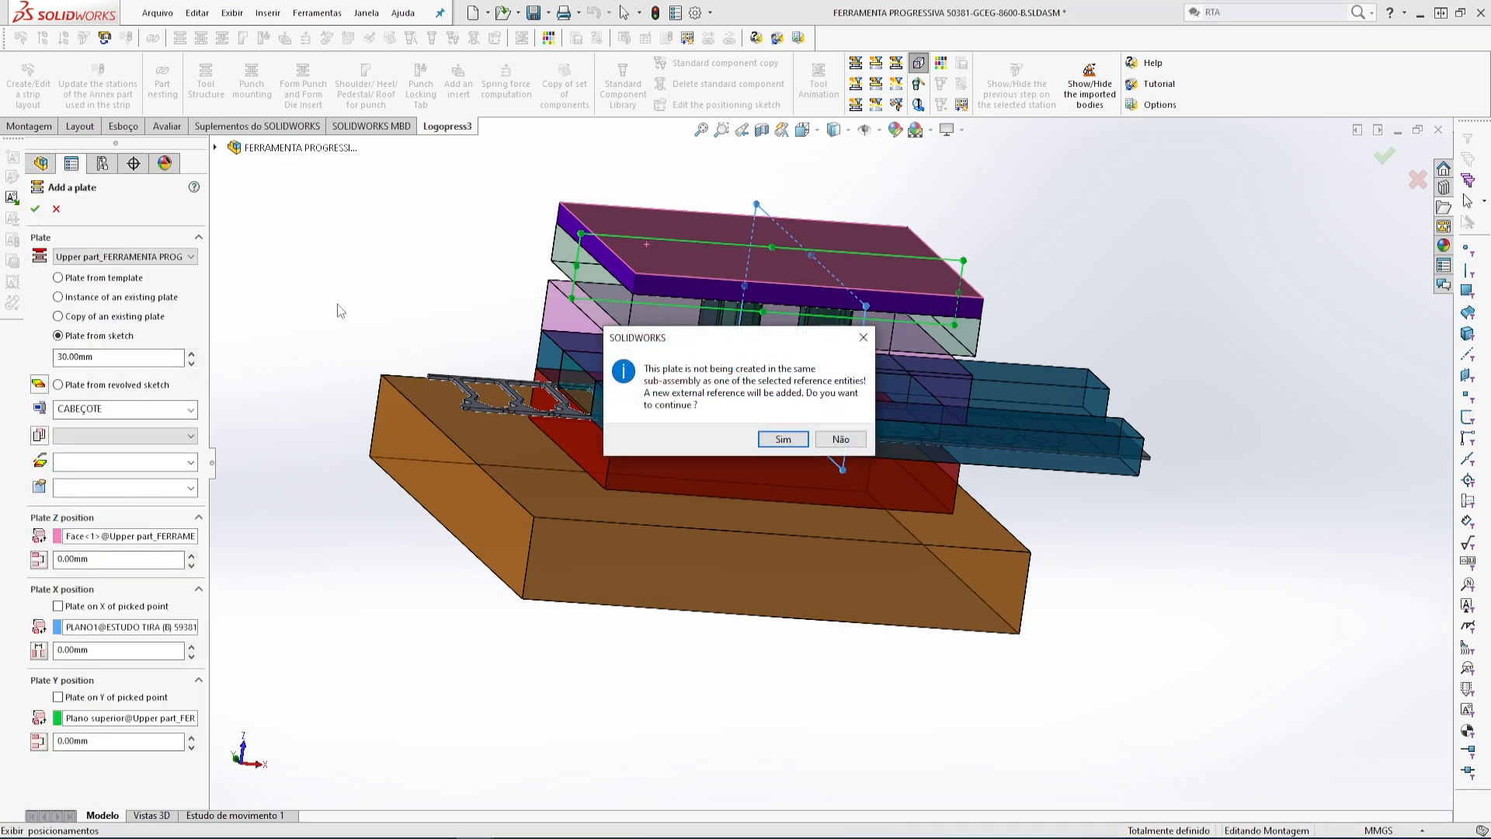
{"action": "left_click", "coordinate": [783, 439]}
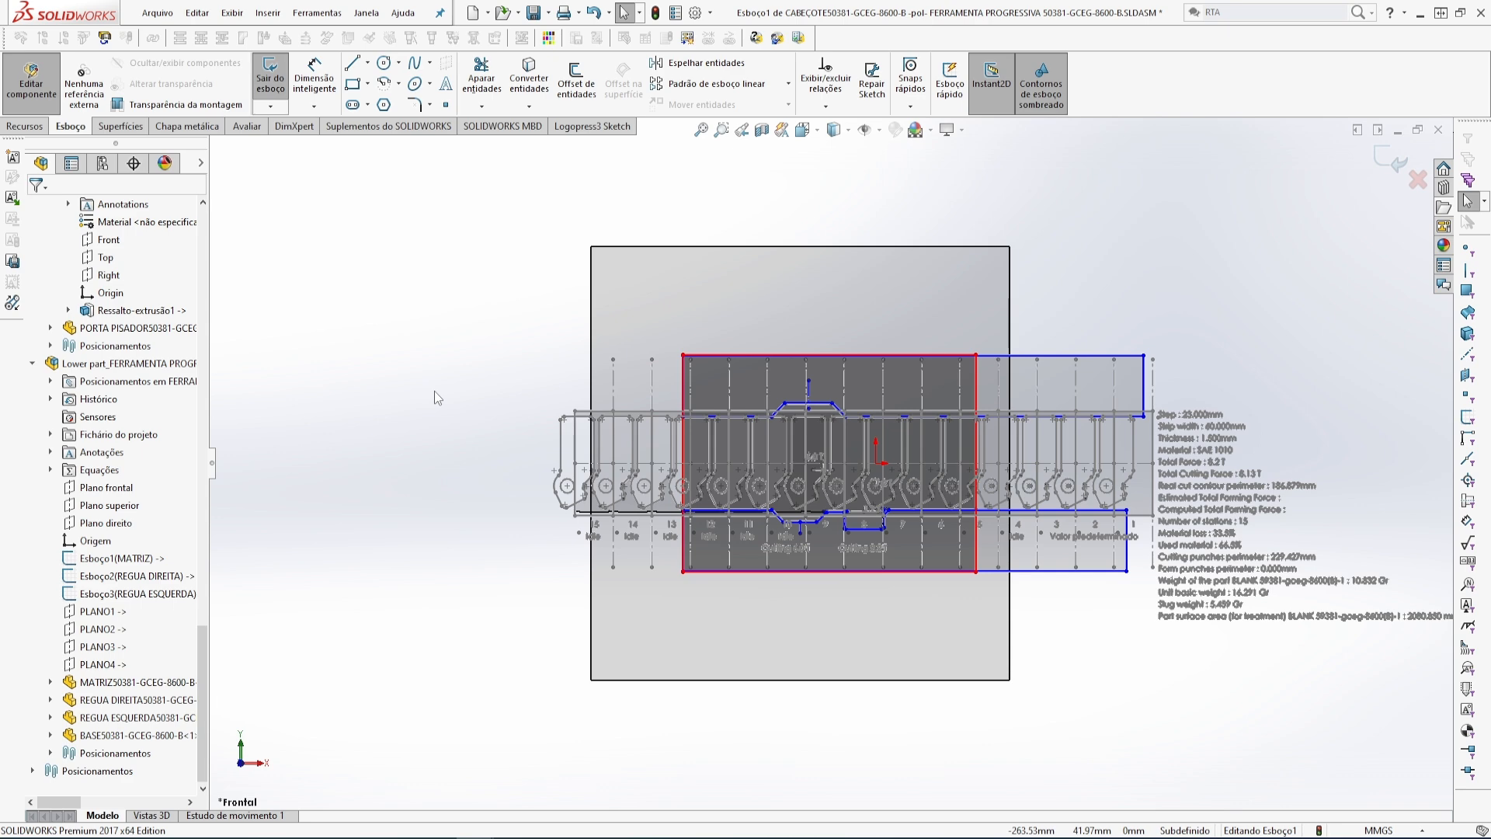
- Convert the base plate's four outer edges into the CABEÇOTE sketch and finish the sketch
{"action": "scroll", "coordinate": [435, 390], "scroll_direction": "up", "scroll_amount": 2}
{"action": "scroll", "coordinate": [1351, 537], "scroll_direction": "down", "scroll_amount": 2}
{"action": "scroll", "coordinate": [1094, 350], "scroll_direction": "up", "scroll_amount": 2}
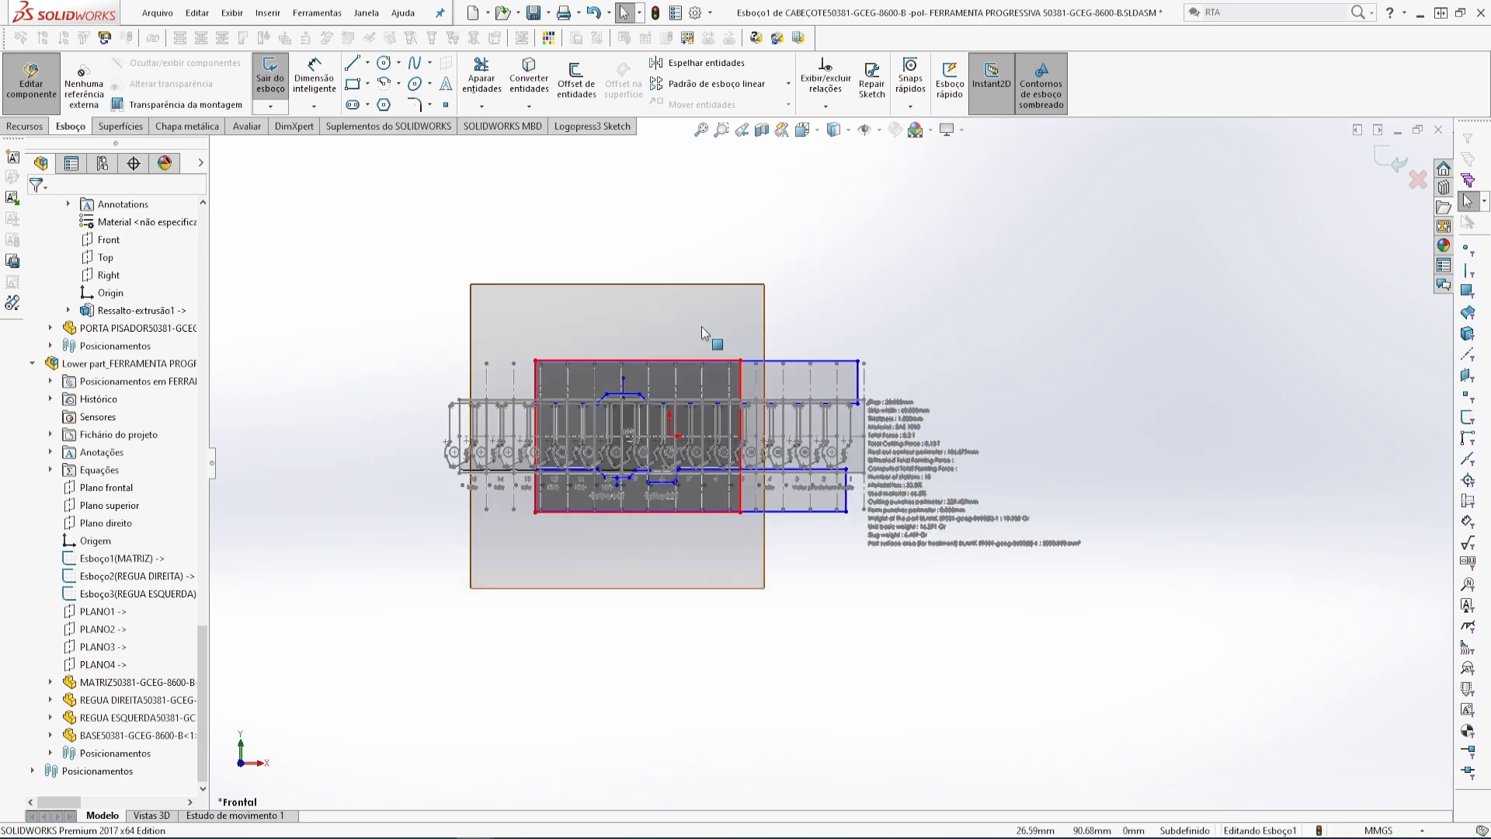
{"action": "left_click", "coordinate": [529, 78]}
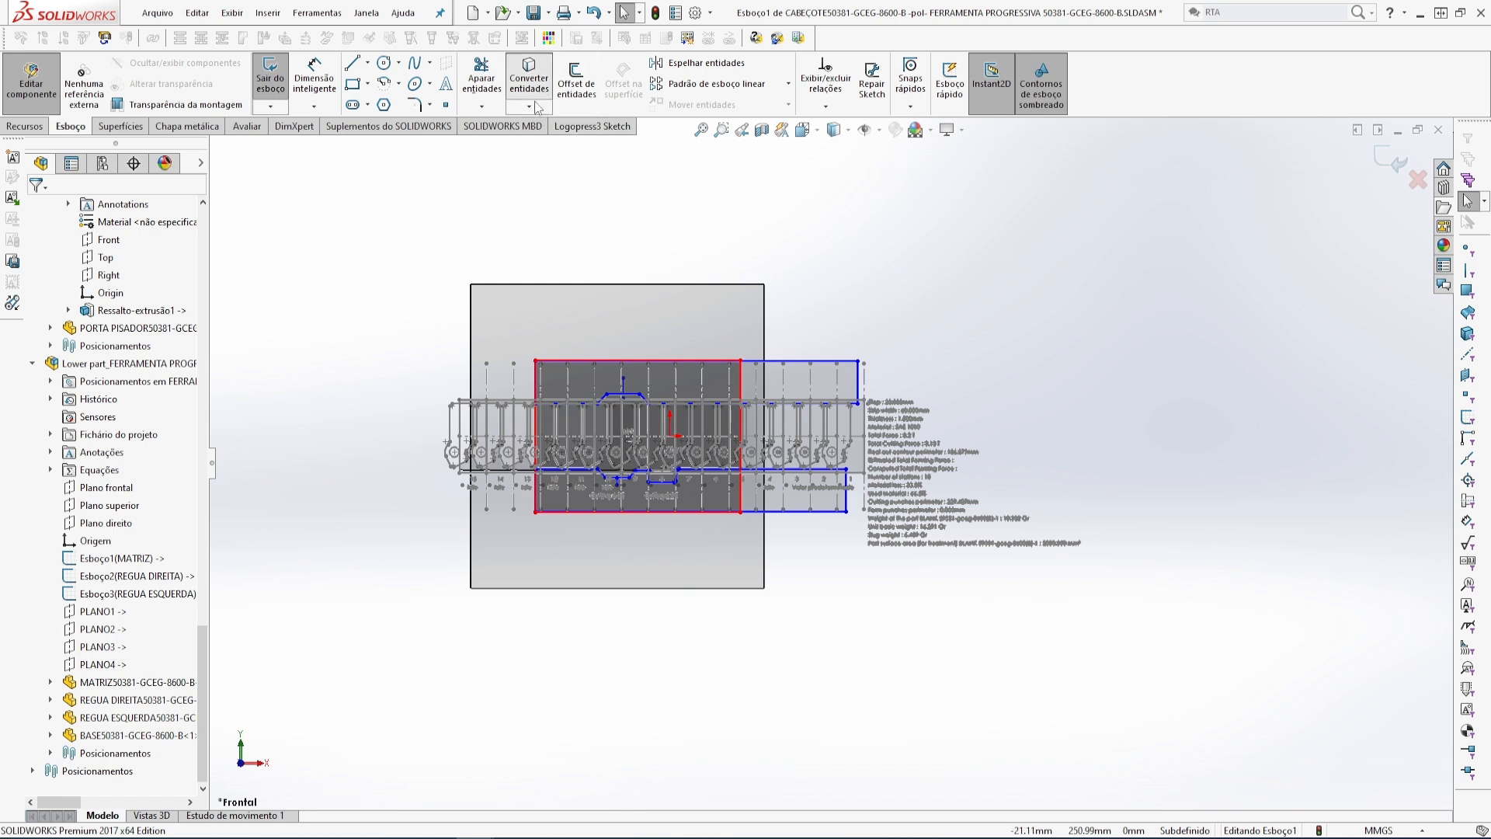
{"action": "left_click", "coordinate": [591, 285]}
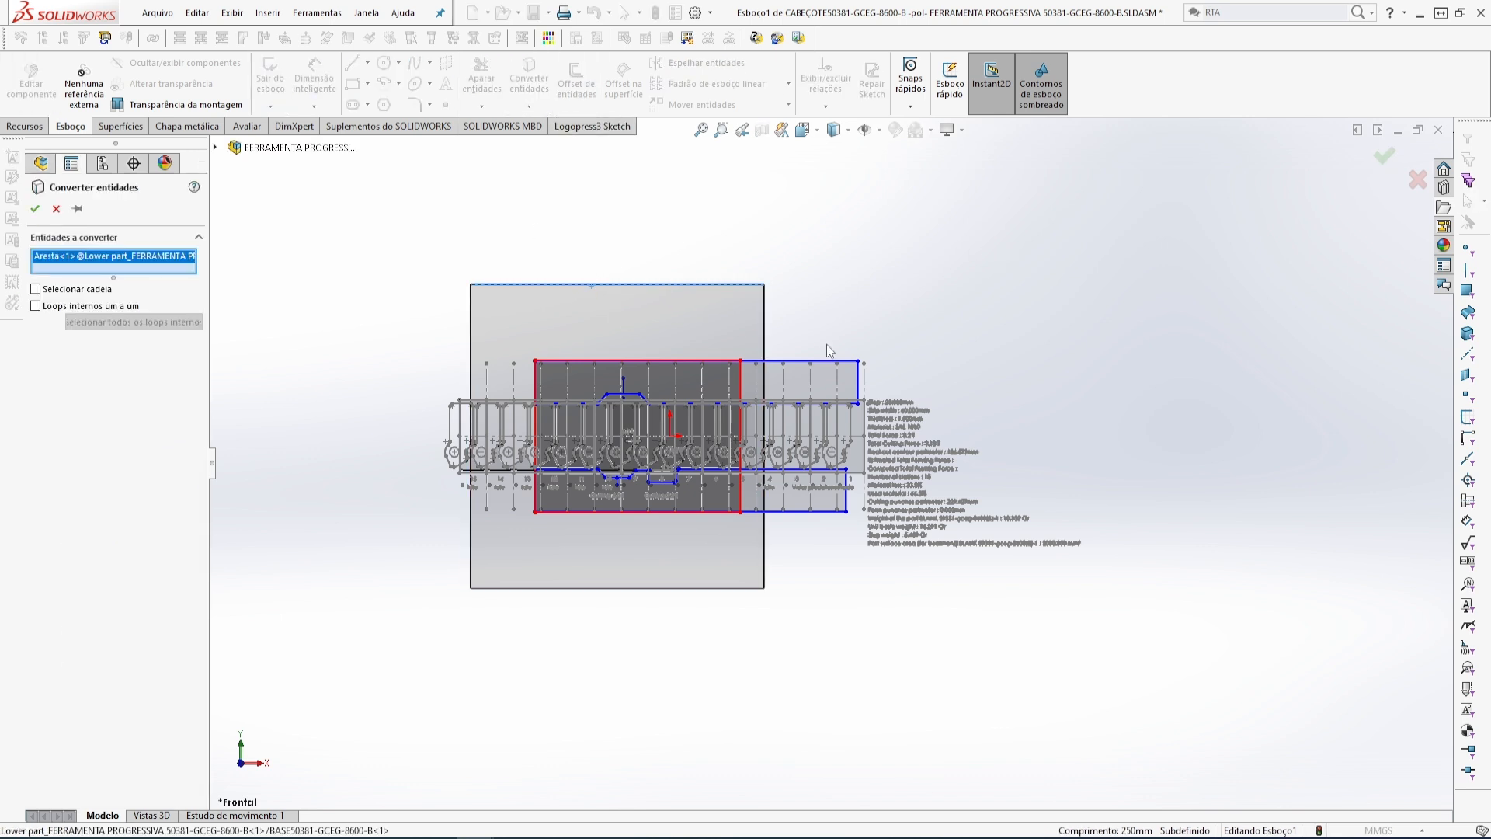
{"action": "left_click", "coordinate": [764, 317]}
{"action": "left_click", "coordinate": [686, 592]}
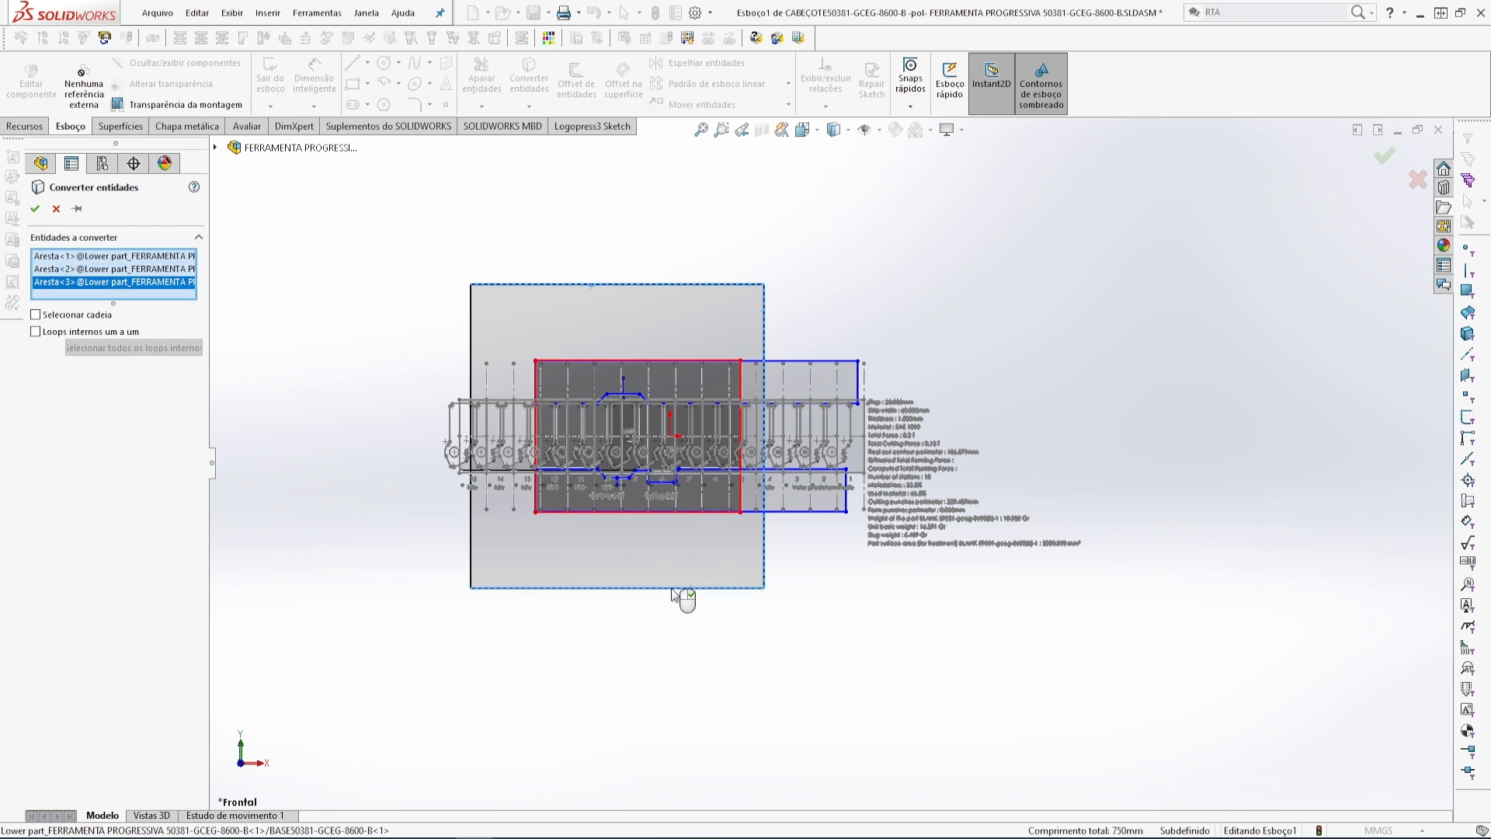
{"action": "left_click", "coordinate": [471, 535]}
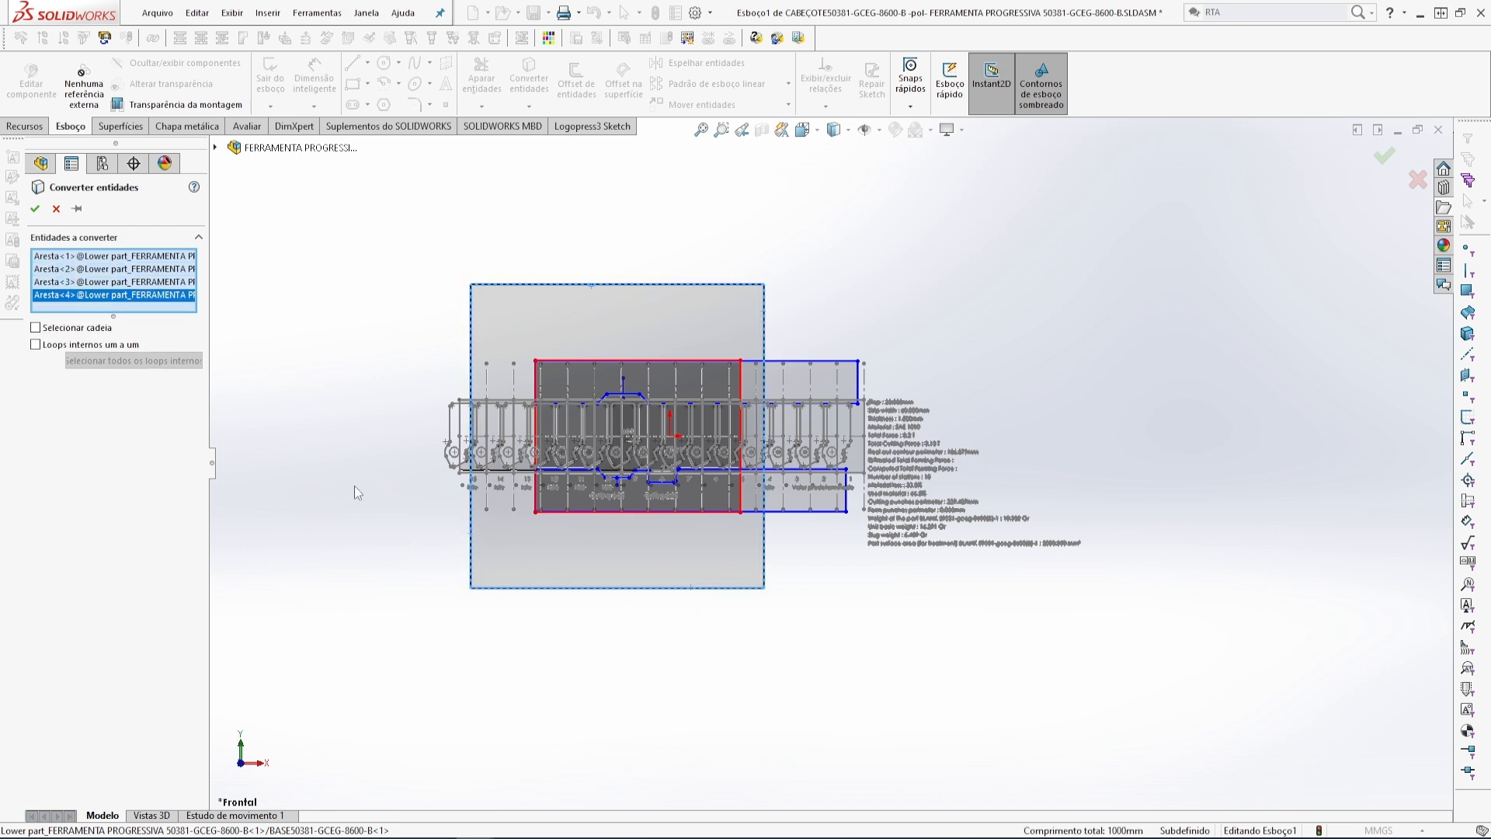
{"action": "left_click", "coordinate": [35, 209]}
{"action": "left_click", "coordinate": [1383, 156]}
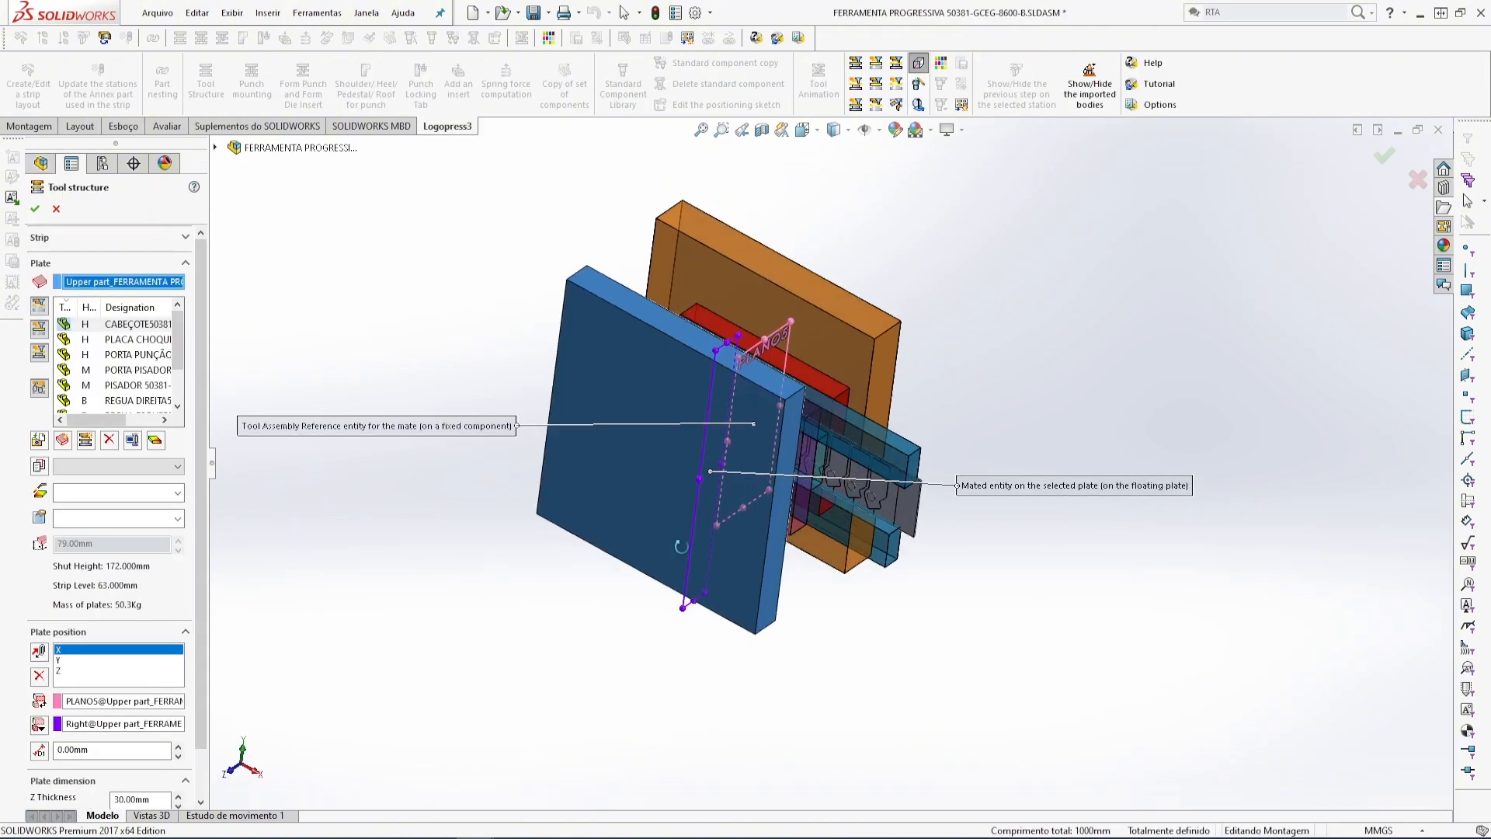
- Colour the CABEÇOTE plate lavender and accept the tool structure
{"action": "middle_click_drag", "start_coordinate": [681, 547], "coordinate": [761, 208]}
{"action": "middle_click_drag", "start_coordinate": [615, 559], "coordinate": [614, 462]}
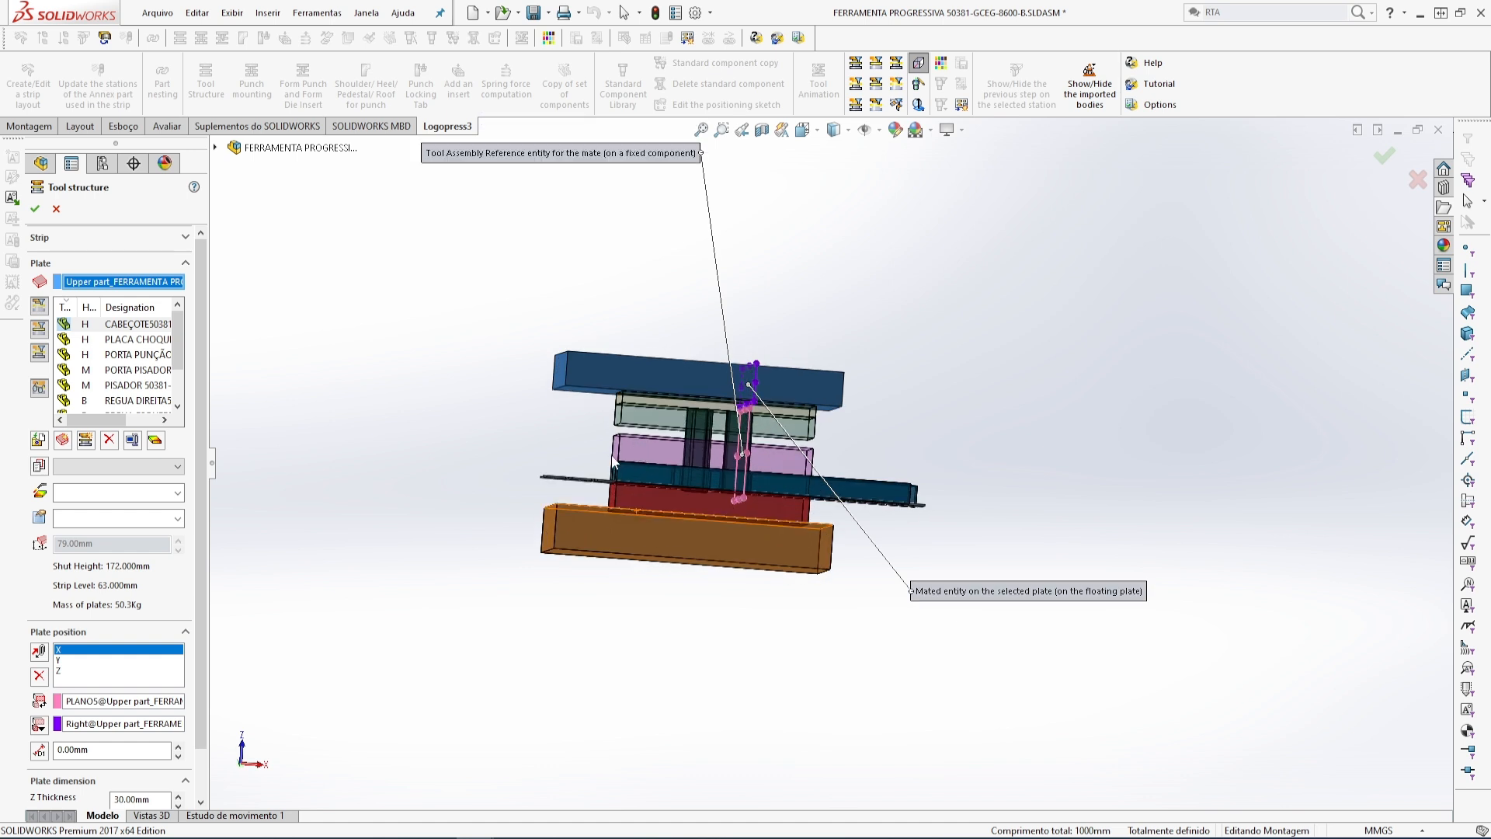
{"action": "left_click", "coordinate": [155, 441]}
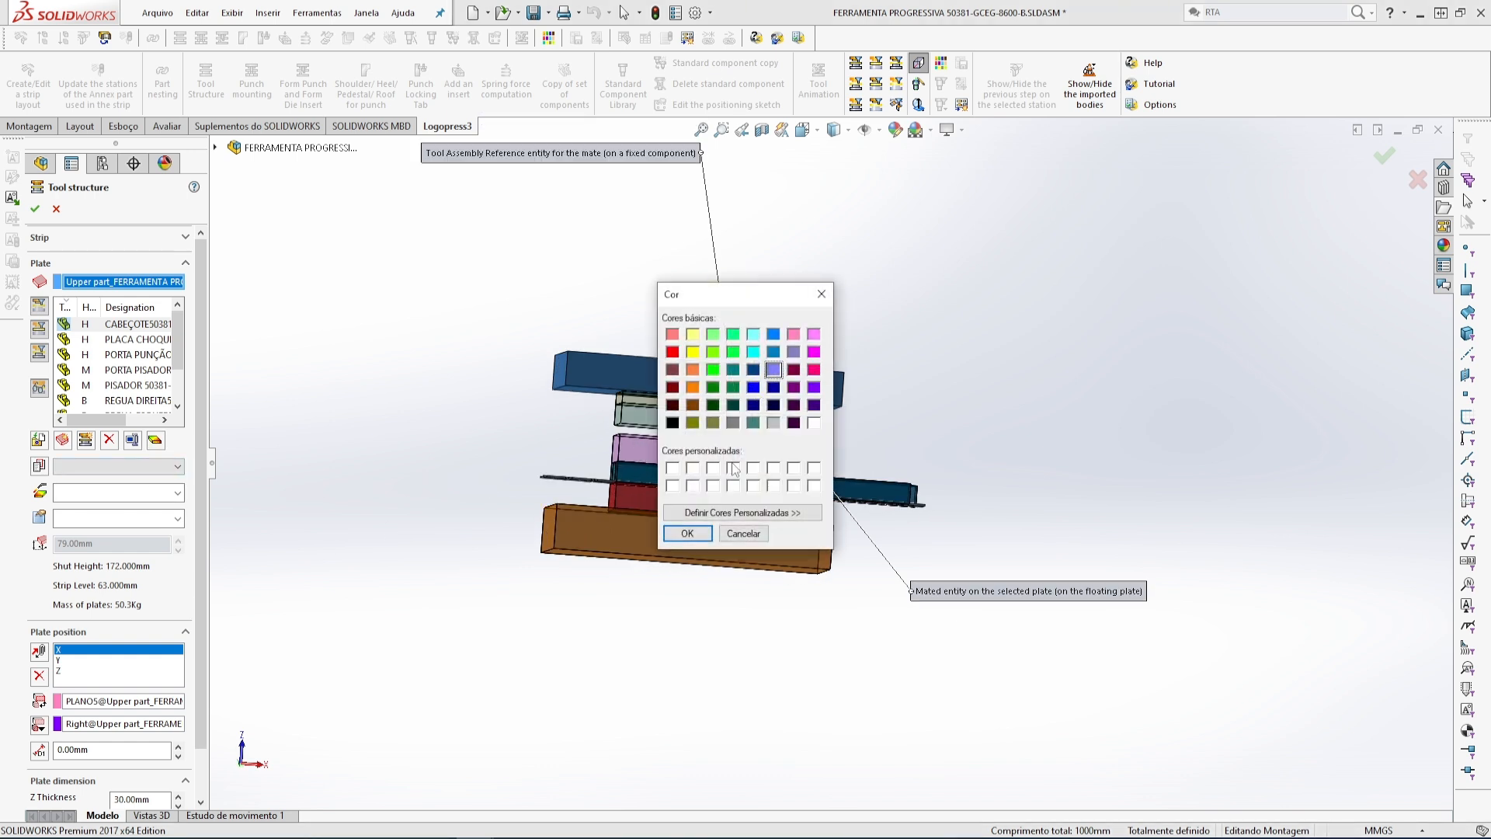
{"action": "left_click", "coordinate": [687, 534]}
{"action": "left_click", "coordinate": [36, 209]}
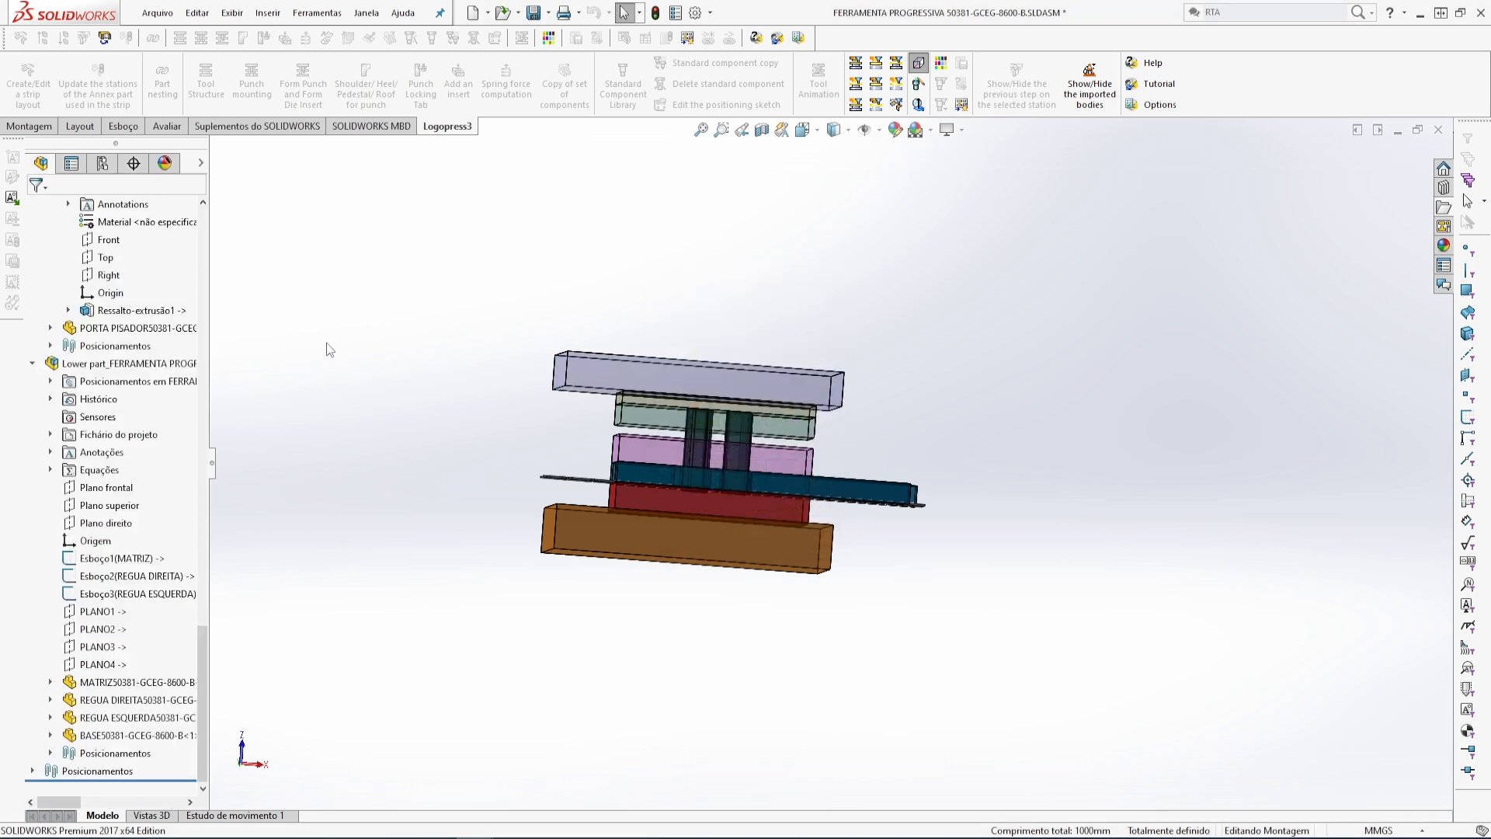
- Examine the stacked plates, the guide rails and the strip's fit between them from several sides
{"action": "scroll", "coordinate": [660, 419], "scroll_direction": "up", "scroll_amount": 2}
{"action": "middle_click_drag", "start_coordinate": [823, 495], "coordinate": [830, 558]}
{"action": "scroll", "coordinate": [900, 498], "scroll_direction": "down", "scroll_amount": 6}
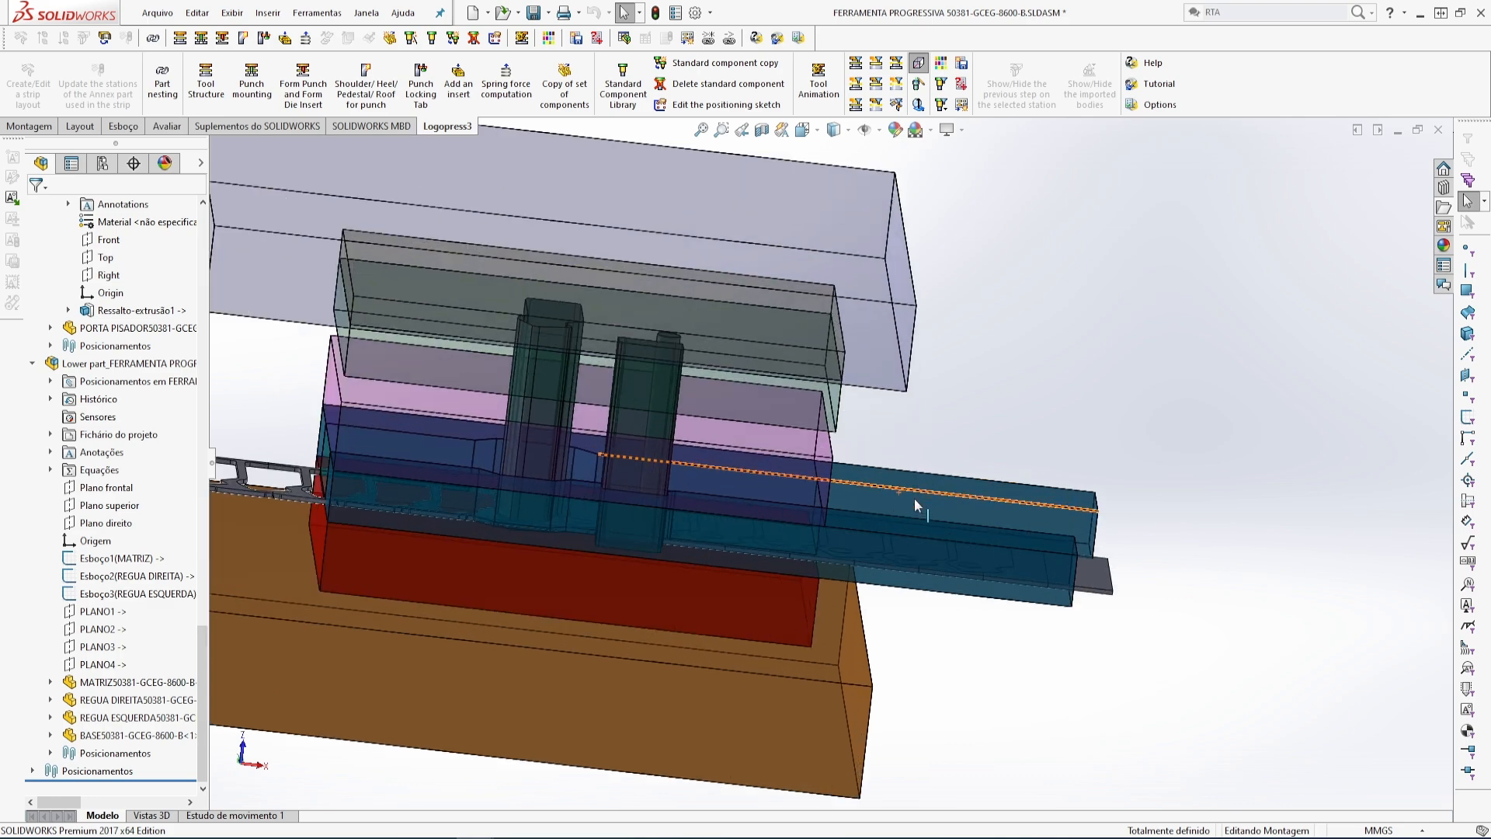
{"action": "middle_click_drag", "start_coordinate": [897, 499], "coordinate": [1011, 463]}
{"action": "scroll", "coordinate": [1018, 475], "scroll_direction": "down", "scroll_amount": 4}
{"action": "middle_click", "coordinate": [886, 432]}
{"action": "middle_click_drag", "start_coordinate": [887, 432], "coordinate": [681, 505]}
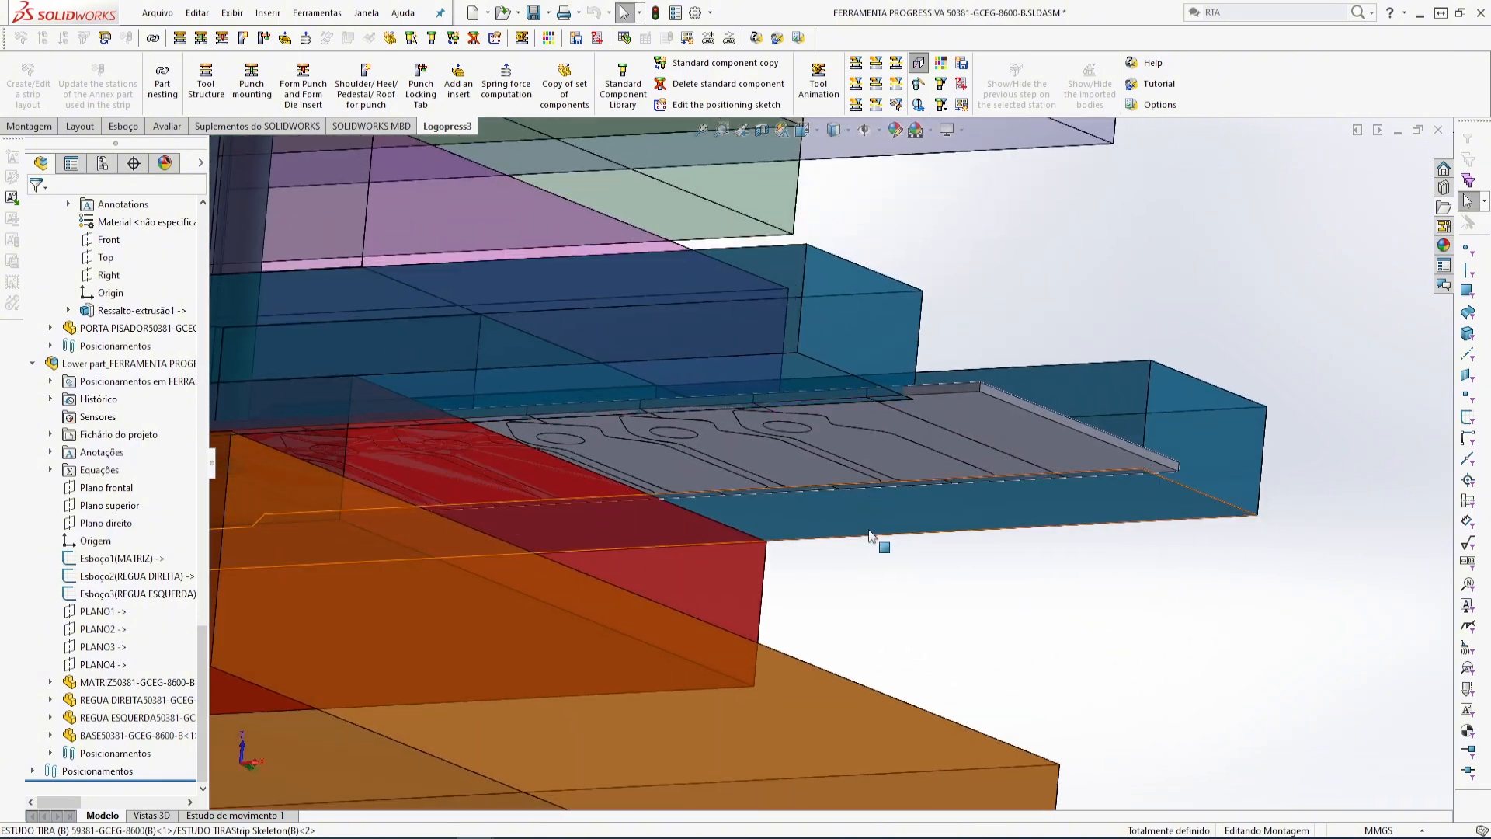
{"action": "scroll", "coordinate": [868, 528], "scroll_direction": "up", "scroll_amount": 8}
{"action": "scroll", "coordinate": [799, 441], "scroll_direction": "down", "scroll_amount": 3}
{"action": "middle_click_drag", "start_coordinate": [799, 441], "coordinate": [852, 483]}
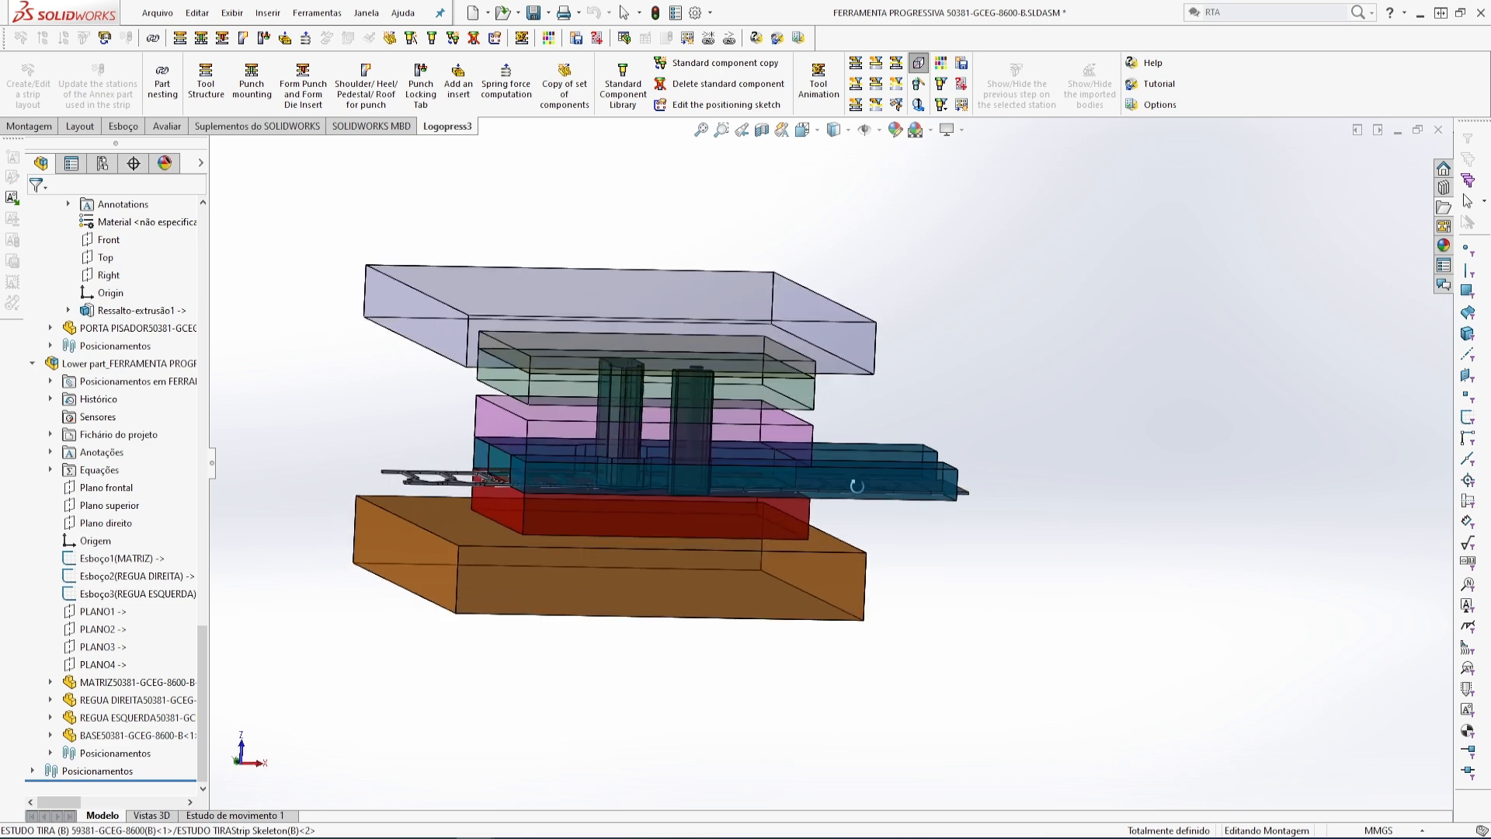
- Save the progressive die assembly
{"action": "left_click", "coordinate": [534, 13]}
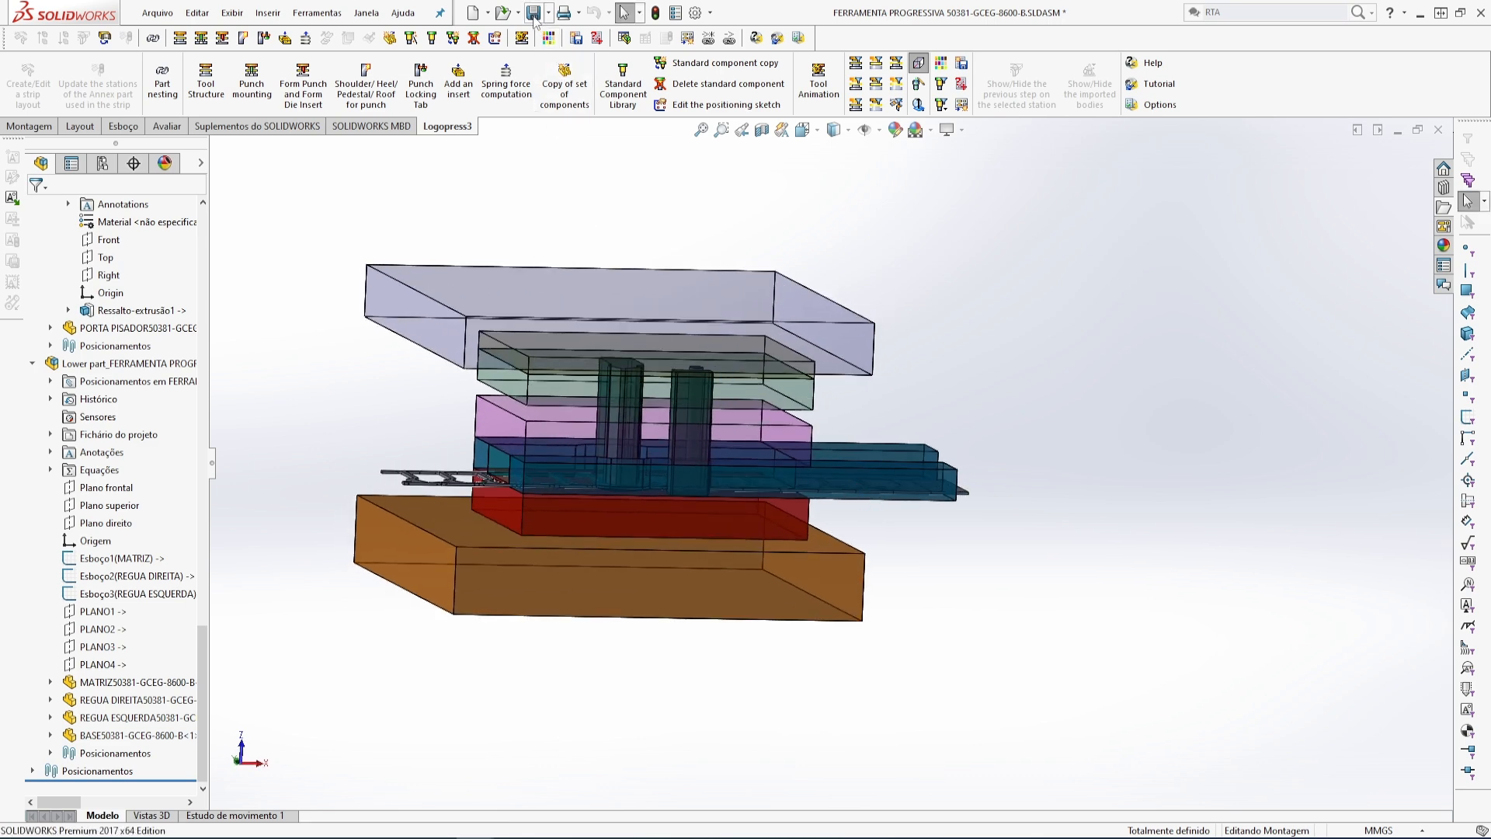
{"action": "left_click", "coordinate": [1020, 400]}
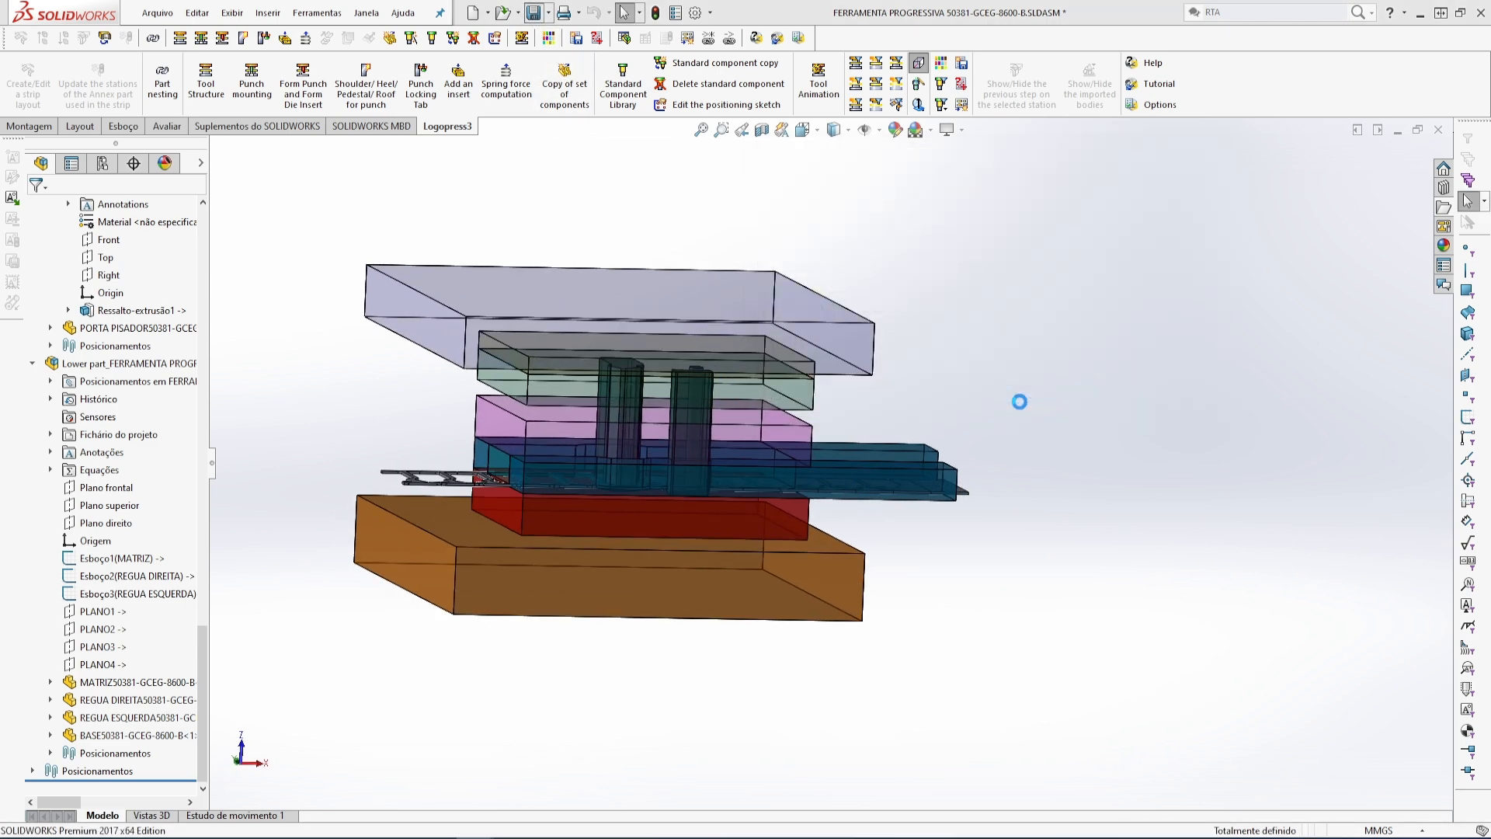
{"action": "scroll", "coordinate": [831, 501], "scroll_direction": "down", "scroll_amount": 5}
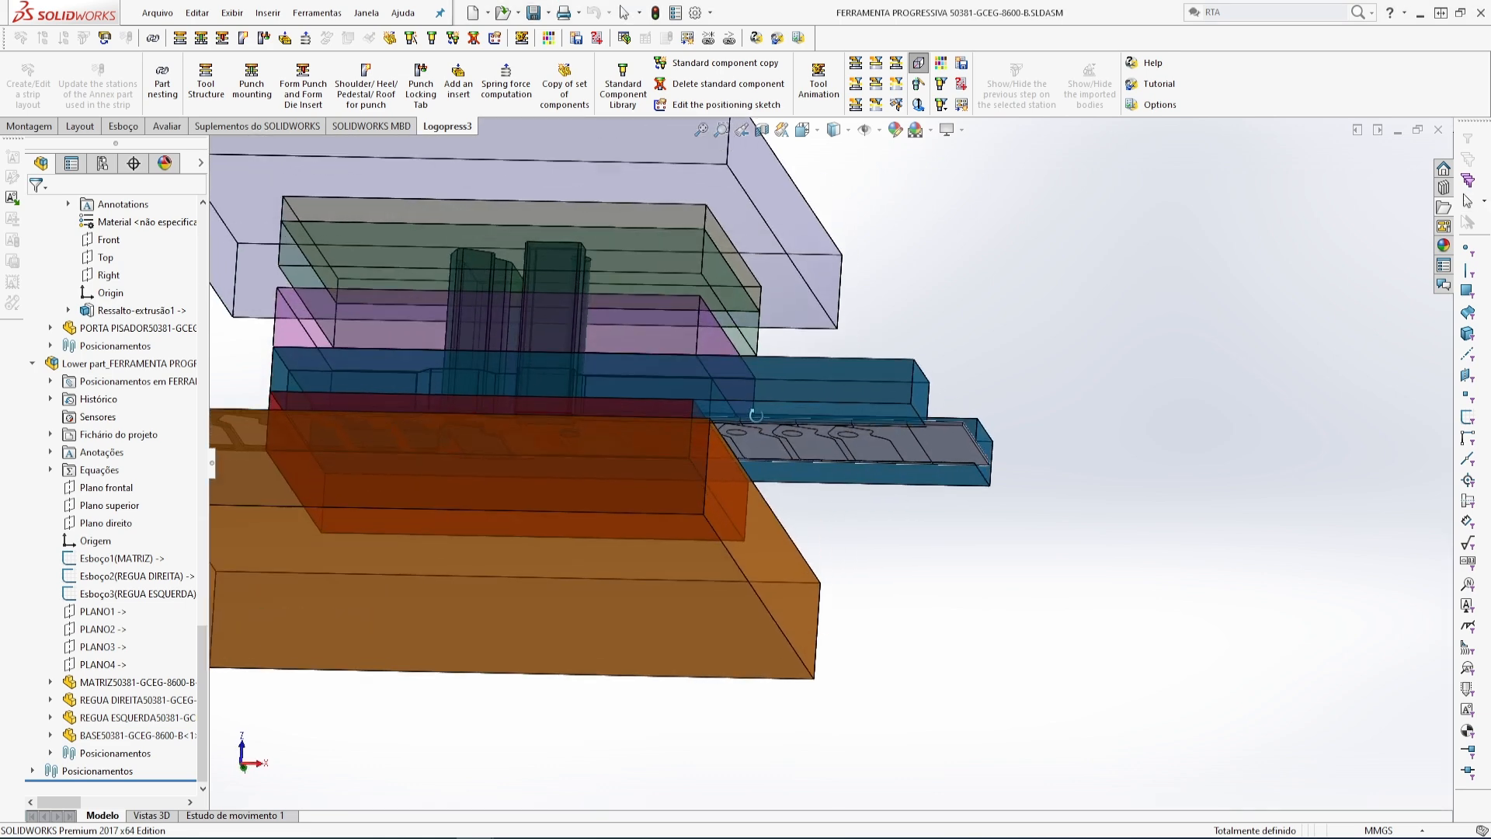
{"action": "scroll", "coordinate": [776, 545], "scroll_direction": "up", "scroll_amount": 5}
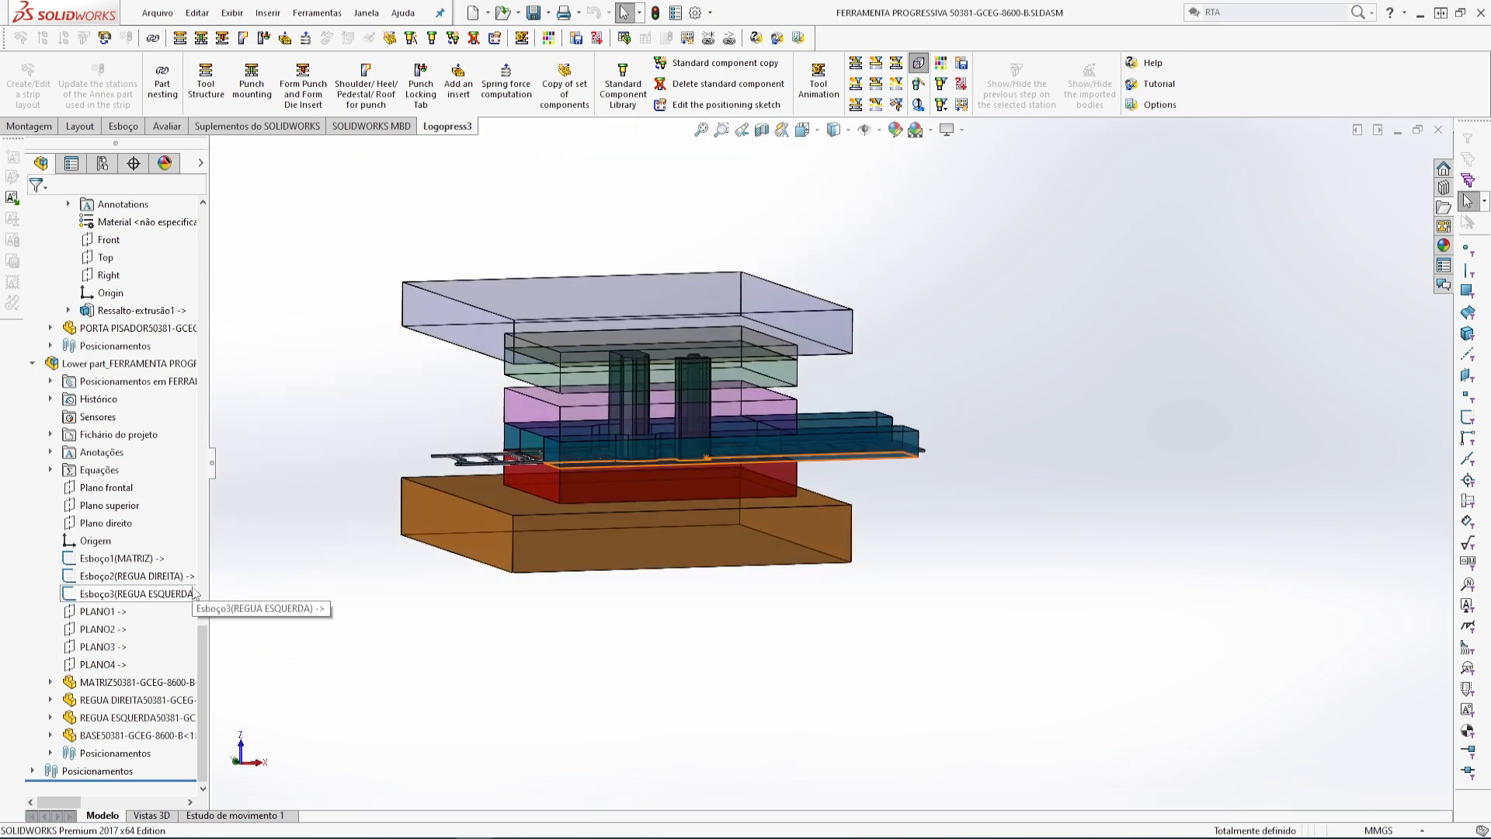
- Open the Lower part subassembly in its own window
{"action": "left_click", "coordinate": [111, 371]}
{"action": "left_click", "coordinate": [124, 325]}
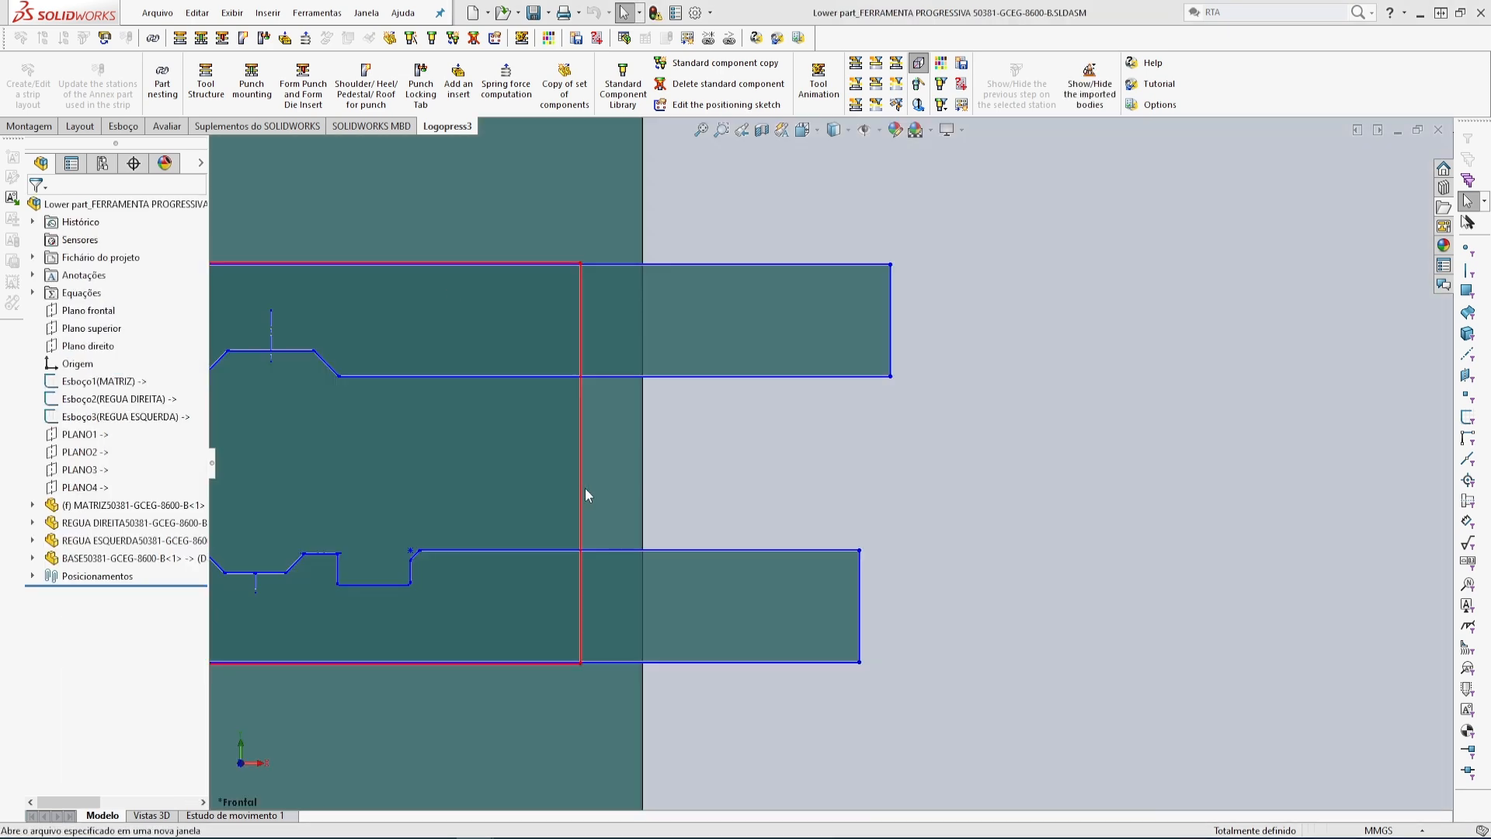
{"action": "scroll", "coordinate": [836, 459], "scroll_direction": "up", "scroll_amount": 5}
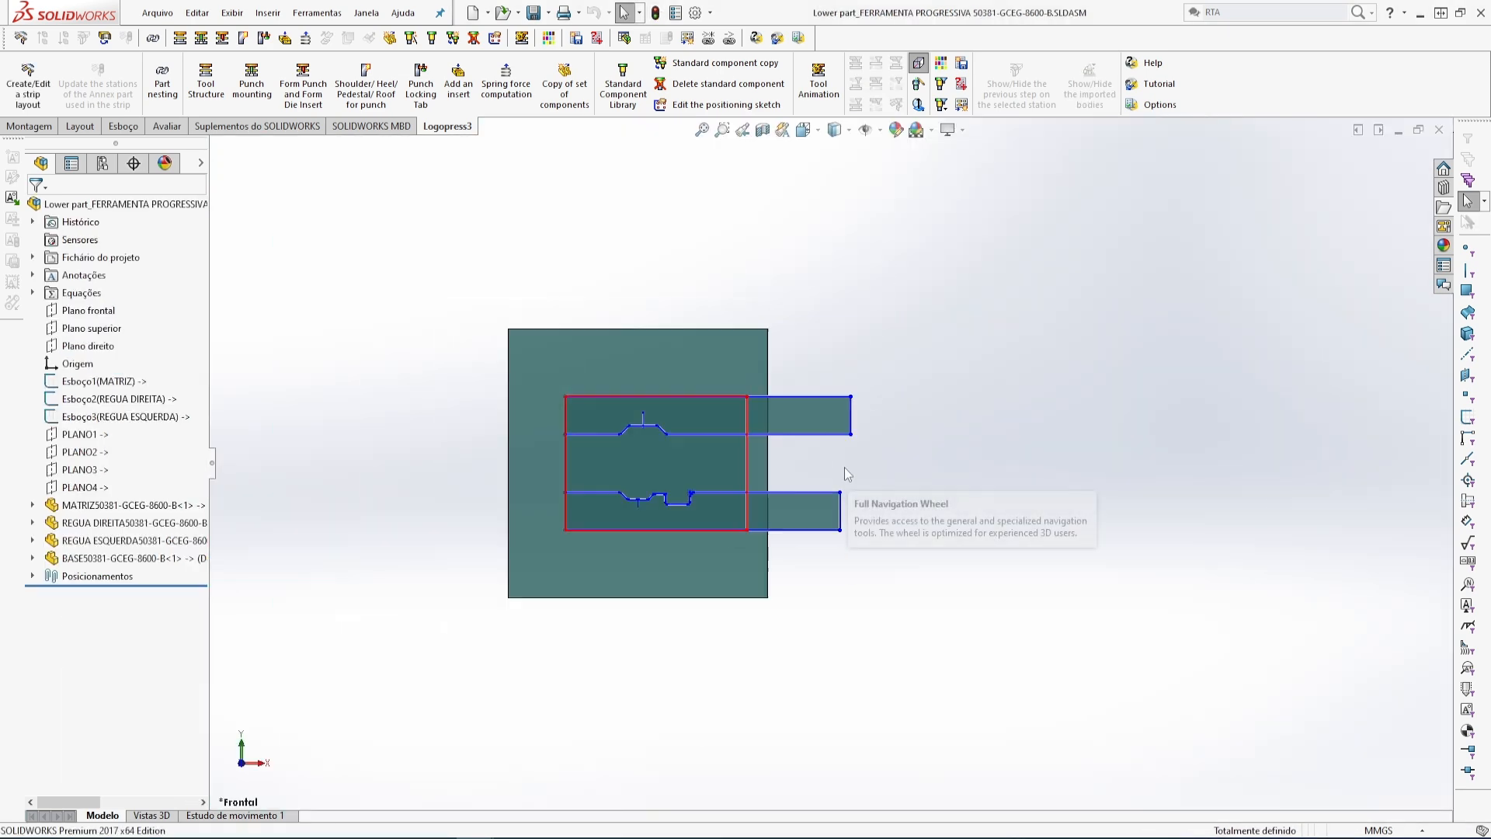
{"action": "middle_click_drag", "start_coordinate": [727, 463], "coordinate": [745, 342]}
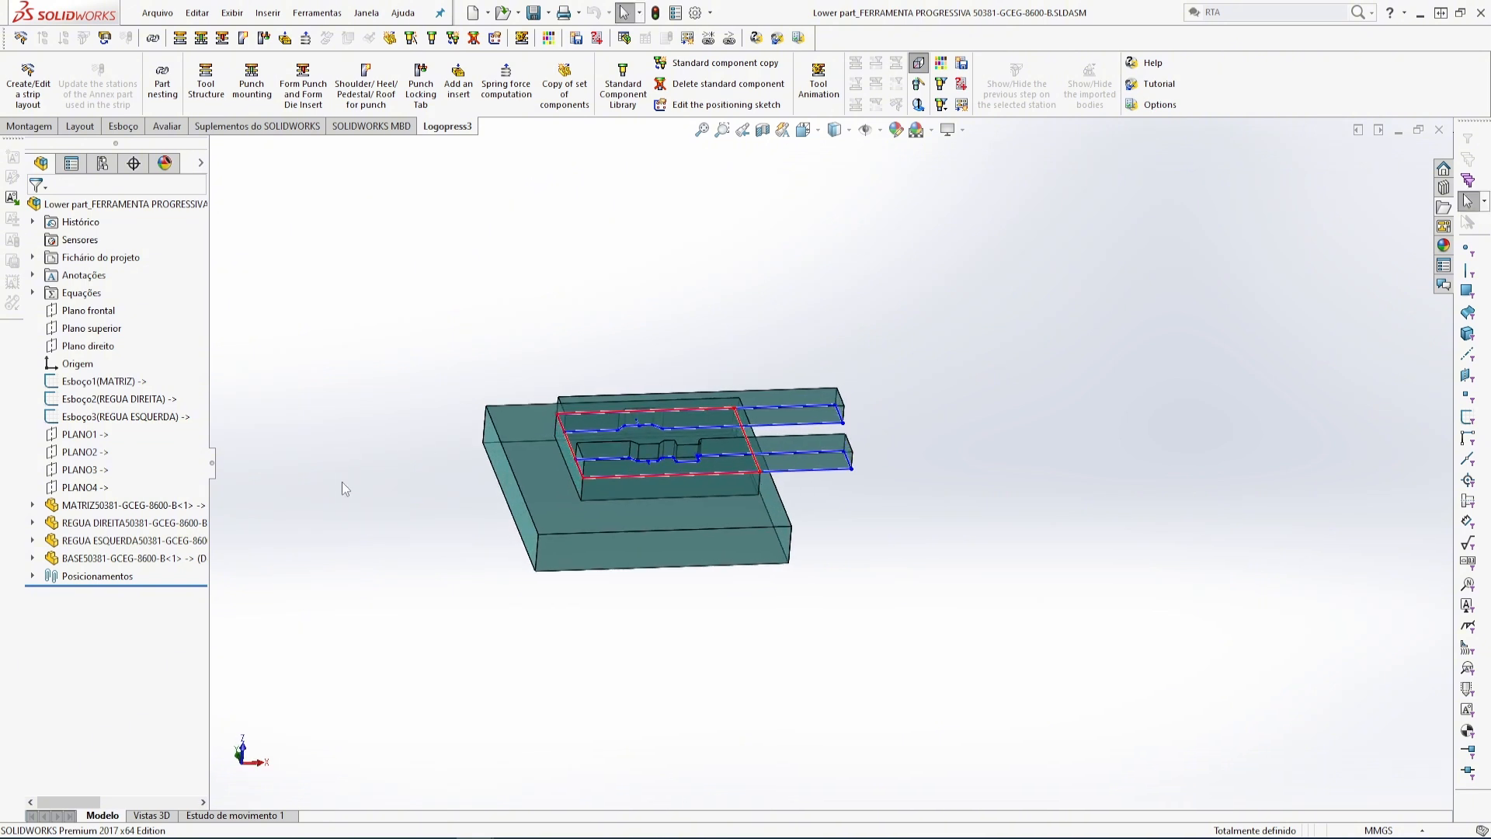
- Hide the MATRIZ, REGUA DIREITA and REGUA ESQUERDA layout sketches in the Lower part subassembly
{"action": "left_click", "coordinate": [104, 384]}
{"action": "left_click", "coordinate": [115, 357]}
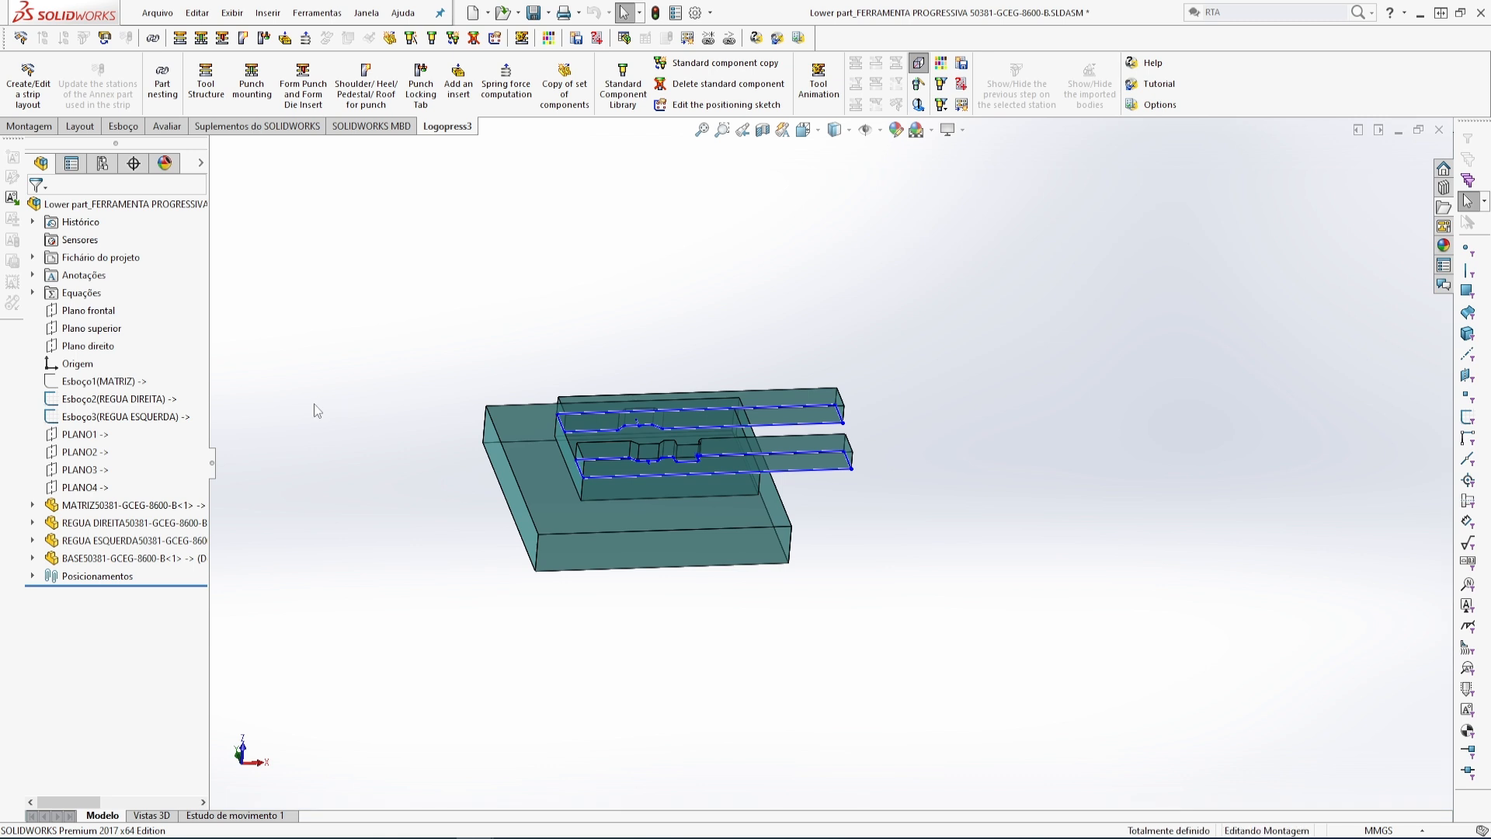
{"action": "left_click", "coordinate": [101, 399]}
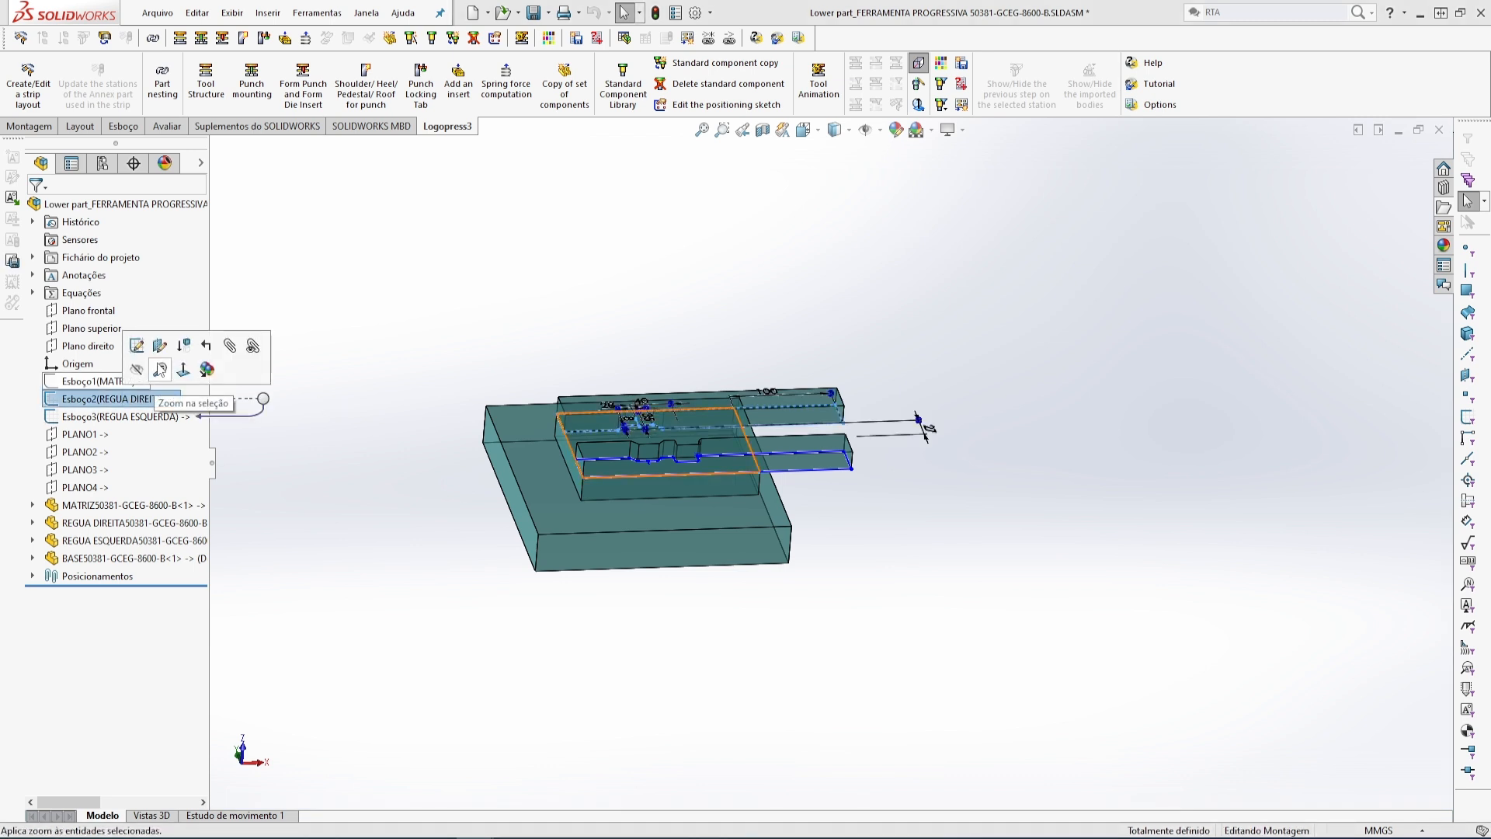
{"action": "left_click", "coordinate": [137, 369]}
{"action": "left_click", "coordinate": [136, 418]}
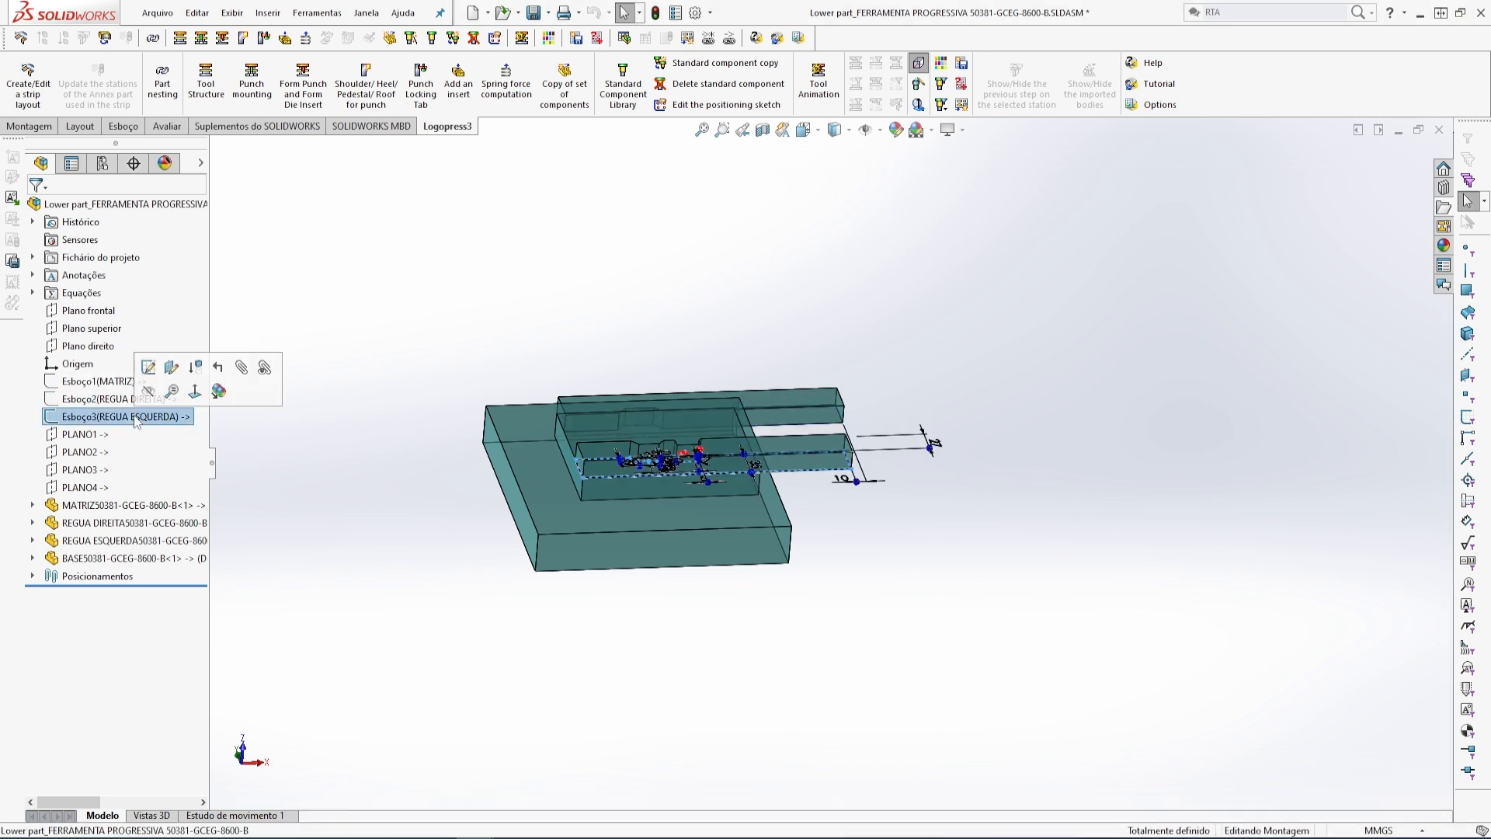
{"action": "left_click", "coordinate": [155, 396]}
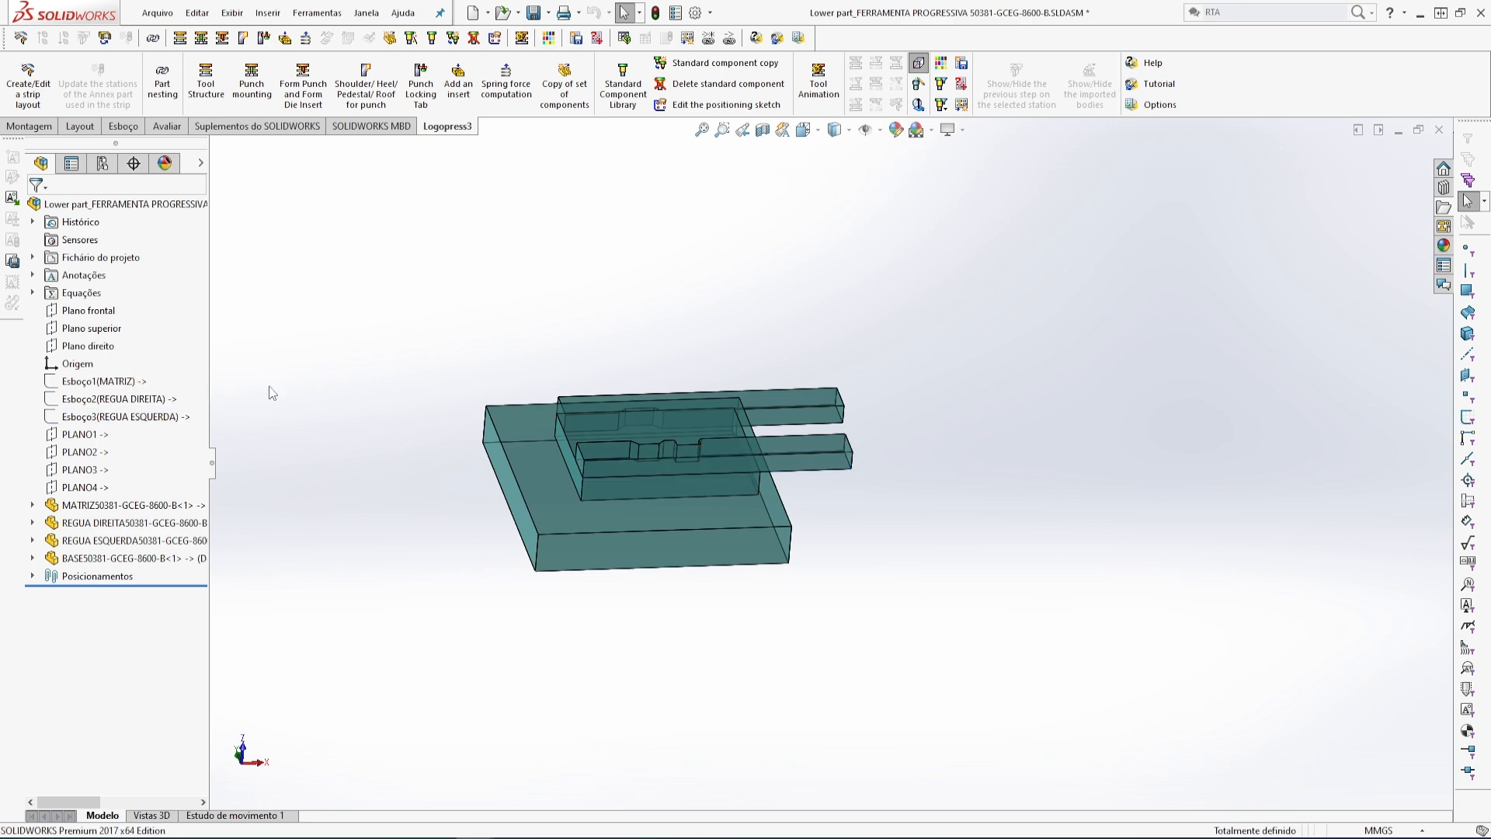
- Copy the orange appearance of the BASE plate in the FERRAMENTA PROGRESSIVA assembly and paste it onto the BASE component in the Lower part
{"action": "mouse_move", "coordinate": [769, 373]}
{"action": "middle_mouse_down"}
{"action": "mouse_move", "coordinate": [761, 676]}
{"action": "mouse_move", "coordinate": [822, 357]}
{"action": "mouse_move", "coordinate": [762, 404]}
{"action": "mouse_move", "coordinate": [769, 379]}
{"action": "middle_mouse_up"}
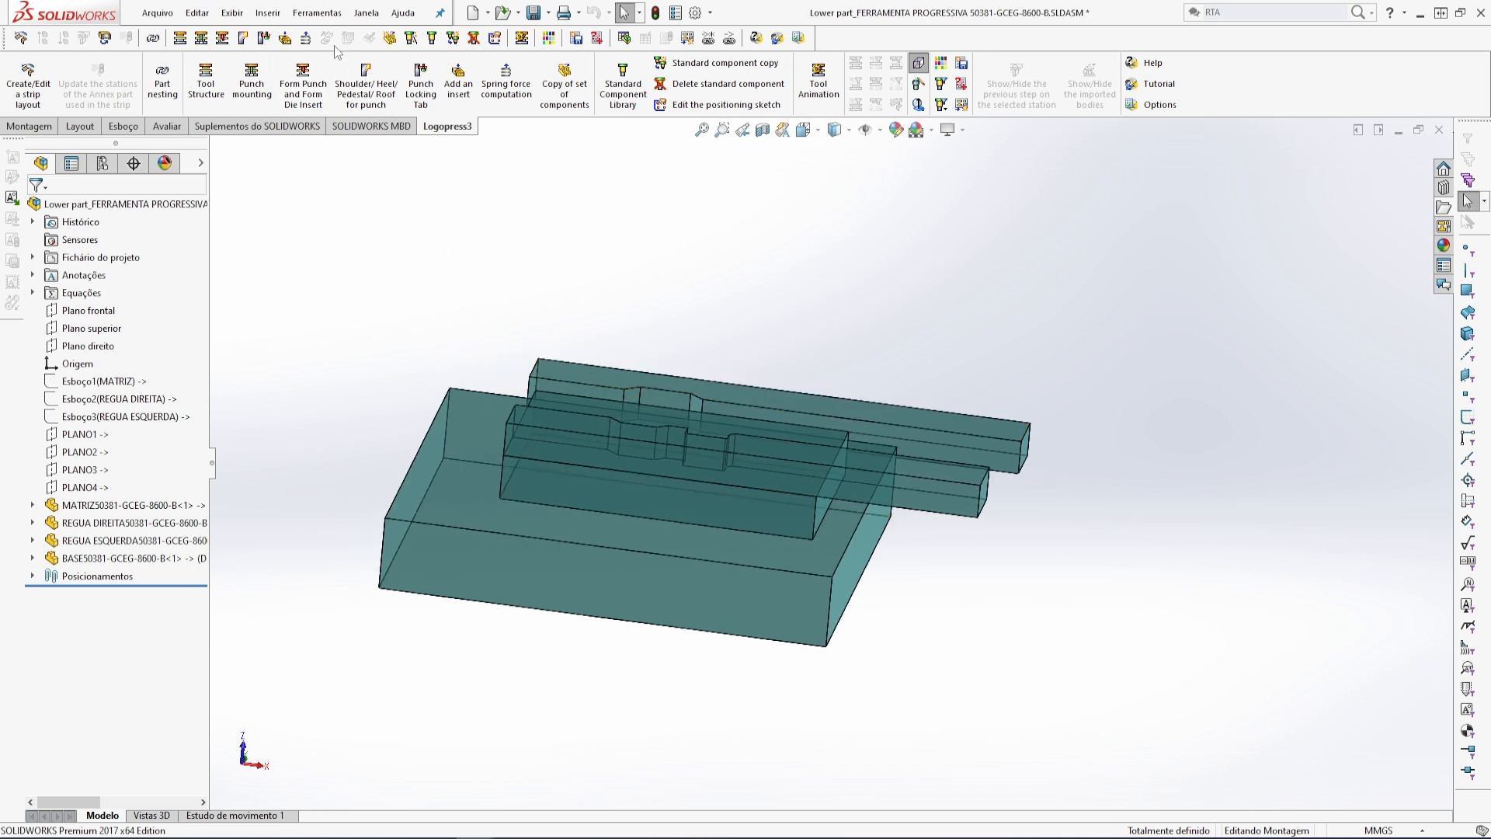
{"action": "left_click", "coordinate": [365, 15]}
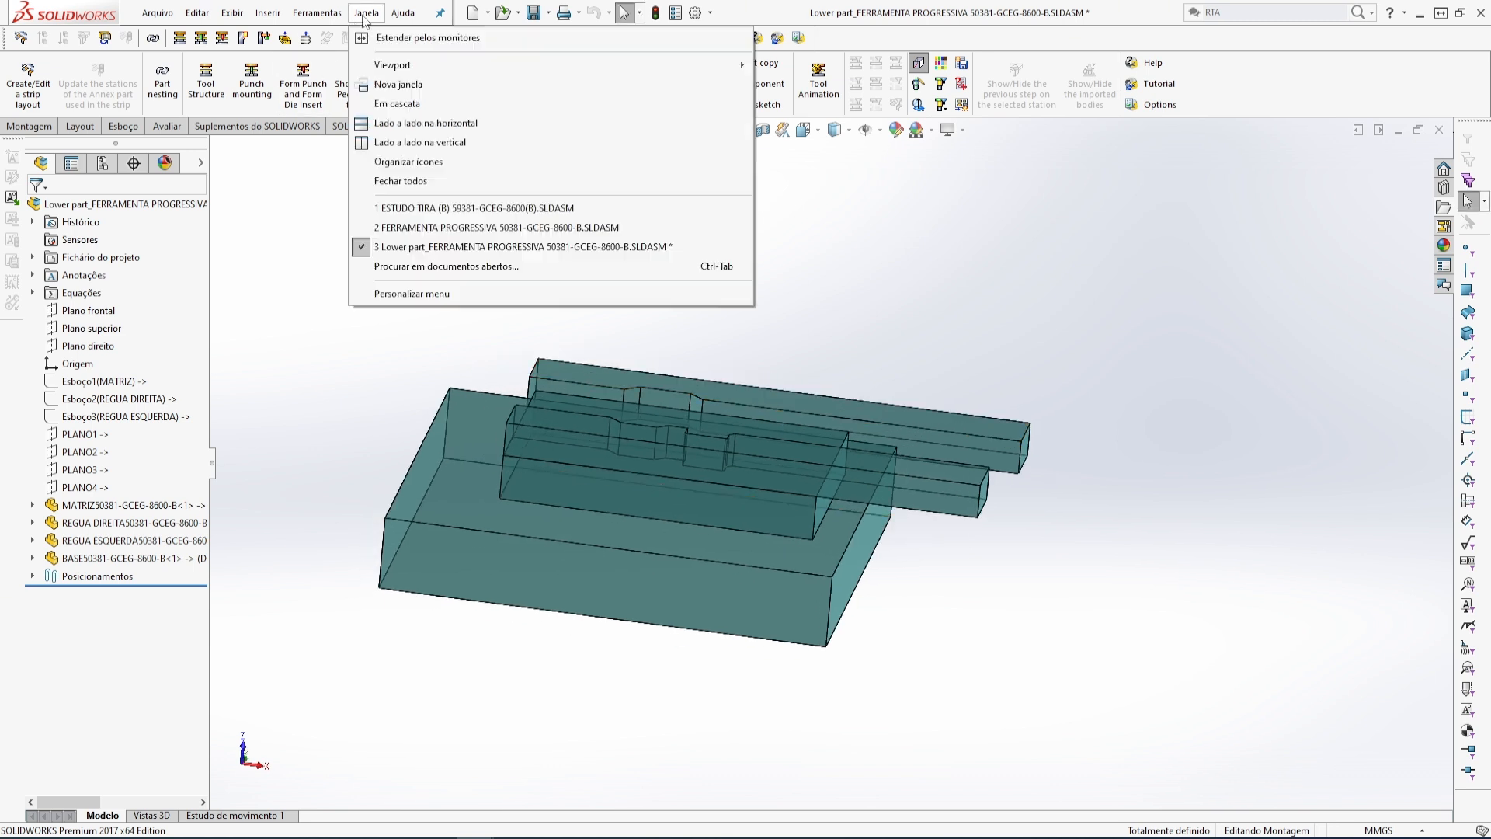
{"action": "left_click", "coordinate": [432, 227]}
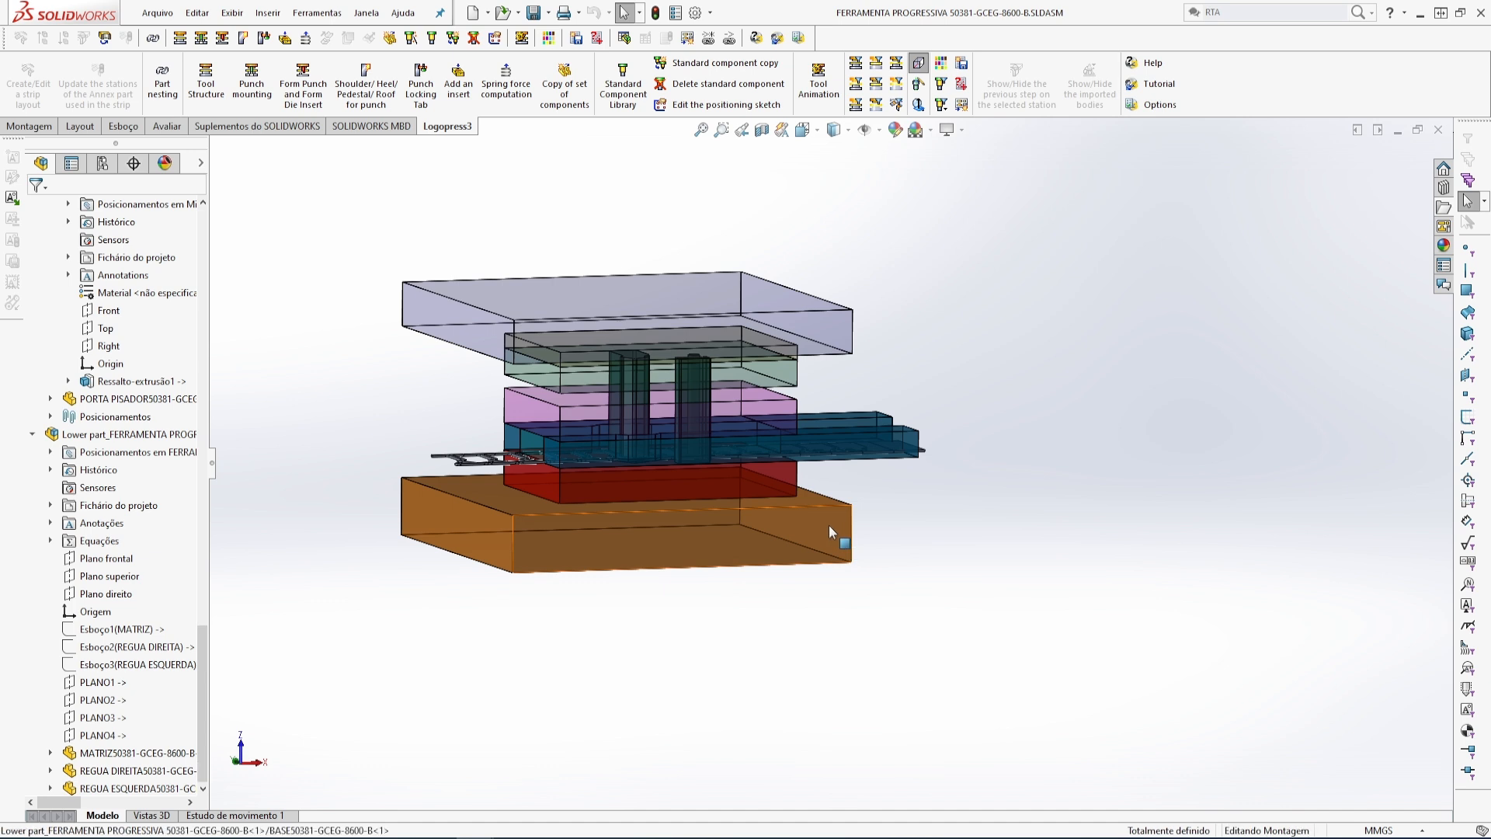
{"action": "left_click", "coordinate": [828, 530]}
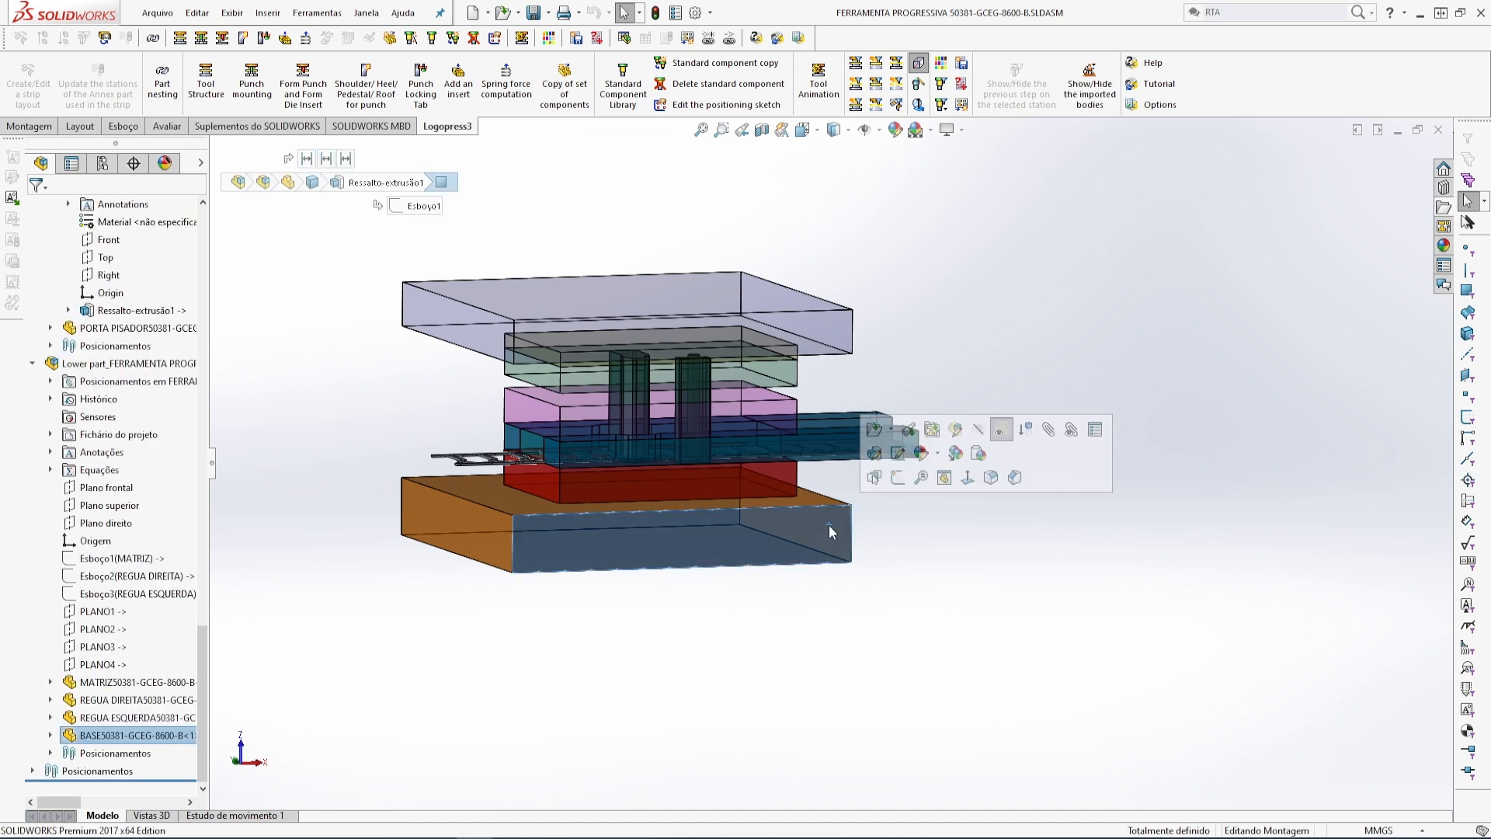
{"action": "left_click", "coordinate": [954, 454]}
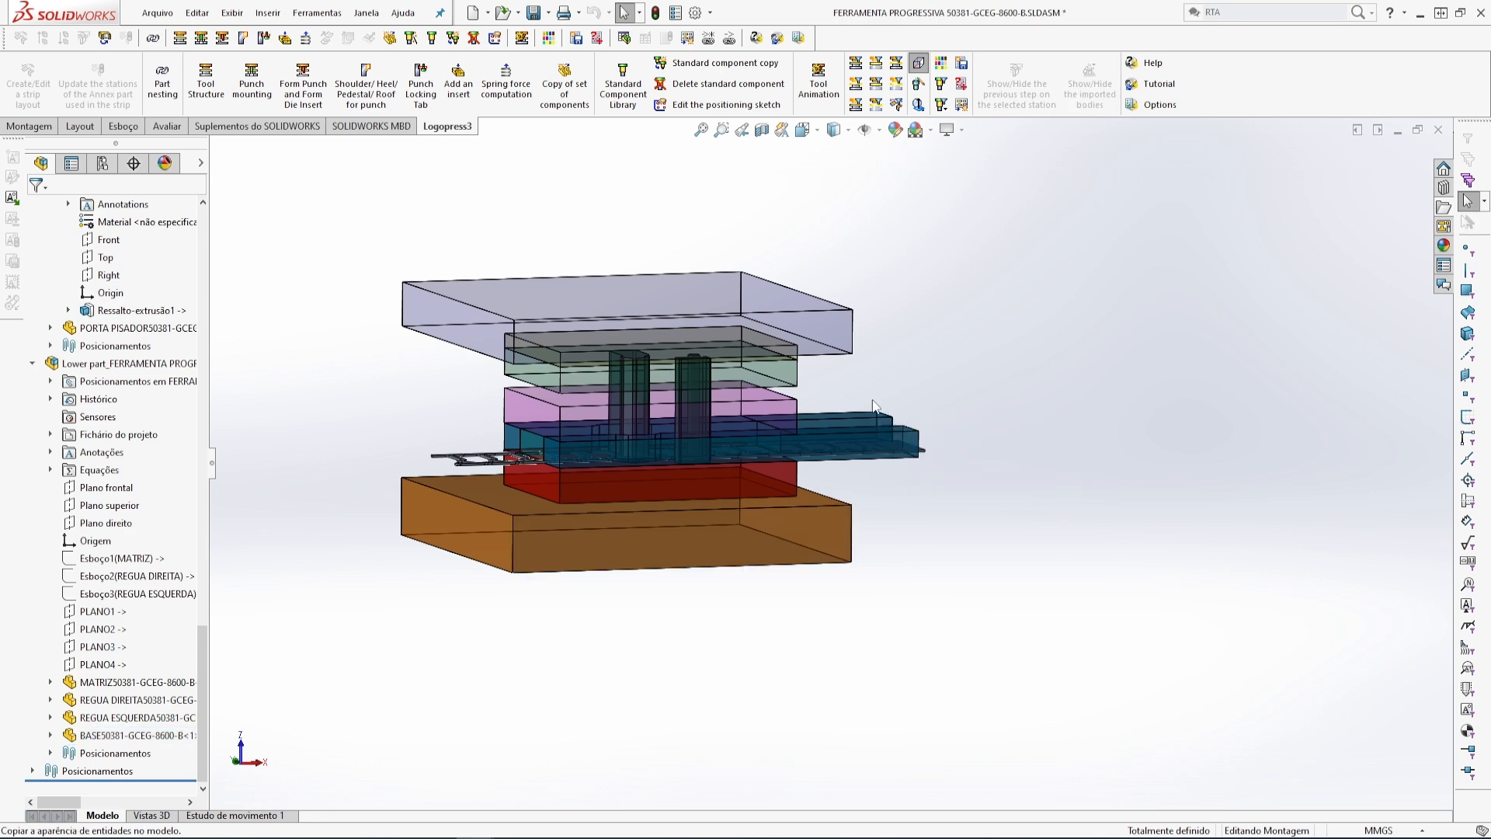
{"action": "left_click", "coordinate": [366, 13]}
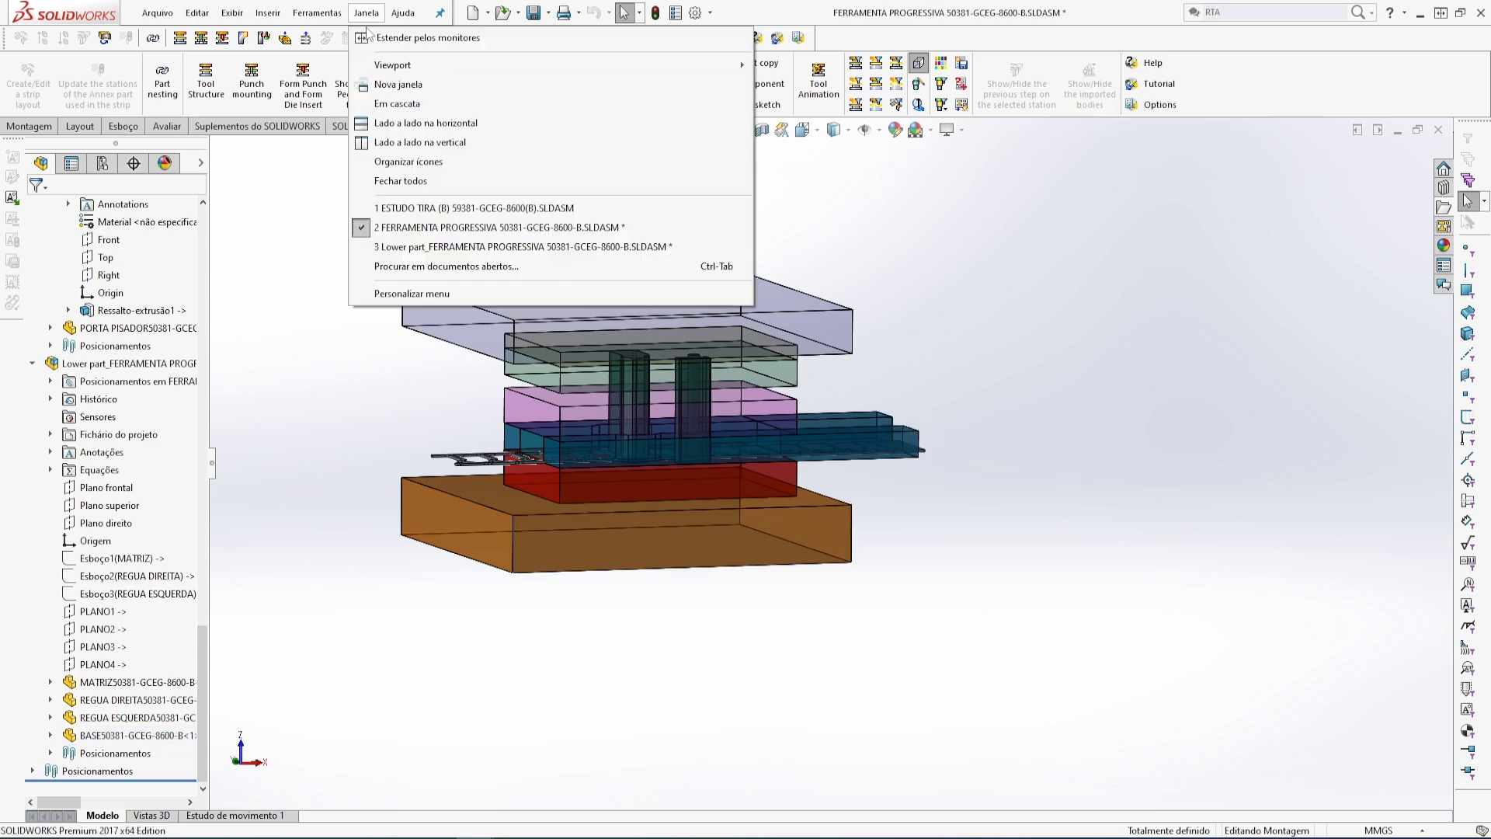
{"action": "left_click", "coordinate": [424, 248]}
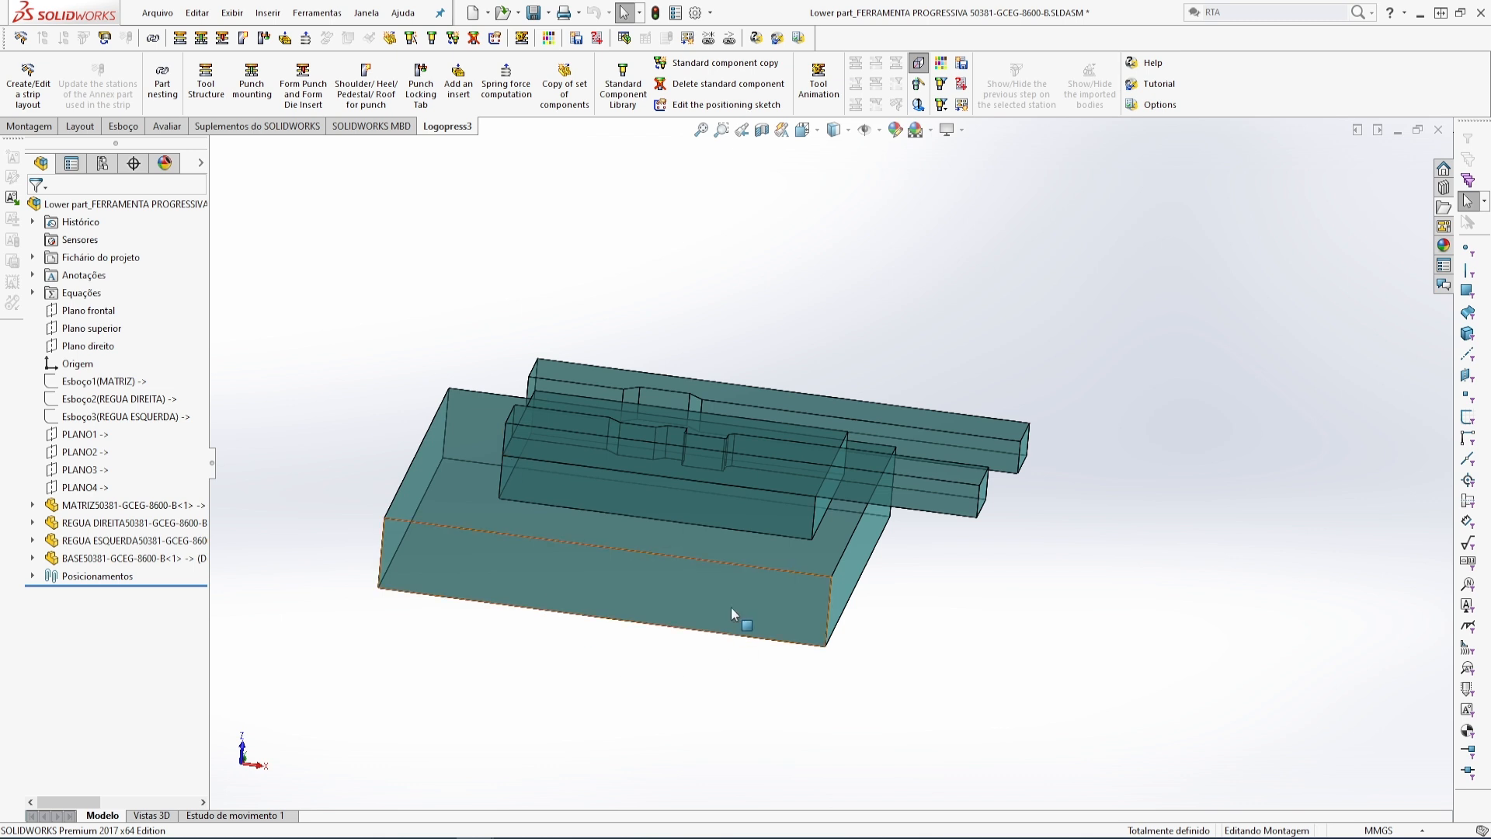
{"action": "left_click", "coordinate": [730, 604]}
{"action": "right_click", "coordinate": [123, 562]}
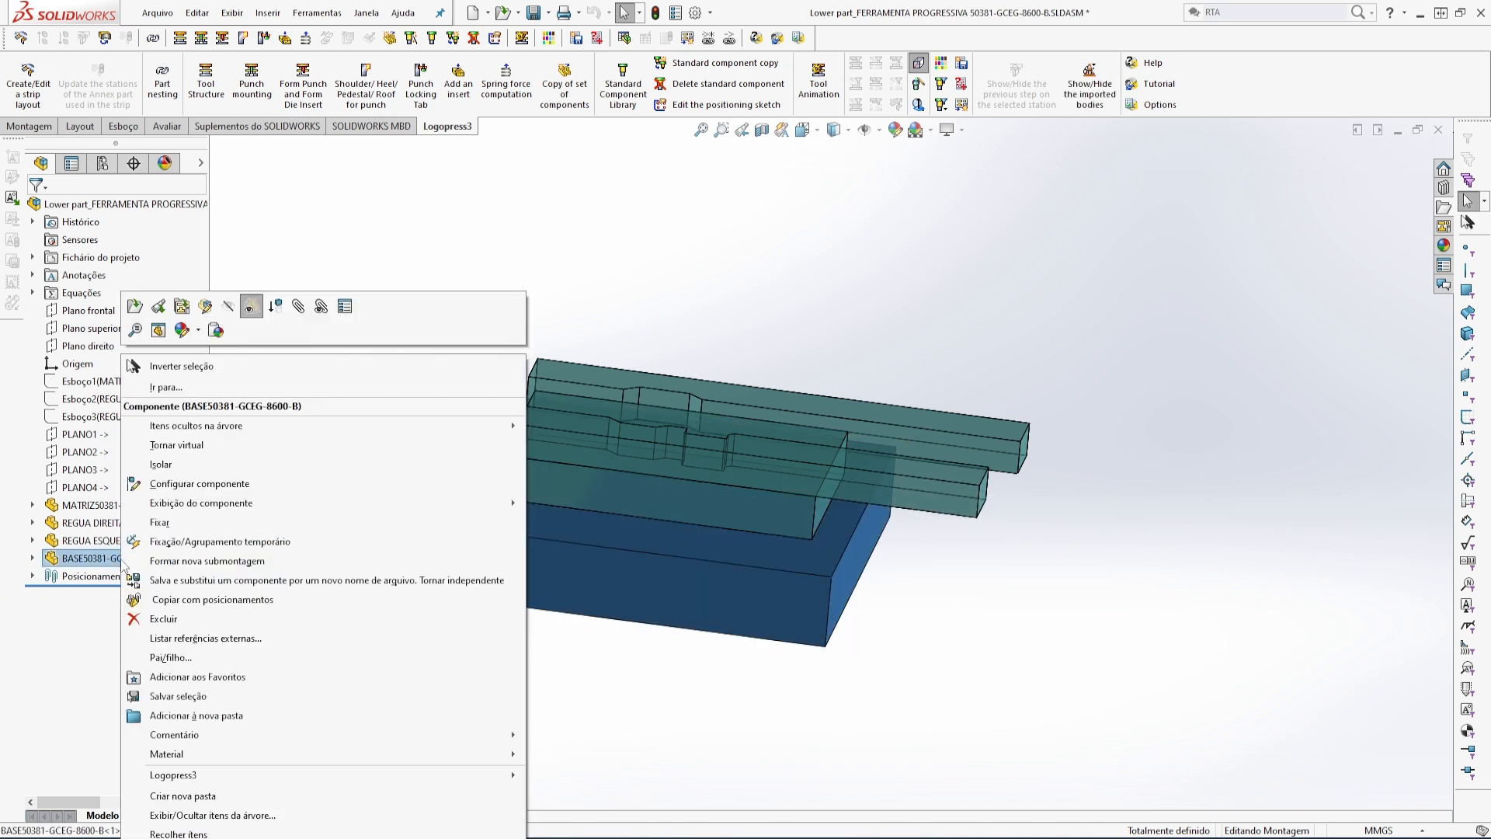
{"action": "left_click", "coordinate": [216, 330]}
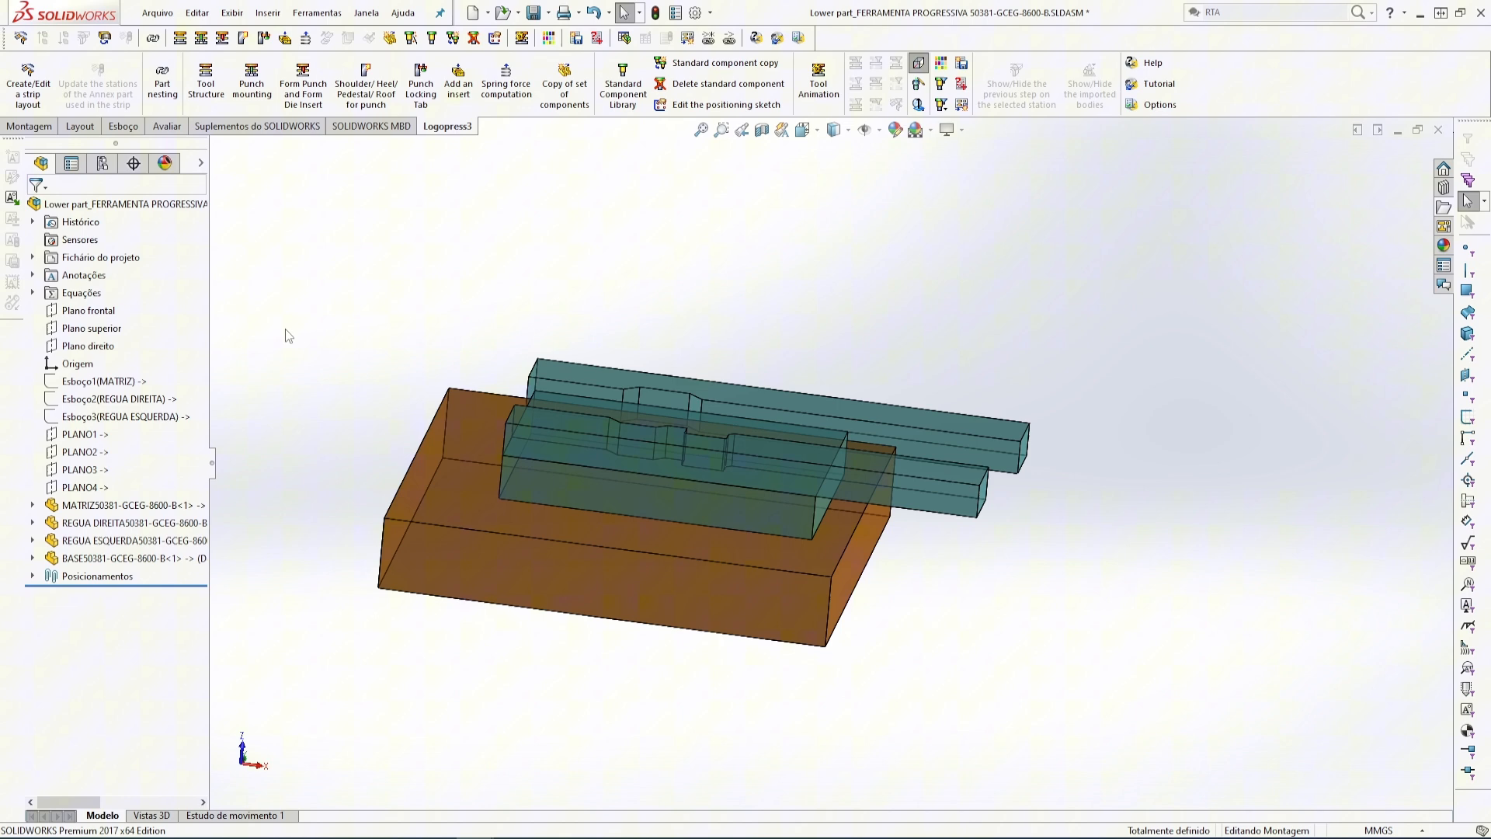
- Copy the red appearance of the MATRIZ plate in the main die assembly and paste it onto the MATRIZ component in the Lower part
{"action": "left_click", "coordinate": [365, 13]}
{"action": "left_click", "coordinate": [418, 228]}
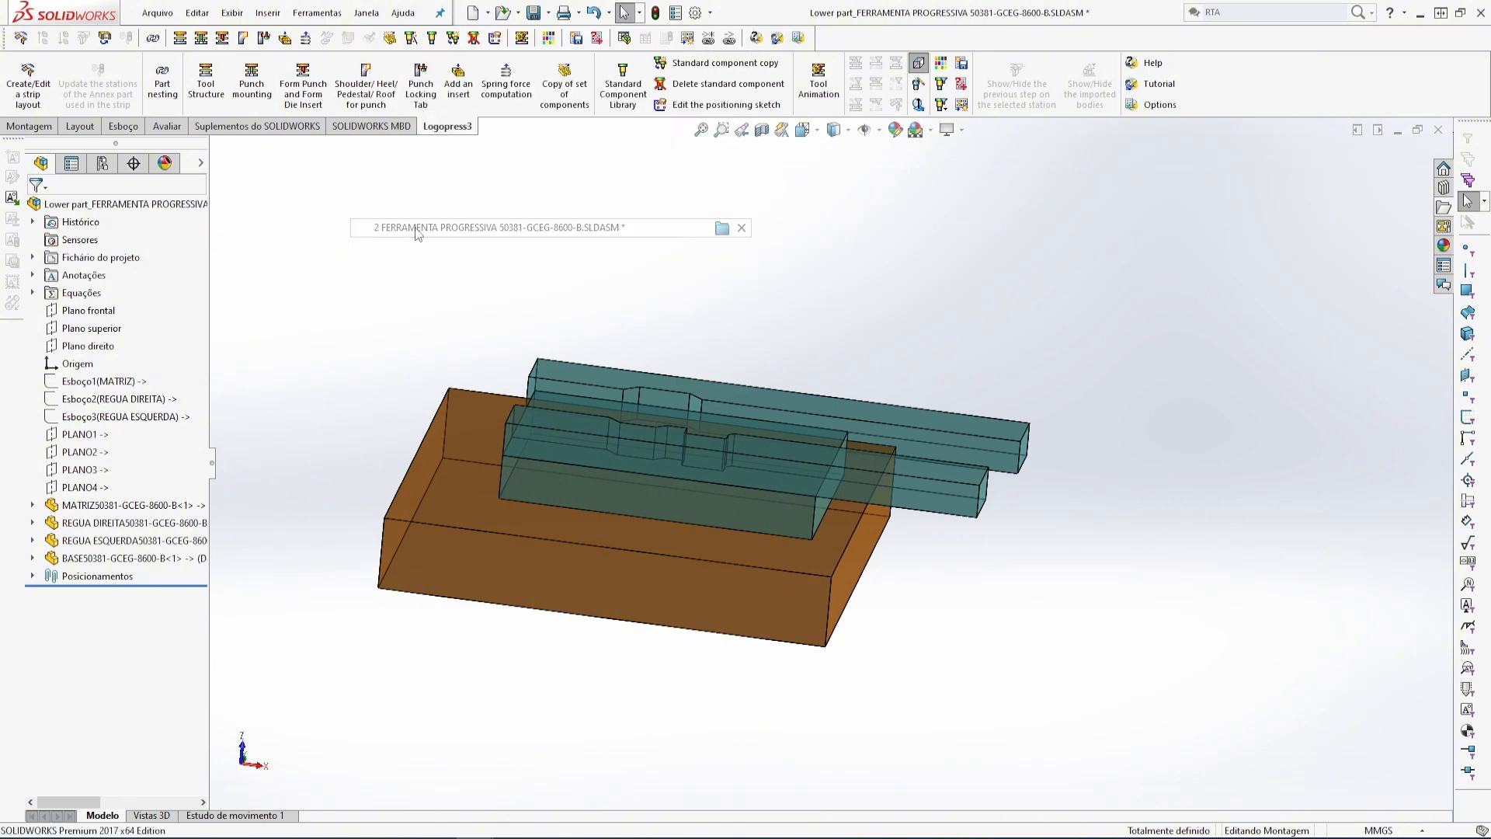
{"action": "left_click", "coordinate": [576, 478]}
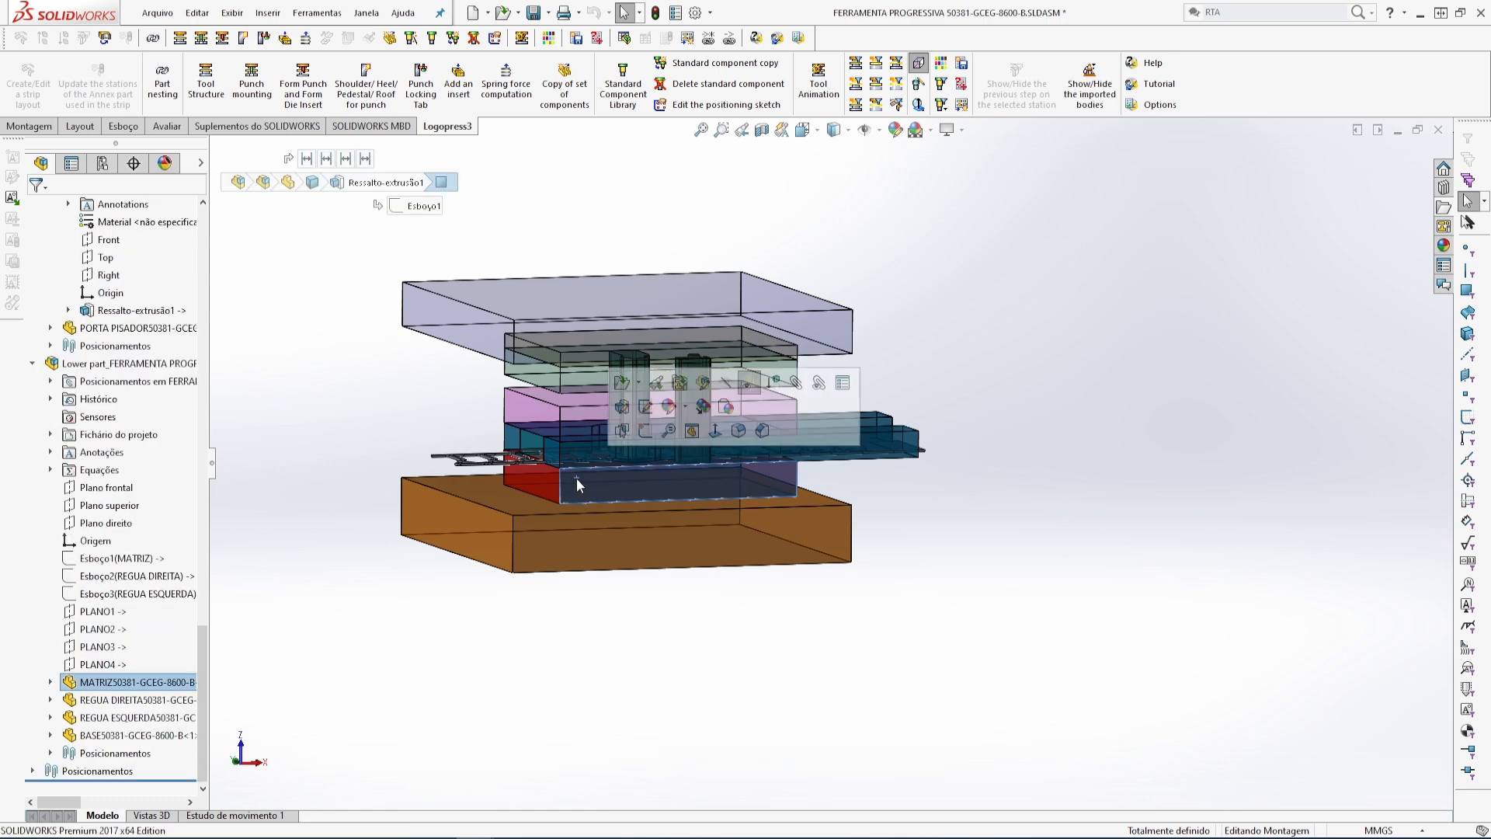
{"action": "left_click", "coordinate": [702, 407]}
{"action": "left_click", "coordinate": [366, 12]}
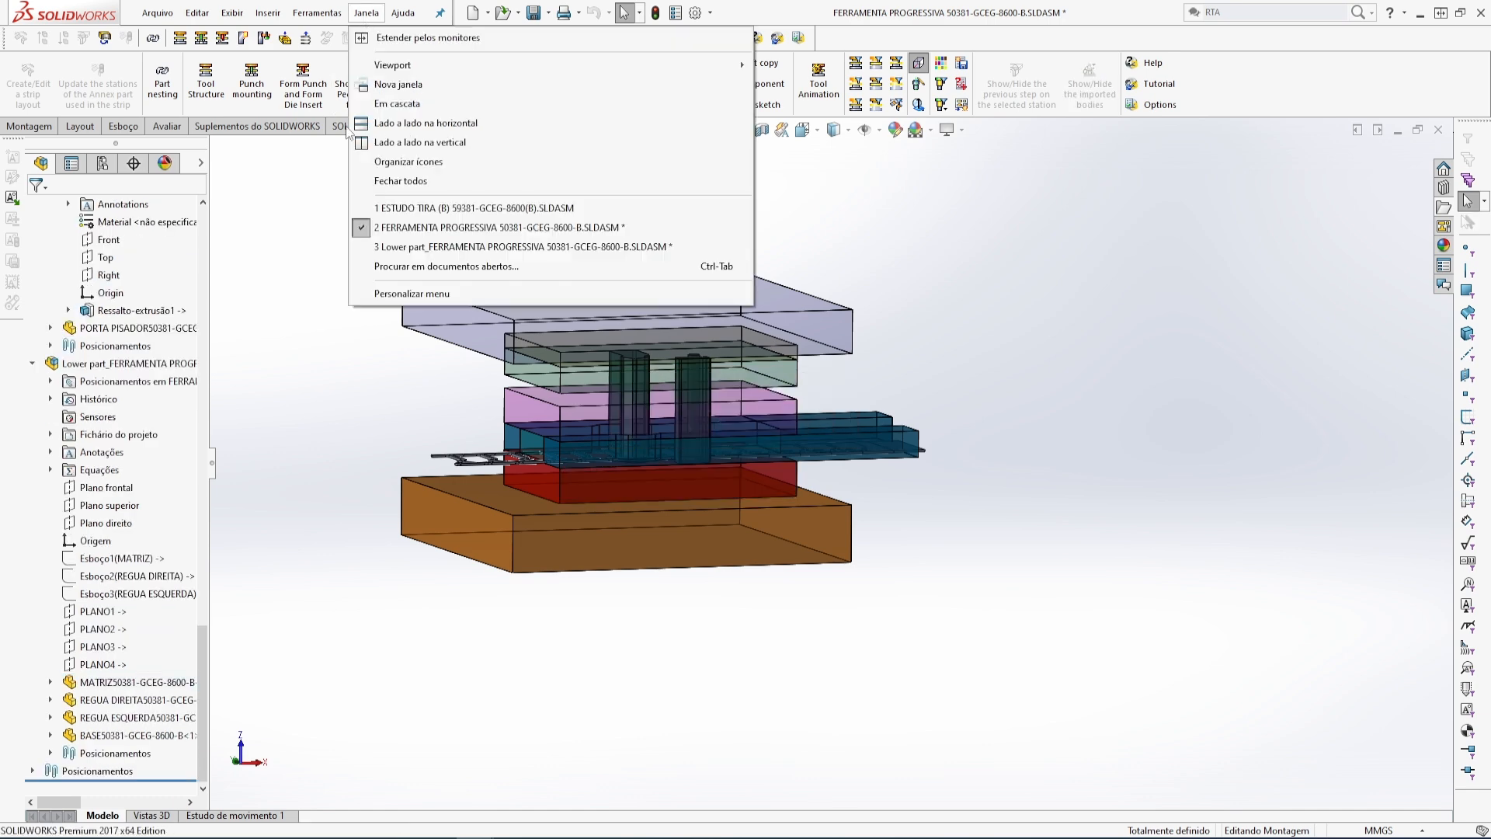
{"action": "left_click", "coordinate": [399, 250]}
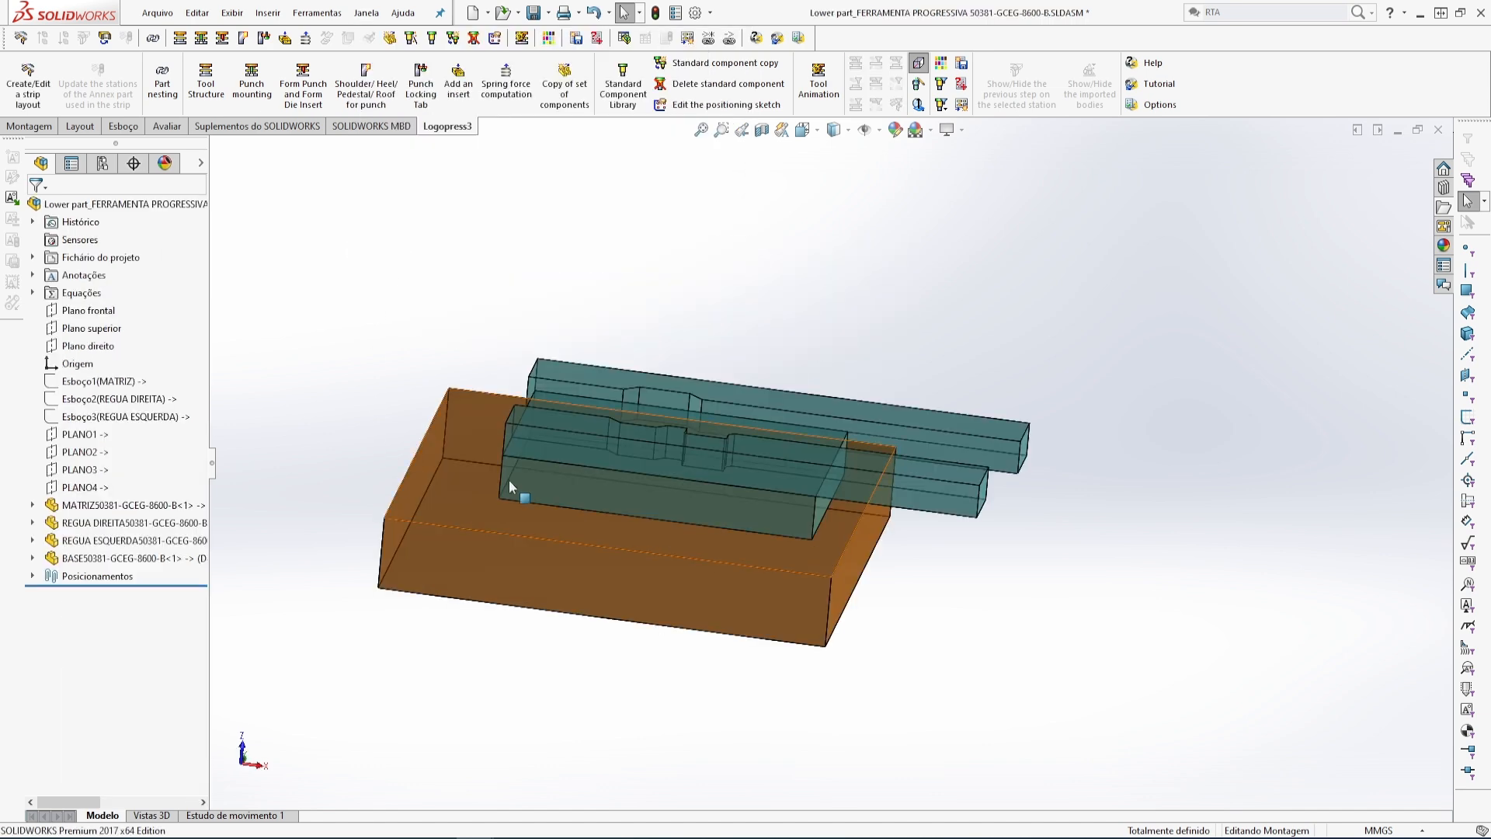
{"action": "left_click", "coordinate": [789, 514]}
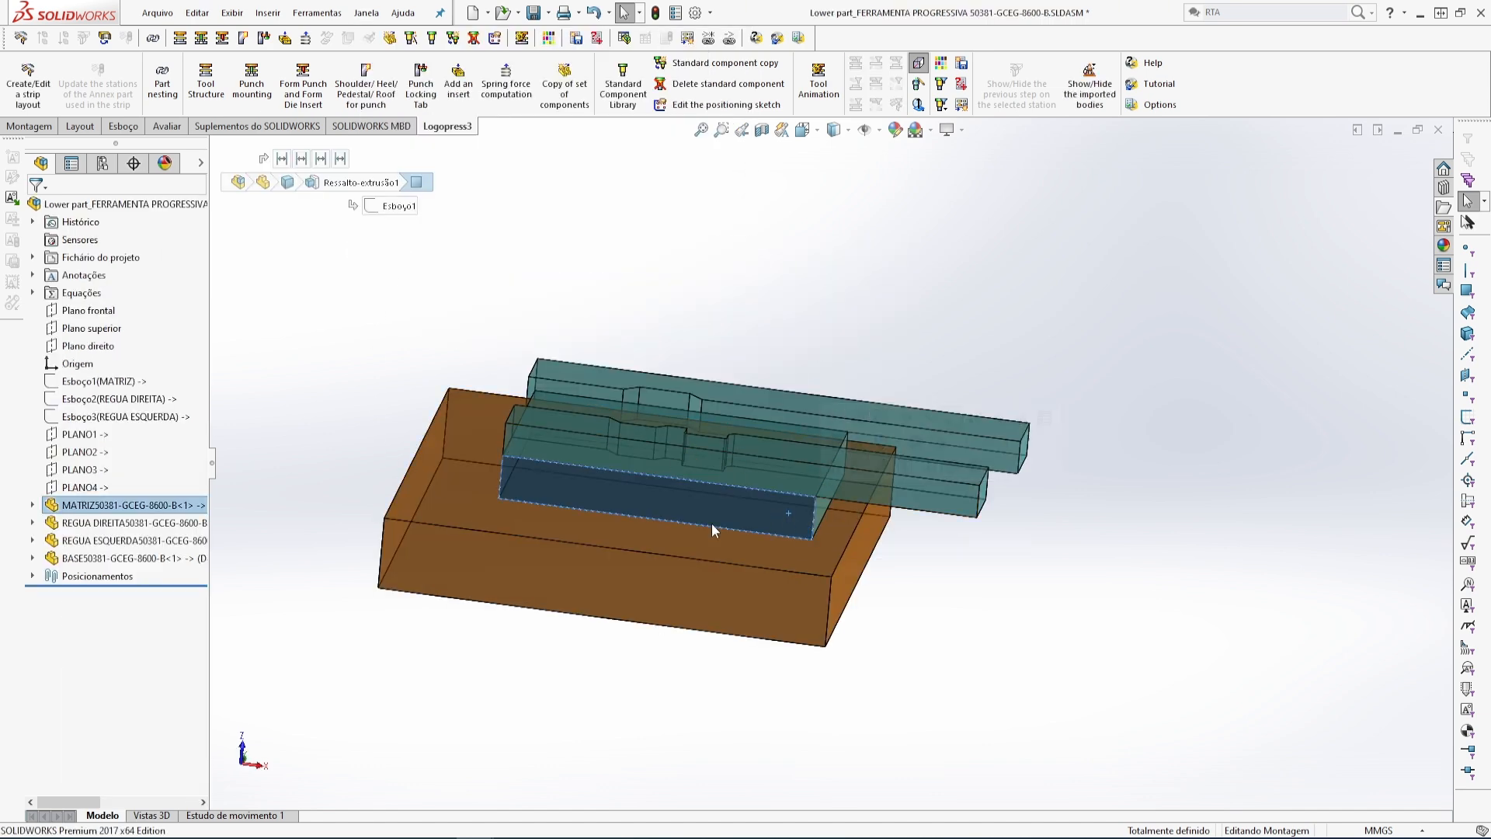
{"action": "right_click", "coordinate": [147, 508]}
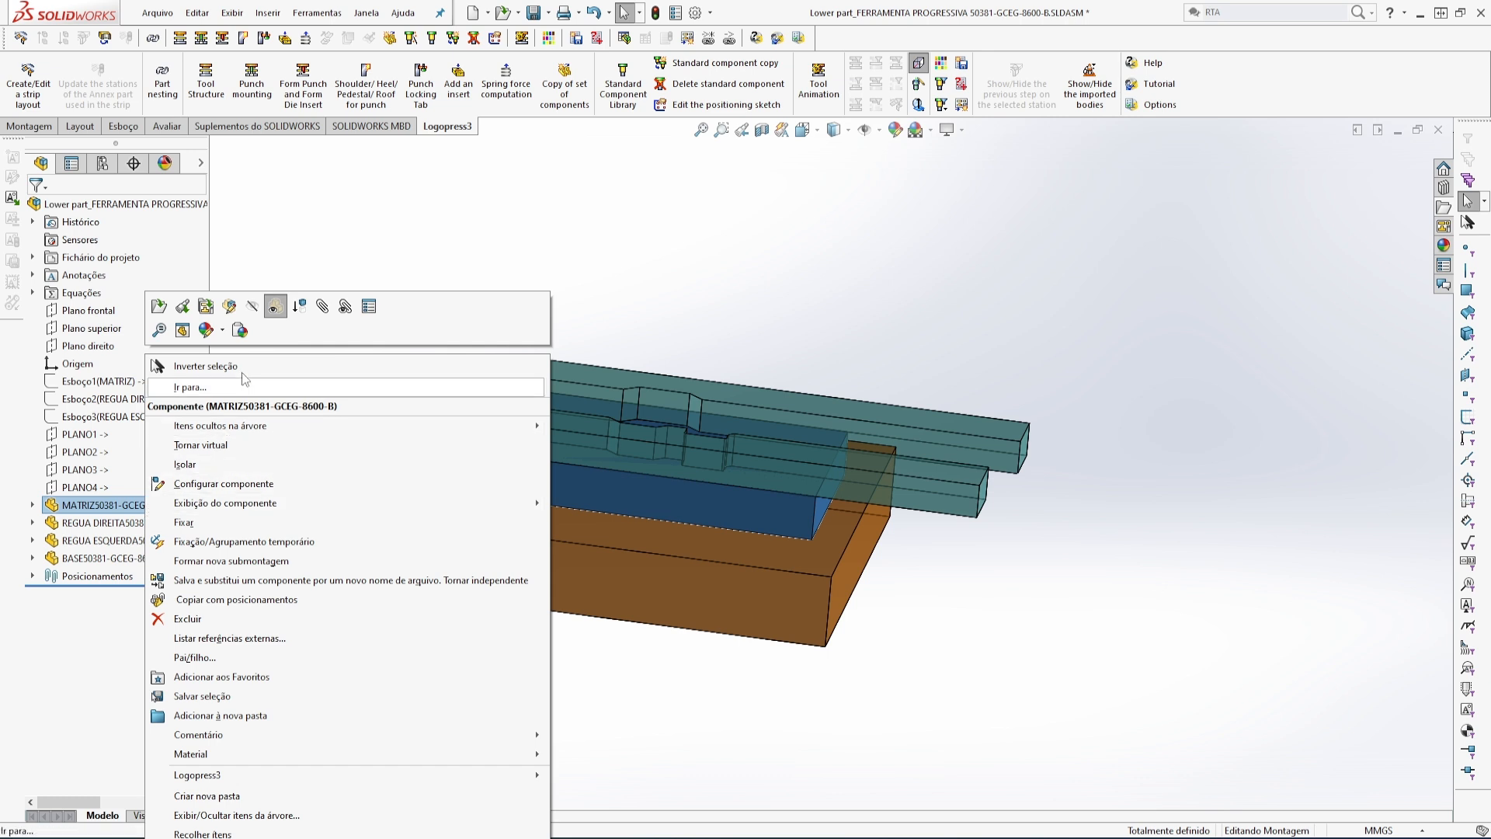
{"action": "left_click", "coordinate": [677, 254]}
{"action": "middle_click_drag", "start_coordinate": [761, 232], "coordinate": [800, 334]}
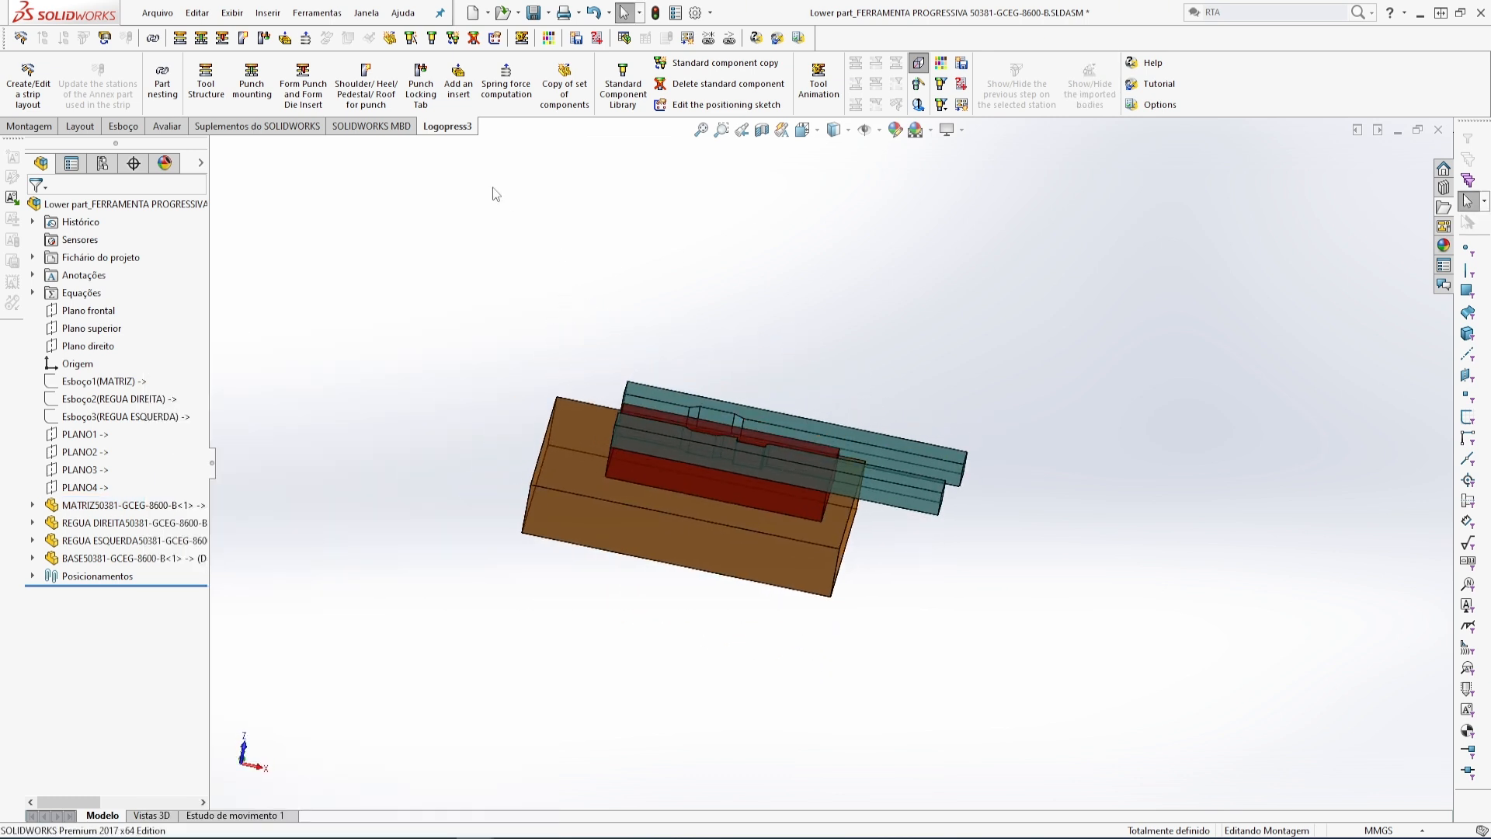
- Copy the blue appearance of the guide rail in the main die assembly and paste it onto REGUA DIREITA in the Lower part
{"action": "left_click", "coordinate": [366, 13]}
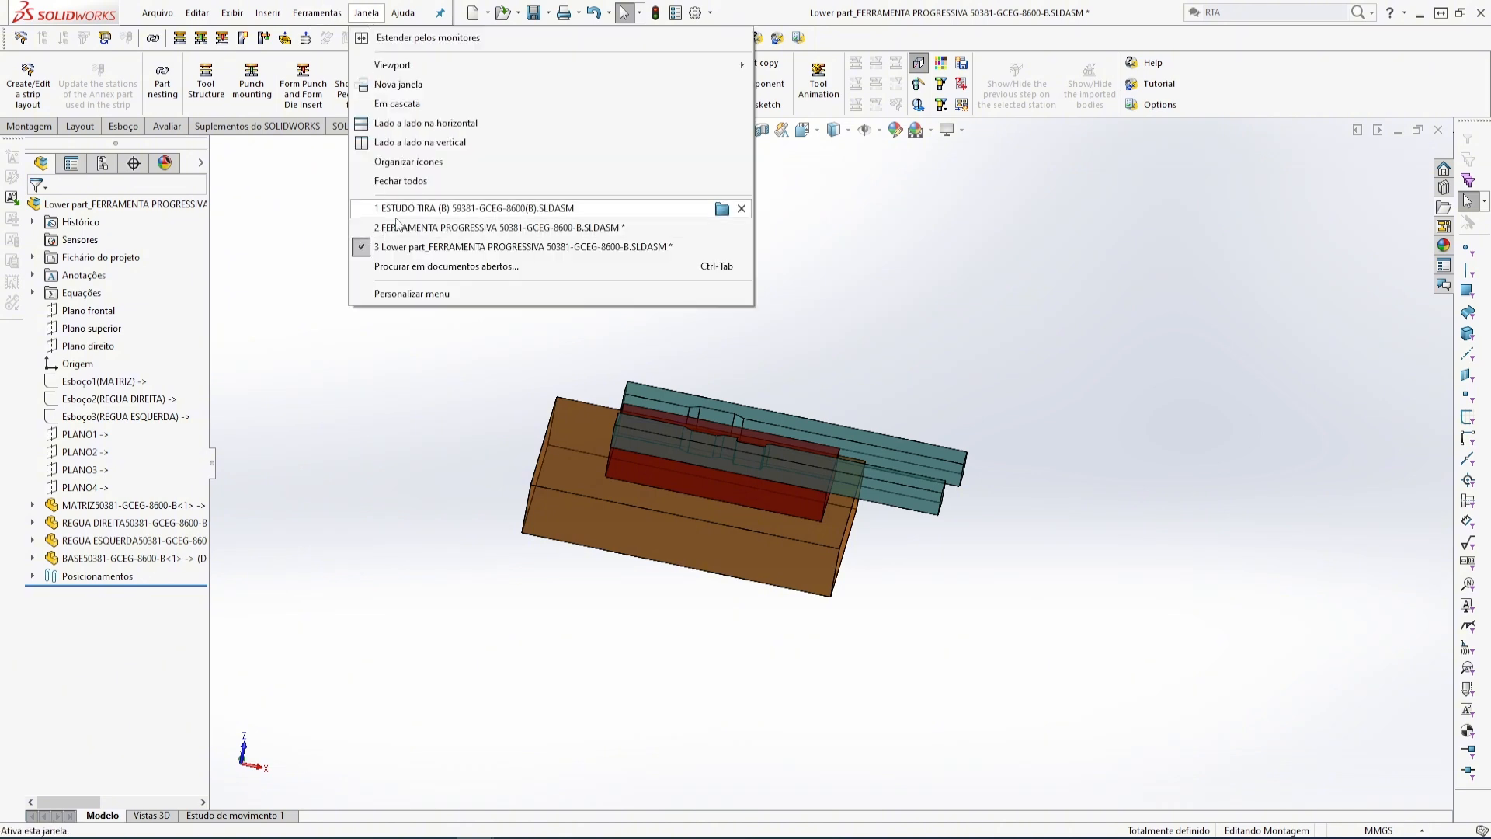
{"action": "left_click", "coordinate": [401, 229]}
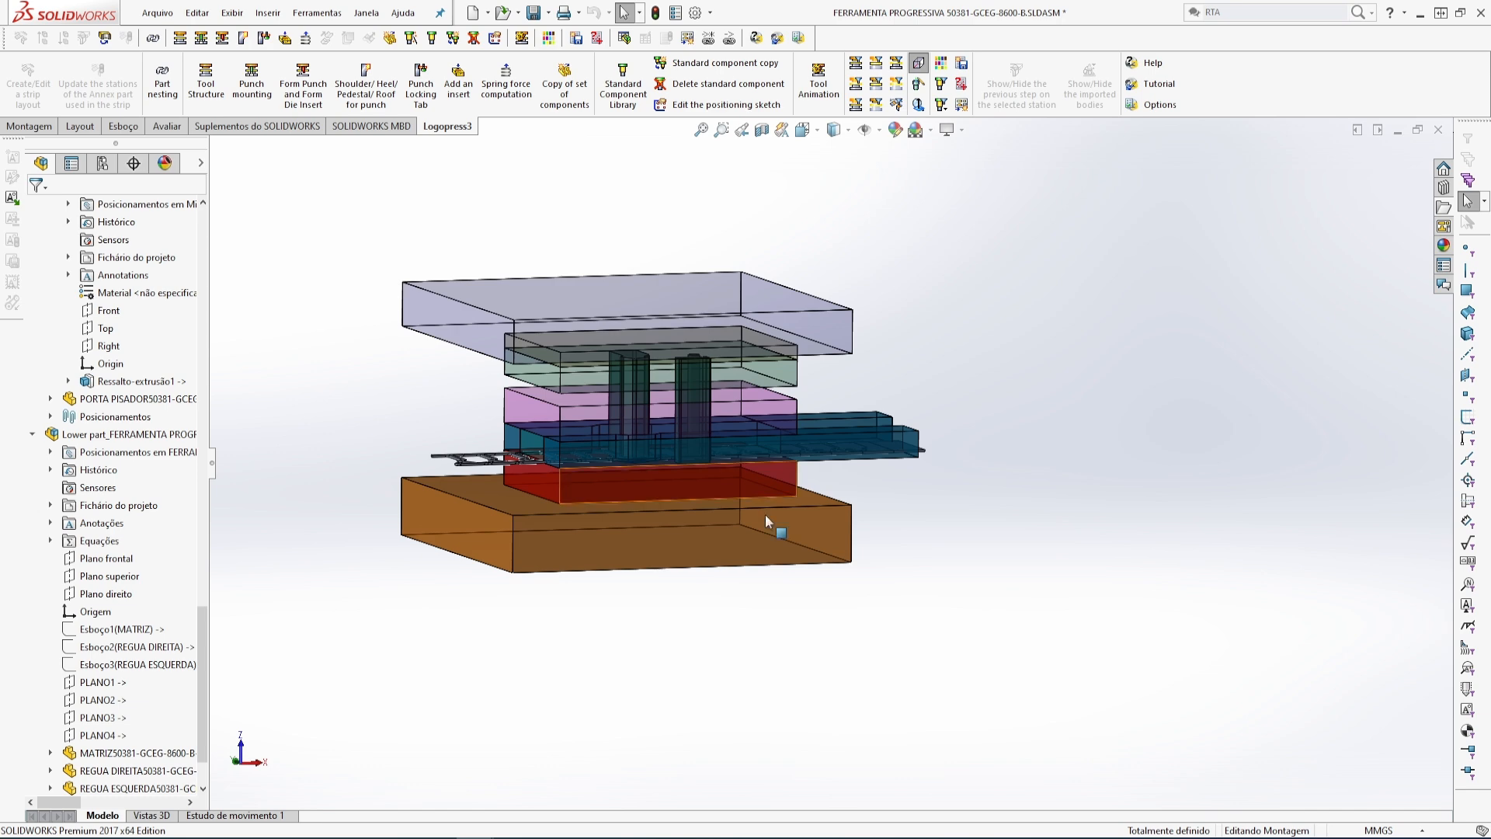
{"action": "scroll", "coordinate": [921, 435], "scroll_direction": "down", "scroll_amount": 5}
{"action": "left_click", "coordinate": [780, 266]}
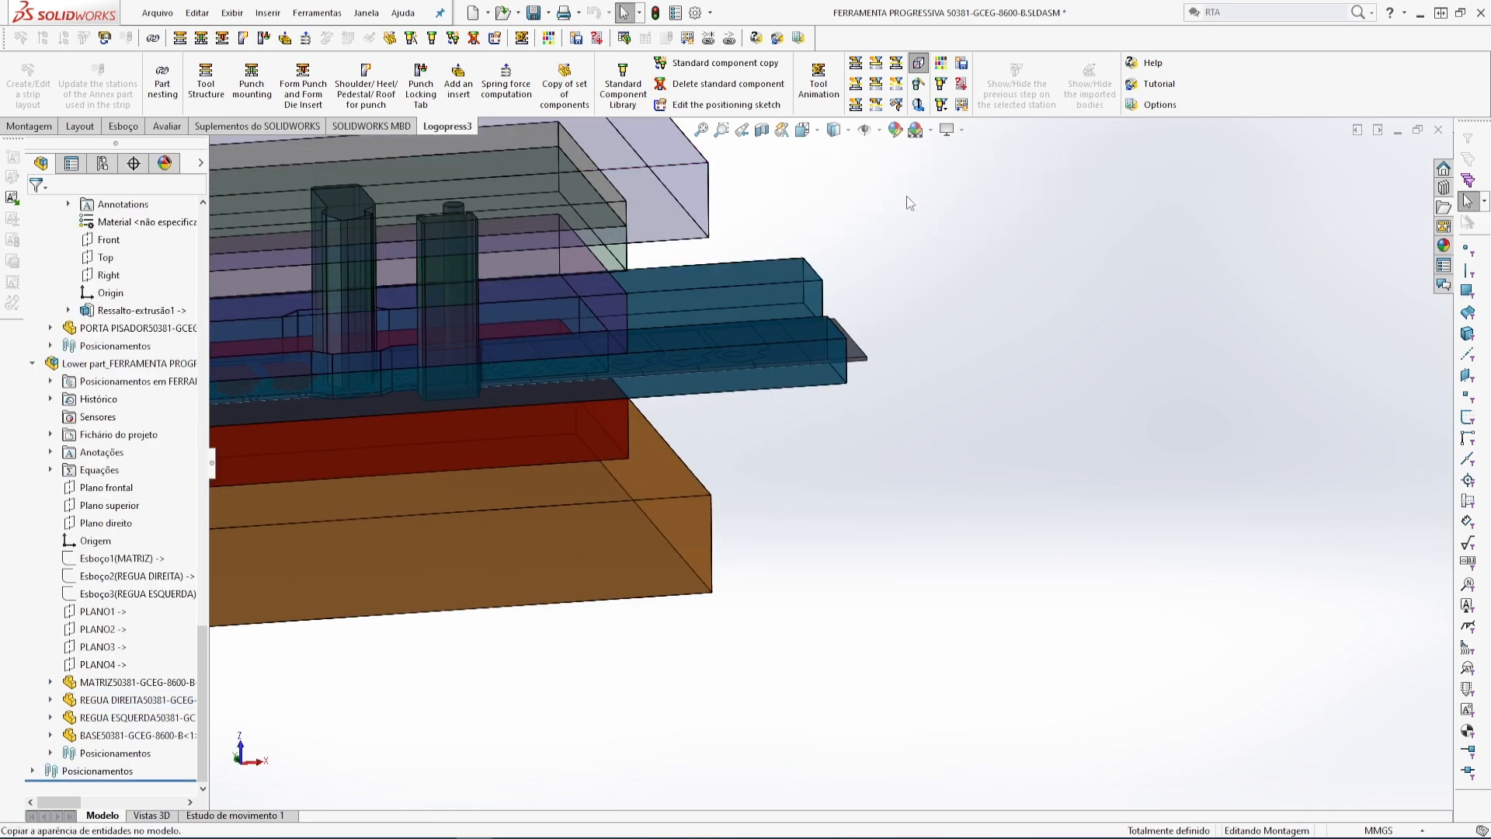
{"action": "left_click", "coordinate": [366, 13]}
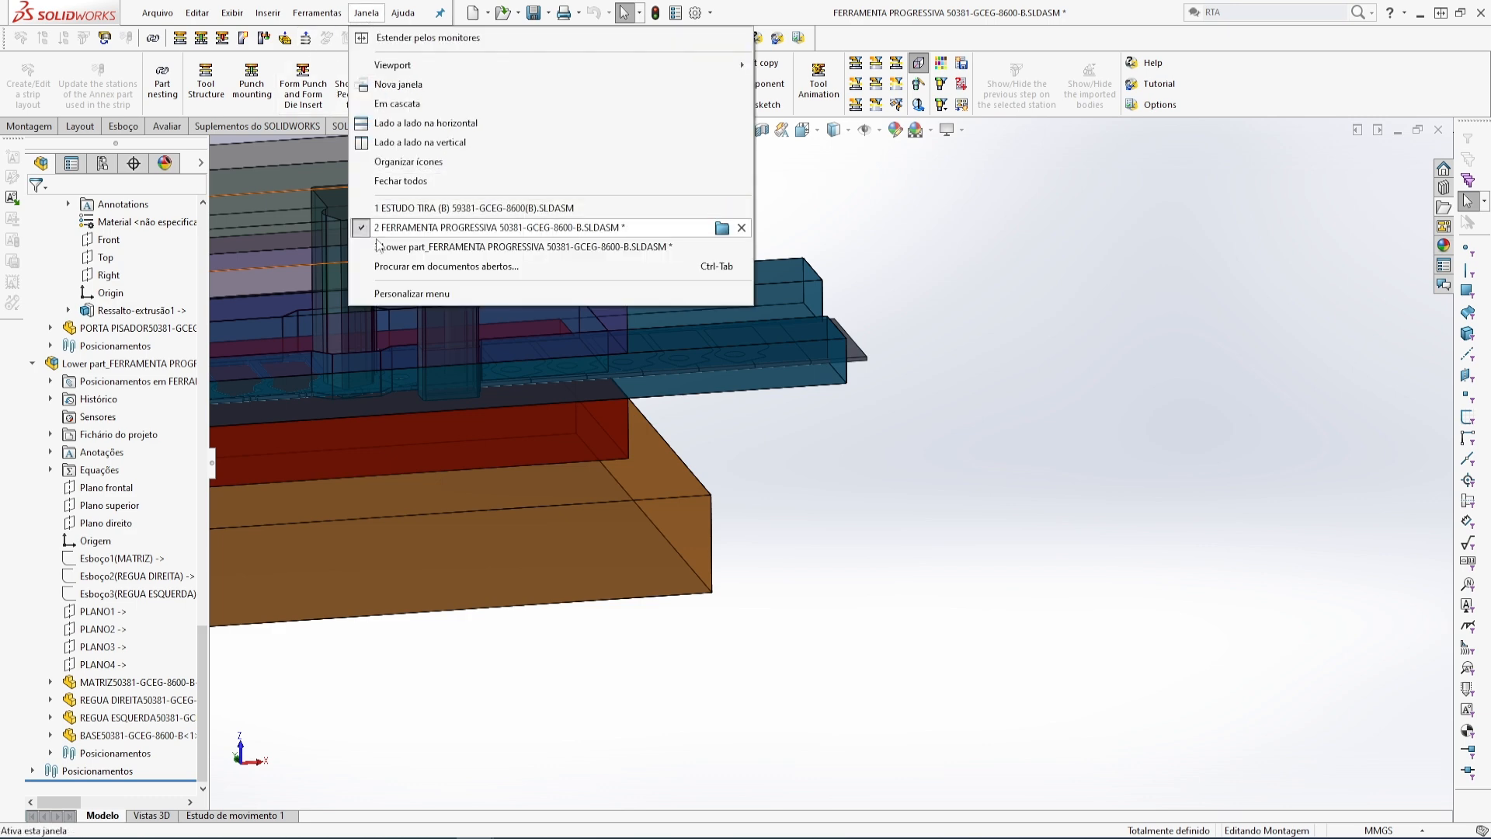
{"action": "left_click", "coordinate": [404, 247]}
{"action": "scroll", "coordinate": [919, 487], "scroll_direction": "down", "scroll_amount": 5}
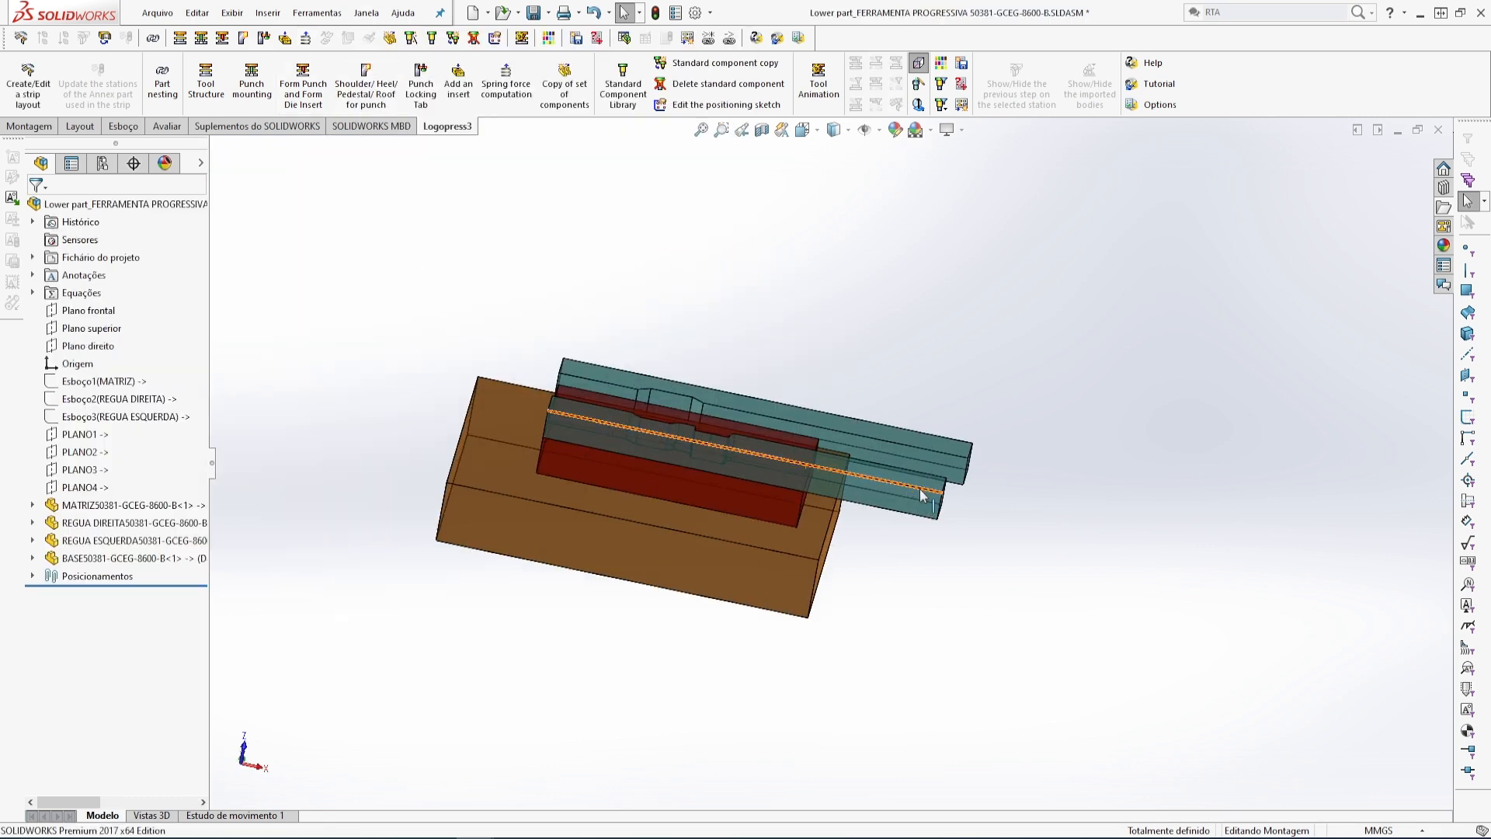
{"action": "left_click", "coordinate": [832, 370]}
{"action": "scroll", "coordinate": [832, 370], "scroll_direction": "up", "scroll_amount": 5}
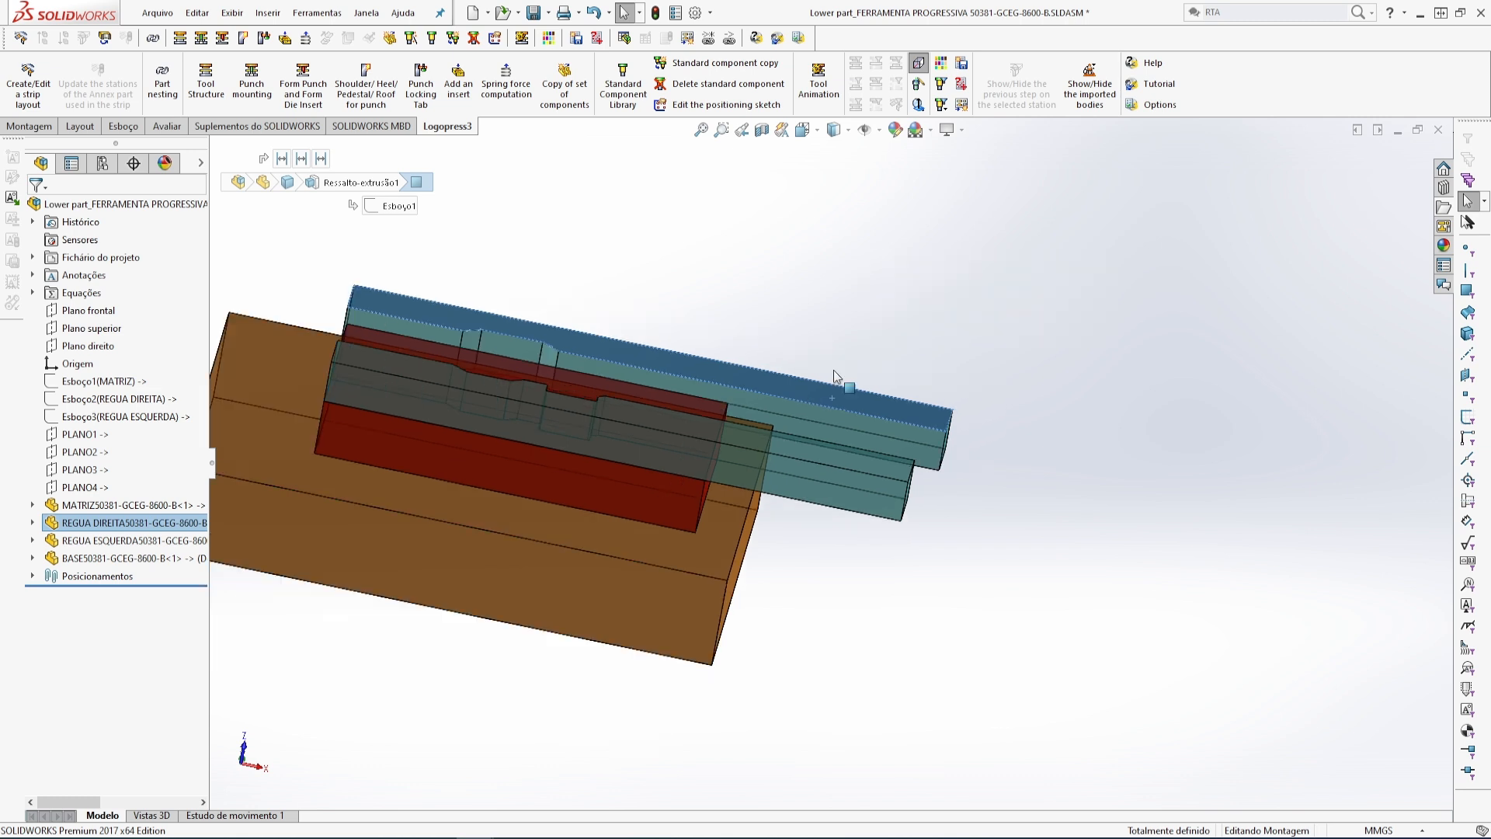
{"action": "right_click", "coordinate": [126, 528]}
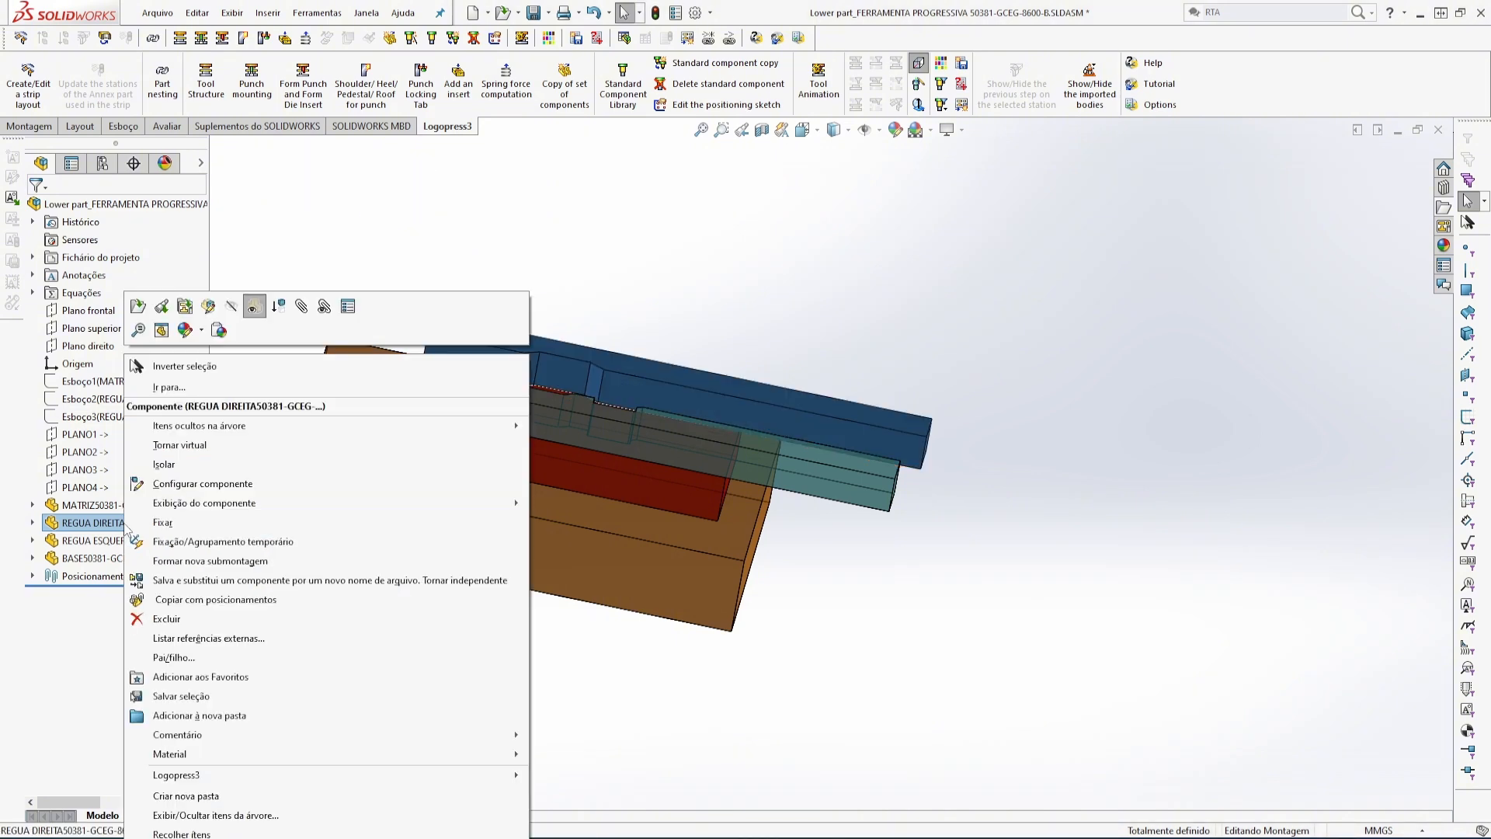
{"action": "left_click", "coordinate": [217, 333]}
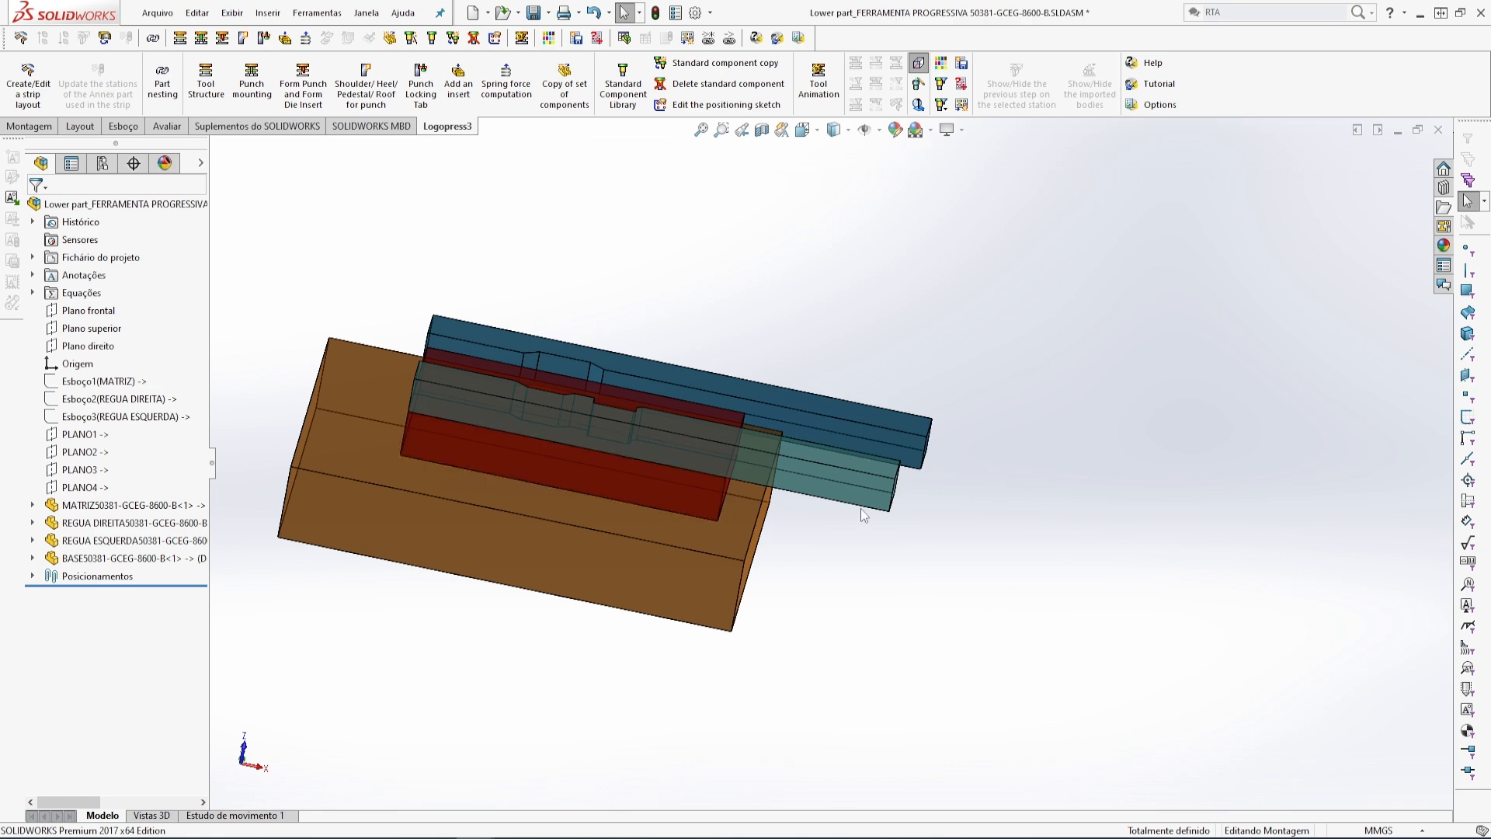
- Paste the copied blue rail appearance onto the REGUA ESQUERDA component as well
{"action": "left_click", "coordinate": [122, 541]}
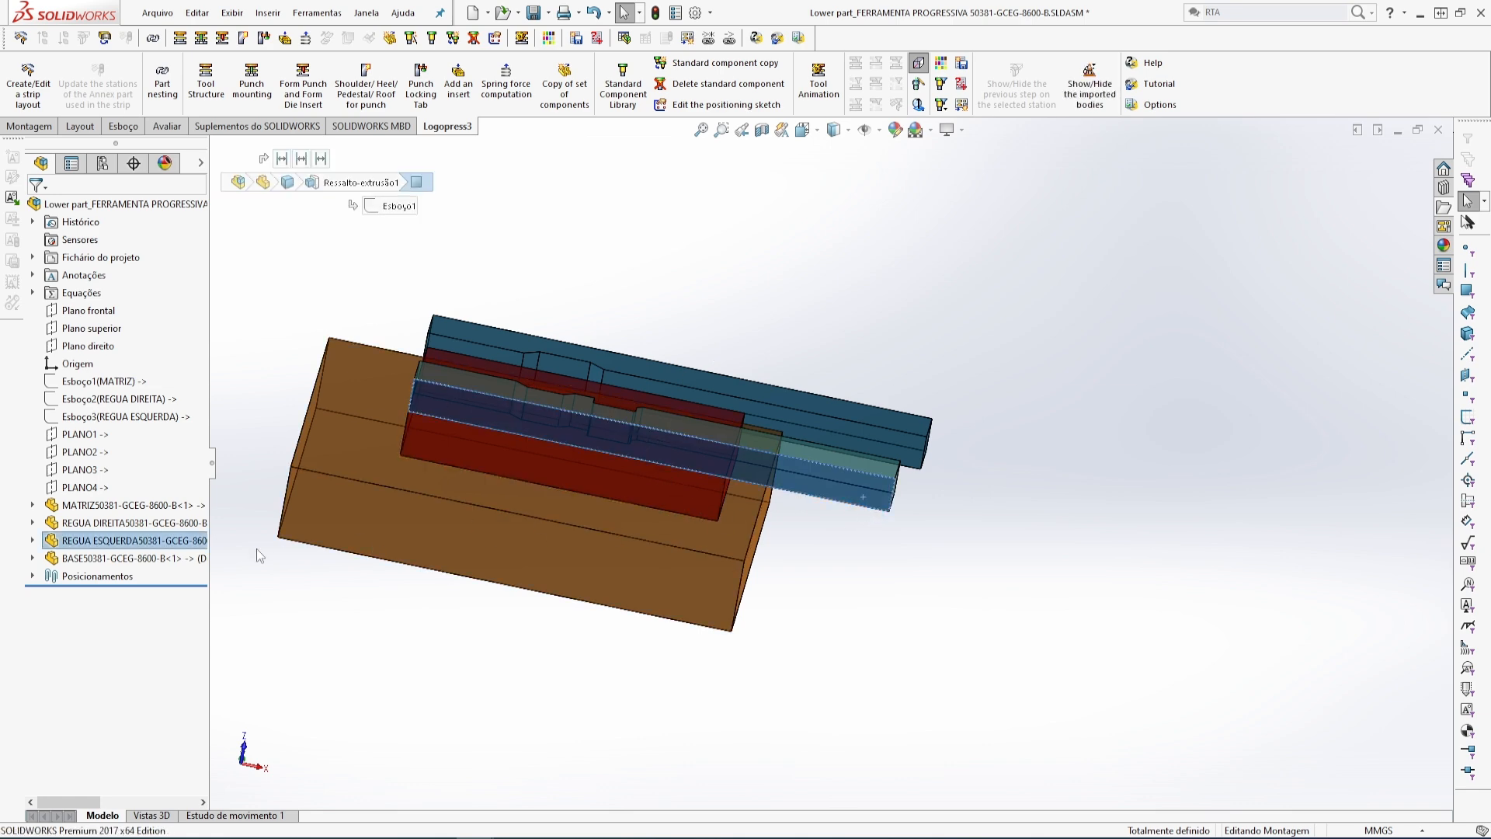
{"action": "right_click", "coordinate": [122, 542]}
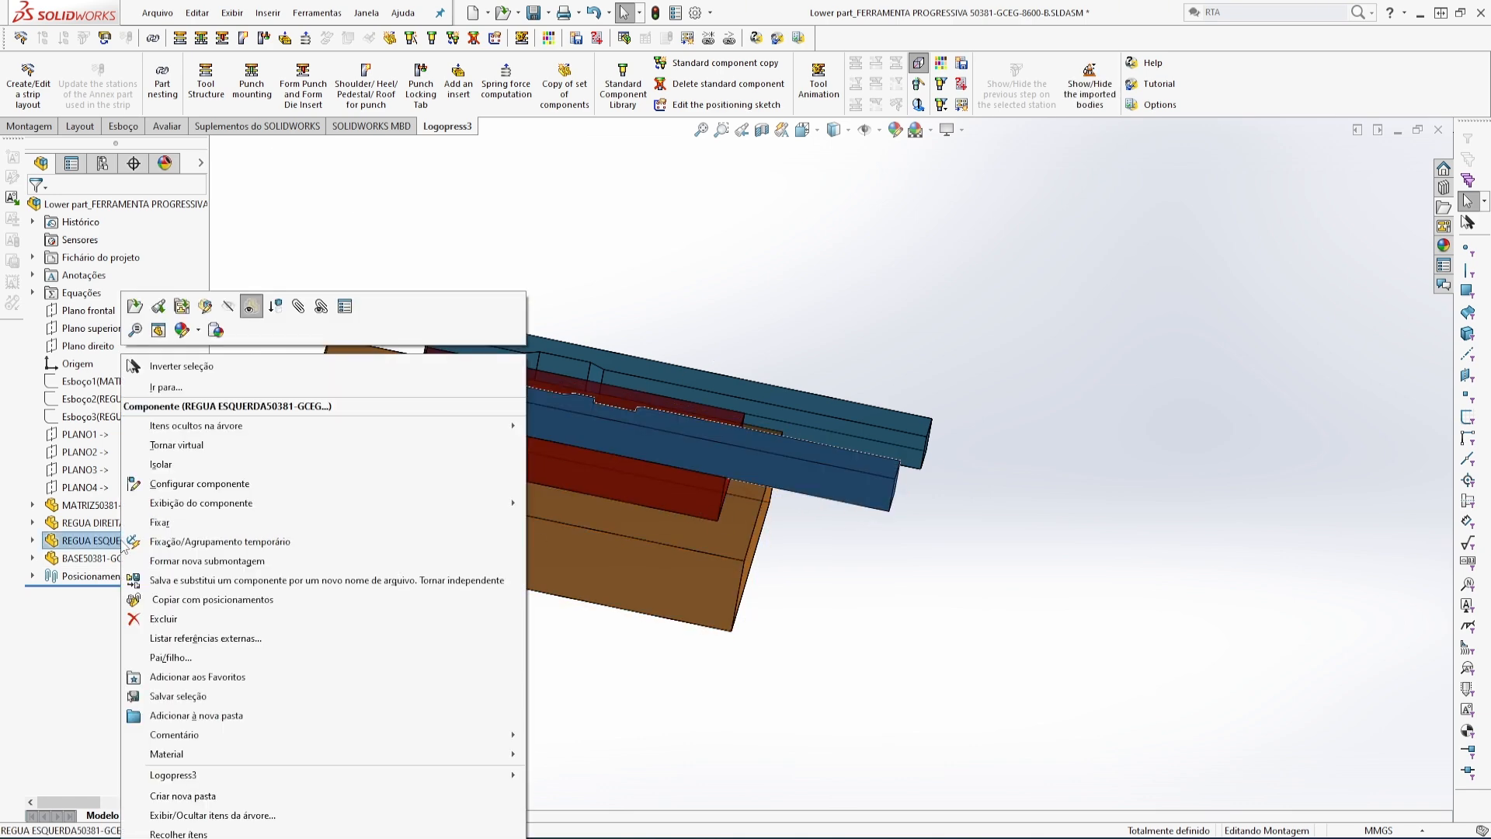
{"action": "left_click", "coordinate": [215, 330]}
- Check the recoloured plates and rails, and save the Lower part together with the modified FERRAMENTA PROGRESSIVA assembly
{"action": "middle_click_drag", "start_coordinate": [674, 425], "coordinate": [669, 542]}
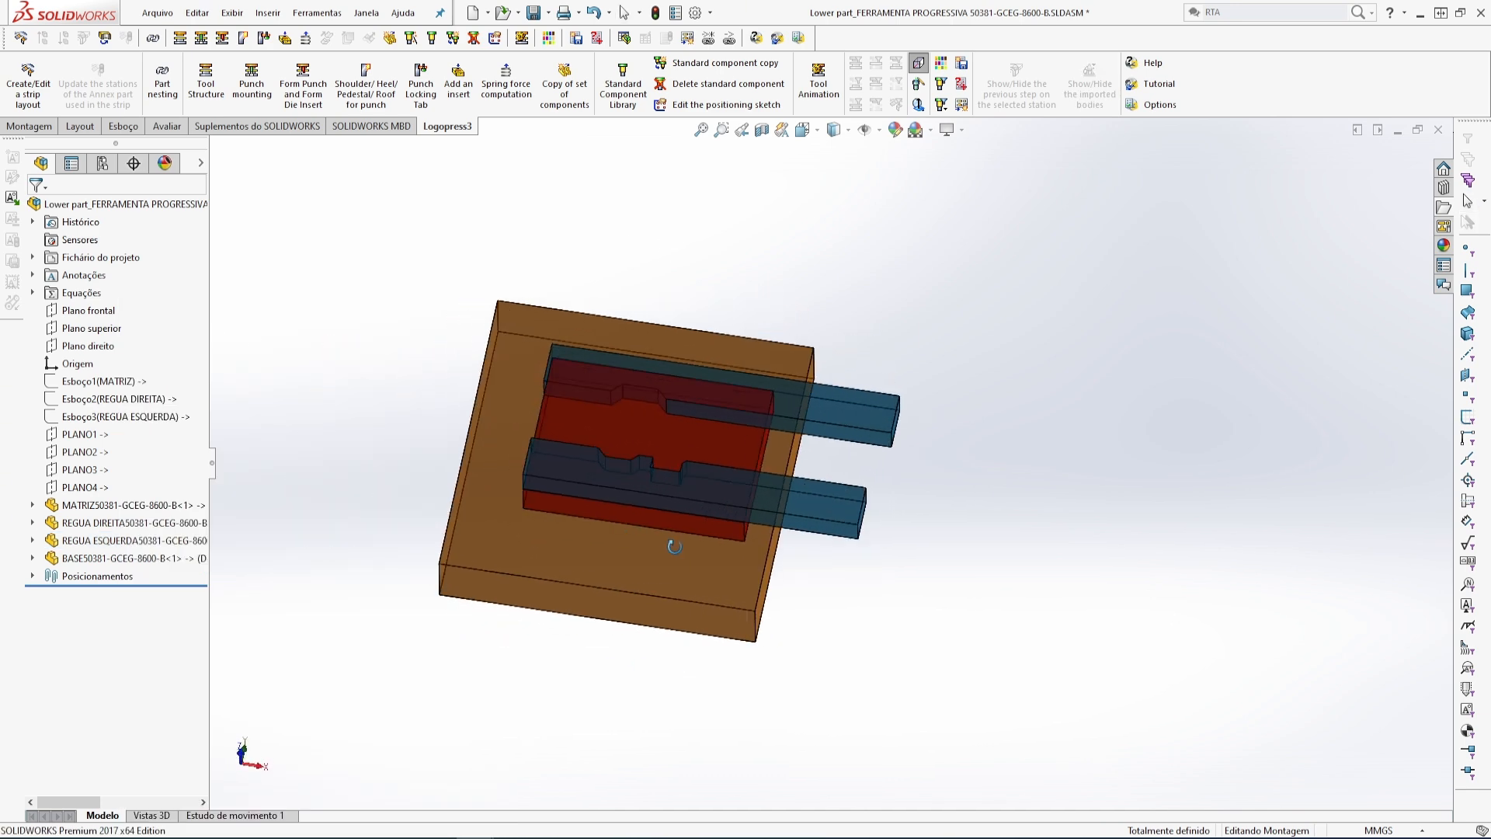
{"action": "scroll", "coordinate": [868, 452], "scroll_direction": "down", "scroll_amount": 3}
{"action": "middle_click_drag", "start_coordinate": [868, 451], "coordinate": [799, 266]}
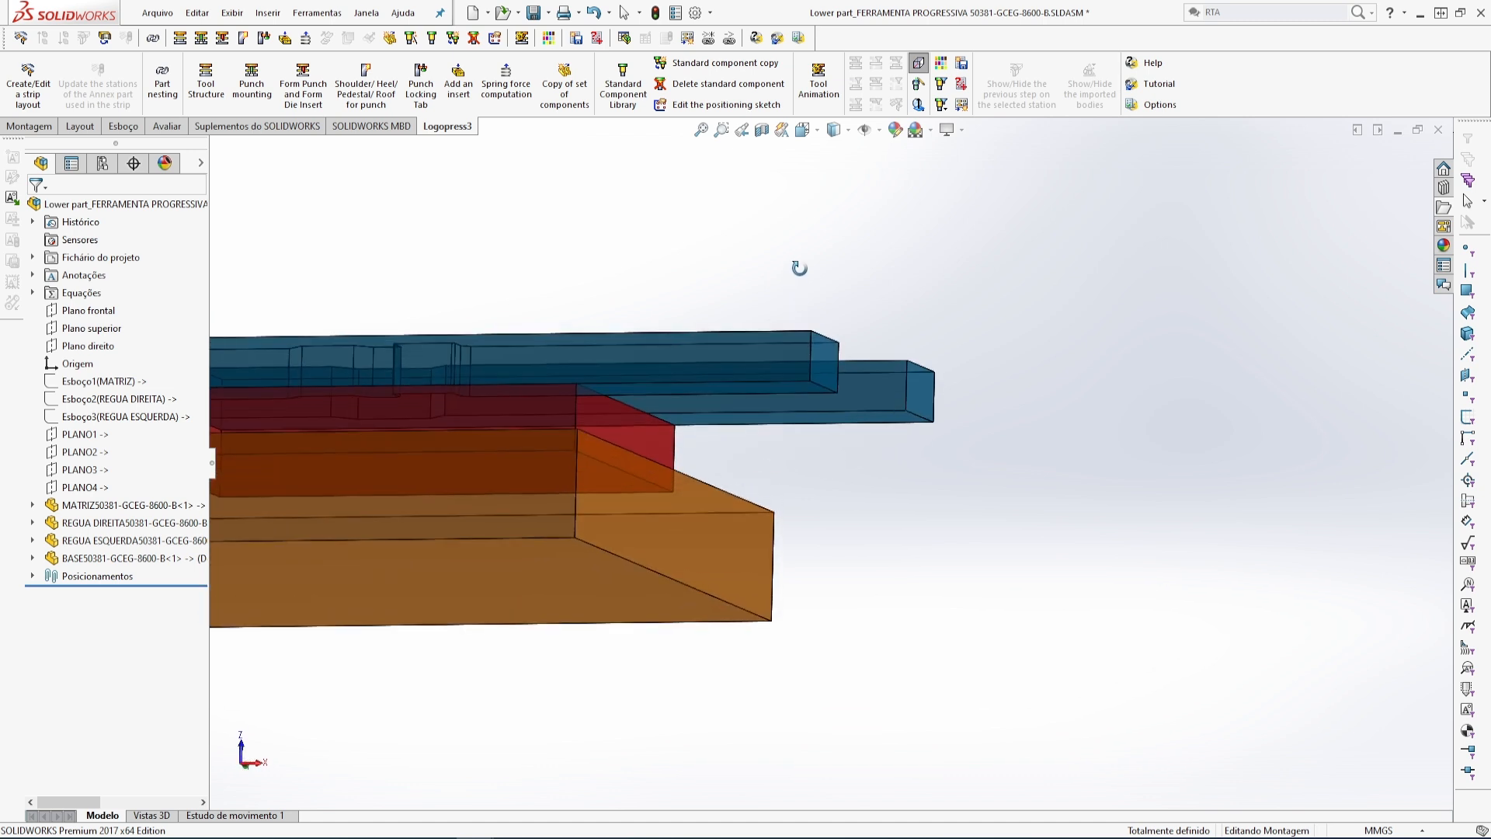
{"action": "middle_click_drag", "start_coordinate": [818, 458], "coordinate": [818, 451]}
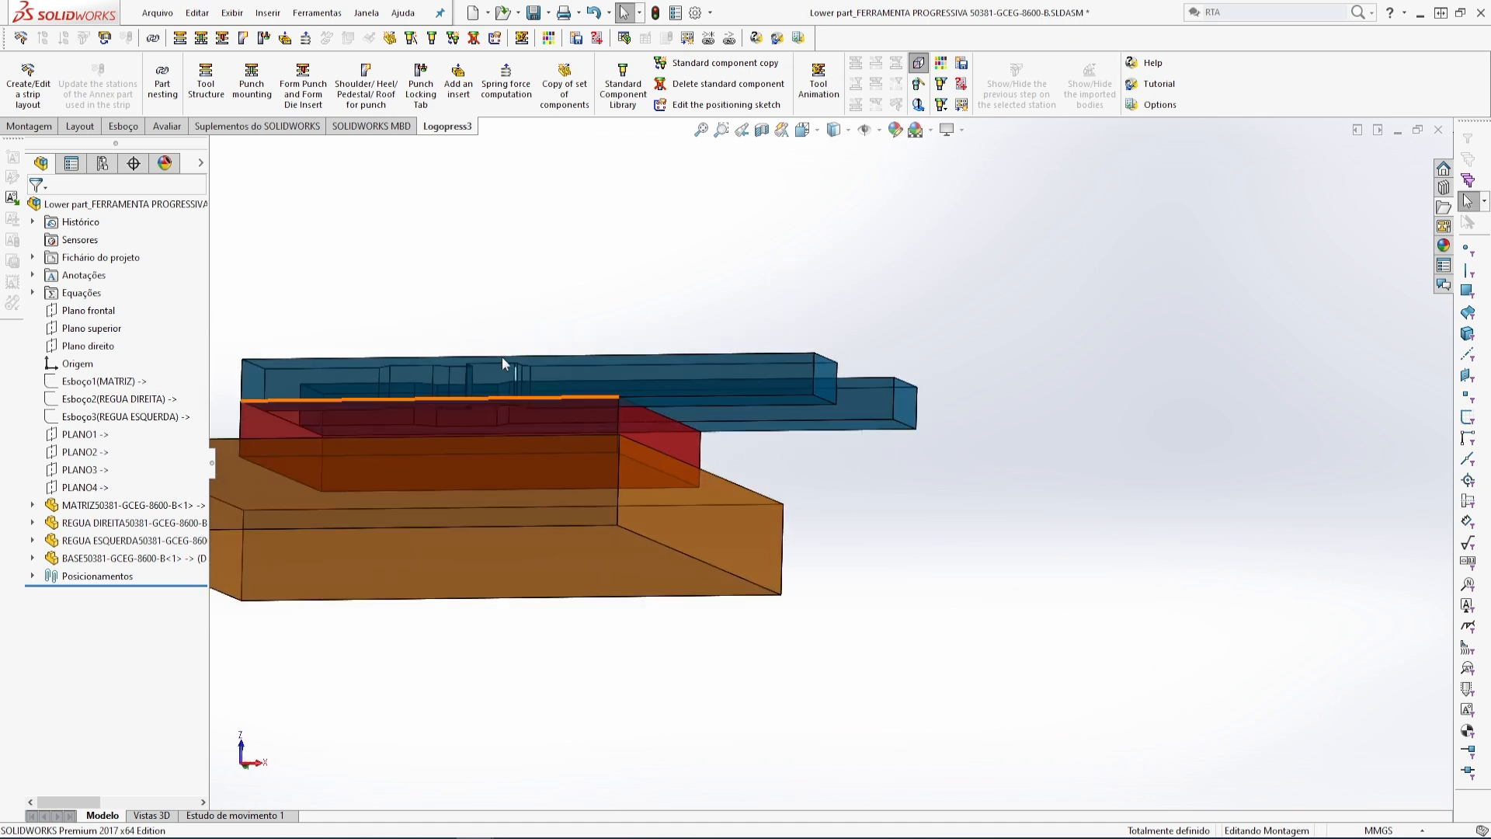
{"action": "left_click", "coordinate": [533, 13]}
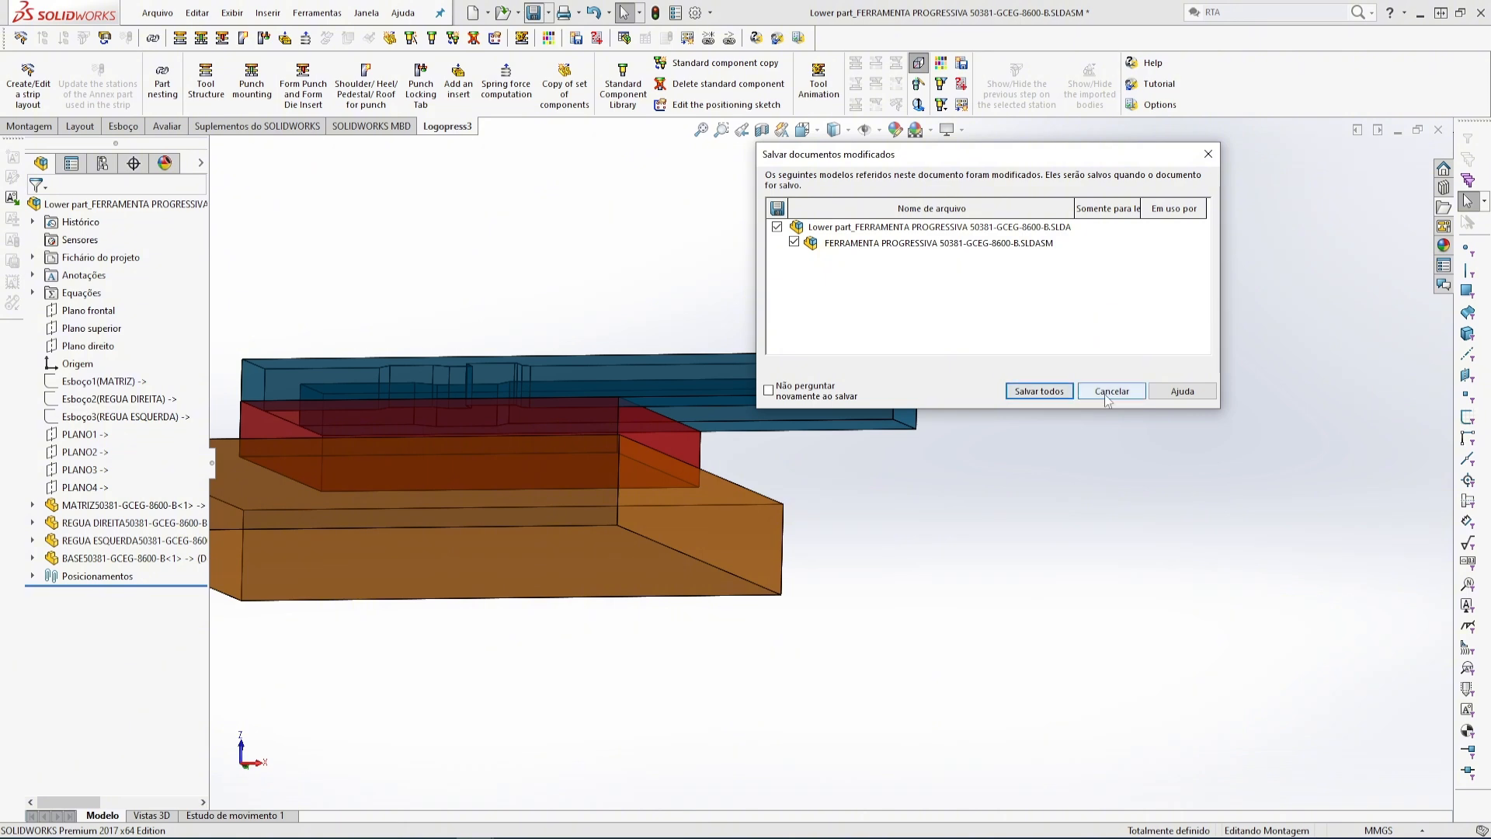
{"action": "left_click", "coordinate": [1039, 391]}
{"action": "scroll", "coordinate": [864, 477], "scroll_direction": "down", "scroll_amount": 3}
{"action": "scroll", "coordinate": [721, 399], "scroll_direction": "up", "scroll_amount": 2}
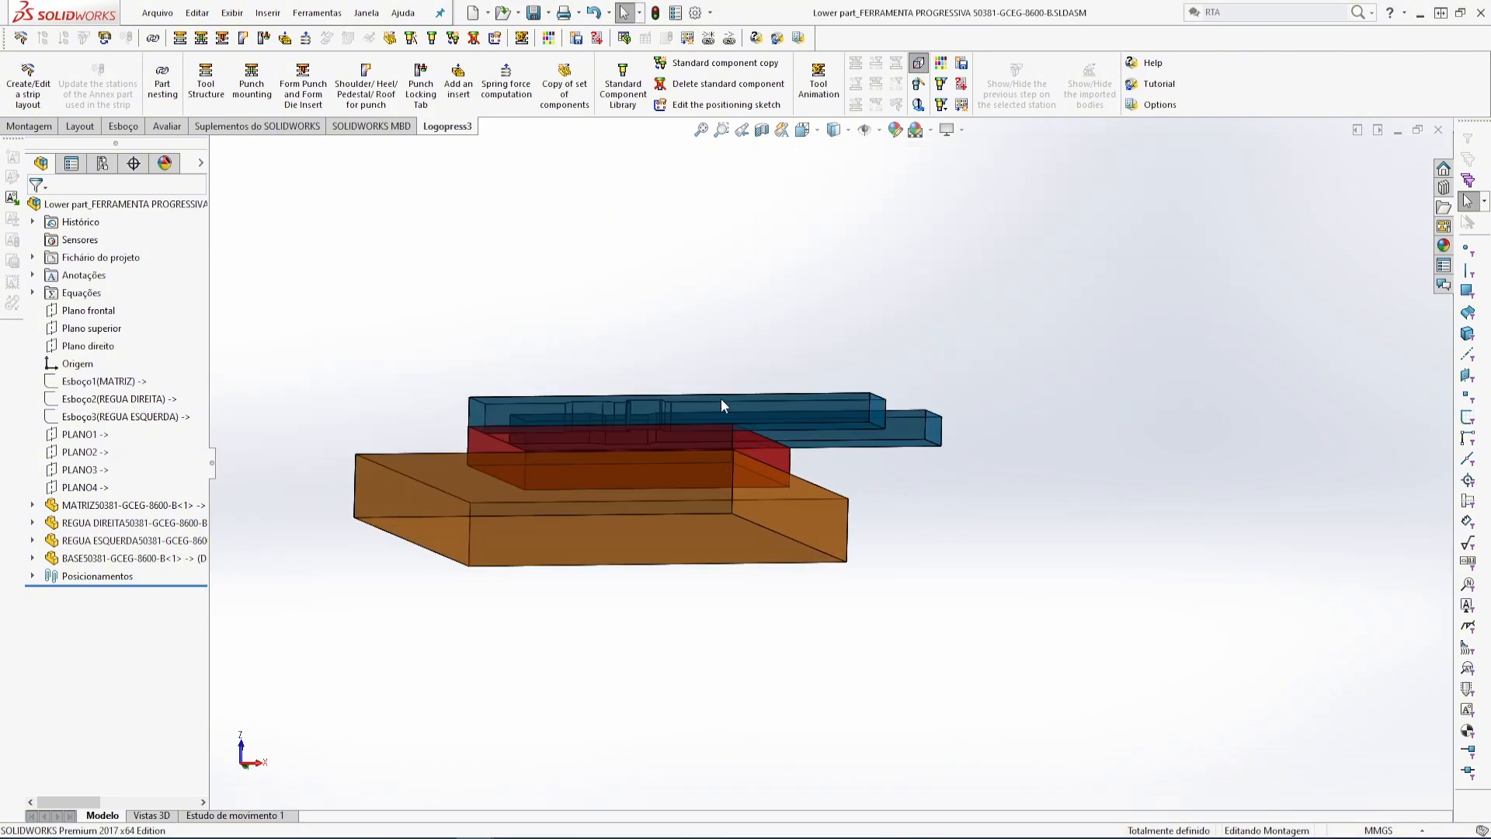
{"action": "middle_click_drag", "start_coordinate": [721, 398], "coordinate": [655, 376]}
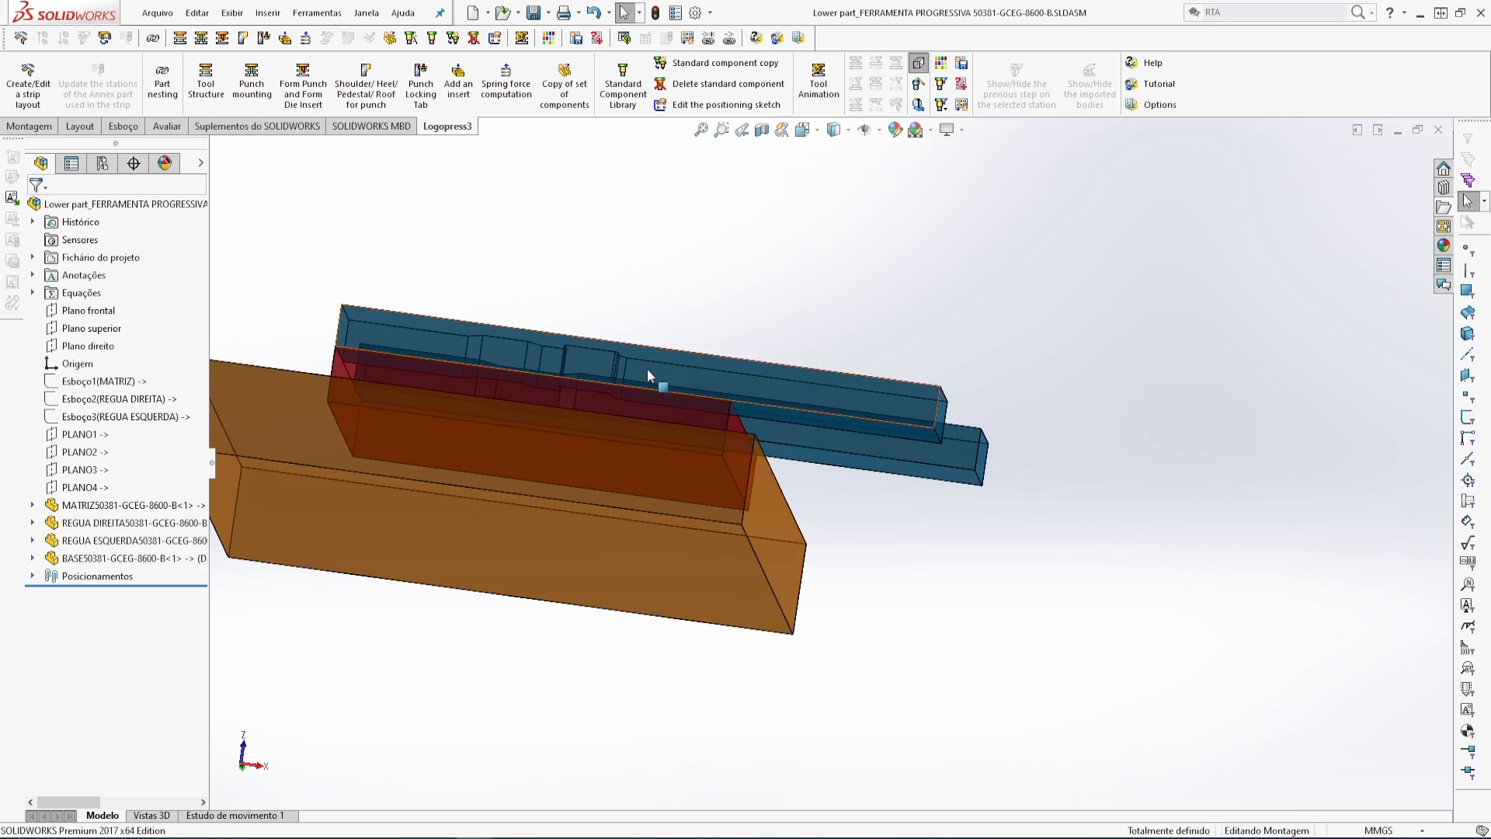
{"action": "left_click", "coordinate": [207, 81]}
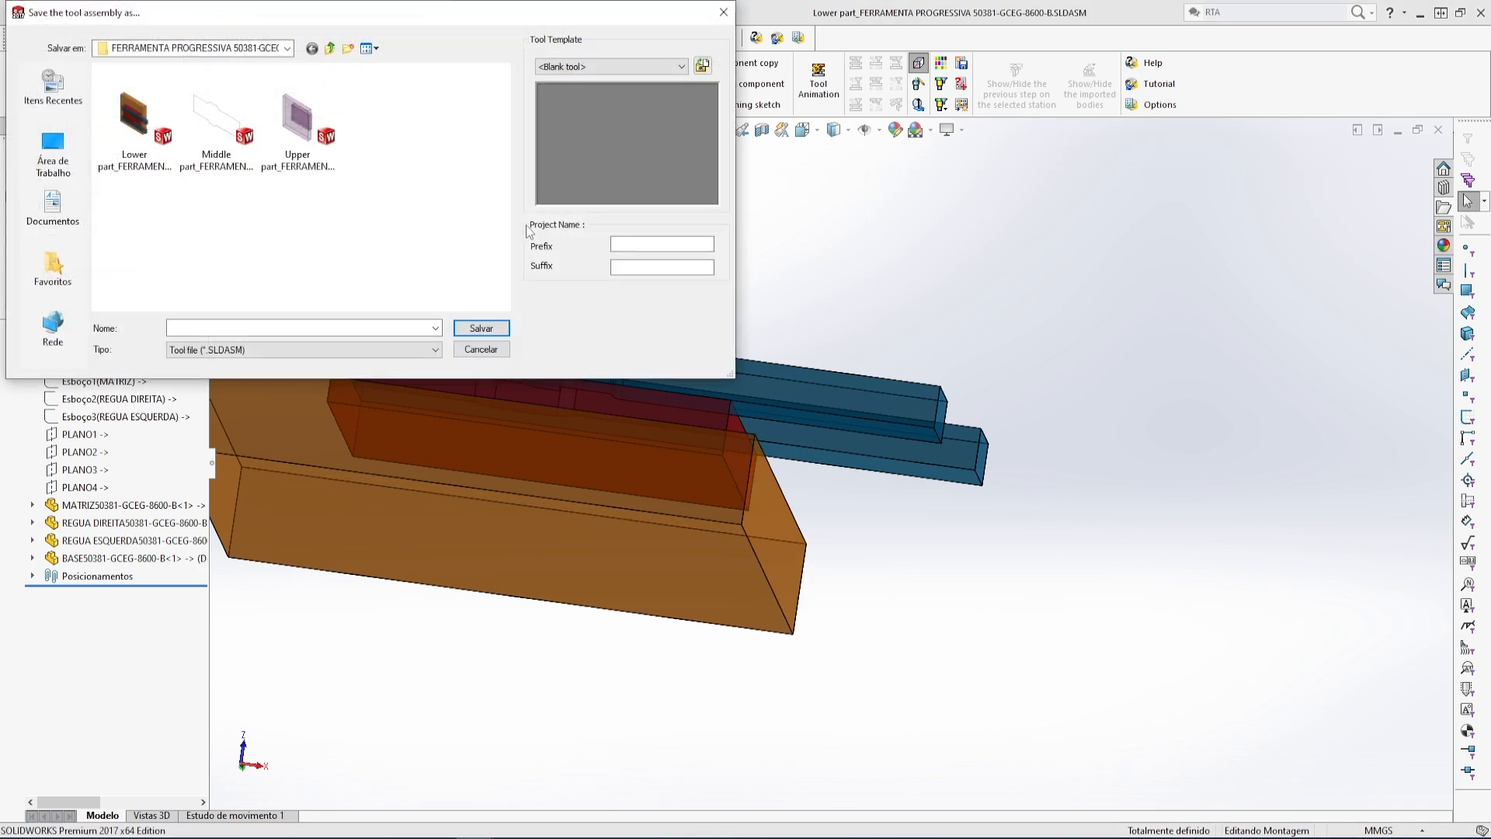
{"action": "left_click", "coordinate": [470, 350]}
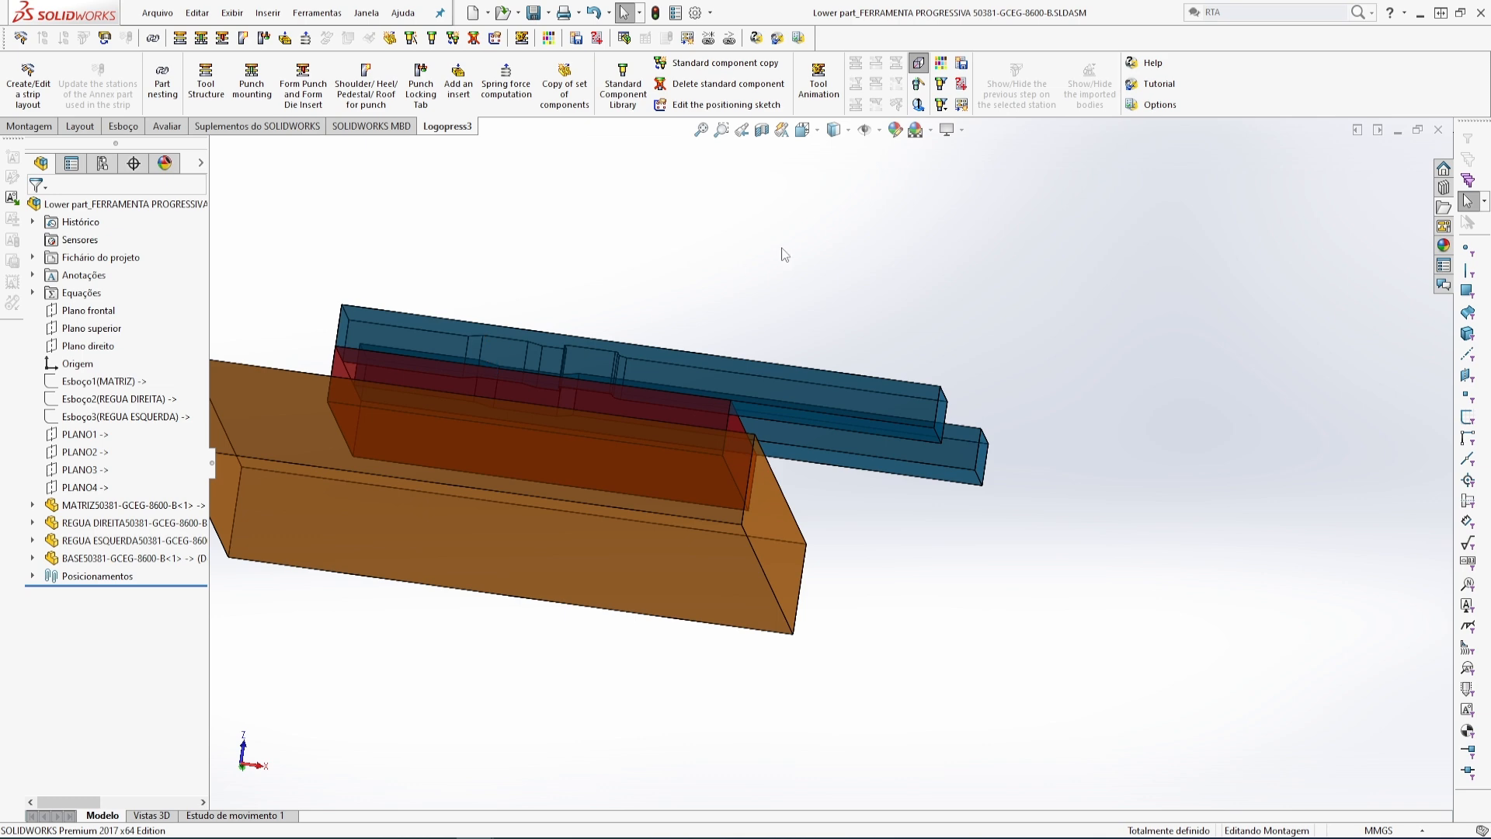
{"action": "left_click", "coordinate": [179, 39]}
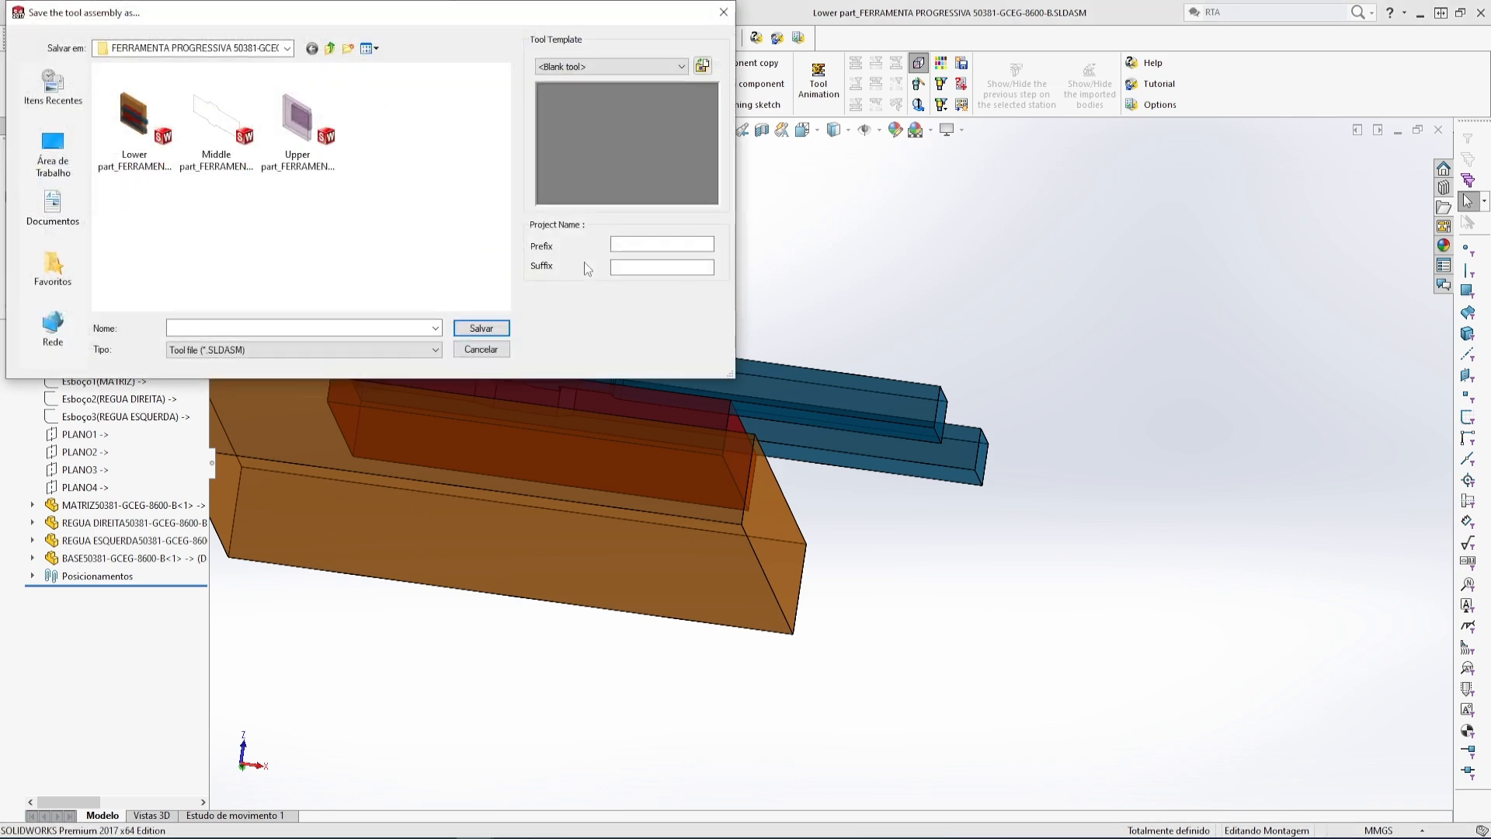
{"action": "left_click", "coordinate": [480, 349]}
- Save the Lower part assembly and close its window to return to the main die assembly
{"action": "middle_click_drag", "start_coordinate": [818, 311], "coordinate": [761, 493]}
{"action": "left_click", "coordinate": [533, 12]}
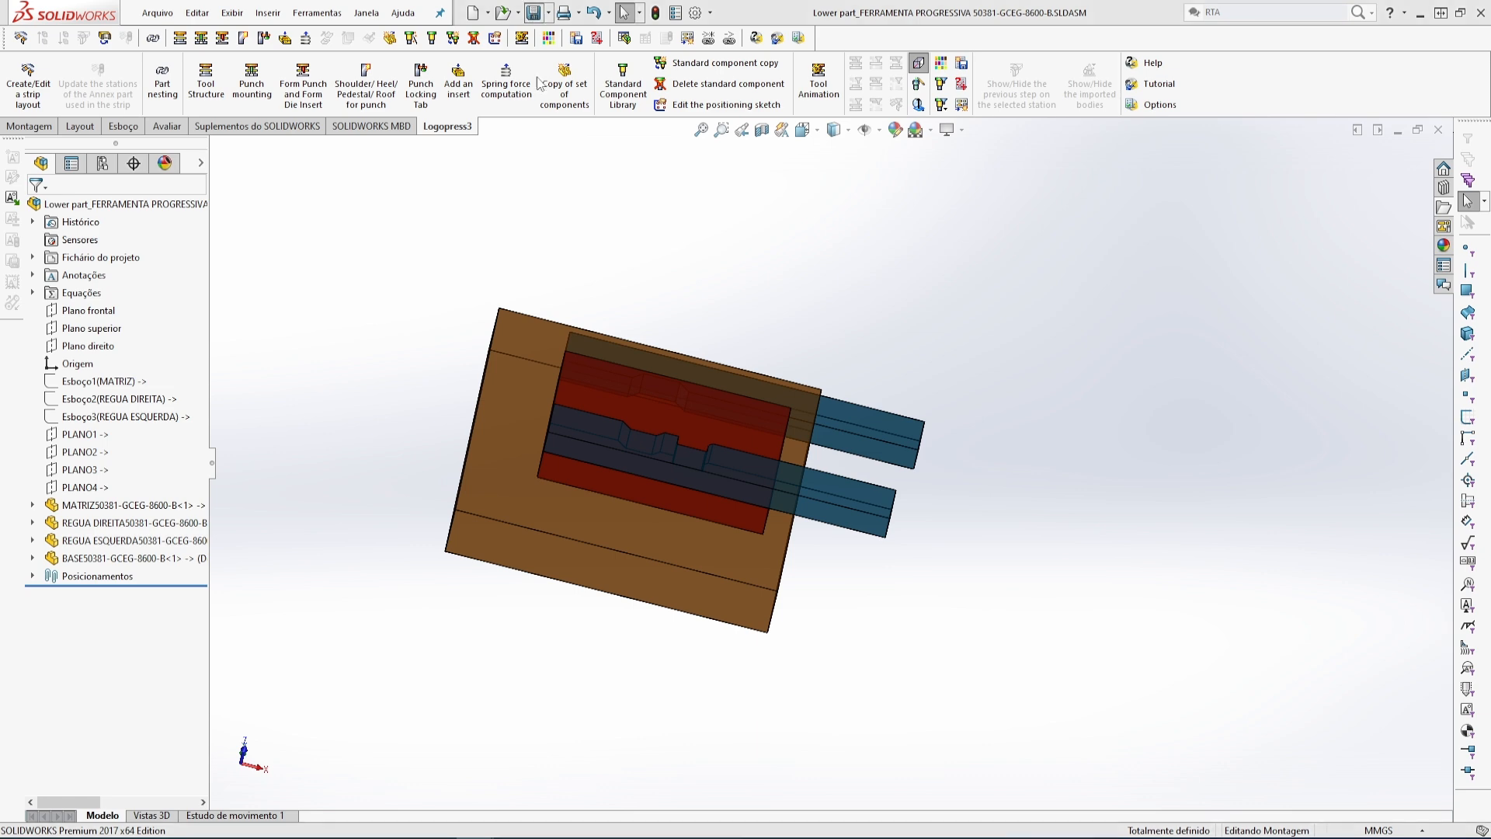
{"action": "left_click", "coordinate": [1025, 389]}
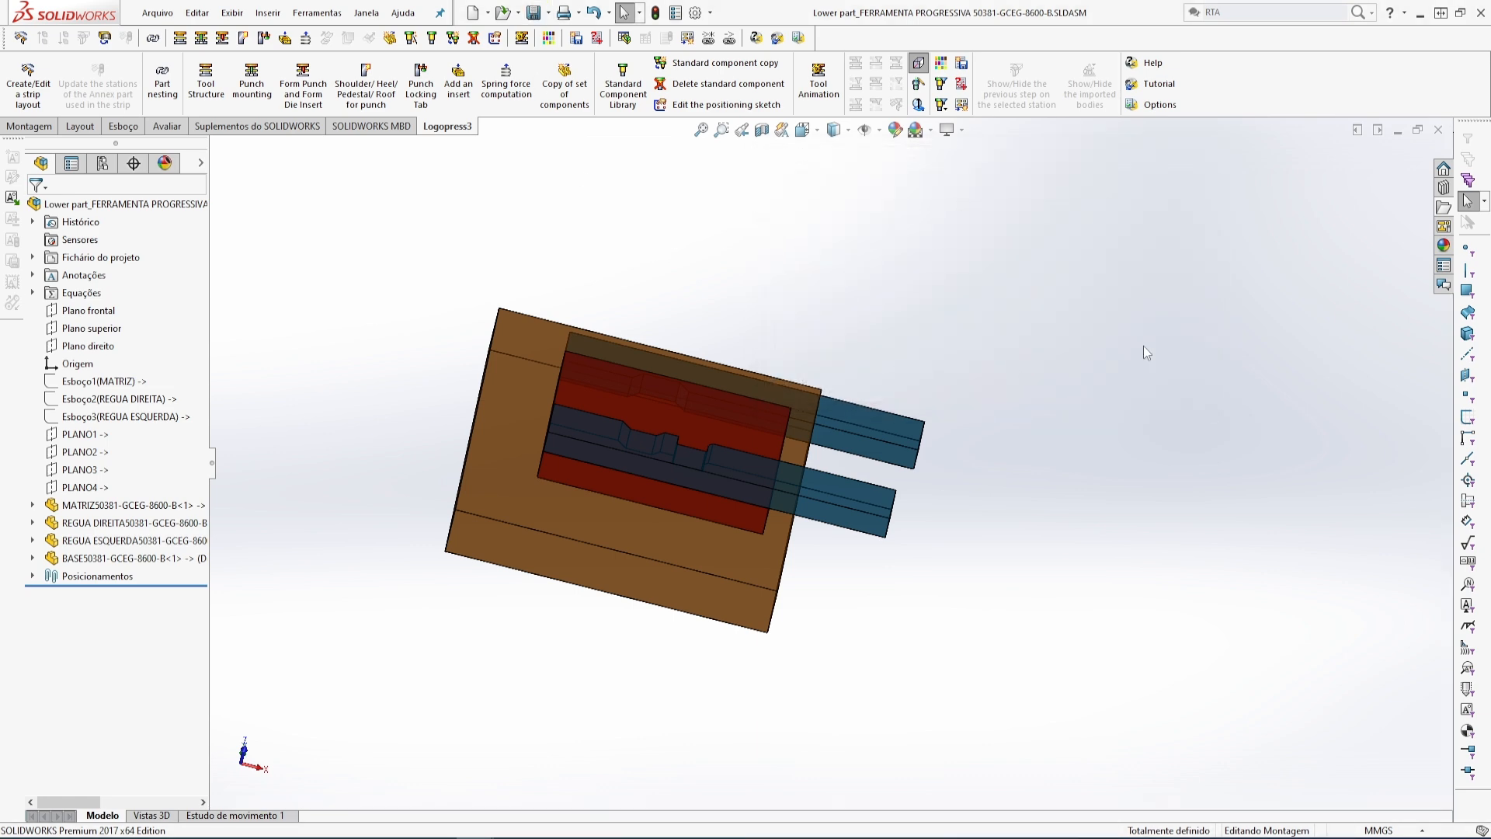
{"action": "left_click", "coordinate": [1438, 130]}
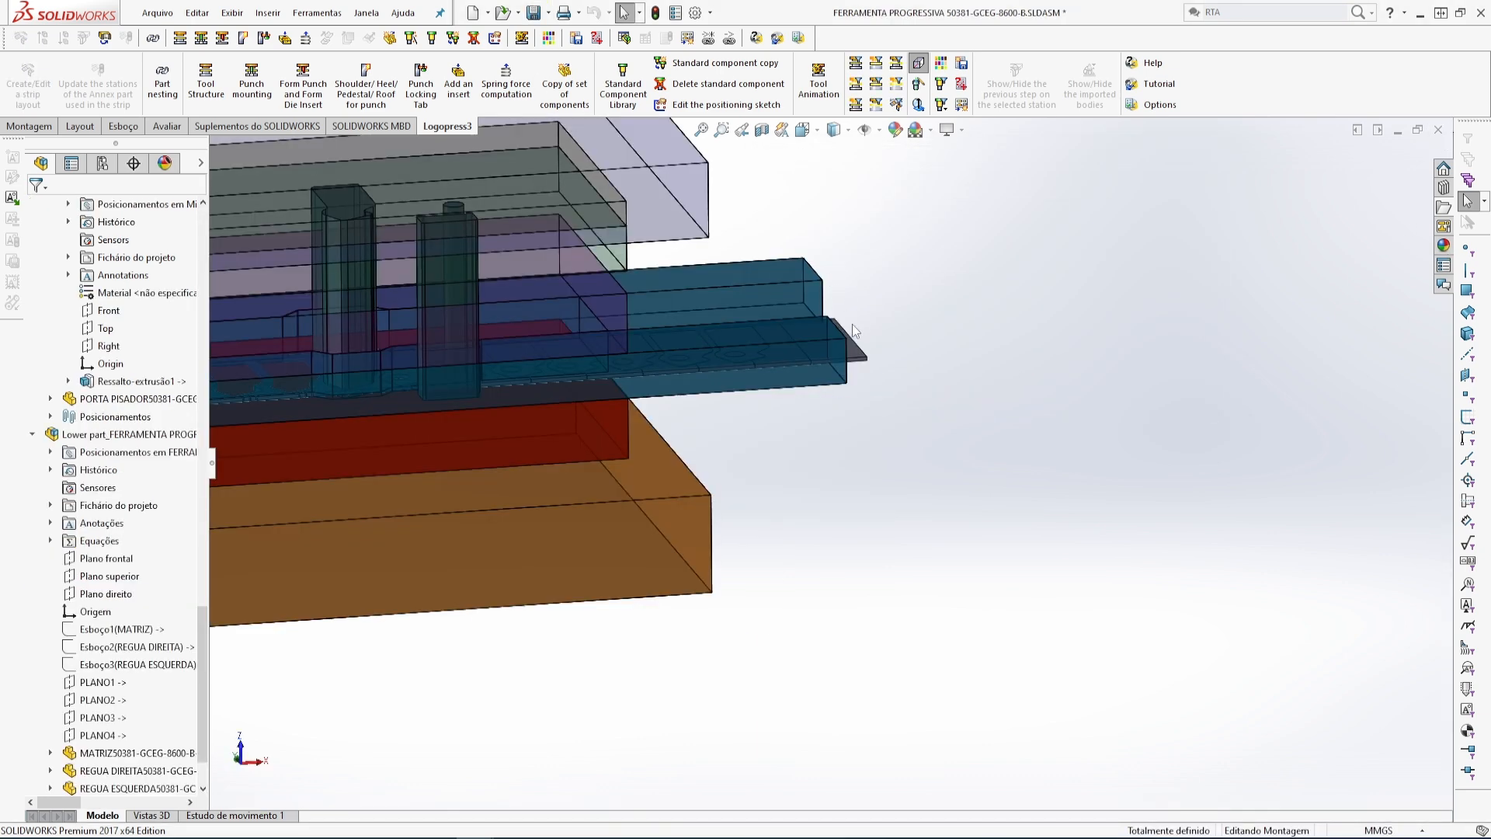
- Filter the main die assembly so that only the lower part of the tool is displayed with the strip and punches
{"action": "scroll", "coordinate": [851, 324], "scroll_direction": "up", "scroll_amount": 4}
{"action": "middle_click_drag", "start_coordinate": [669, 299], "coordinate": [662, 362]}
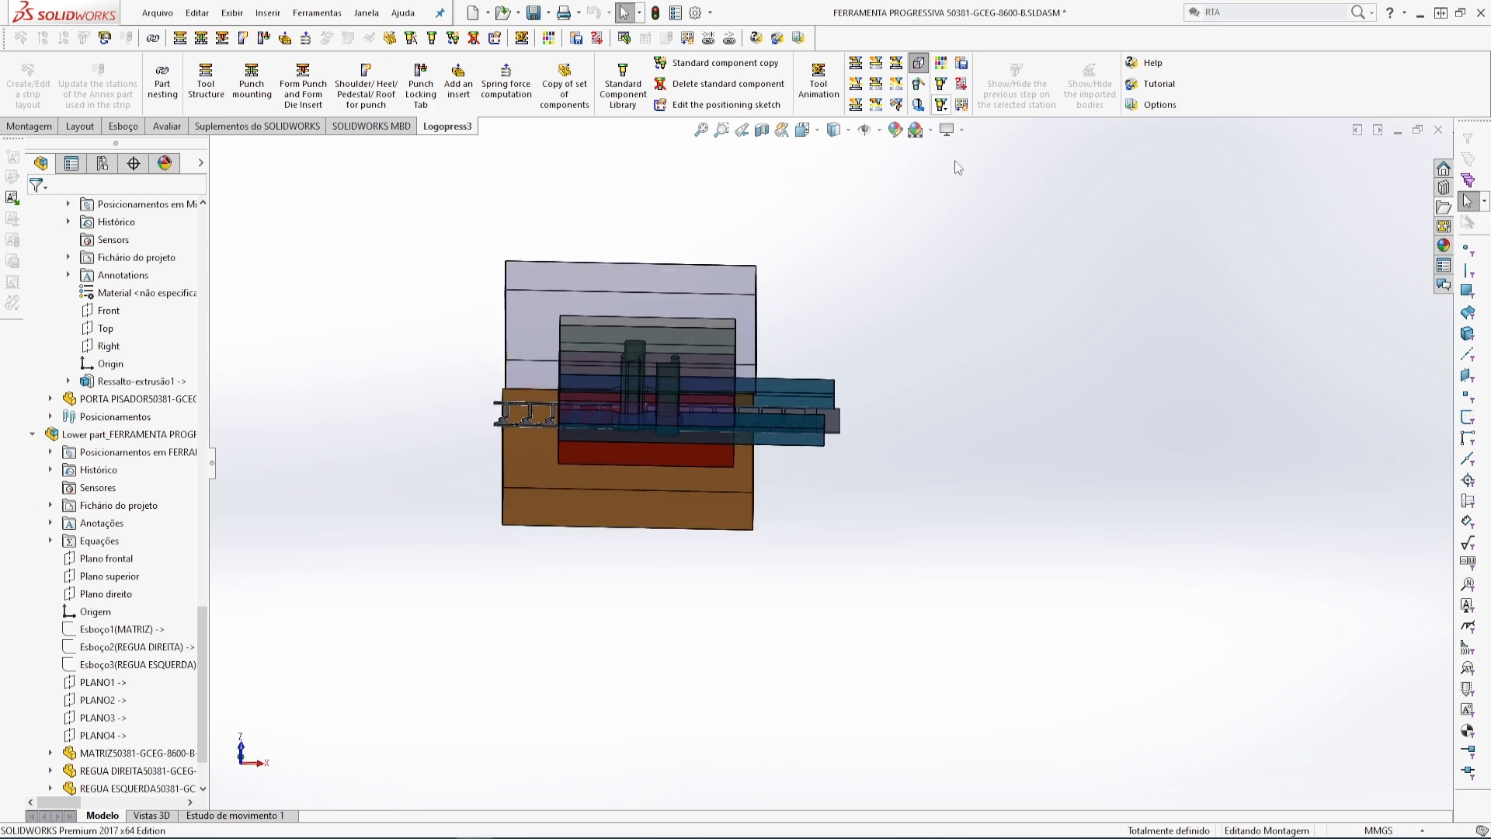
{"action": "left_click", "coordinate": [855, 83]}
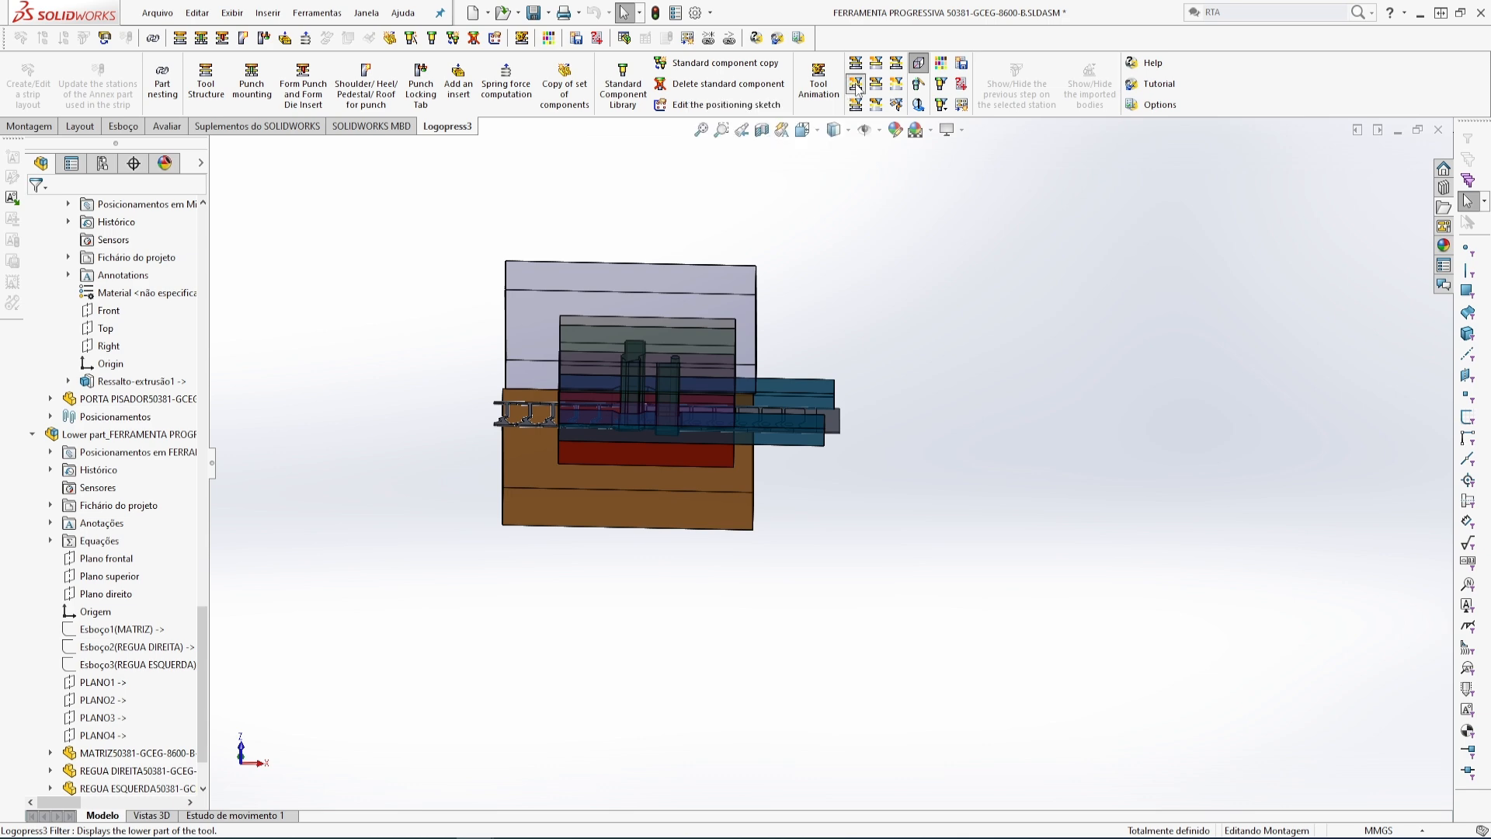
{"action": "scroll", "coordinate": [691, 422], "scroll_direction": "down", "scroll_amount": 3}
{"action": "mouse_move", "coordinate": [691, 422]}
{"action": "middle_mouse_down"}
{"action": "mouse_move", "coordinate": [712, 316]}
{"action": "mouse_move", "coordinate": [693, 412]}
{"action": "middle_mouse_up"}
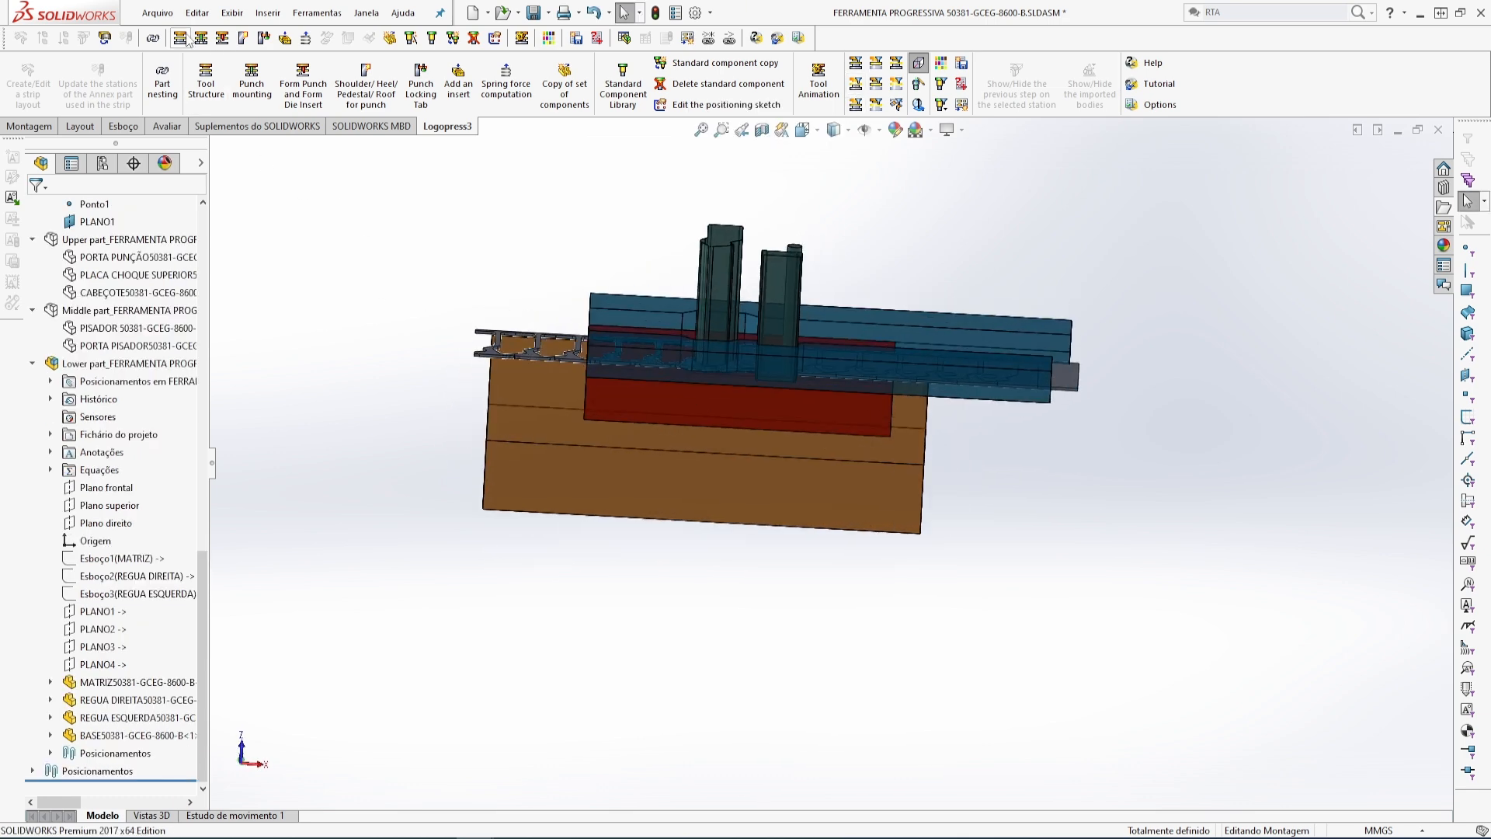
{"action": "middle_click_drag", "start_coordinate": [1020, 440], "coordinate": [1062, 427]}
{"action": "scroll", "coordinate": [992, 407], "scroll_direction": "down", "scroll_amount": 3}
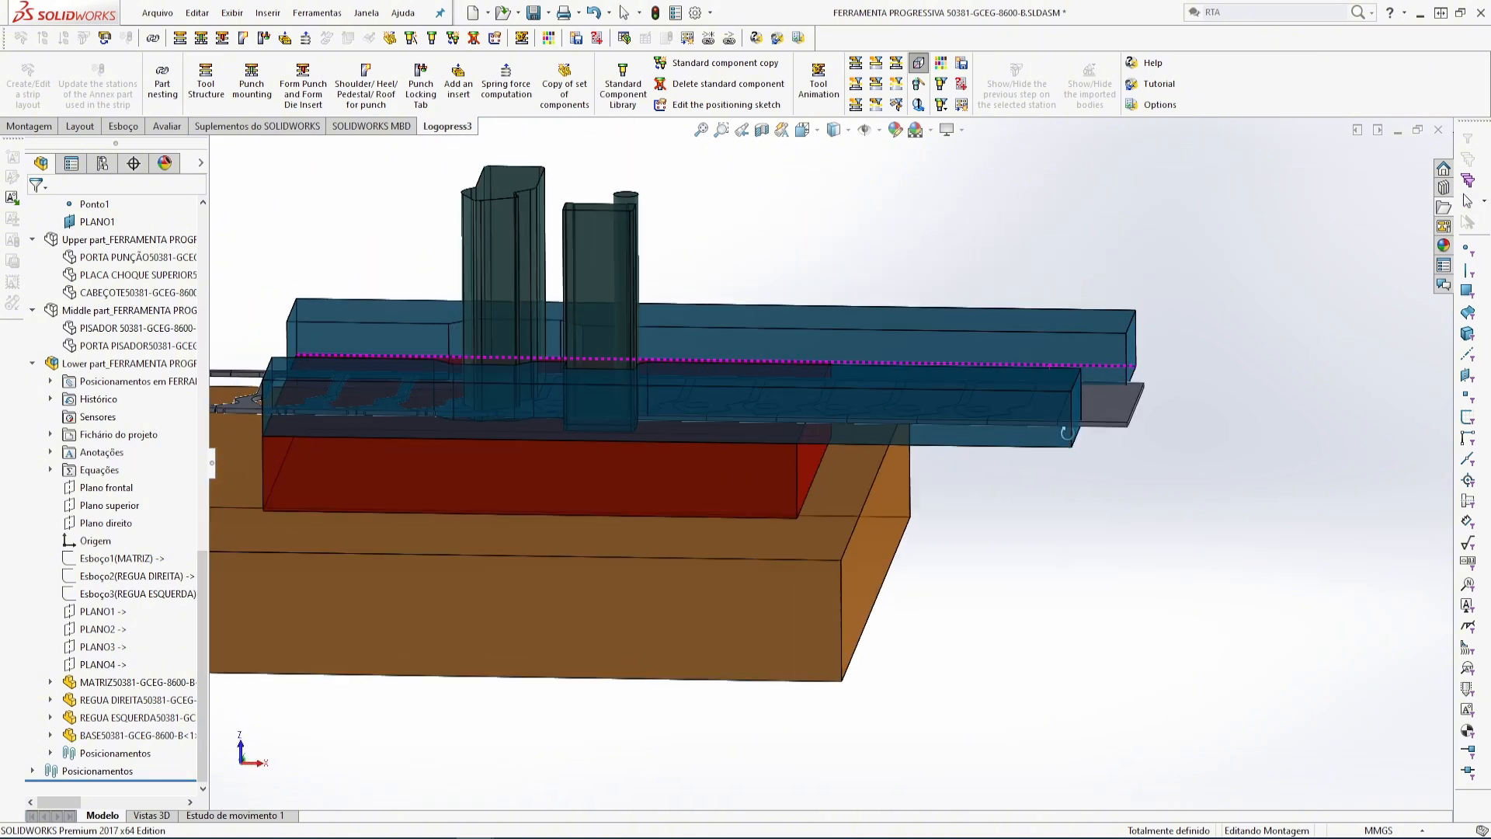
- Start a new plate from sketch in the tool structure, assigned to the Lower part, 6 mm thick and named APOIO DA TIRA
{"action": "left_click", "coordinate": [181, 41]}
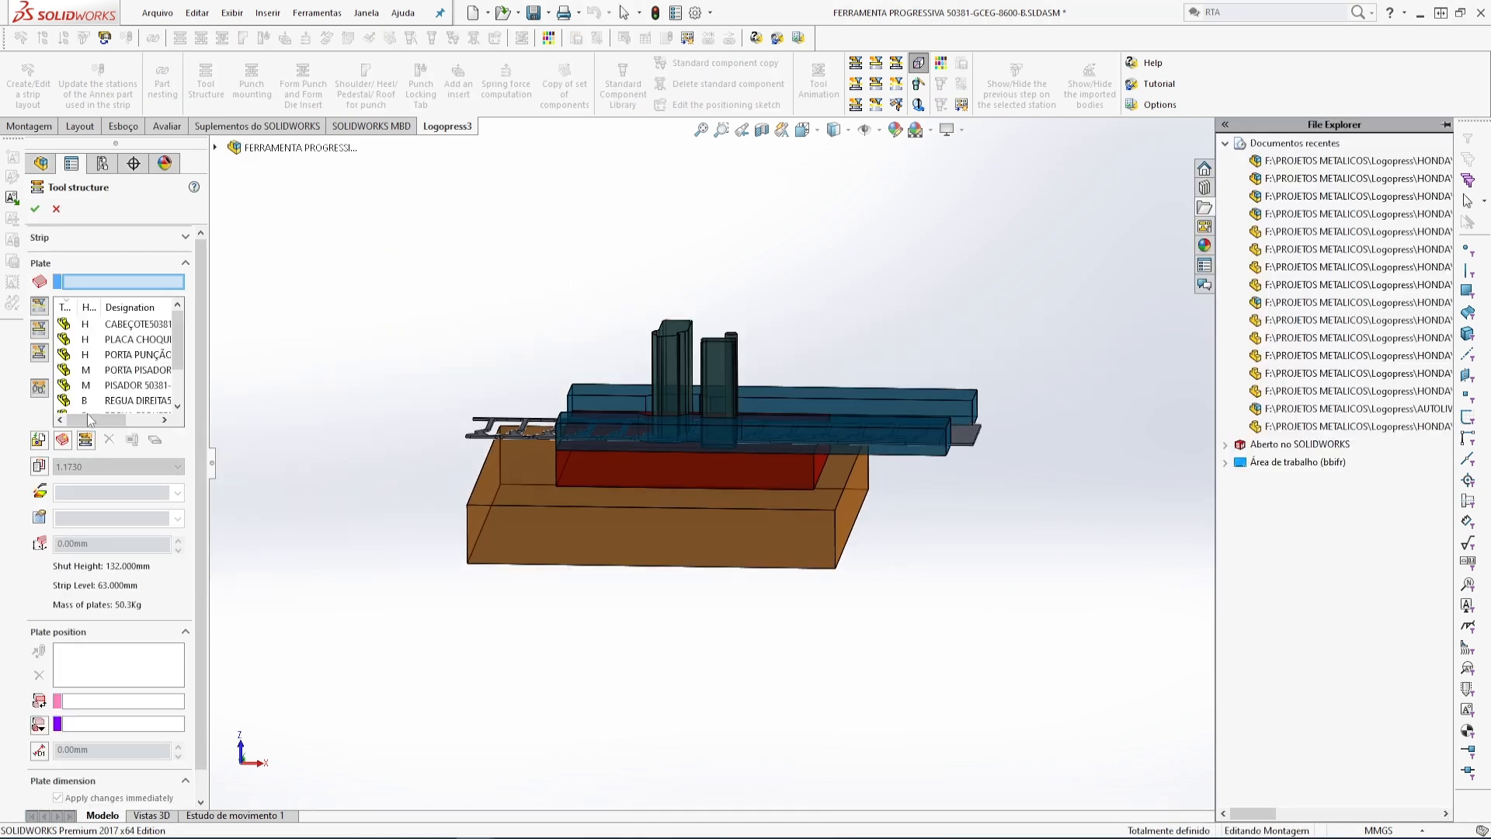
{"action": "left_click", "coordinate": [64, 439]}
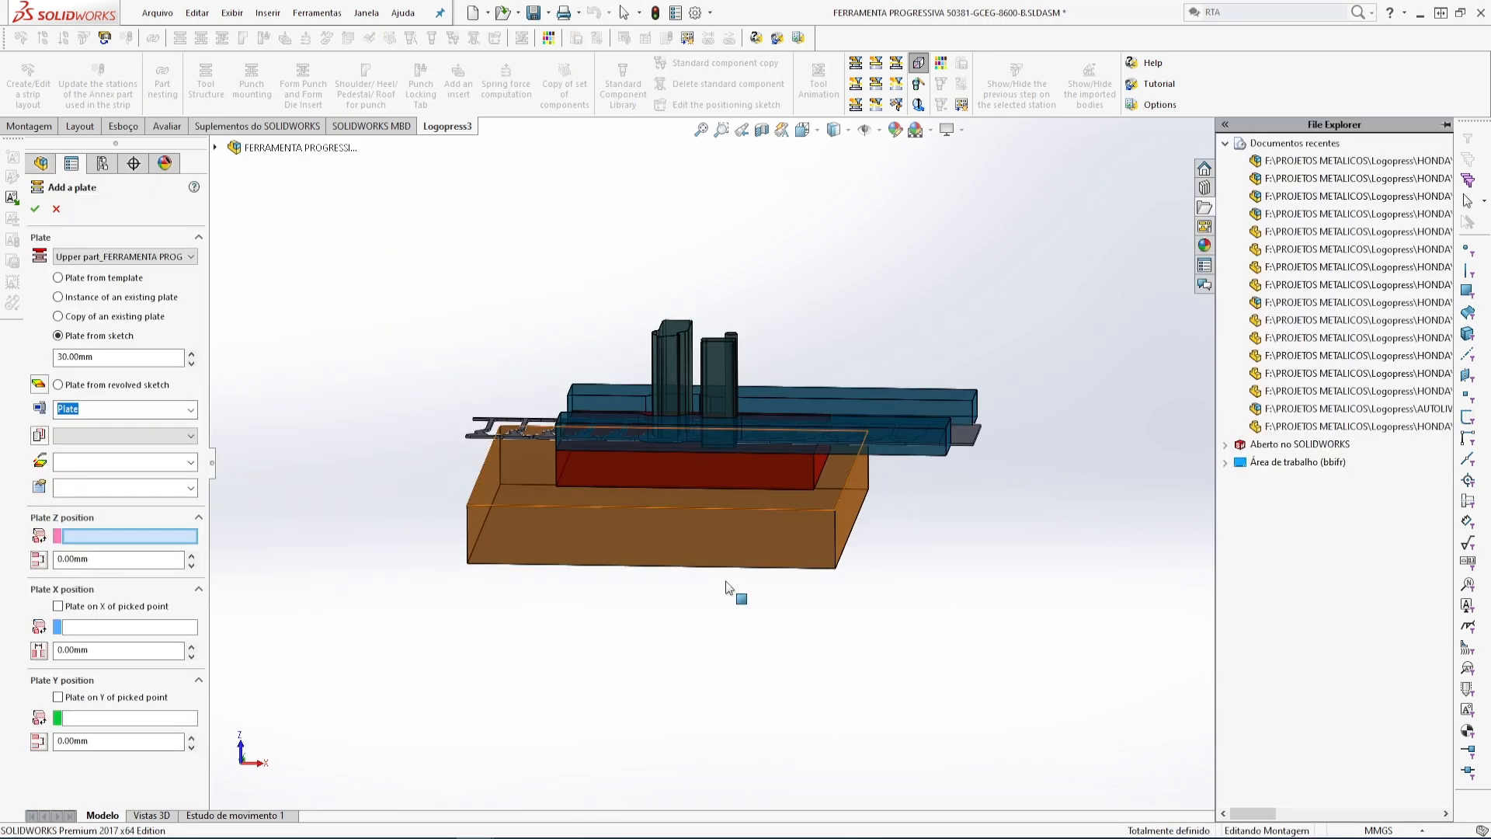
{"action": "middle_click_drag", "start_coordinate": [893, 452], "coordinate": [886, 403]}
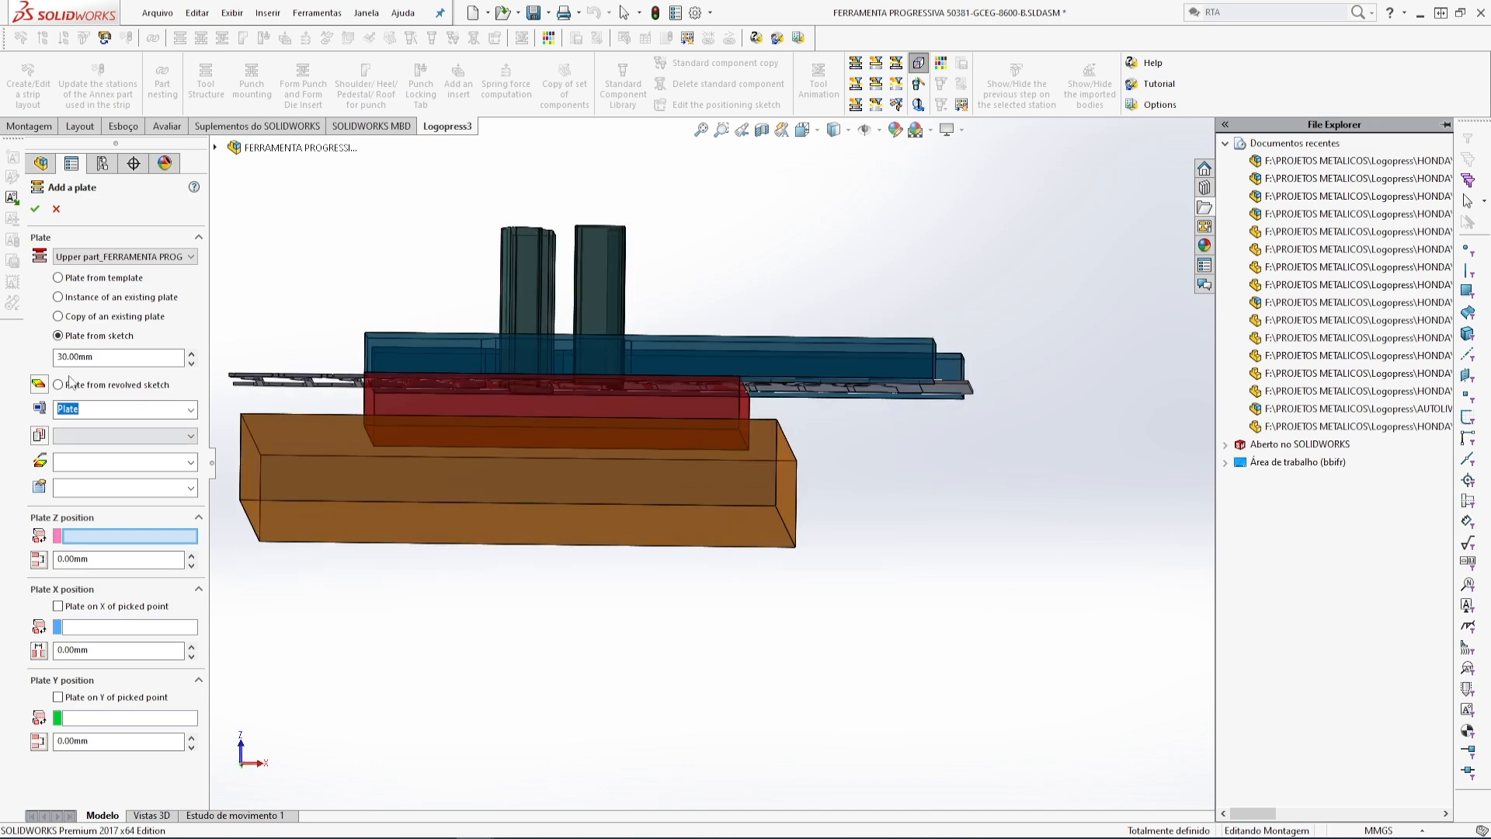
{"action": "left_click", "coordinate": [190, 257]}
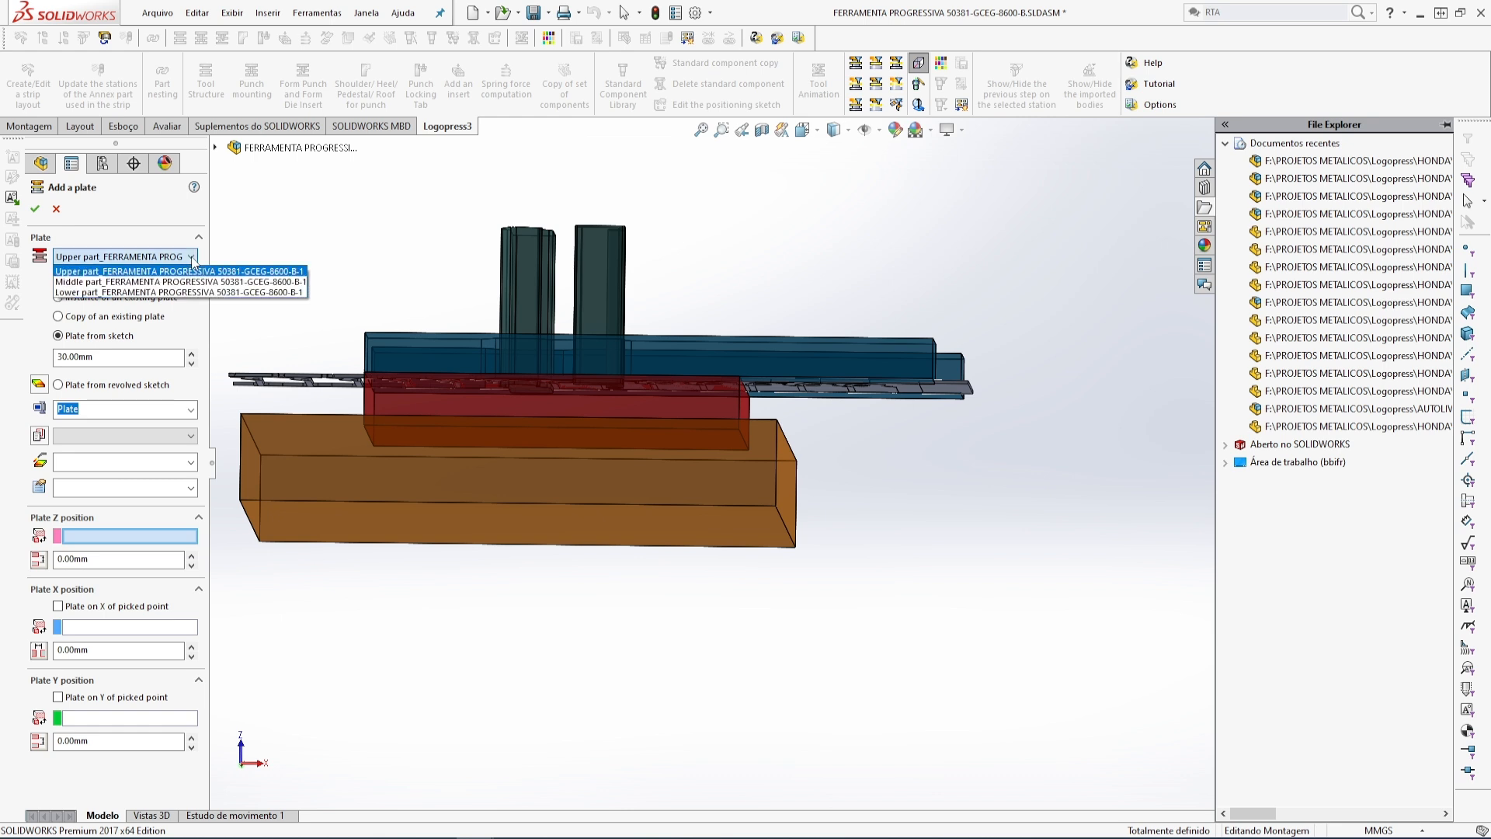
{"action": "left_click", "coordinate": [70, 294]}
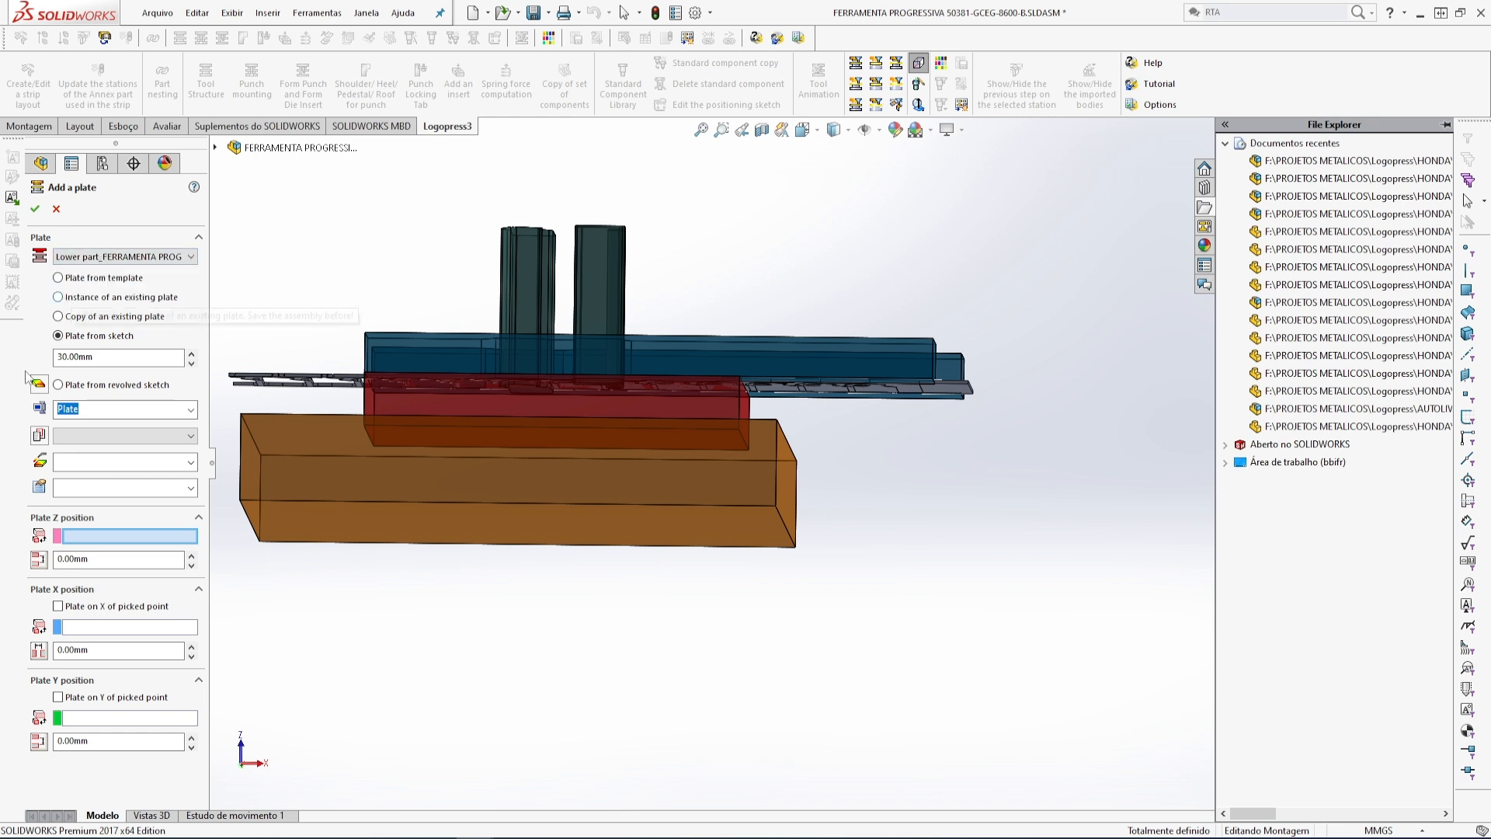
{"action": "left_click", "coordinate": [103, 357]}
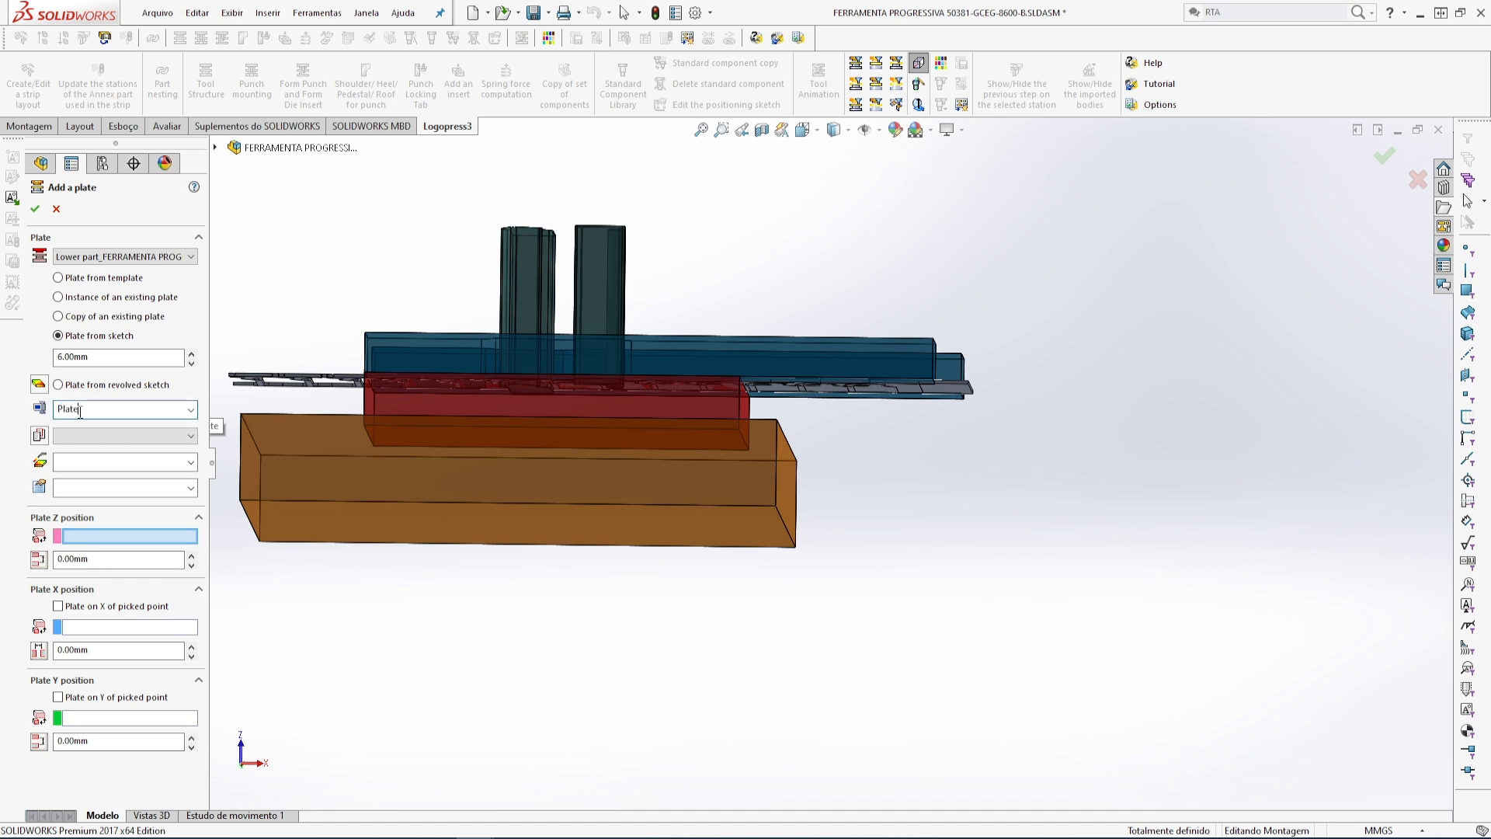
{"action": "type", "text": "POIO DA TIRA"}
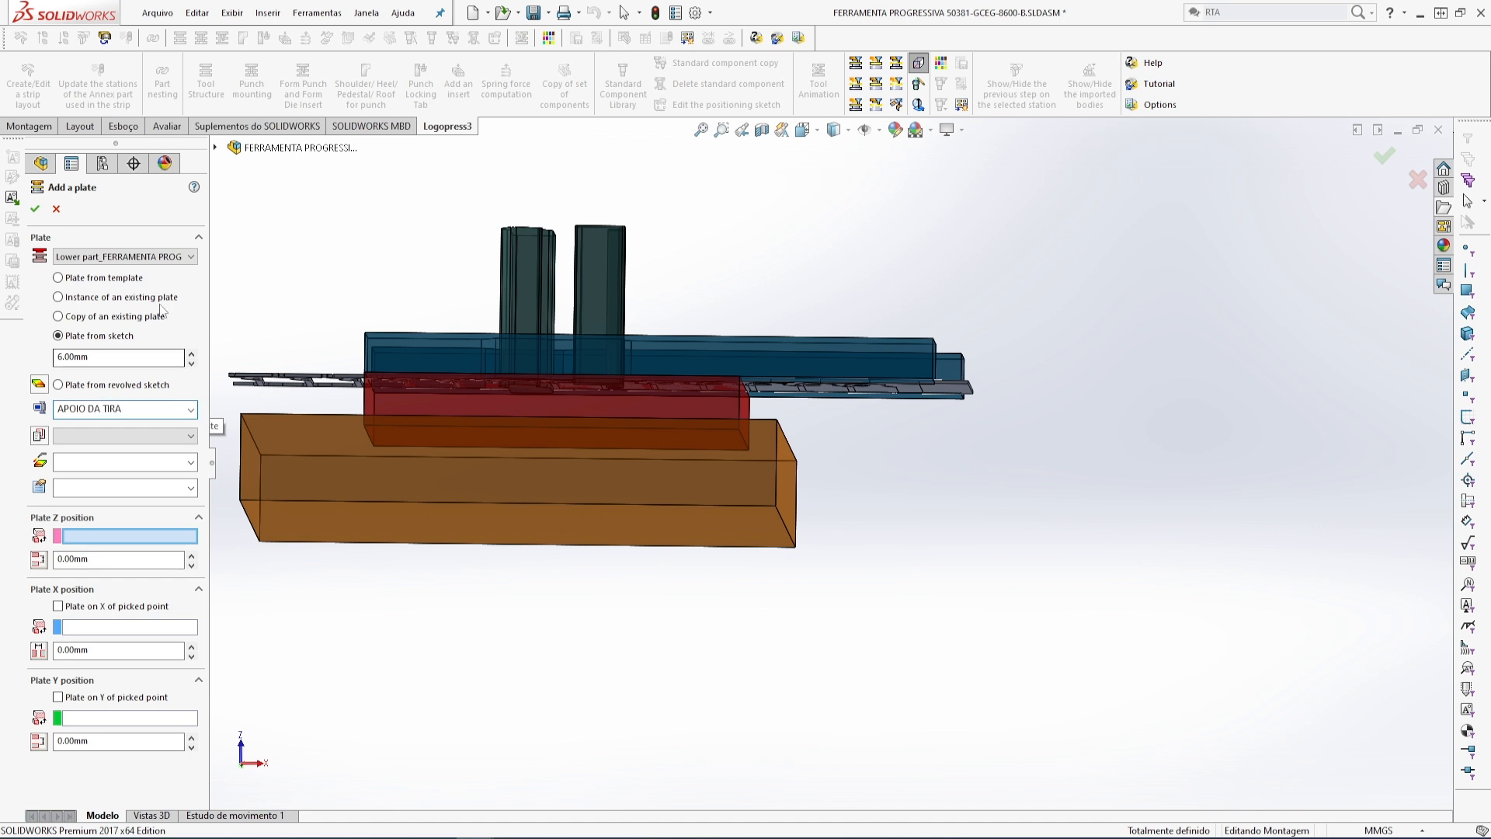
- Set the Lower part's Plano frontal as the Z position reference of the APOIO DA TIRA plate
{"action": "middle_click_drag", "start_coordinate": [690, 737], "coordinate": [698, 696]}
{"action": "scroll", "coordinate": [832, 419], "scroll_direction": "down", "scroll_amount": 3}
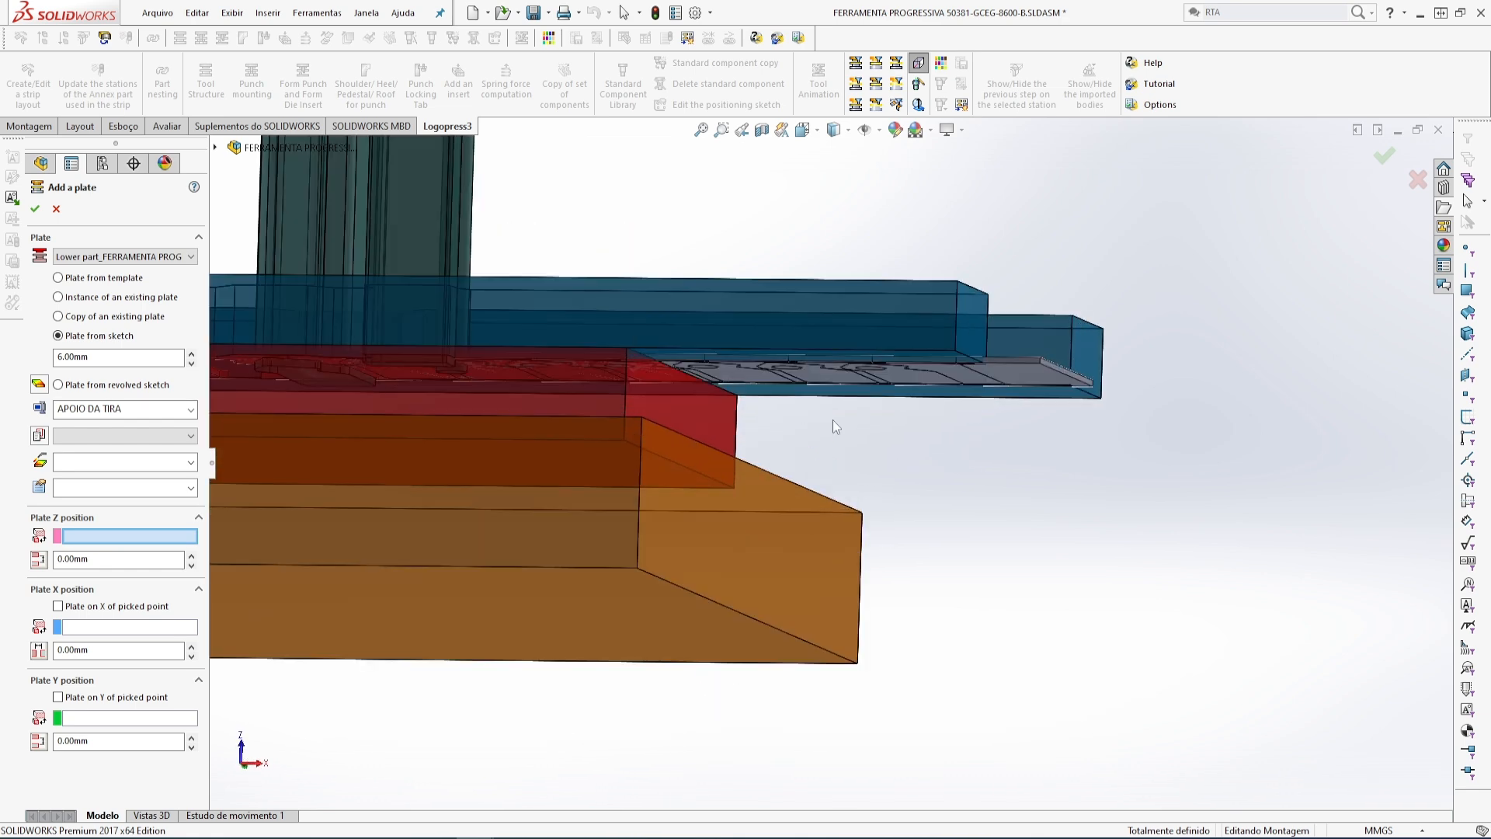
{"action": "mouse_move", "coordinate": [833, 420]}
{"action": "middle_mouse_down"}
{"action": "mouse_move", "coordinate": [857, 448]}
{"action": "mouse_move", "coordinate": [850, 425]}
{"action": "middle_mouse_up"}
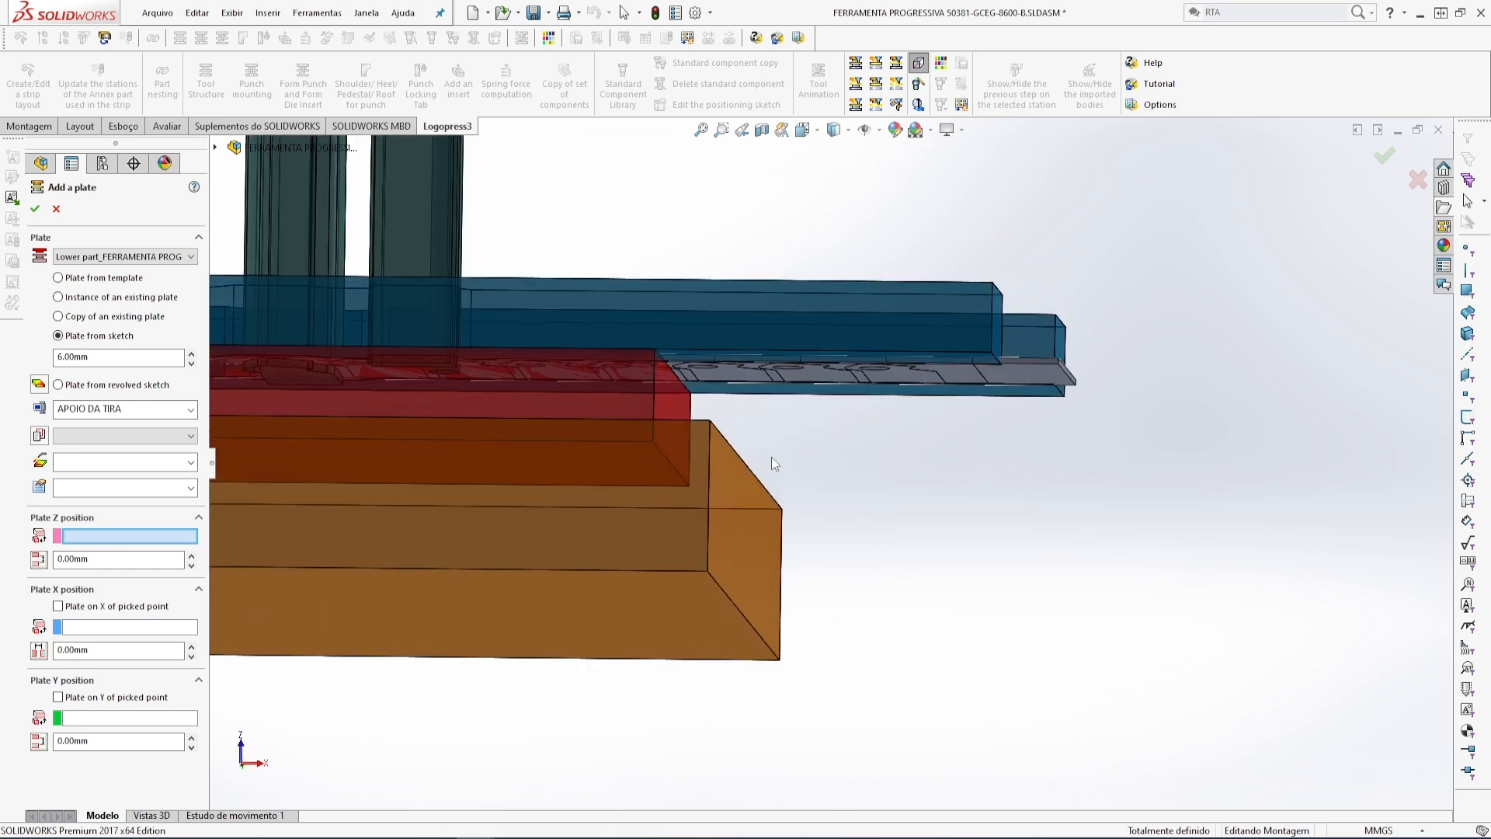
{"action": "scroll", "coordinate": [819, 477], "scroll_direction": "up", "scroll_amount": 5}
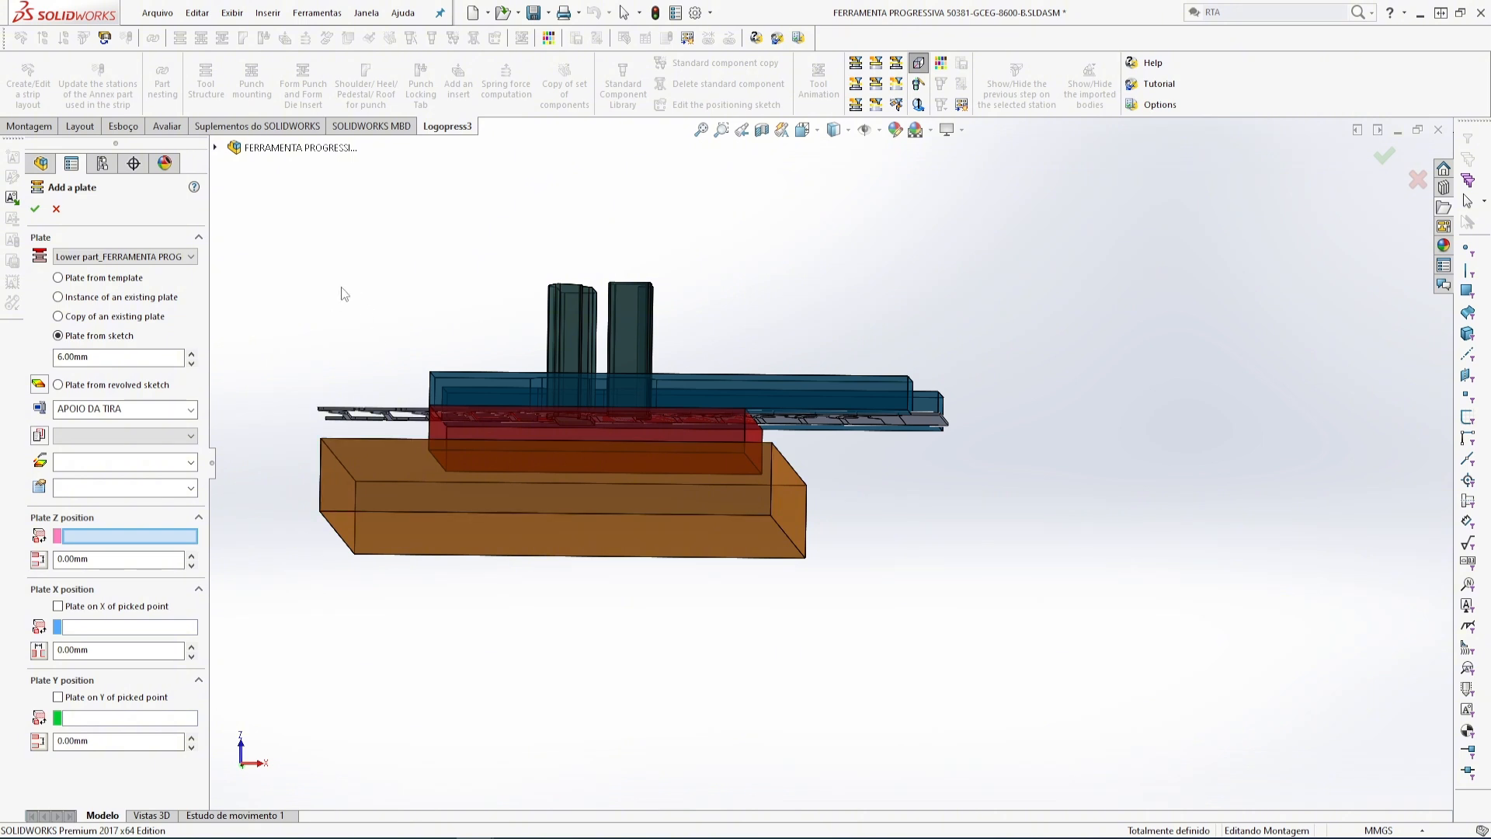
{"action": "left_click", "coordinate": [40, 163]}
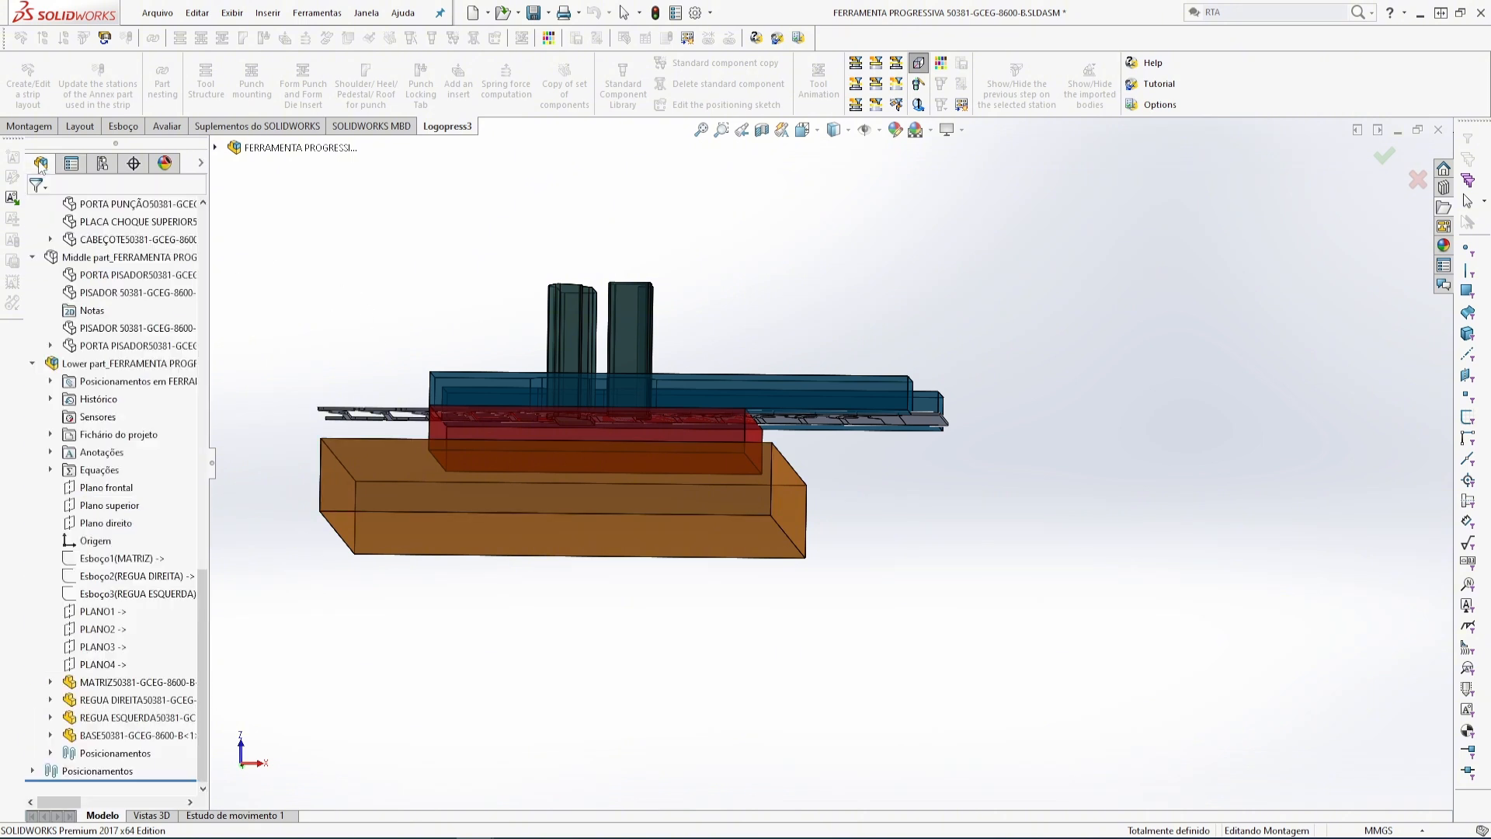
{"action": "left_click", "coordinate": [107, 487]}
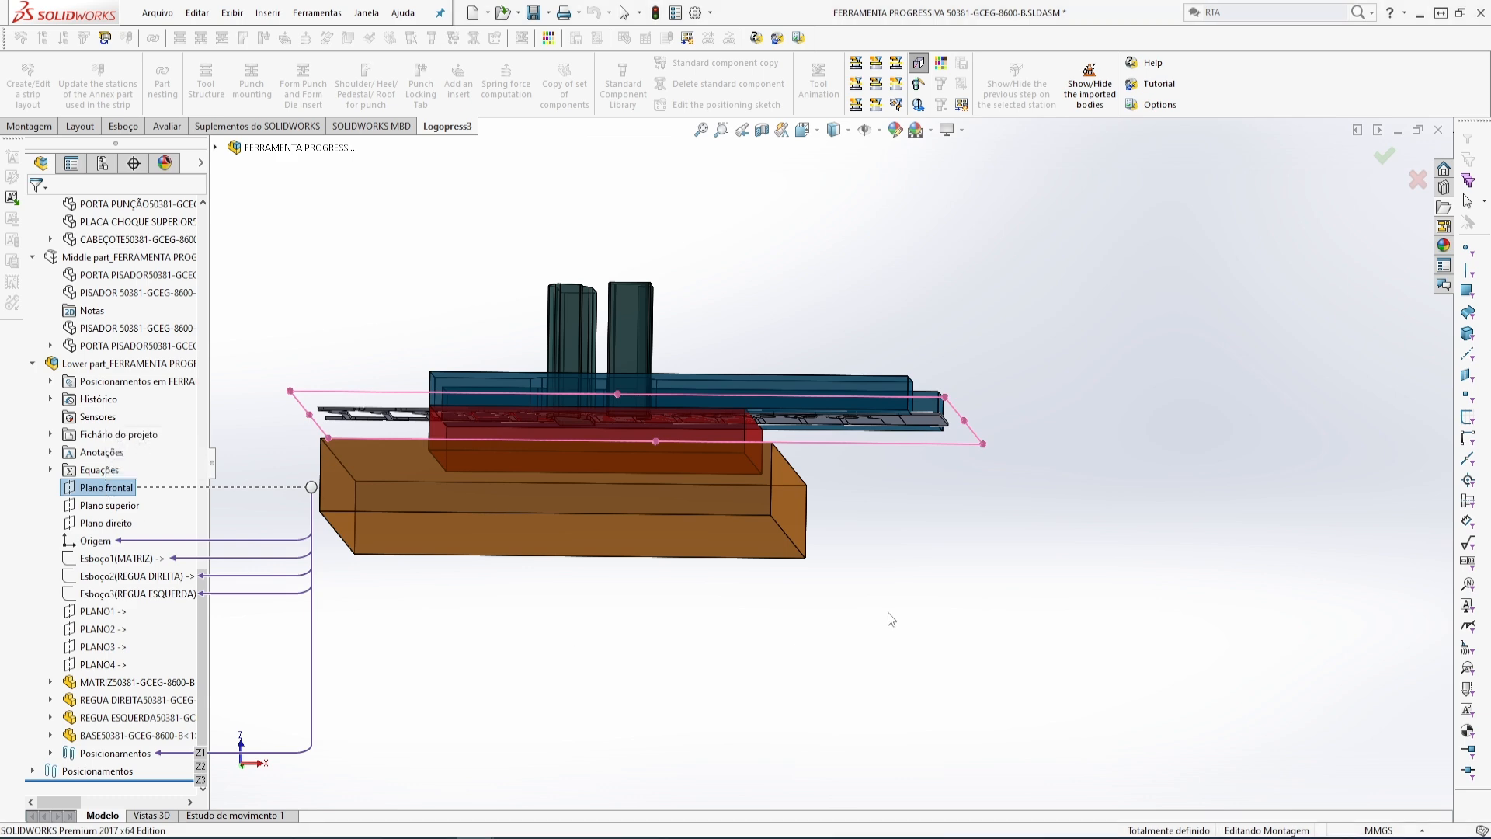
{"action": "middle_click_drag", "start_coordinate": [888, 613], "coordinate": [1000, 655]}
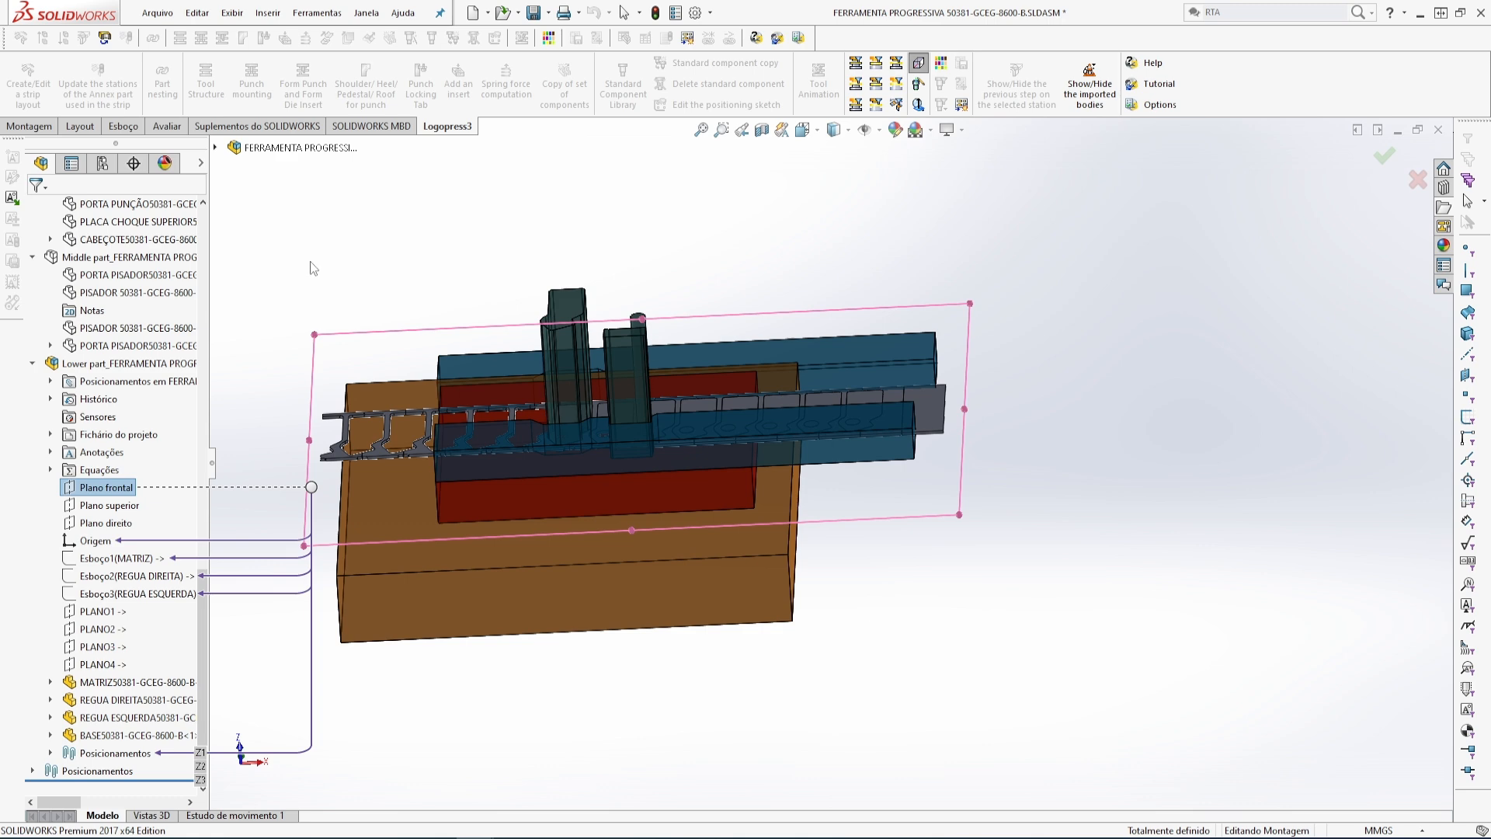
{"action": "left_click", "coordinate": [72, 164]}
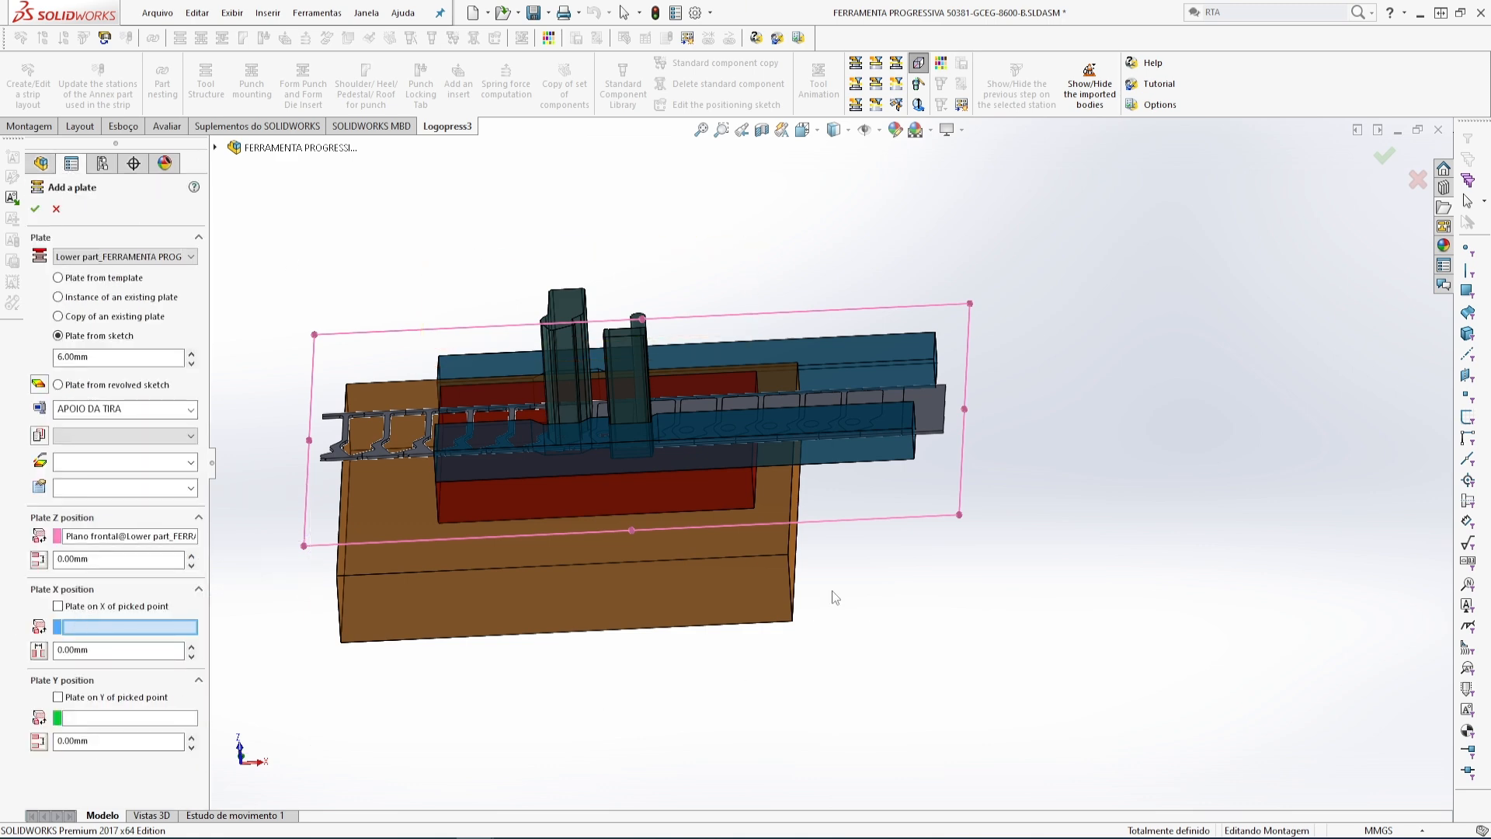
- Reference the plate's X position to the MATRIZ end face on the strip entry side, with a 1 mm gap
{"action": "middle_click_drag", "start_coordinate": [831, 590], "coordinate": [810, 453]}
{"action": "scroll", "coordinate": [793, 511], "scroll_direction": "down", "scroll_amount": 3}
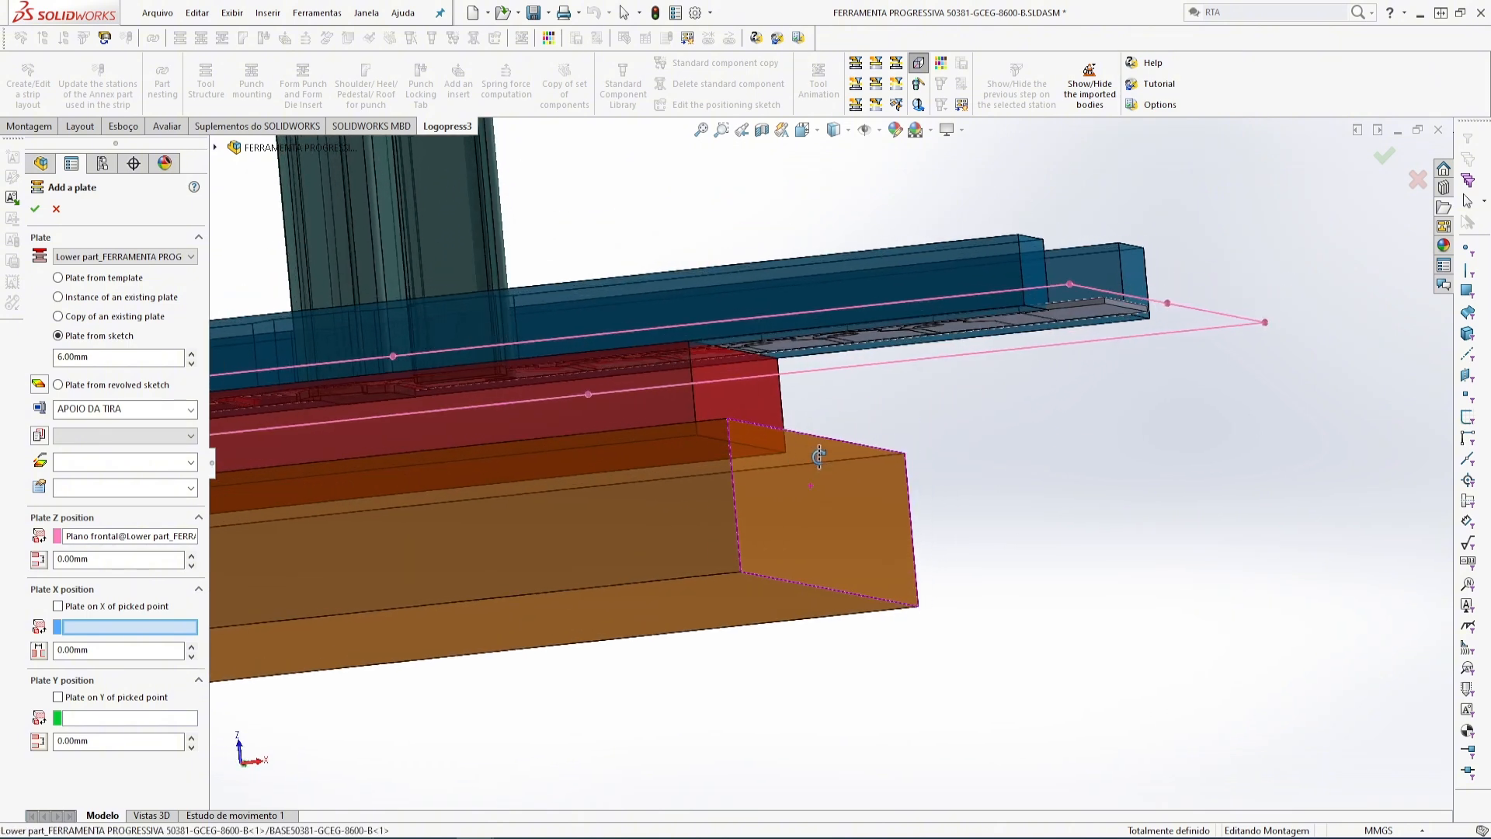
{"action": "left_click", "coordinate": [732, 390]}
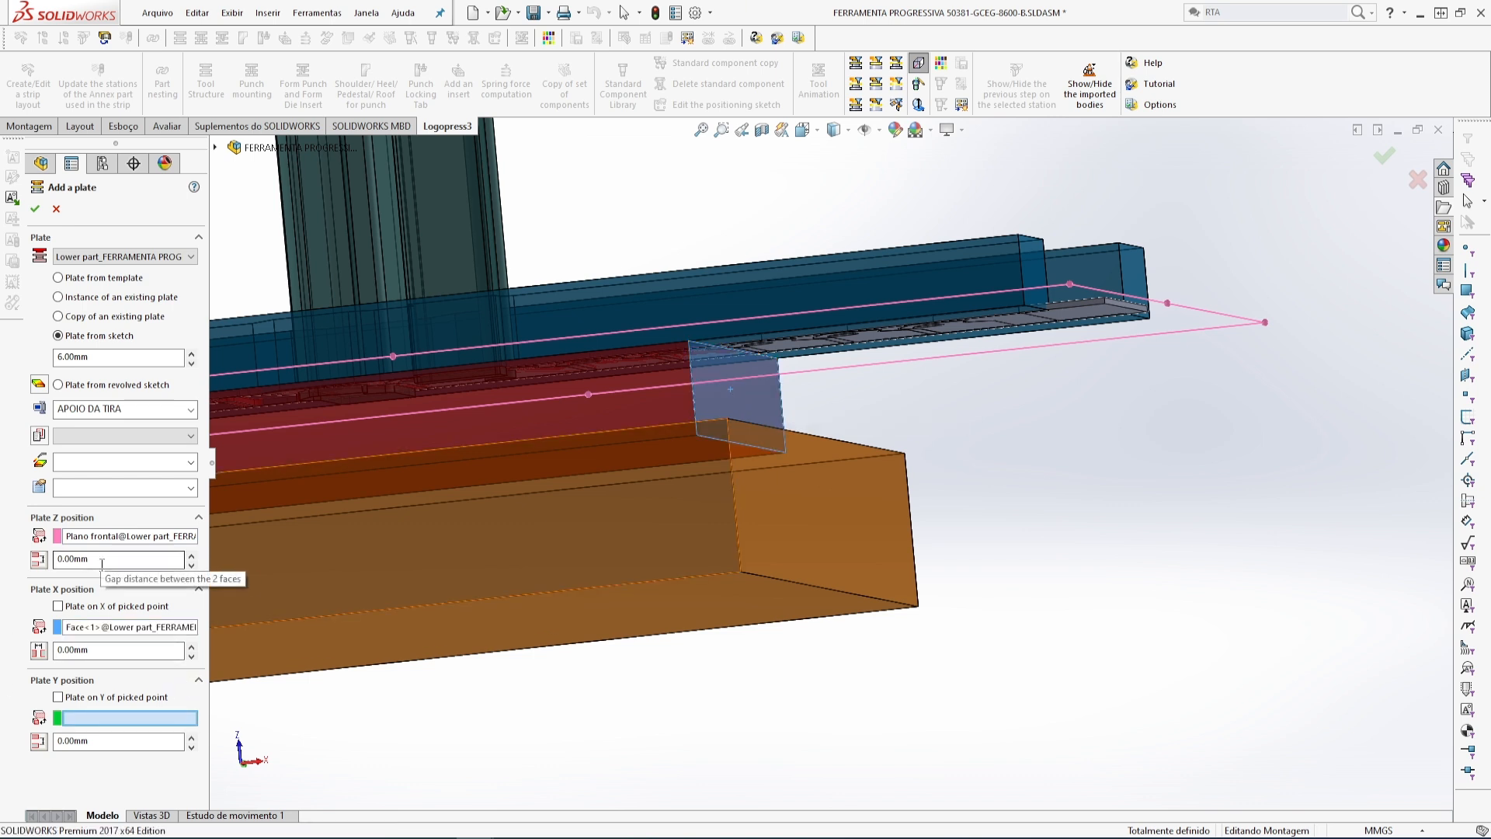
{"action": "left_click_drag", "start_coordinate": [91, 649], "coordinate": [48, 649]}
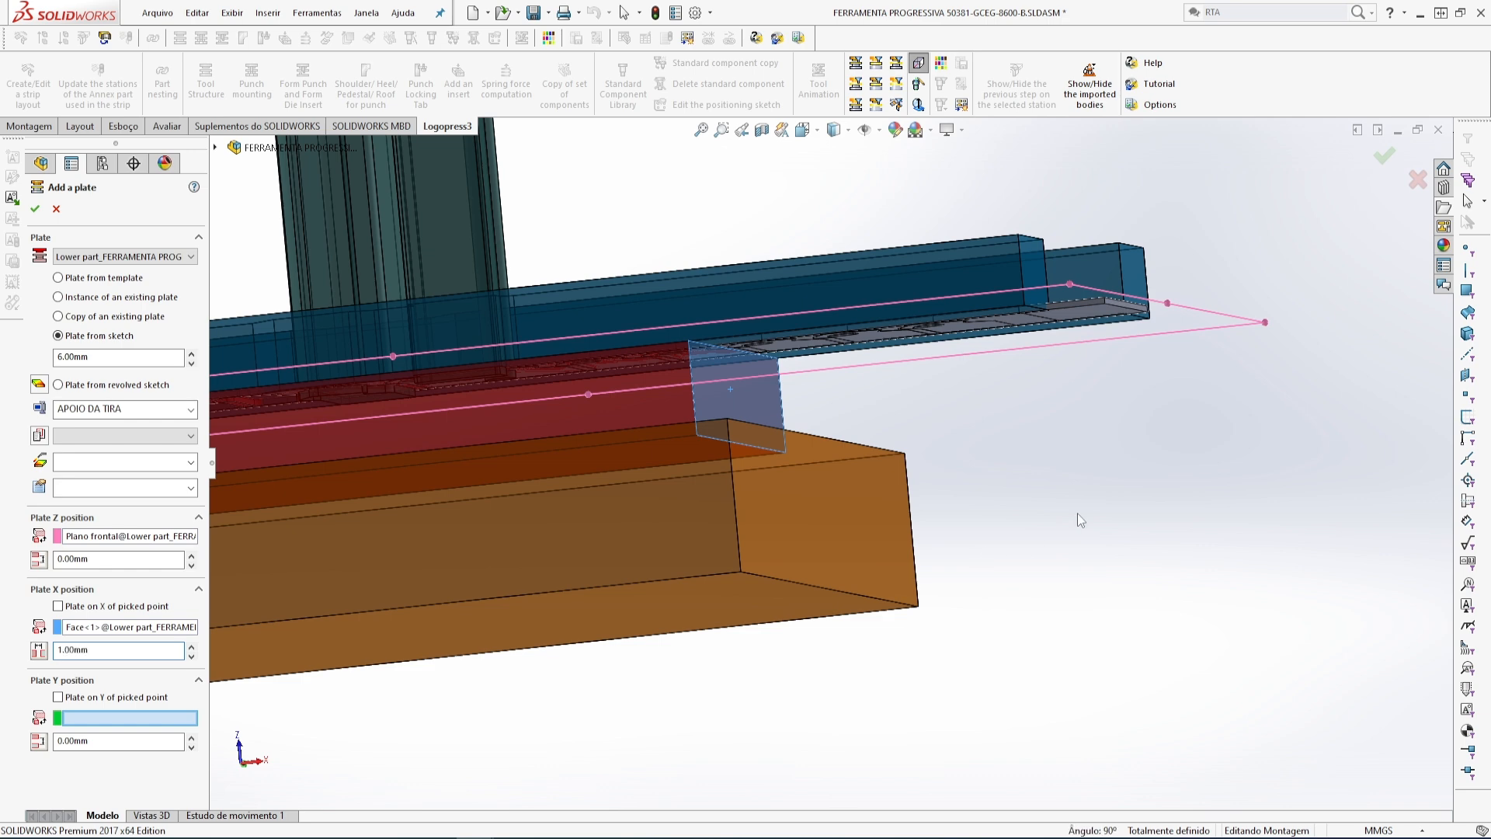
- Set the Lower part's Plano superior as the Y position reference and create the APOIO DA TIRA plate
{"action": "middle_click_drag", "start_coordinate": [1025, 536], "coordinate": [972, 666]}
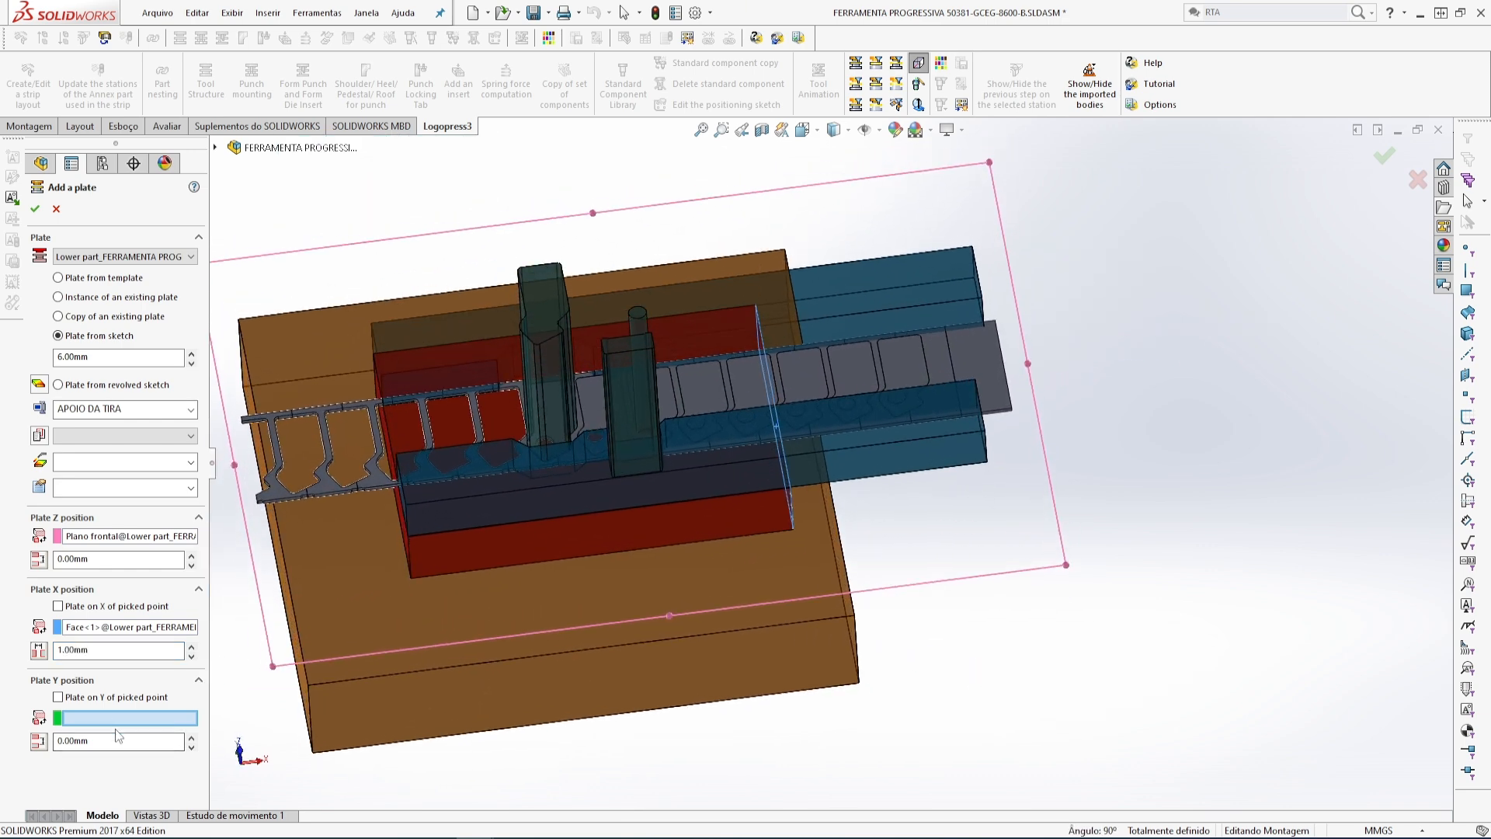
{"action": "left_click", "coordinate": [41, 163]}
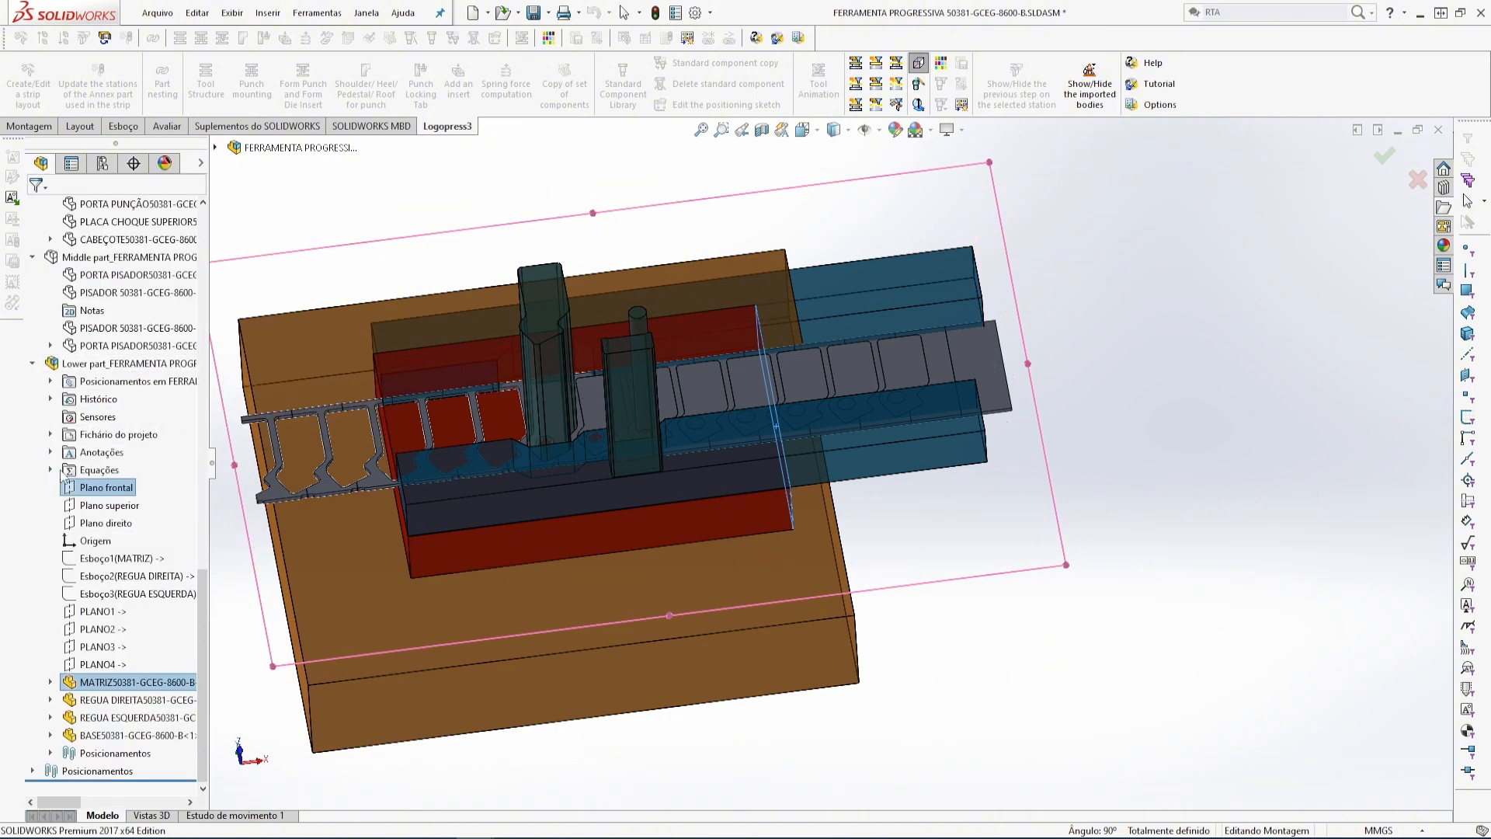
{"action": "left_click", "coordinate": [116, 506], "text": "ctrl"}
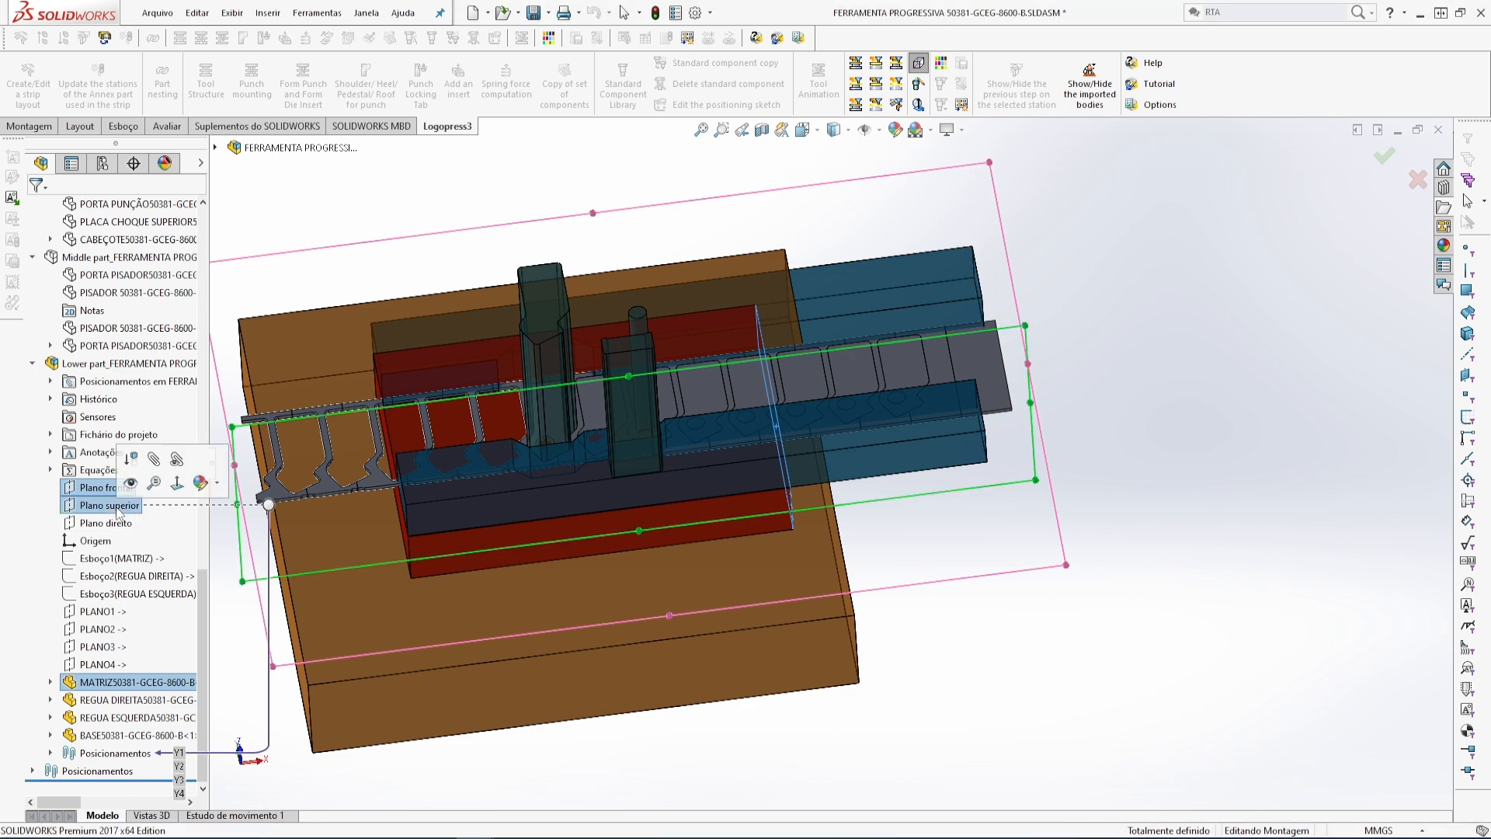
{"action": "left_click", "coordinate": [70, 165]}
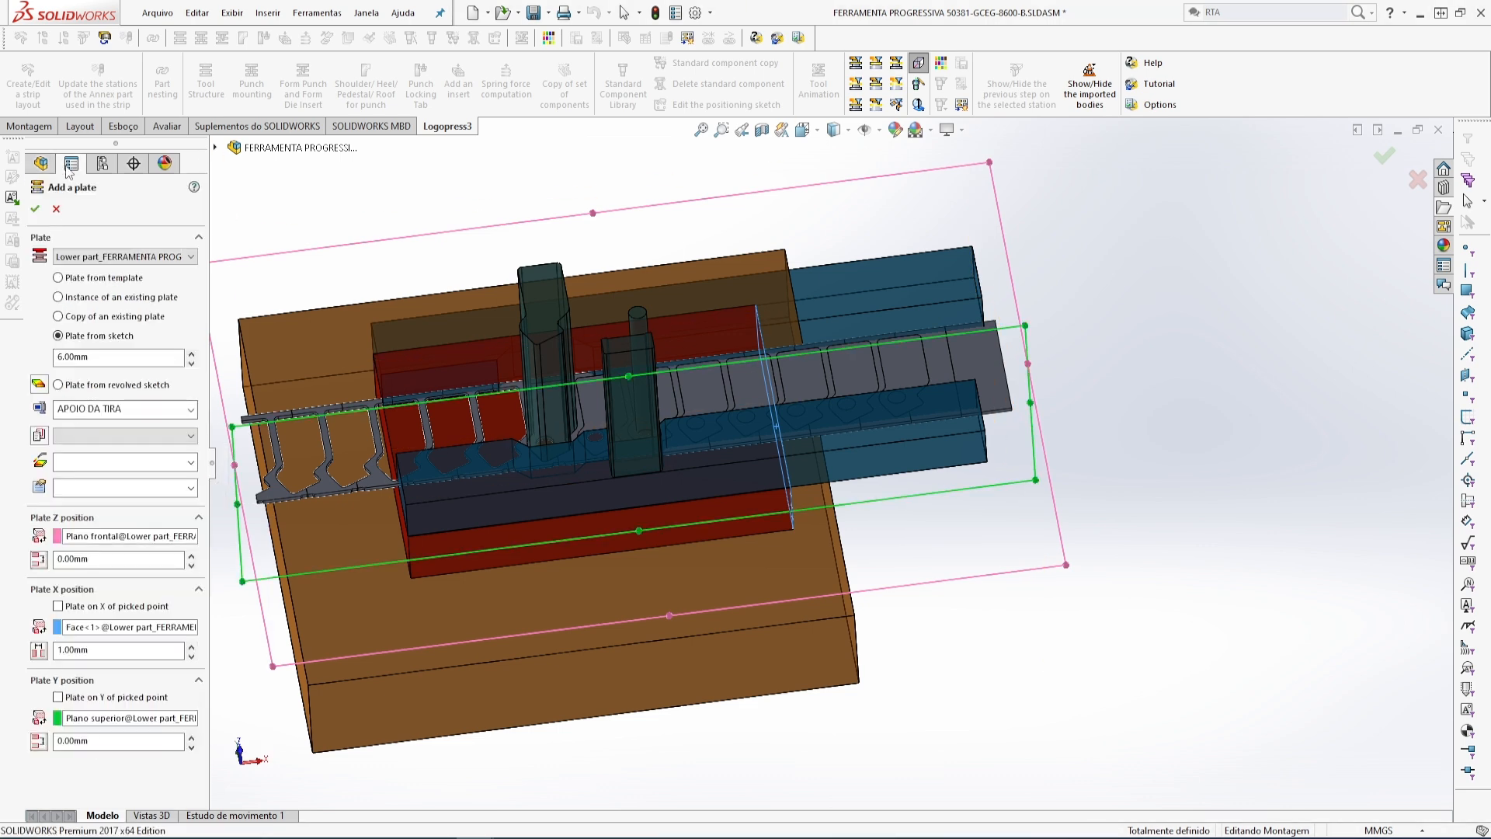
{"action": "left_click", "coordinate": [34, 209]}
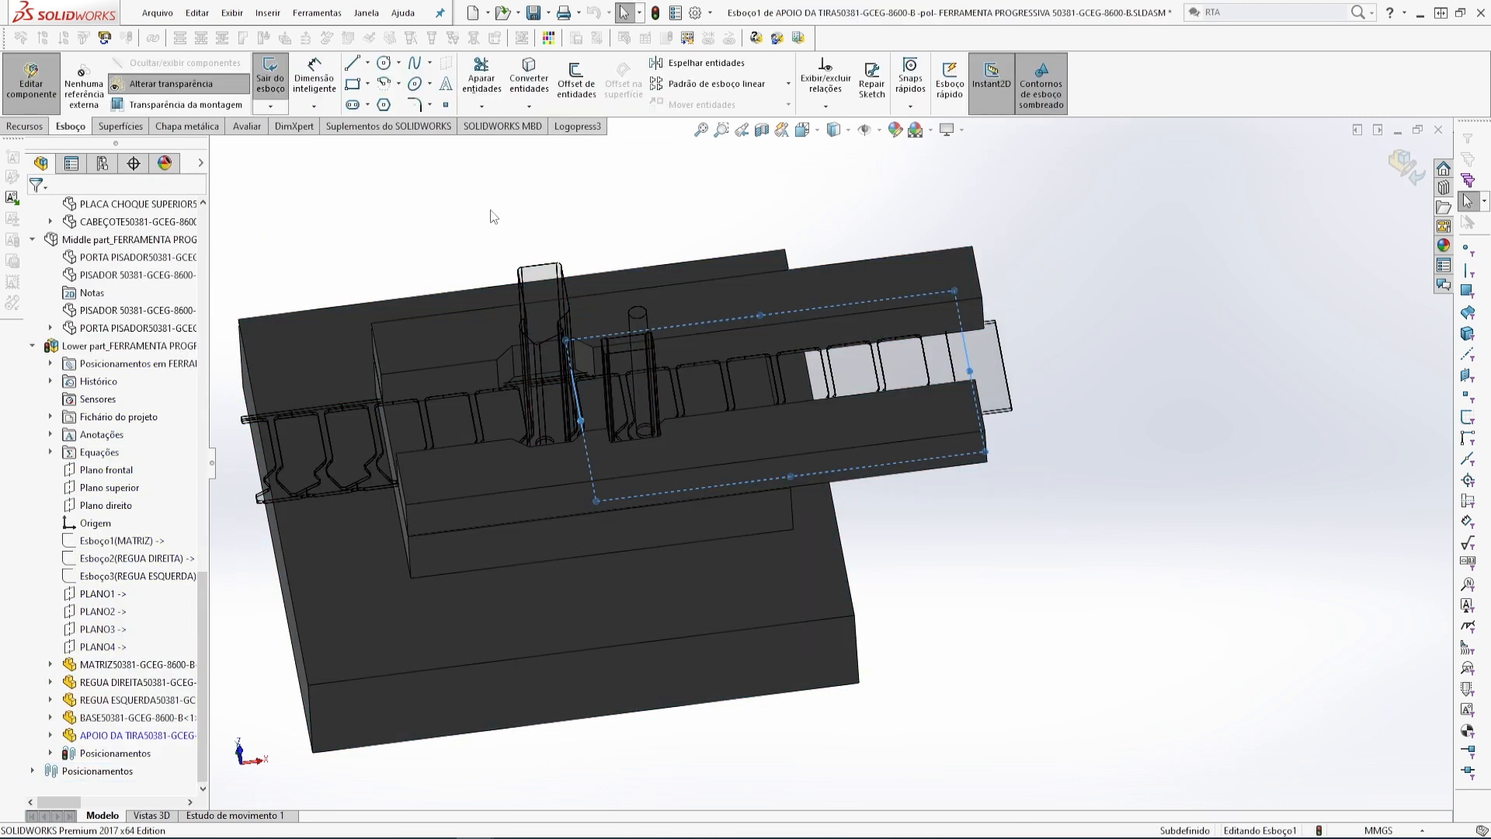
- Sketch a corner rectangle about 109 mm high for the APOIO DA TIRA plate, spanning the strip at the entry side of the MATRIZ
{"action": "scroll", "coordinate": [1220, 396], "scroll_direction": "down", "scroll_amount": 5}
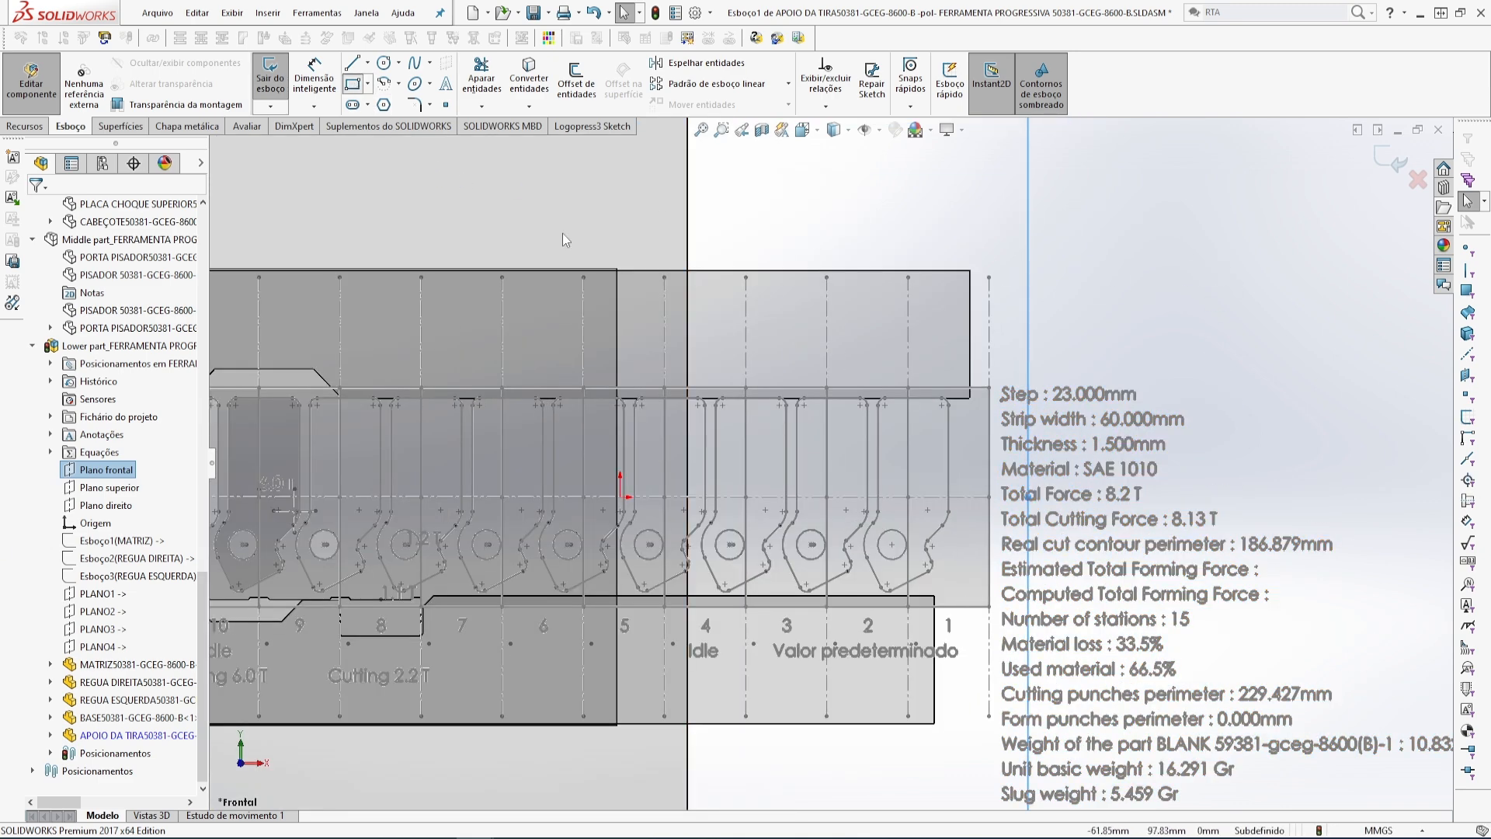
{"action": "left_click", "coordinate": [620, 250]}
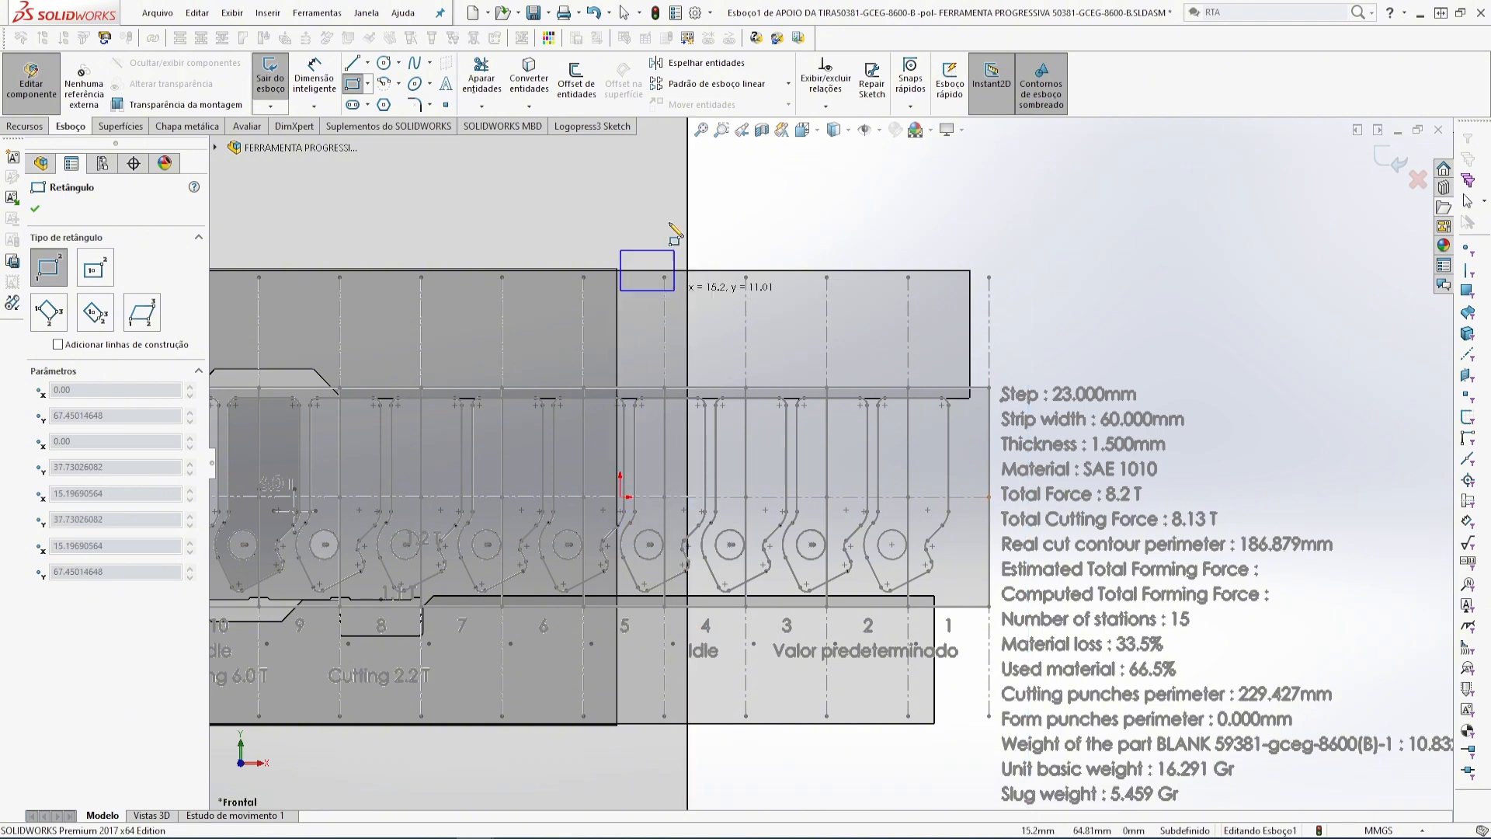
{"action": "key", "text": "Escape"}
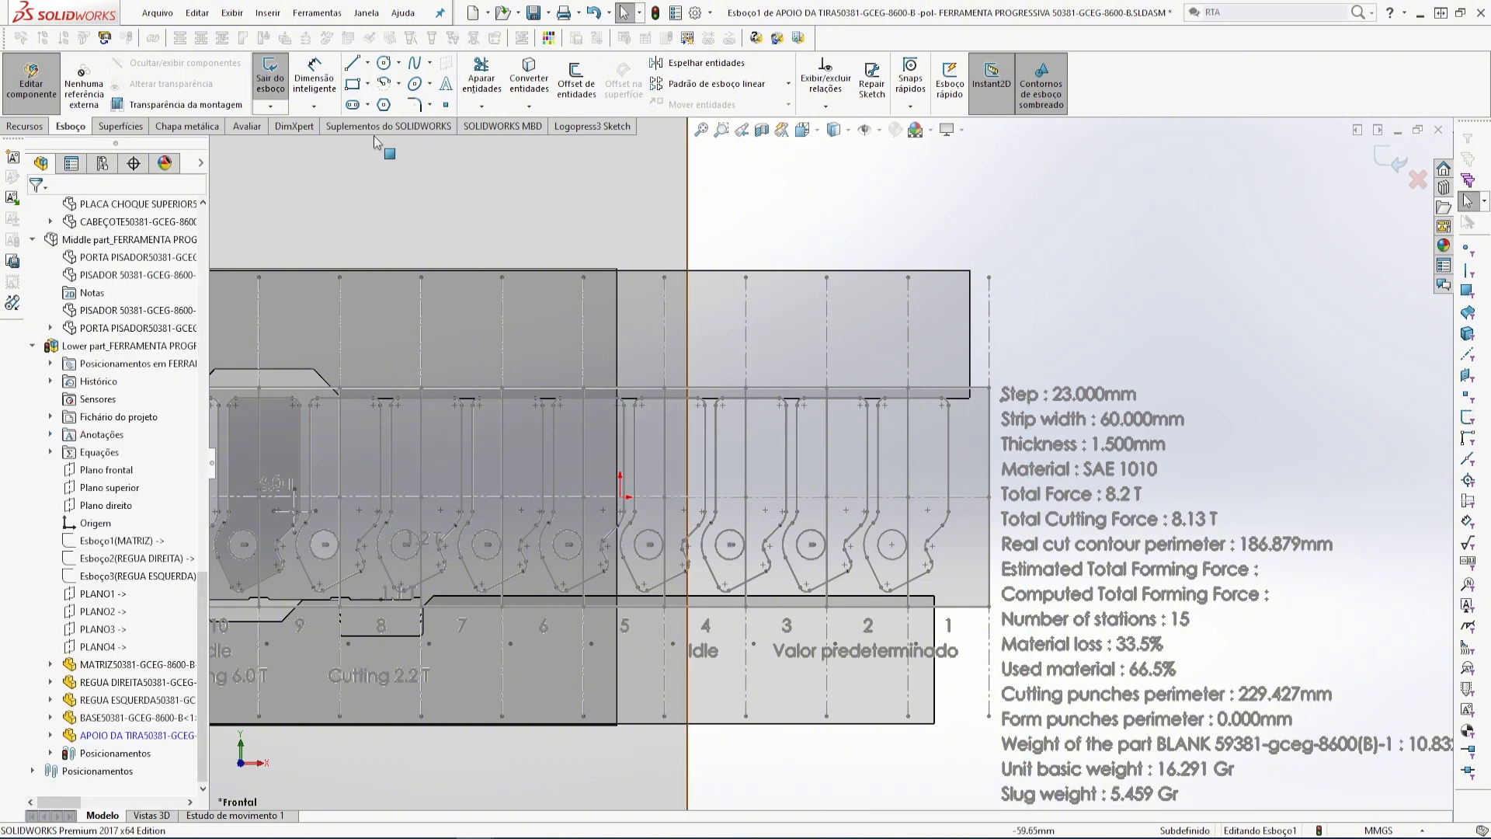
{"action": "left_click", "coordinate": [353, 85]}
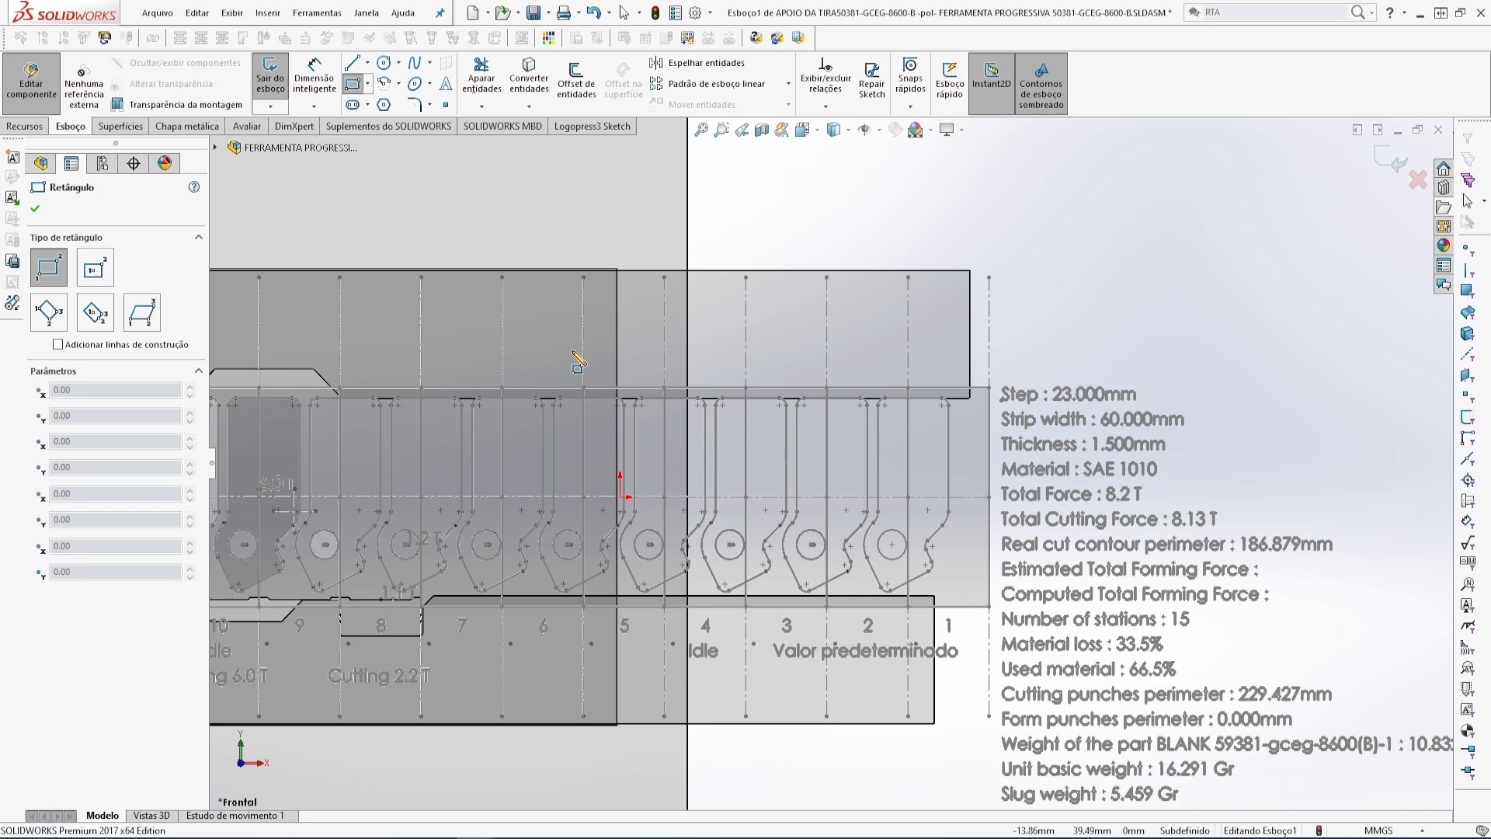
{"action": "left_click", "coordinate": [545, 292]}
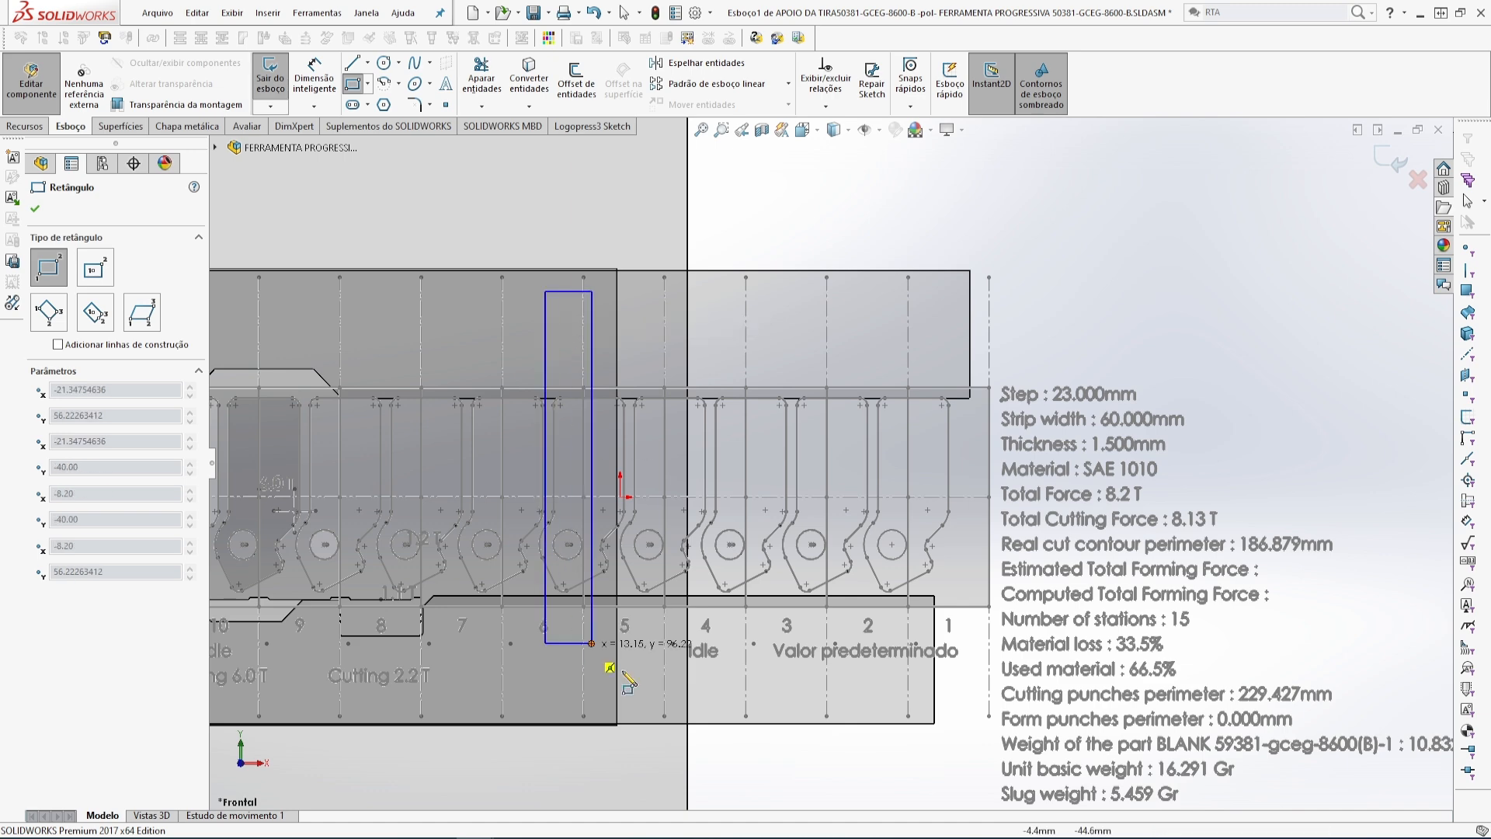
{"action": "left_click", "coordinate": [1131, 688]}
{"action": "key", "text": "Escape"}
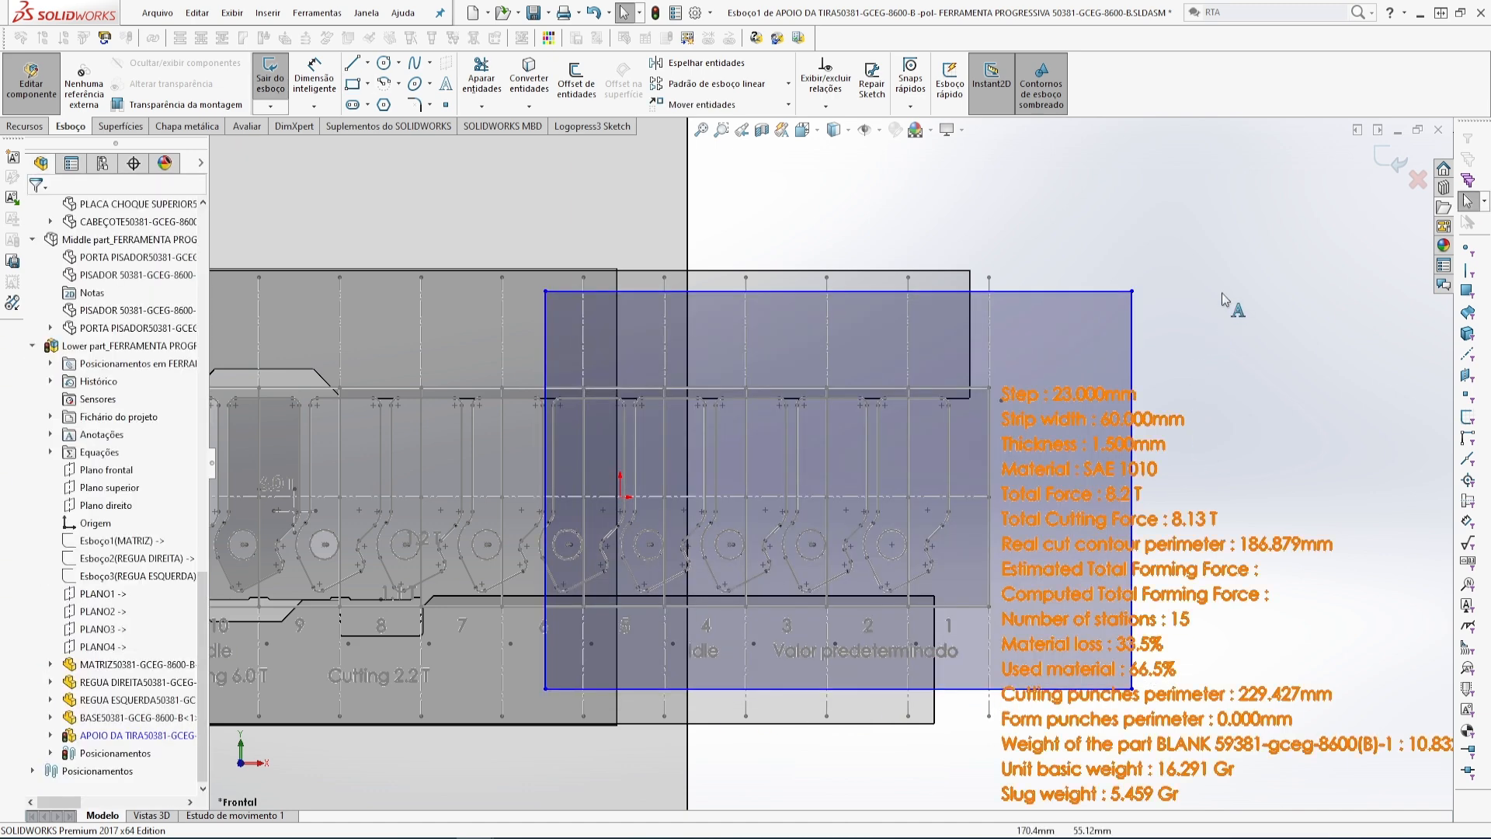
- Make the rectangle's vertical edge nearest the MATRIZ coincident with the origin point
{"action": "left_click", "coordinate": [544, 334]}
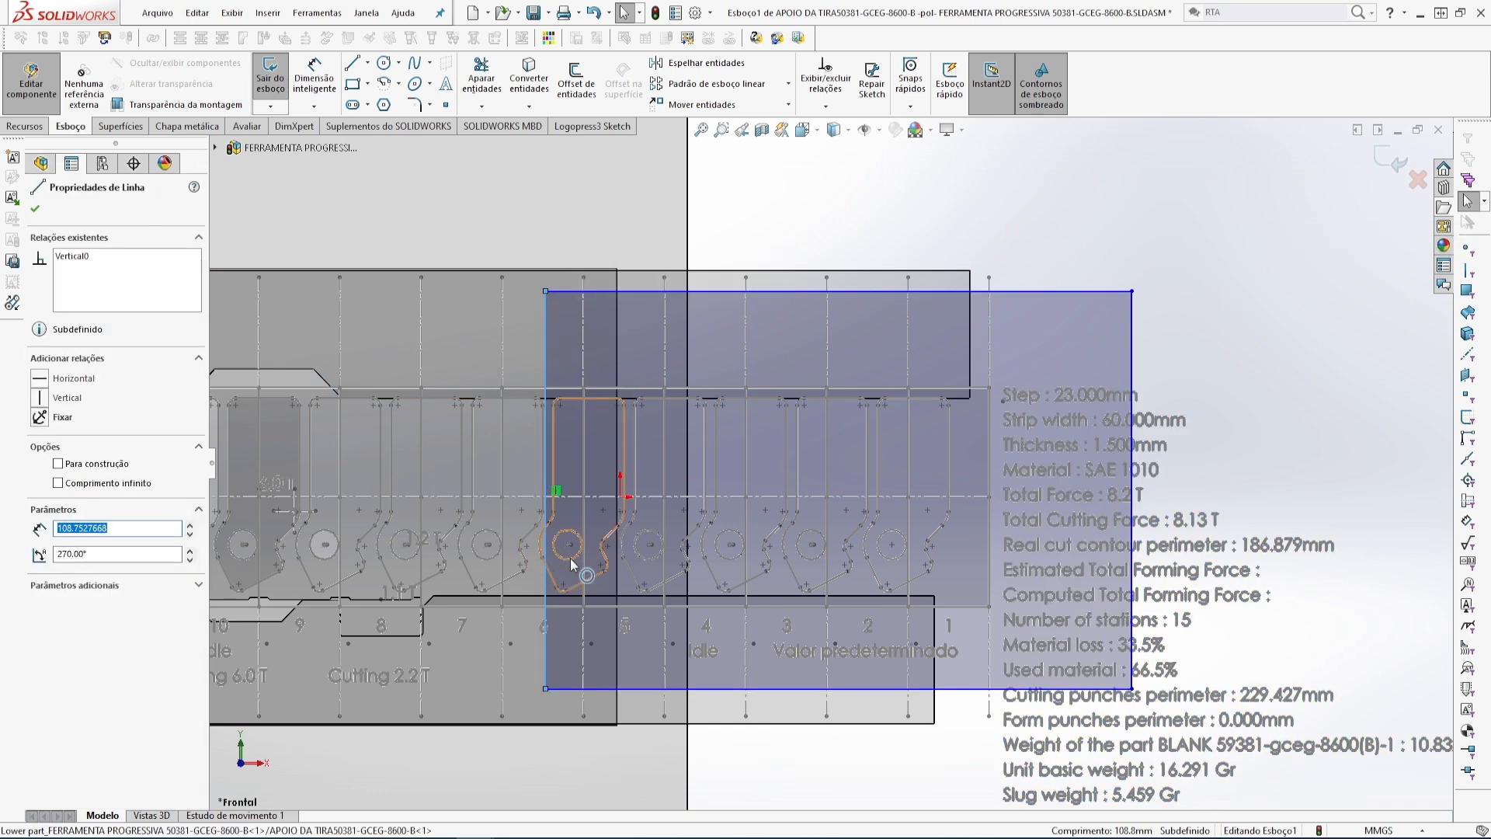
{"action": "left_click", "coordinate": [621, 498], "text": "ctrl"}
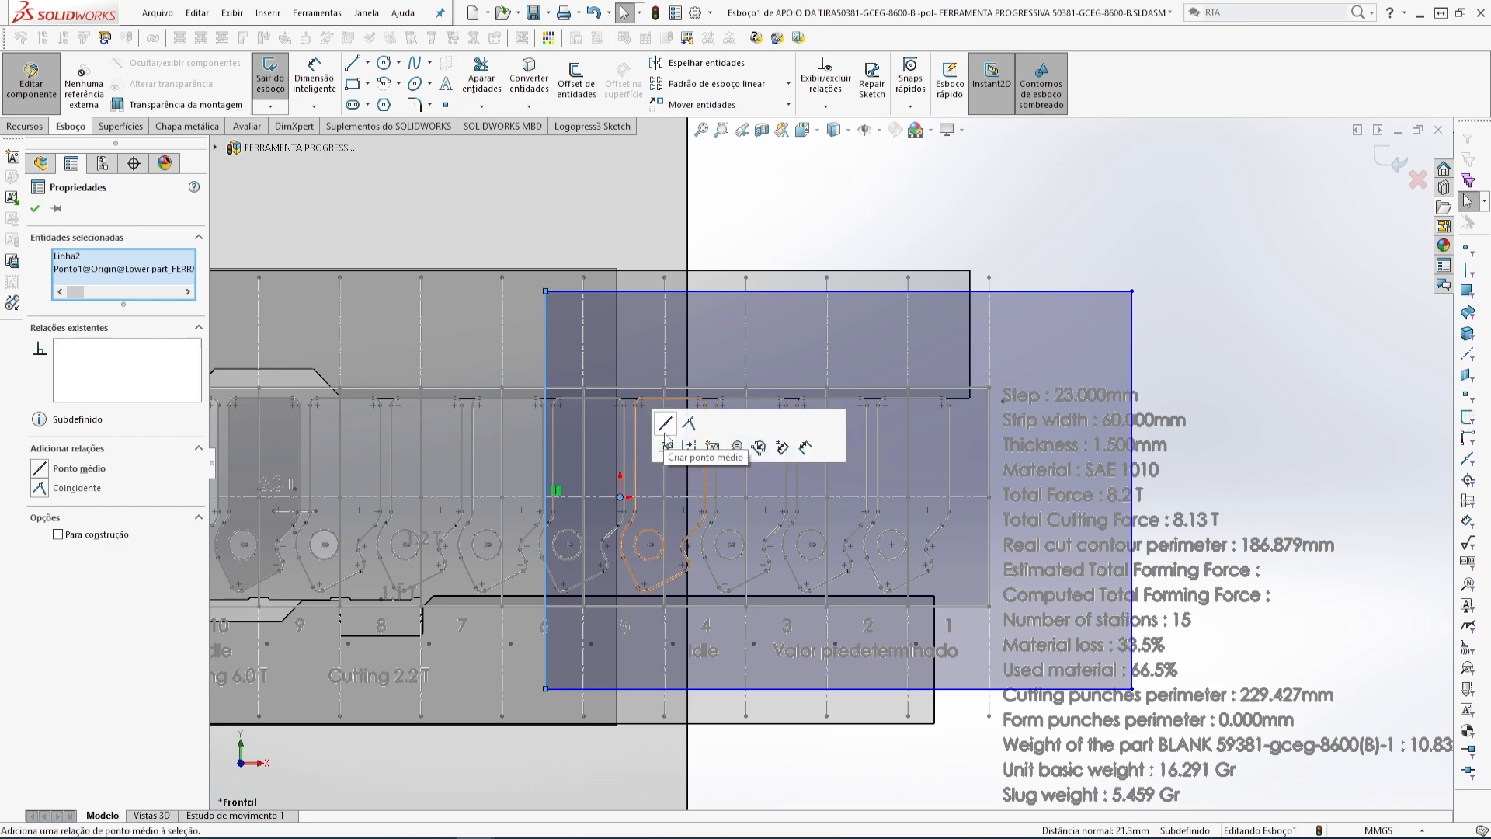
{"action": "left_click", "coordinate": [689, 424]}
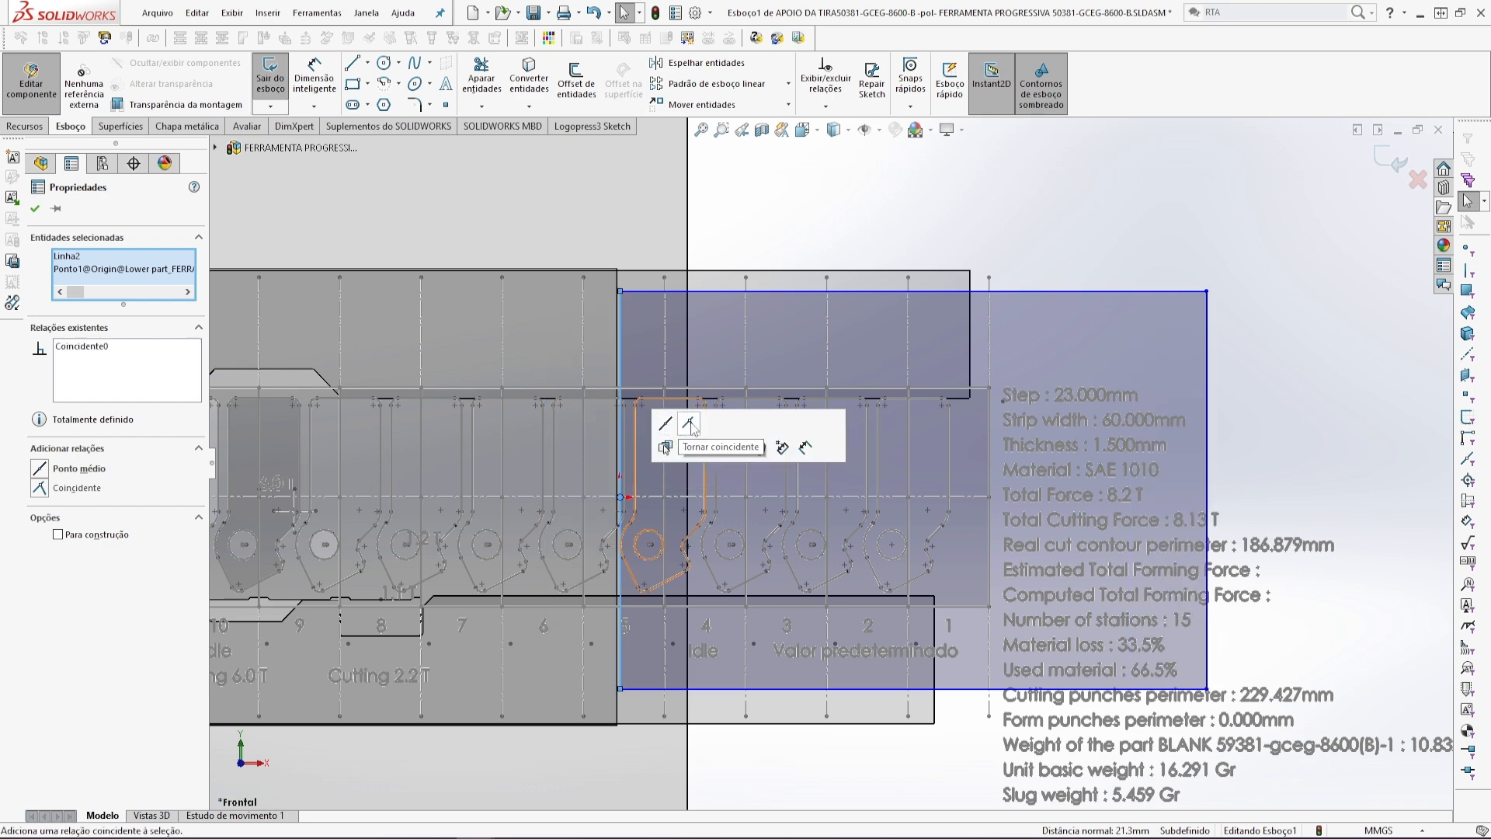
{"action": "left_click", "coordinate": [1310, 361]}
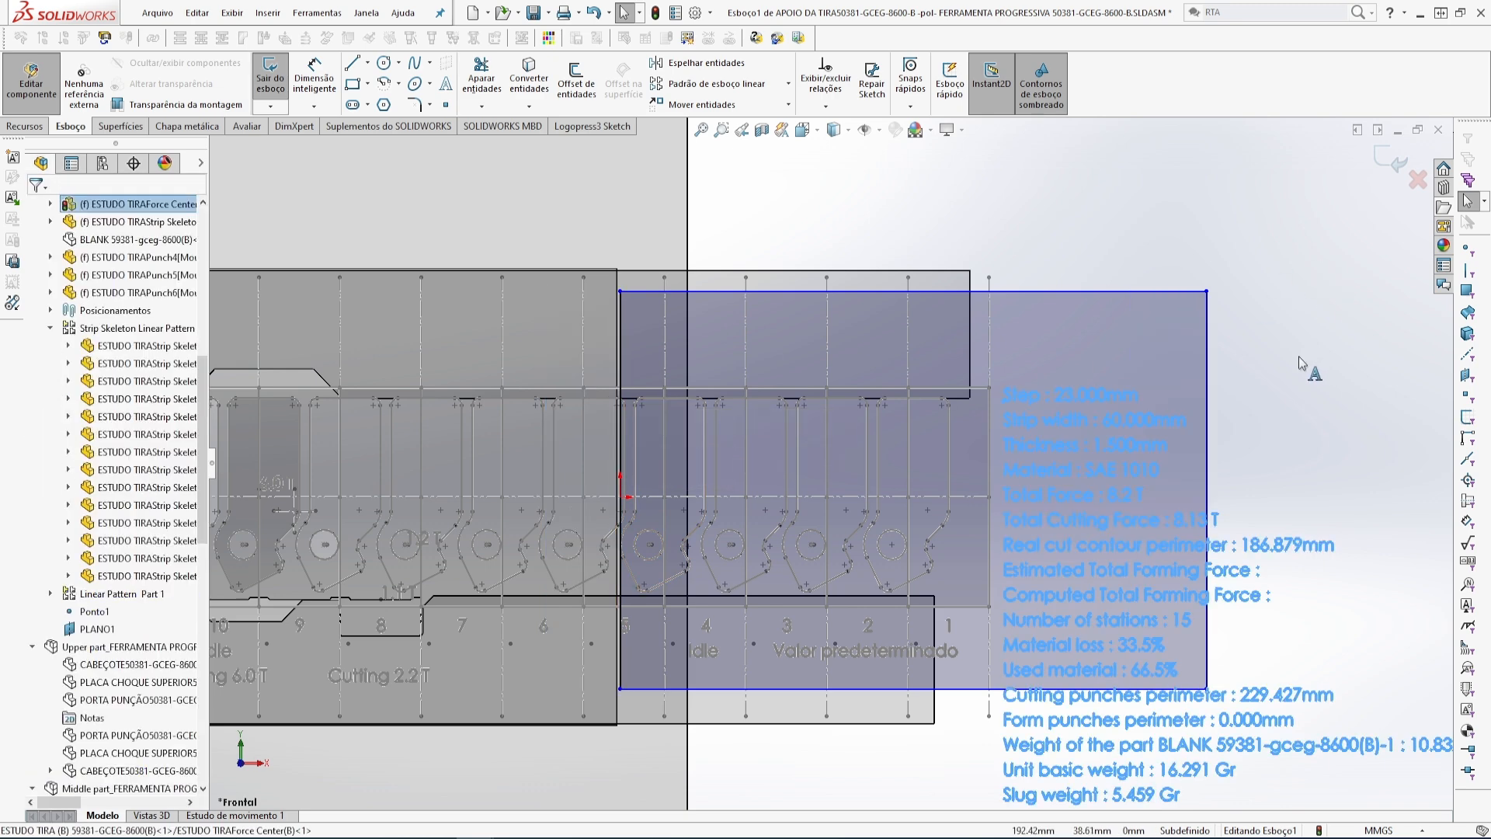
- Make the rectangle's outer vertical edge collinear with the end edge of the REGUA DIREITA
{"action": "left_click", "coordinate": [989, 299]}
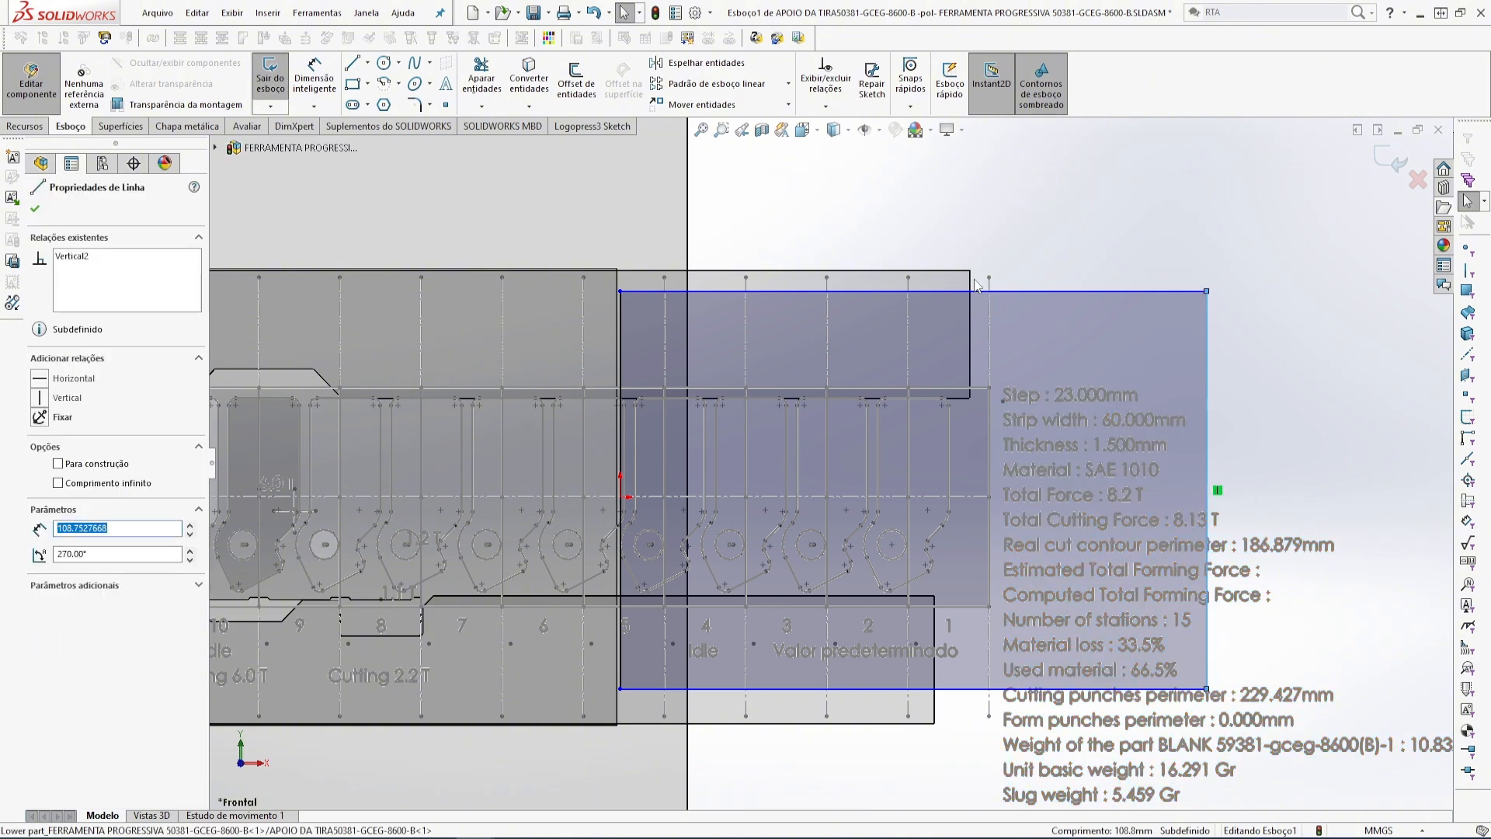
{"action": "left_click", "coordinate": [971, 281], "text": "ctrl"}
{"action": "left_click", "coordinate": [1079, 230]}
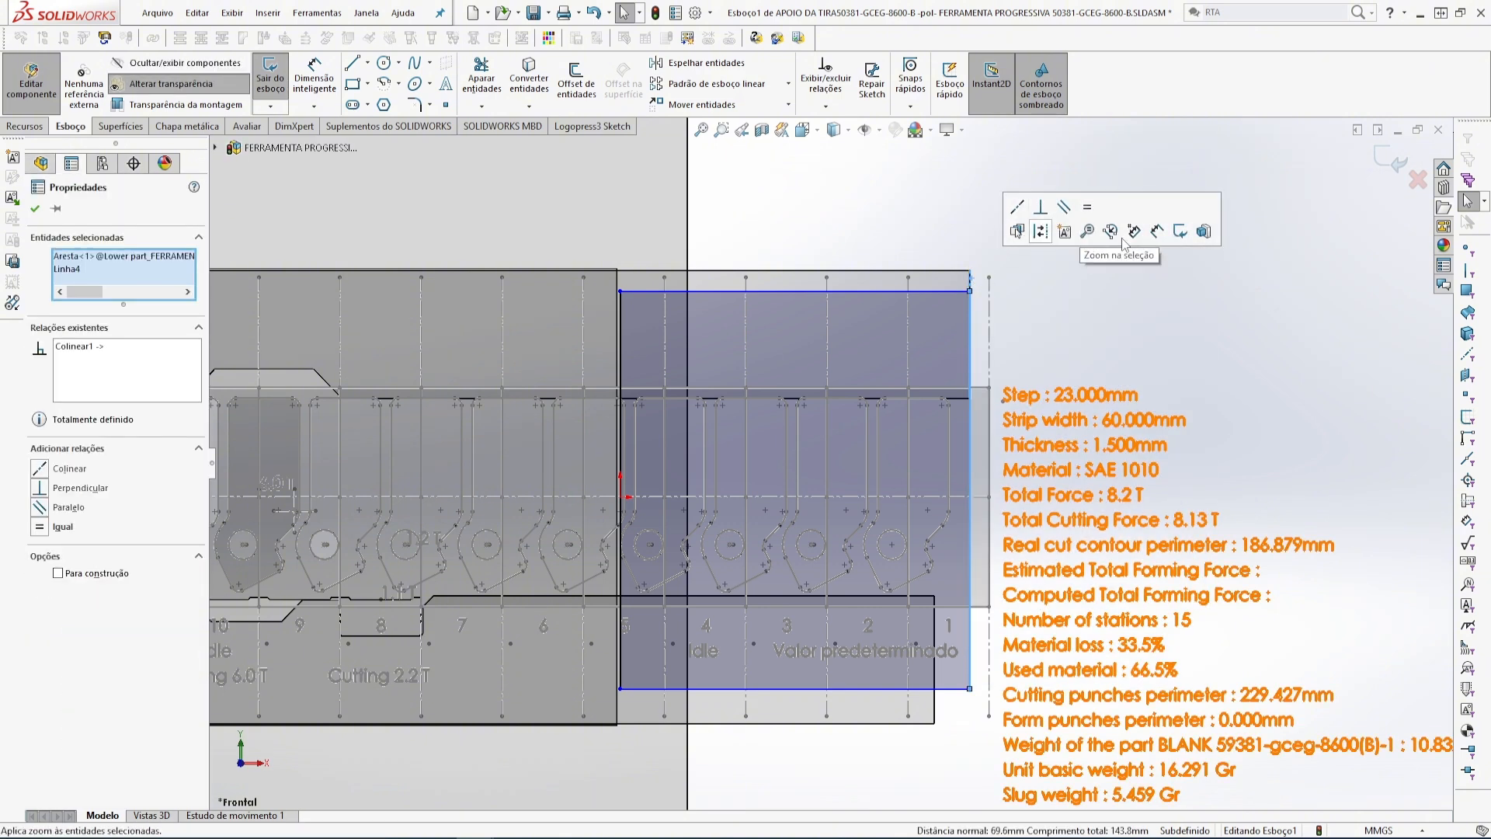
{"action": "left_click", "coordinate": [1236, 240]}
{"action": "scroll", "coordinate": [1217, 294], "scroll_direction": "up", "scroll_amount": 2}
{"action": "scroll", "coordinate": [1192, 405], "scroll_direction": "down", "scroll_amount": 2}
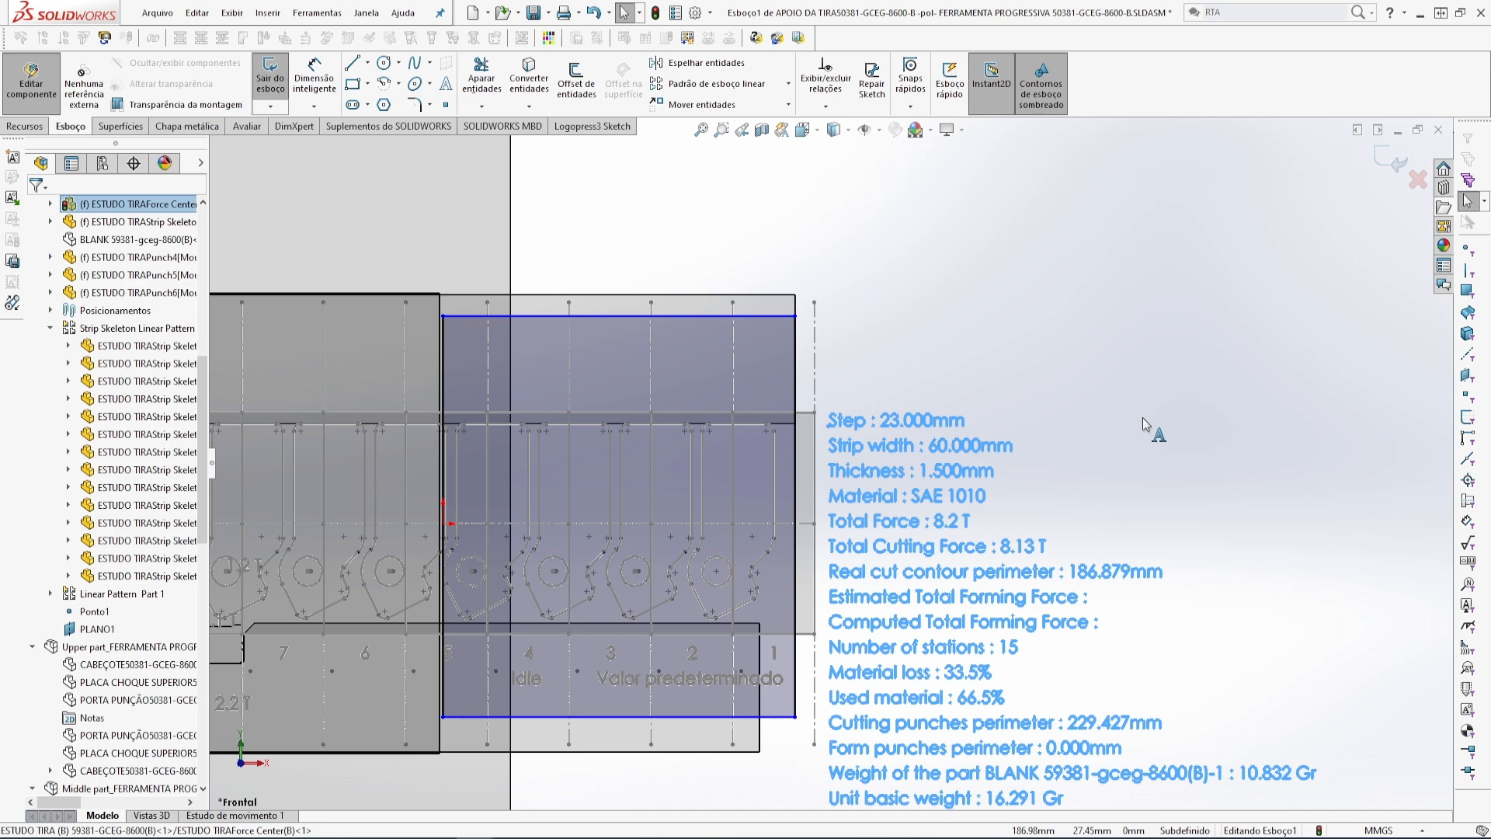
- Center the rectangle on the strip axis by making its outer edge's midpoint horizontal with the origin
{"action": "right_click", "coordinate": [796, 380]}
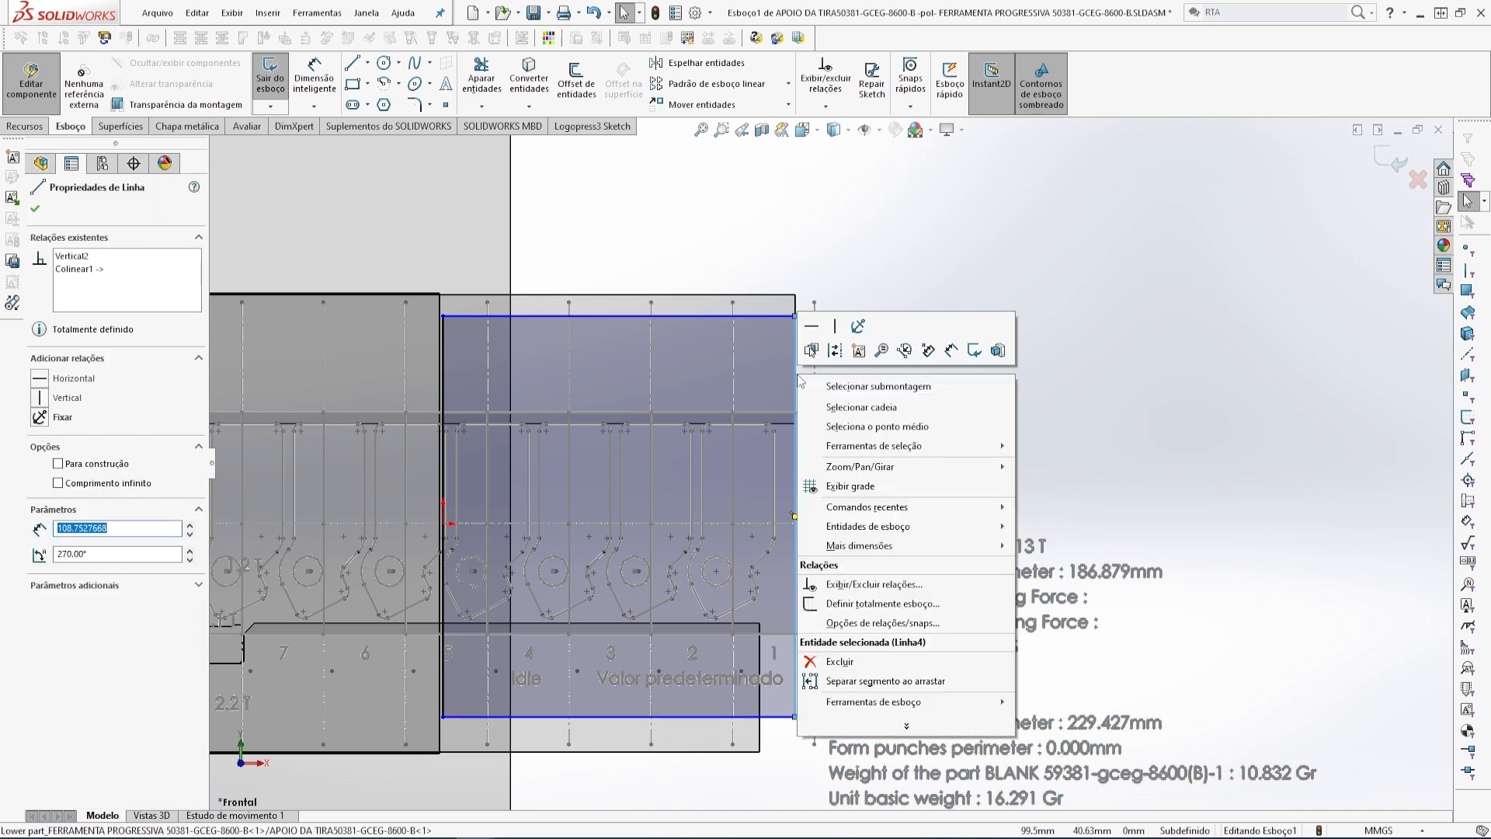
{"action": "left_click", "coordinate": [901, 427]}
{"action": "left_click", "coordinate": [445, 525], "text": "ctrl"}
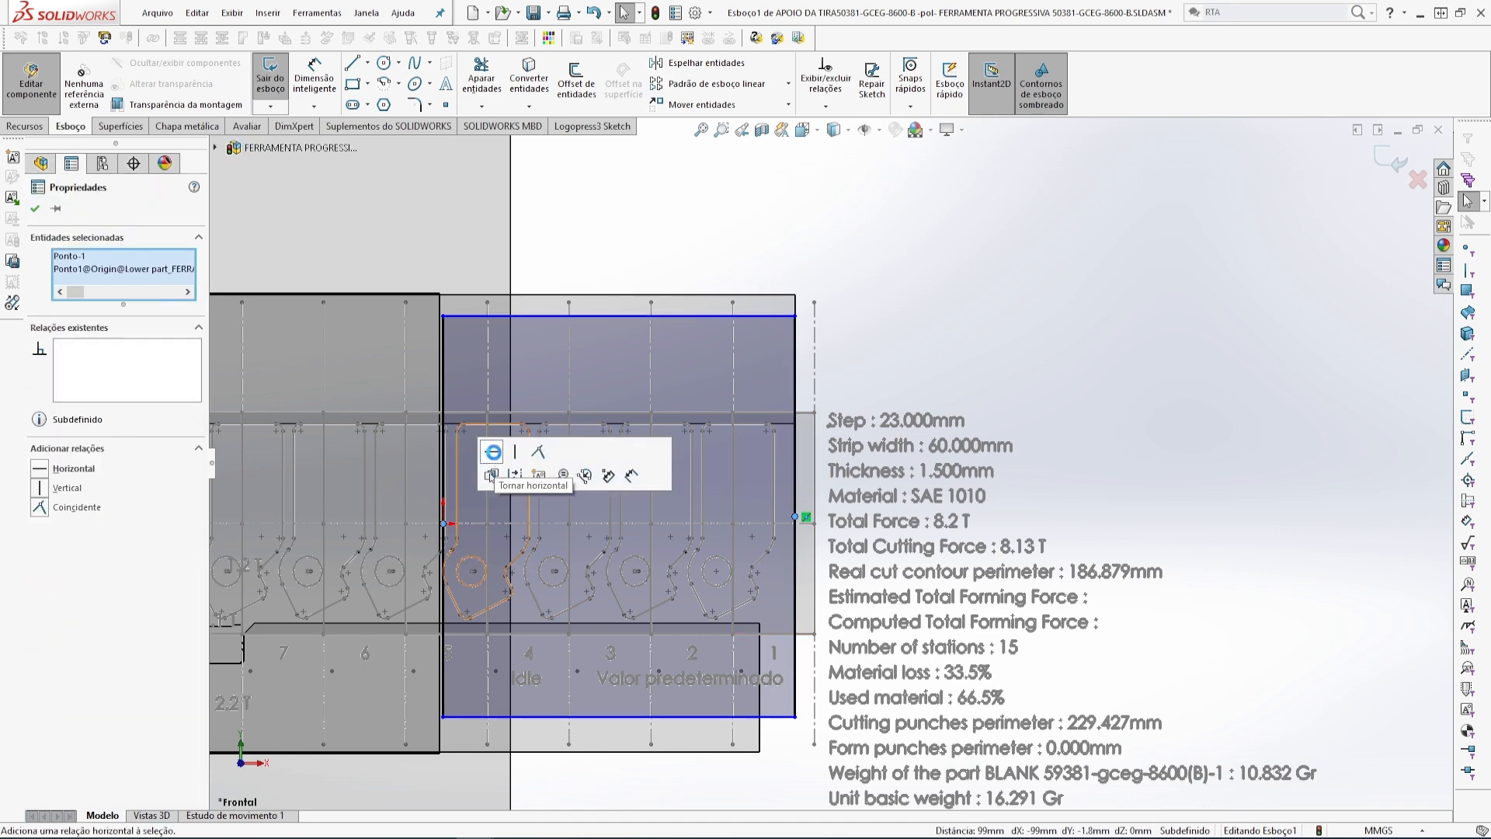
{"action": "left_click", "coordinate": [490, 475]}
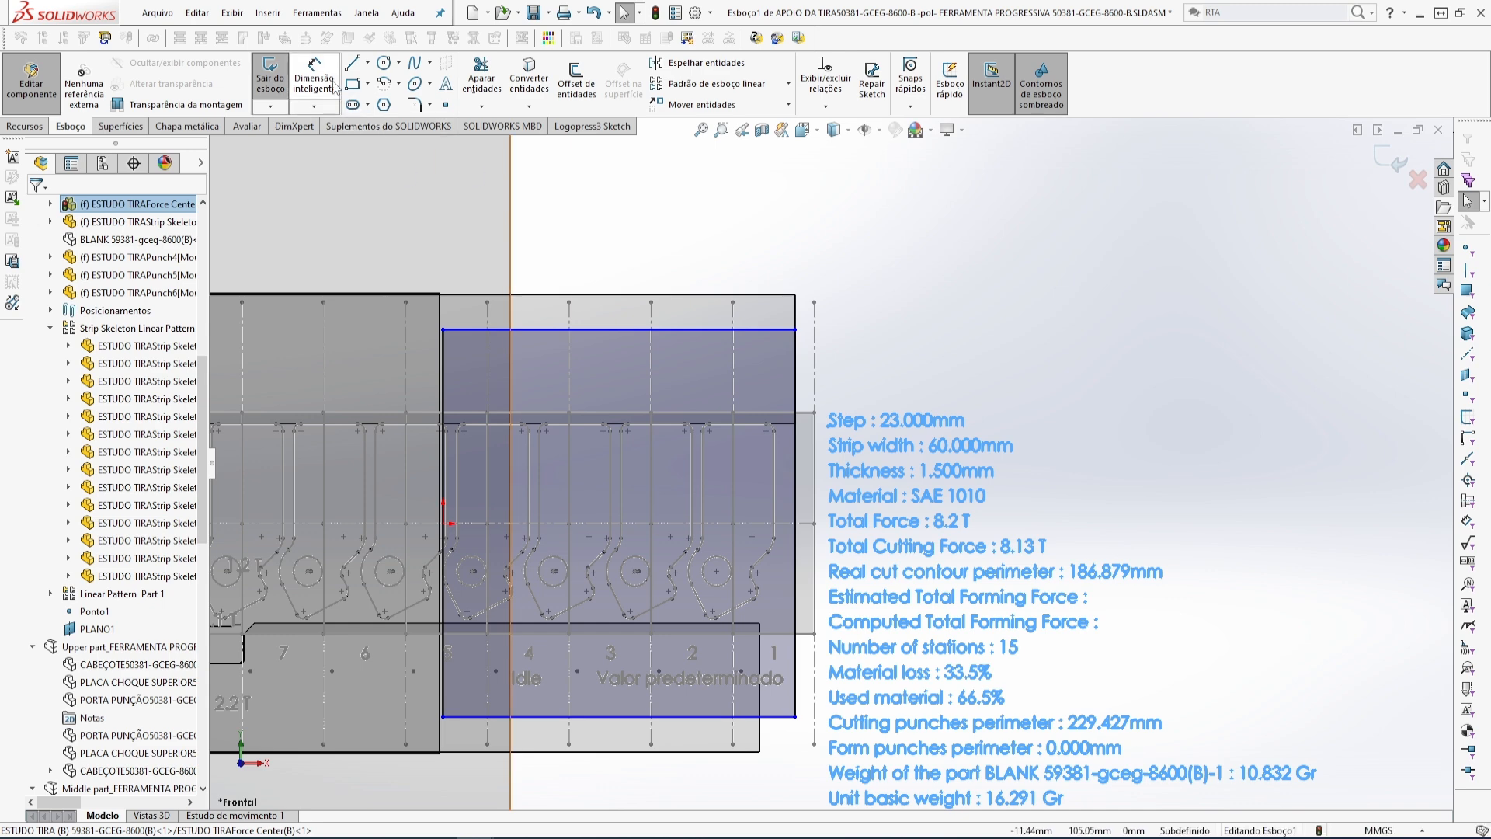
- Dimension the distance between the rectangle's two horizontal edges at 120 mm
{"action": "left_click", "coordinate": [314, 66]}
{"action": "left_click", "coordinate": [784, 715]}
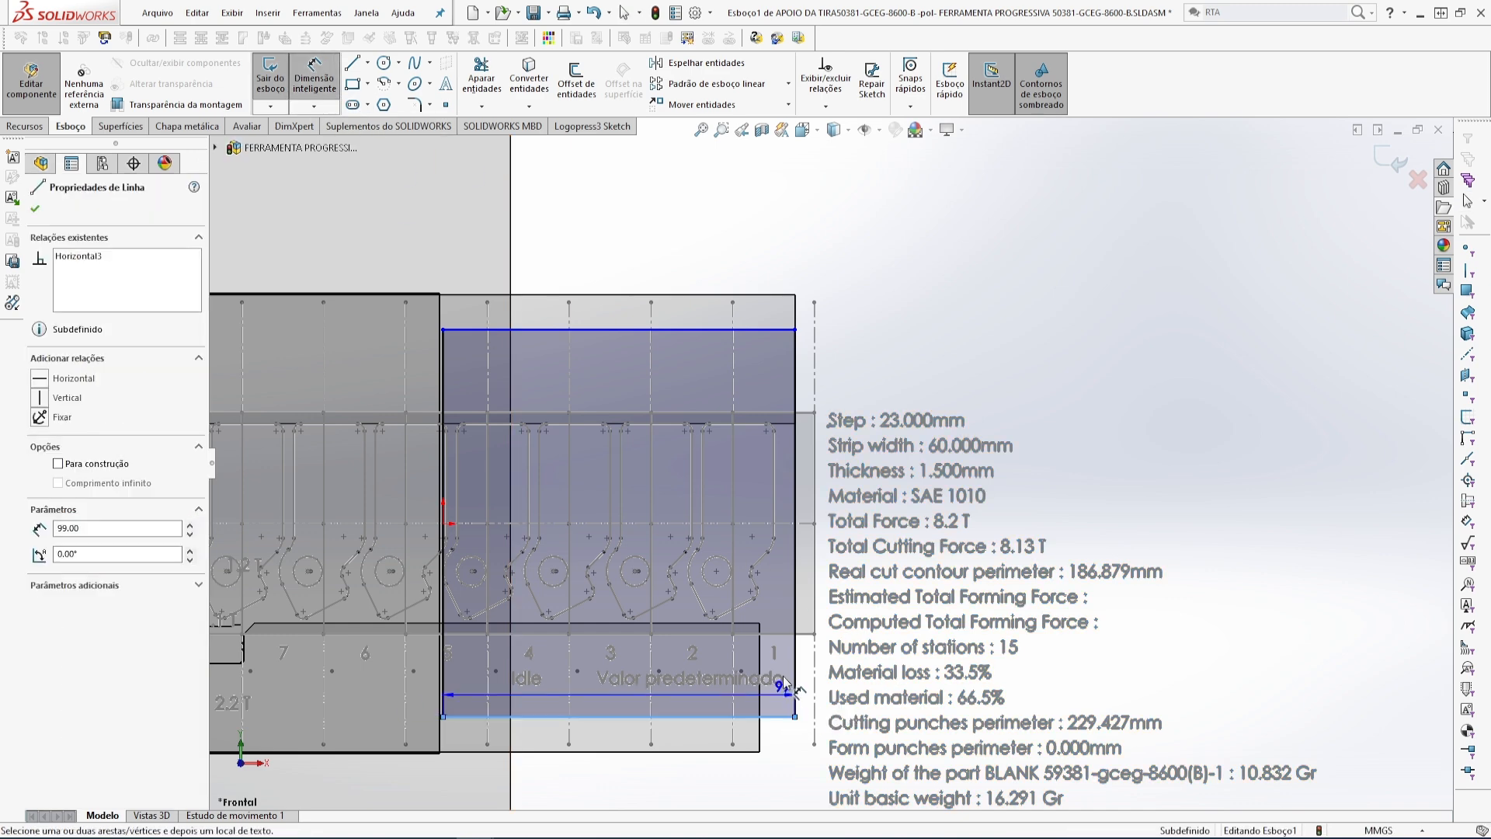
{"action": "left_click", "coordinate": [765, 329]}
{"action": "left_click", "coordinate": [1097, 435]}
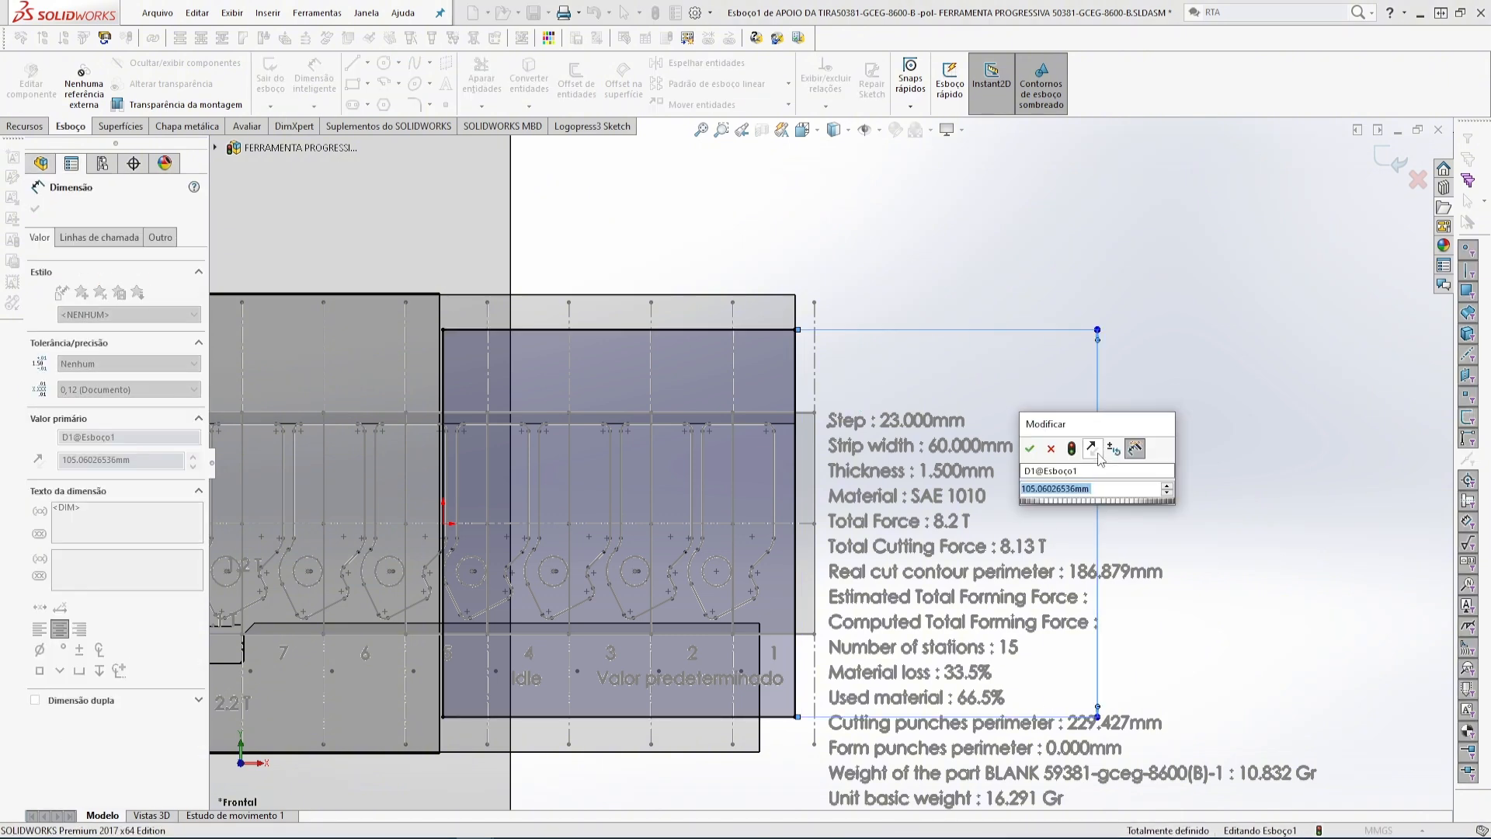
{"action": "type", "text": "1"}
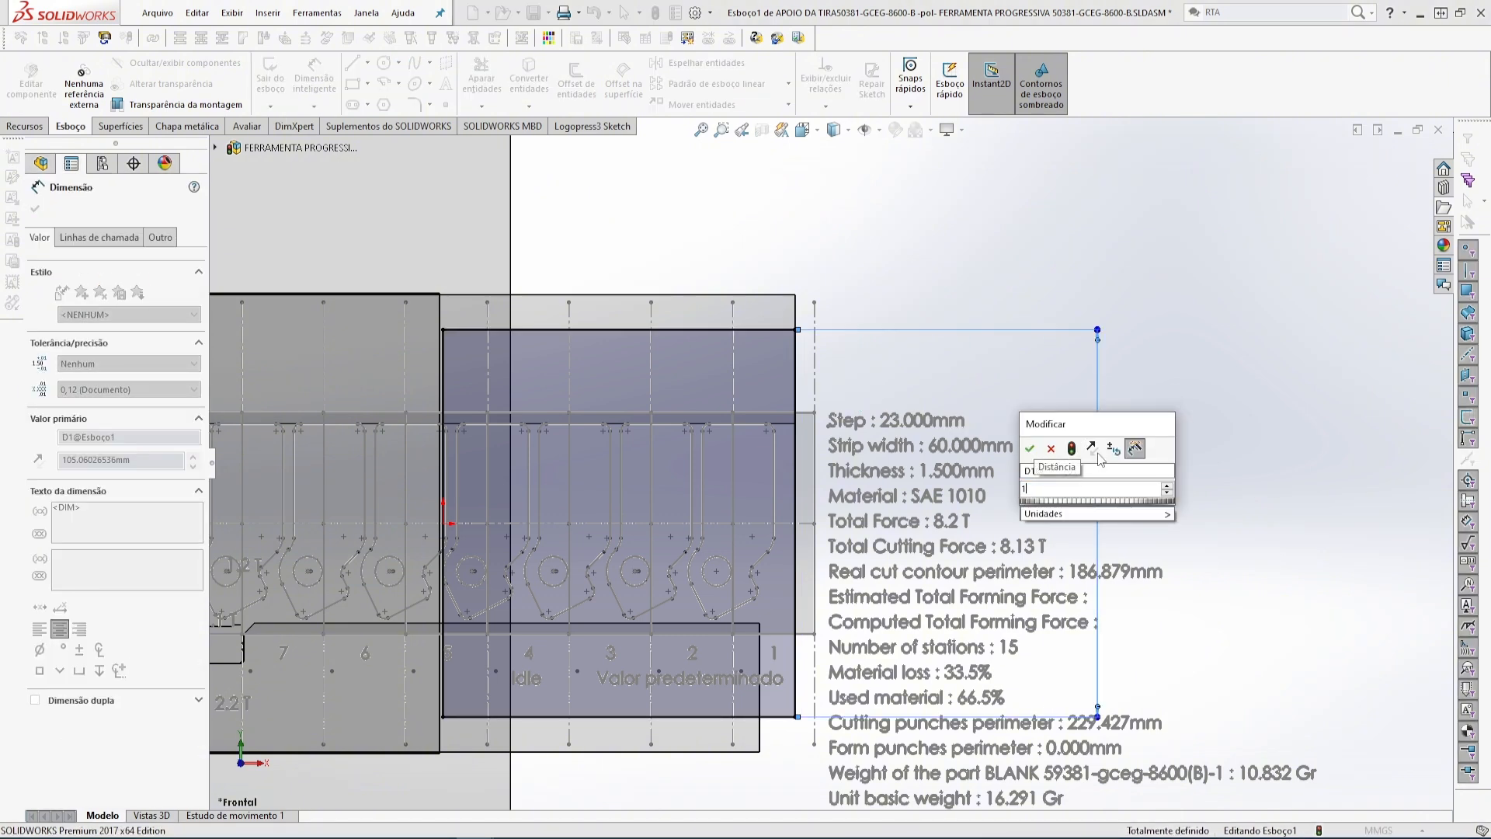
{"action": "type", "text": "20"}
{"action": "key", "text": "Return"}
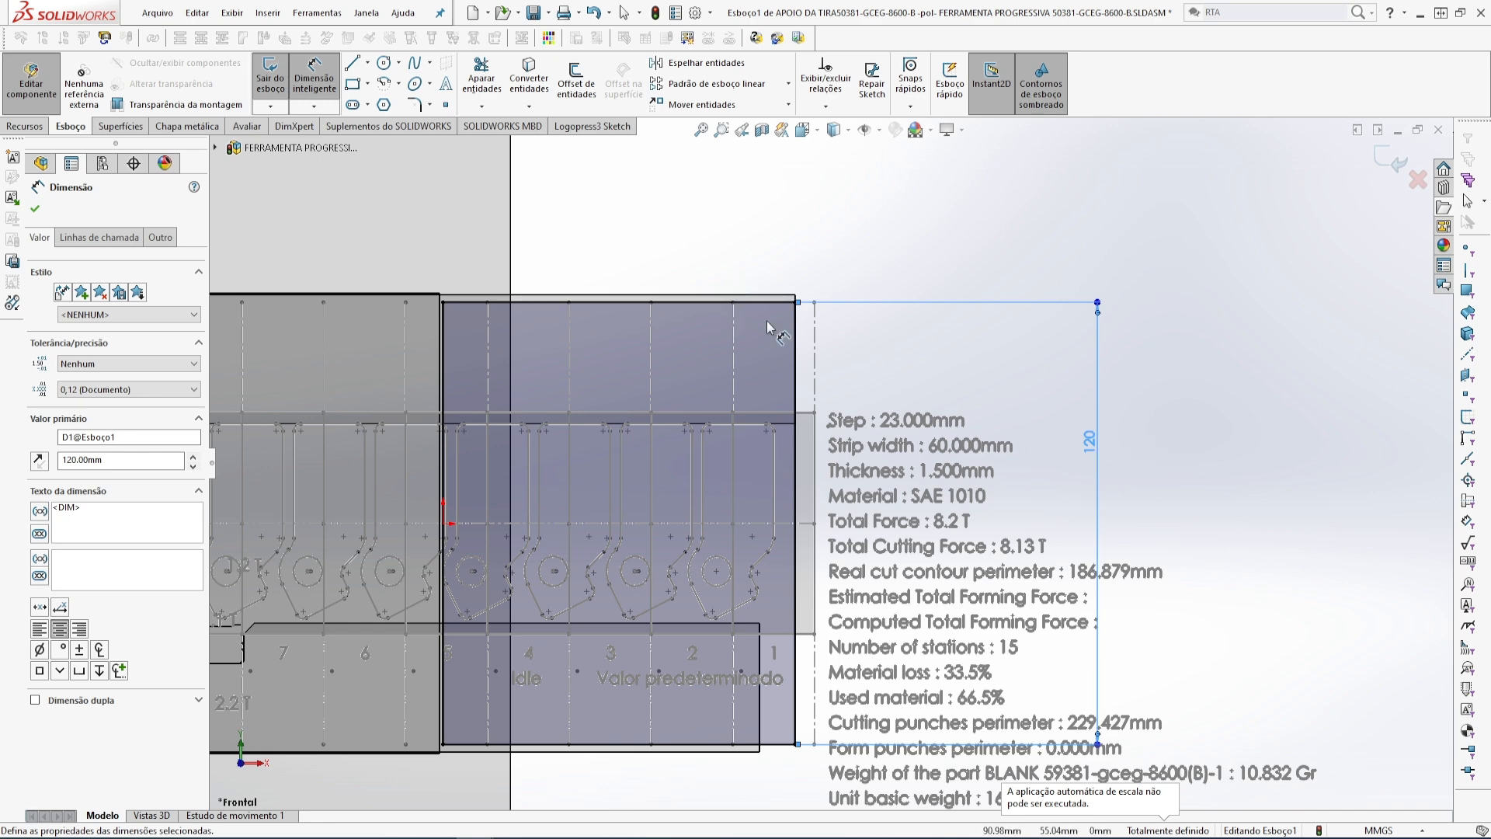
- Try 122 mm for the rectangle's height dimension, settle on 123 mm, and finish the plate sketch to return to the tool structure
{"action": "double_click", "coordinate": [1095, 446]}
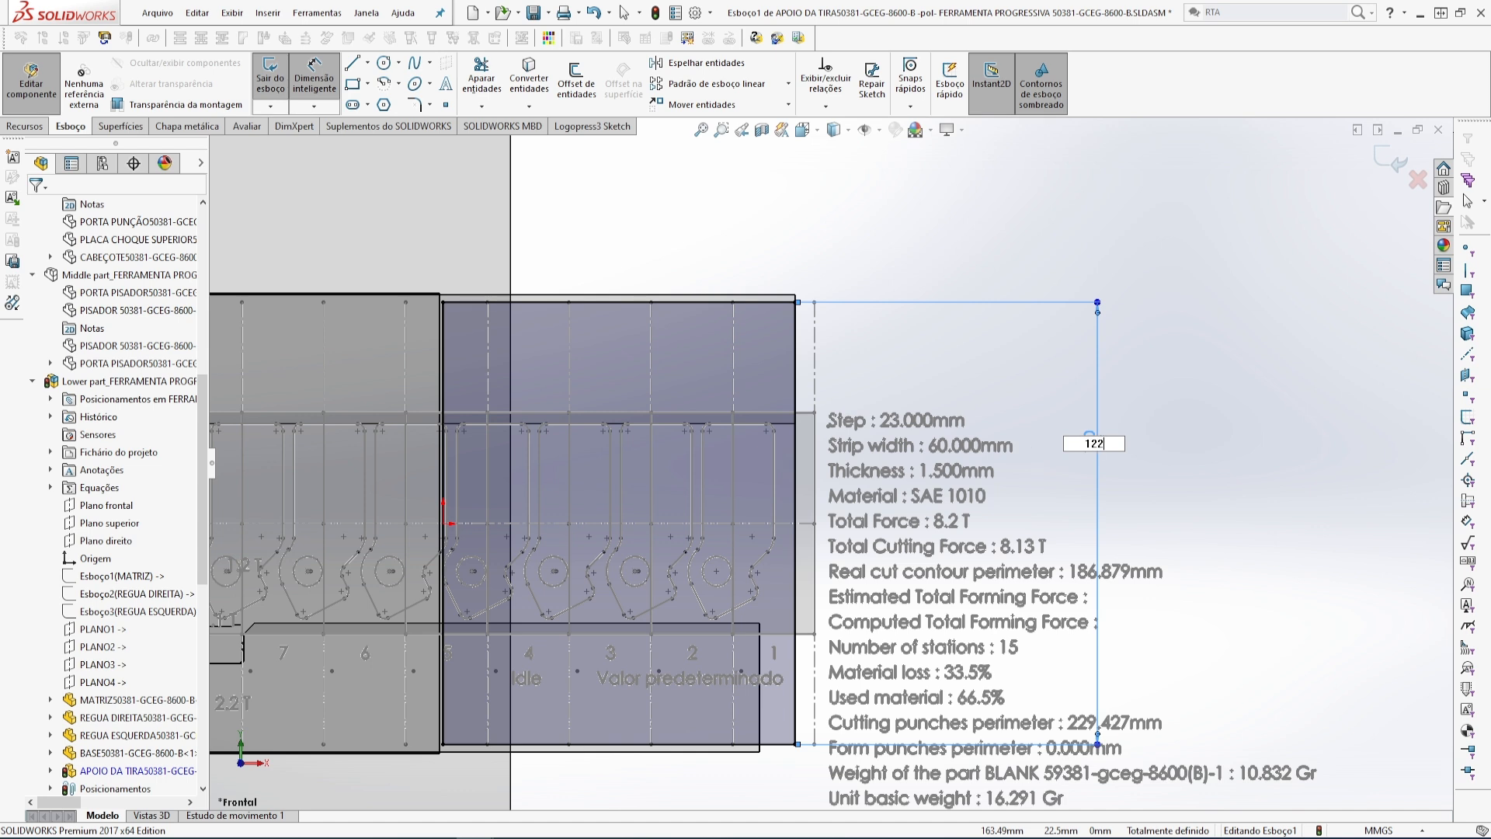
{"action": "key", "text": "Return"}
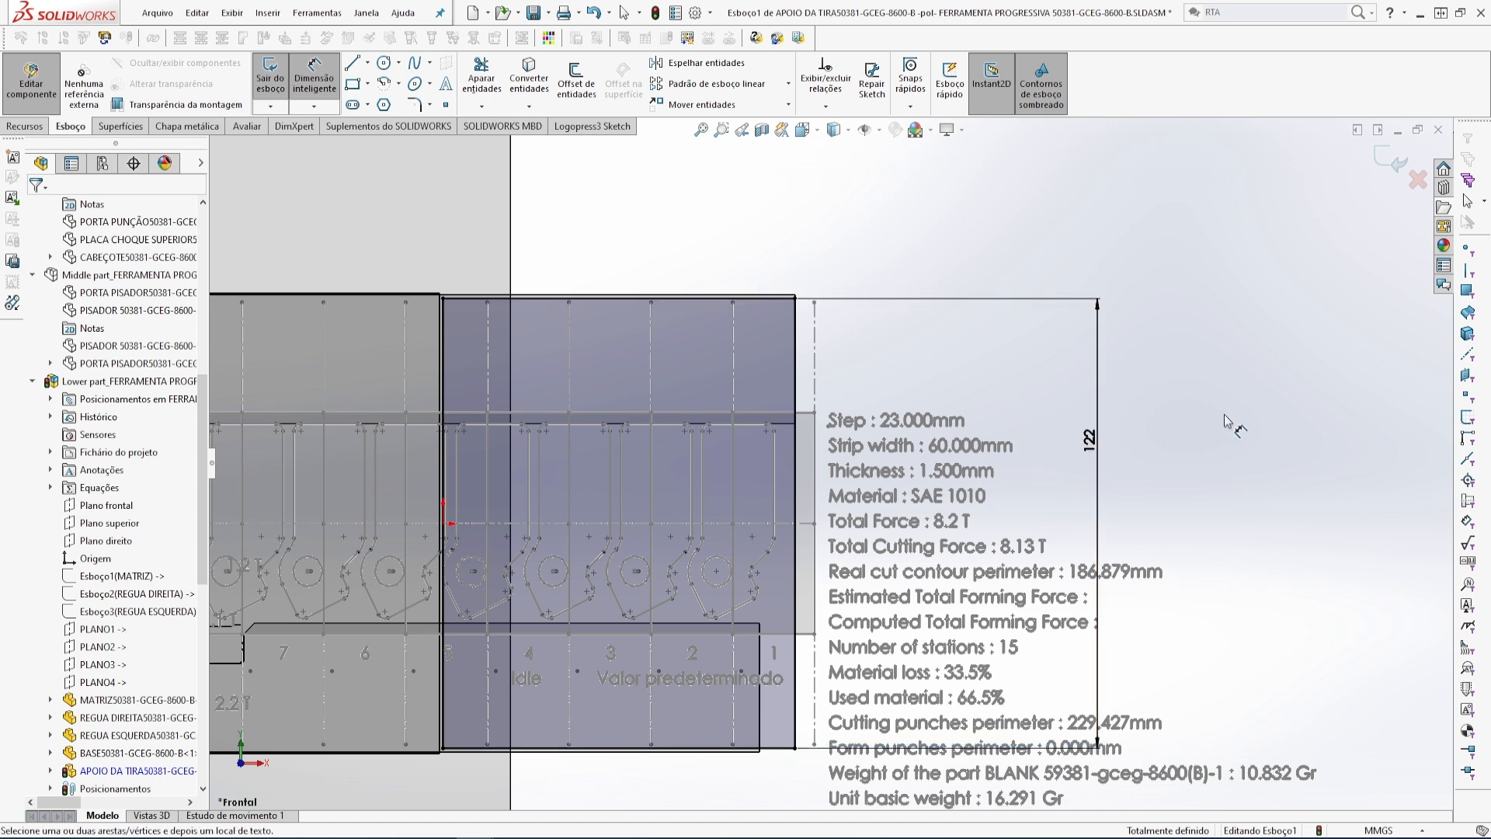
{"action": "left_click", "coordinate": [1091, 442]}
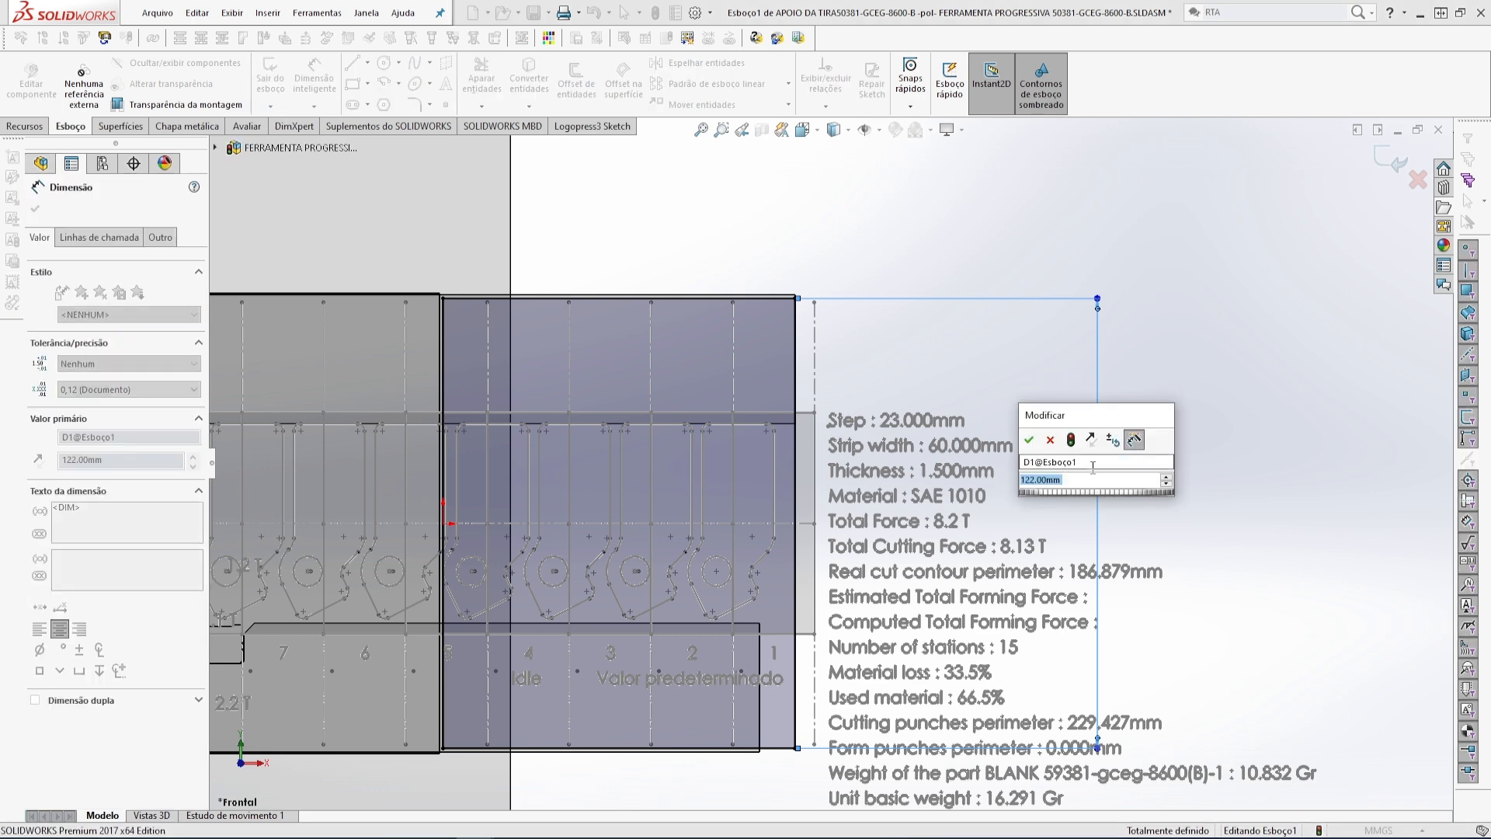
{"action": "type", "text": "123"}
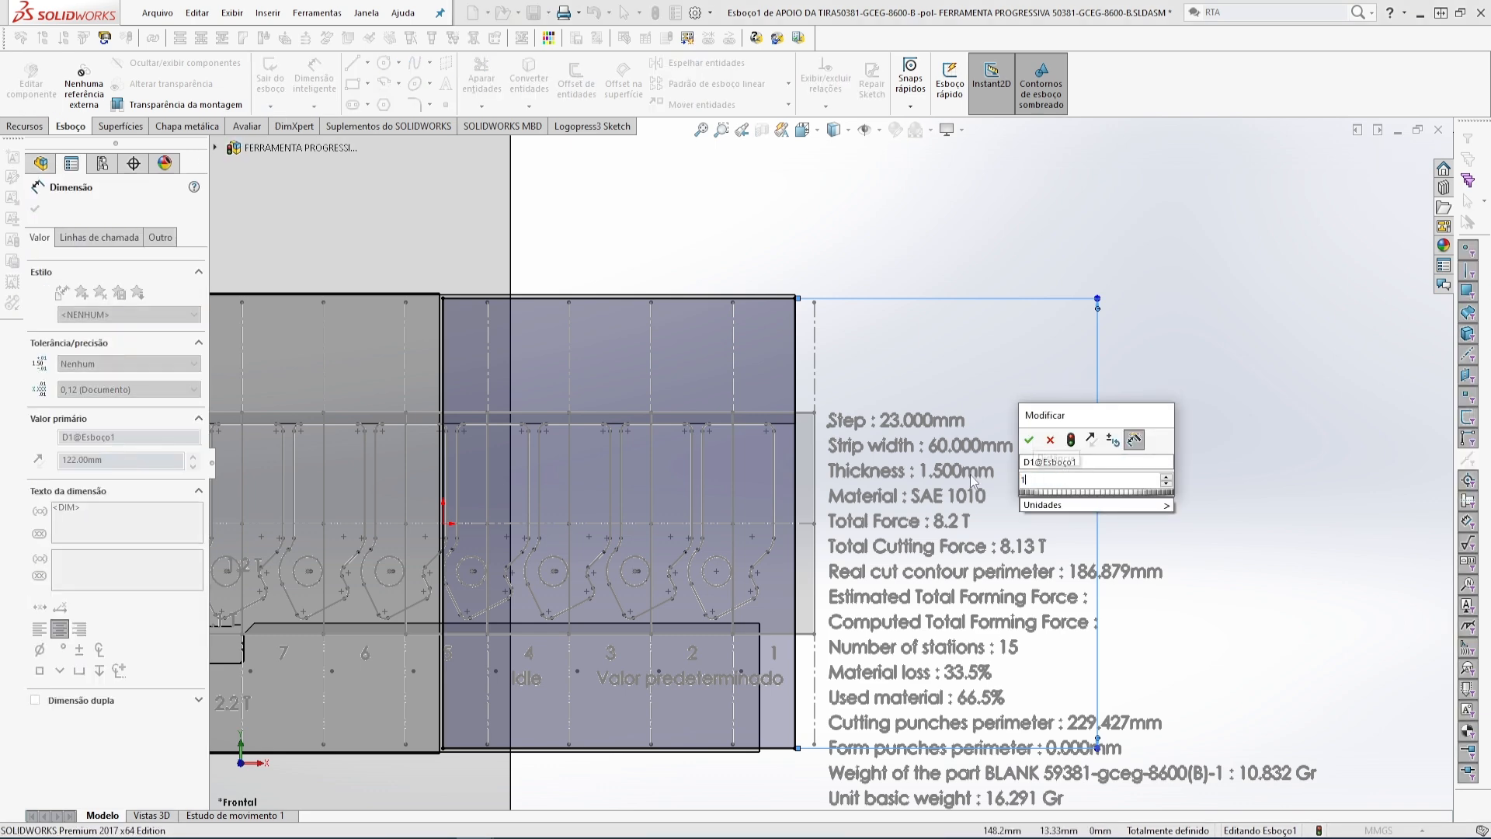
{"action": "key", "text": "Return"}
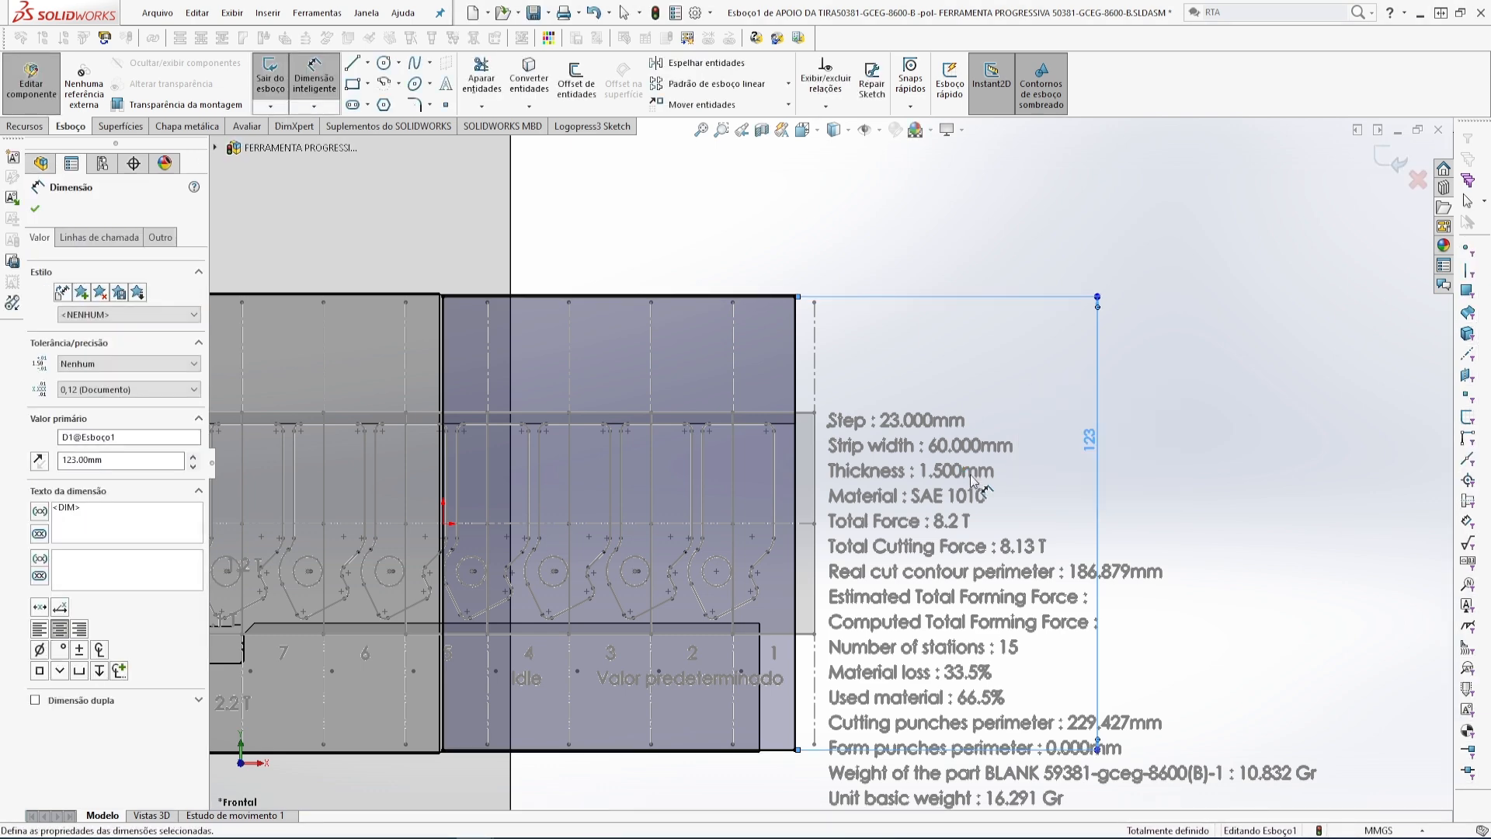
{"action": "left_click", "coordinate": [1389, 160]}
{"action": "left_click", "coordinate": [1404, 167]}
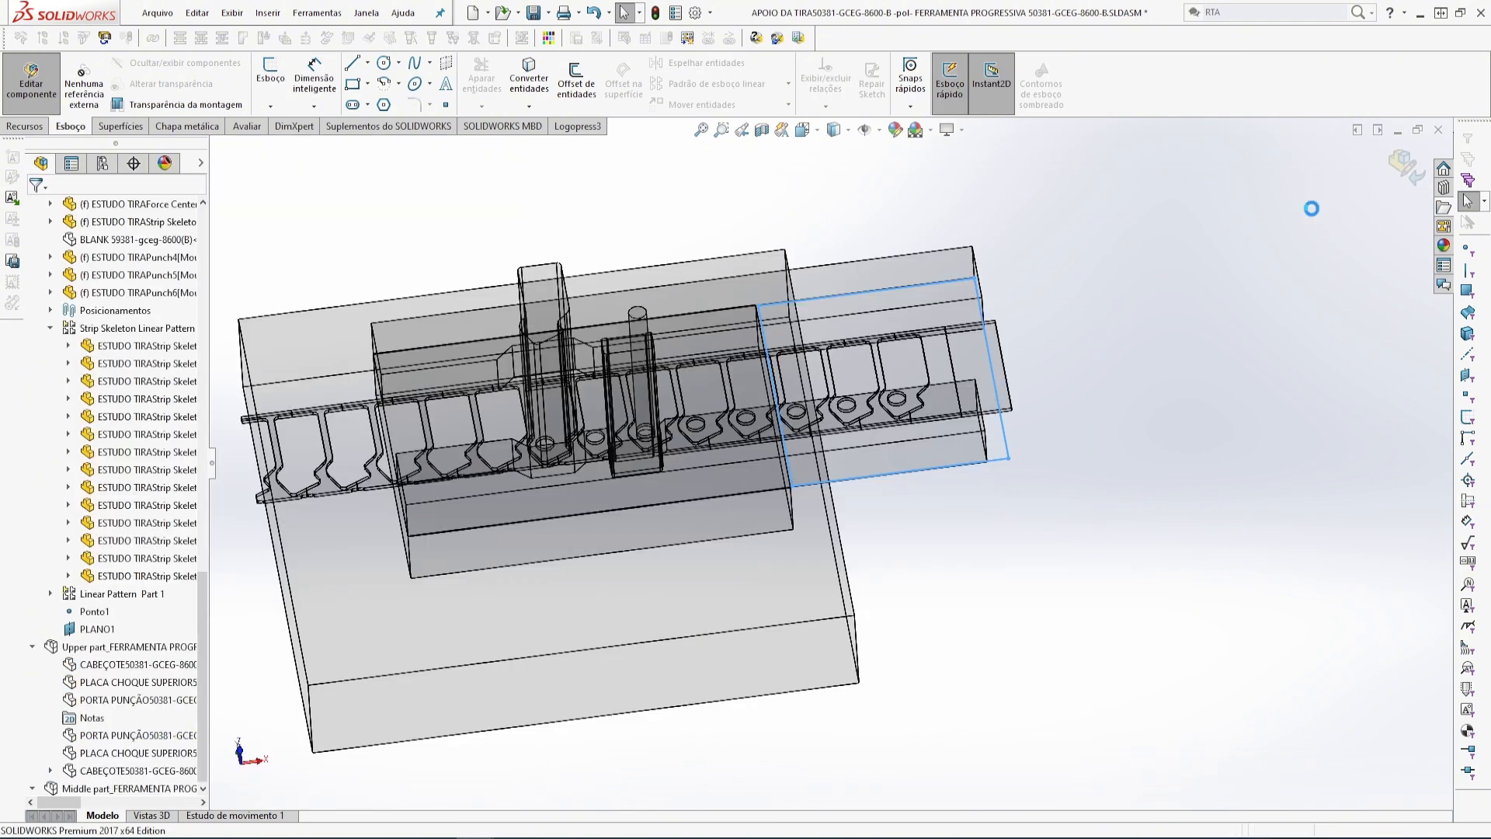
- Change the APOIO DA TIRA plate's Z reference to the superimposed plate position
{"action": "scroll", "coordinate": [947, 473], "scroll_direction": "down", "scroll_amount": 4}
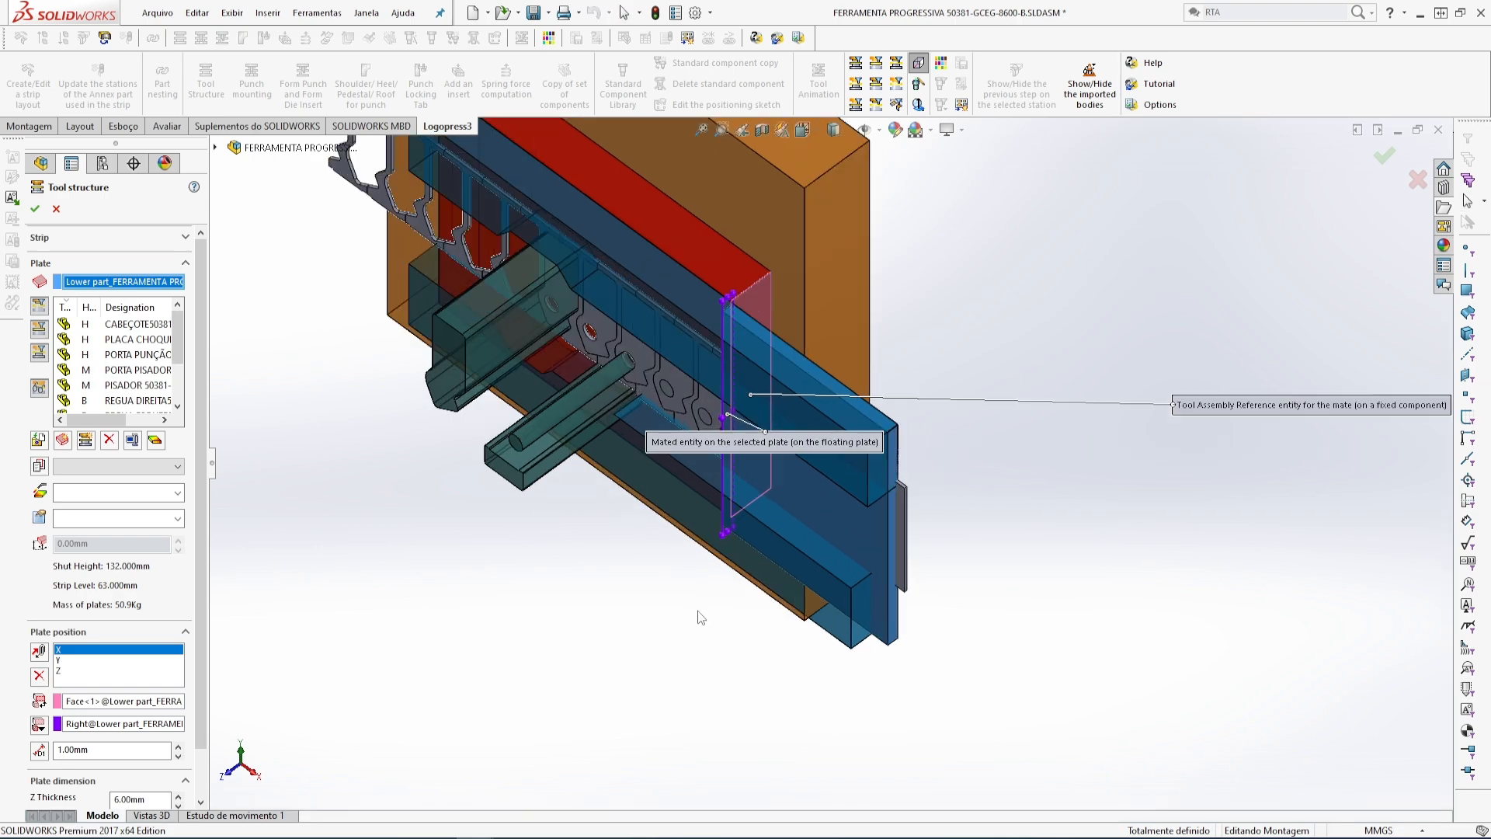
{"action": "middle_click_drag", "start_coordinate": [699, 615], "coordinate": [905, 482]}
{"action": "scroll", "coordinate": [905, 481], "scroll_direction": "down", "scroll_amount": 2}
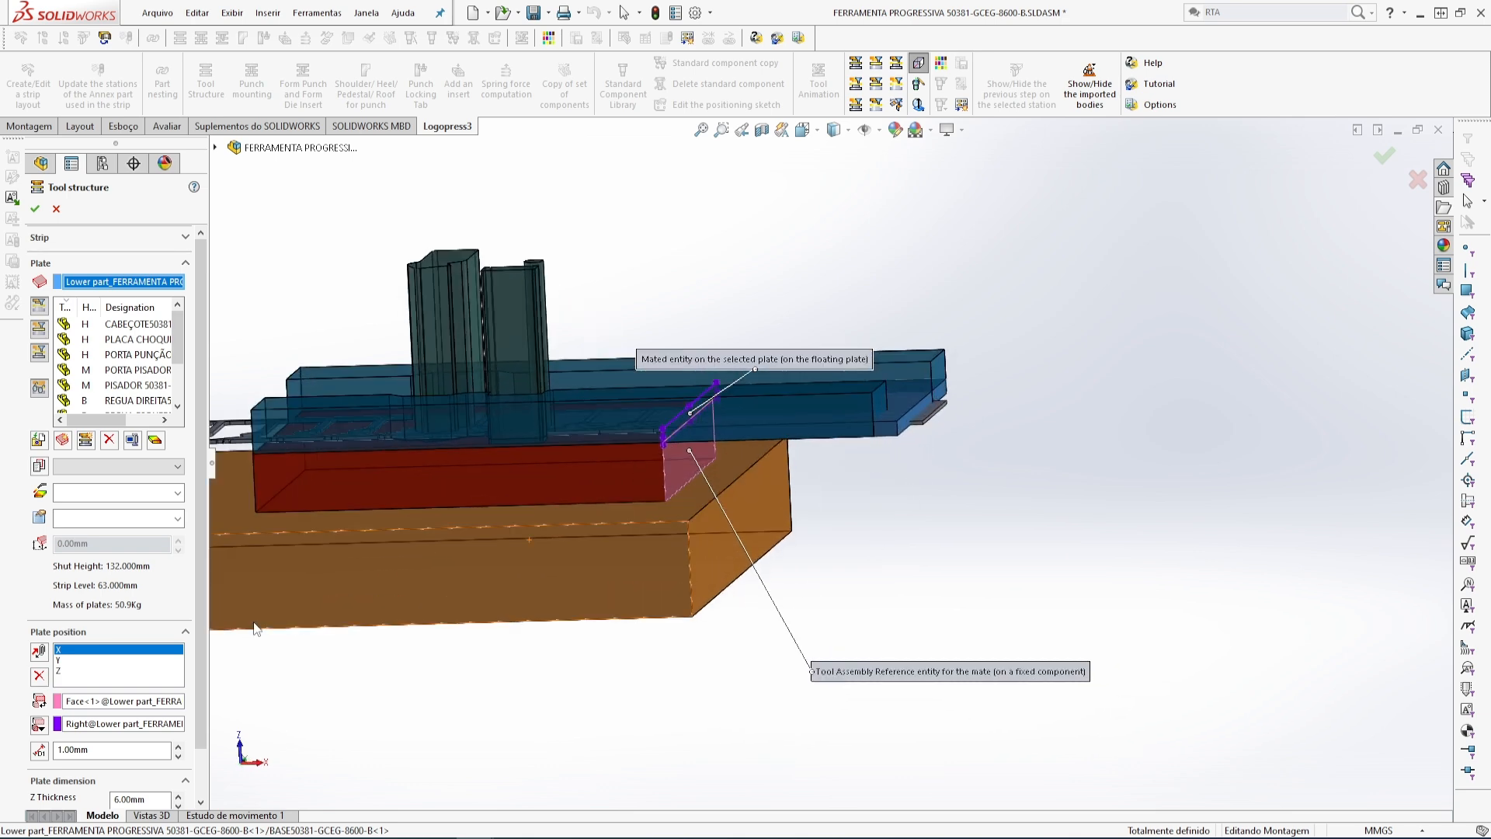
{"action": "left_click", "coordinate": [59, 671]}
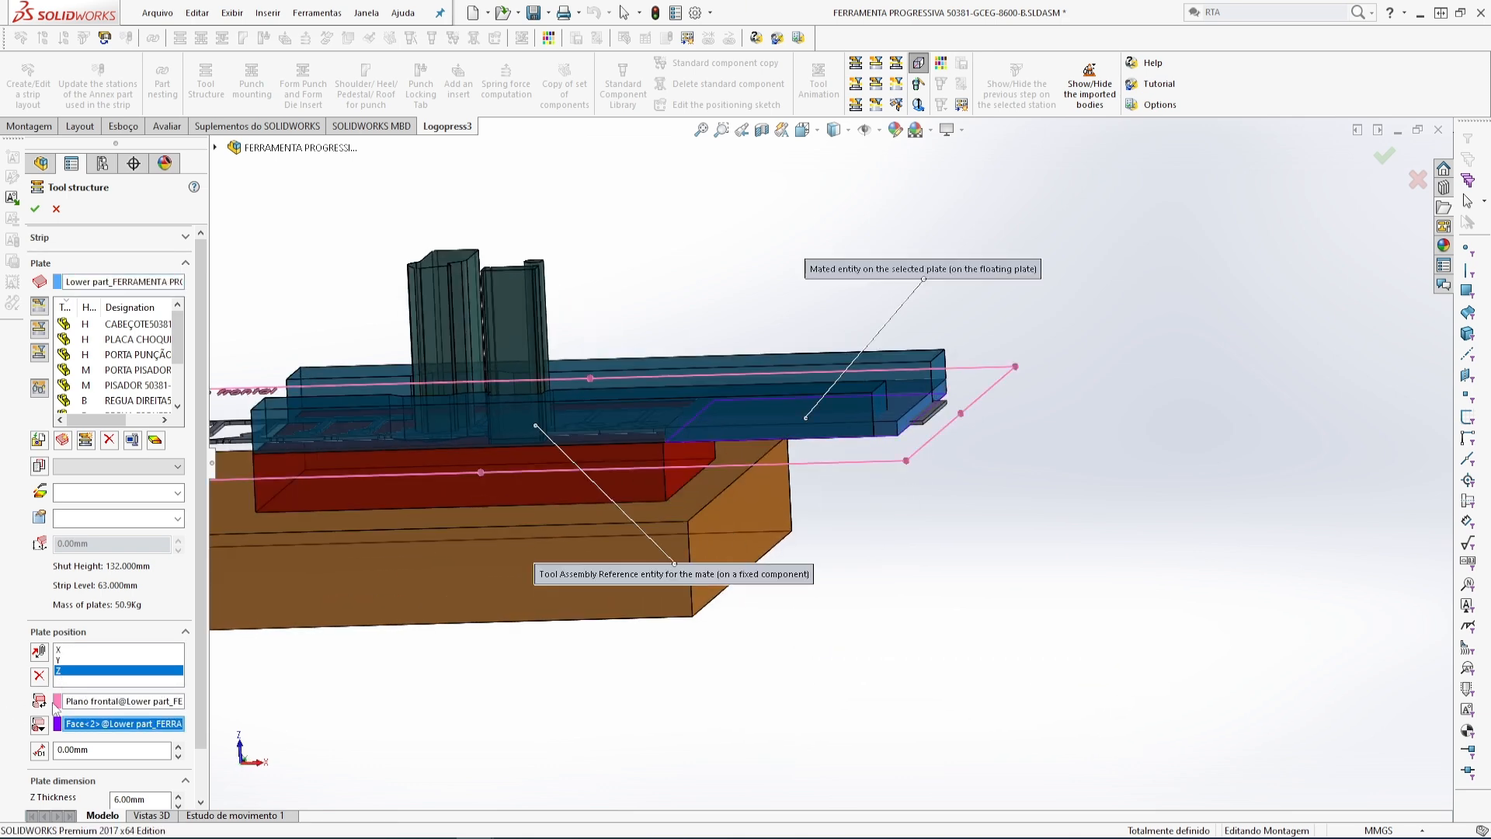
{"action": "left_click", "coordinate": [42, 729]}
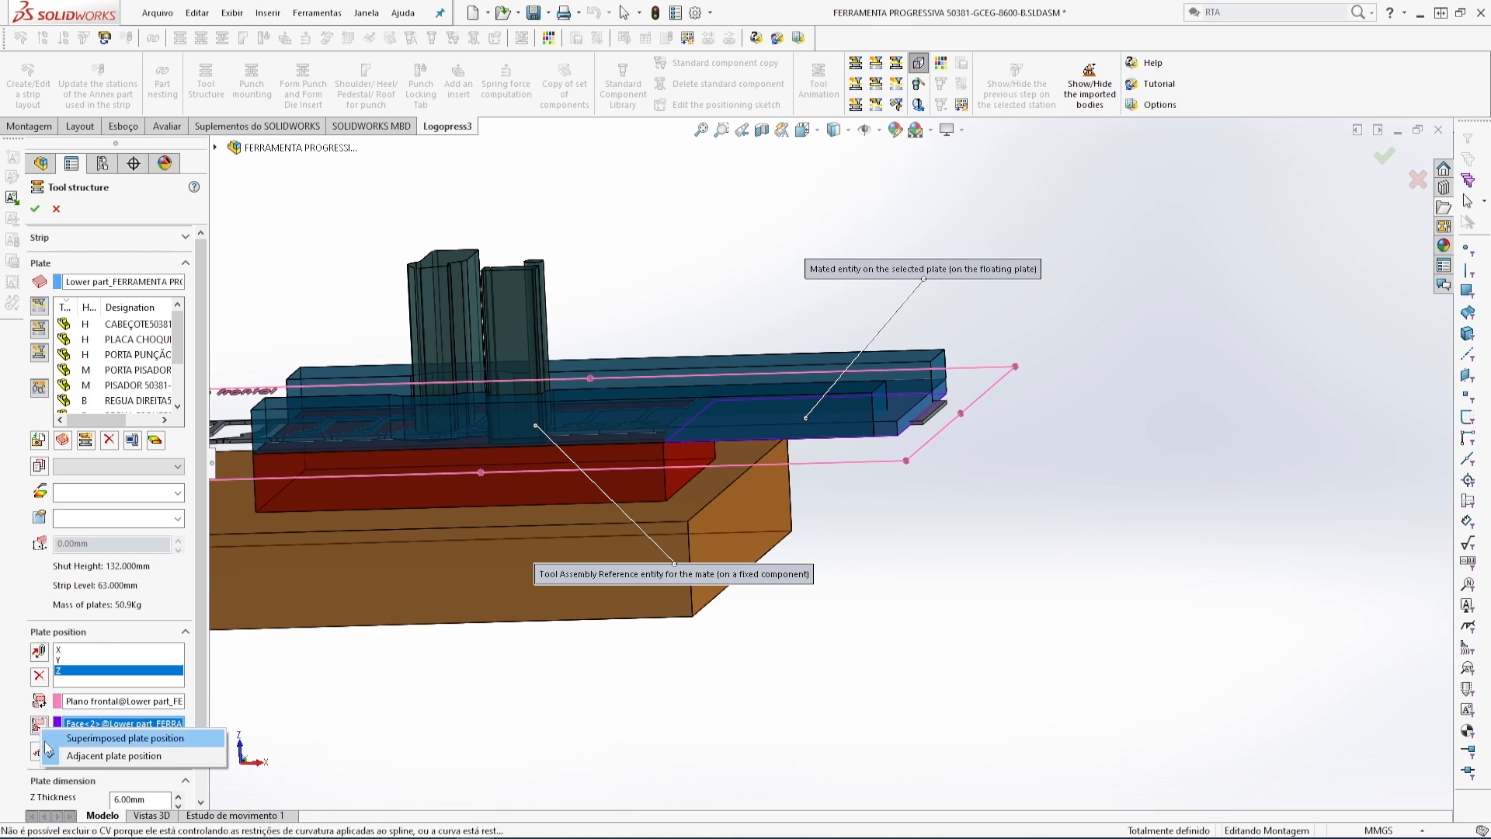
{"action": "left_click", "coordinate": [124, 737]}
{"action": "middle_click_drag", "start_coordinate": [886, 544], "coordinate": [878, 487]}
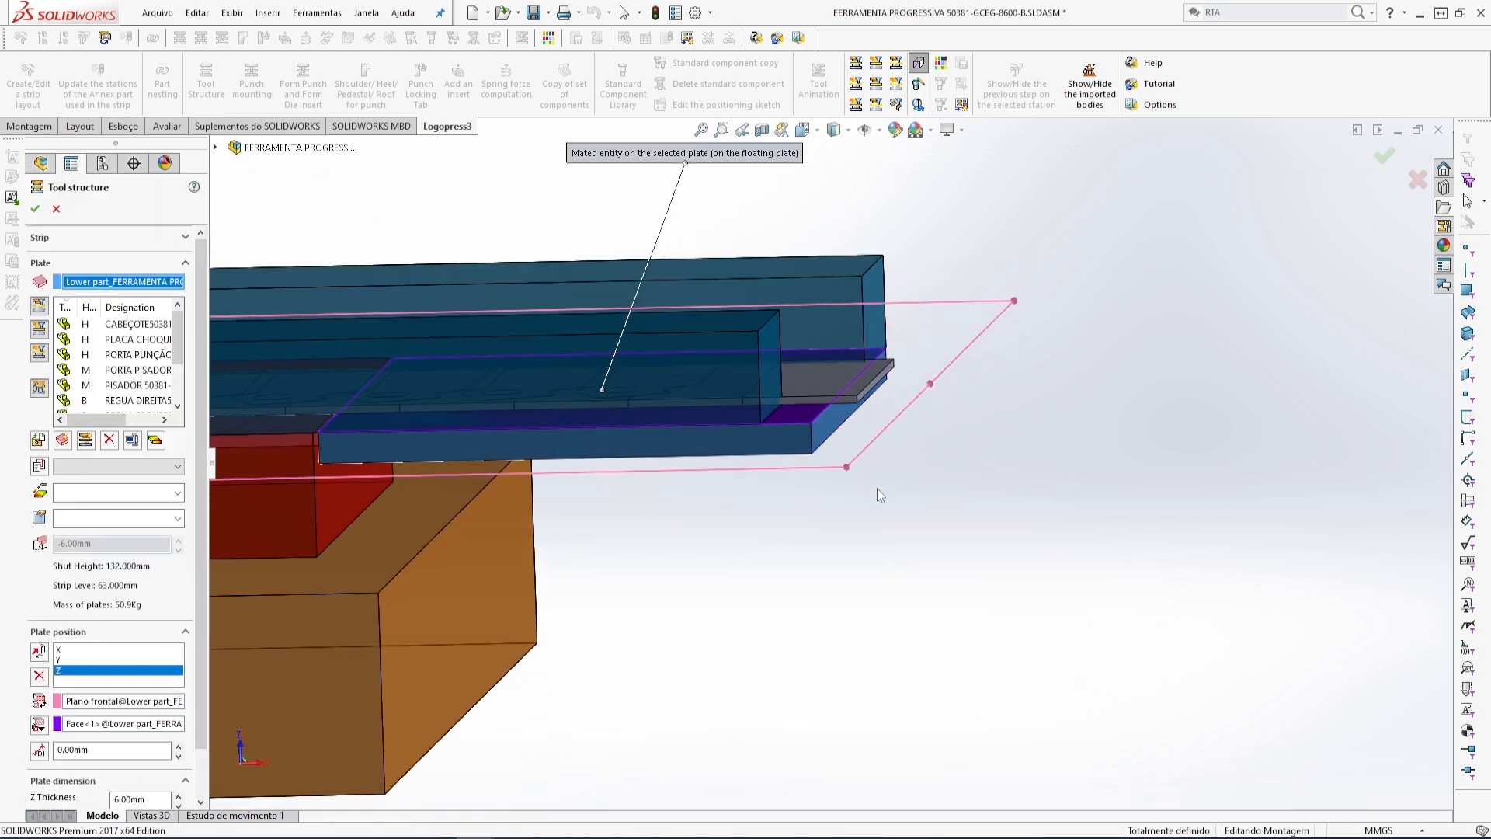
- Color the APOIO DA TIRA plate pink and accept the tool structure
{"action": "left_click", "coordinate": [155, 441]}
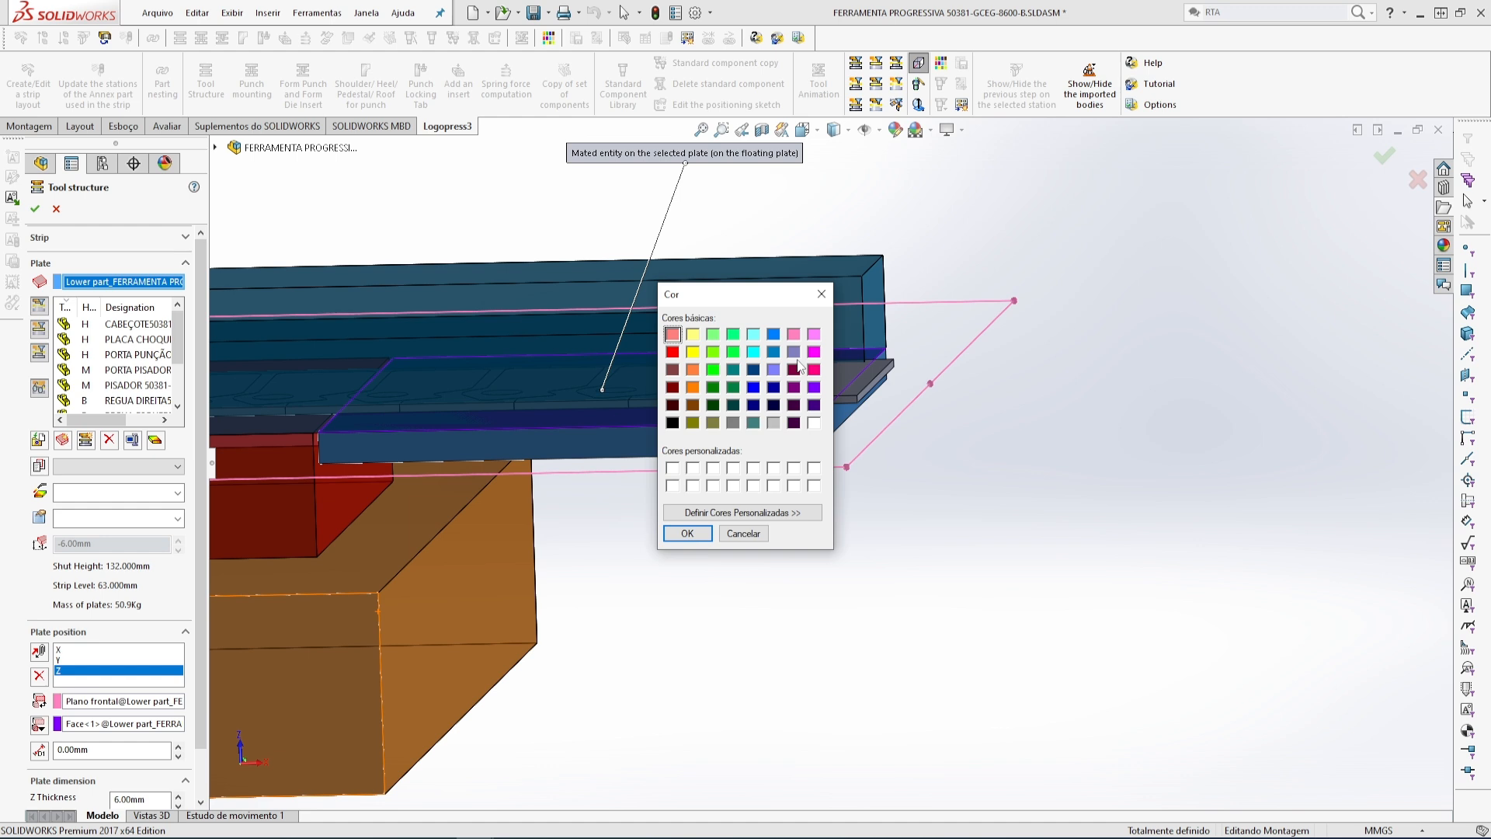
{"action": "left_click", "coordinate": [793, 334]}
{"action": "left_click", "coordinate": [687, 533]}
{"action": "left_click", "coordinate": [35, 208]}
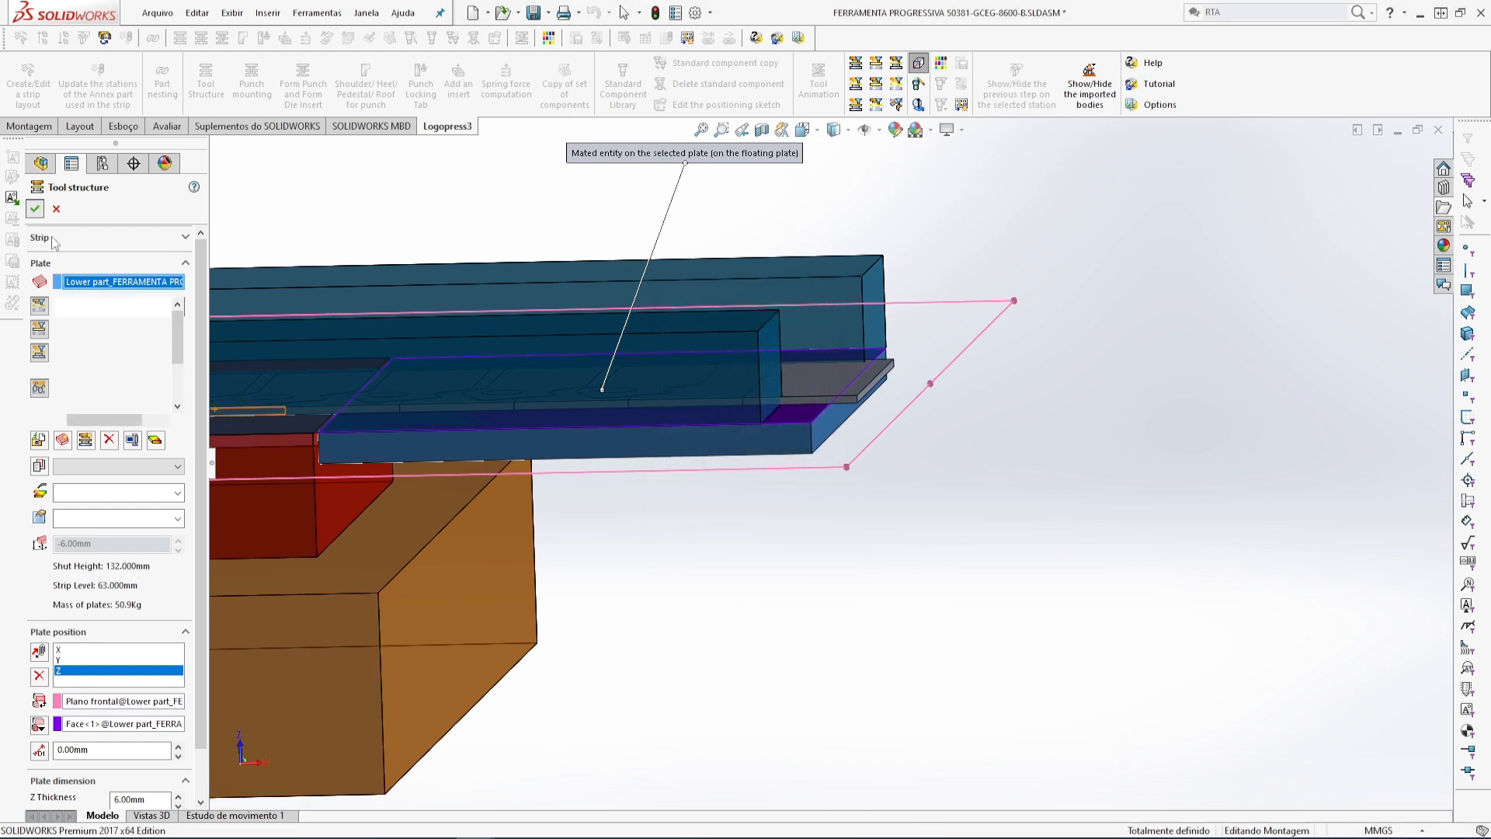
{"action": "middle_click_drag", "start_coordinate": [846, 613], "coordinate": [797, 576]}
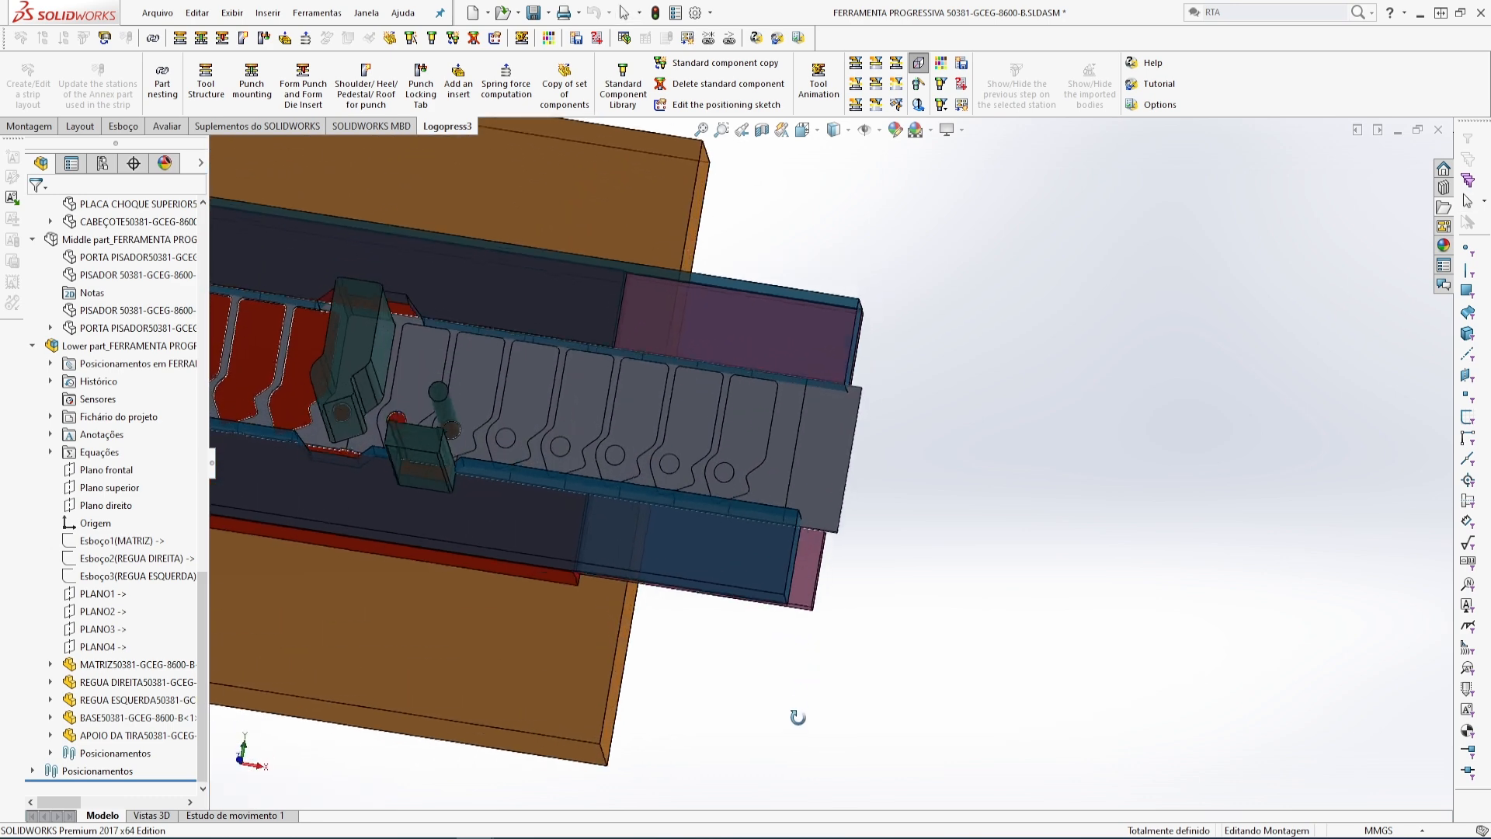
{"action": "scroll", "coordinate": [797, 576], "scroll_direction": "down", "scroll_amount": 6}
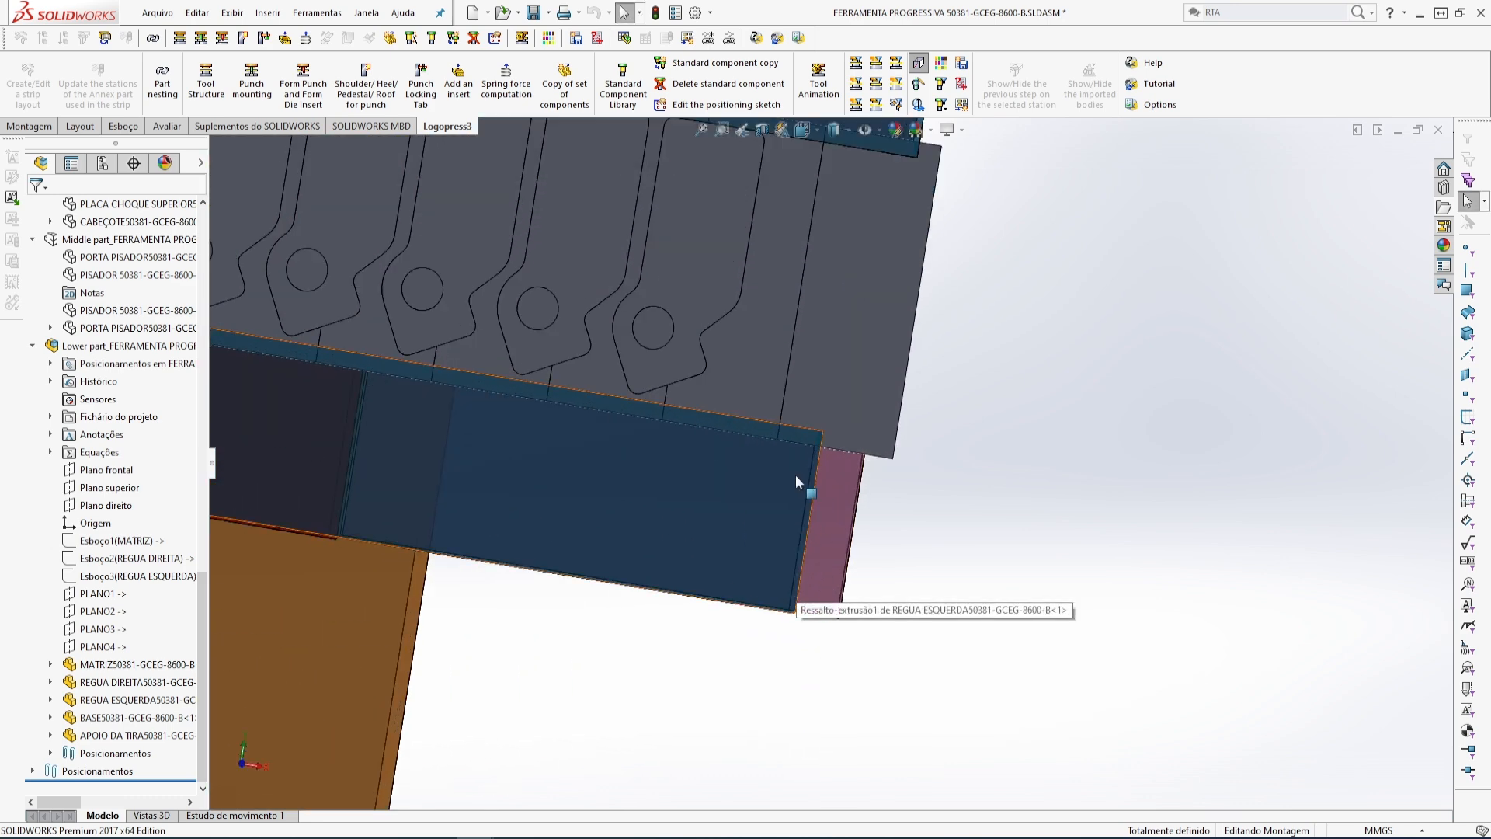
- Save the progressive die assembly together with all its modified referenced documents
{"action": "scroll", "coordinate": [807, 503], "scroll_direction": "up", "scroll_amount": 3}
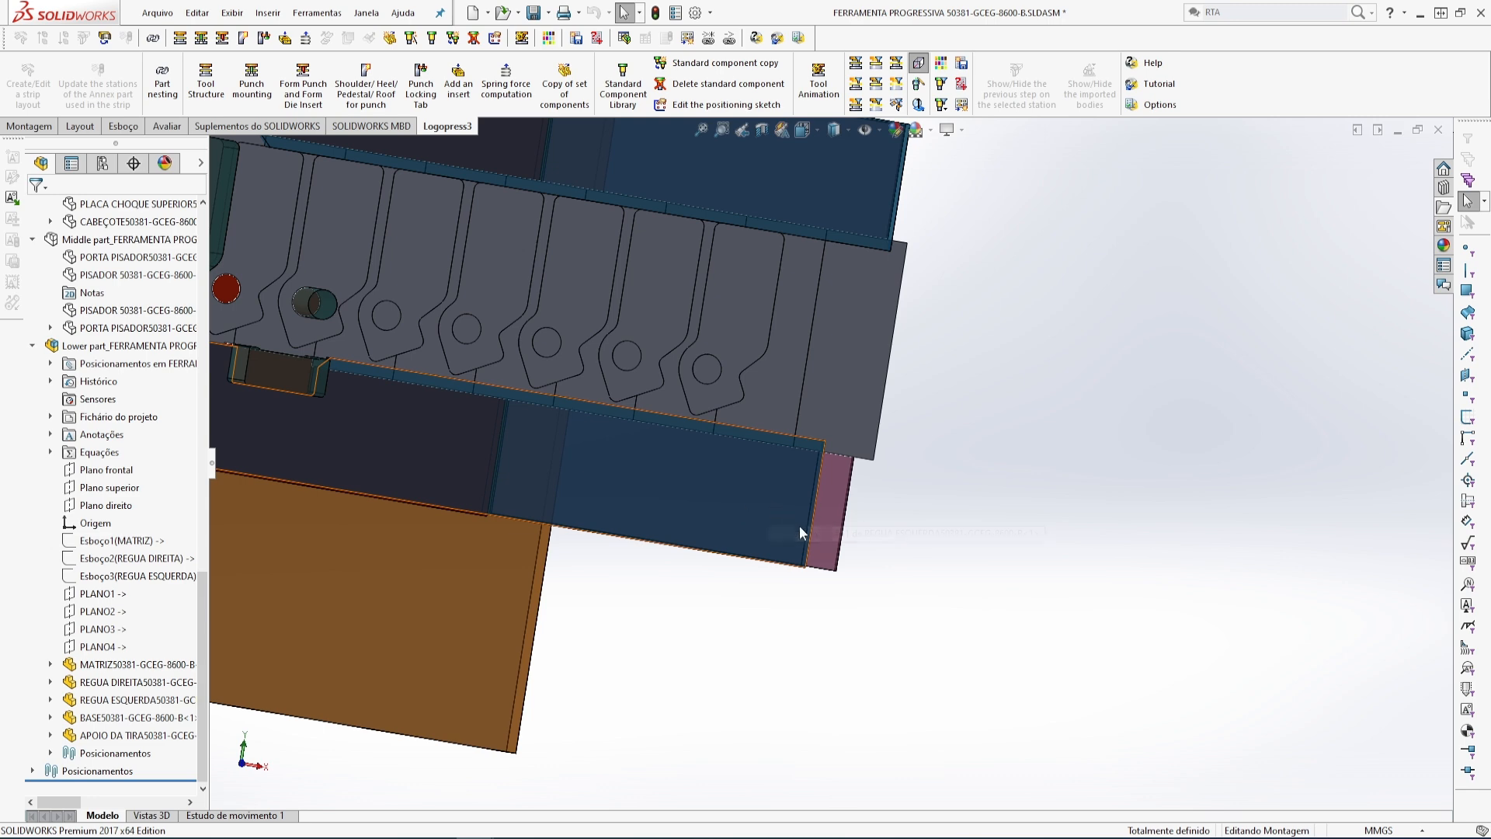
{"action": "scroll", "coordinate": [799, 524], "scroll_direction": "down", "scroll_amount": 2}
{"action": "middle_click_drag", "start_coordinate": [889, 466], "coordinate": [869, 254]}
{"action": "scroll", "coordinate": [929, 359], "scroll_direction": "up", "scroll_amount": 4}
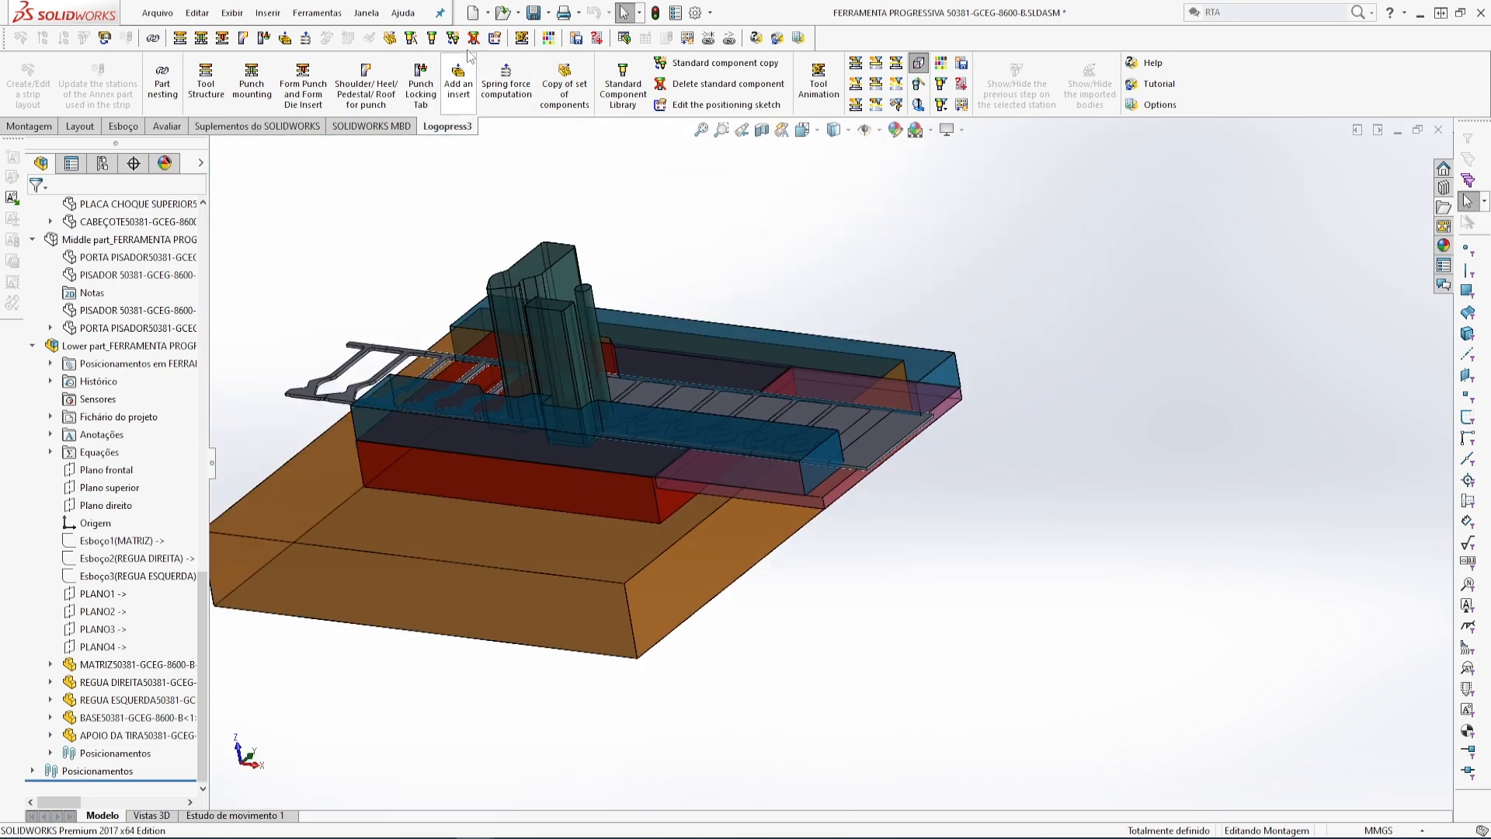
{"action": "left_click", "coordinate": [534, 13]}
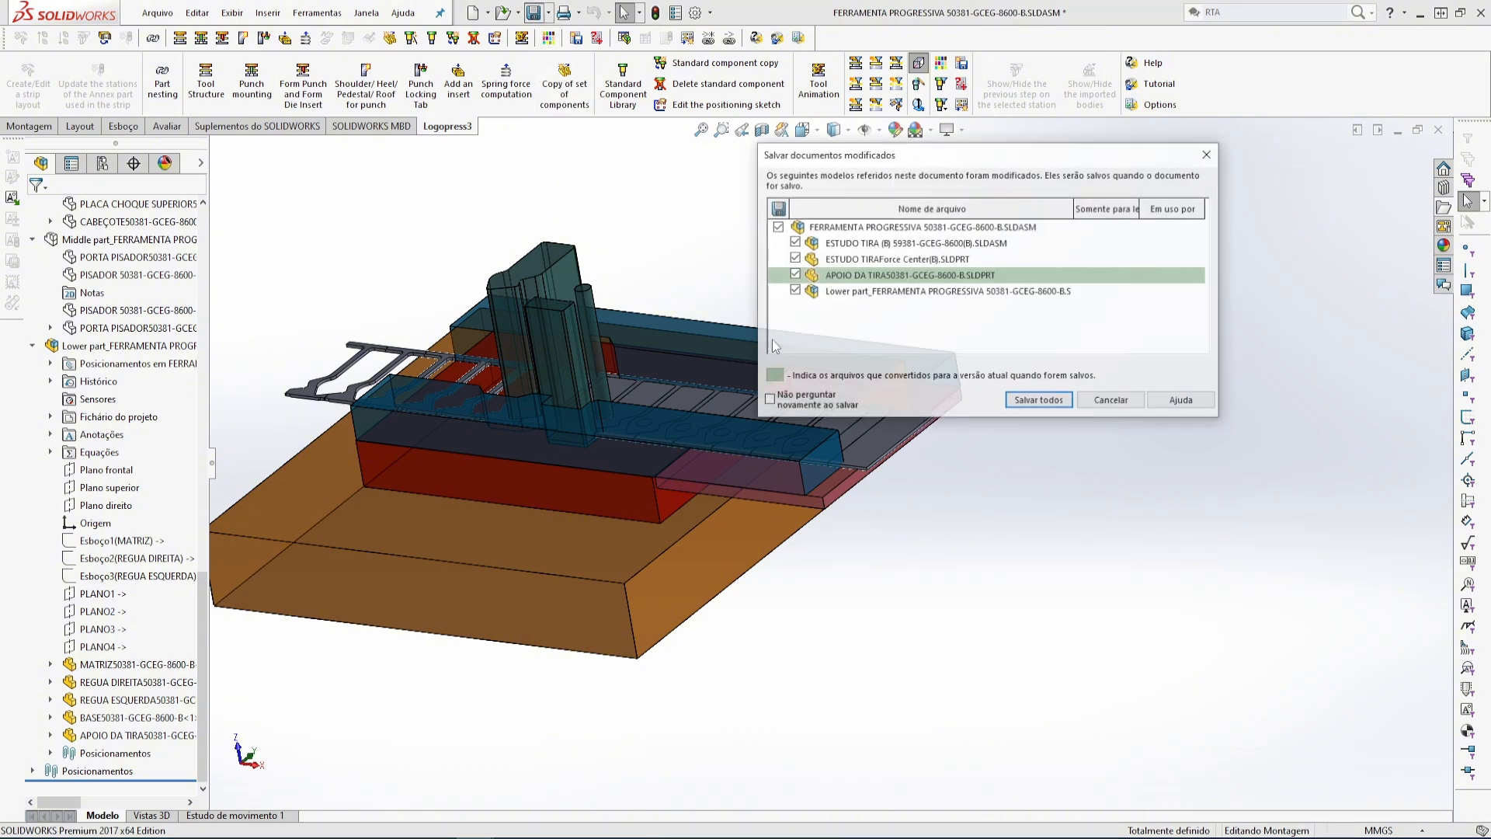
{"action": "left_click", "coordinate": [1039, 400]}
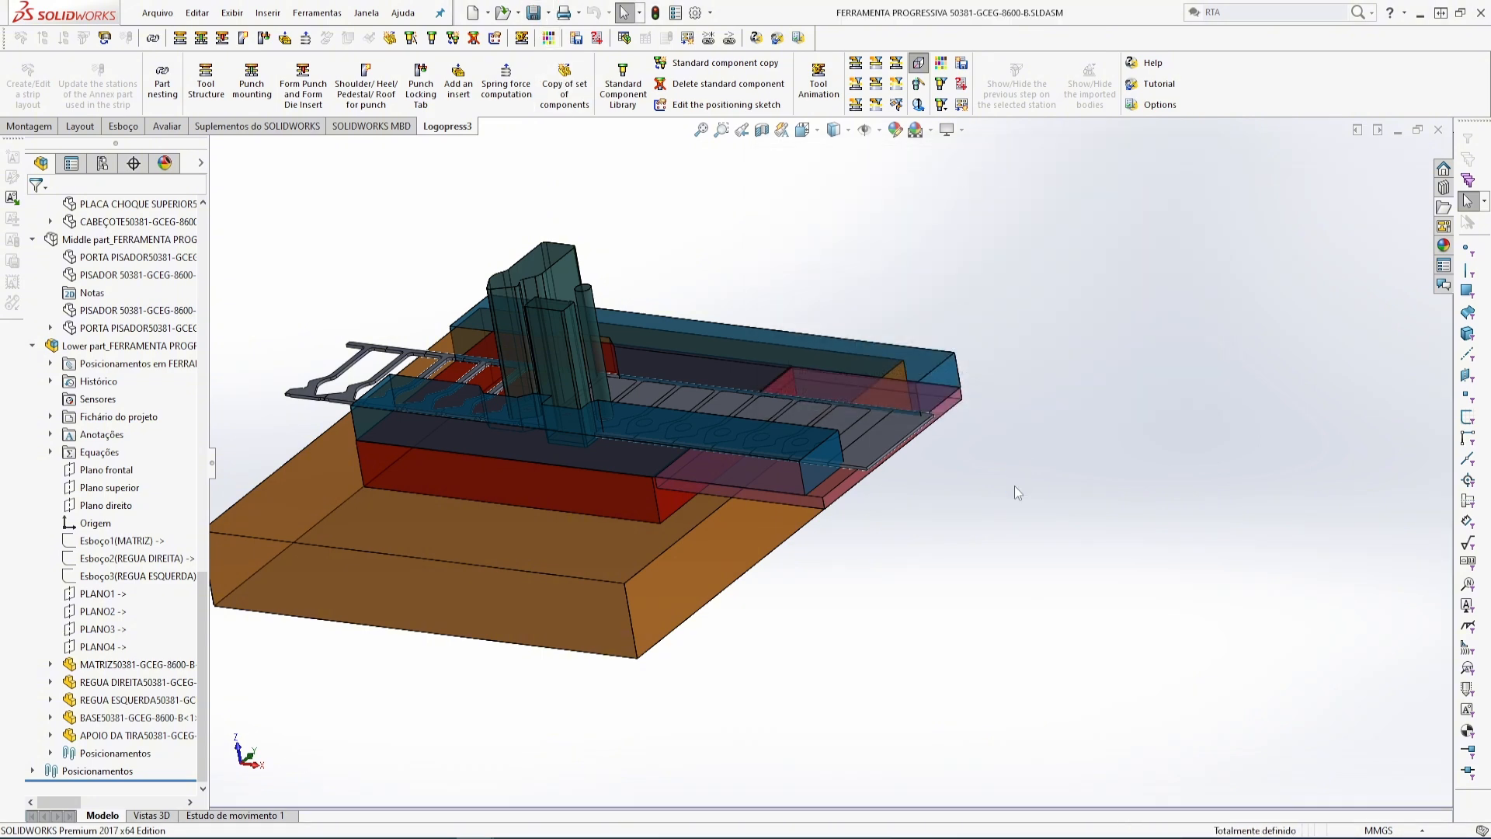
- Open the REGUA ESQUERDA sketch in the lower part for editing
{"action": "scroll", "coordinate": [852, 565], "scroll_direction": "down", "scroll_amount": 3}
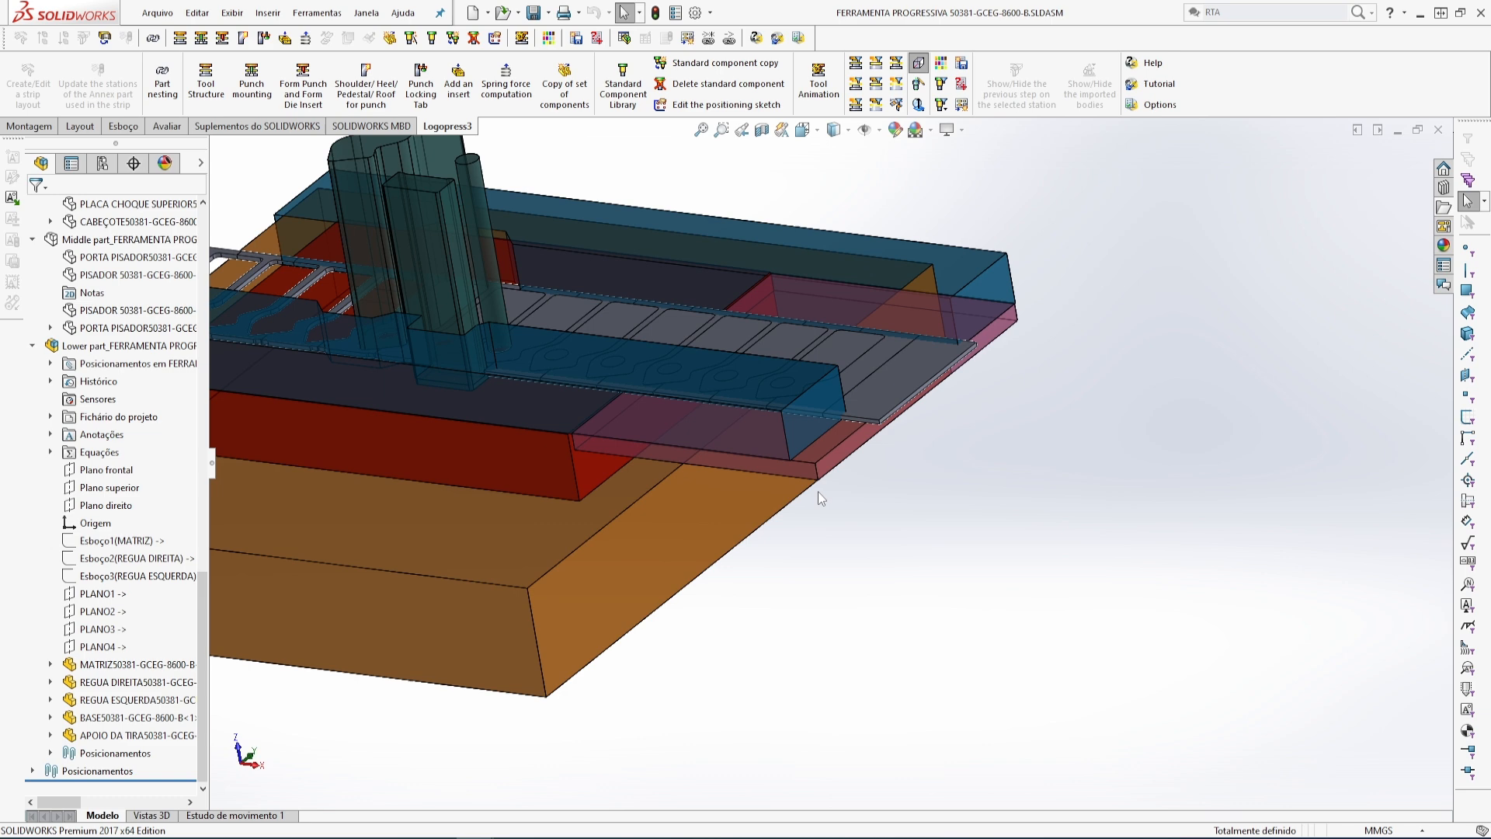
{"action": "left_click", "coordinate": [806, 439]}
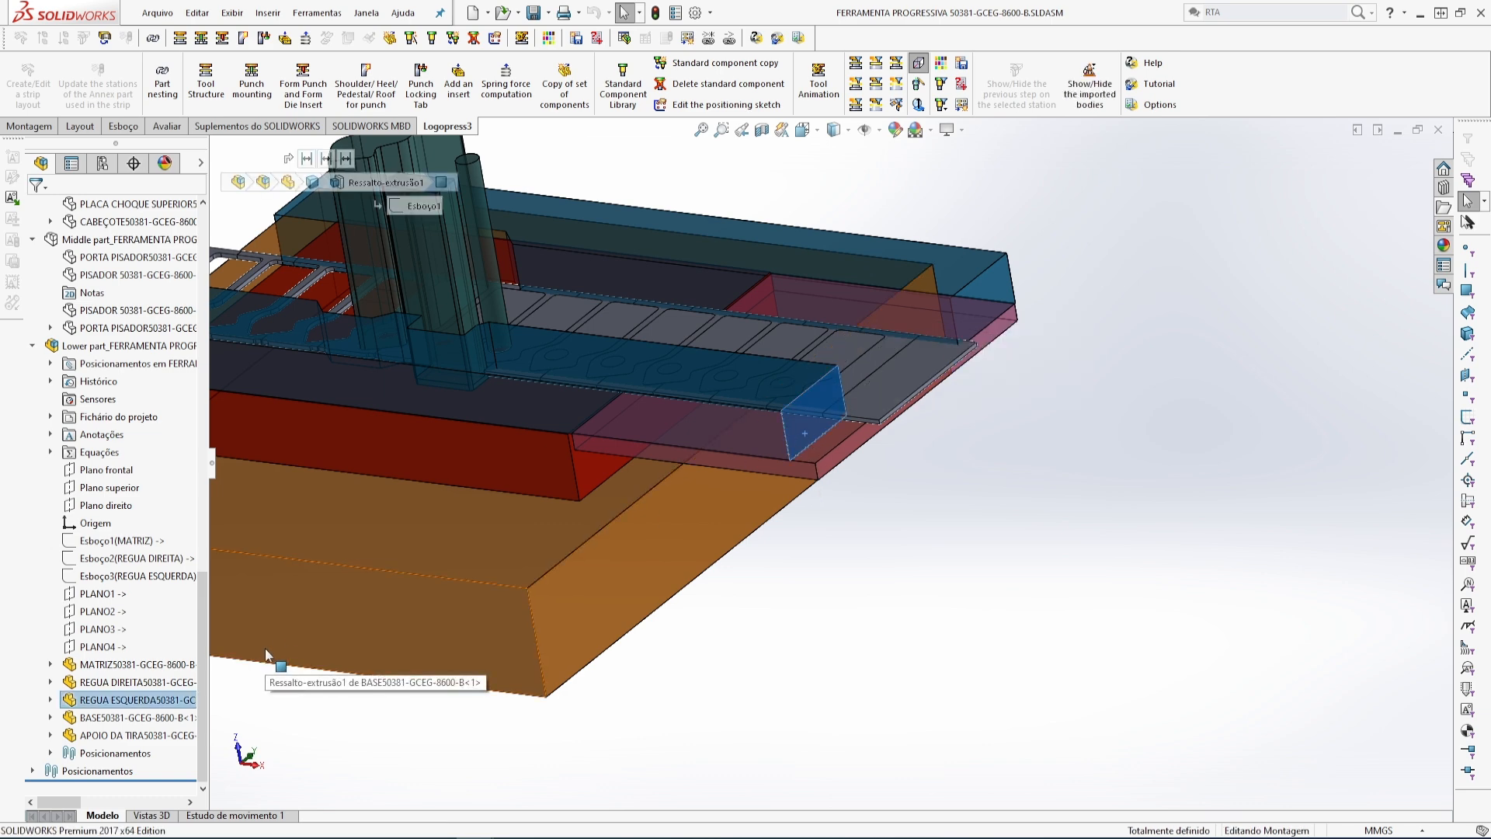
{"action": "scroll", "coordinate": [92, 624], "scroll_direction": "up", "scroll_amount": 3}
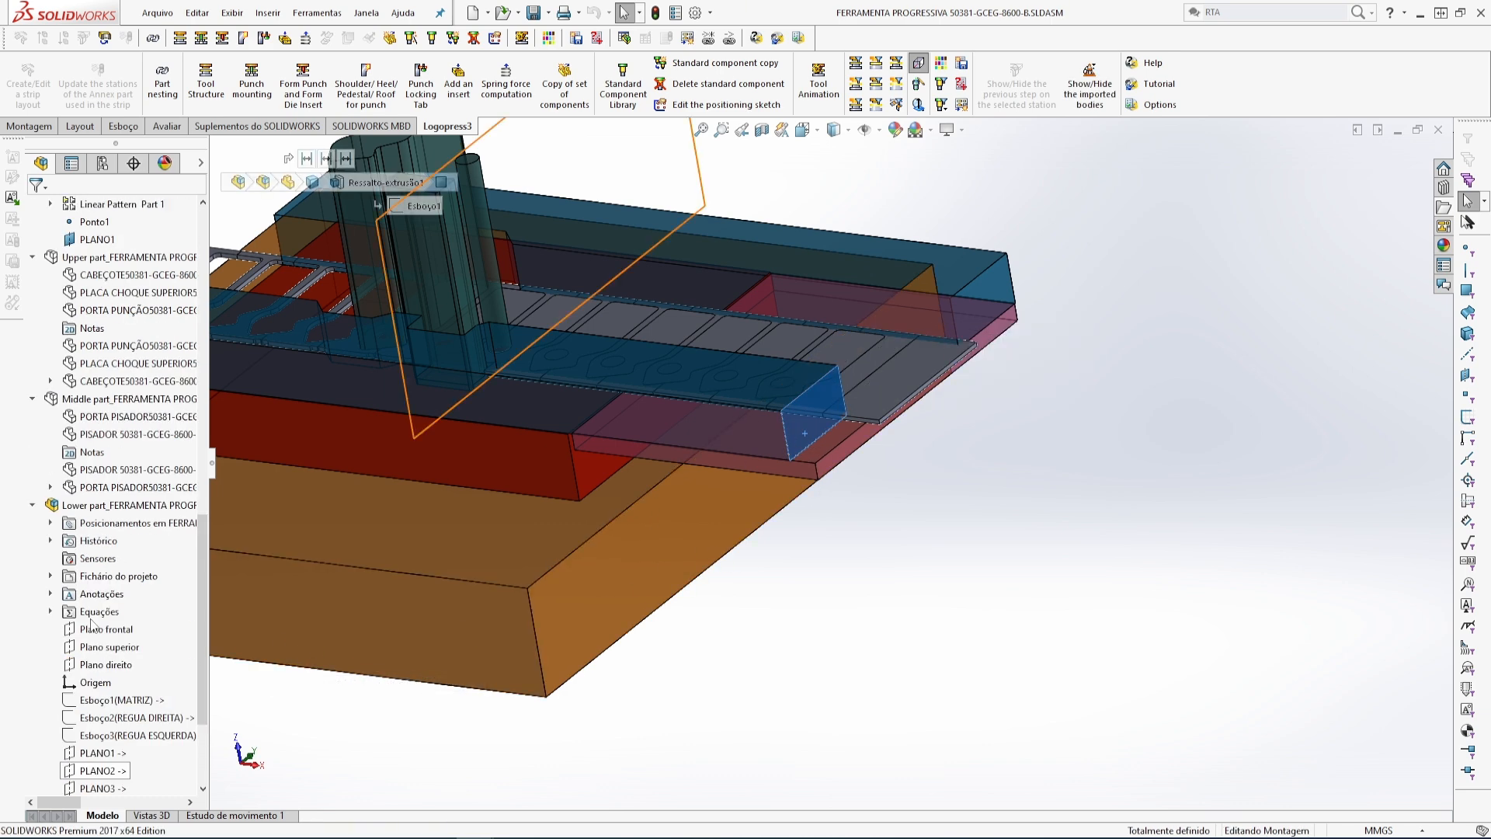
{"action": "scroll", "coordinate": [92, 623], "scroll_direction": "up", "scroll_amount": 10}
{"action": "scroll", "coordinate": [92, 624], "scroll_direction": "up", "scroll_amount": 3}
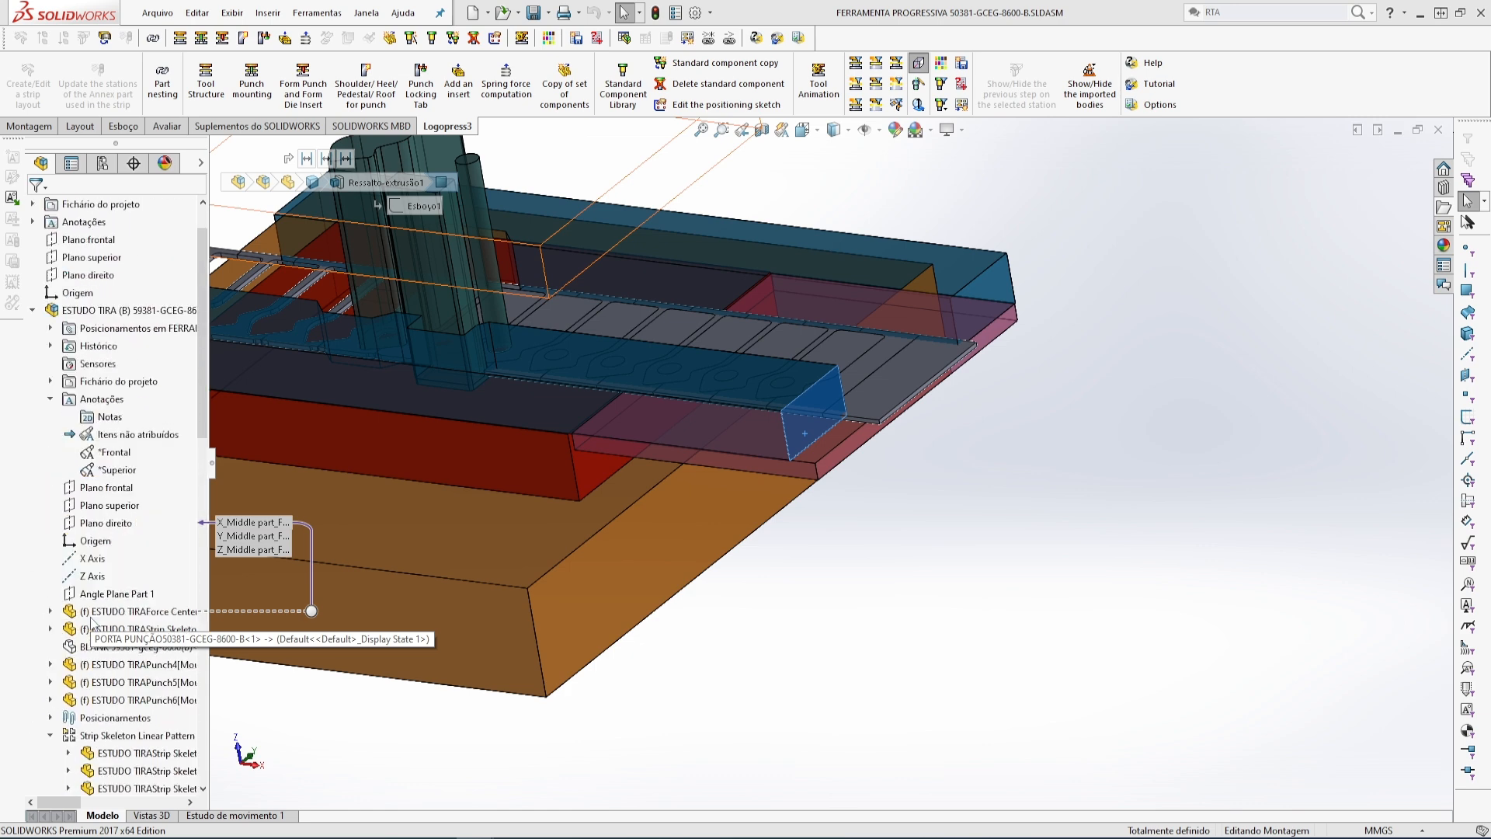
{"action": "scroll", "coordinate": [92, 624], "scroll_direction": "down", "scroll_amount": 12}
{"action": "scroll", "coordinate": [91, 623], "scroll_direction": "down", "scroll_amount": 5}
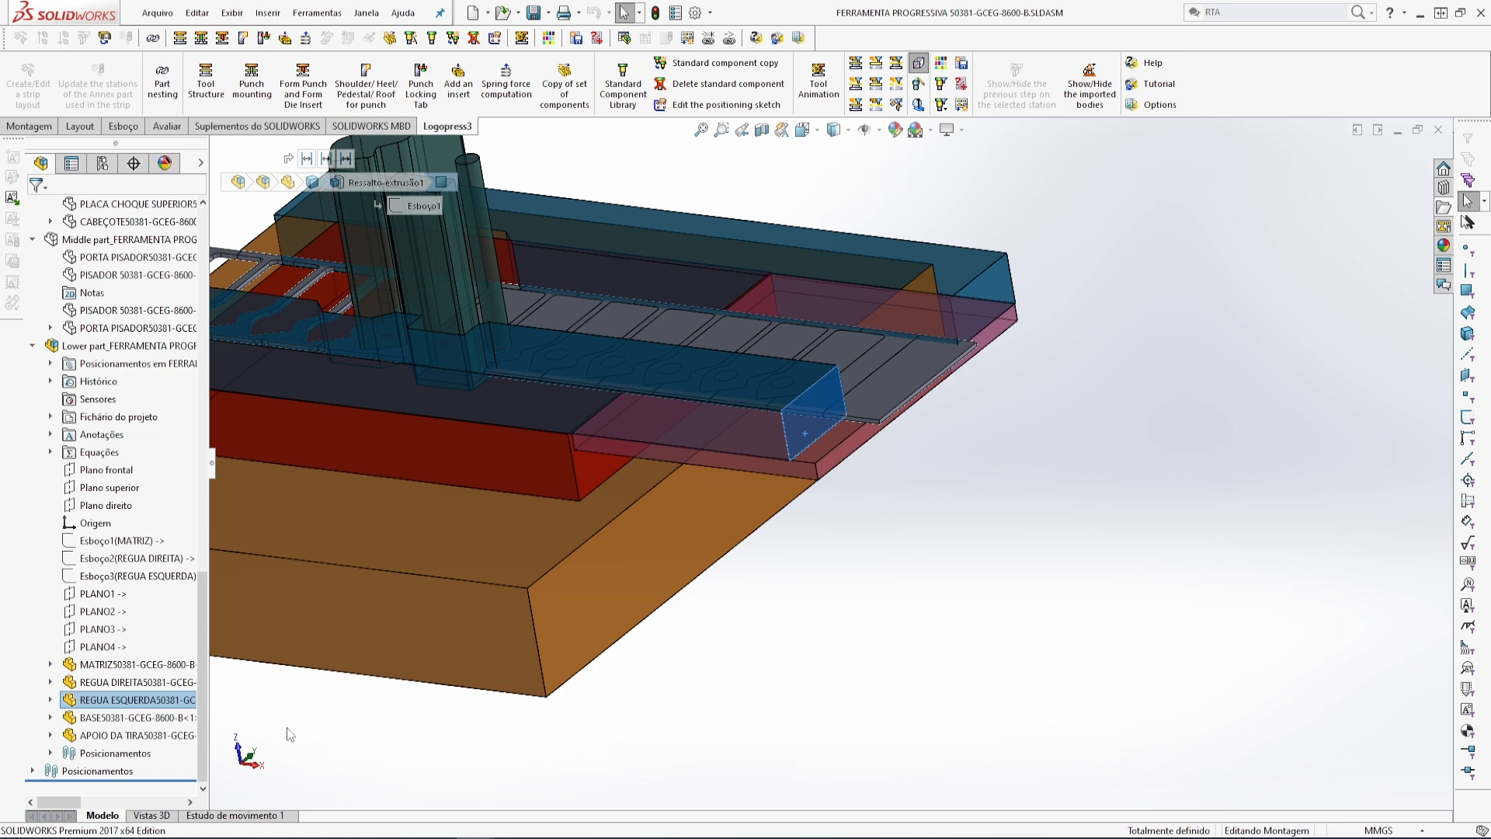
{"action": "left_click", "coordinate": [124, 579]}
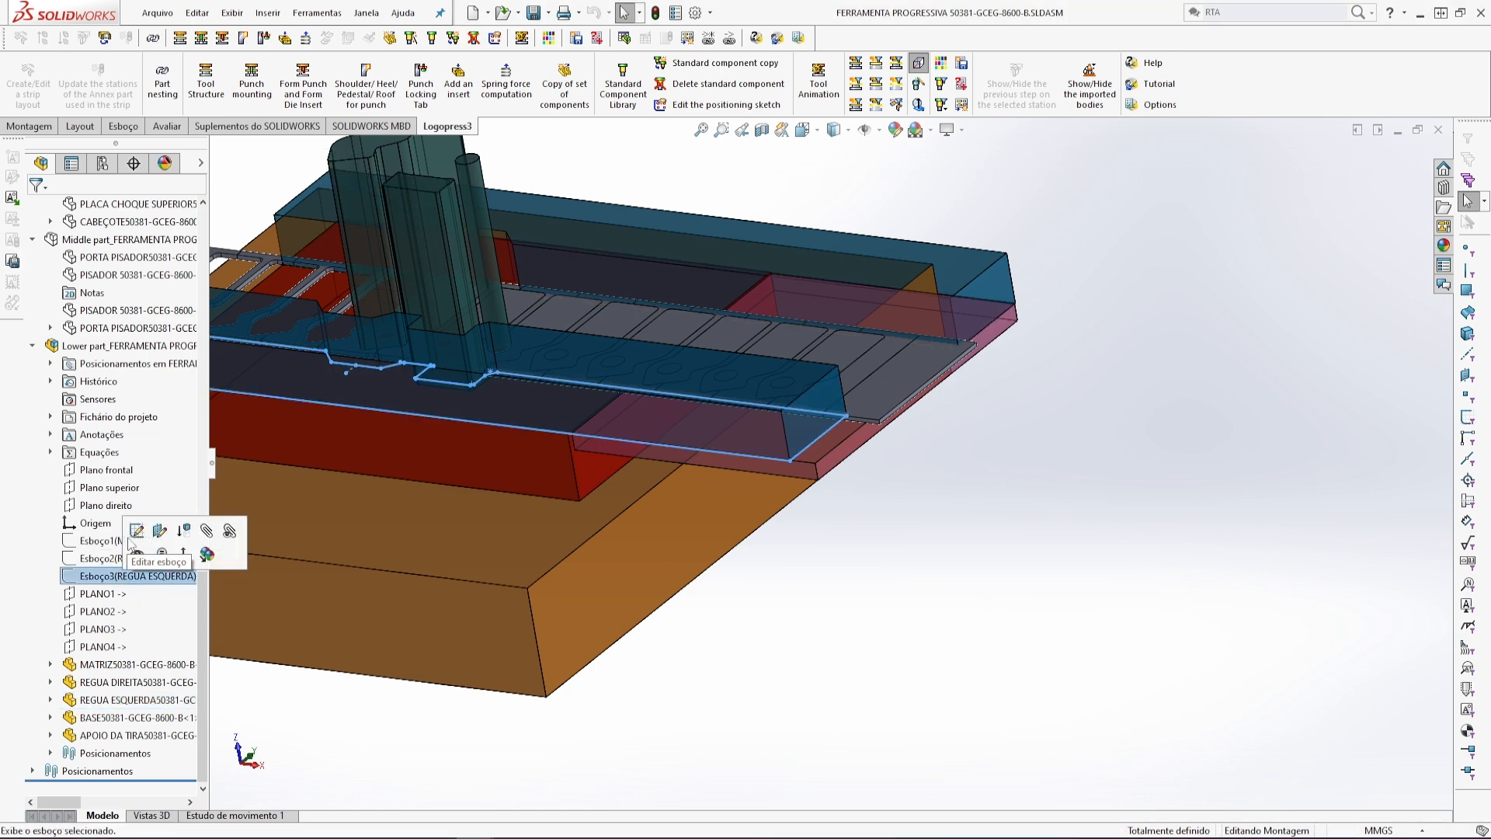
{"action": "left_click", "coordinate": [136, 532]}
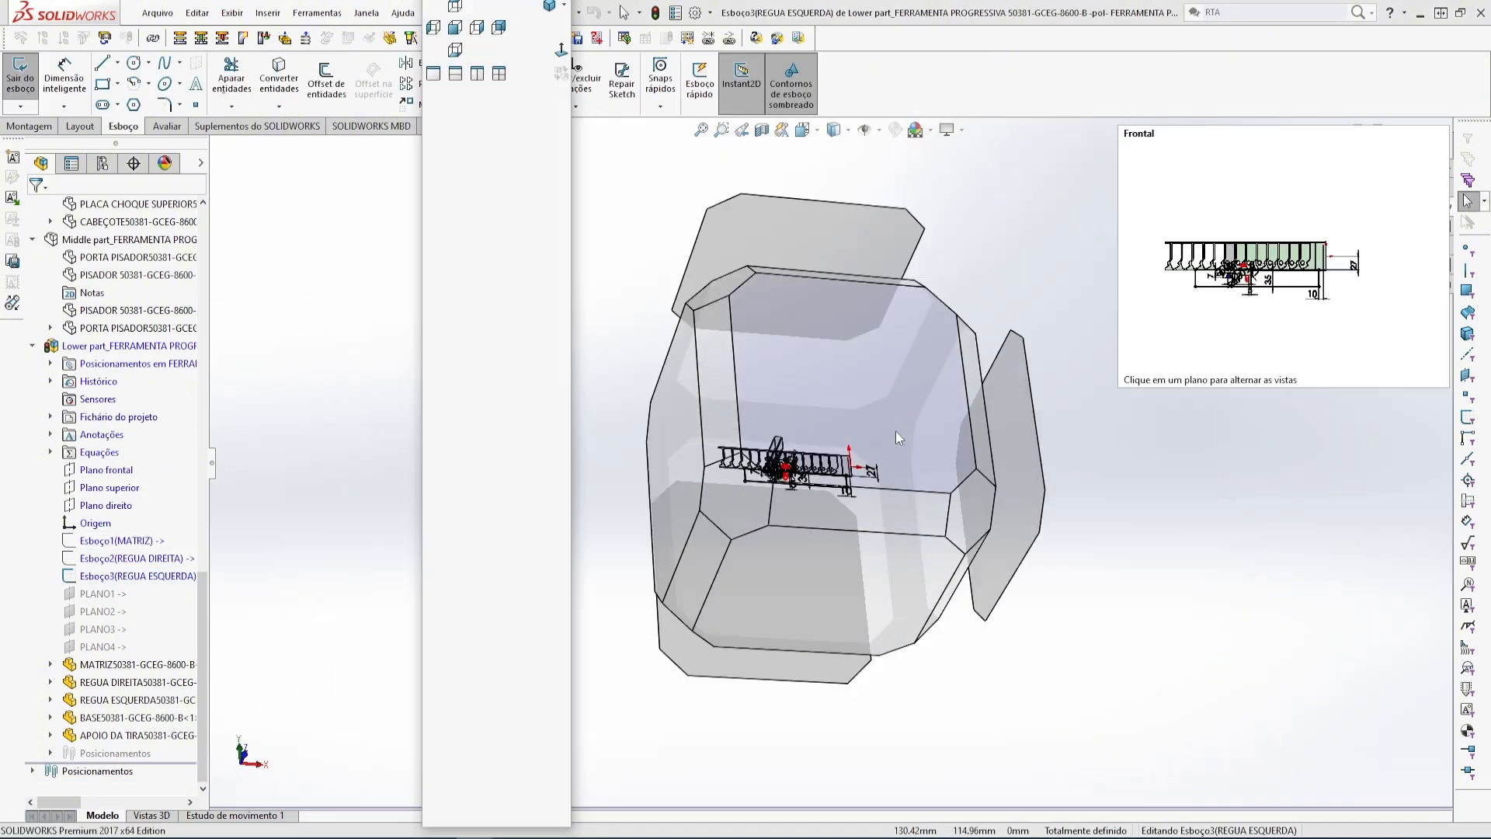
- Set the REGUA ESQUERDA sketch's 10 mm end offset to 15 mm, finish the sketch and return to the top-level assembly
{"action": "scroll", "coordinate": [1069, 570], "scroll_direction": "down", "scroll_amount": 4}
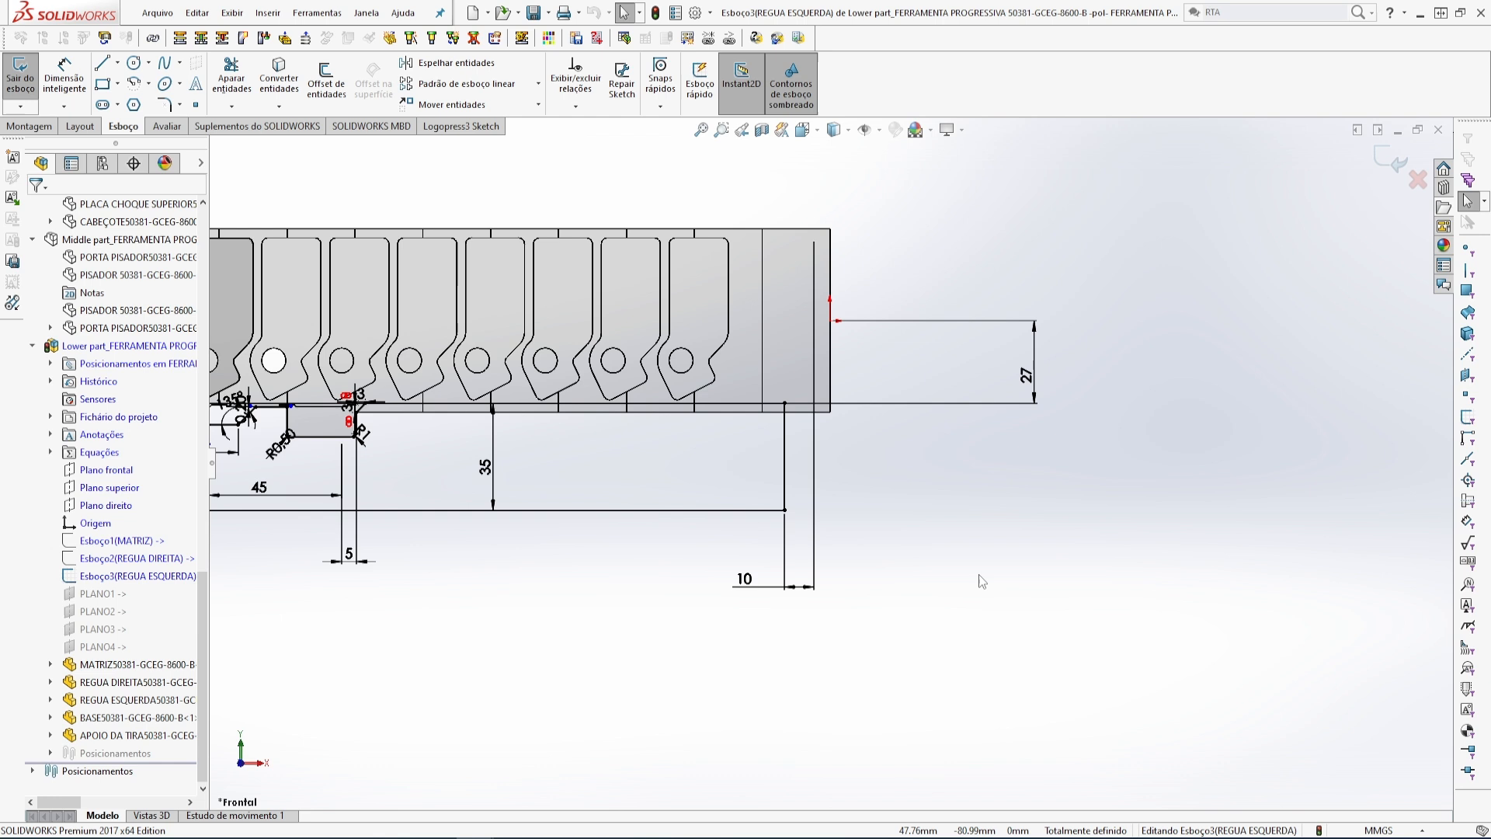
{"action": "double_click", "coordinate": [743, 582]}
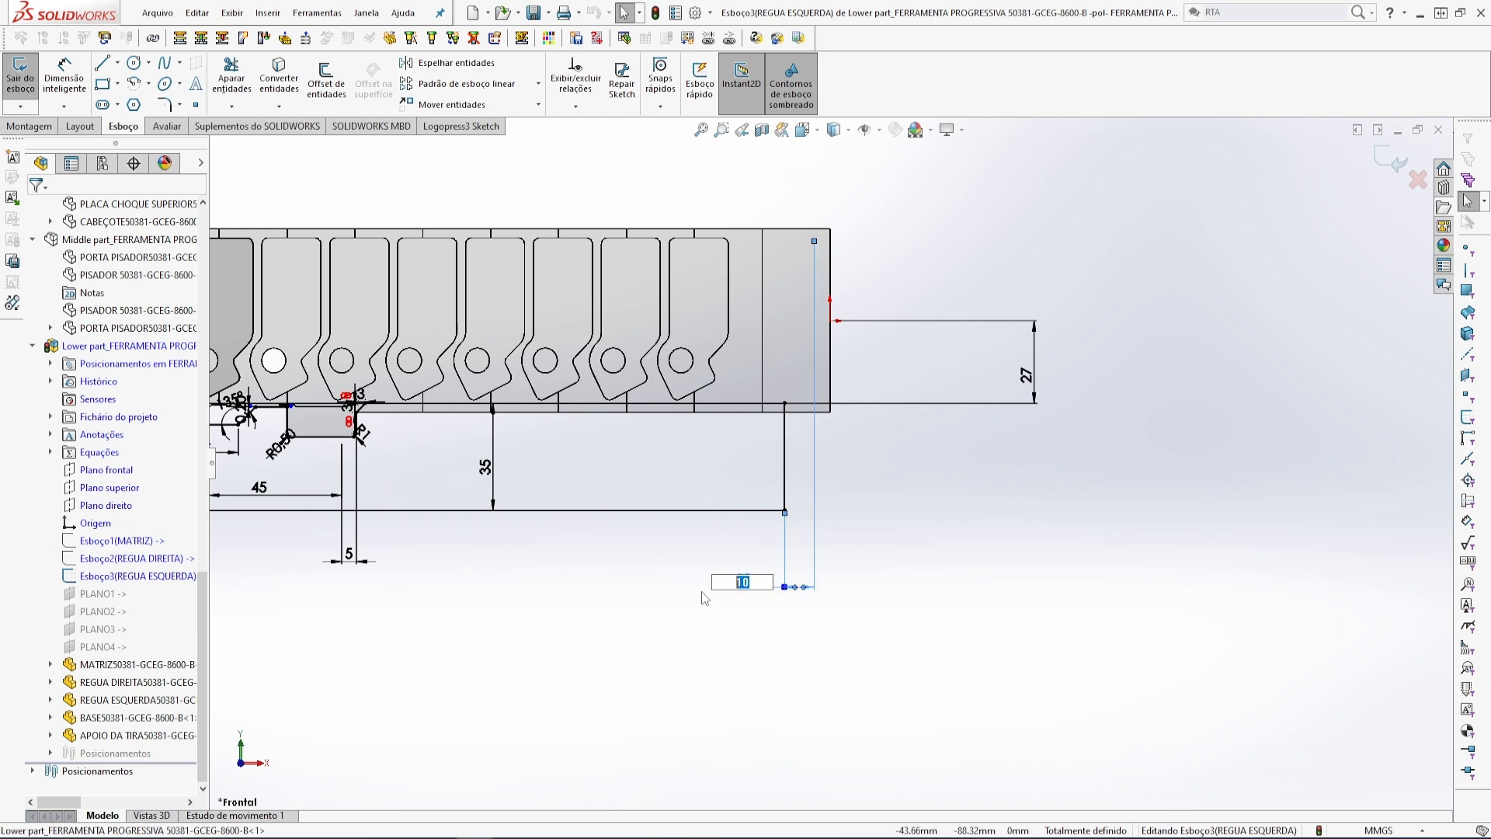
{"action": "key", "text": "Return"}
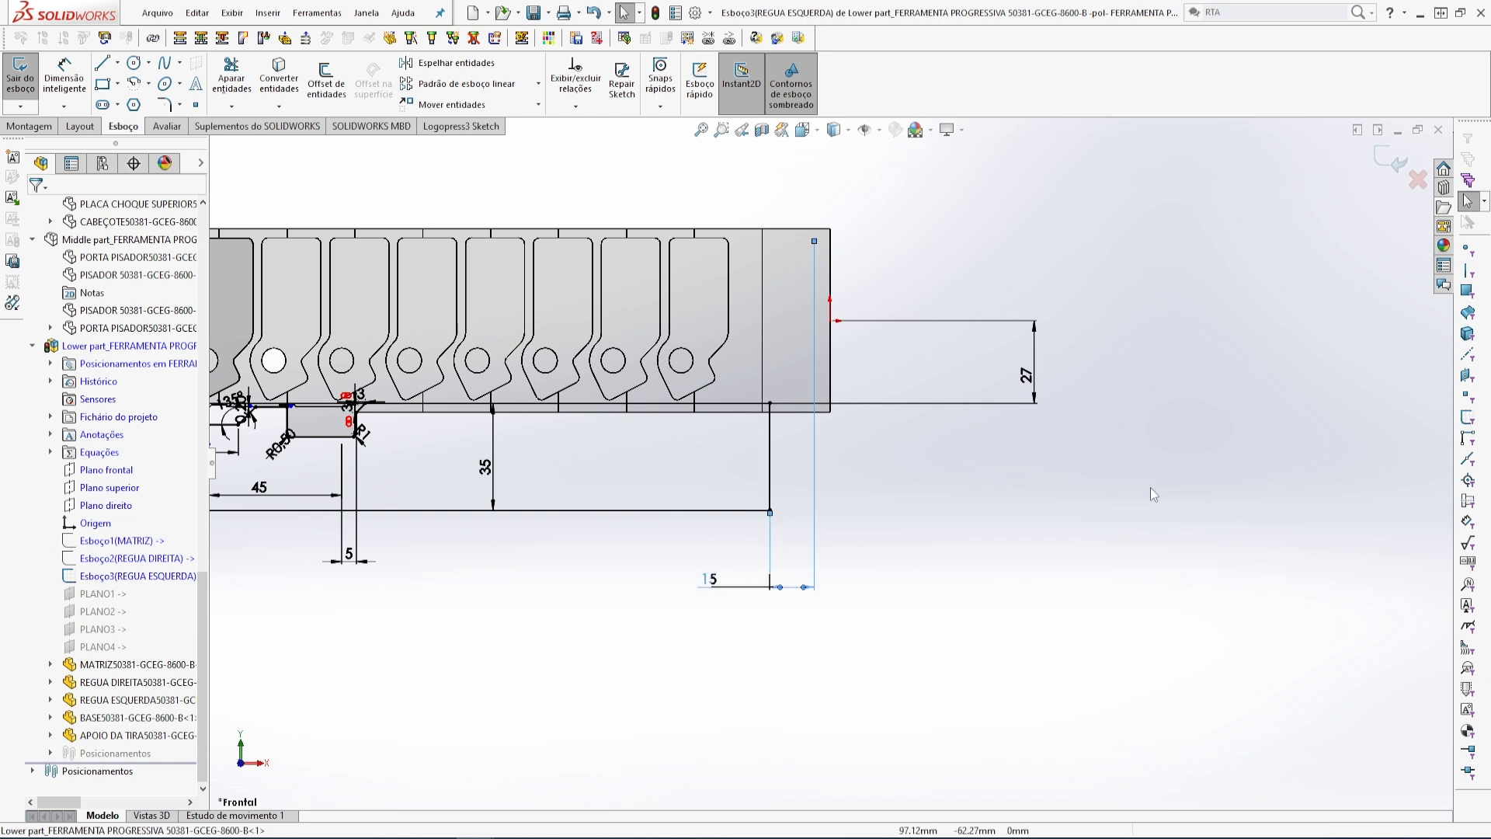
{"action": "left_click", "coordinate": [1388, 160]}
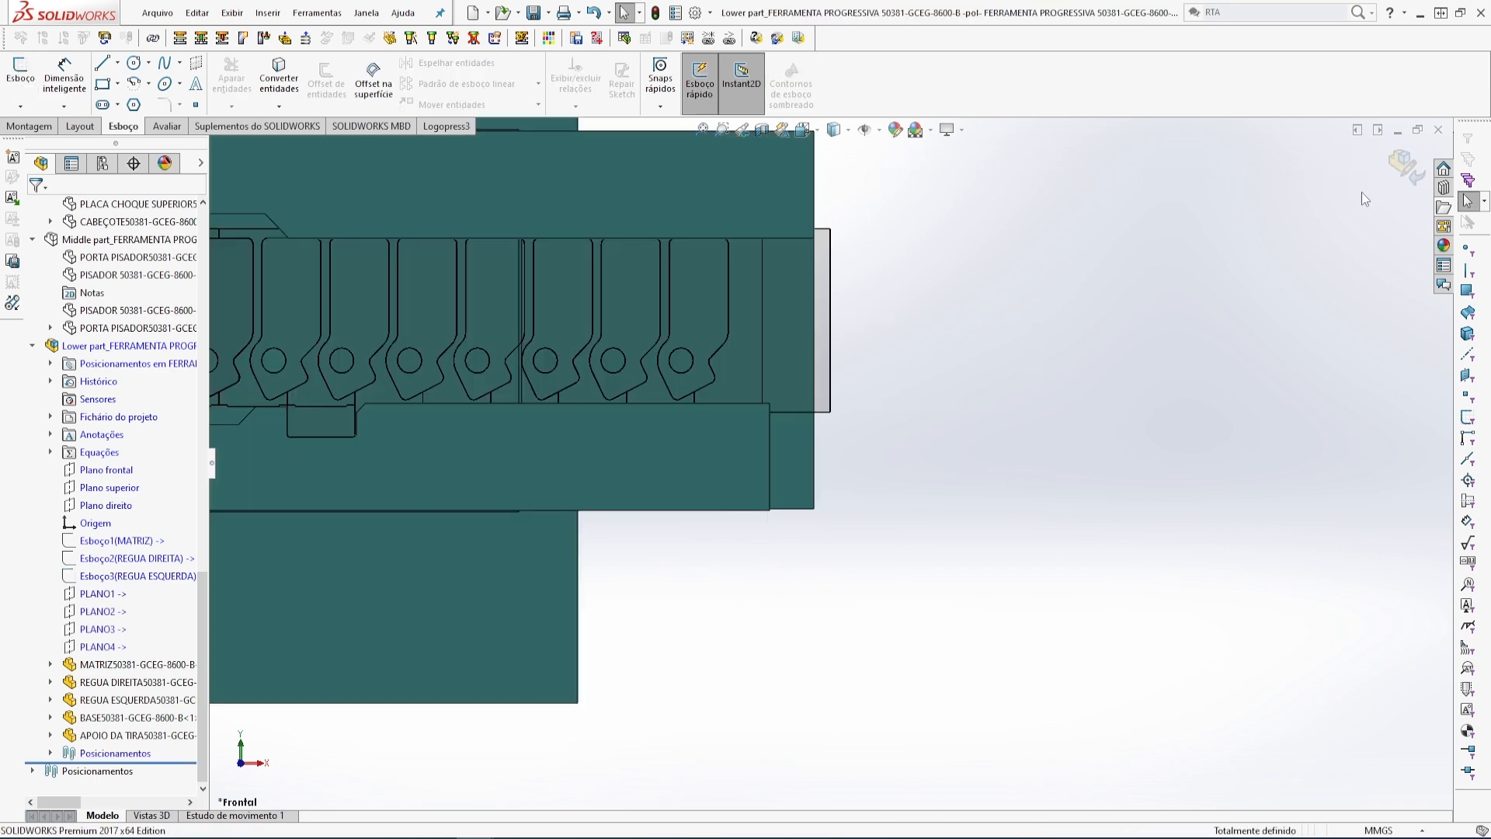
{"action": "left_click", "coordinate": [1404, 167]}
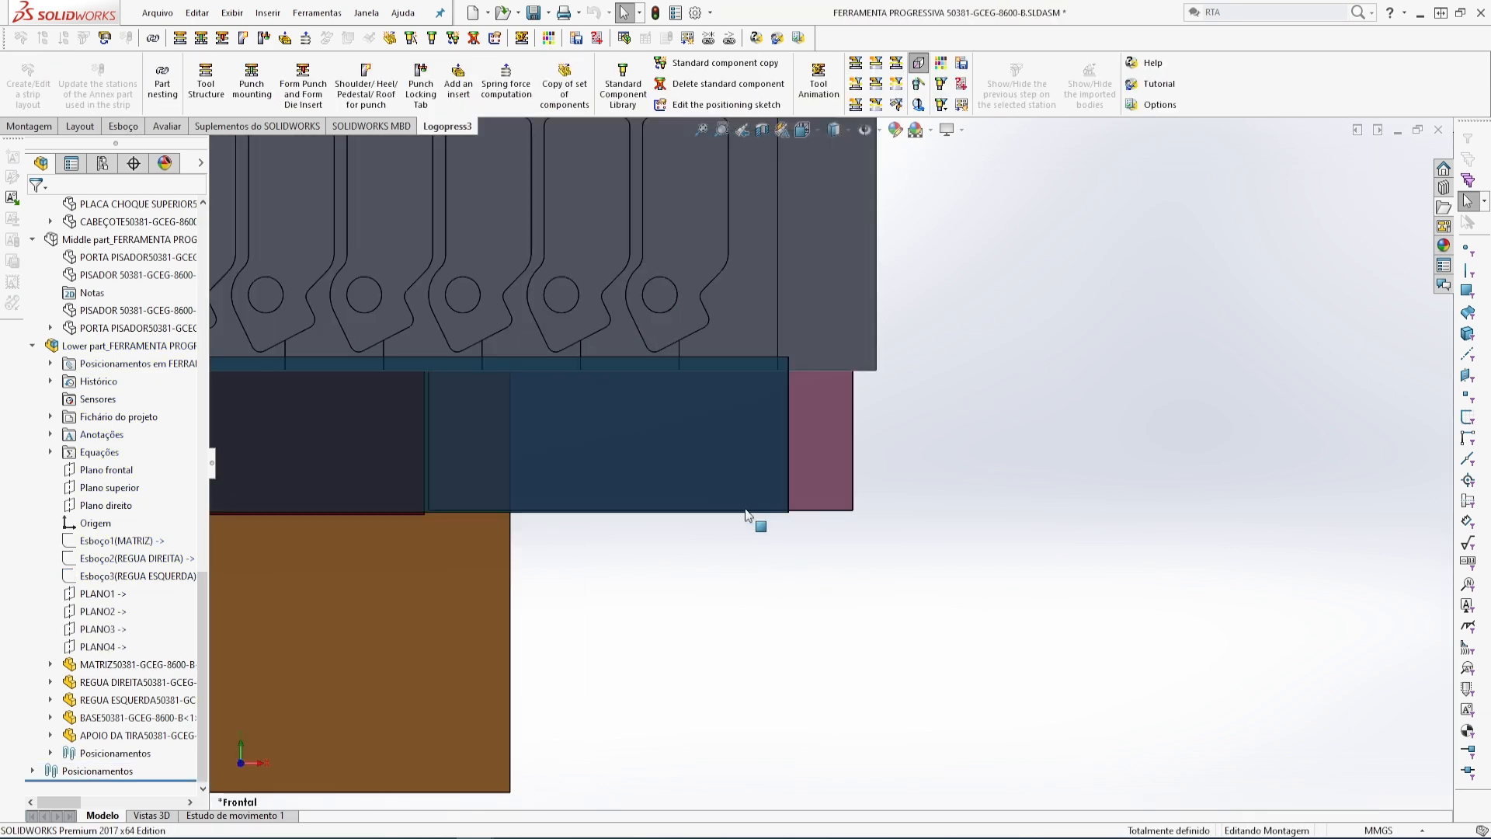
- Examine how the two guide rails, the strip and the APOIO DA TIRA plate line up at the strip's entry end
{"action": "middle_click_drag", "start_coordinate": [759, 516], "coordinate": [899, 423]}
{"action": "scroll", "coordinate": [1191, 275], "scroll_direction": "up", "scroll_amount": 6}
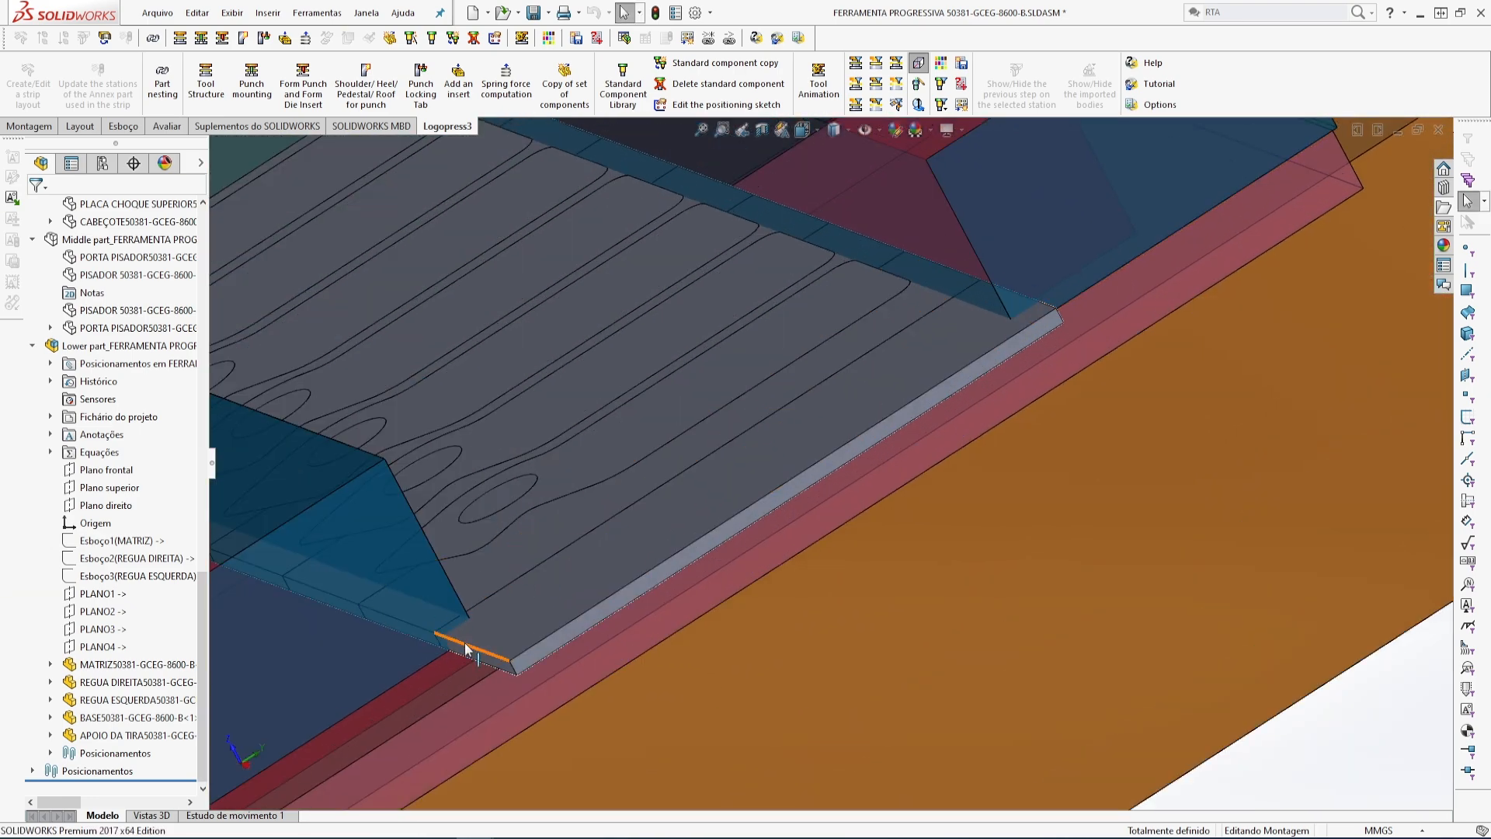
{"action": "scroll", "coordinate": [1075, 283], "scroll_direction": "down", "scroll_amount": 3}
{"action": "scroll", "coordinate": [1022, 323], "scroll_direction": "up", "scroll_amount": 3}
{"action": "scroll", "coordinate": [868, 417], "scroll_direction": "up", "scroll_amount": 10}
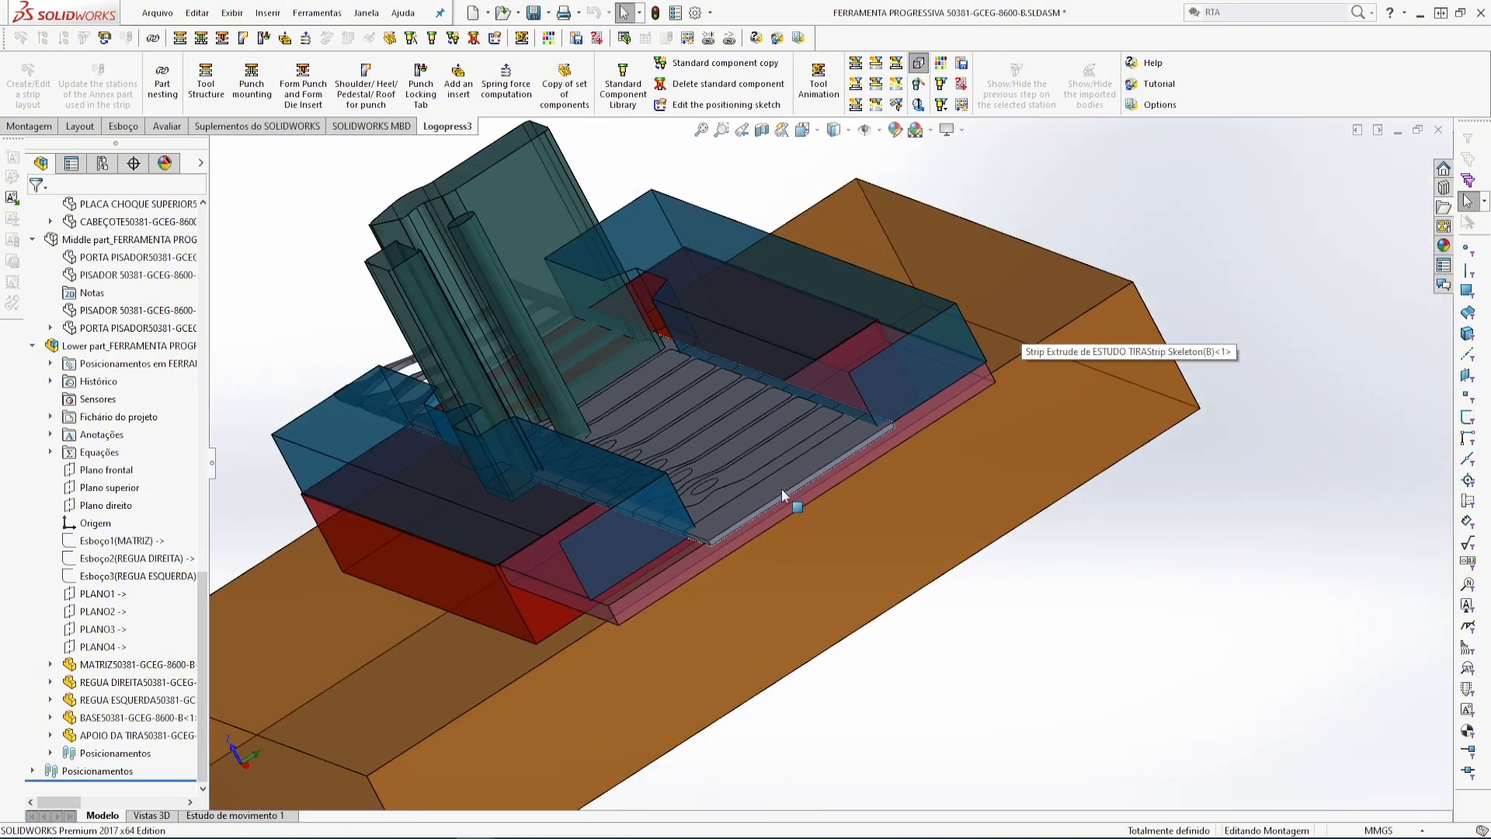
{"action": "middle_click_drag", "start_coordinate": [682, 466], "coordinate": [827, 464]}
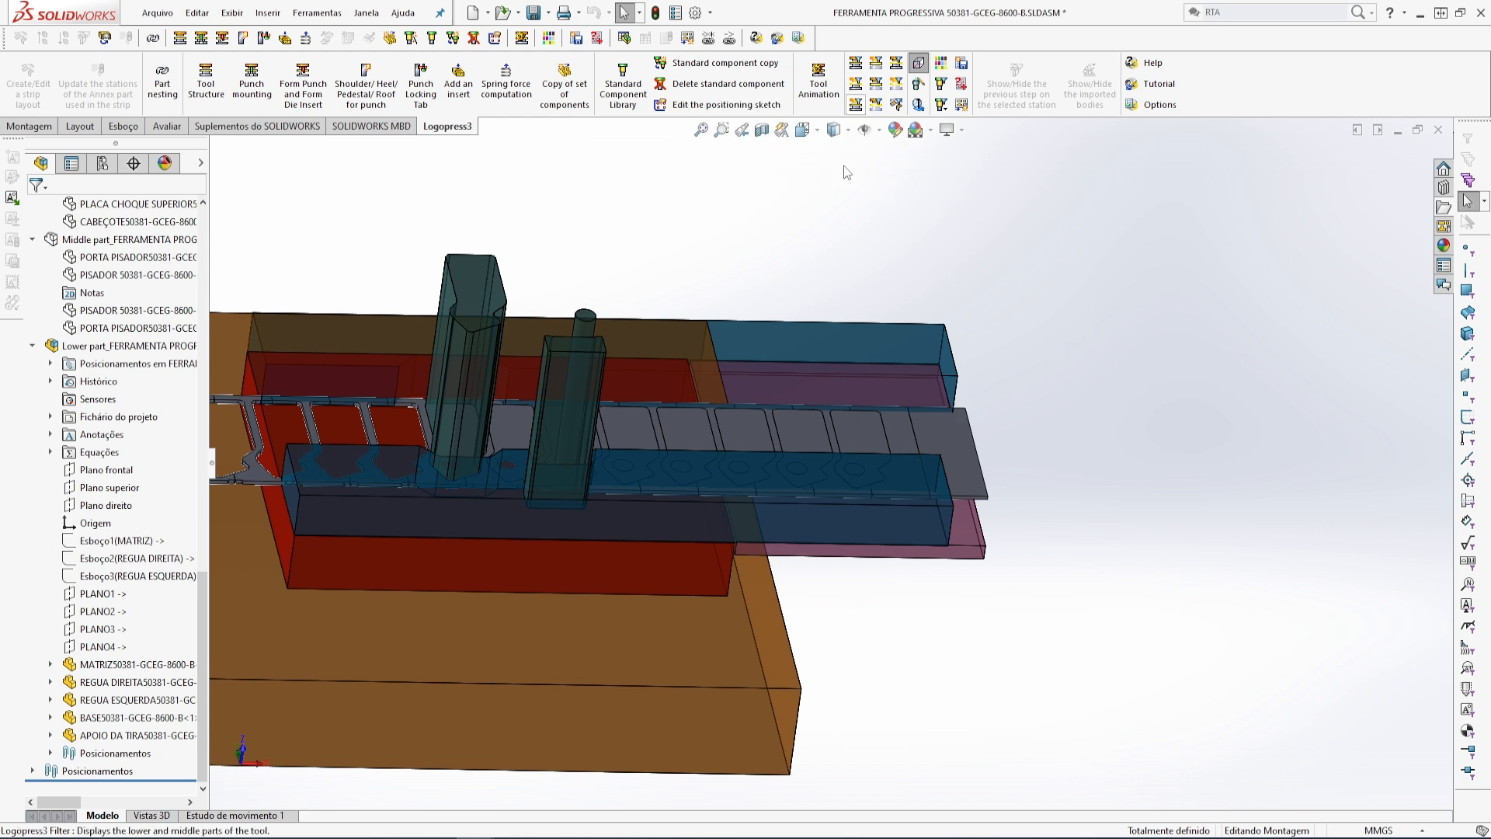
{"action": "middle_click_drag", "start_coordinate": [1002, 389], "coordinate": [863, 381]}
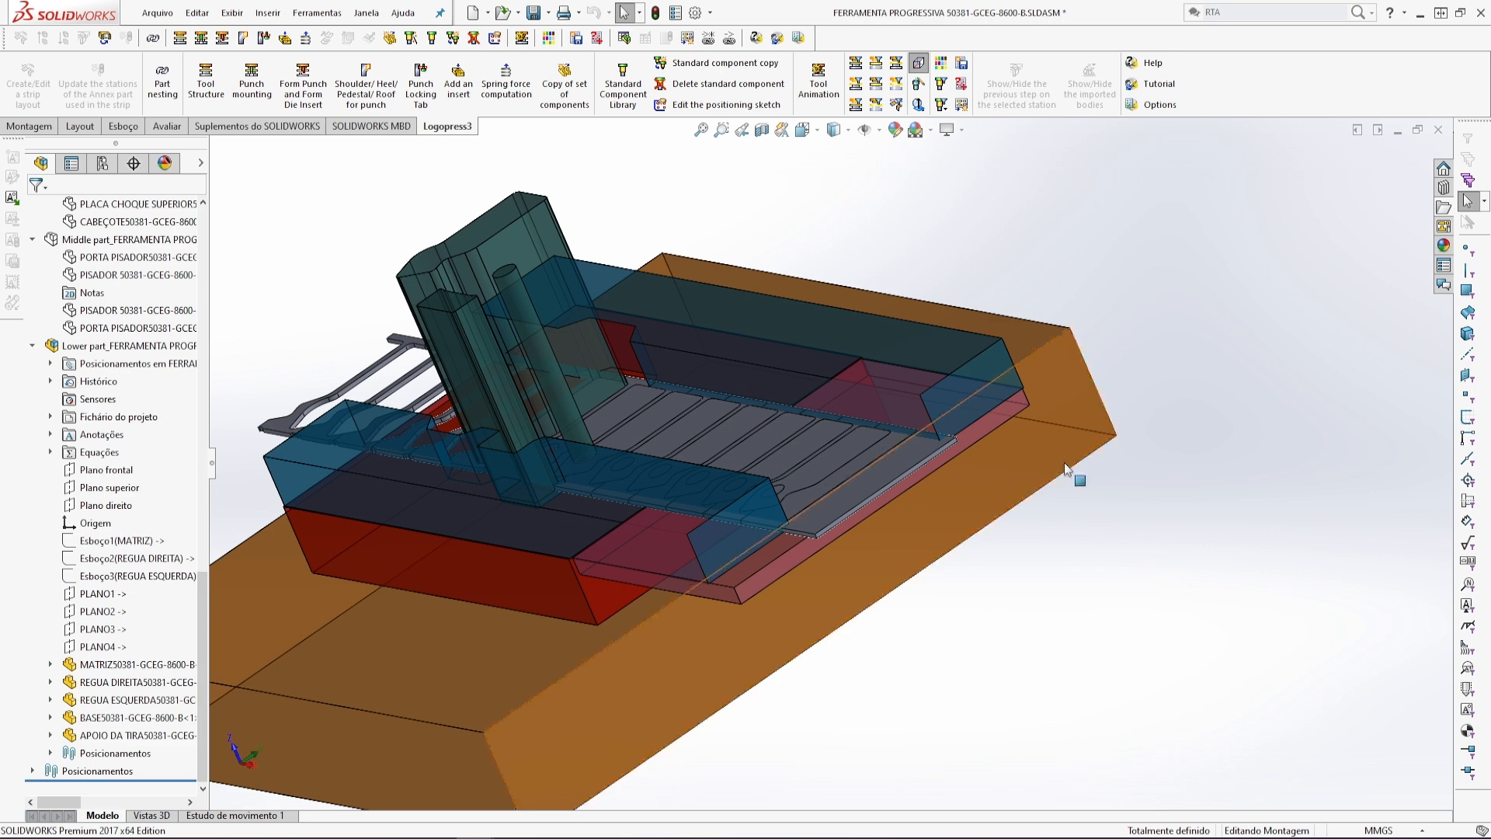
{"action": "scroll", "coordinate": [1065, 463], "scroll_direction": "down", "scroll_amount": 2}
{"action": "scroll", "coordinate": [1148, 443], "scroll_direction": "up", "scroll_amount": 2}
{"action": "middle_click_drag", "start_coordinate": [1148, 443], "coordinate": [1228, 440]}
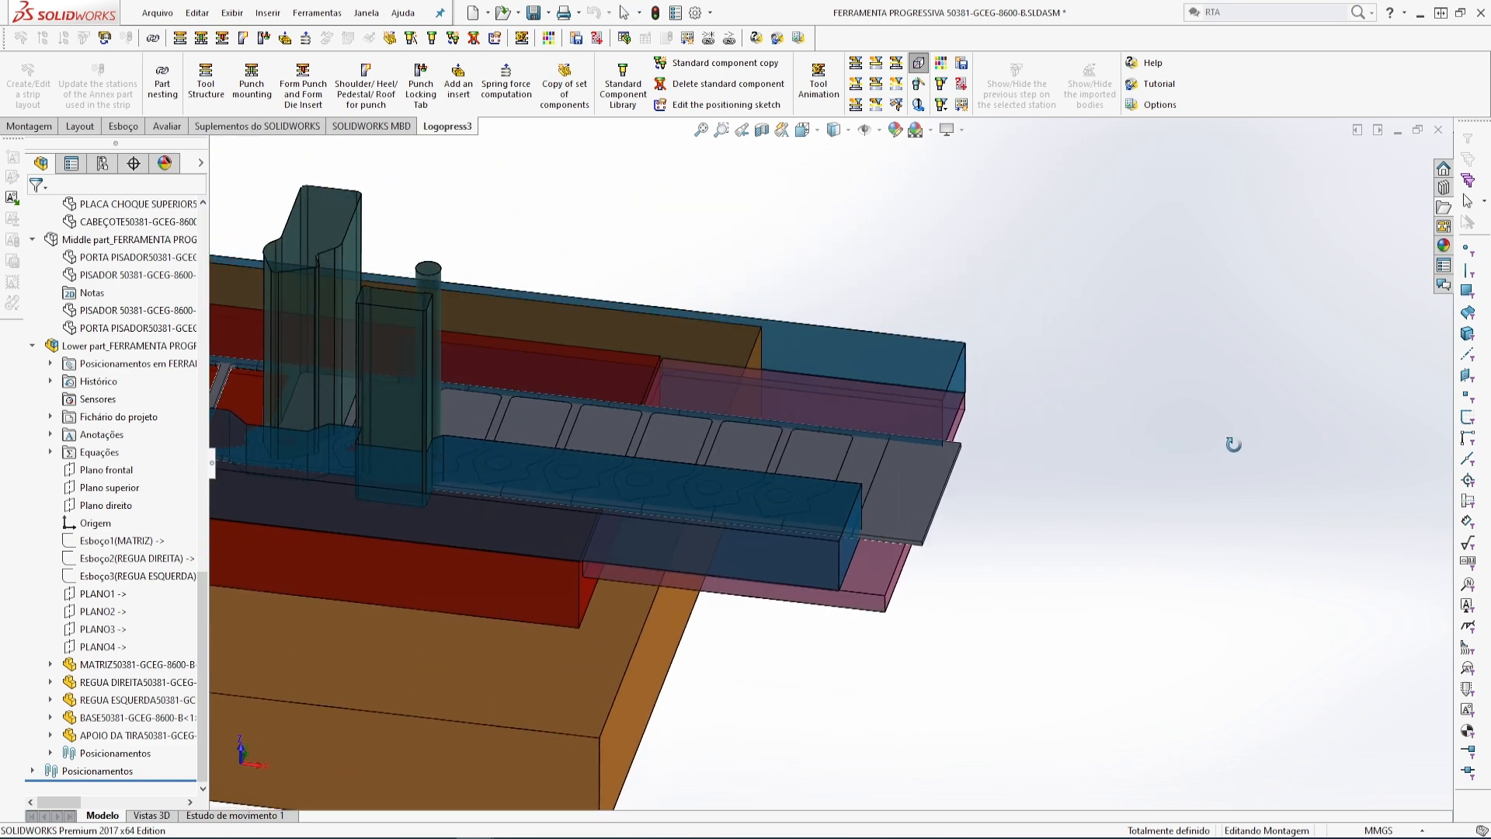
- Isolate the REGUA DIREITA and REGUA ESQUERDA rails and display the strip with its punches alongside them
{"action": "left_click", "coordinate": [875, 357]}
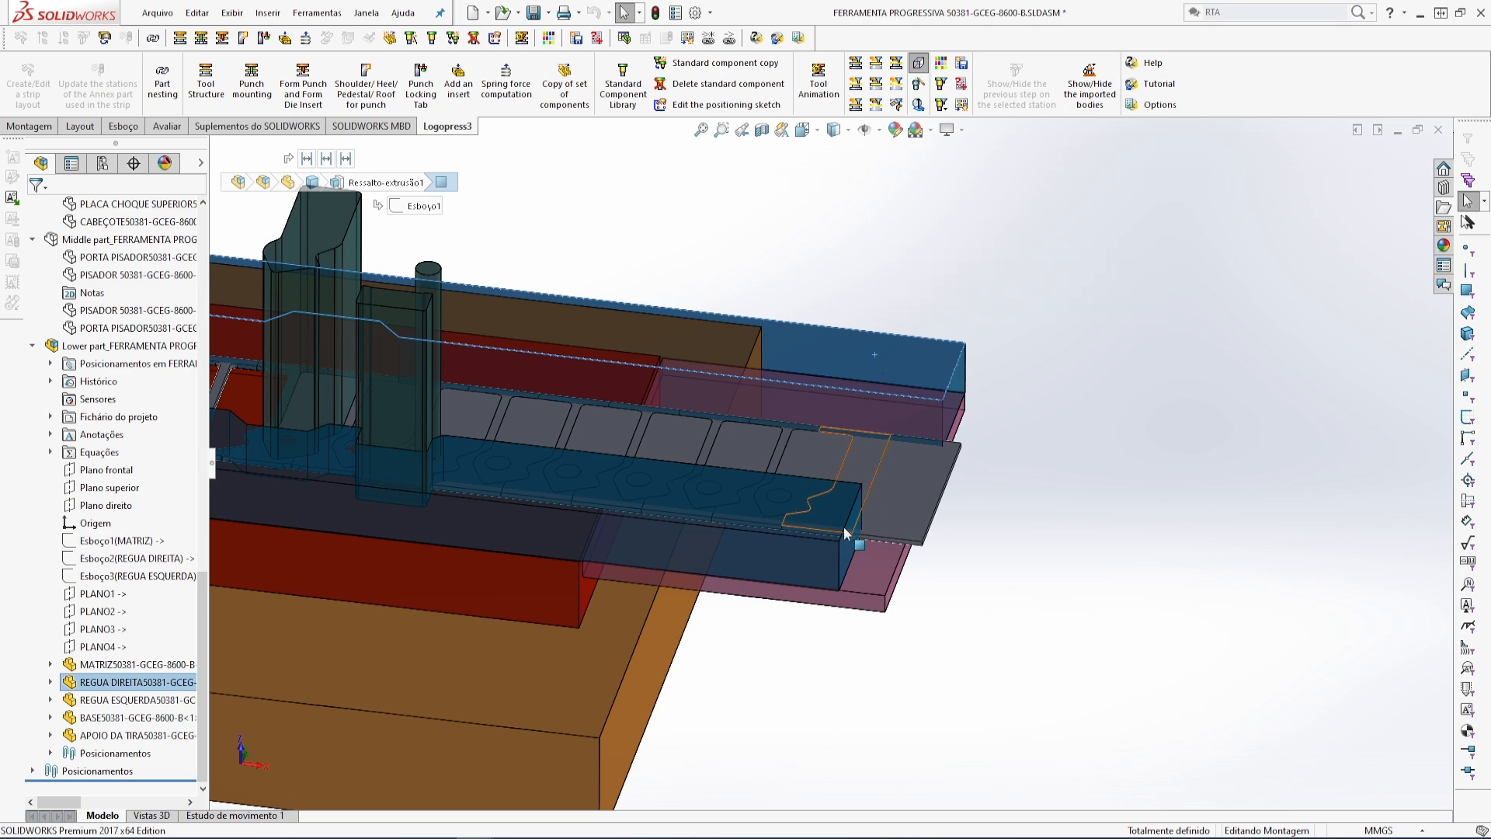
{"action": "left_click", "coordinate": [808, 562], "text": "ctrl"}
{"action": "right_click", "coordinate": [808, 562]}
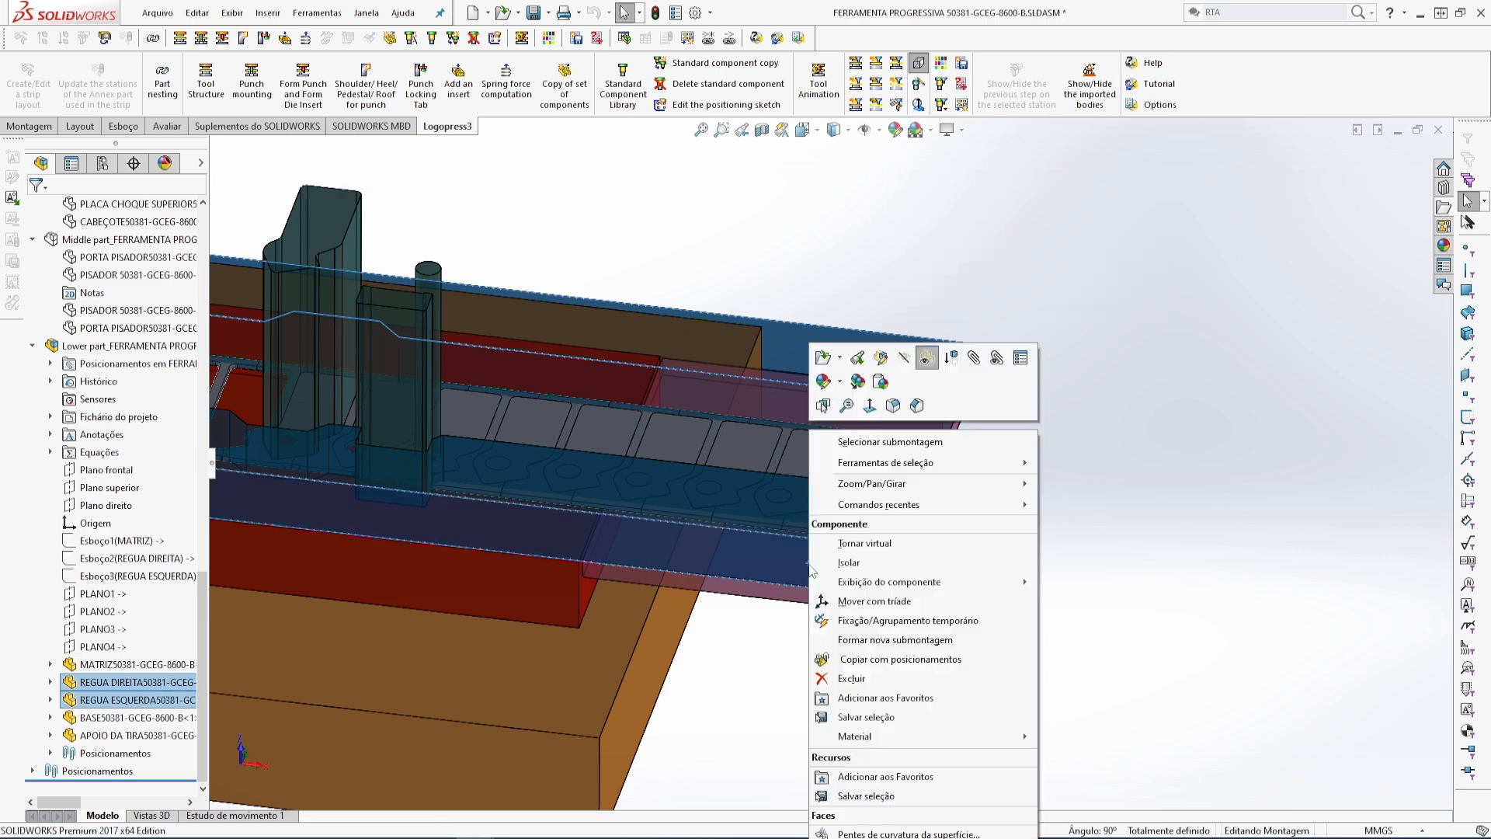
{"action": "left_click", "coordinate": [863, 559]}
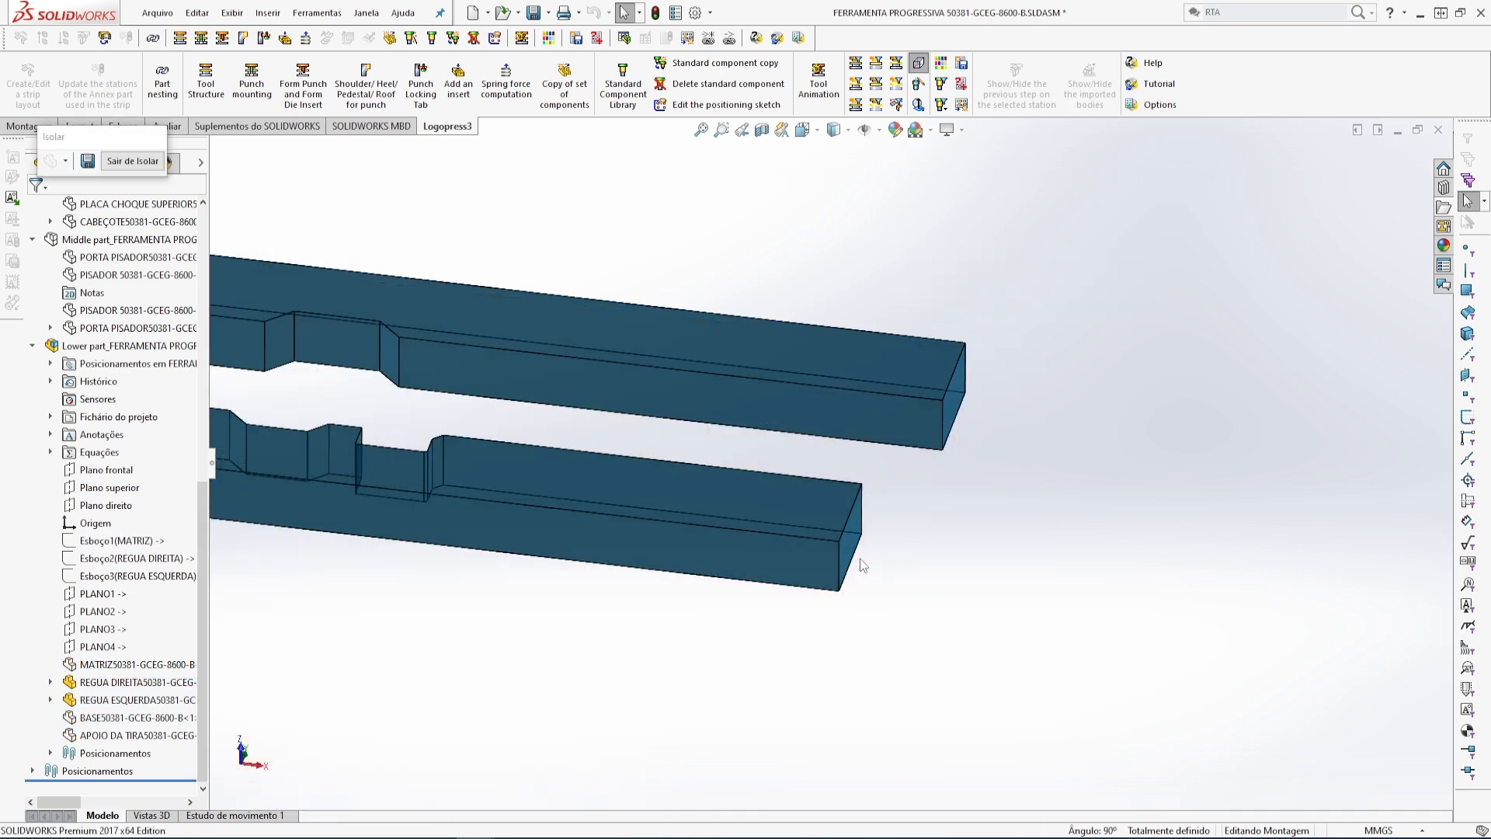
{"action": "left_click", "coordinate": [897, 105]}
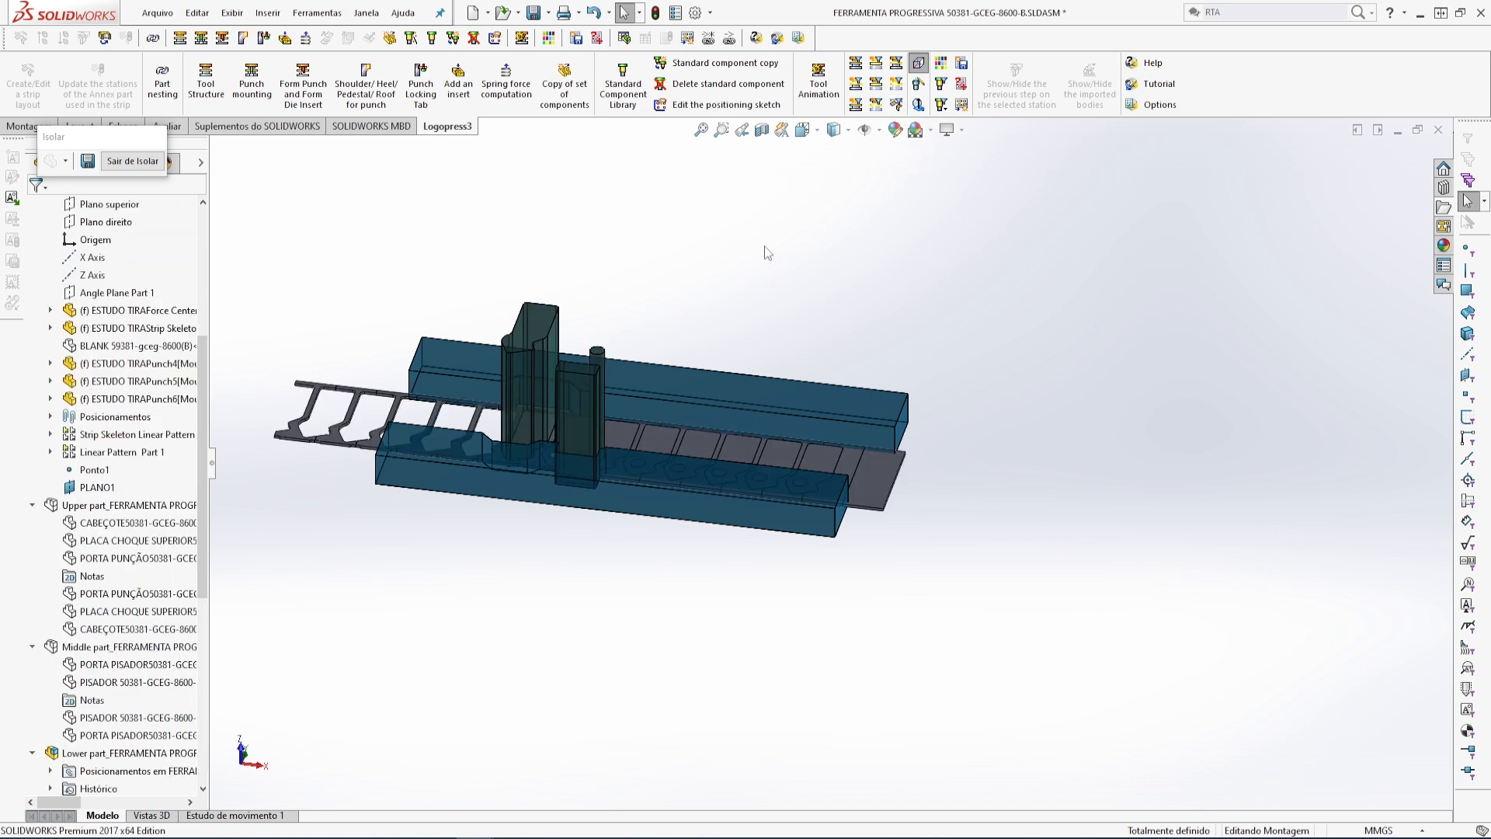
- Open the REGUA DIREITA rail for in-context part editing within the assembly
{"action": "scroll", "coordinate": [773, 467], "scroll_direction": "down", "scroll_amount": 2}
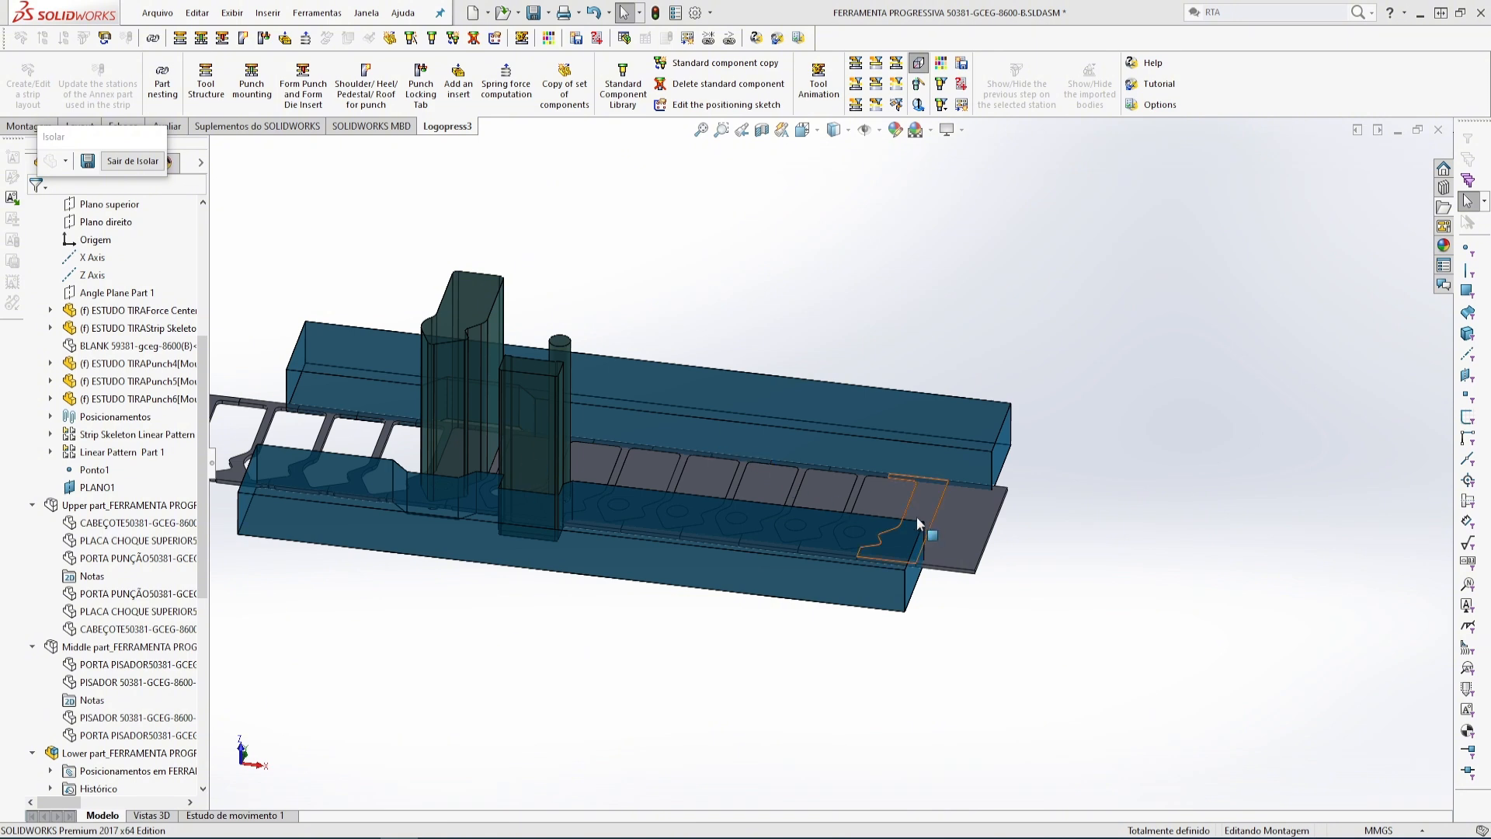
{"action": "middle_click_drag", "start_coordinate": [919, 524], "coordinate": [827, 264]}
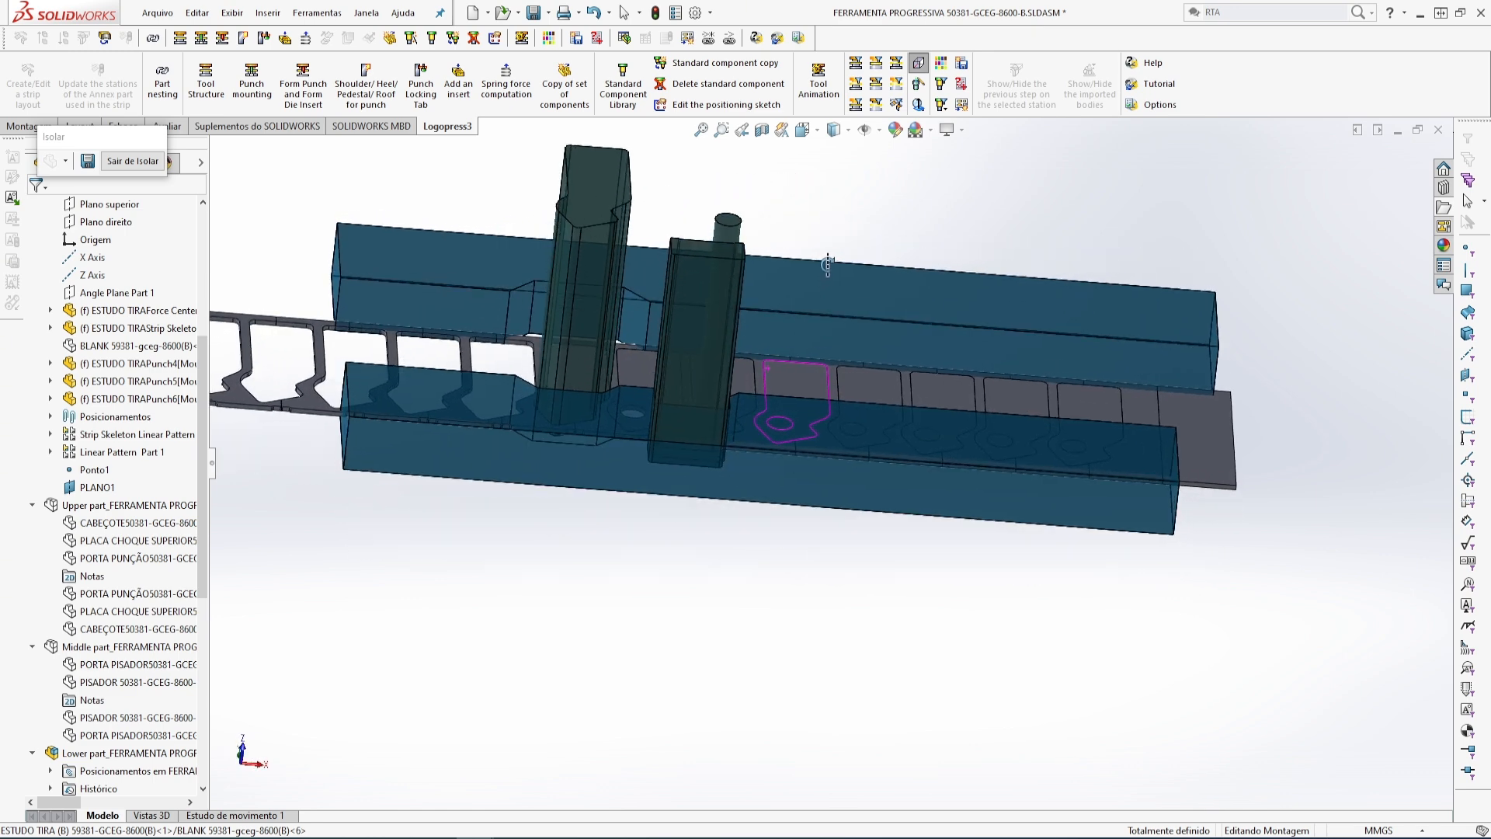
{"action": "left_click", "coordinate": [1028, 295]}
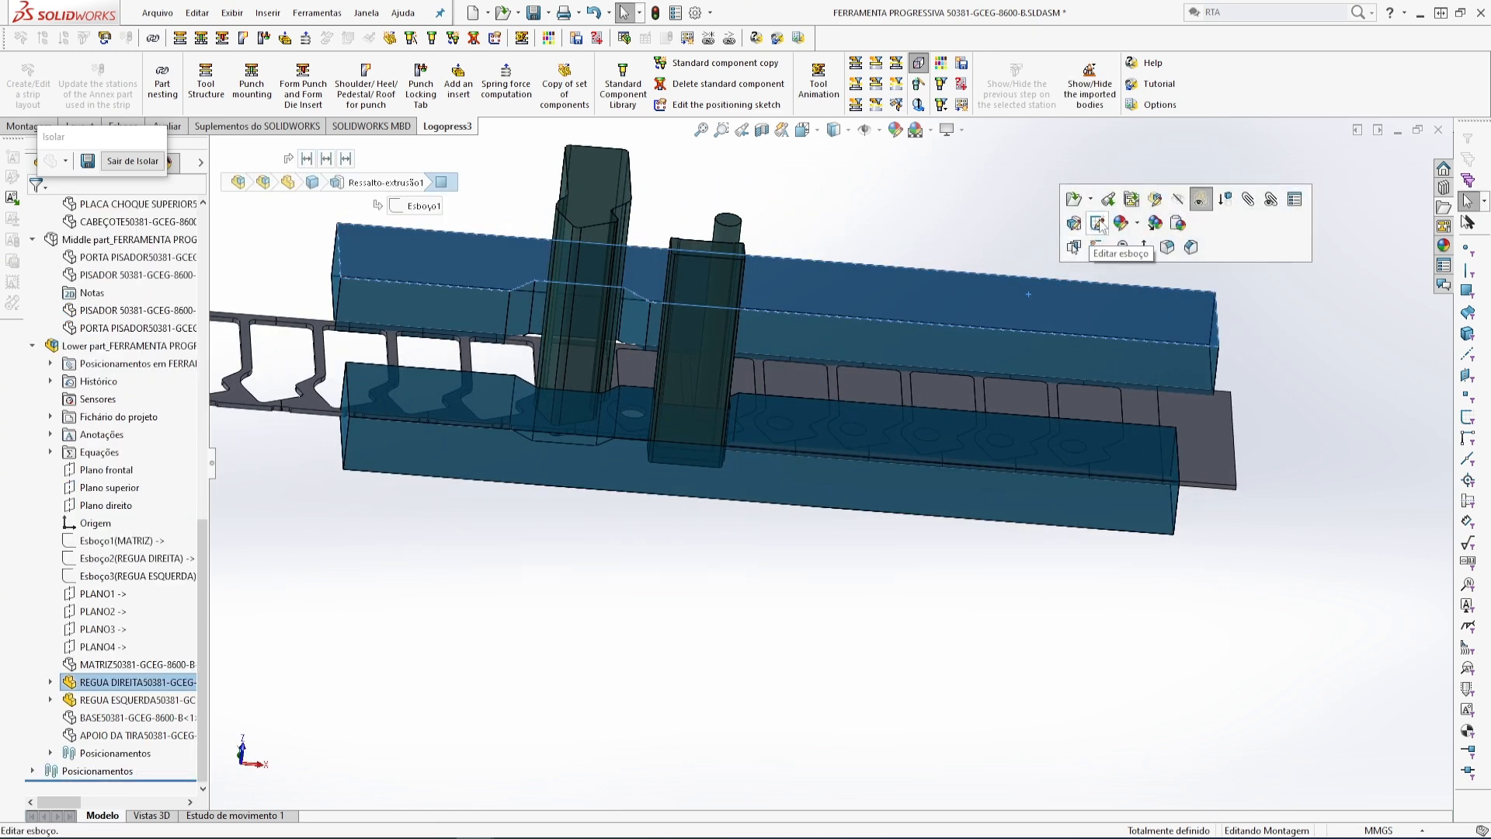
{"action": "left_click", "coordinate": [1155, 201]}
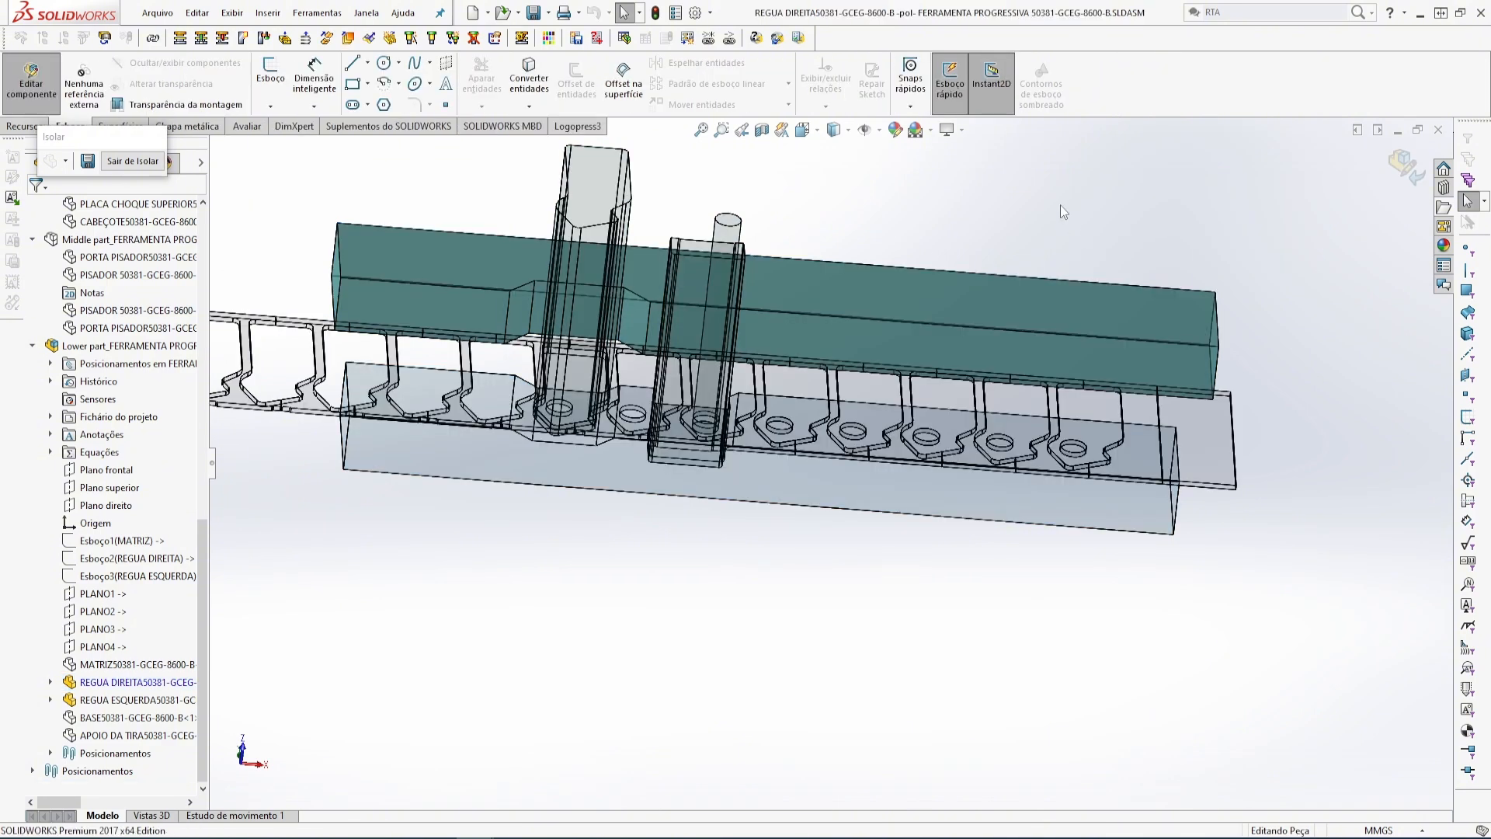
- Start a new sketch on the underside face of the REGUA DIREITA rail
{"action": "middle_click_drag", "start_coordinate": [1061, 524], "coordinate": [967, 326]}
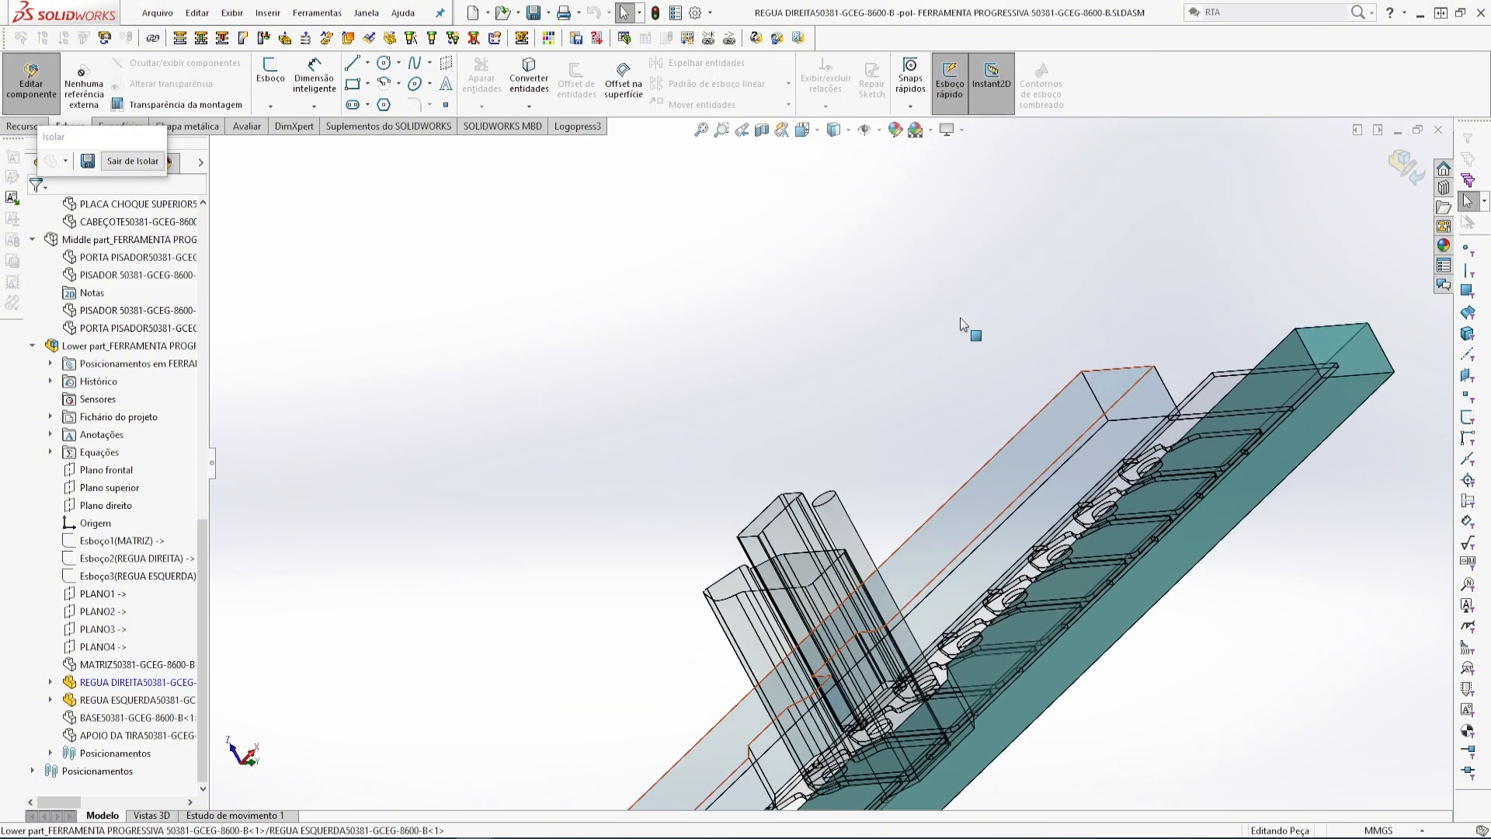
{"action": "left_click", "coordinate": [1310, 430]}
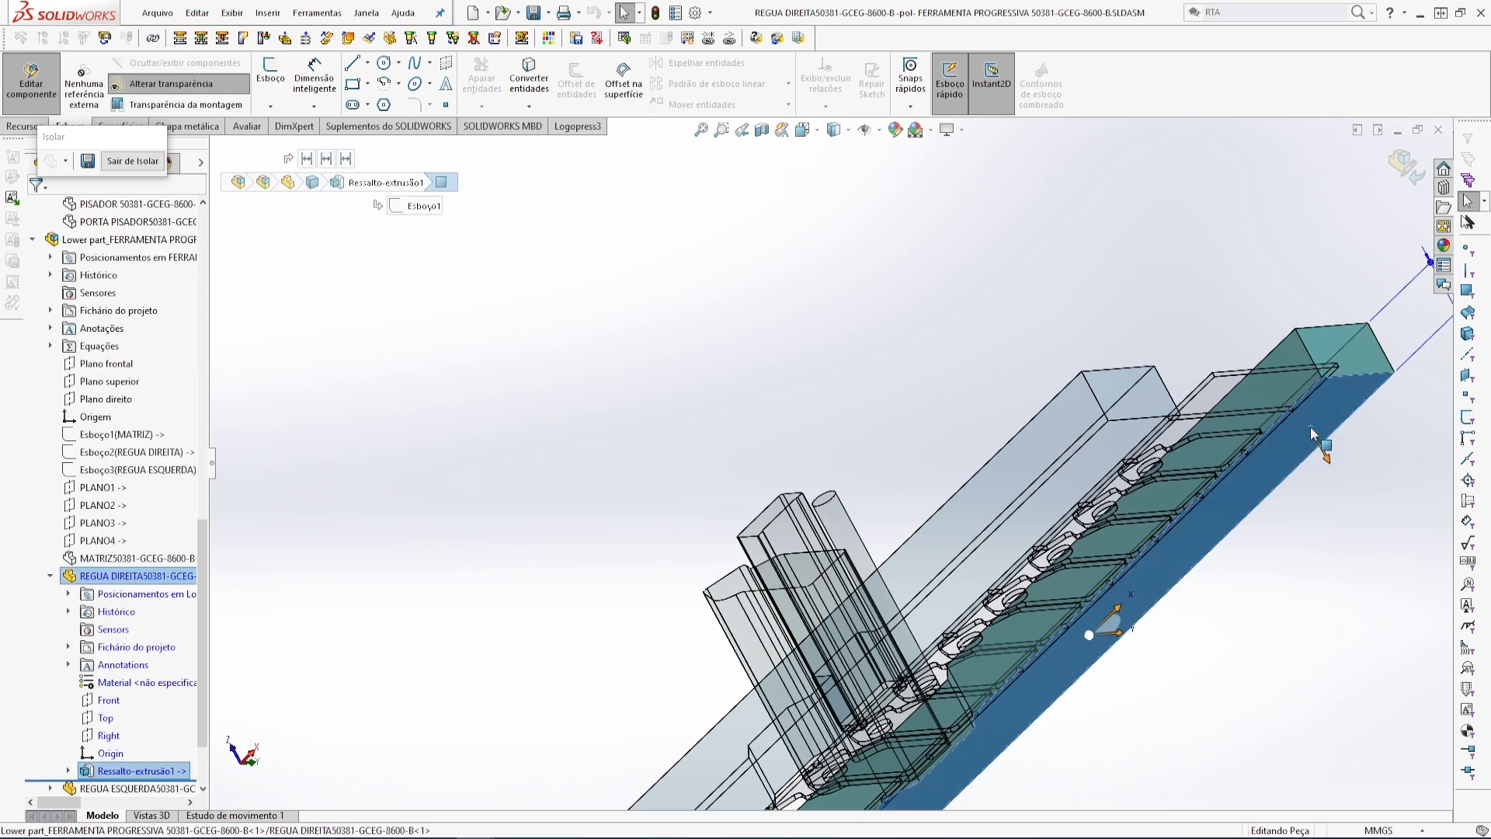
{"action": "left_click", "coordinate": [1004, 300]}
{"action": "scroll", "coordinate": [1009, 311], "scroll_direction": "up", "scroll_amount": 3}
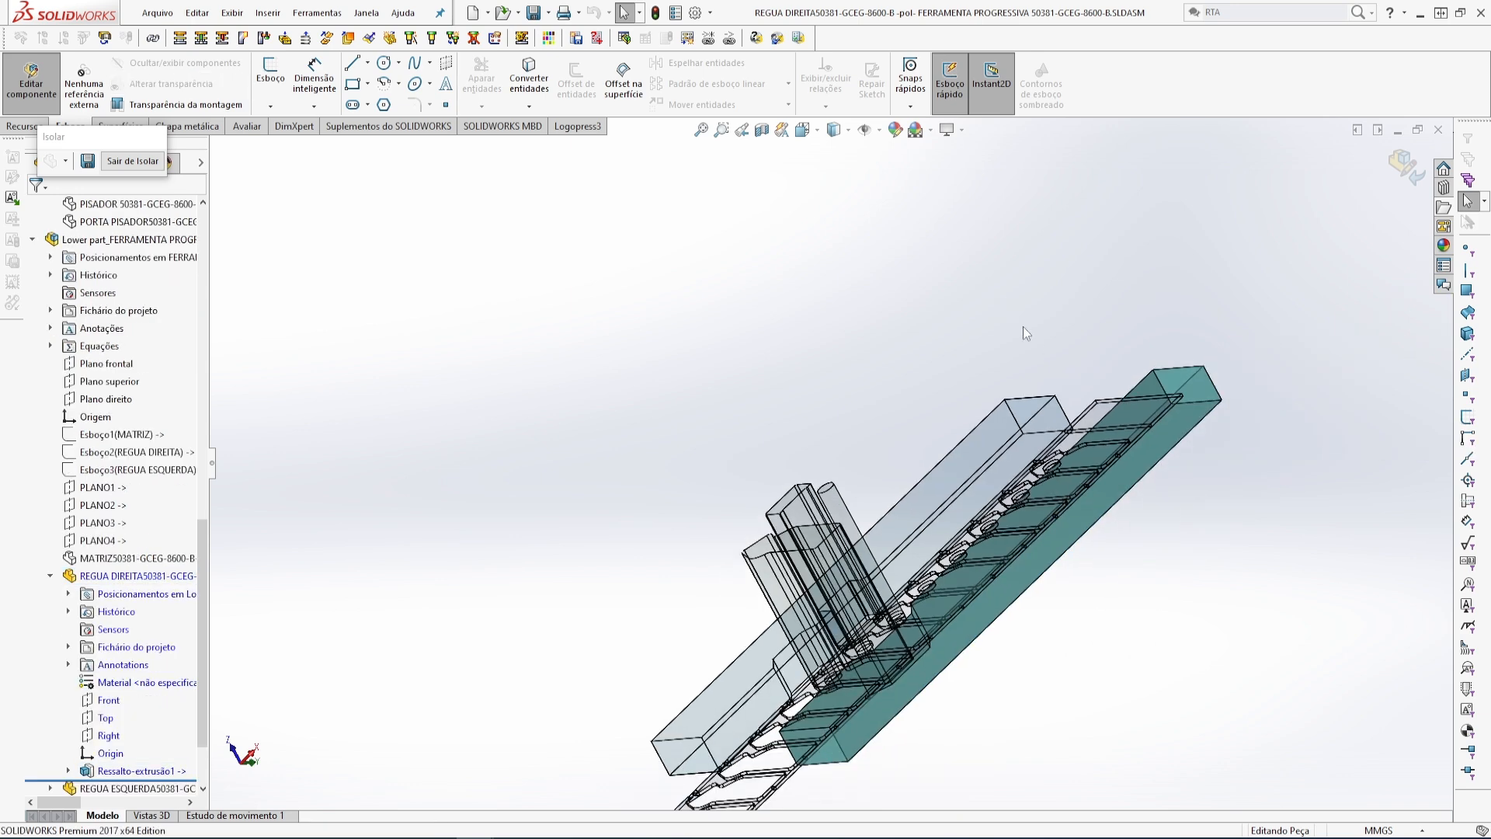
{"action": "left_click", "coordinate": [1161, 444]}
{"action": "right_click", "coordinate": [1161, 443]}
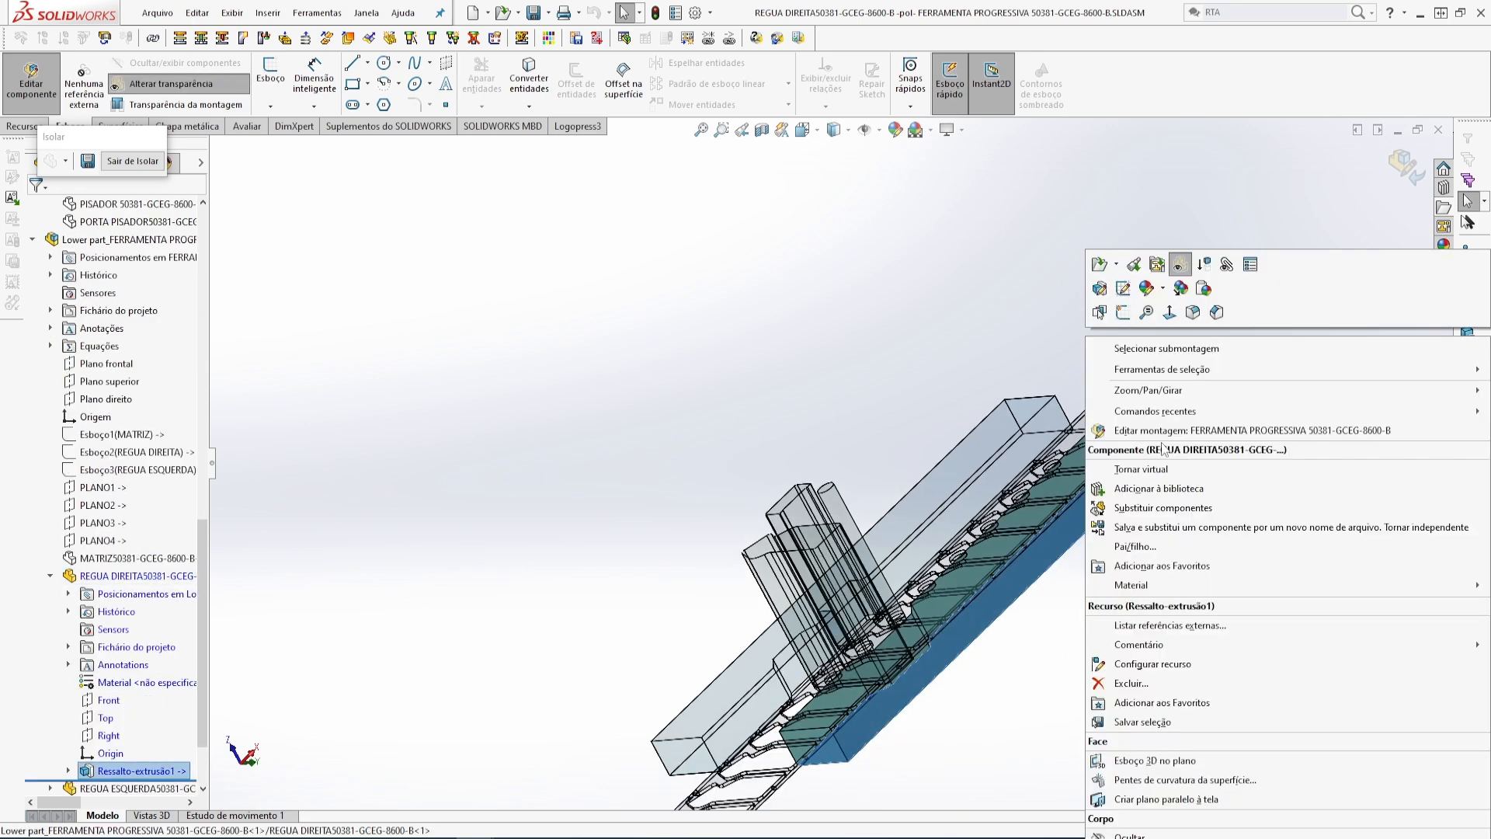
{"action": "left_click", "coordinate": [1122, 311]}
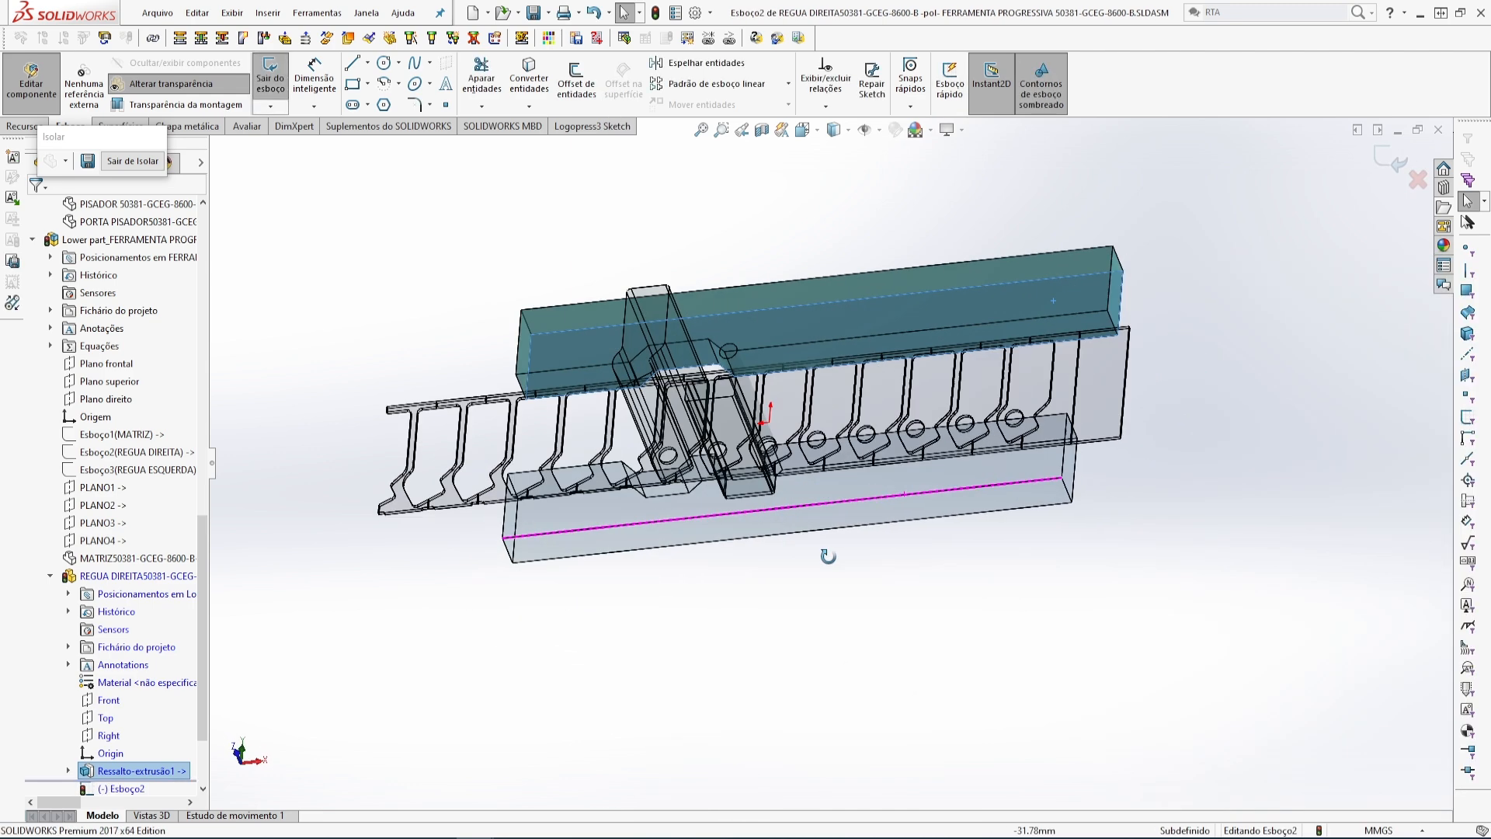
{"action": "key", "text": "space"}
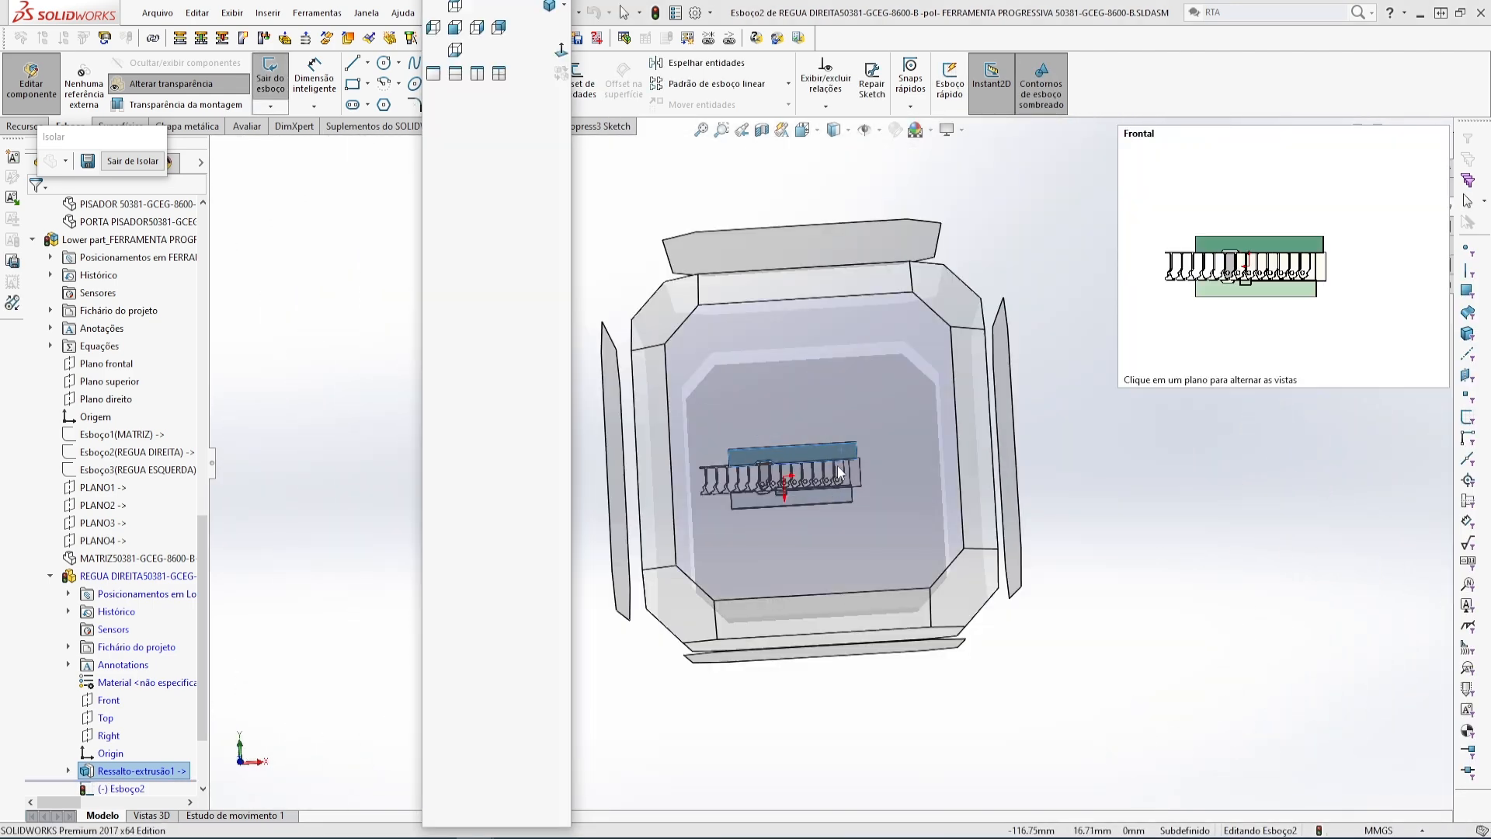
{"action": "left_click", "coordinate": [837, 464]}
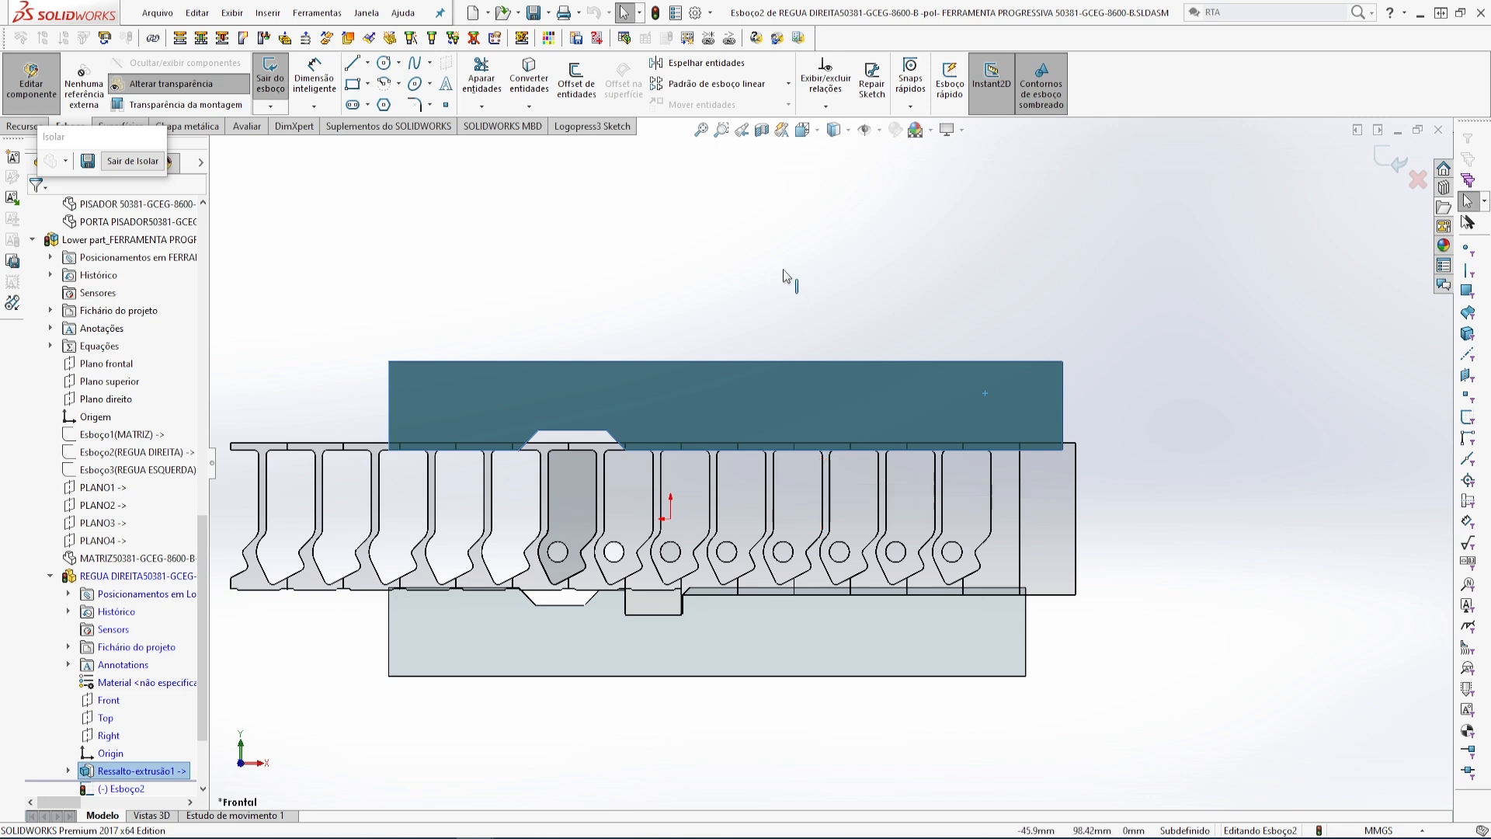
- Sketch a horizontal line about 292 mm long across the rail, just outside the strip's edge and overshooting both rail ends
{"action": "left_click", "coordinate": [783, 271]}
{"action": "scroll", "coordinate": [459, 578], "scroll_direction": "down", "scroll_amount": 2}
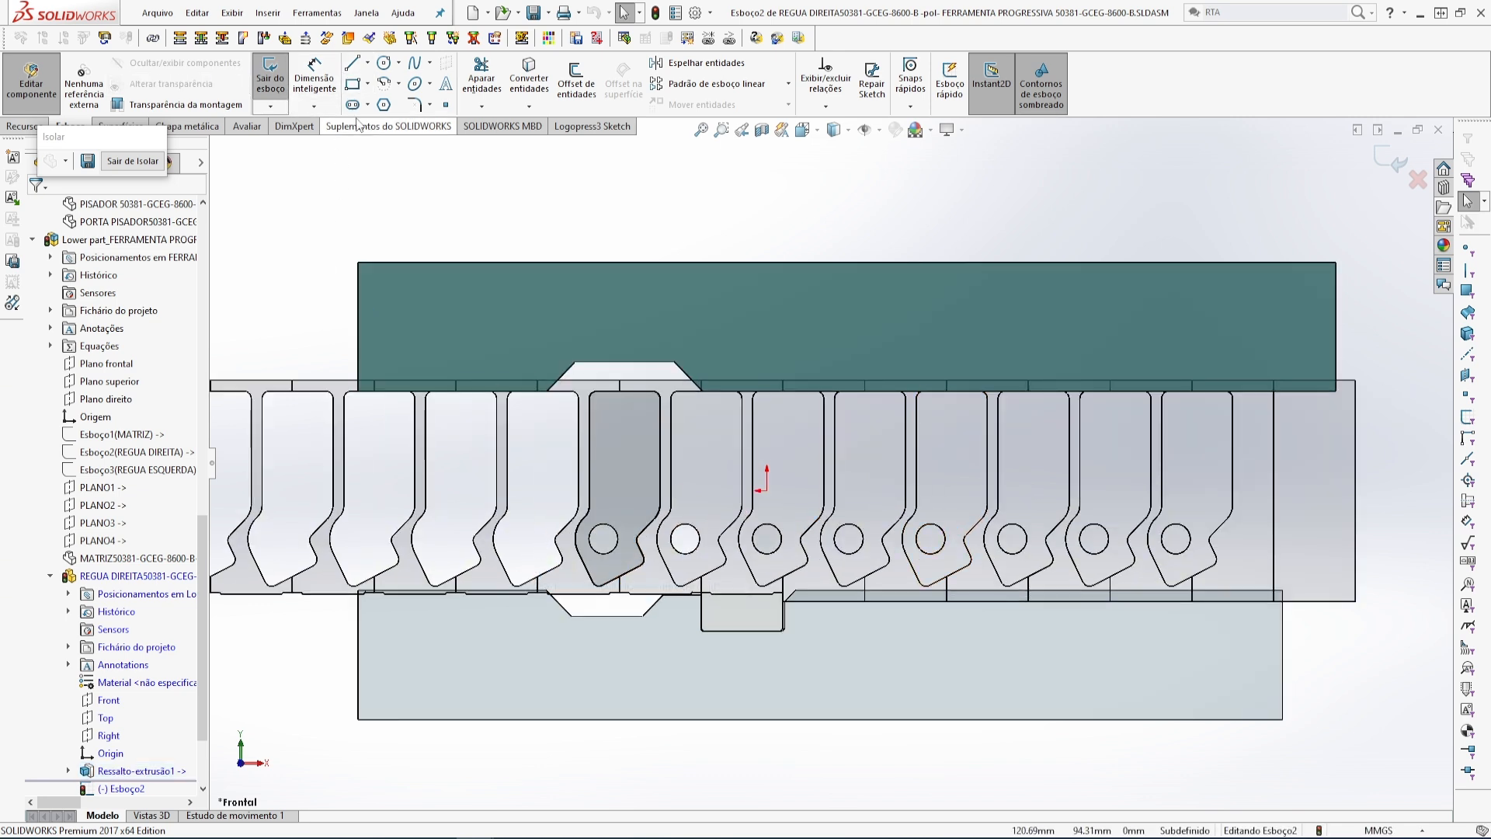
{"action": "left_click", "coordinate": [352, 63]}
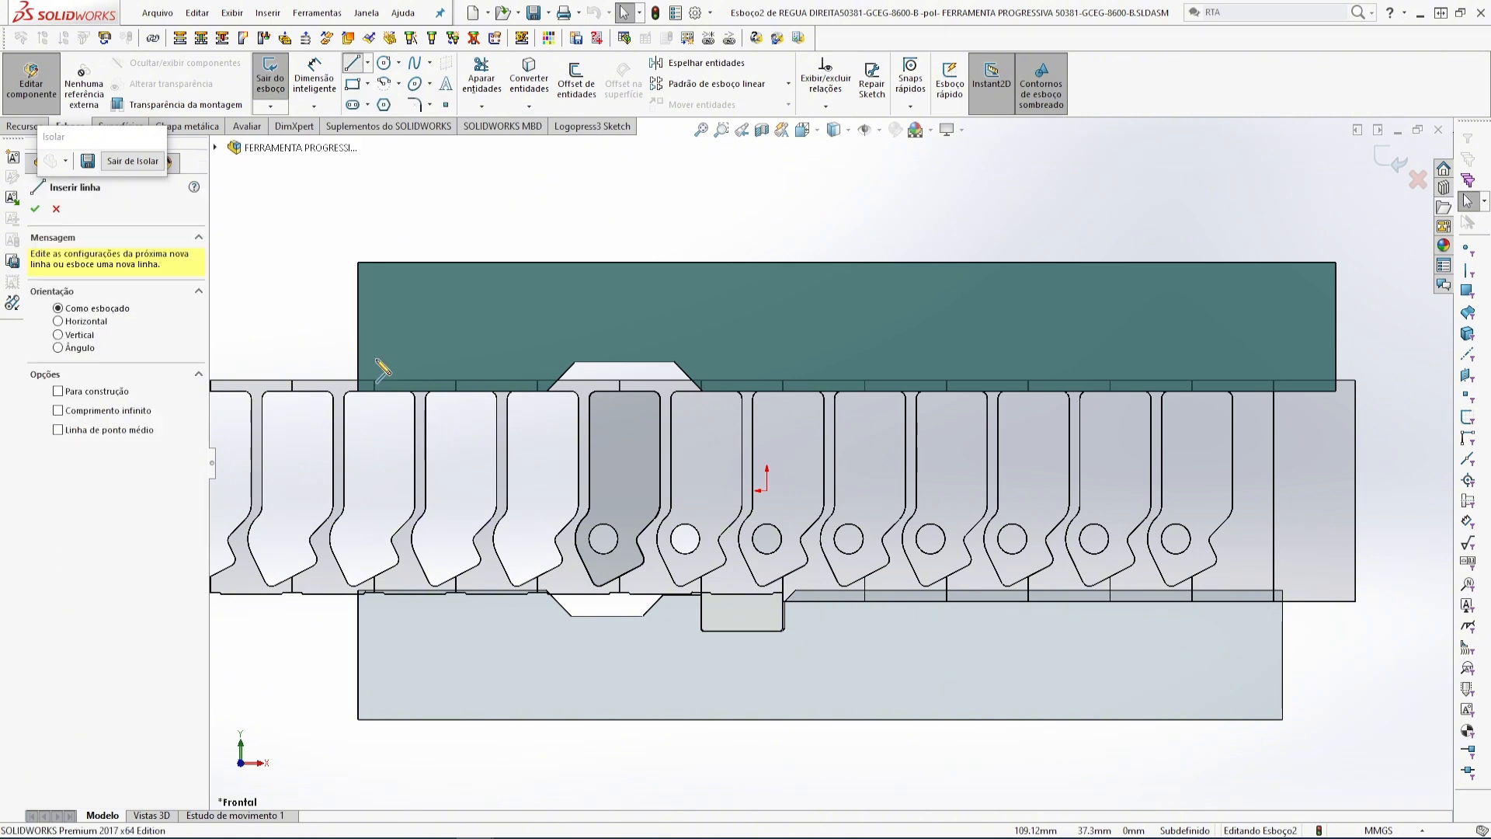
{"action": "left_click", "coordinate": [333, 373]}
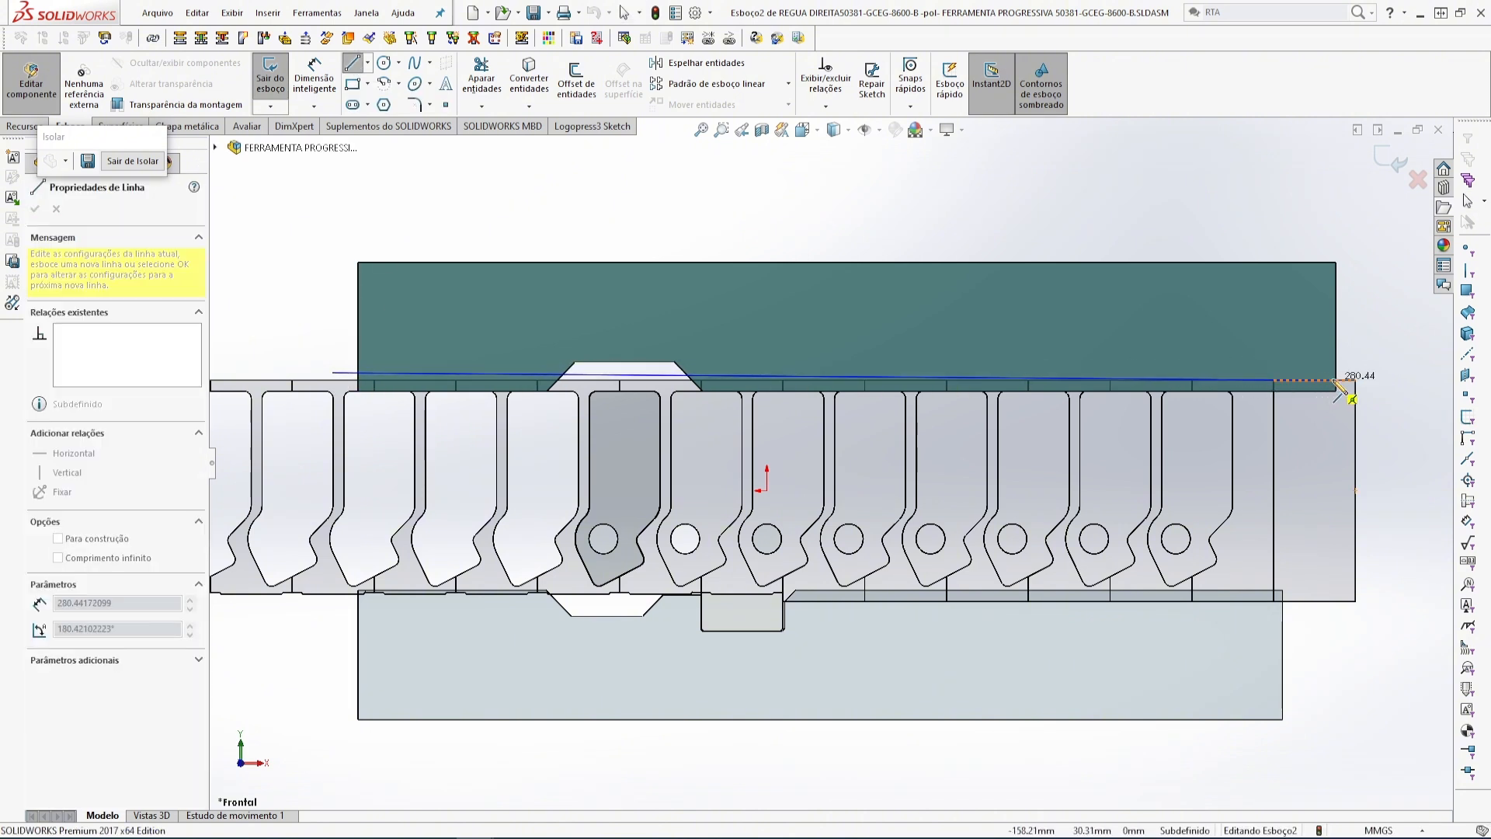
{"action": "left_click", "coordinate": [1369, 373]}
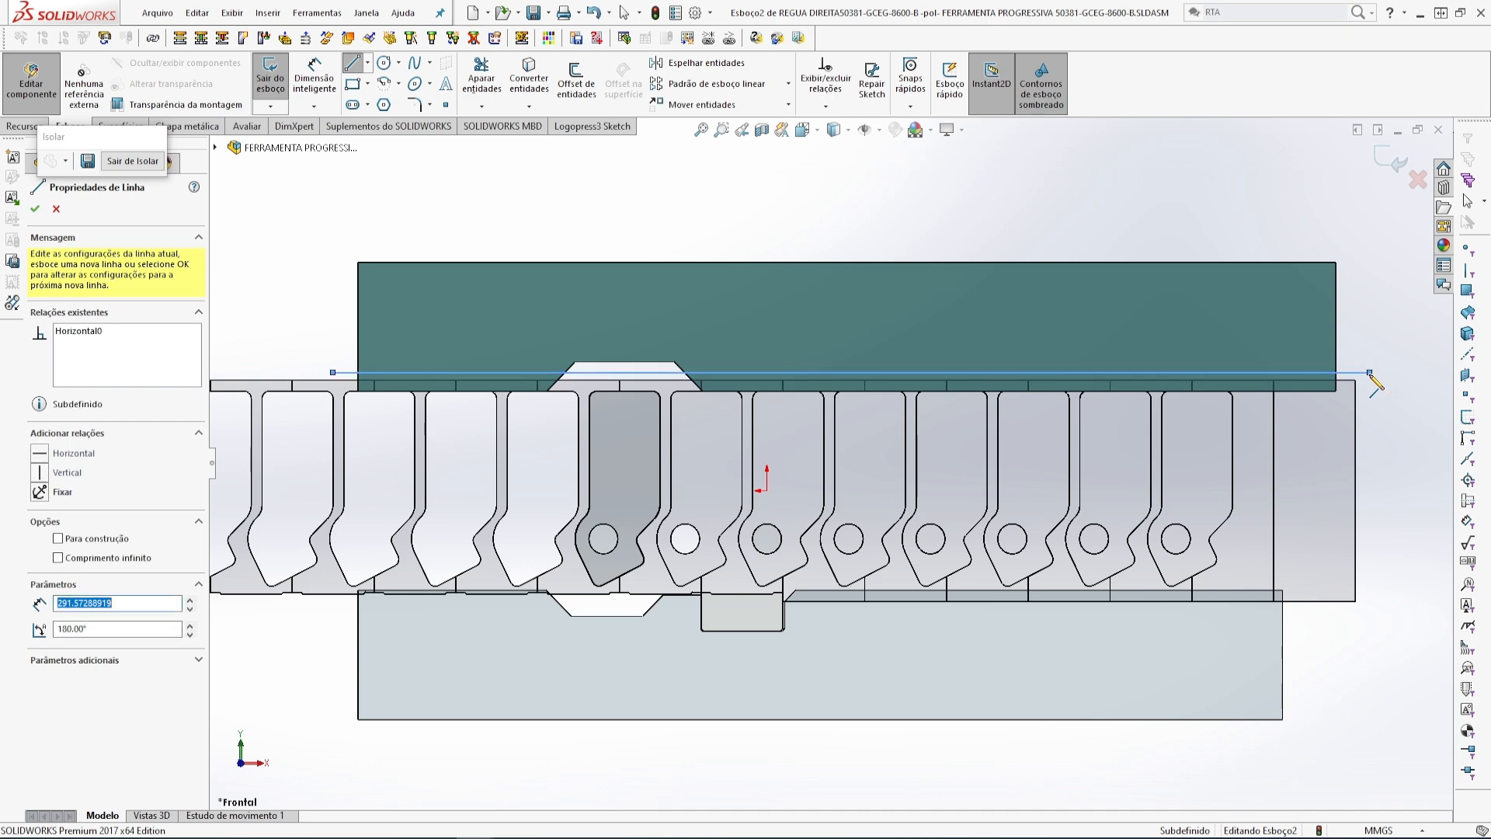
{"action": "key", "text": "Escape"}
{"action": "scroll", "coordinate": [1279, 397], "scroll_direction": "up", "scroll_amount": 3}
{"action": "scroll", "coordinate": [1243, 324], "scroll_direction": "down", "scroll_amount": 3}
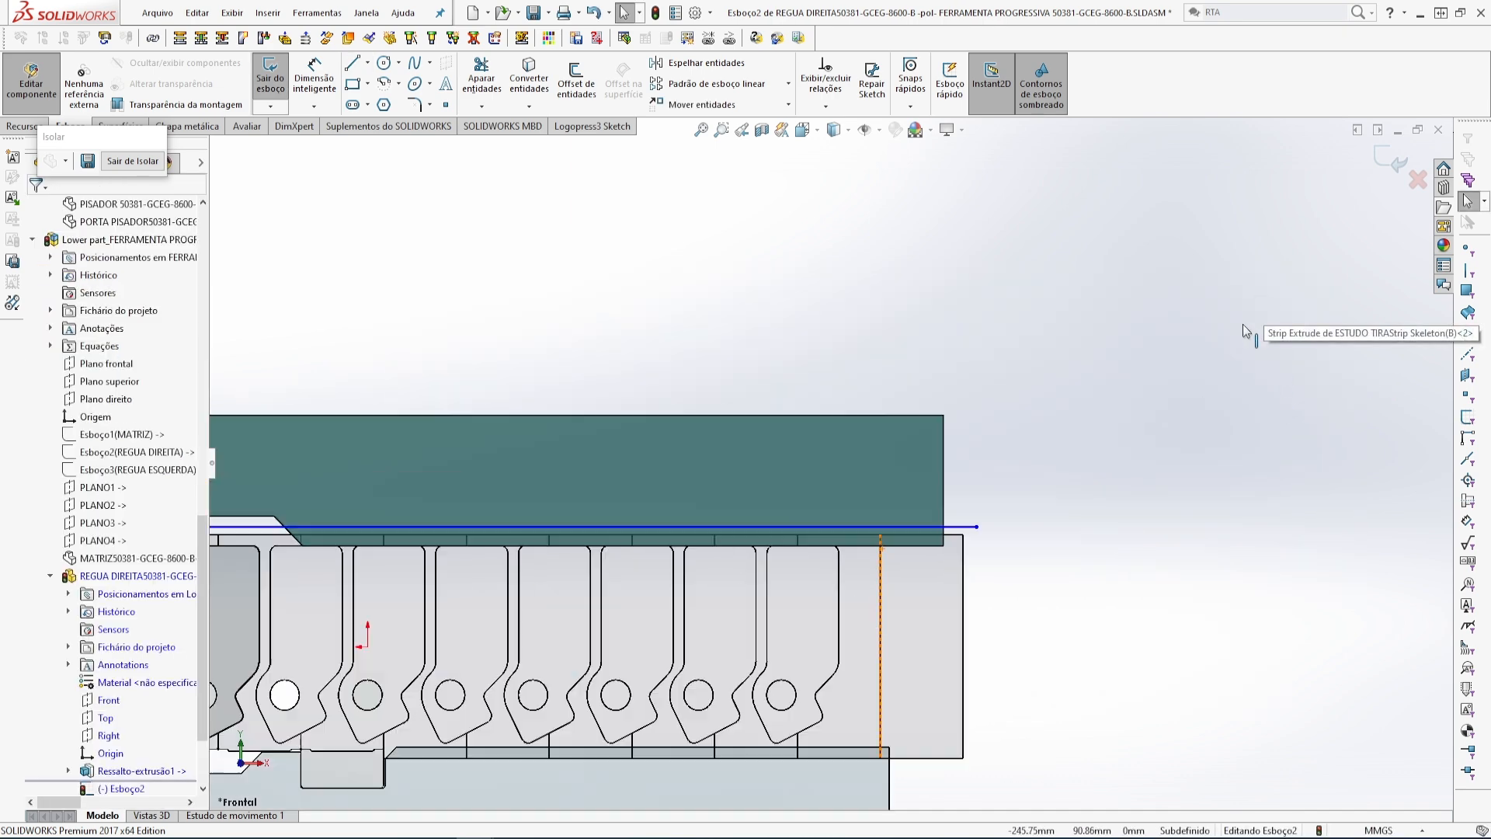
{"action": "scroll", "coordinate": [1177, 376], "scroll_direction": "up", "scroll_amount": 4}
{"action": "scroll", "coordinate": [490, 537], "scroll_direction": "down", "scroll_amount": 3}
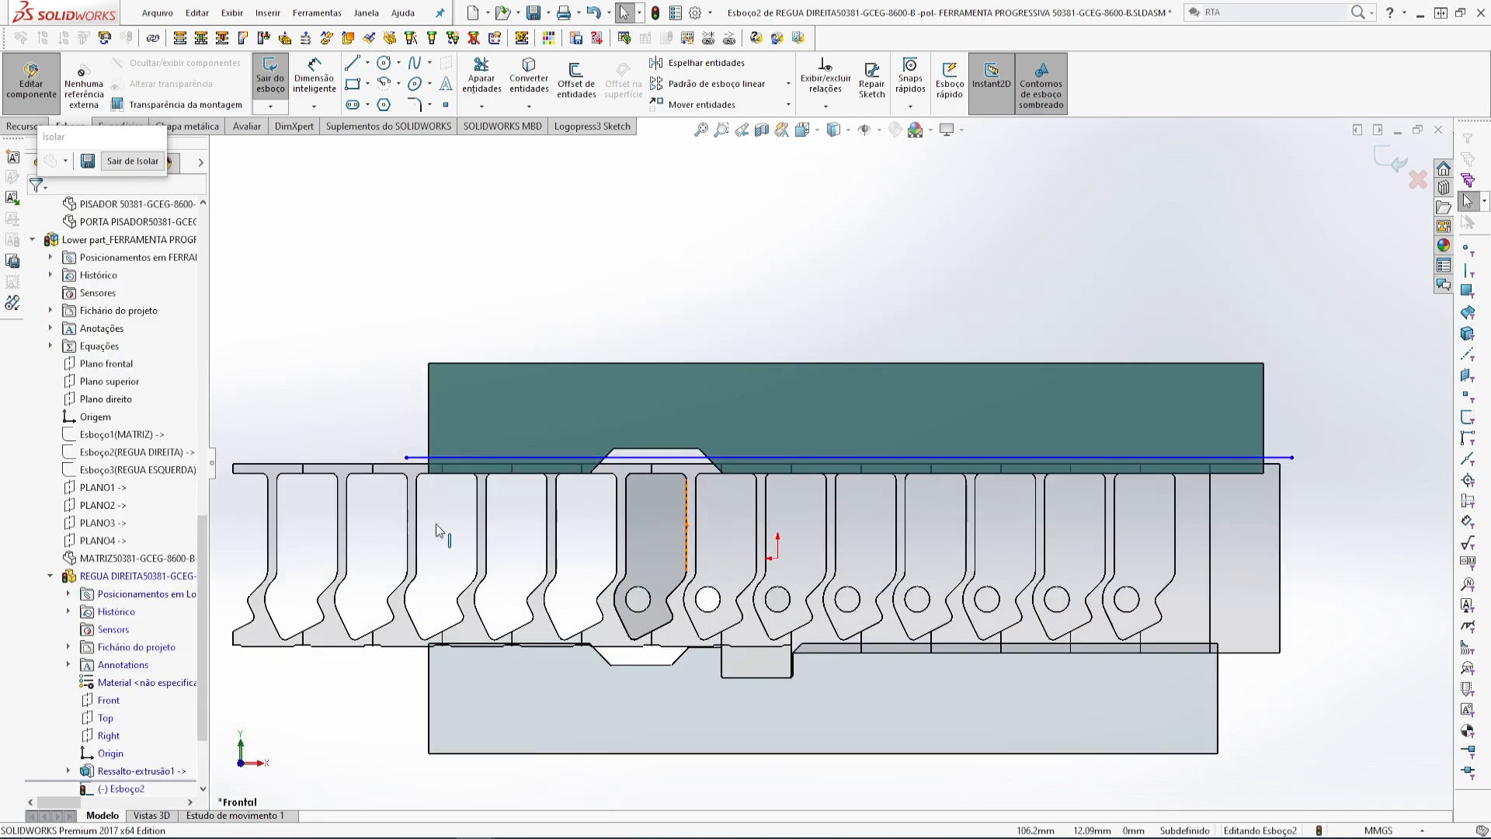
{"action": "scroll", "coordinate": [684, 500], "scroll_direction": "down", "scroll_amount": 2}
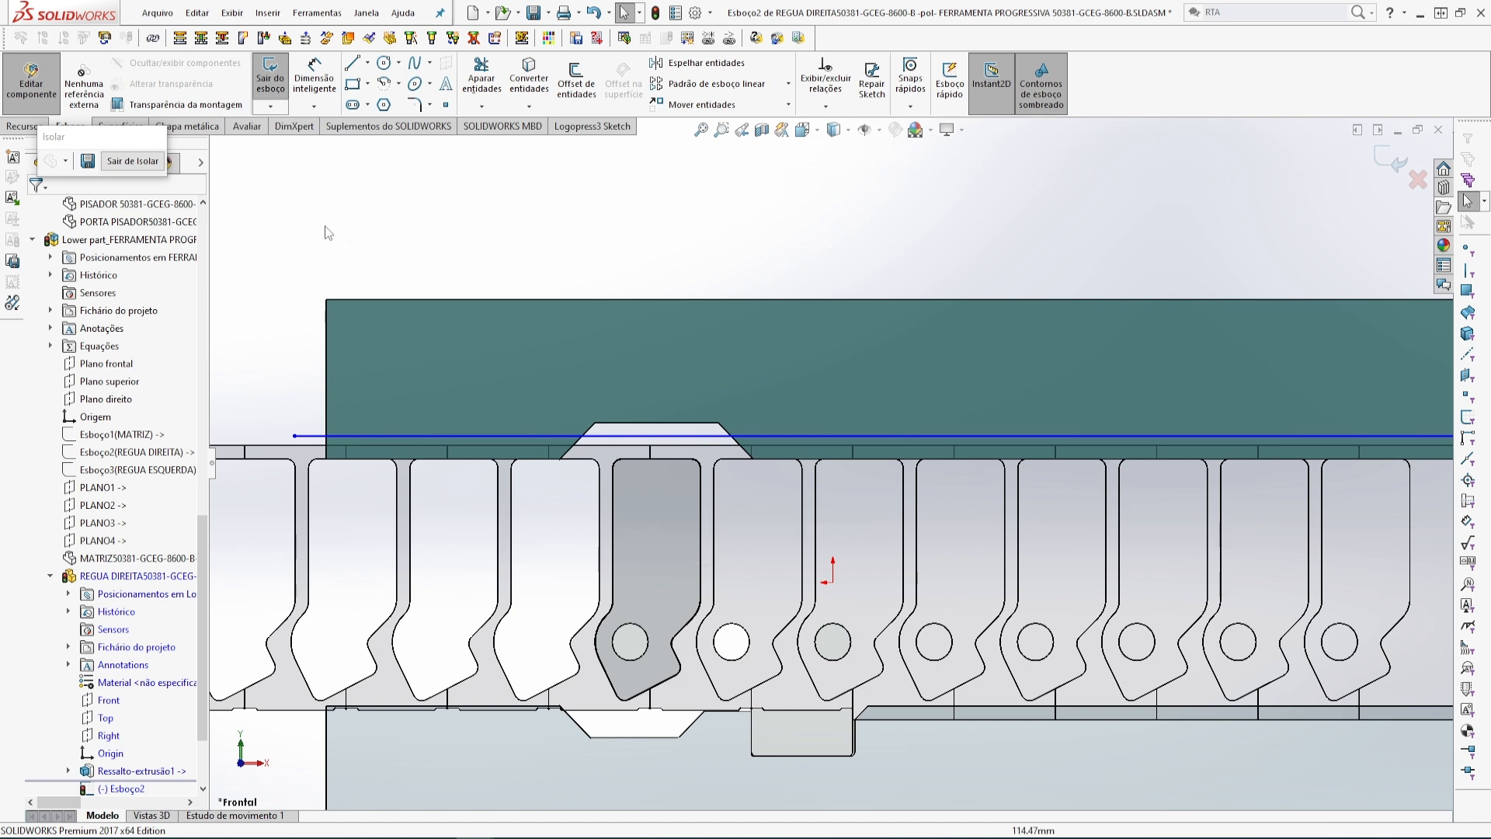
{"action": "scroll", "coordinate": [749, 282], "scroll_direction": "up", "scroll_amount": 2}
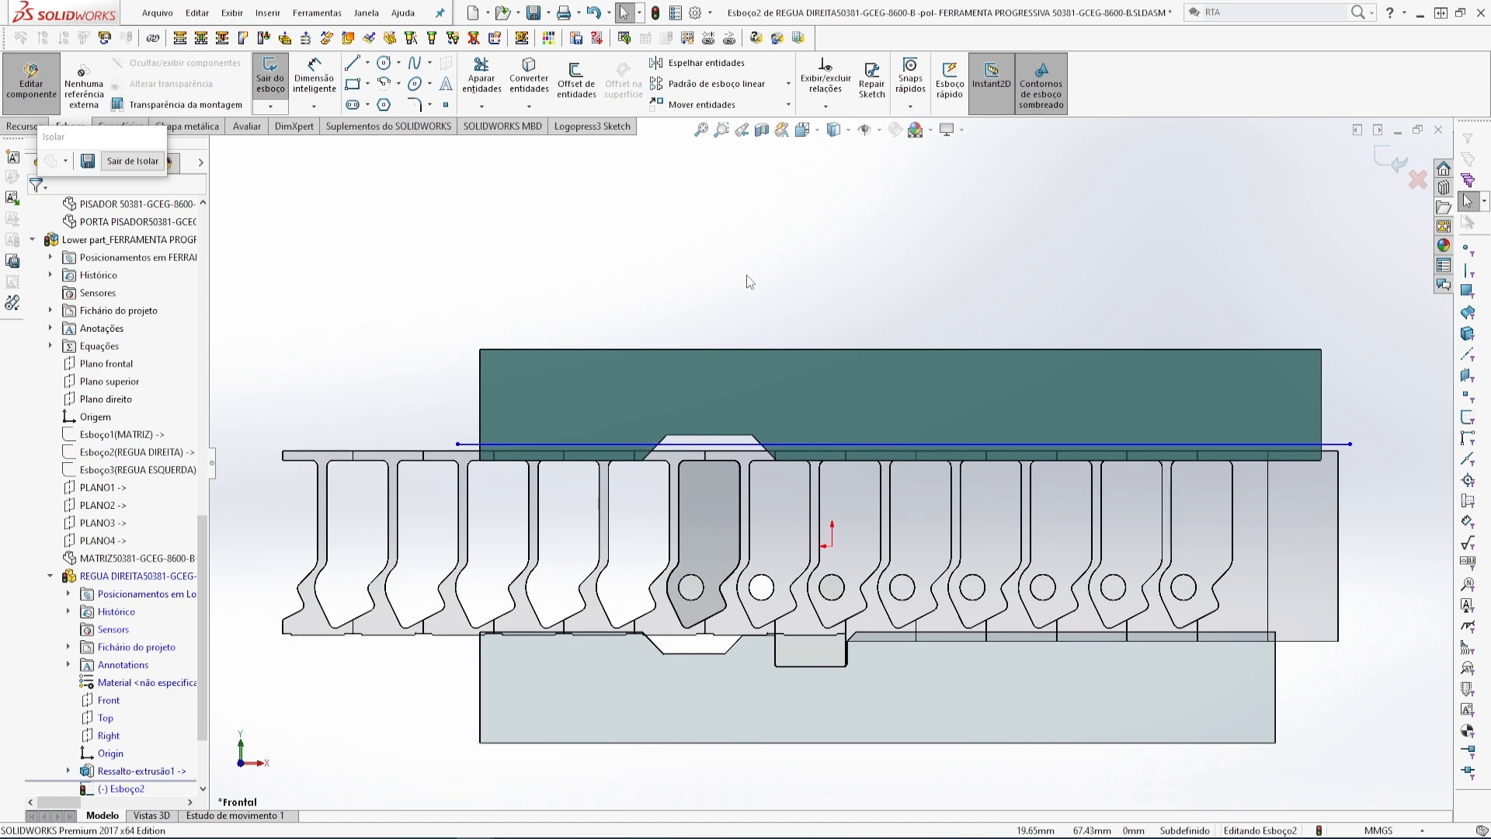
- Convert the rail's two end edges and the strip-side edge segment before the punch notch into sketch lines
{"action": "scroll", "coordinate": [589, 477], "scroll_direction": "down", "scroll_amount": 4}
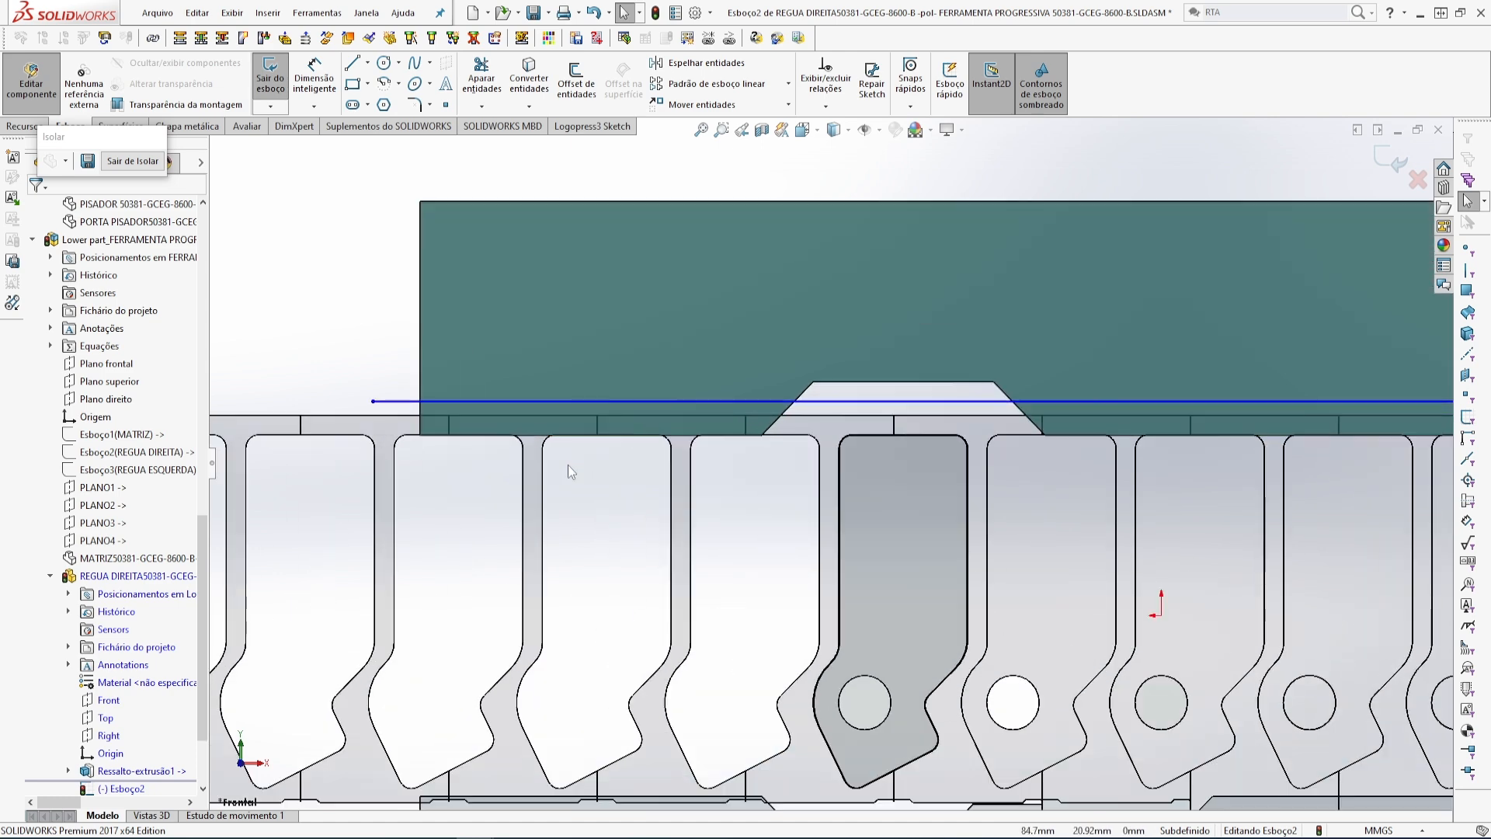
{"action": "left_click", "coordinate": [528, 78]}
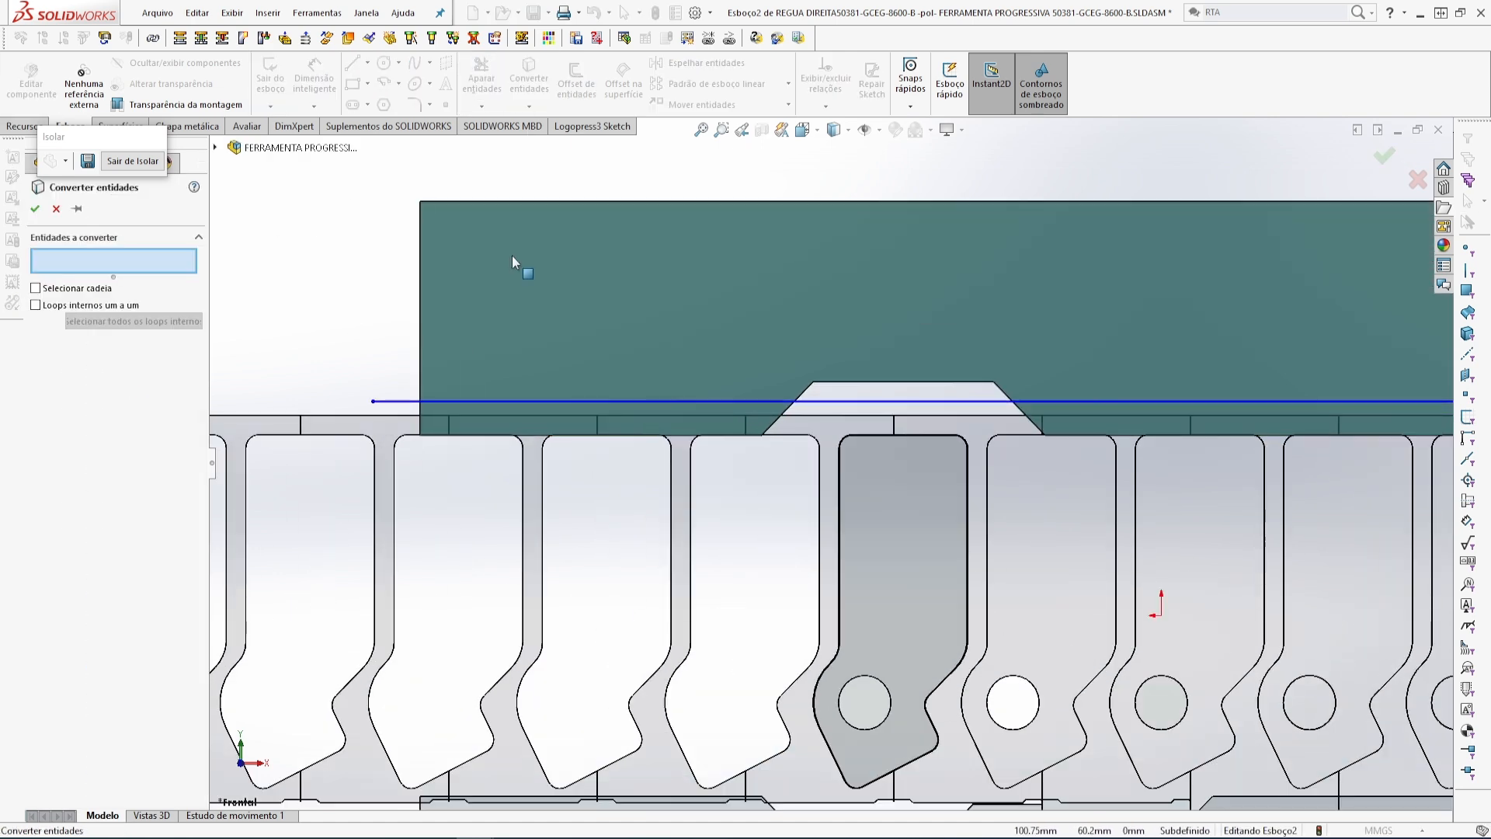
{"action": "scroll", "coordinate": [524, 373], "scroll_direction": "down", "scroll_amount": 2}
{"action": "scroll", "coordinate": [530, 405], "scroll_direction": "down", "scroll_amount": 2}
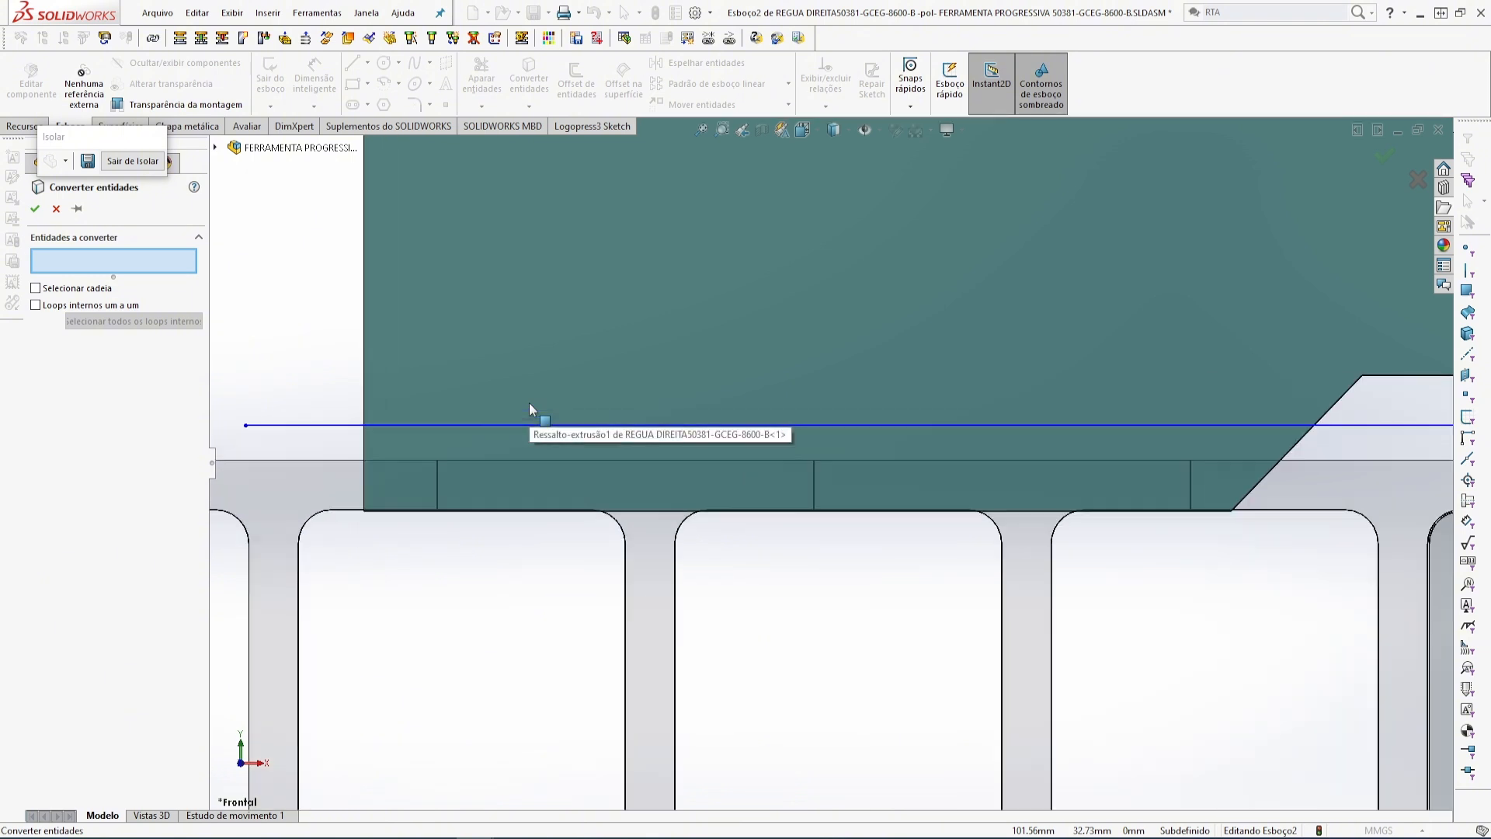
{"action": "left_click", "coordinate": [364, 437]}
{"action": "scroll", "coordinate": [559, 551], "scroll_direction": "down", "scroll_amount": 2}
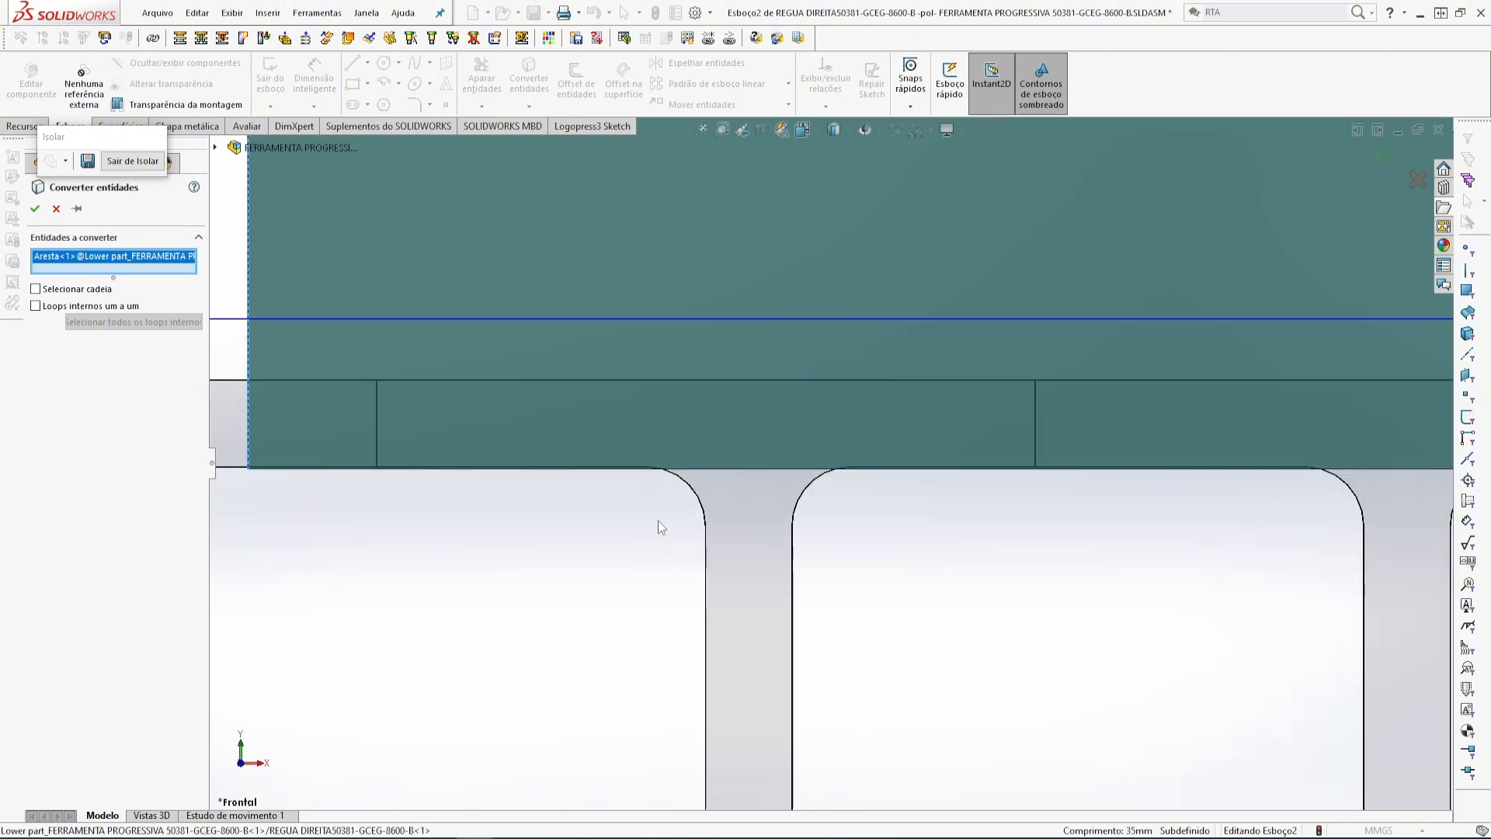
{"action": "left_click", "coordinate": [735, 472]}
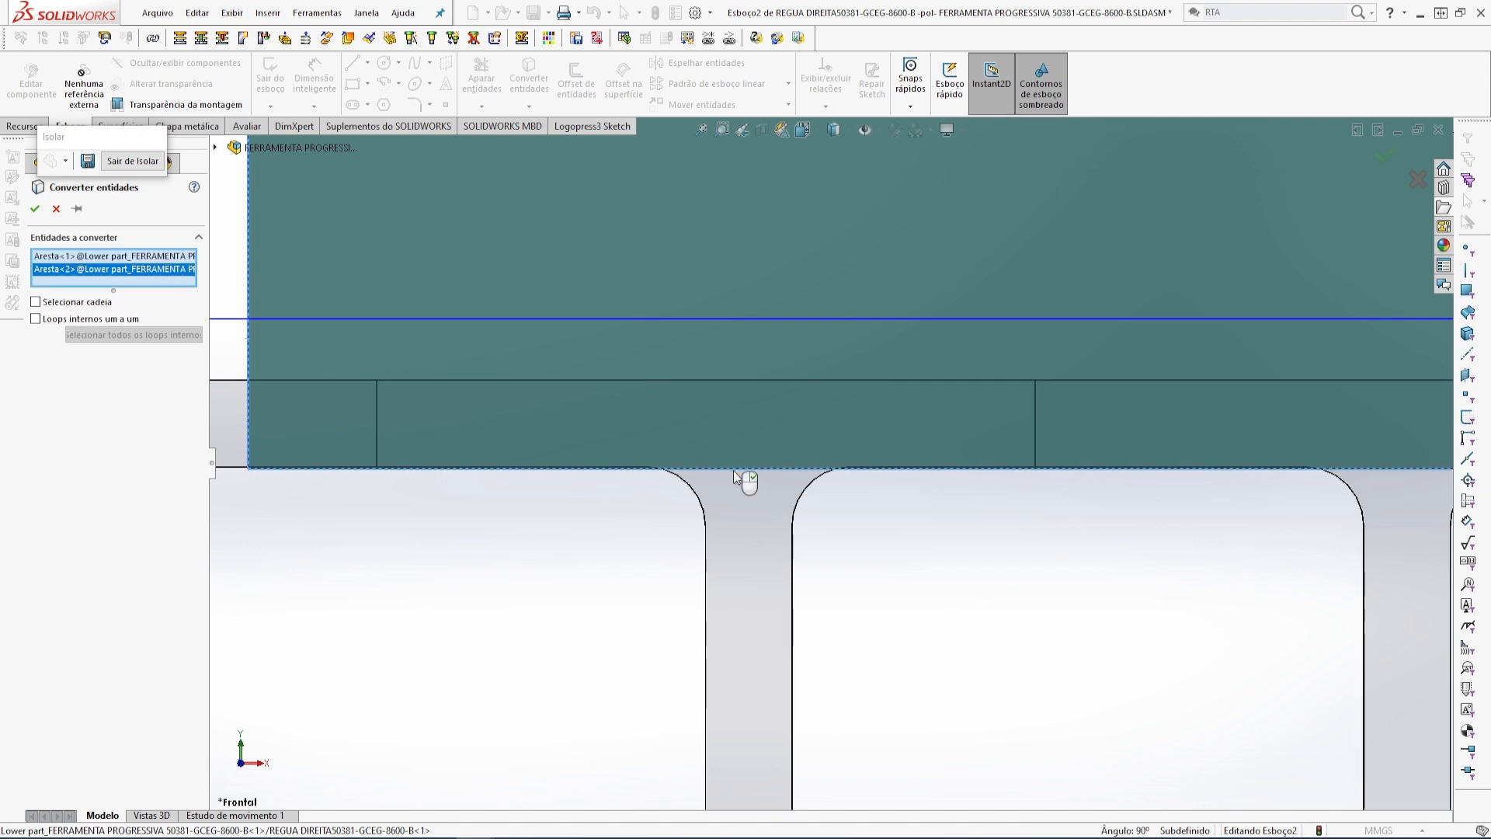
{"action": "scroll", "coordinate": [736, 475], "scroll_direction": "up", "scroll_amount": 4}
{"action": "scroll", "coordinate": [736, 477], "scroll_direction": "up", "scroll_amount": 3}
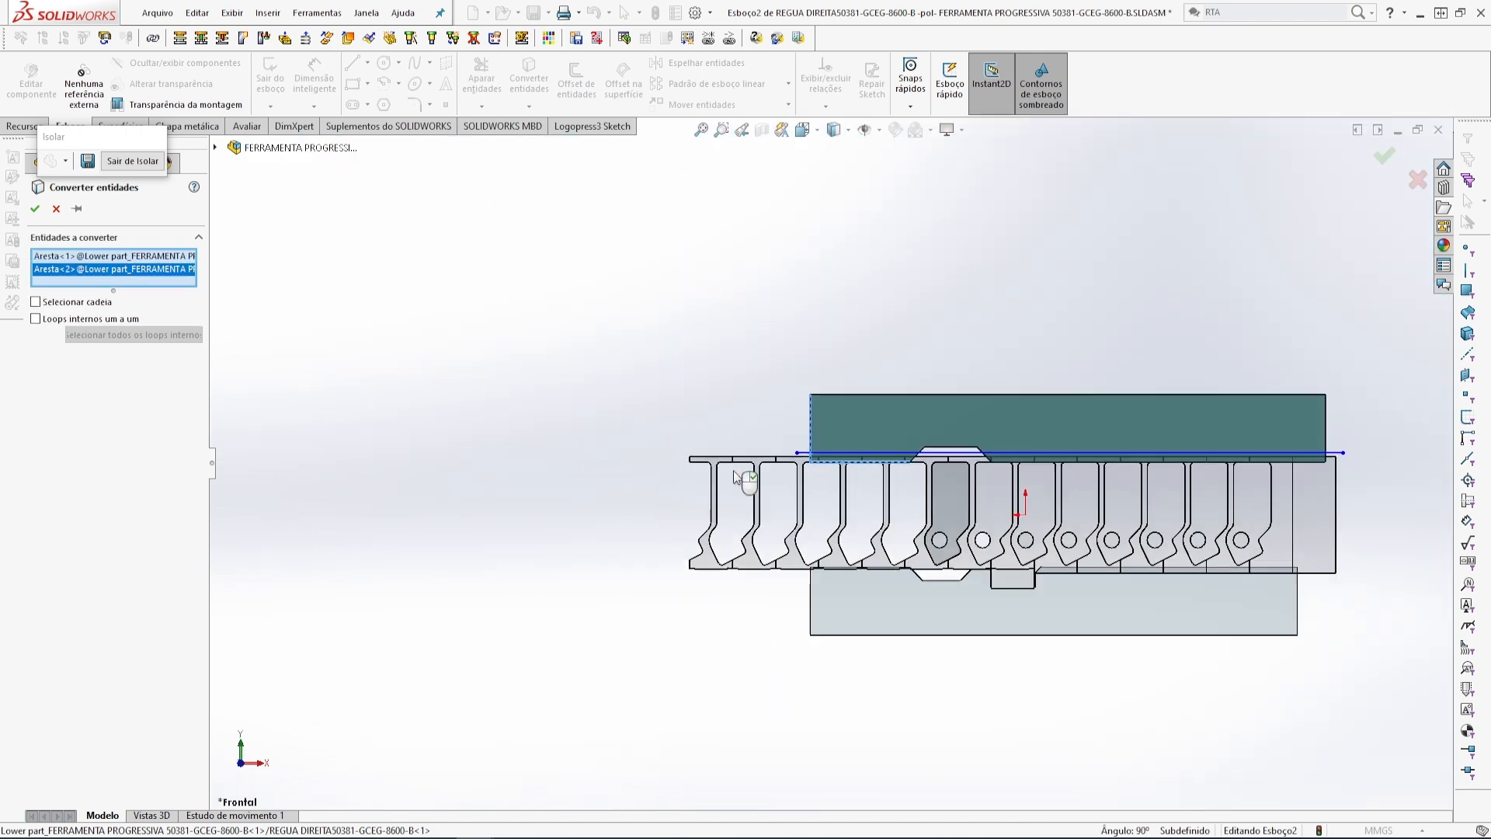
{"action": "scroll", "coordinate": [1398, 472], "scroll_direction": "down", "scroll_amount": 3}
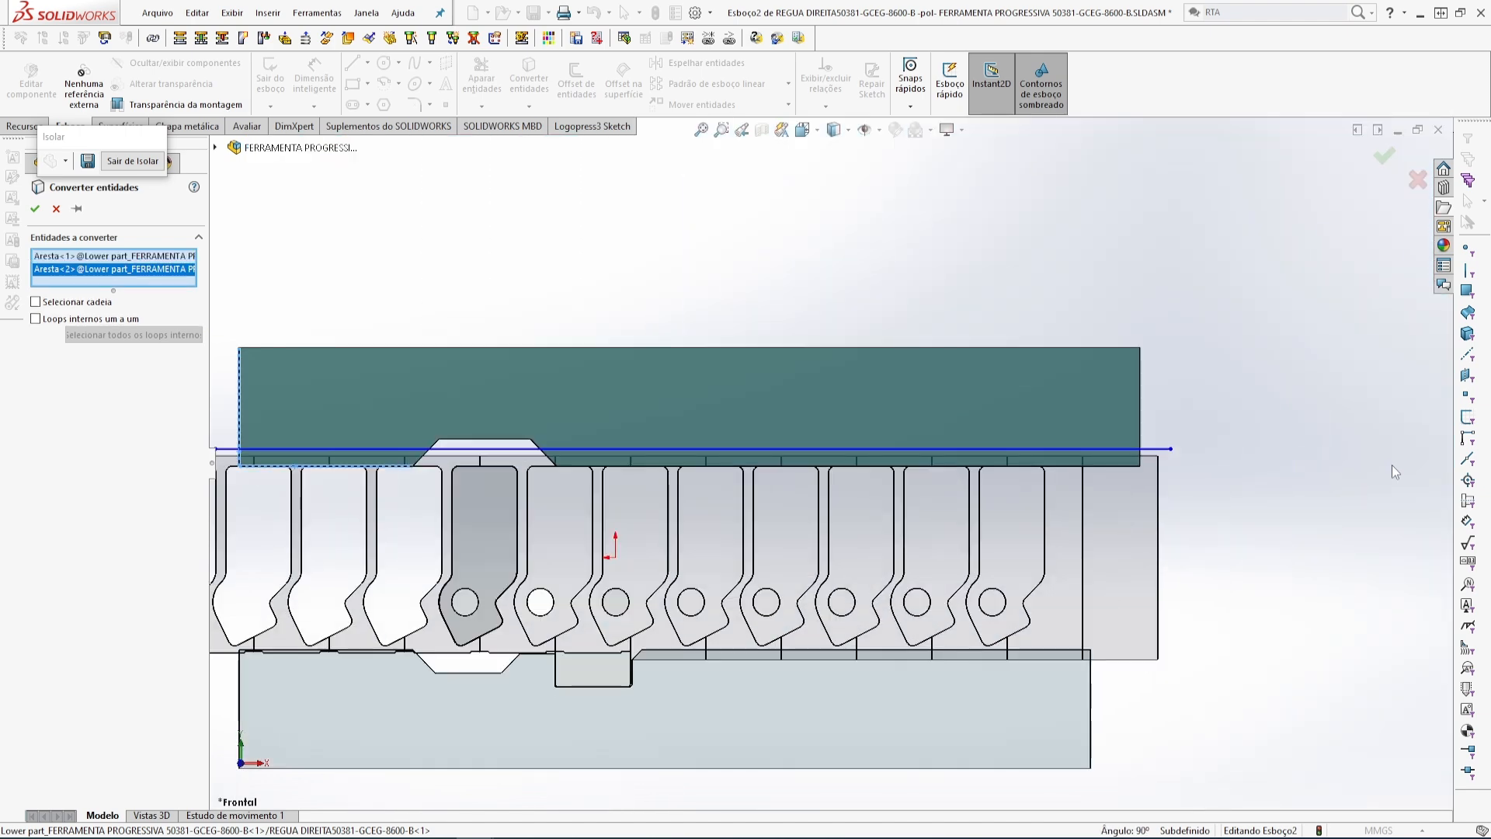
{"action": "left_click", "coordinate": [1141, 415]}
{"action": "left_click", "coordinate": [35, 209]}
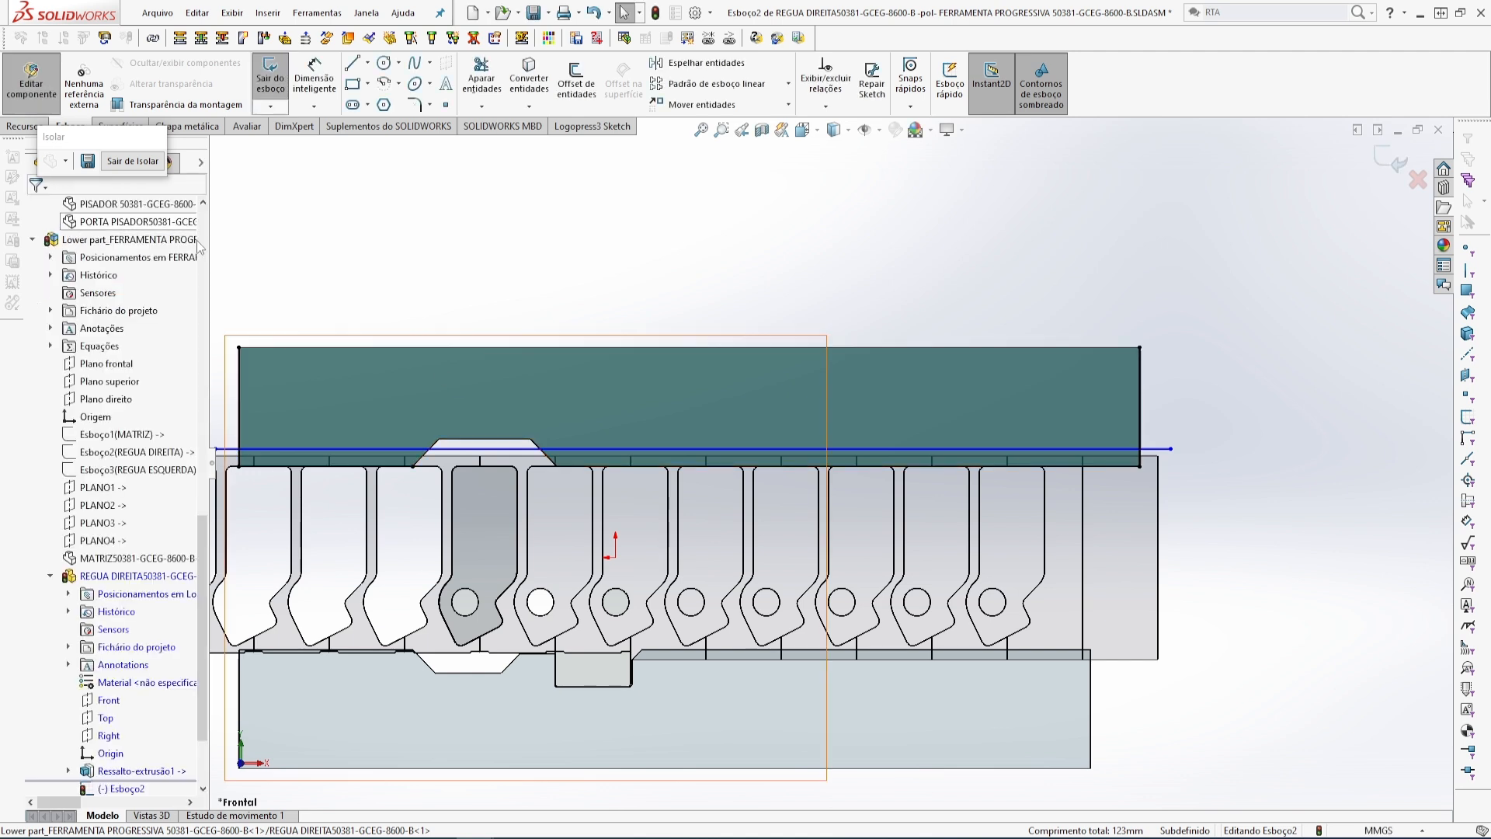
- Extend the converted strip-side line across the notch to the rail's far end line with a corner trim
{"action": "scroll", "coordinate": [628, 259], "scroll_direction": "up", "scroll_amount": 2}
{"action": "scroll", "coordinate": [693, 484], "scroll_direction": "down", "scroll_amount": 2}
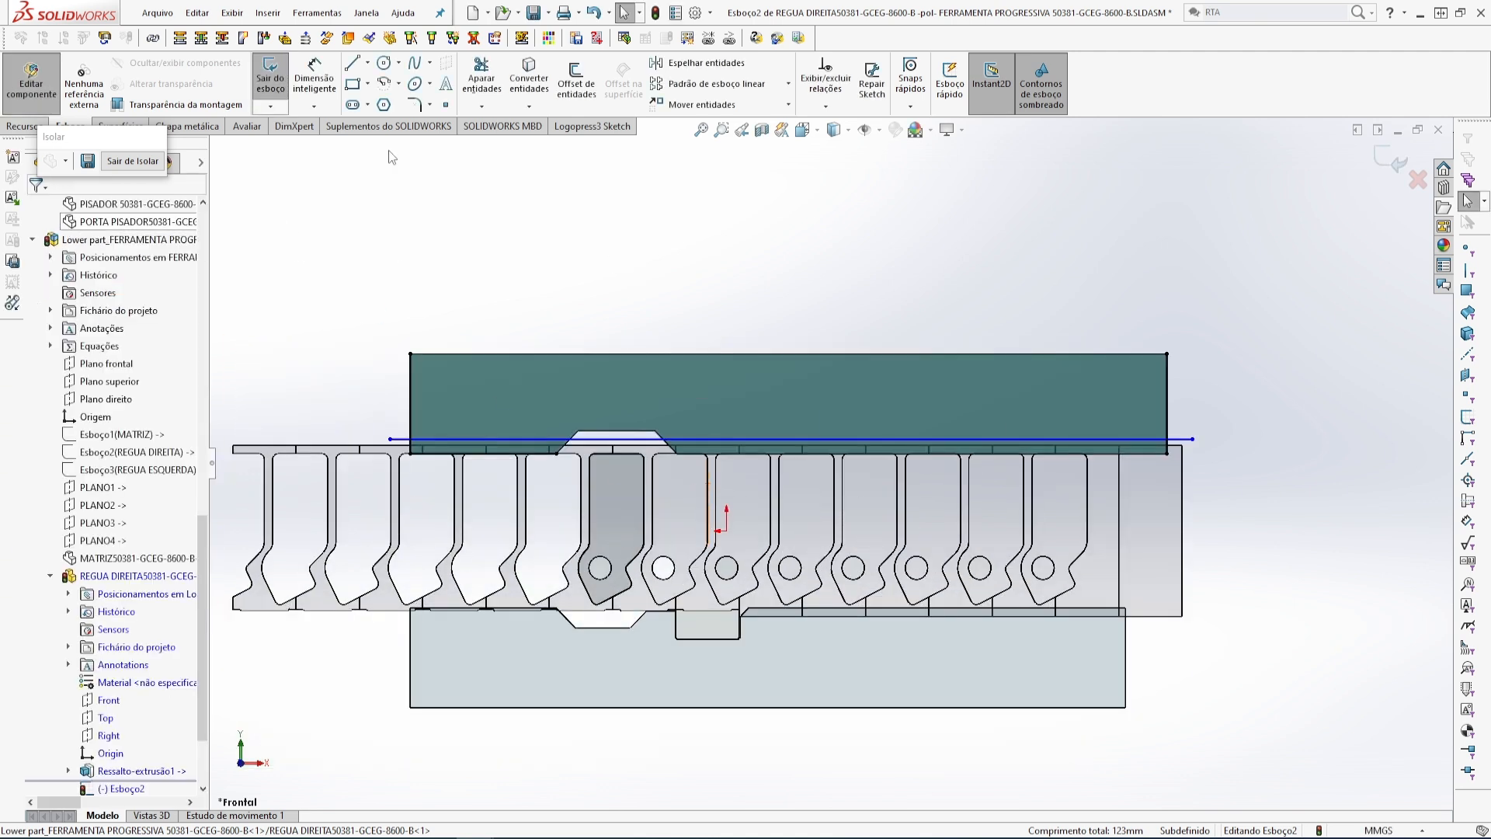
{"action": "left_click", "coordinate": [482, 83]}
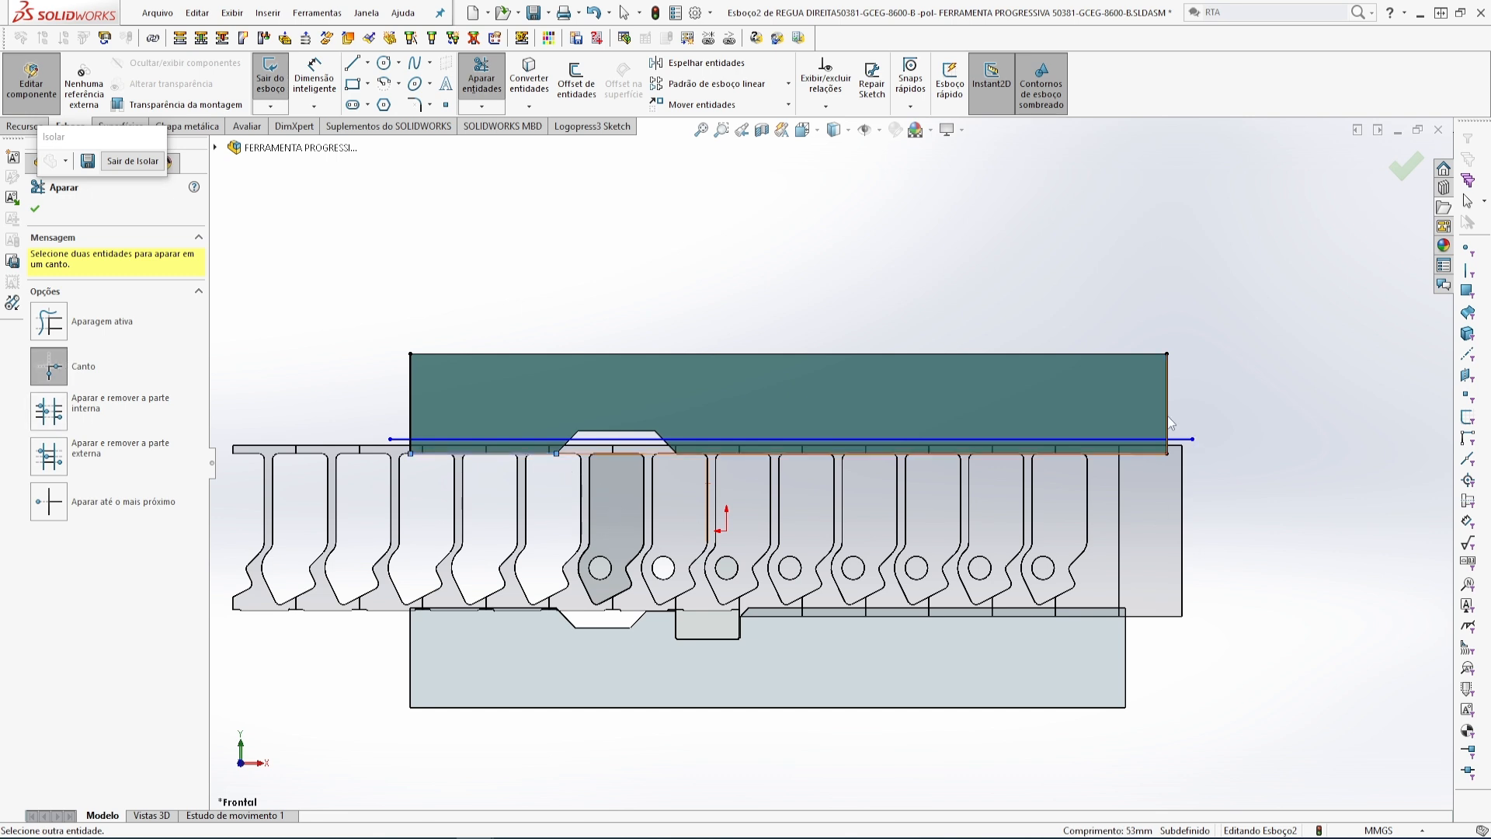
- Power-trim the horizontal line's overhangs and the end lines beyond it, leaving a closed narrow contour along the strip side
{"action": "scroll", "coordinate": [523, 522], "scroll_direction": "down", "scroll_amount": 2}
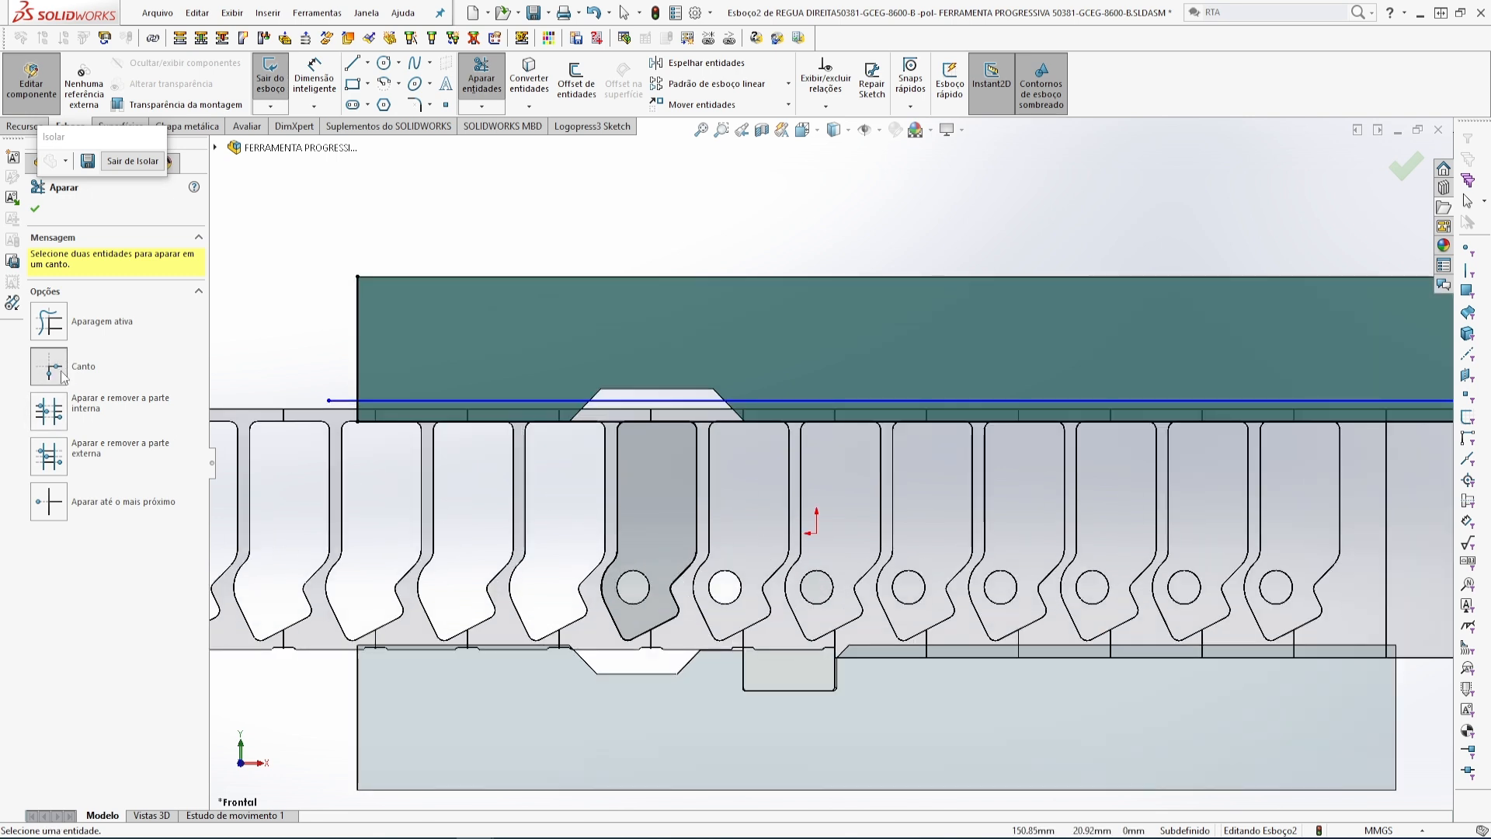
{"action": "left_click", "coordinate": [48, 321]}
{"action": "left_click_drag", "start_coordinate": [361, 358], "coordinate": [337, 423]}
{"action": "scroll", "coordinate": [337, 455], "scroll_direction": "up", "scroll_amount": 3}
{"action": "scroll", "coordinate": [1250, 425], "scroll_direction": "down", "scroll_amount": 4}
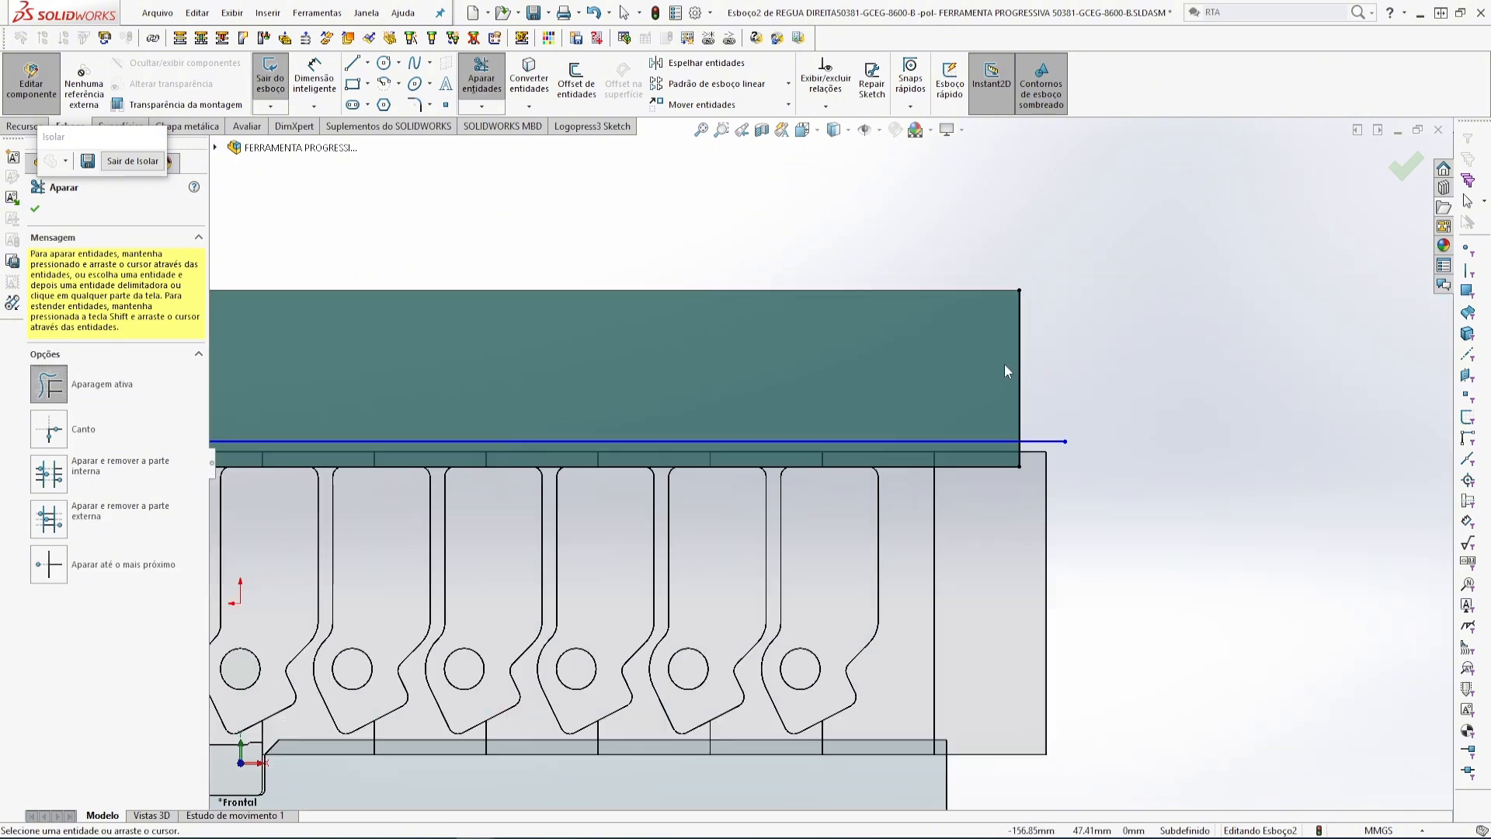
{"action": "left_click_drag", "start_coordinate": [1005, 374], "coordinate": [1093, 506]}
{"action": "key", "text": "z"}
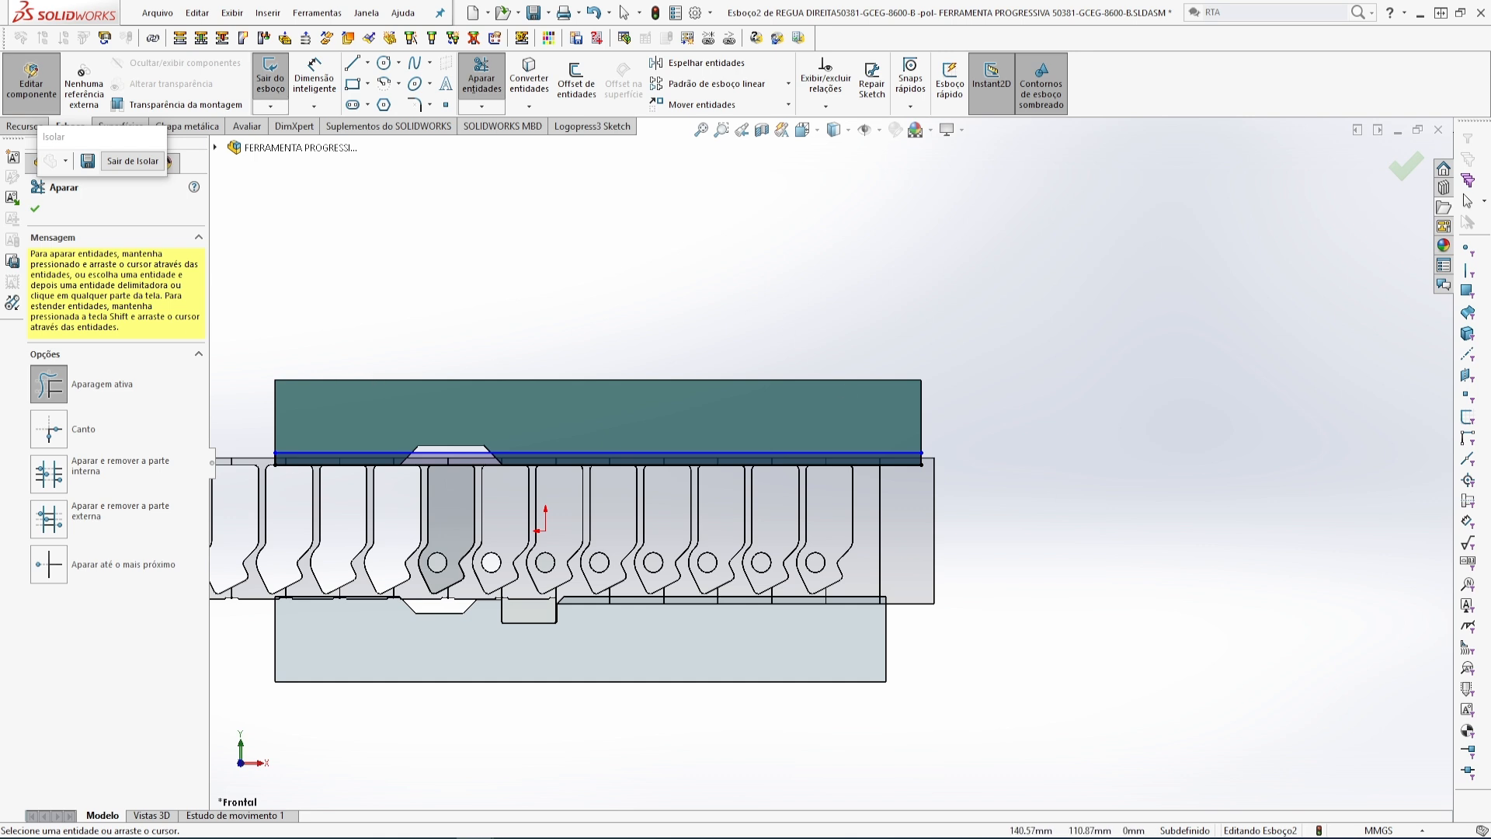
{"action": "left_click", "coordinate": [35, 210]}
{"action": "scroll", "coordinate": [869, 464], "scroll_direction": "down", "scroll_amount": 6}
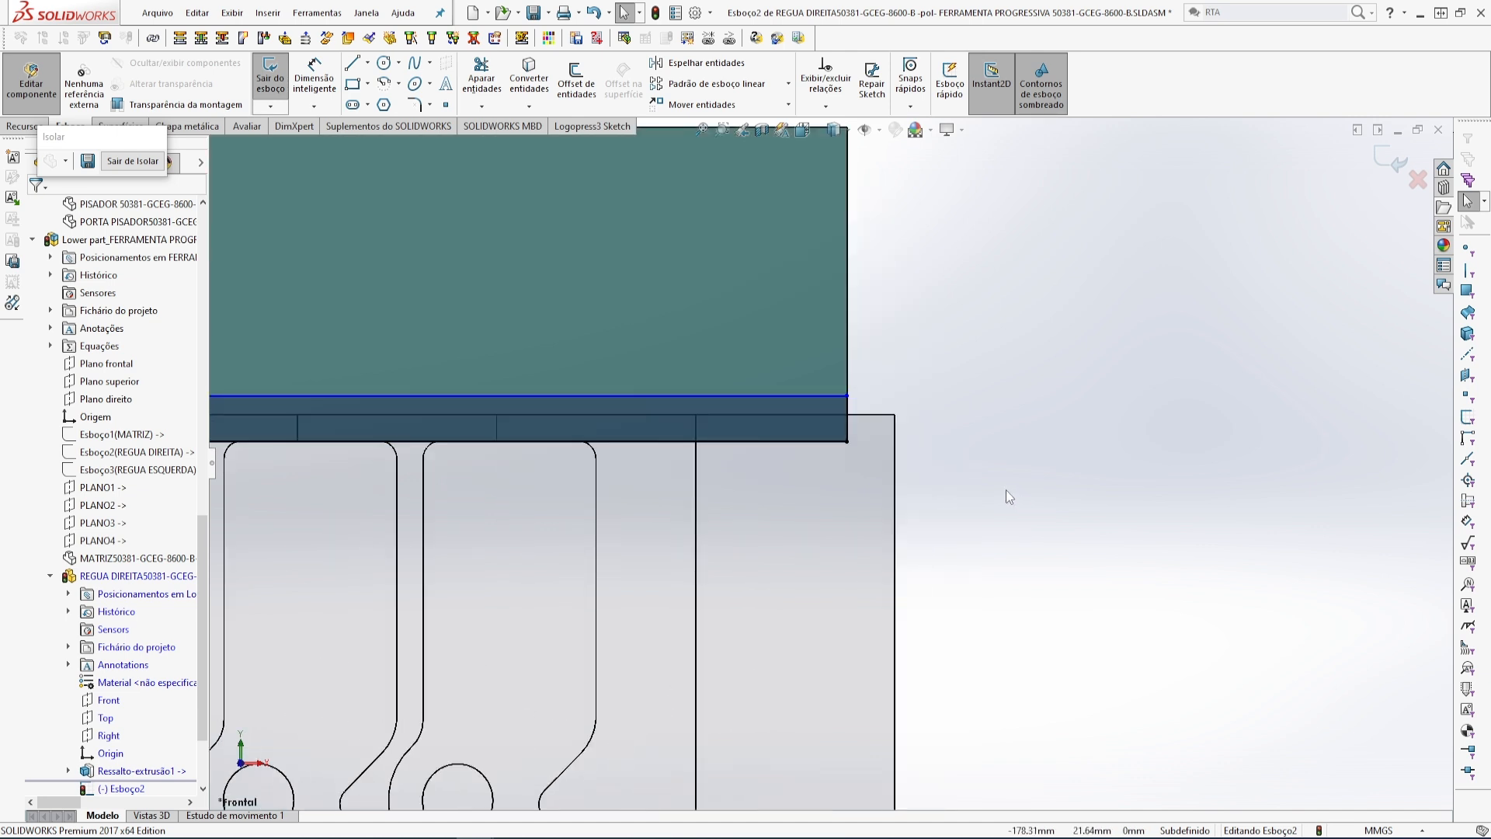
{"action": "scroll", "coordinate": [999, 461], "scroll_direction": "up", "scroll_amount": 5}
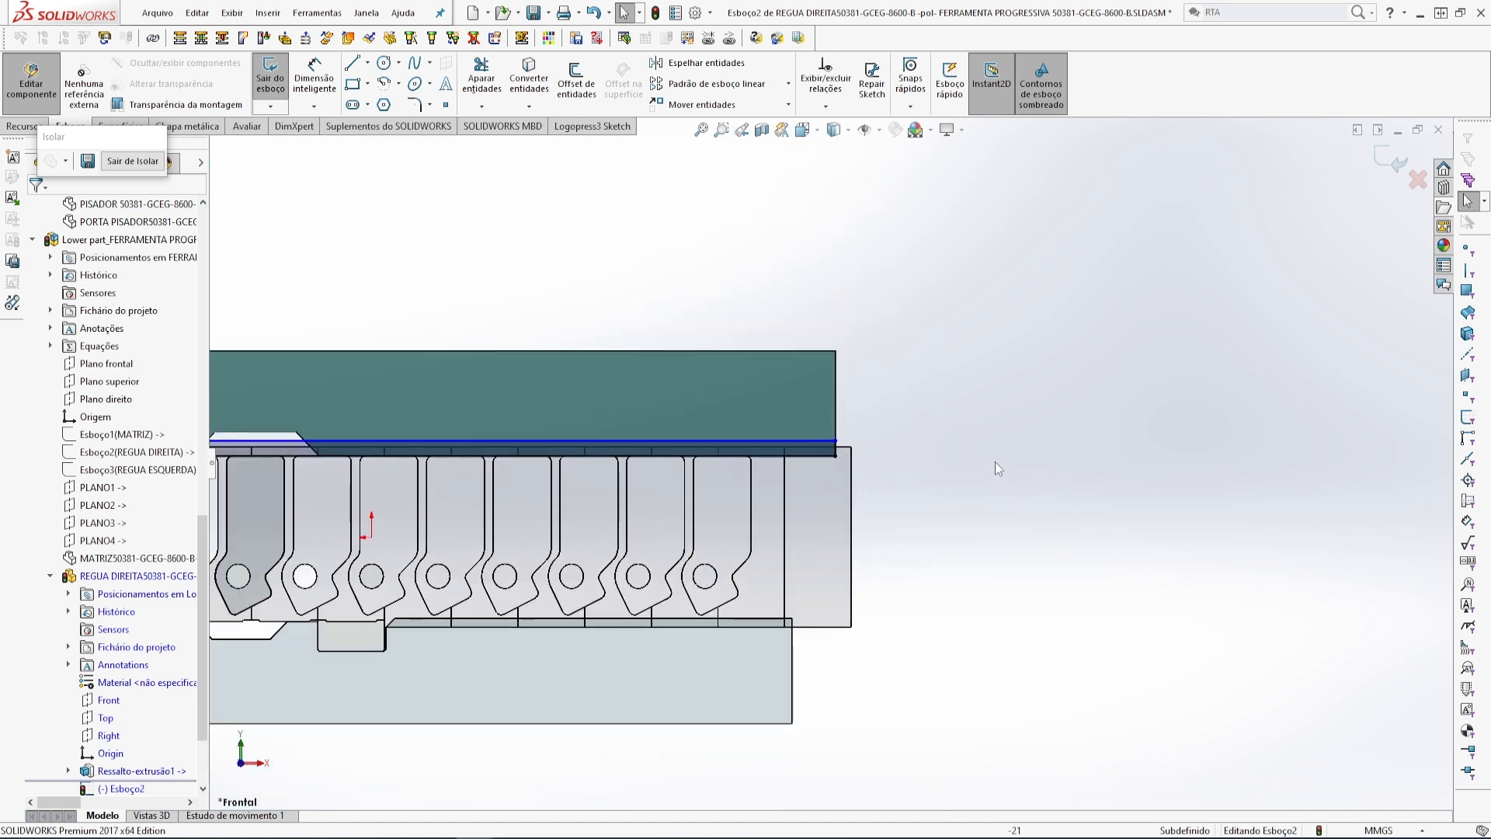
{"action": "scroll", "coordinate": [995, 461], "scroll_direction": "down", "scroll_amount": 3}
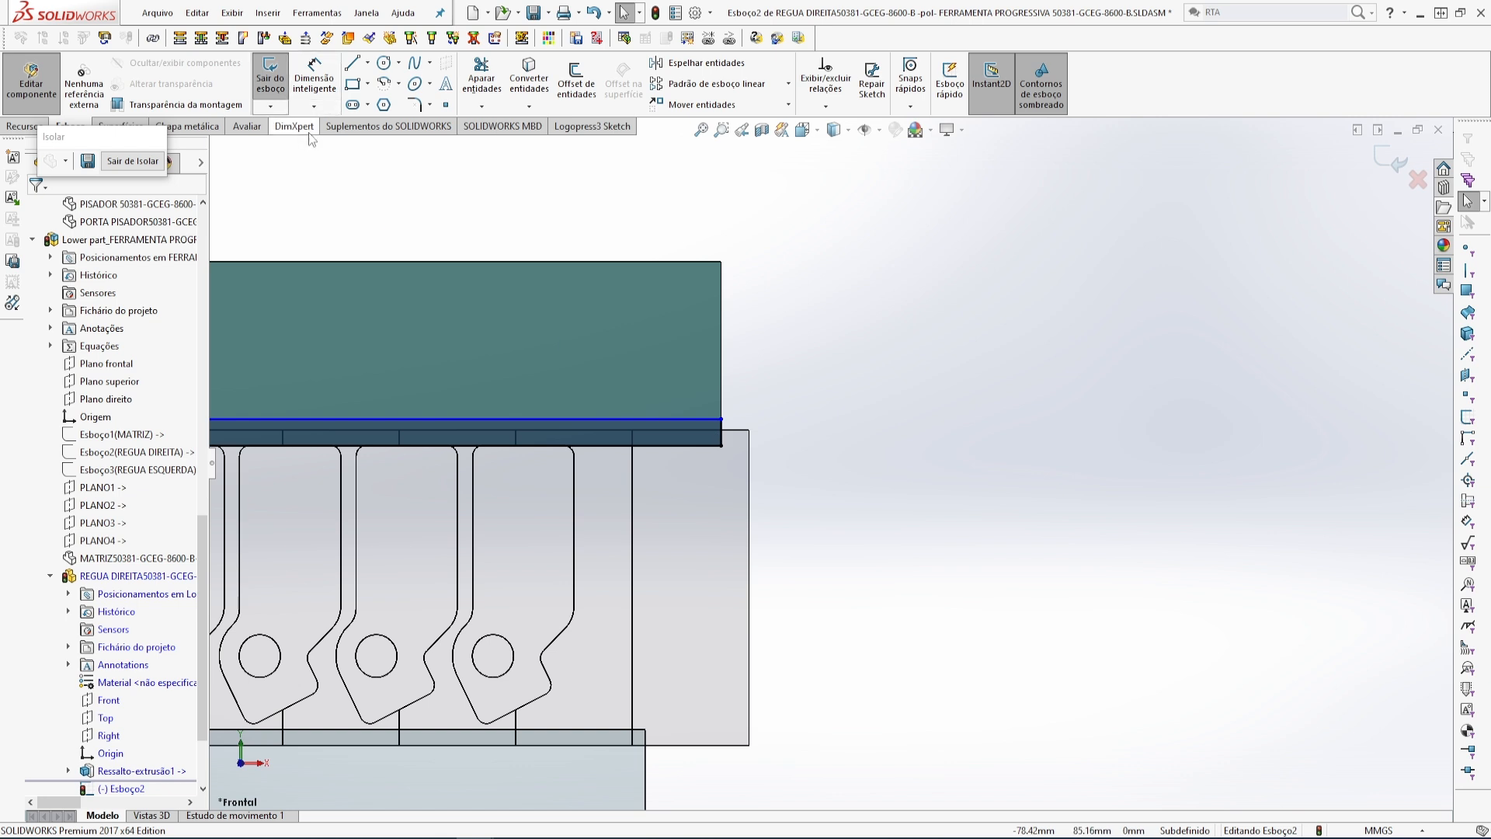
{"action": "scroll", "coordinate": [836, 450], "scroll_direction": "down", "scroll_amount": 3}
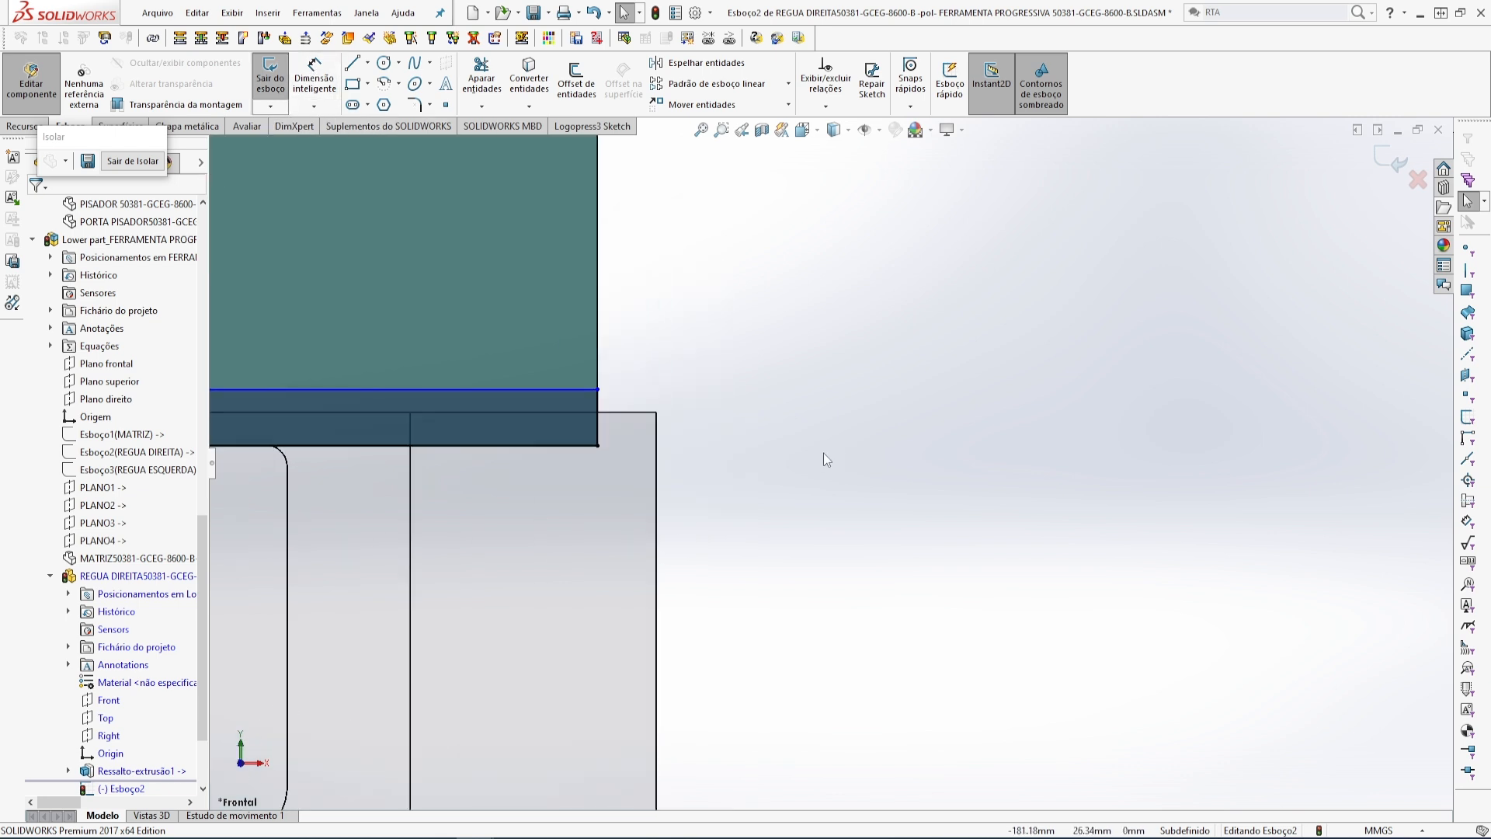
{"action": "left_click", "coordinate": [316, 67]}
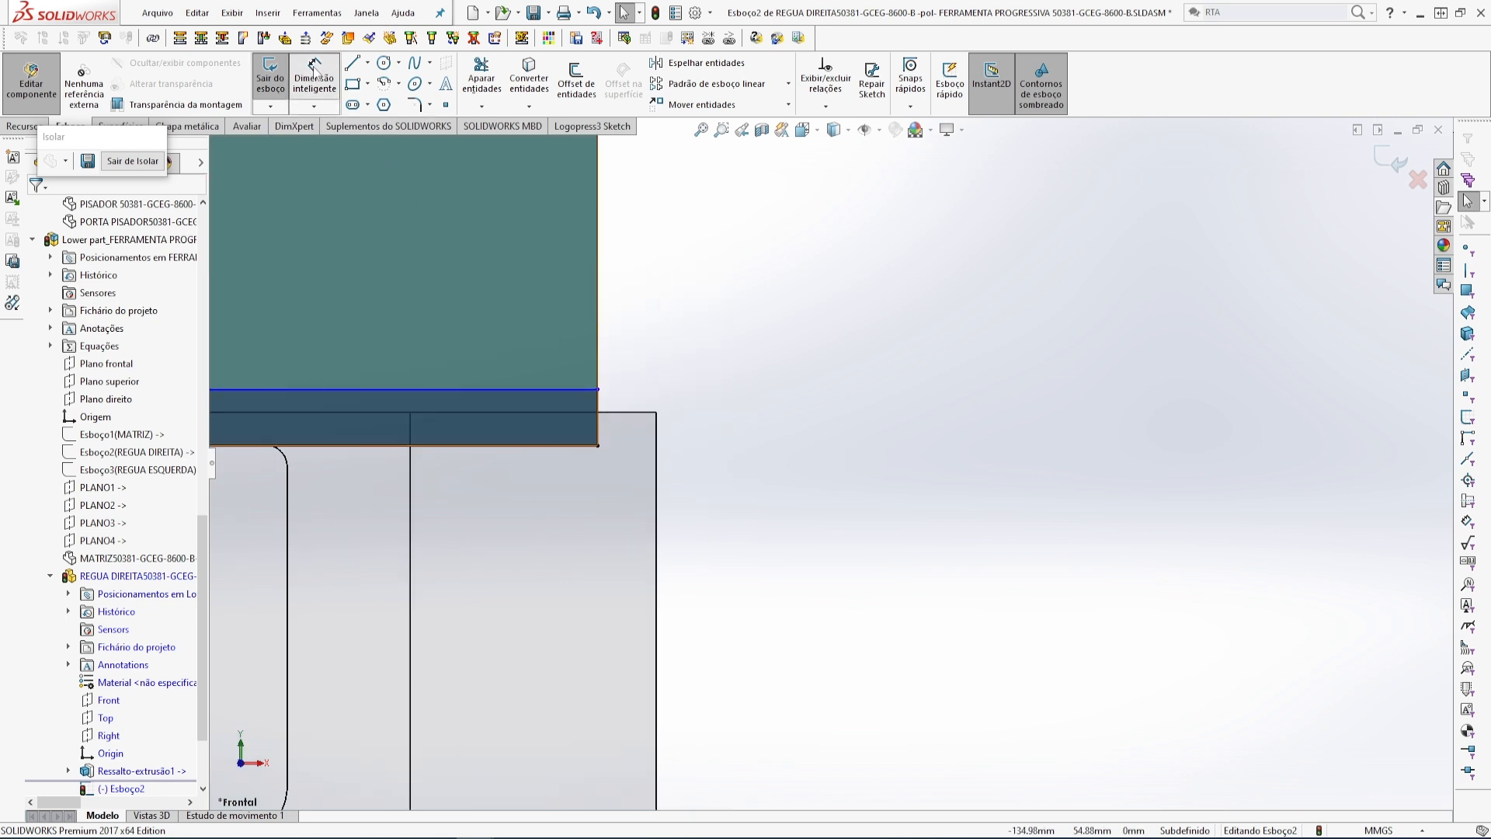
{"action": "left_click", "coordinate": [547, 446]}
{"action": "left_click", "coordinate": [649, 413]}
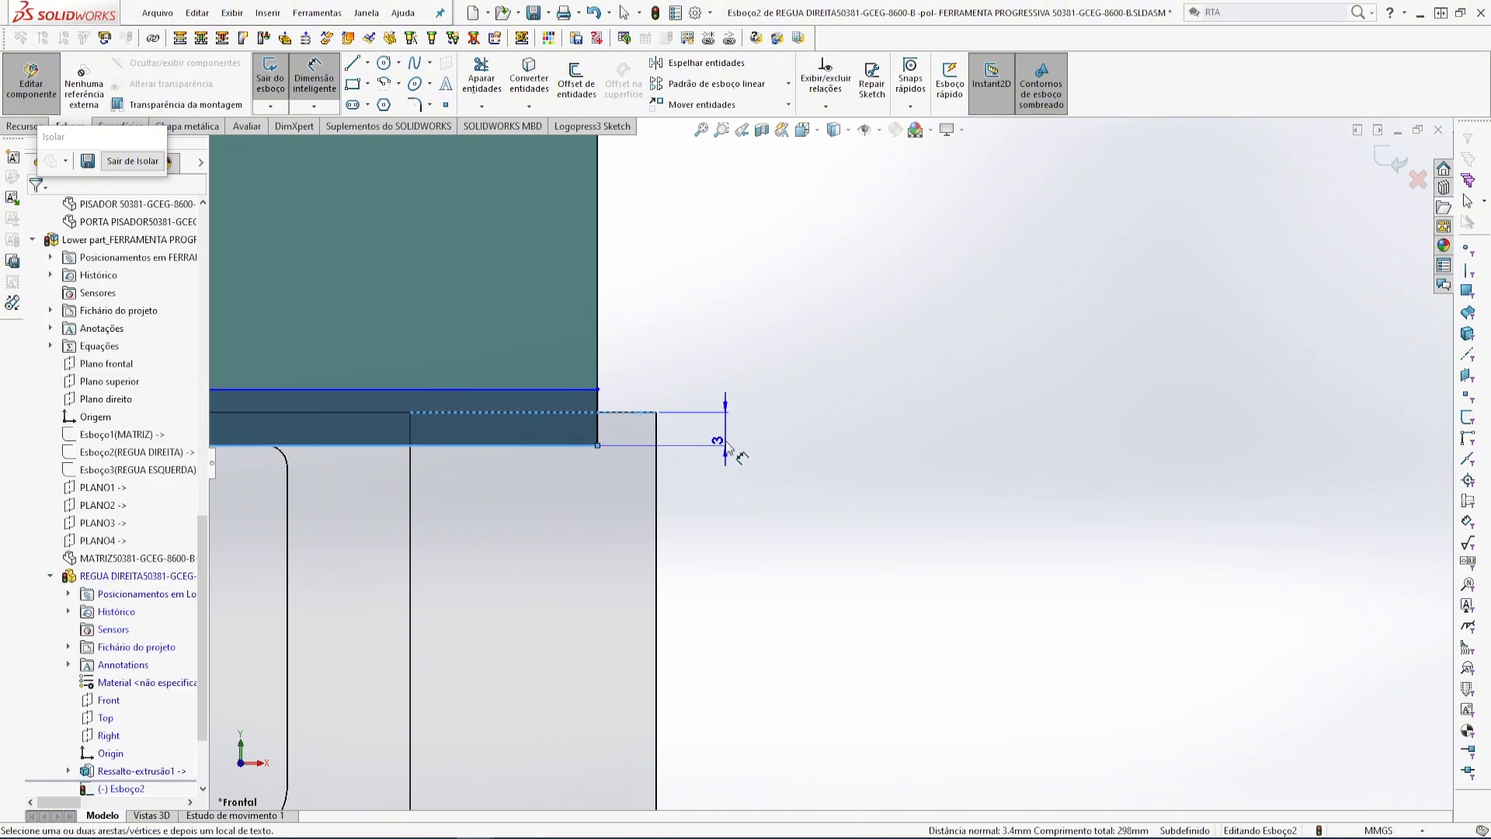
{"action": "key", "text": "Escape"}
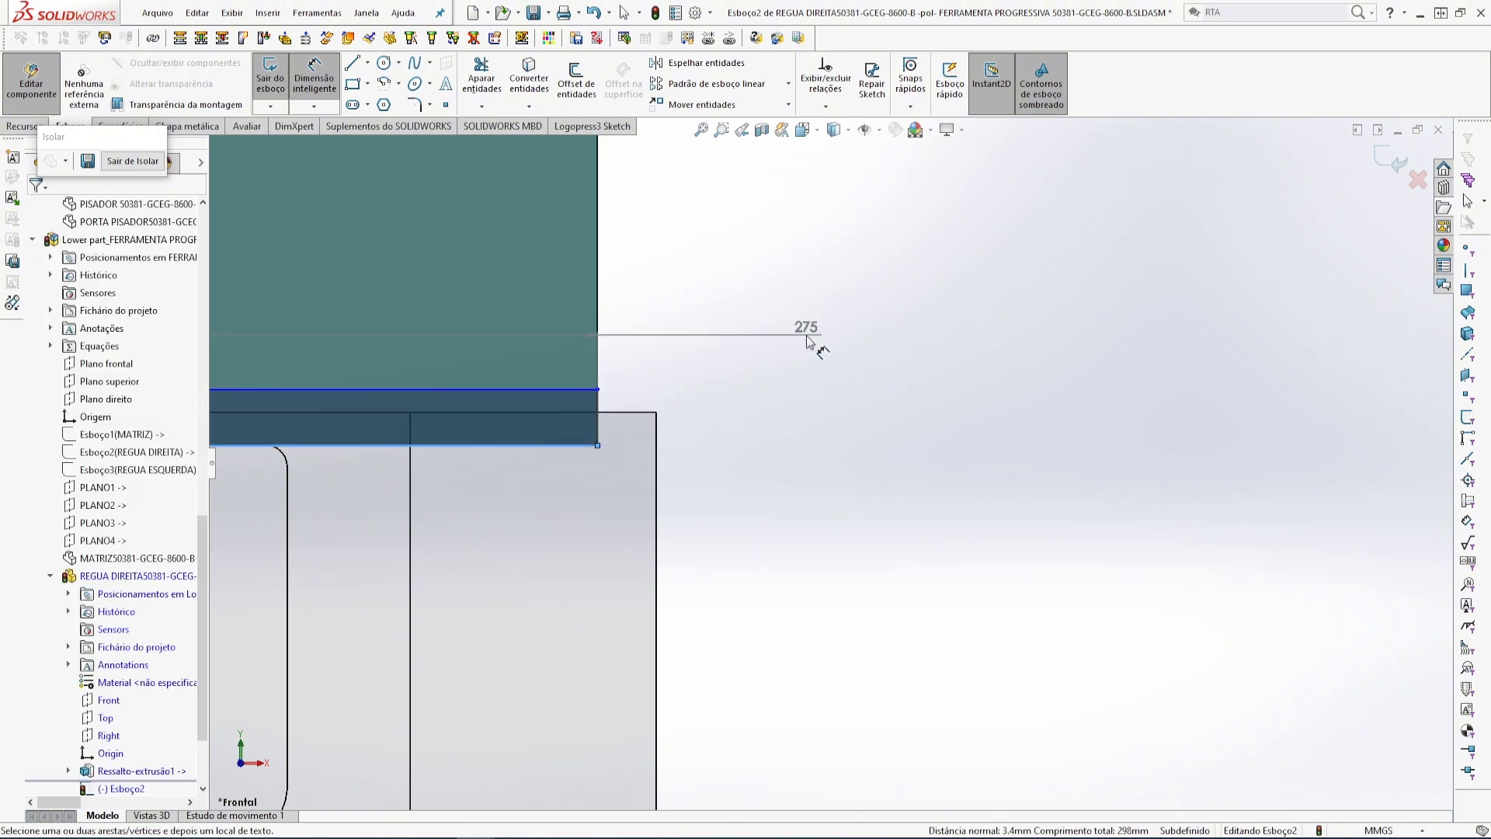
{"action": "key", "text": "Escape"}
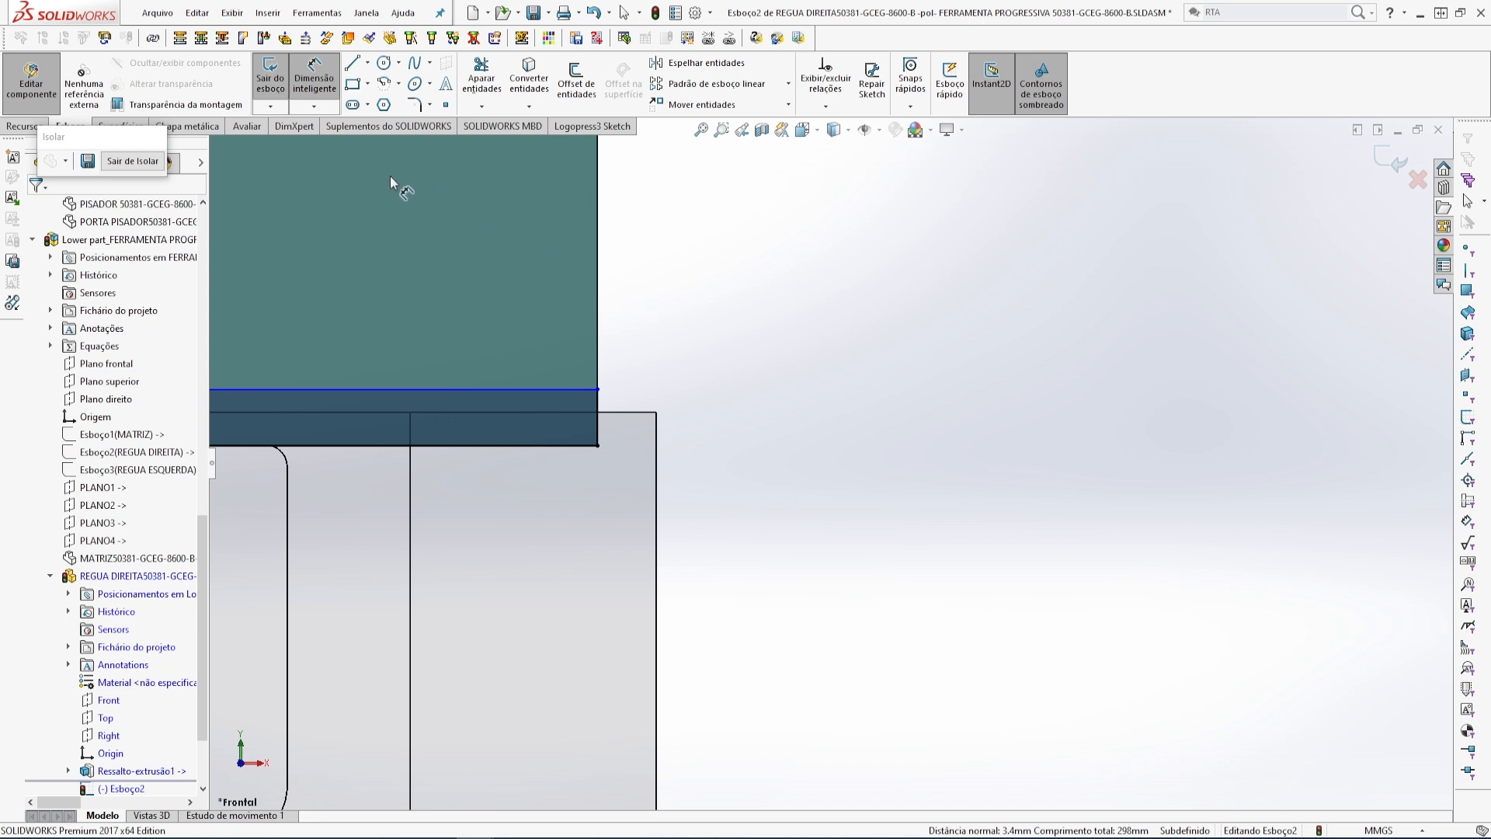
{"action": "left_click", "coordinate": [314, 70]}
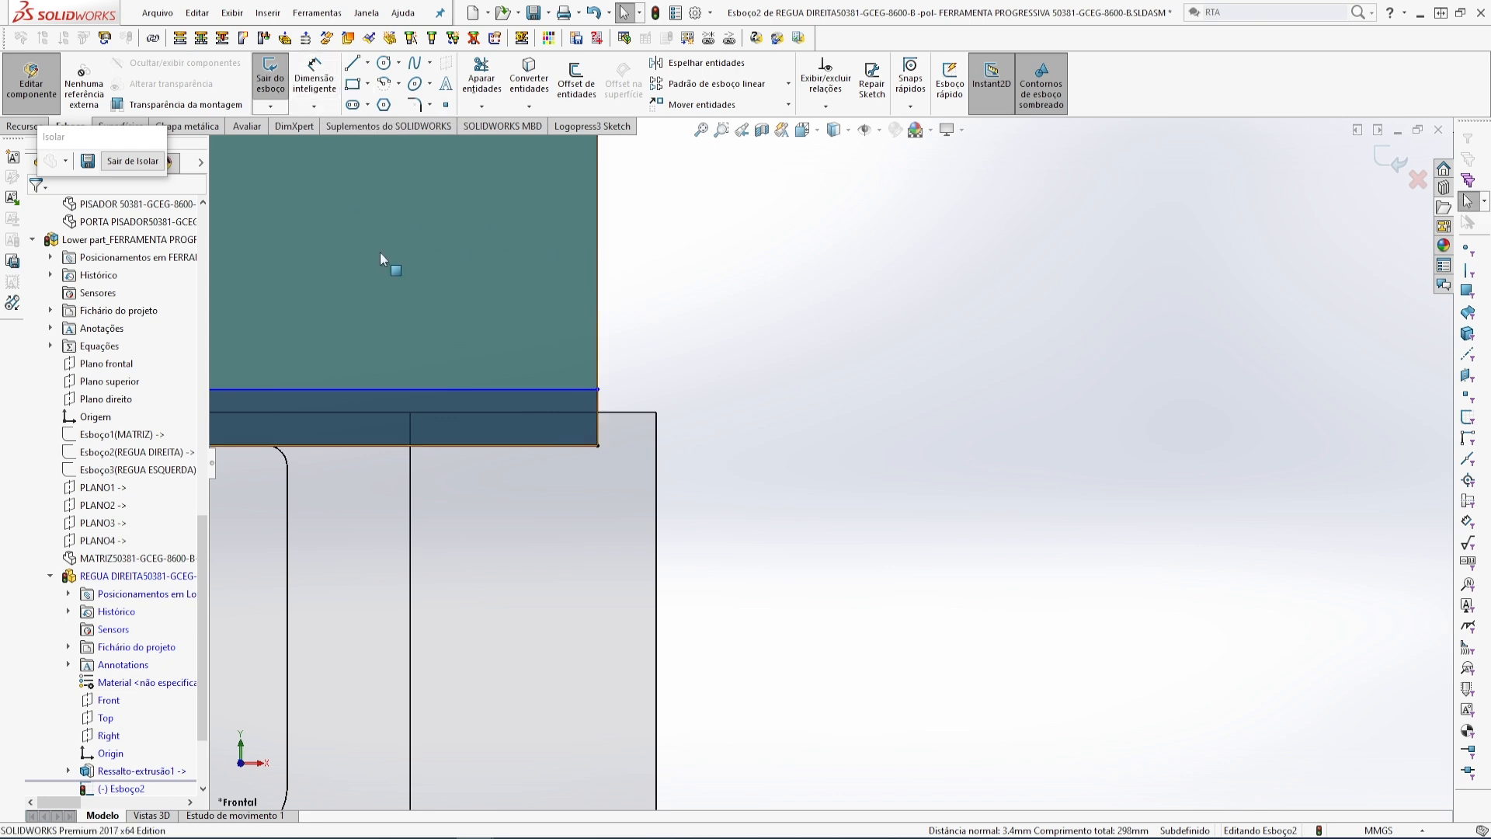
{"action": "left_click", "coordinate": [579, 445]}
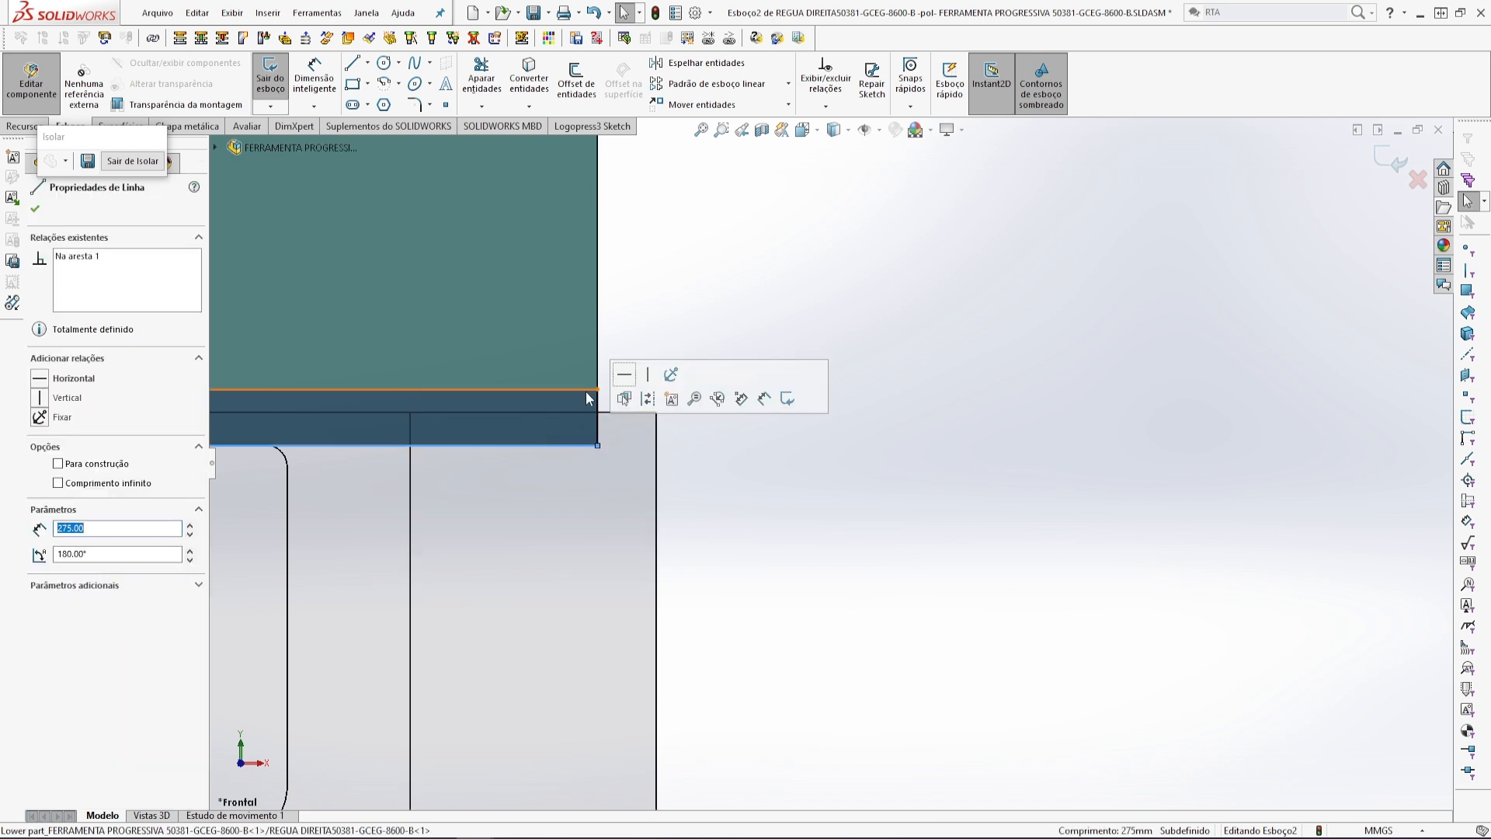
{"action": "left_click", "coordinate": [875, 309]}
- Dimension the distance between the contour's two long horizontal lines and set it to 3.1 mm
{"action": "left_click", "coordinate": [329, 75]}
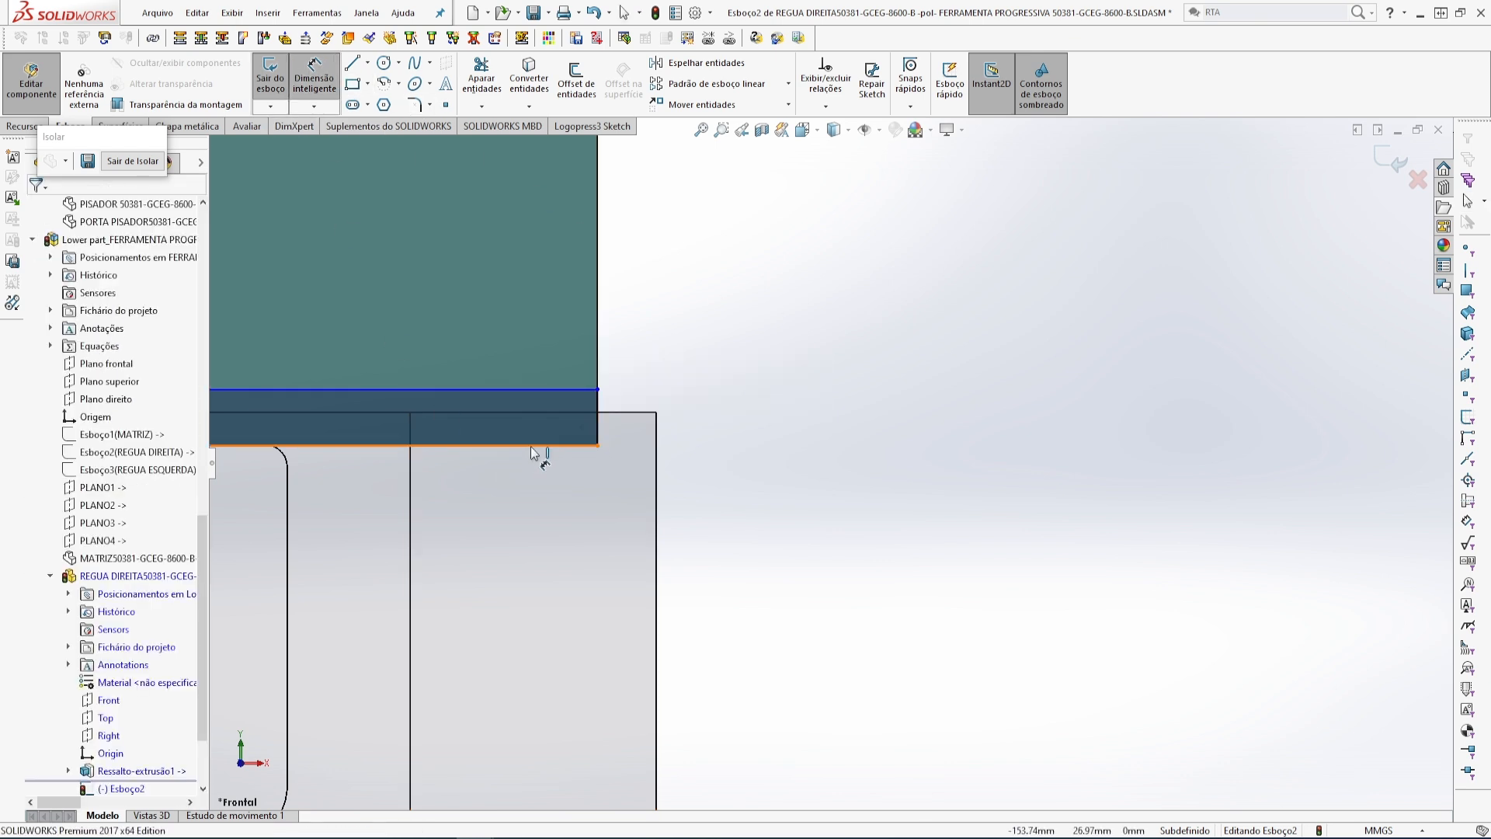
{"action": "left_click", "coordinate": [570, 445]}
{"action": "left_click", "coordinate": [576, 387]}
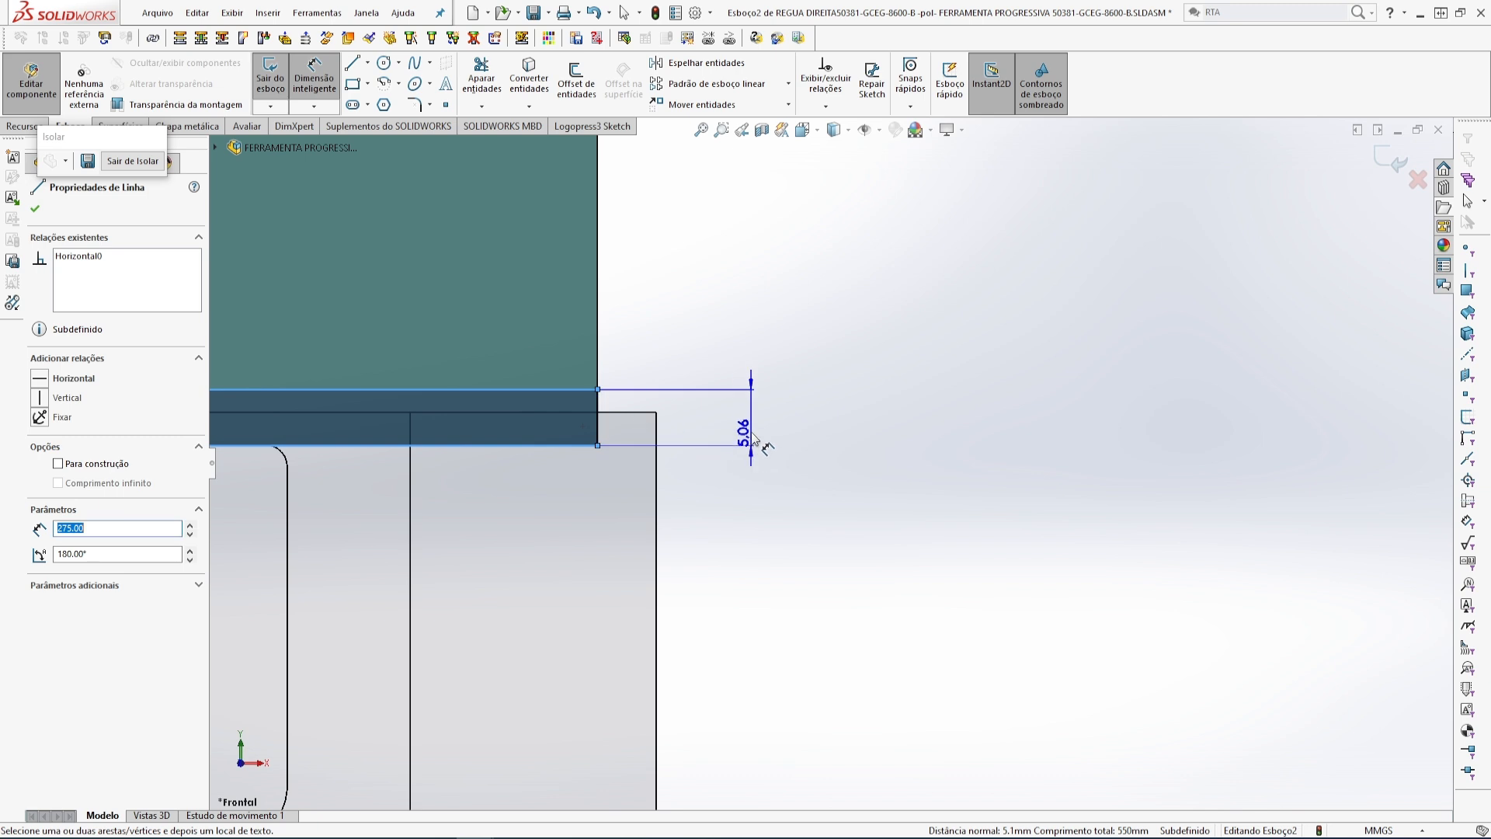
{"action": "left_click", "coordinate": [757, 432]}
{"action": "type", "text": "3.1"}
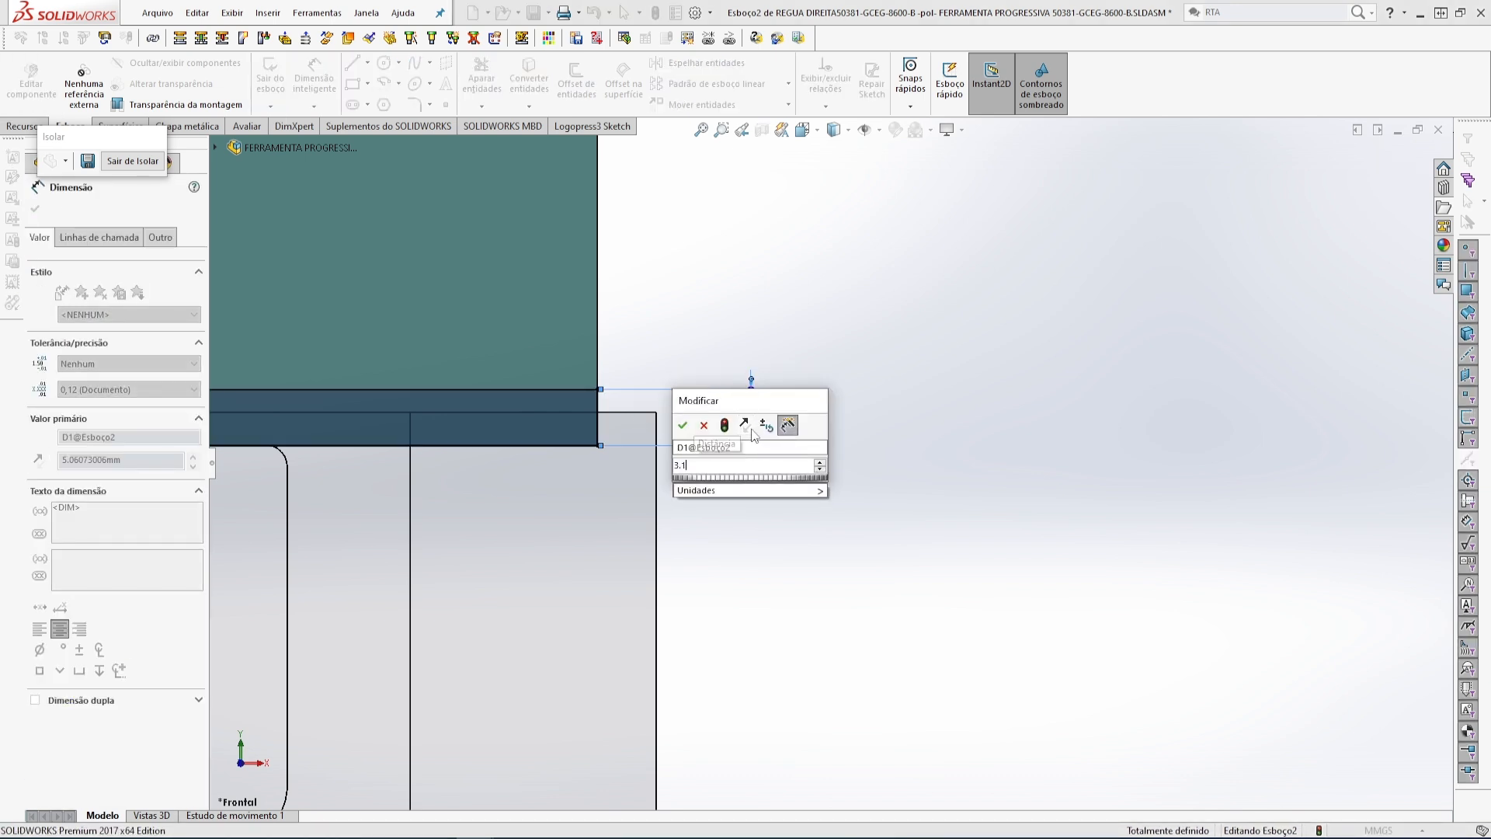
{"action": "key", "text": "Return"}
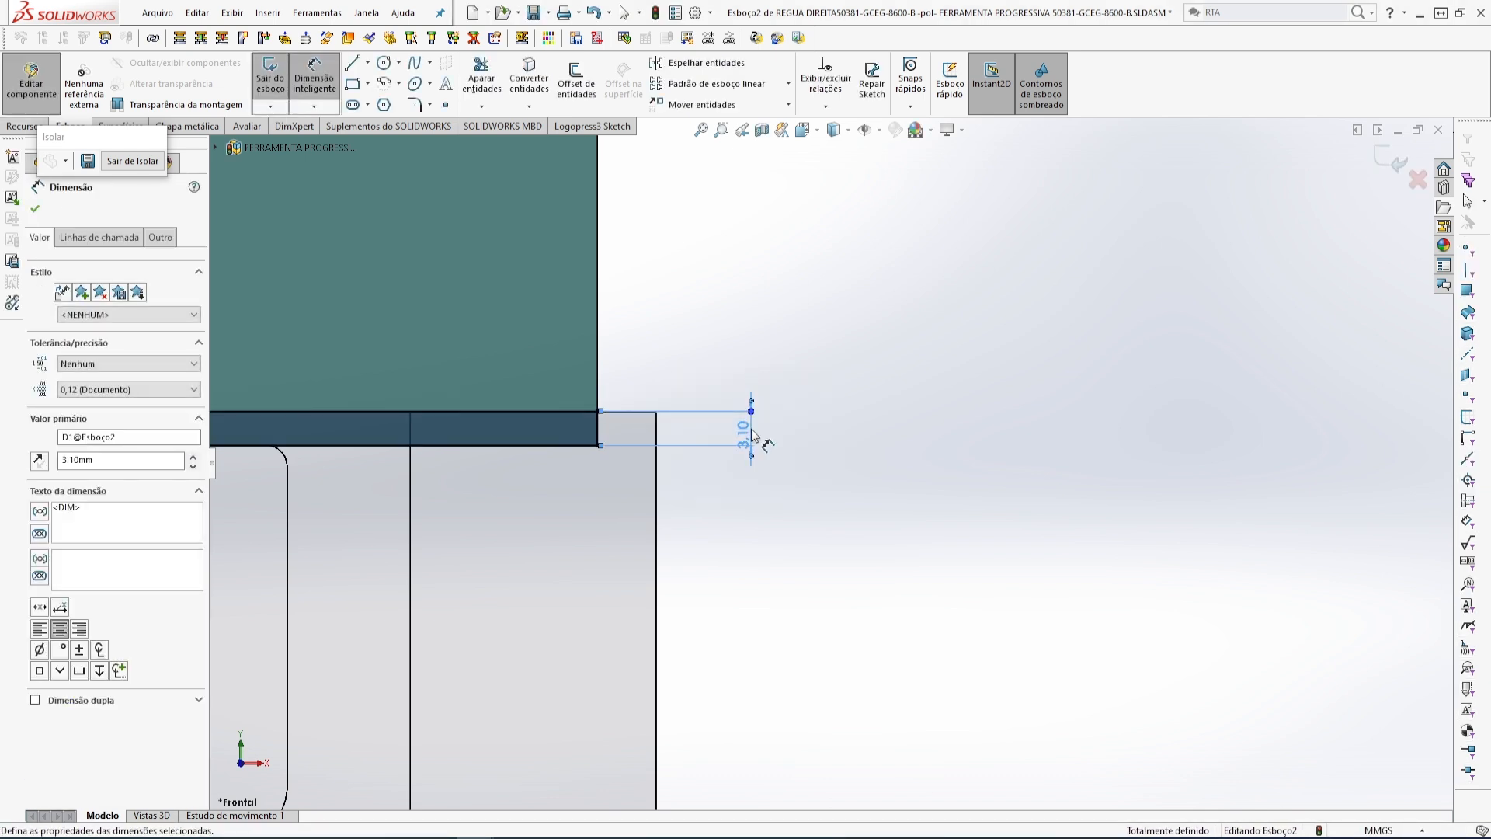
- Examine the dimensioned contour against the strip edge, at the rail's end and around the punch notch
{"action": "scroll", "coordinate": [608, 438], "scroll_direction": "down", "scroll_amount": 6}
{"action": "scroll", "coordinate": [865, 431], "scroll_direction": "up", "scroll_amount": 7}
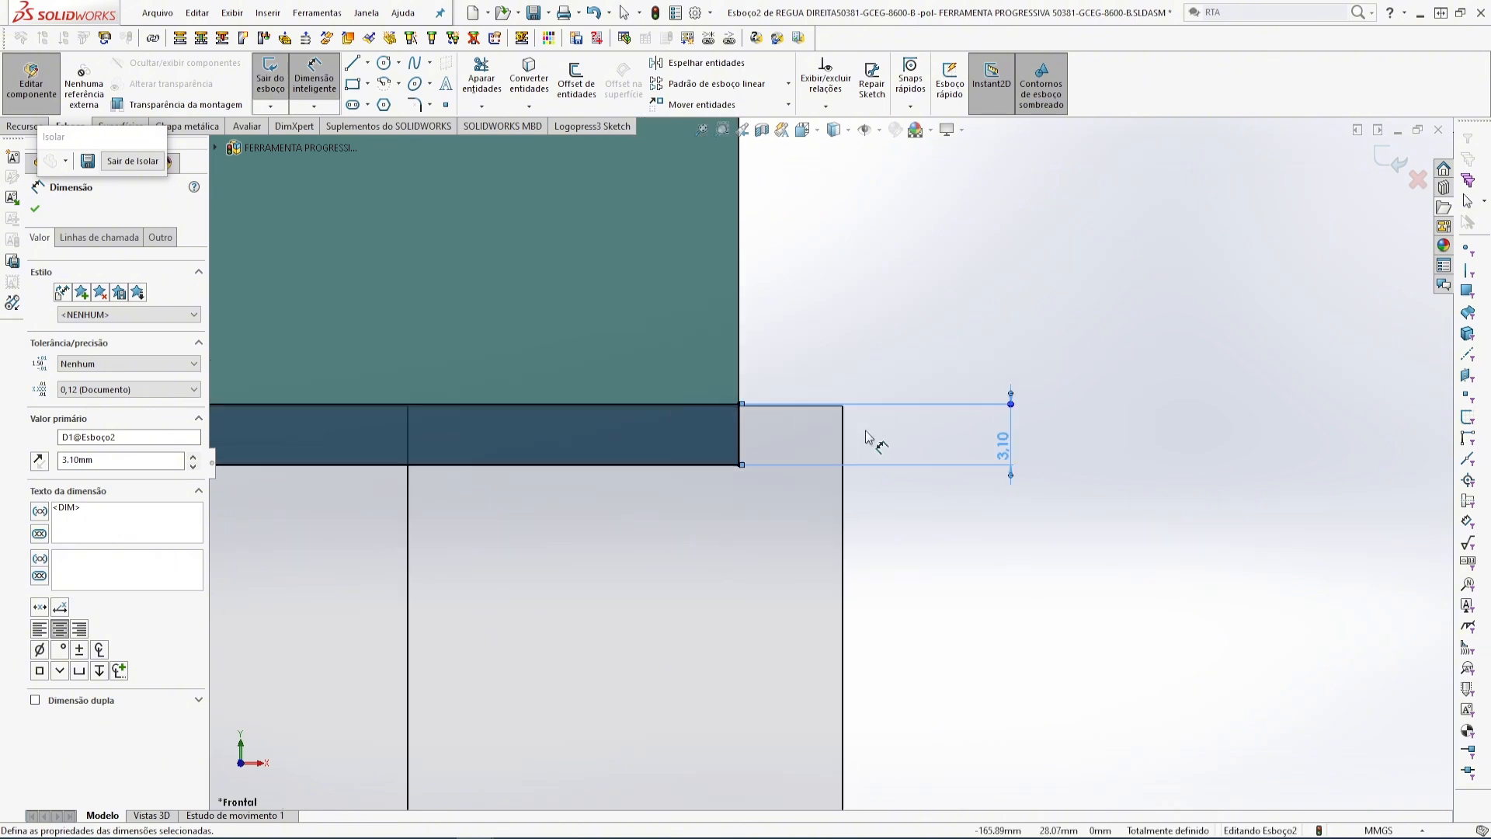
{"action": "scroll", "coordinate": [867, 435], "scroll_direction": "up", "scroll_amount": 10}
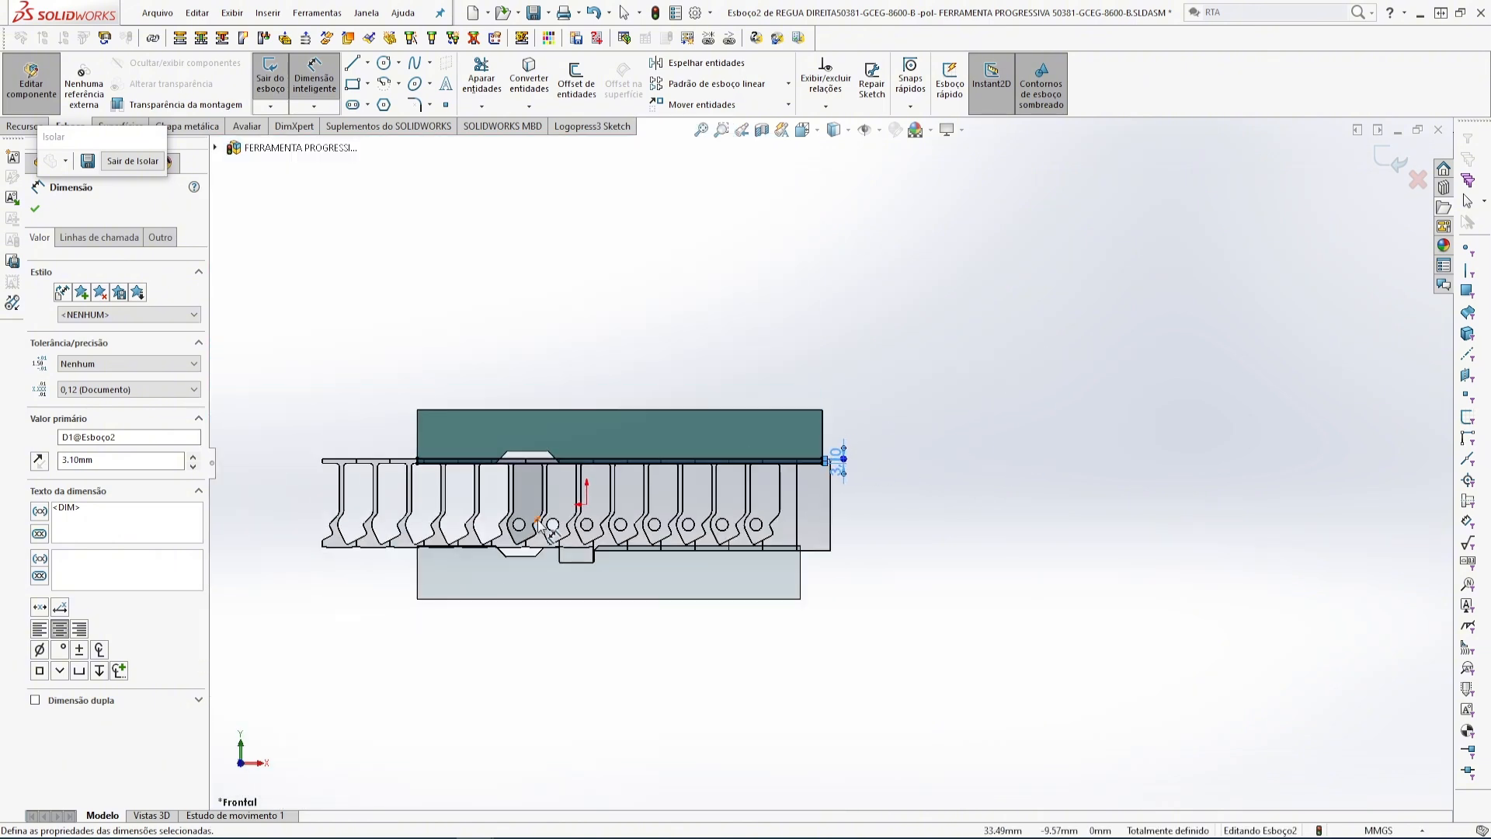
{"action": "scroll", "coordinate": [596, 433], "scroll_direction": "down", "scroll_amount": 2}
{"action": "scroll", "coordinate": [597, 435], "scroll_direction": "down", "scroll_amount": 3}
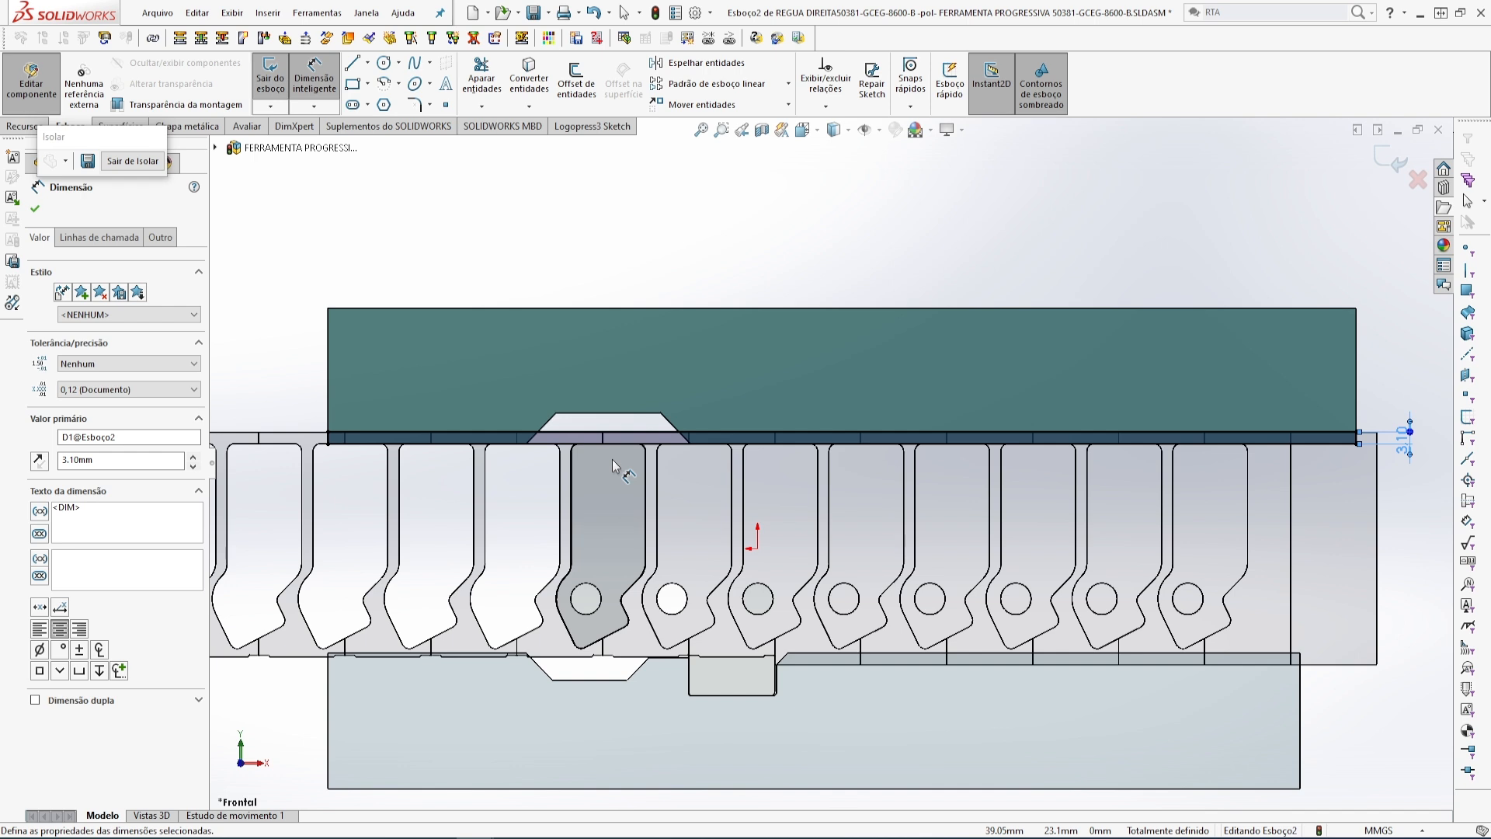
{"action": "scroll", "coordinate": [1355, 458], "scroll_direction": "down", "scroll_amount": 3}
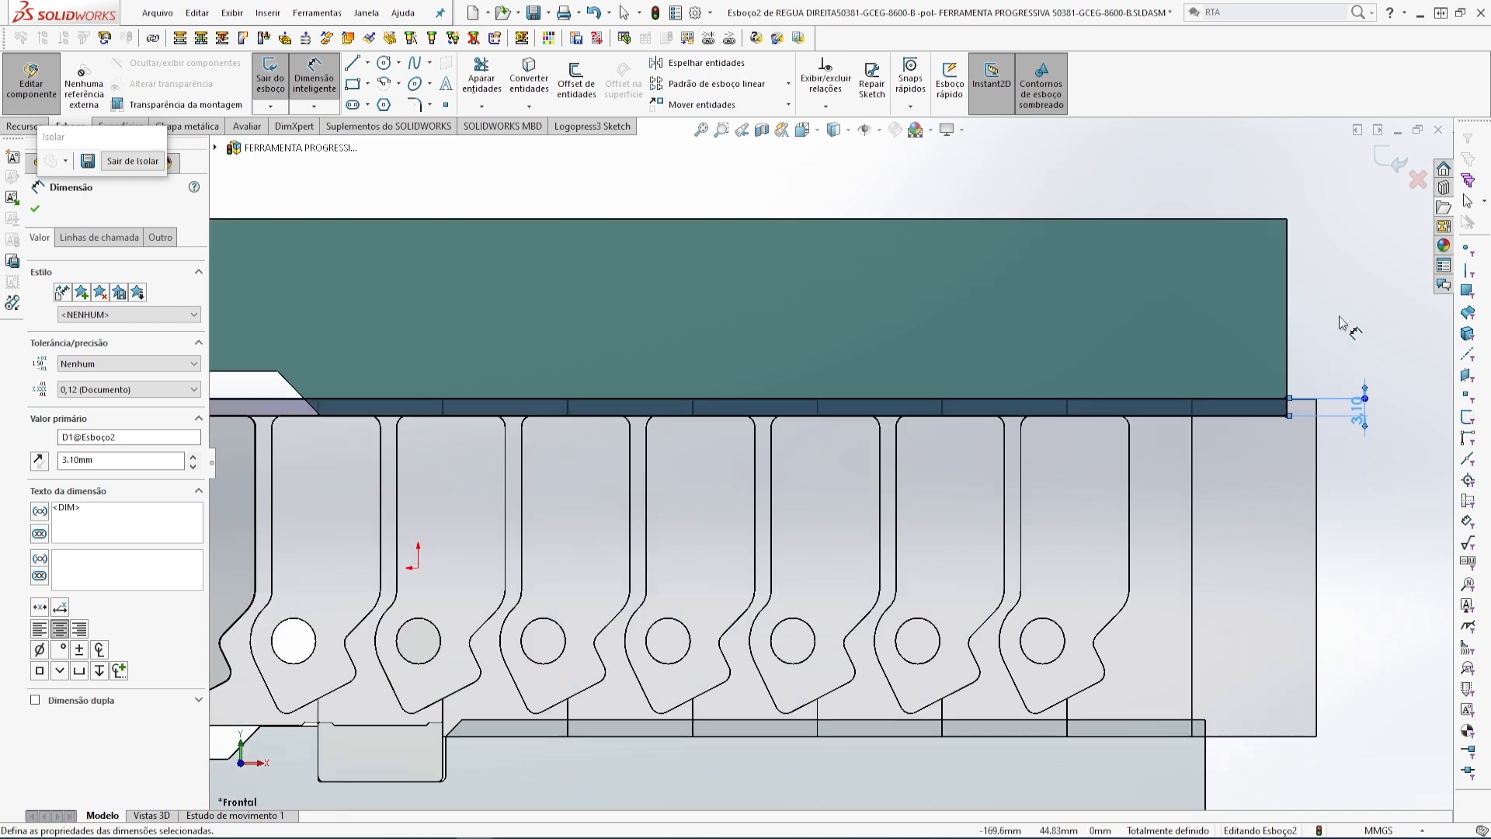
{"action": "scroll", "coordinate": [1340, 331], "scroll_direction": "up", "scroll_amount": 2}
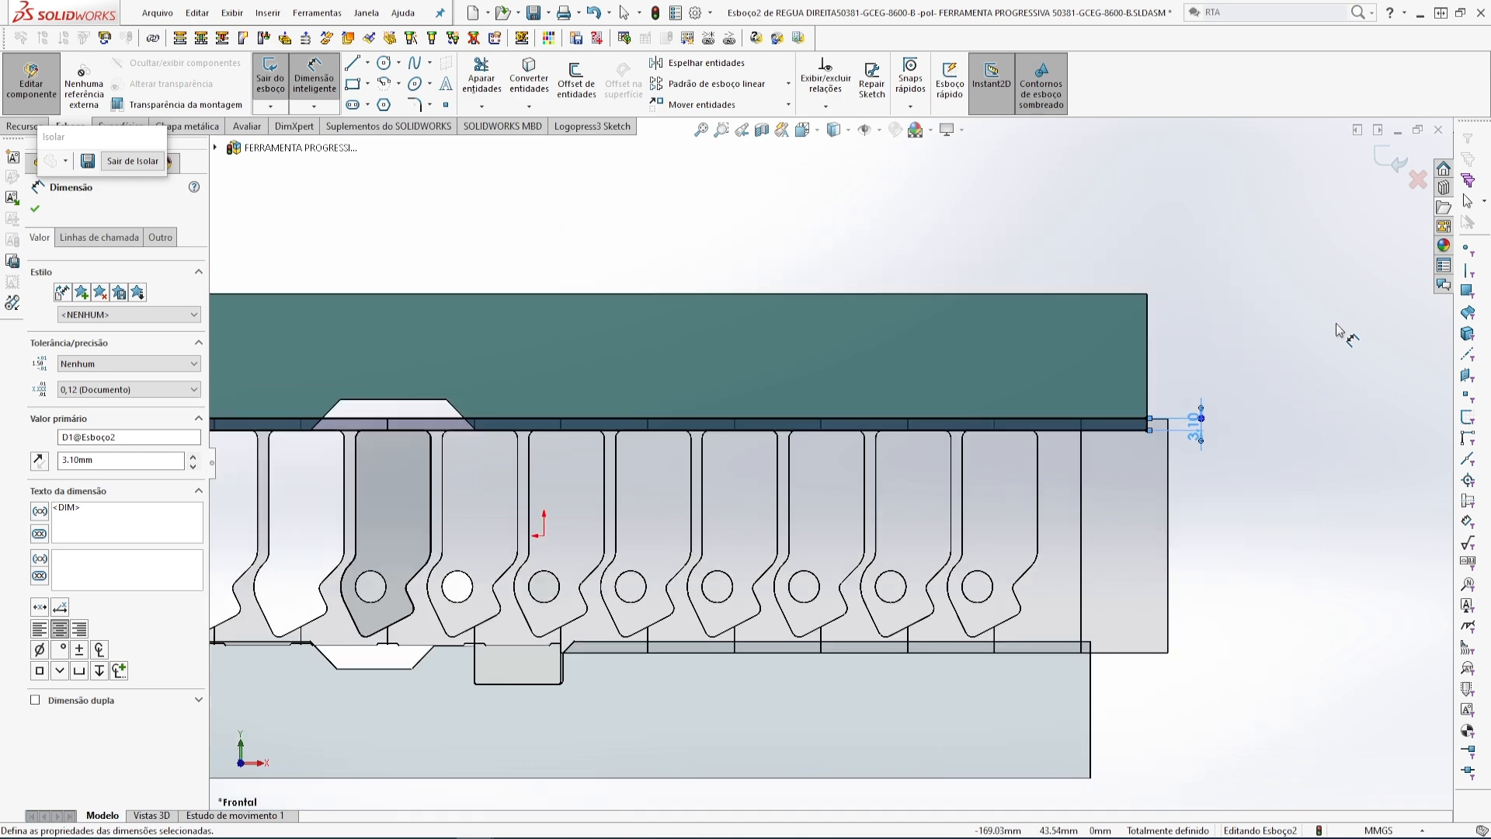
{"action": "left_click", "coordinate": [1297, 354]}
{"action": "scroll", "coordinate": [1275, 482], "scroll_direction": "up", "scroll_amount": 2}
- Extrude-cut the narrow contour into the REGUA DIREITA rail to a blind depth of 5 mm
{"action": "middle_click_drag", "start_coordinate": [815, 550], "coordinate": [458, 266]}
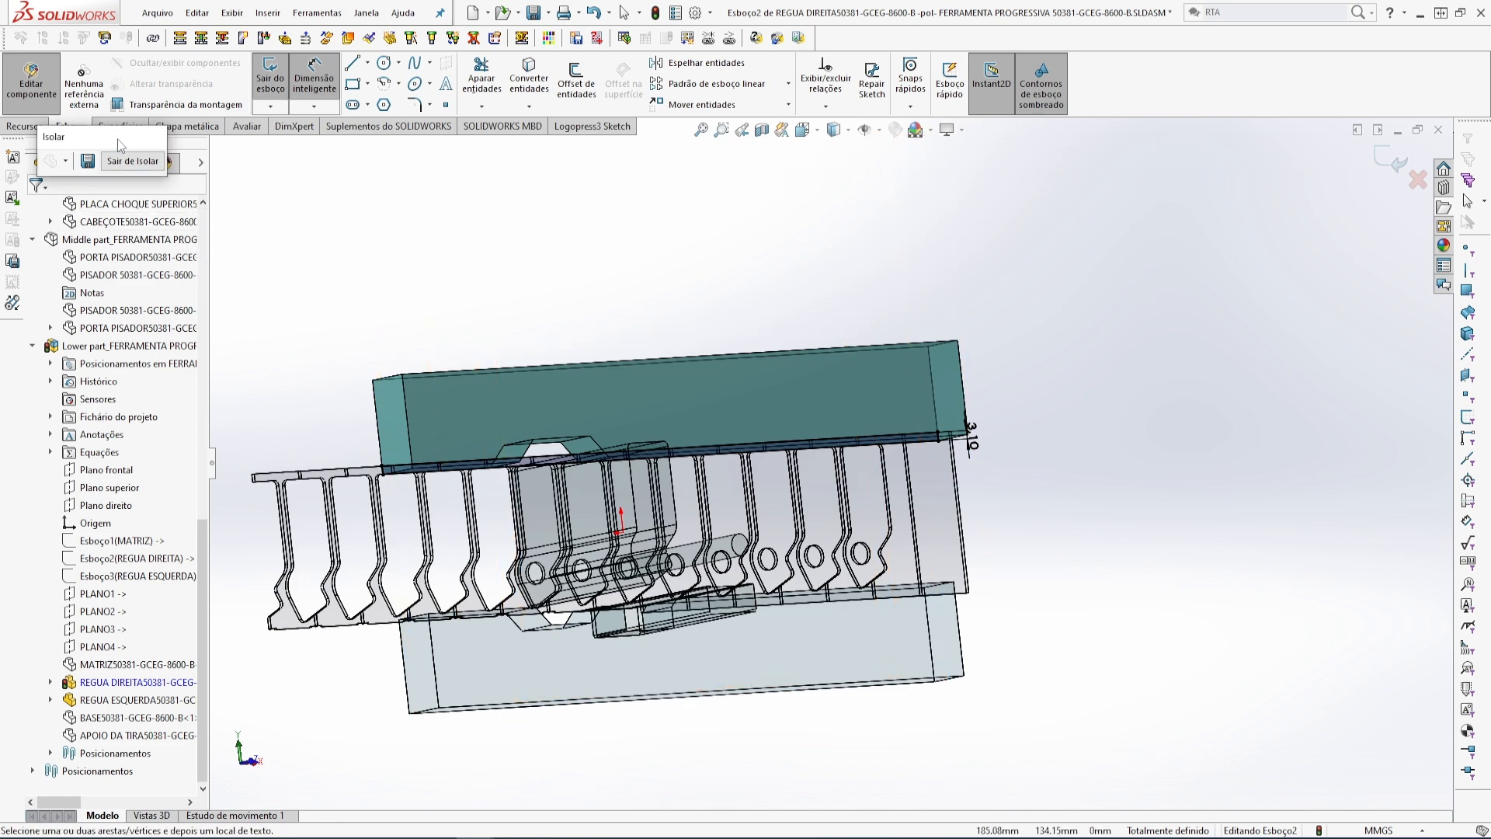
{"action": "left_click_drag", "start_coordinate": [120, 146], "coordinate": [399, 196]}
{"action": "left_click", "coordinate": [26, 125]}
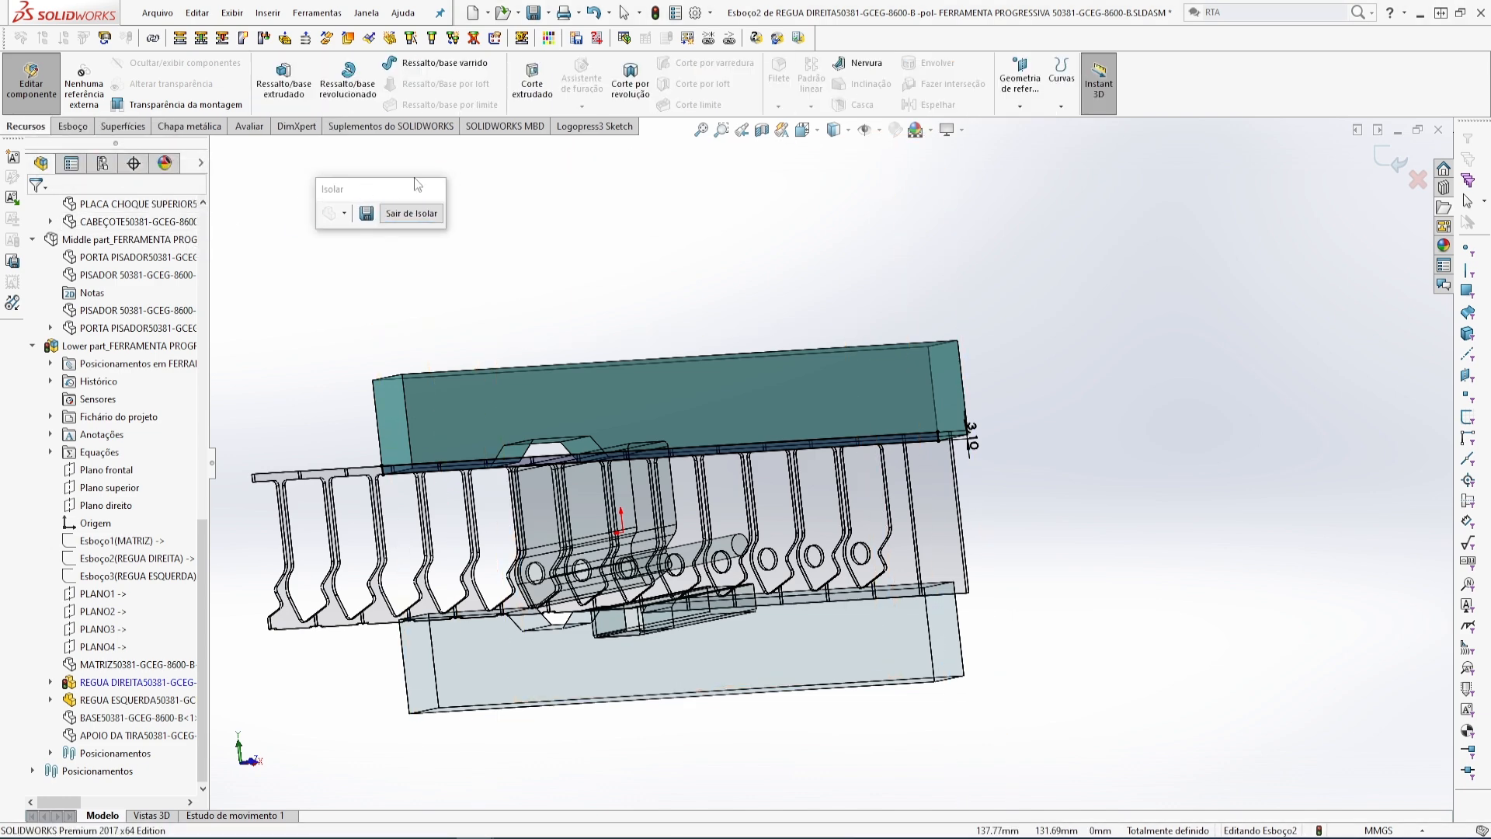
{"action": "left_click", "coordinate": [532, 84]}
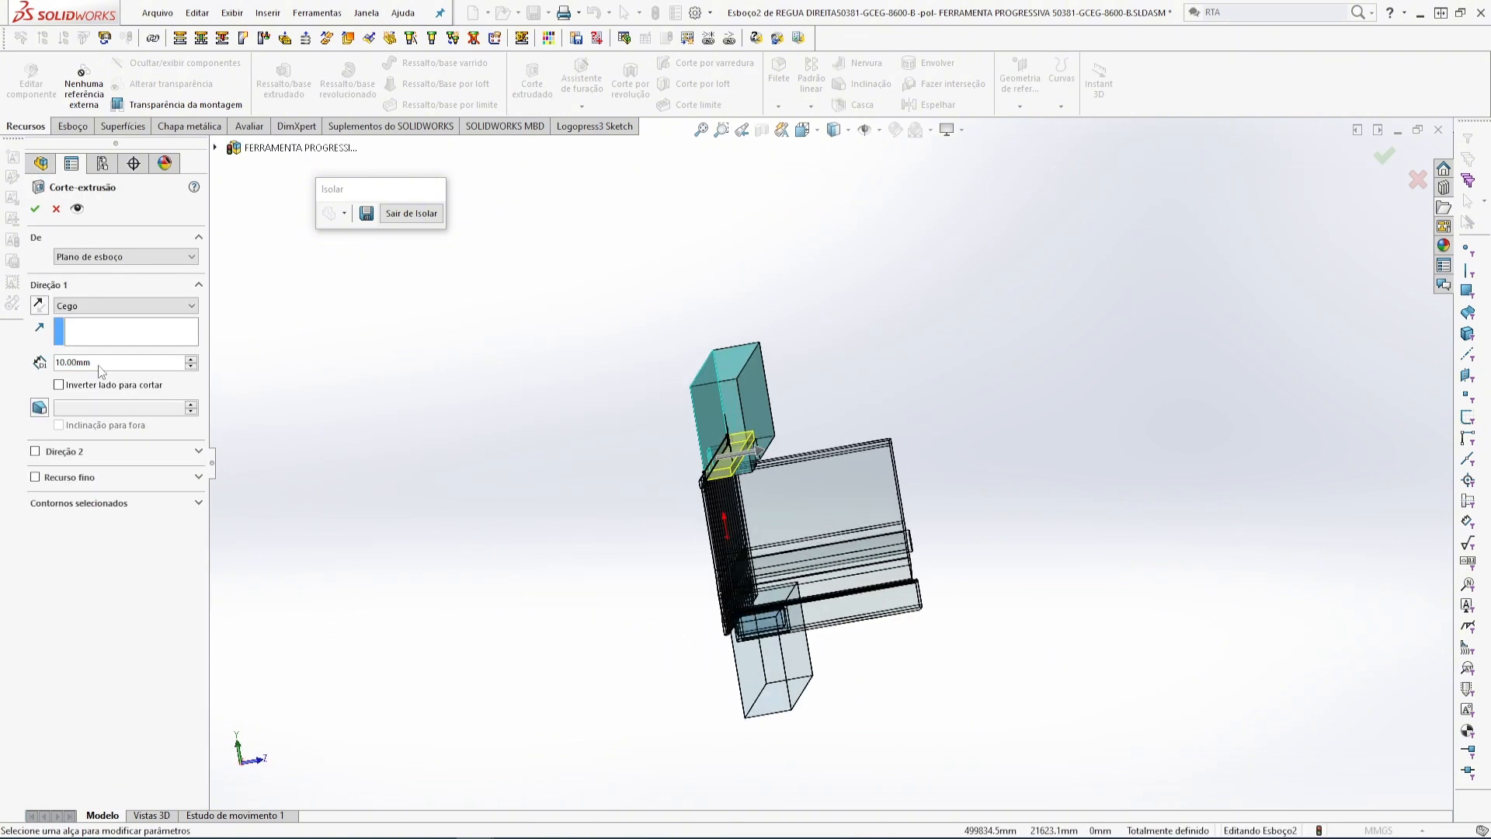
{"action": "left_click_drag", "start_coordinate": [100, 362], "coordinate": [7, 377]}
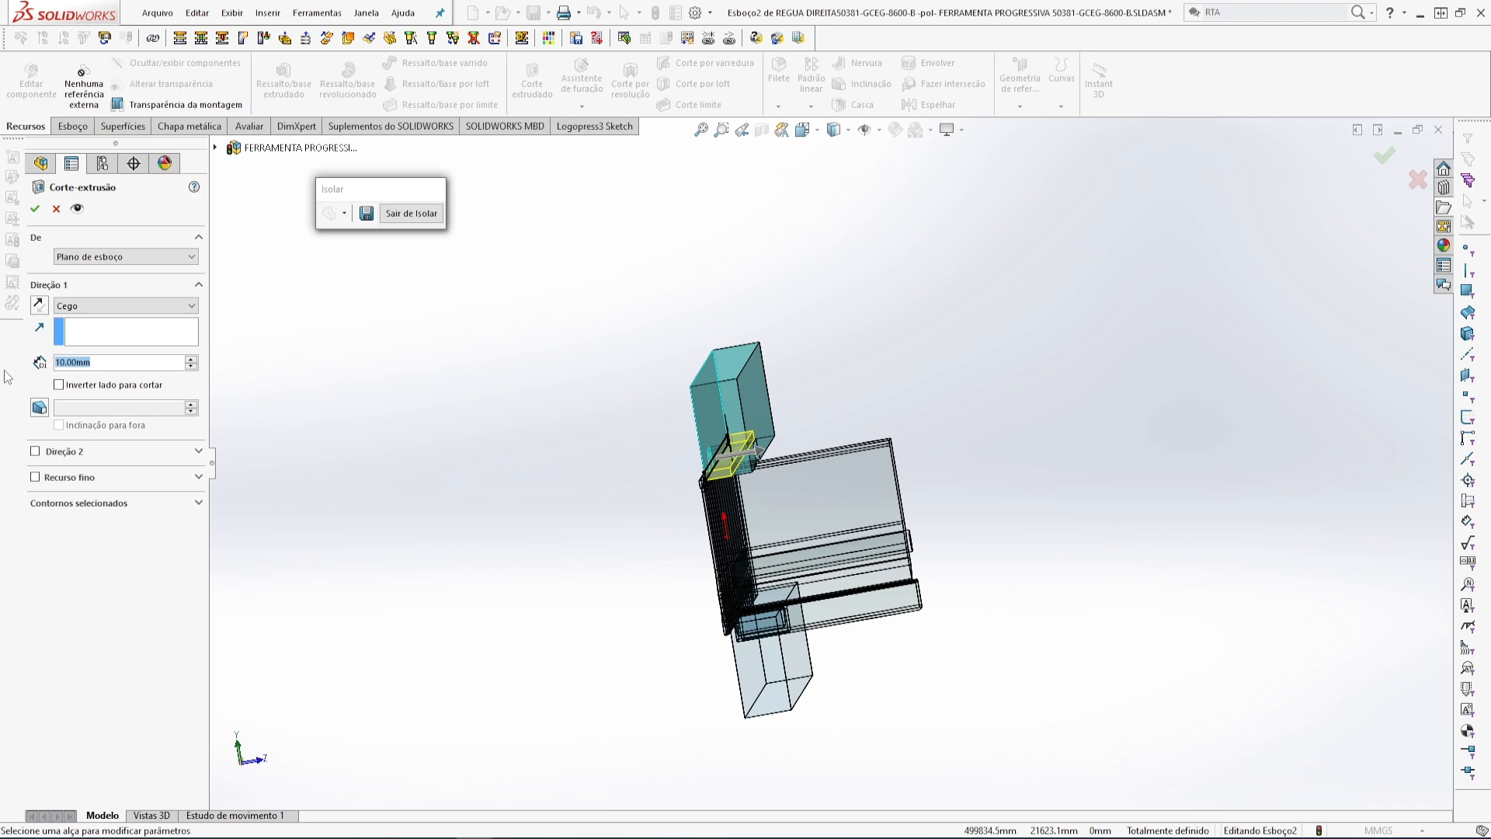
{"action": "type", "text": "5"}
{"action": "key", "text": "Return"}
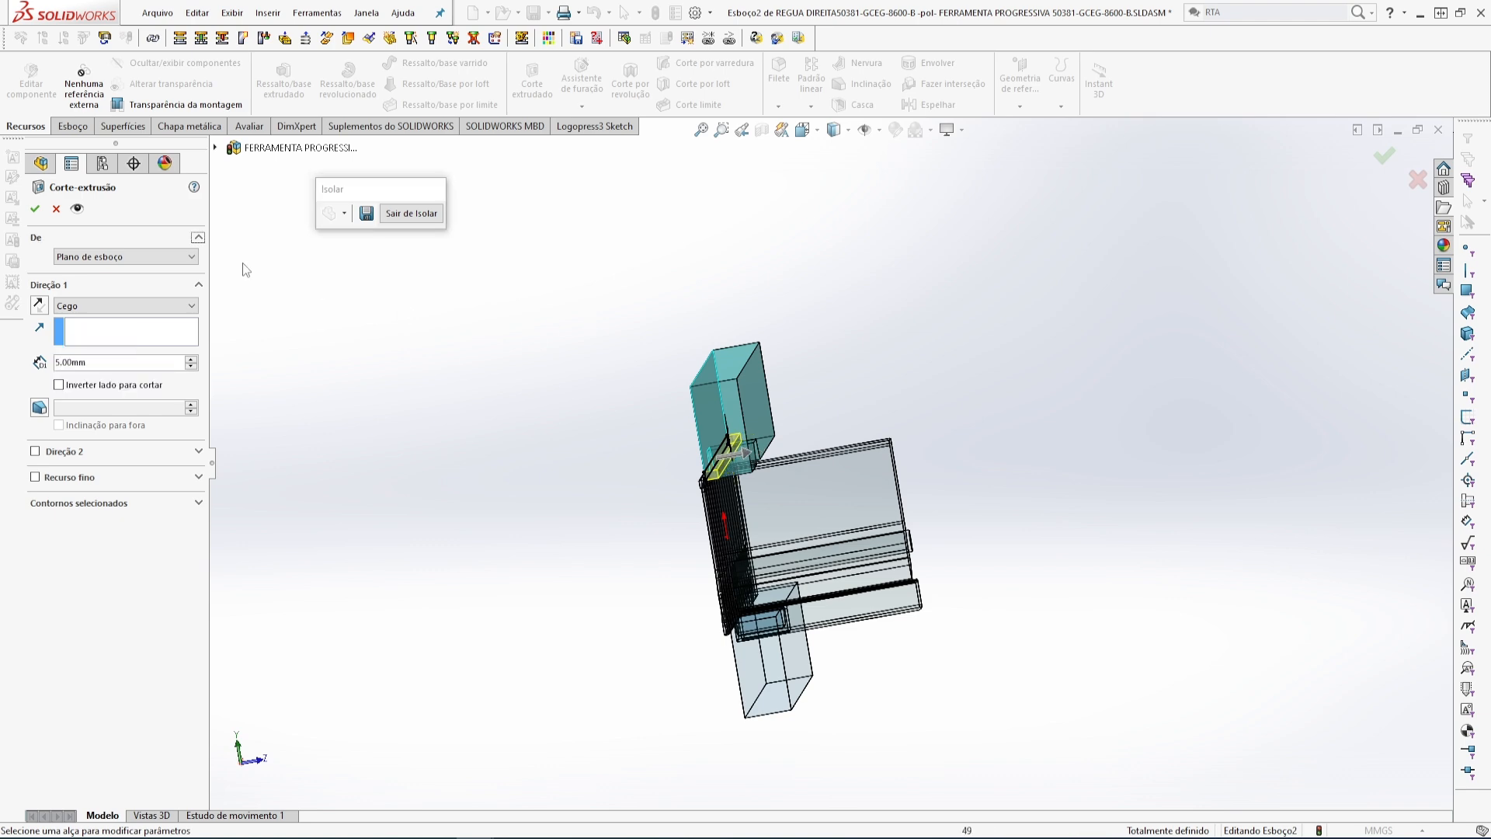
{"action": "left_click", "coordinate": [36, 210]}
- Inspect the cut ledge at the rail's end over the strip and finish editing the REGUA DIREITA rail
{"action": "scroll", "coordinate": [727, 455], "scroll_direction": "down", "scroll_amount": 3}
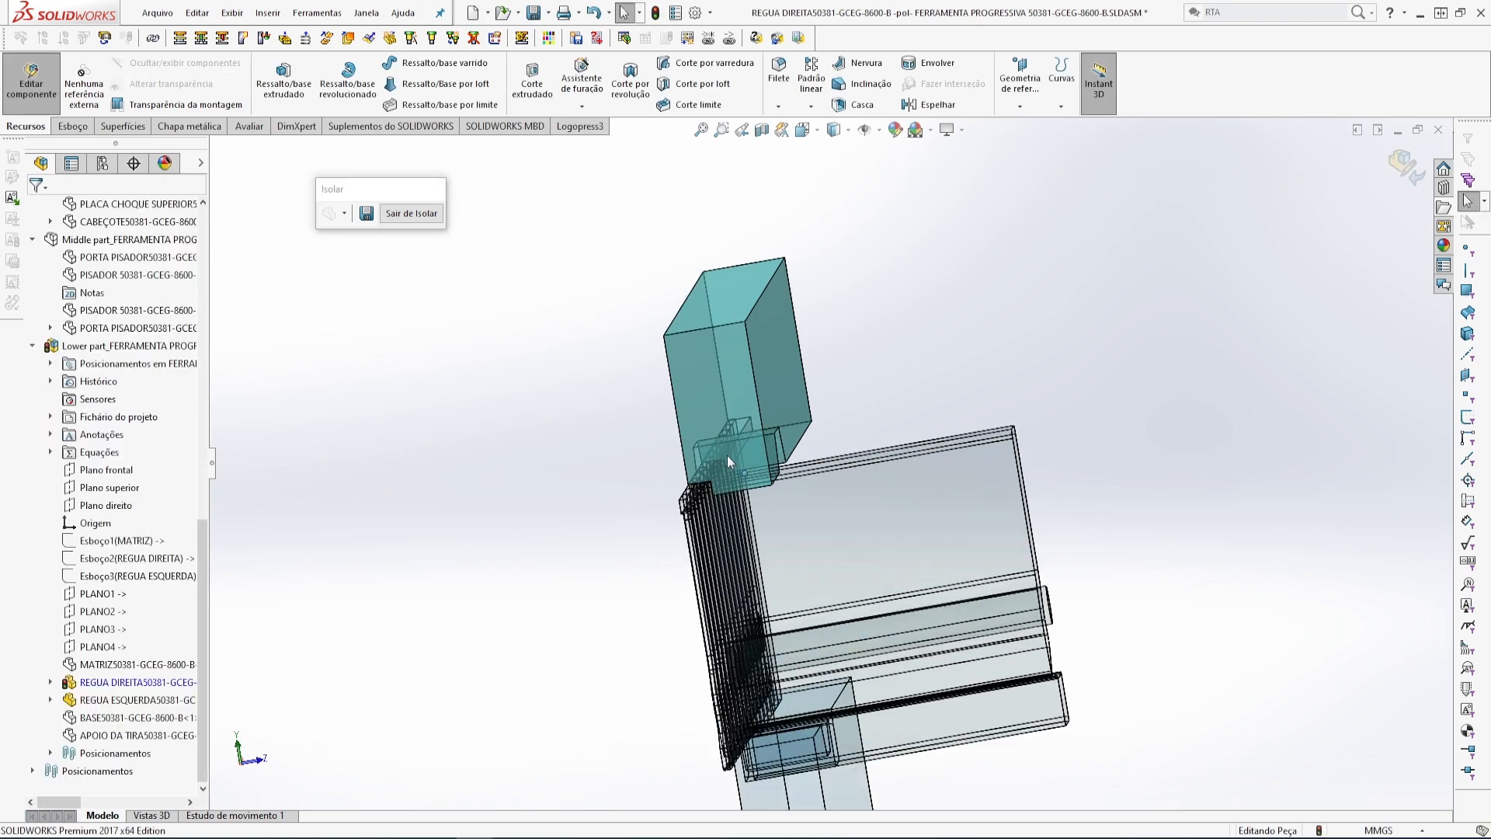
{"action": "scroll", "coordinate": [727, 455], "scroll_direction": "down", "scroll_amount": 2}
{"action": "middle_click_drag", "start_coordinate": [727, 455], "coordinate": [599, 612]}
{"action": "scroll", "coordinate": [660, 458], "scroll_direction": "down", "scroll_amount": 10}
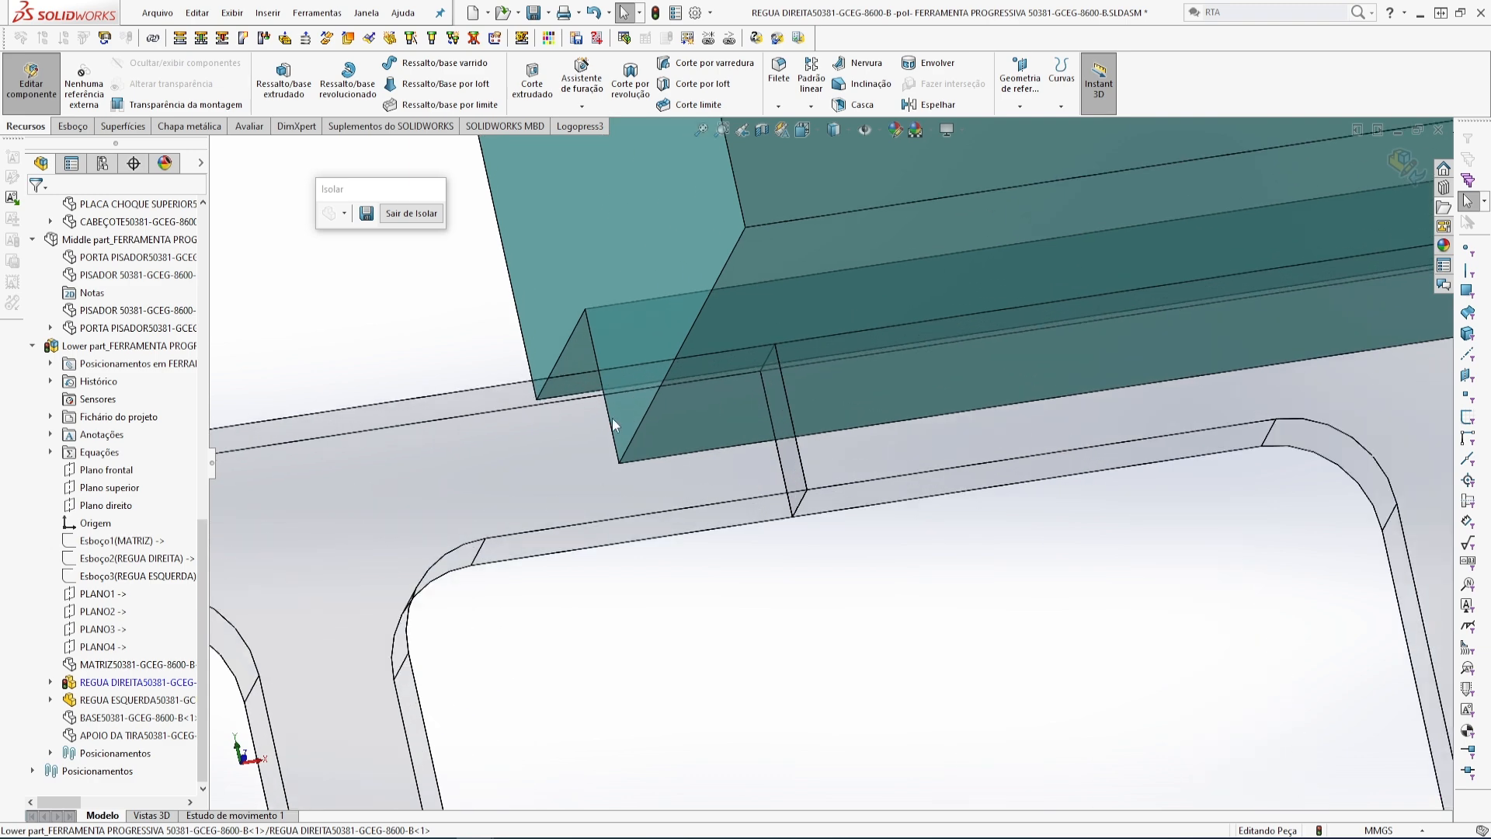
{"action": "middle_click_drag", "start_coordinate": [612, 420], "coordinate": [630, 455]}
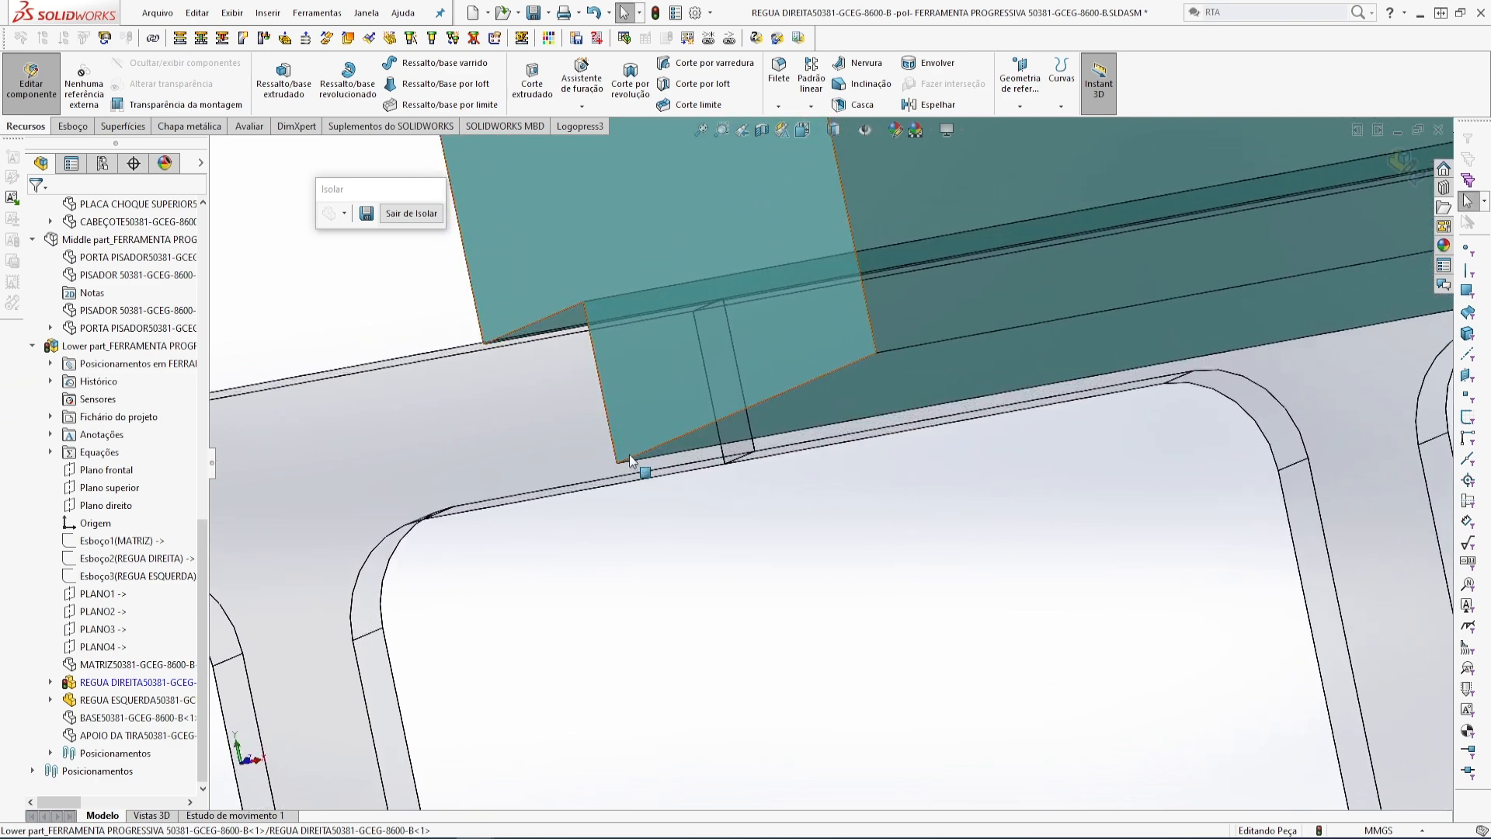
{"action": "scroll", "coordinate": [631, 466], "scroll_direction": "up", "scroll_amount": 10}
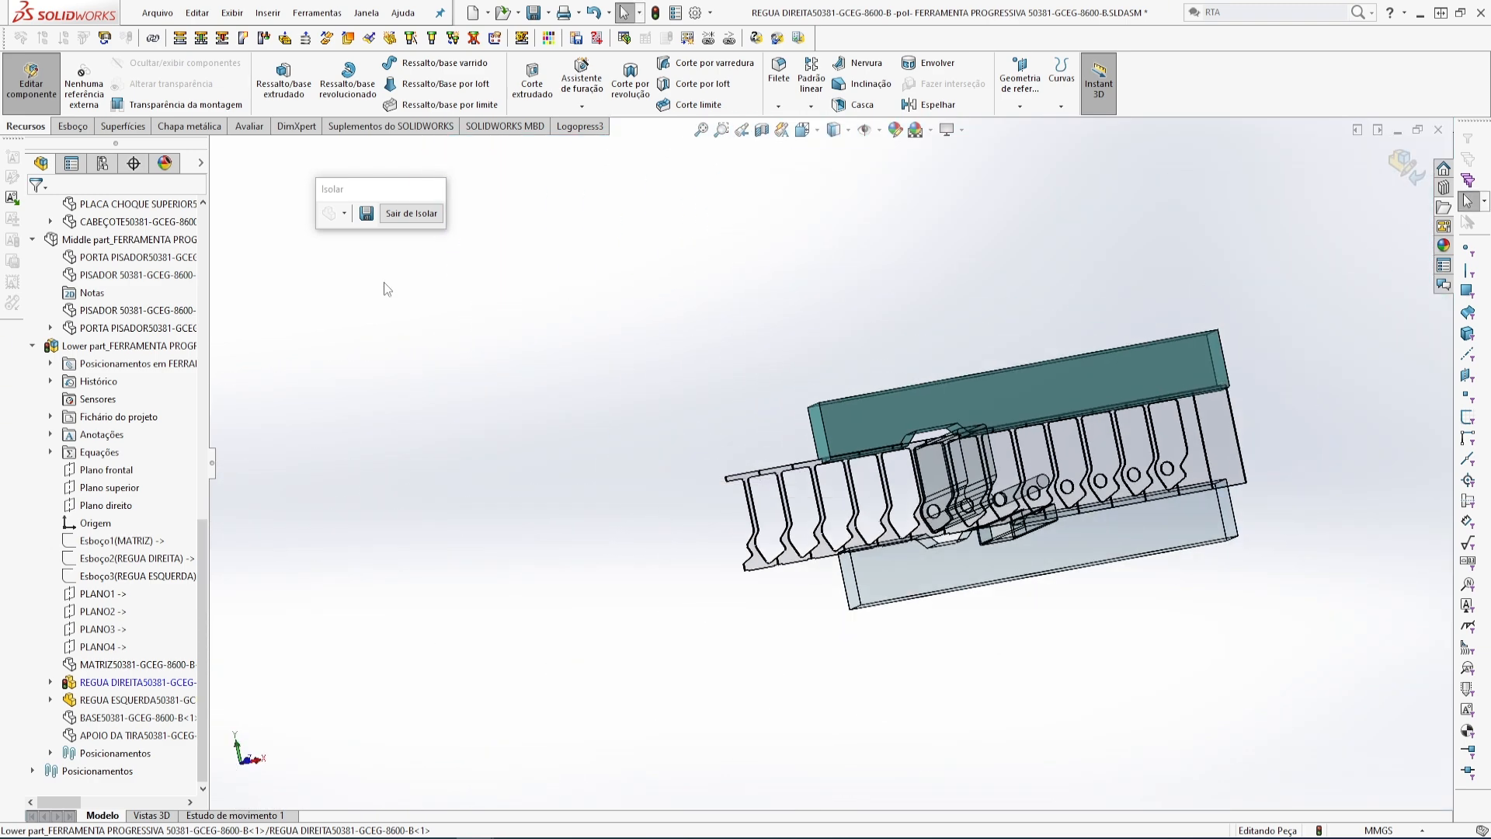
{"action": "left_click", "coordinate": [1403, 165]}
- Open the REGUA ESQUERDA rail for in-context editing within the assembly
{"action": "scroll", "coordinate": [1254, 472], "scroll_direction": "down", "scroll_amount": 3}
{"action": "middle_click_drag", "start_coordinate": [1035, 553], "coordinate": [1050, 617]}
{"action": "left_click", "coordinate": [1073, 539]}
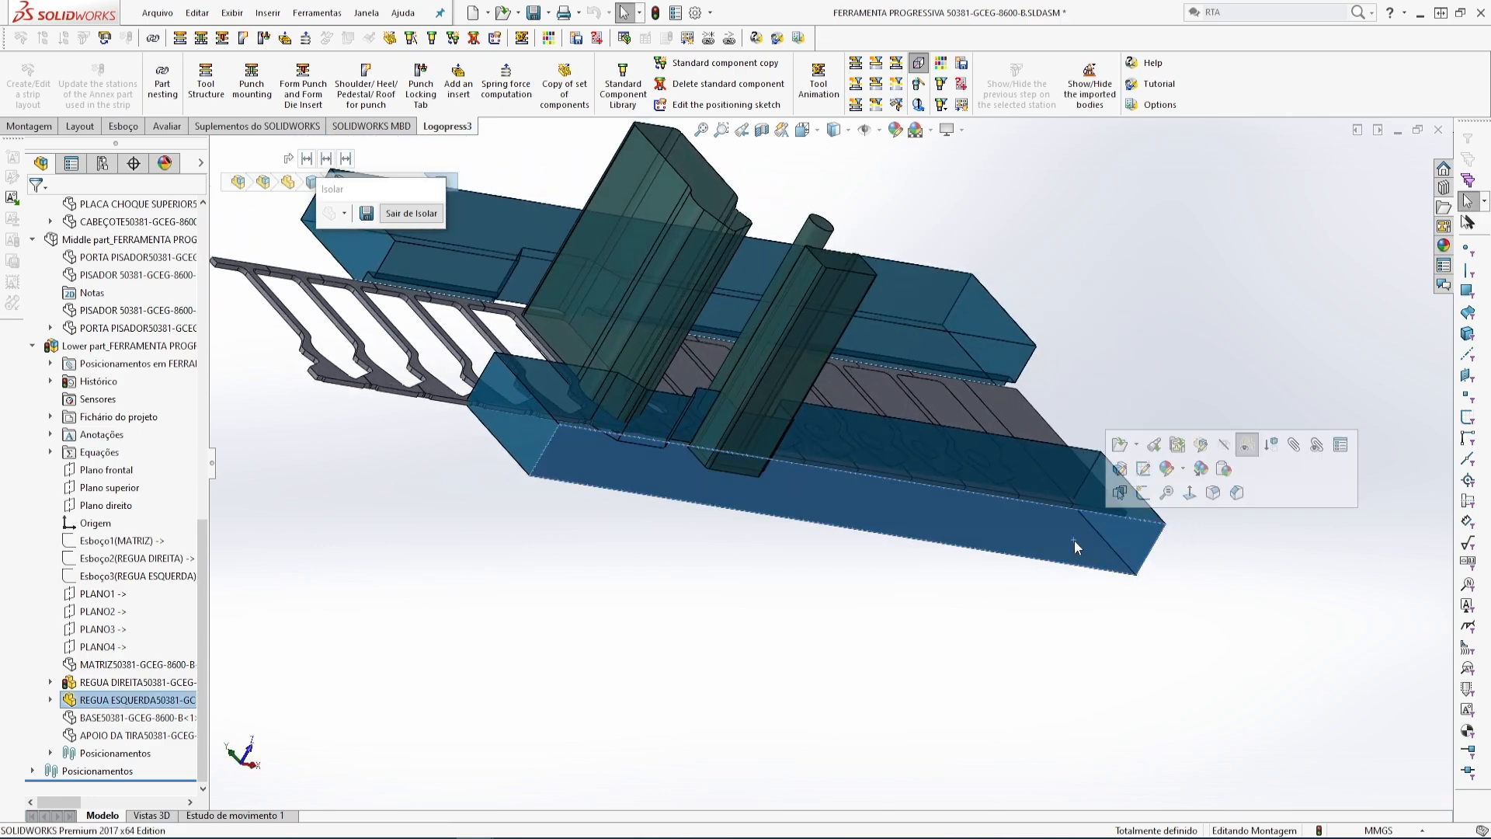
{"action": "left_click", "coordinate": [1202, 449]}
{"action": "middle_click_drag", "start_coordinate": [1014, 637], "coordinate": [988, 617]}
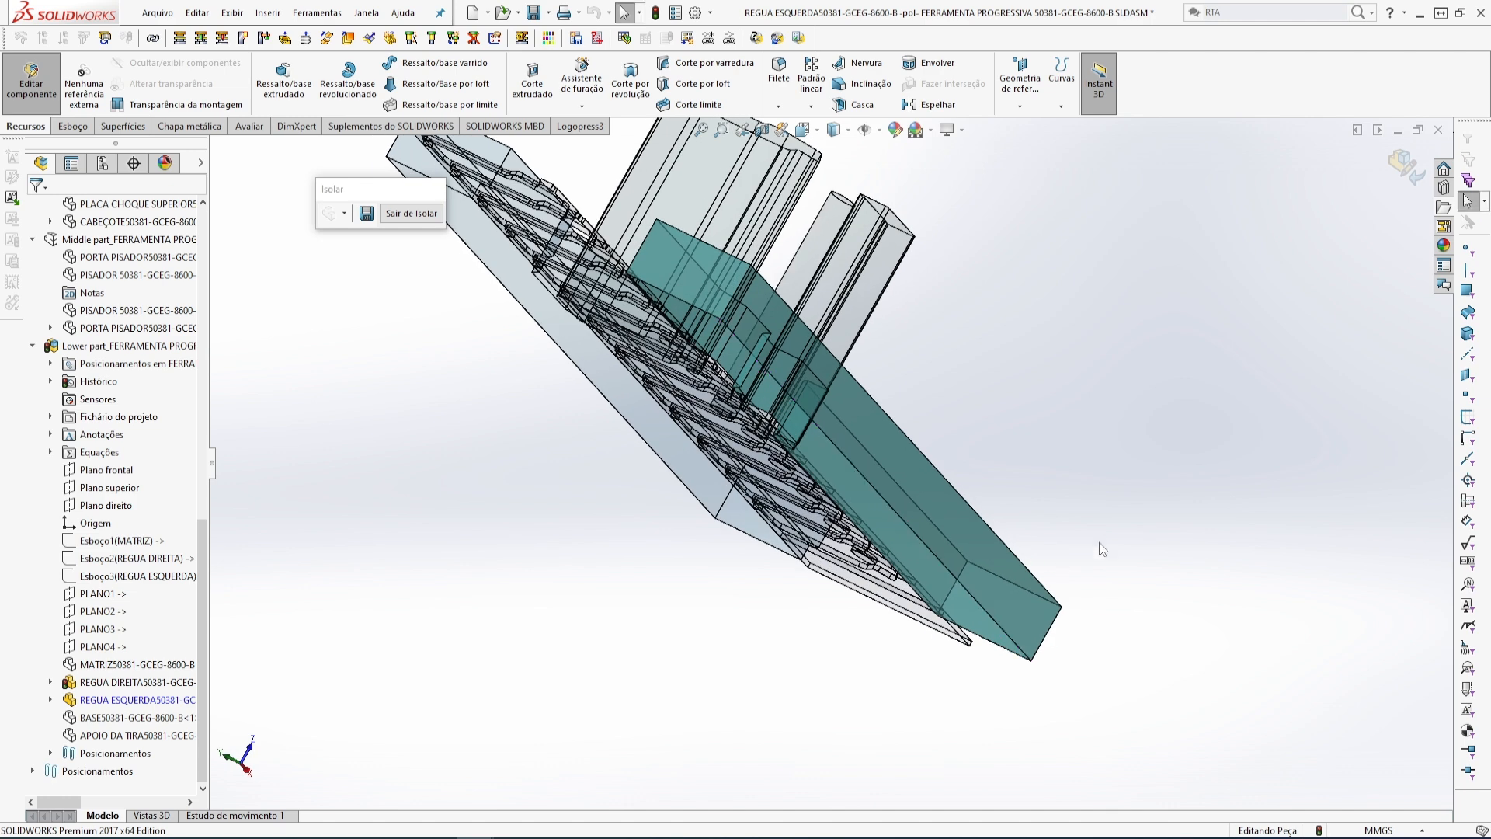
- Start a sketch on the underside face of the REGUA ESQUERDA rail
{"action": "left_click", "coordinate": [973, 616]}
{"action": "right_click", "coordinate": [975, 611]}
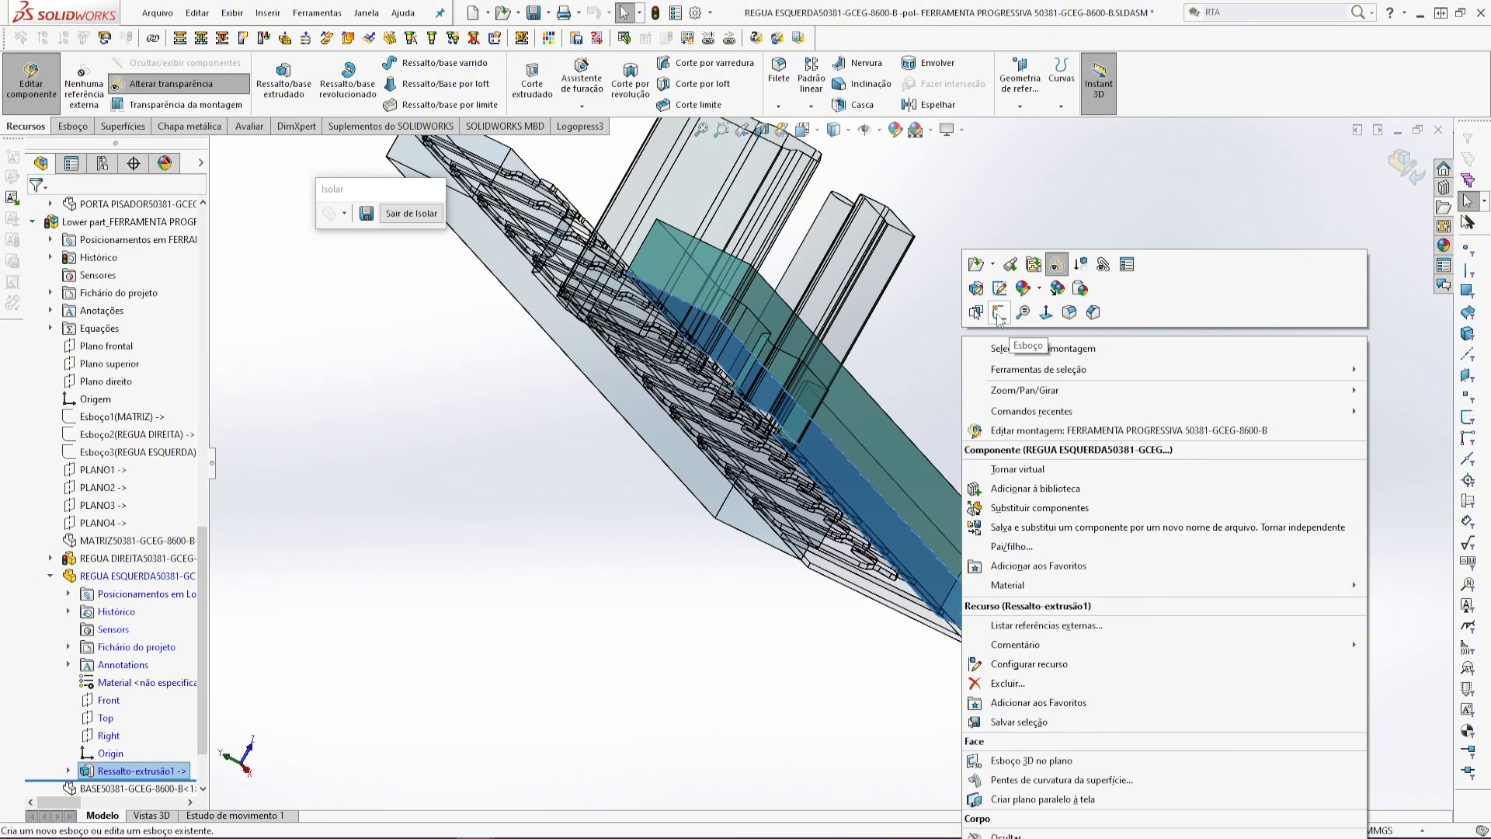
{"action": "left_click", "coordinate": [998, 312]}
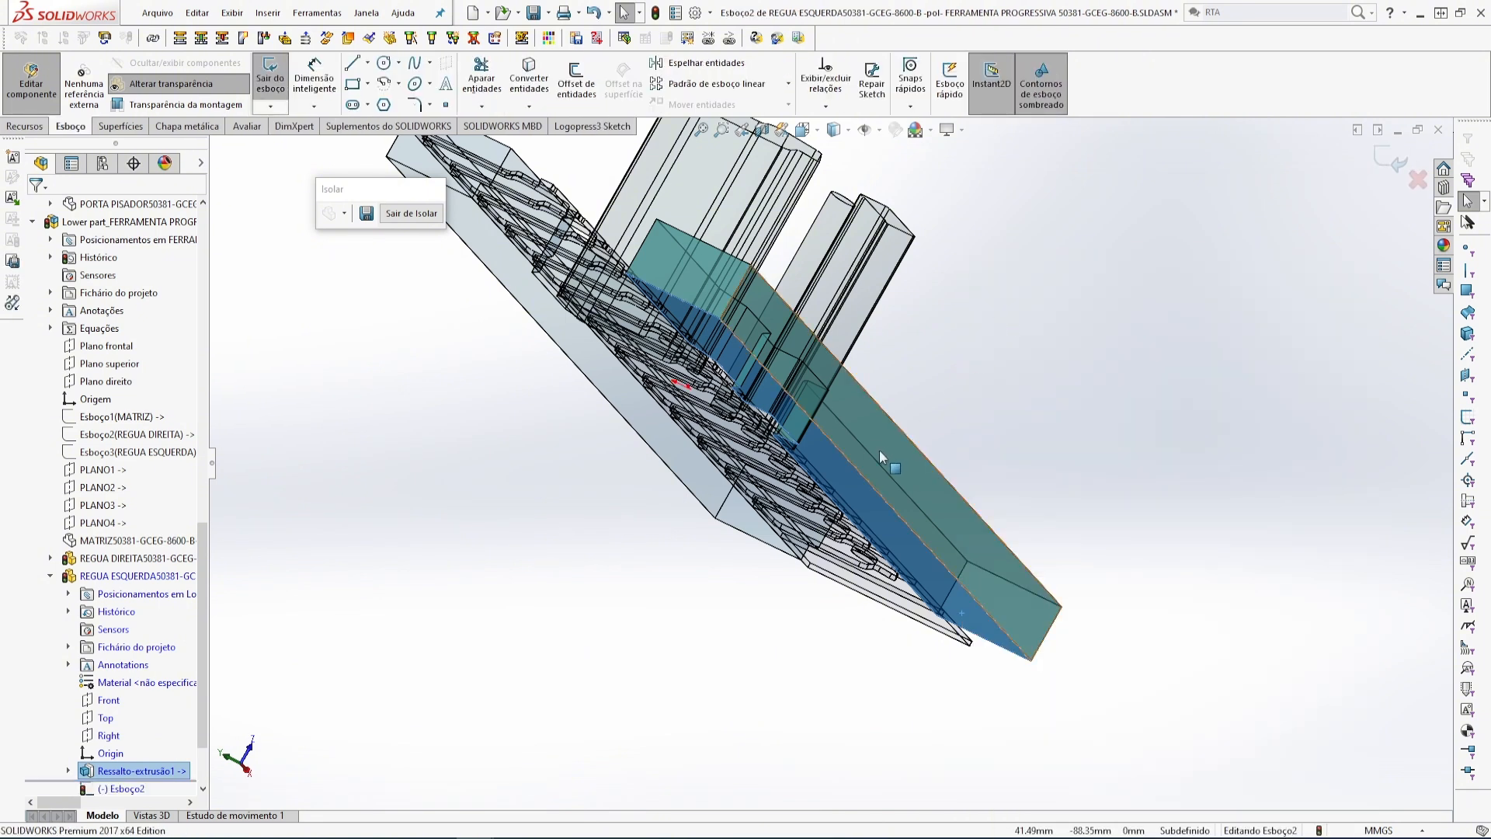
{"action": "middle_click_drag", "start_coordinate": [761, 677], "coordinate": [759, 694]}
{"action": "key", "text": "space"}
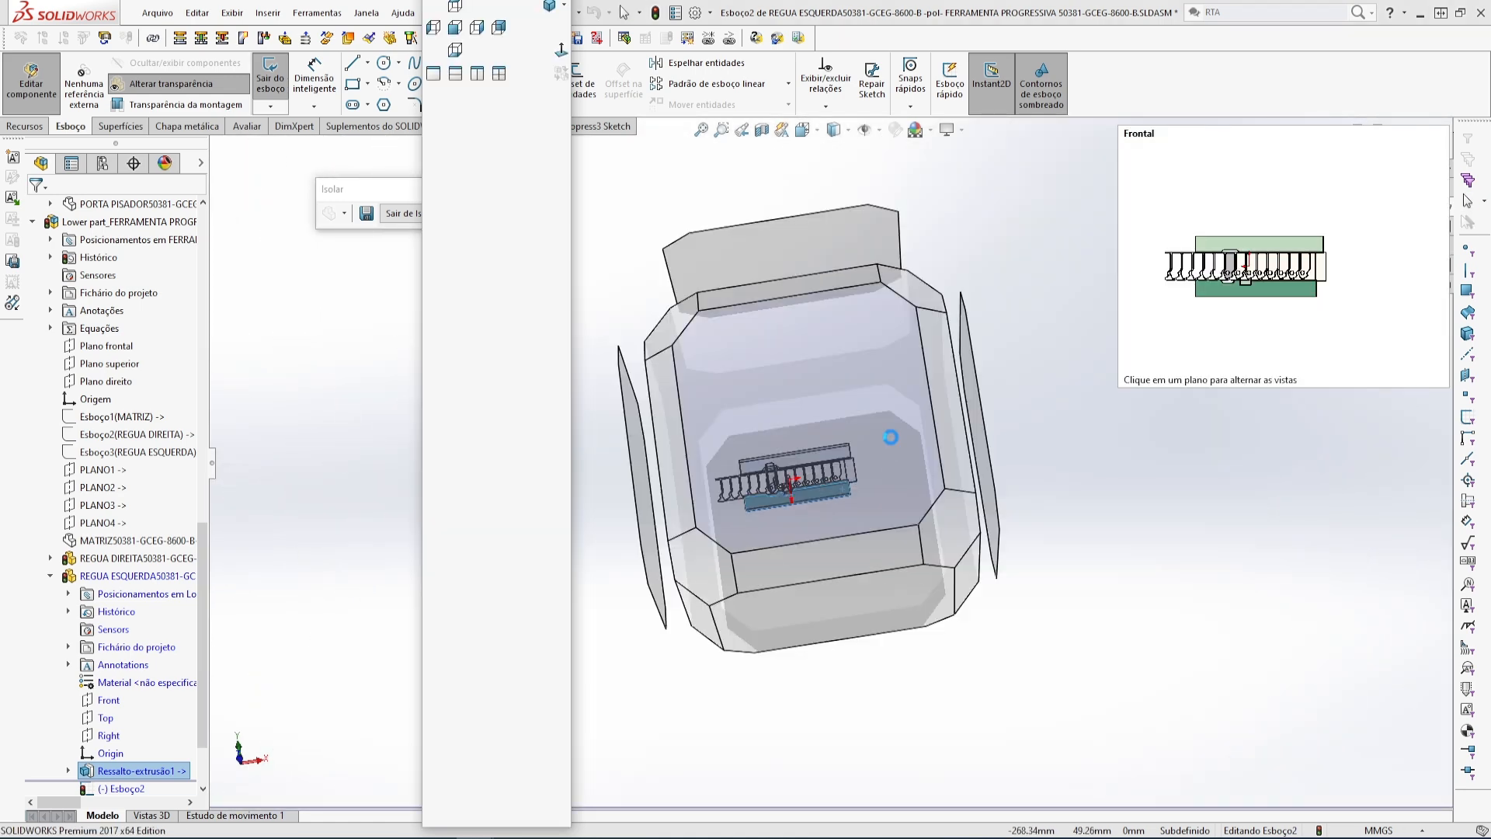
{"action": "left_click", "coordinate": [804, 472]}
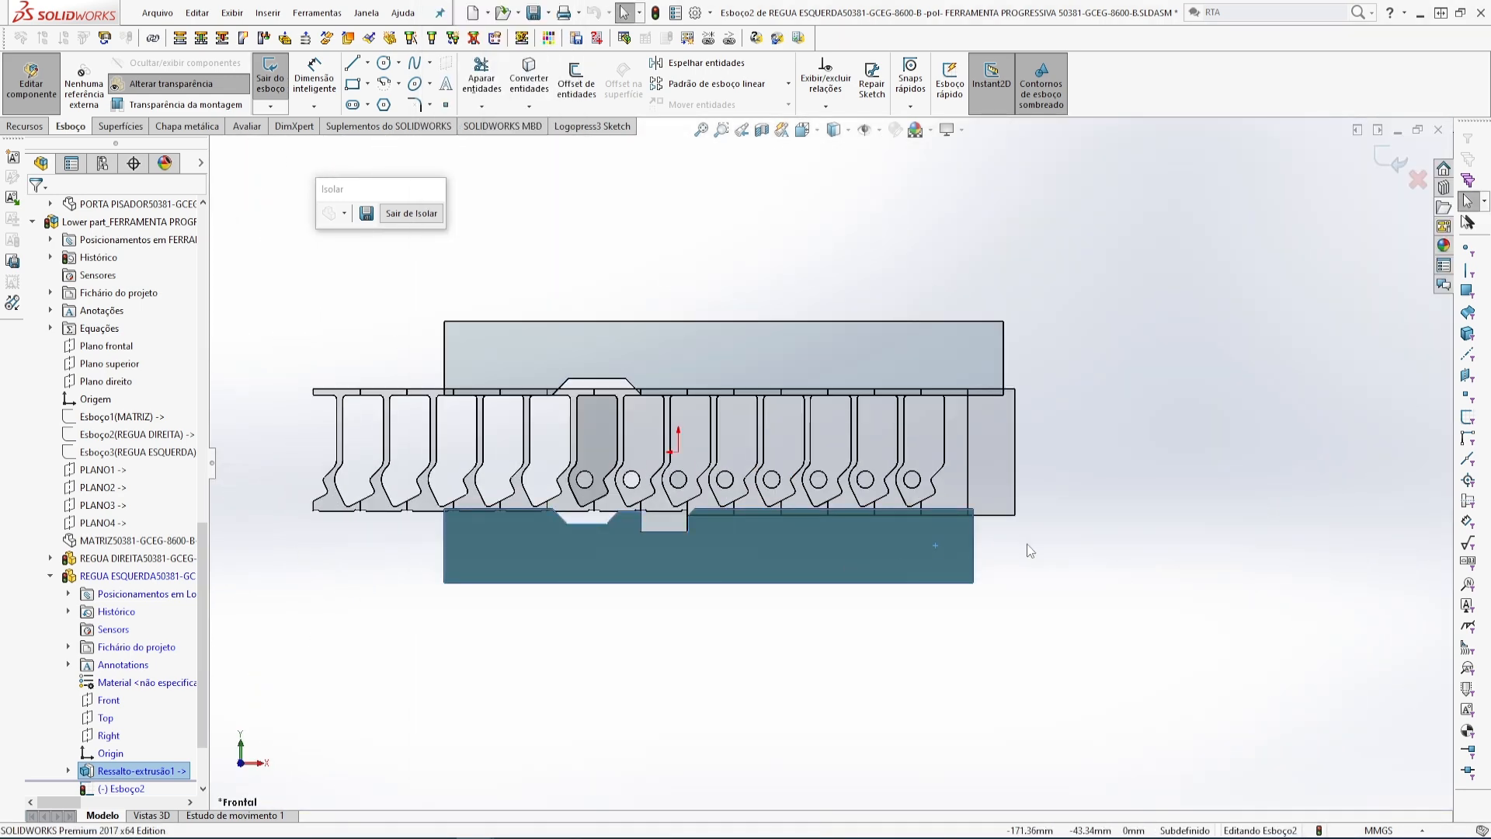
- Examine the REGUA ESQUERDA rail's strip-side edge around the notches and where it overlaps the strip
{"action": "scroll", "coordinate": [704, 584], "scroll_direction": "down", "scroll_amount": 2}
{"action": "scroll", "coordinate": [707, 590], "scroll_direction": "up", "scroll_amount": 1}
{"action": "scroll", "coordinate": [806, 524], "scroll_direction": "down", "scroll_amount": 1}
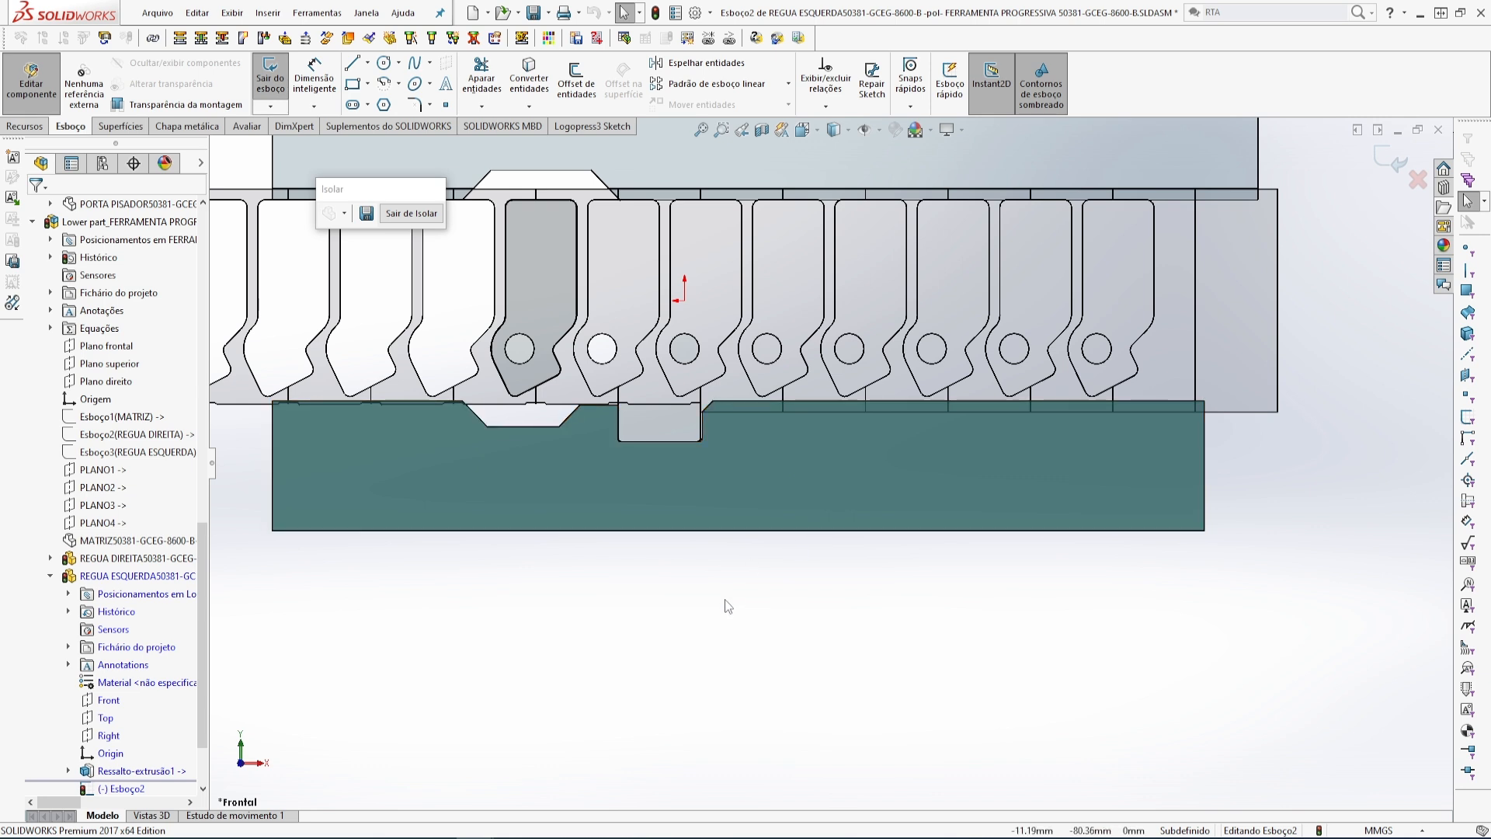
{"action": "scroll", "coordinate": [621, 445], "scroll_direction": "down", "scroll_amount": 1}
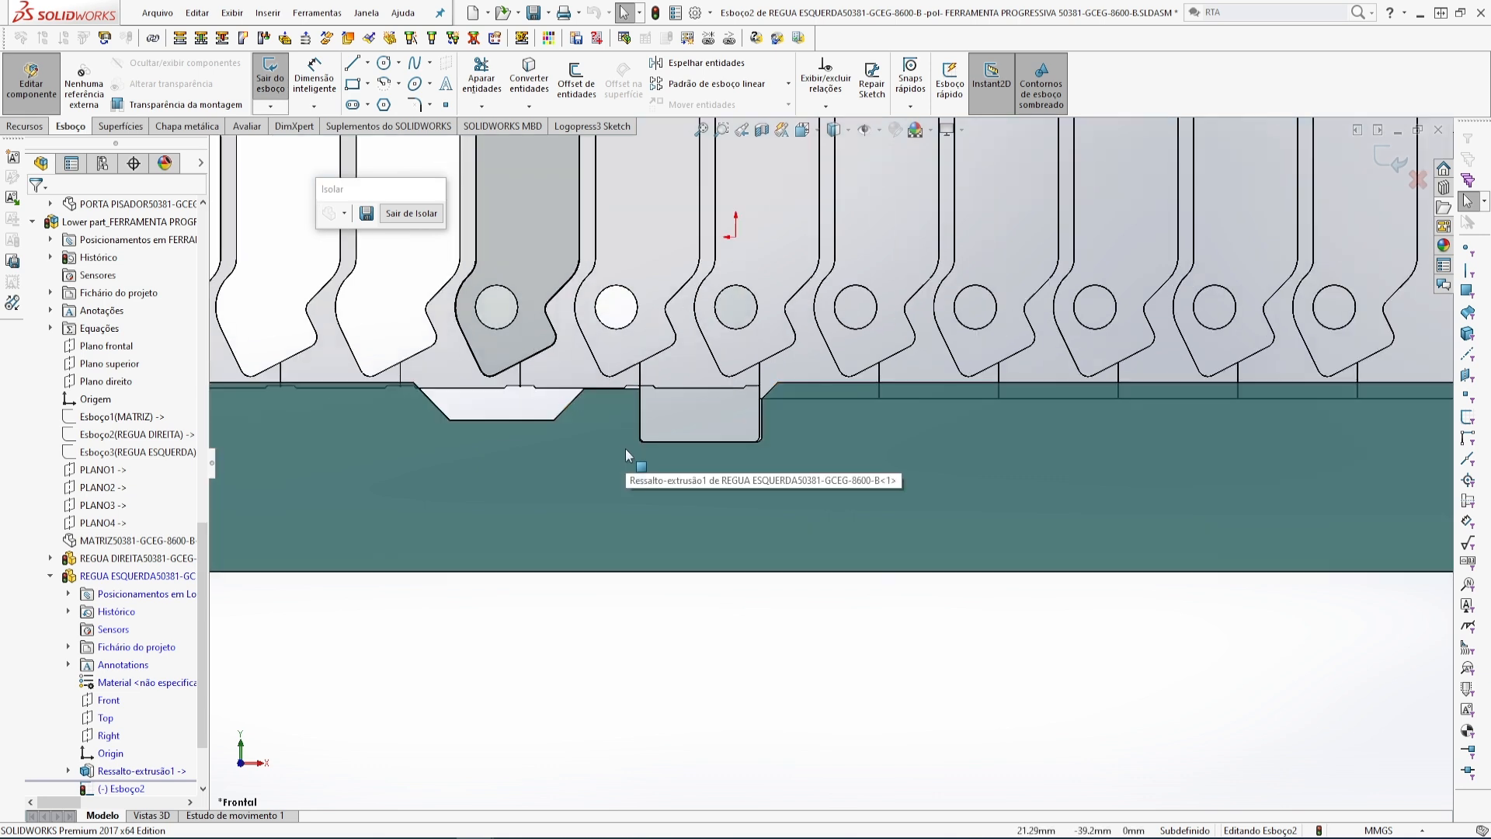
{"action": "scroll", "coordinate": [854, 446], "scroll_direction": "up", "scroll_amount": 2}
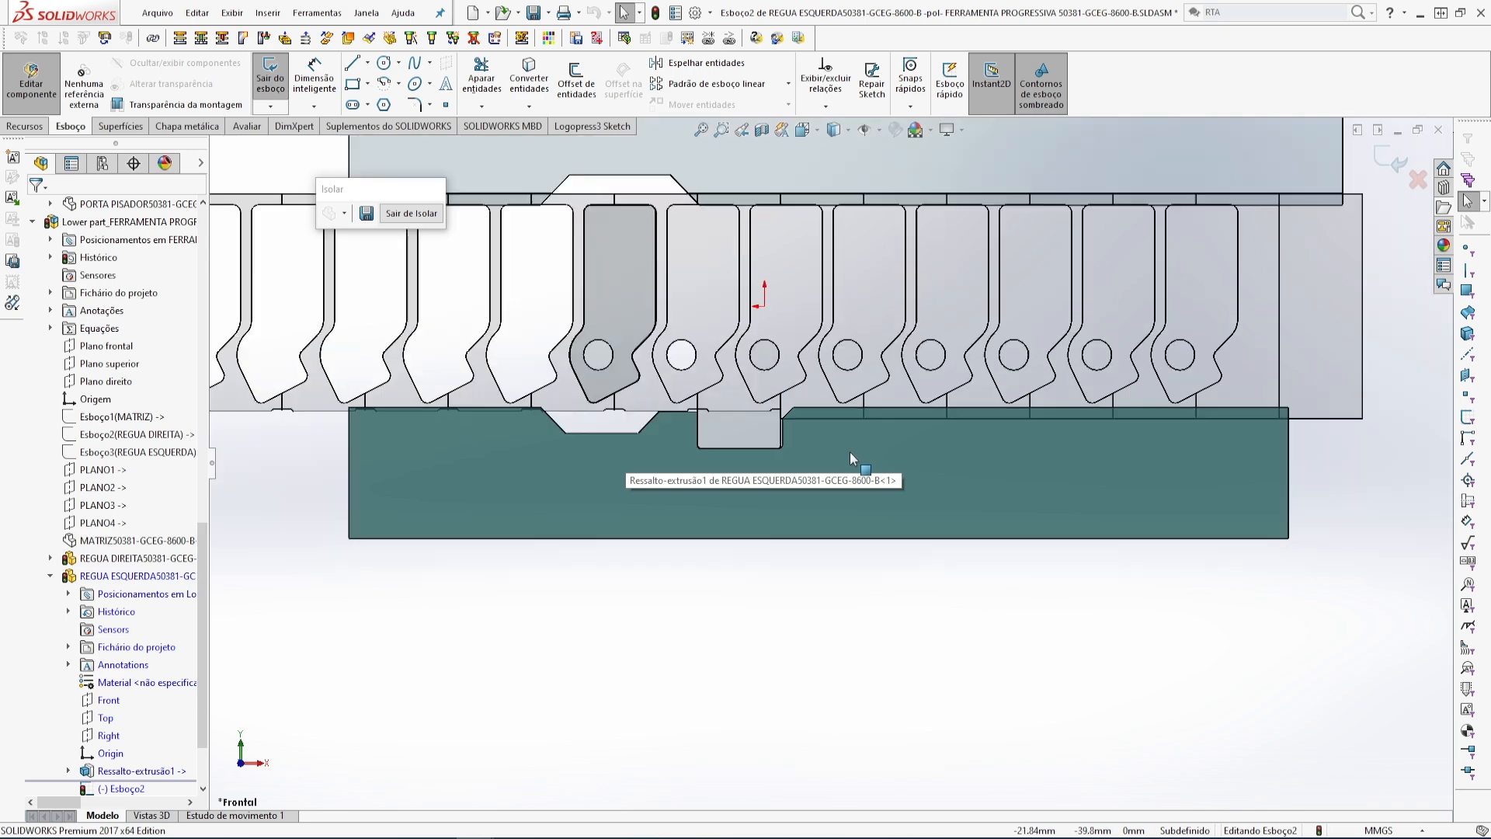
{"action": "scroll", "coordinate": [660, 449], "scroll_direction": "down", "scroll_amount": 1}
{"action": "scroll", "coordinate": [637, 427], "scroll_direction": "down", "scroll_amount": 1}
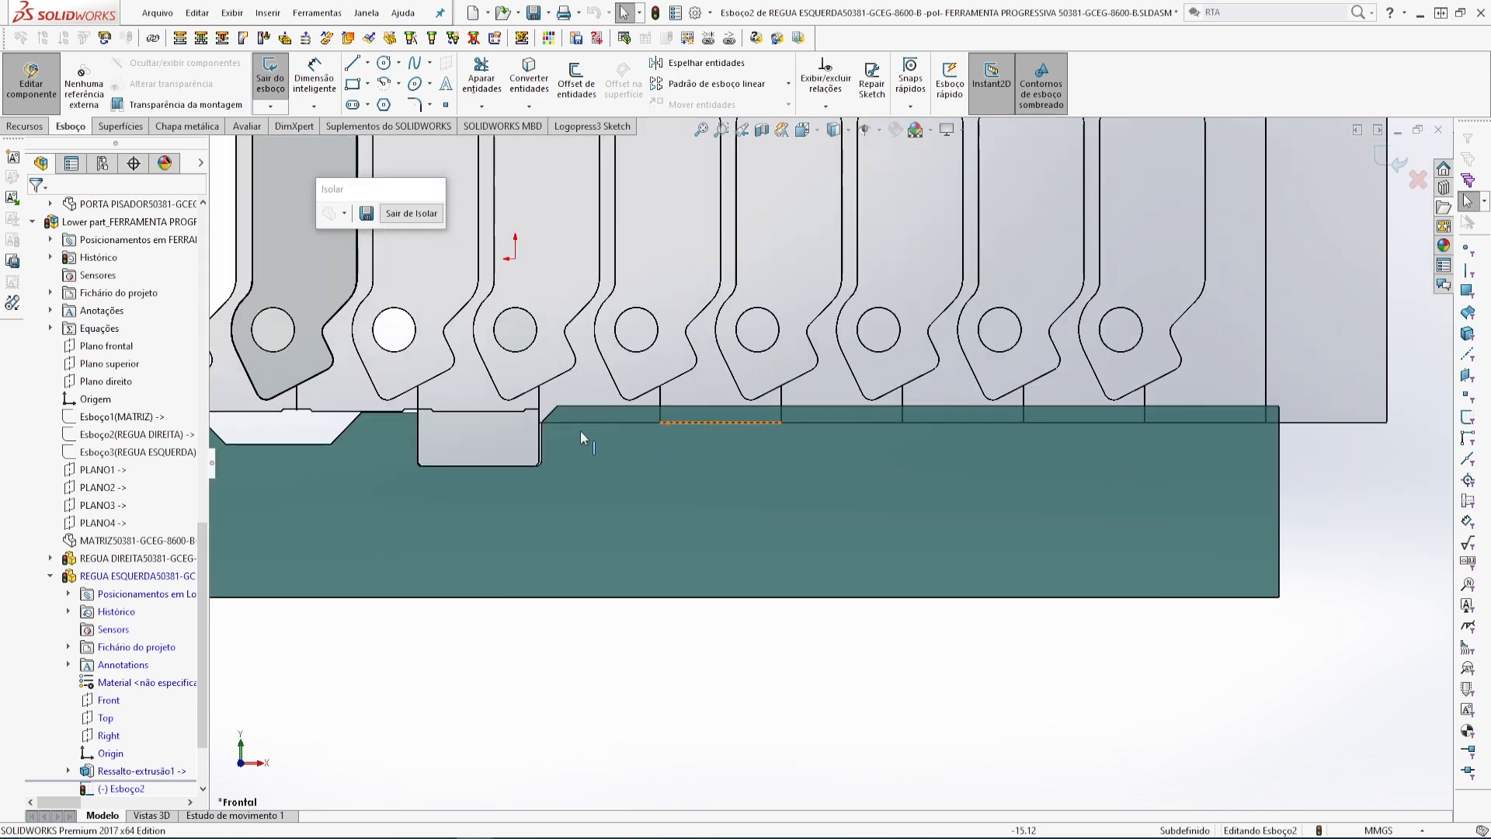
- Inspect the REGUA ESQUERDA rail's full strip-side edge, comparing the segments before and after the notches with the strip and the opposite rail
{"action": "scroll", "coordinate": [667, 465], "scroll_direction": "up", "scroll_amount": 1}
{"action": "scroll", "coordinate": [421, 435], "scroll_direction": "down", "scroll_amount": 2}
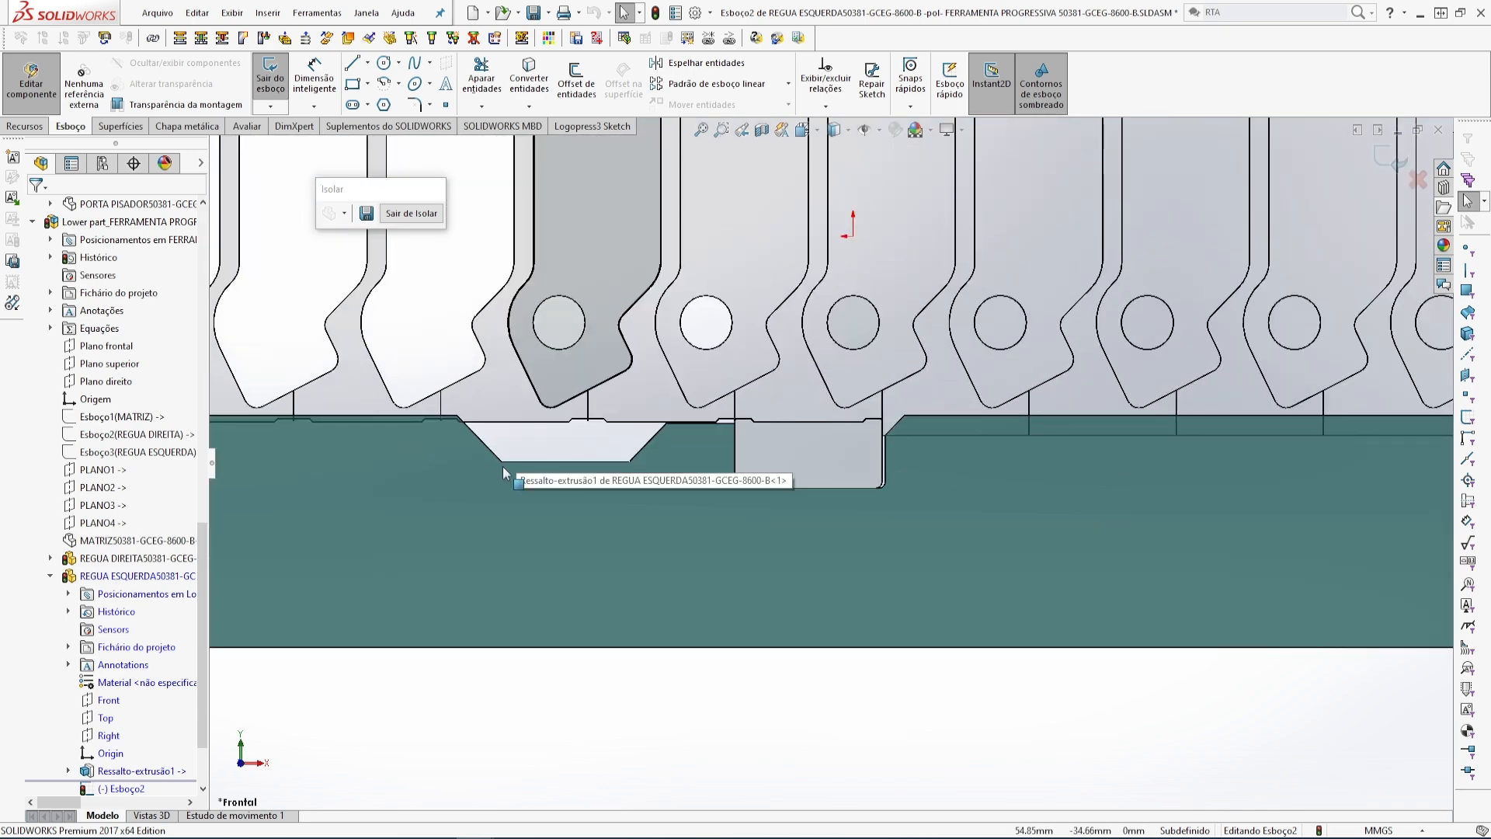
{"action": "scroll", "coordinate": [502, 464], "scroll_direction": "up", "scroll_amount": 1}
{"action": "scroll", "coordinate": [796, 459], "scroll_direction": "down", "scroll_amount": 3}
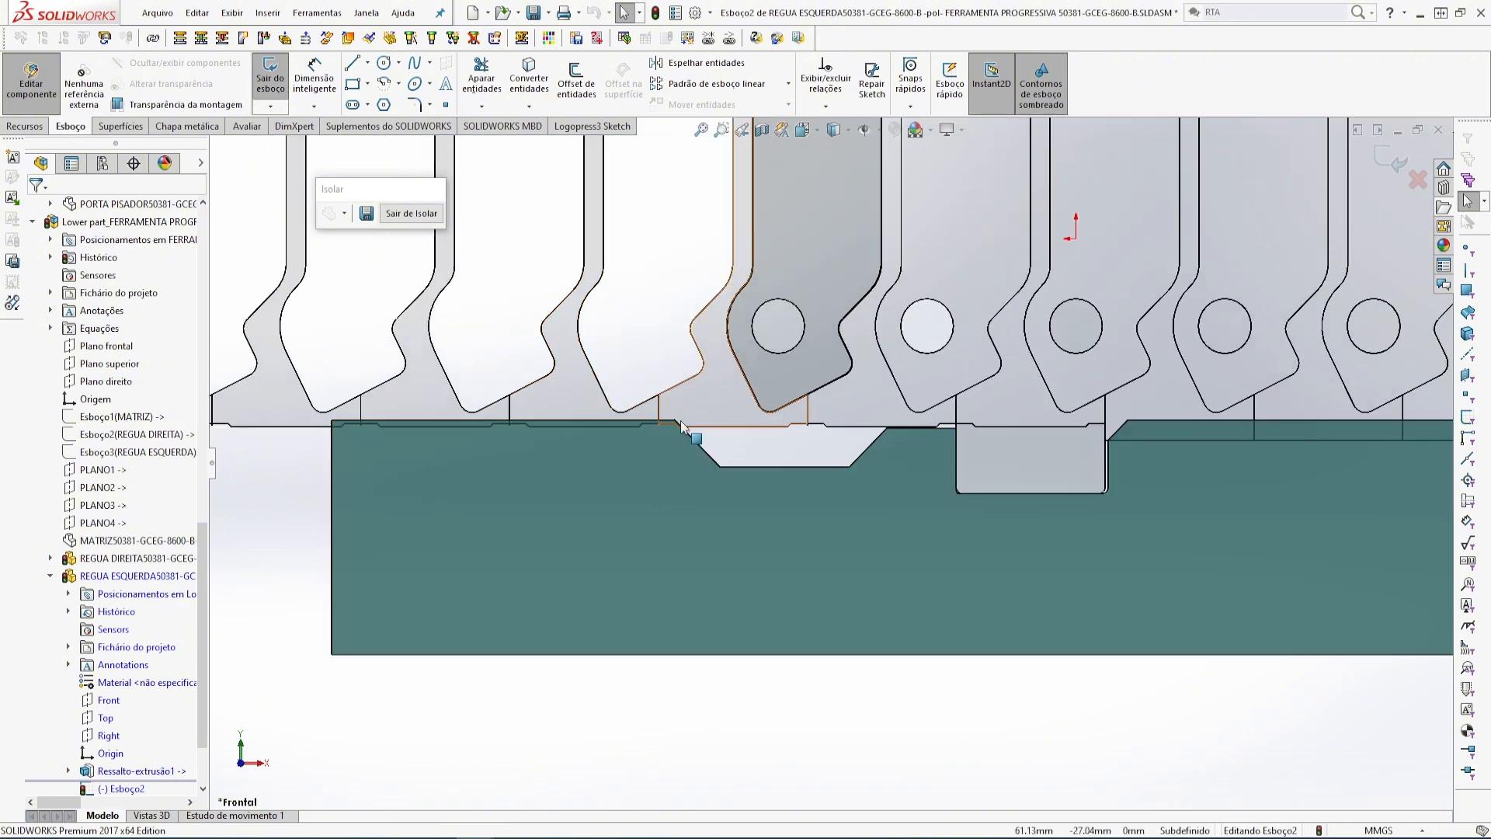
{"action": "scroll", "coordinate": [565, 572], "scroll_direction": "up", "scroll_amount": 1}
{"action": "scroll", "coordinate": [565, 565], "scroll_direction": "up", "scroll_amount": 1}
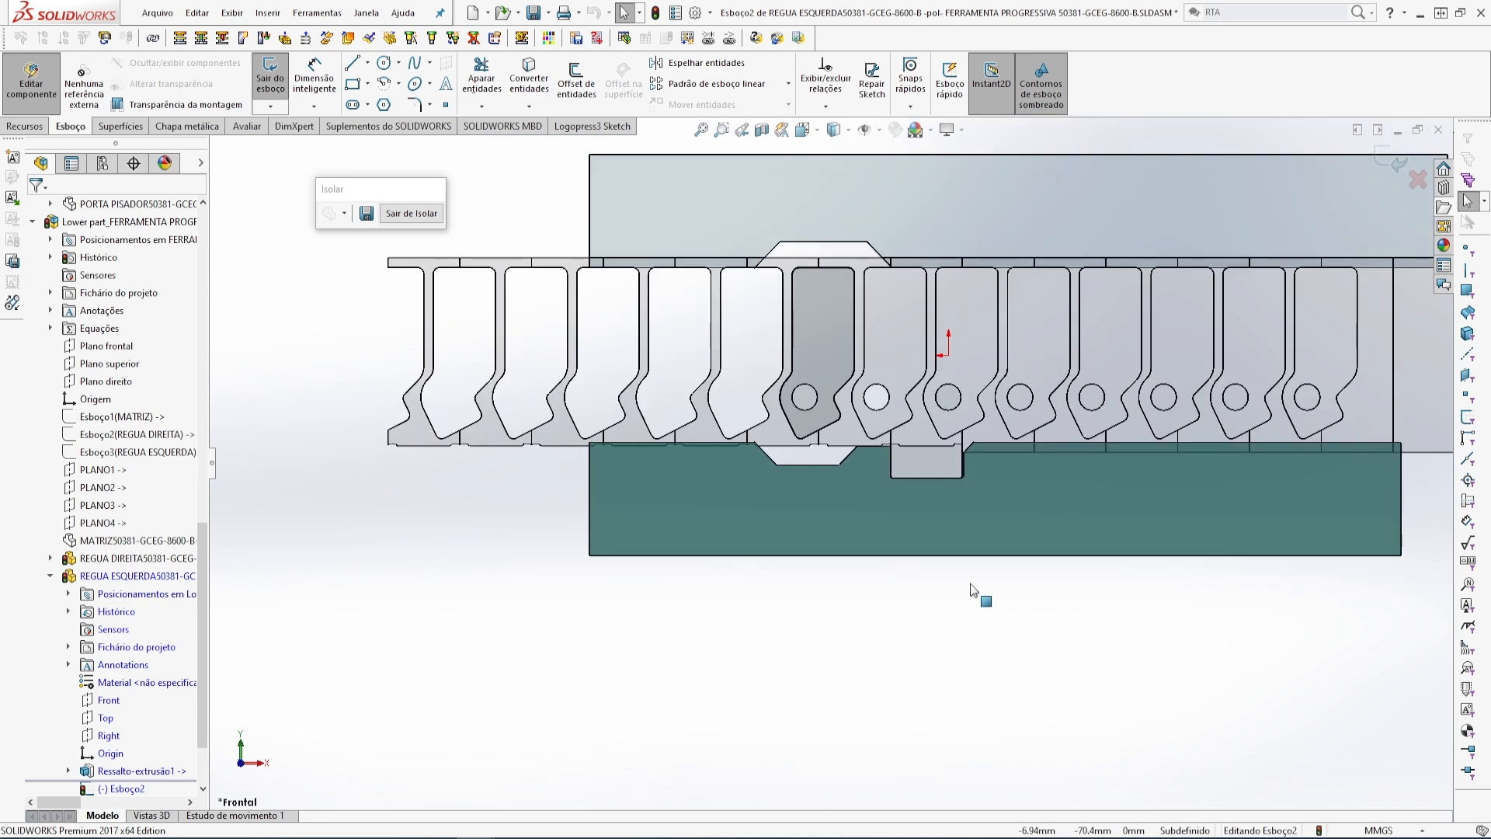
{"action": "scroll", "coordinate": [976, 593], "scroll_direction": "up", "scroll_amount": 2}
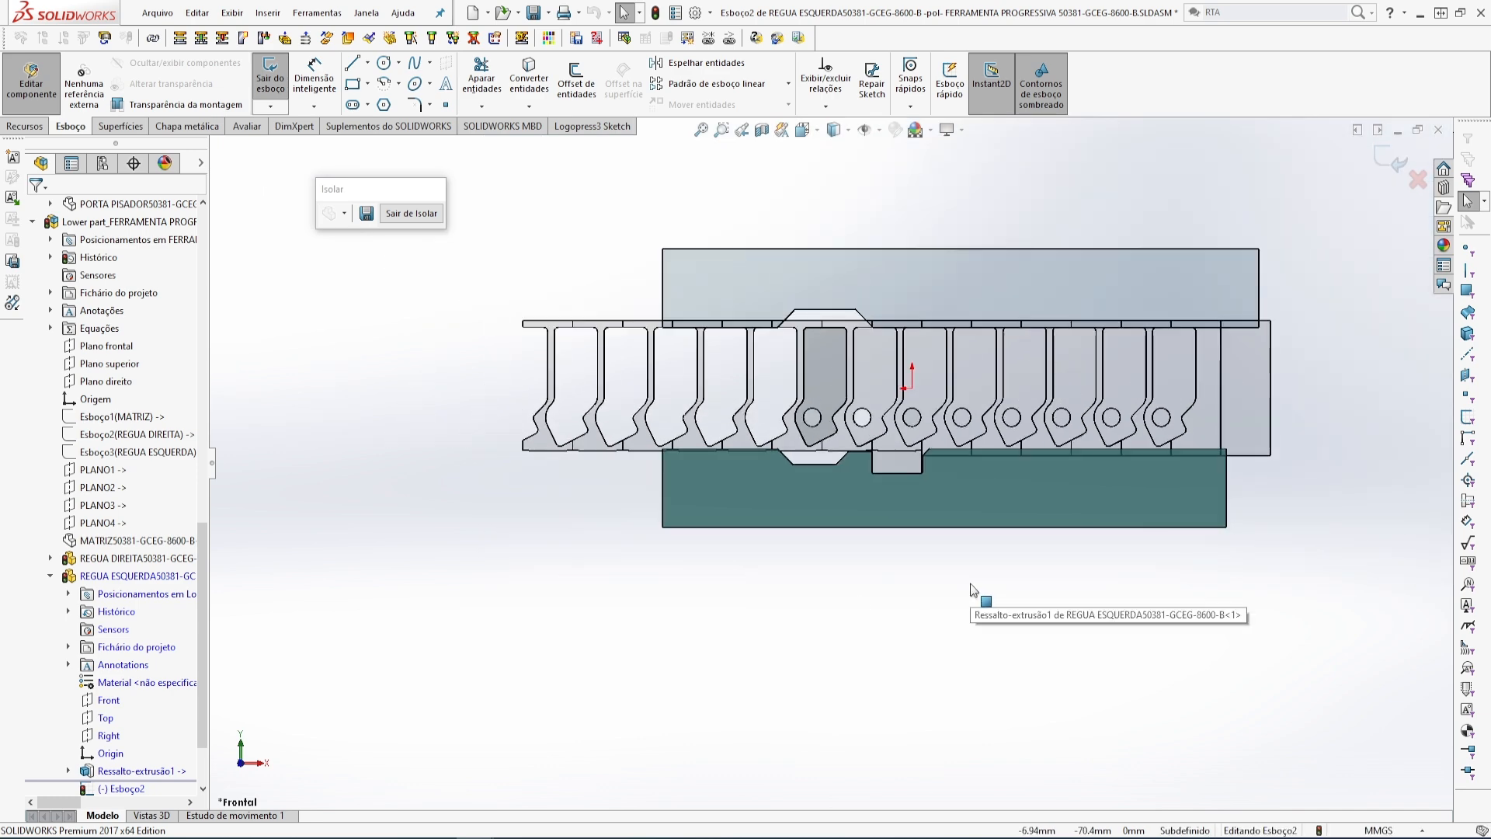
{"action": "scroll", "coordinate": [1070, 461], "scroll_direction": "down", "scroll_amount": 2}
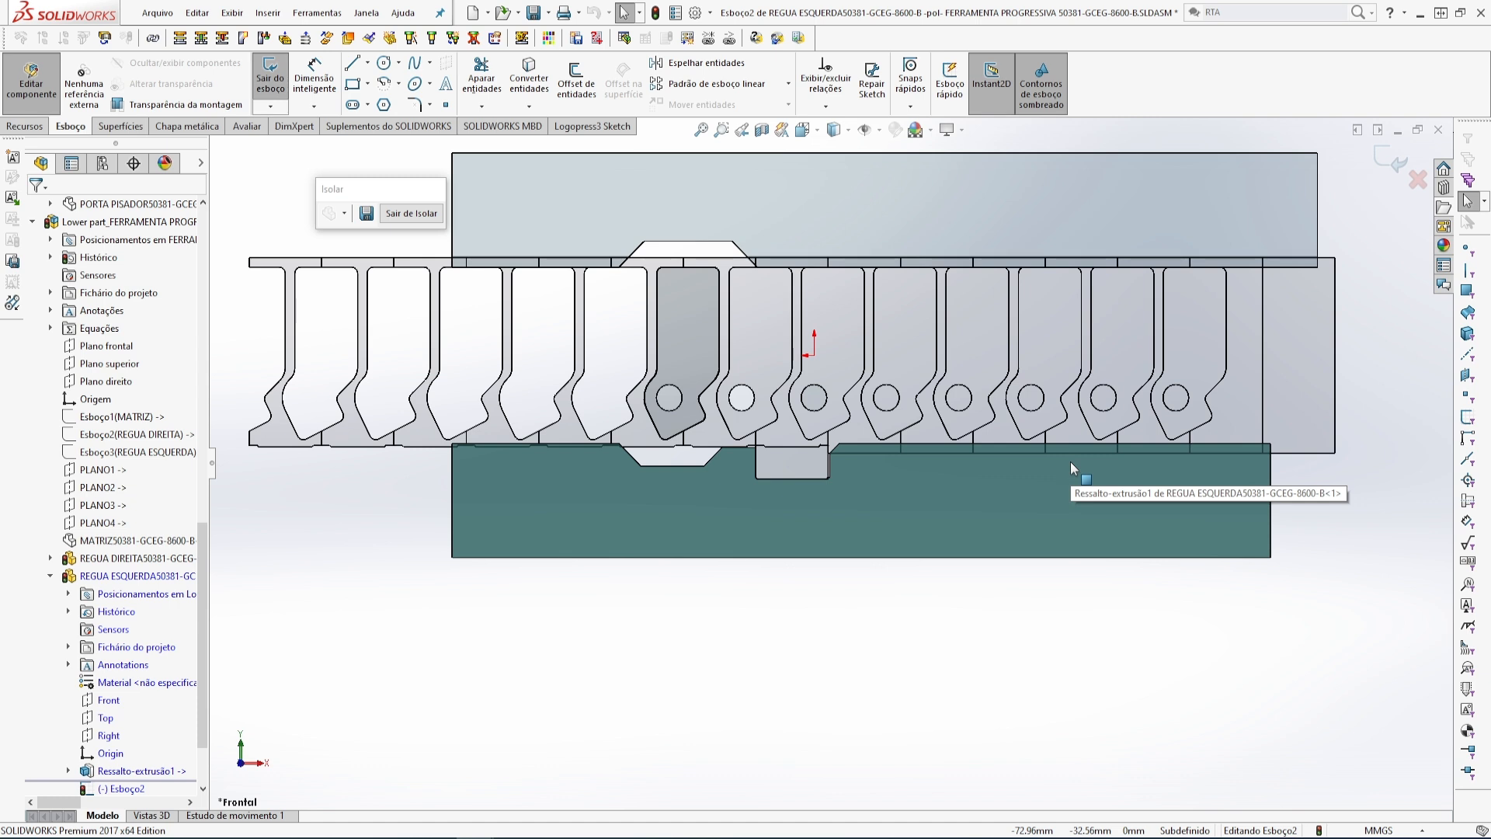
{"action": "scroll", "coordinate": [600, 490], "scroll_direction": "down", "scroll_amount": 1}
{"action": "scroll", "coordinate": [649, 420], "scroll_direction": "down", "scroll_amount": 1}
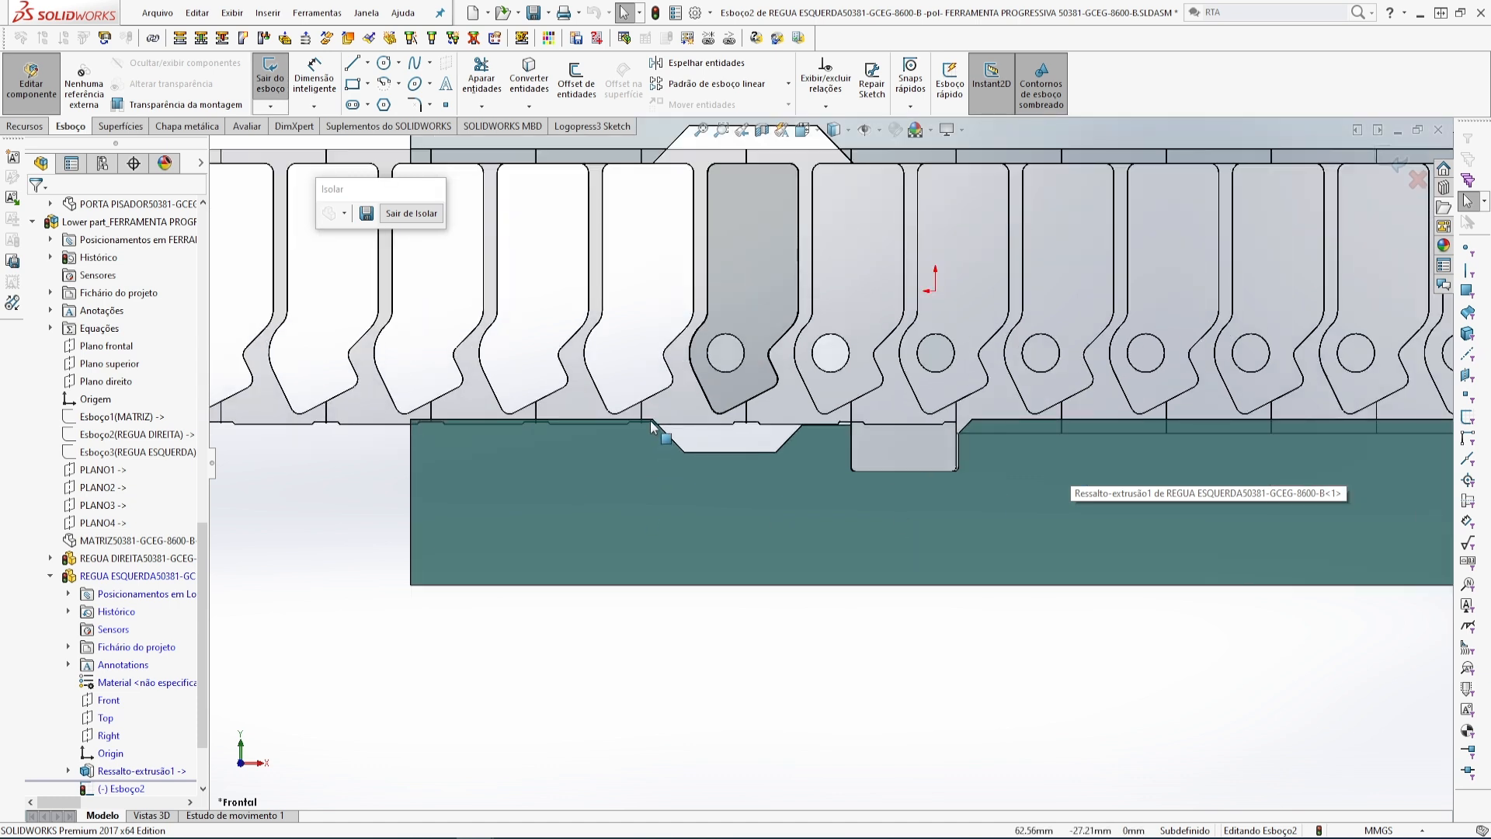
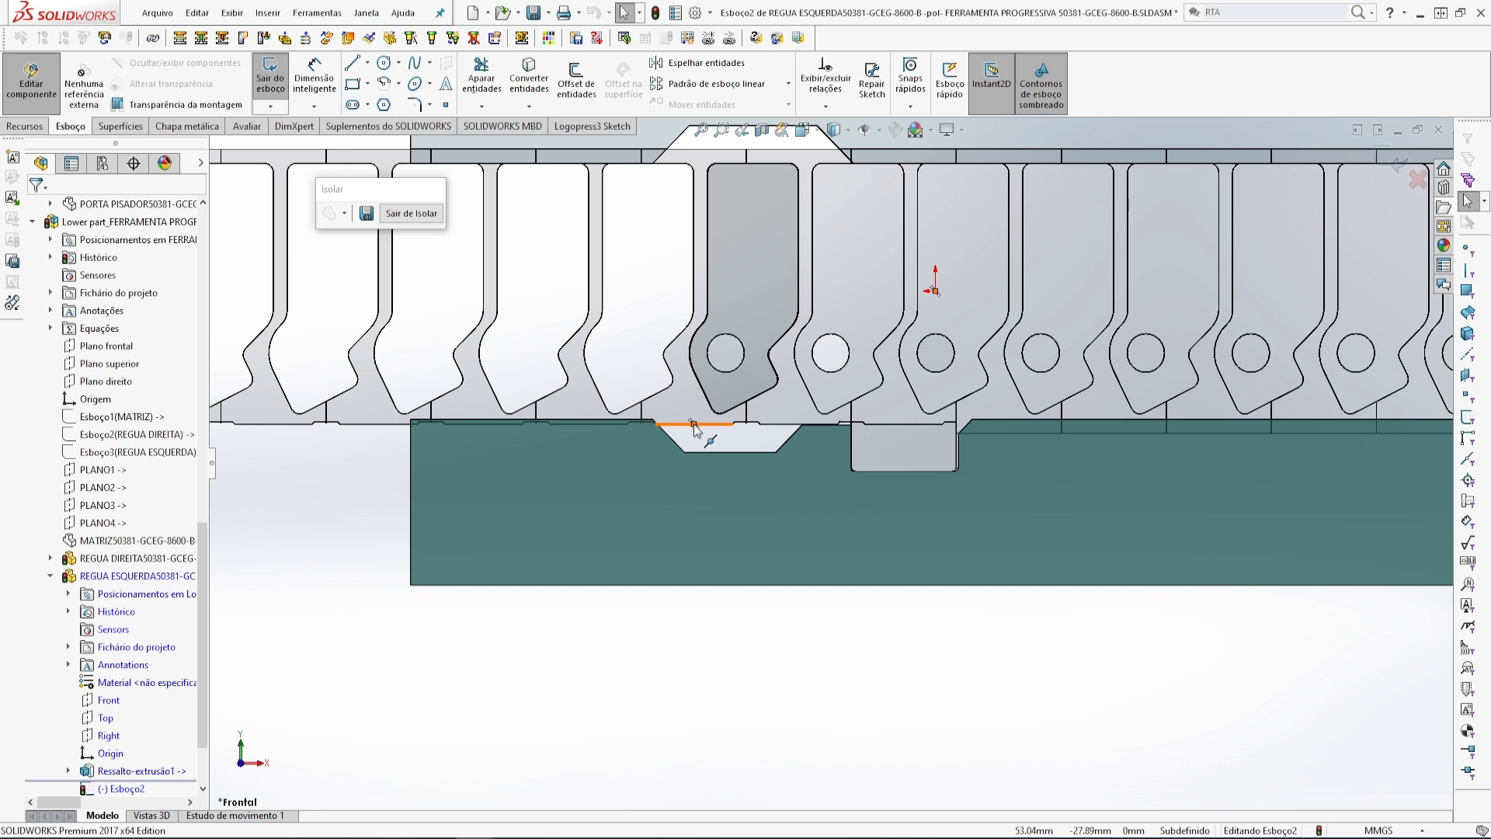
{"action": "scroll", "coordinate": [463, 509], "scroll_direction": "up", "scroll_amount": 3}
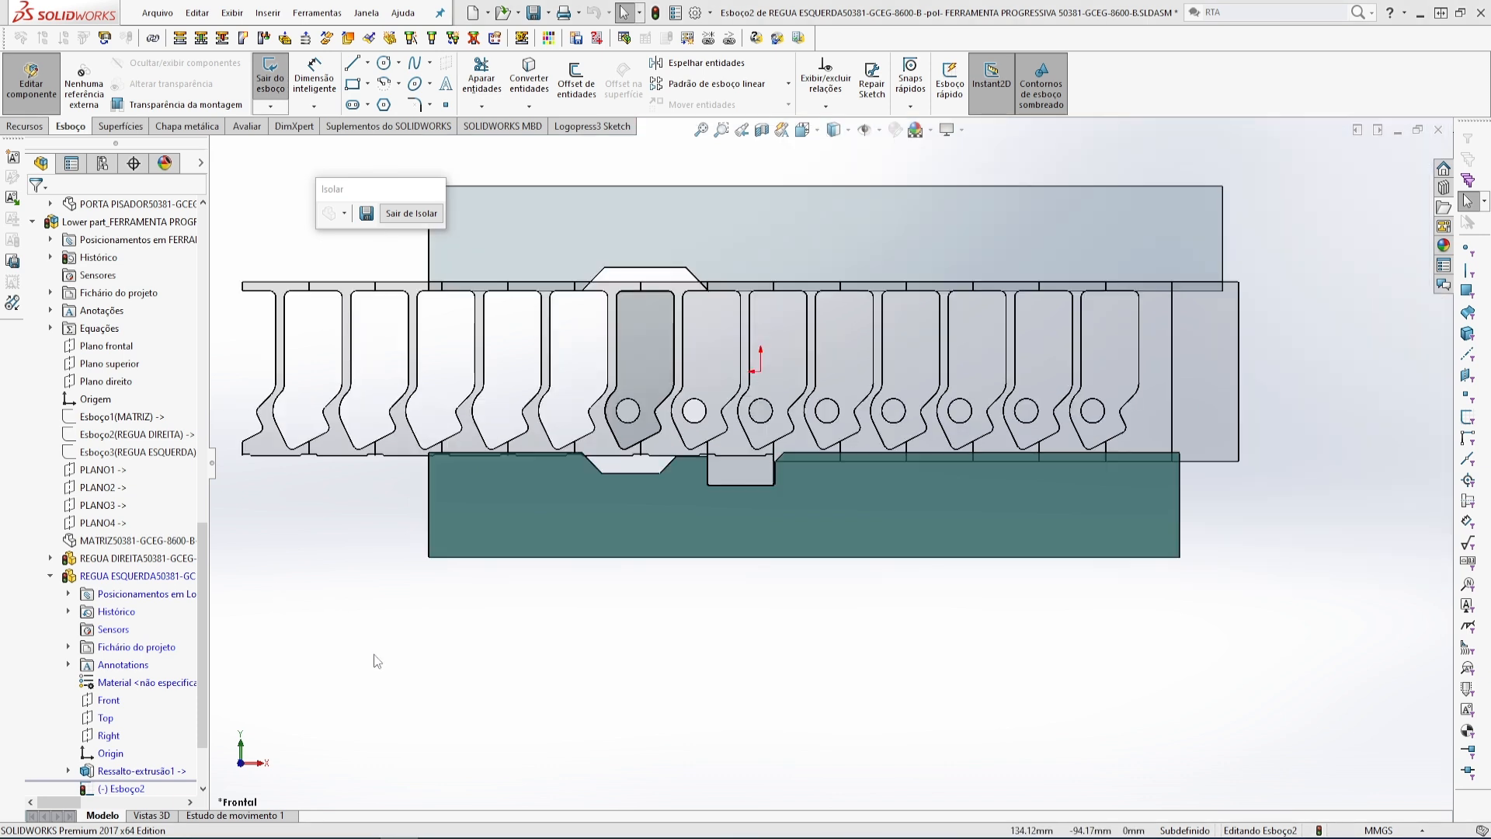
{"action": "scroll", "coordinate": [660, 524], "scroll_direction": "up", "scroll_amount": 1}
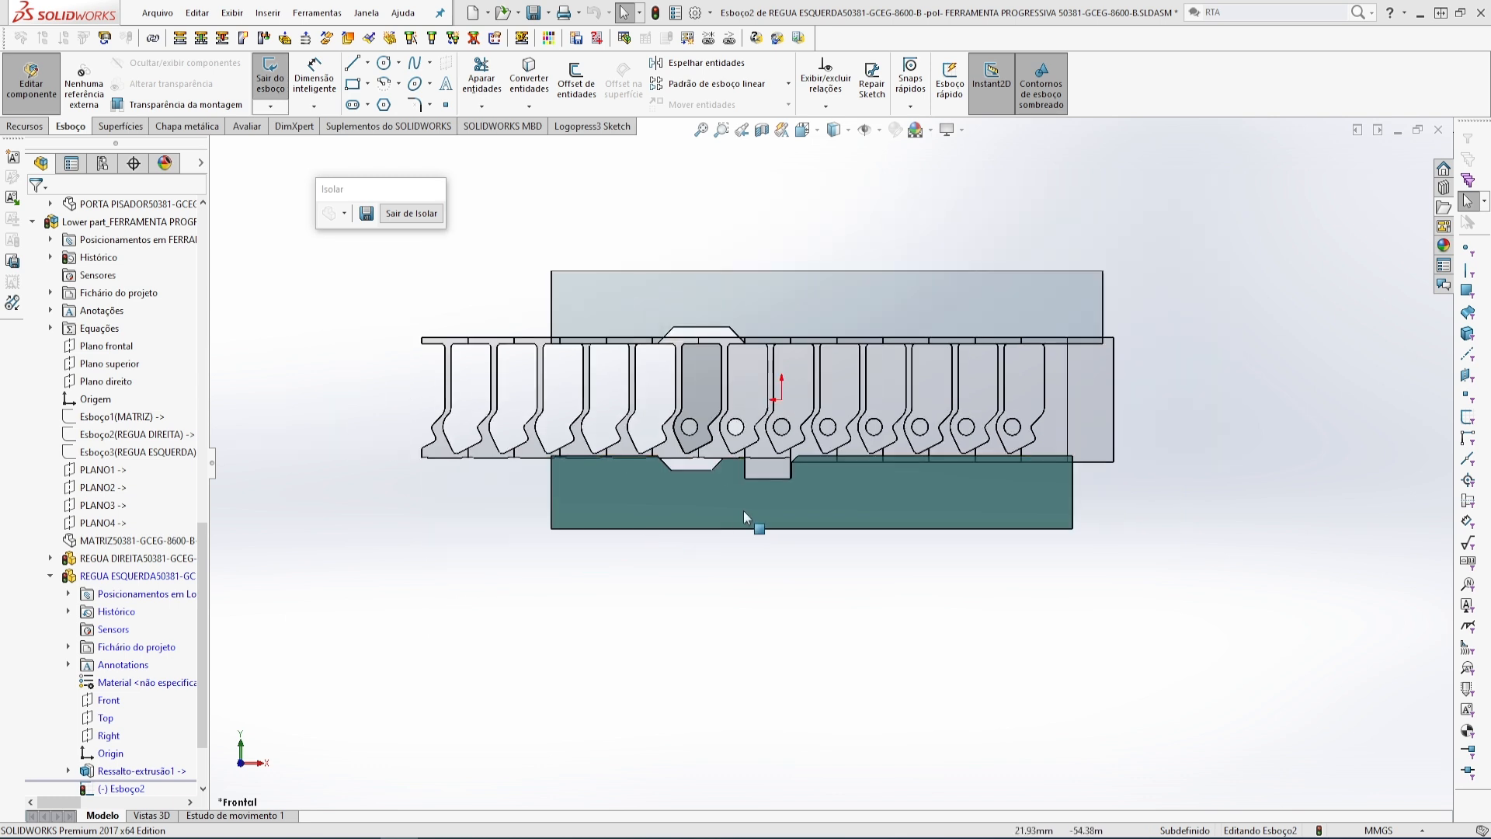
{"action": "scroll", "coordinate": [809, 491], "scroll_direction": "down", "scroll_amount": 1}
{"action": "scroll", "coordinate": [655, 490], "scroll_direction": "down", "scroll_amount": 1}
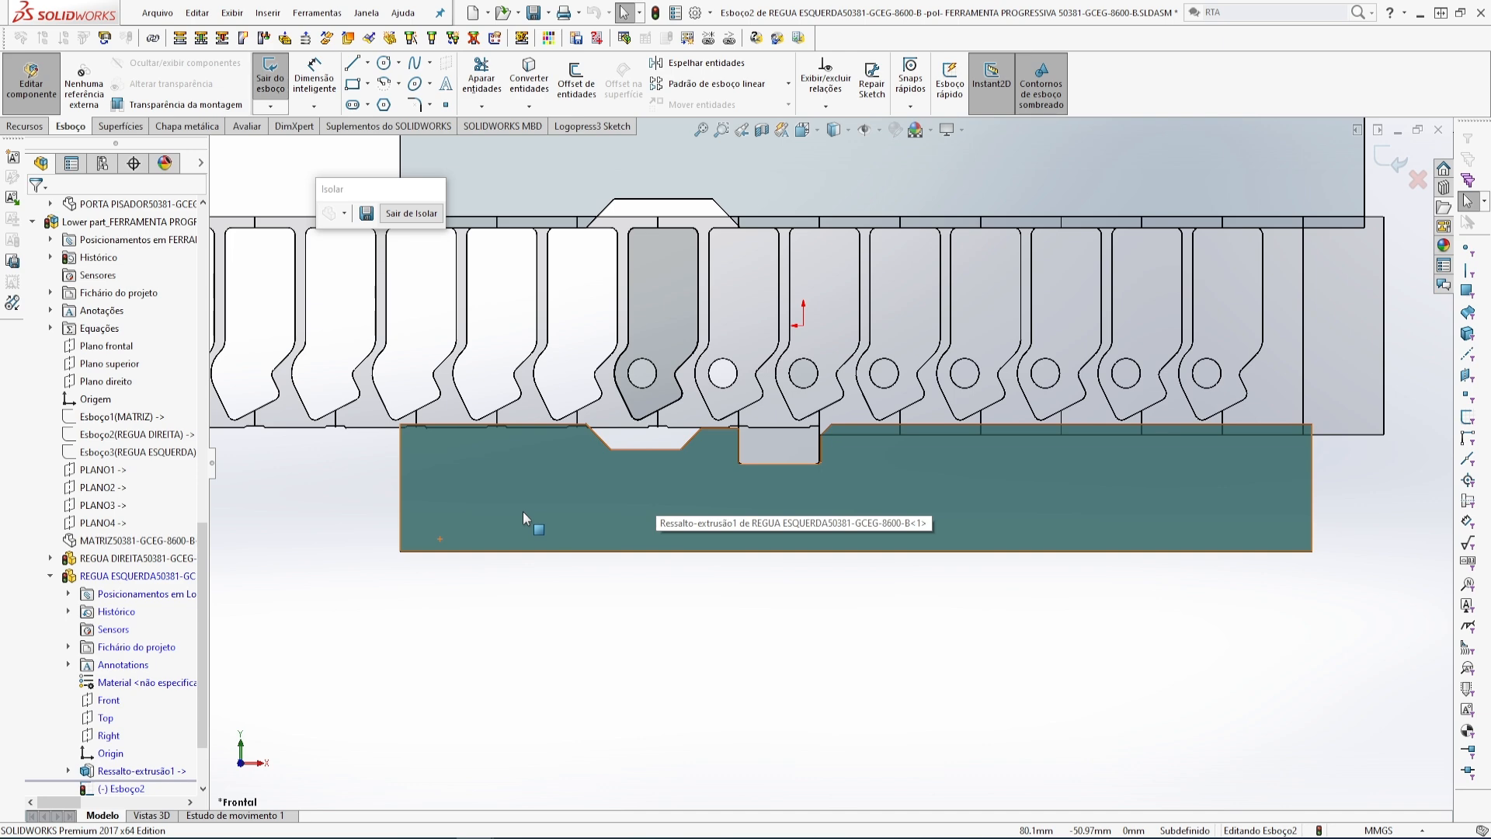
{"action": "scroll", "coordinate": [749, 445], "scroll_direction": "down", "scroll_amount": 1}
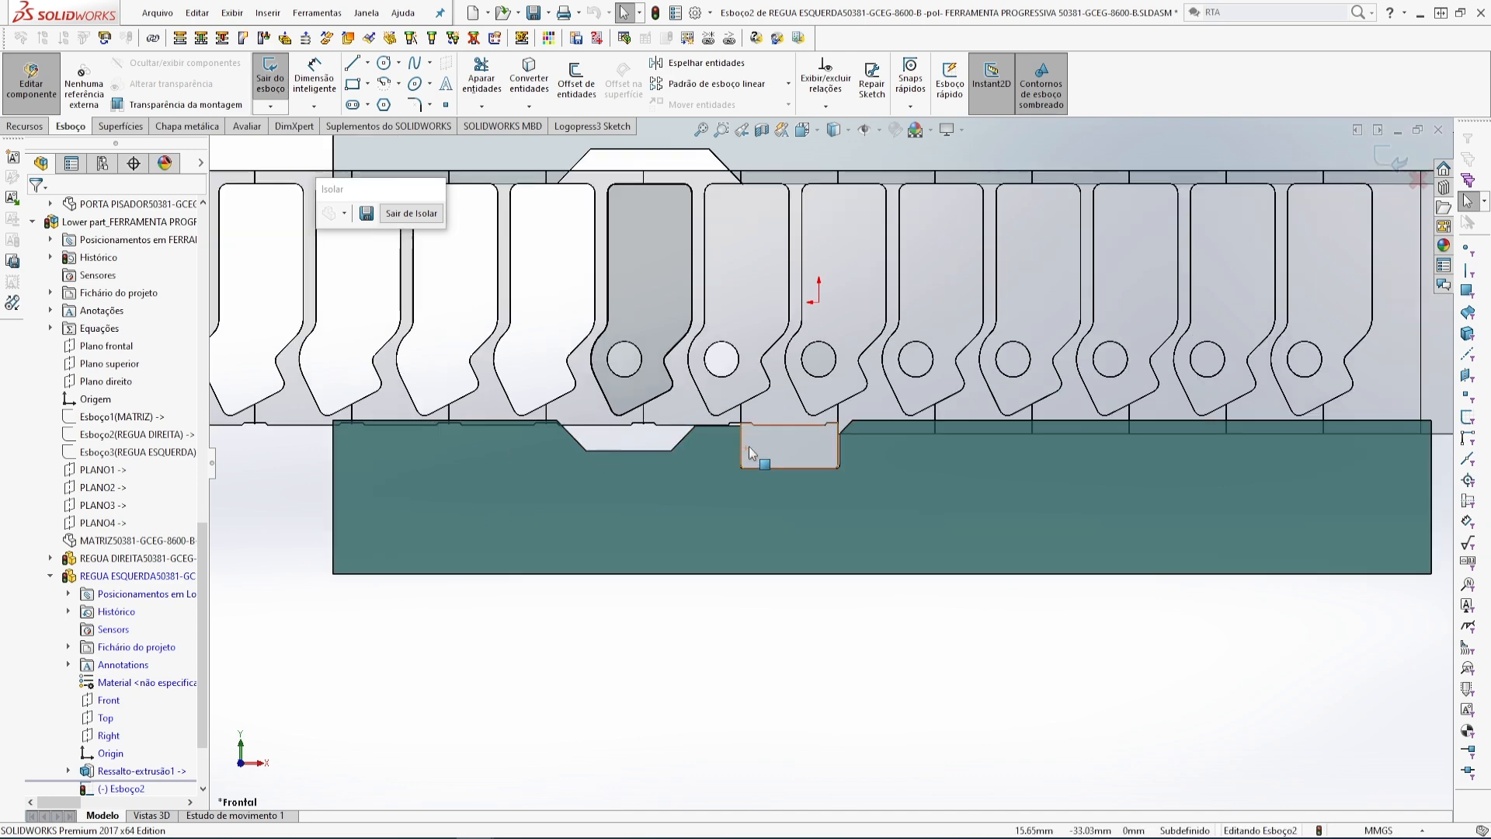
{"action": "scroll", "coordinate": [542, 432], "scroll_direction": "down", "scroll_amount": 1}
{"action": "scroll", "coordinate": [482, 446], "scroll_direction": "down", "scroll_amount": 1}
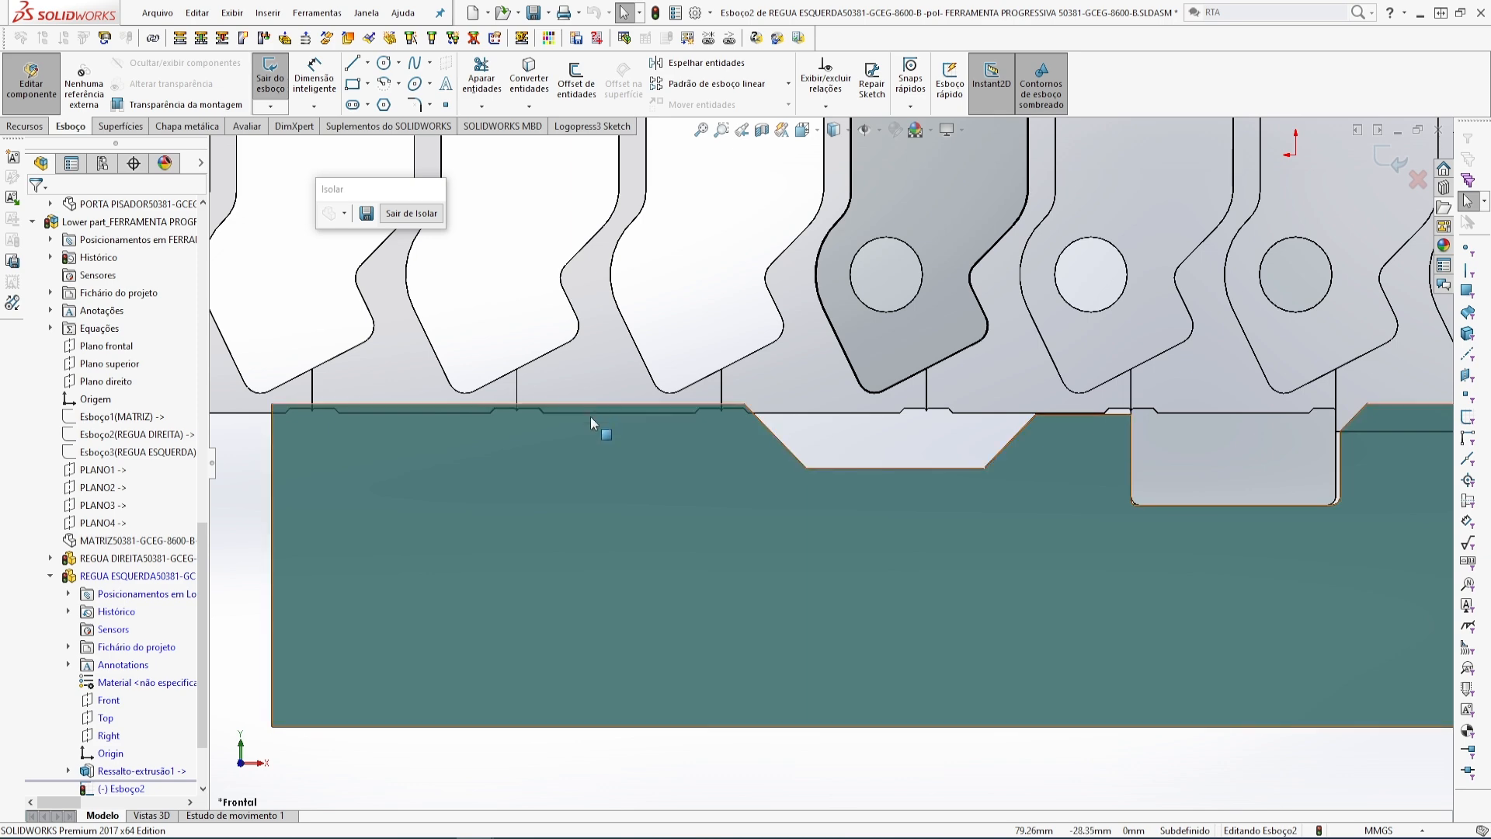
{"action": "scroll", "coordinate": [548, 497], "scroll_direction": "up", "scroll_amount": 5}
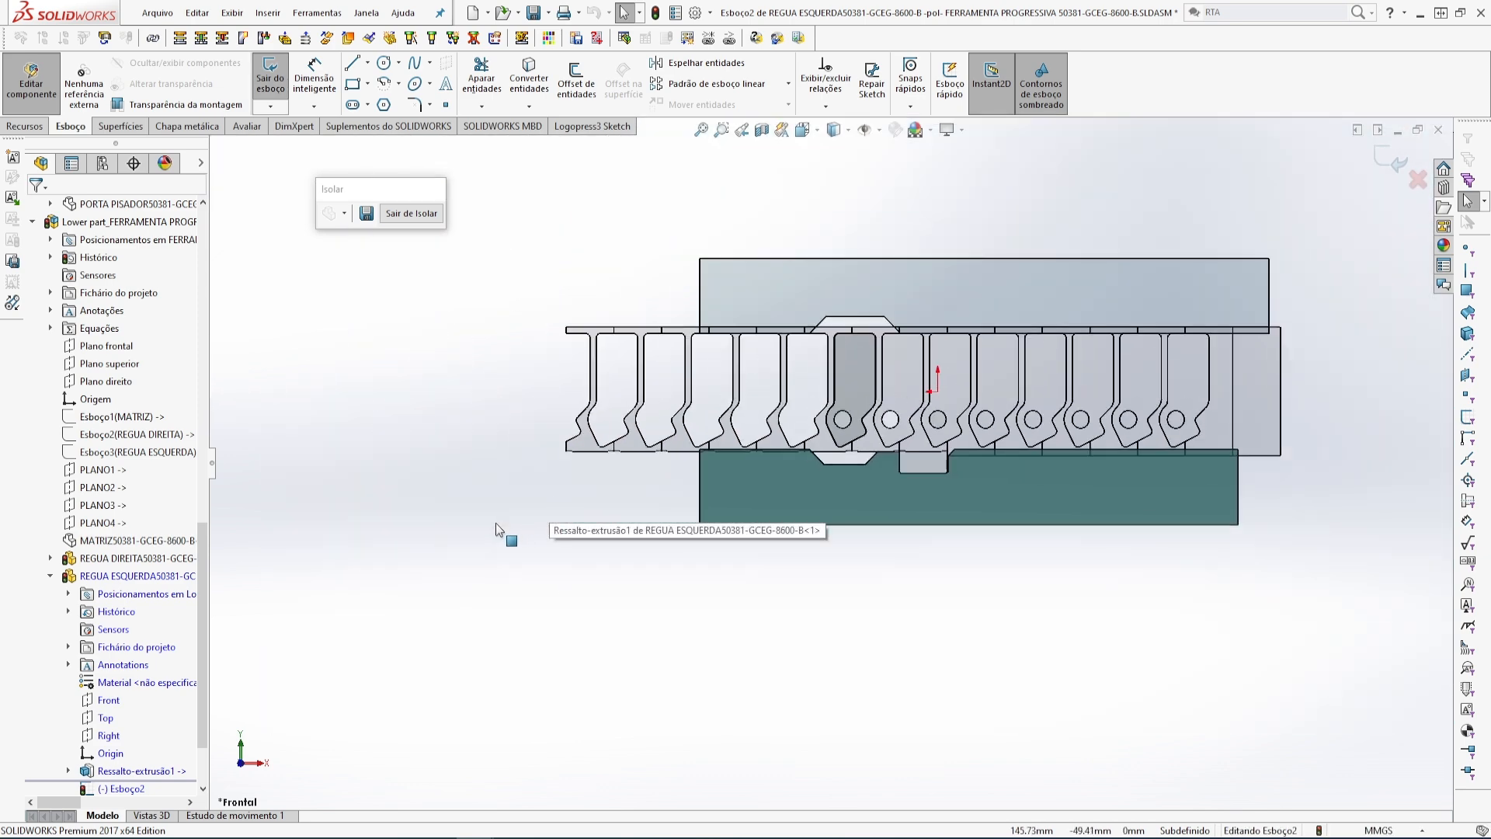
{"action": "scroll", "coordinate": [1289, 372], "scroll_direction": "down", "scroll_amount": 1}
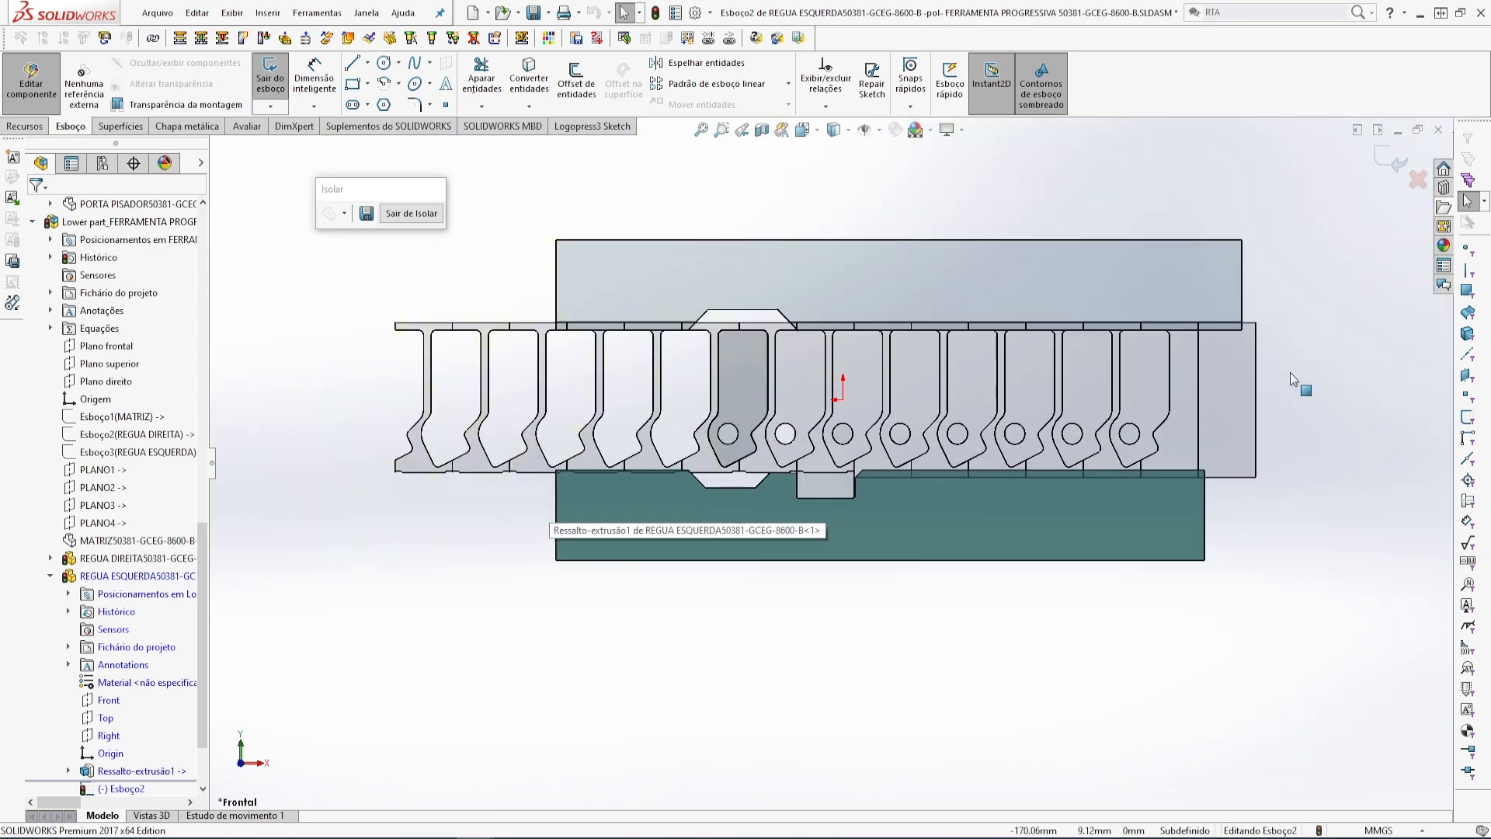
- Discard the new sketch on the REGUA ESQUERDA rail and return to the top-level assembly
{"action": "left_click", "coordinate": [1418, 181]}
{"action": "left_click", "coordinate": [773, 439]}
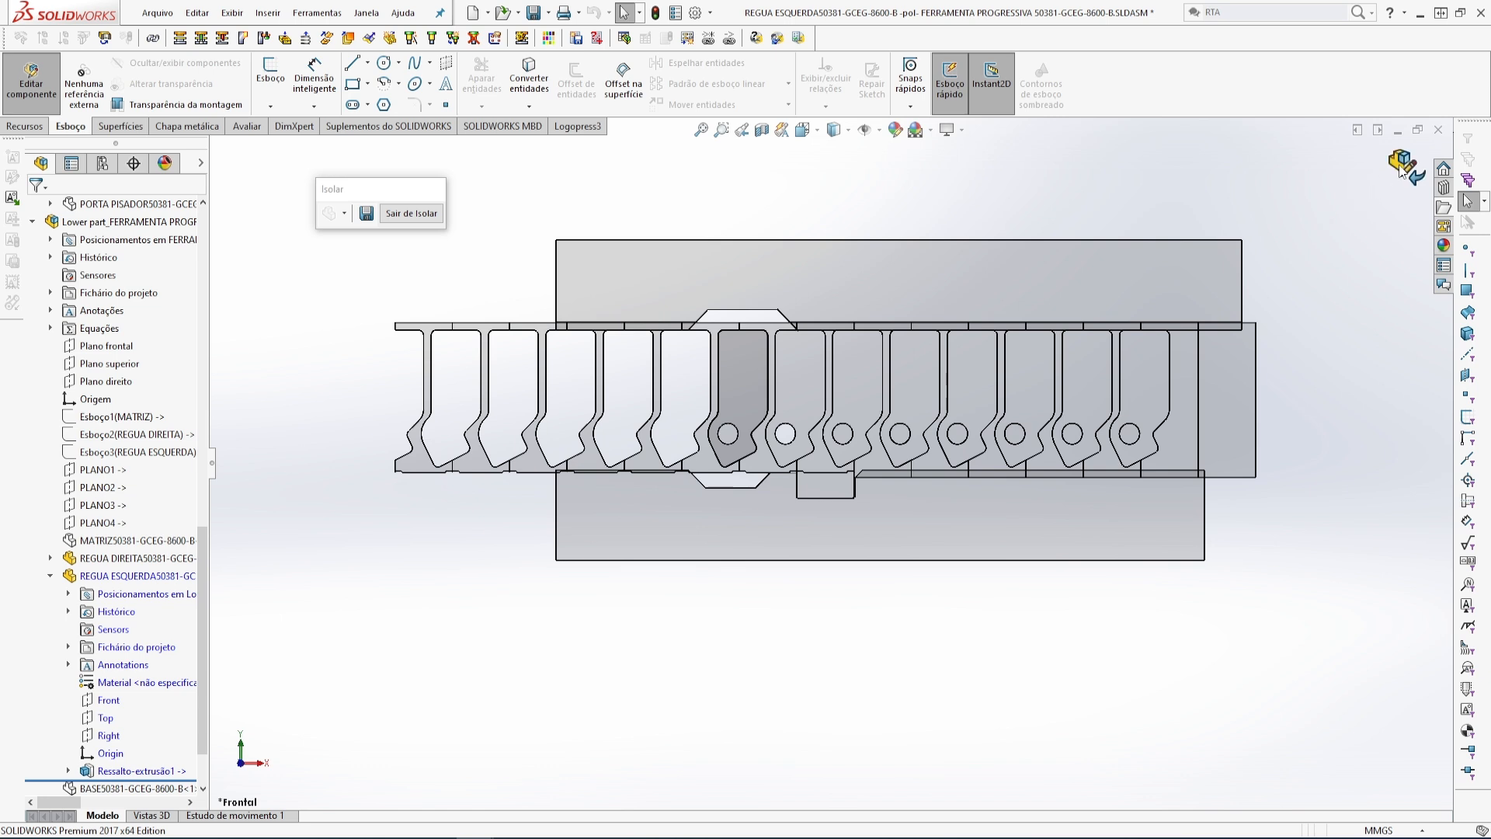
{"action": "left_click", "coordinate": [1406, 167]}
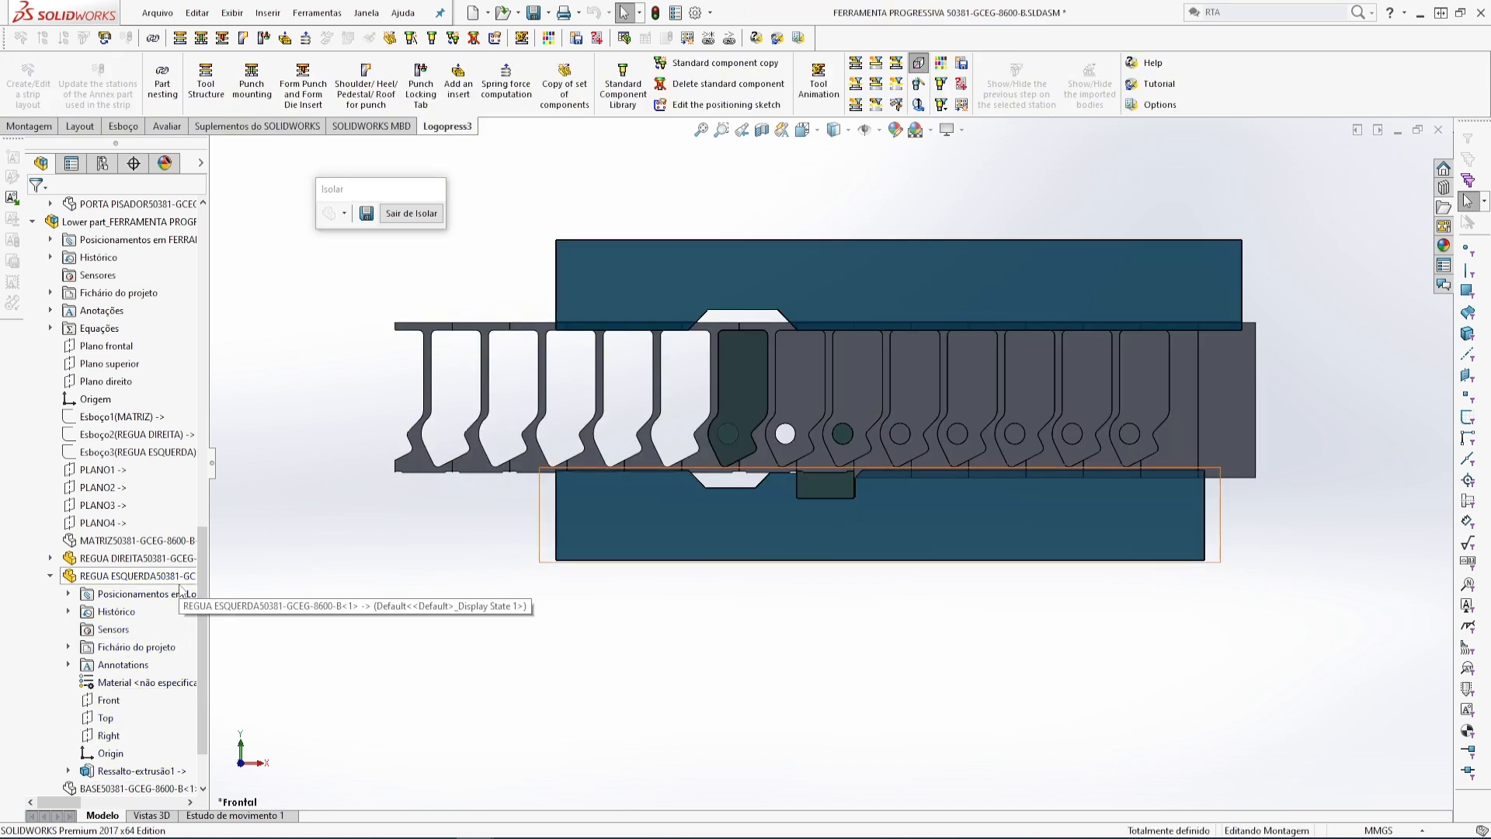
- Open the lower part's Esboço3(REGUA ESQUERDA) layout sketch for editing
{"action": "left_click", "coordinate": [141, 457]}
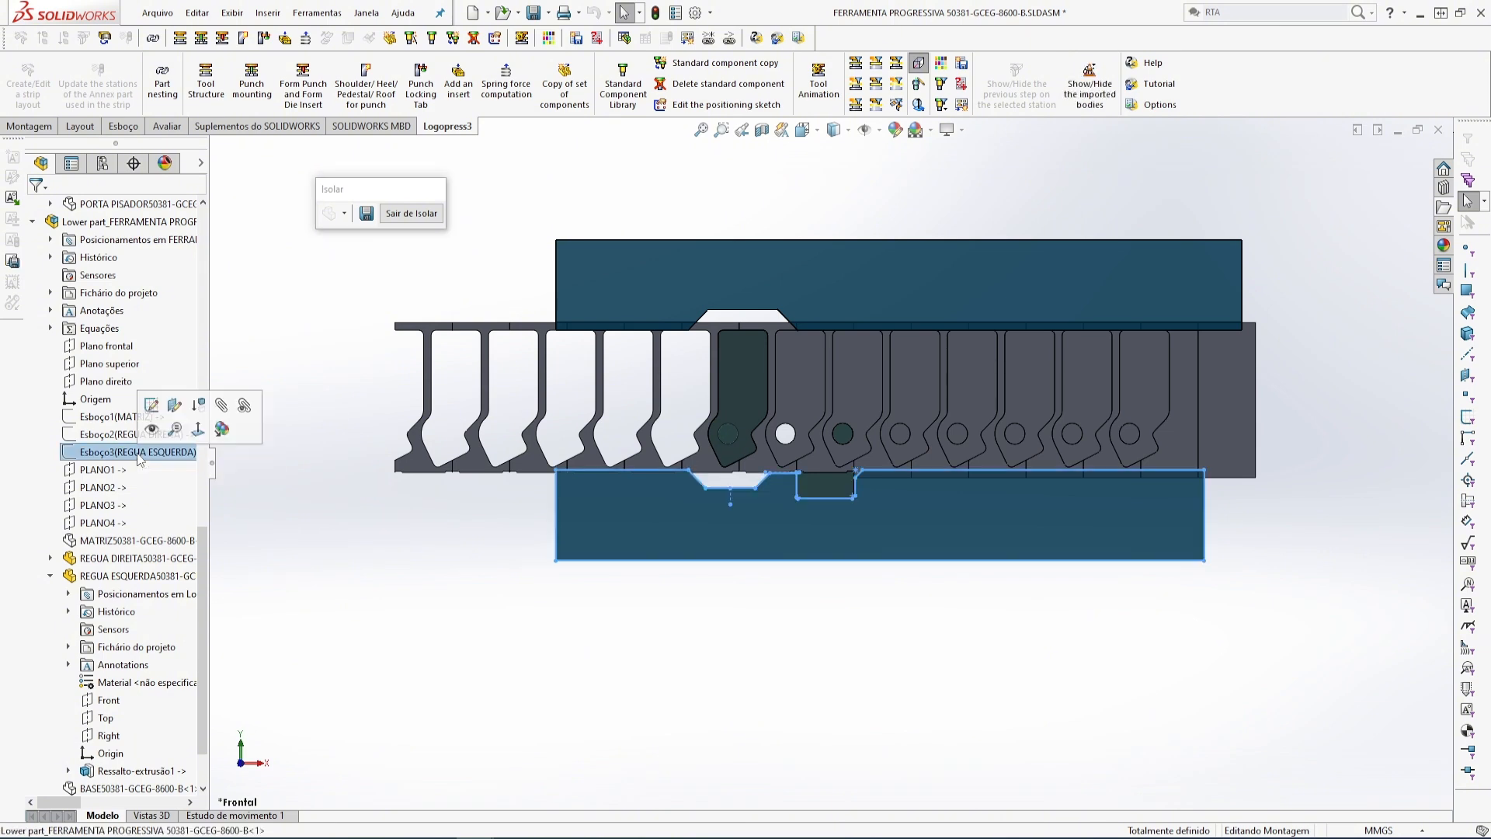
{"action": "left_click", "coordinate": [151, 404]}
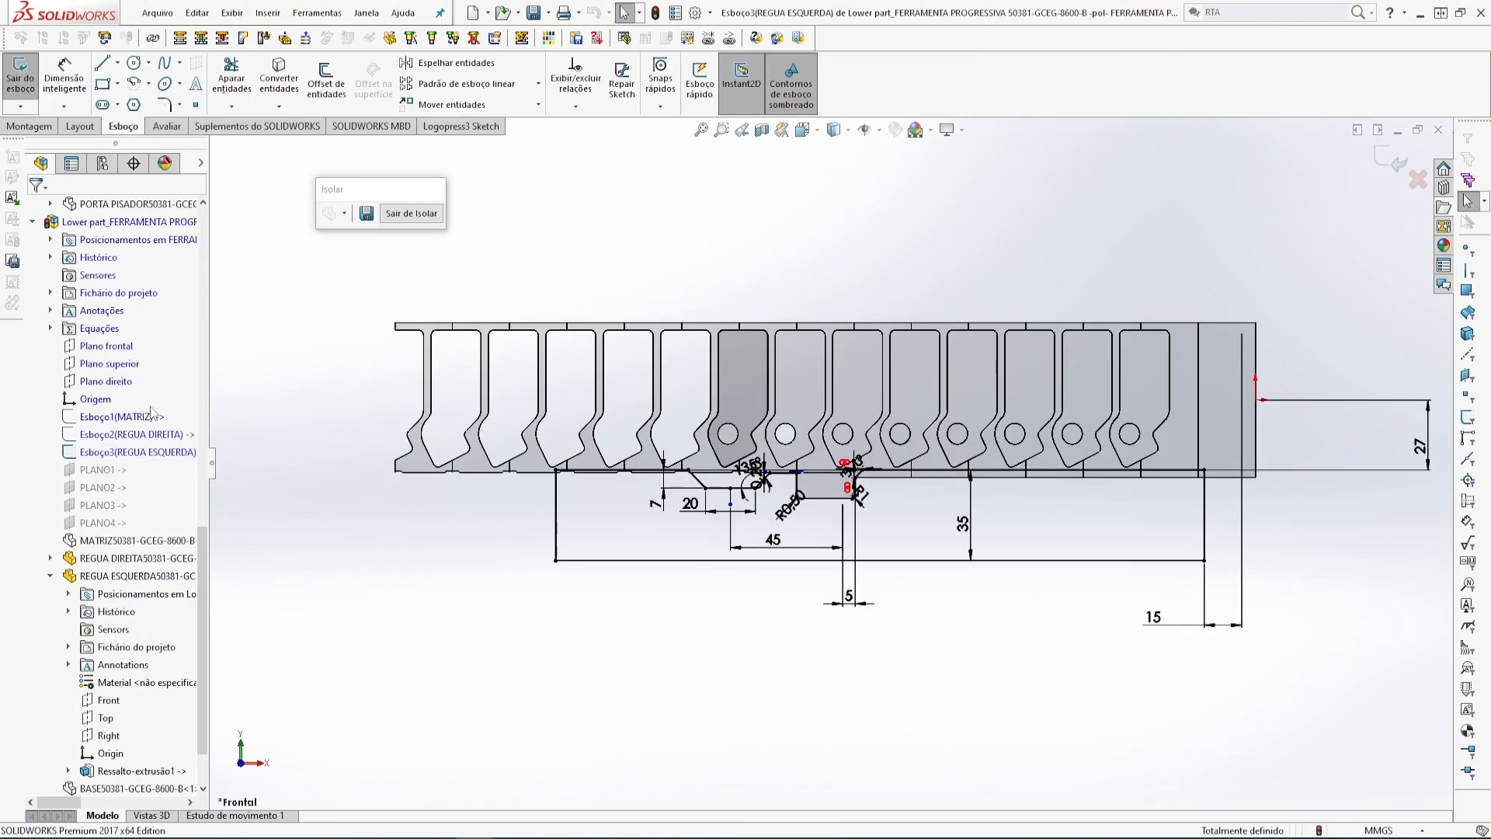
{"action": "scroll", "coordinate": [656, 487], "scroll_direction": "down", "scroll_amount": 5}
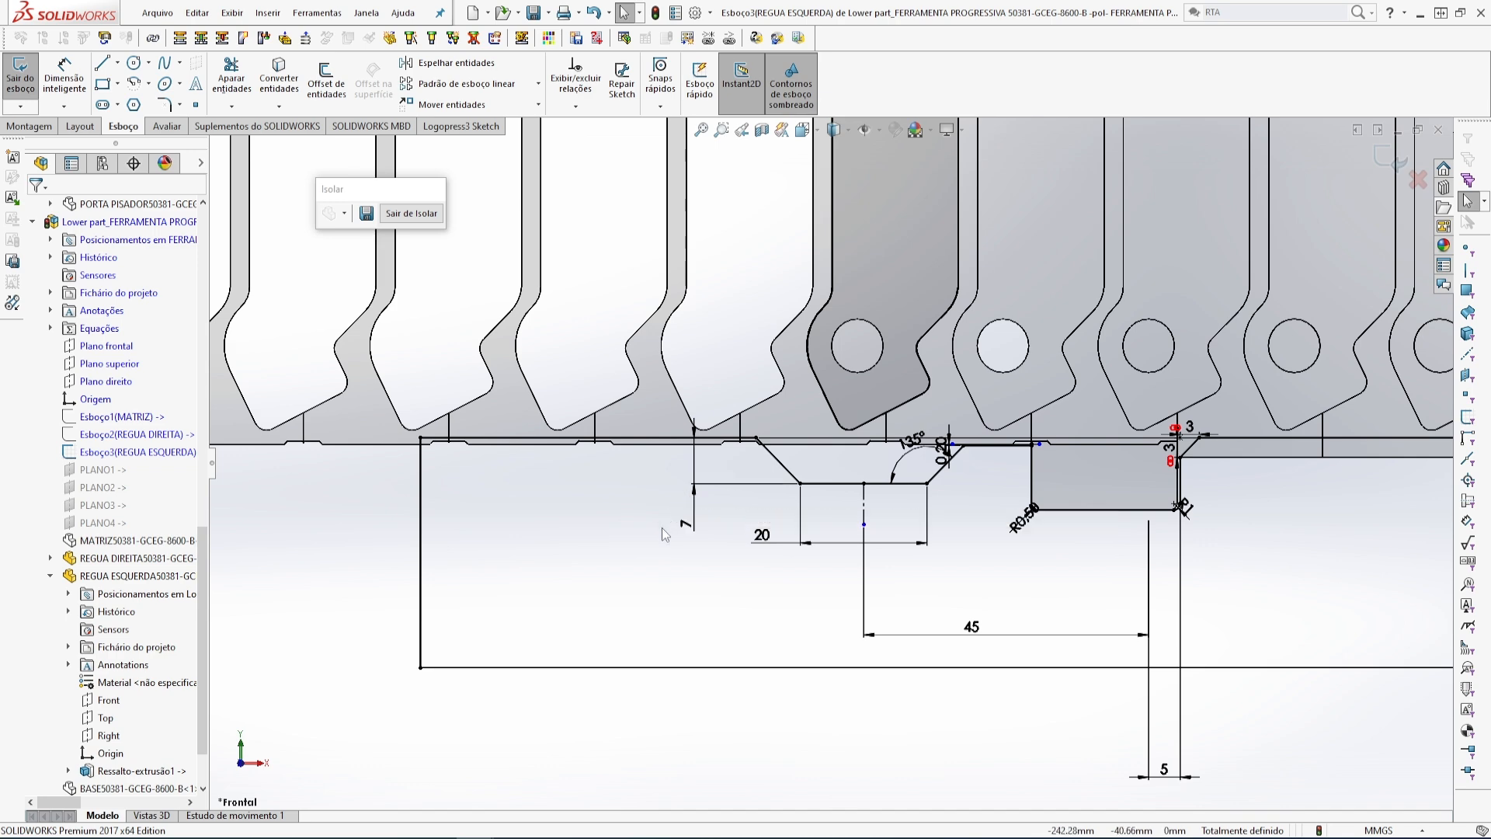
{"action": "scroll", "coordinate": [676, 532], "scroll_direction": "up", "scroll_amount": 3}
{"action": "scroll", "coordinate": [1041, 528], "scroll_direction": "up", "scroll_amount": 3}
{"action": "scroll", "coordinate": [1157, 504], "scroll_direction": "down", "scroll_amount": 4}
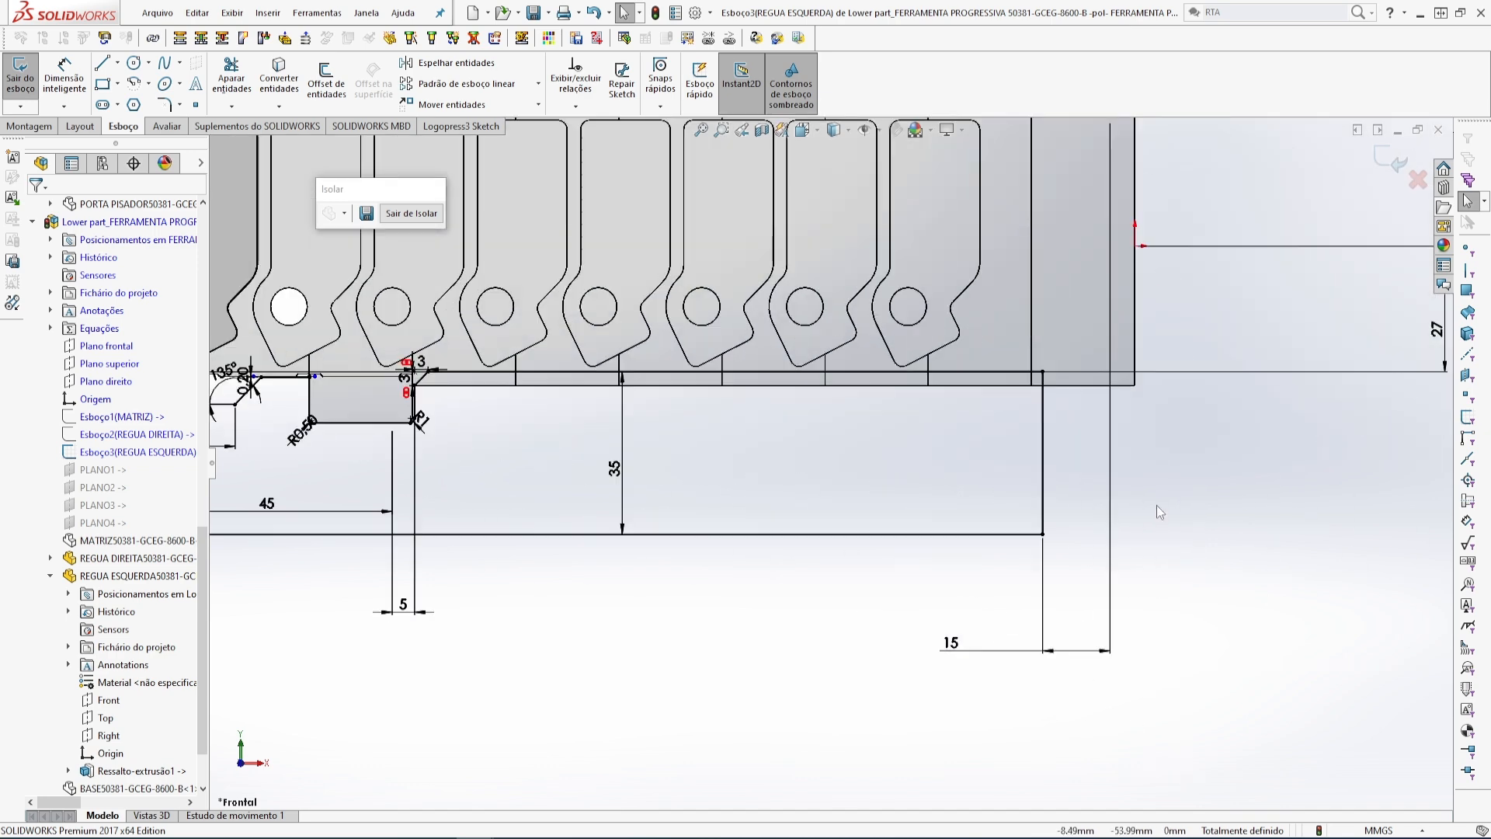
{"action": "scroll", "coordinate": [1157, 505], "scroll_direction": "up", "scroll_amount": 3}
{"action": "scroll", "coordinate": [334, 444], "scroll_direction": "down", "scroll_amount": 5}
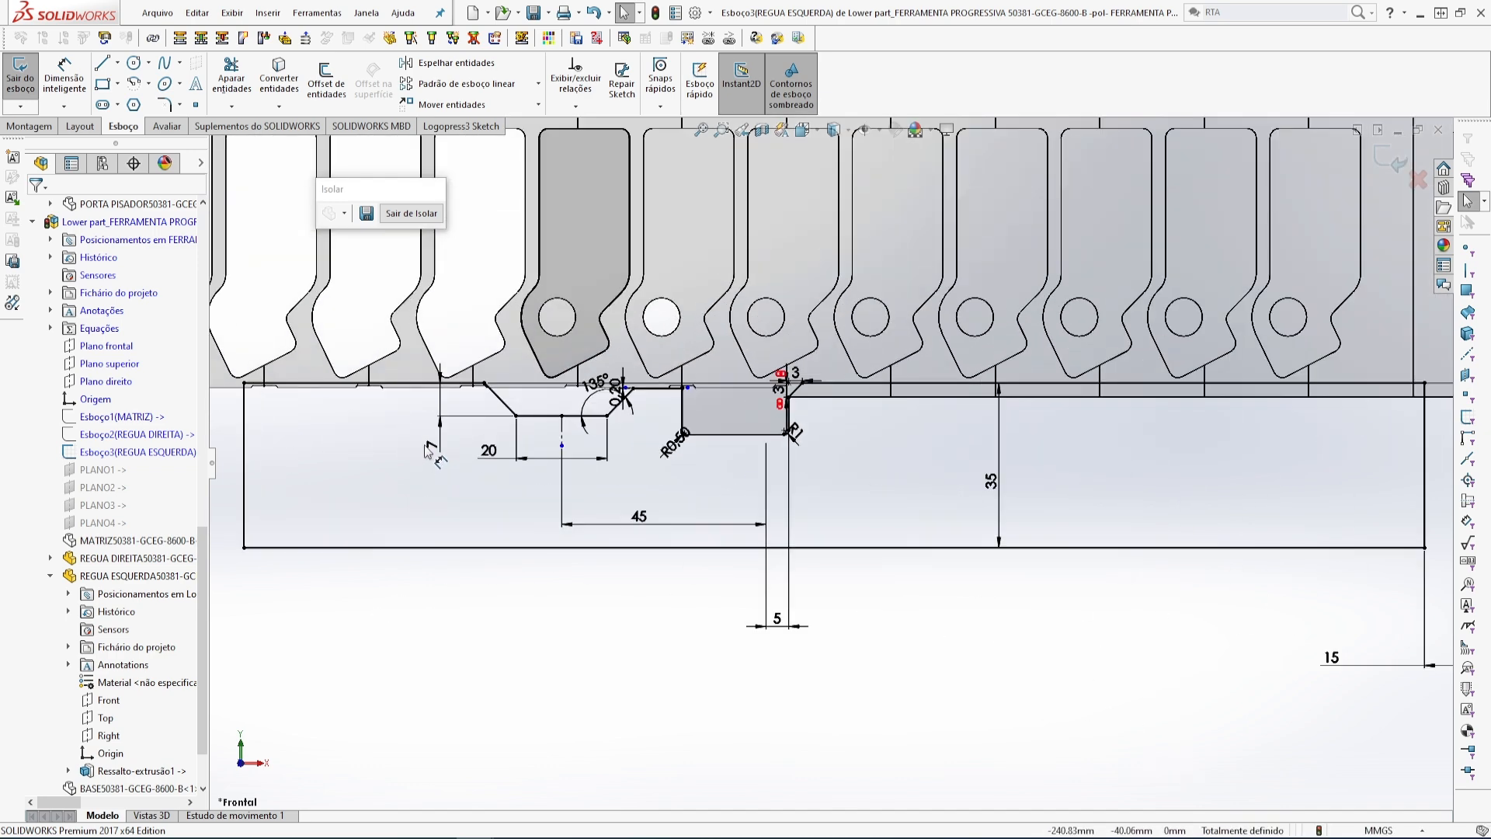
- Try to delete the collinear relation on the rail profile's strip-side line that ends at the trapezoidal notch
{"action": "left_click", "coordinate": [463, 362]}
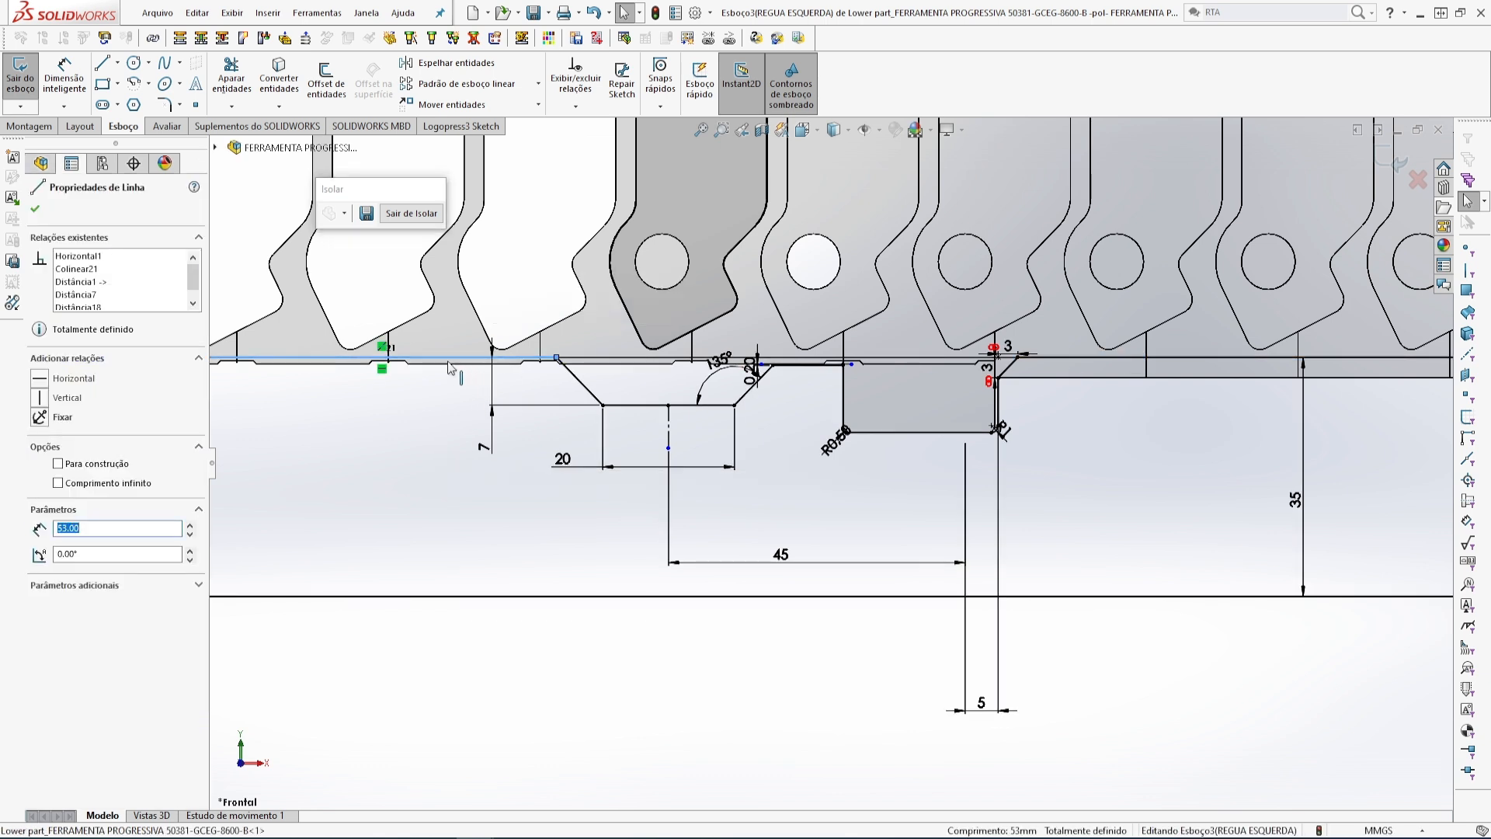
{"action": "right_click", "coordinate": [384, 349]}
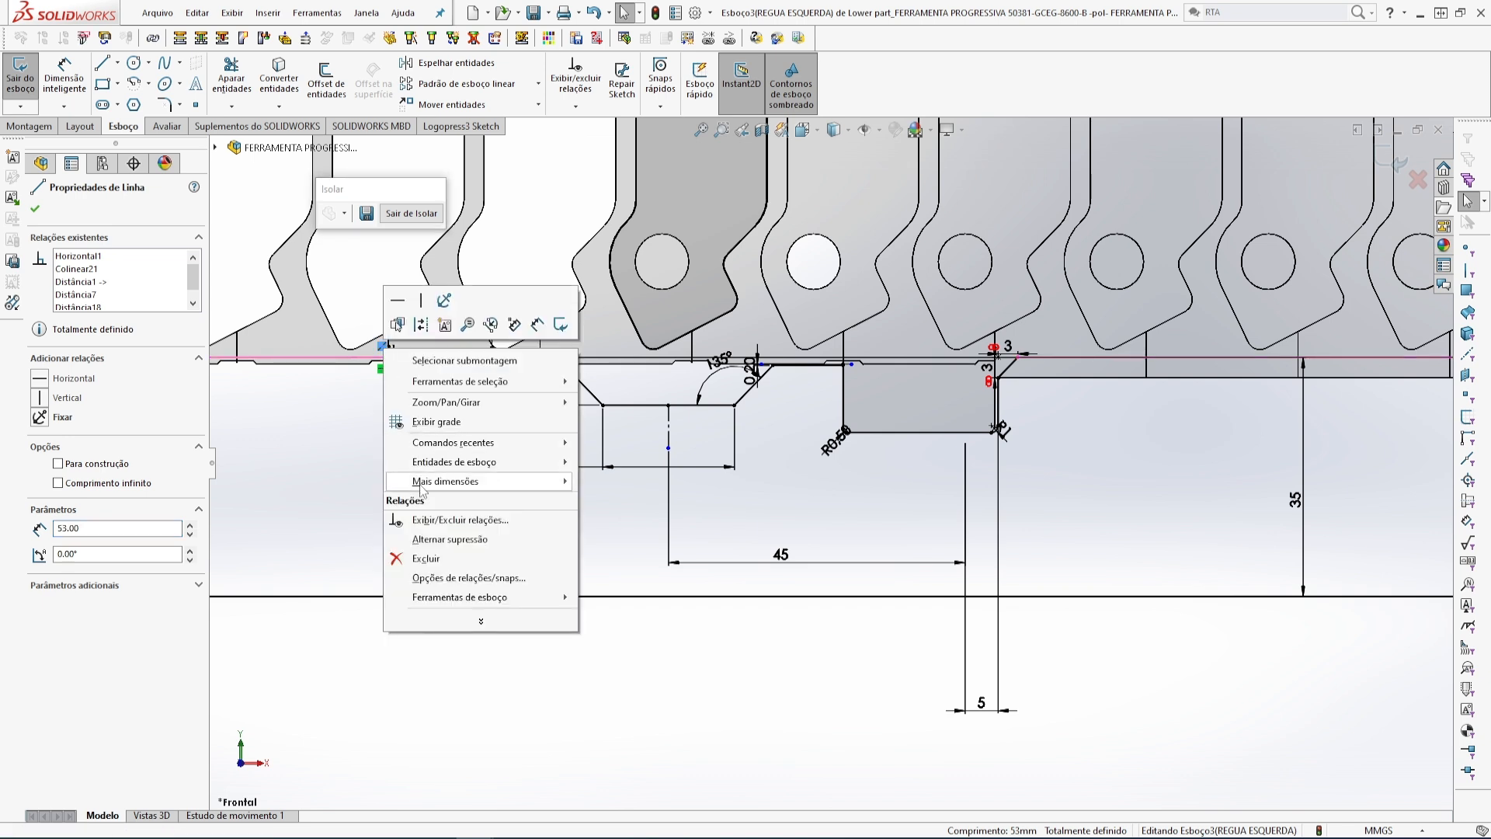
{"action": "left_click", "coordinate": [428, 558]}
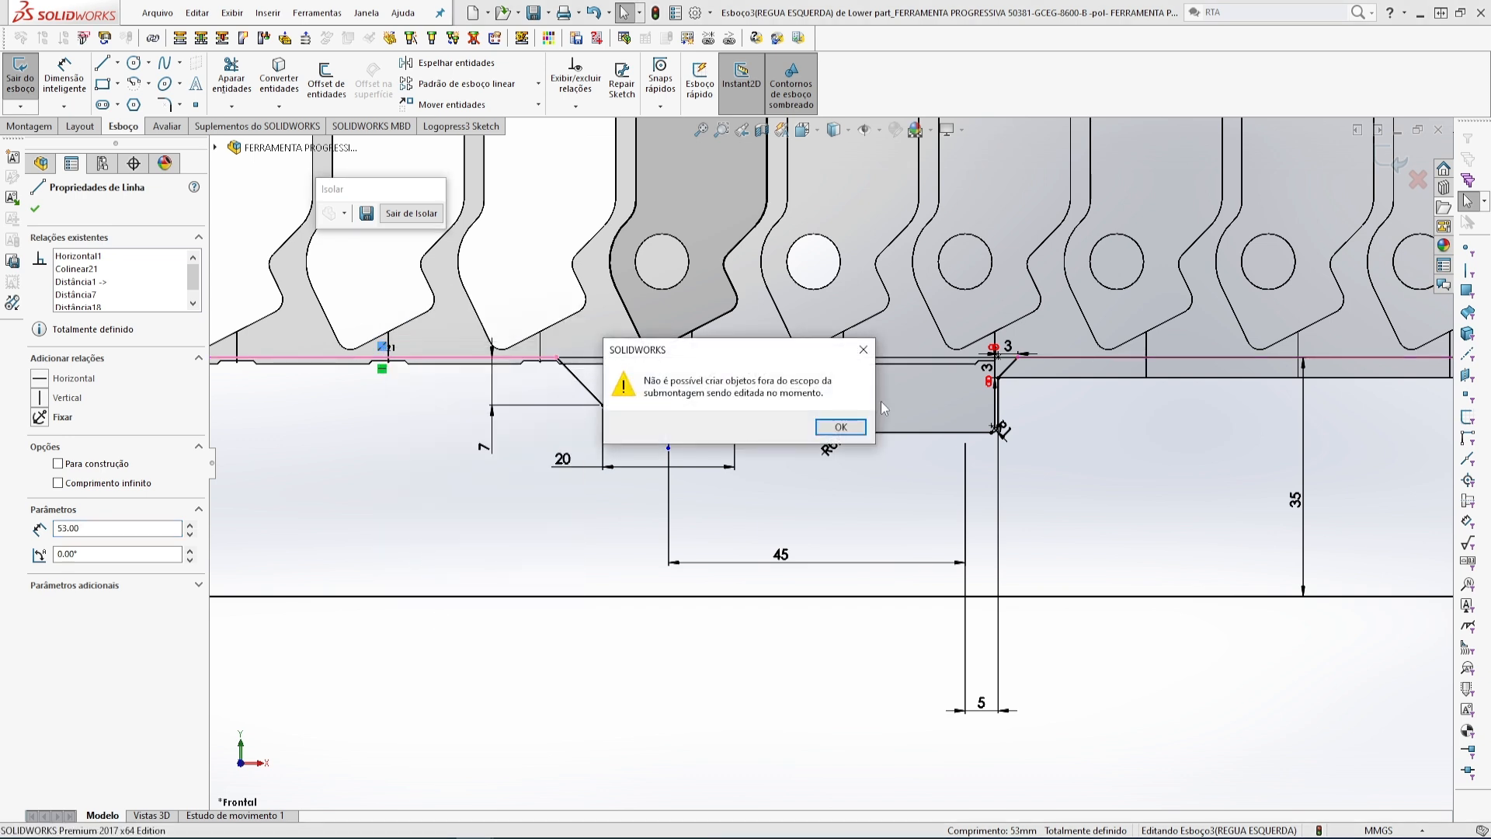
{"action": "left_click", "coordinate": [840, 427]}
{"action": "scroll", "coordinate": [698, 563], "scroll_direction": "up", "scroll_amount": 3}
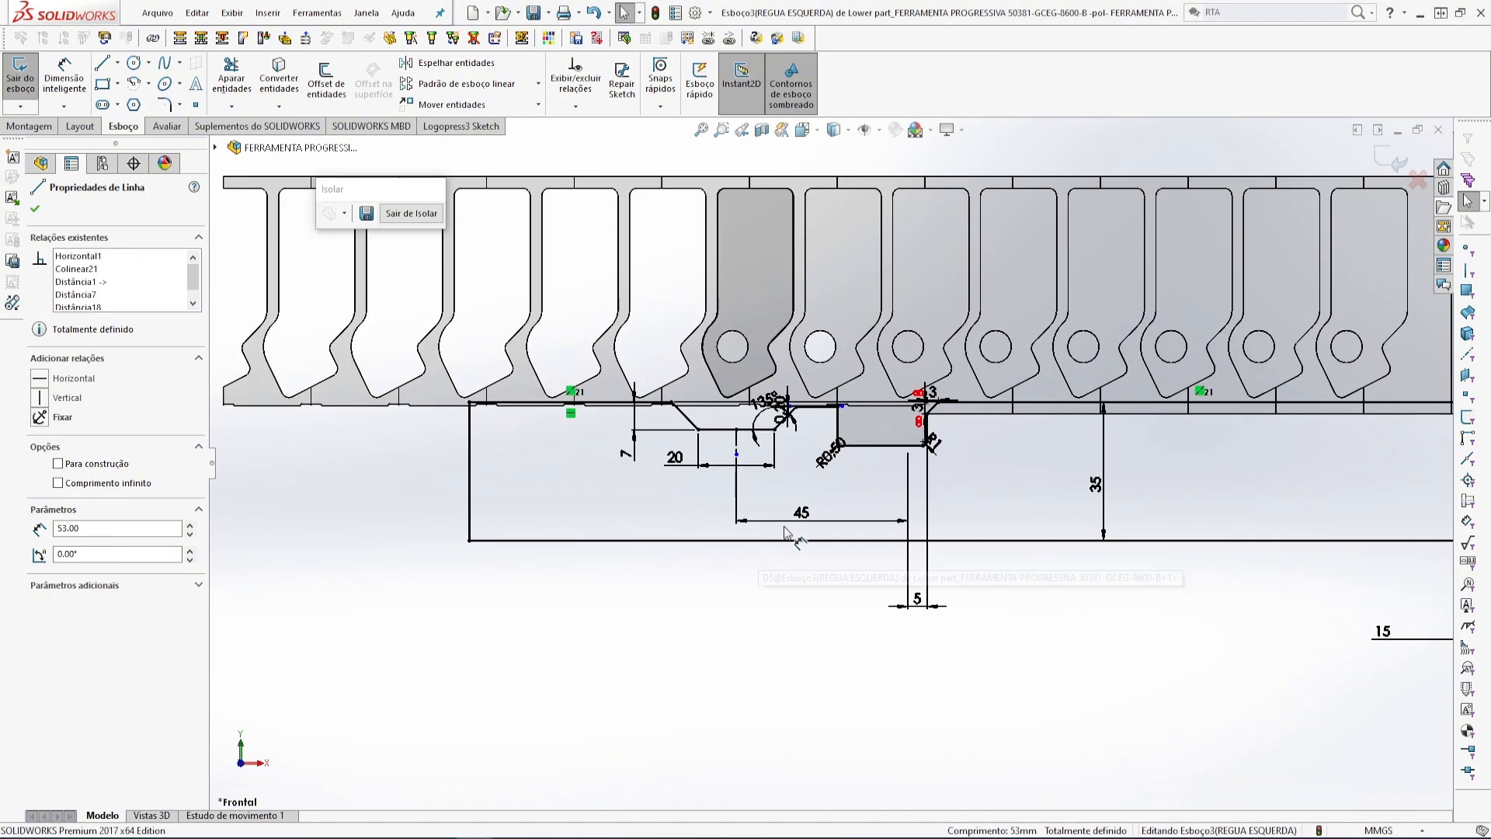
{"action": "left_click", "coordinate": [553, 571]}
{"action": "scroll", "coordinate": [617, 446], "scroll_direction": "down", "scroll_amount": 4}
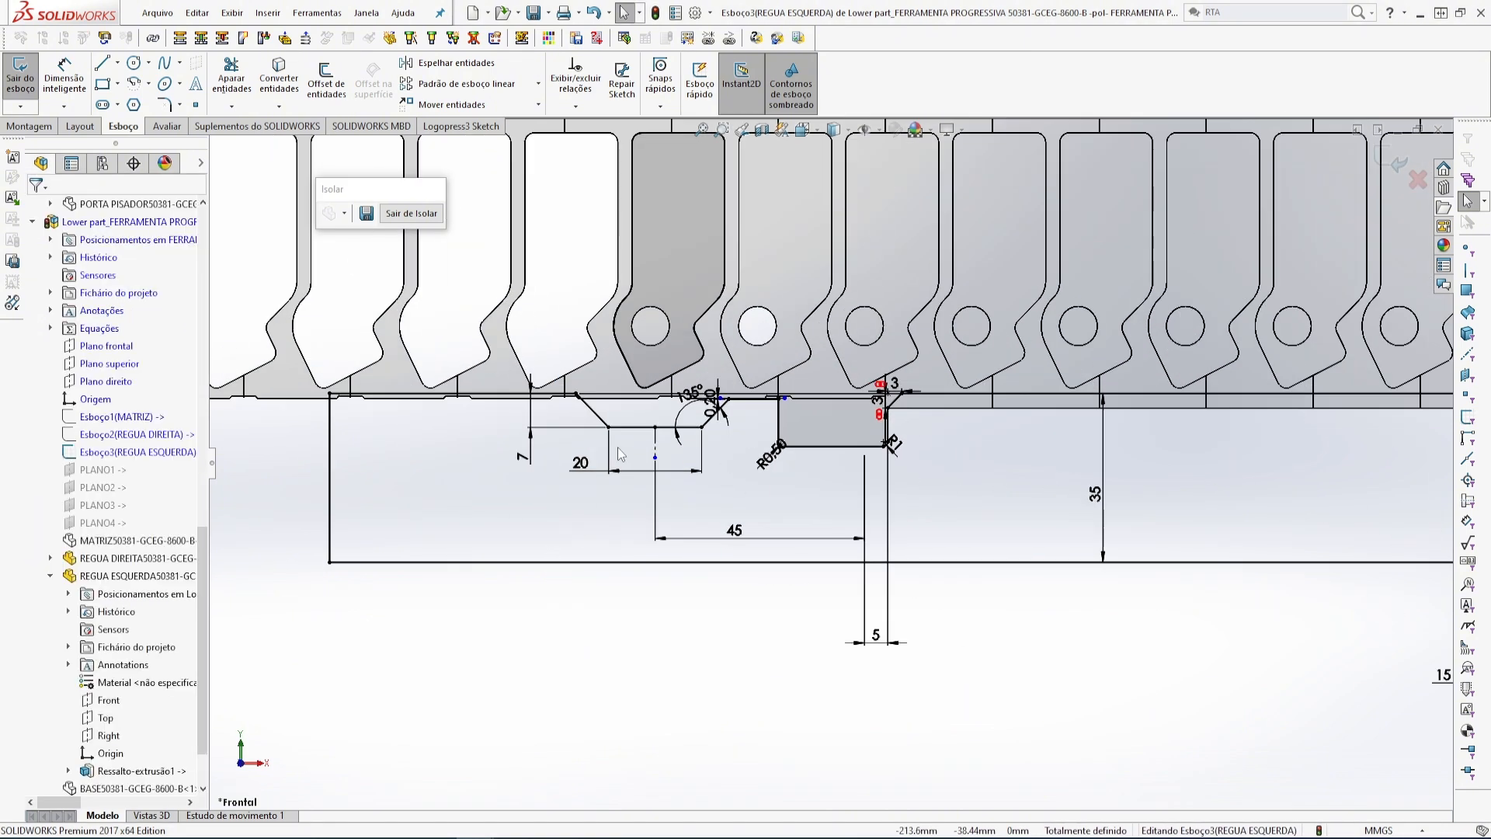
{"action": "left_click", "coordinate": [489, 375]}
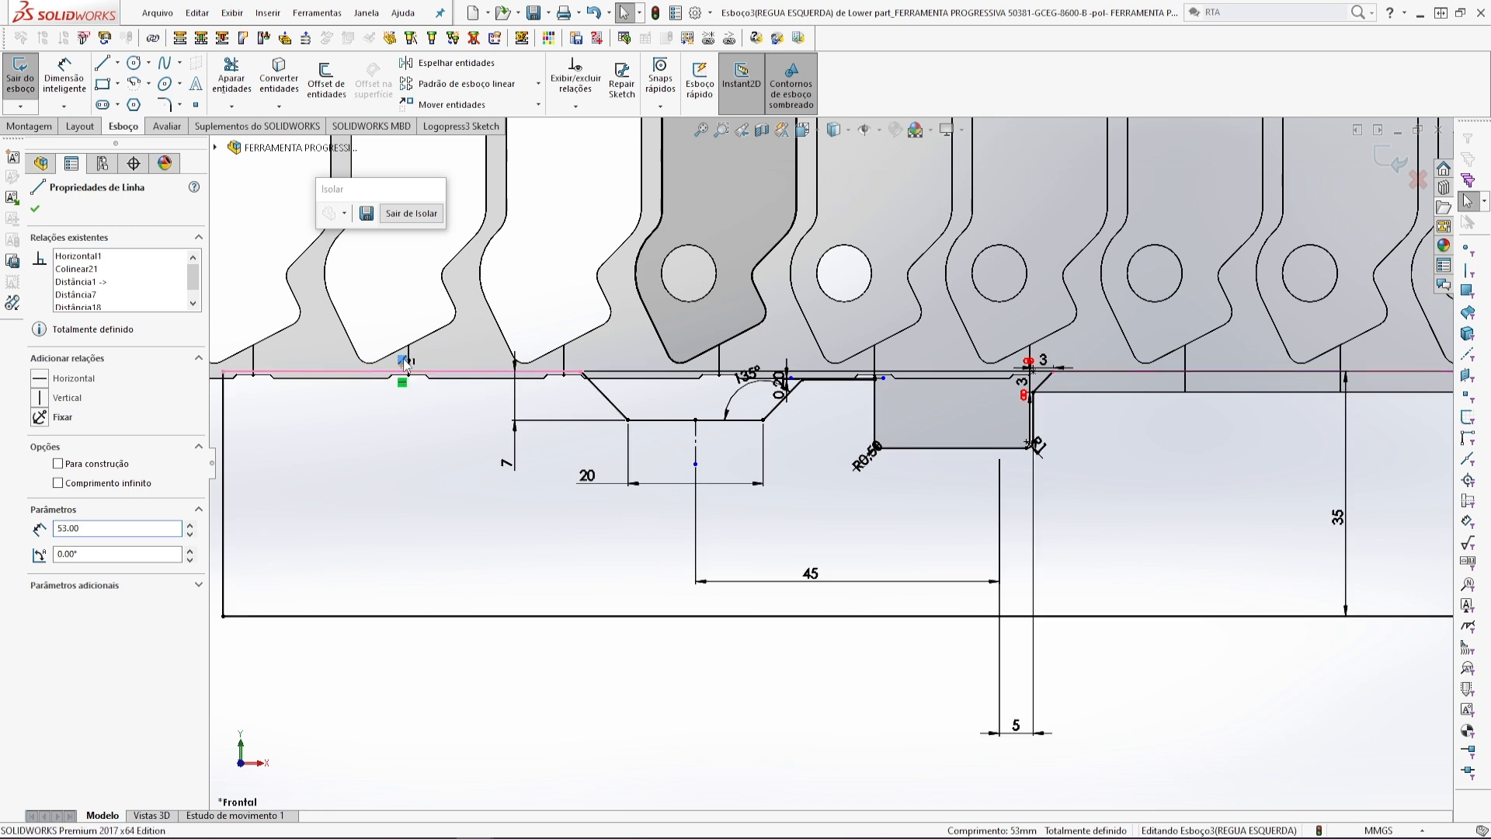
{"action": "right_click", "coordinate": [405, 361]}
{"action": "left_click", "coordinate": [446, 571]}
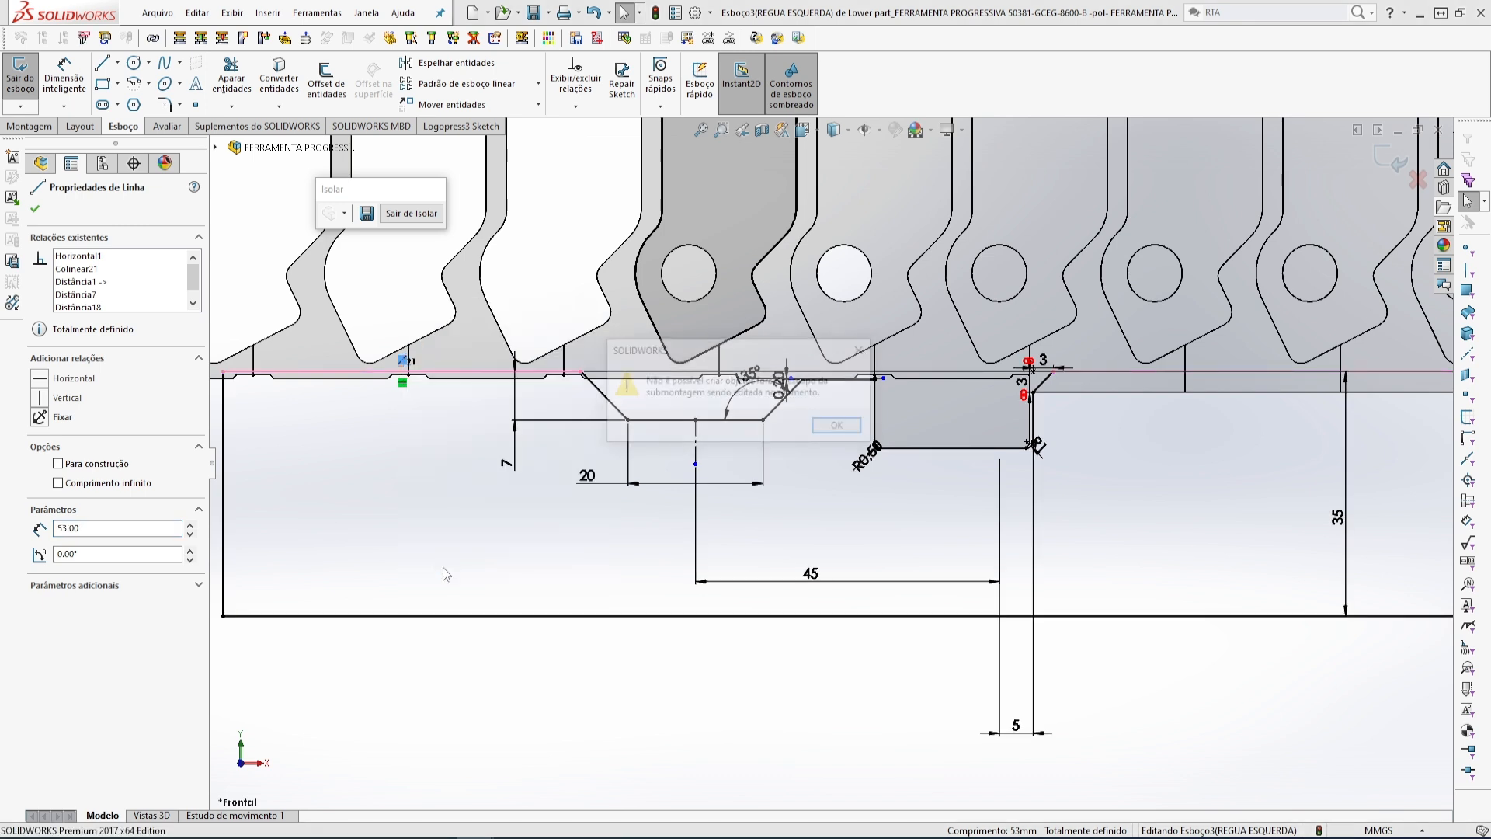
{"action": "left_click", "coordinate": [834, 429]}
{"action": "scroll", "coordinate": [815, 451], "scroll_direction": "up", "scroll_amount": 3}
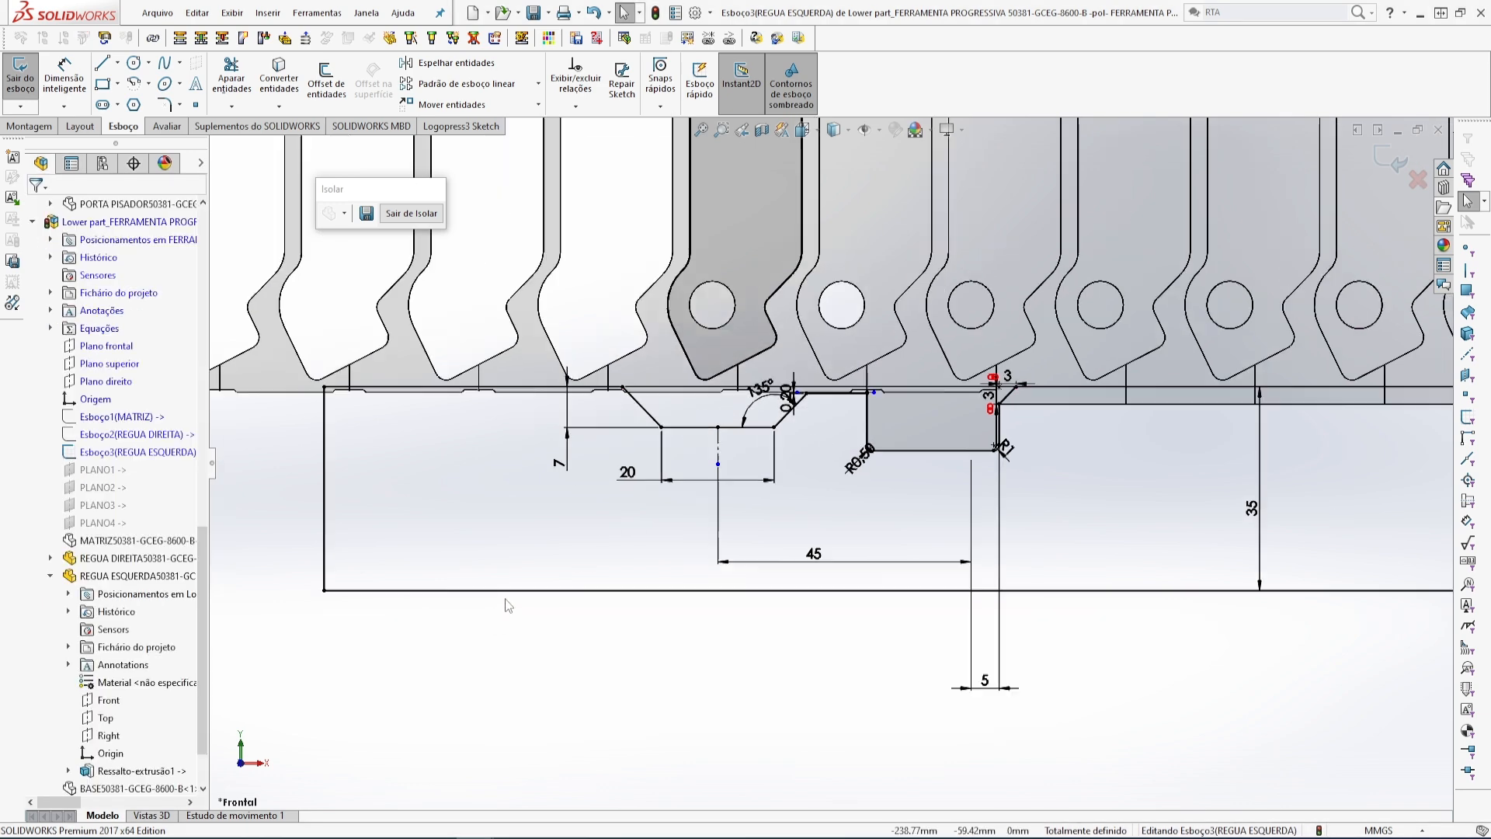
- Delete the upper horizontal sketch line between the ruler's left edge and the trapezoidal notch
{"action": "scroll", "coordinate": [815, 450], "scroll_direction": "down", "scroll_amount": 2}
{"action": "scroll", "coordinate": [819, 450], "scroll_direction": "up", "scroll_amount": 4}
{"action": "scroll", "coordinate": [1180, 456], "scroll_direction": "down", "scroll_amount": 2}
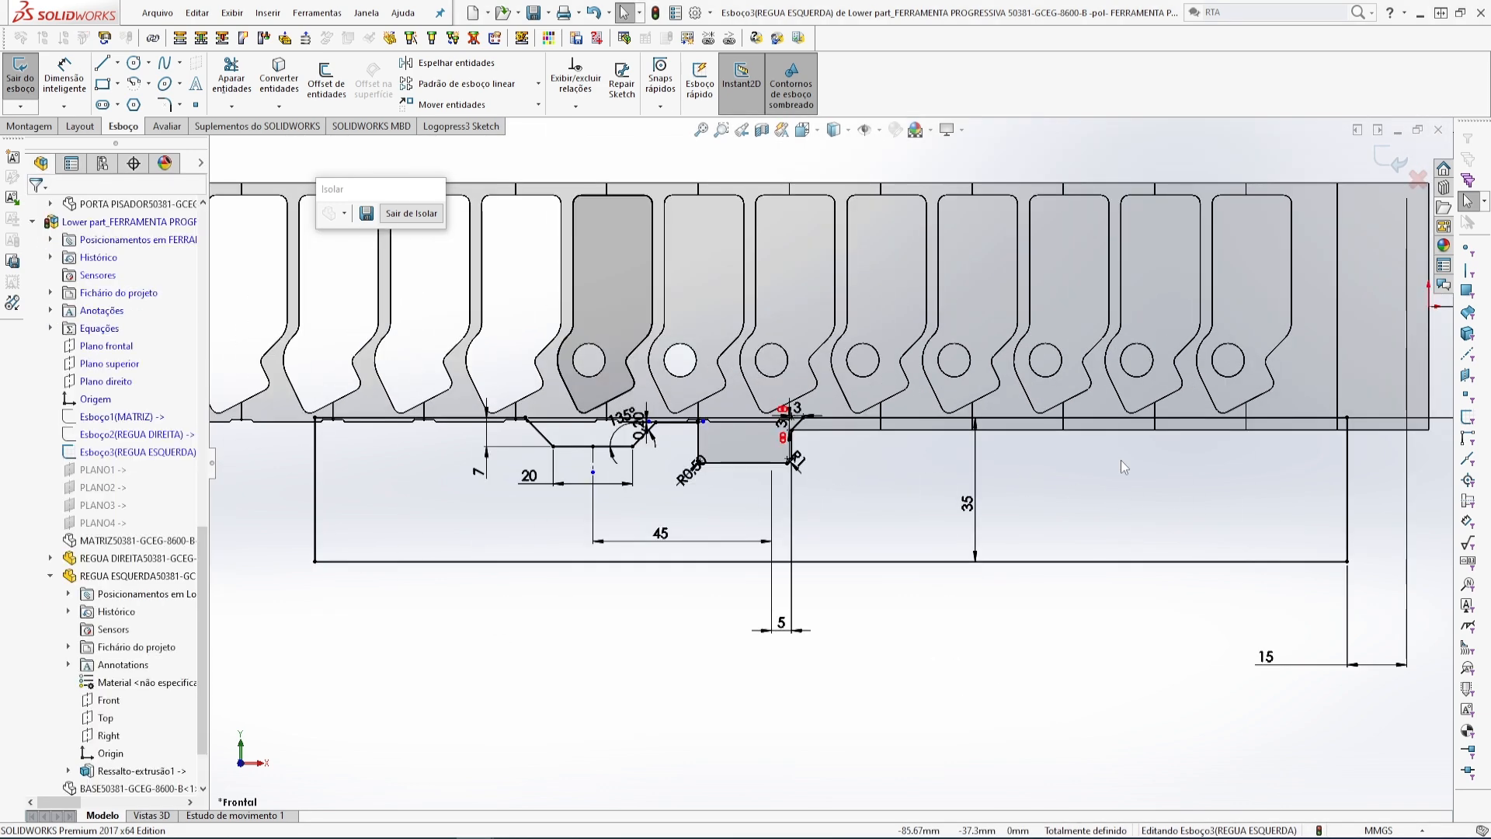
{"action": "scroll", "coordinate": [652, 455], "scroll_direction": "down", "scroll_amount": 3}
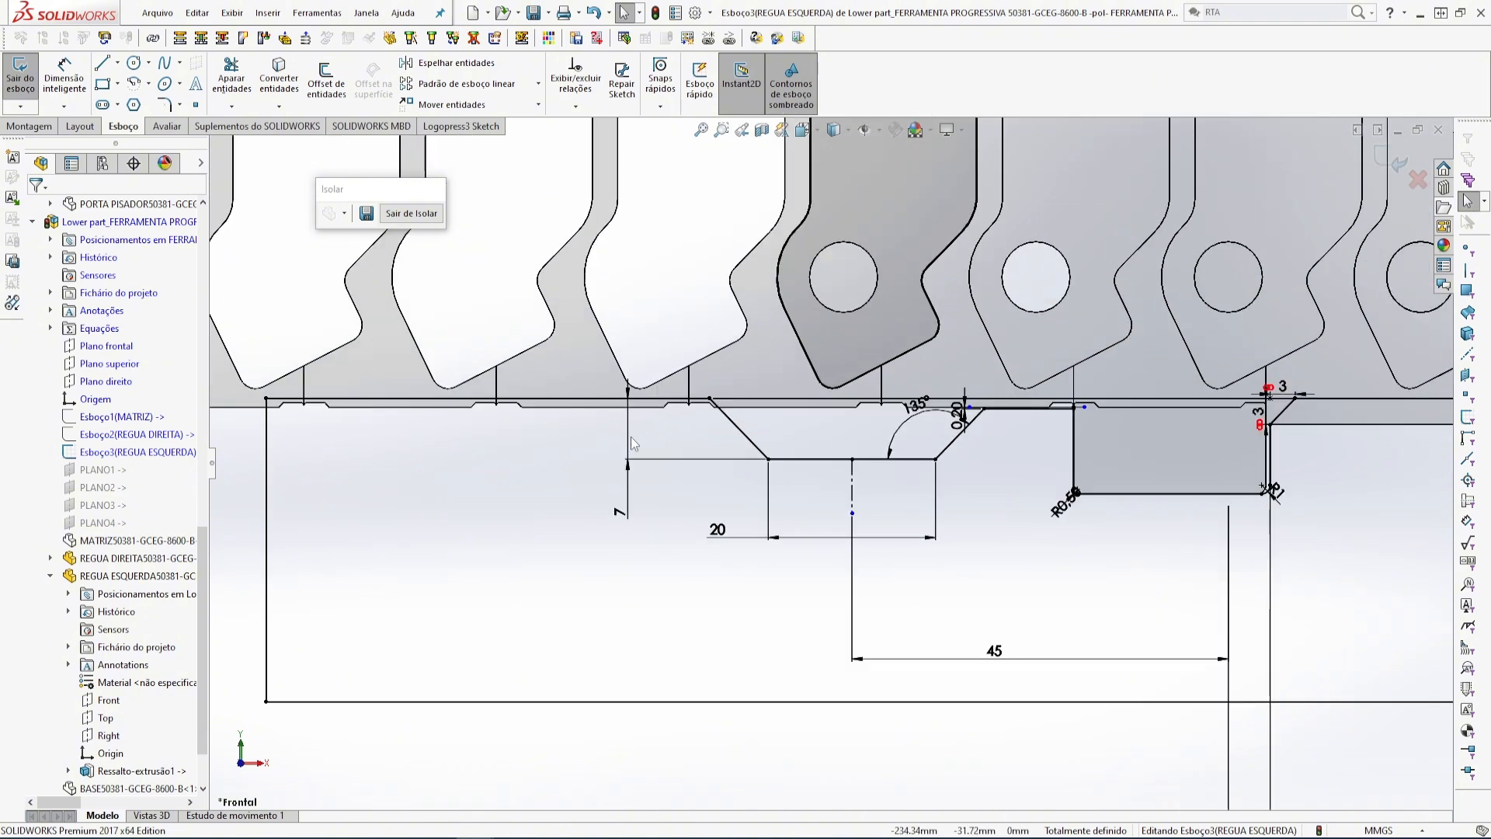
{"action": "left_click", "coordinate": [541, 400]}
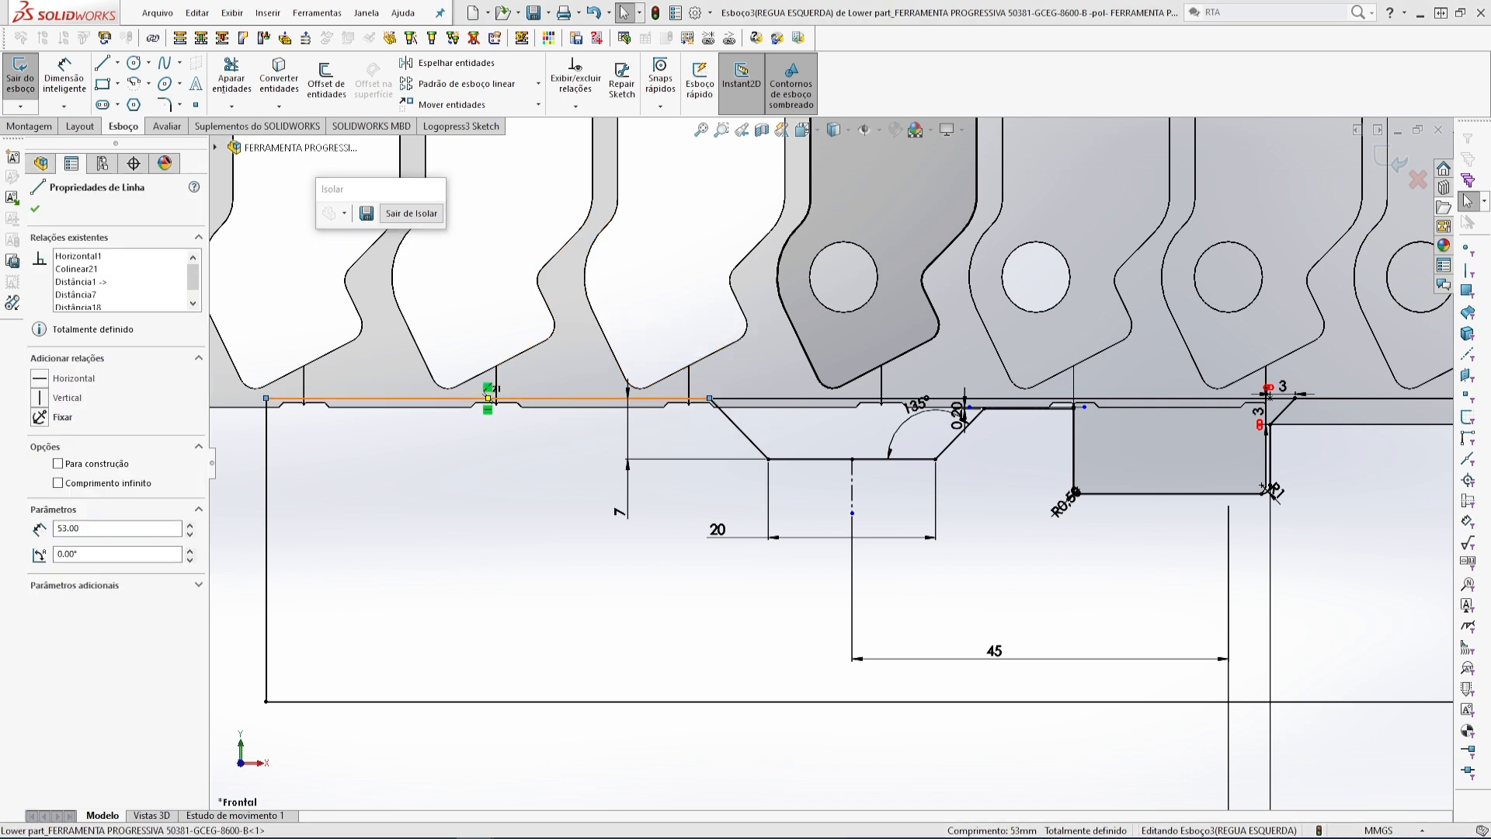
{"action": "key", "text": "Delete"}
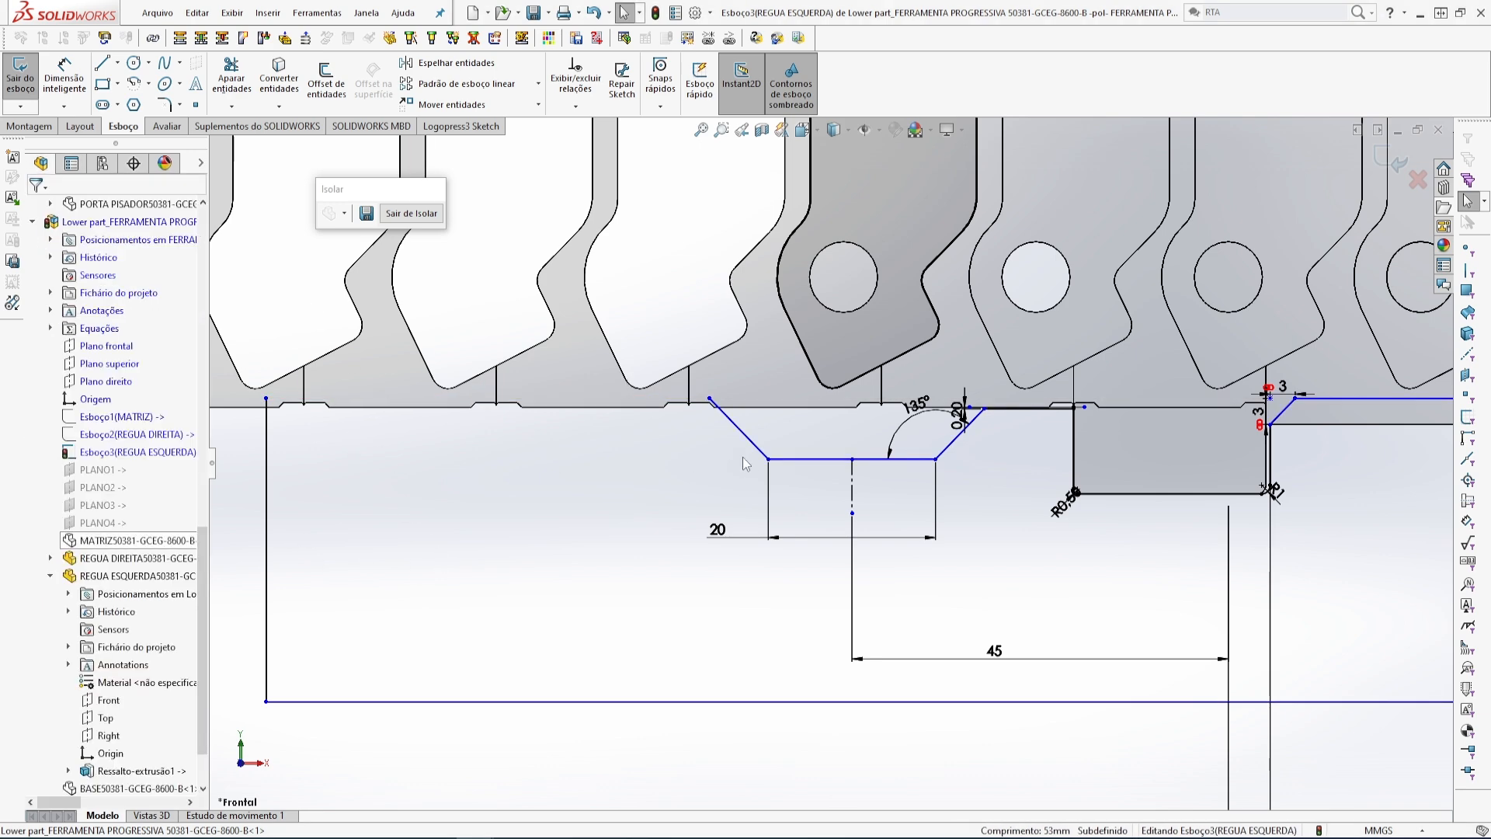
- Try moving the free upper end of the notch's left slanted line, and undo the move
{"action": "scroll", "coordinate": [821, 497], "scroll_direction": "up", "scroll_amount": 3}
{"action": "scroll", "coordinate": [905, 468], "scroll_direction": "down", "scroll_amount": 3}
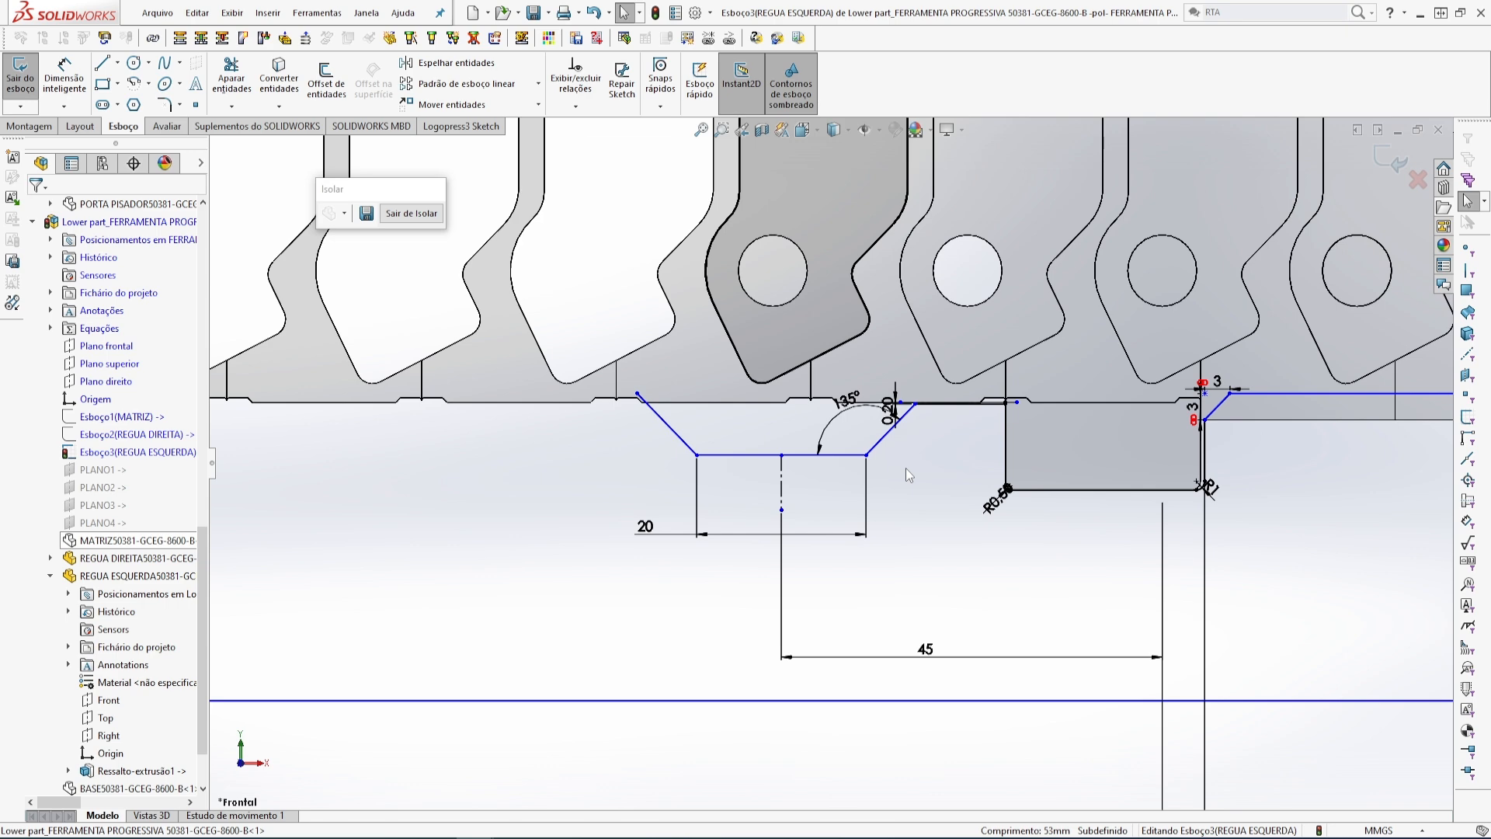
{"action": "scroll", "coordinate": [767, 447], "scroll_direction": "up", "scroll_amount": 2}
{"action": "scroll", "coordinate": [712, 427], "scroll_direction": "down", "scroll_amount": 2}
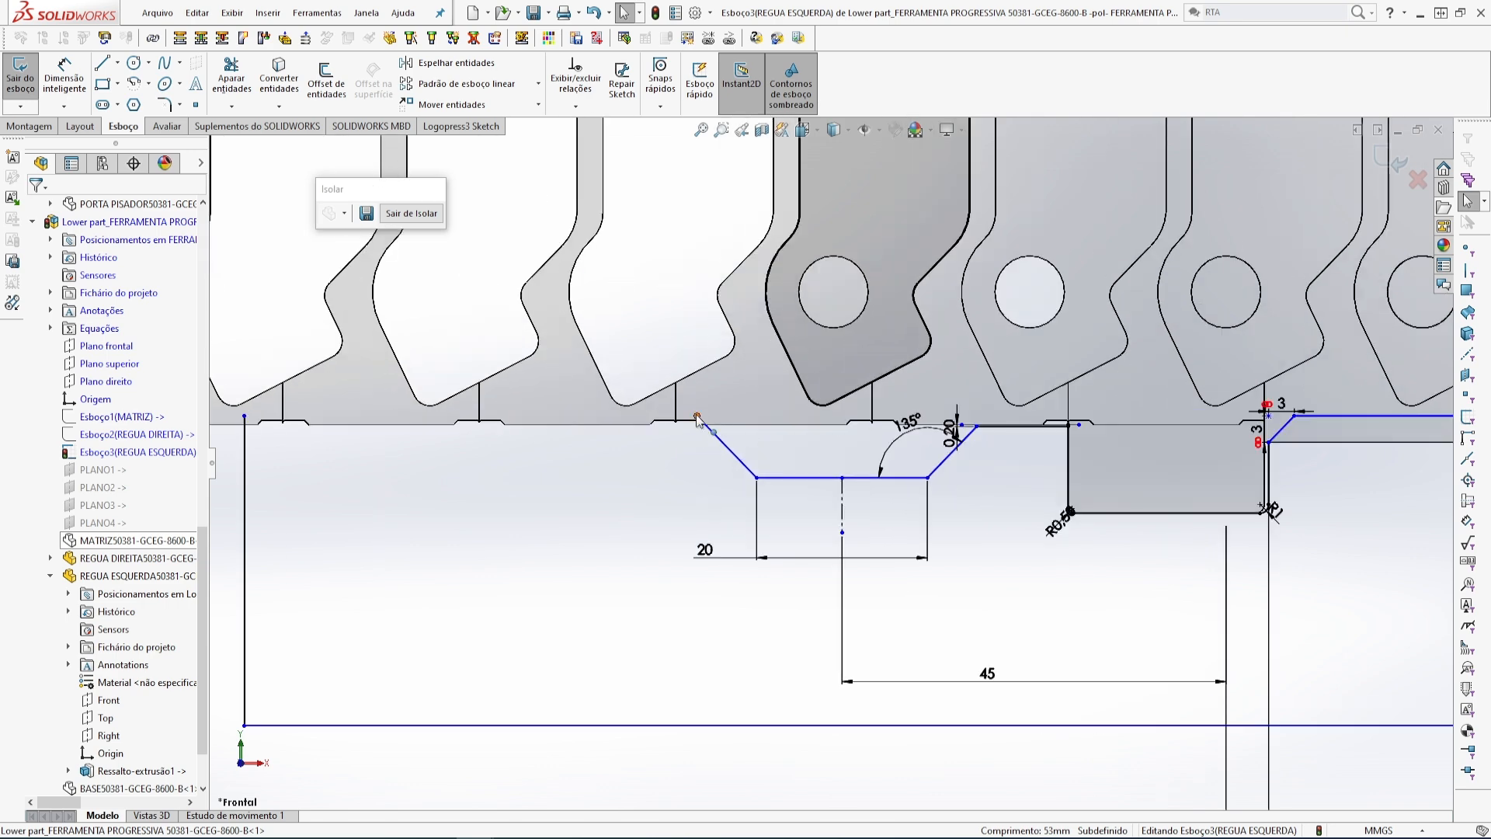
{"action": "left_click_drag", "start_coordinate": [698, 420], "coordinate": [683, 404]}
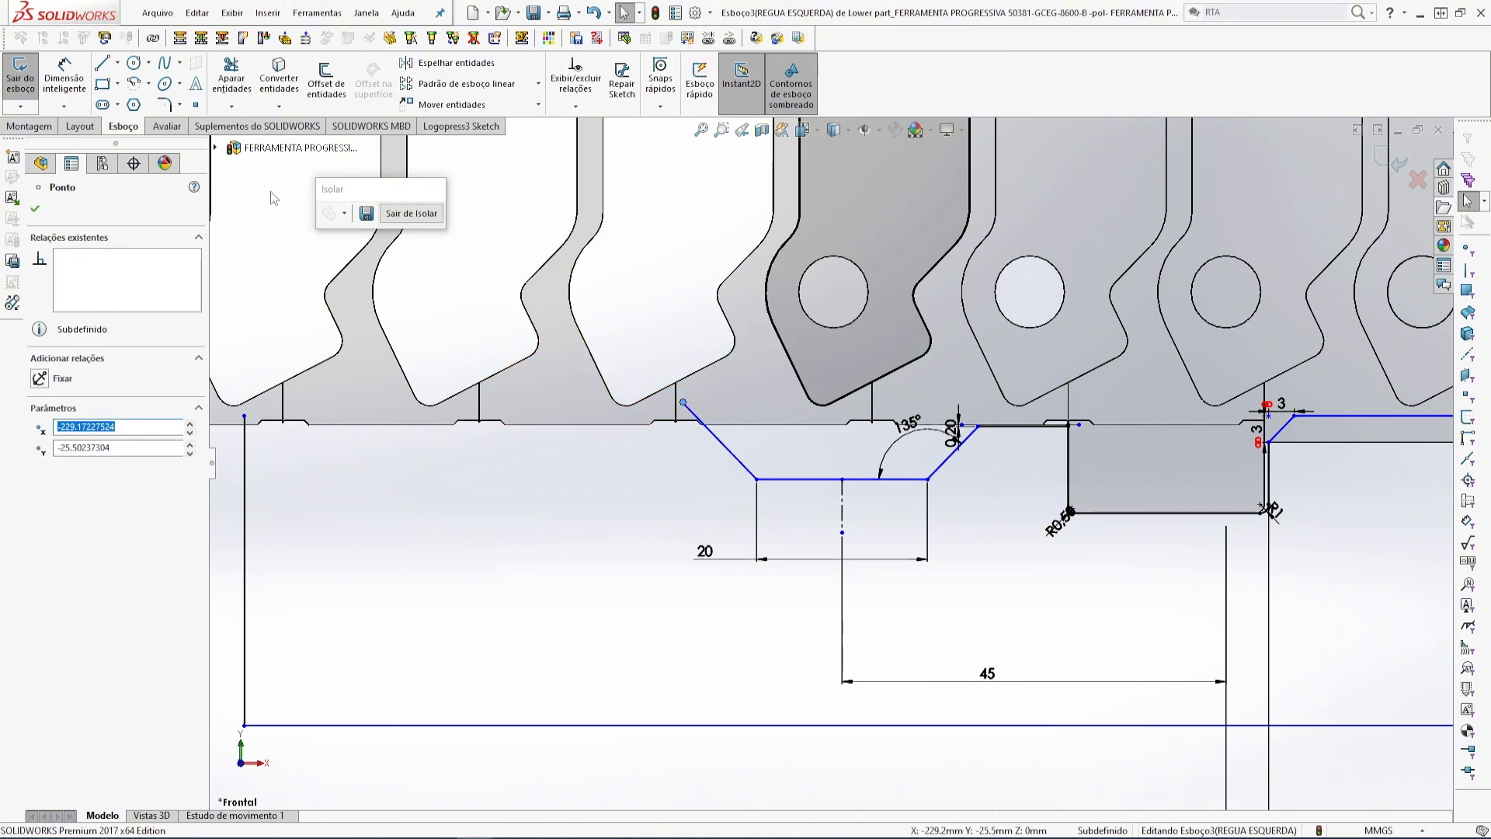
{"action": "left_click", "coordinate": [592, 16]}
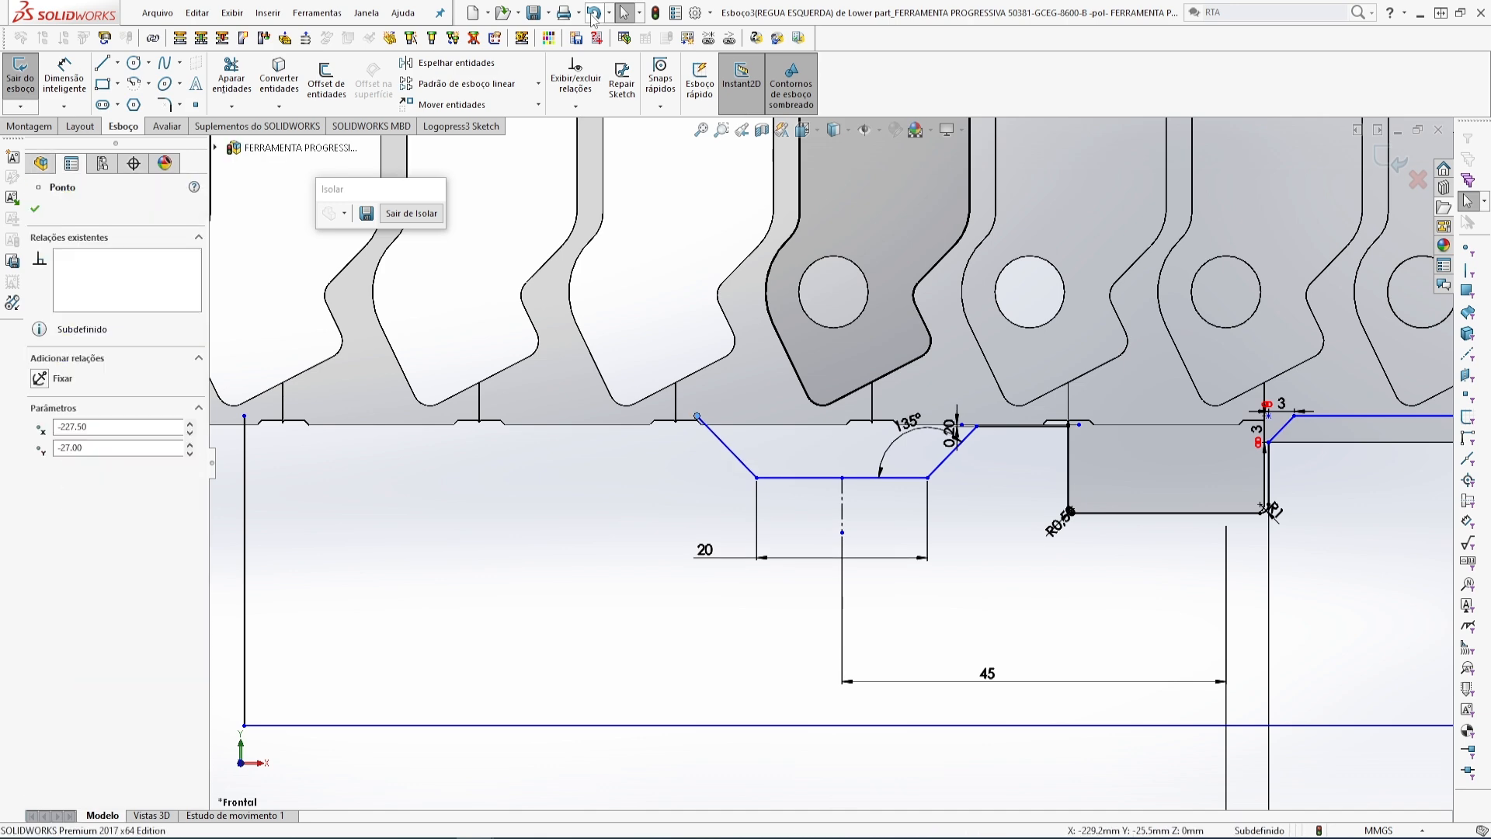
{"action": "scroll", "coordinate": [422, 334], "scroll_direction": "up", "scroll_amount": 3}
{"action": "scroll", "coordinate": [913, 495], "scroll_direction": "down", "scroll_amount": 2}
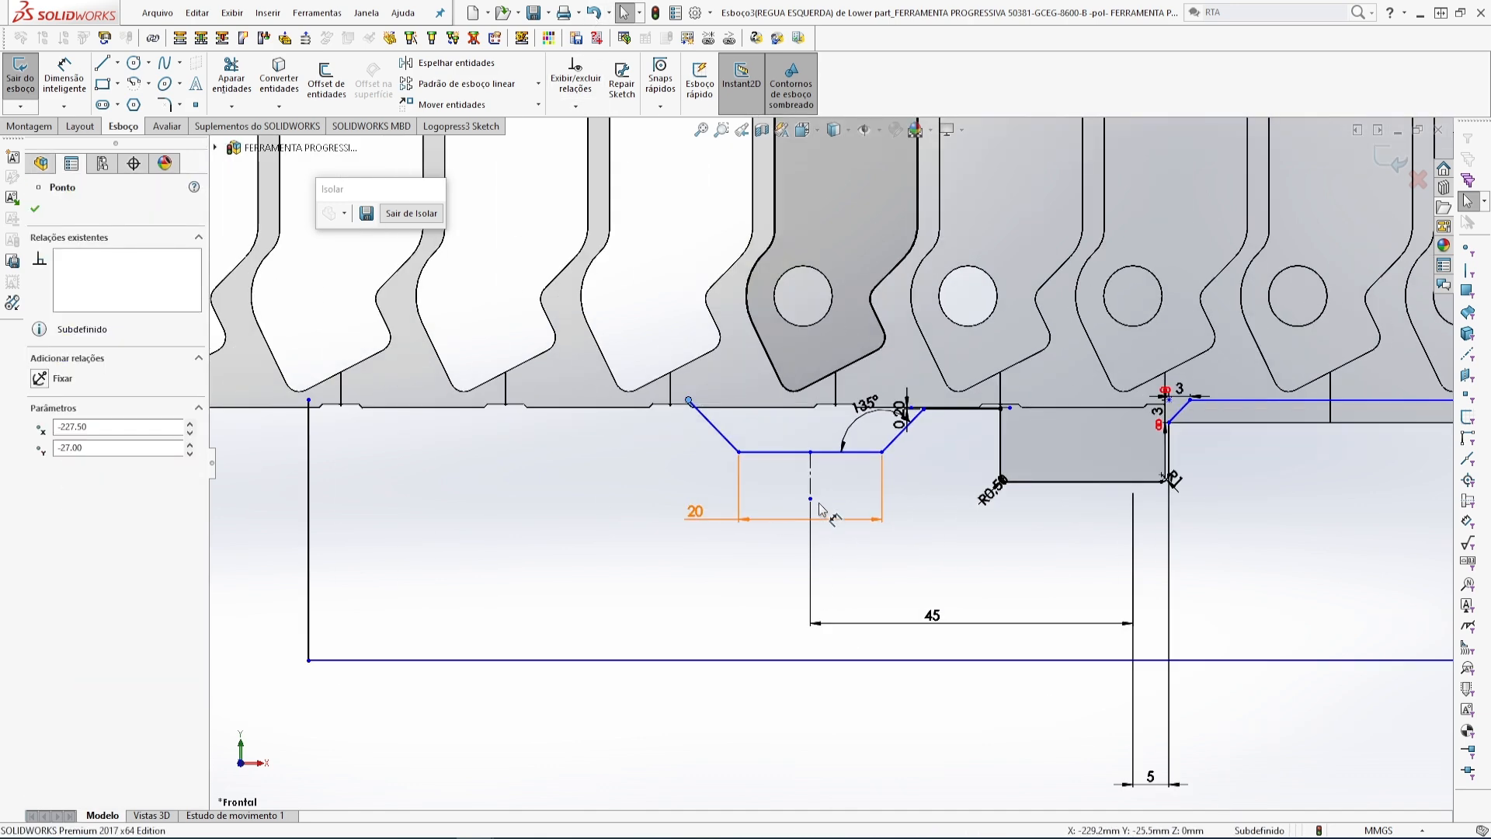
- Dimension the vertical distance between the notch's base line and the long upper edge line right of the pocket
{"action": "left_click", "coordinate": [656, 740]}
{"action": "scroll", "coordinate": [854, 656], "scroll_direction": "up", "scroll_amount": 3}
{"action": "scroll", "coordinate": [1106, 515], "scroll_direction": "down", "scroll_amount": 1}
{"action": "scroll", "coordinate": [1105, 515], "scroll_direction": "up", "scroll_amount": 3}
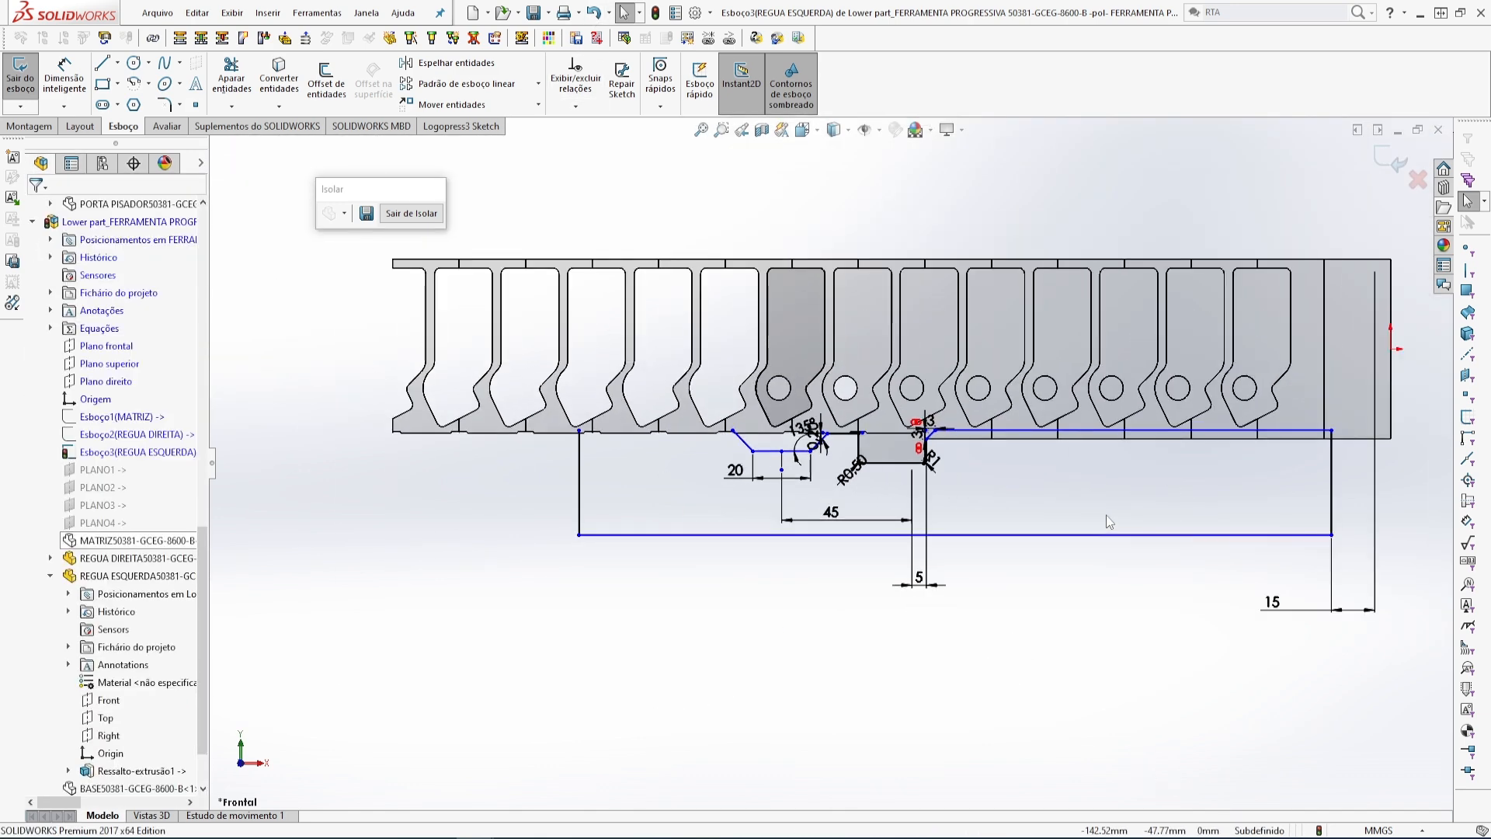
{"action": "scroll", "coordinate": [1380, 475], "scroll_direction": "down", "scroll_amount": 2}
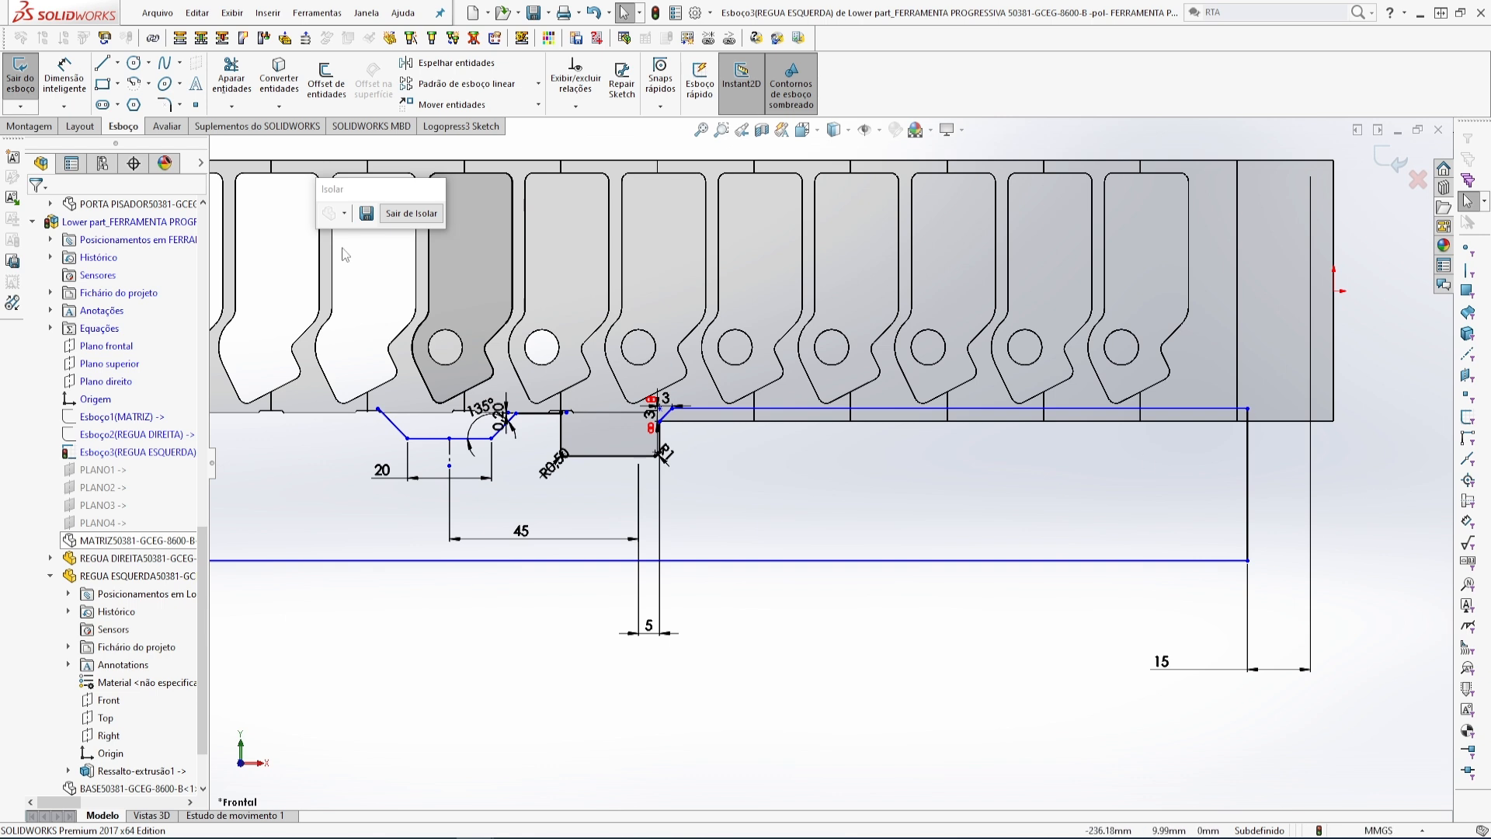
{"action": "left_click", "coordinate": [64, 70]}
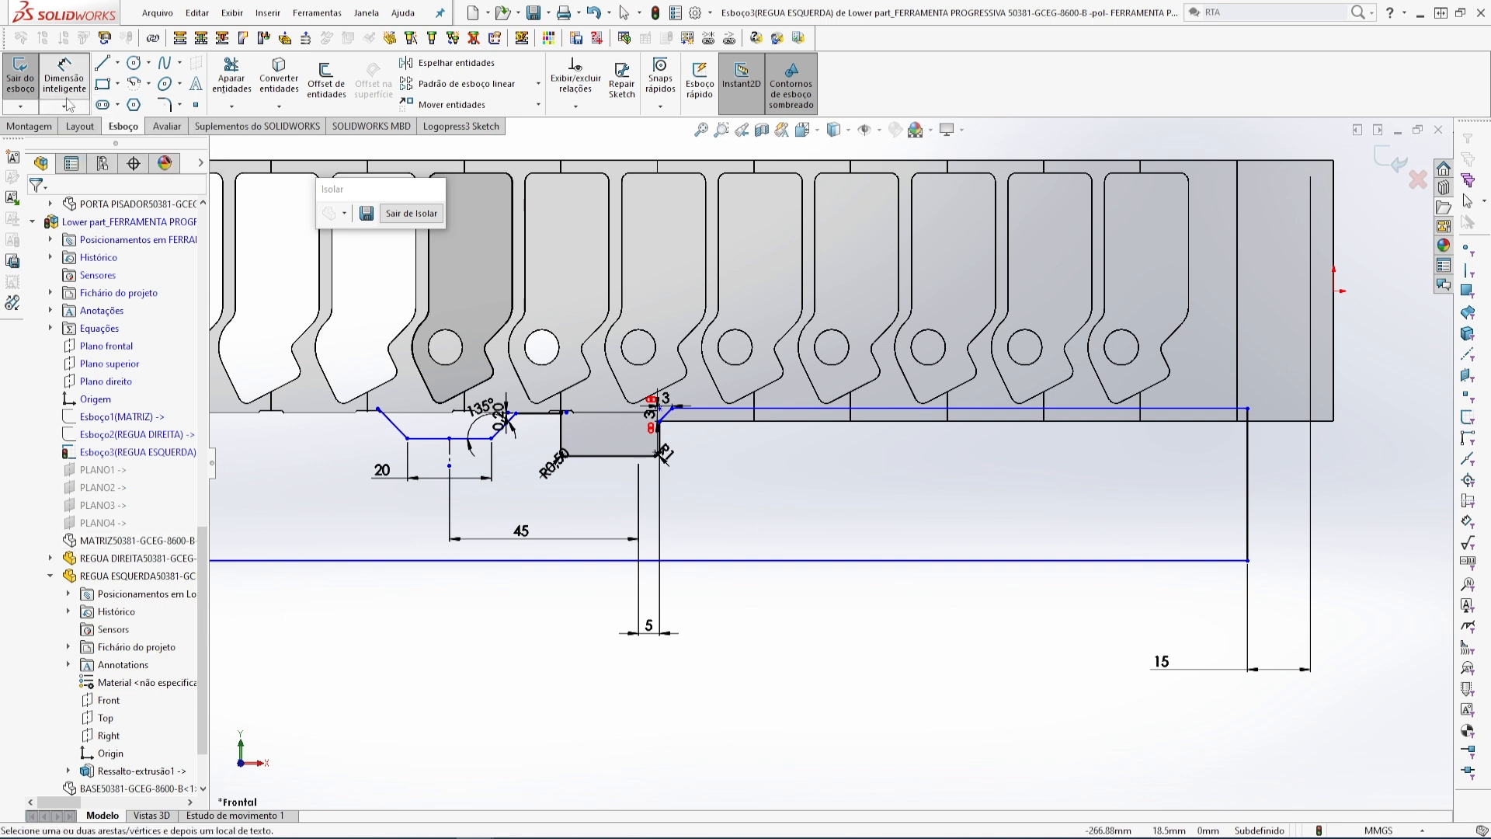
{"action": "left_click", "coordinate": [718, 411]}
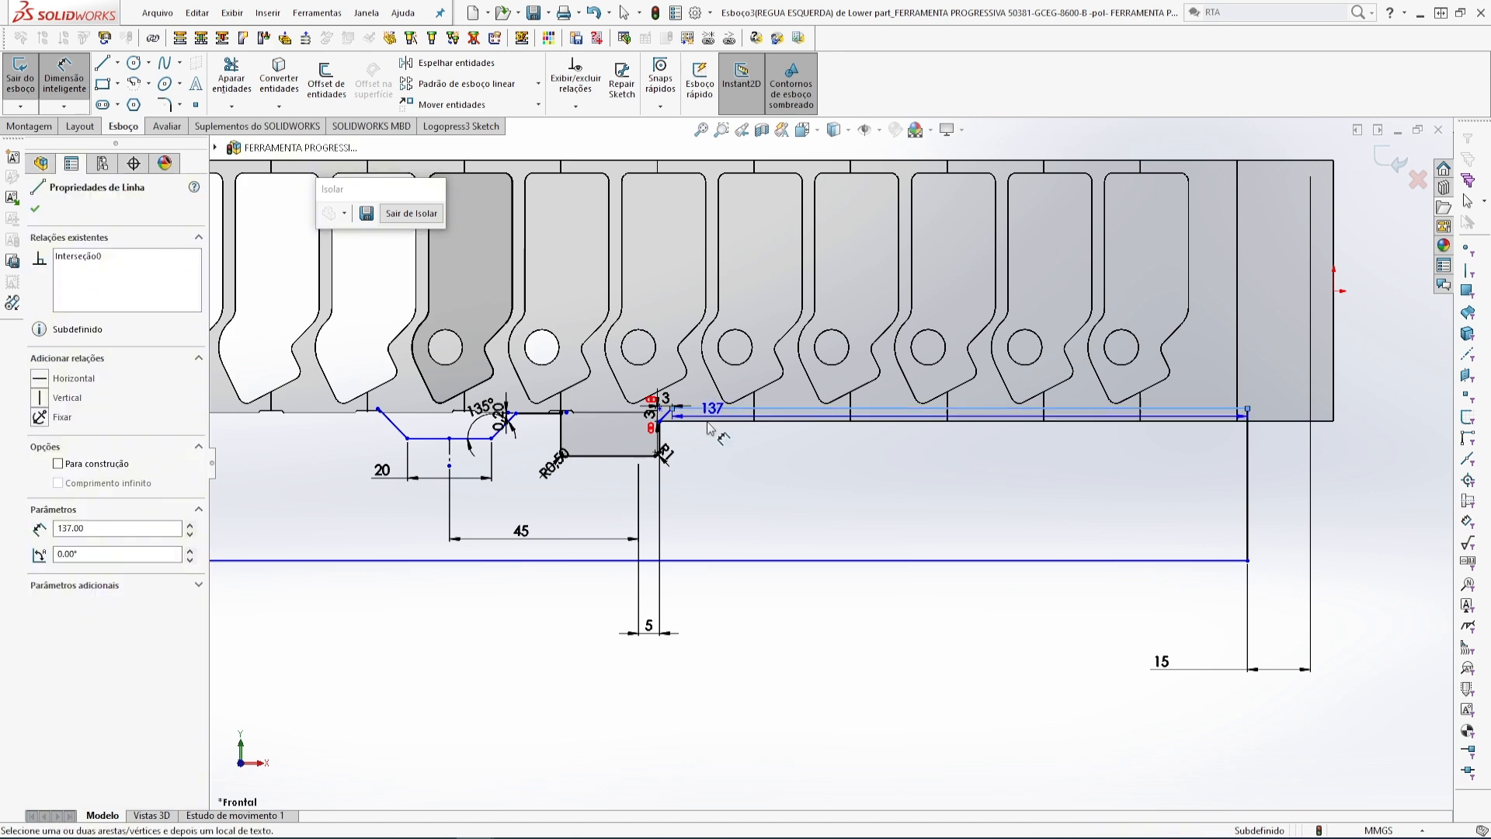
{"action": "left_click", "coordinate": [481, 441]}
{"action": "left_click", "coordinate": [803, 466]}
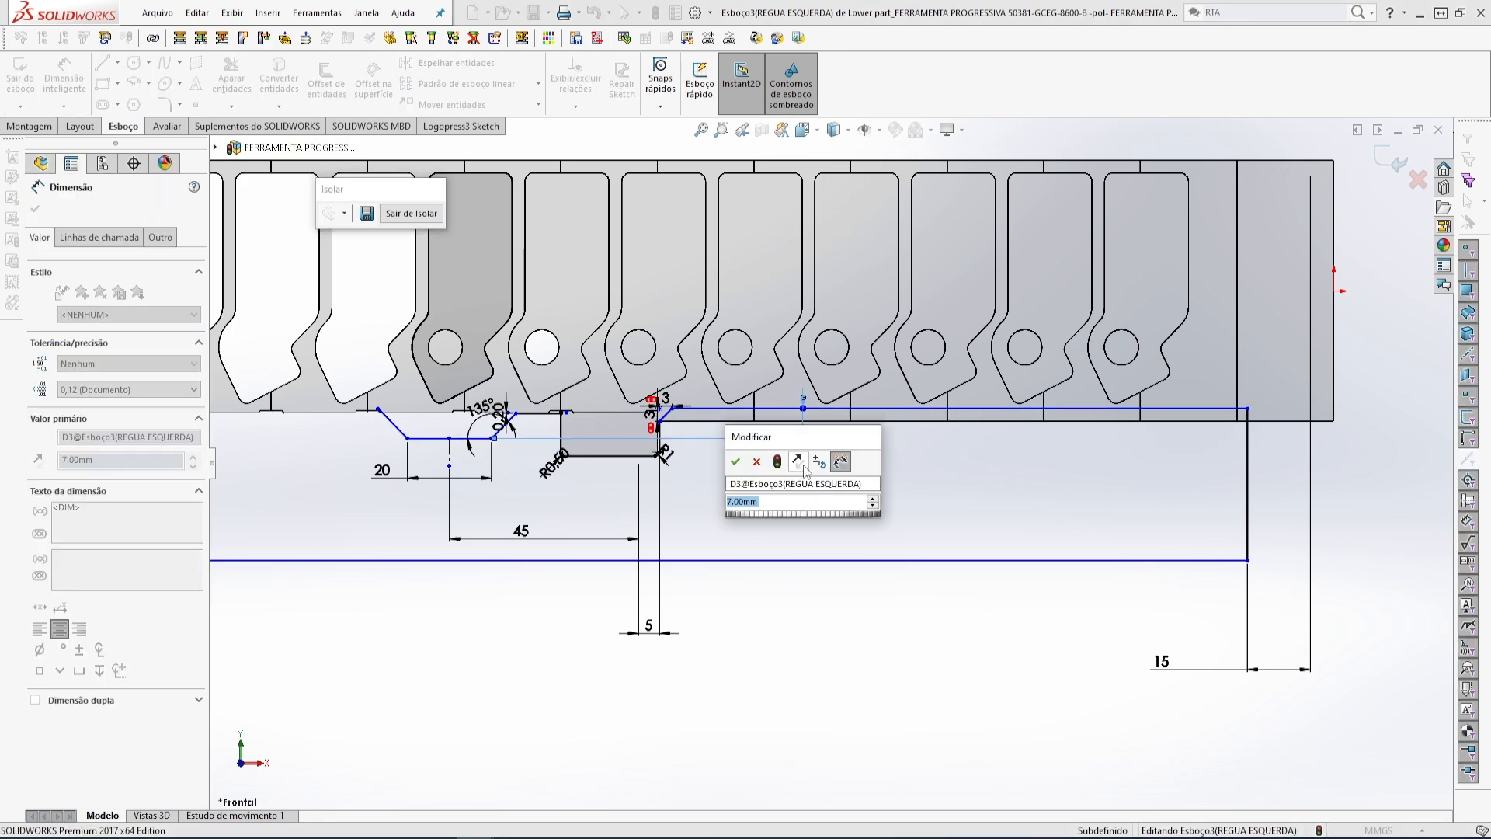
{"action": "left_click", "coordinate": [735, 461]}
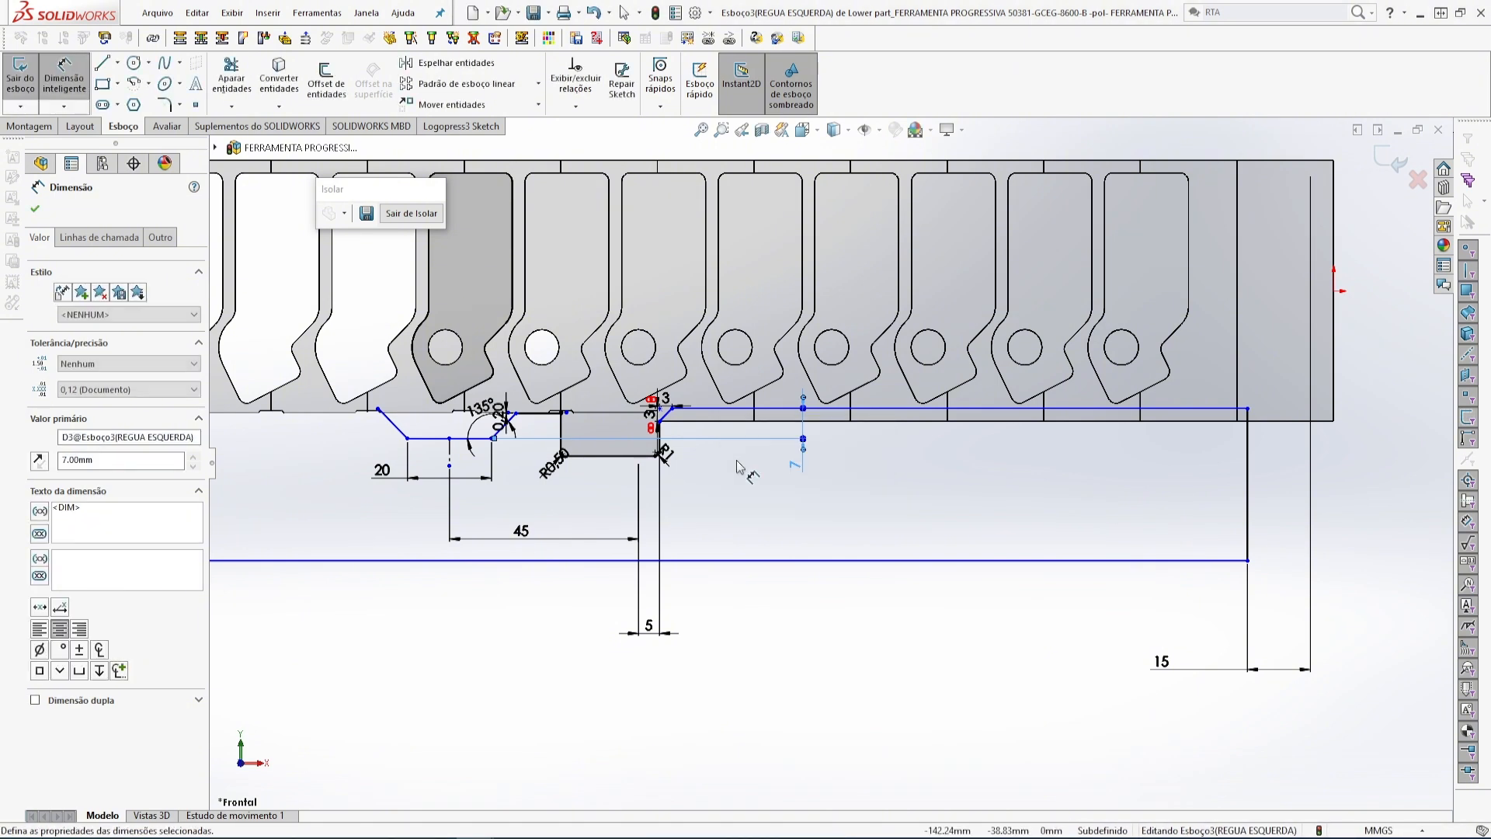
{"action": "left_click", "coordinate": [770, 612]}
- Try stretching the notch's left slanted line up into the strip by its free end, and undo it
{"action": "scroll", "coordinate": [769, 606], "scroll_direction": "up", "scroll_amount": 2}
{"action": "scroll", "coordinate": [596, 491], "scroll_direction": "down", "scroll_amount": 3}
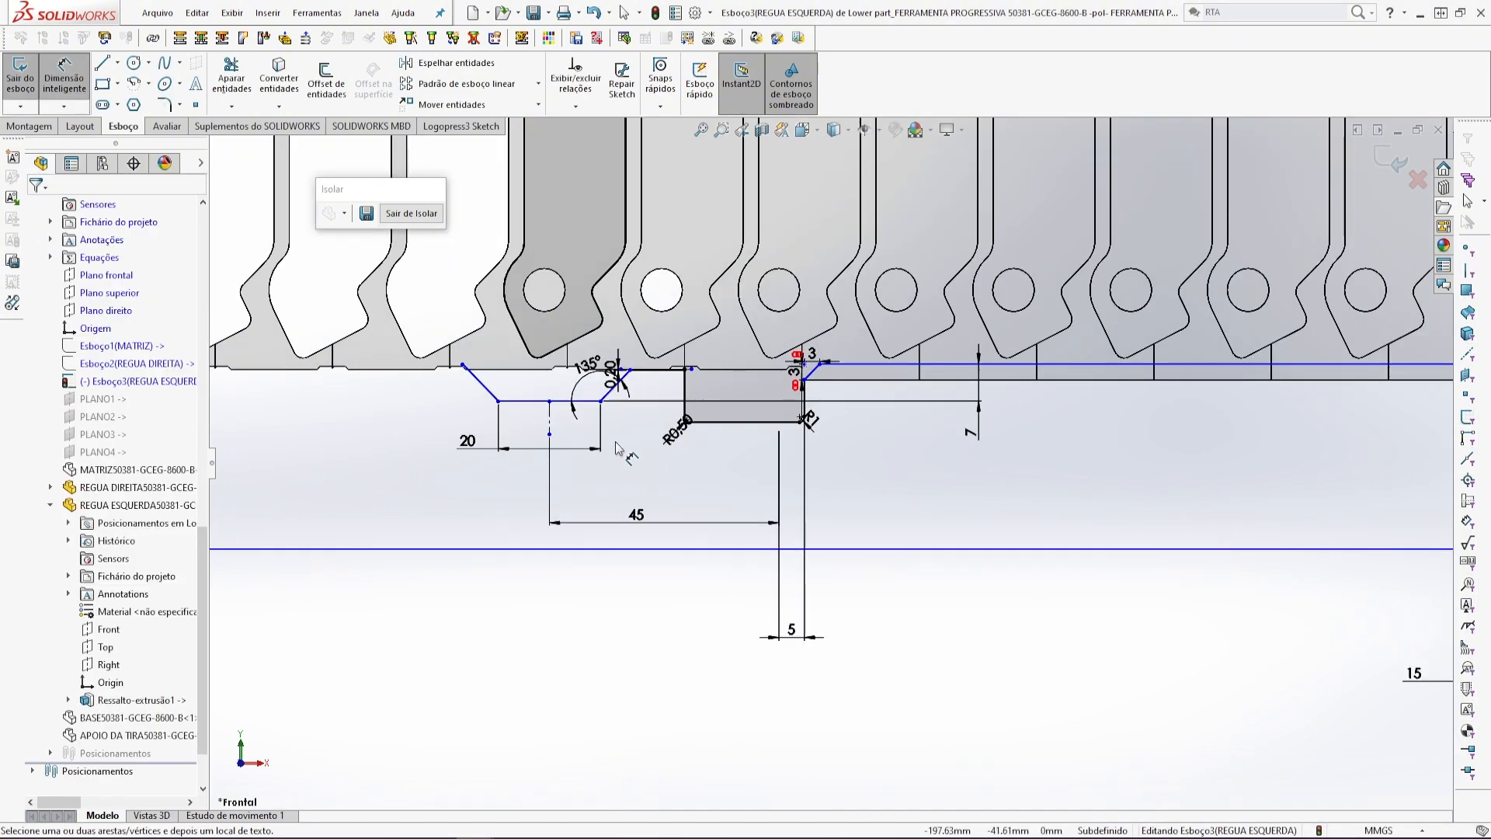
{"action": "scroll", "coordinate": [617, 447], "scroll_direction": "down", "scroll_amount": 2}
{"action": "key", "text": "Escape"}
{"action": "scroll", "coordinate": [572, 380], "scroll_direction": "down", "scroll_amount": 2}
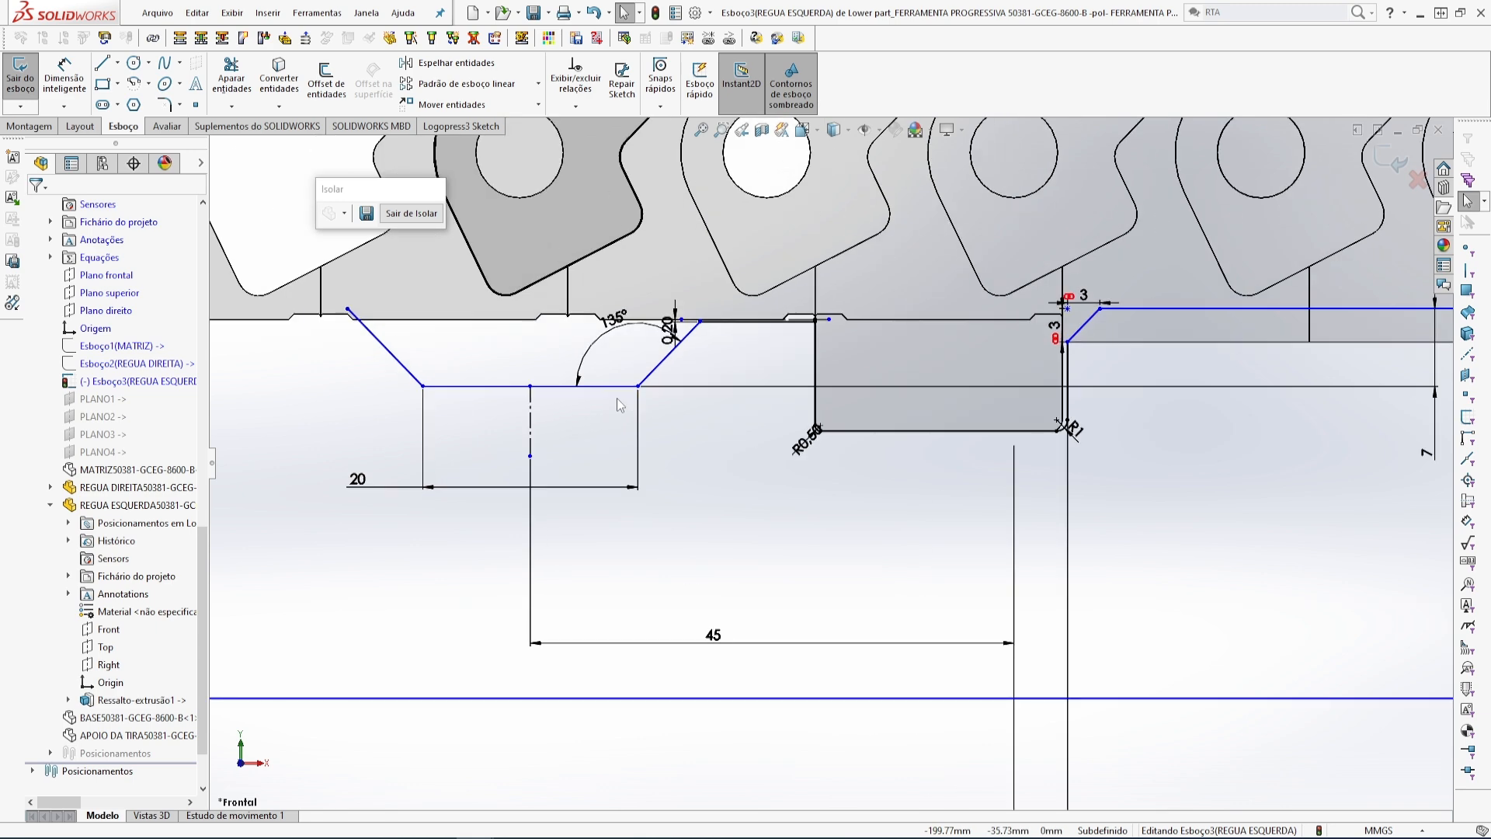
{"action": "left_click", "coordinate": [489, 387]}
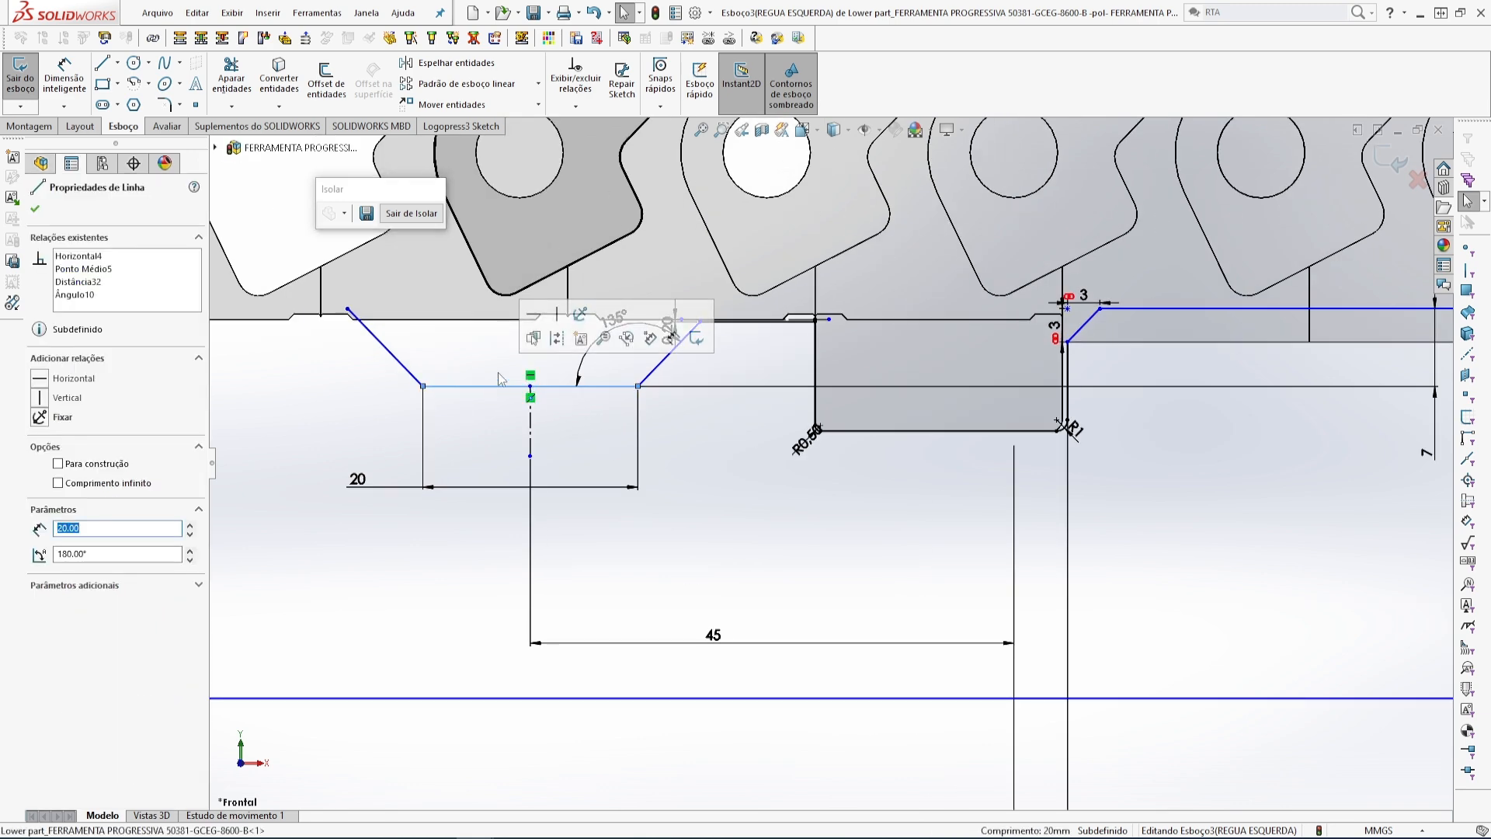
{"action": "key", "text": "Escape"}
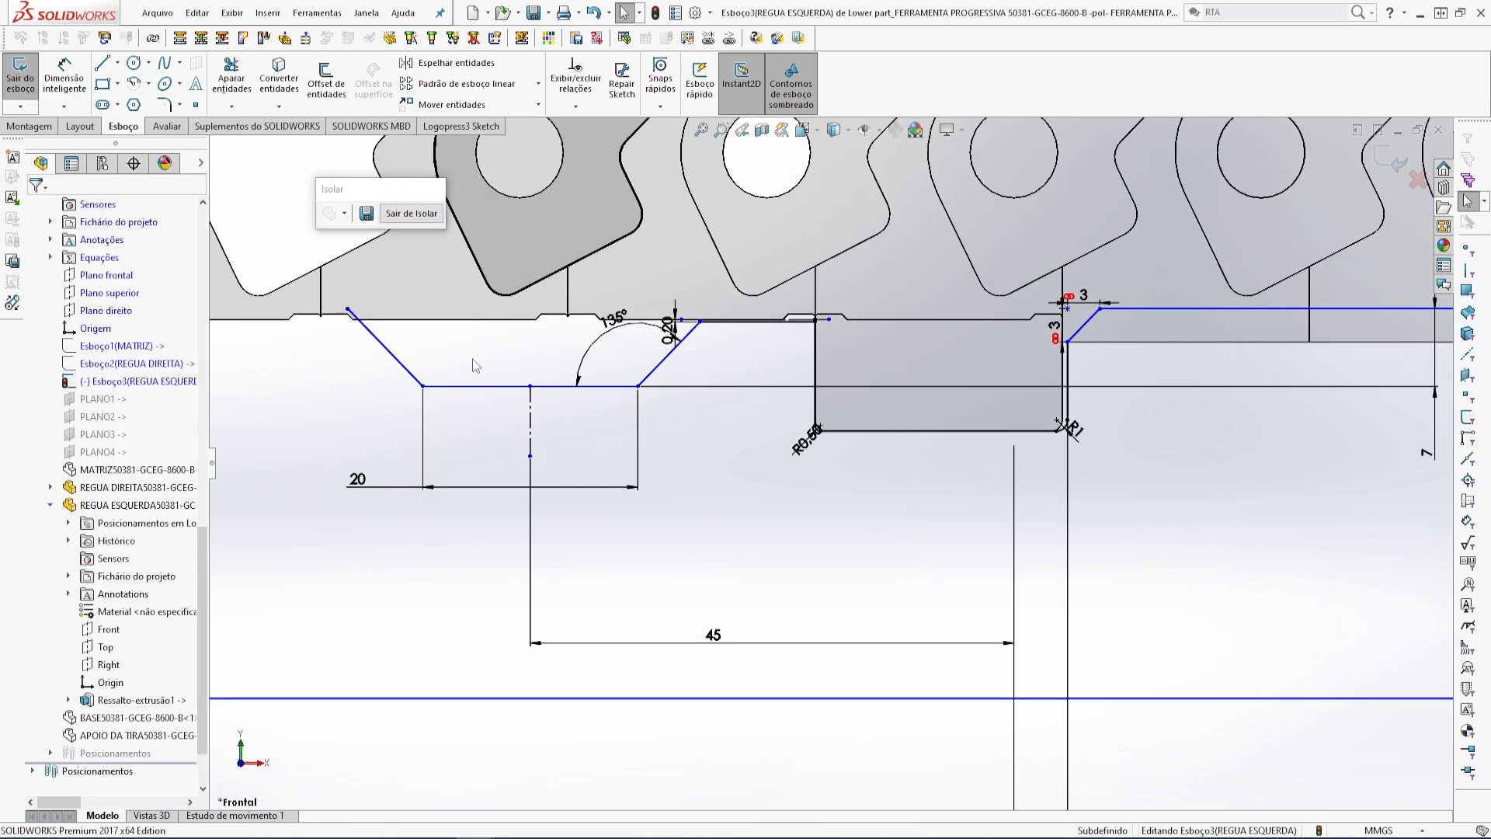
{"action": "scroll", "coordinate": [497, 409], "scroll_direction": "up", "scroll_amount": 4}
{"action": "scroll", "coordinate": [661, 451], "scroll_direction": "down", "scroll_amount": 3}
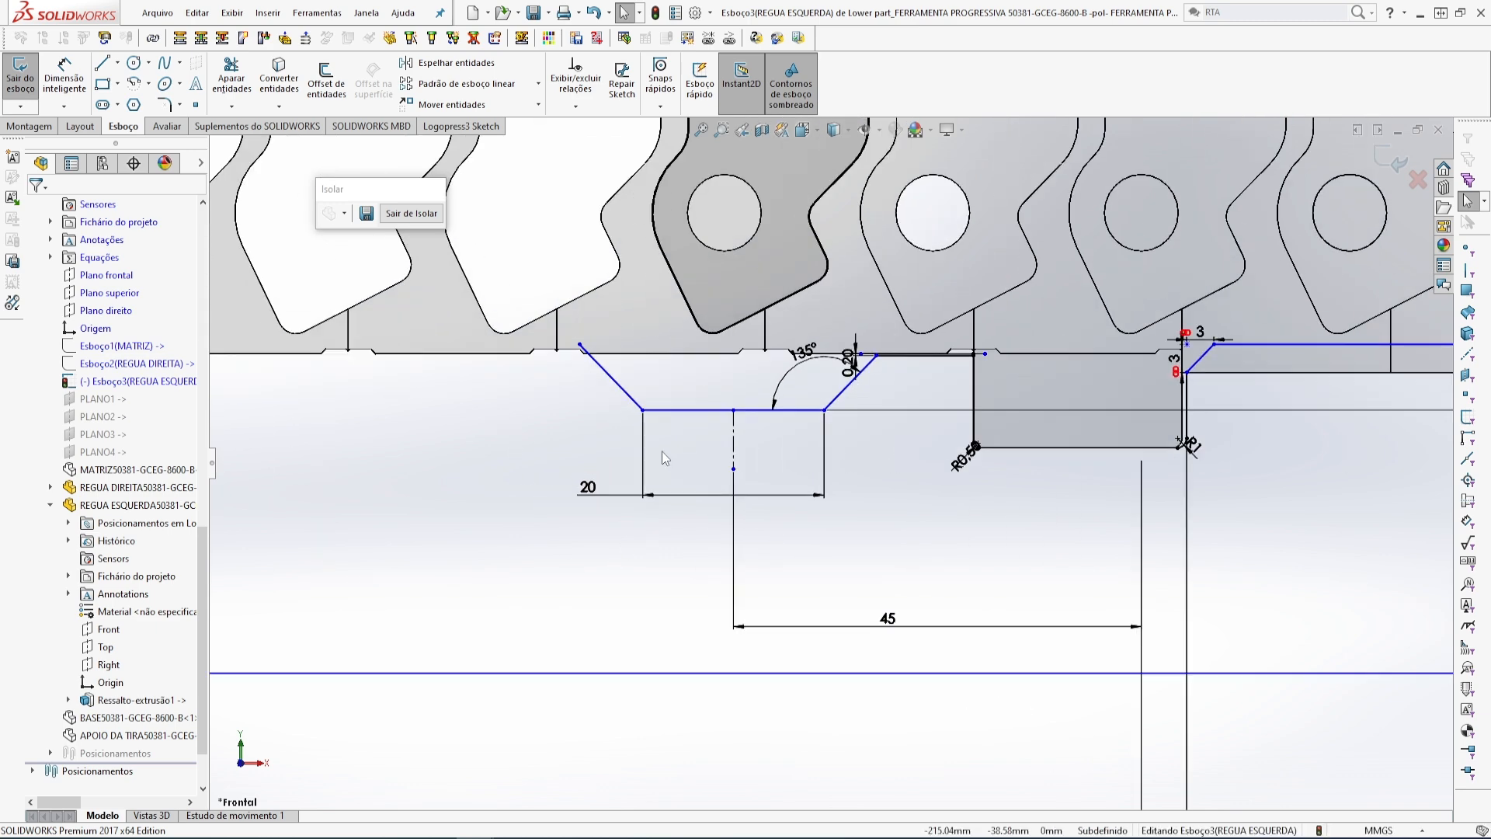
{"action": "scroll", "coordinate": [661, 452], "scroll_direction": "up", "scroll_amount": 3}
{"action": "scroll", "coordinate": [650, 432], "scroll_direction": "down", "scroll_amount": 1}
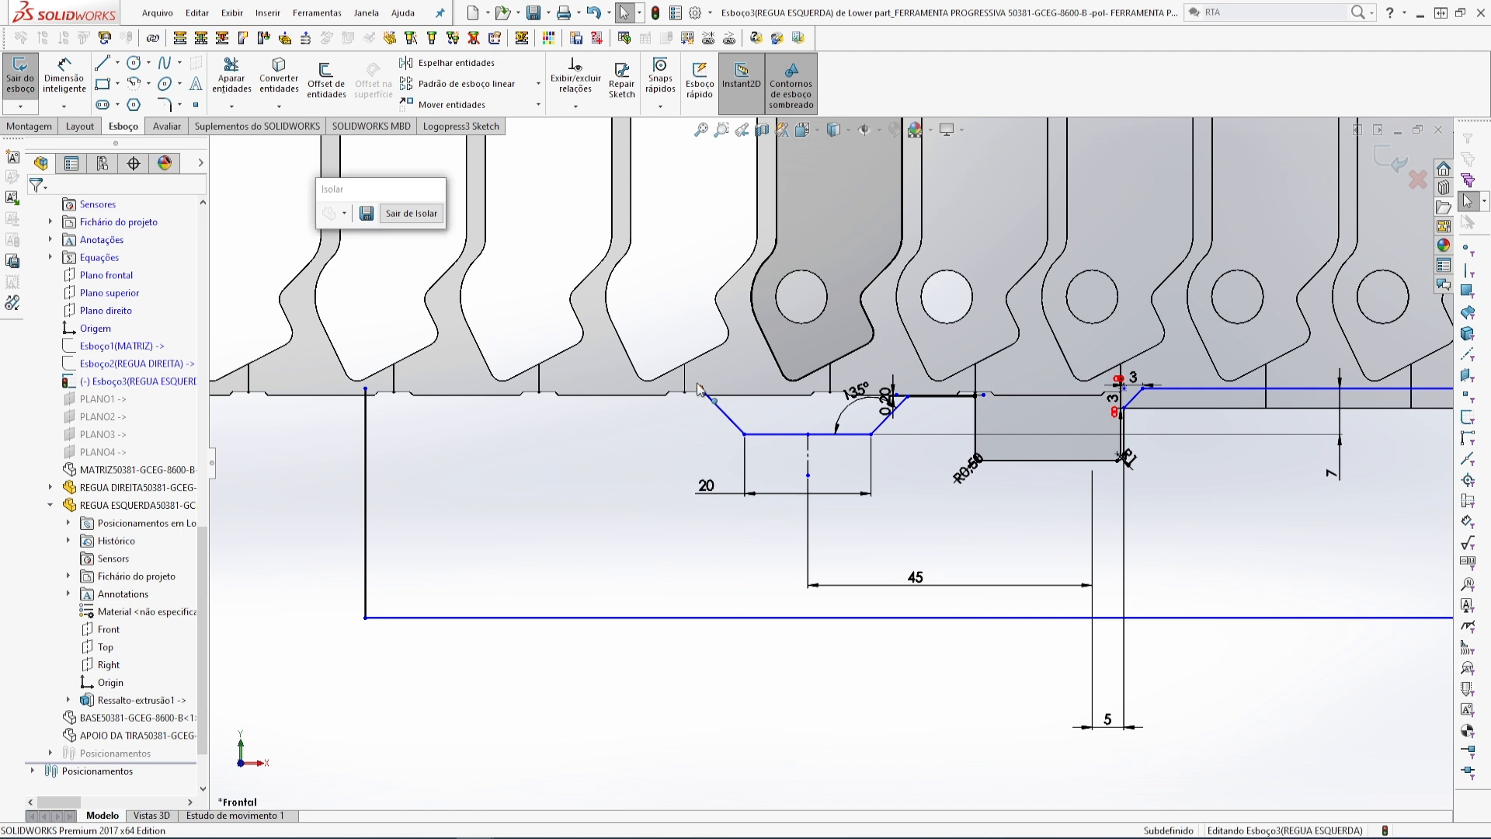
{"action": "left_click_drag", "start_coordinate": [701, 390], "coordinate": [669, 343]}
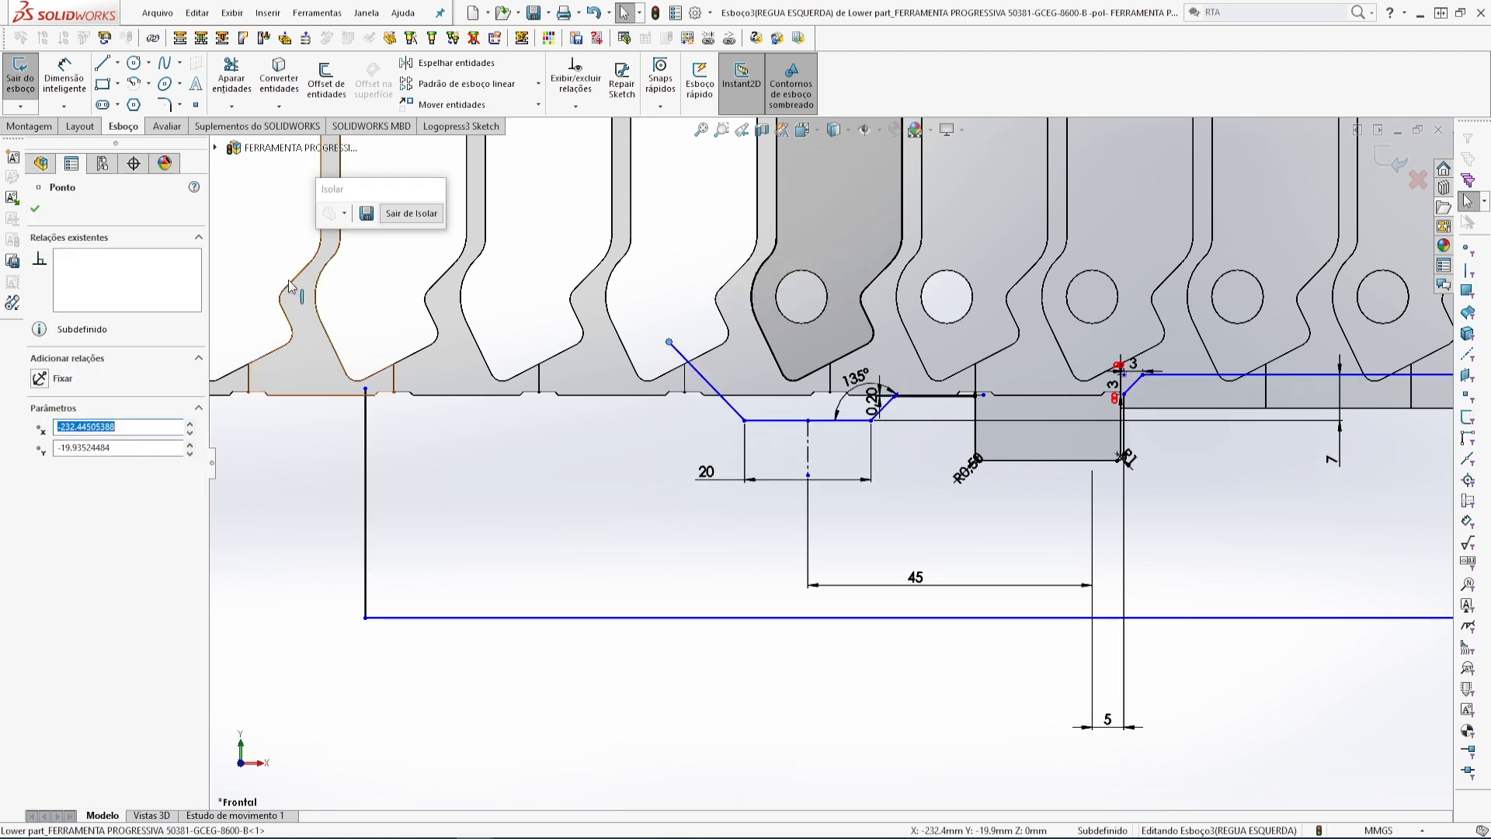
{"action": "left_click", "coordinate": [593, 14]}
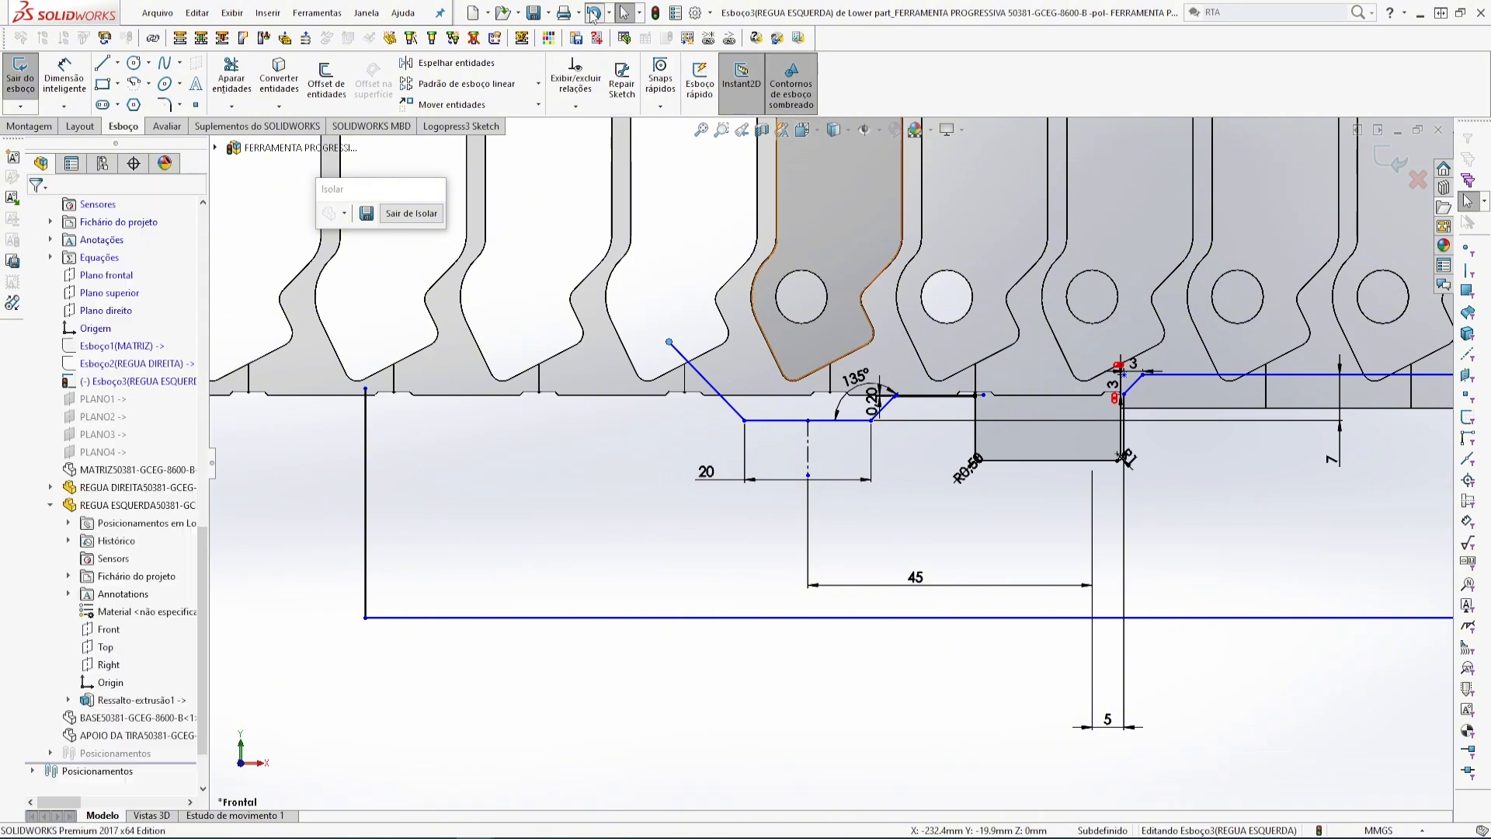
- Dimension the vertical distance from the long upper edge line to the sketch origin
{"action": "scroll", "coordinate": [544, 417], "scroll_direction": "up", "scroll_amount": 5}
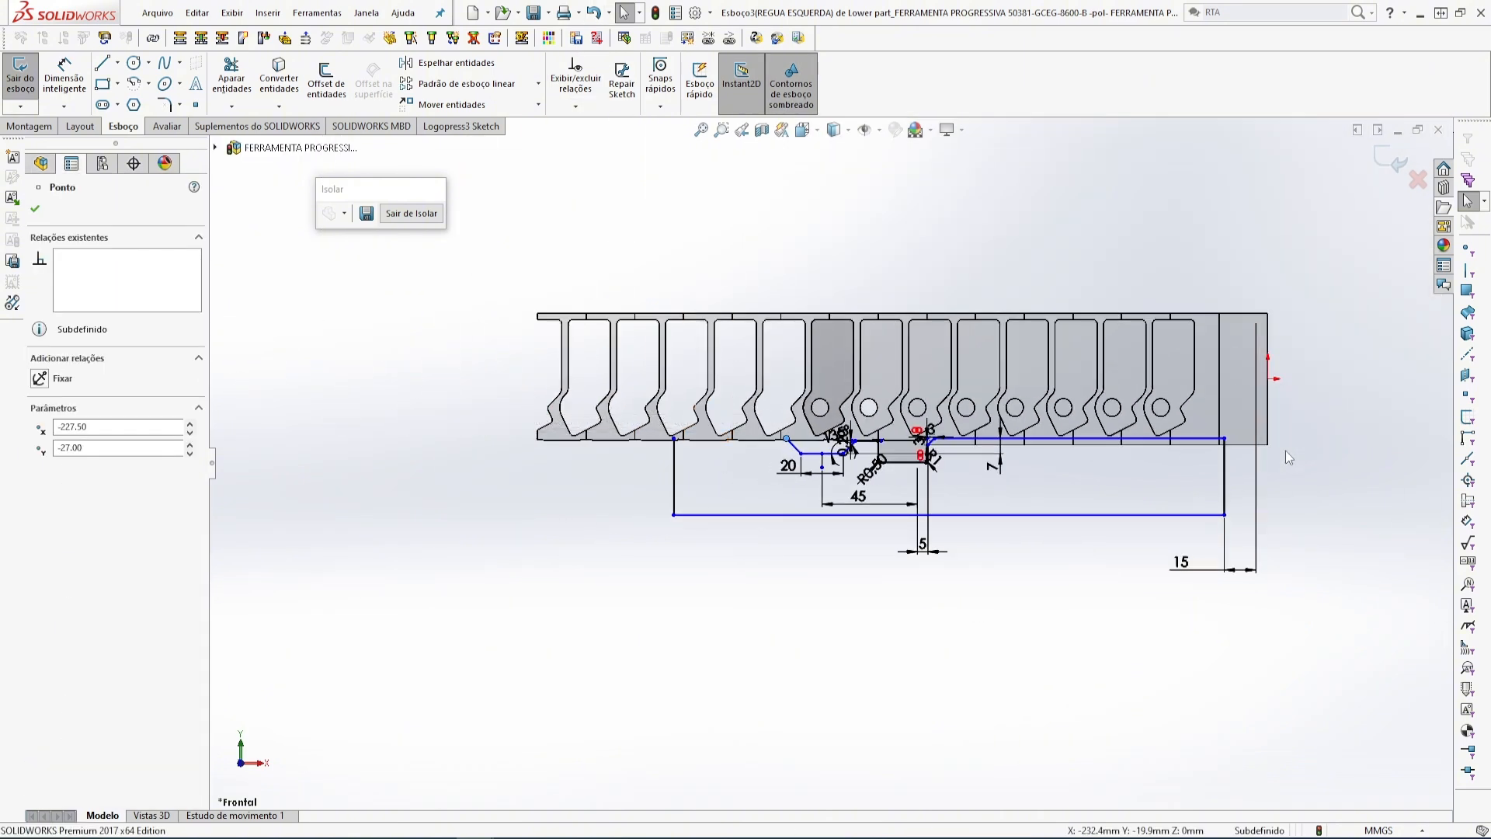
{"action": "scroll", "coordinate": [1284, 451], "scroll_direction": "down", "scroll_amount": 3}
{"action": "scroll", "coordinate": [1286, 451], "scroll_direction": "down", "scroll_amount": 1}
{"action": "left_click", "coordinate": [1282, 413]}
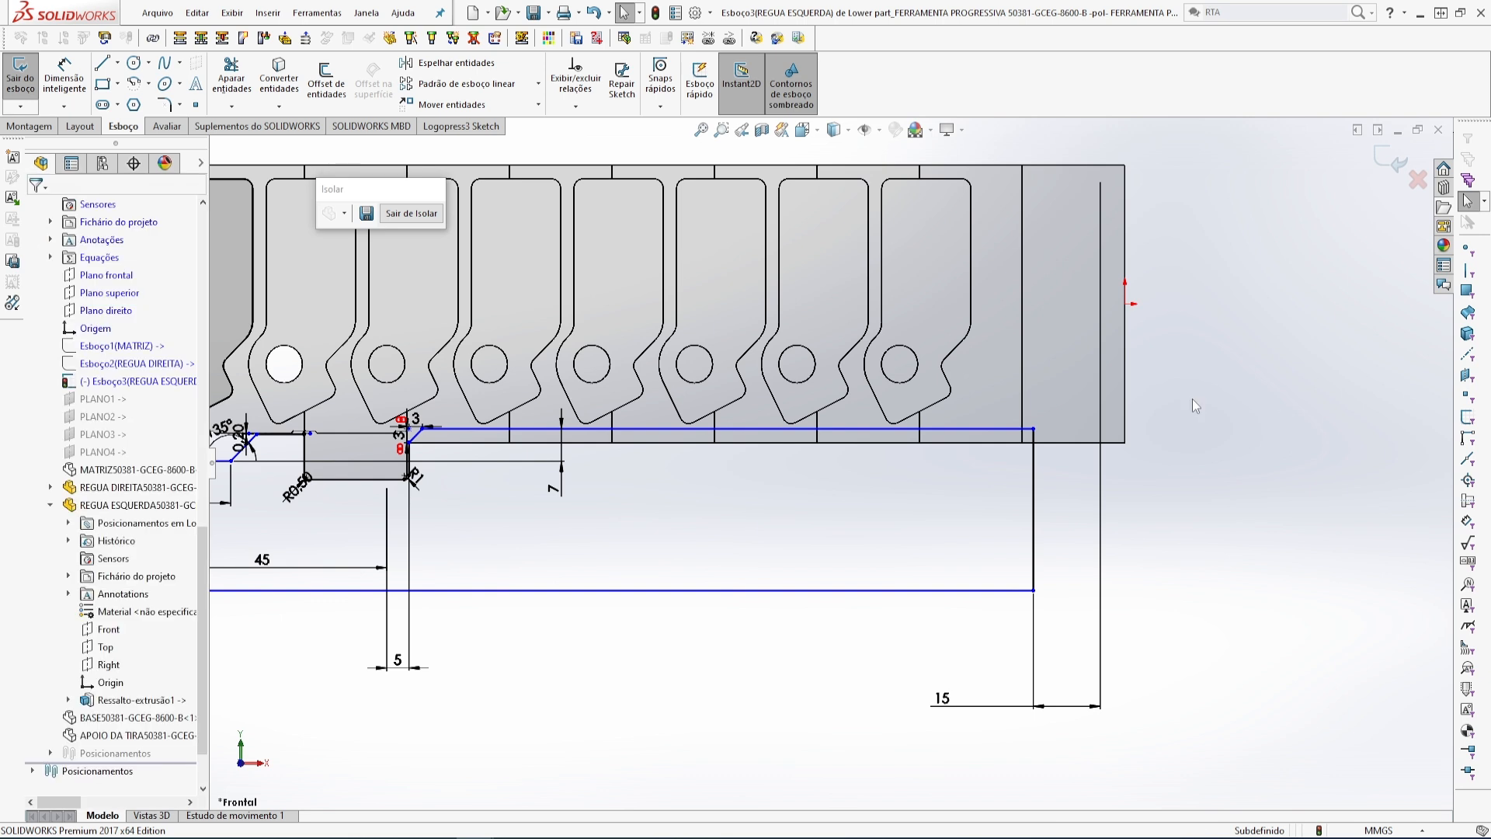
{"action": "left_click", "coordinate": [66, 68]}
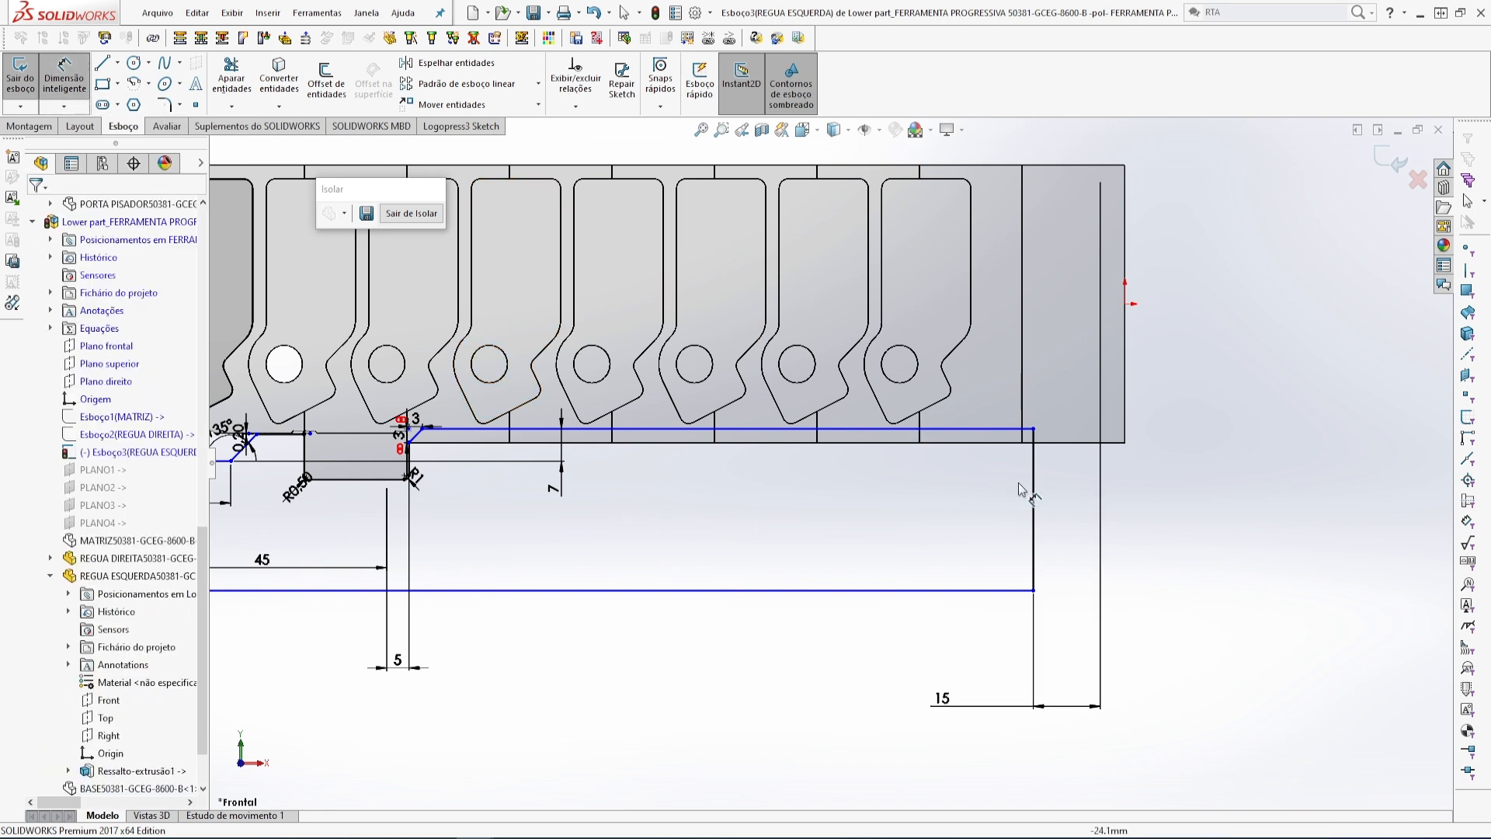
{"action": "left_click", "coordinate": [993, 428]}
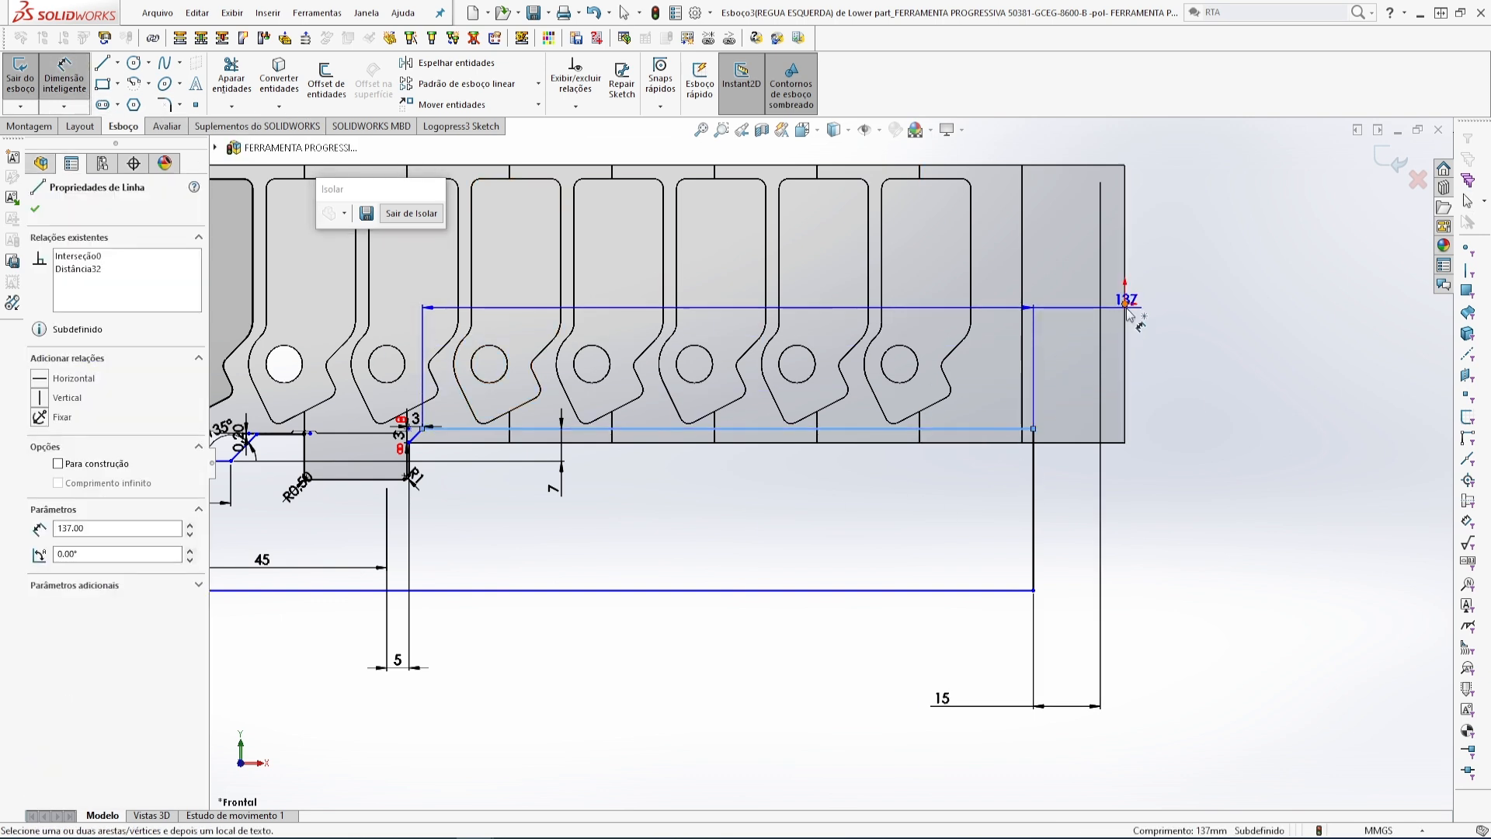
{"action": "left_click", "coordinate": [1127, 303]}
{"action": "left_click", "coordinate": [1216, 368]}
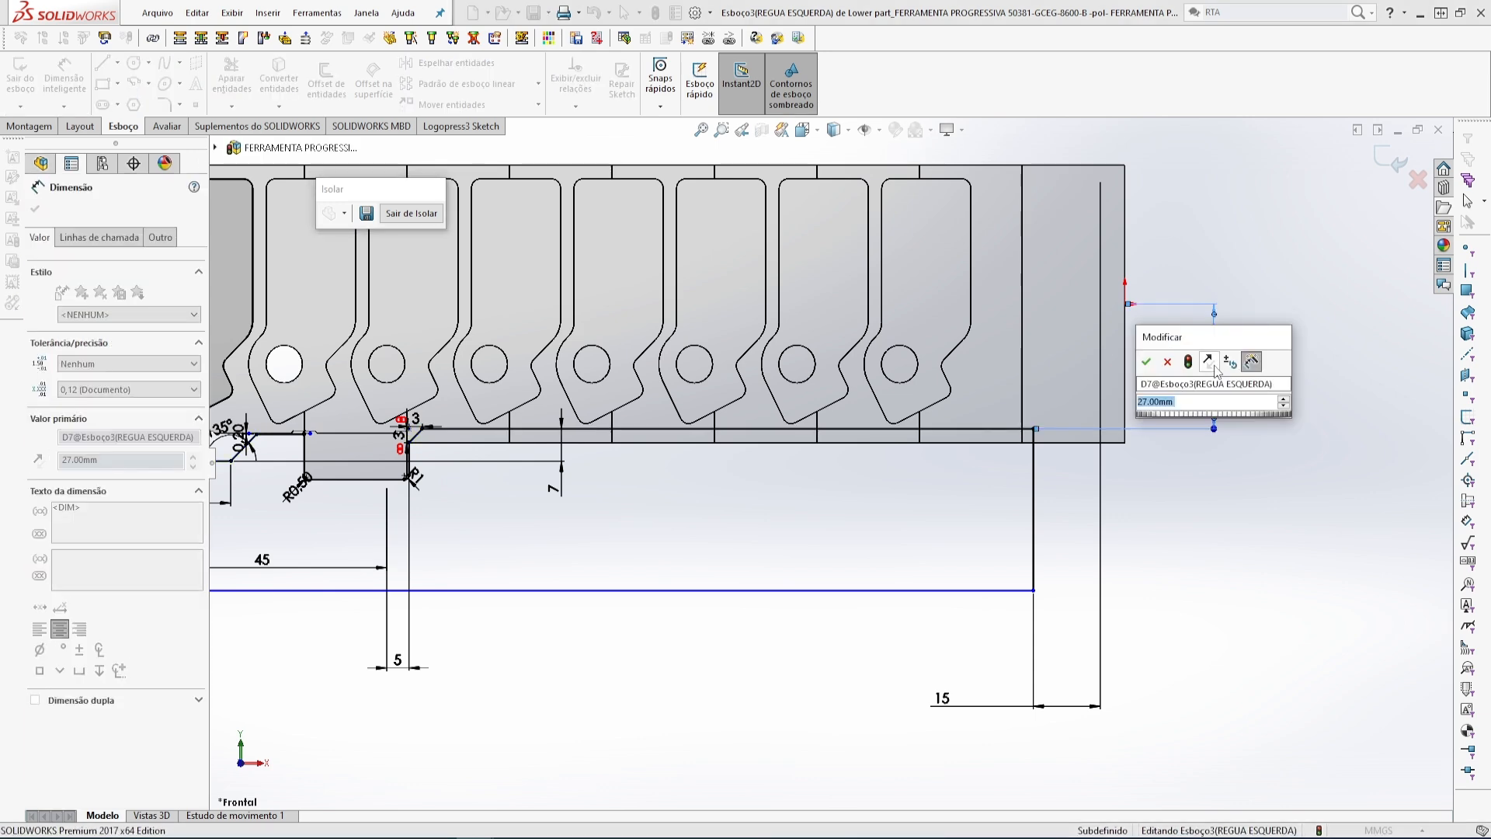
{"action": "left_click", "coordinate": [1146, 361]}
{"action": "scroll", "coordinate": [1234, 524], "scroll_direction": "up", "scroll_amount": 2}
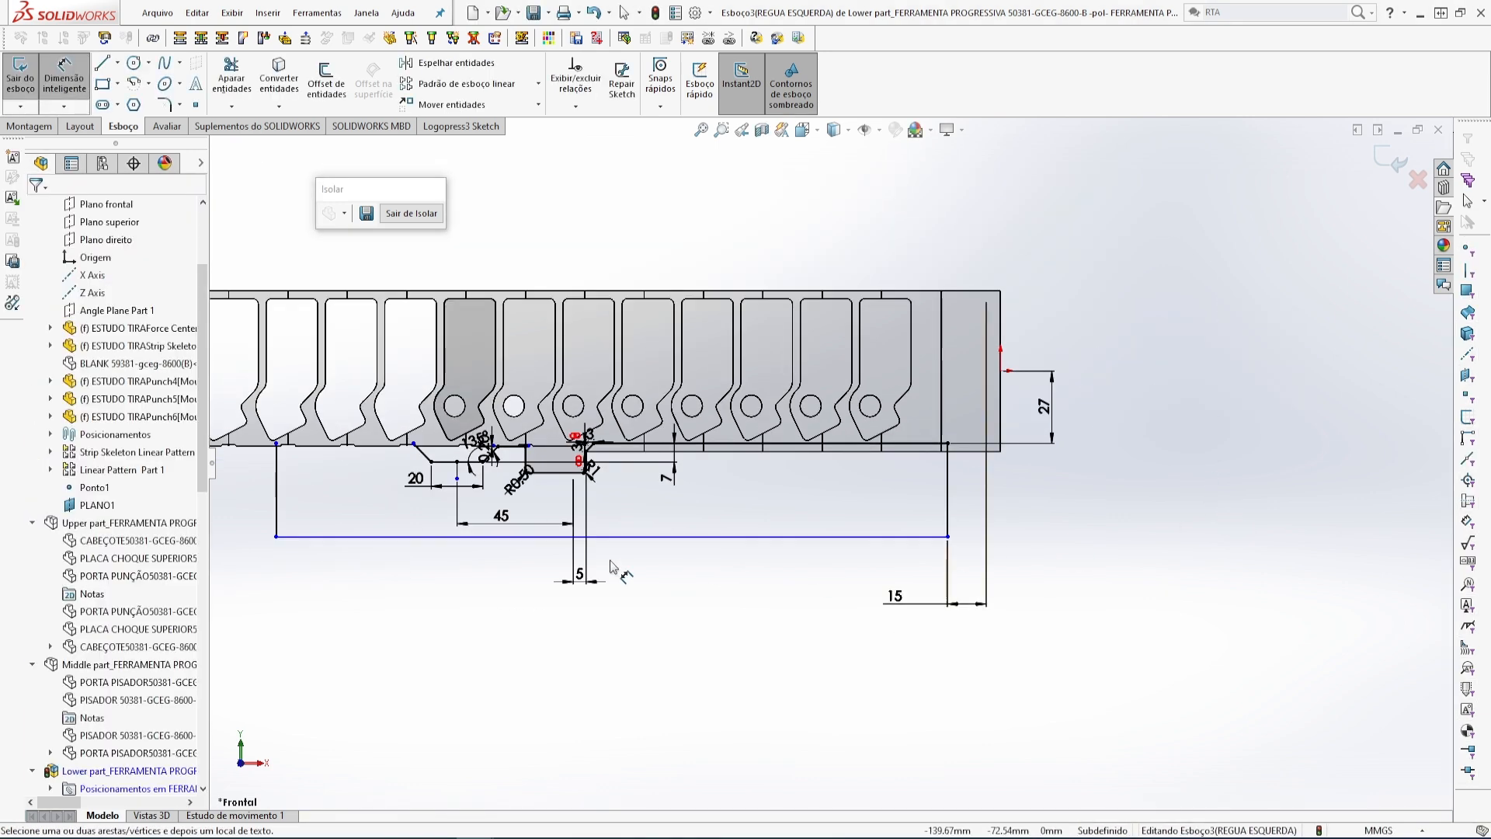
- Draw a horizontal line about 59 mm long above the open gap, extending past the ruler's left edge and the notch's slanted line
{"action": "scroll", "coordinate": [725, 443], "scroll_direction": "down", "scroll_amount": 5}
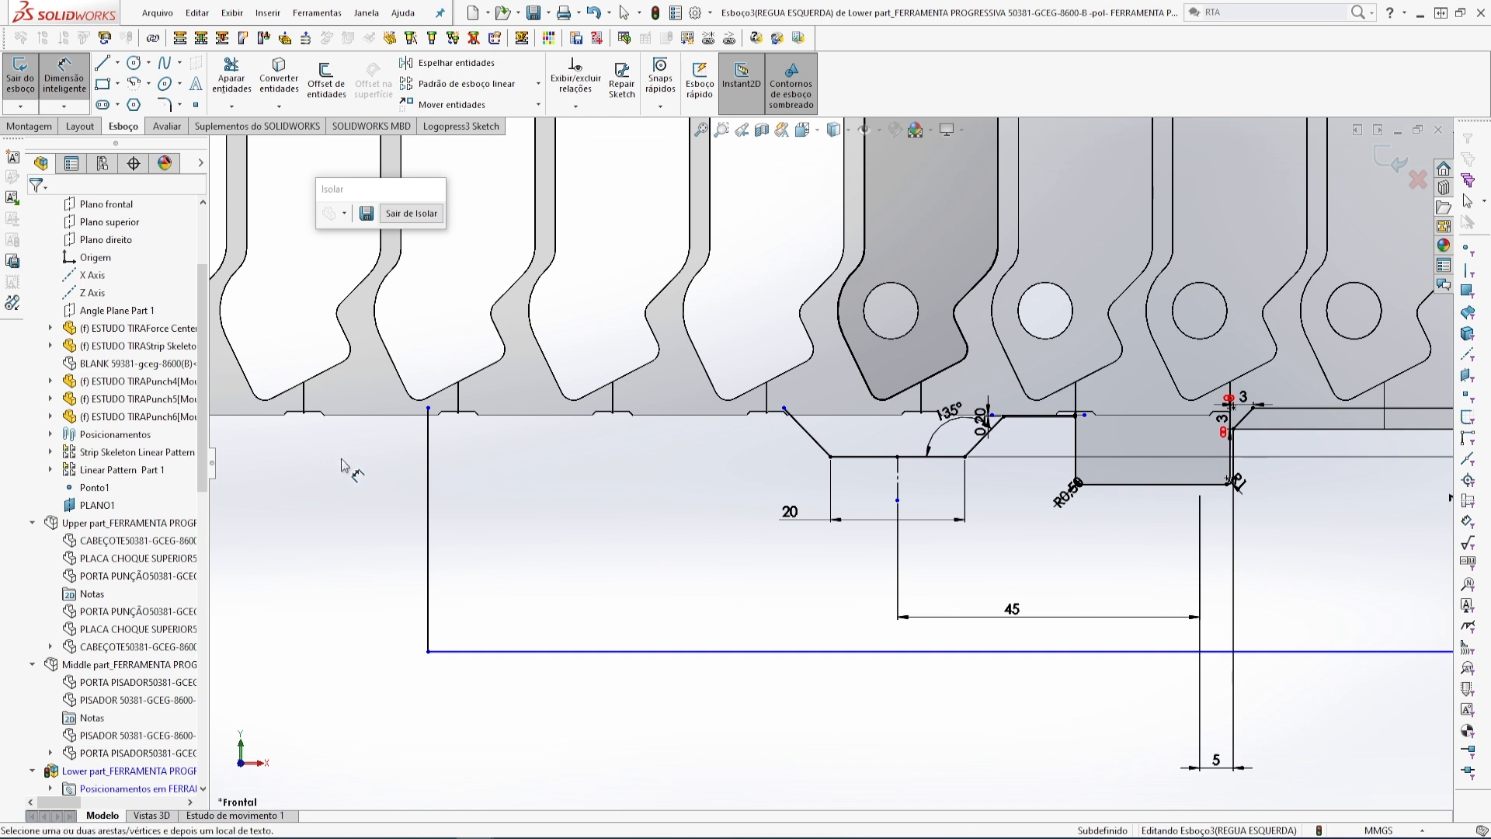
{"action": "key", "text": "l"}
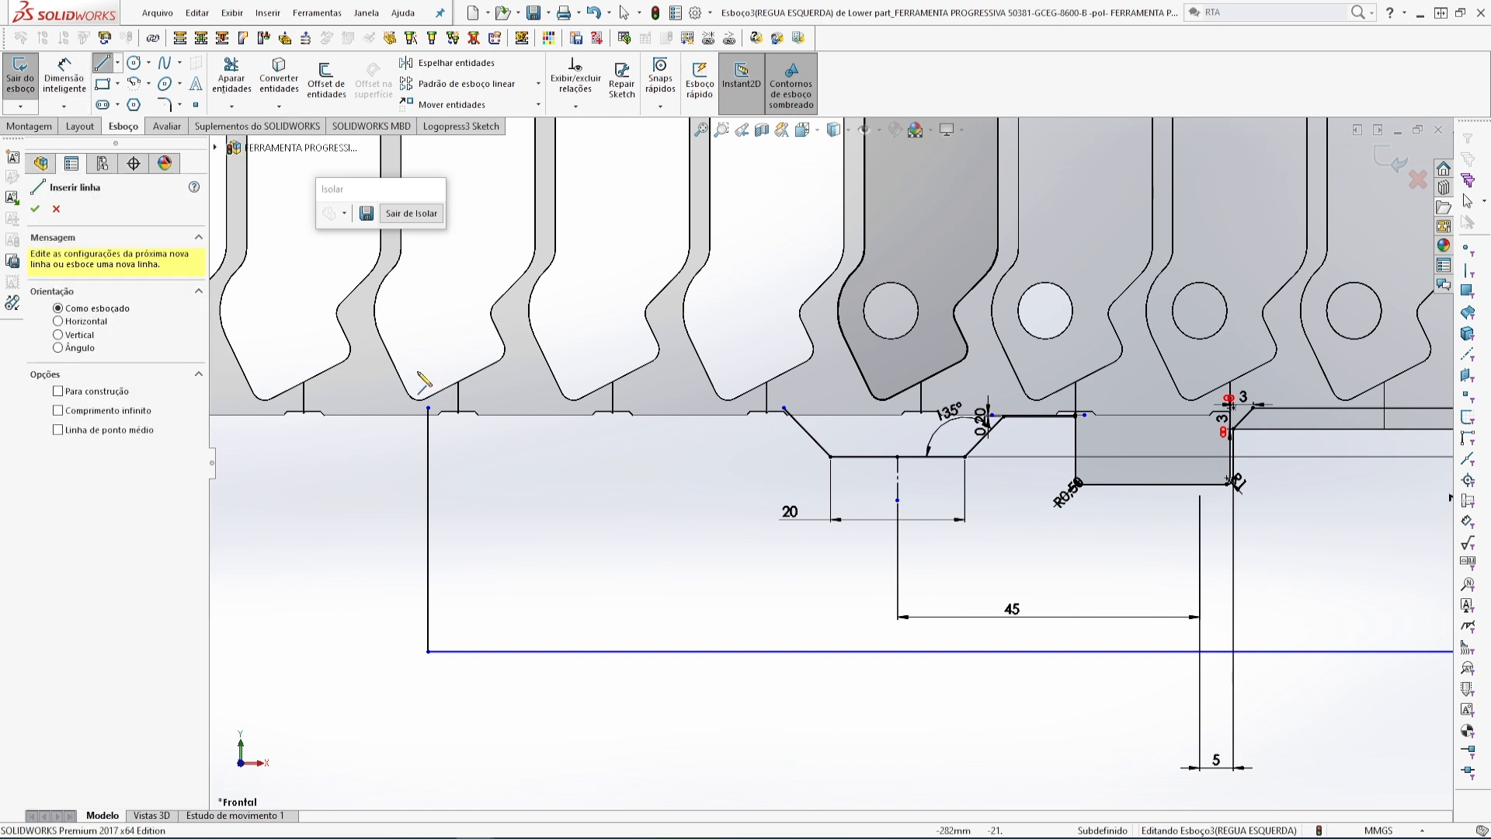
{"action": "left_click", "coordinate": [413, 371]}
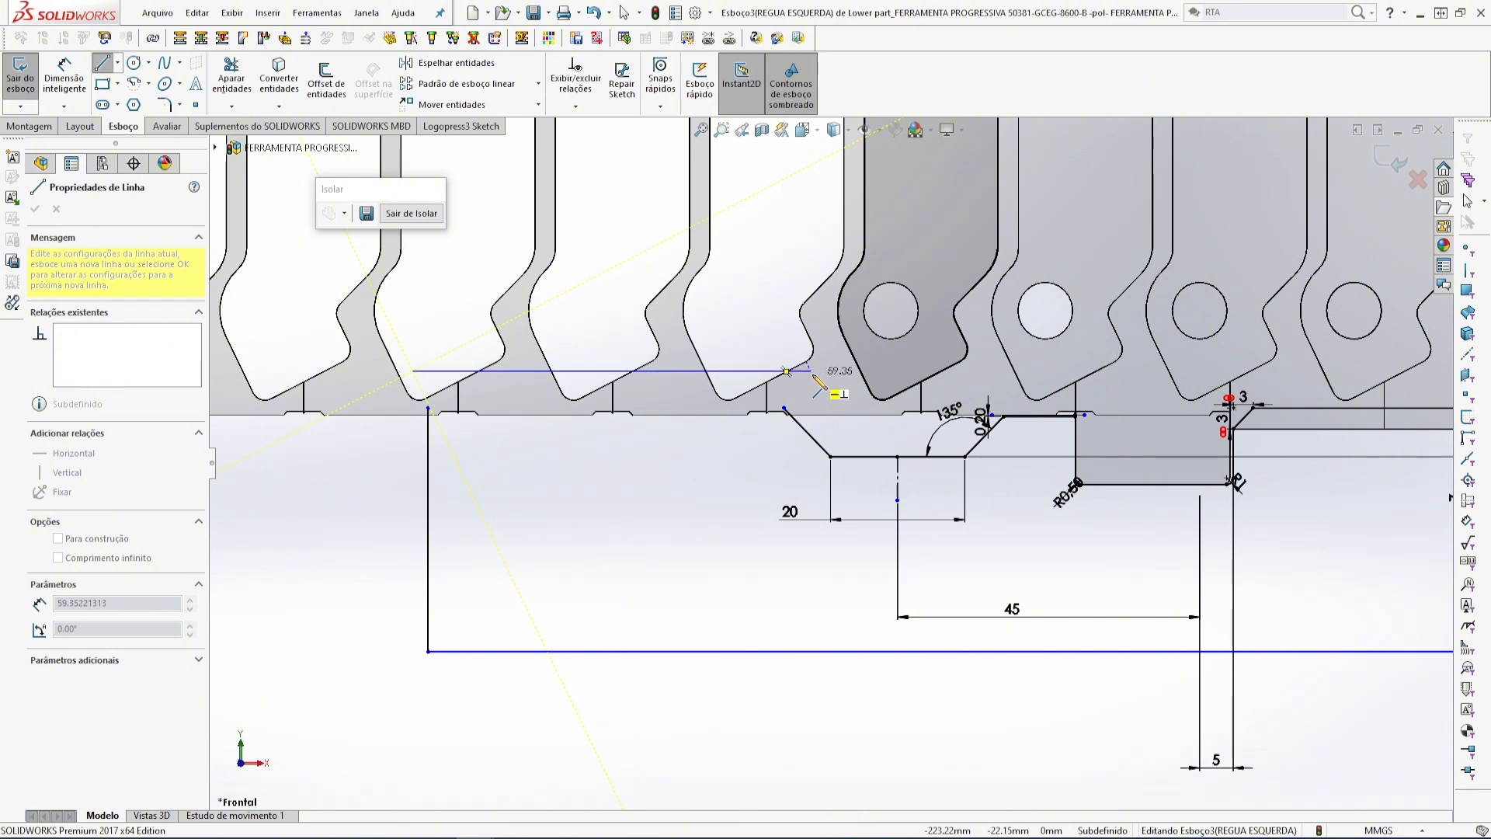
{"action": "left_click", "coordinate": [809, 371]}
{"action": "key", "text": "Escape"}
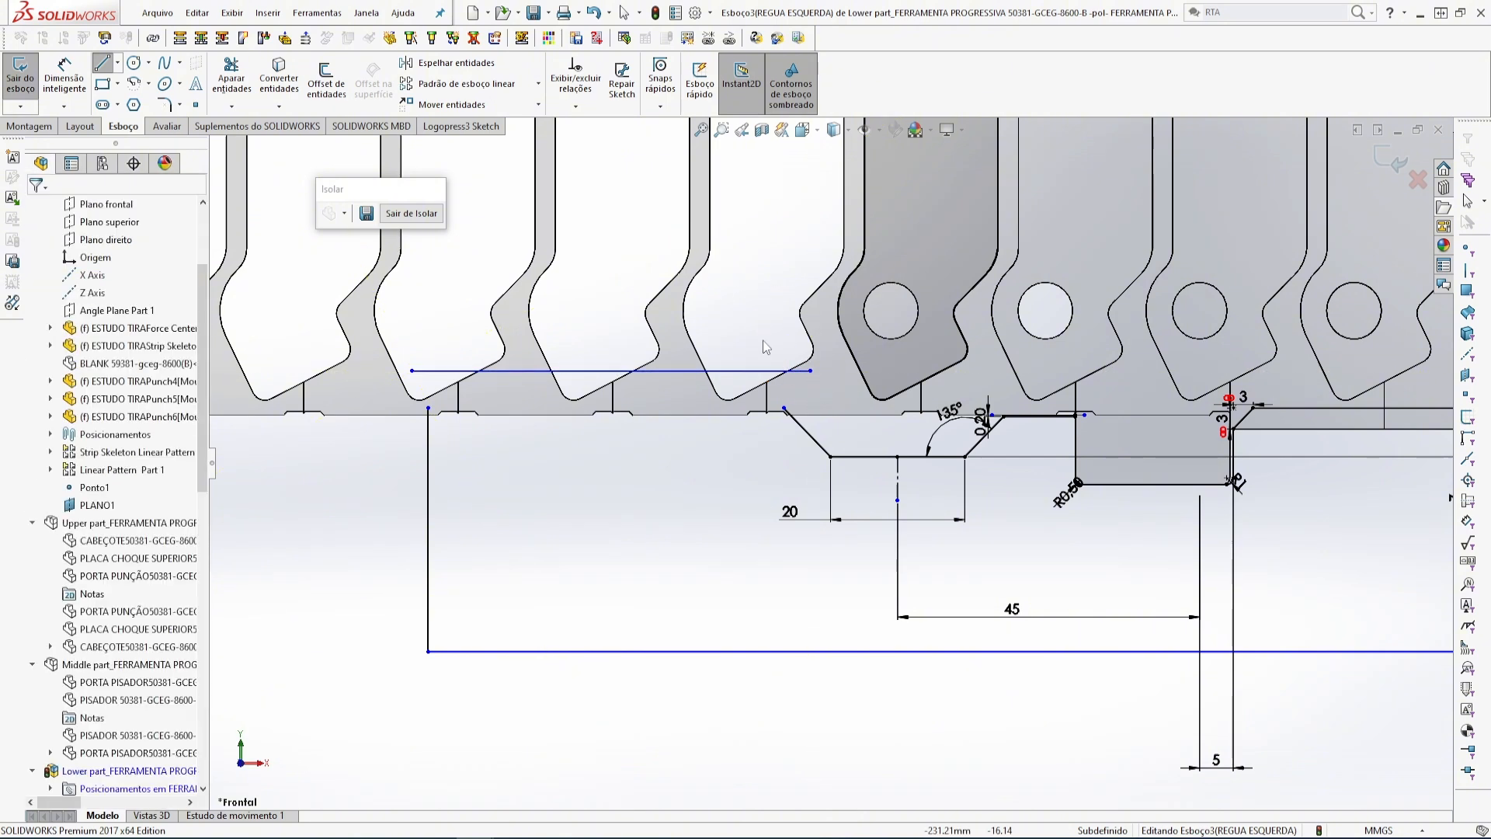
- Corner-trim the new horizontal line with the notch's slanted line and the ruler's left vertical edge to close the contour
{"action": "scroll", "coordinate": [874, 450], "scroll_direction": "down", "scroll_amount": 1}
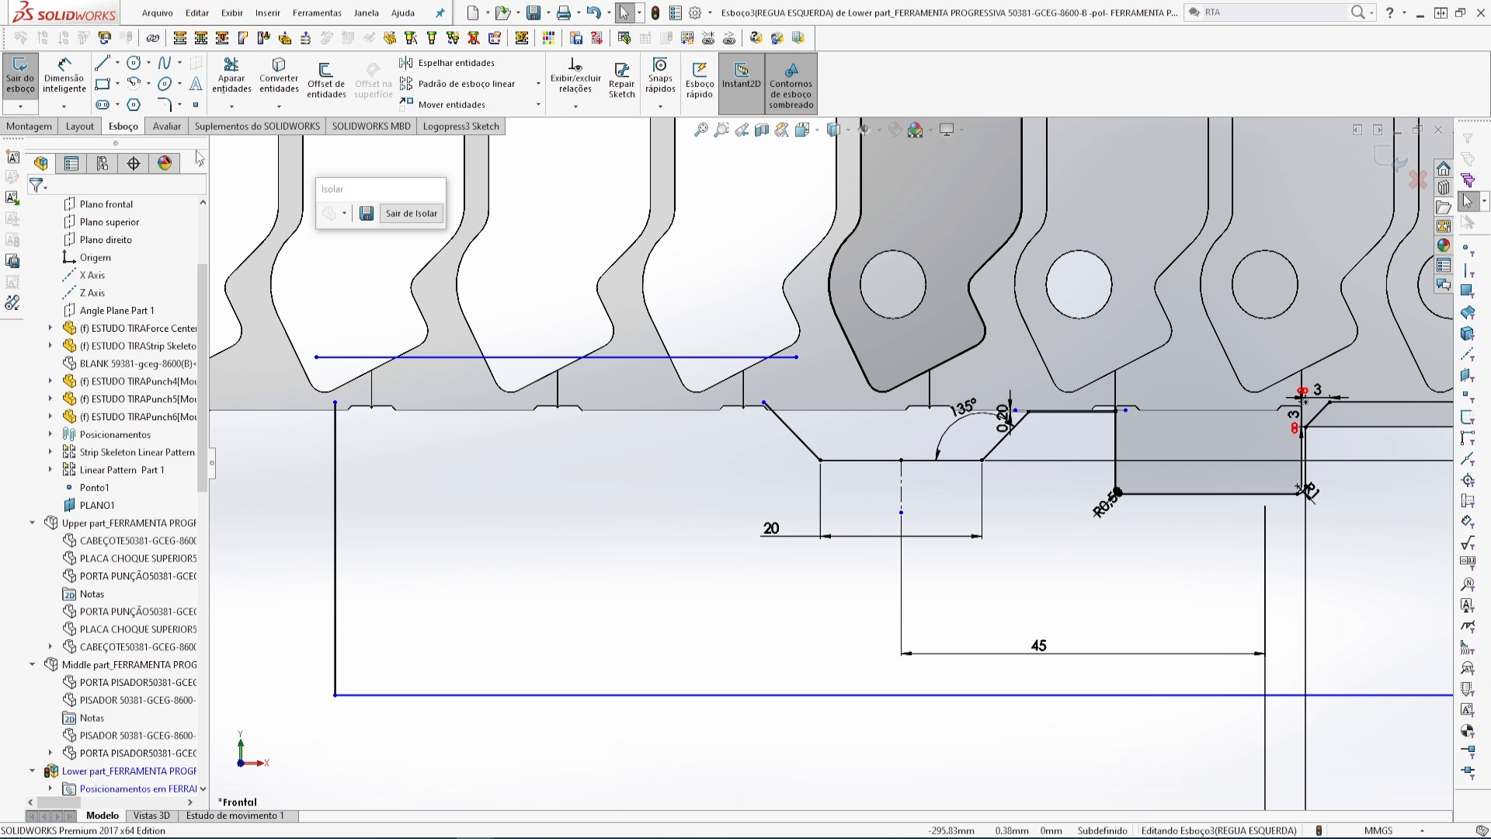
{"action": "left_click", "coordinate": [230, 84]}
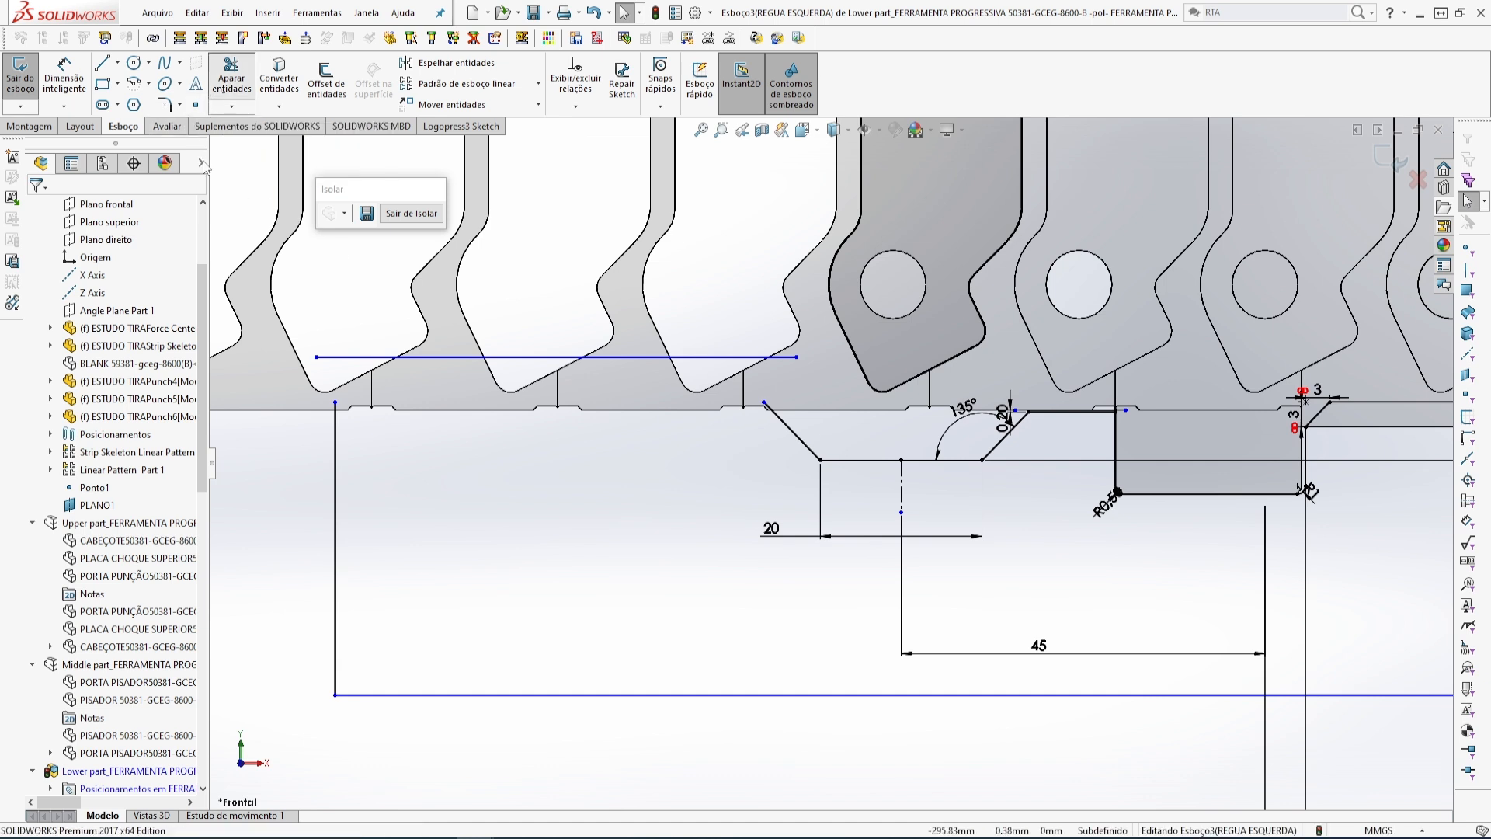
{"action": "left_click", "coordinate": [49, 429]}
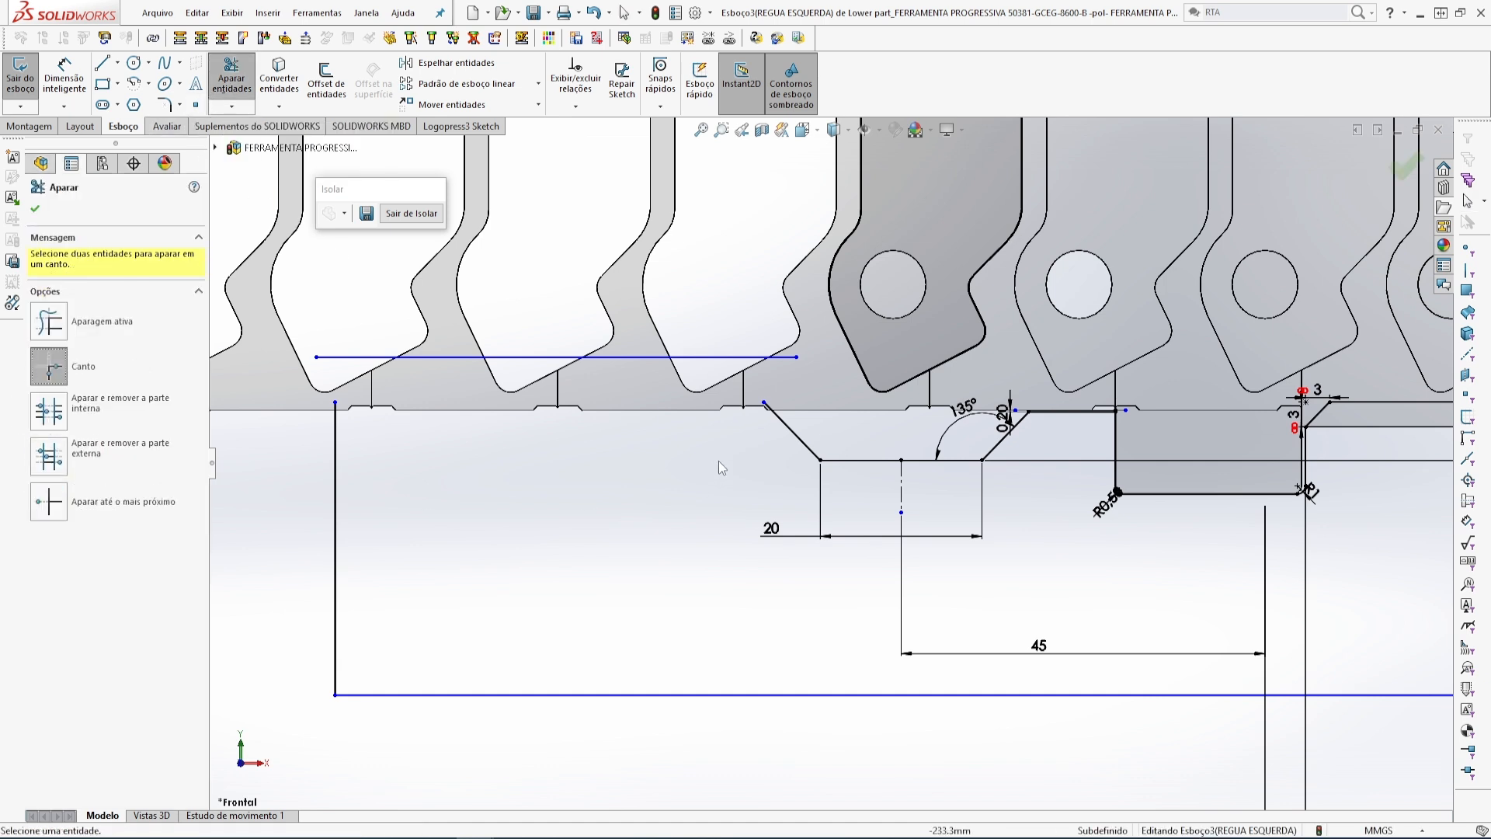
{"action": "left_click", "coordinate": [792, 436]}
{"action": "left_click", "coordinate": [654, 357]}
{"action": "left_click", "coordinate": [446, 358]}
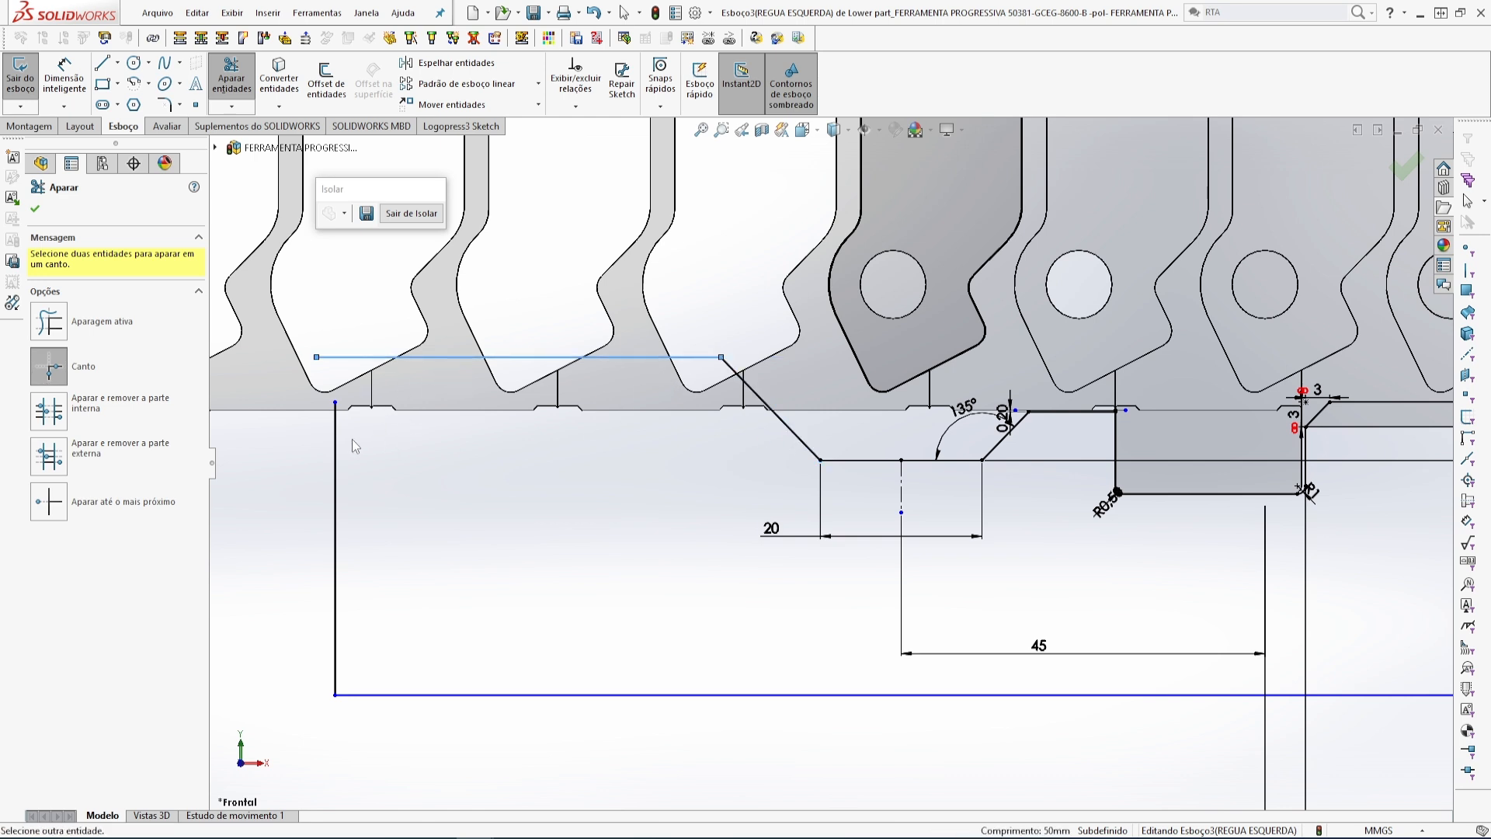
{"action": "left_click", "coordinate": [338, 435]}
- Dimension the vertical distance from the sketch origin to the new left top line and set it to 22 mm
{"action": "scroll", "coordinate": [831, 466], "scroll_direction": "up", "scroll_amount": 6}
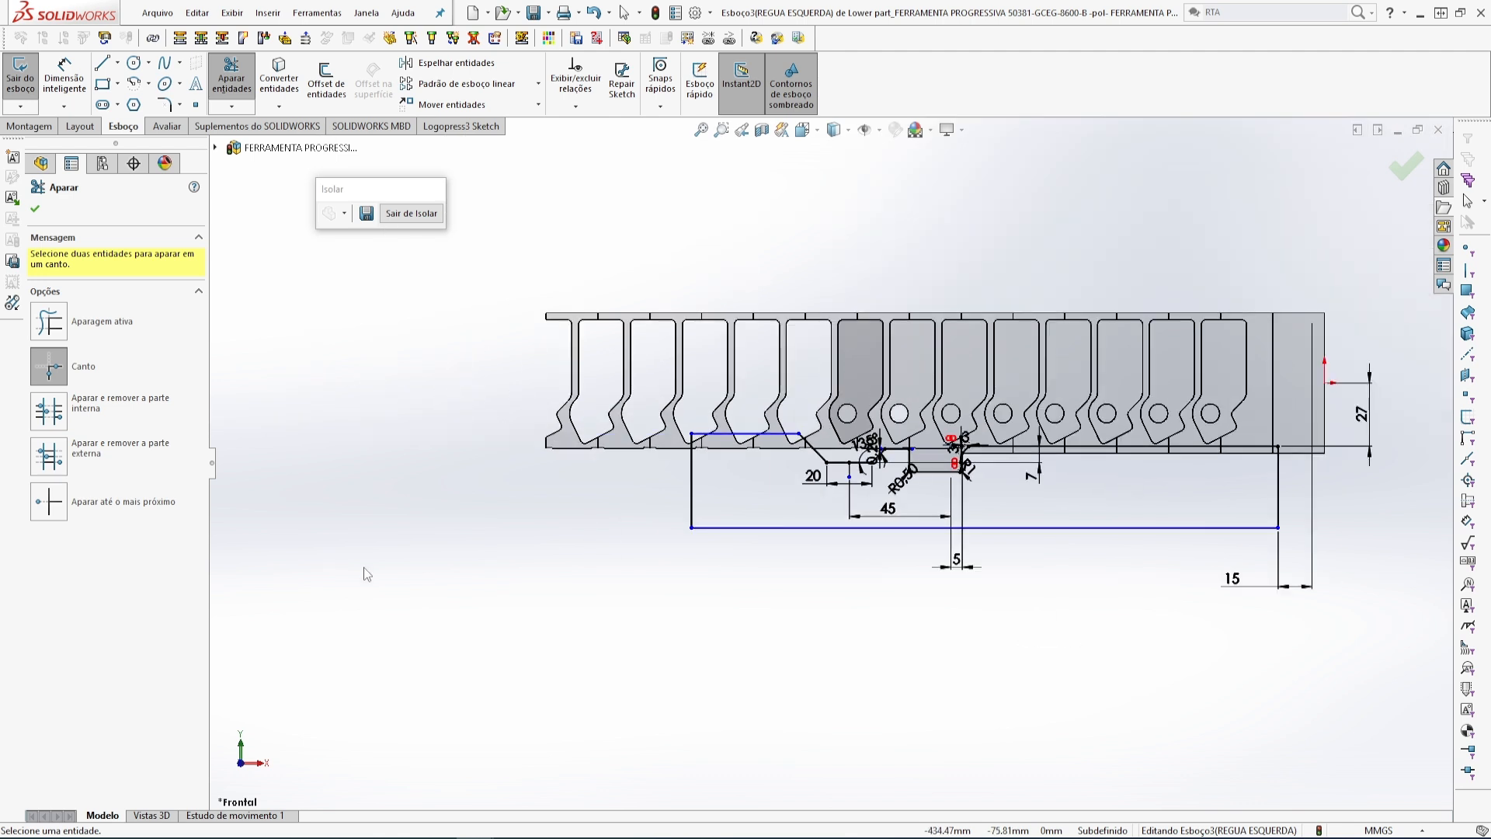
{"action": "scroll", "coordinate": [1302, 491], "scroll_direction": "down", "scroll_amount": 2}
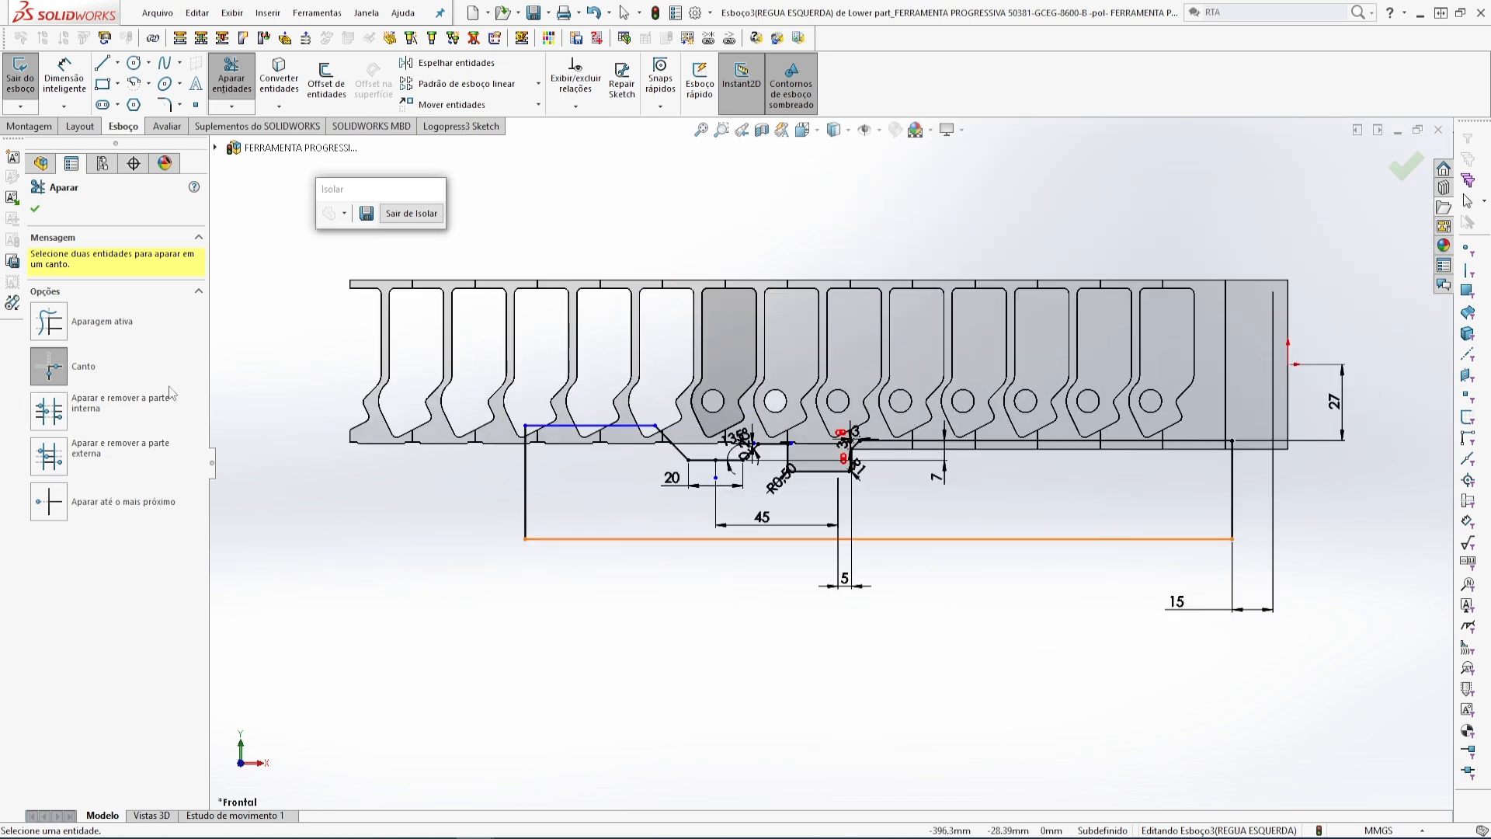
{"action": "left_click", "coordinate": [64, 78]}
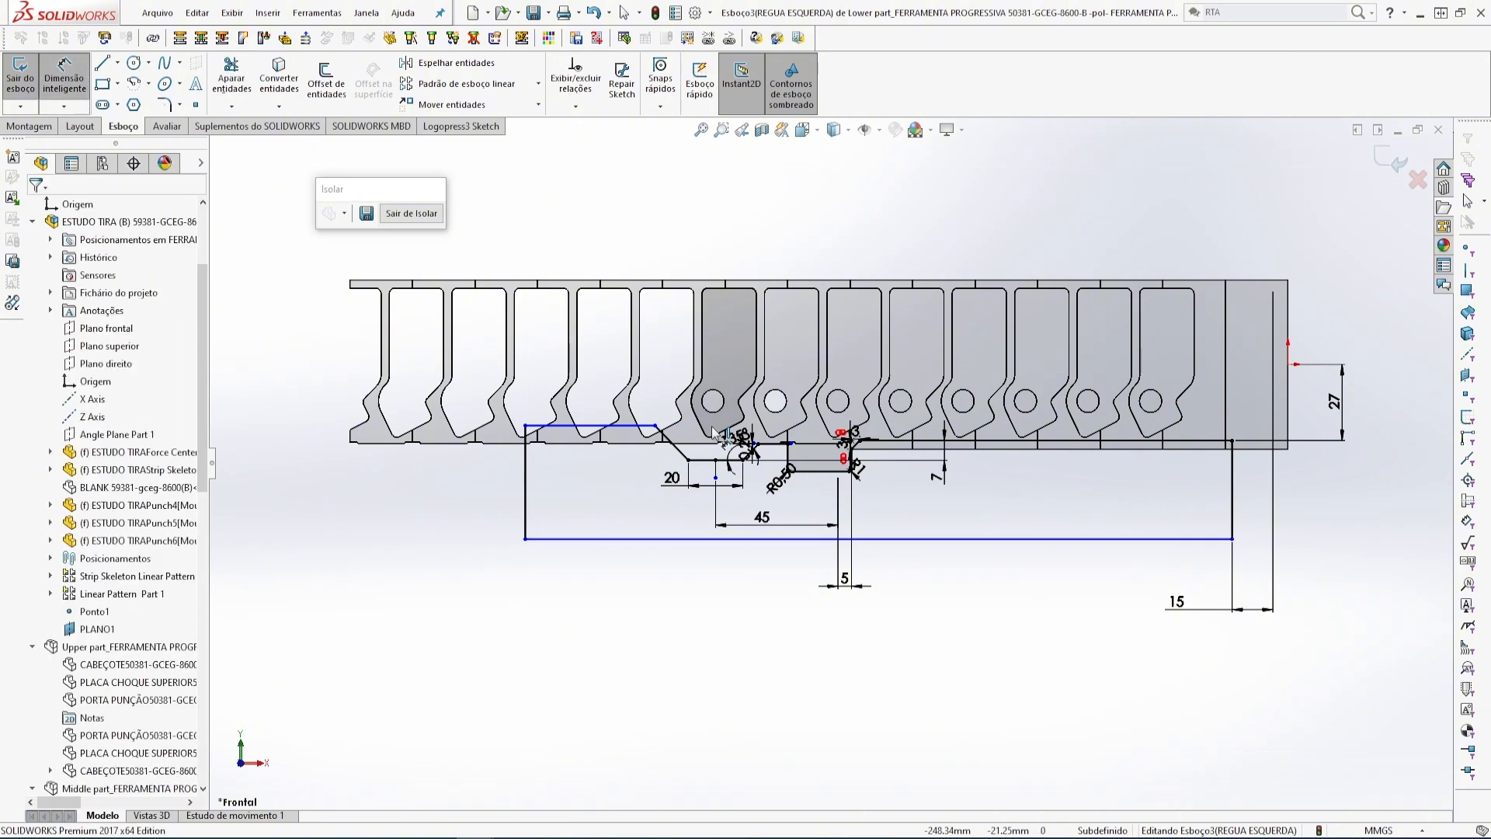
{"action": "left_click", "coordinate": [1288, 363]}
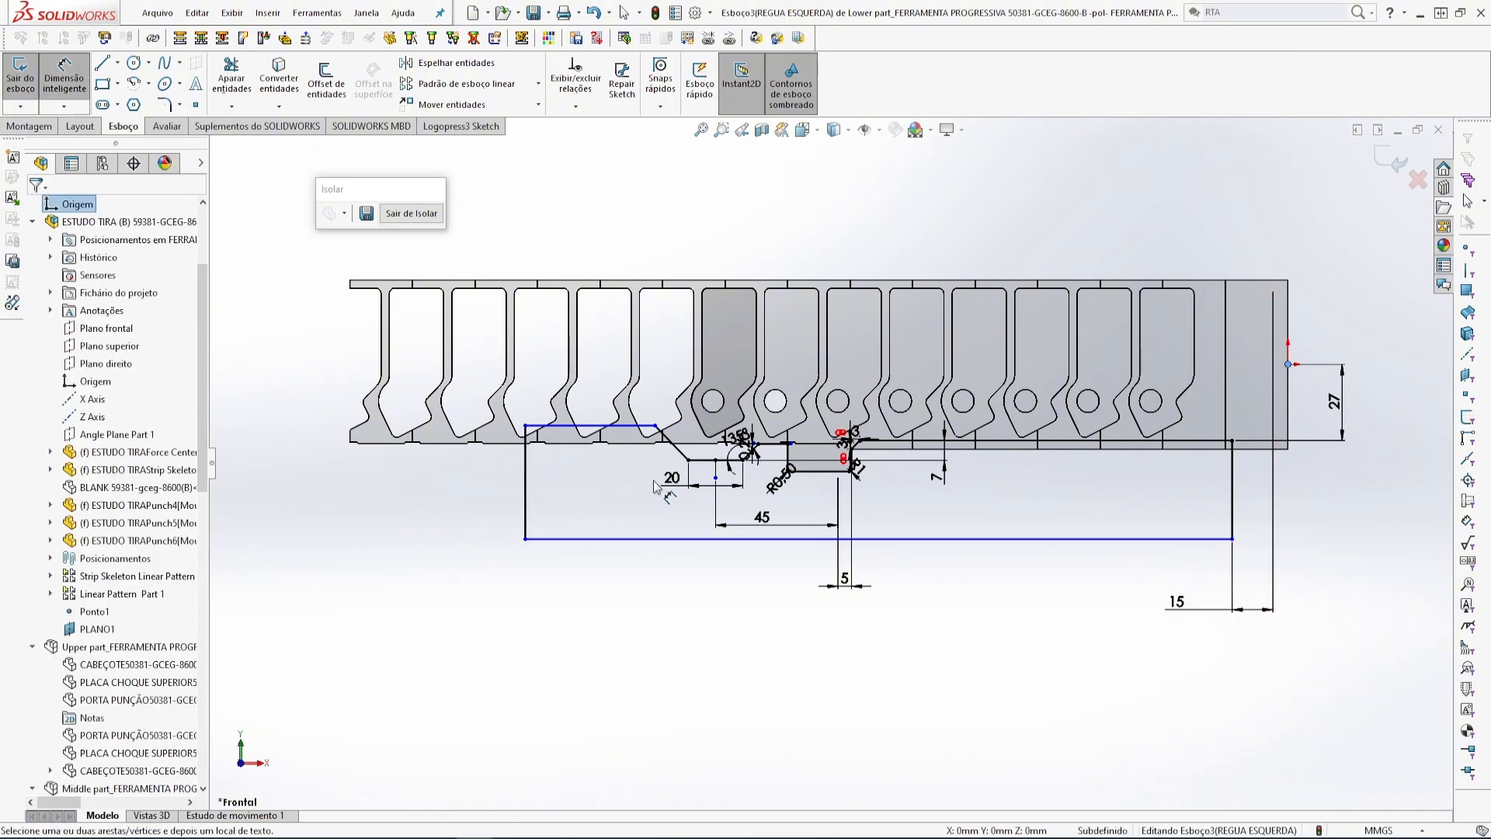
{"action": "left_click", "coordinate": [537, 428]}
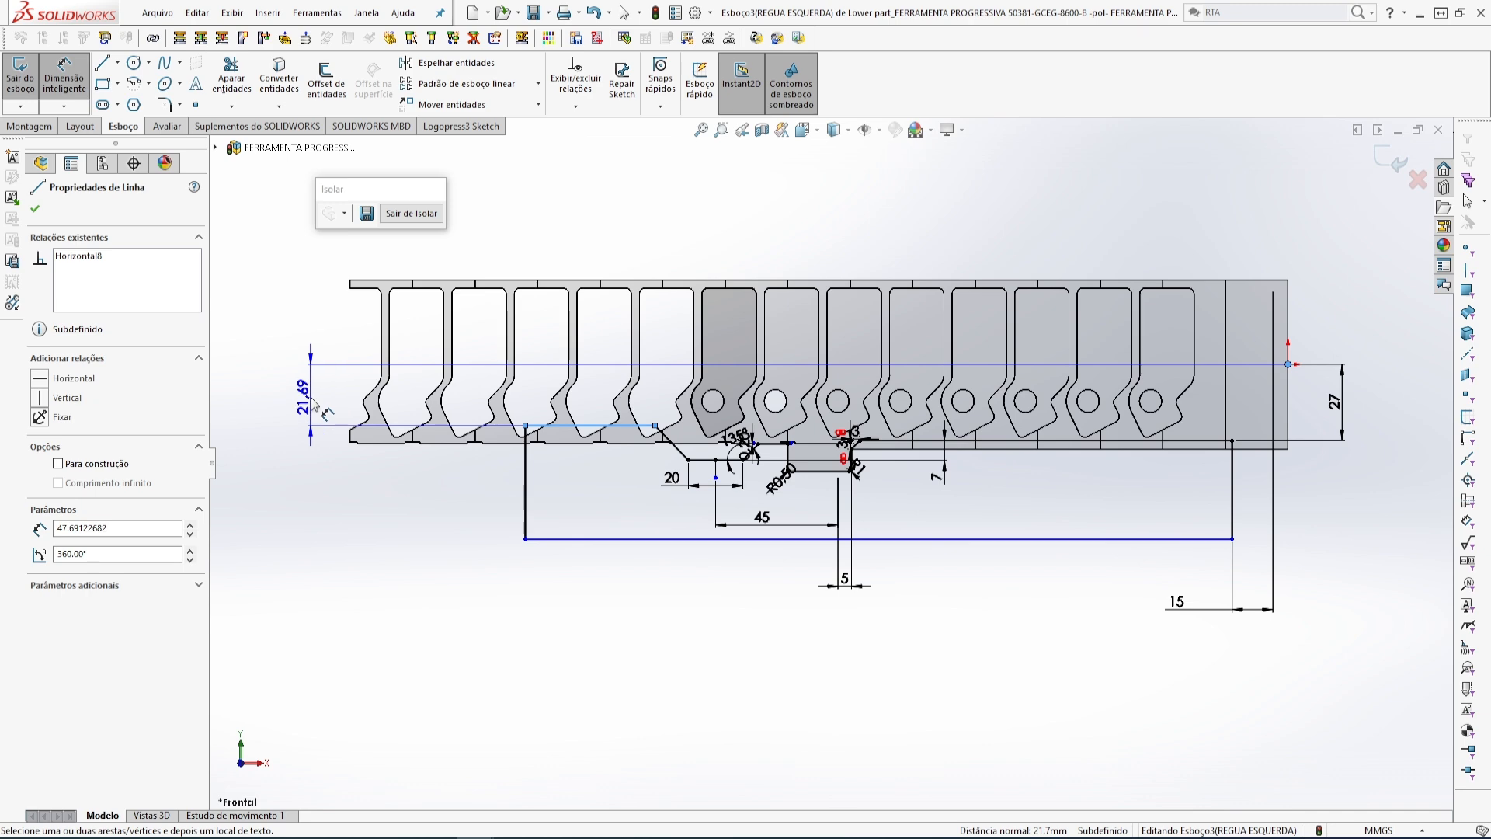
{"action": "left_click", "coordinate": [314, 401]}
{"action": "type", "text": "22"}
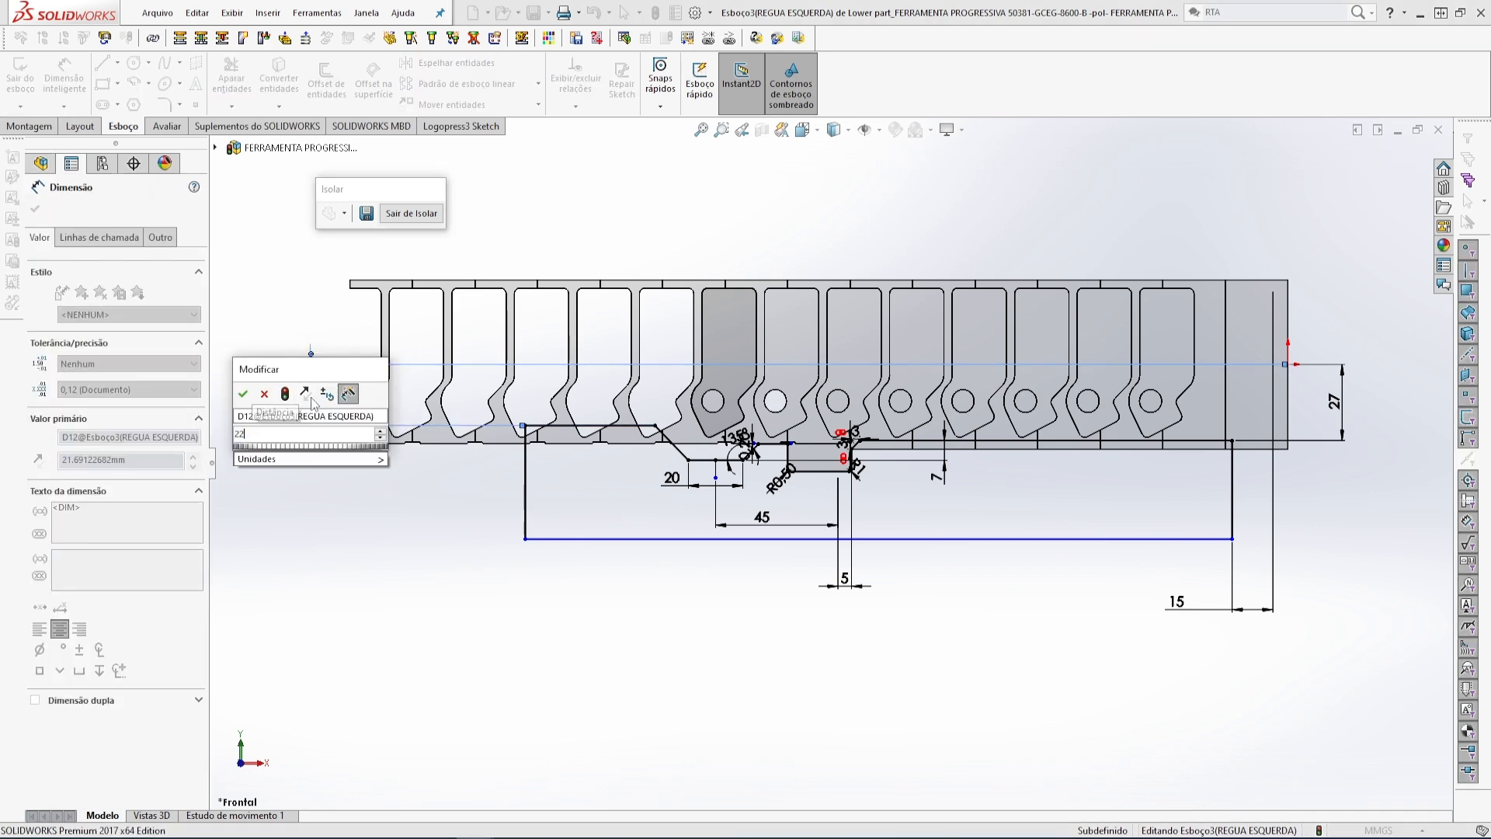
{"action": "key", "text": "Return"}
- Set the vertical distance from the origin to the left top line to 23 mm
{"action": "scroll", "coordinate": [706, 458], "scroll_direction": "down", "scroll_amount": 3}
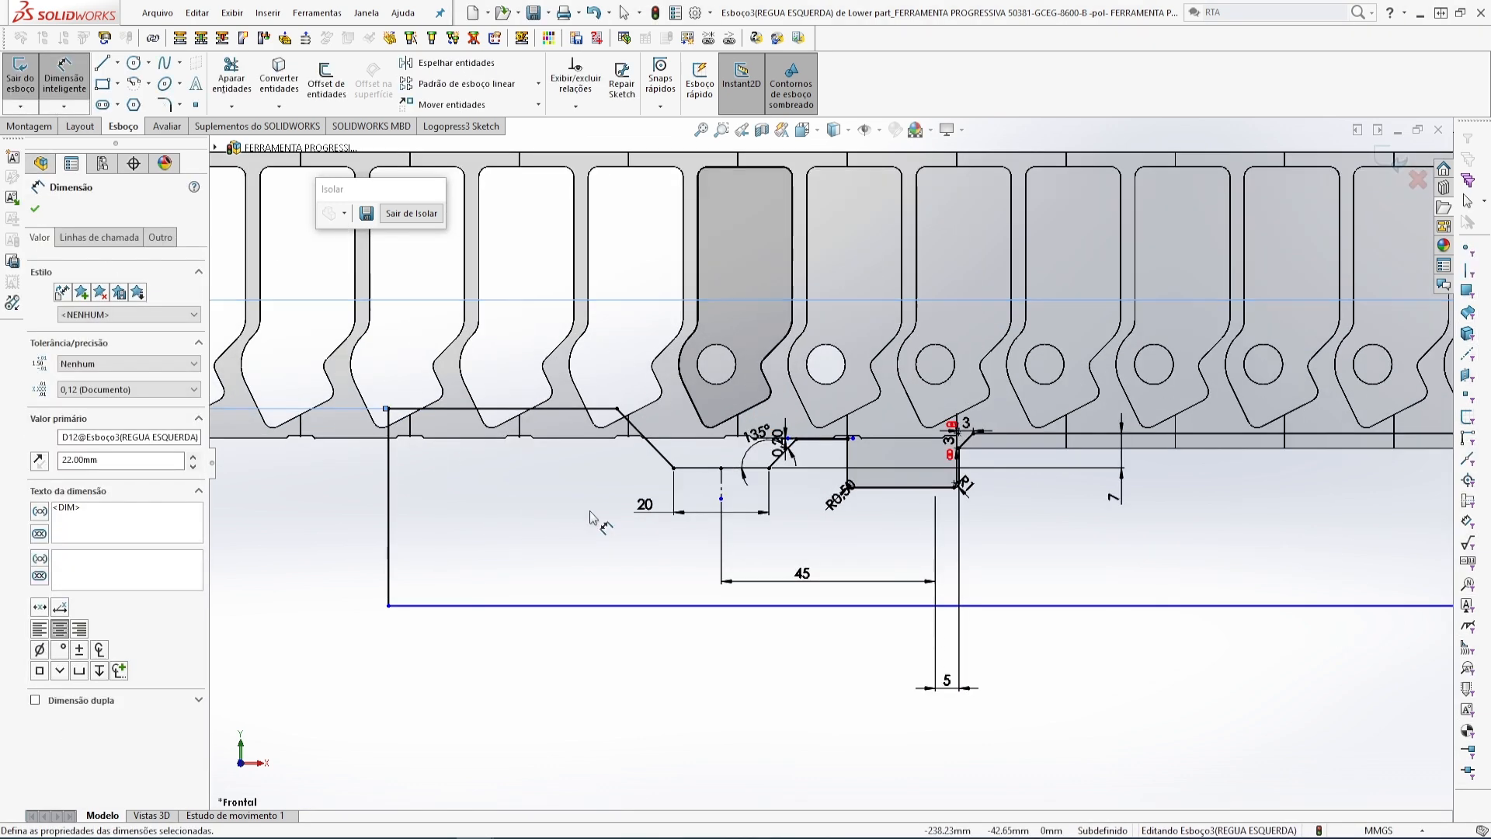
{"action": "scroll", "coordinate": [589, 513], "scroll_direction": "up", "scroll_amount": 3}
{"action": "scroll", "coordinate": [475, 480], "scroll_direction": "down", "scroll_amount": 2}
{"action": "left_click", "coordinate": [493, 511]}
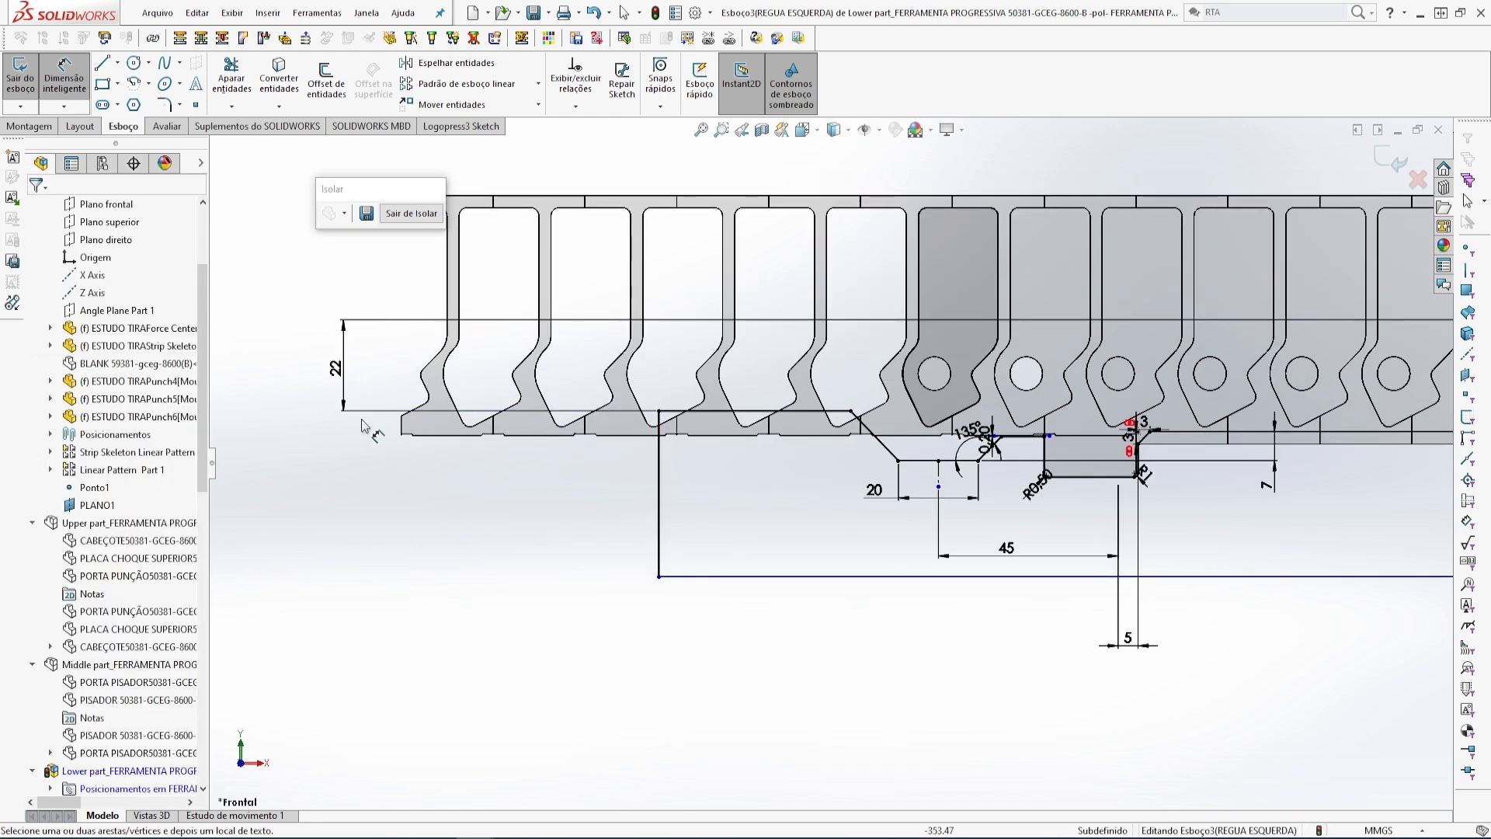
{"action": "double_click", "coordinate": [334, 368]}
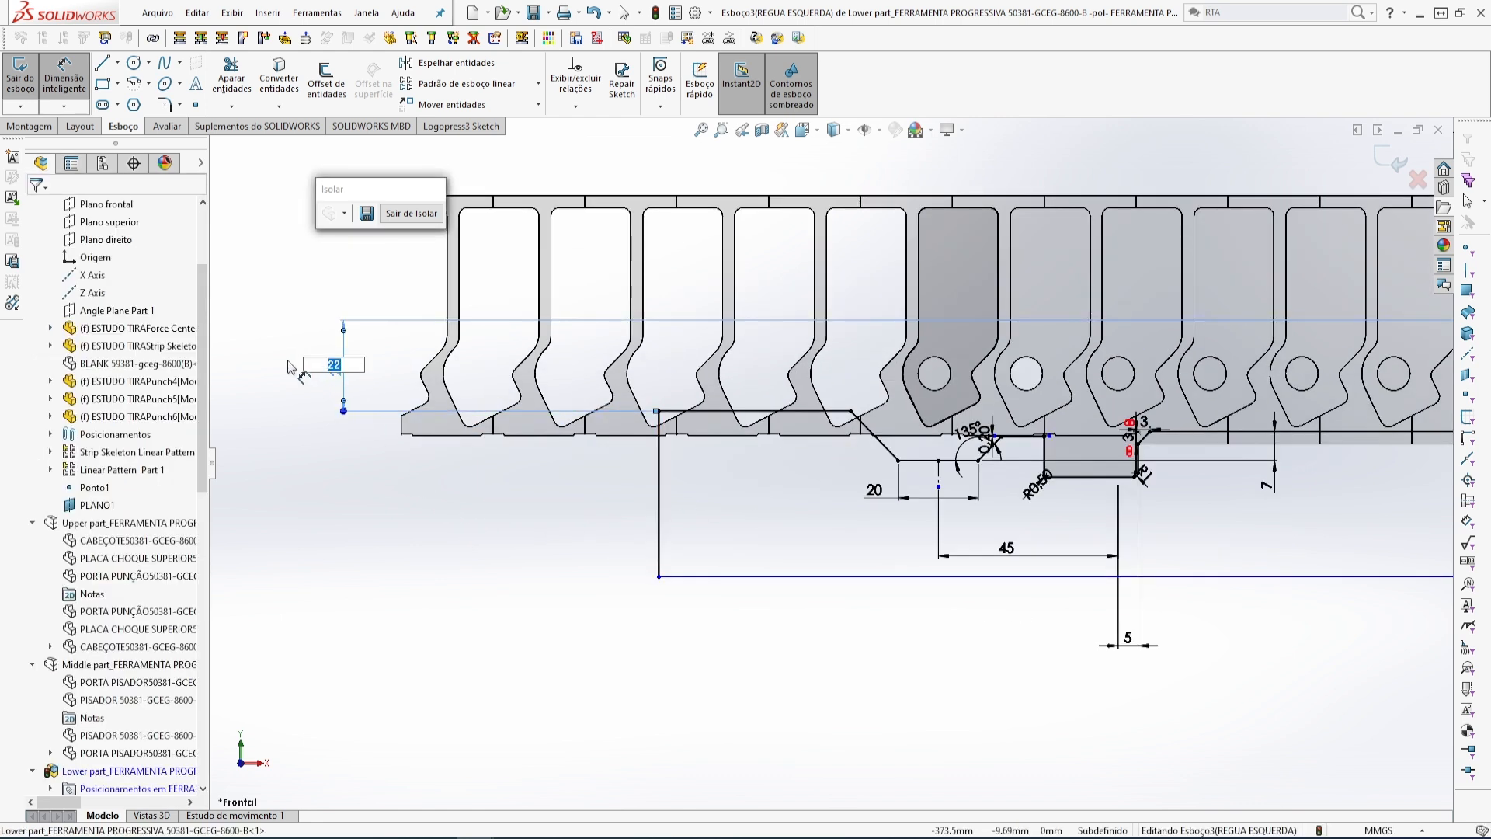
{"action": "type", "text": "23"}
{"action": "key", "text": "Return"}
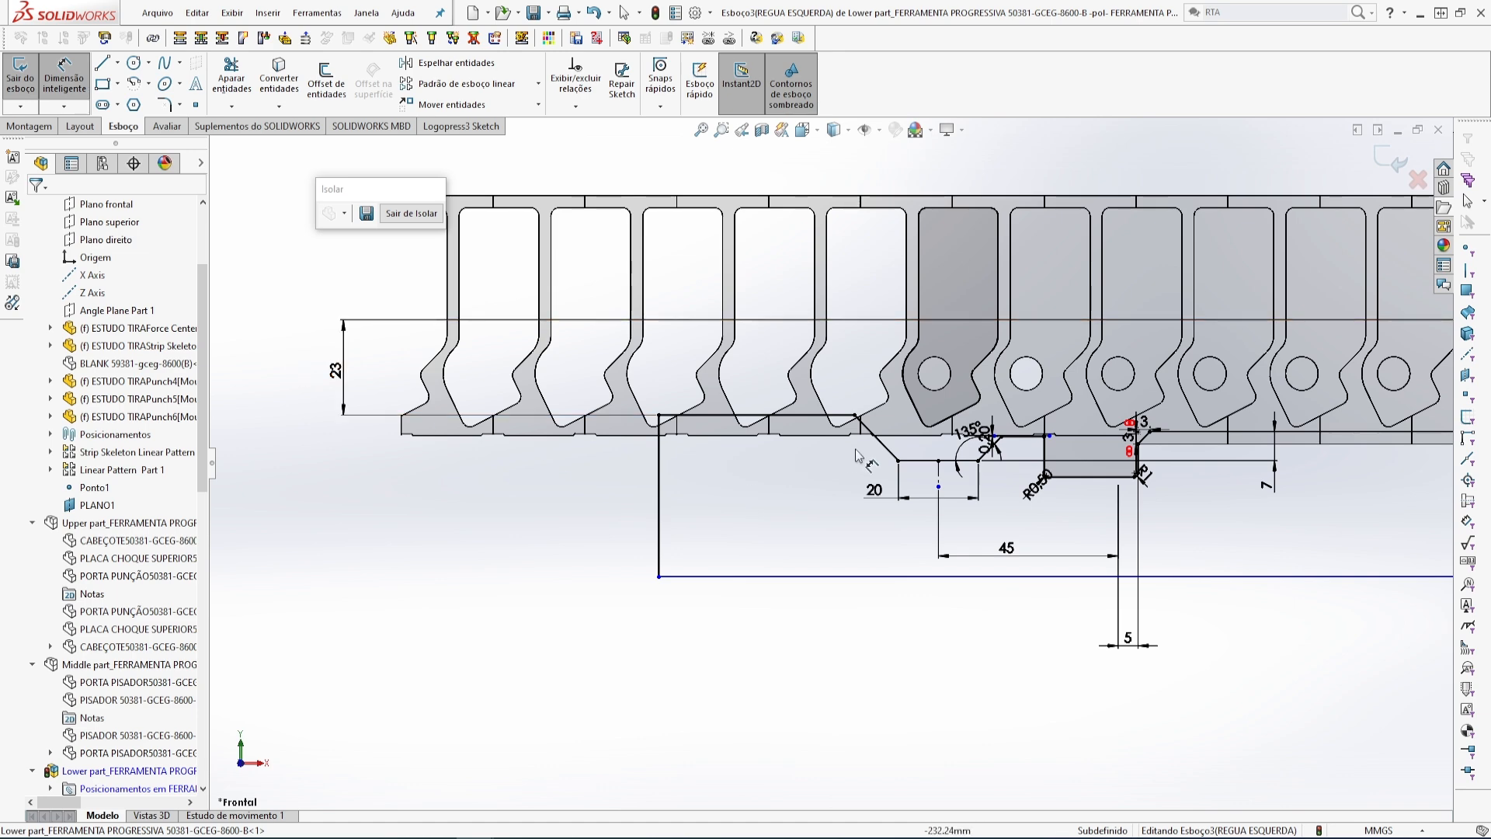
- Set the vertical distance from the origin to the left top line to 24 mm
{"action": "scroll", "coordinate": [888, 451], "scroll_direction": "down", "scroll_amount": 3}
{"action": "scroll", "coordinate": [713, 466], "scroll_direction": "up", "scroll_amount": 3}
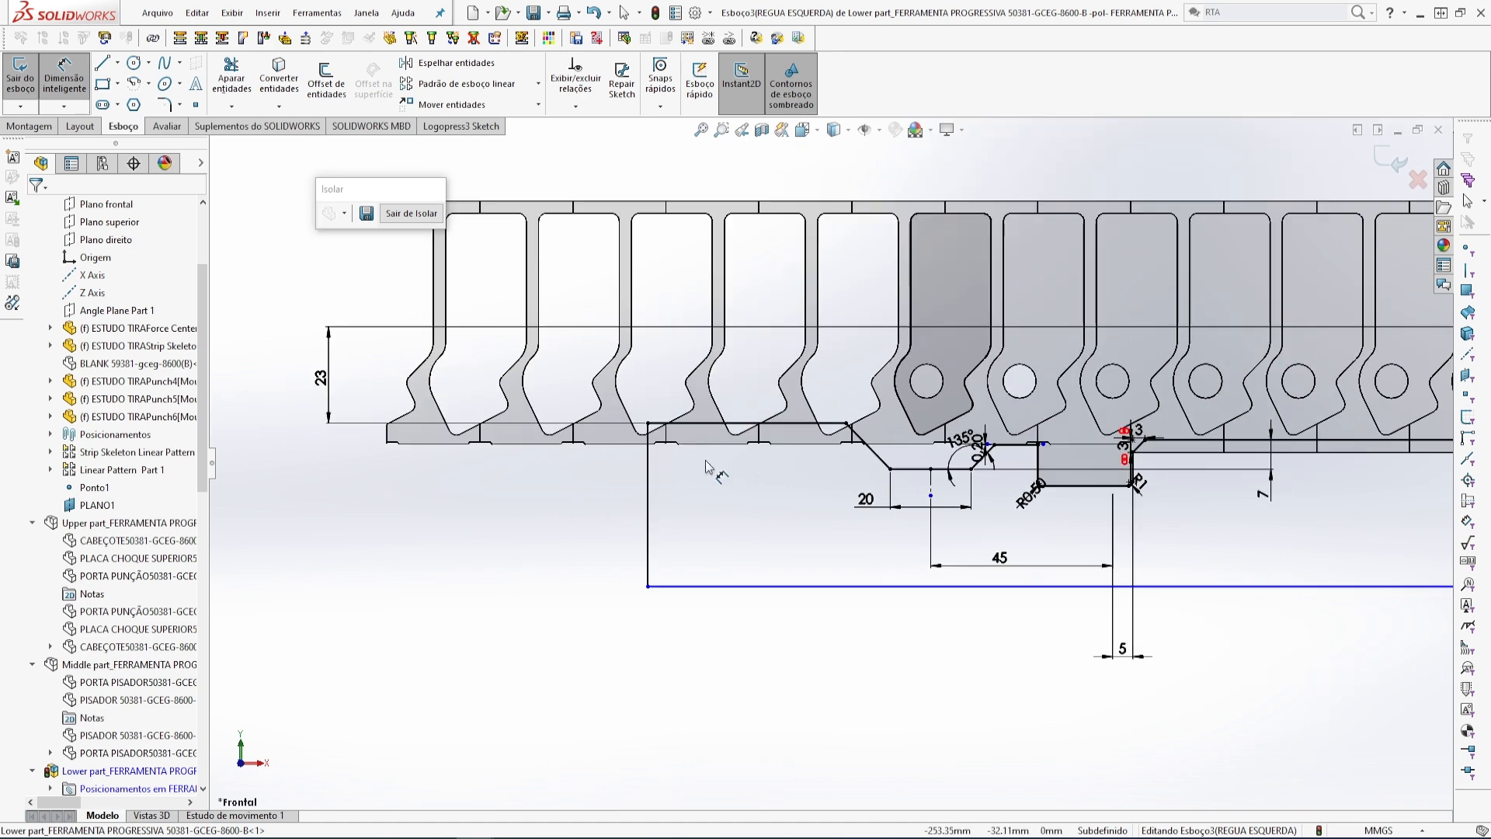
{"action": "double_click", "coordinate": [321, 378]}
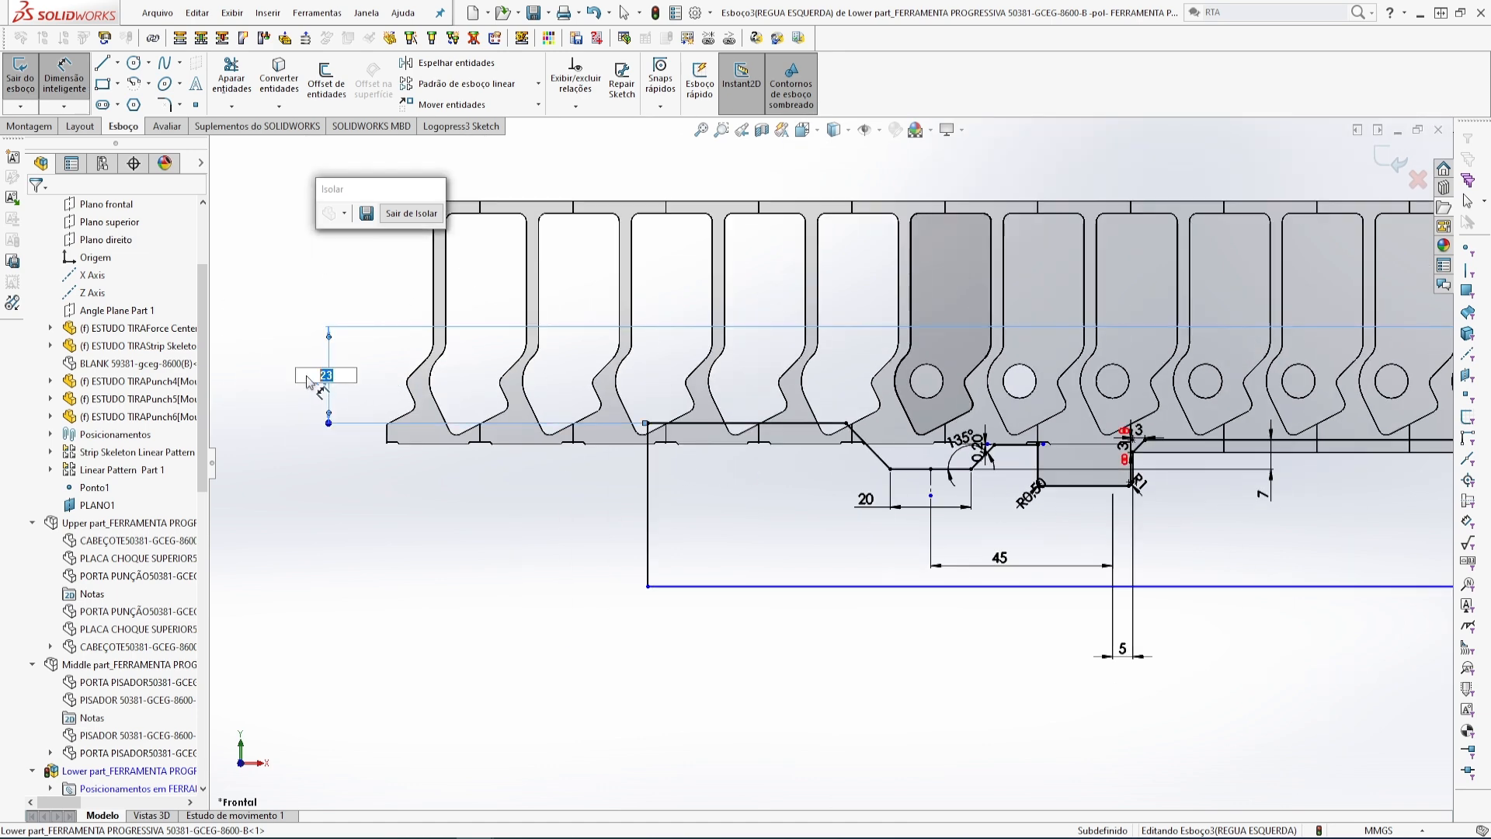
{"action": "type", "text": "24"}
{"action": "key", "text": "Return"}
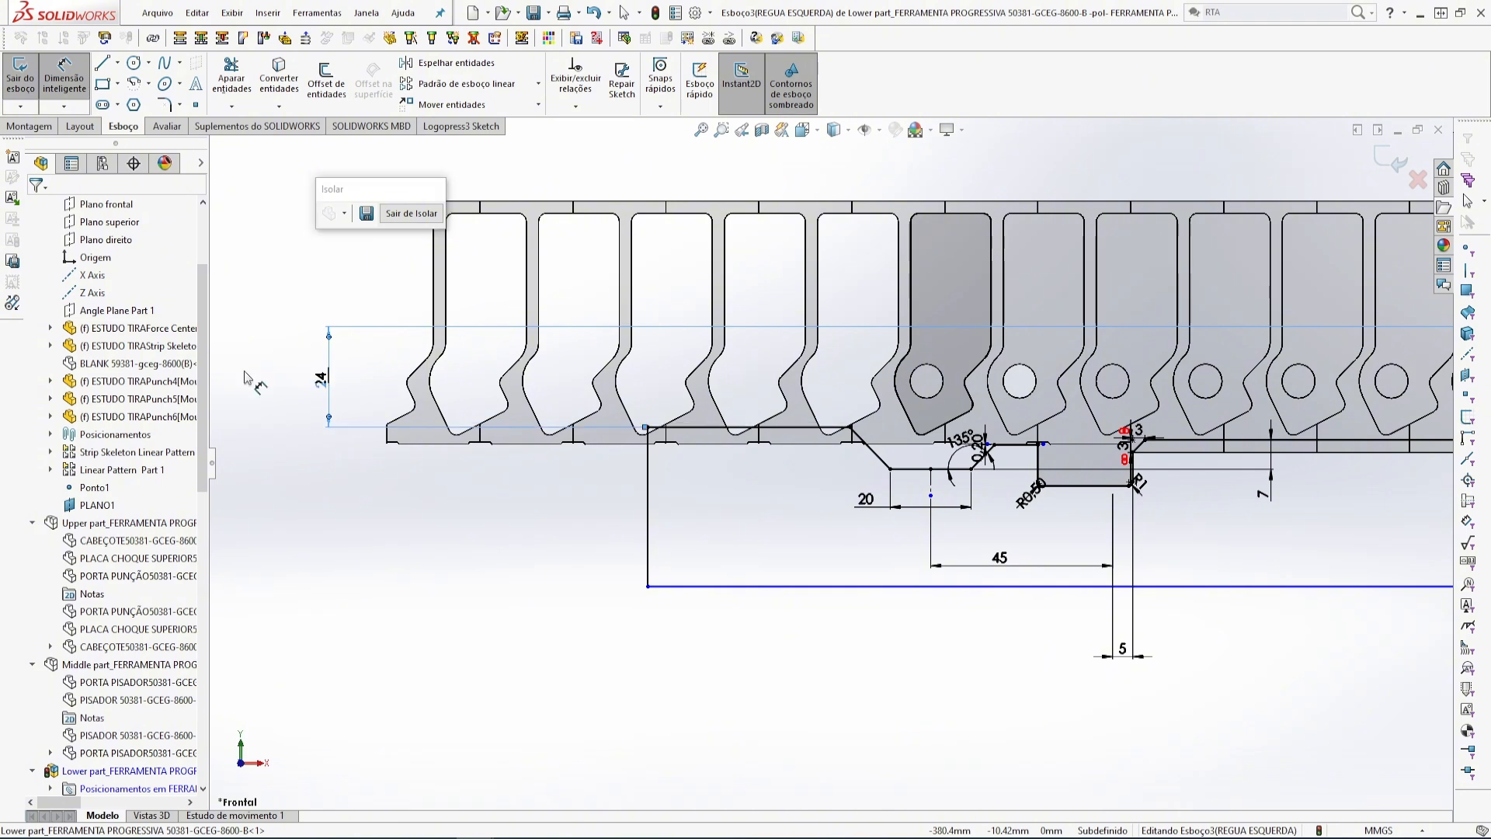
{"action": "scroll", "coordinate": [492, 695], "scroll_direction": "up", "scroll_amount": 3}
{"action": "scroll", "coordinate": [1127, 518], "scroll_direction": "down", "scroll_amount": 2}
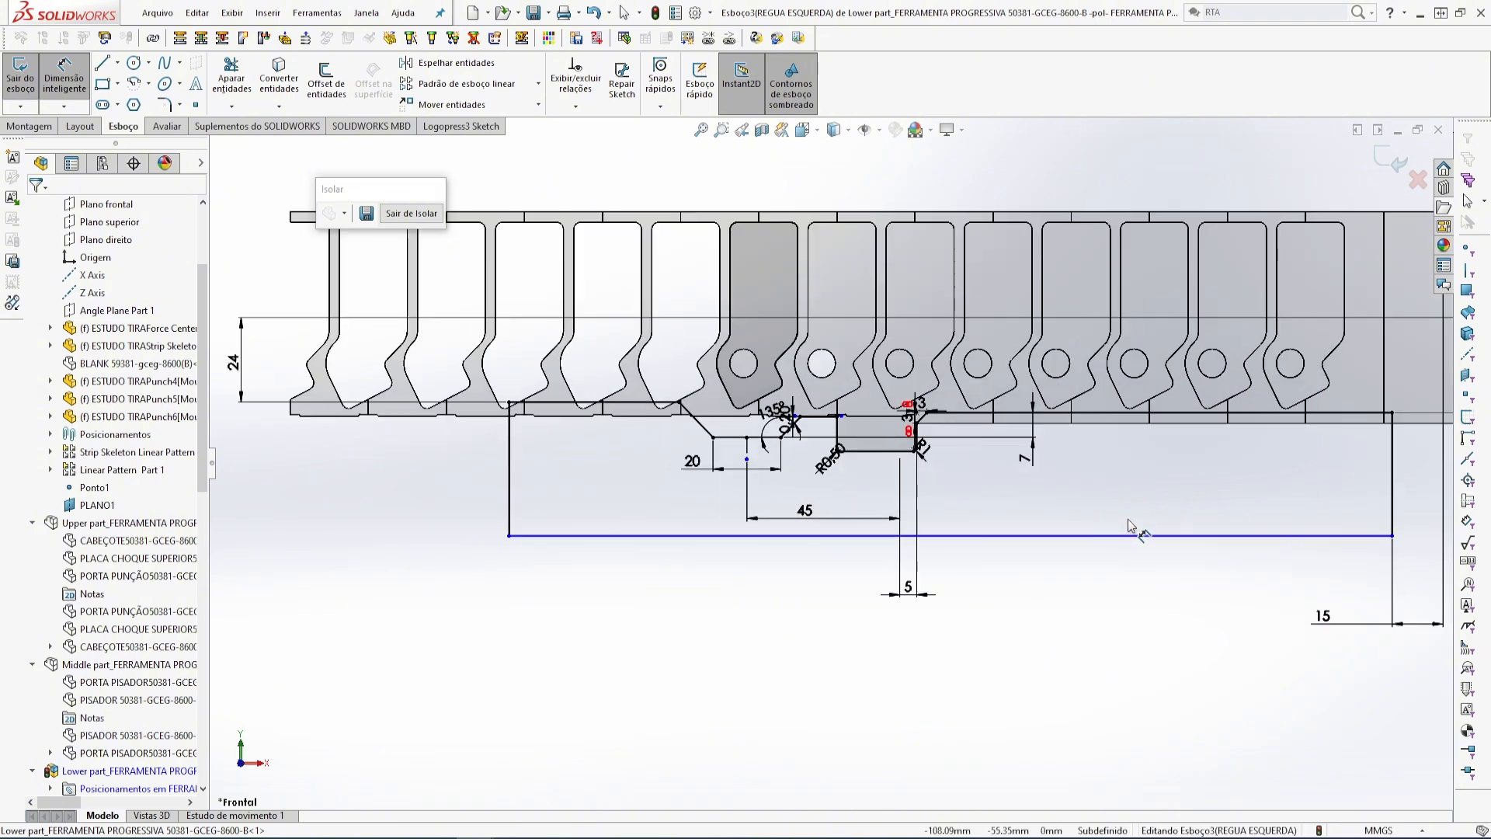
{"action": "scroll", "coordinate": [989, 608], "scroll_direction": "up", "scroll_amount": 2}
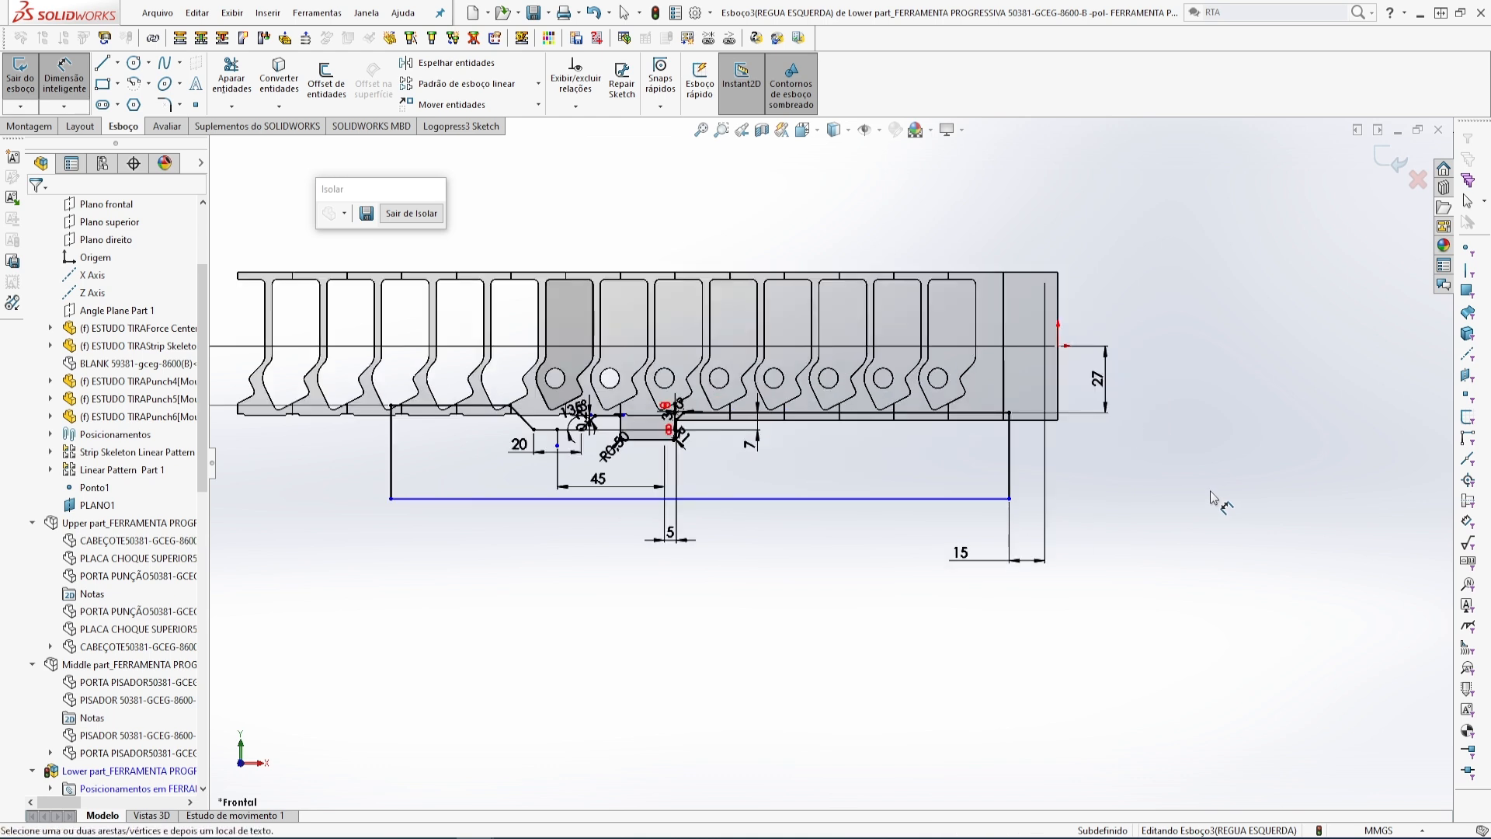
{"action": "left_click", "coordinate": [834, 498]}
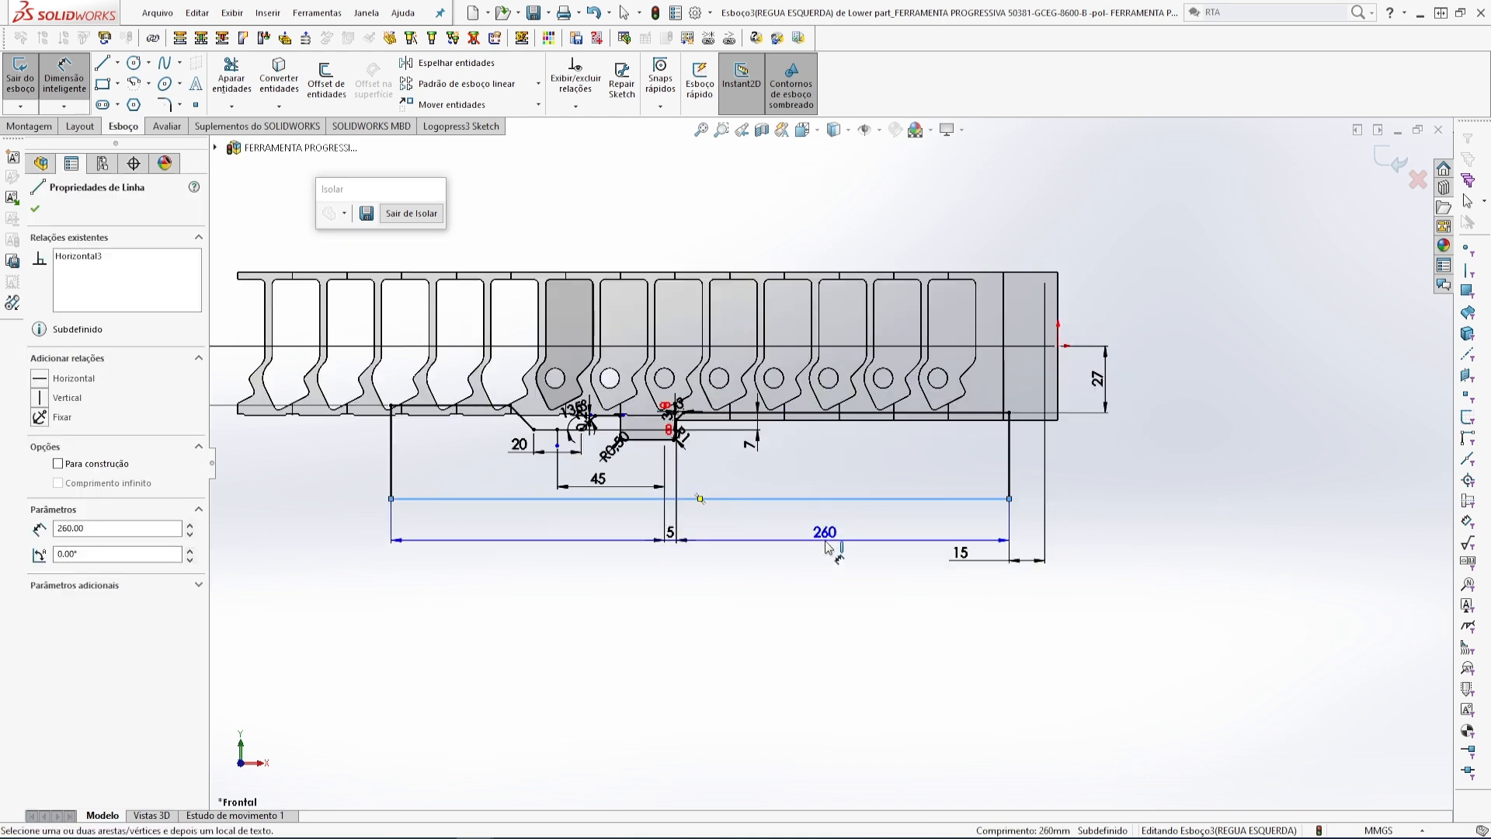
{"action": "key", "text": "Escape"}
{"action": "key", "text": "Escape"}
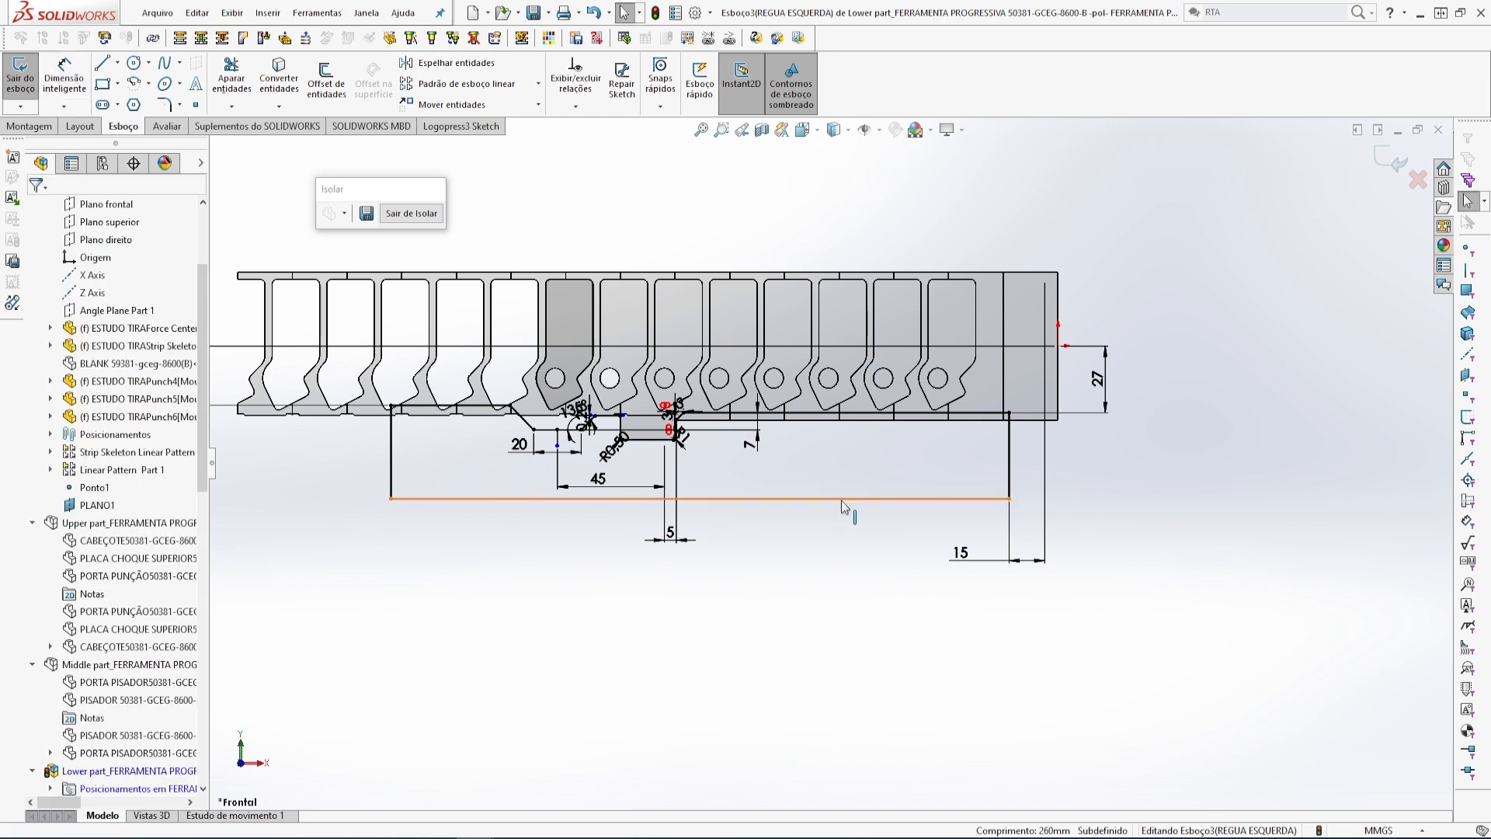
- Move the ruler's bottom line downward and dimension its distance from the long upper edge line at 40 mm
{"action": "left_click_drag", "start_coordinate": [841, 498], "coordinate": [842, 524]}
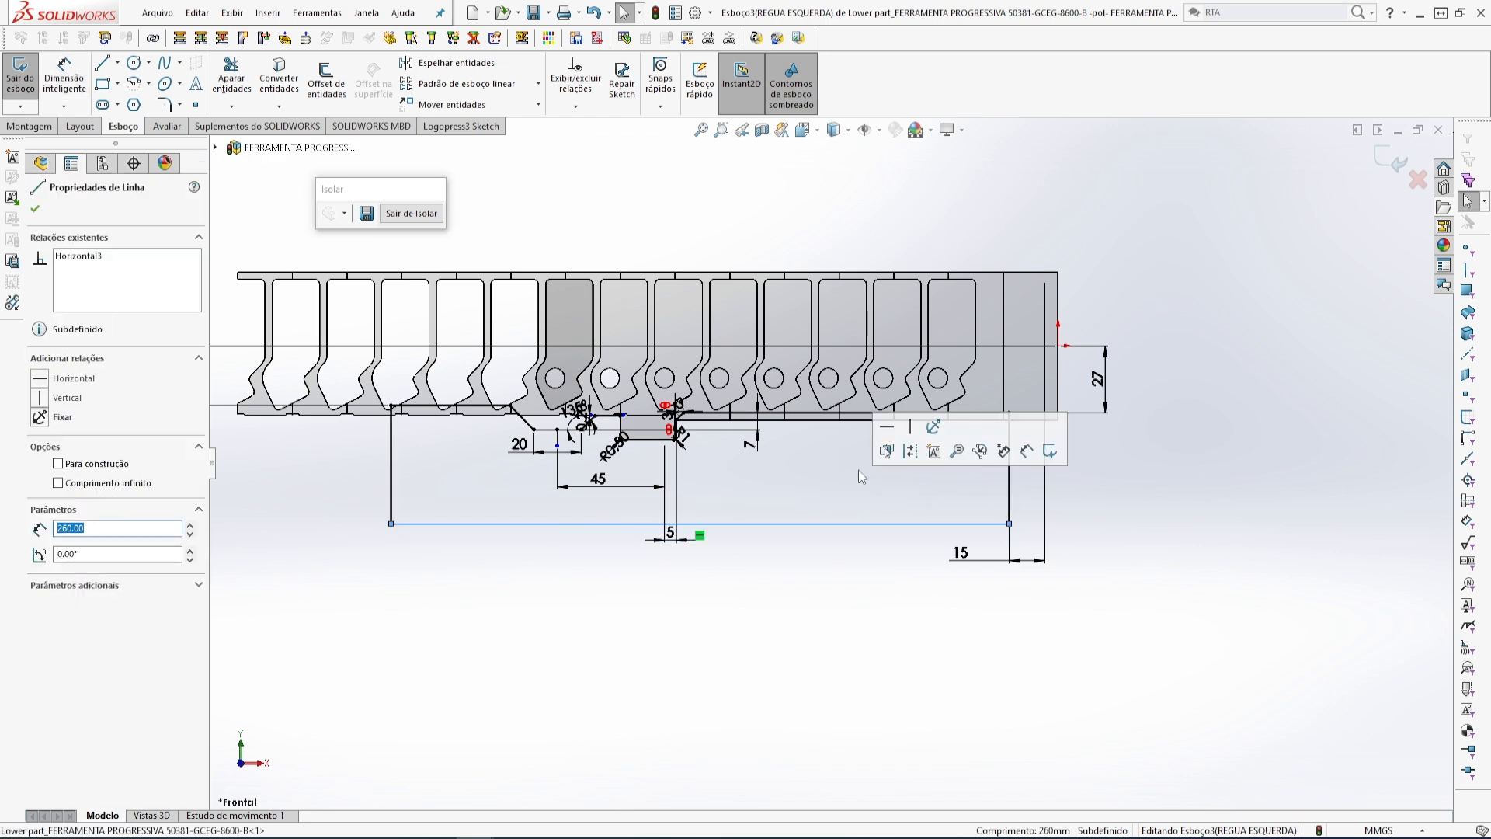
{"action": "left_click", "coordinate": [1214, 519]}
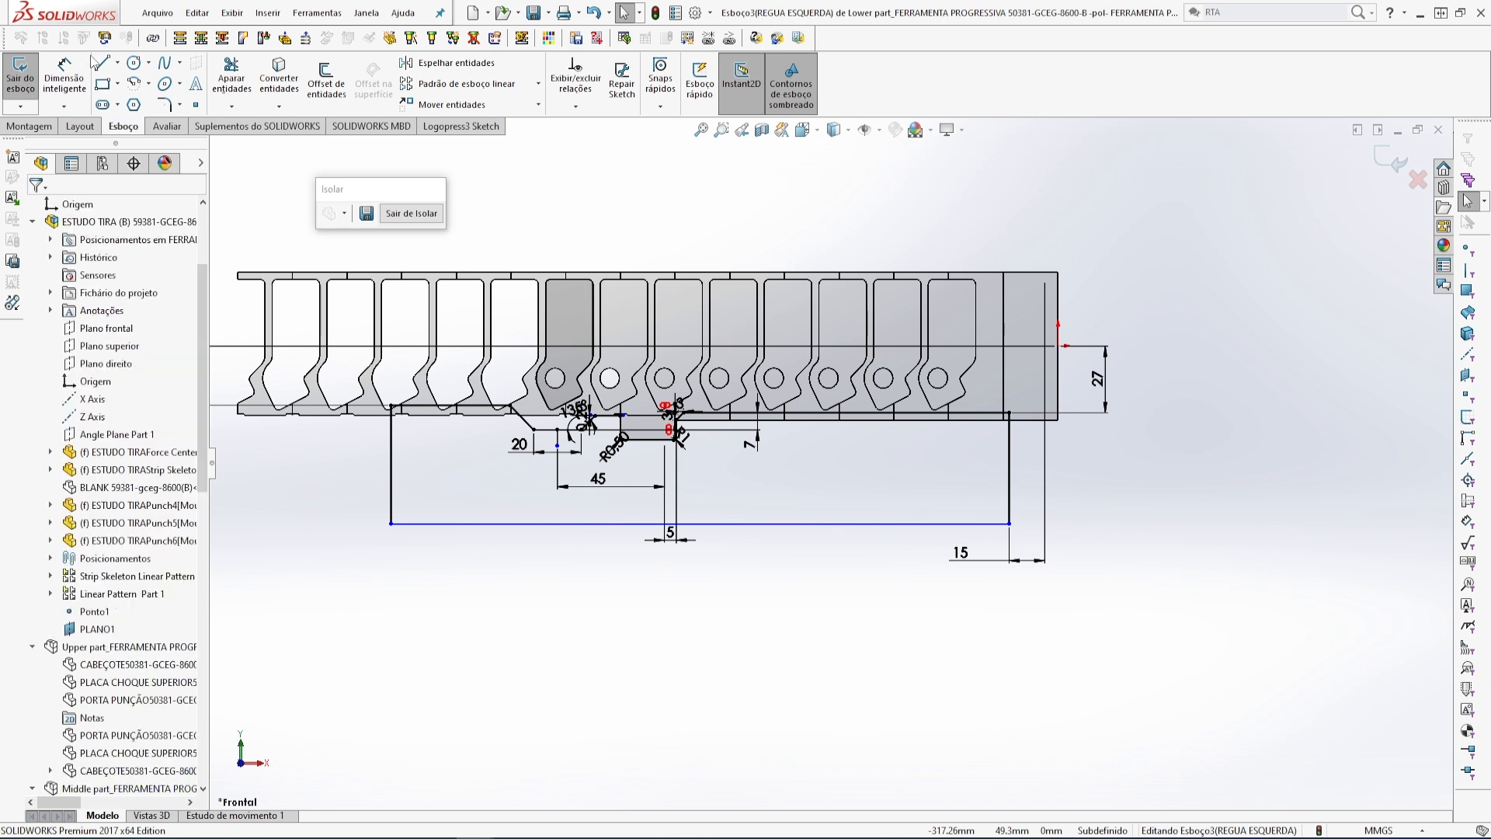
{"action": "left_click", "coordinate": [63, 74]}
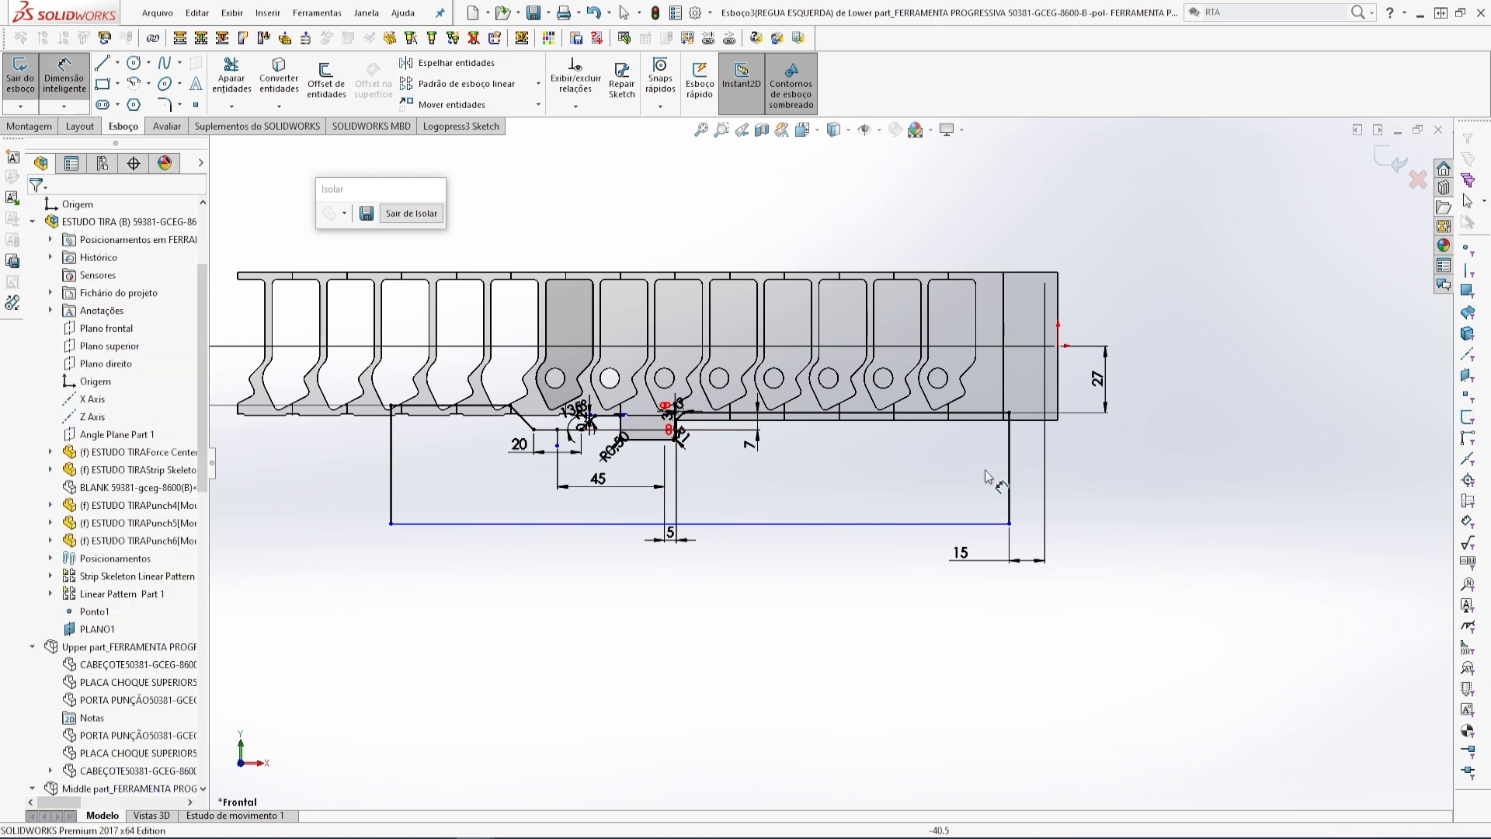
{"action": "left_click", "coordinate": [980, 413]}
{"action": "left_click", "coordinate": [967, 523]}
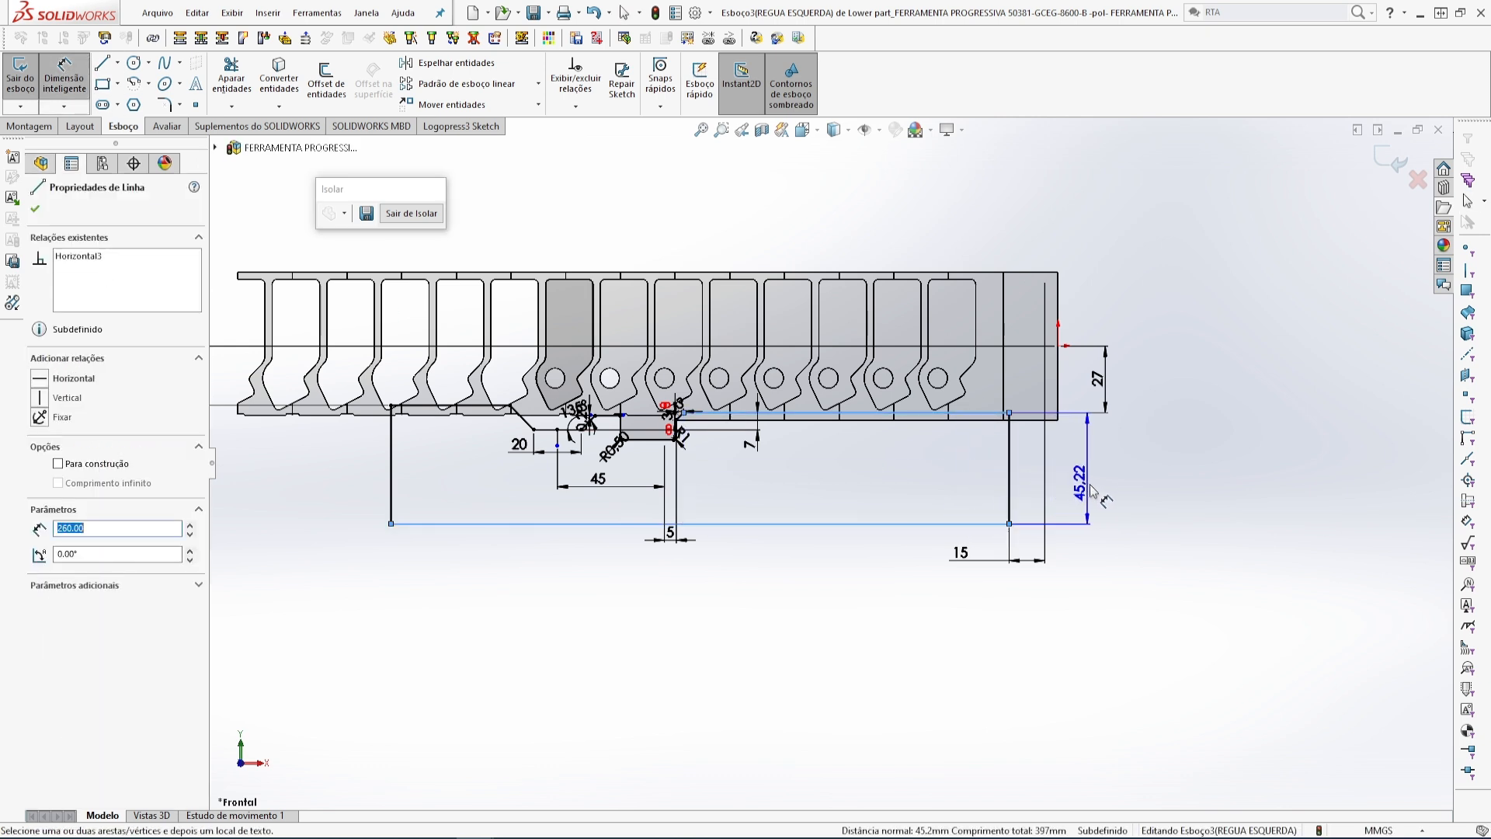
{"action": "left_click", "coordinate": [1092, 490]}
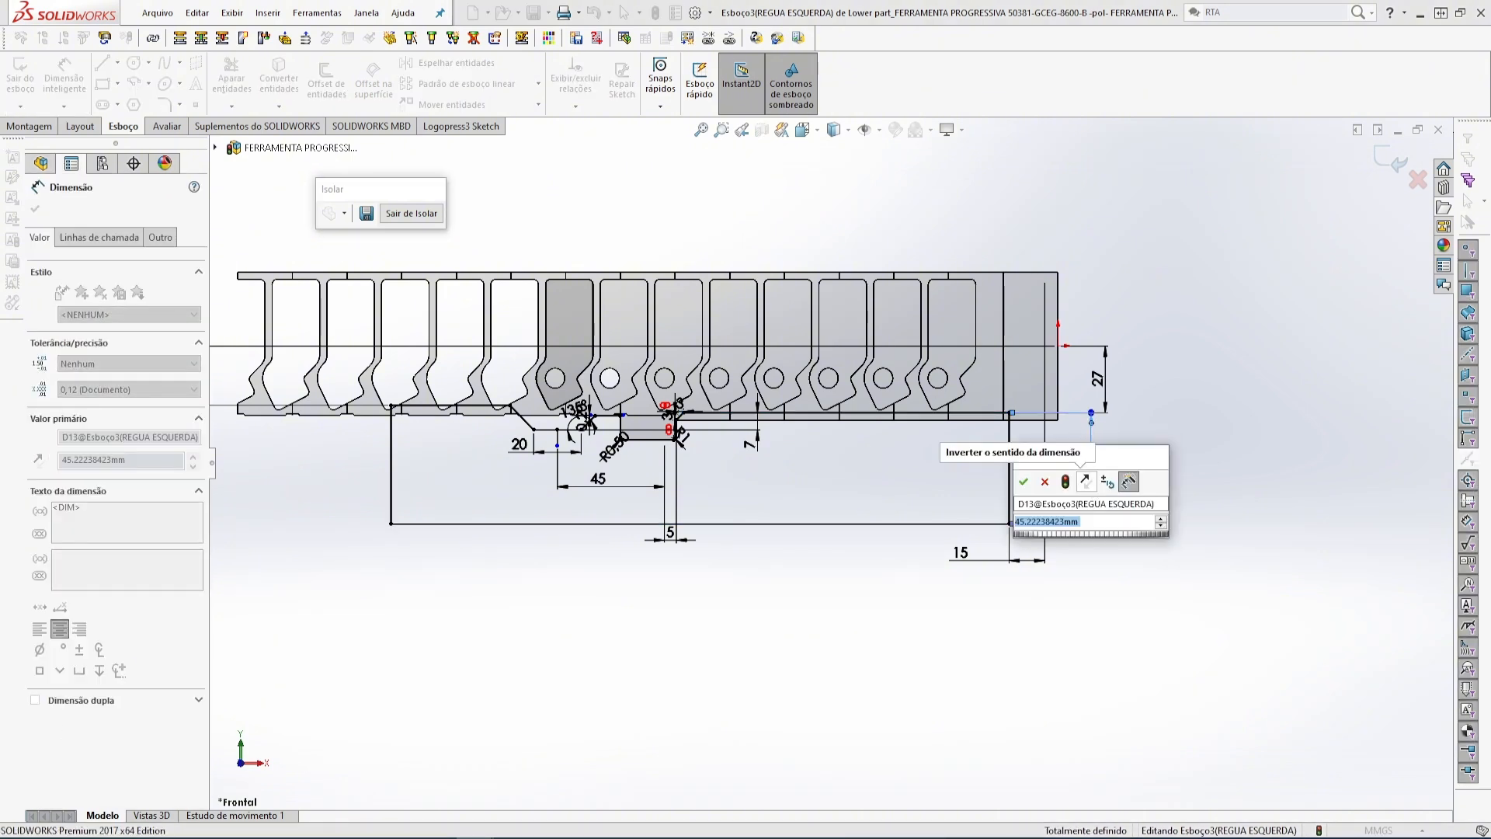
{"action": "left_click", "coordinate": [1093, 491]}
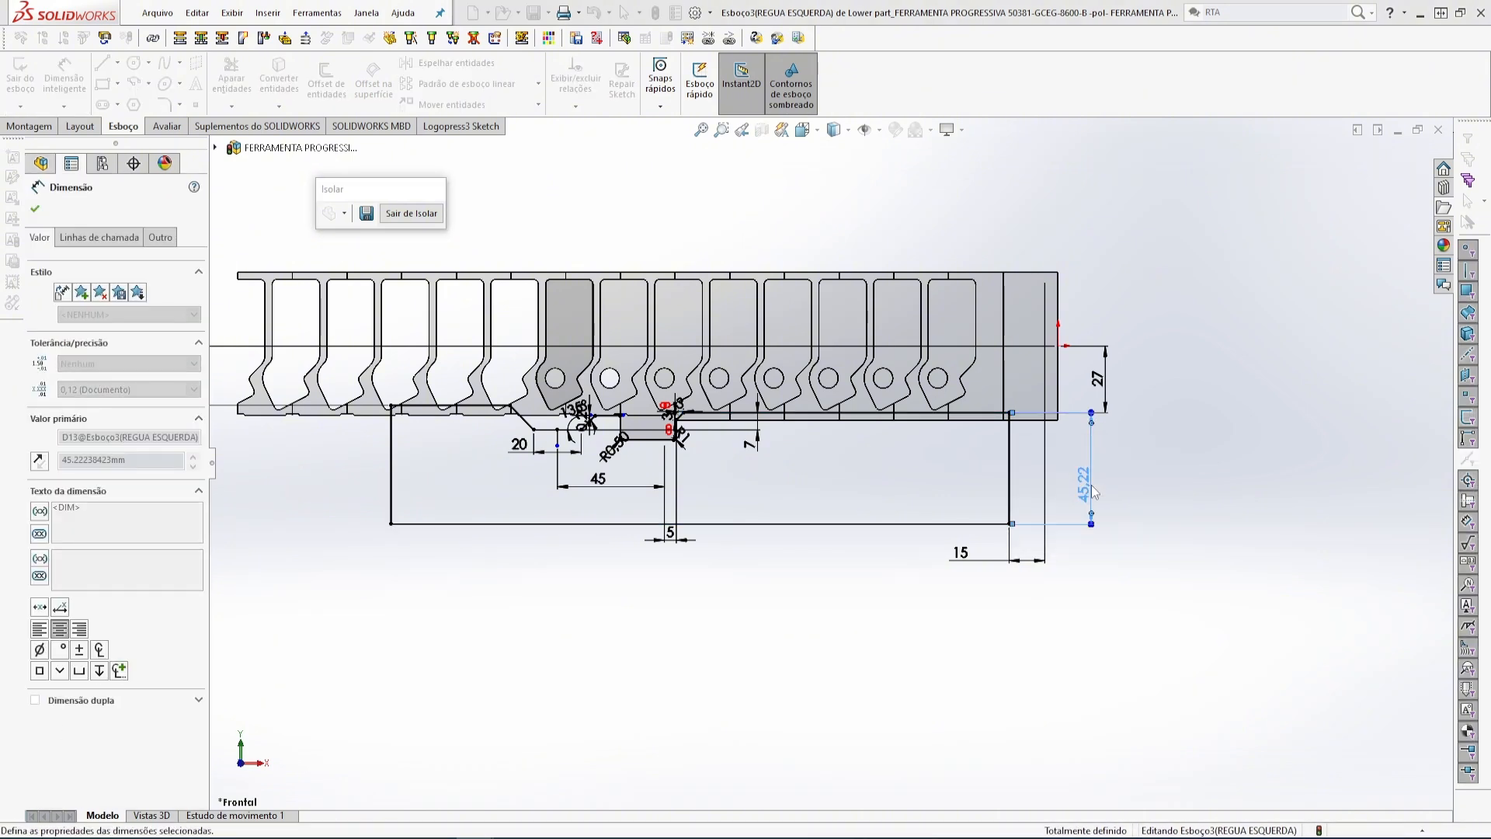
{"action": "left_click", "coordinate": [1205, 456]}
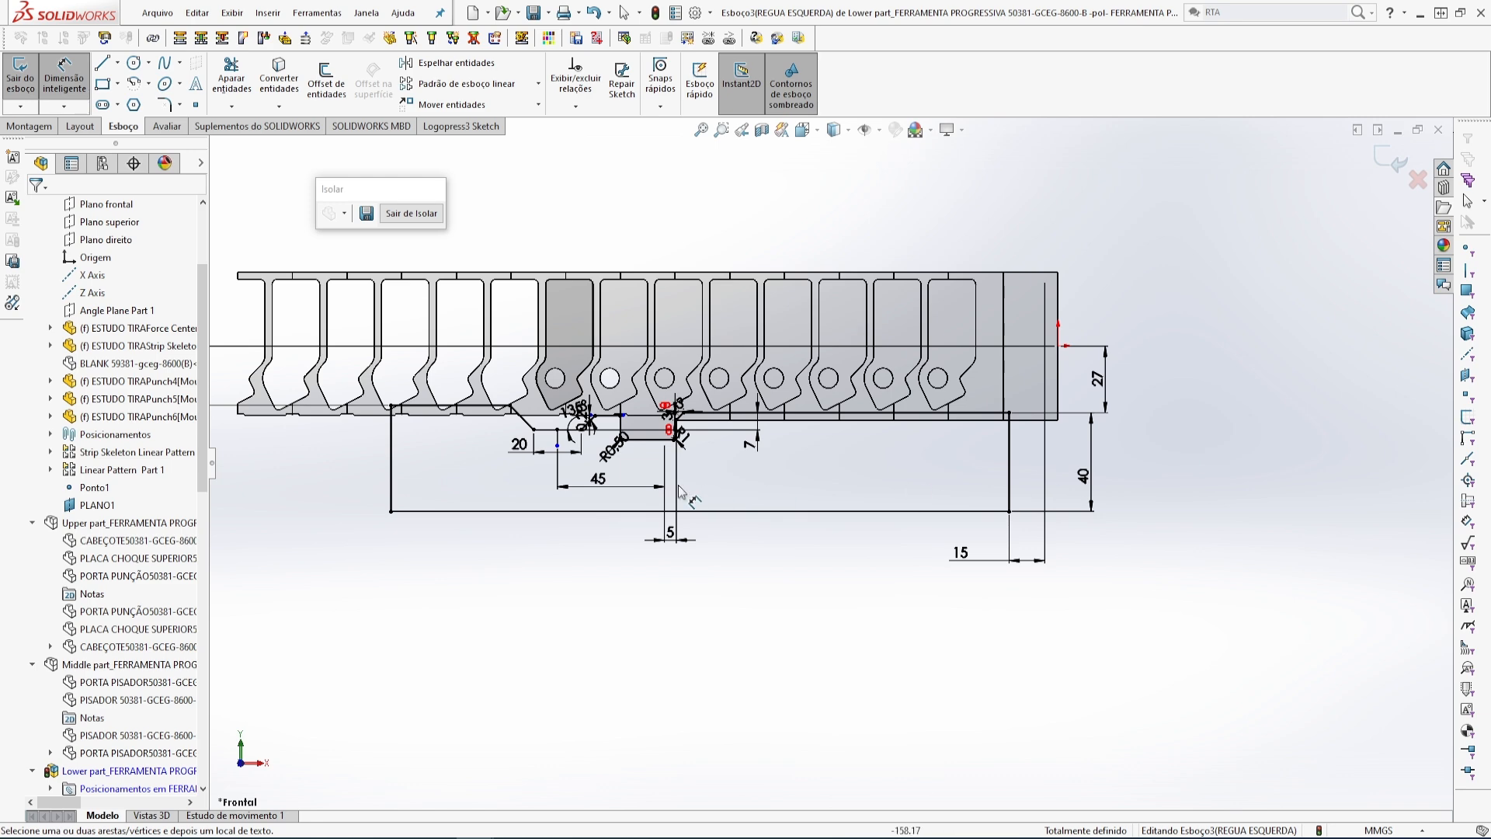
- Check the completed ruler contour and exit the sketch, keeping the changes
{"action": "scroll", "coordinate": [593, 485], "scroll_direction": "down", "scroll_amount": 2}
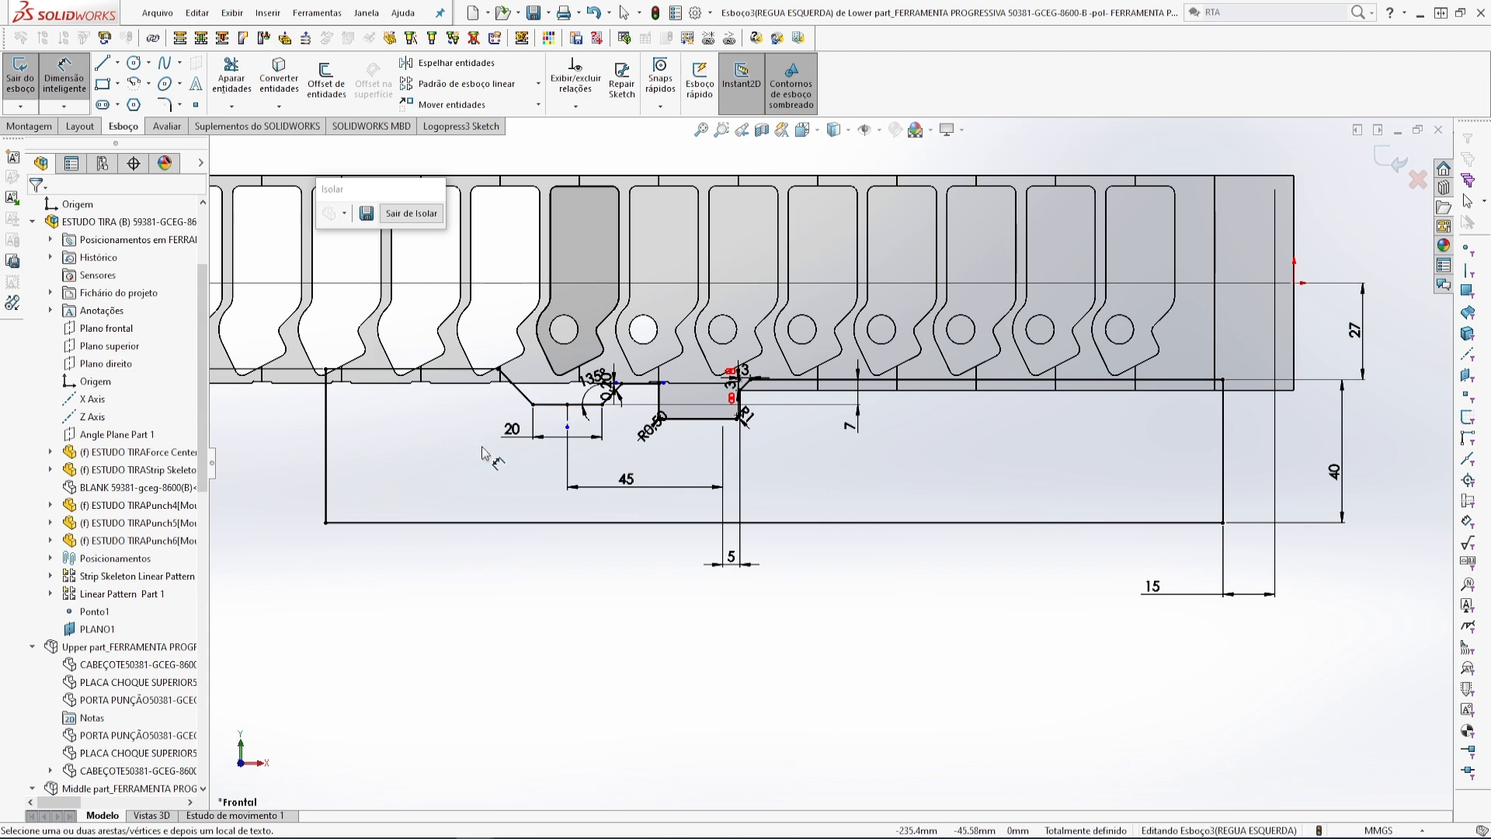
{"action": "scroll", "coordinate": [835, 398], "scroll_direction": "down", "scroll_amount": 2}
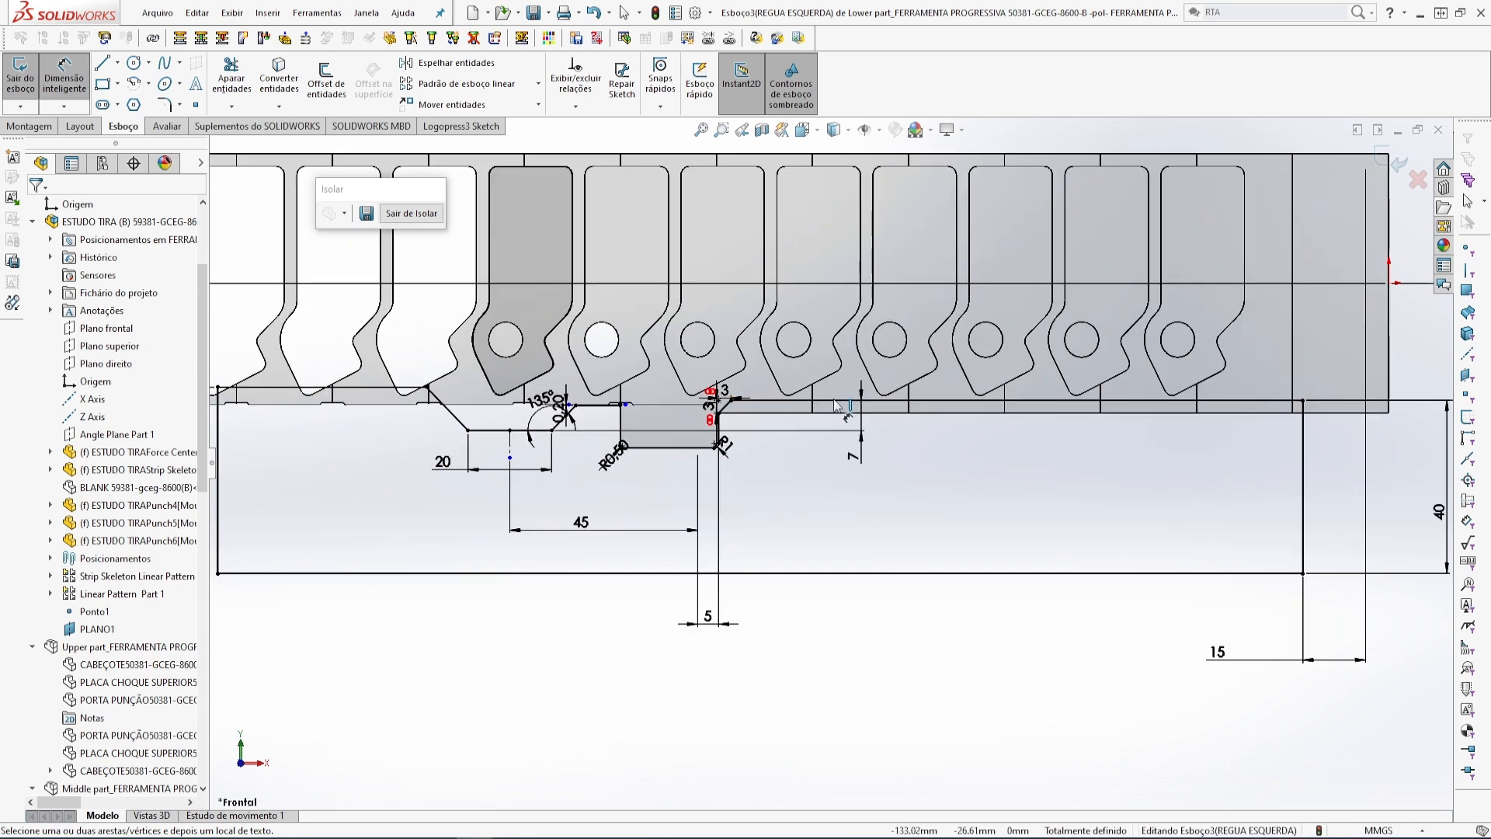
{"action": "scroll", "coordinate": [836, 403], "scroll_direction": "up", "scroll_amount": 2}
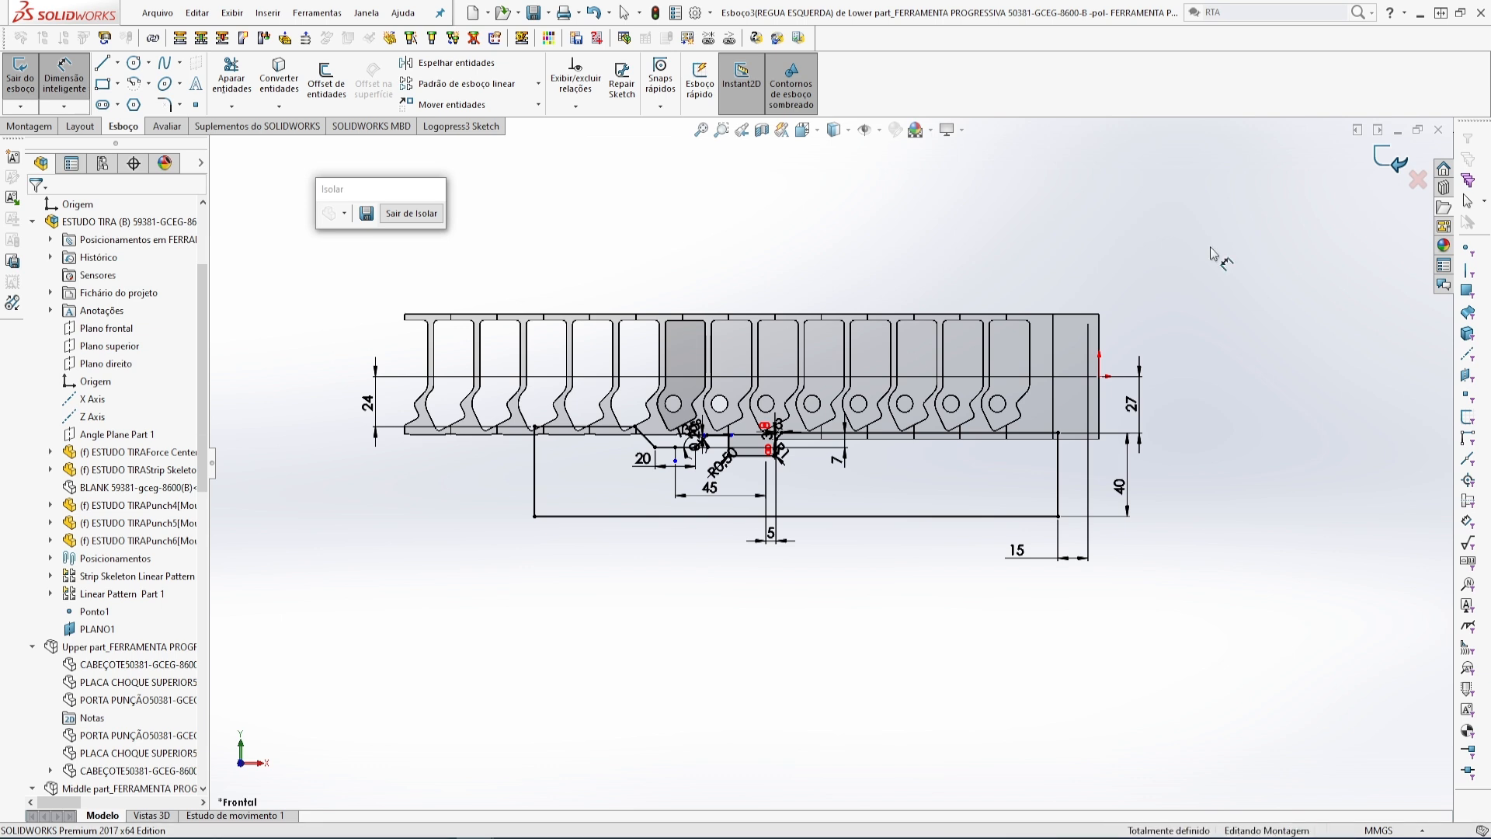
{"action": "left_click", "coordinate": [1390, 159]}
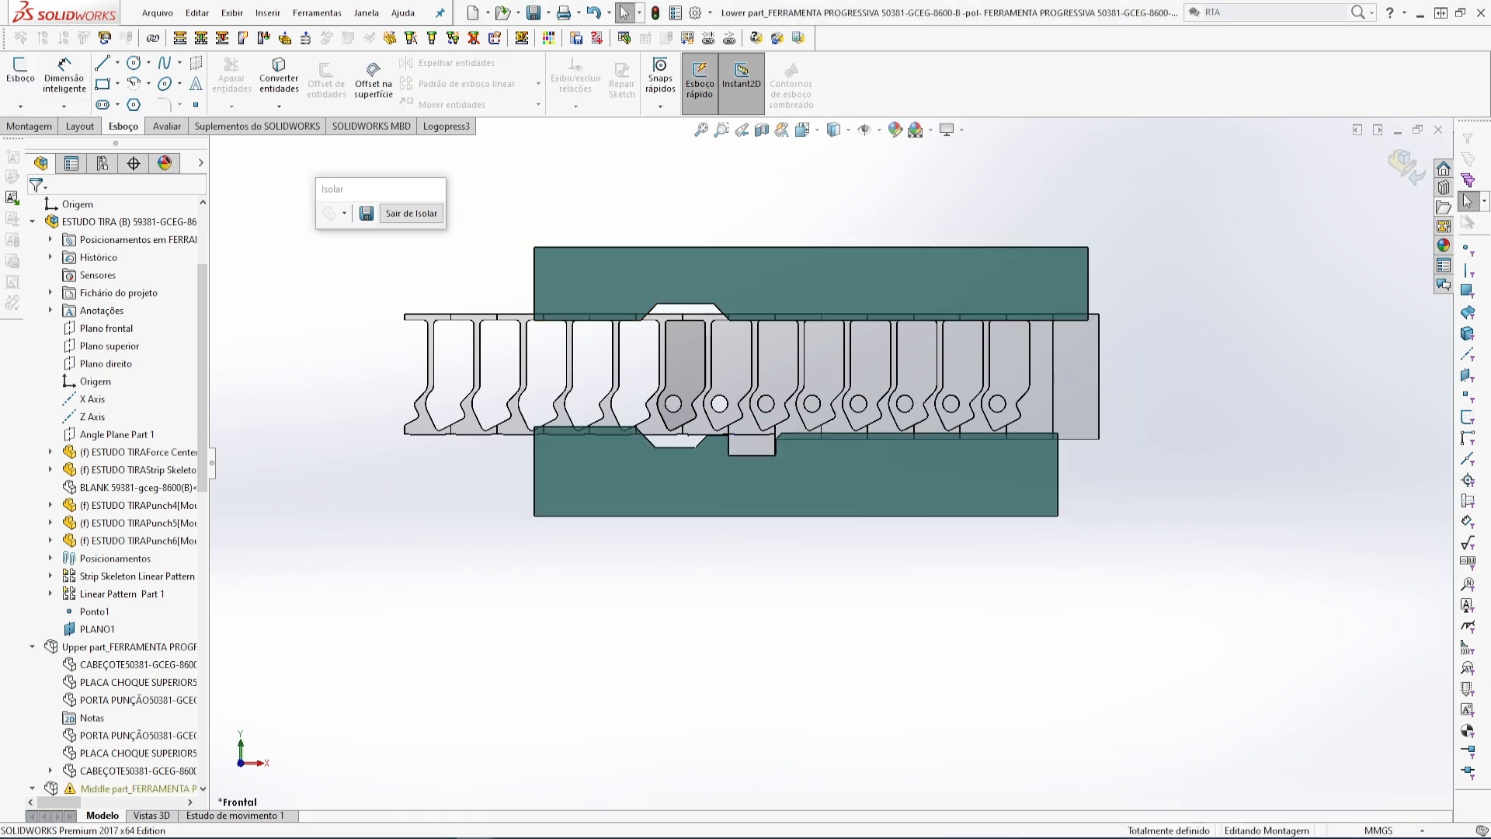
- Check the reworked rulers against the strip and leave lower-part editing to return to the top-level die assembly
{"action": "scroll", "coordinate": [607, 462], "scroll_direction": "down", "scroll_amount": 2}
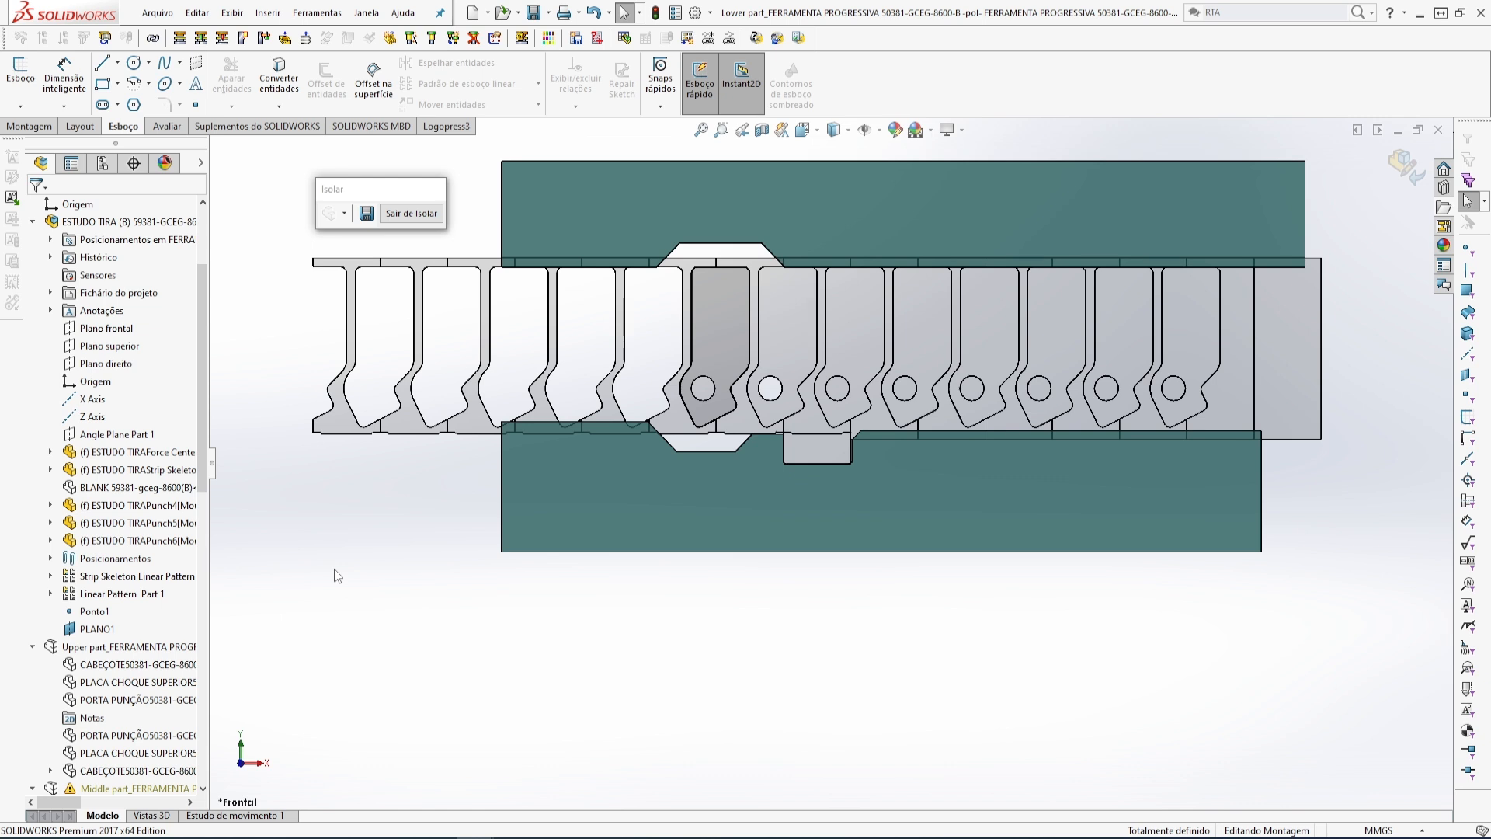
{"action": "scroll", "coordinate": [165, 630], "scroll_direction": "down", "scroll_amount": 3}
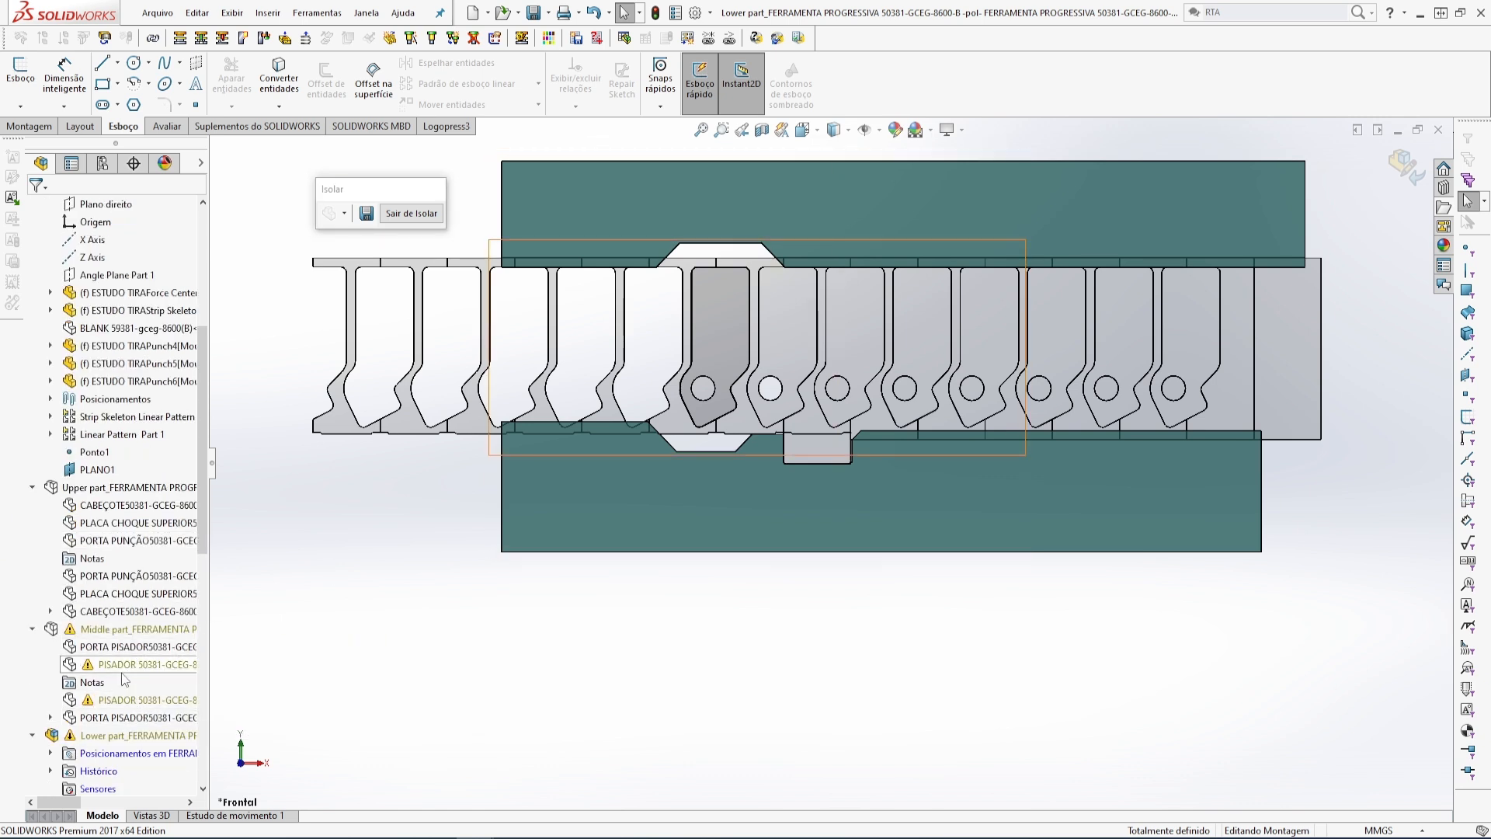
{"action": "scroll", "coordinate": [140, 644], "scroll_direction": "down", "scroll_amount": 10}
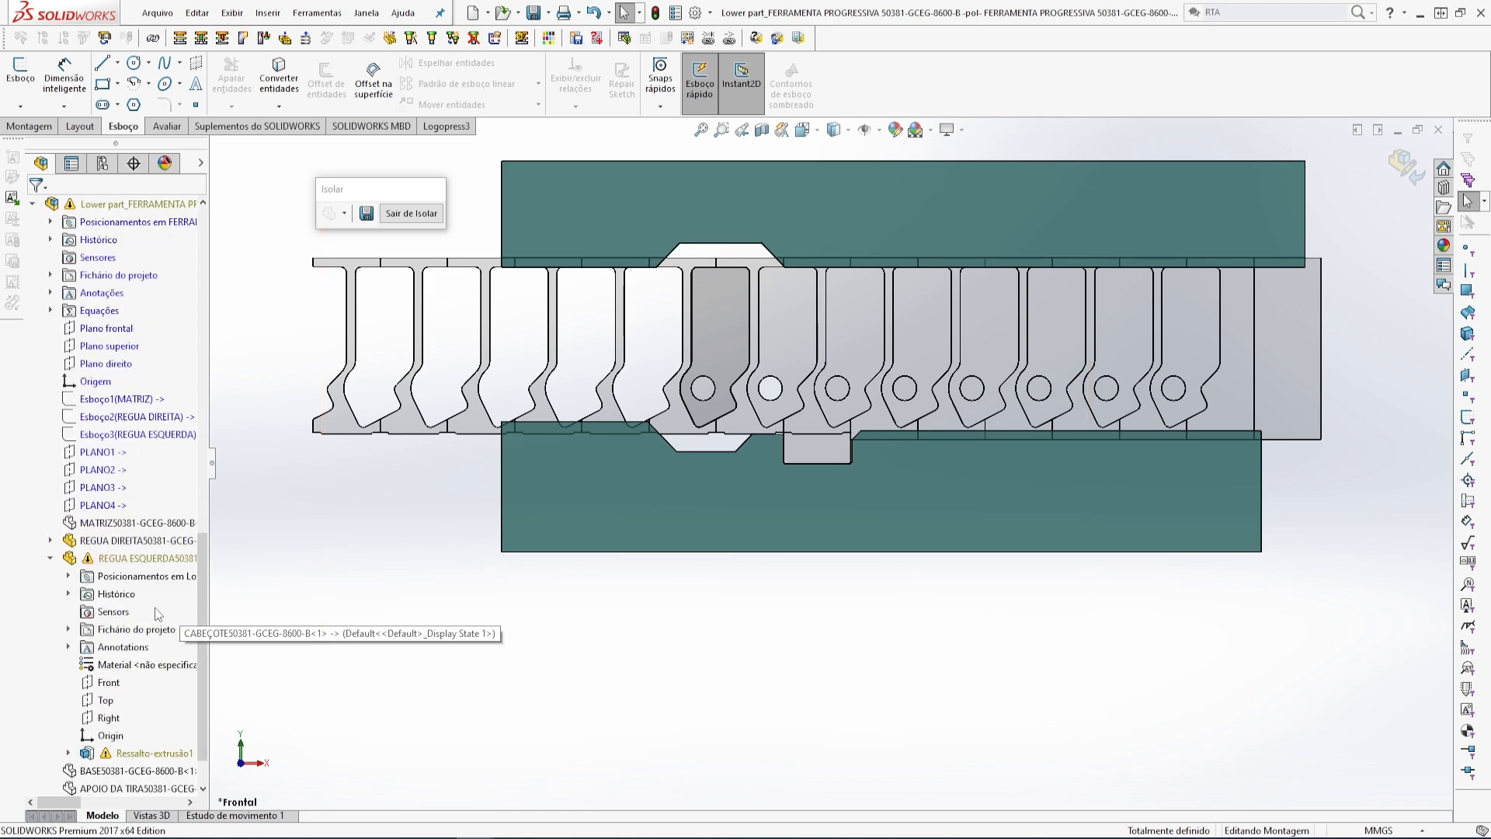
{"action": "scroll", "coordinate": [159, 613], "scroll_direction": "down", "scroll_amount": 1}
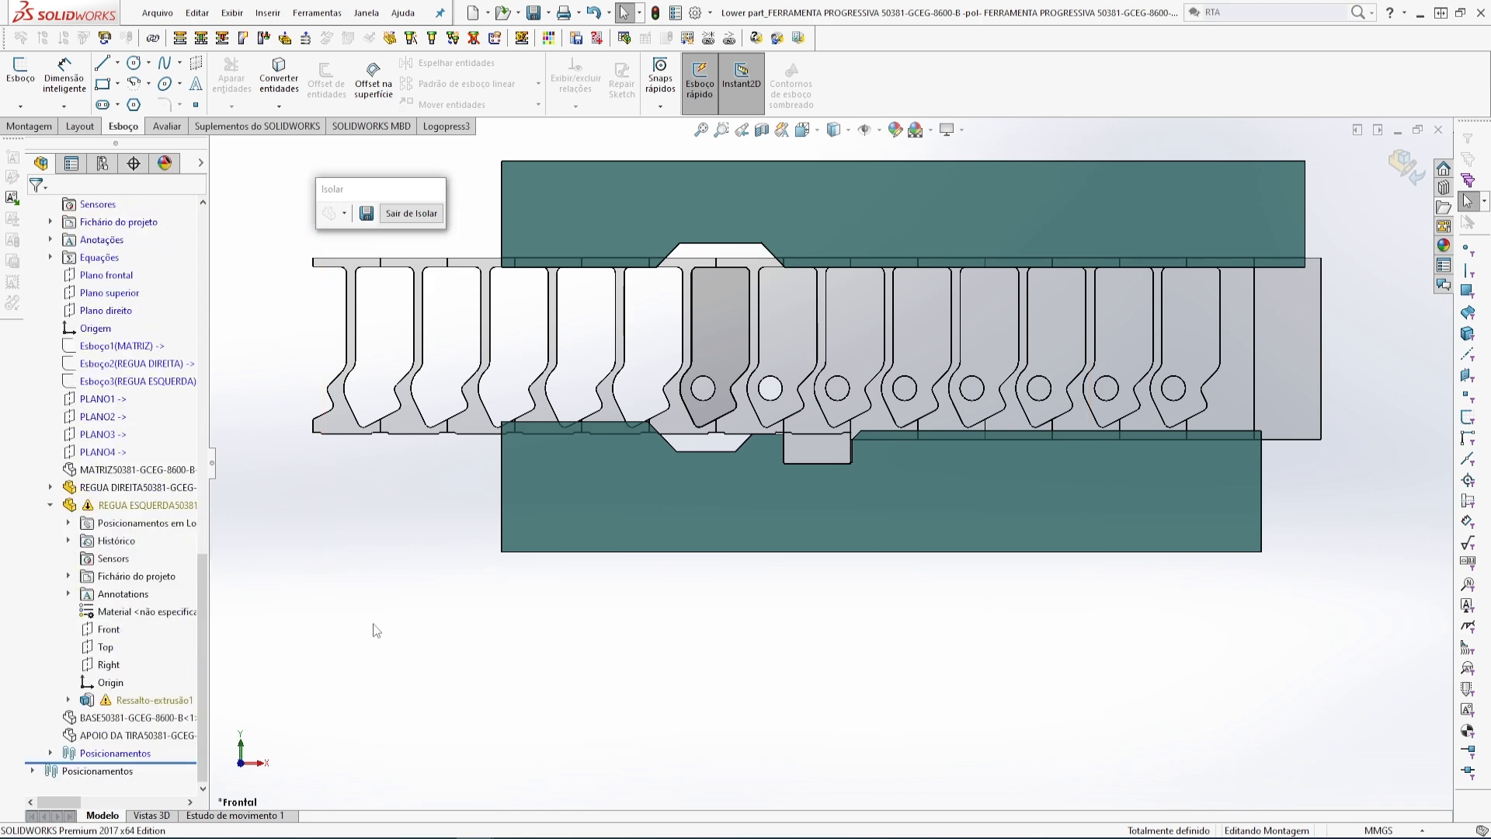
{"action": "scroll", "coordinate": [101, 563], "scroll_direction": "up", "scroll_amount": 4}
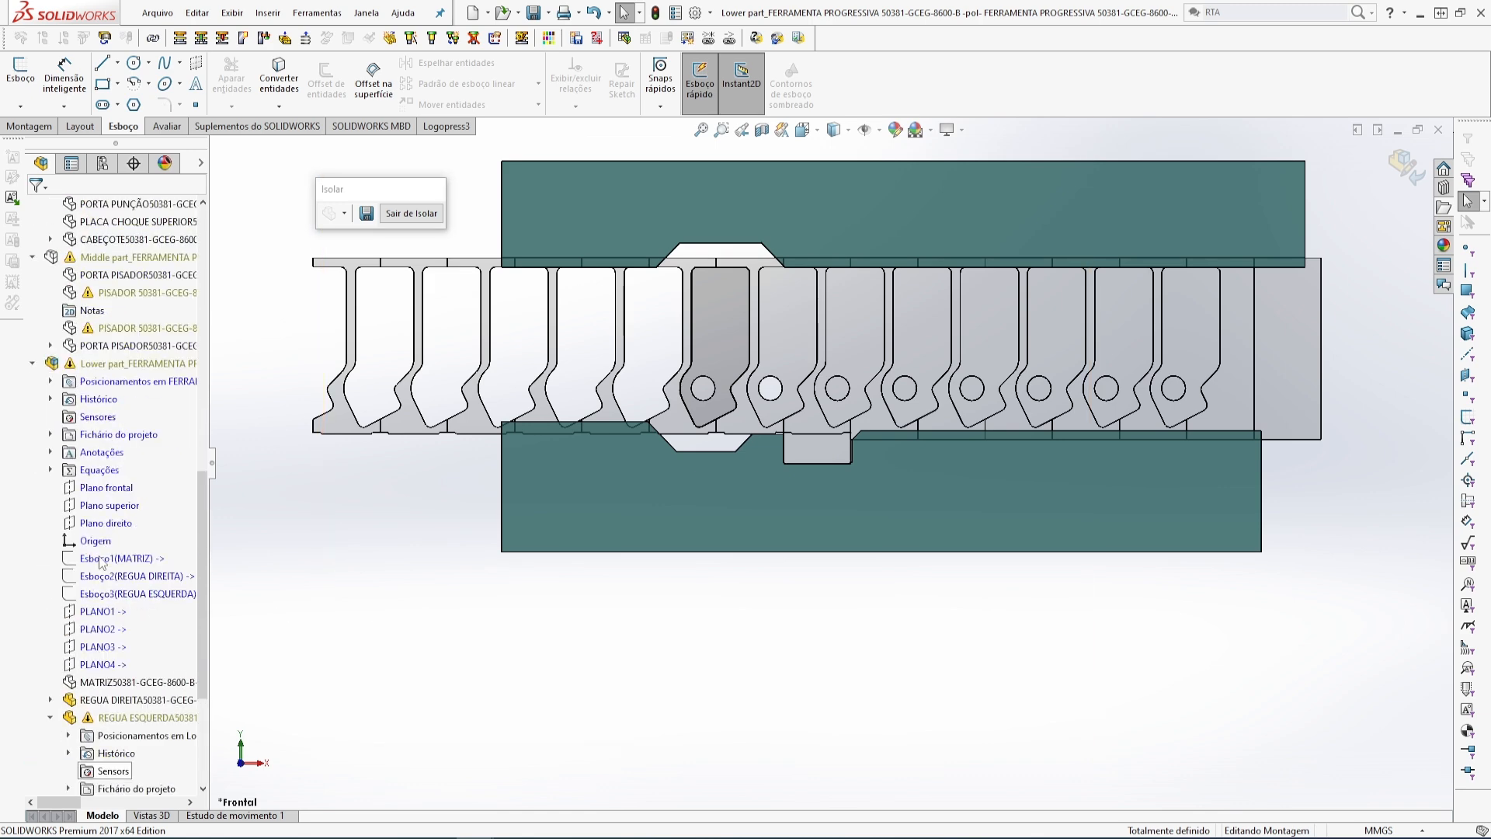
{"action": "left_click", "coordinate": [1402, 165]}
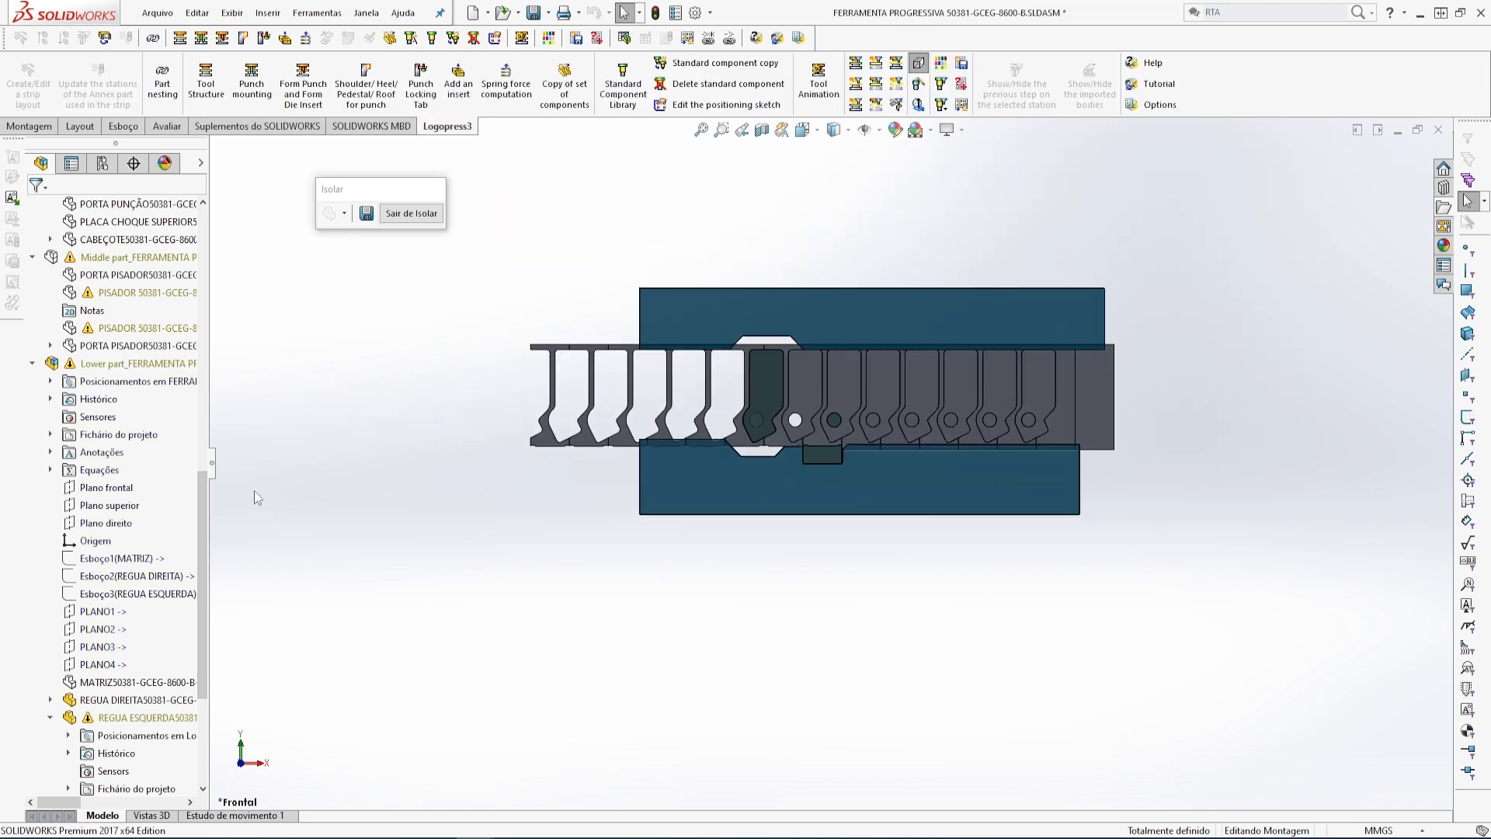
- Look through the assembly's component tree for the middle-part components marked with rebuild warnings
{"action": "scroll", "coordinate": [190, 500], "scroll_direction": "up", "scroll_amount": 4}
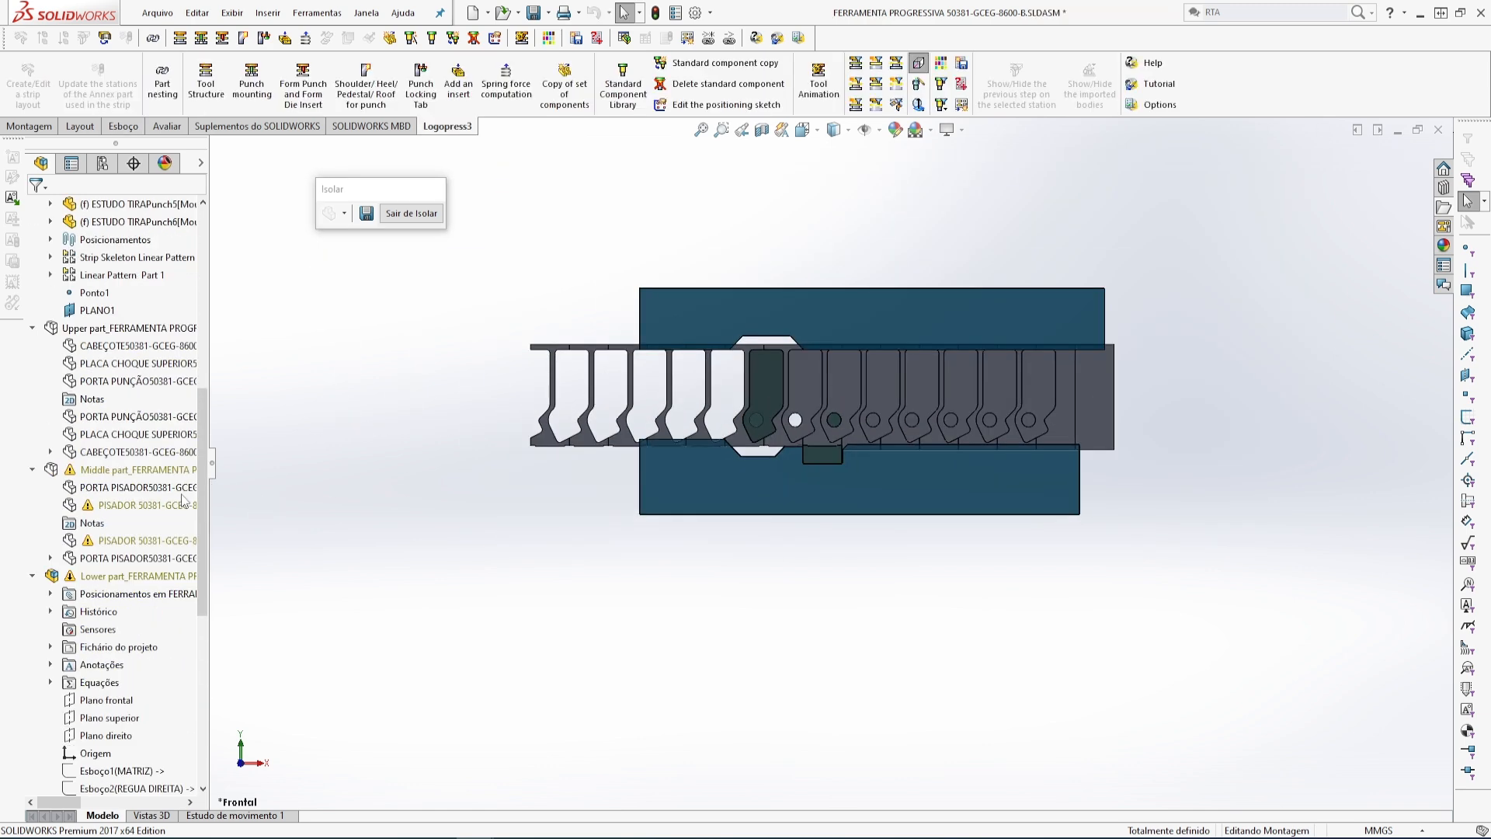
{"action": "scroll", "coordinate": [184, 501], "scroll_direction": "up", "scroll_amount": 4}
{"action": "scroll", "coordinate": [185, 501], "scroll_direction": "up", "scroll_amount": 4}
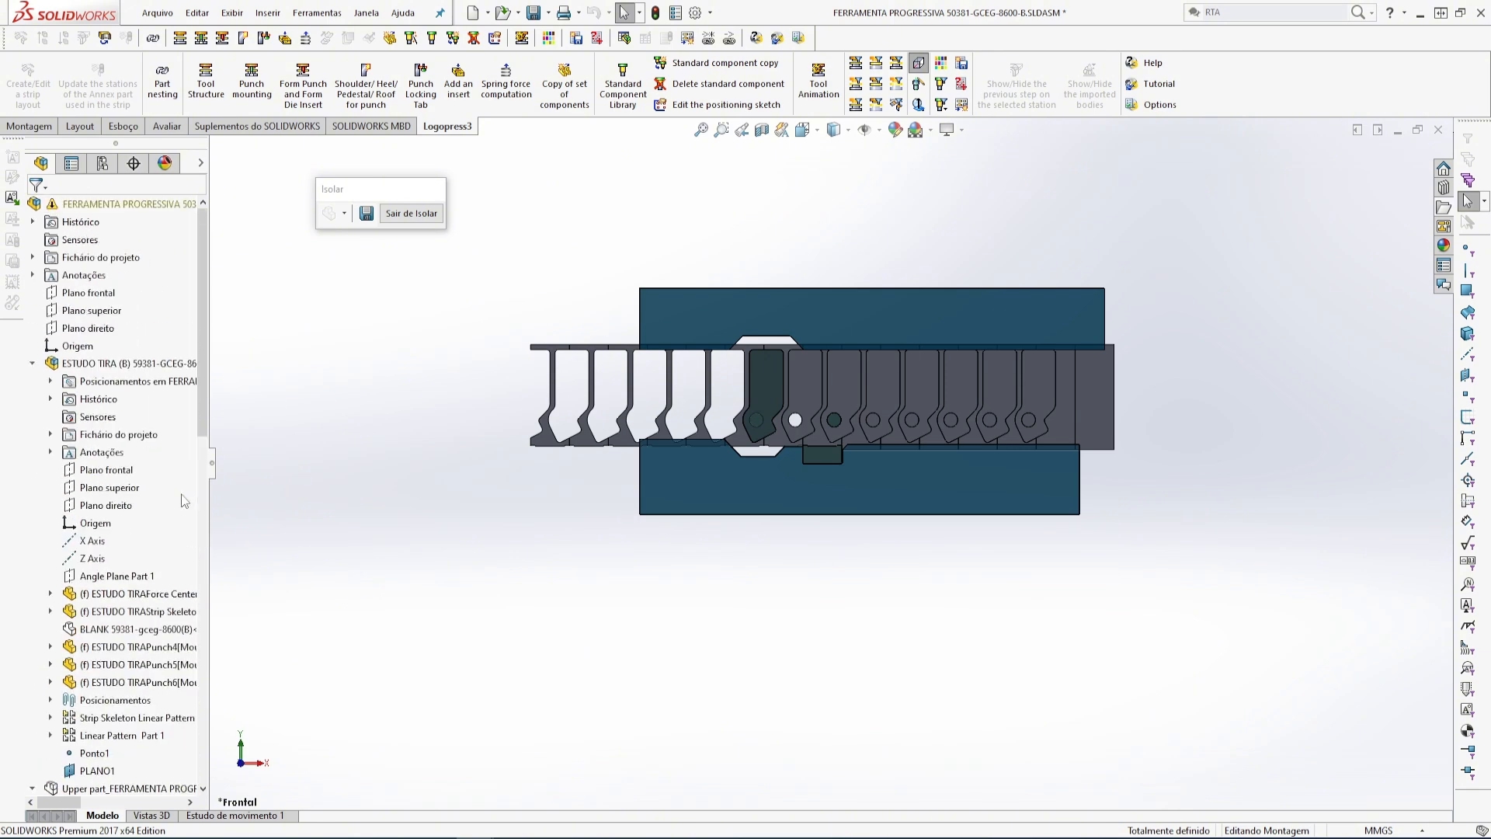
{"action": "scroll", "coordinate": [183, 500], "scroll_direction": "down", "scroll_amount": 4}
{"action": "scroll", "coordinate": [180, 498], "scroll_direction": "down", "scroll_amount": 3}
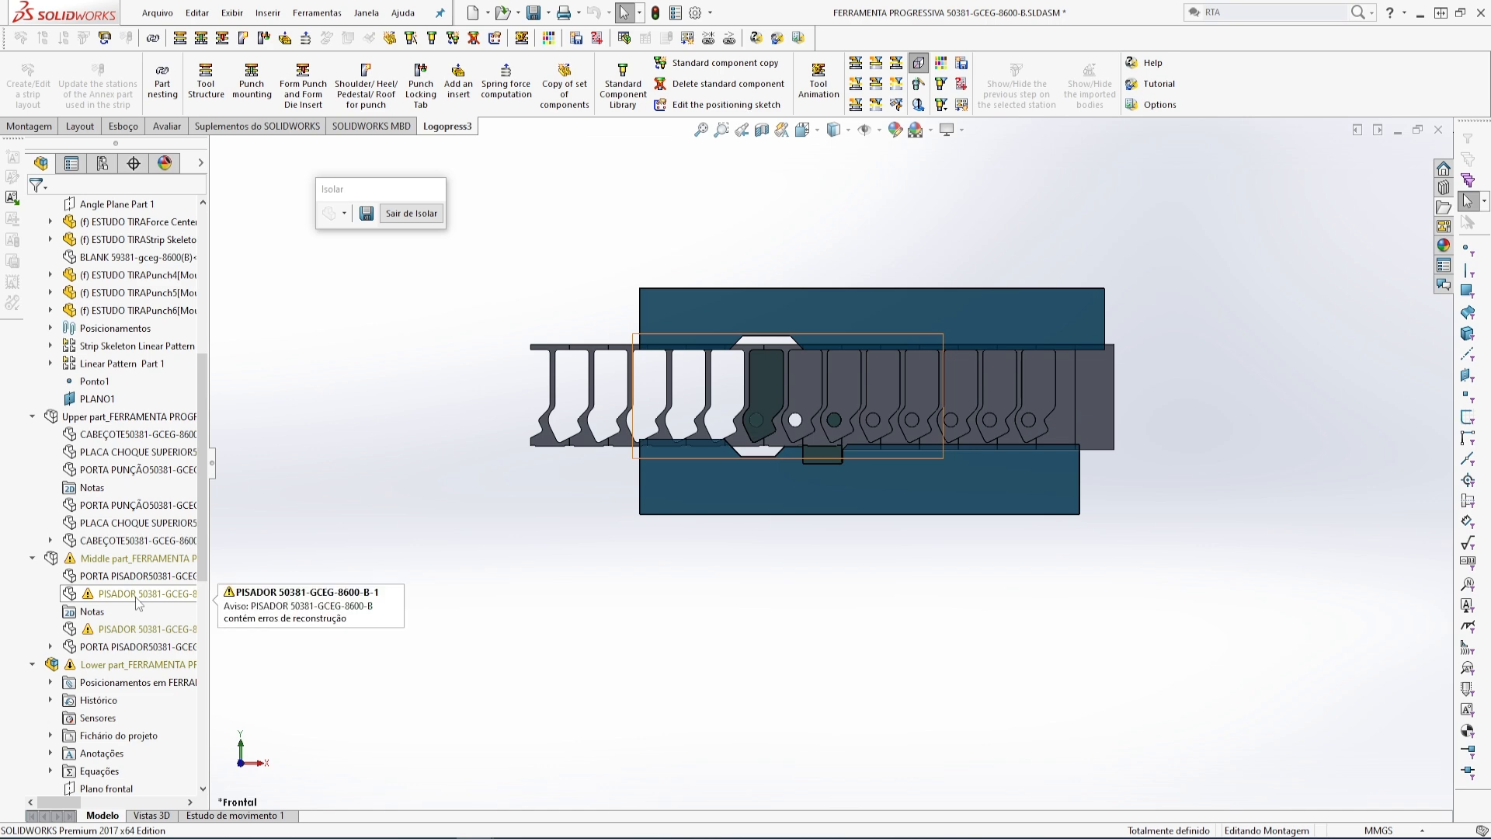
{"action": "scroll", "coordinate": [147, 603], "scroll_direction": "down", "scroll_amount": 3}
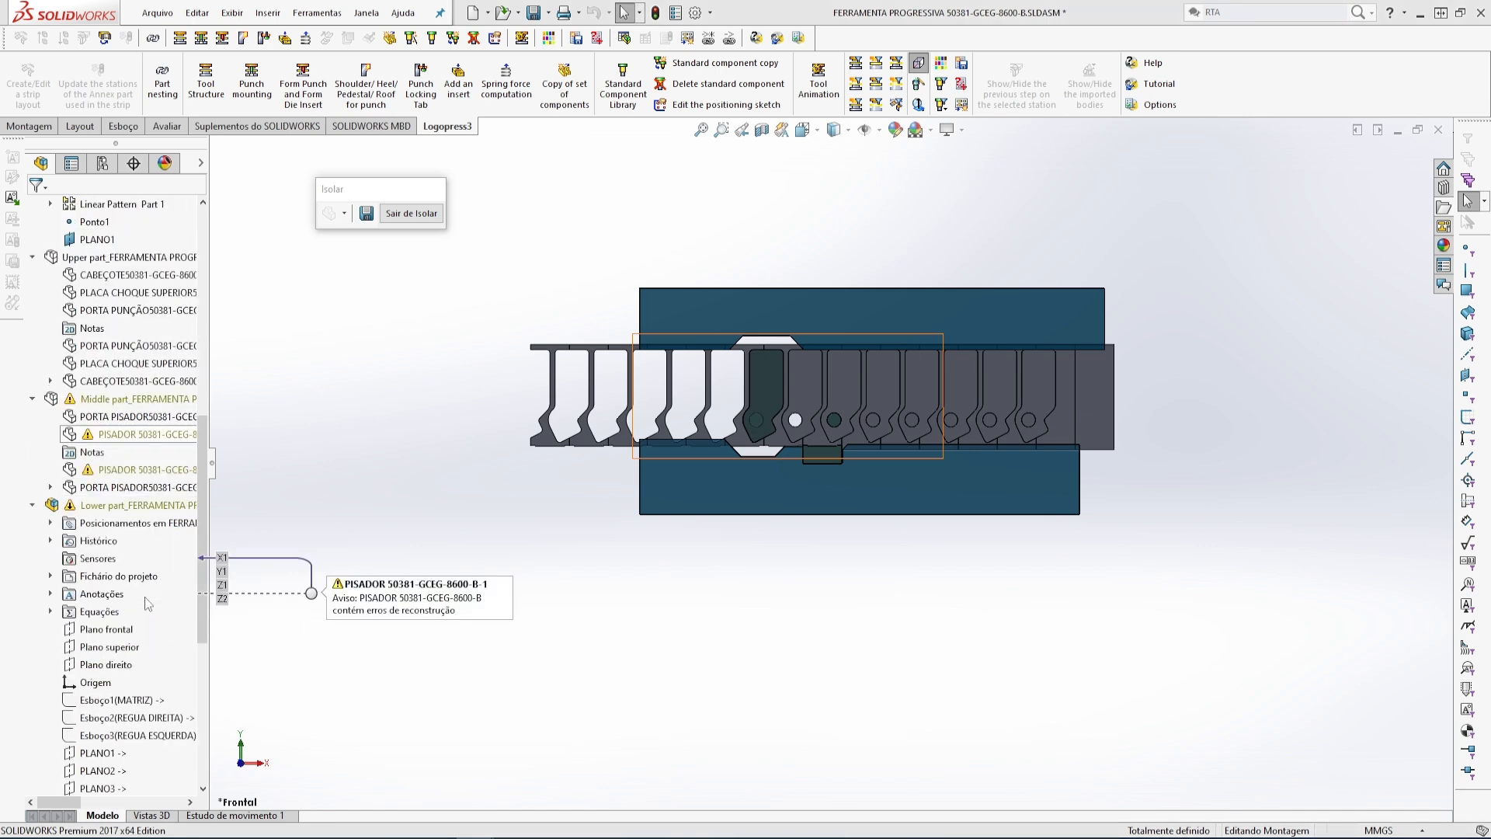
{"action": "scroll", "coordinate": [148, 604], "scroll_direction": "up", "scroll_amount": 4}
{"action": "scroll", "coordinate": [147, 602], "scroll_direction": "up", "scroll_amount": 4}
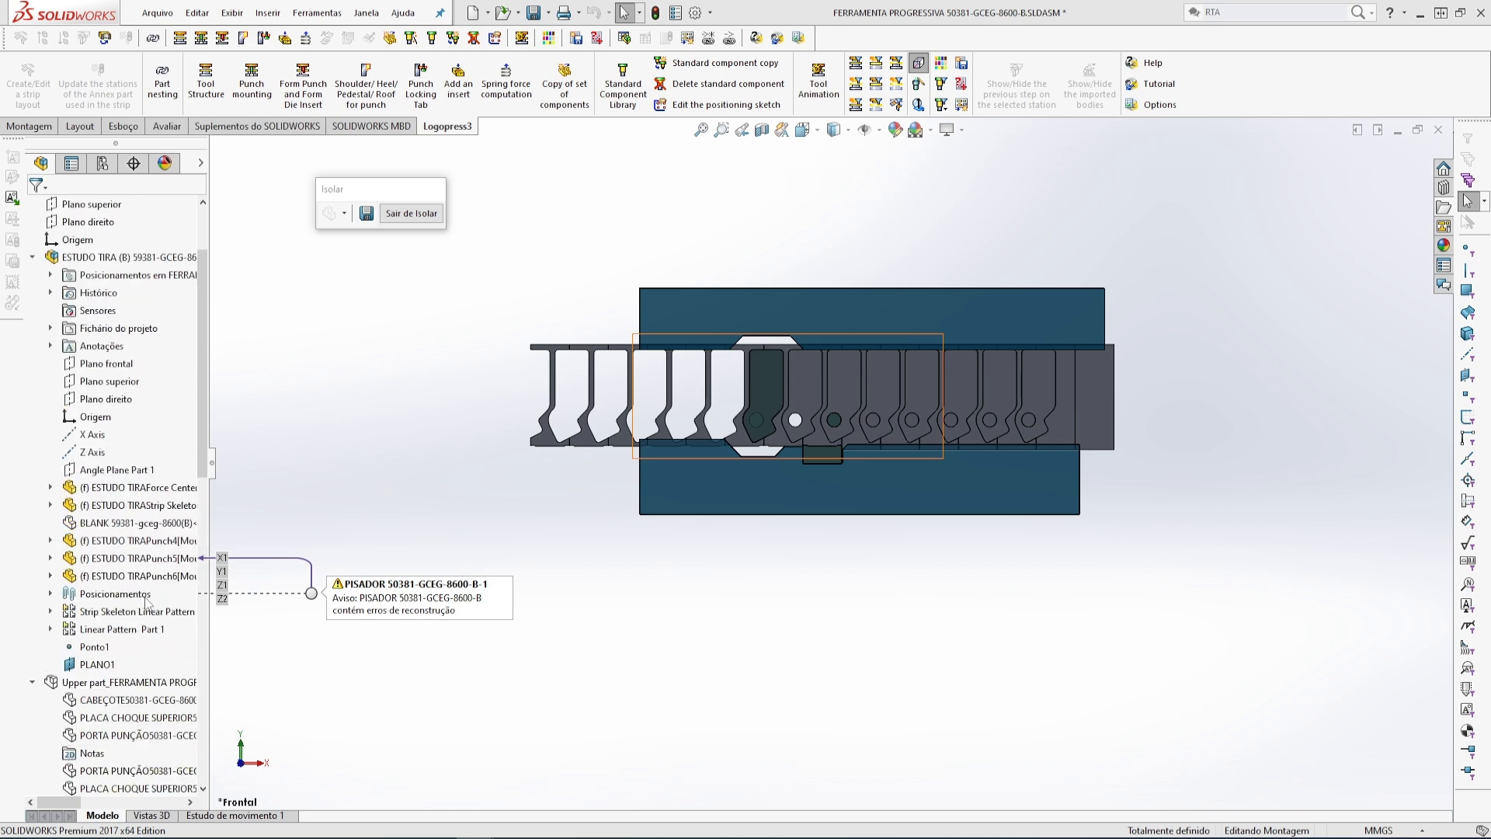
{"action": "scroll", "coordinate": [148, 604], "scroll_direction": "down", "scroll_amount": 4}
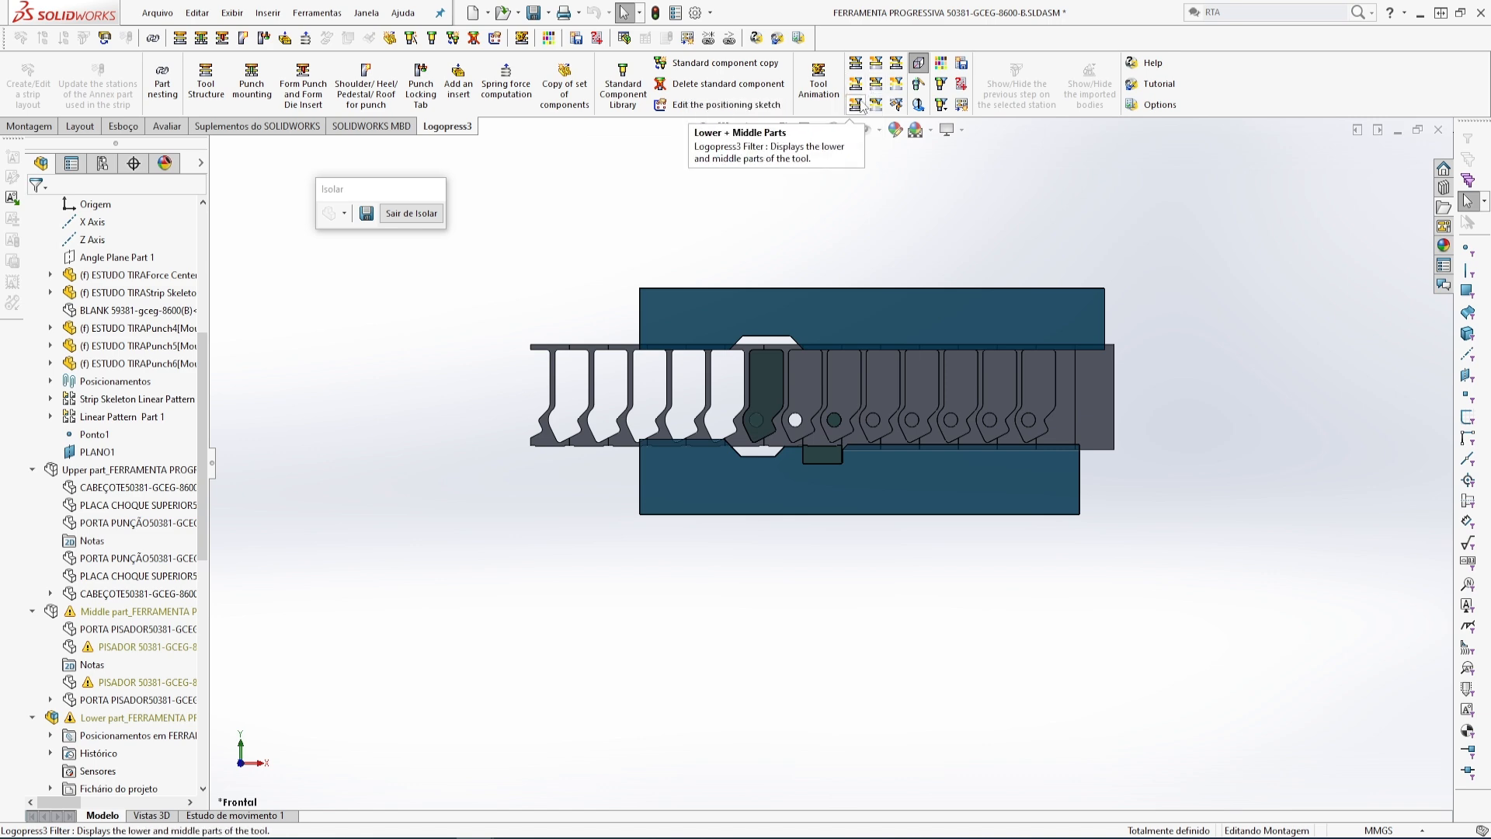
- Display the lower and middle parts of the tool and hide the PISADOR plate covering the strip
{"action": "left_click", "coordinate": [857, 105]}
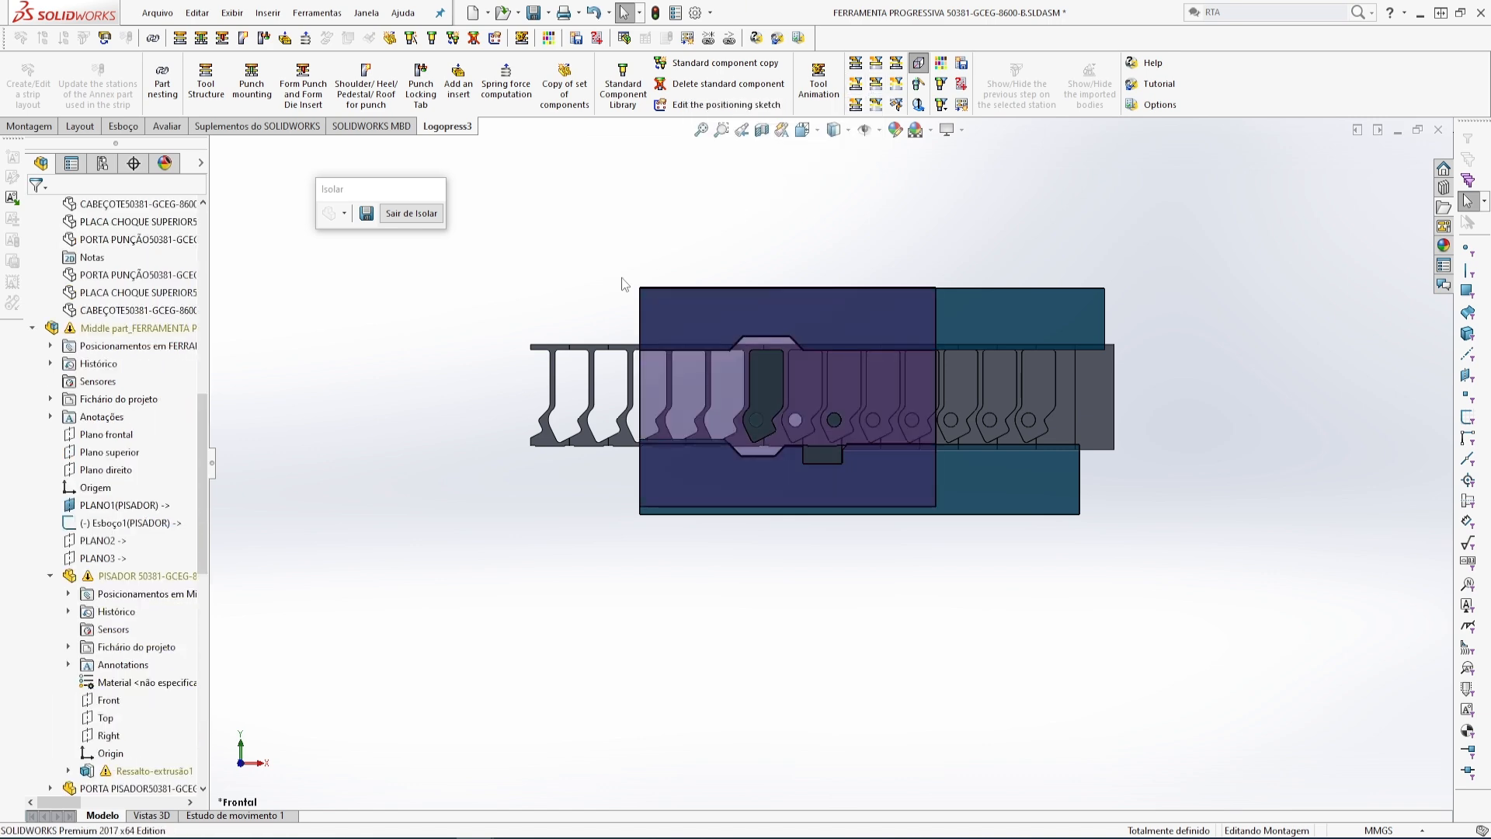
{"action": "middle_click_drag", "start_coordinate": [558, 440], "coordinate": [497, 311]}
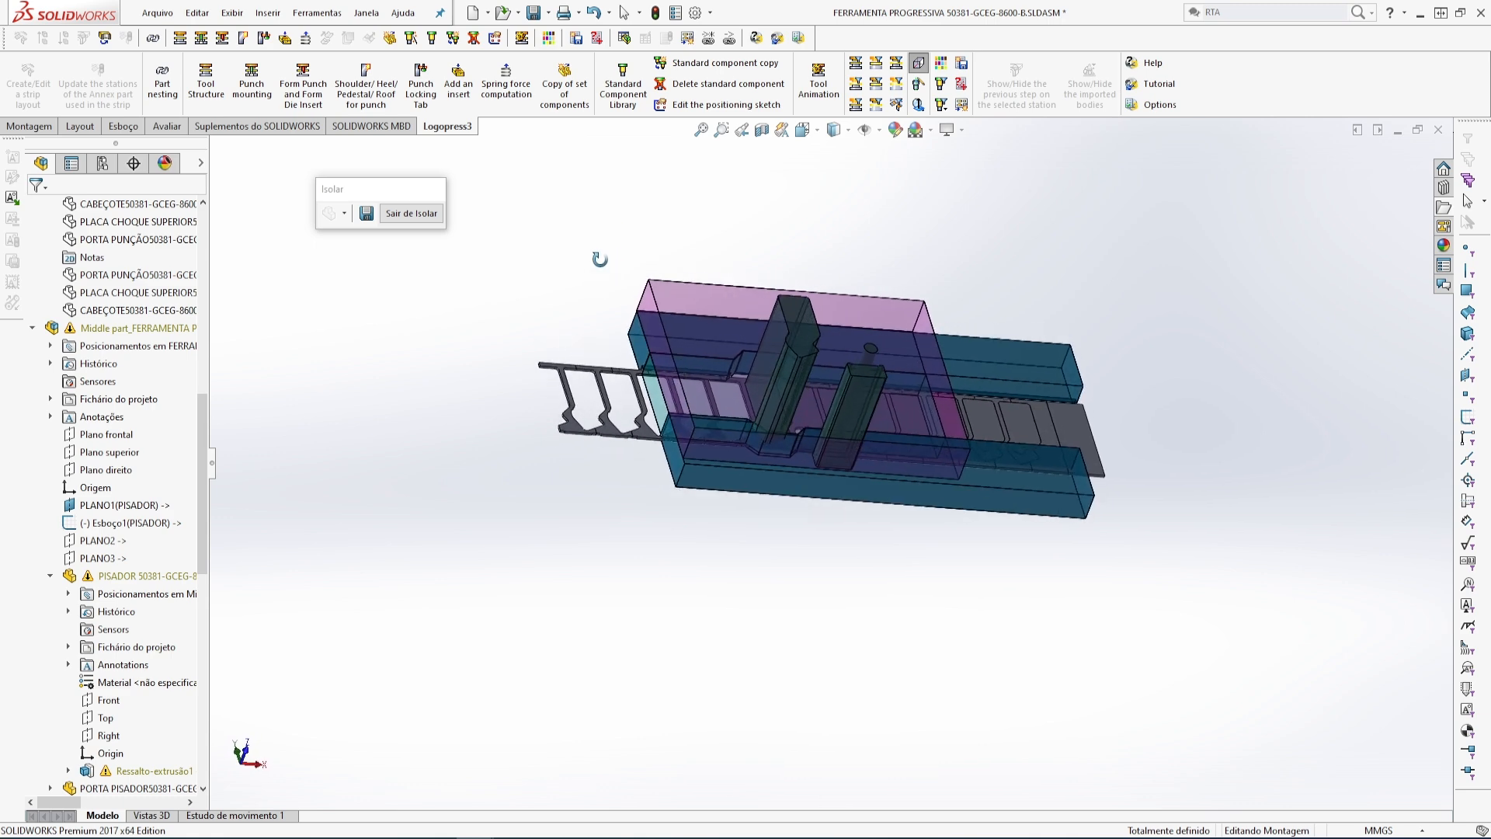
{"action": "left_click", "coordinate": [697, 293]}
{"action": "left_click", "coordinate": [865, 202]}
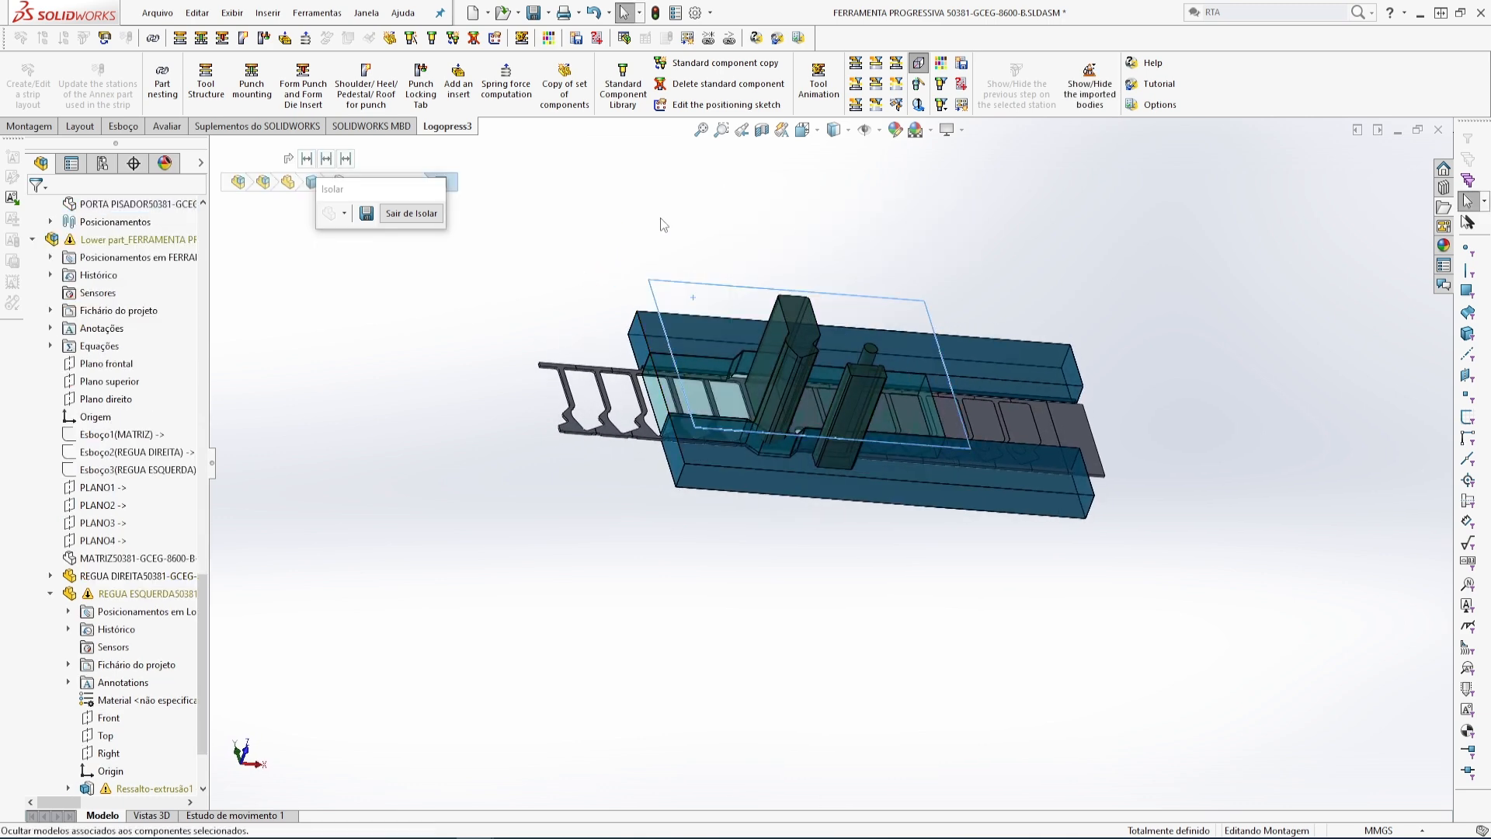
- Open the middle part's Esboço1(PISADOR) sketch for editing and view it from the front
{"action": "middle_click_drag", "start_coordinate": [630, 309], "coordinate": [867, 473]}
{"action": "scroll", "coordinate": [809, 464], "scroll_direction": "down", "scroll_amount": 5}
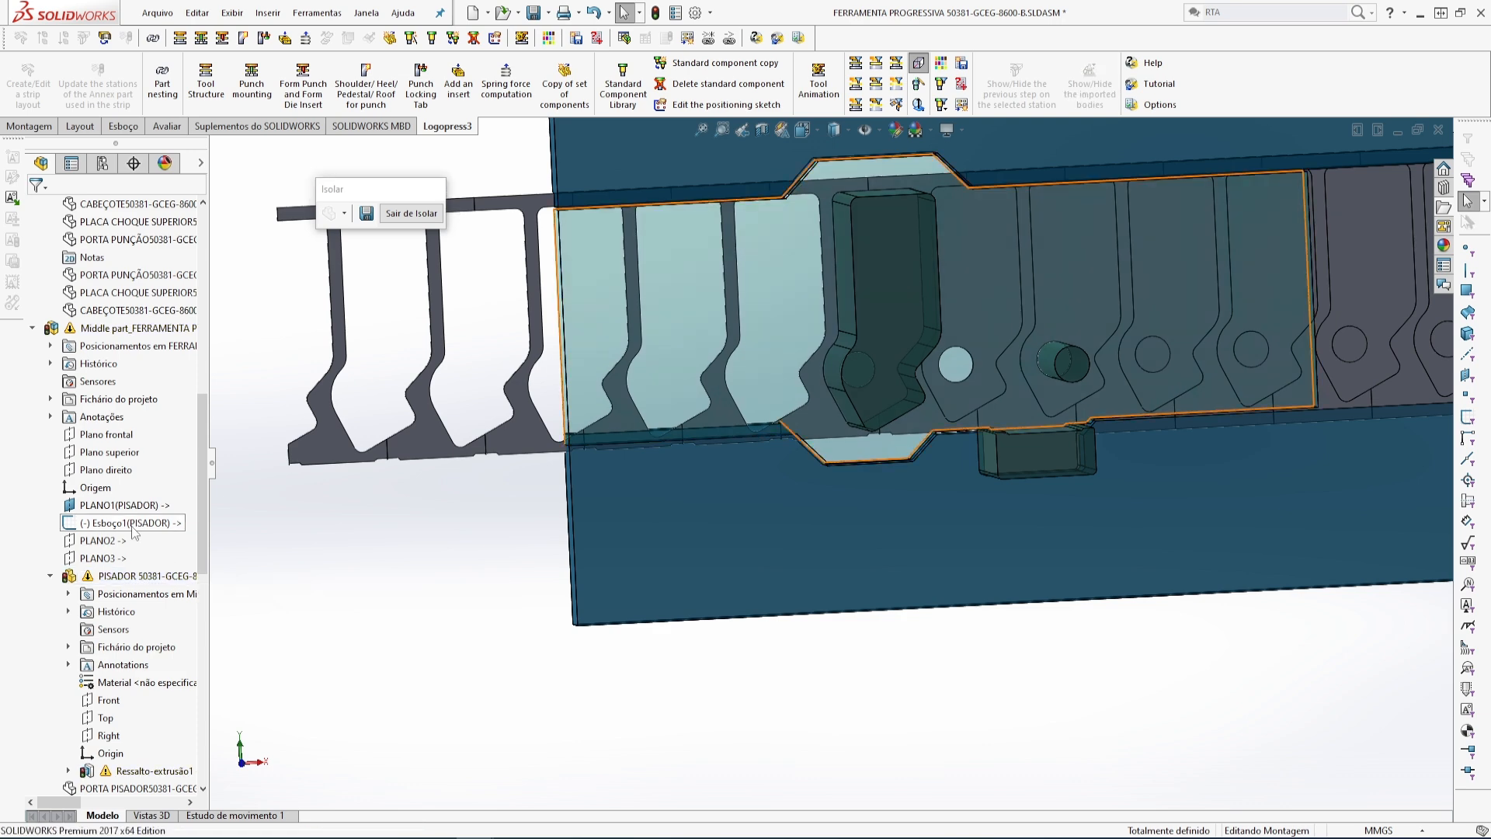
{"action": "left_click", "coordinate": [132, 523]}
{"action": "left_click", "coordinate": [144, 482]}
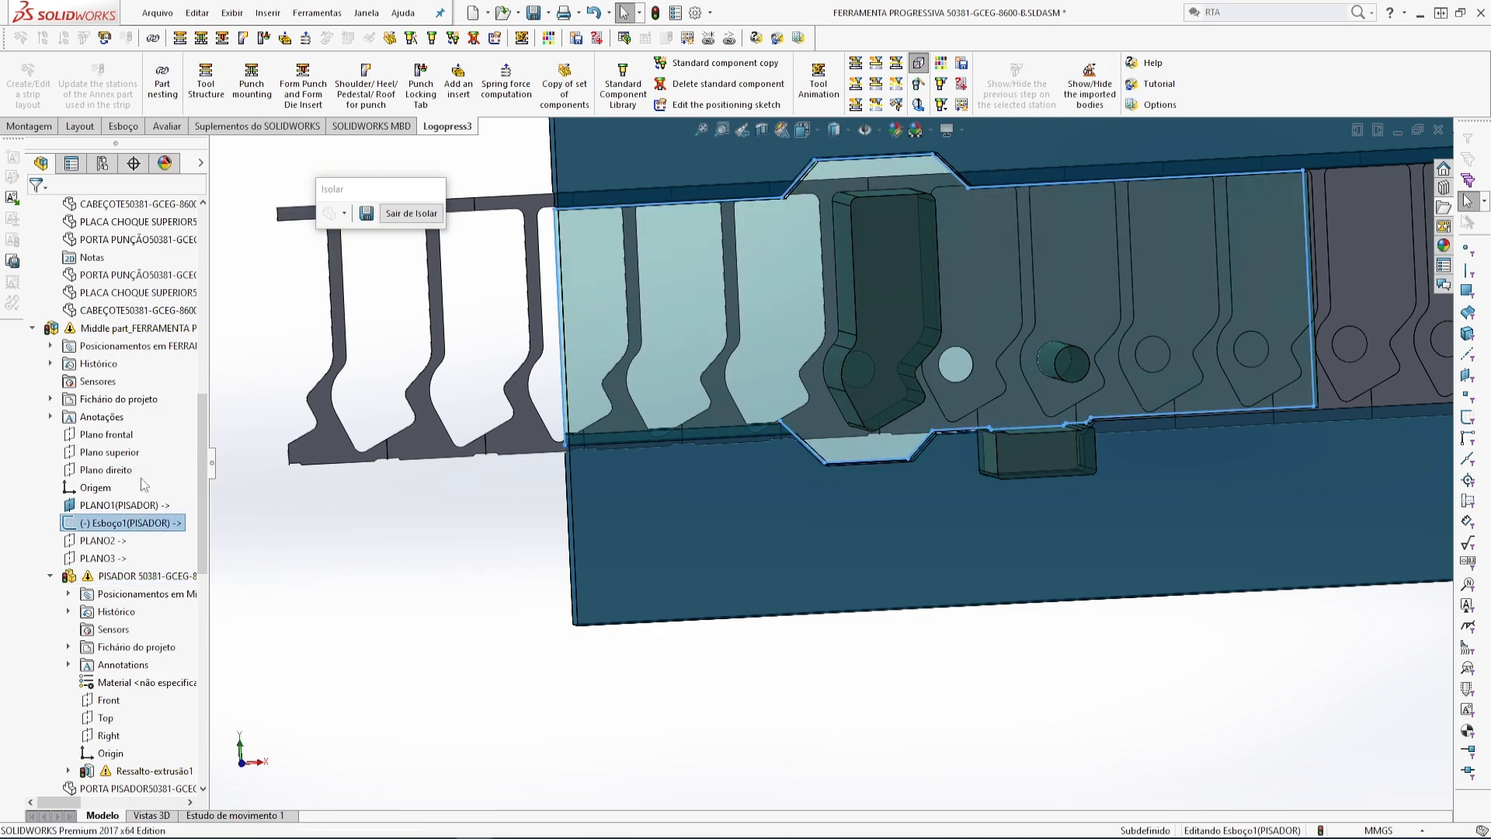
{"action": "key", "text": "ctrl+1"}
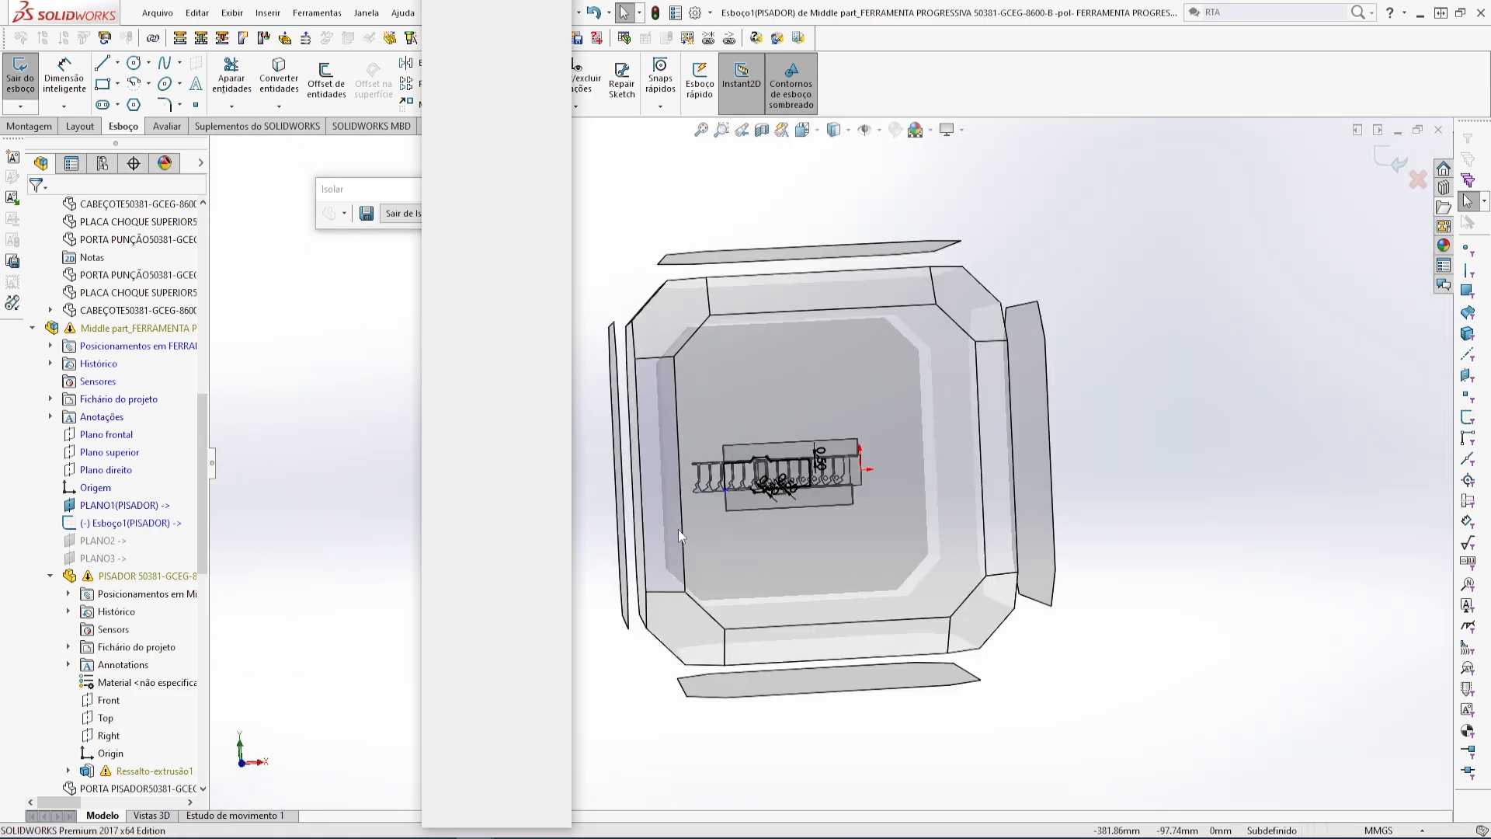
- Examine how the PISADOR sketch contour meets the left ruler's edge around the lower angled notch
{"action": "scroll", "coordinate": [785, 481], "scroll_direction": "down", "scroll_amount": 5}
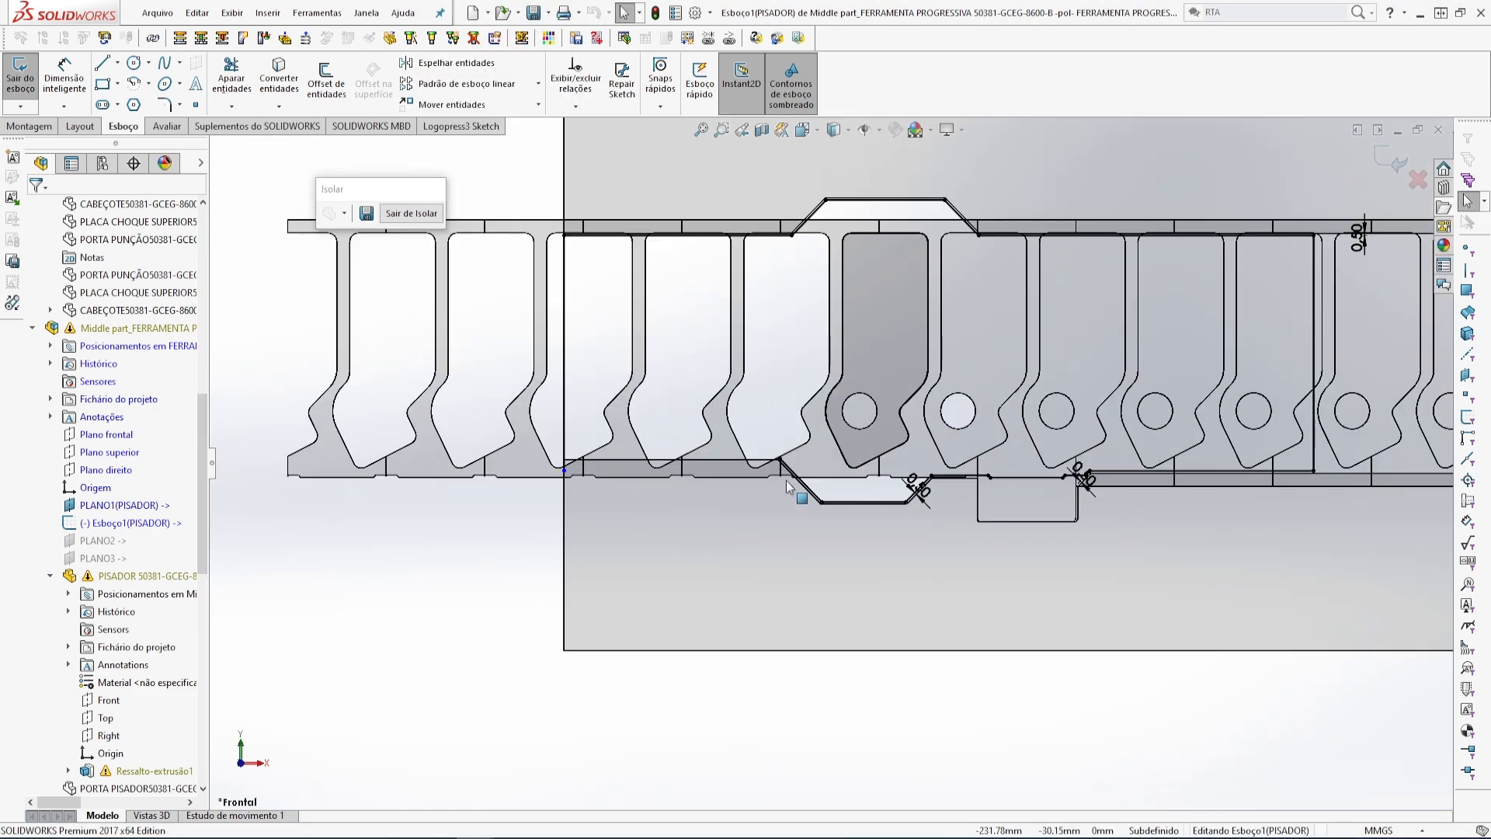
{"action": "scroll", "coordinate": [781, 455], "scroll_direction": "up", "scroll_amount": 1}
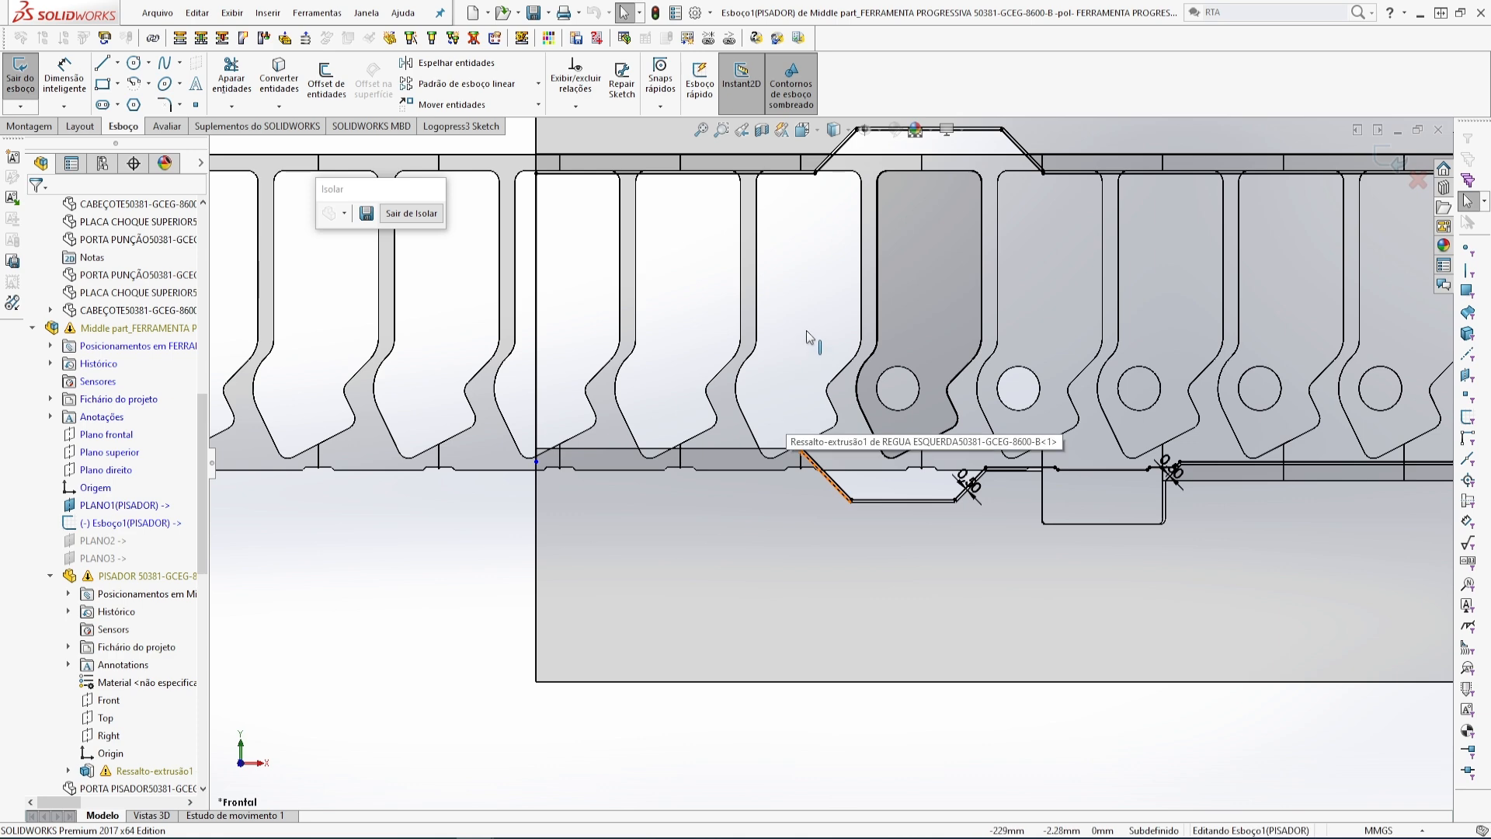
{"action": "scroll", "coordinate": [890, 497], "scroll_direction": "down", "scroll_amount": 2}
{"action": "scroll", "coordinate": [599, 472], "scroll_direction": "down", "scroll_amount": 1}
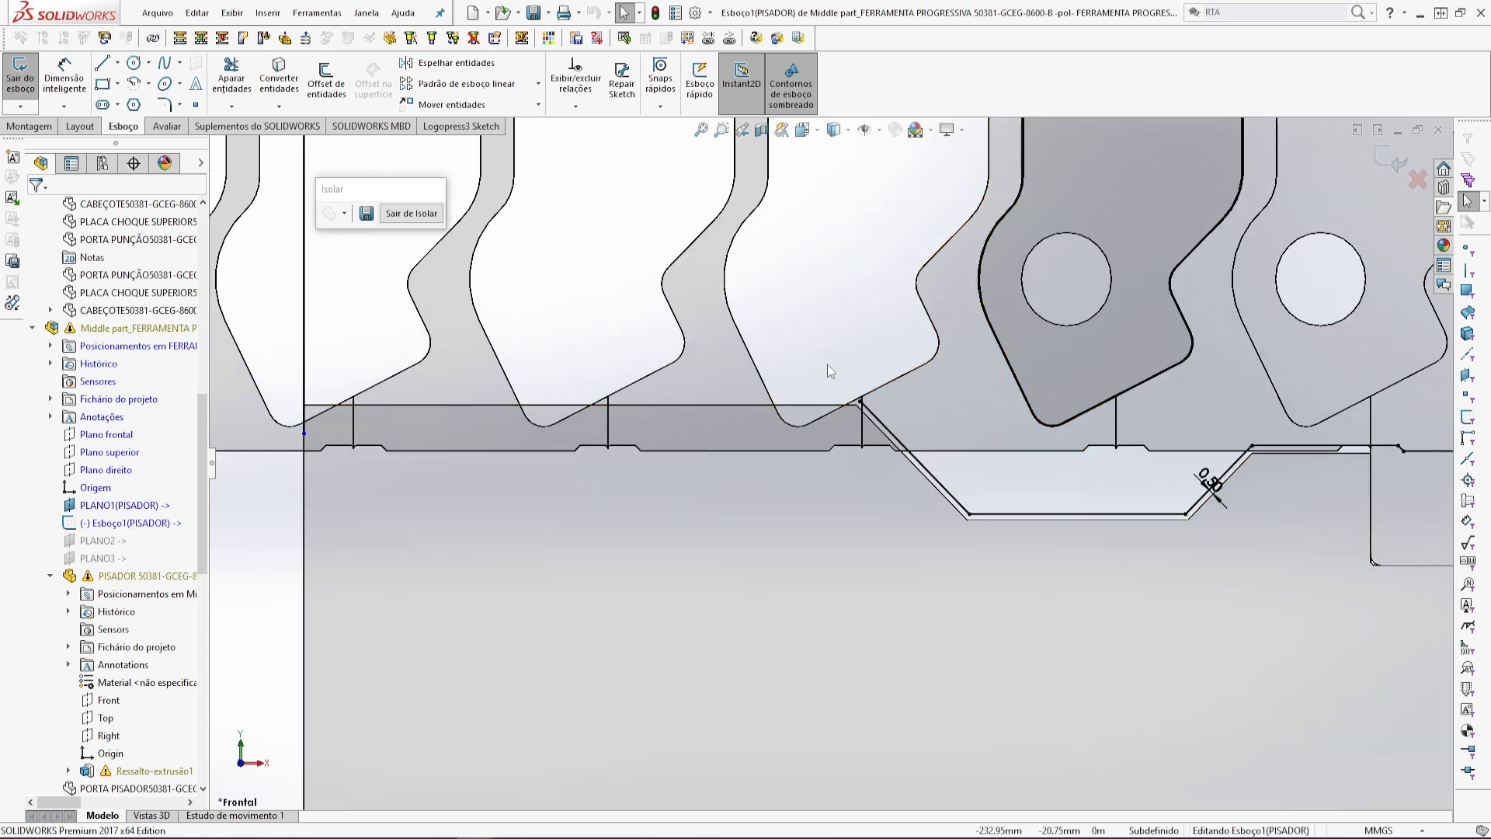
{"action": "scroll", "coordinate": [858, 419], "scroll_direction": "down", "scroll_amount": 1}
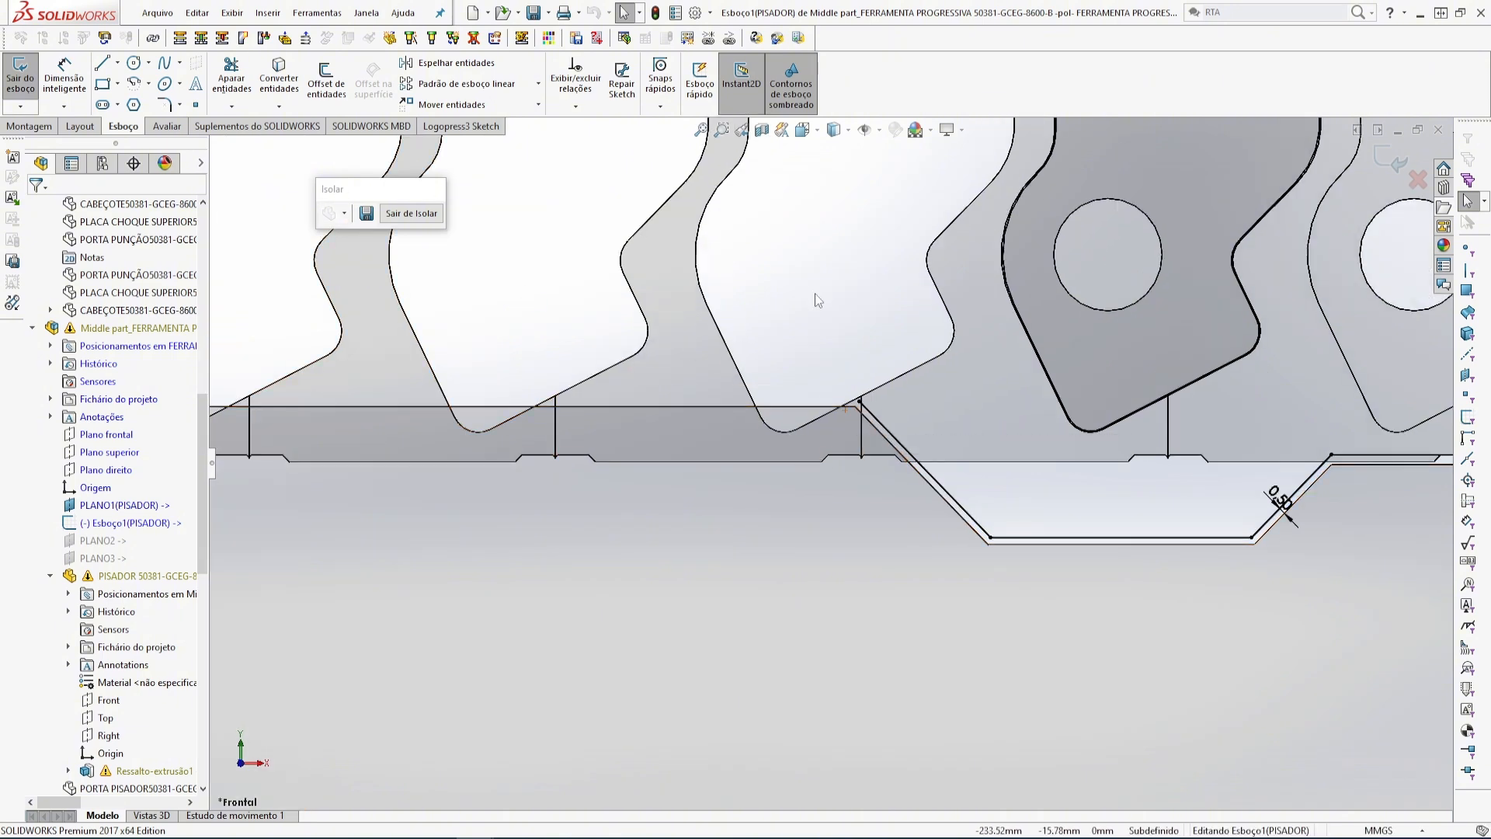
{"action": "scroll", "coordinate": [832, 459], "scroll_direction": "up", "scroll_amount": 2}
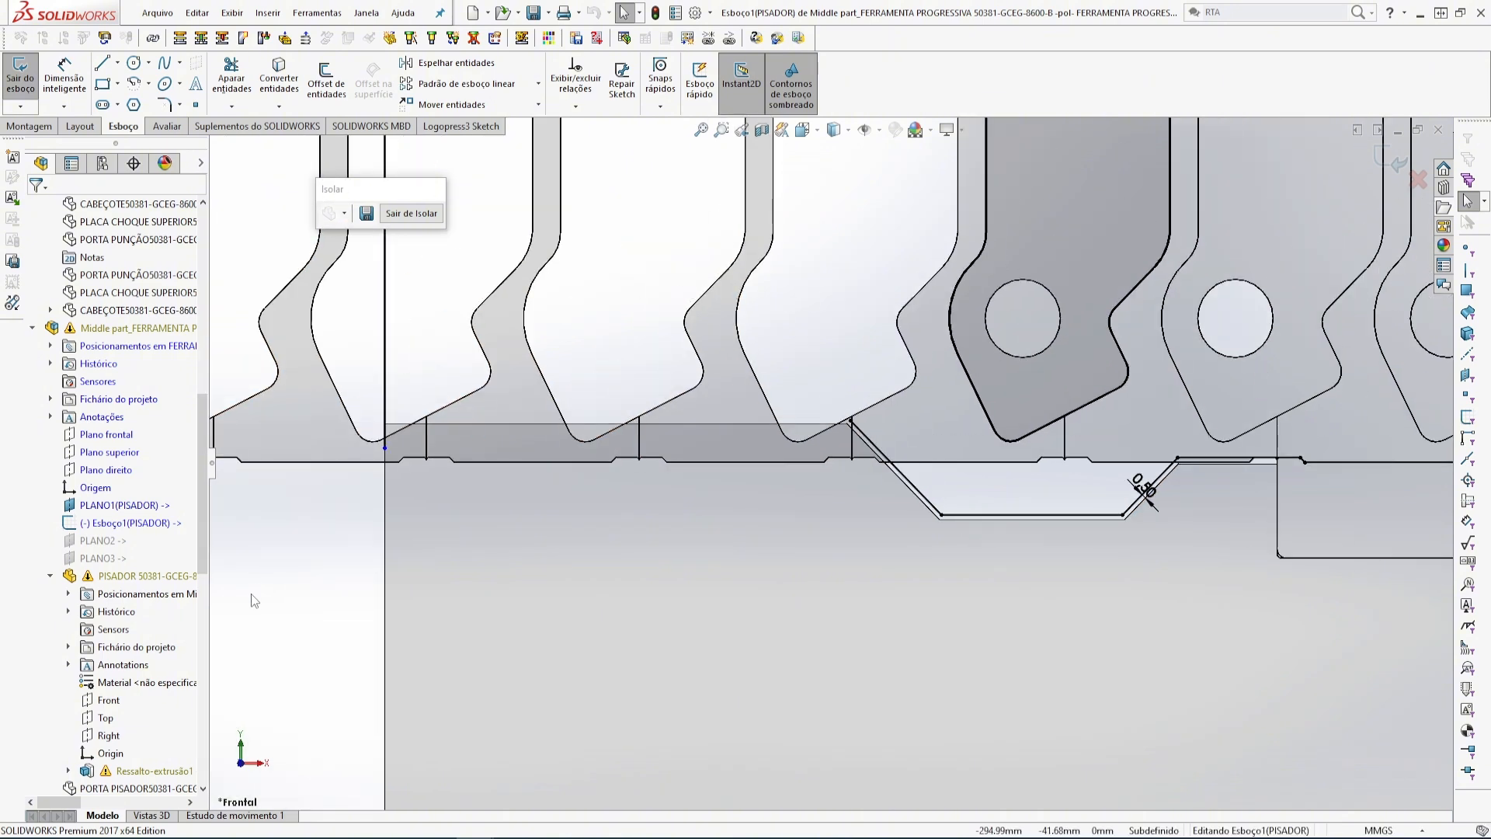
{"action": "left_click", "coordinate": [383, 574]}
{"action": "key", "text": "Escape"}
- Make the lower part's Esboço3(REGUA ESQUERDA) sketch visible while editing the PISADOR sketch
{"action": "left_click_drag", "start_coordinate": [202, 530], "coordinate": [199, 648]}
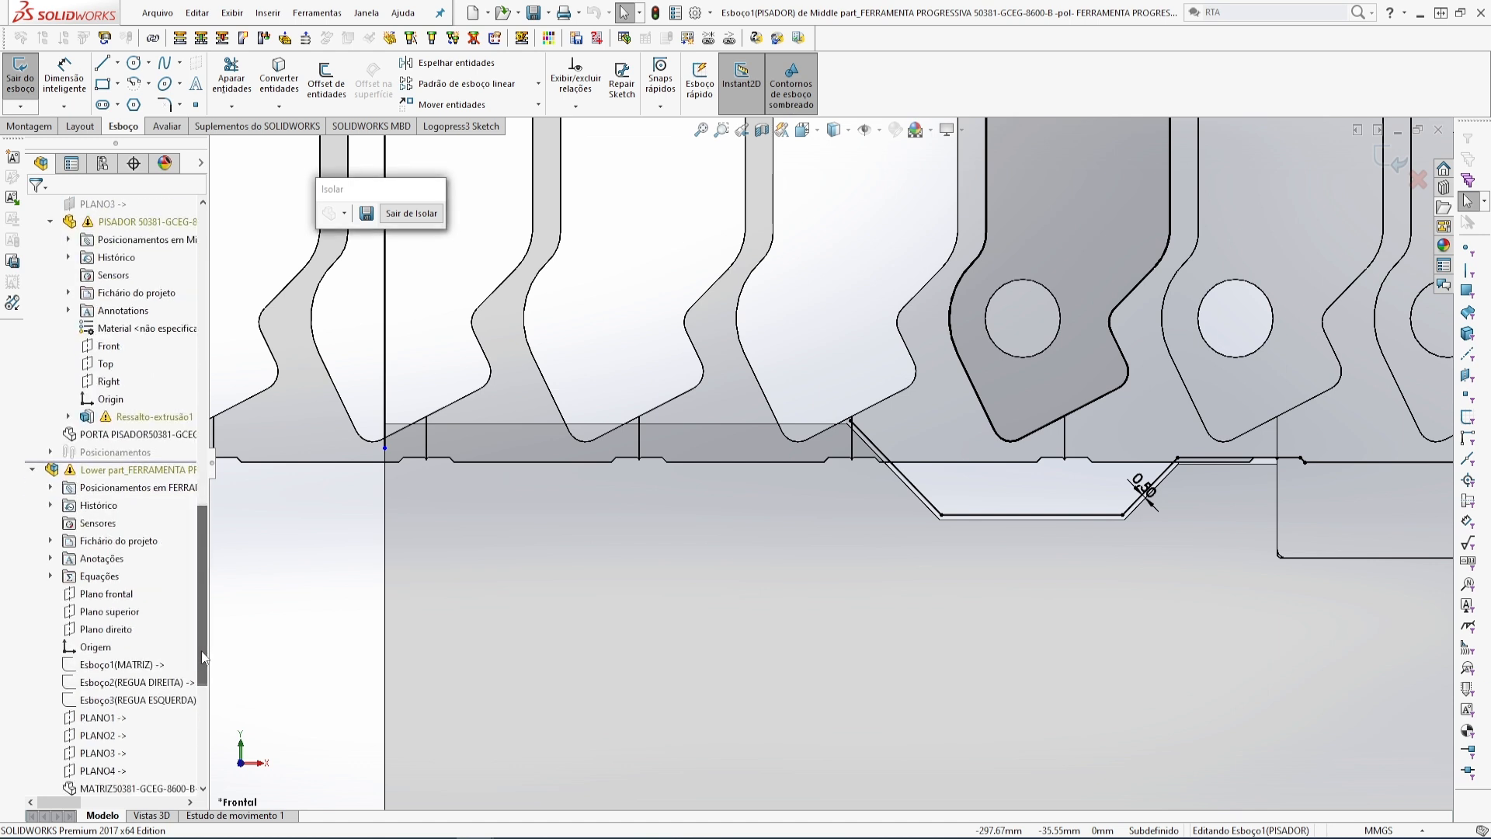
{"action": "left_click", "coordinate": [141, 701]}
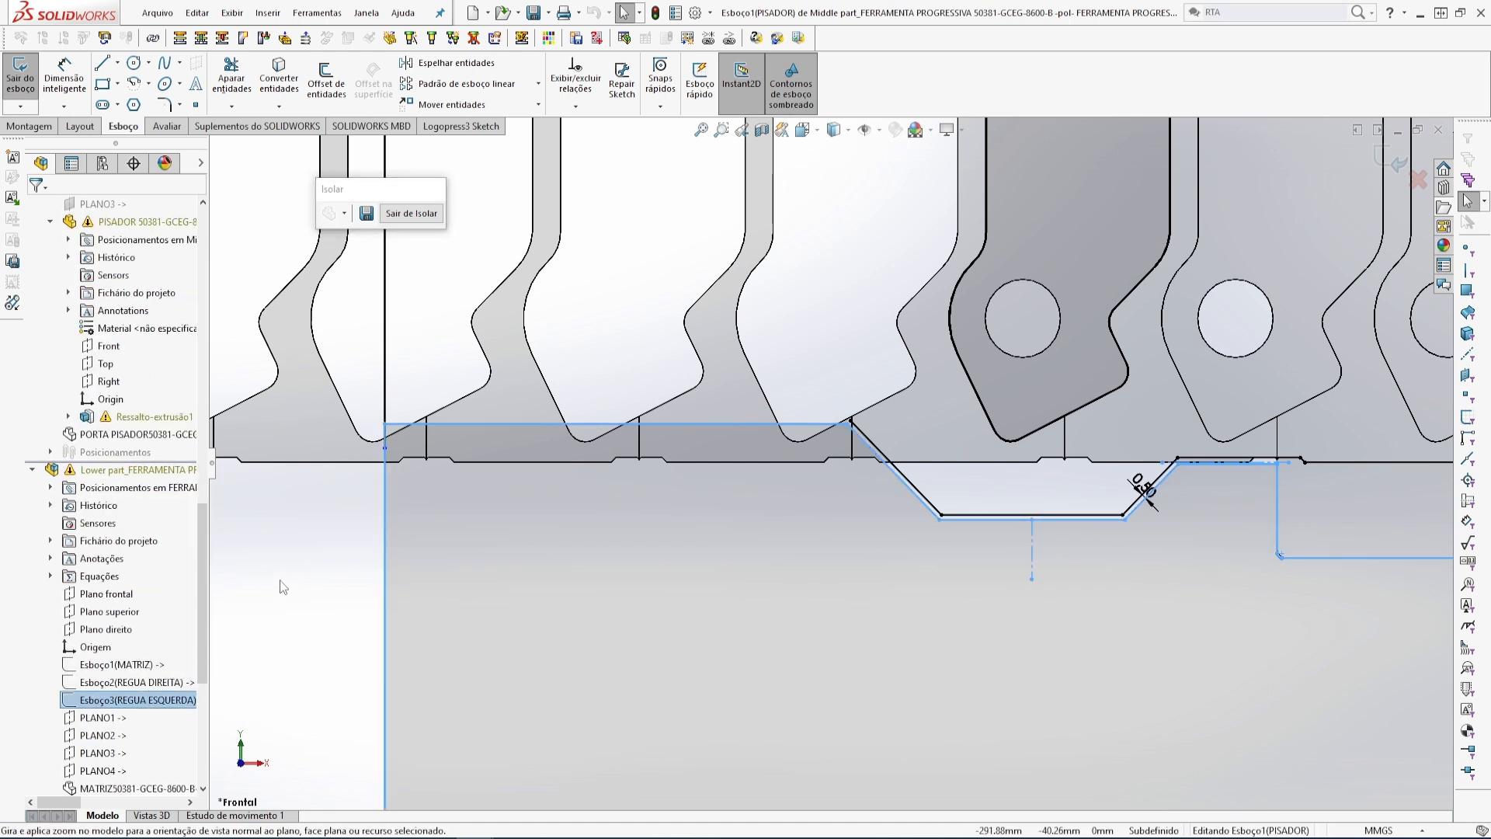
{"action": "left_click", "coordinate": [141, 702]}
{"action": "left_click", "coordinate": [286, 622]}
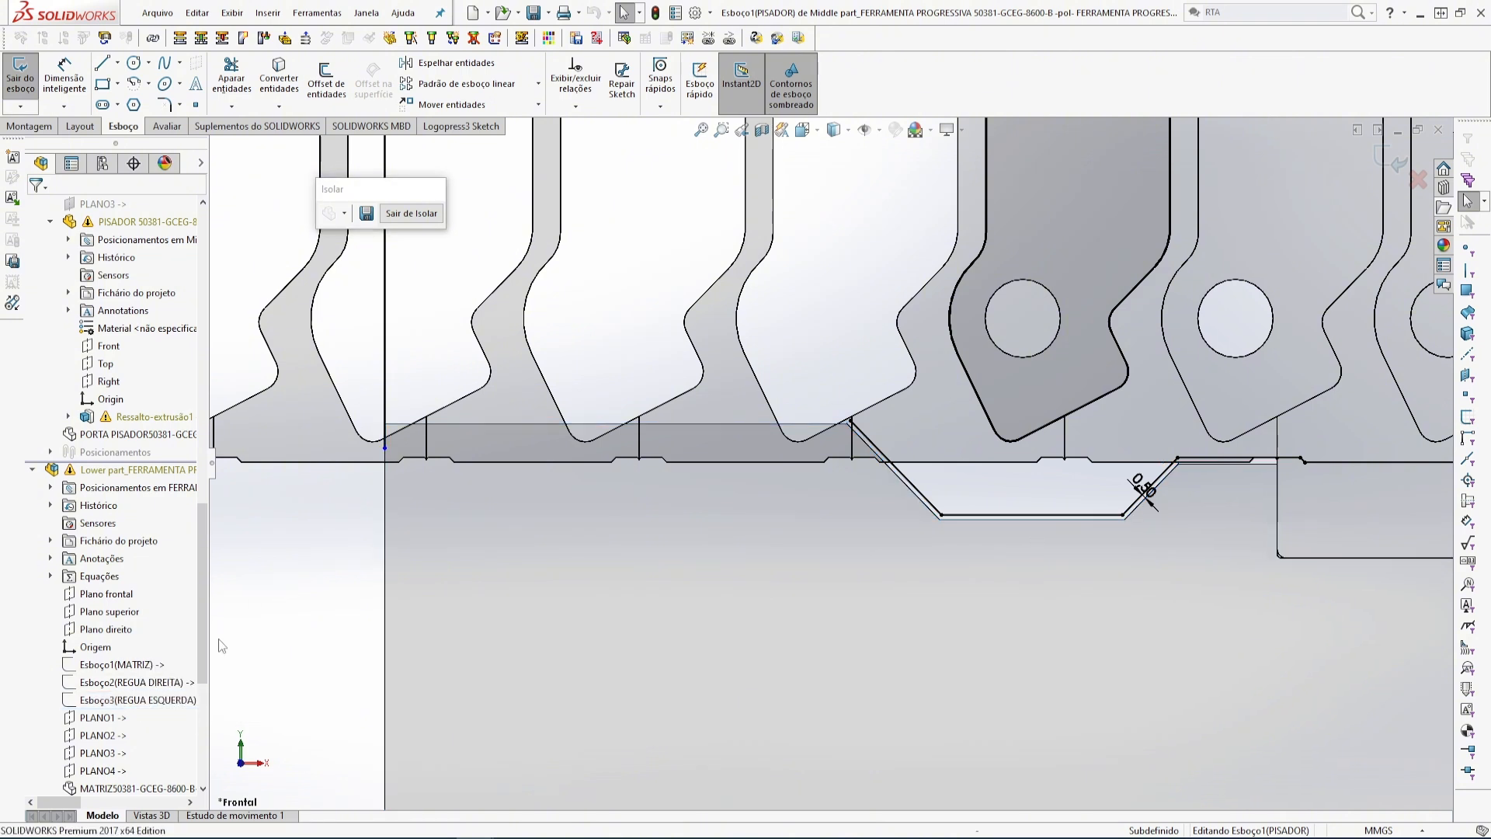
{"action": "left_click", "coordinate": [133, 699]}
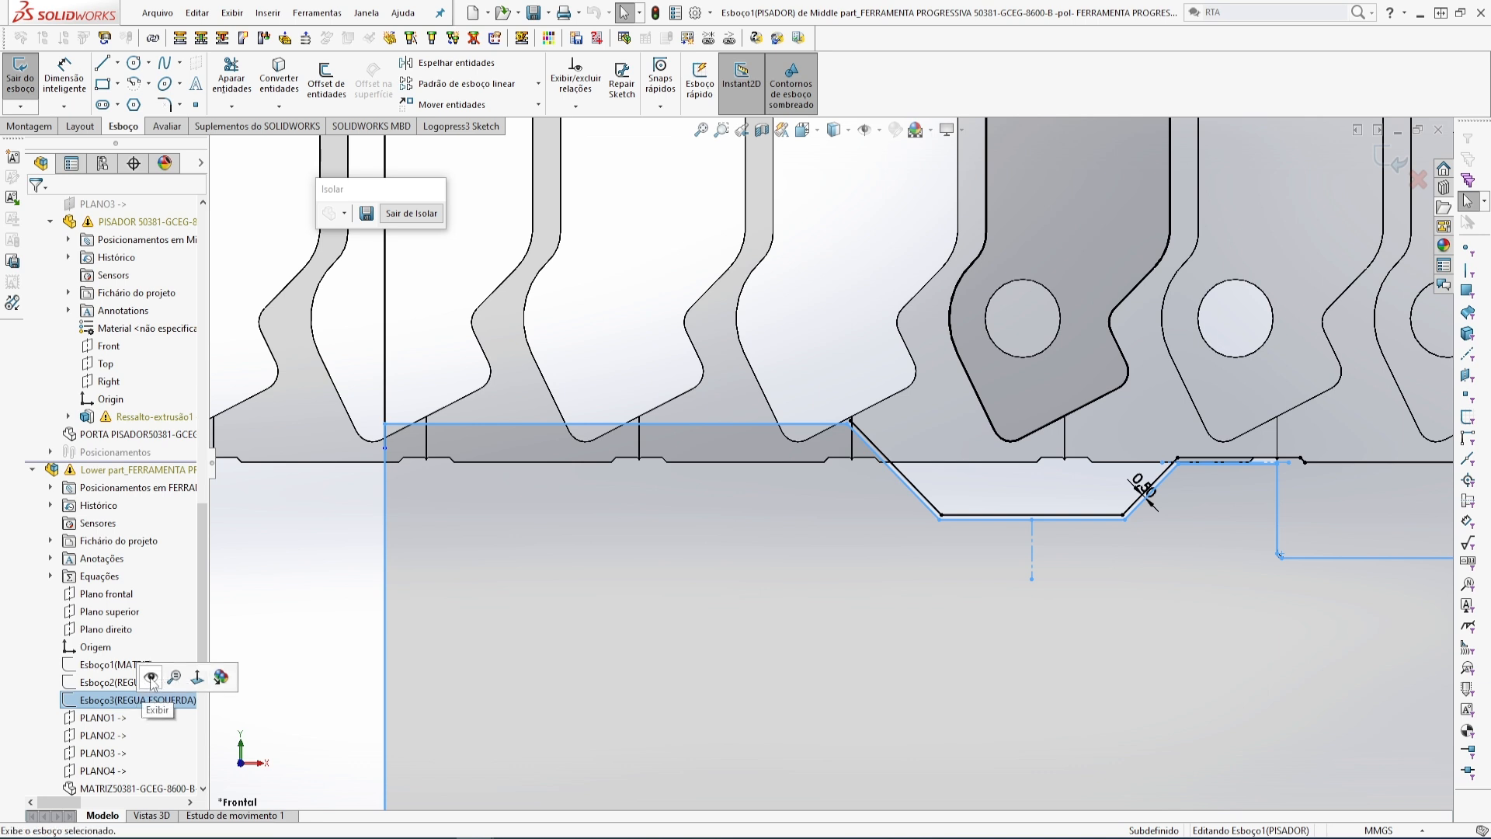
{"action": "left_click", "coordinate": [151, 677]}
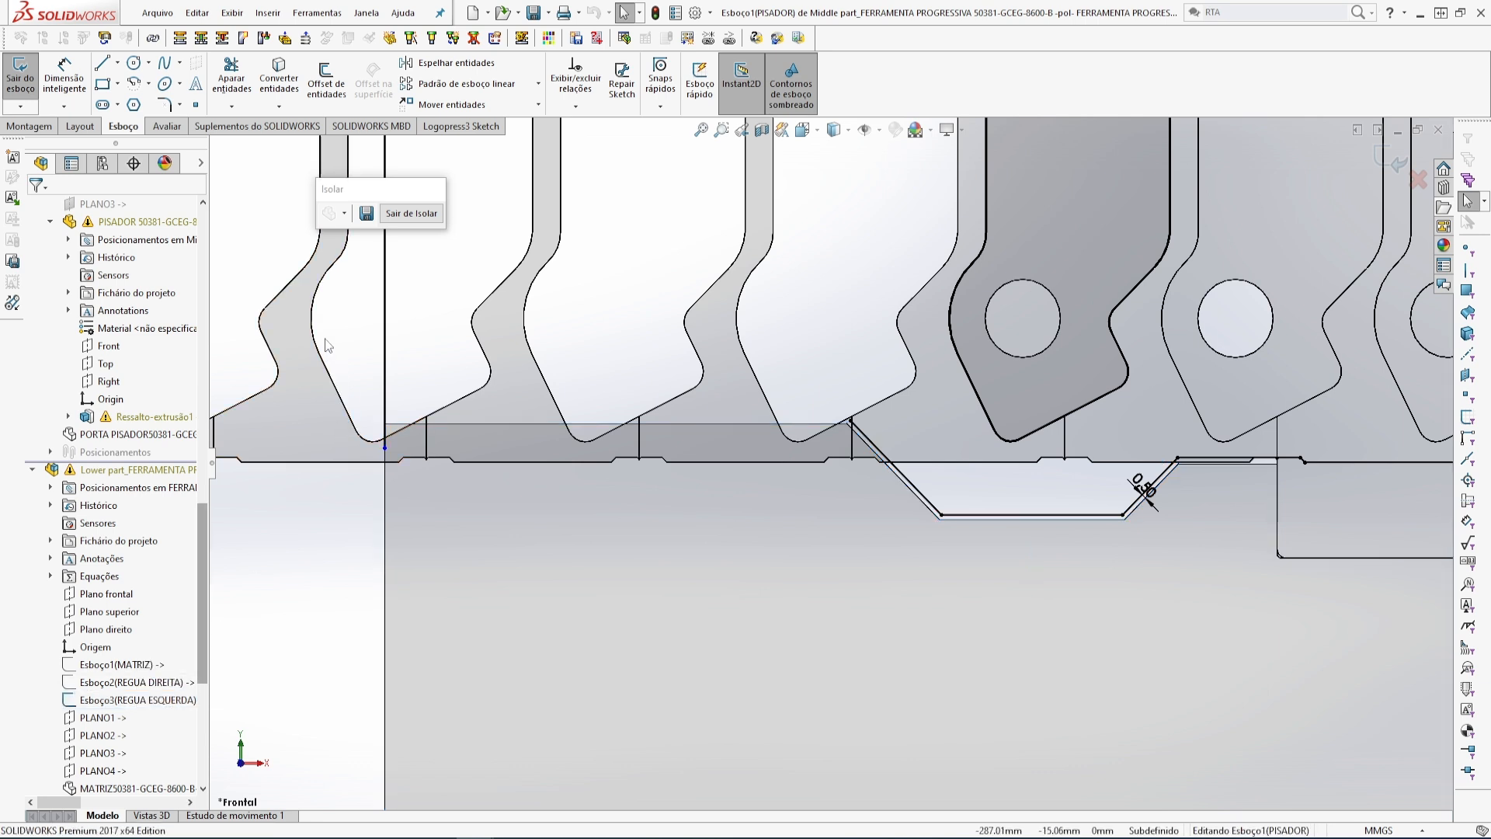
{"action": "left_click", "coordinate": [319, 95]}
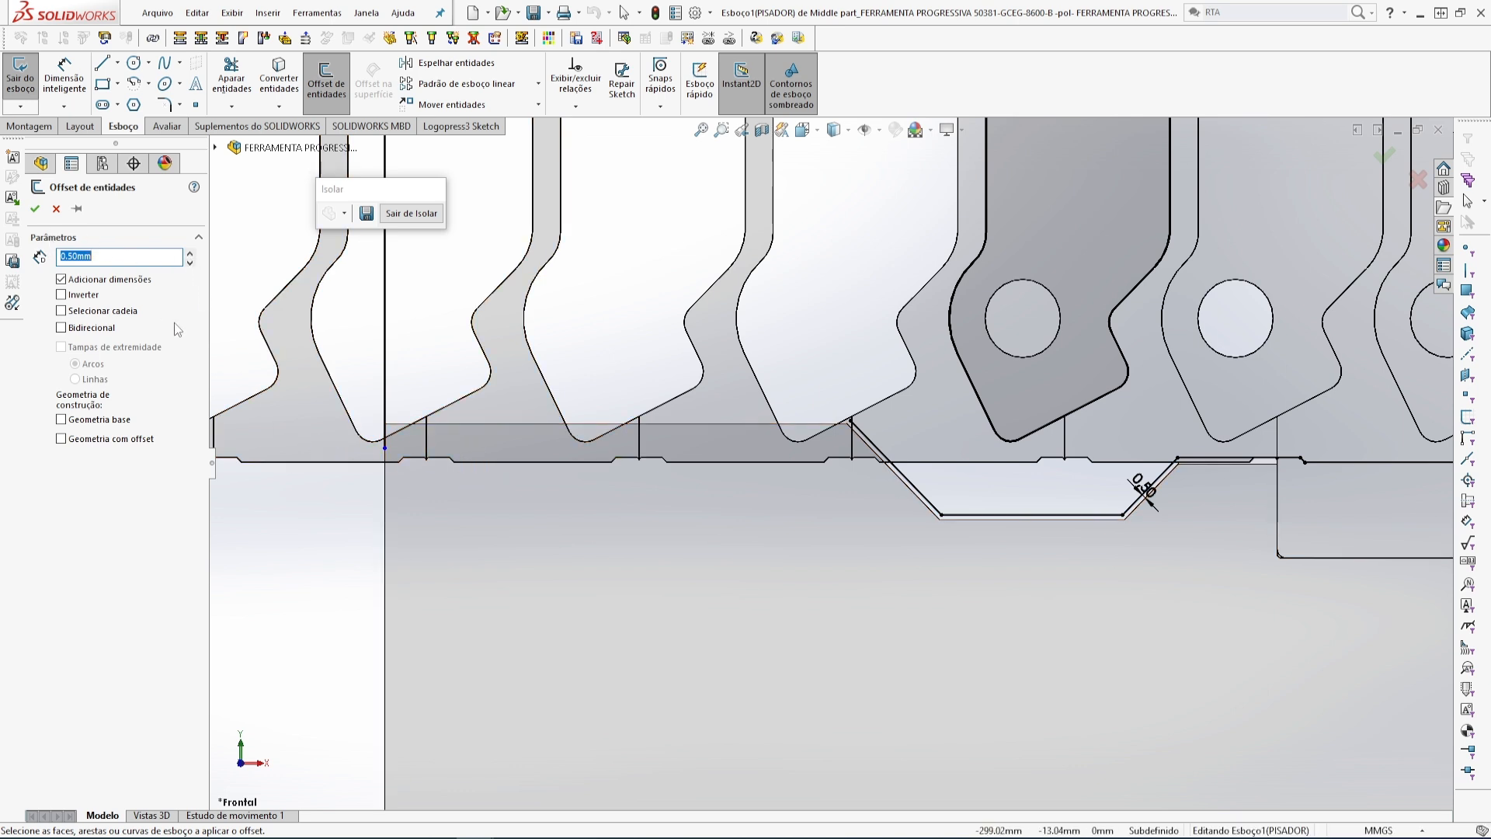
{"action": "left_click", "coordinate": [217, 149]}
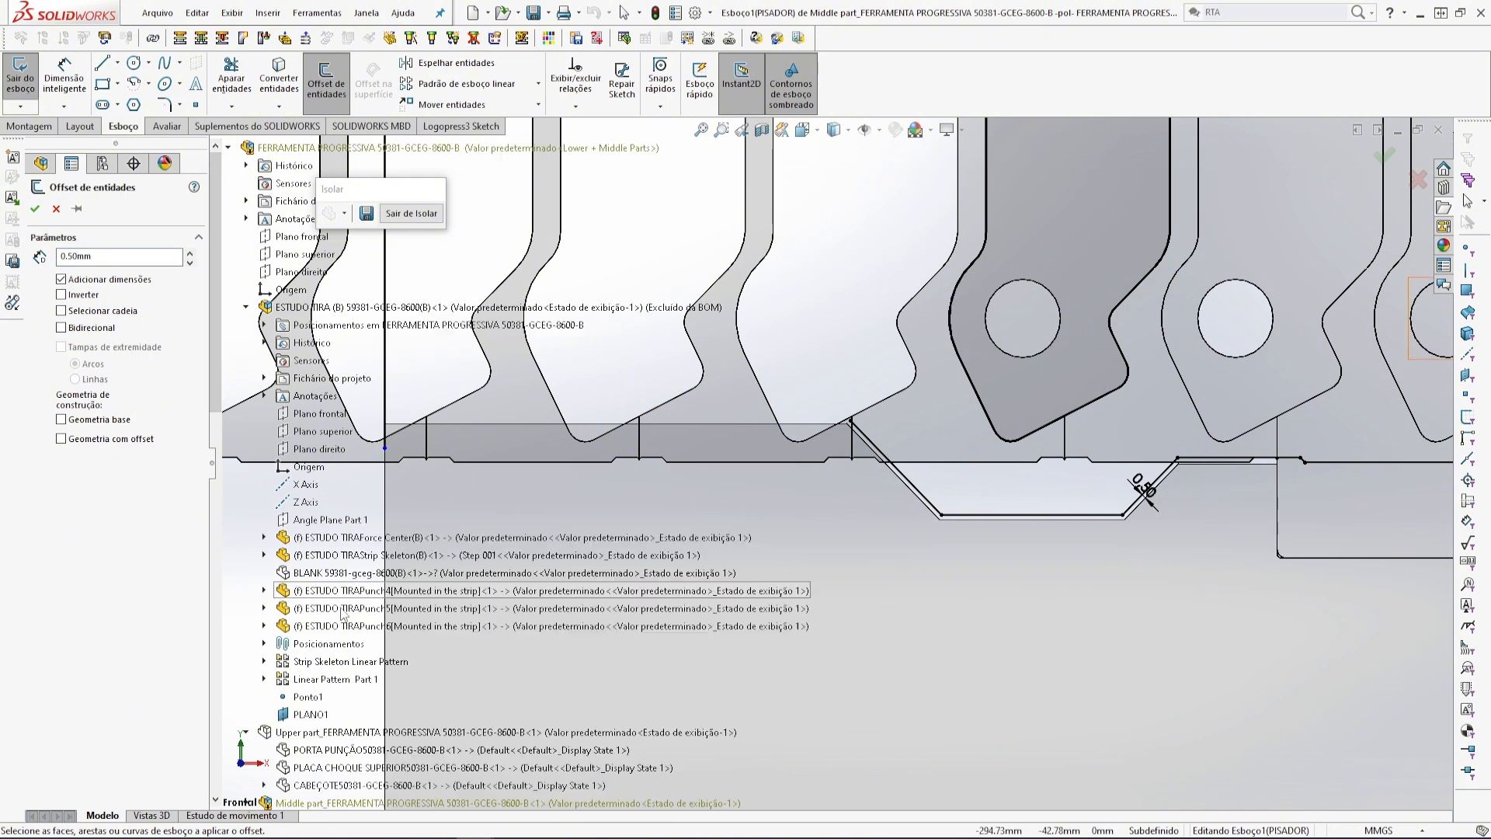
{"action": "scroll", "coordinate": [458, 624], "scroll_direction": "up", "scroll_amount": 3}
{"action": "scroll", "coordinate": [432, 718], "scroll_direction": "down", "scroll_amount": 6}
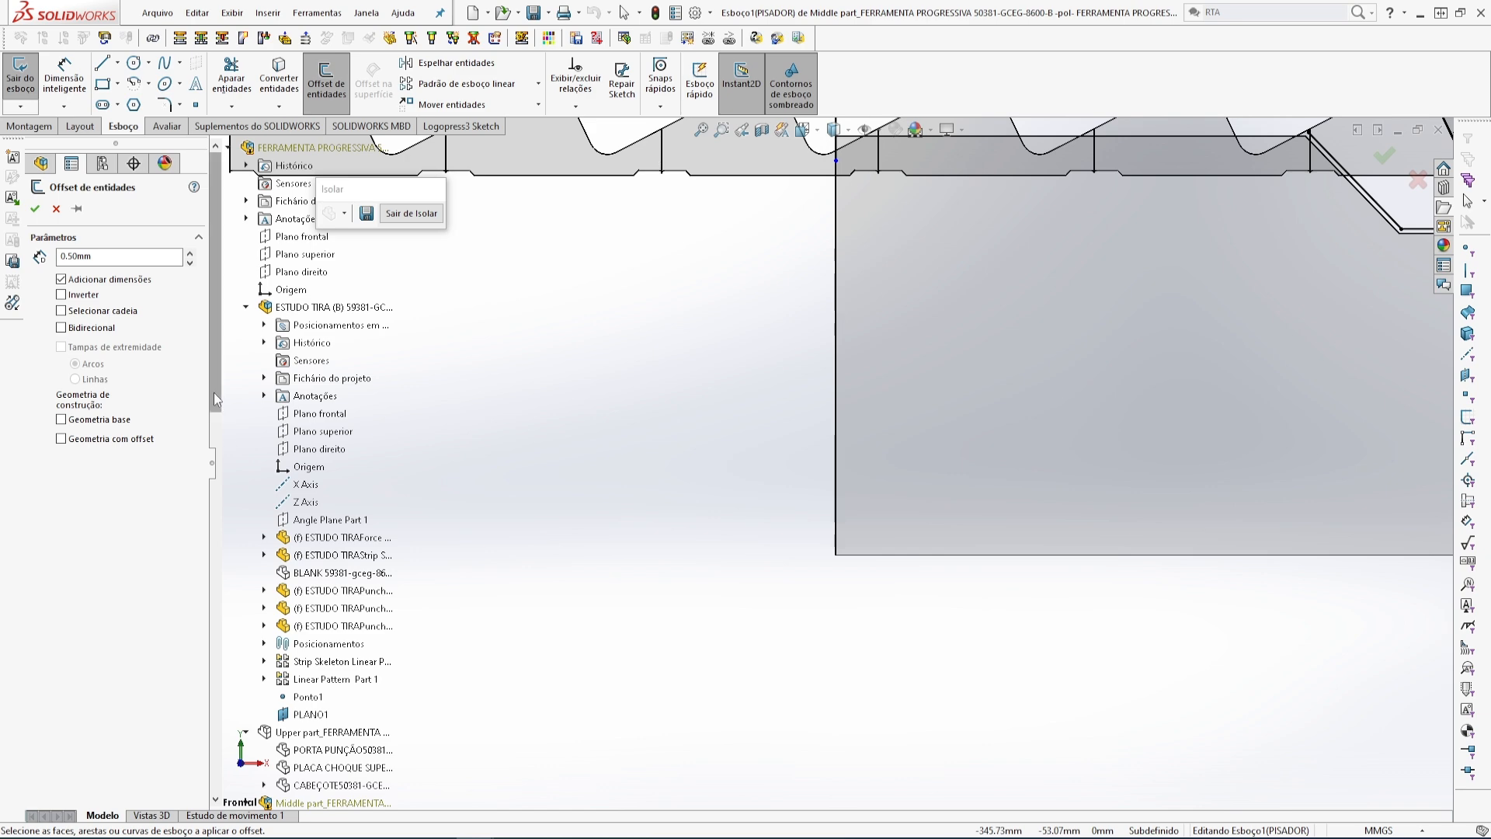
{"action": "left_click_drag", "start_coordinate": [218, 399], "coordinate": [220, 529]}
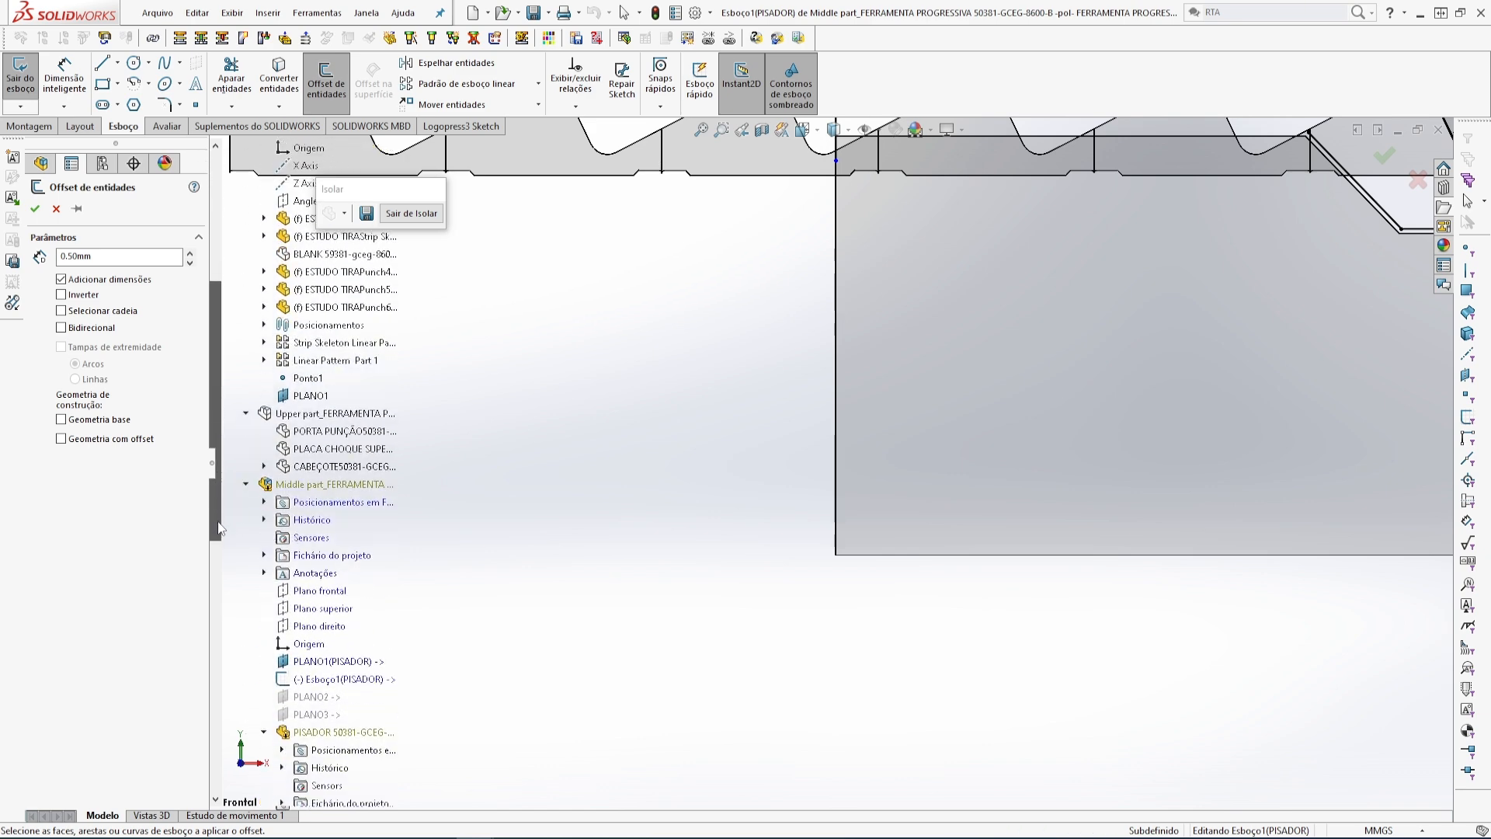
{"action": "left_click_drag", "start_coordinate": [220, 528], "coordinate": [221, 729]}
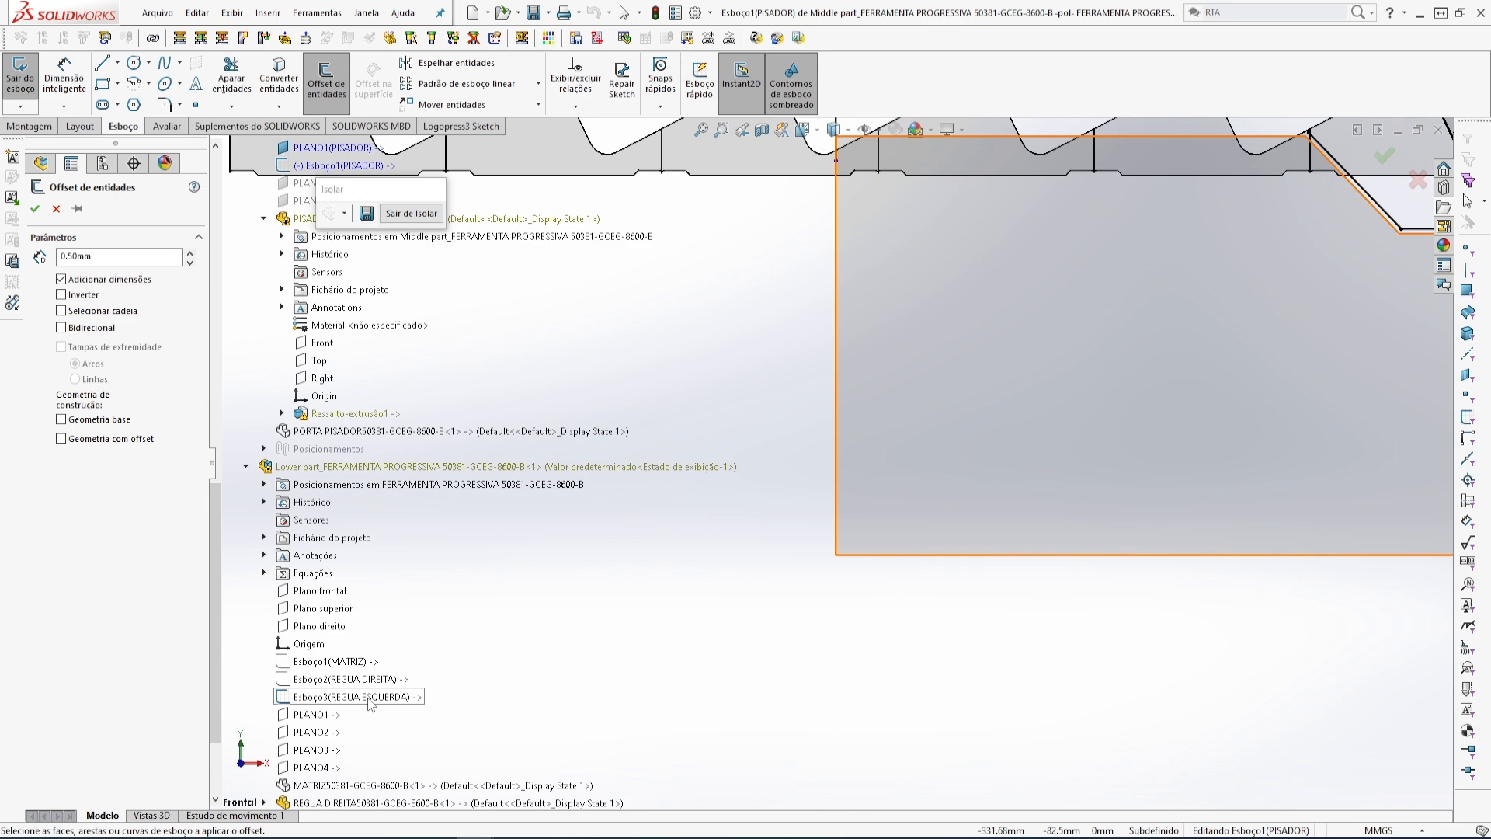
{"action": "scroll", "coordinate": [370, 699], "scroll_direction": "up", "scroll_amount": 5}
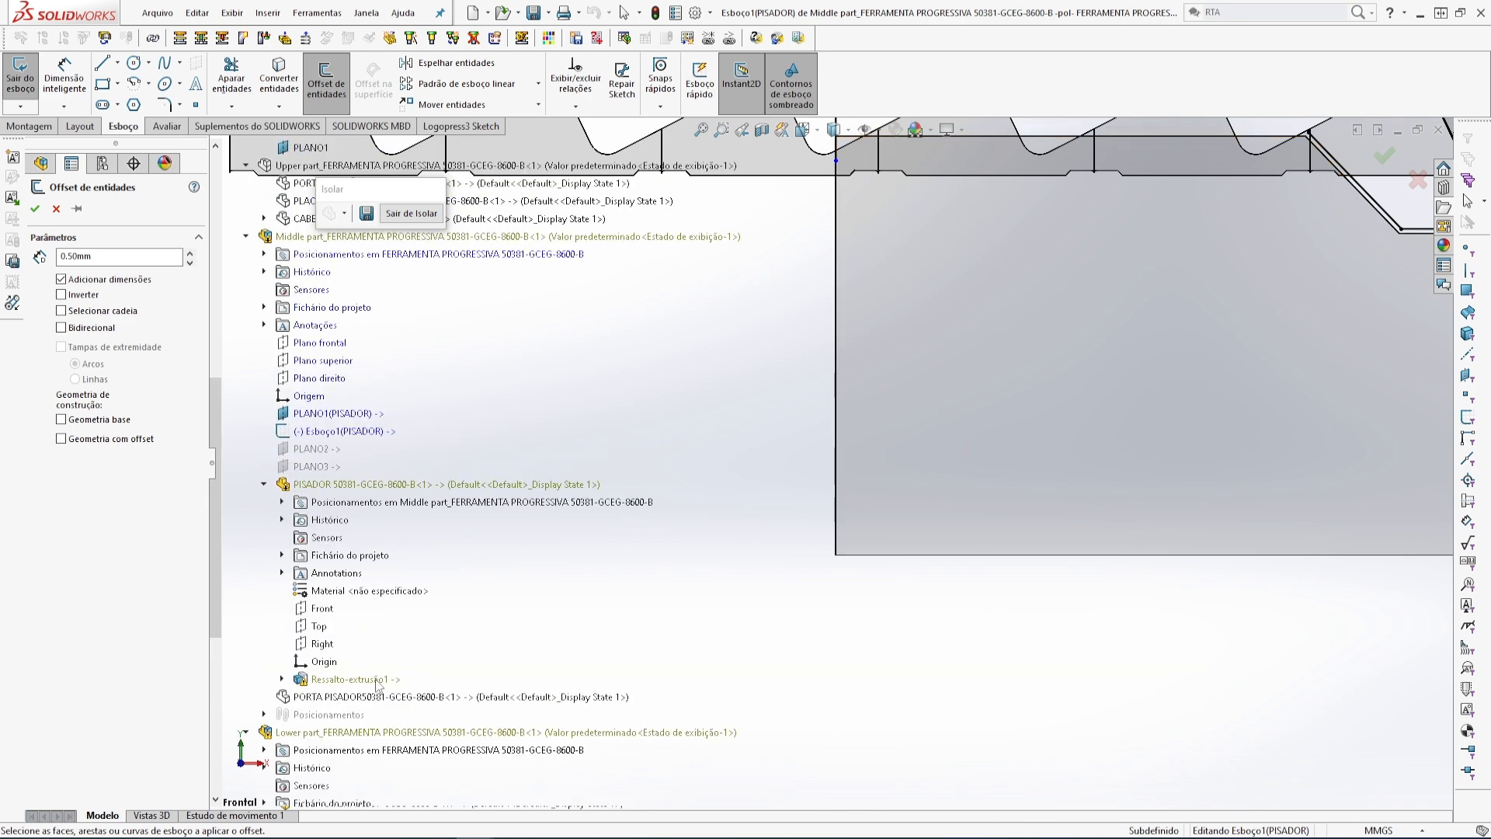
{"action": "scroll", "coordinate": [576, 610], "scroll_direction": "up", "scroll_amount": 3}
{"action": "scroll", "coordinate": [1121, 459], "scroll_direction": "up", "scroll_amount": 3}
{"action": "scroll", "coordinate": [1121, 458], "scroll_direction": "down", "scroll_amount": 2}
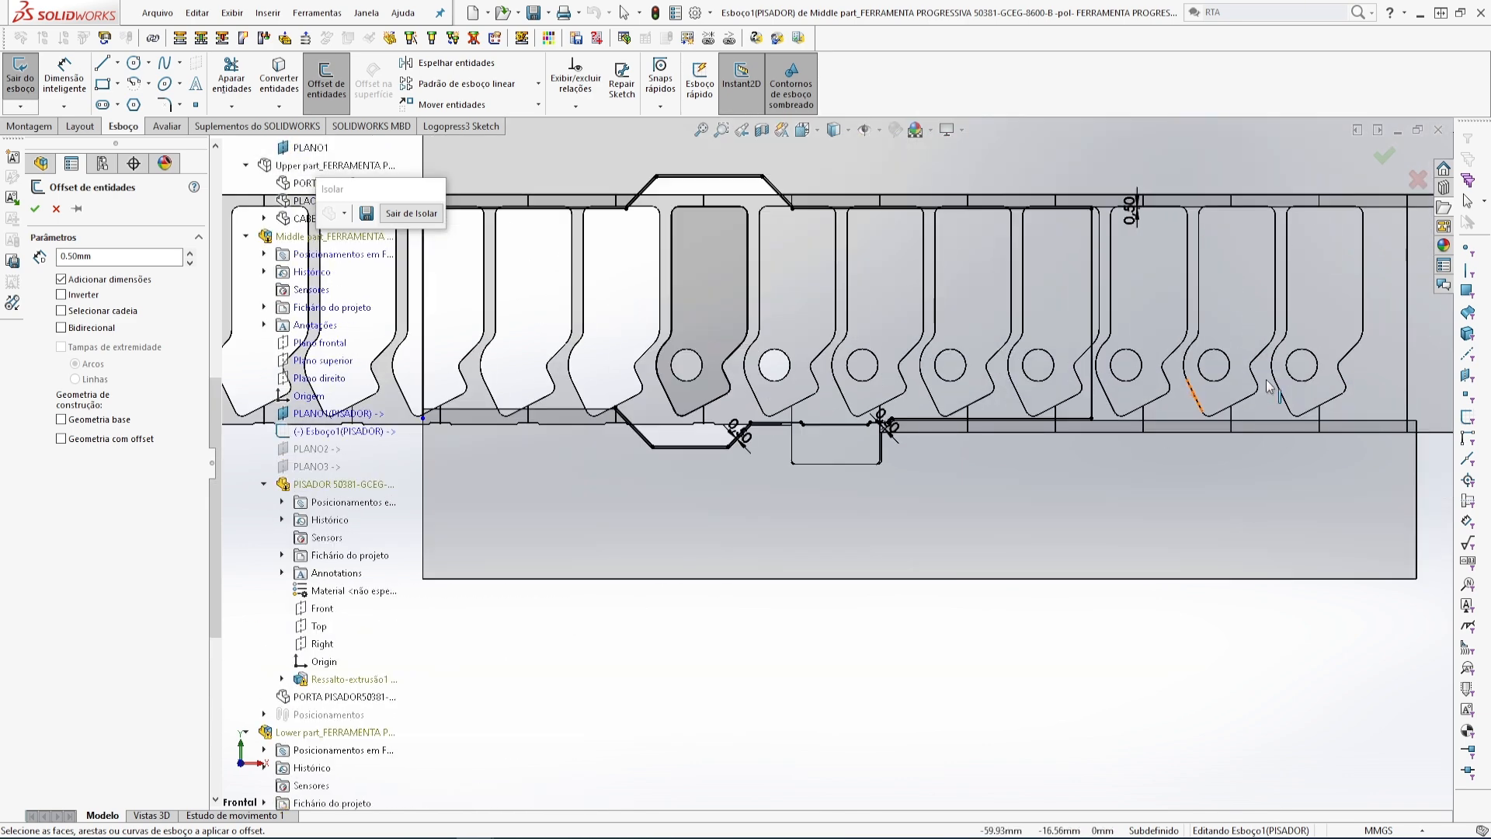
{"action": "scroll", "coordinate": [1078, 439], "scroll_direction": "up", "scroll_amount": 2}
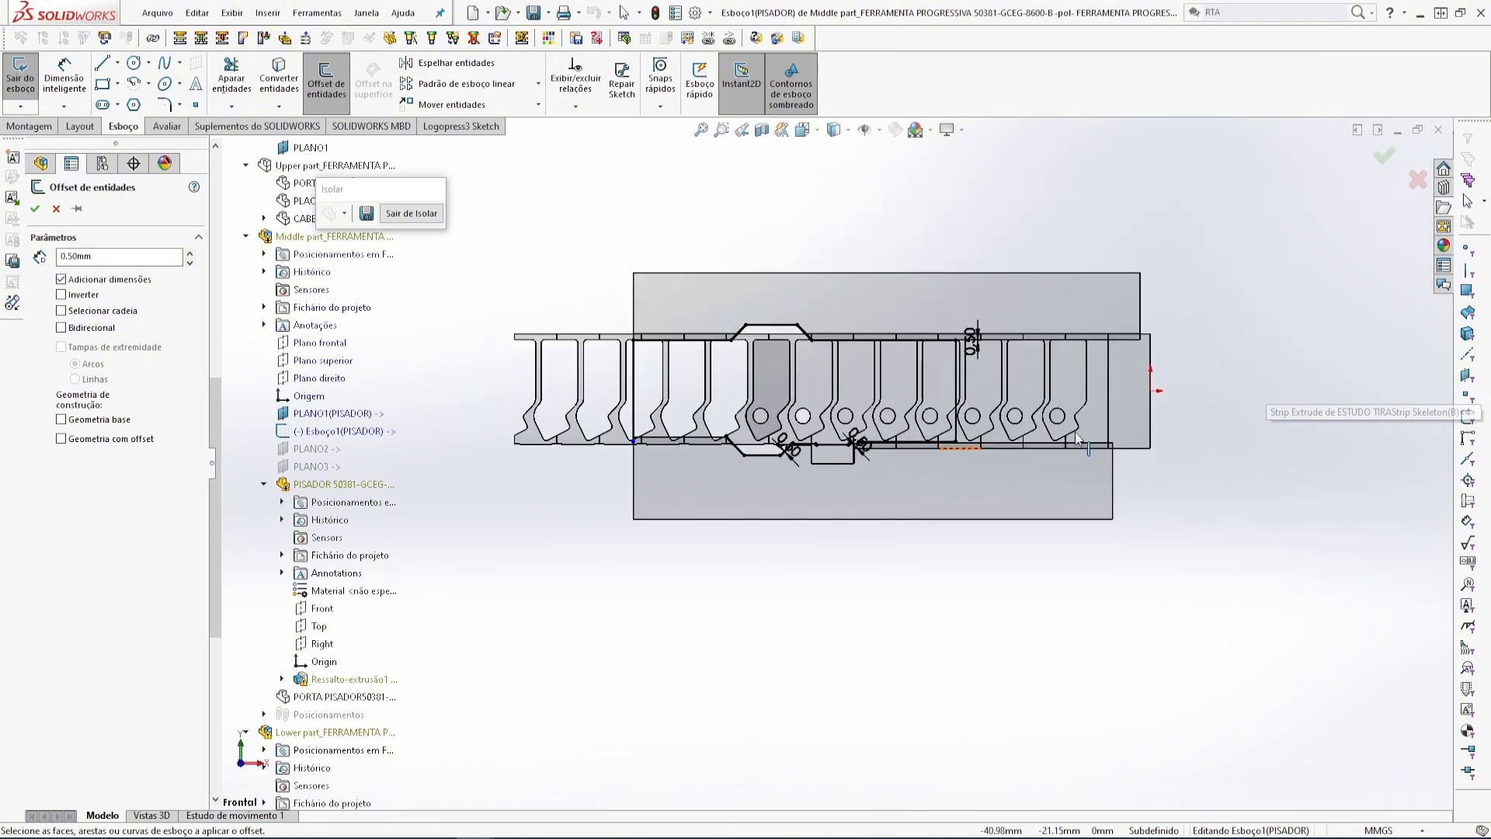
{"action": "left_click", "coordinate": [1417, 179]}
{"action": "scroll", "coordinate": [1145, 397], "scroll_direction": "down", "scroll_amount": 2}
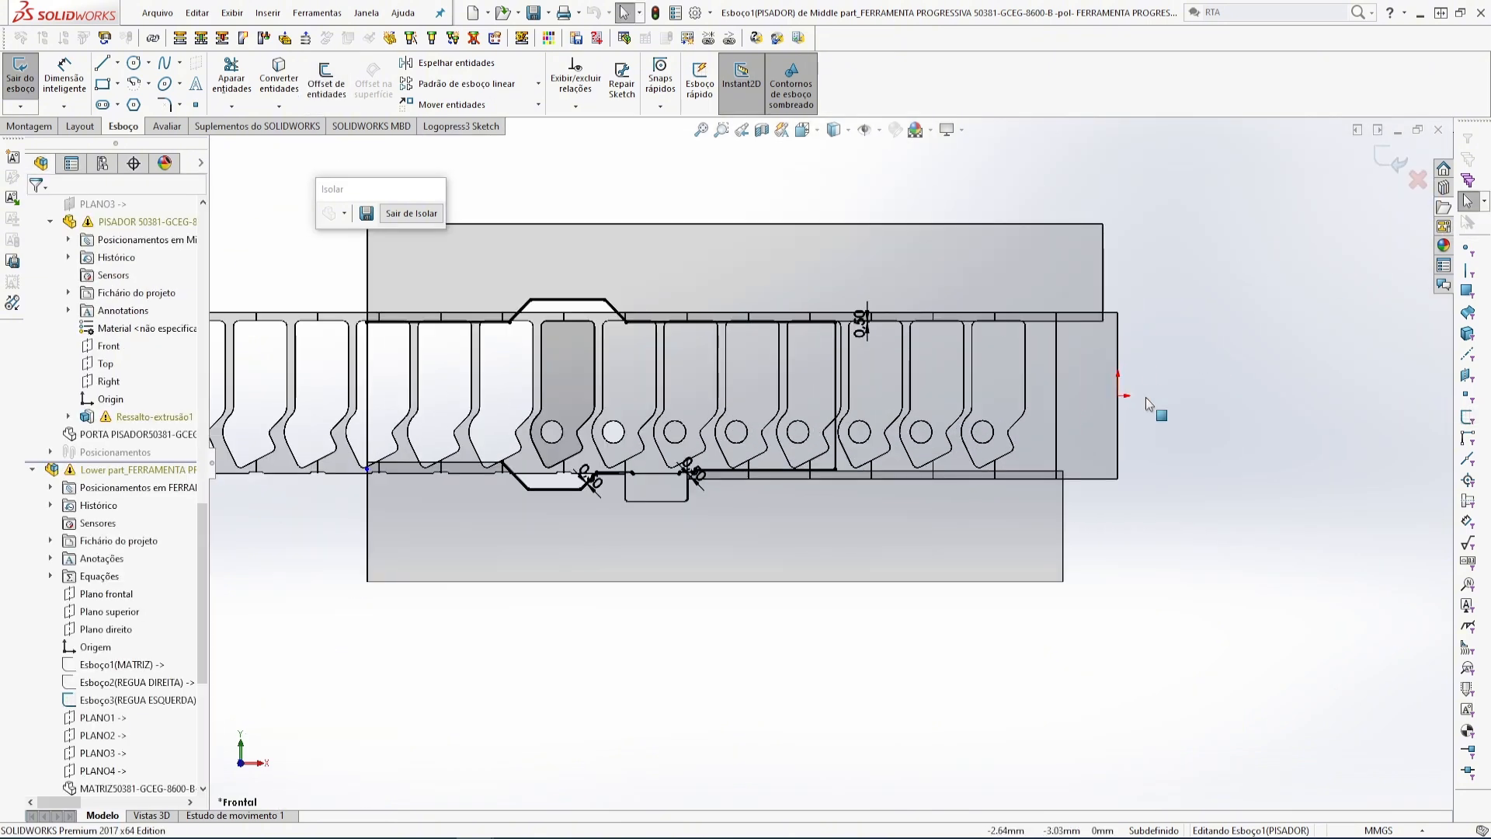
- Exit the PISADOR sketch discarding its changes, and return from the middle part to editing the top-level assembly
{"action": "middle_click_drag", "start_coordinate": [1144, 475], "coordinate": [1172, 323]}
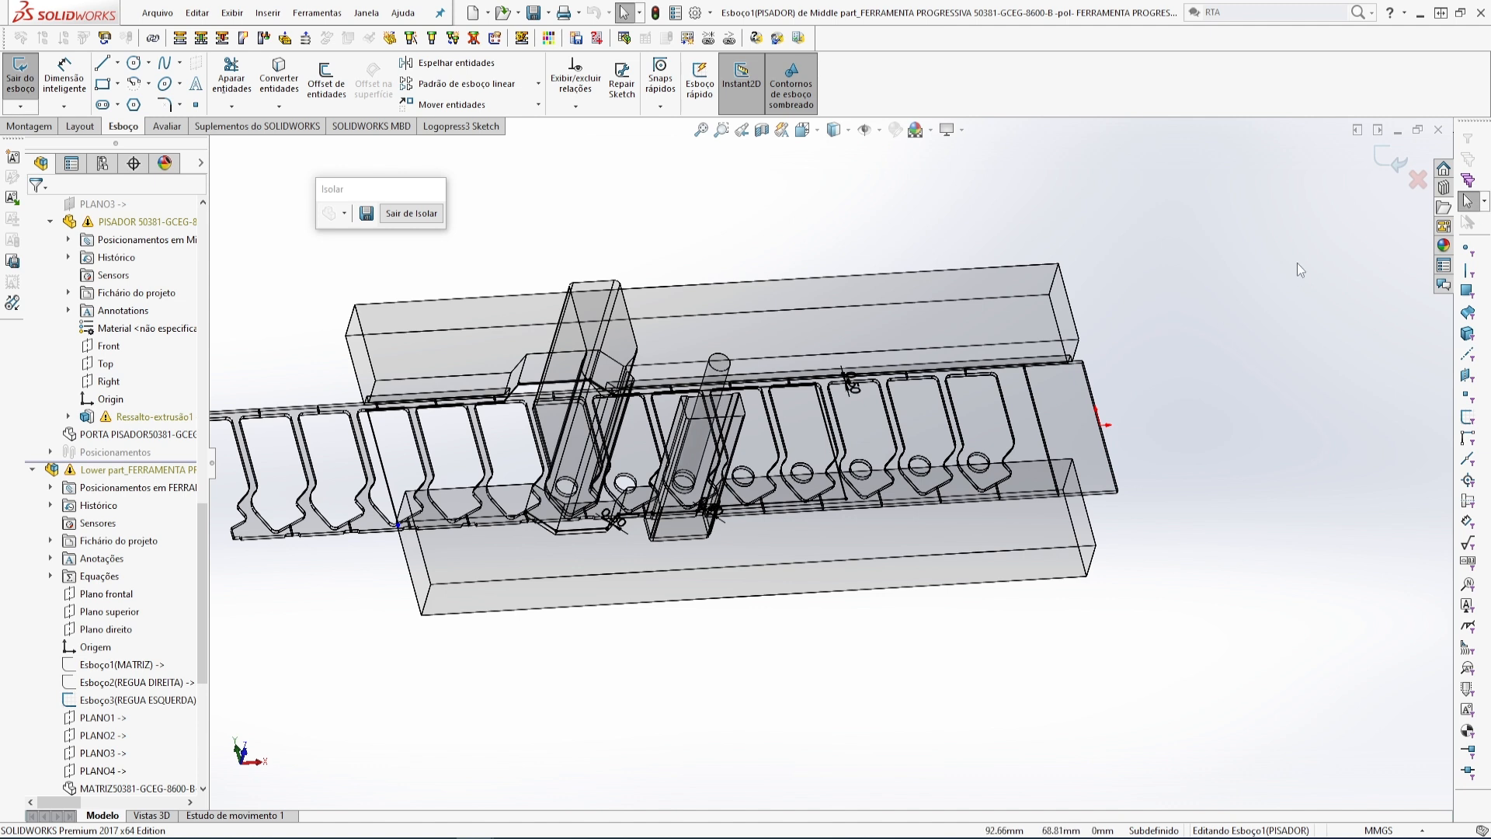
{"action": "left_click", "coordinate": [1415, 186]}
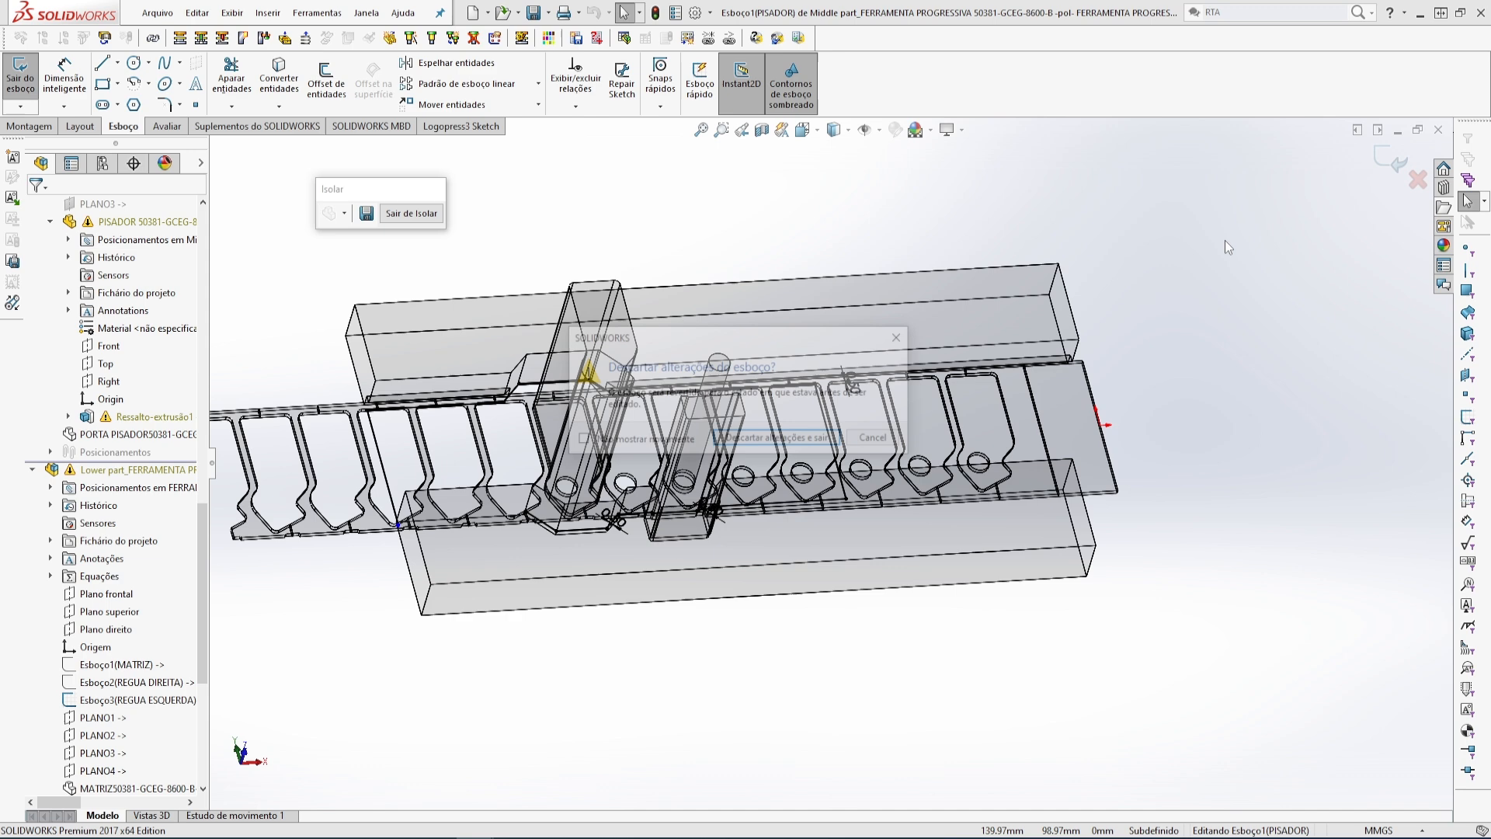
{"action": "left_click", "coordinate": [753, 441]}
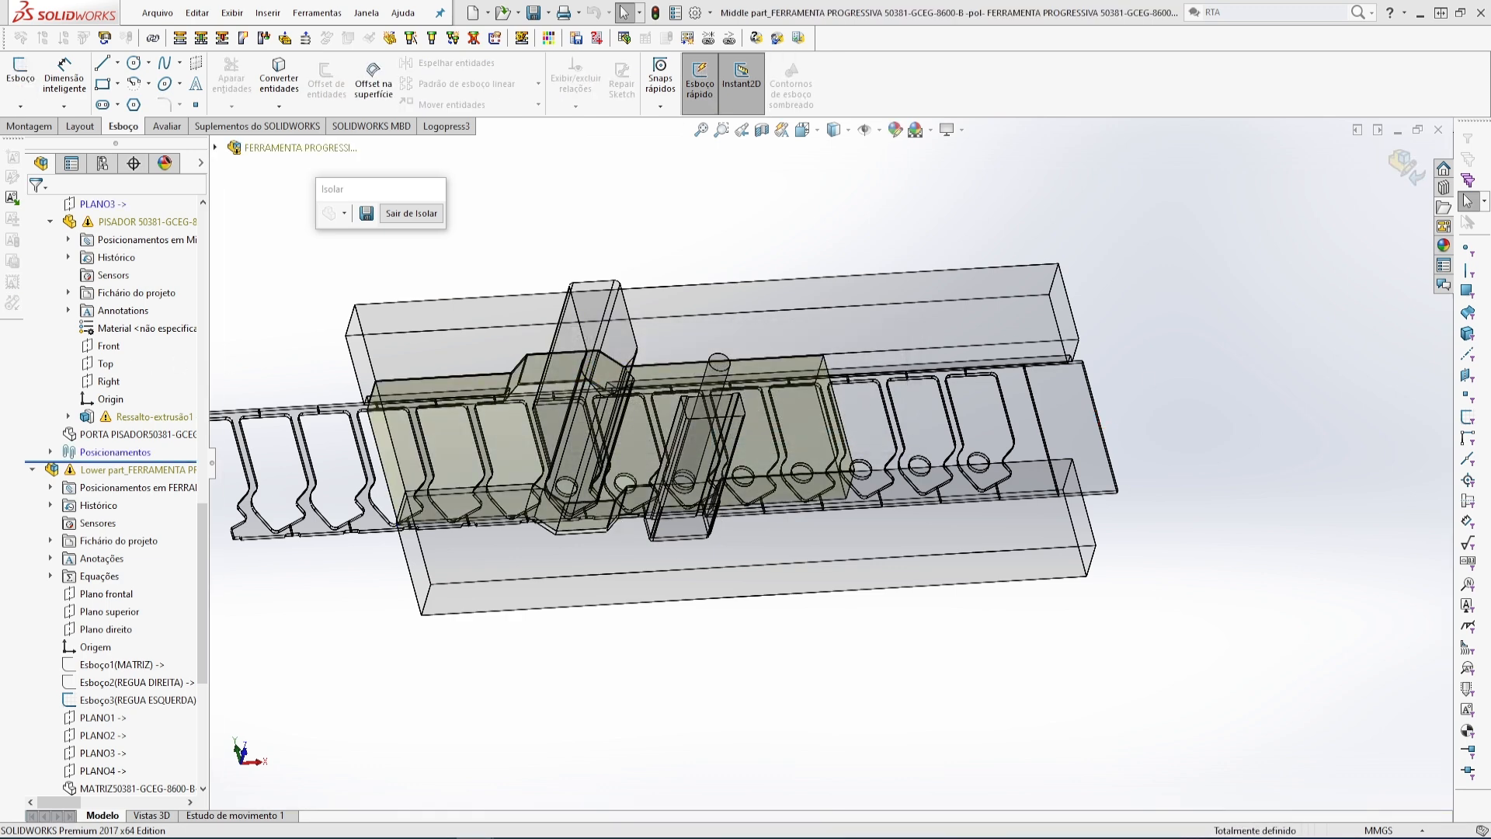
{"action": "middle_click_drag", "start_coordinate": [948, 640], "coordinate": [1016, 520]}
{"action": "left_click", "coordinate": [1016, 520]}
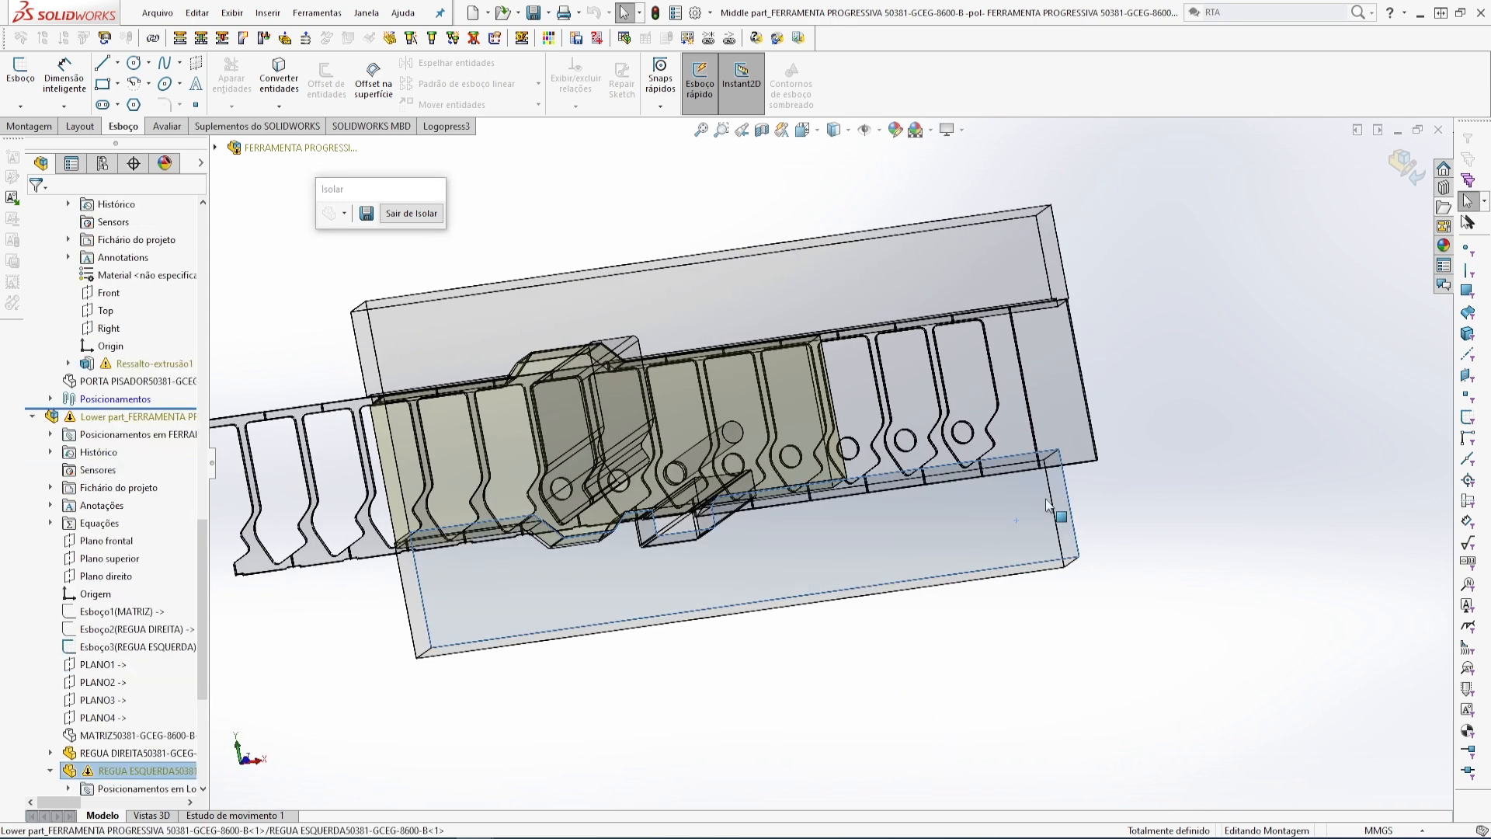
{"action": "left_click", "coordinate": [1210, 449]}
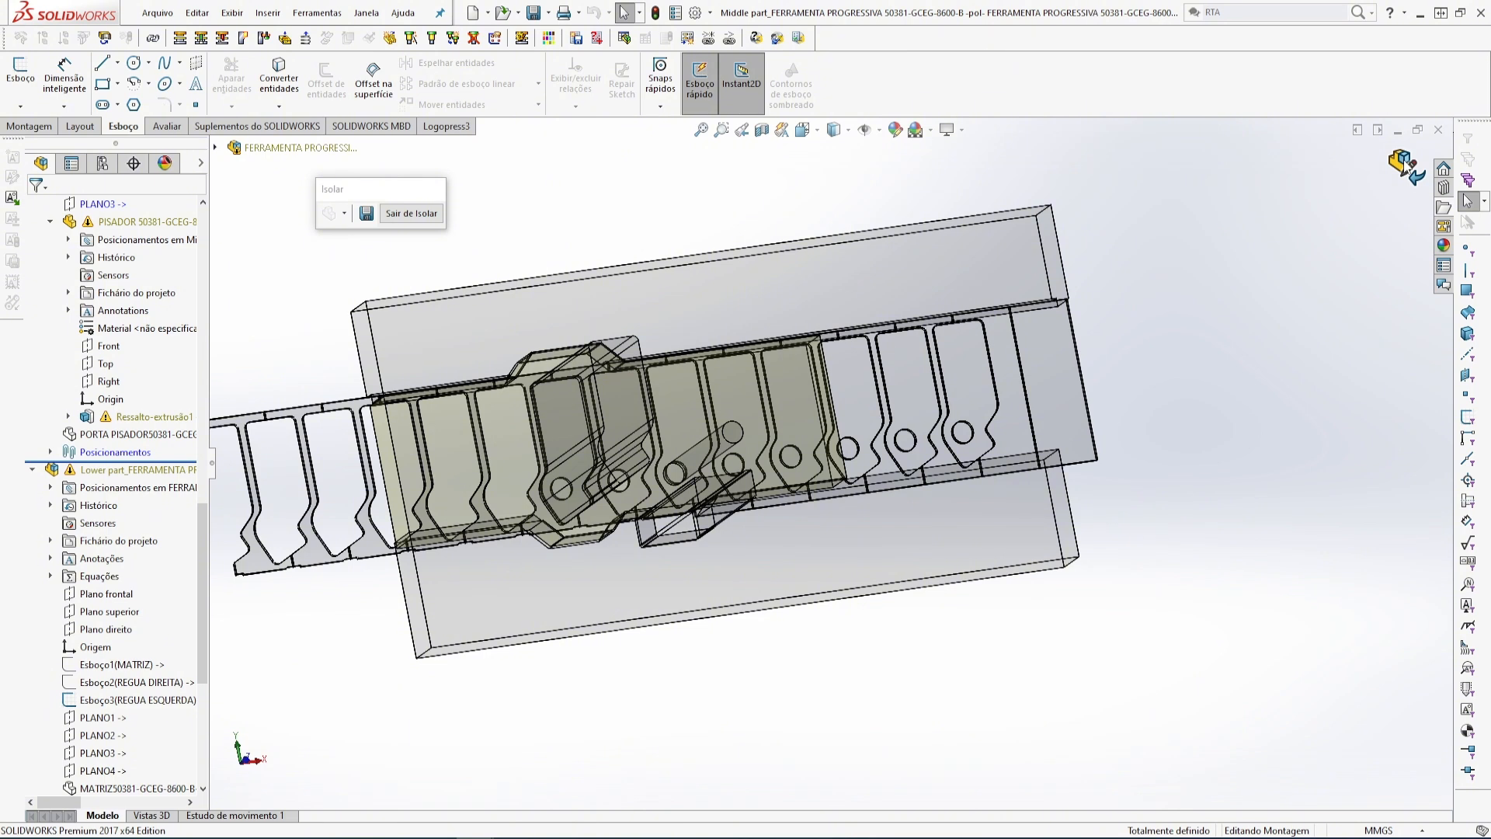
{"action": "left_click", "coordinate": [1407, 167]}
- Hide the REGUA ESQUERDA ruler part below the strip
{"action": "left_click", "coordinate": [1022, 537]}
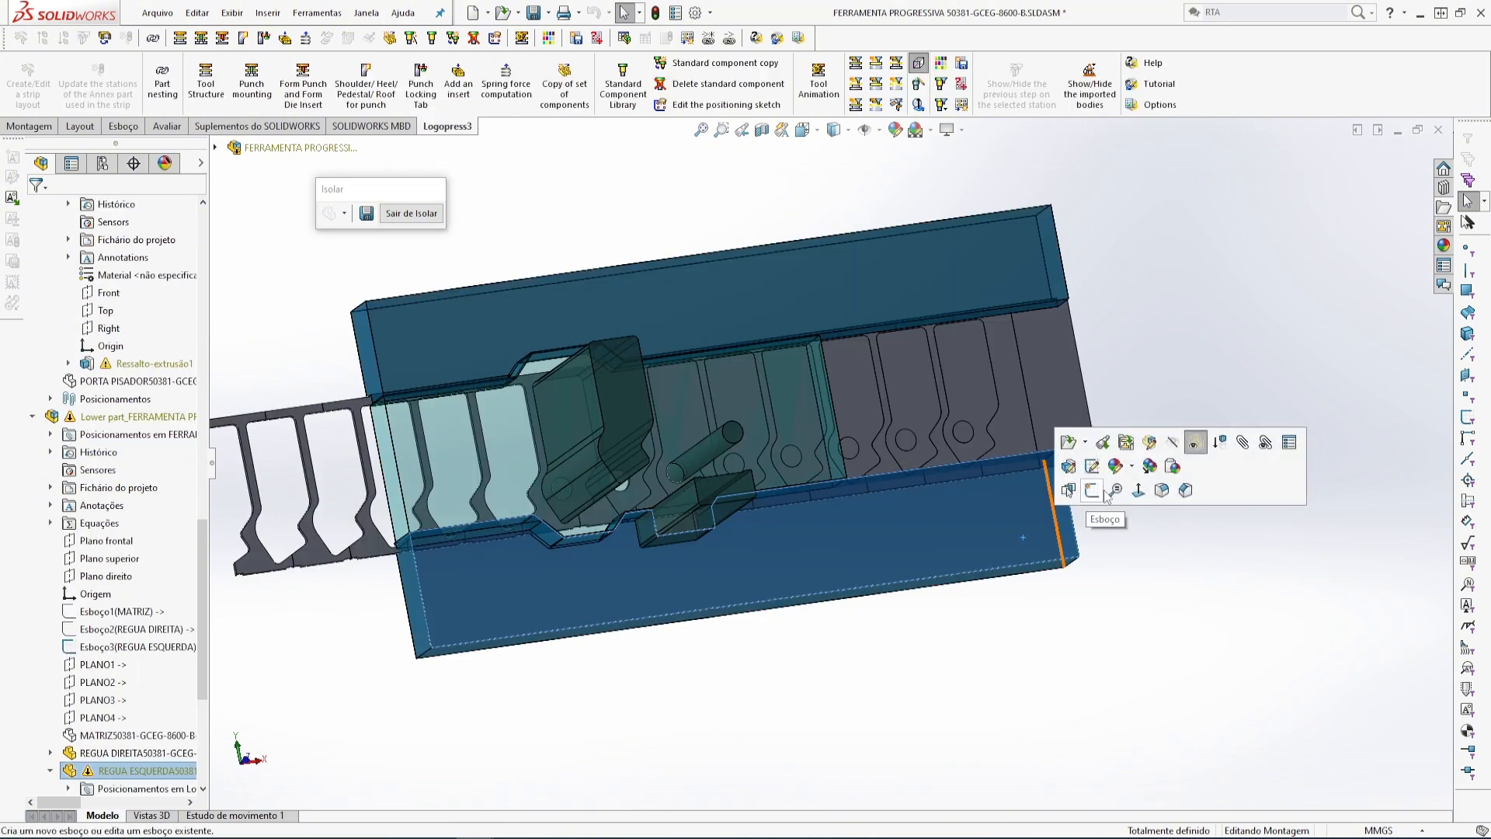
{"action": "left_click", "coordinate": [1195, 442]}
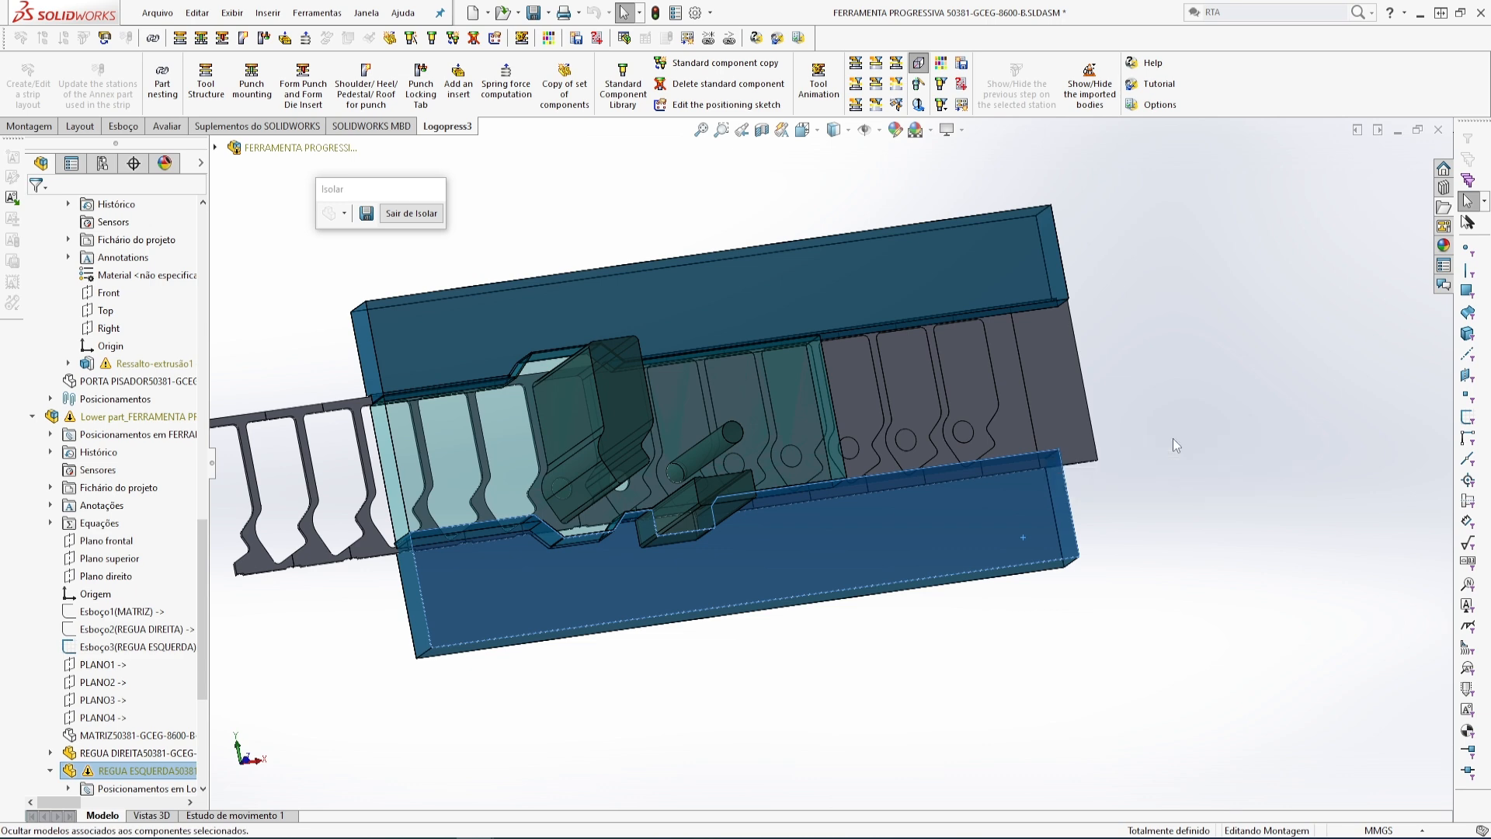
{"action": "scroll", "coordinate": [501, 616], "scroll_direction": "down", "scroll_amount": 2}
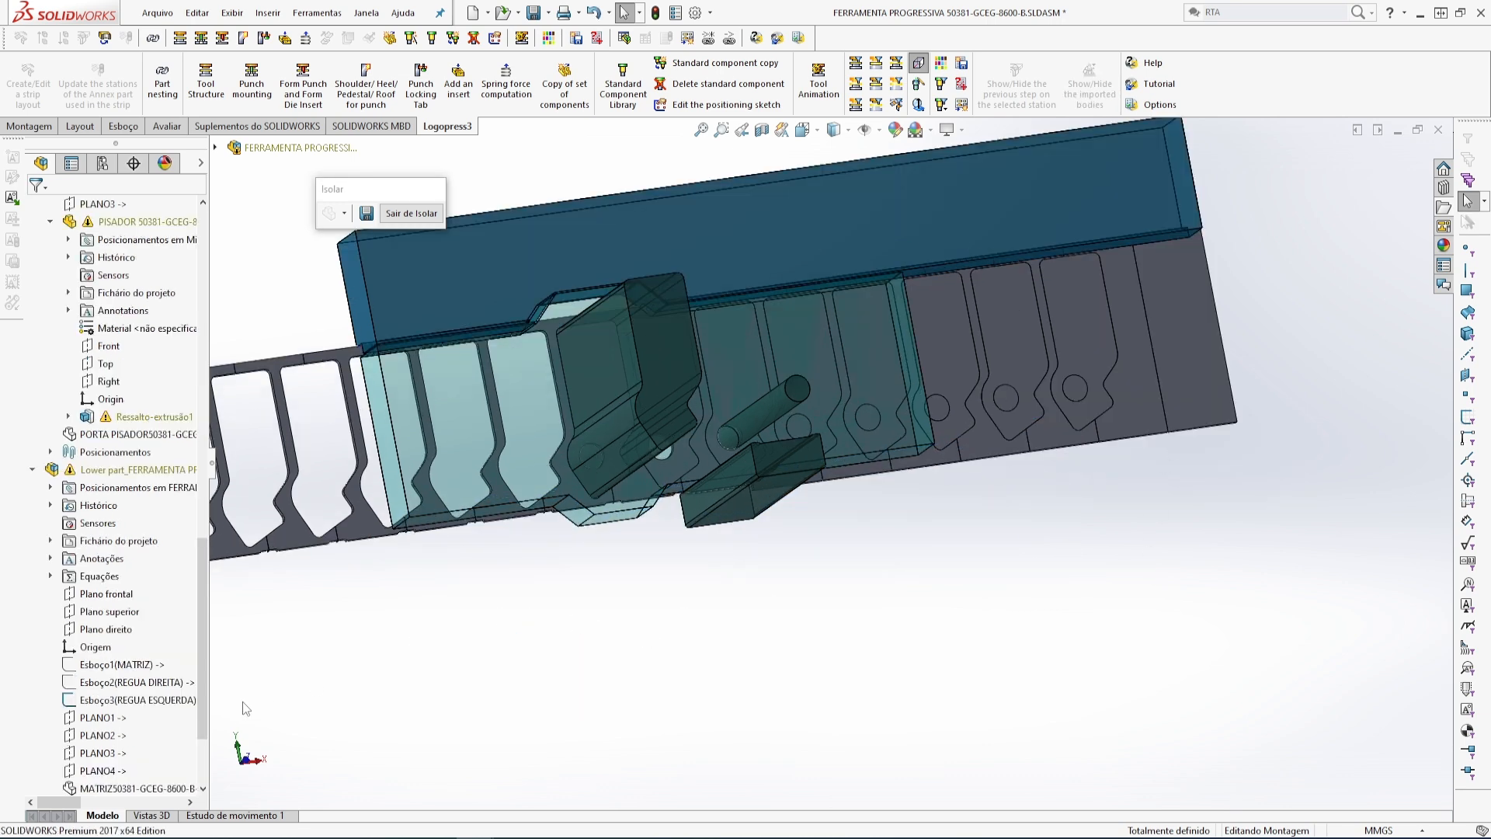
- Turn on the display of sketches so the lower part's Esboço3(REGUA ESQUERDA) contour shows in the assembly
{"action": "left_click", "coordinate": [129, 700]}
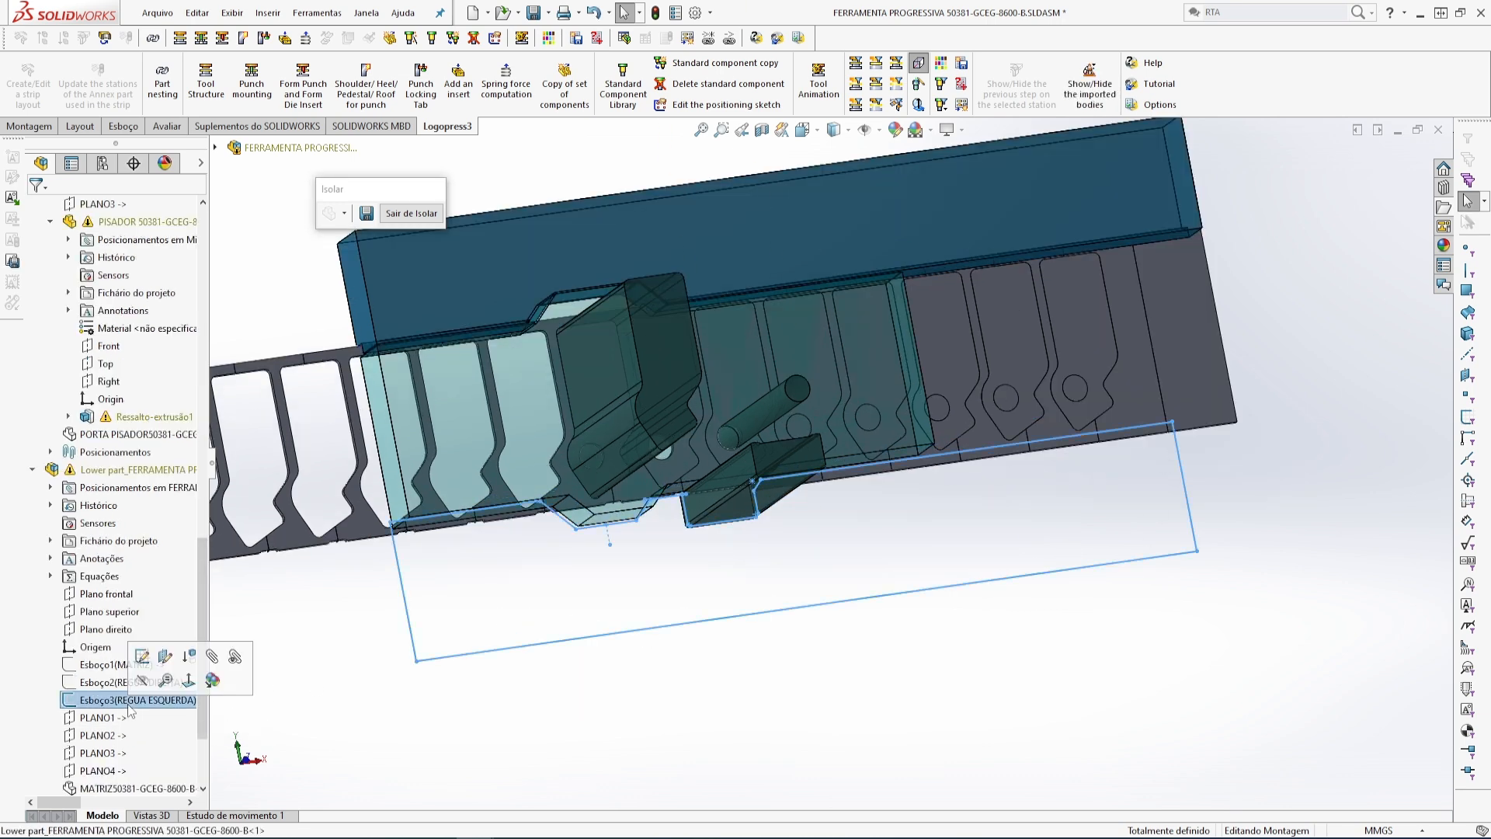
{"action": "left_click", "coordinate": [268, 693]}
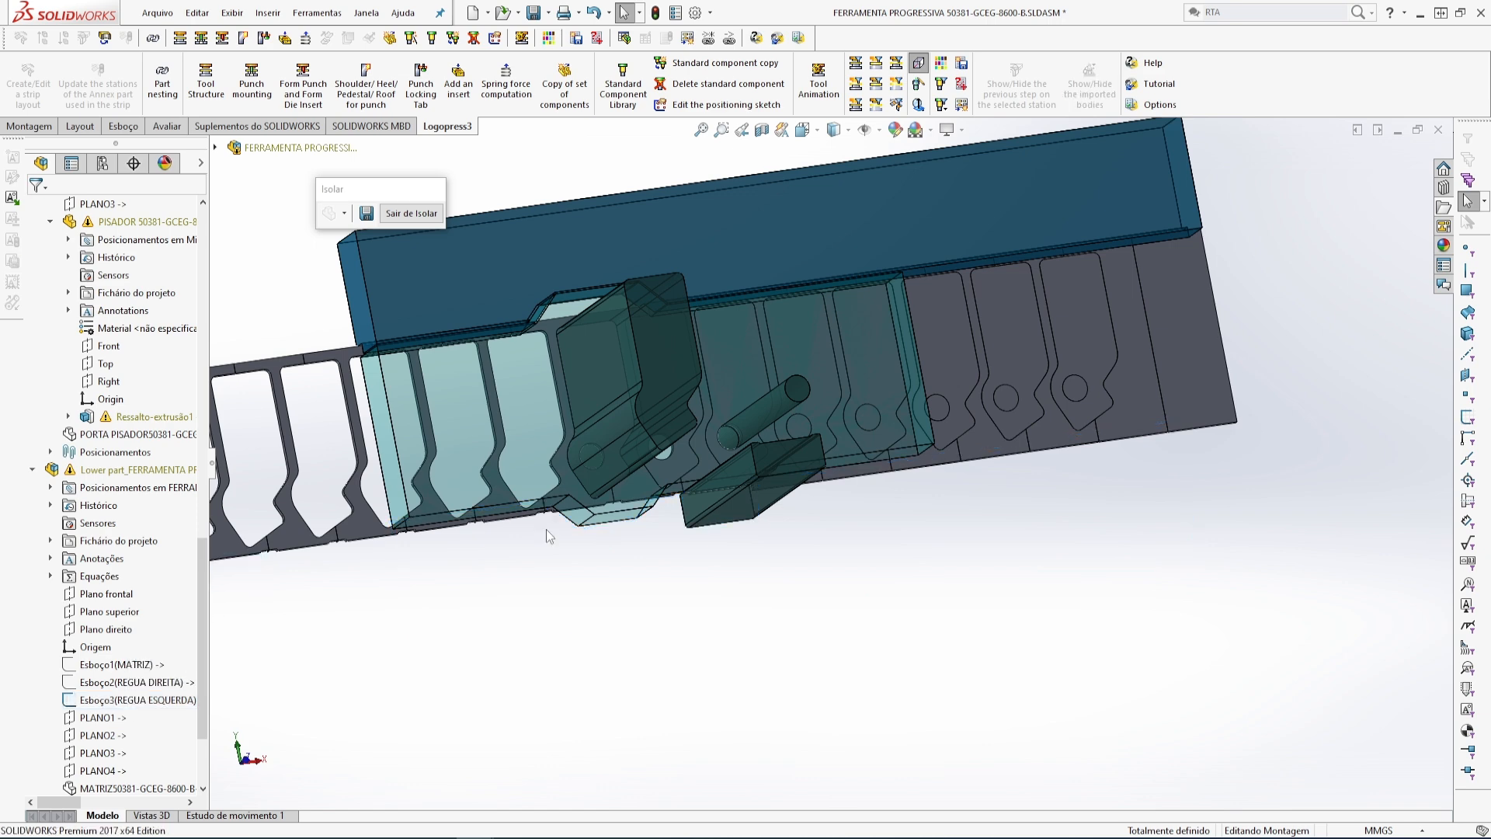
{"action": "left_click", "coordinate": [883, 134]}
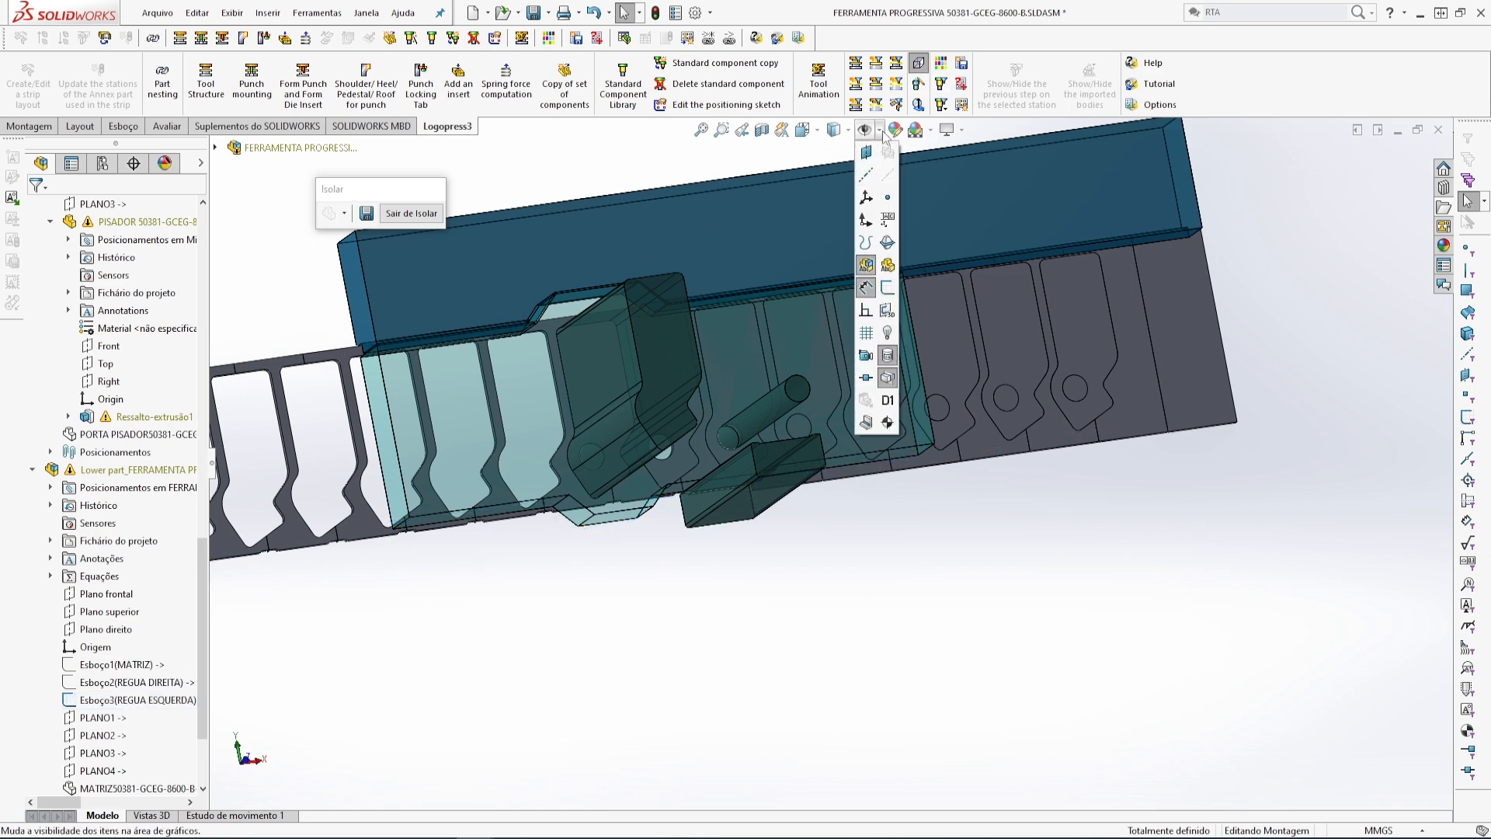
{"action": "left_click", "coordinate": [889, 289]}
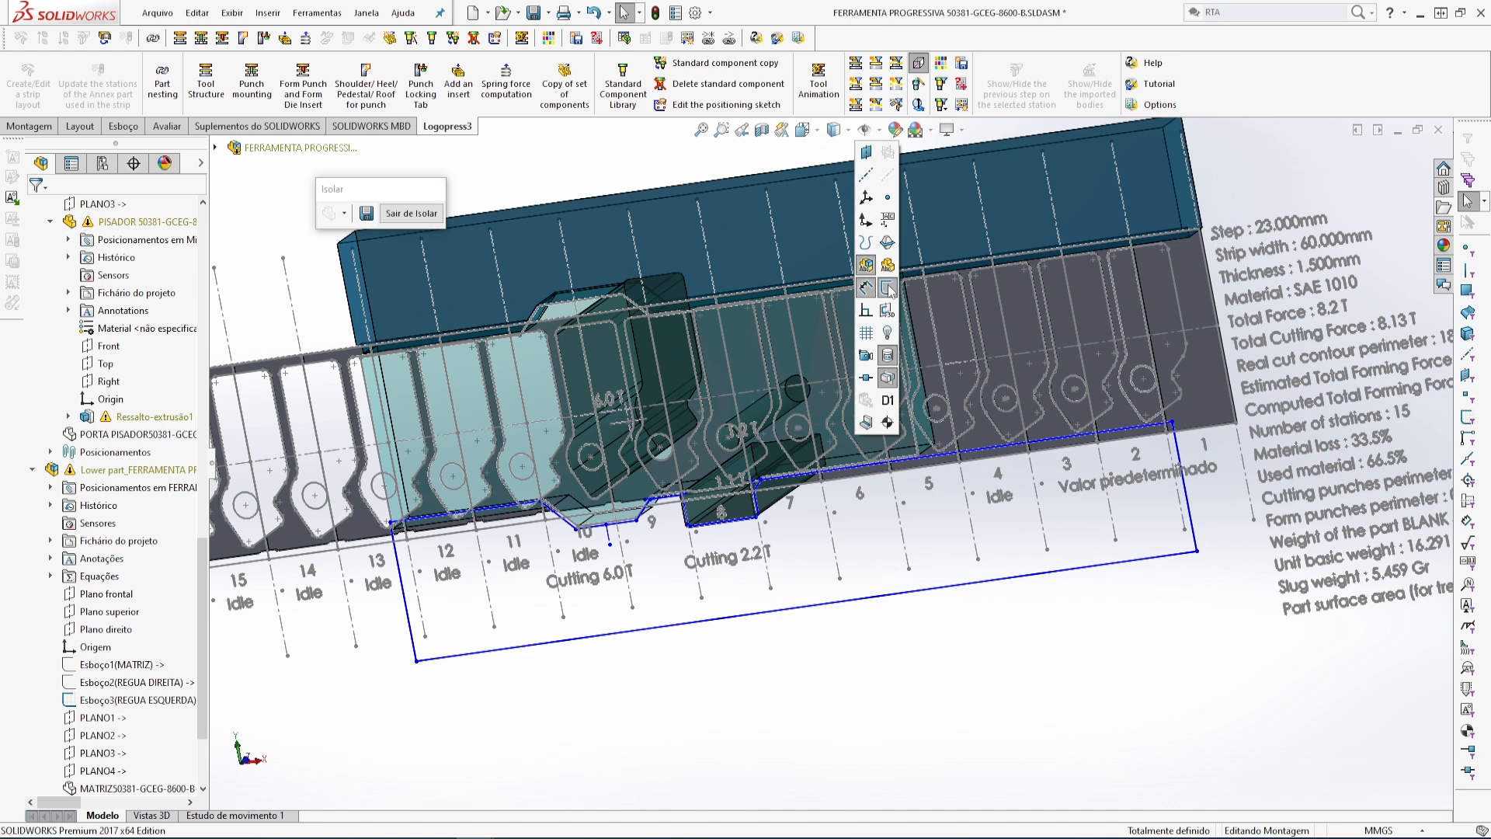
{"action": "left_click", "coordinate": [561, 750]}
{"action": "scroll", "coordinate": [546, 720], "scroll_direction": "up", "scroll_amount": 3}
{"action": "mouse_move", "coordinate": [515, 692]}
{"action": "middle_mouse_down"}
{"action": "mouse_move", "coordinate": [536, 615]}
{"action": "mouse_move", "coordinate": [509, 671]}
{"action": "middle_mouse_up"}
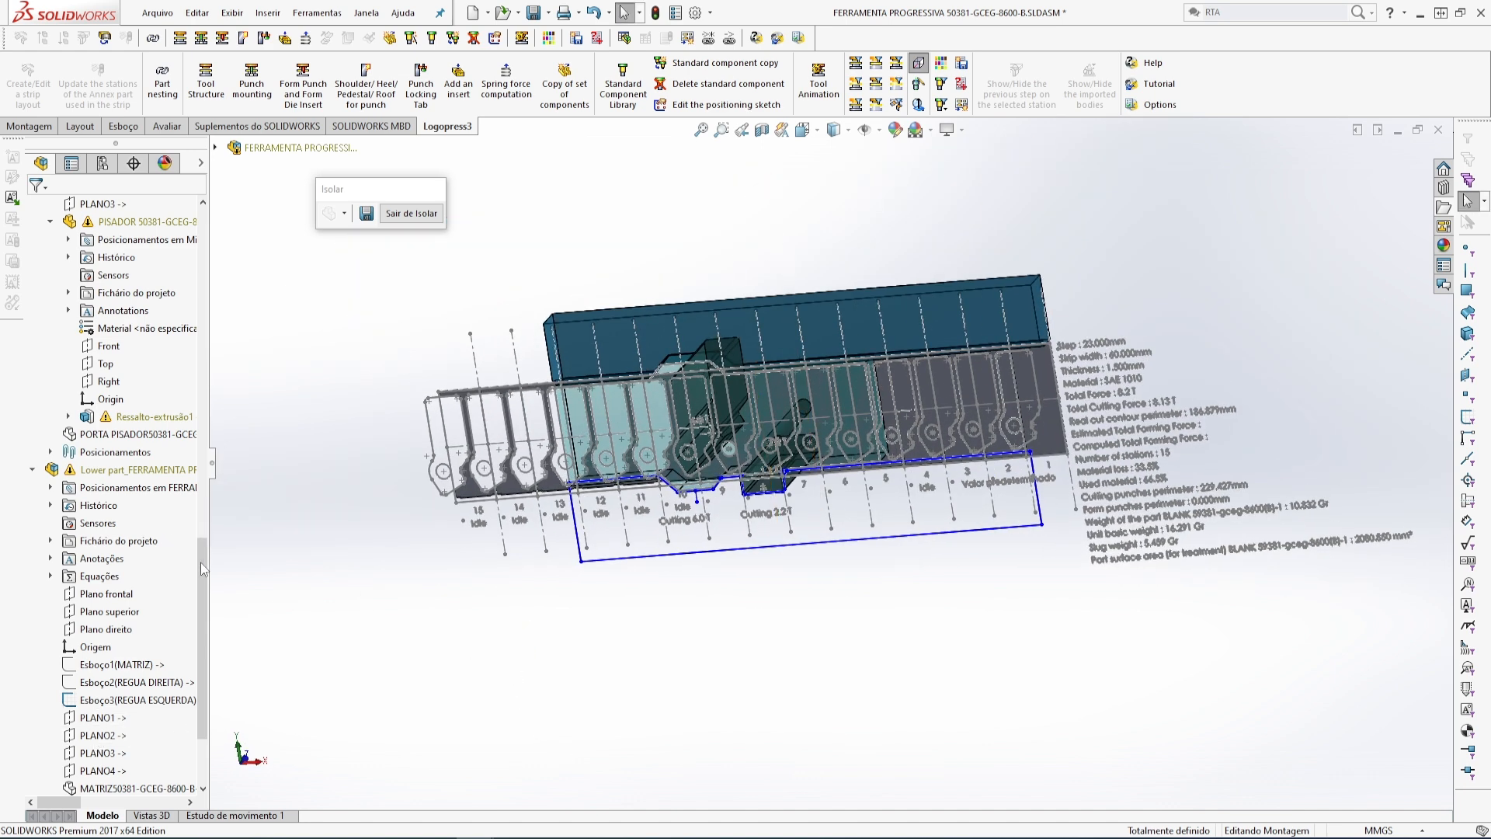
- Reopen the middle part's Esboço1(PISADOR) sketch for editing, focused on the contour around stations 10 to 13
{"action": "scroll", "coordinate": [181, 553], "scroll_direction": "up", "scroll_amount": 4}
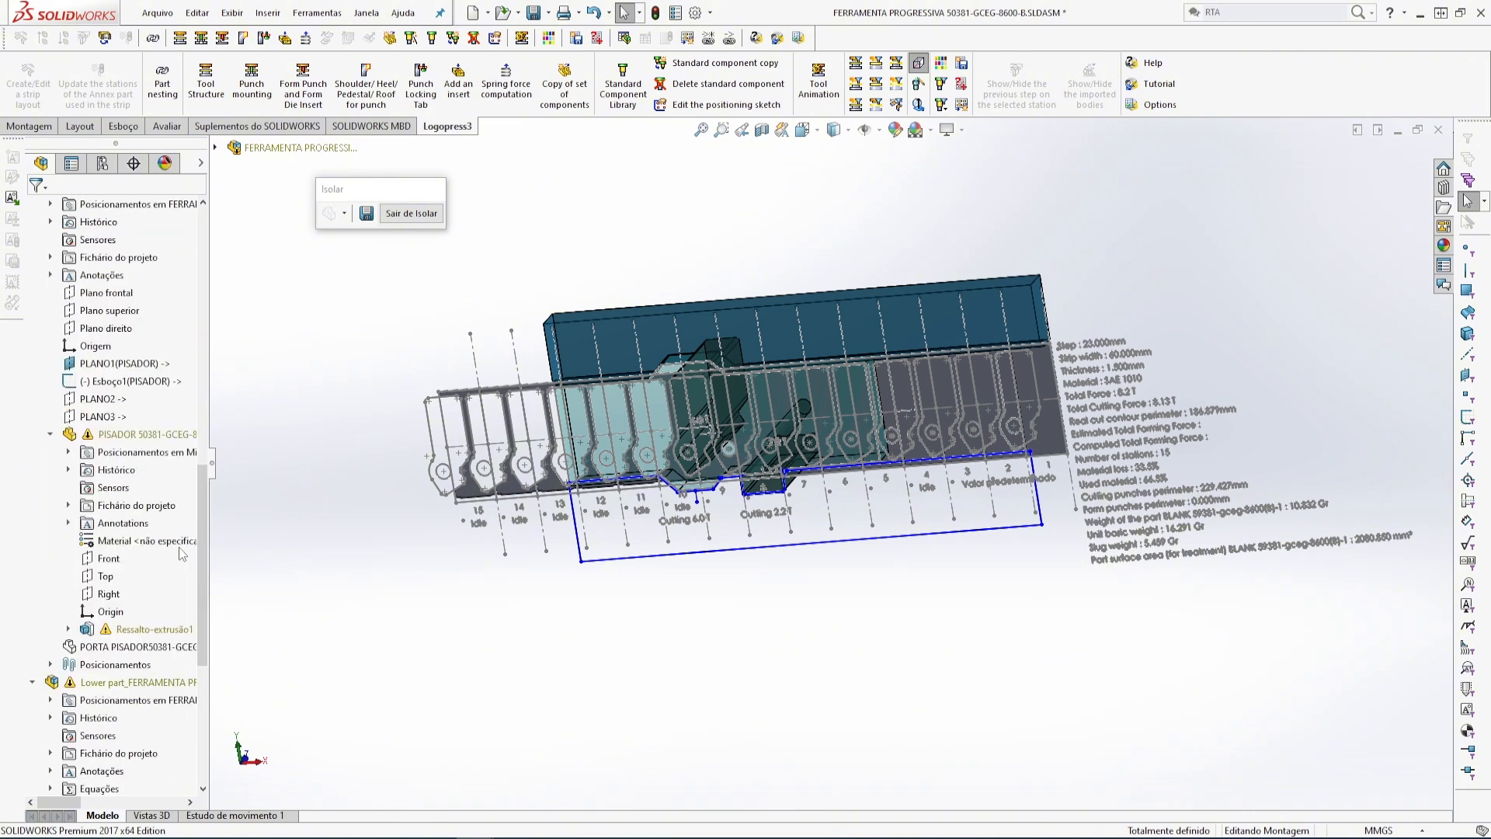
{"action": "left_click", "coordinate": [135, 387]}
{"action": "left_click", "coordinate": [150, 342]}
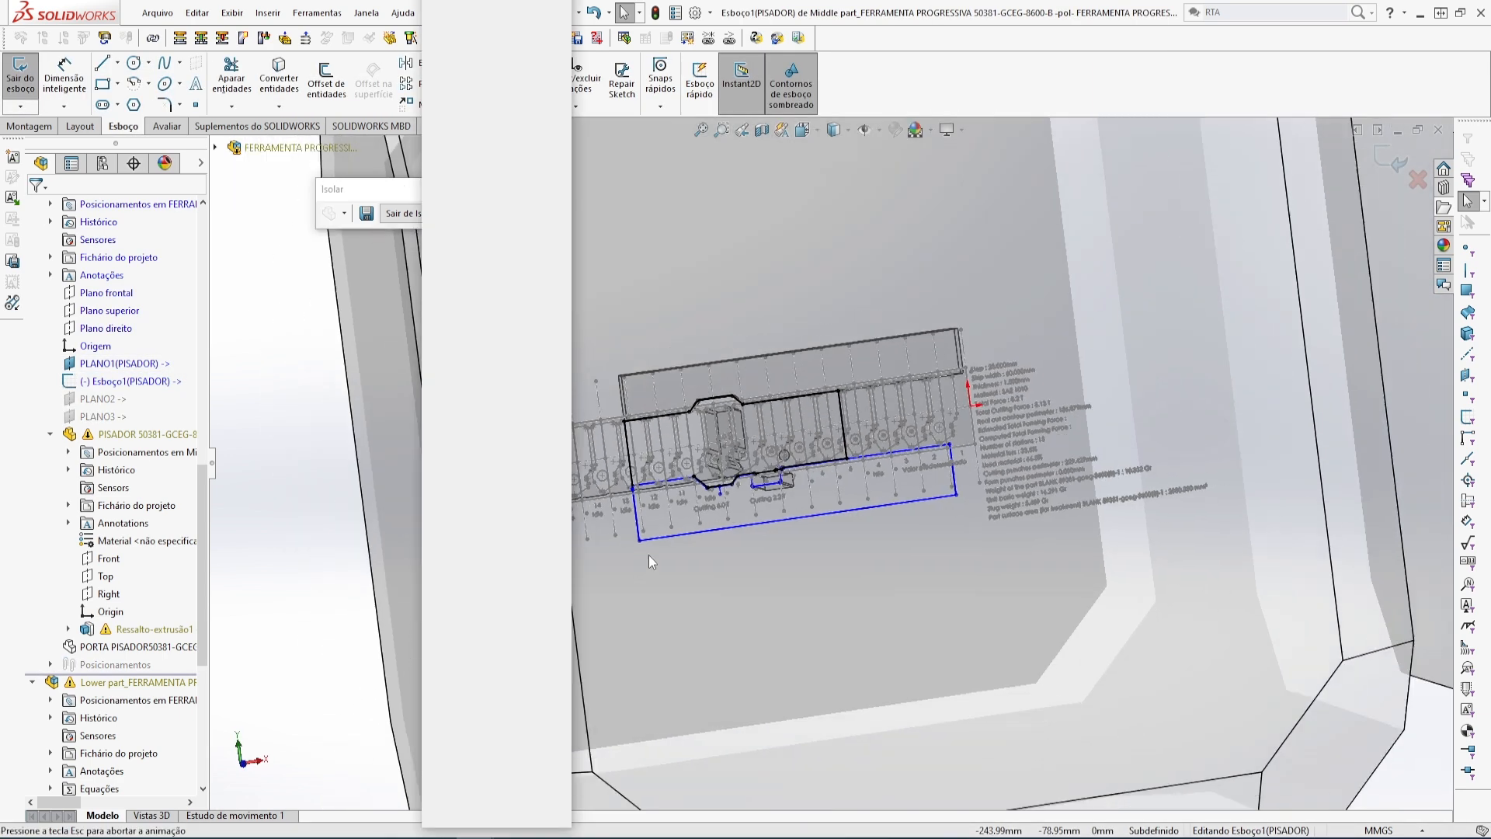
{"action": "scroll", "coordinate": [695, 501], "scroll_direction": "down", "scroll_amount": 6}
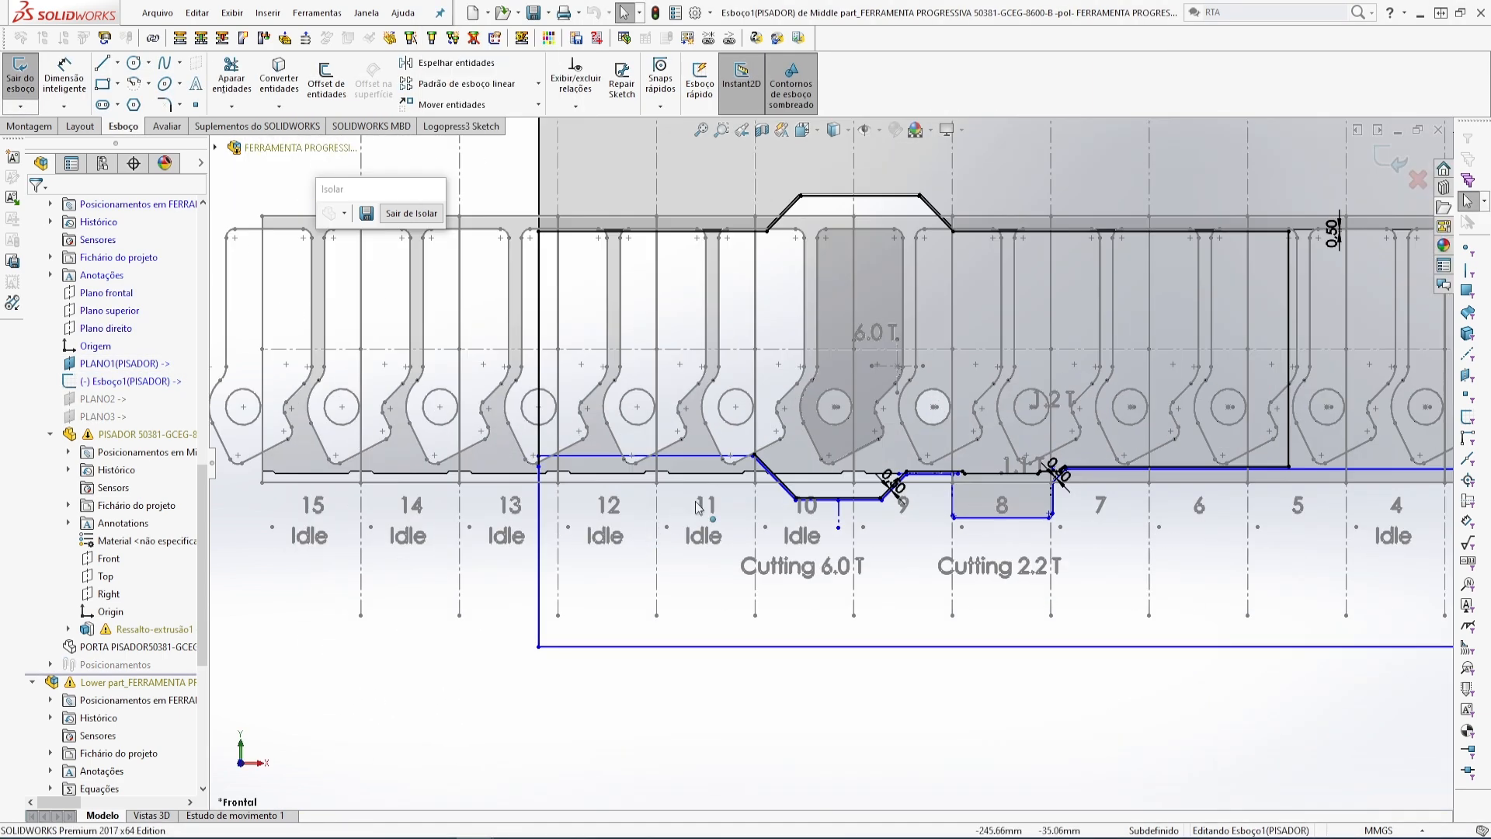
{"action": "scroll", "coordinate": [697, 507], "scroll_direction": "down", "scroll_amount": 3}
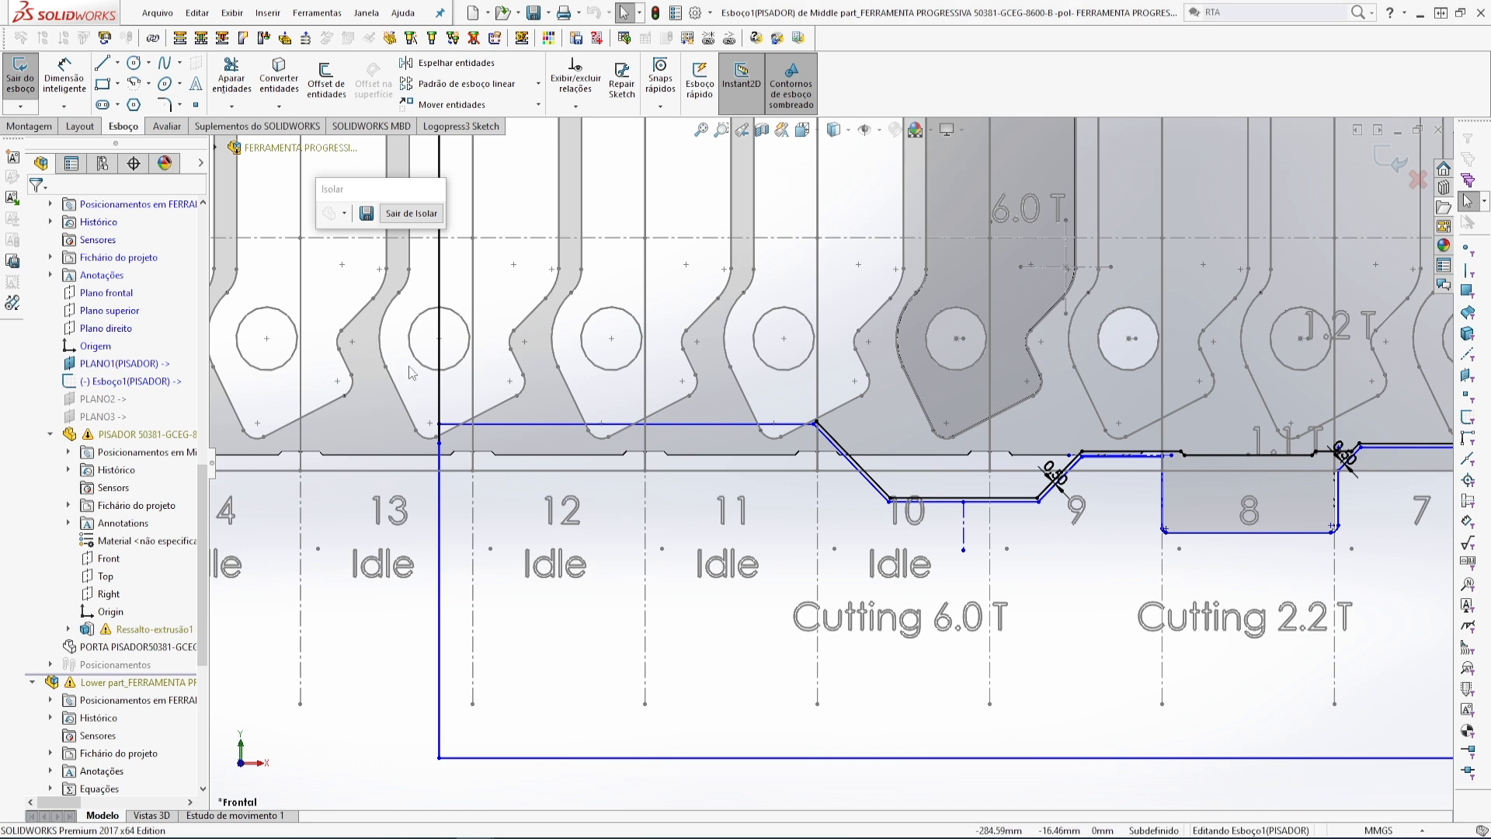
- Offset the left ruler sketch's horizontal edge at stations 11 to 13 by 0.50 mm, with the direction reversed toward the strip
{"action": "left_click", "coordinate": [323, 90]}
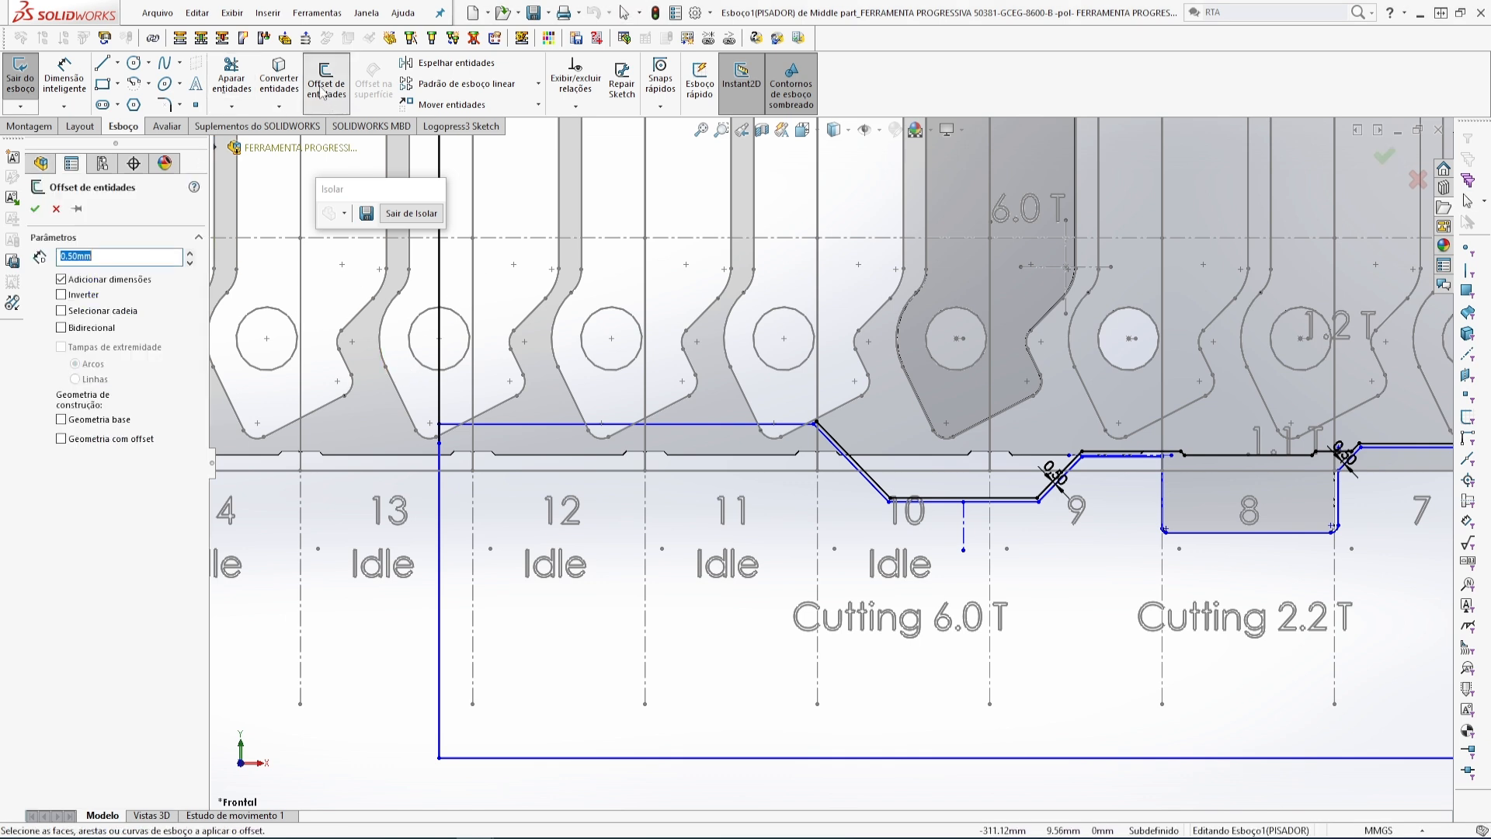
{"action": "left_click", "coordinate": [523, 431]}
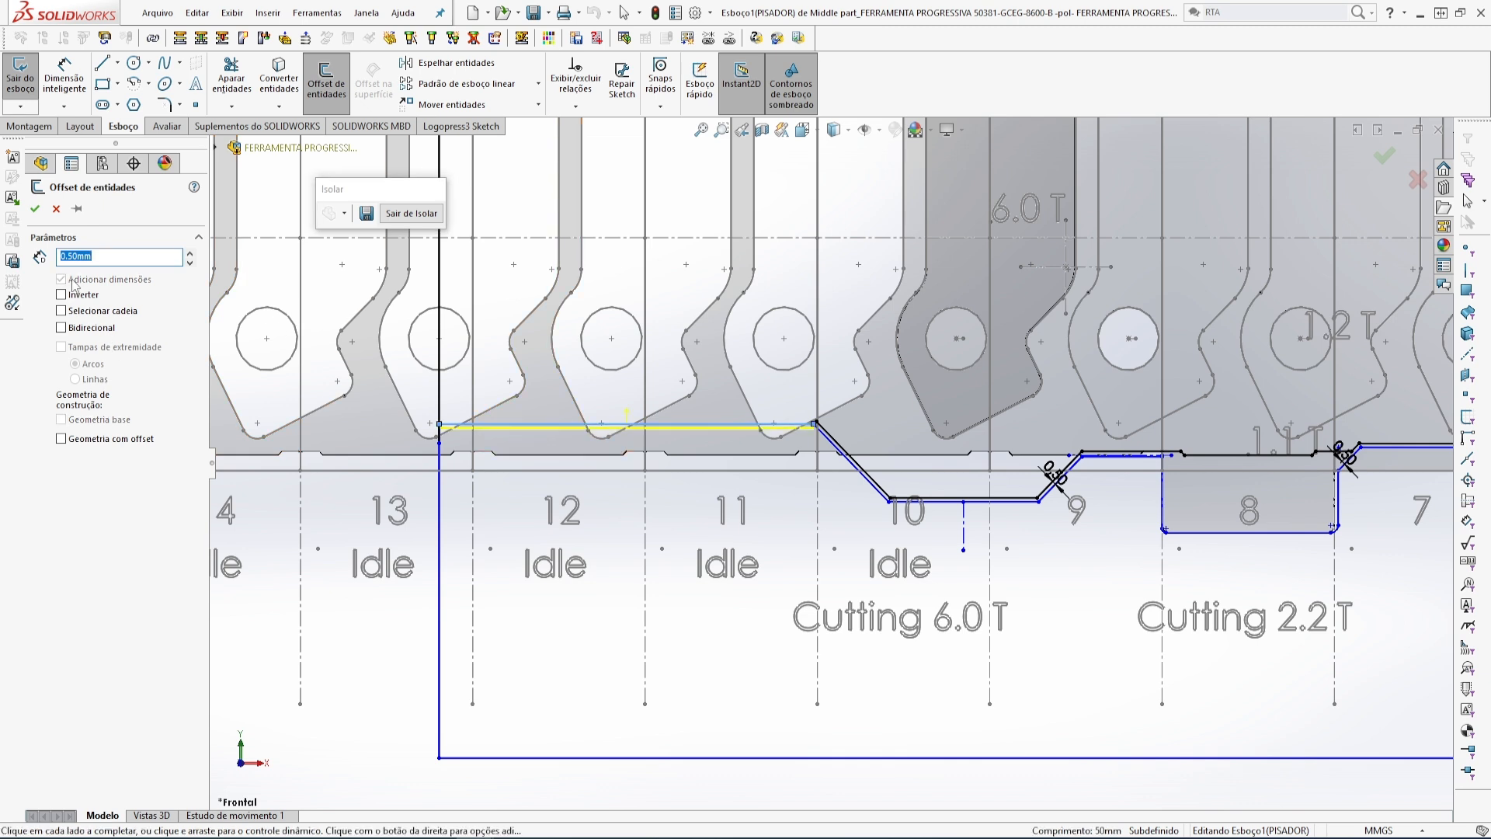
{"action": "left_click", "coordinate": [62, 297]}
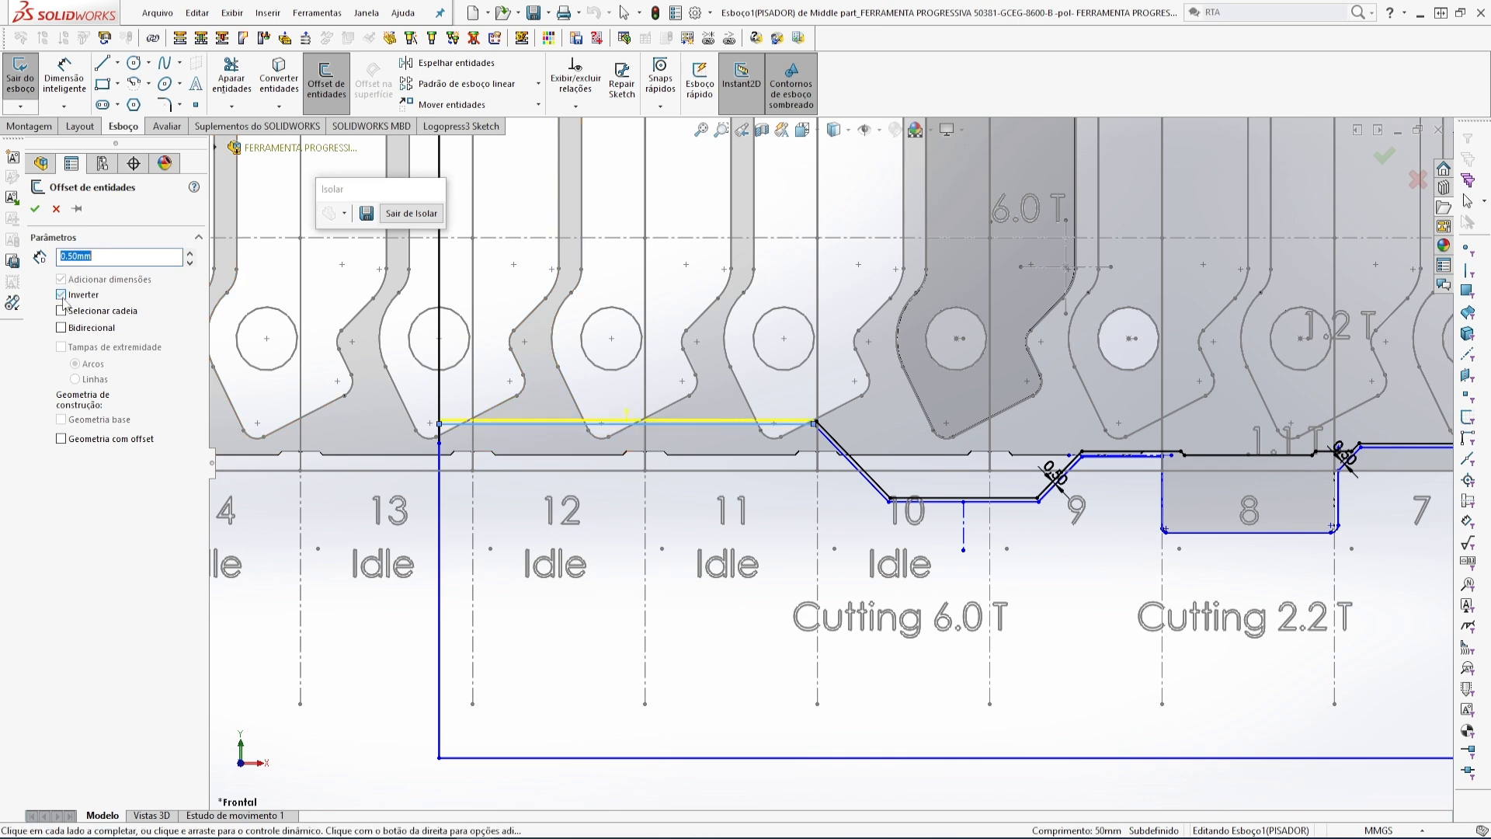
{"action": "left_click", "coordinate": [34, 209]}
- Corner-trim the new offset line to the angled notch line at one end and to the PISADOR's vertical edge at the other
{"action": "scroll", "coordinate": [885, 468], "scroll_direction": "down", "scroll_amount": 3}
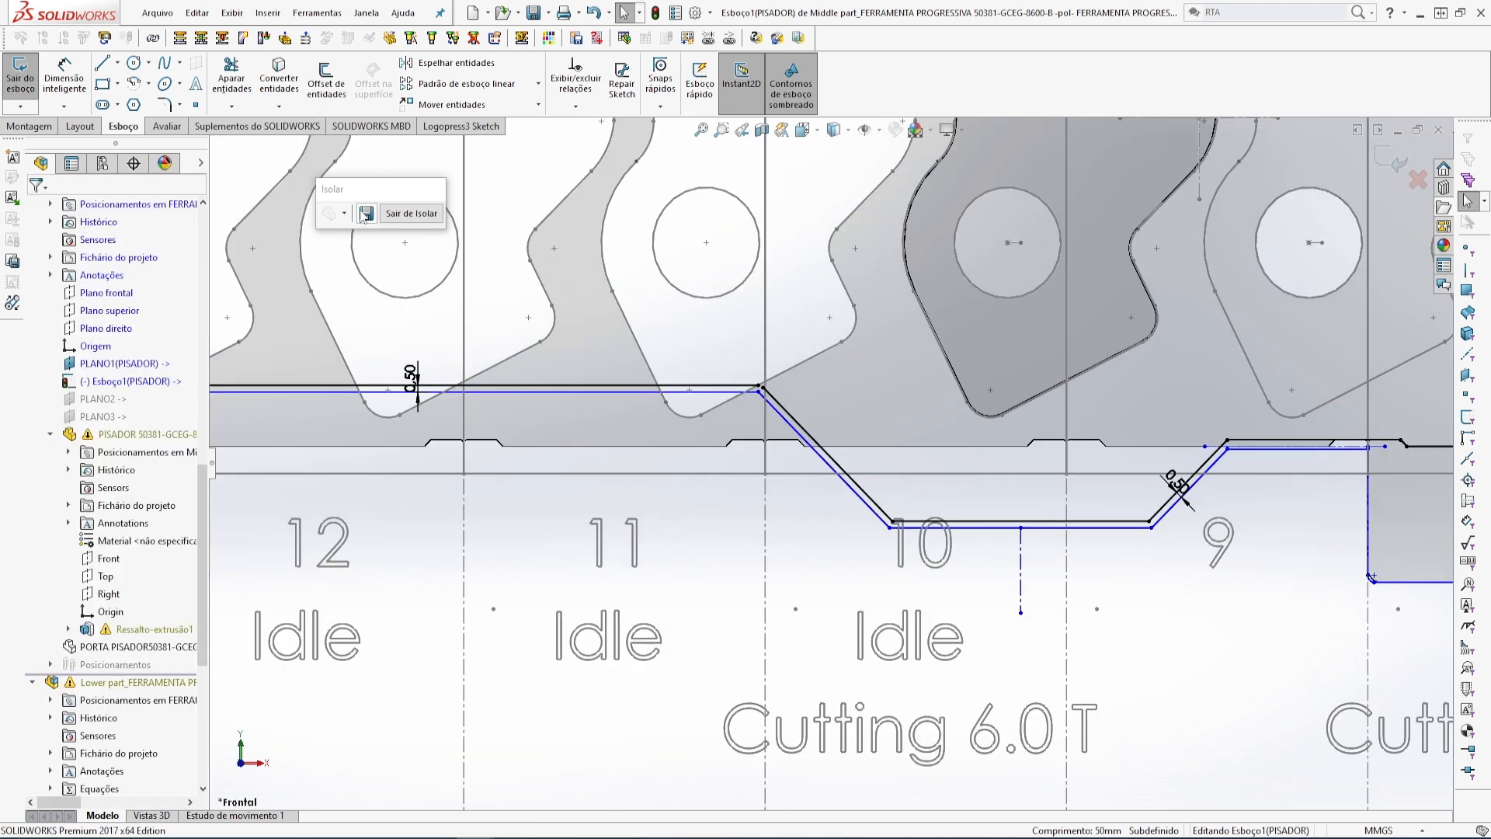
{"action": "left_click", "coordinate": [239, 98]}
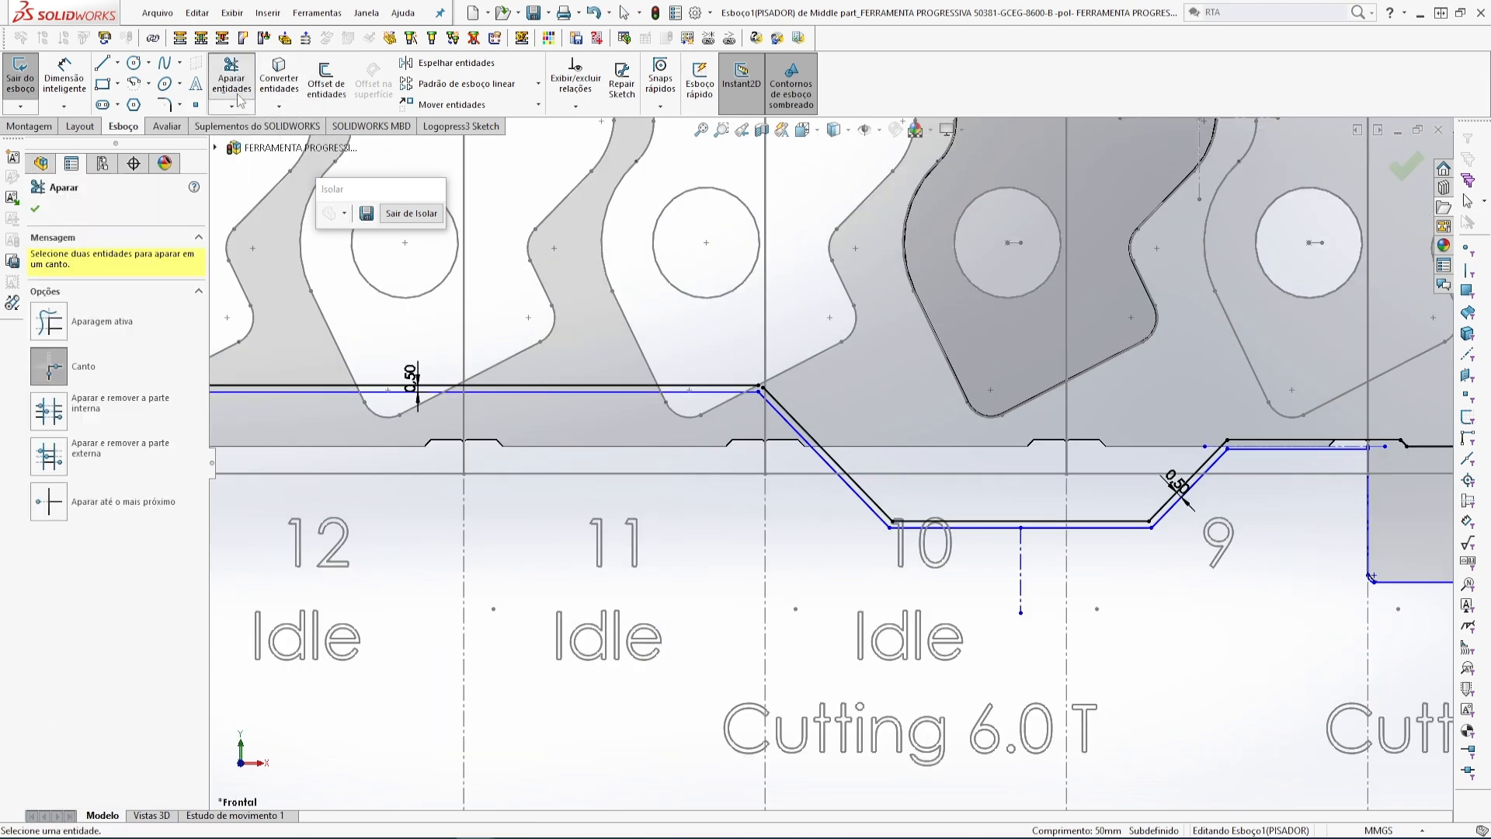
{"action": "left_click", "coordinate": [798, 423]}
{"action": "left_click", "coordinate": [733, 385]}
{"action": "scroll", "coordinate": [771, 464], "scroll_direction": "up", "scroll_amount": 3}
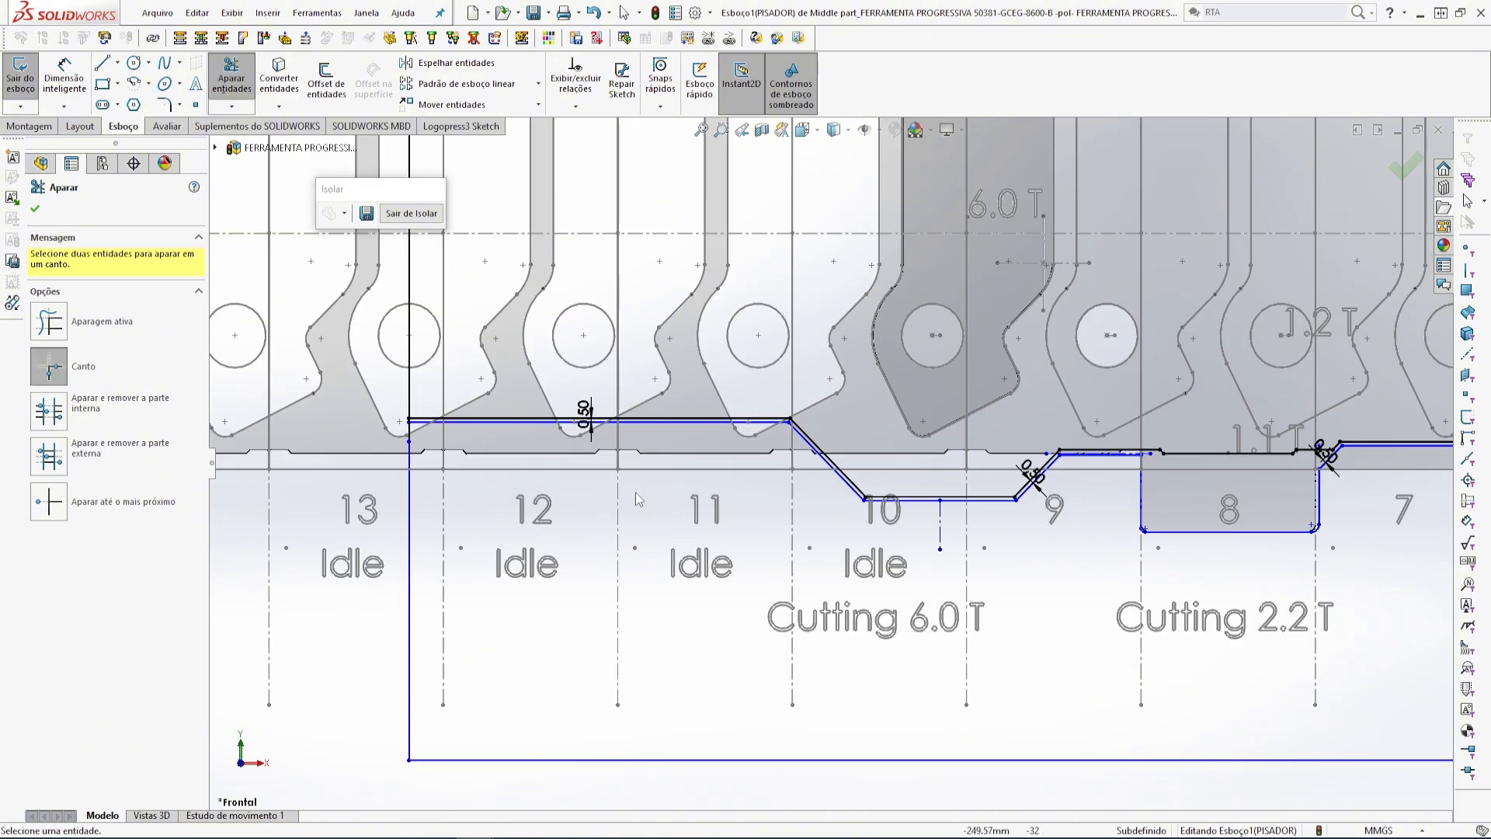
{"action": "scroll", "coordinate": [505, 464], "scroll_direction": "down", "scroll_amount": 3}
{"action": "left_click", "coordinate": [513, 388]}
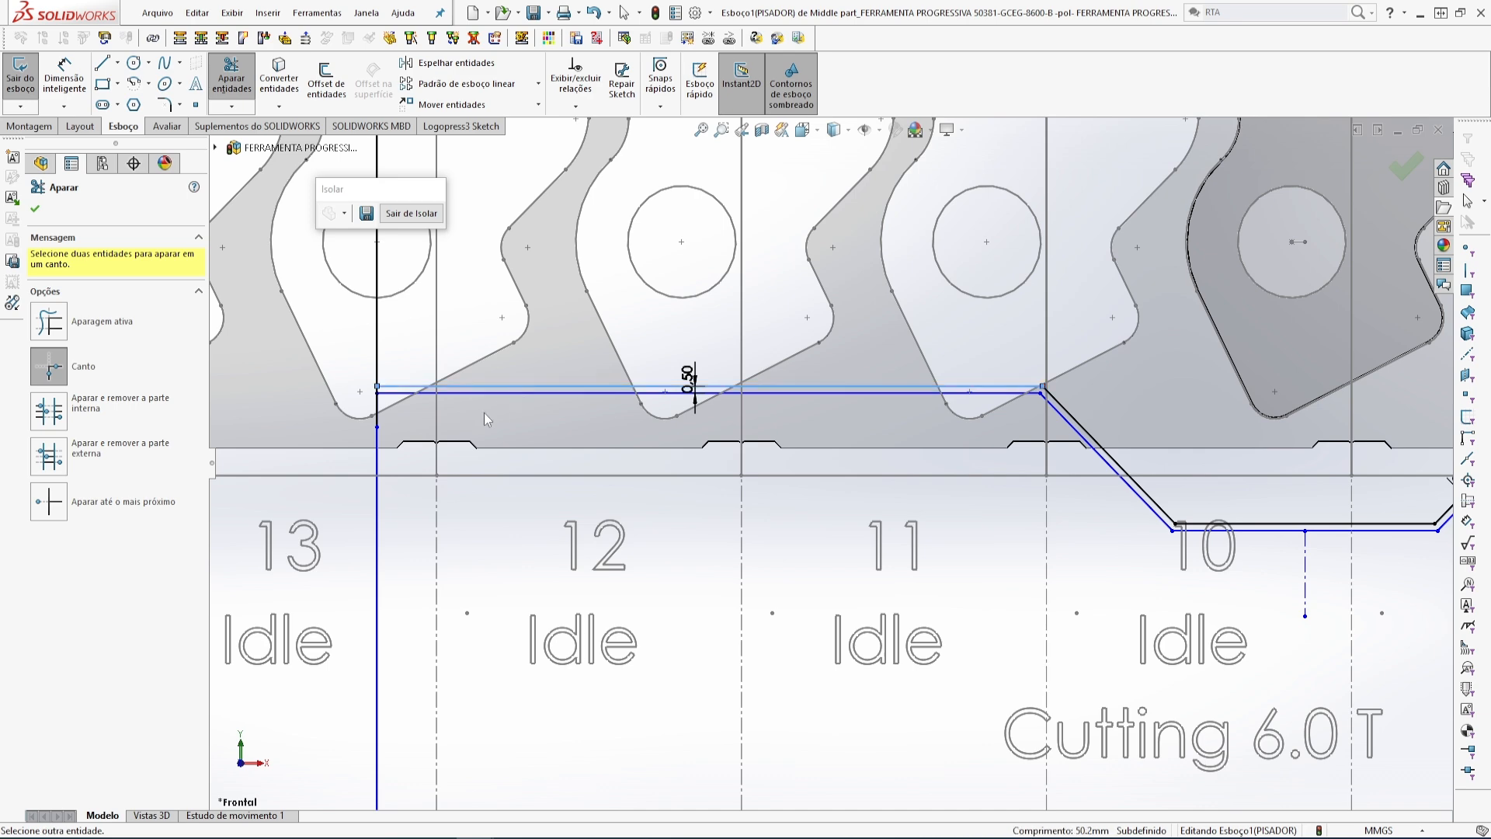
{"action": "left_click", "coordinate": [378, 334]}
- Finish trimming and exit the PISADOR sketch, keeping its changes
{"action": "scroll", "coordinate": [828, 462], "scroll_direction": "up", "scroll_amount": 8}
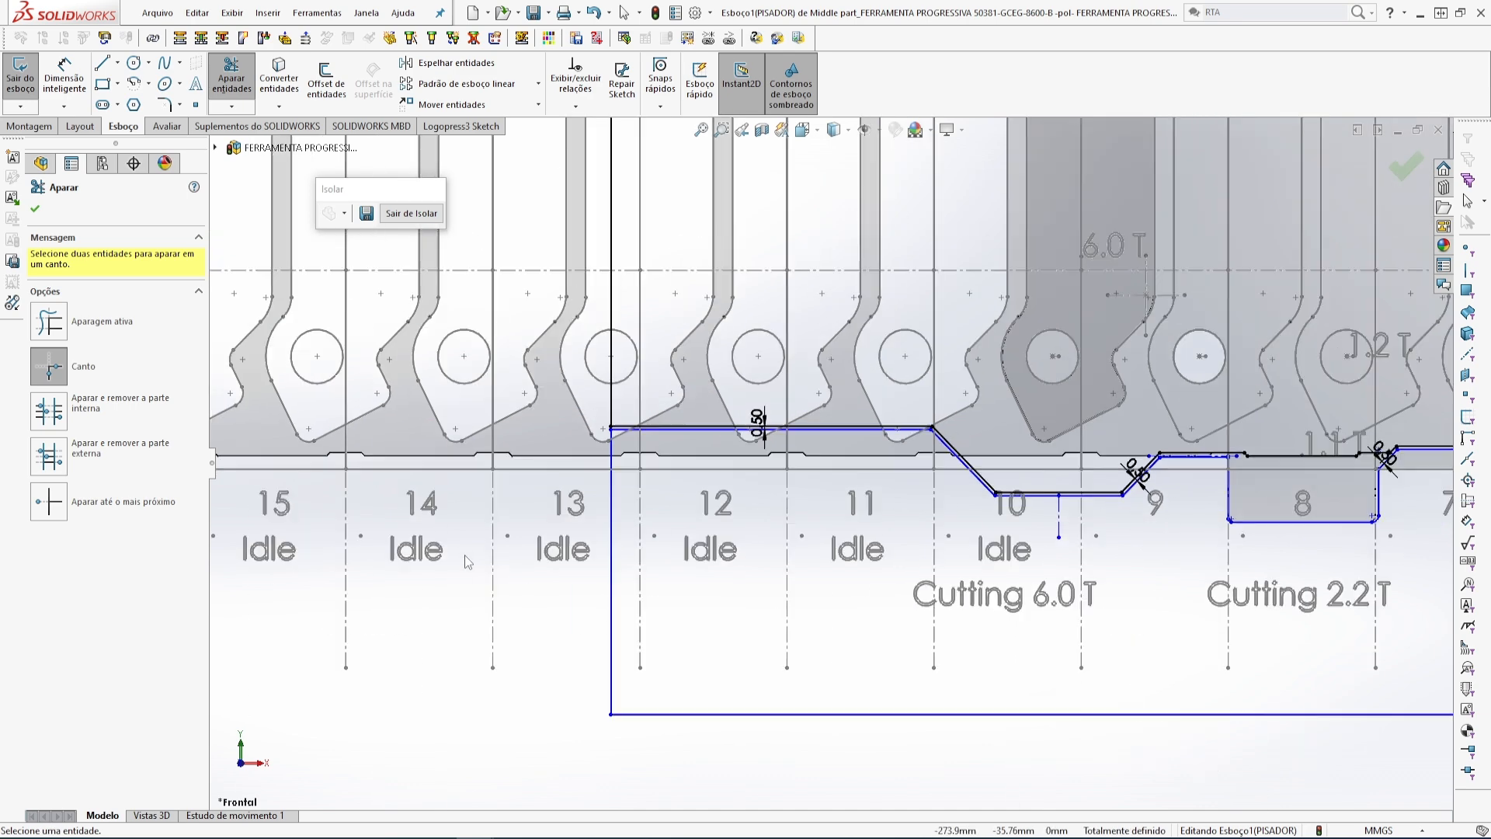
{"action": "left_click", "coordinate": [1407, 168]}
{"action": "left_click", "coordinate": [1415, 169]}
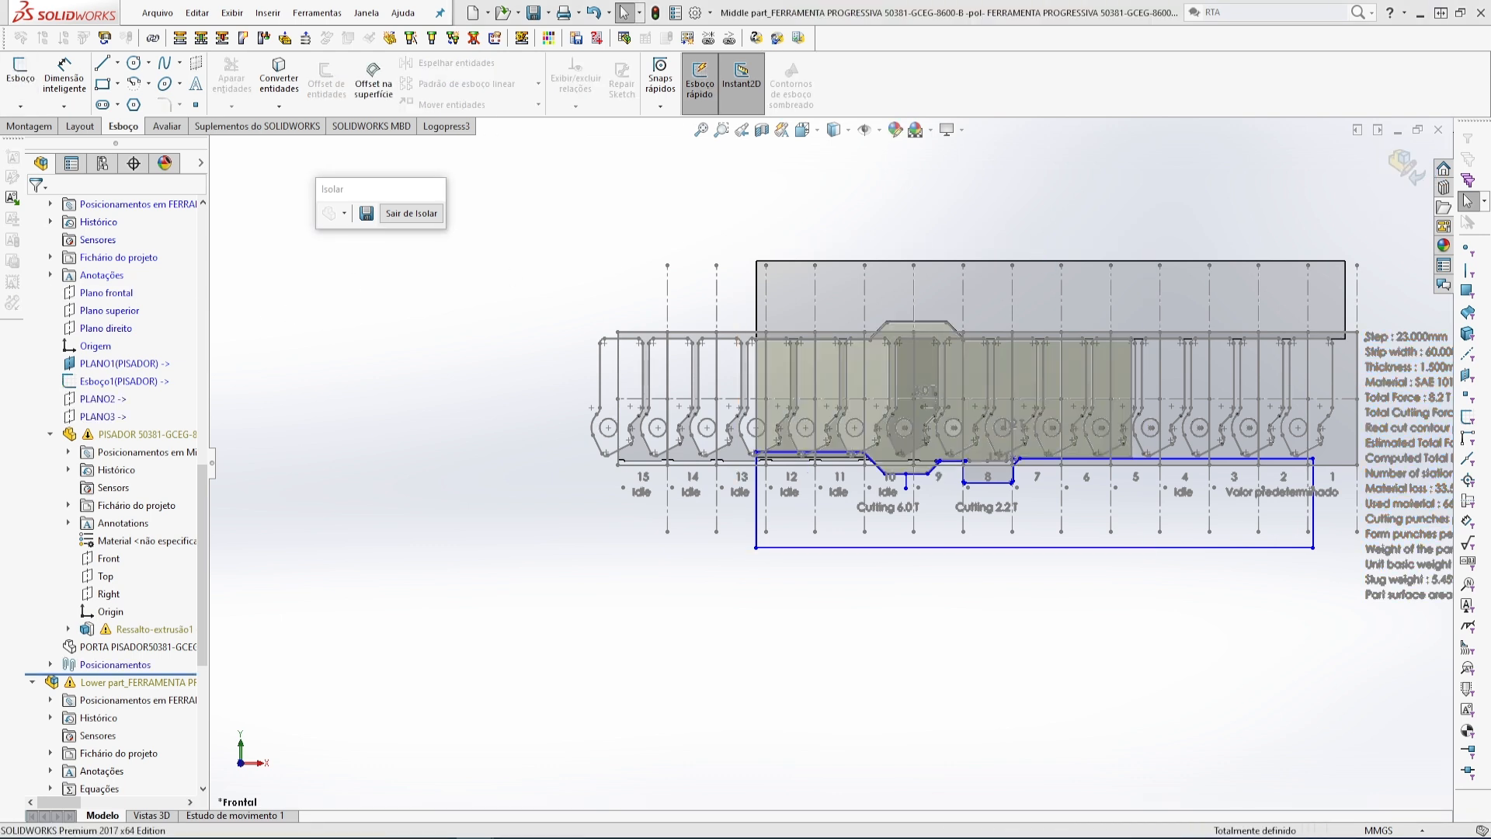
- Stop editing the middle part in context and leave the isolated view
{"action": "left_click", "coordinate": [1407, 169]}
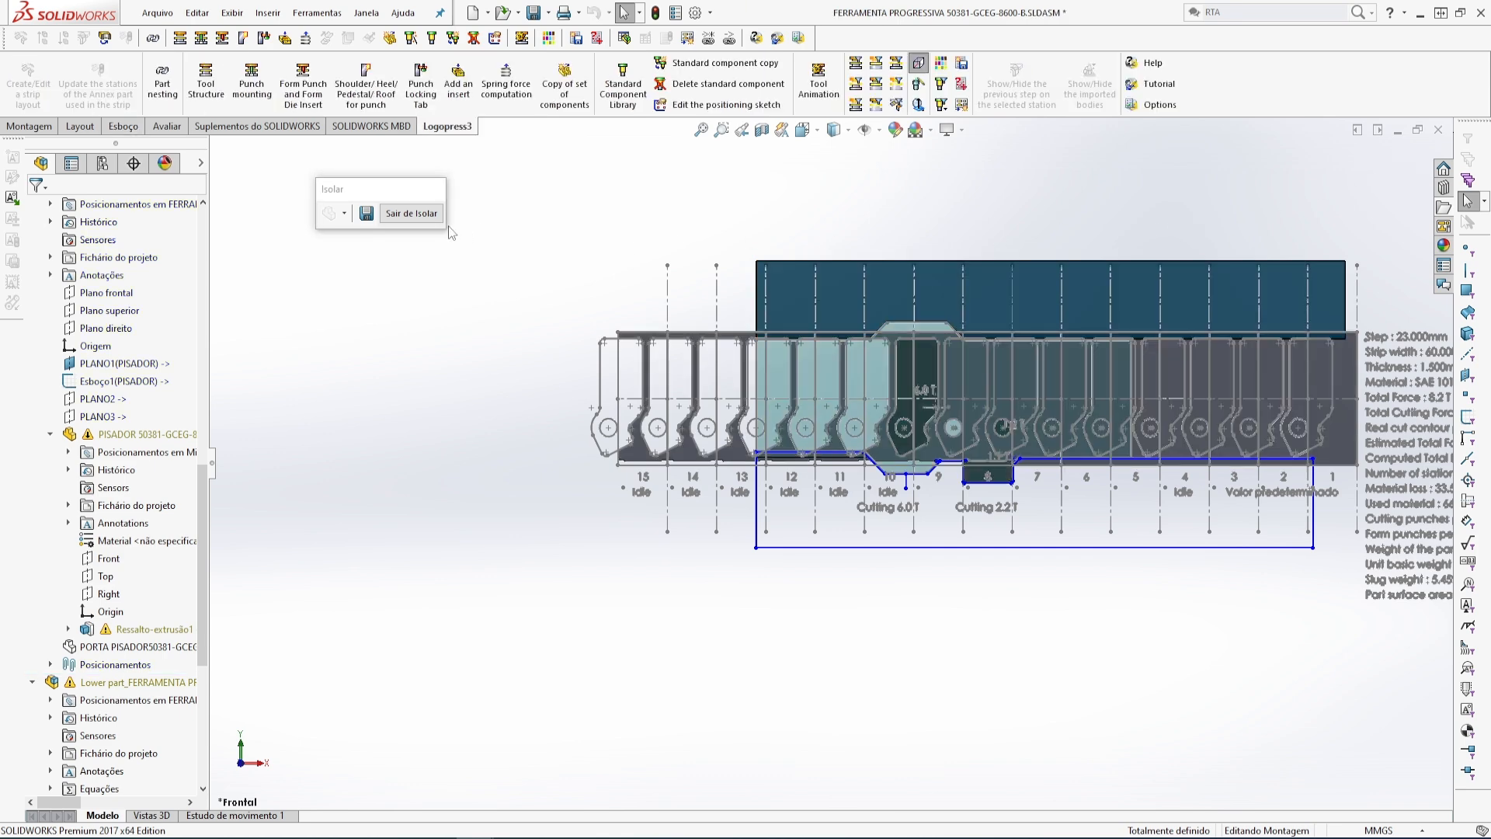
{"action": "middle_click_drag", "start_coordinate": [576, 419], "coordinate": [579, 303]}
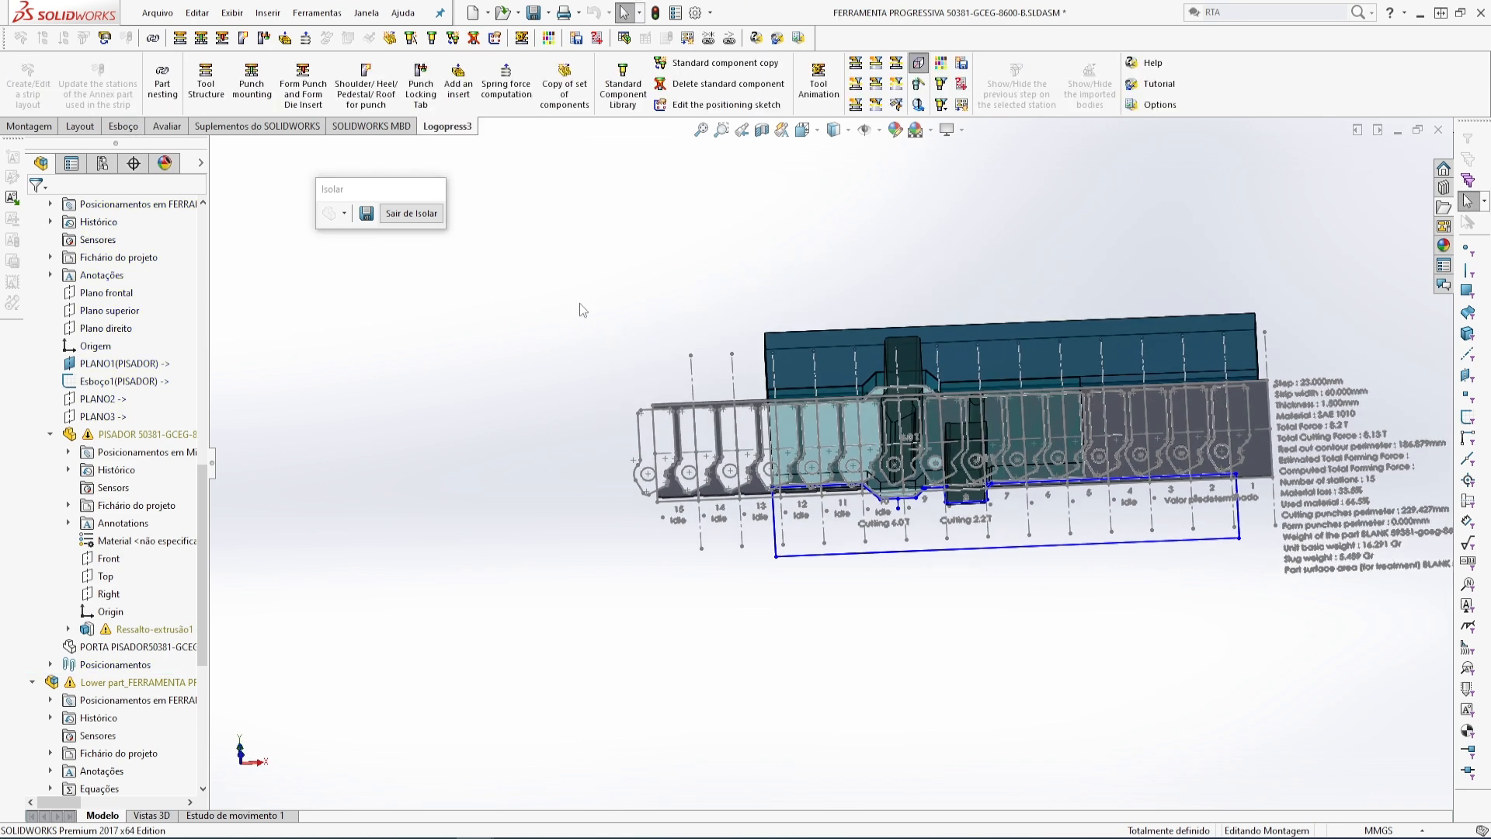
{"action": "left_click", "coordinate": [411, 213]}
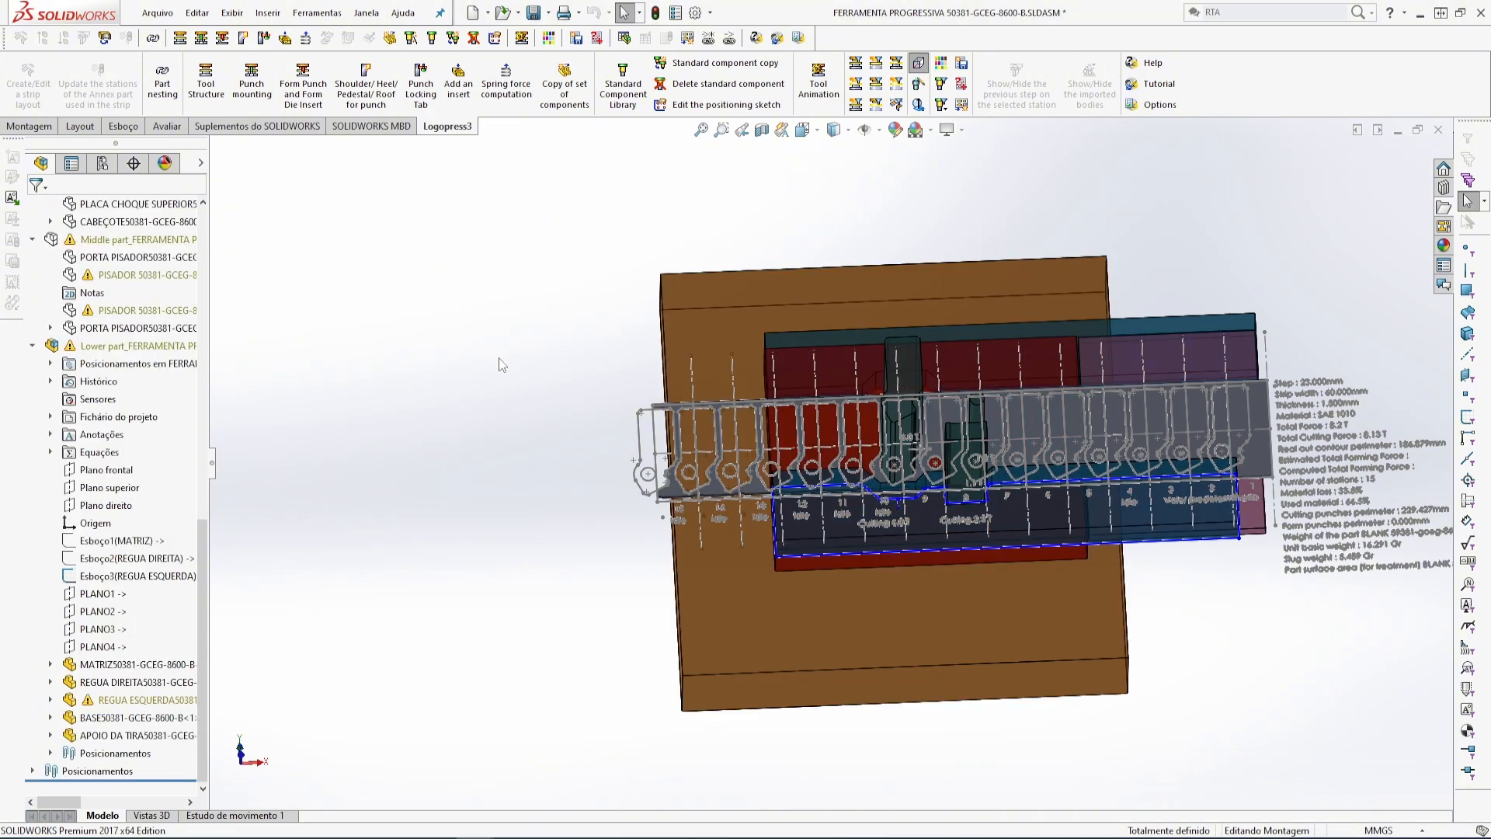
- Hide all sketches in the assembly view so only the die components are displayed
{"action": "middle_click_drag", "start_coordinate": [705, 512], "coordinate": [866, 461]}
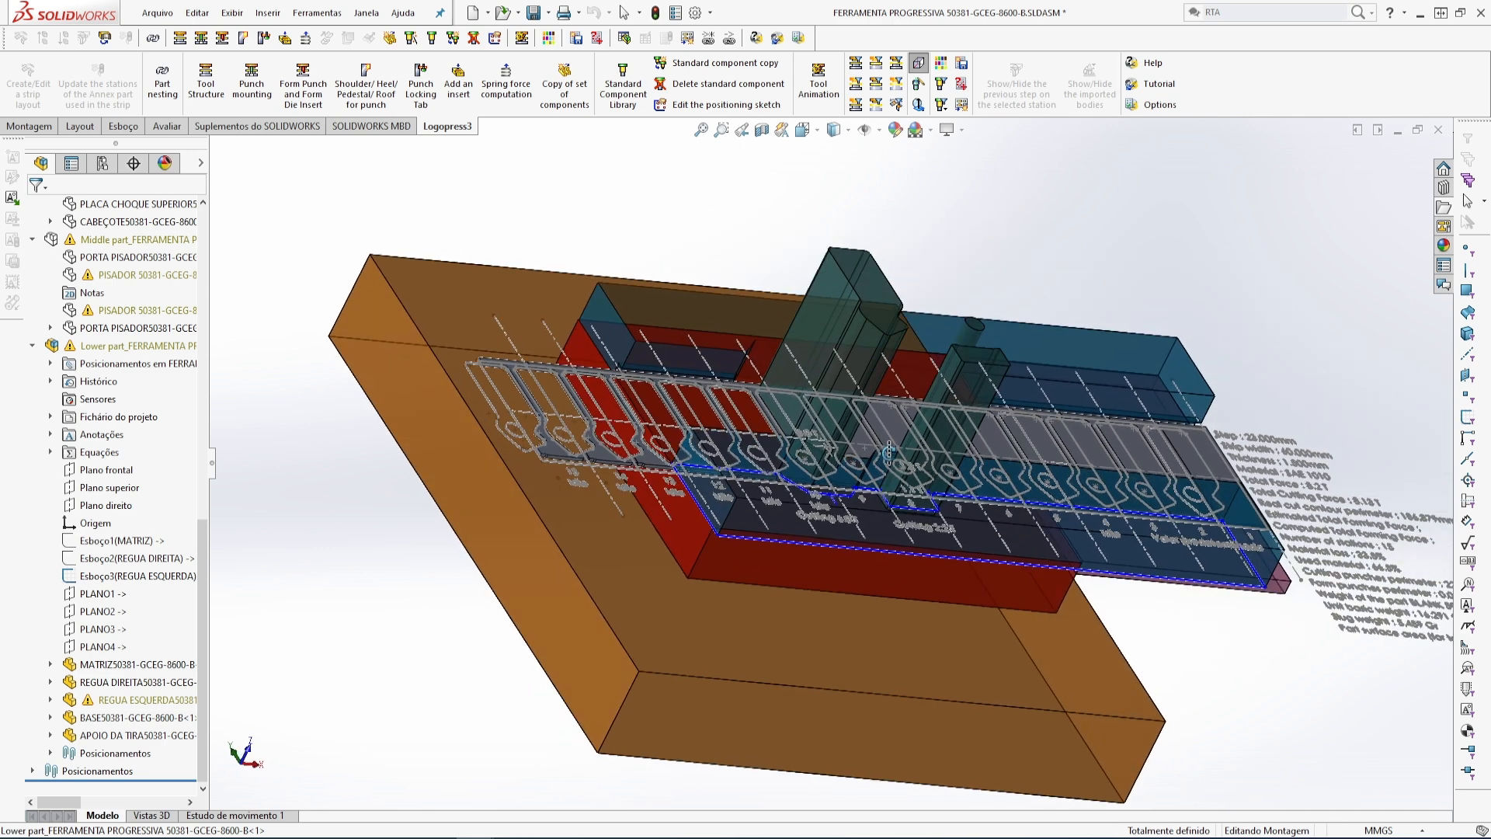
{"action": "scroll", "coordinate": [882, 437], "scroll_direction": "up", "scroll_amount": 3}
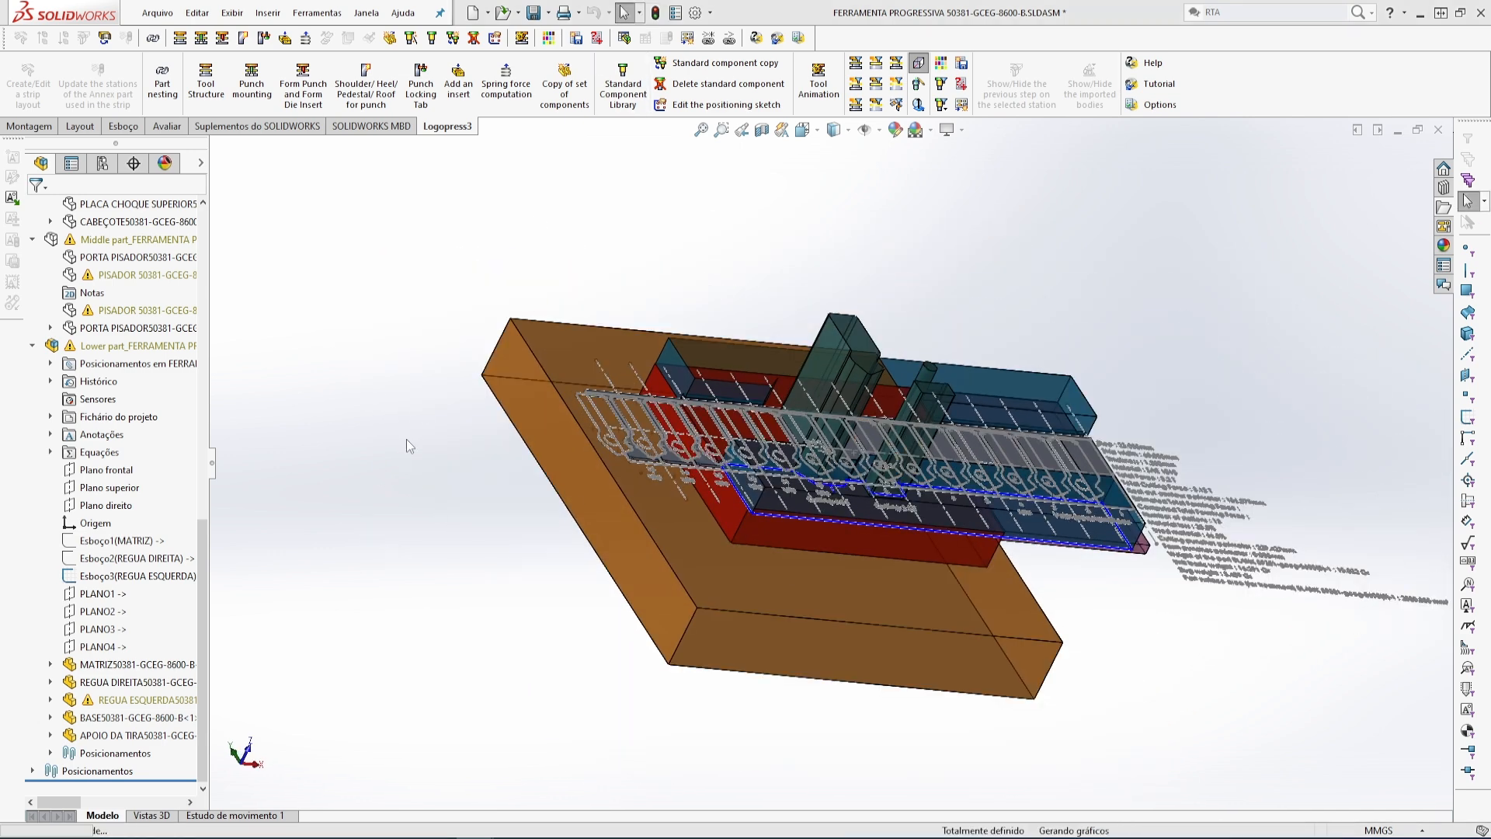
{"action": "middle_click_drag", "start_coordinate": [371, 629], "coordinate": [475, 654]}
{"action": "scroll", "coordinate": [882, 581], "scroll_direction": "down", "scroll_amount": 1}
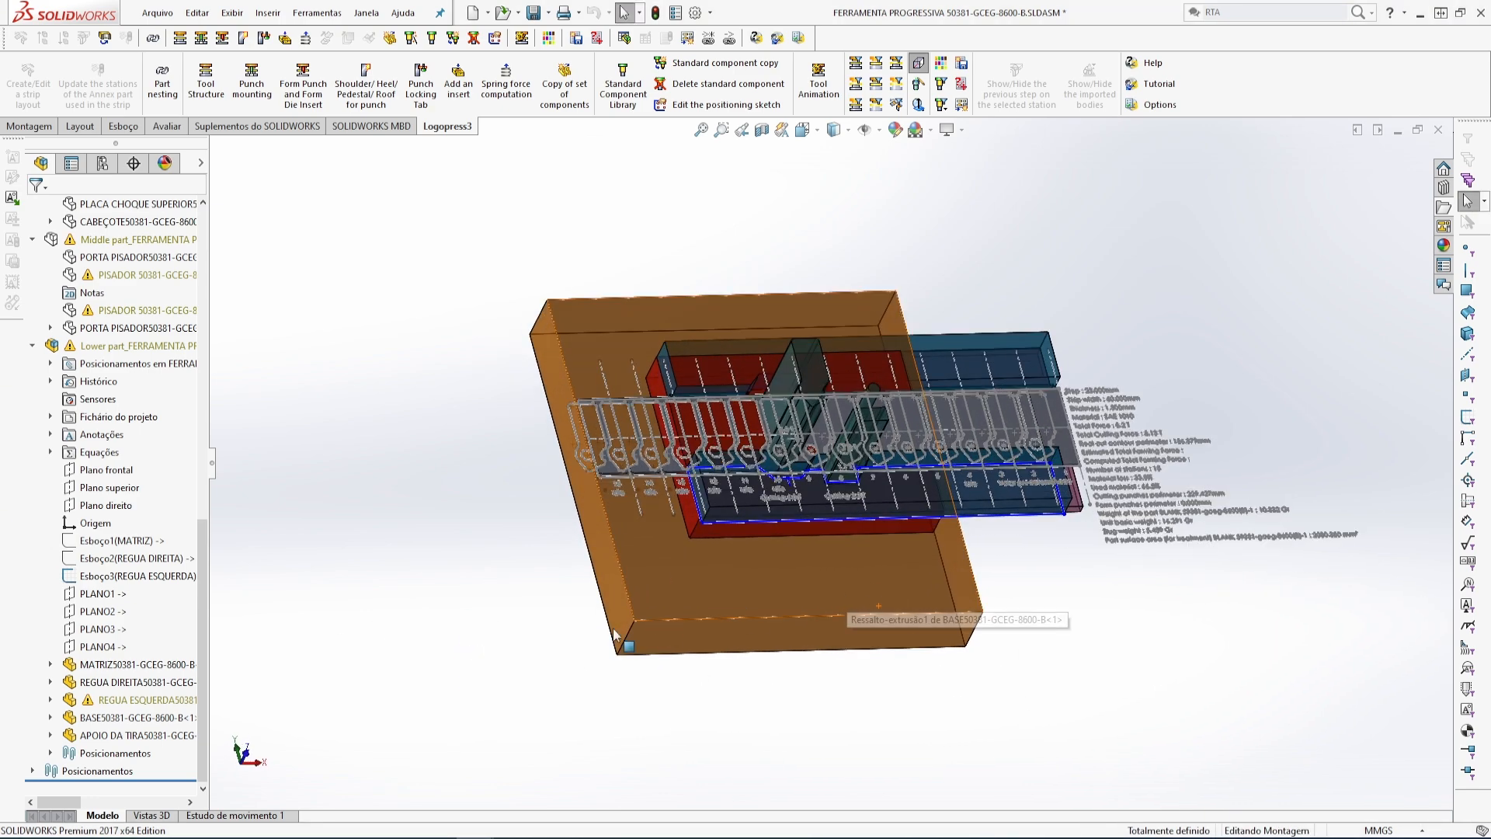
{"action": "scroll", "coordinate": [876, 513], "scroll_direction": "down", "scroll_amount": 2}
{"action": "middle_click_drag", "start_coordinate": [822, 480], "coordinate": [810, 478]}
{"action": "scroll", "coordinate": [809, 478], "scroll_direction": "up", "scroll_amount": 2}
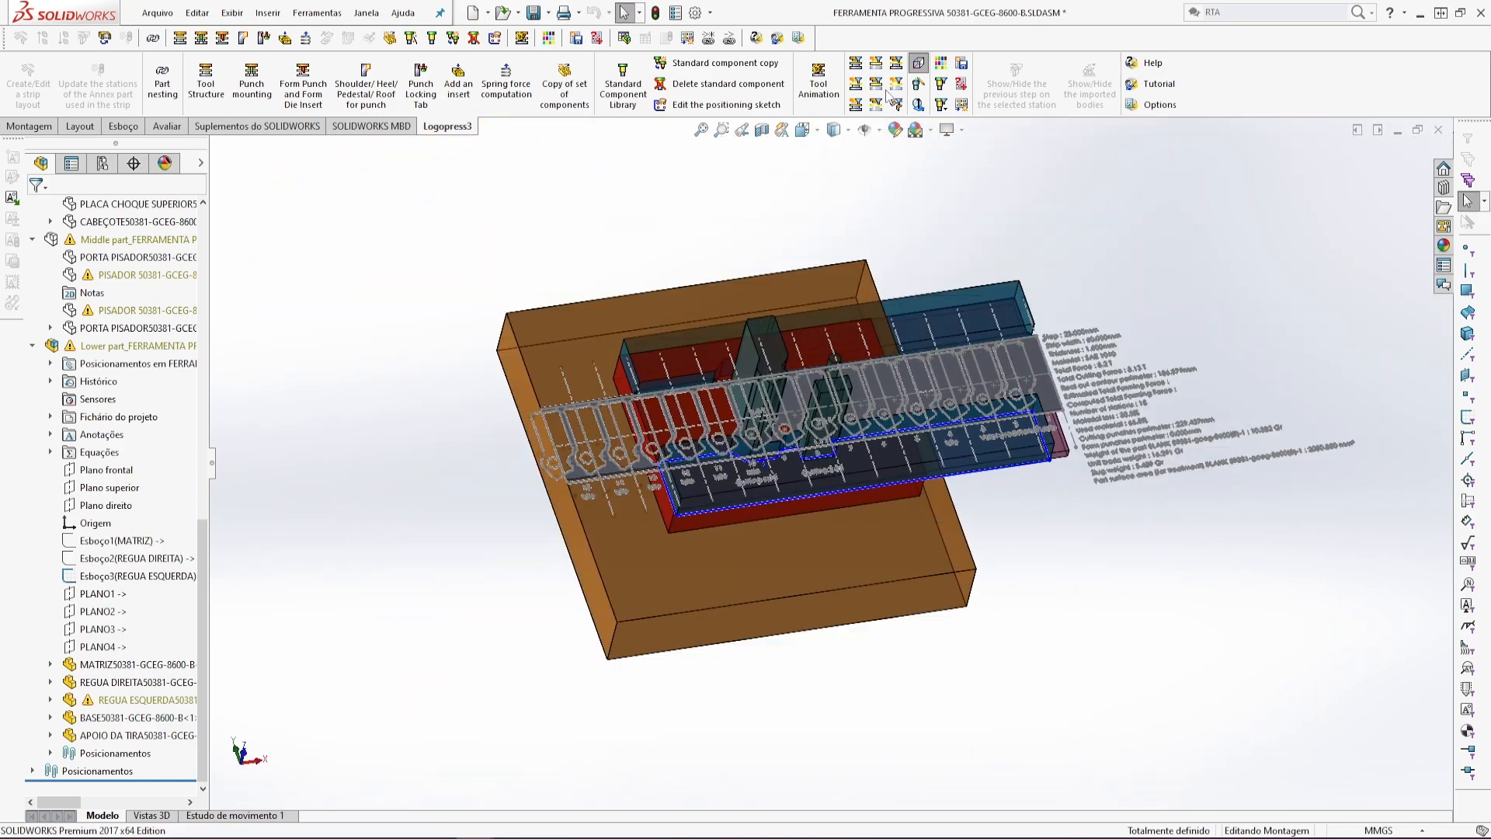
{"action": "left_click", "coordinate": [880, 130]}
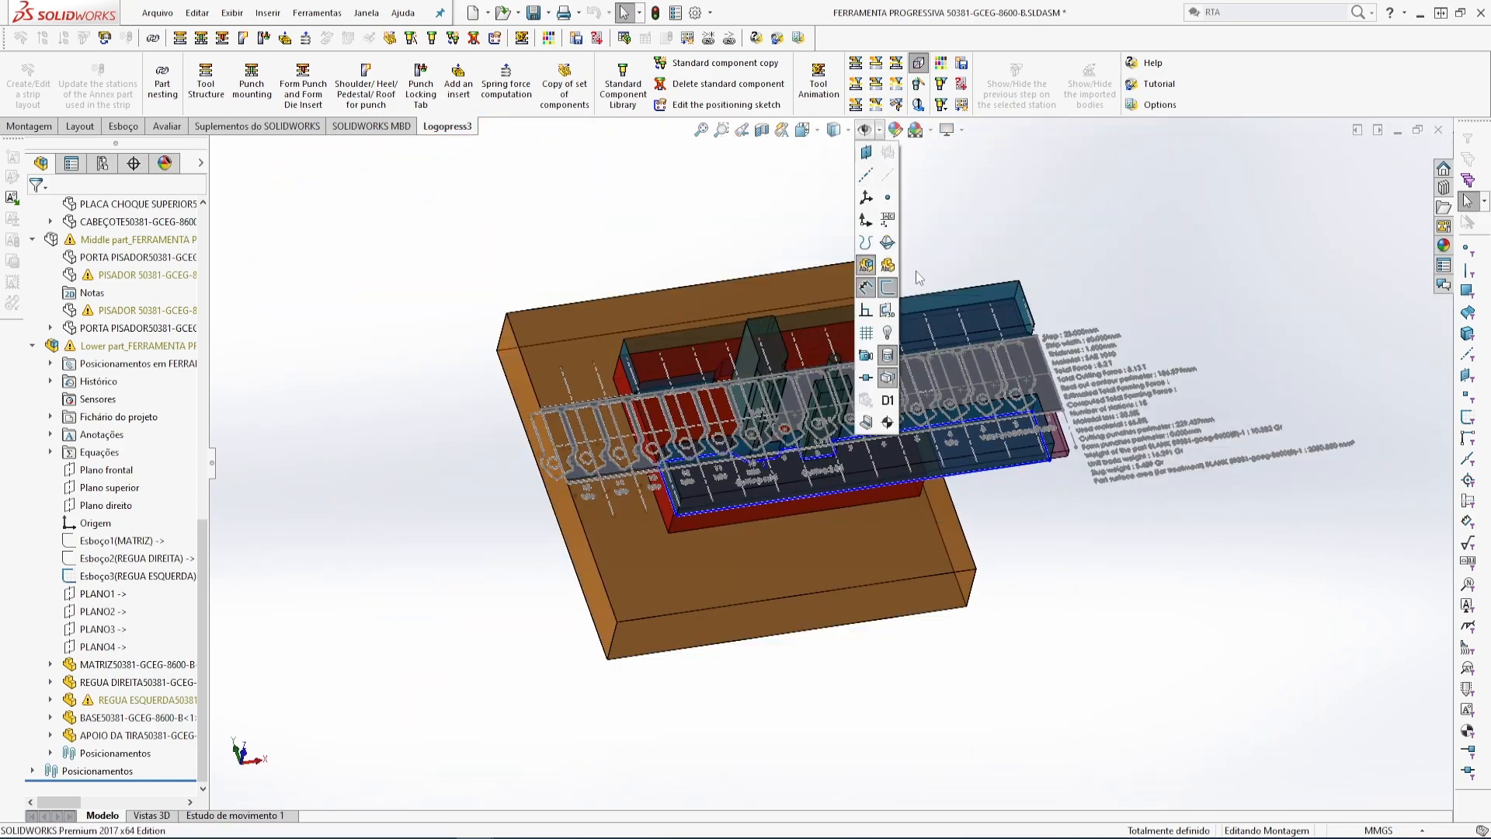
{"action": "left_click", "coordinate": [887, 288]}
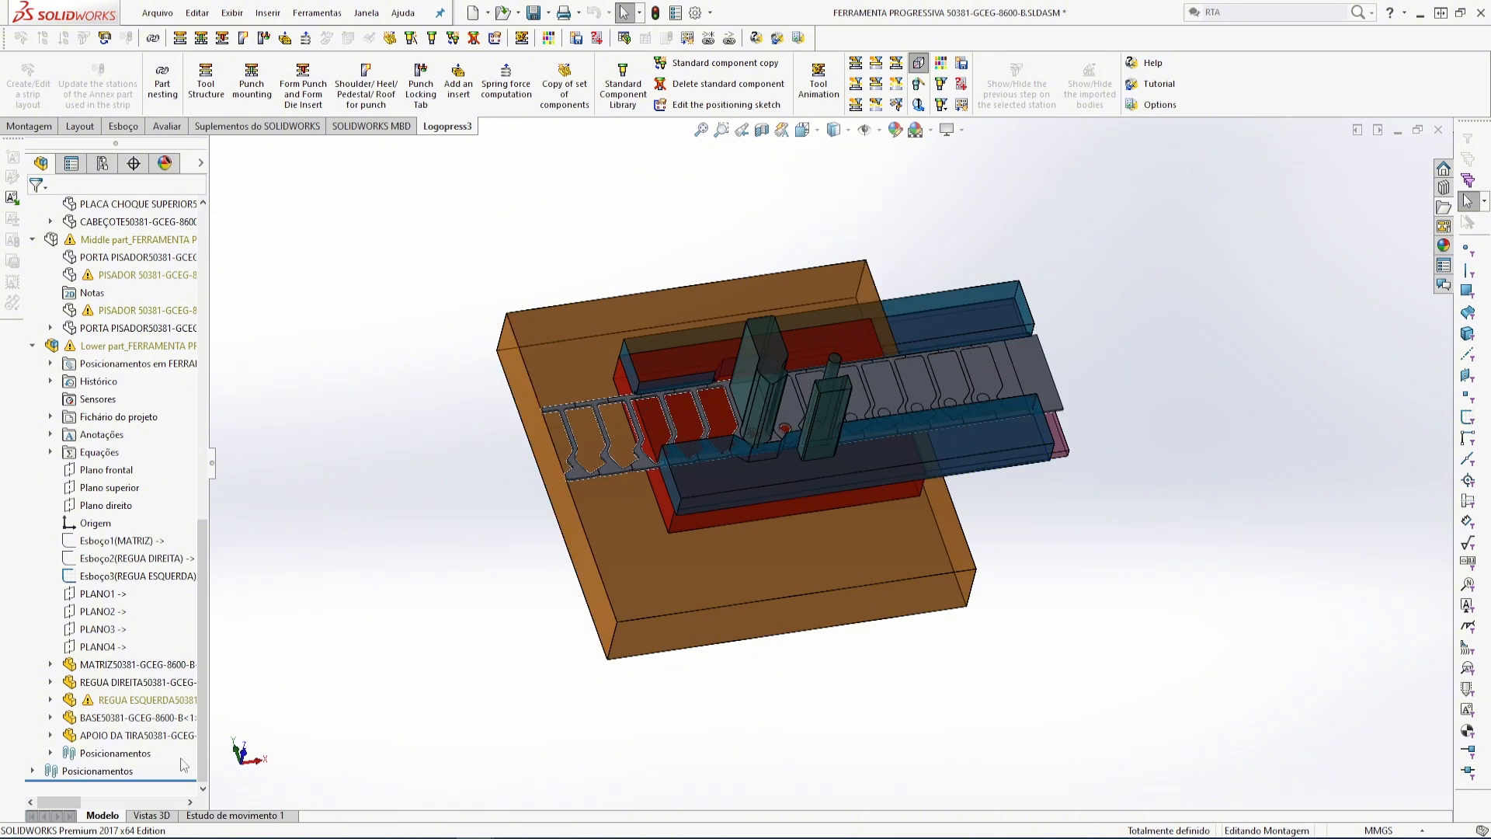
- Open the left ruler part REGUA ESQUERDA from the lower part and edit the Esboço1 sketch of its extrusion
{"action": "scroll", "coordinate": [229, 516], "scroll_direction": "up", "scroll_amount": 3}
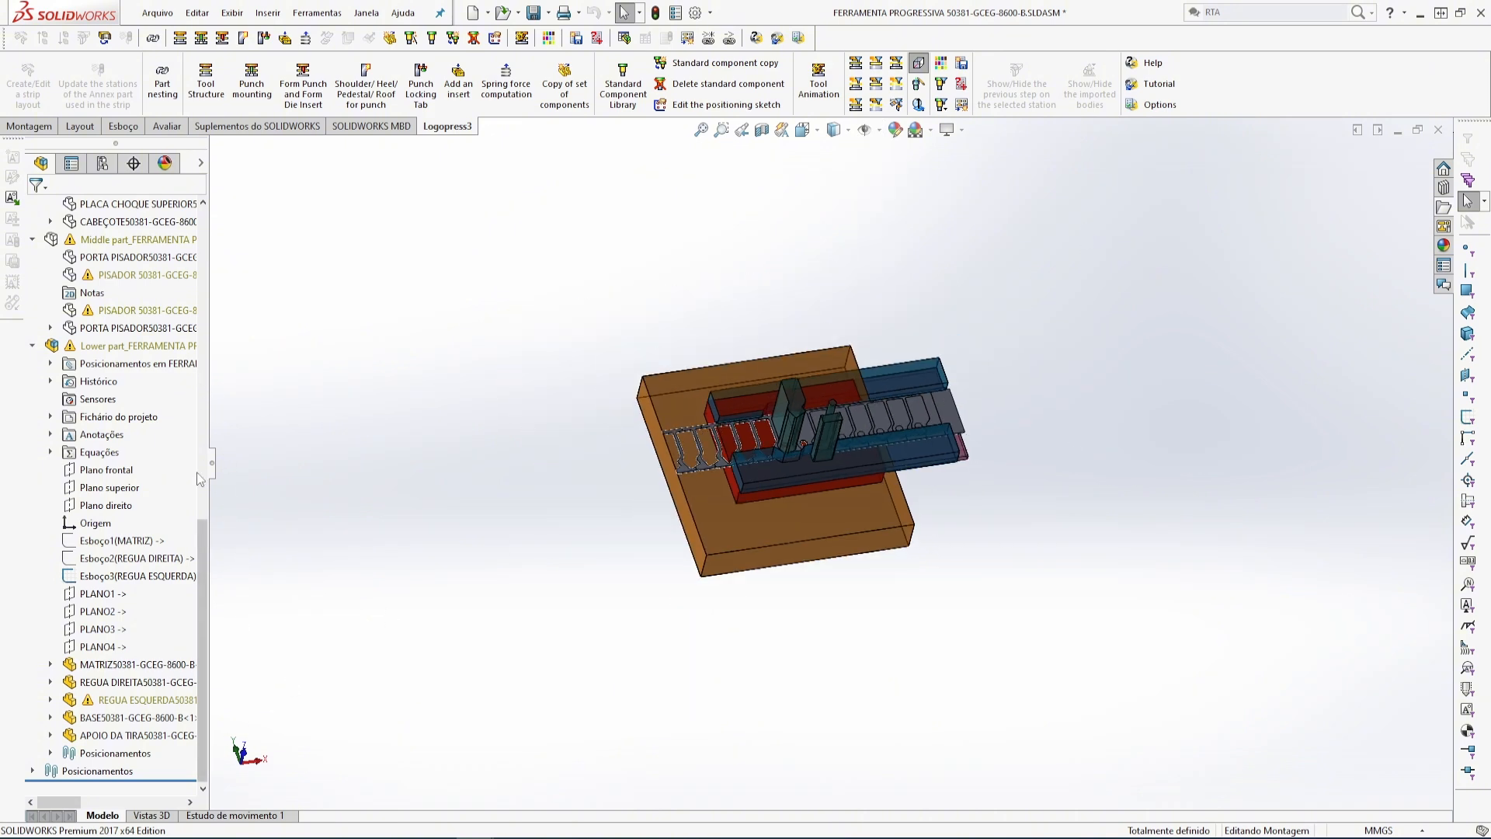
{"action": "scroll", "coordinate": [842, 474], "scroll_direction": "down", "scroll_amount": 5}
{"action": "scroll", "coordinate": [675, 407], "scroll_direction": "down", "scroll_amount": 2}
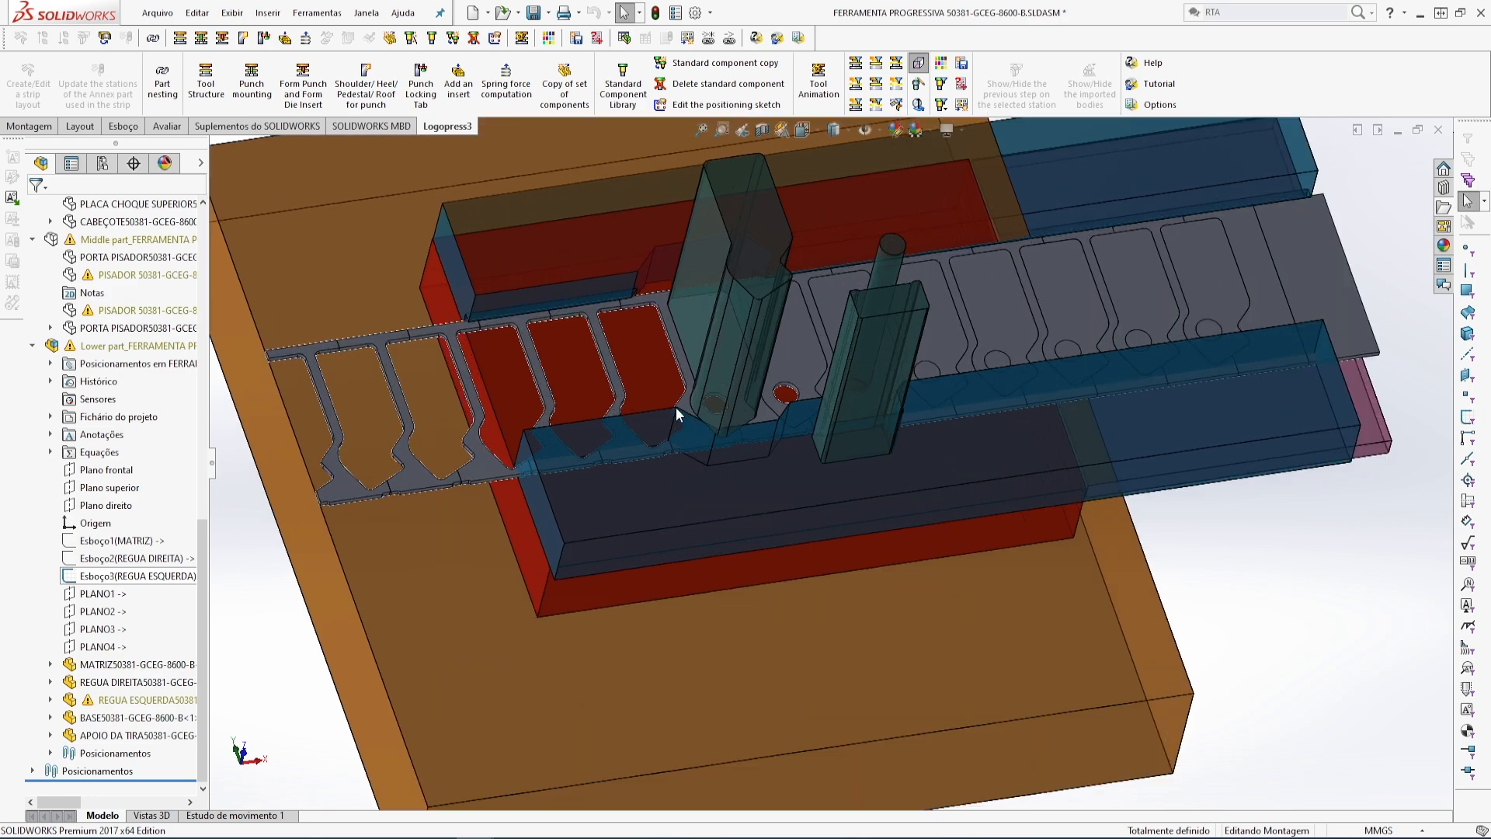
{"action": "mouse_move", "coordinate": [676, 407]}
{"action": "middle_mouse_down"}
{"action": "mouse_move", "coordinate": [665, 683]}
{"action": "mouse_move", "coordinate": [702, 566]}
{"action": "mouse_move", "coordinate": [688, 505]}
{"action": "mouse_move", "coordinate": [674, 525]}
{"action": "mouse_move", "coordinate": [669, 417]}
{"action": "middle_mouse_up"}
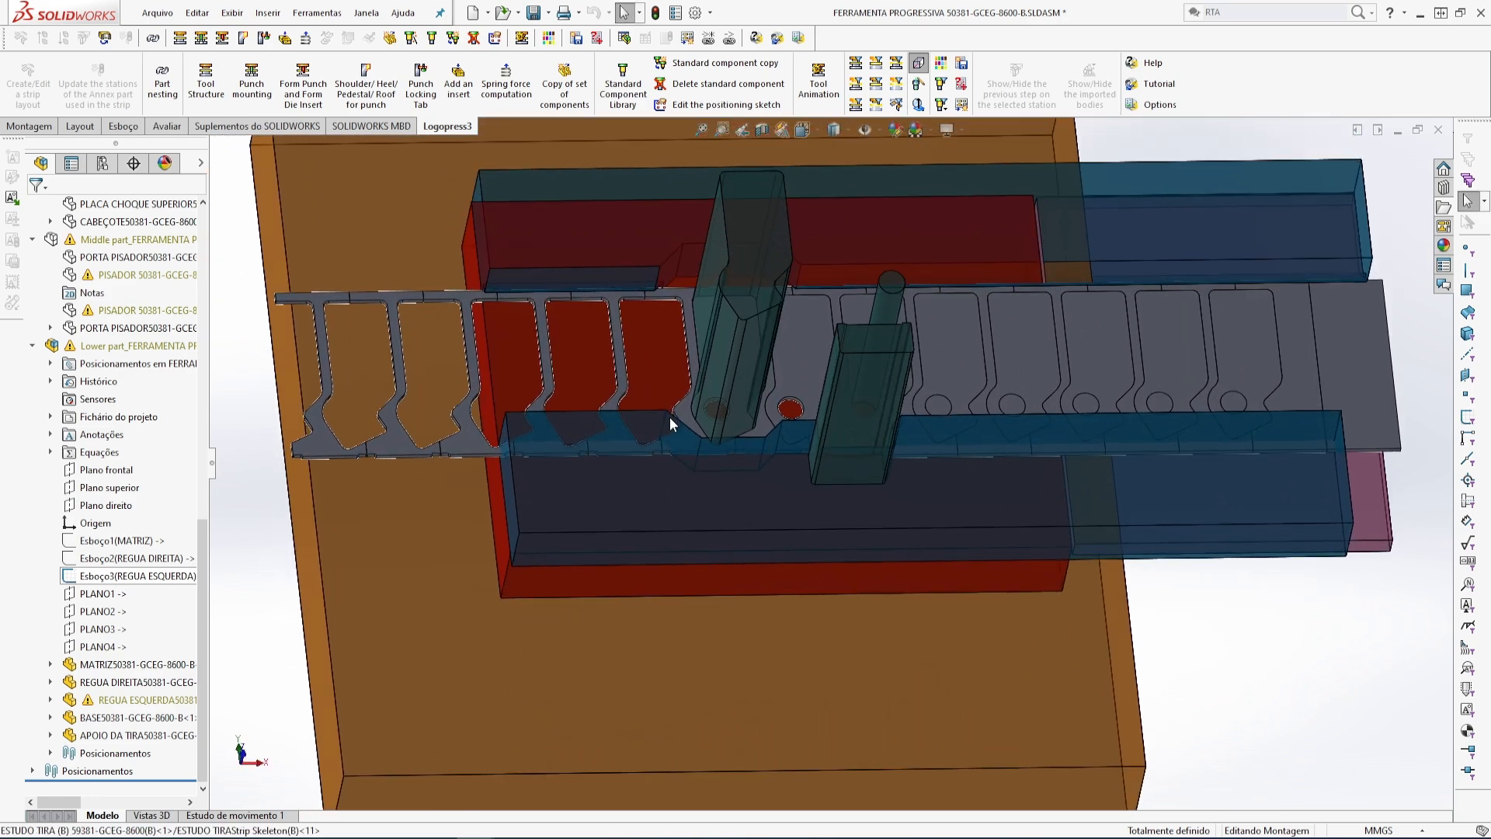
{"action": "scroll", "coordinate": [669, 417], "scroll_direction": "up", "scroll_amount": 3}
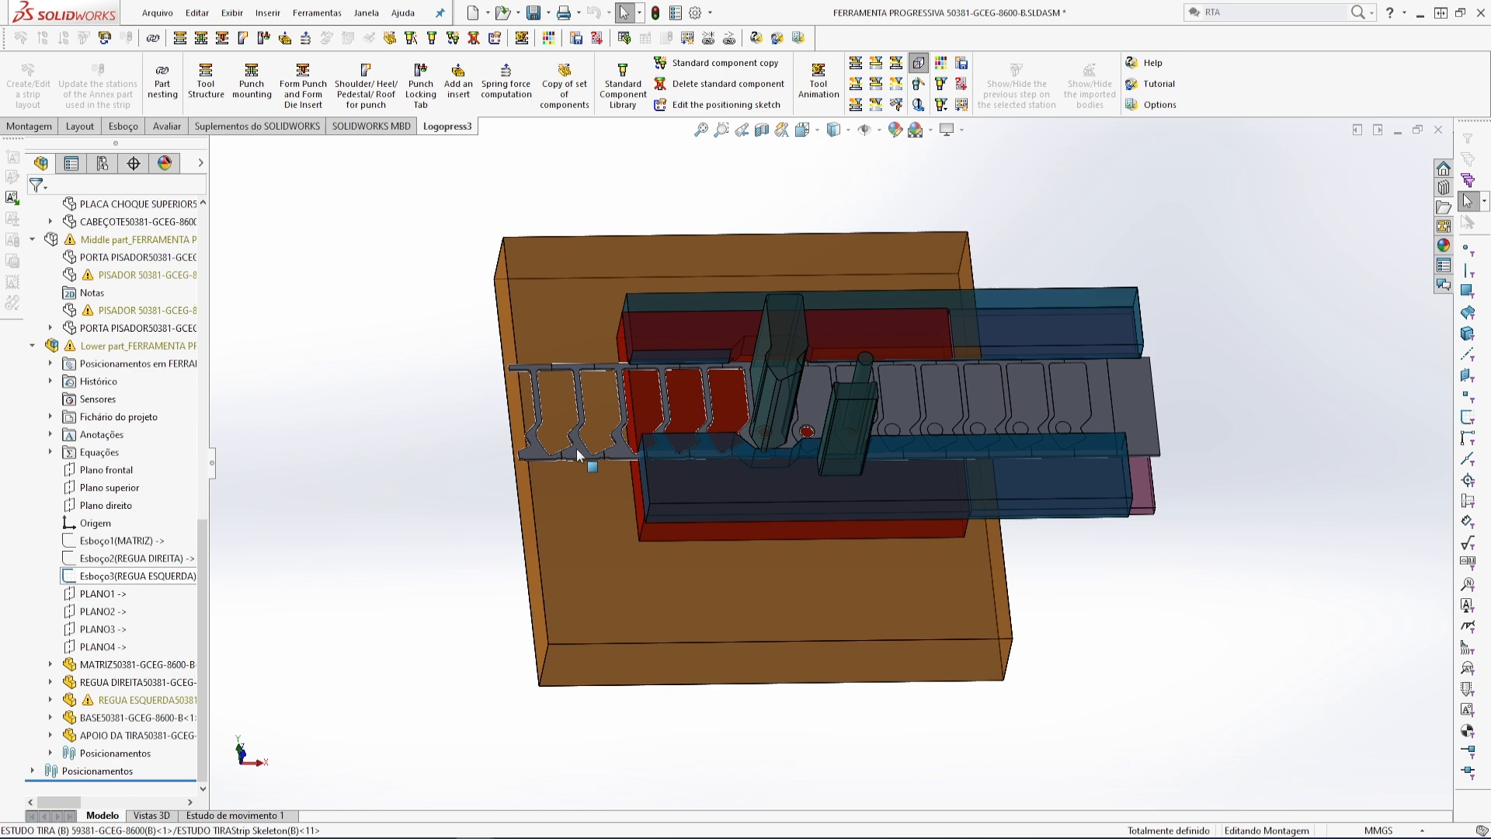
{"action": "left_click", "coordinate": [121, 701]}
{"action": "left_click", "coordinate": [132, 650]}
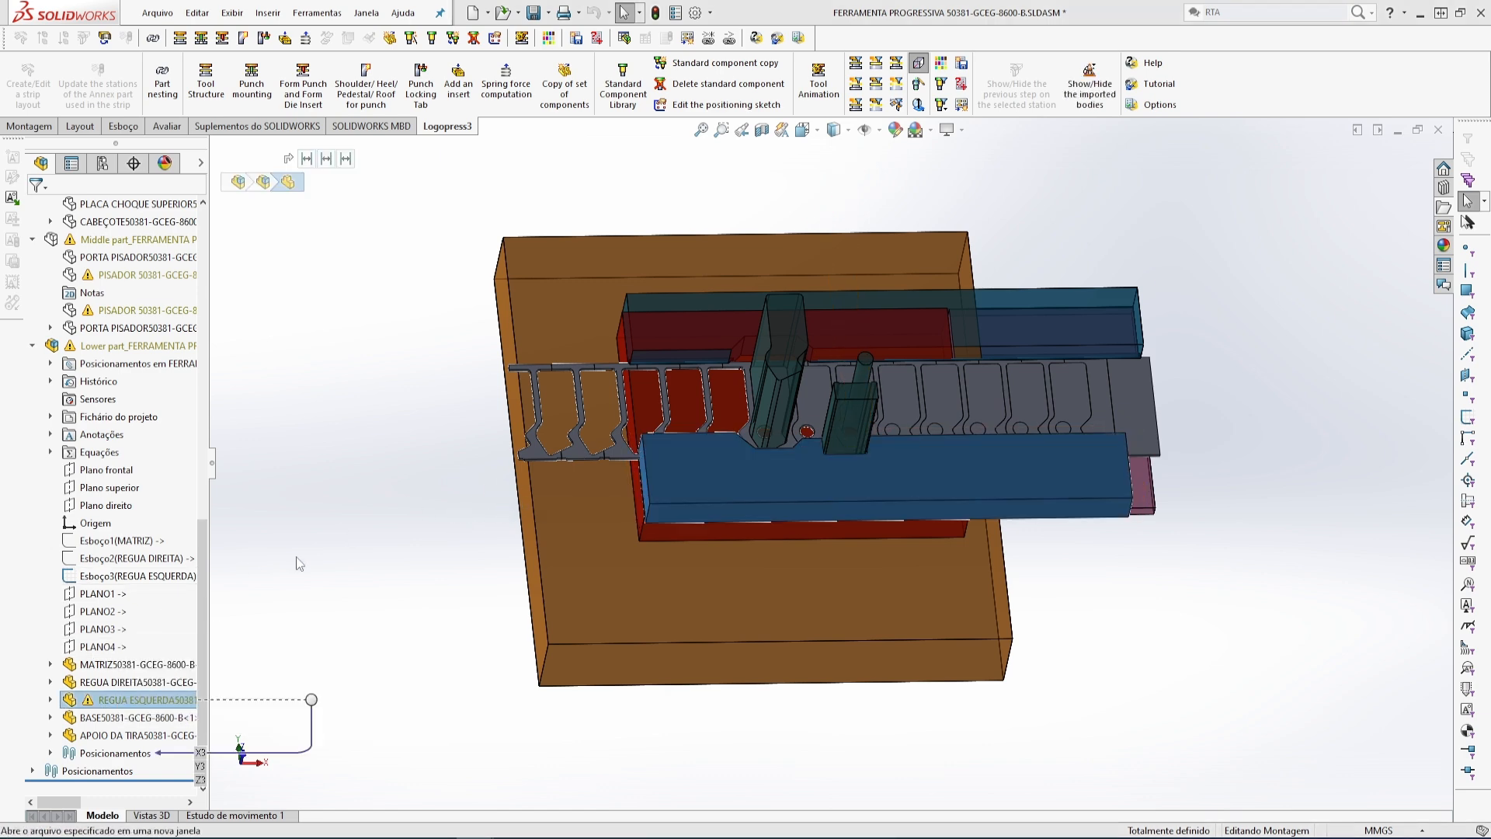
{"action": "scroll", "coordinate": [796, 607], "scroll_direction": "up", "scroll_amount": 3}
{"action": "scroll", "coordinate": [797, 596], "scroll_direction": "down", "scroll_amount": 3}
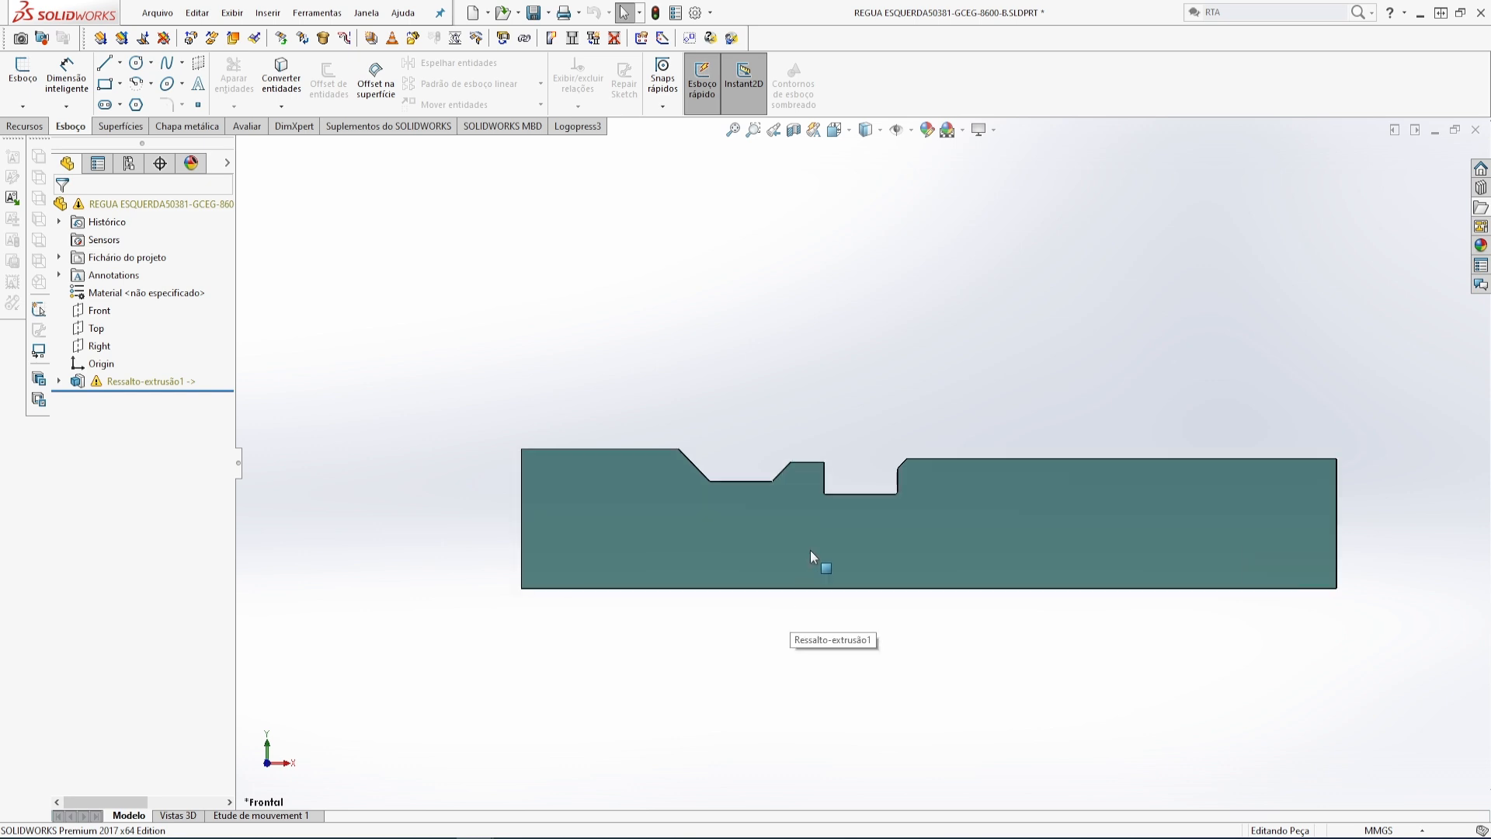
{"action": "left_click", "coordinate": [59, 382]}
{"action": "left_click", "coordinate": [151, 400]}
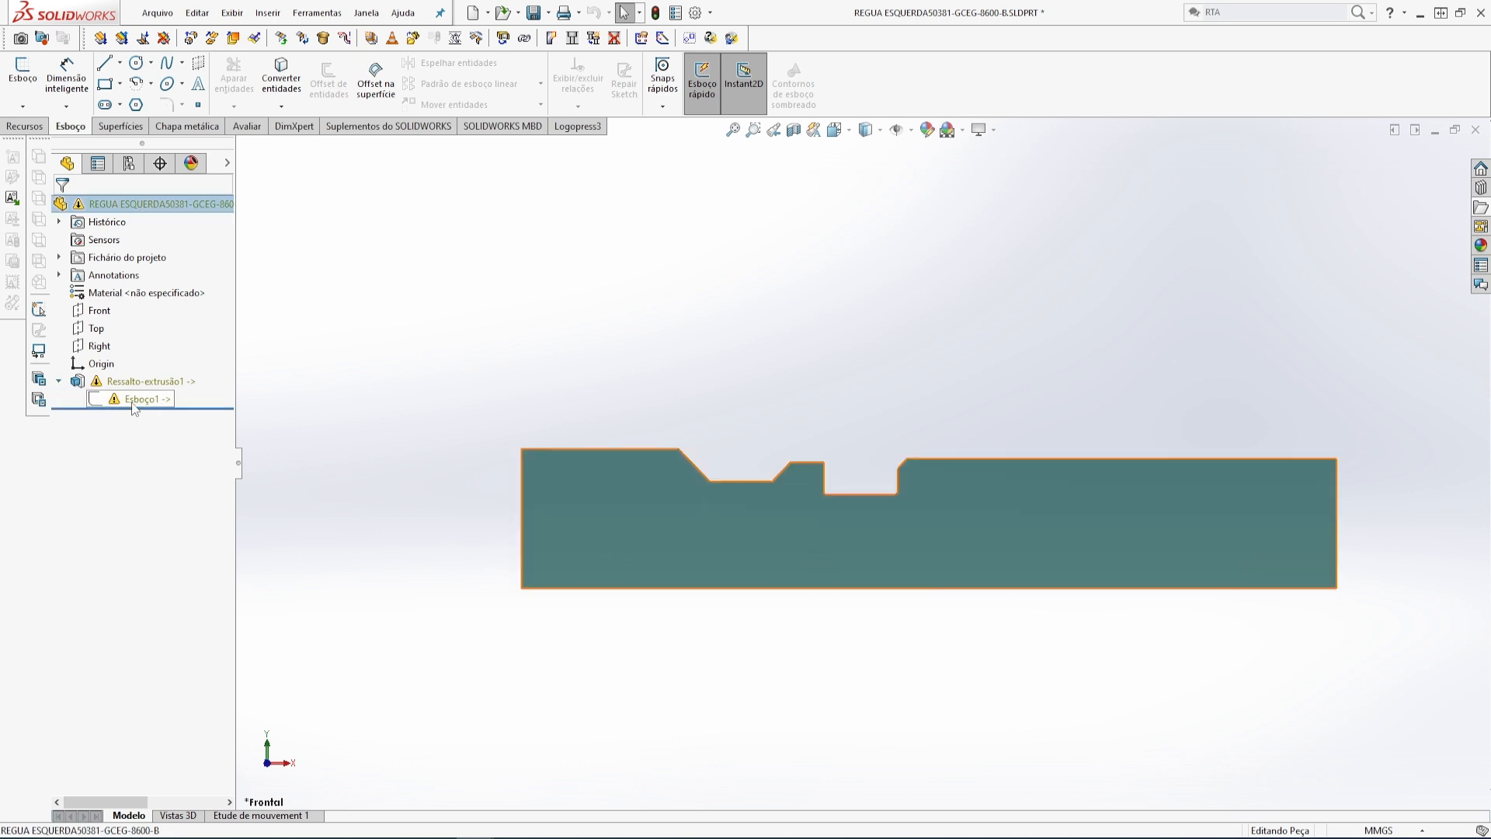
{"action": "left_click", "coordinate": [146, 354]}
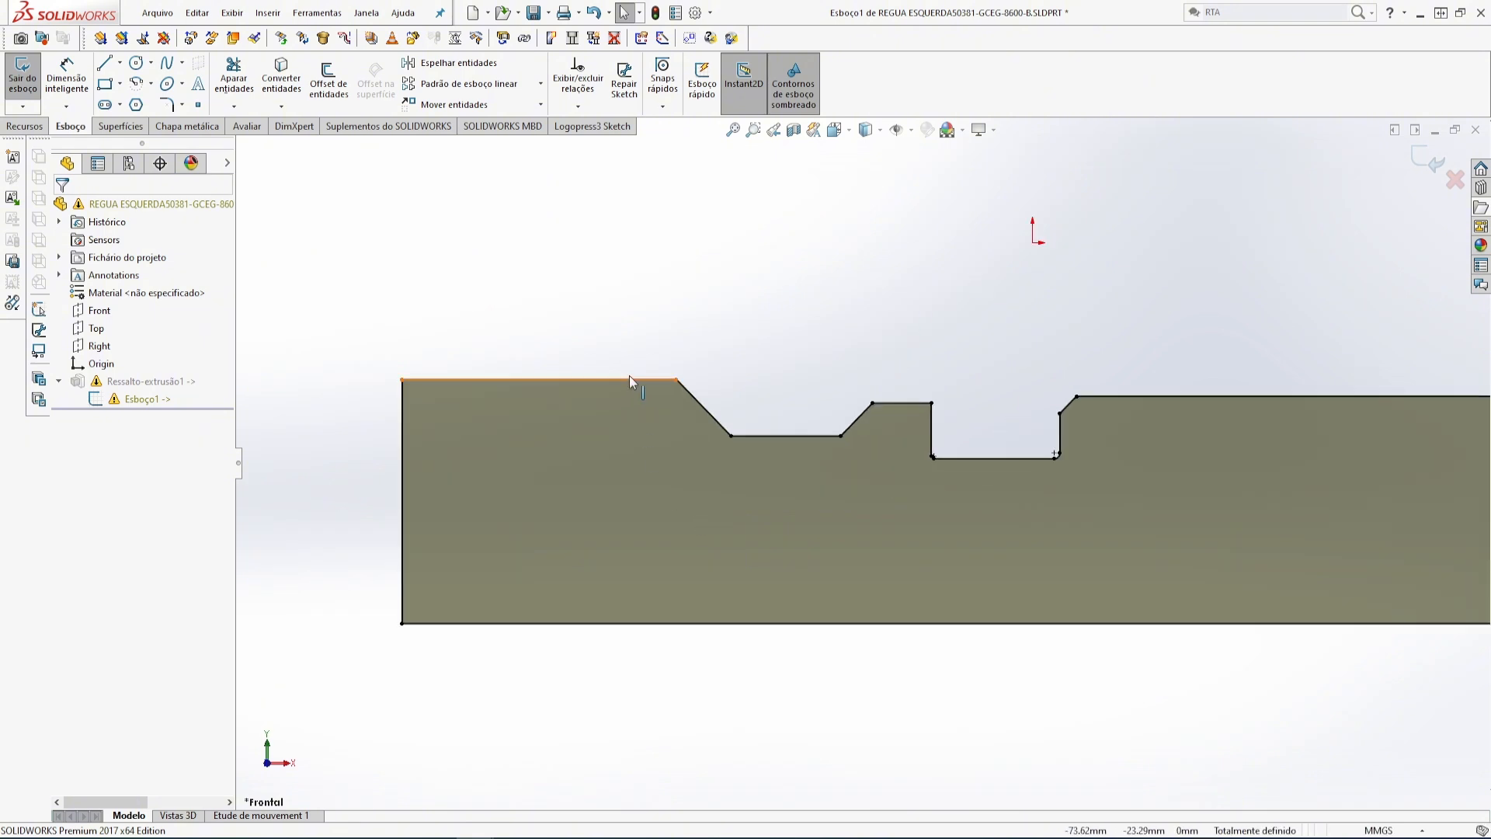
- Redraw the dangling upper horizontal edge beside the angled notch as a line between its two corner points
{"action": "scroll", "coordinate": [711, 437], "scroll_direction": "down", "scroll_amount": 3}
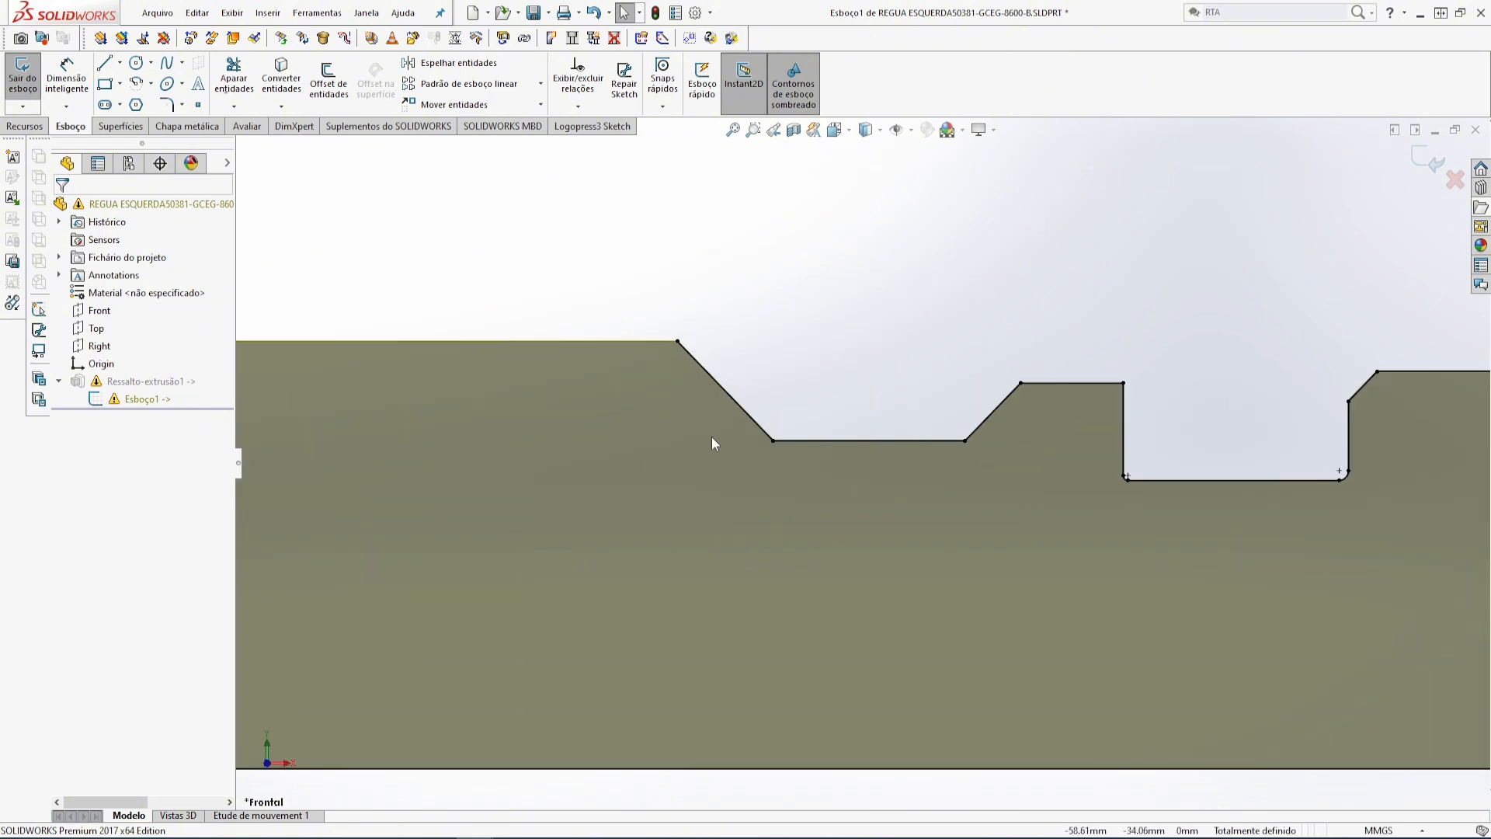
{"action": "scroll", "coordinate": [743, 365], "scroll_direction": "up", "scroll_amount": 3}
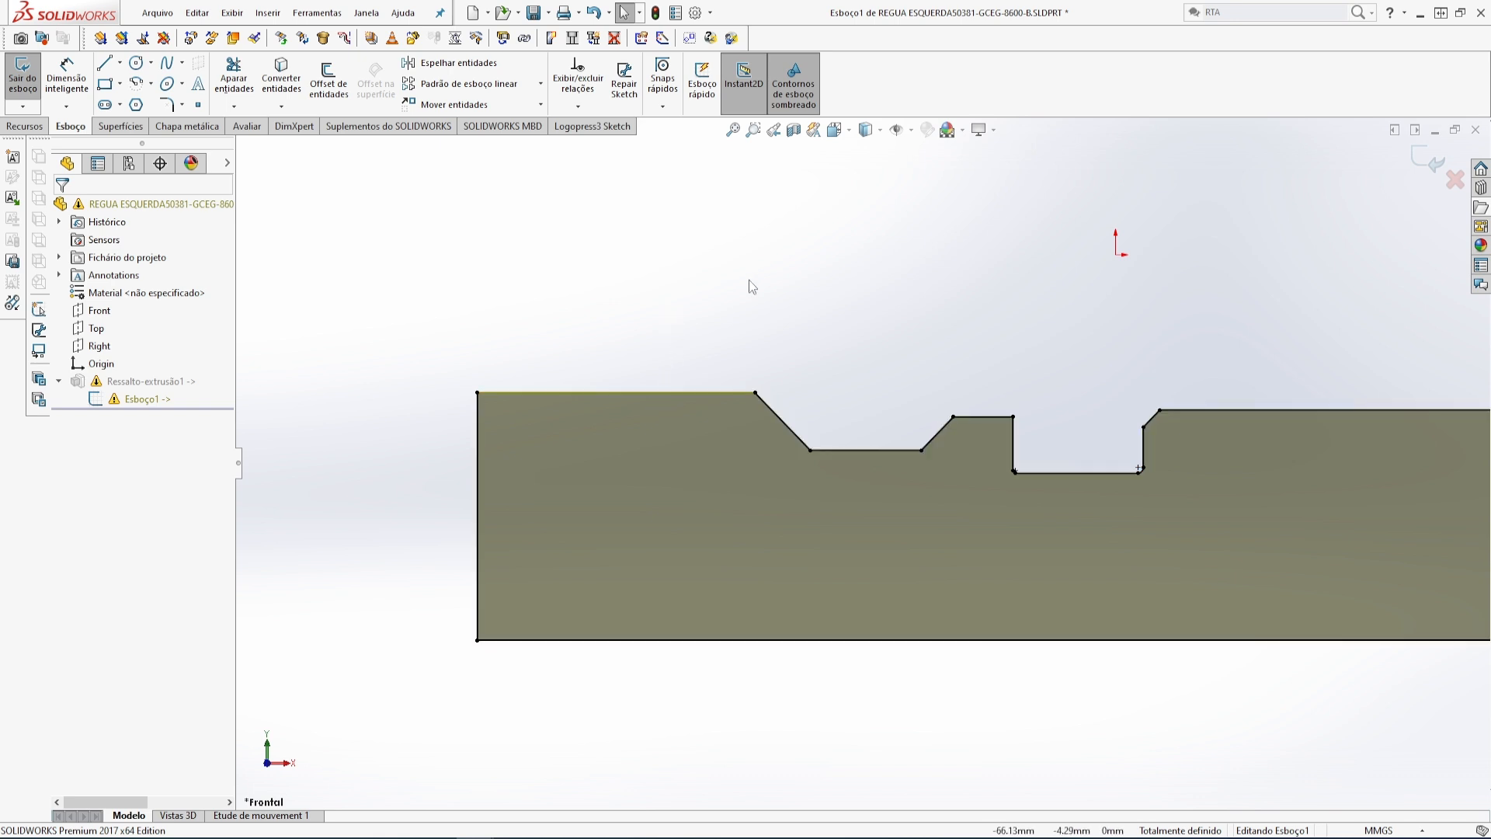
{"action": "left_click", "coordinate": [573, 394]}
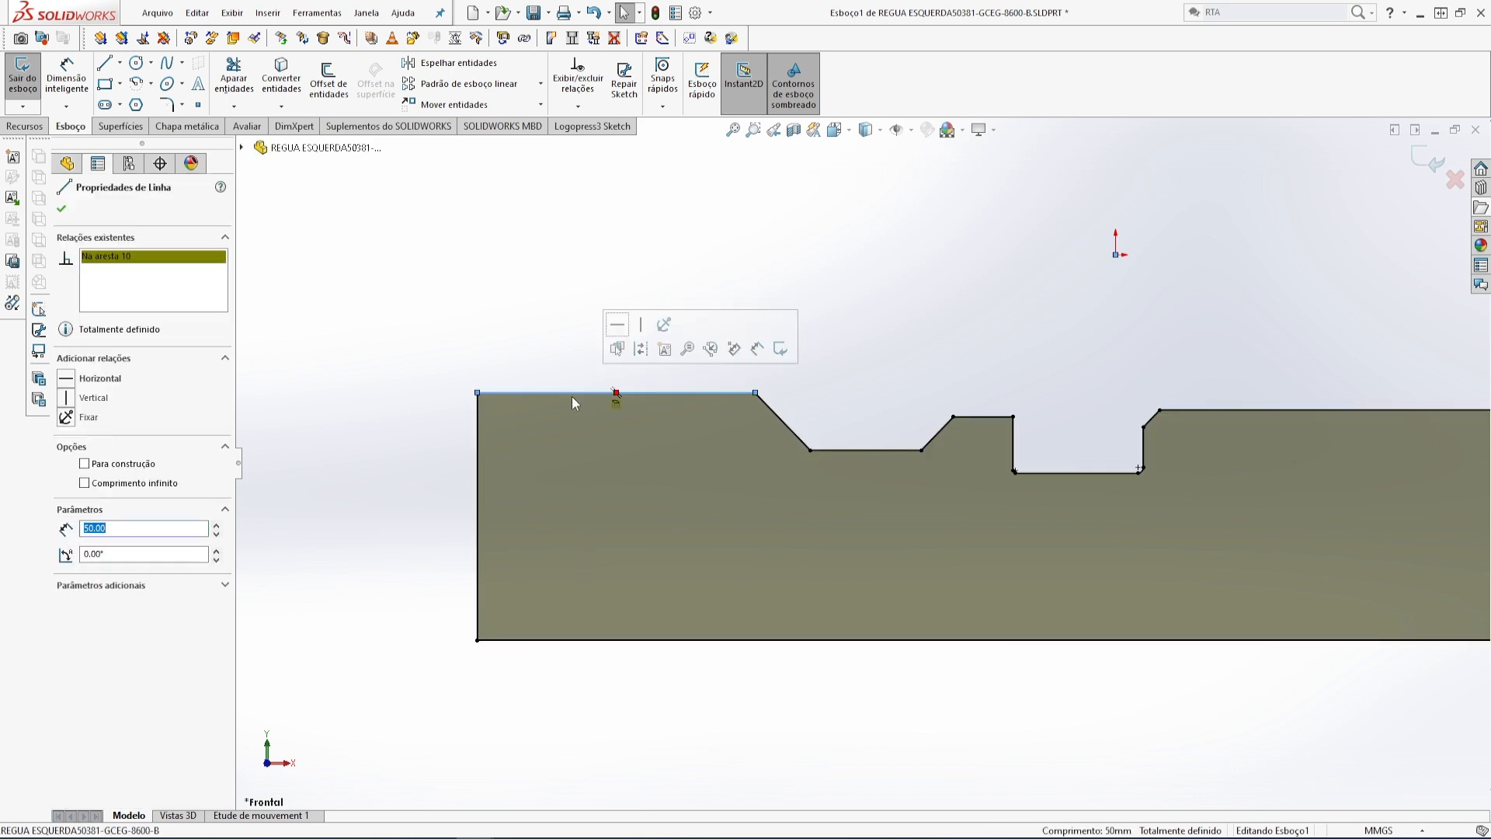
{"action": "key", "text": "Escape"}
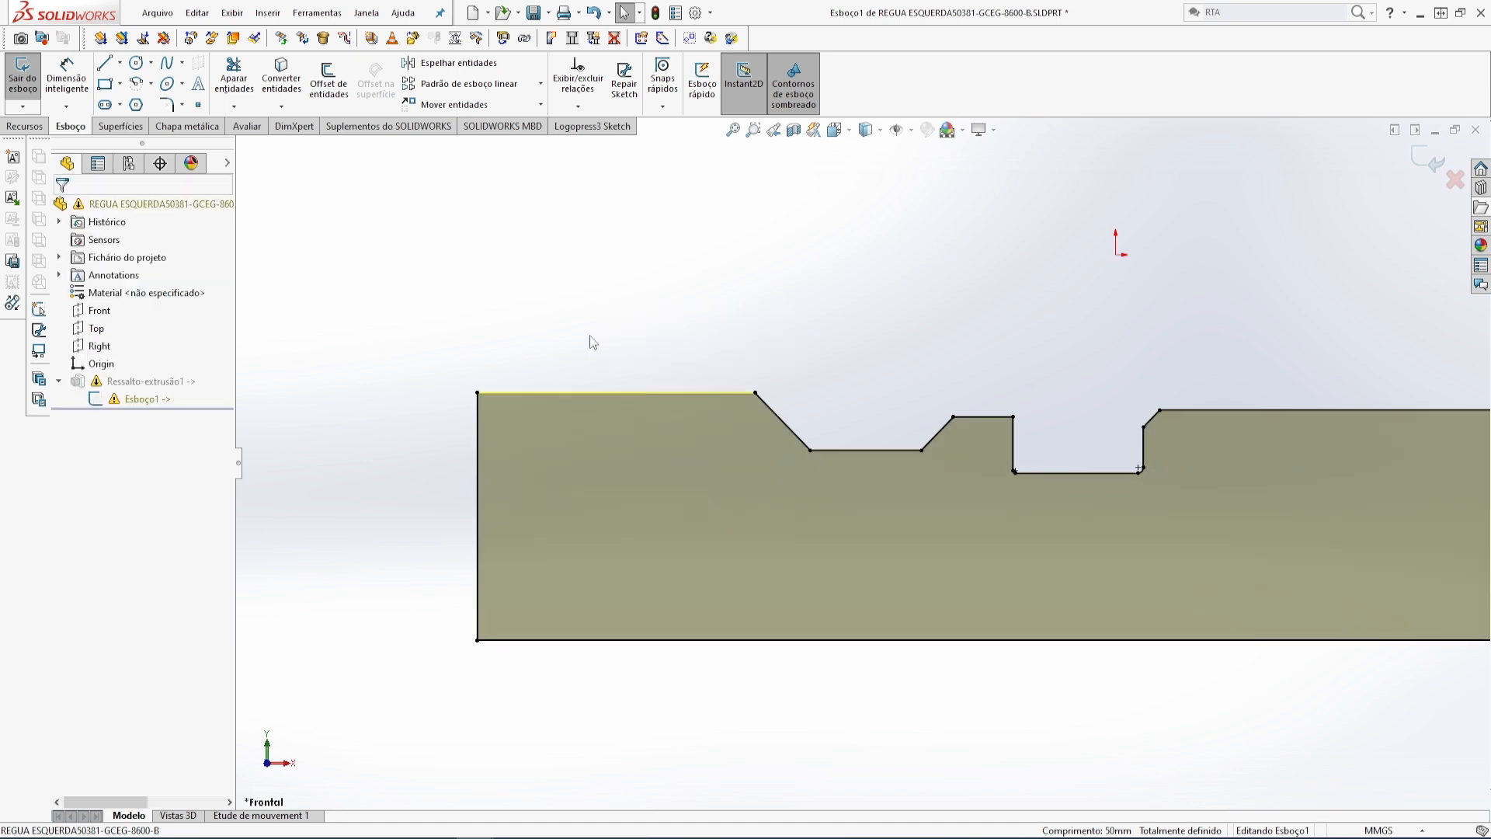
{"action": "left_click", "coordinate": [105, 62]}
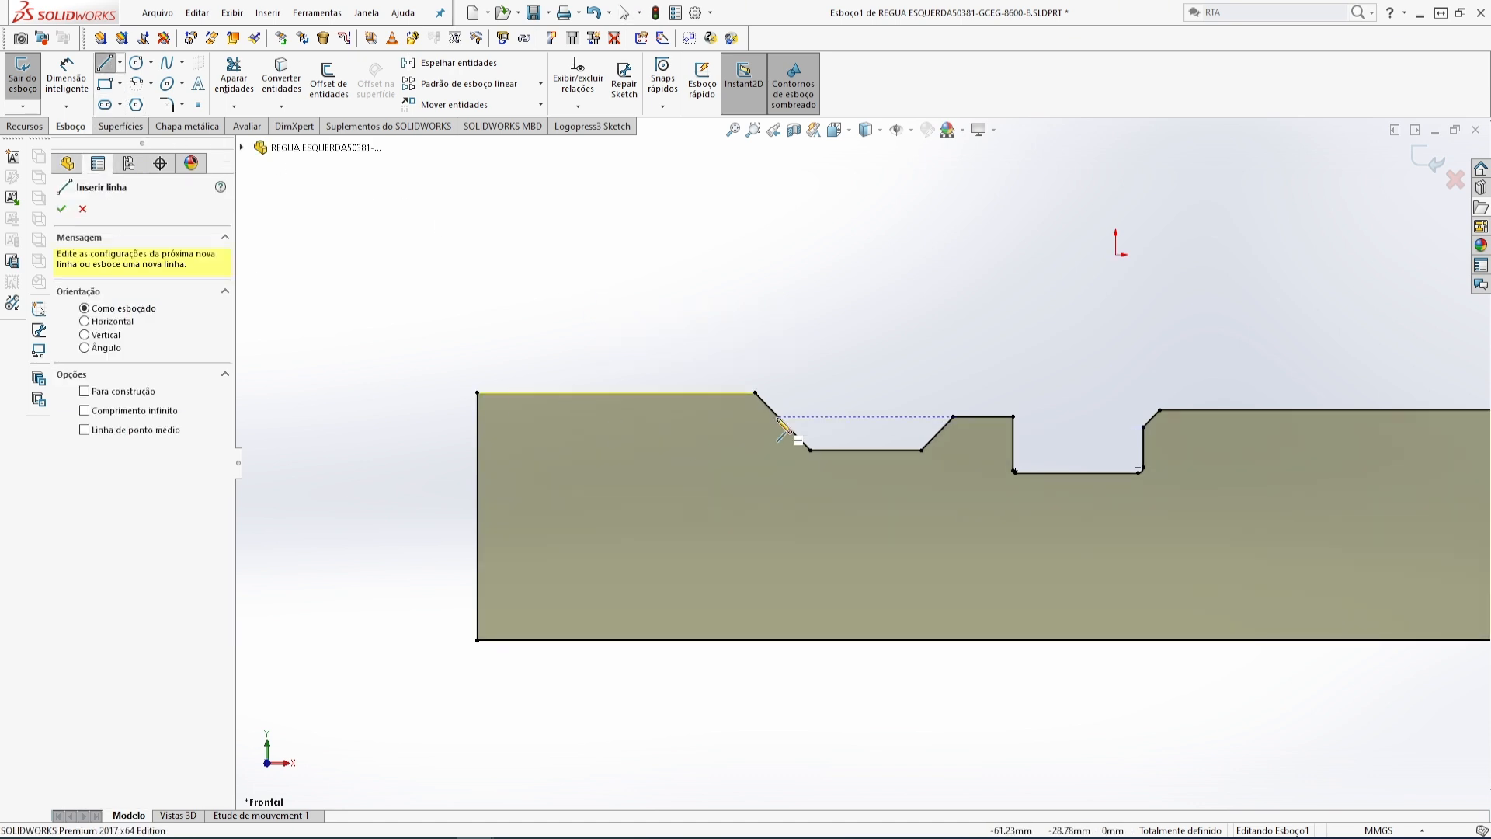
{"action": "left_click", "coordinate": [755, 393]}
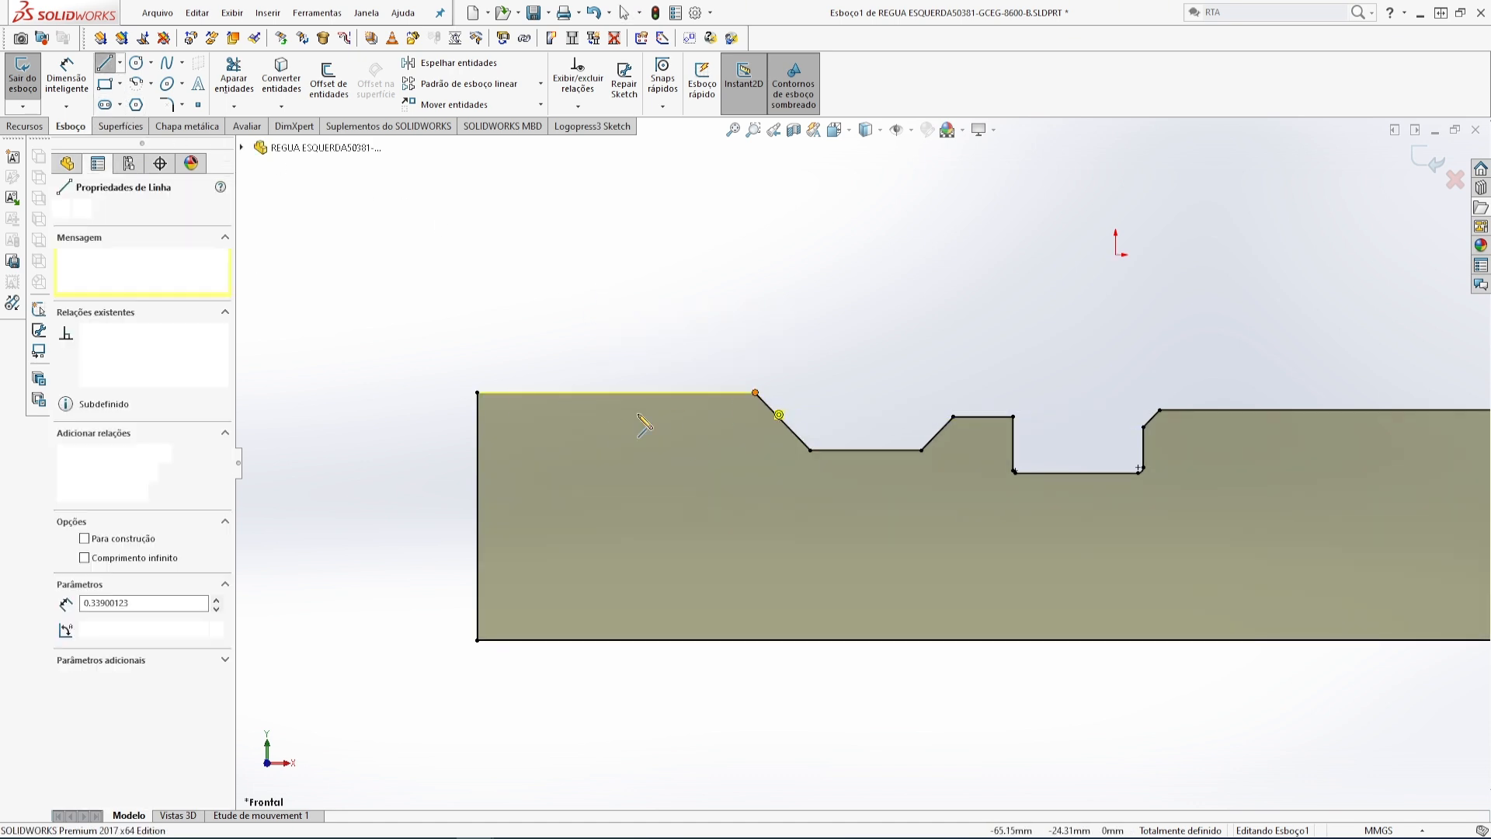
{"action": "left_click", "coordinate": [477, 393]}
{"action": "key", "text": "Escape"}
{"action": "scroll", "coordinate": [898, 322], "scroll_direction": "up", "scroll_amount": 2}
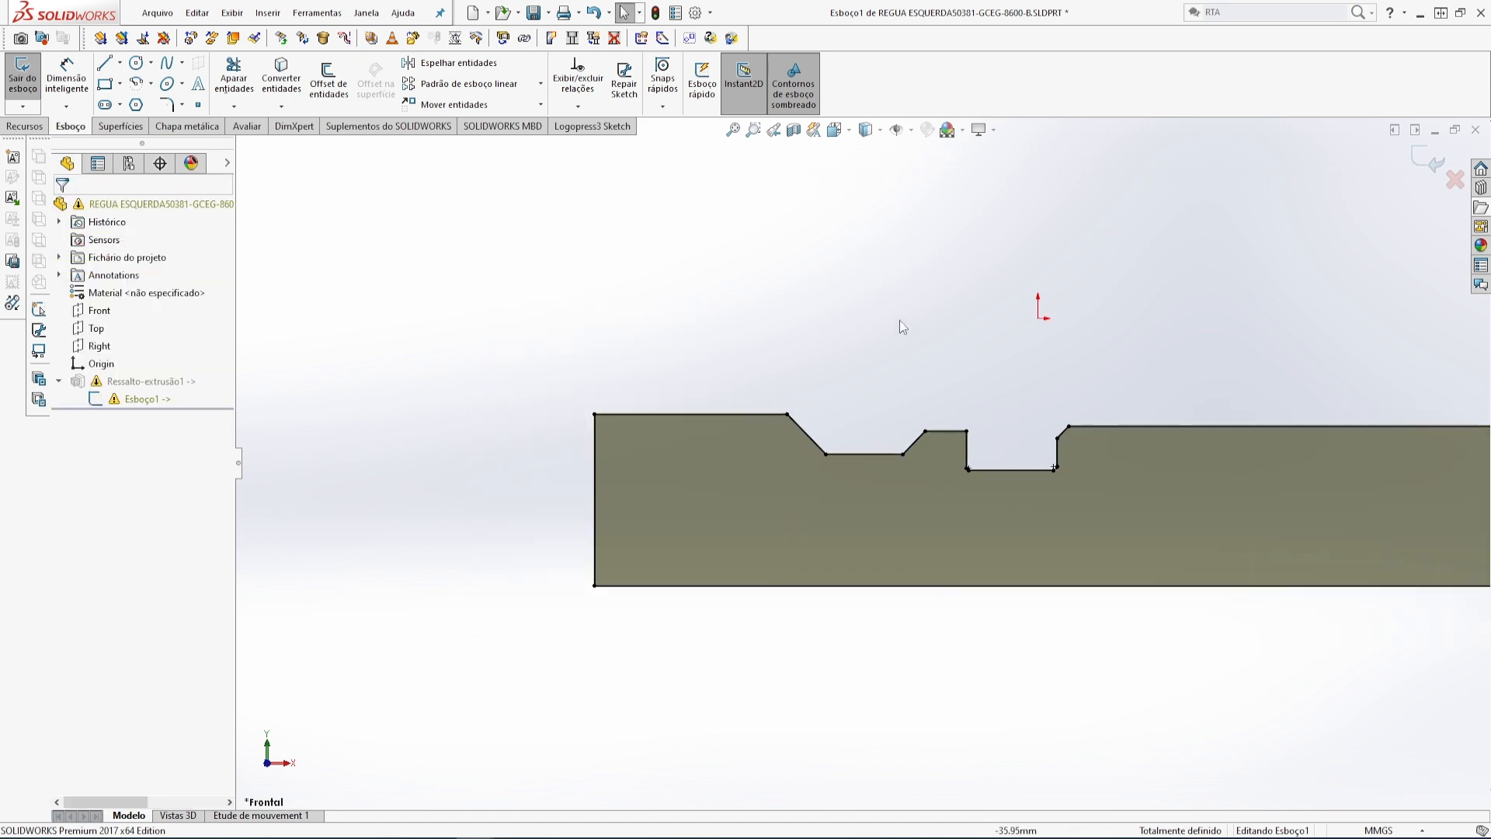
- Exit the left ruler's sketch and close the part, saving its changes
{"action": "left_click", "coordinate": [1436, 157]}
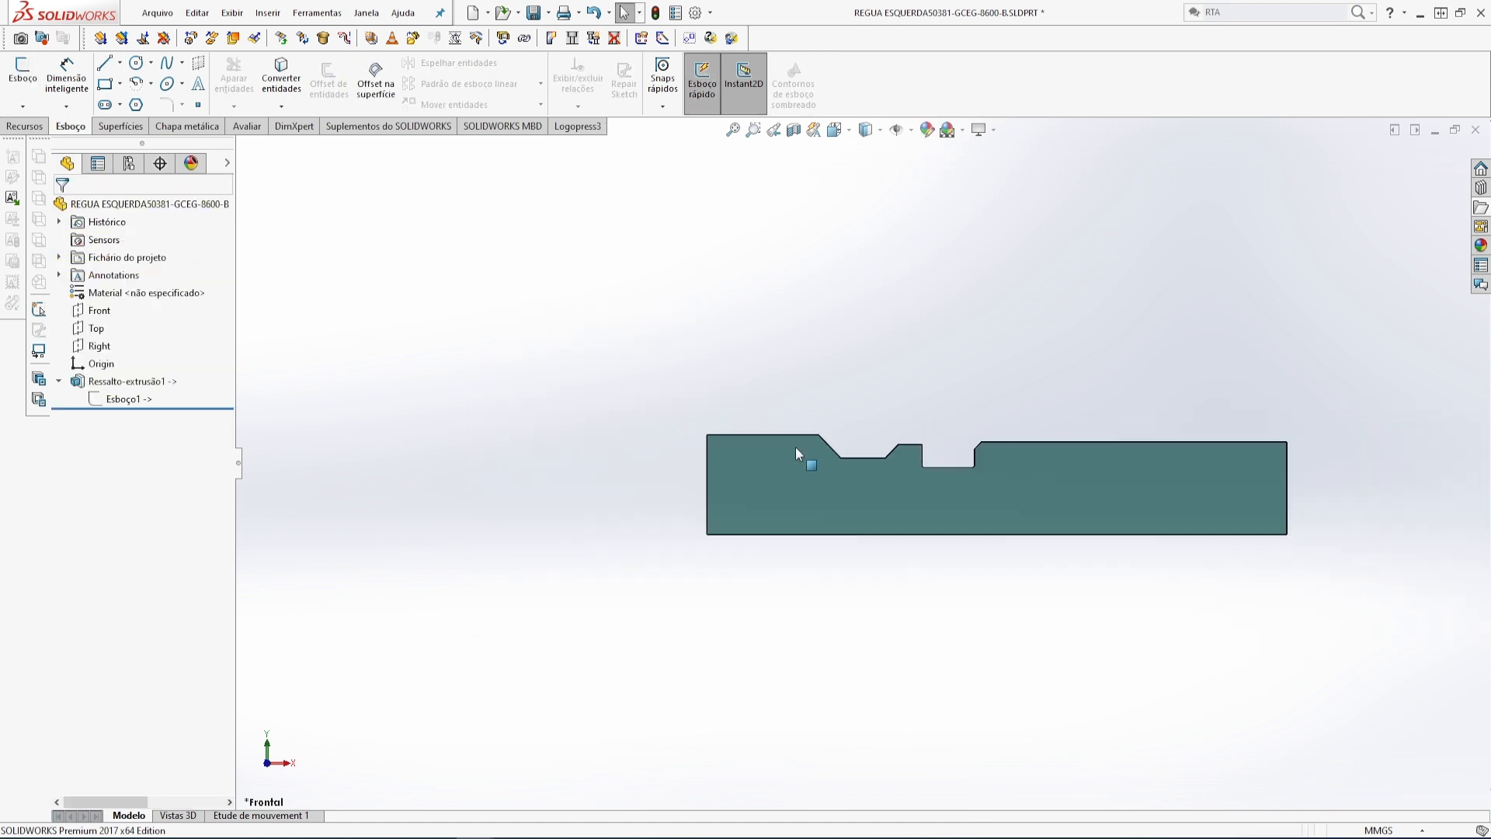
{"action": "left_click", "coordinate": [1475, 129]}
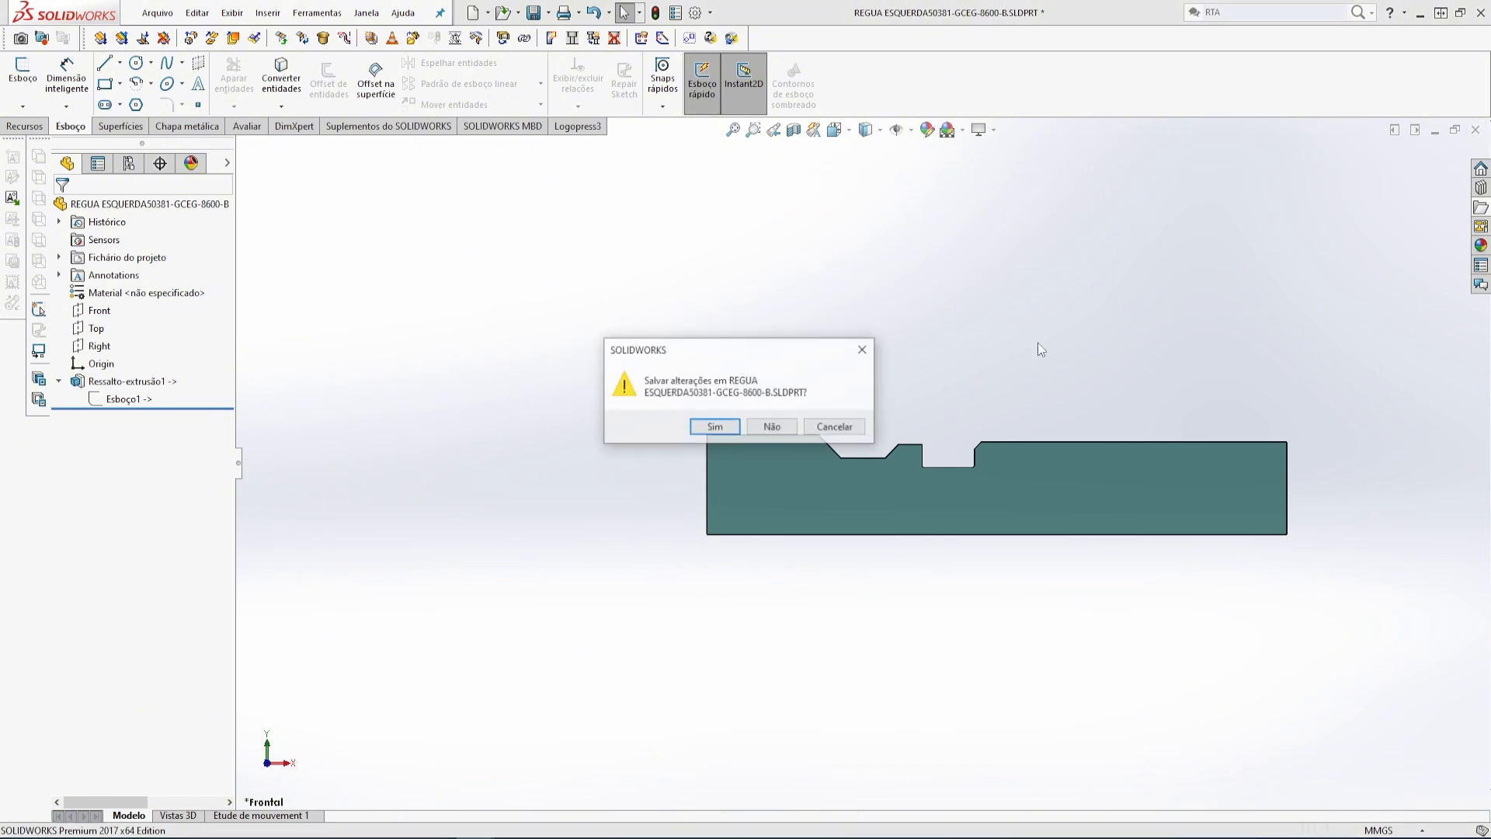
{"action": "left_click", "coordinate": [730, 428]}
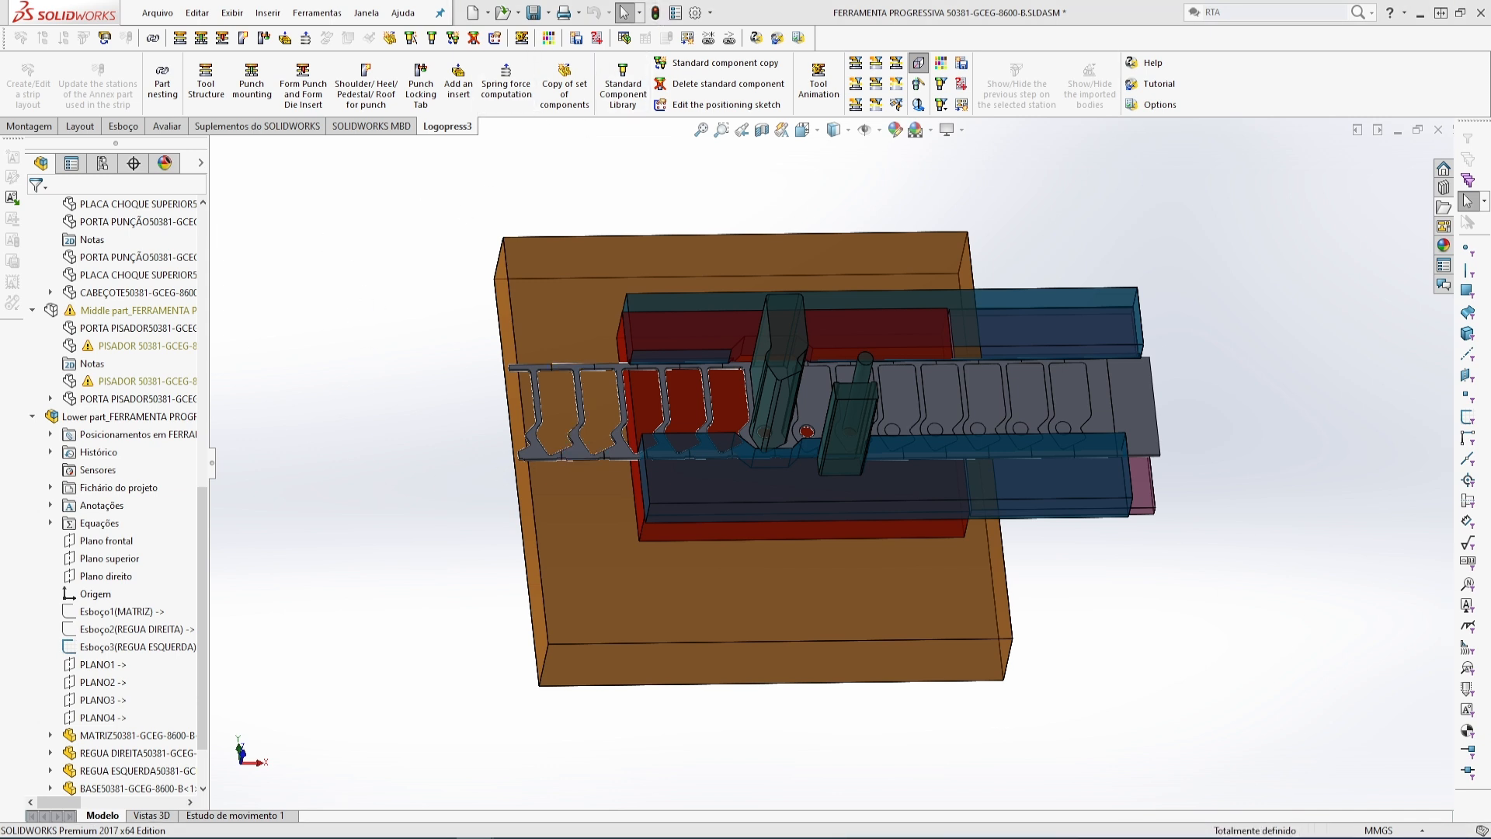
- Show the complete progressive die with its upper, middle and lower parts
{"action": "middle_click_drag", "start_coordinate": [526, 499], "coordinate": [464, 429]}
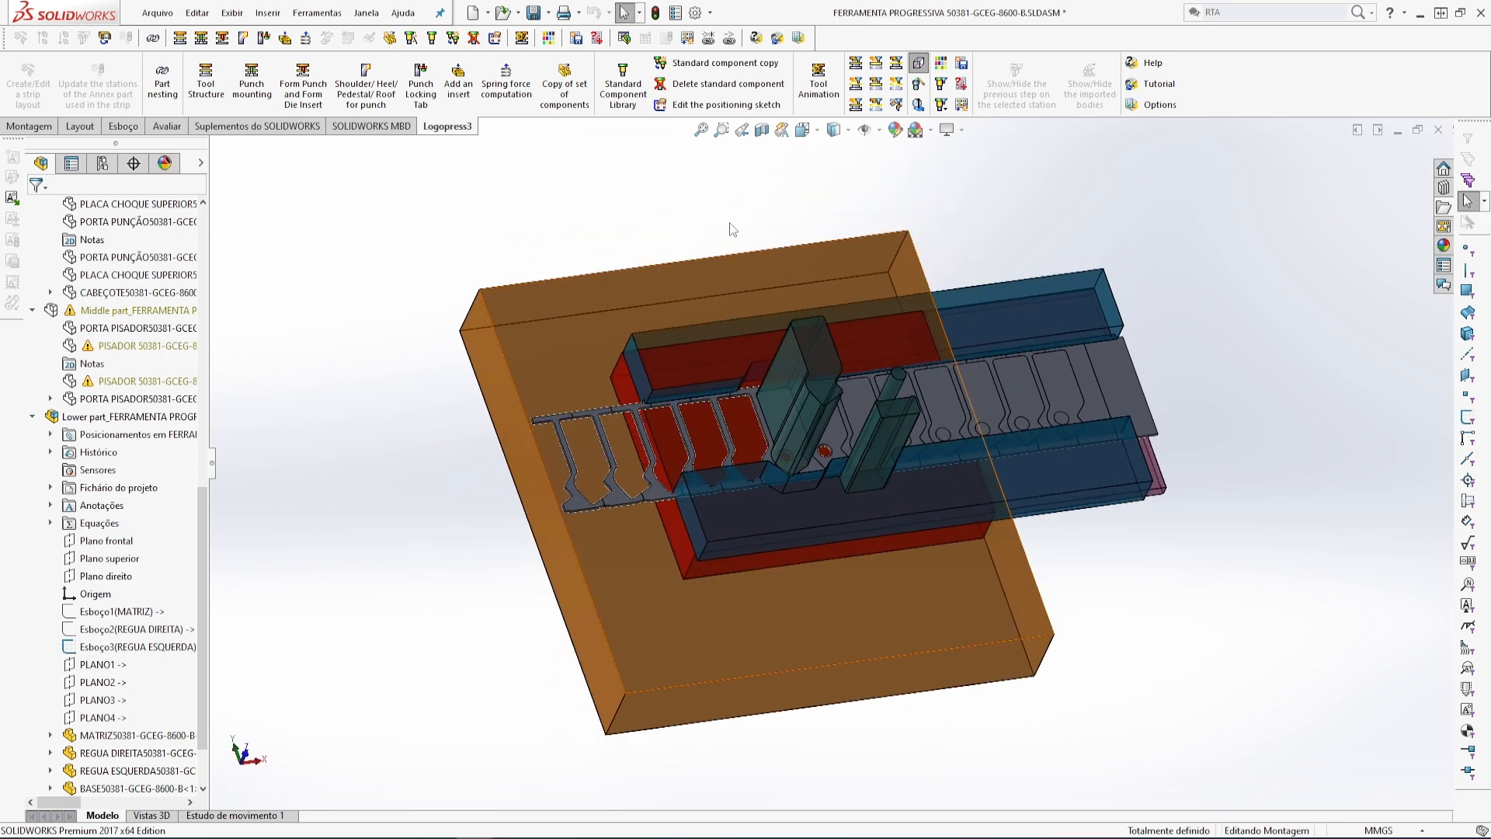
{"action": "left_click", "coordinate": [855, 63]}
{"action": "middle_click_drag", "start_coordinate": [741, 444], "coordinate": [780, 287]}
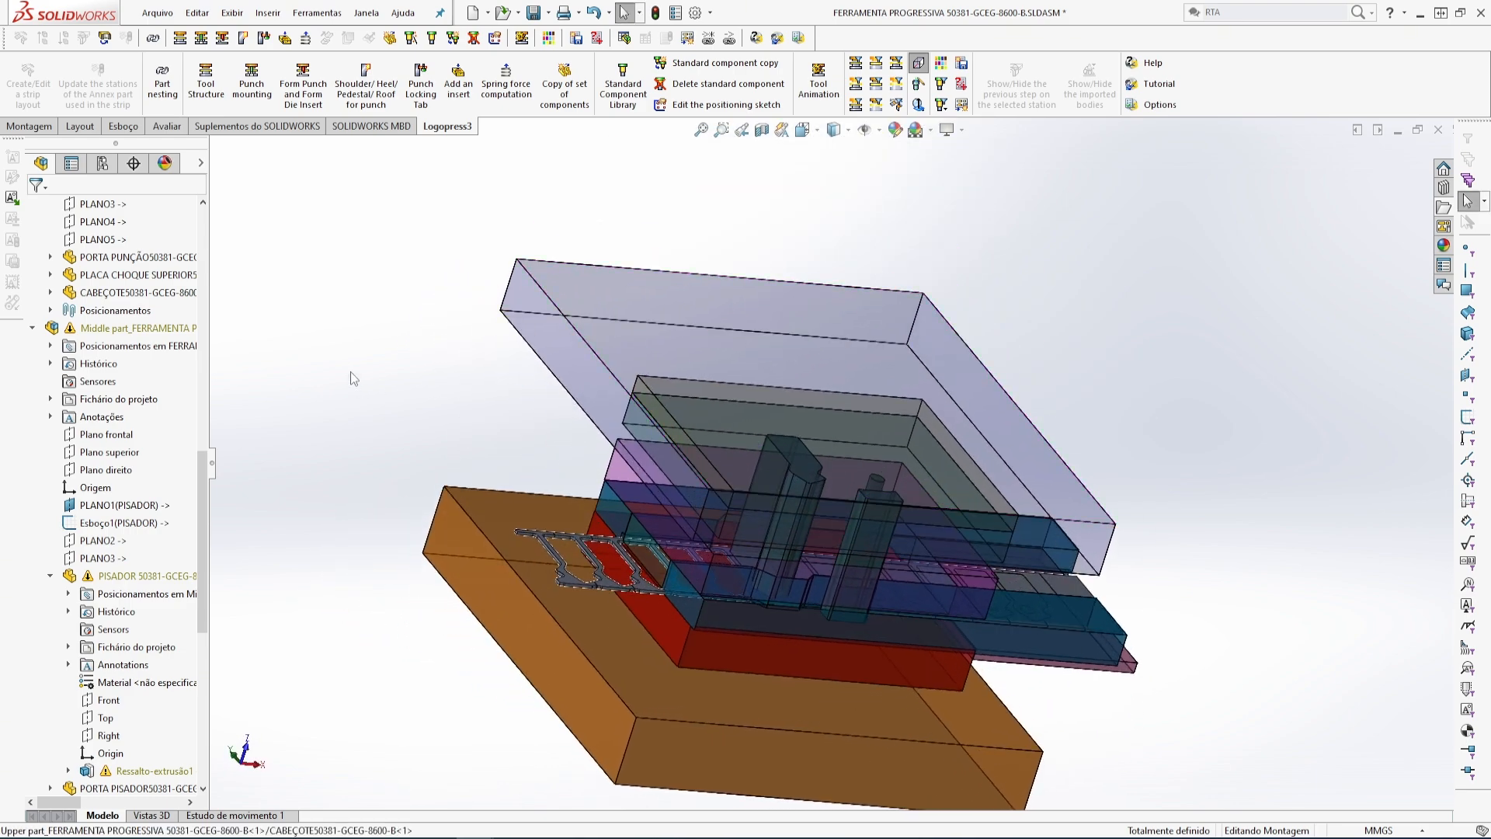
- Open the middle part's PISADOR plate and edit its extrusion's Esboço1 sketch, focused on the dangling lower horizontal edge
{"action": "left_click", "coordinate": [116, 576]}
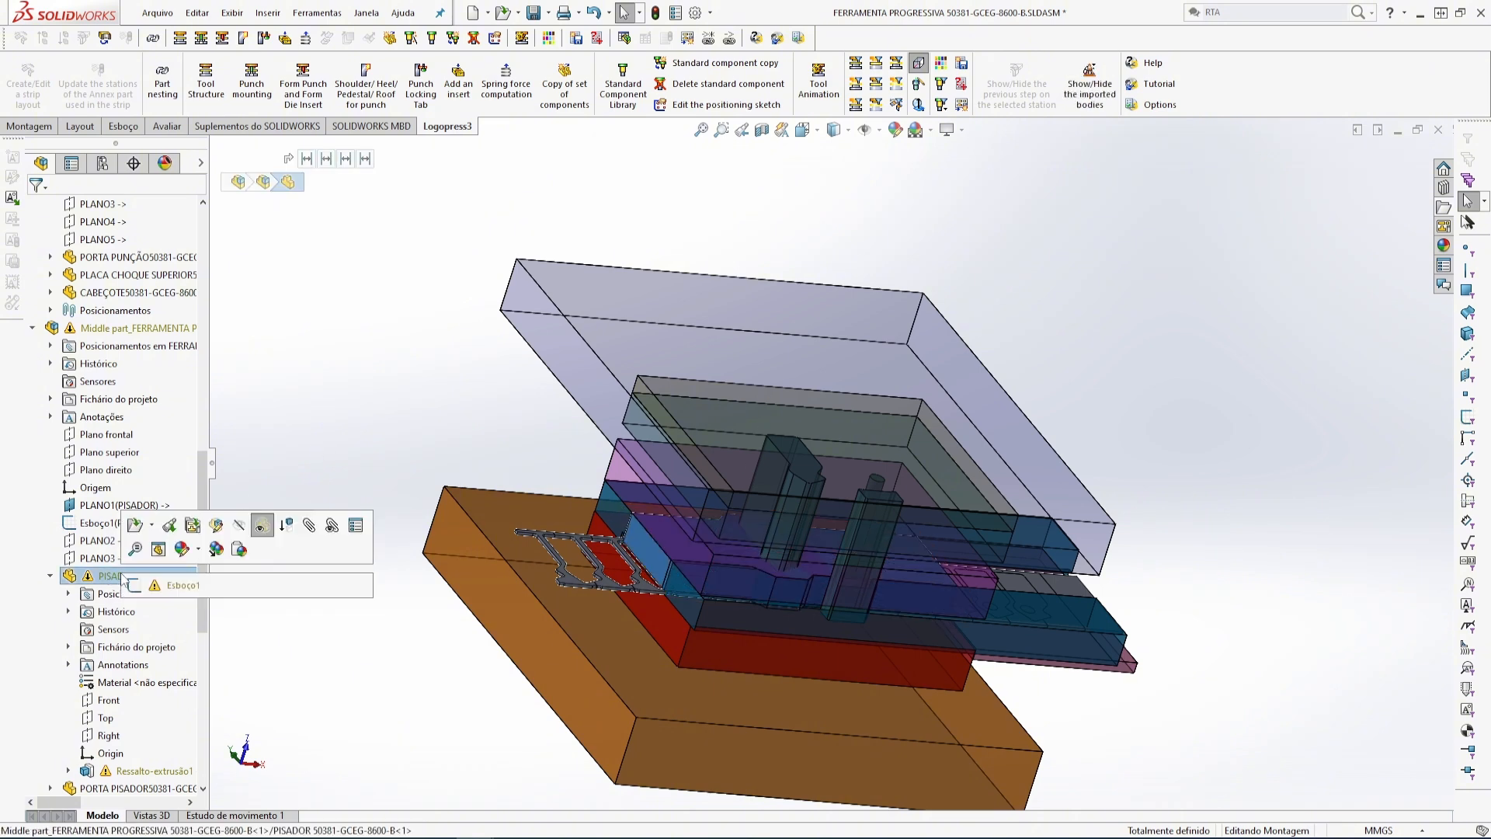
{"action": "left_click", "coordinate": [135, 525]}
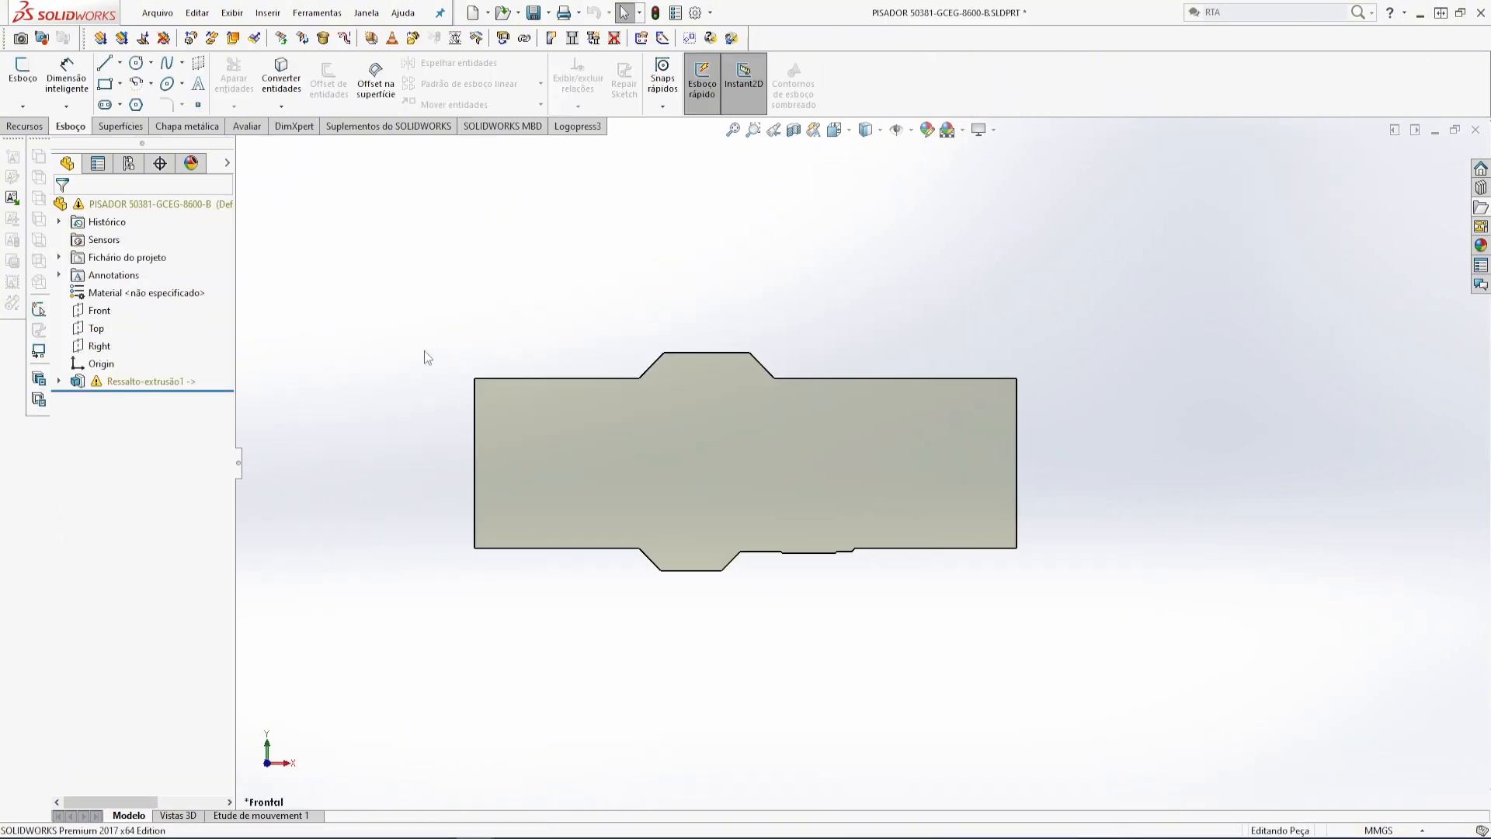
{"action": "left_click", "coordinate": [58, 380]}
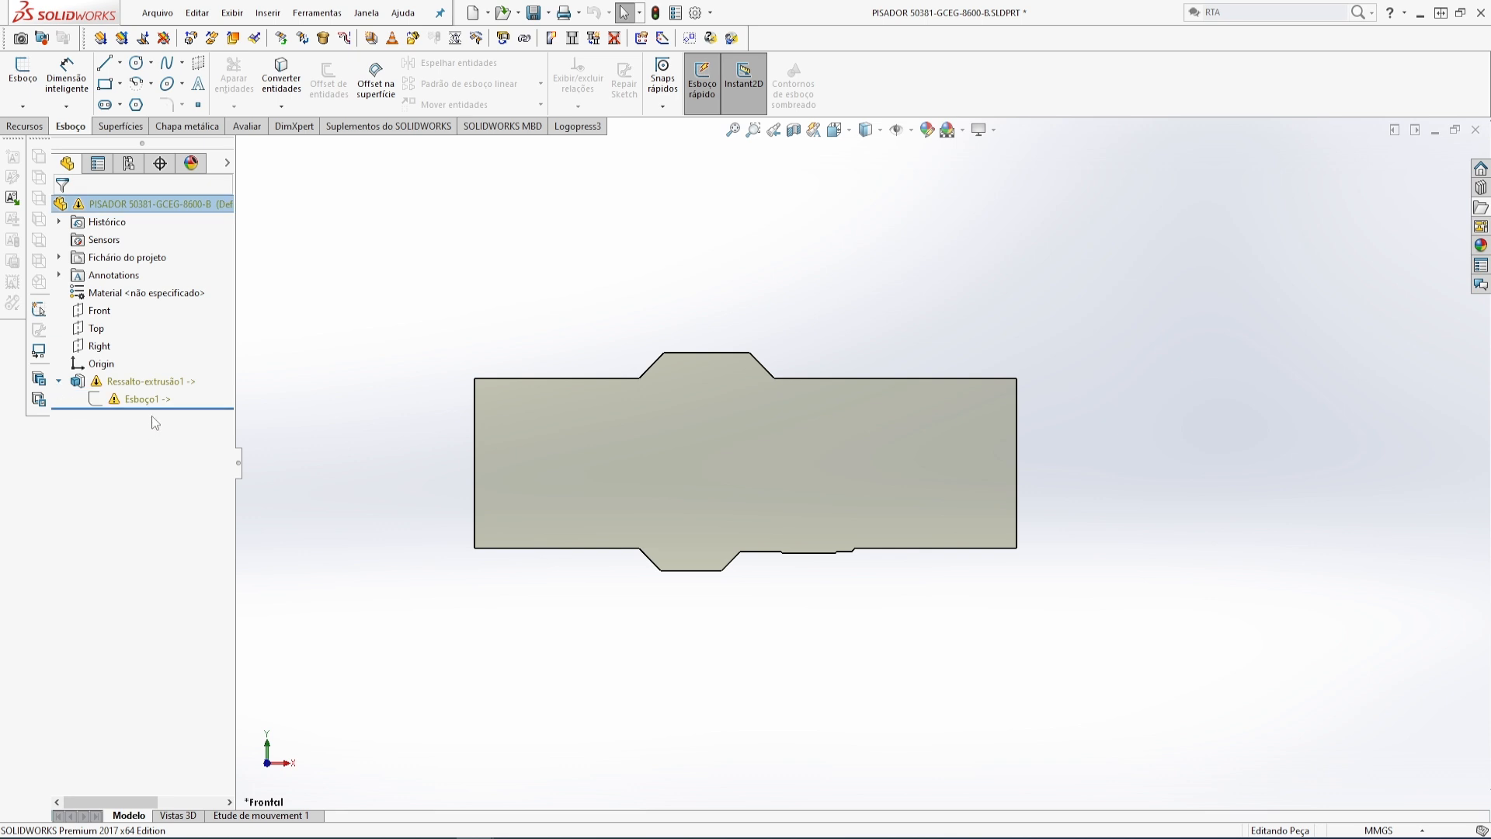
{"action": "left_click", "coordinate": [143, 399]}
{"action": "left_click", "coordinate": [152, 355]}
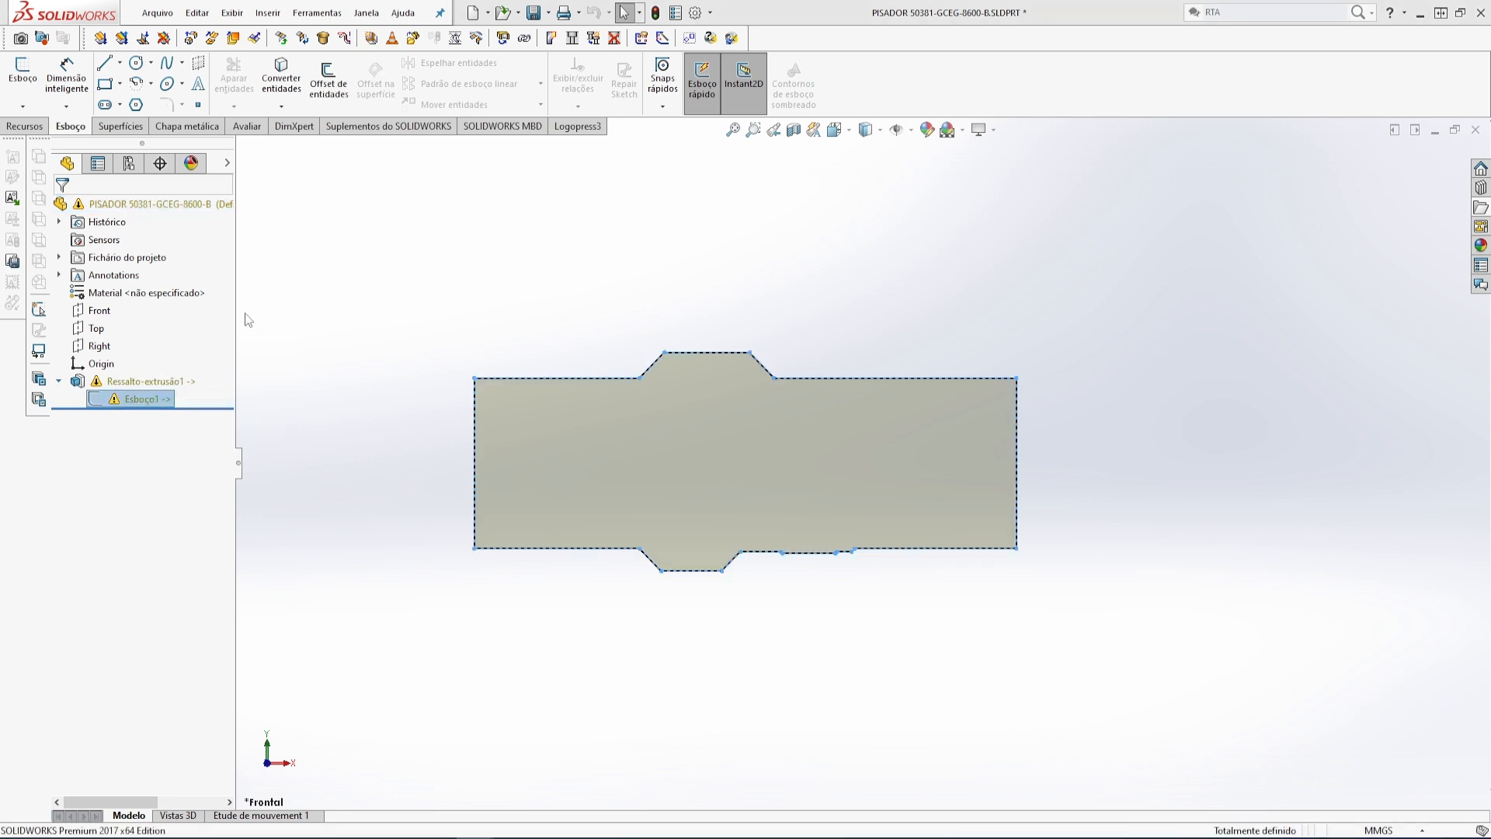
{"action": "scroll", "coordinate": [629, 552], "scroll_direction": "down", "scroll_amount": 4}
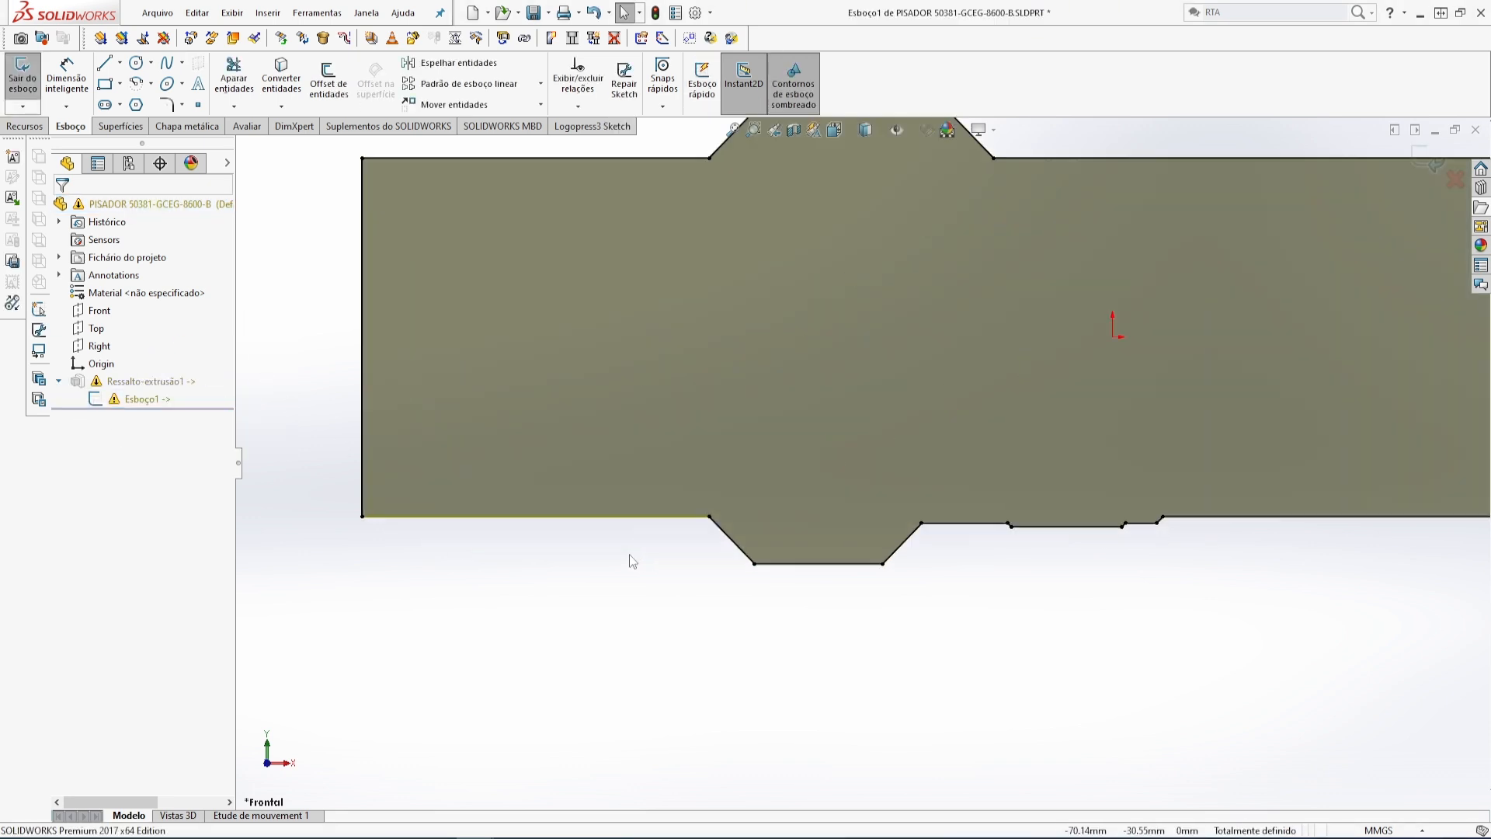
{"action": "left_click", "coordinate": [554, 517]}
{"action": "key", "text": "Escape"}
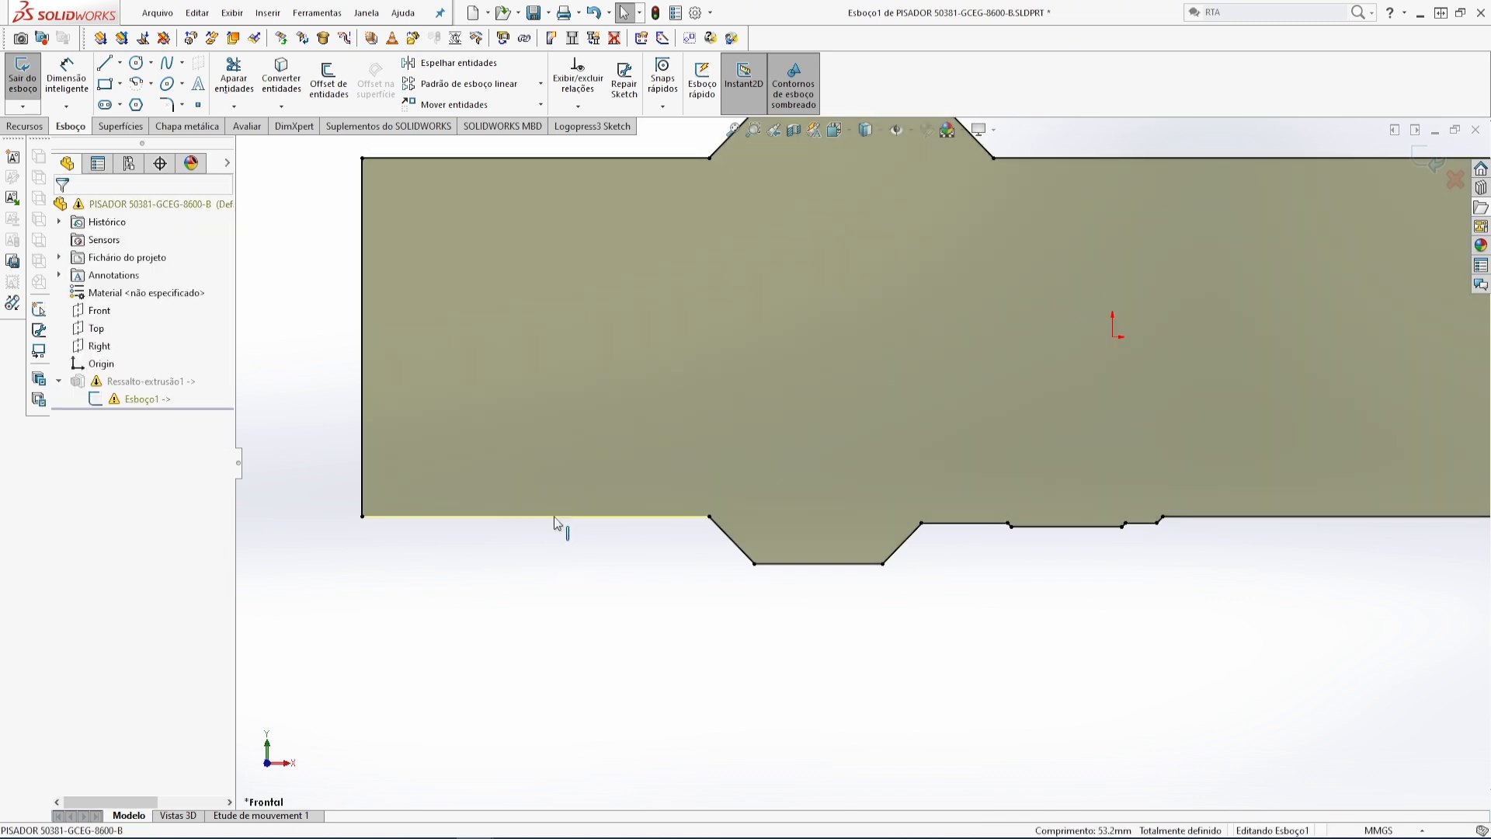
- Try to redraw the dangling lower horizontal edge as a line between its two corner points, and exit the sketch
{"action": "left_click", "coordinate": [105, 62]}
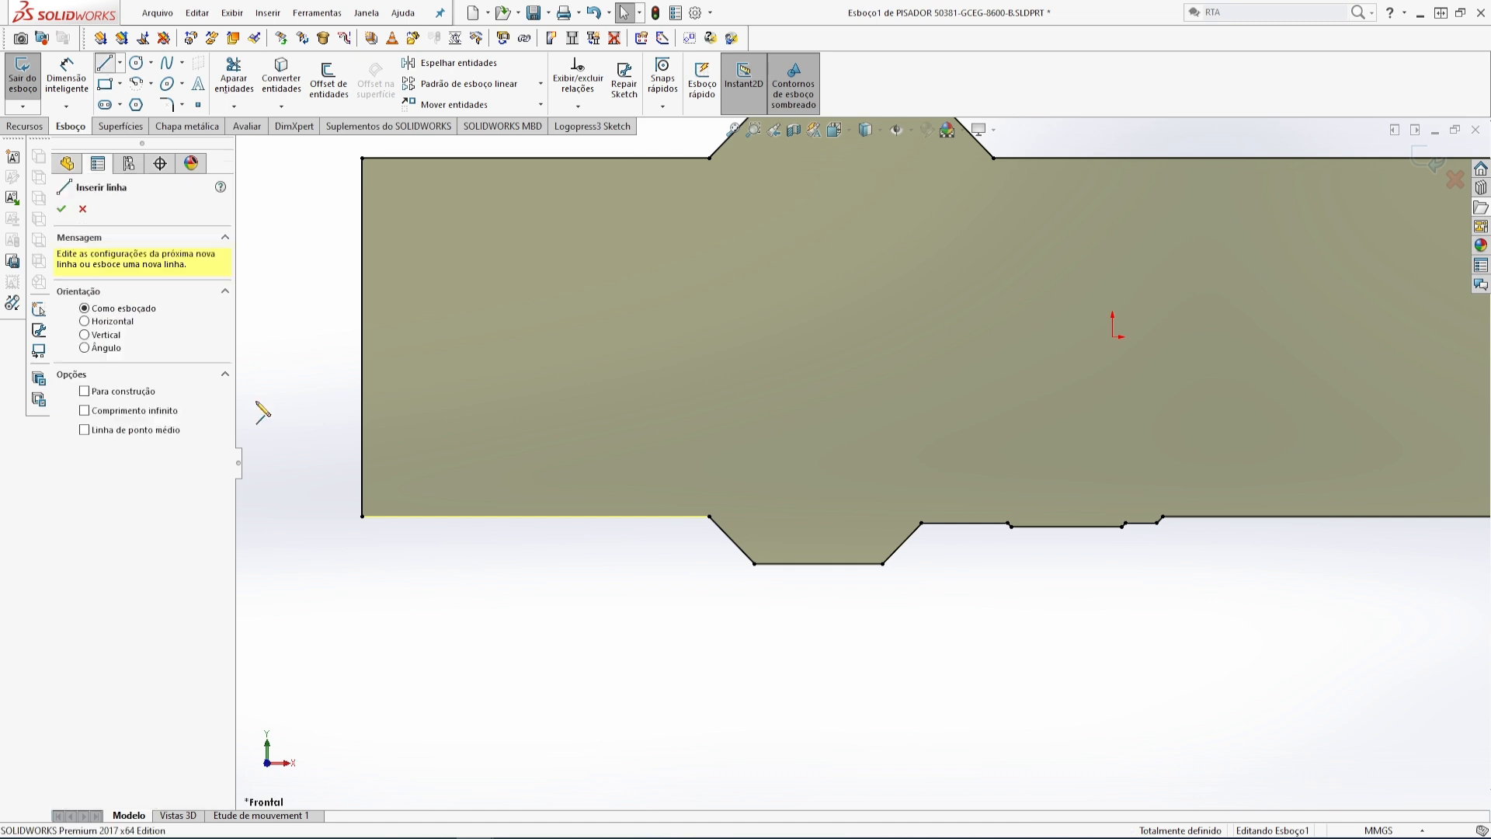
{"action": "left_click", "coordinate": [709, 517]}
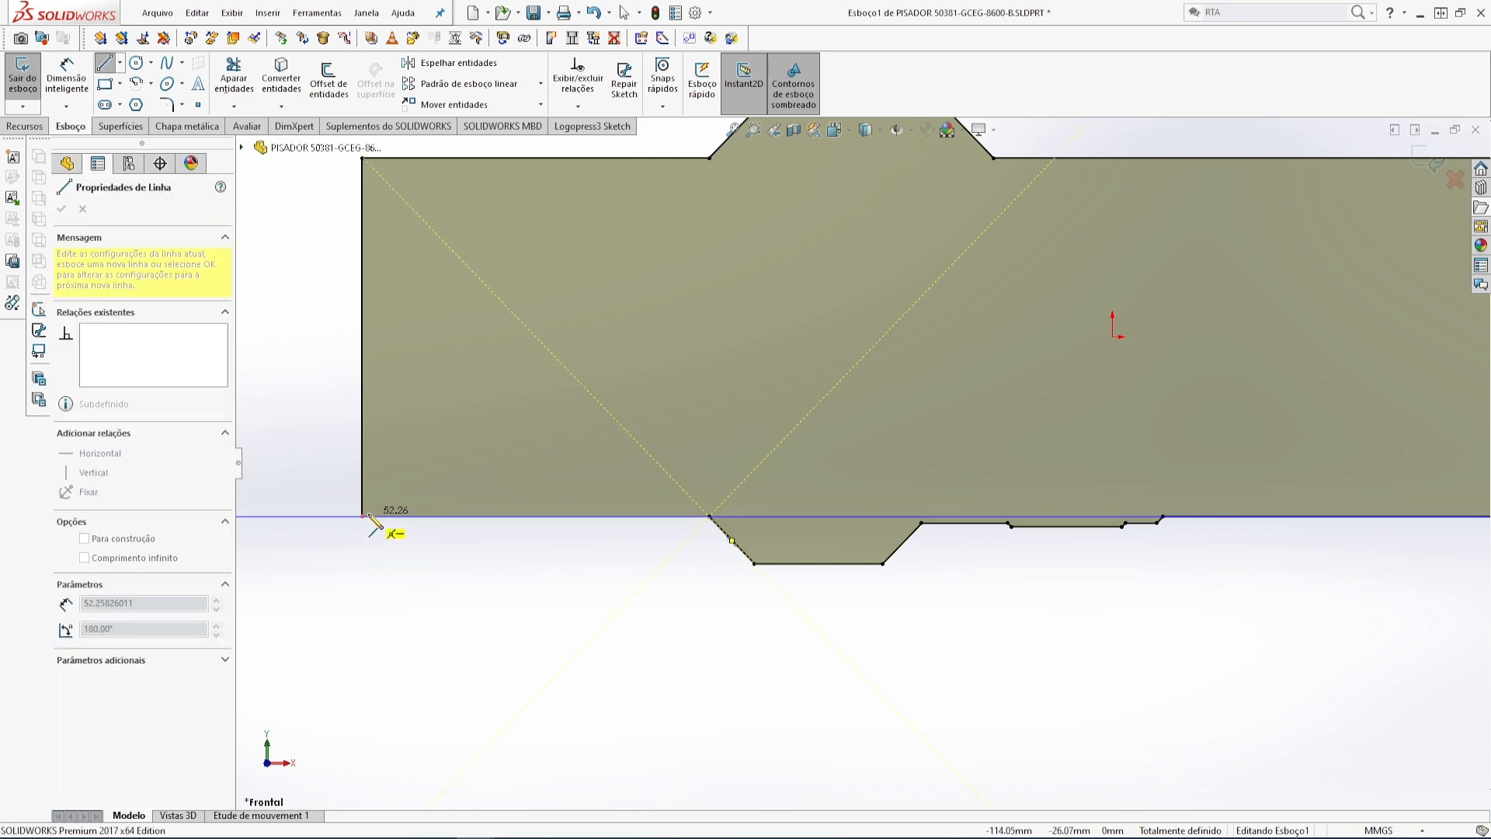
{"action": "left_click", "coordinate": [362, 515]}
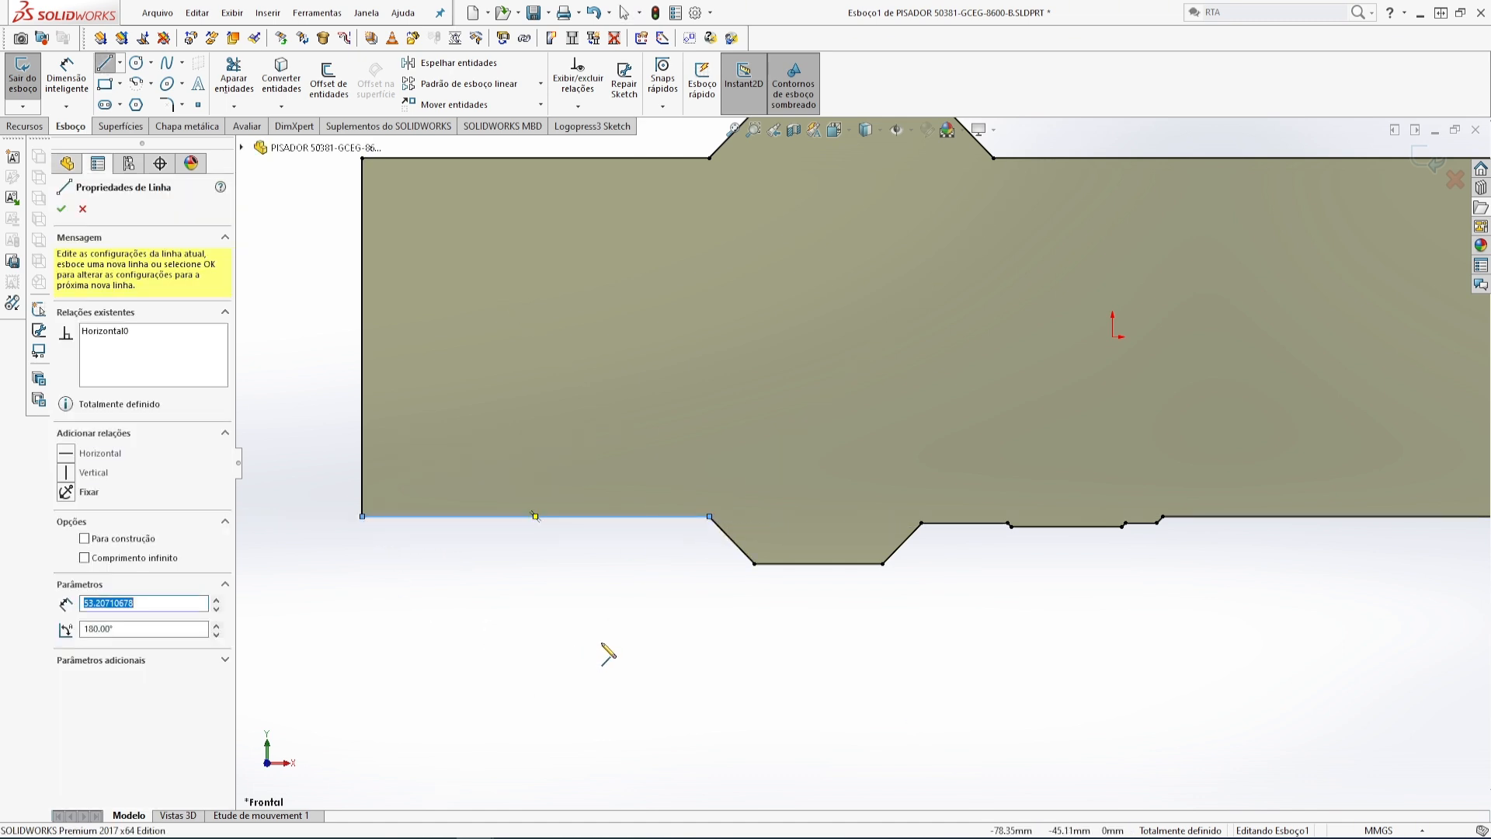
{"action": "key", "text": "f"}
{"action": "key", "text": "Escape"}
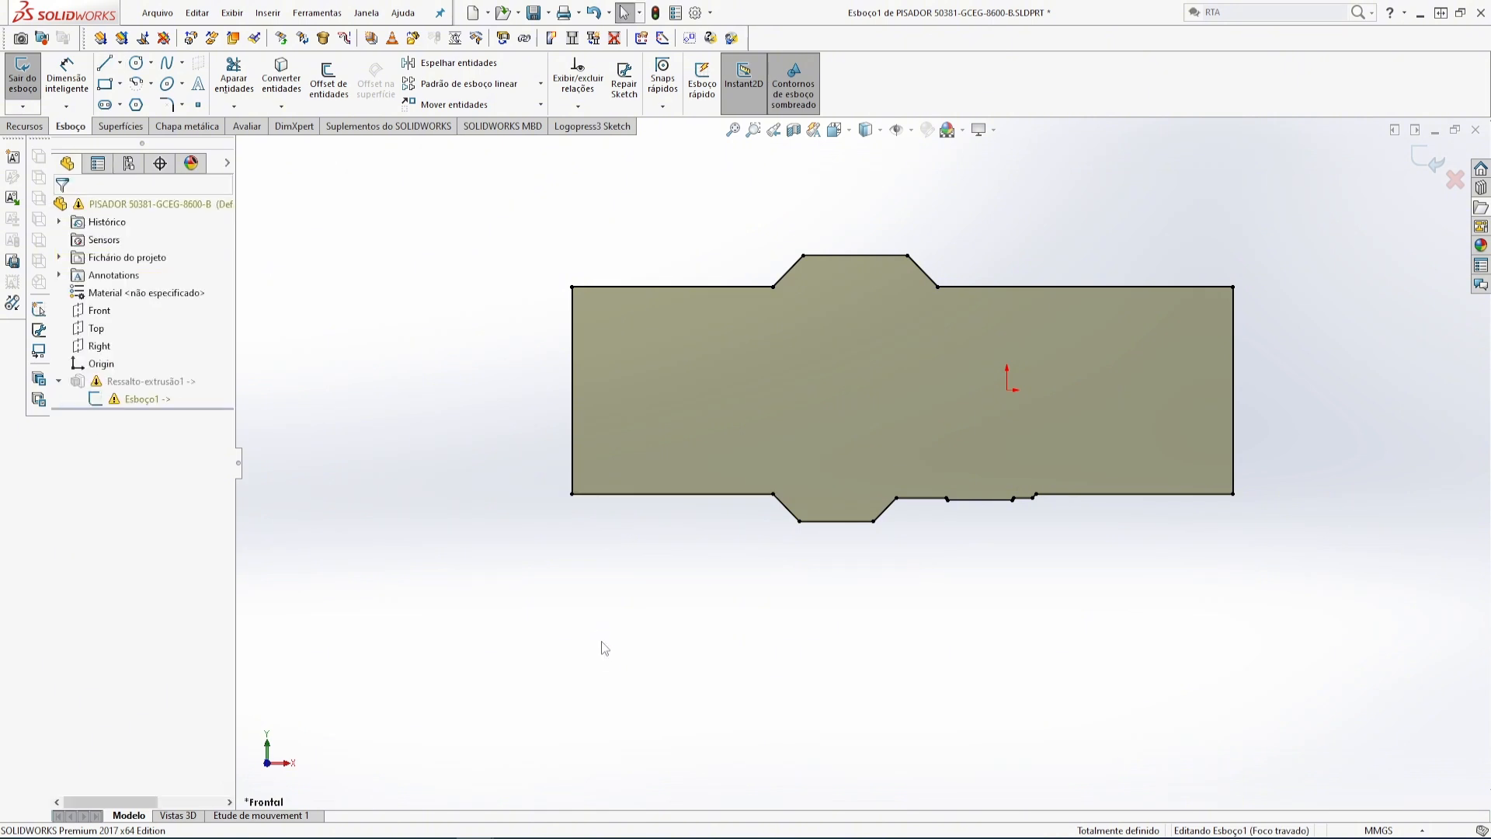
{"action": "left_click", "coordinate": [1428, 163]}
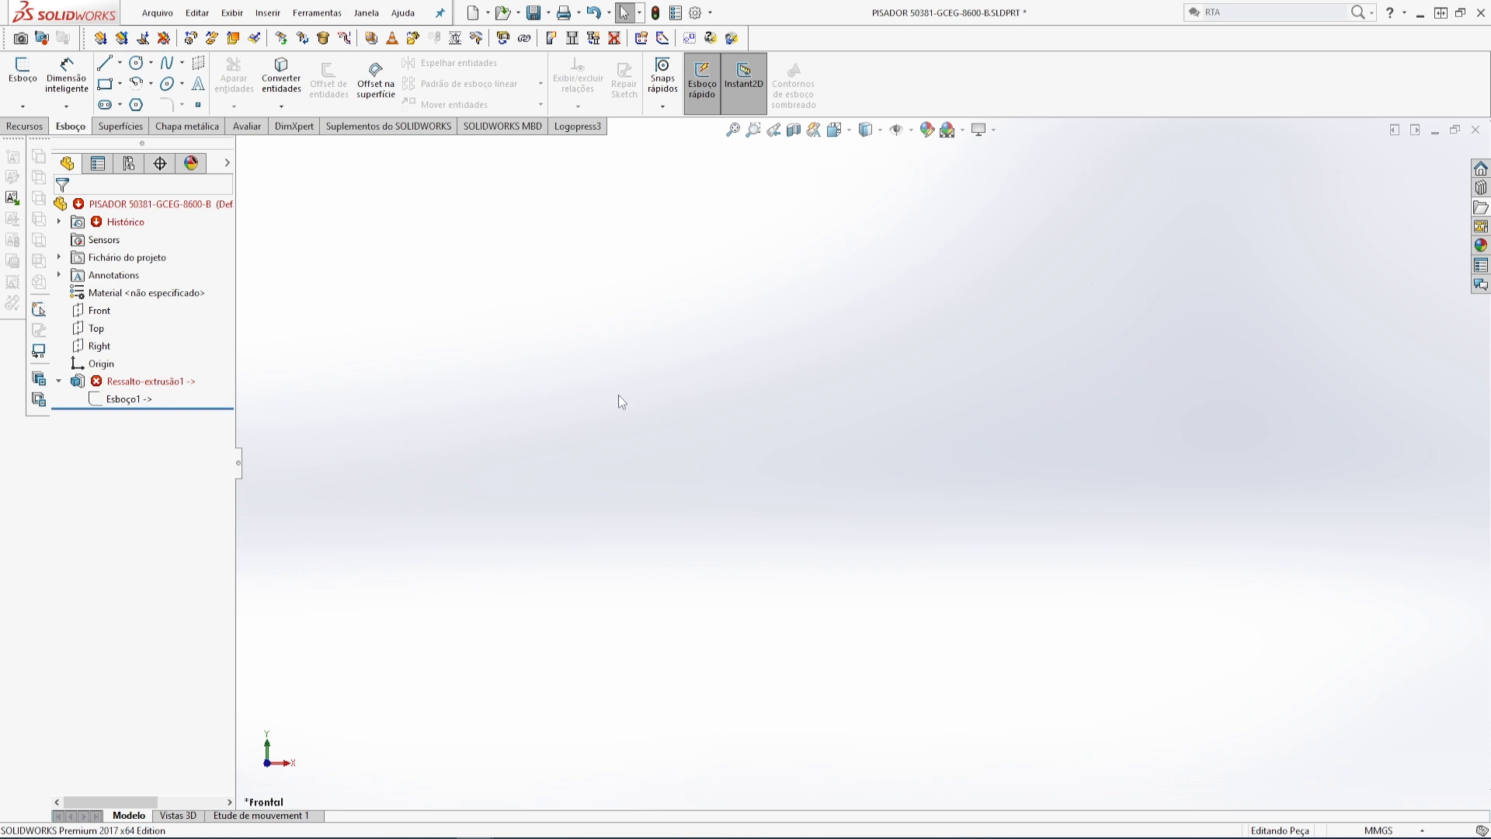
- Reopen the PISADOR extrusion's Esboço1 sketch for editing and inspect its lower contour
{"action": "left_click", "coordinate": [140, 399]}
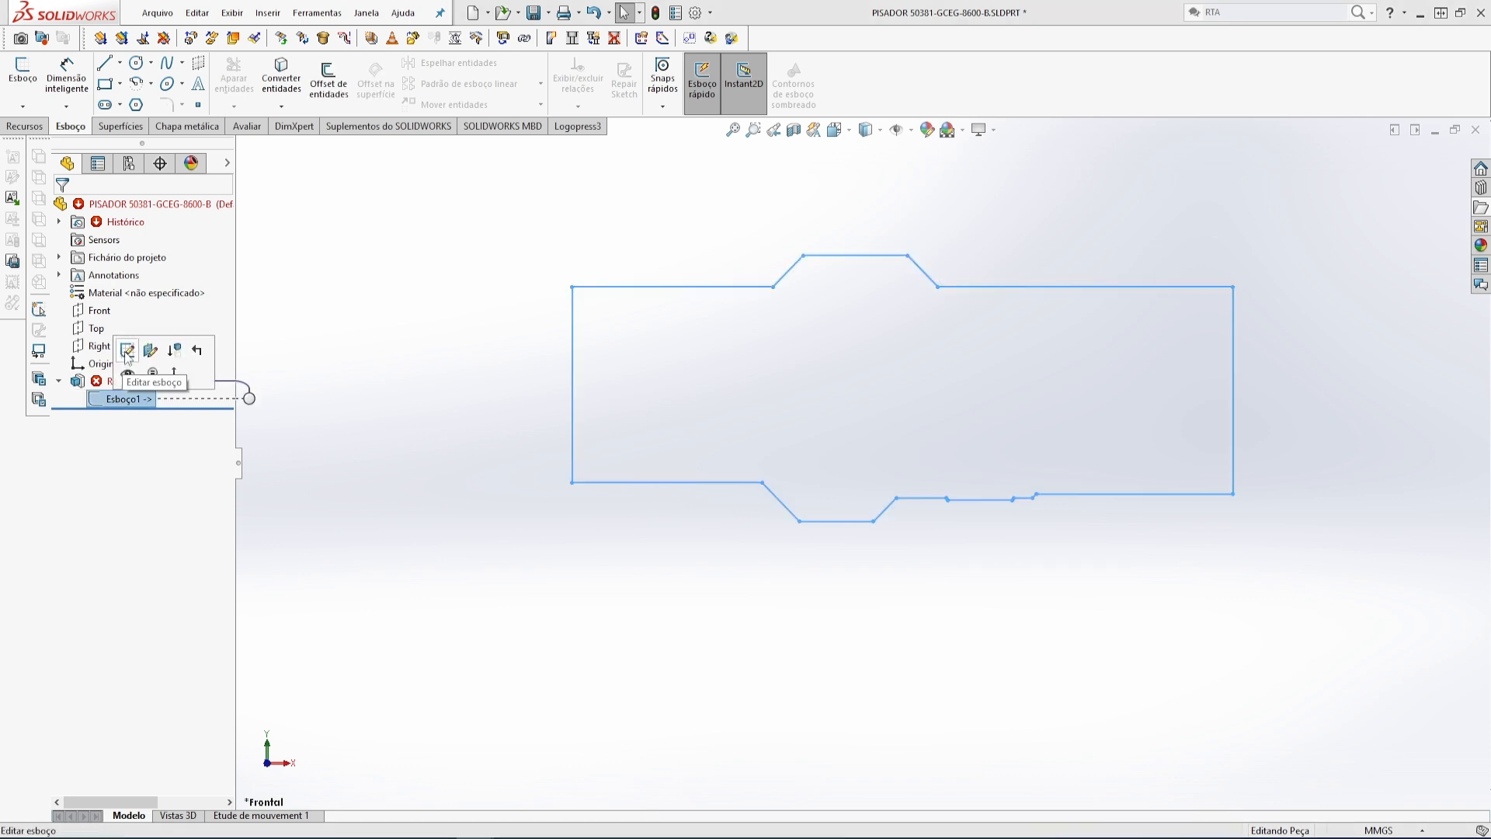
{"action": "left_click", "coordinate": [190, 347]}
{"action": "scroll", "coordinate": [1120, 402], "scroll_direction": "down", "scroll_amount": 2}
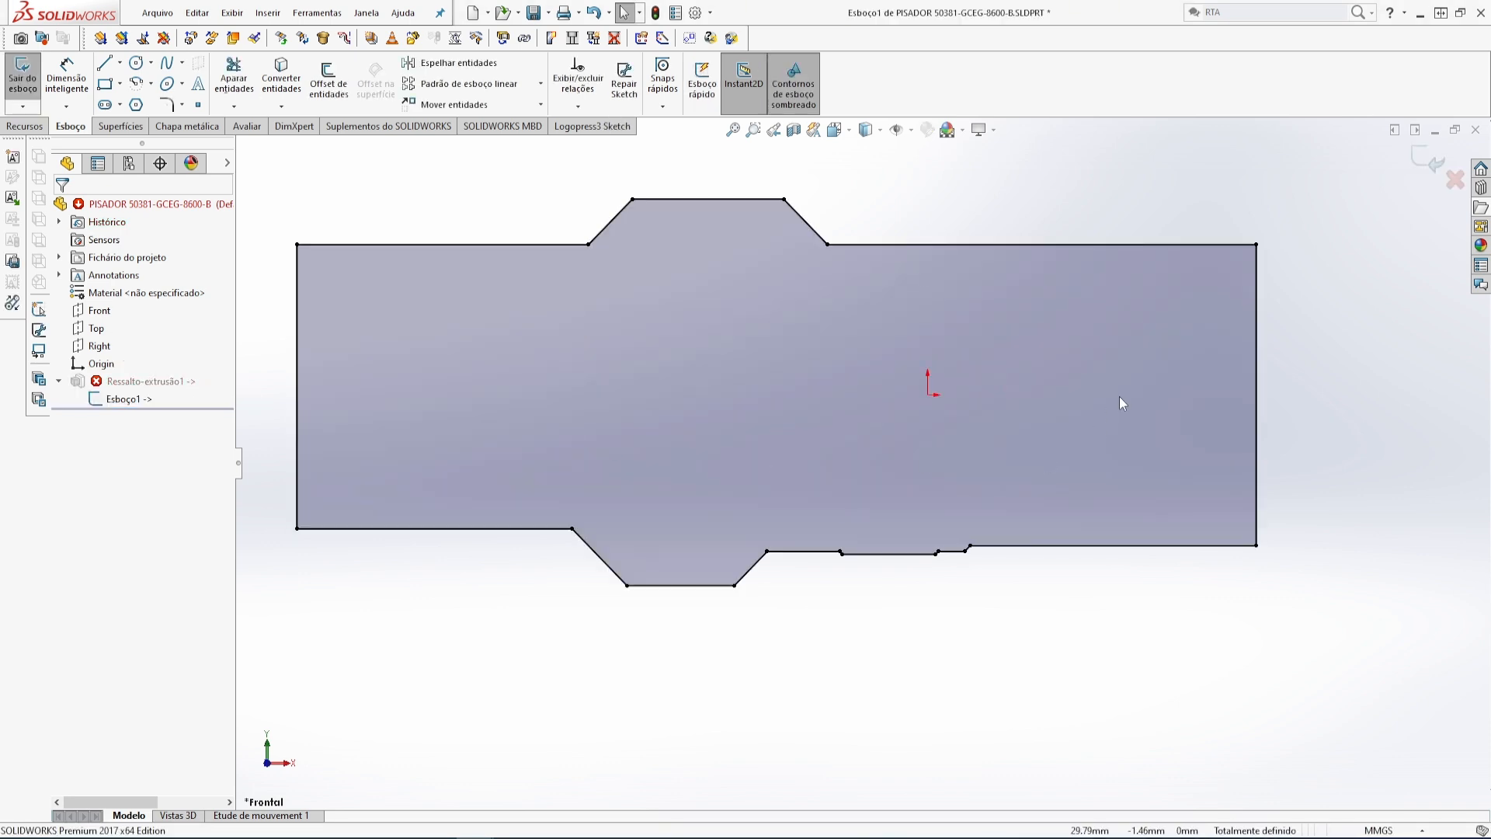
{"action": "scroll", "coordinate": [955, 544], "scroll_direction": "down", "scroll_amount": 3}
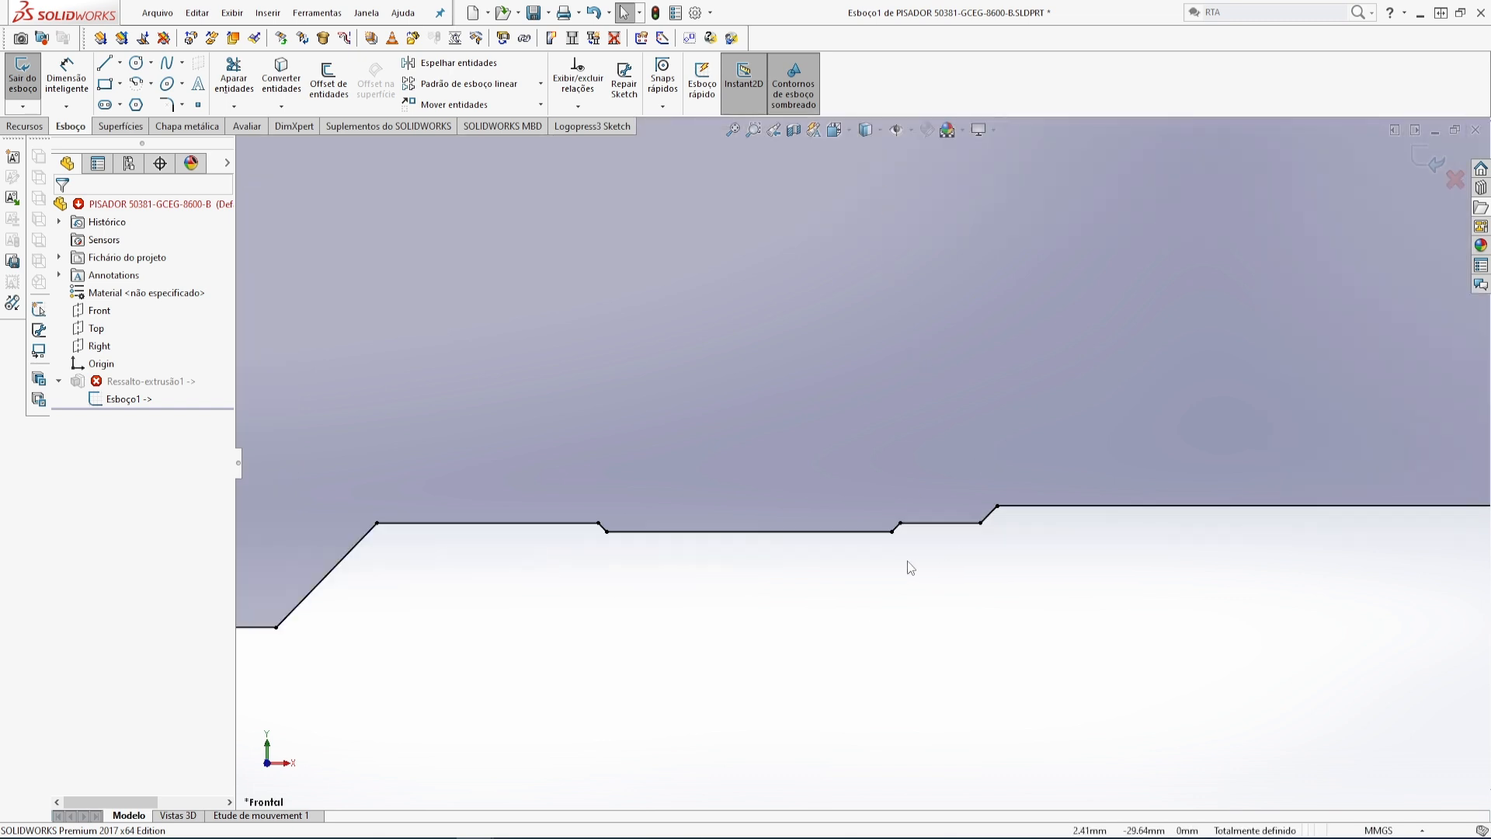
{"action": "scroll", "coordinate": [911, 567], "scroll_direction": "up", "scroll_amount": 8}
{"action": "mouse_move", "coordinate": [682, 383]}
{"action": "middle_mouse_down"}
{"action": "mouse_move", "coordinate": [679, 339]}
{"action": "mouse_move", "coordinate": [719, 240]}
{"action": "mouse_move", "coordinate": [731, 248]}
{"action": "middle_mouse_up"}
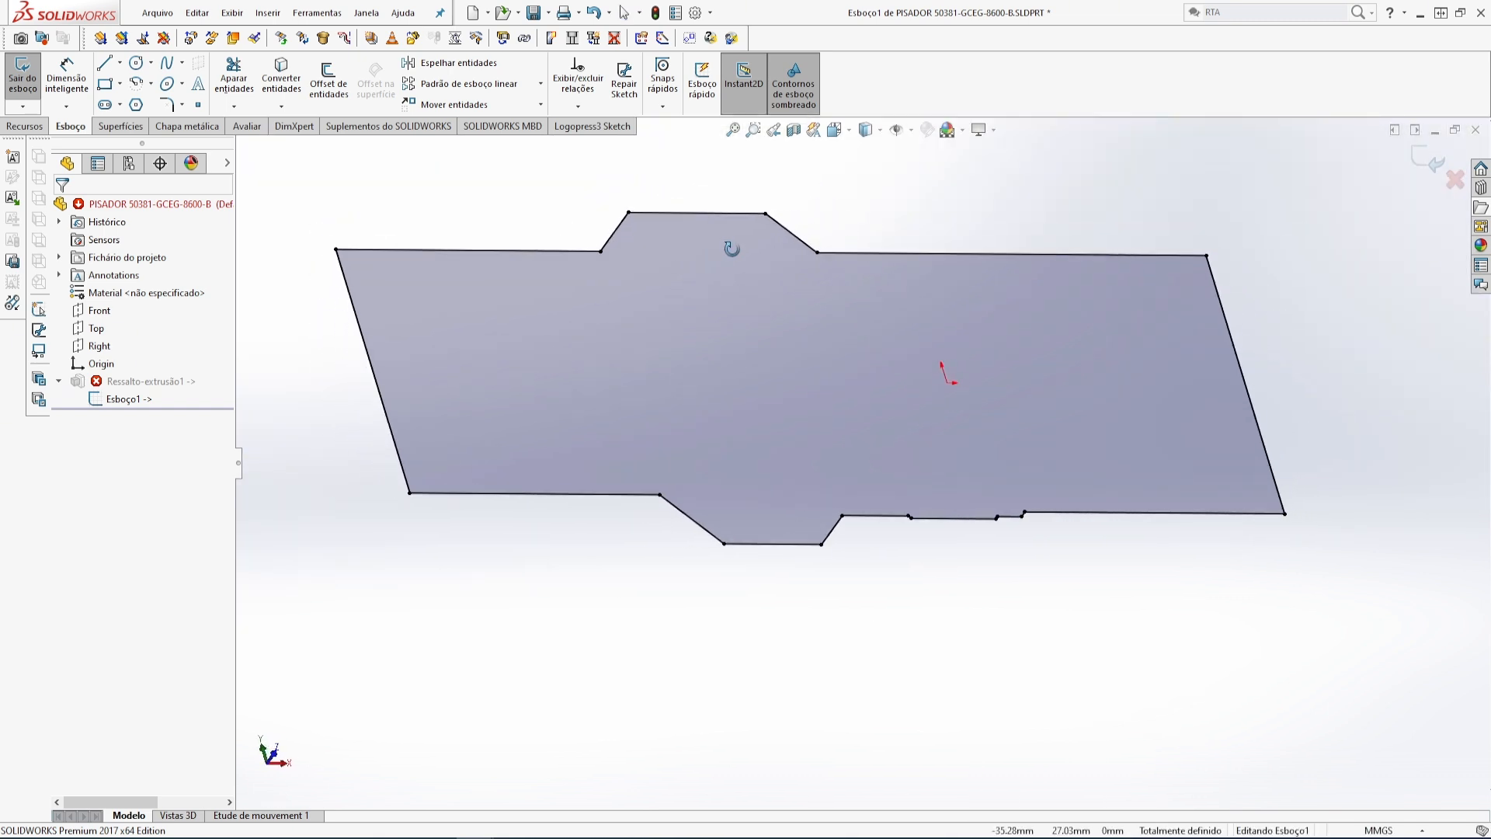
- Try to exit the sketch, and use the feature check and sketch repair to locate its faulty entity
{"action": "left_click", "coordinate": [1410, 159]}
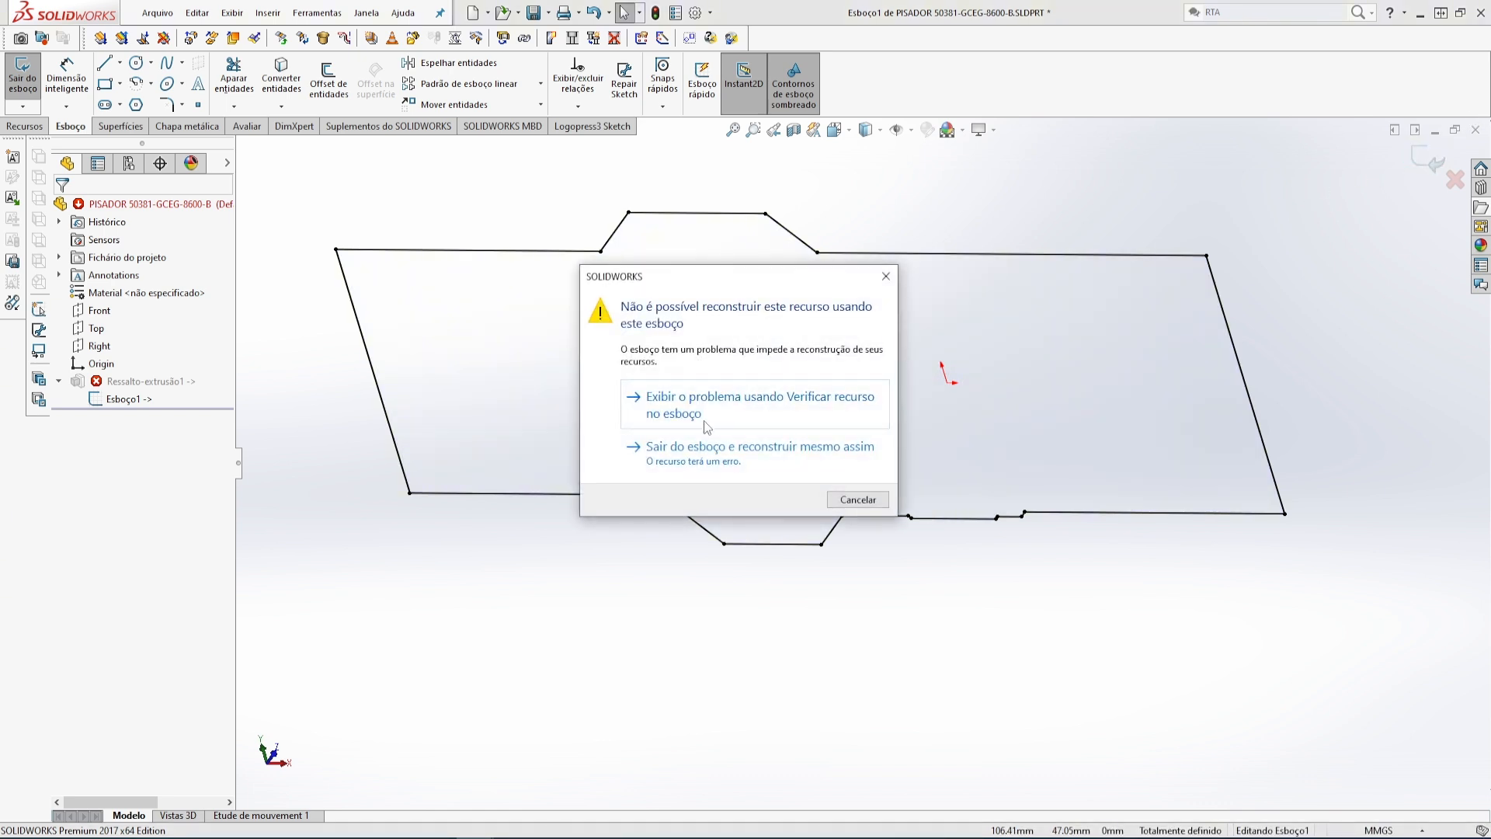
{"action": "left_click", "coordinate": [743, 399]}
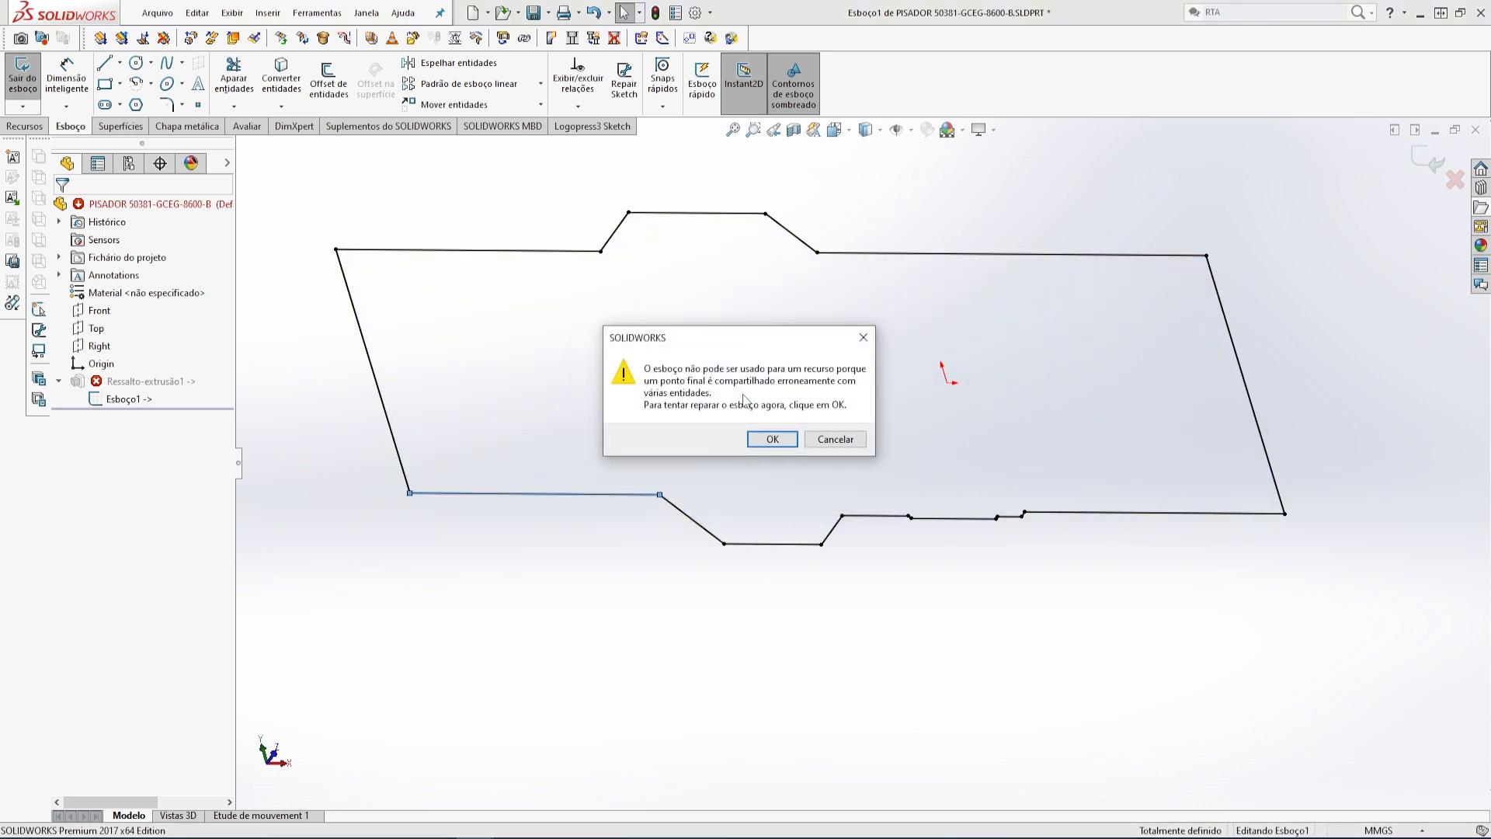
{"action": "left_click", "coordinate": [769, 439]}
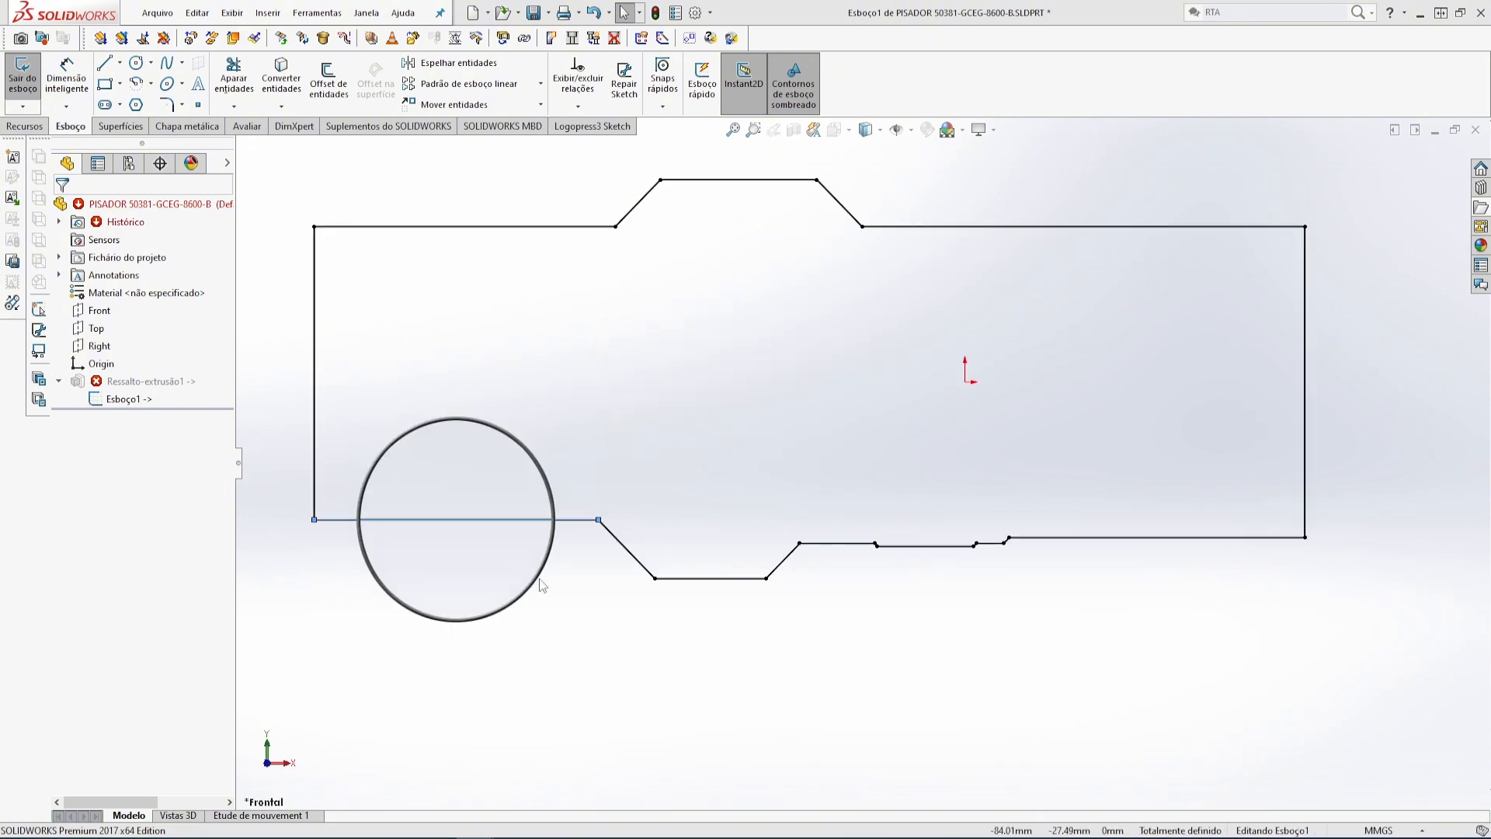
{"action": "left_click", "coordinate": [719, 630]}
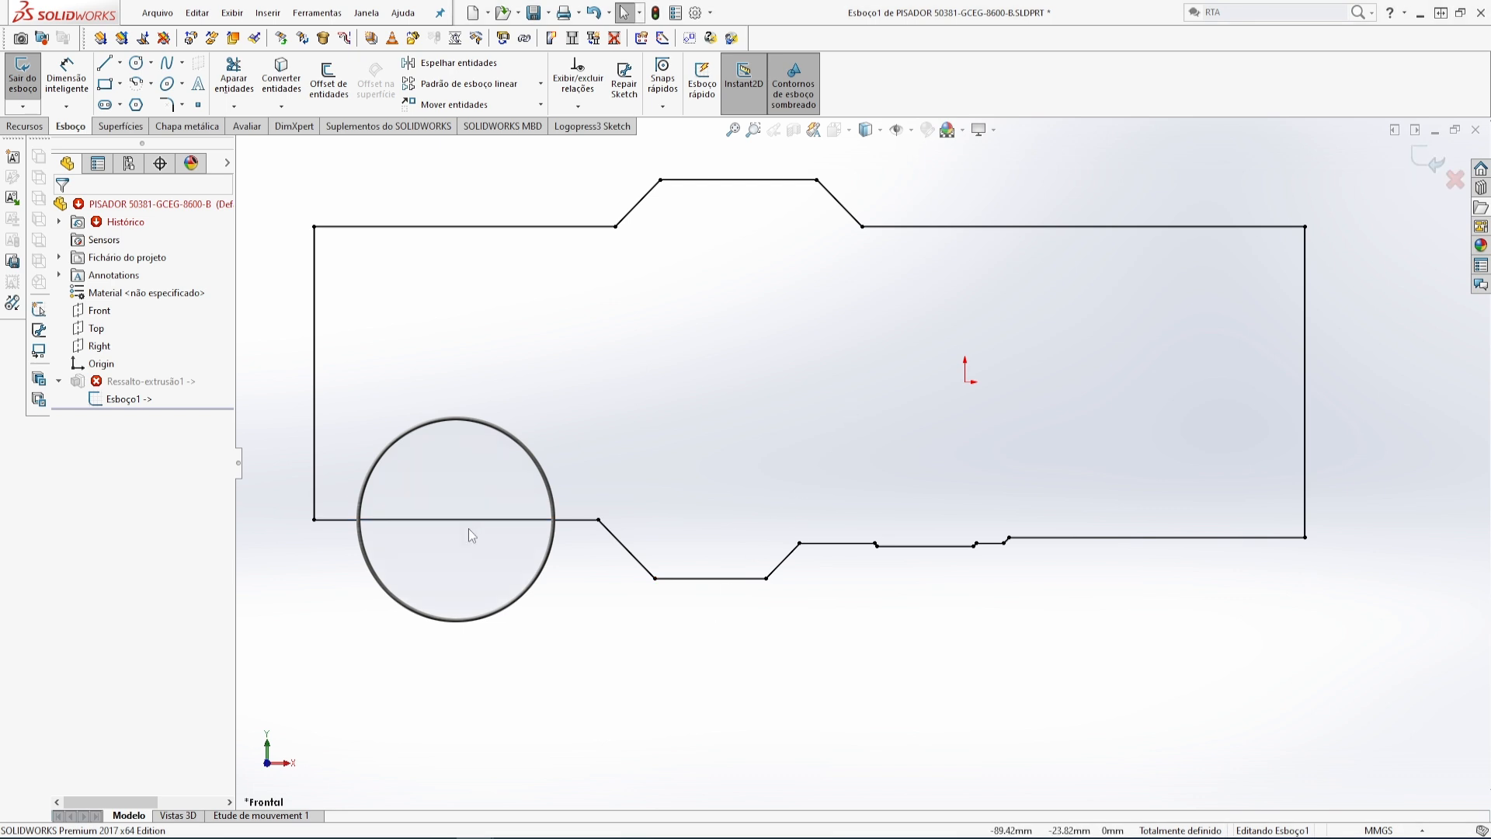
- Delete the overlapping duplicate line from the lower horizontal edge beside the angled notch
{"action": "left_click", "coordinate": [500, 520]}
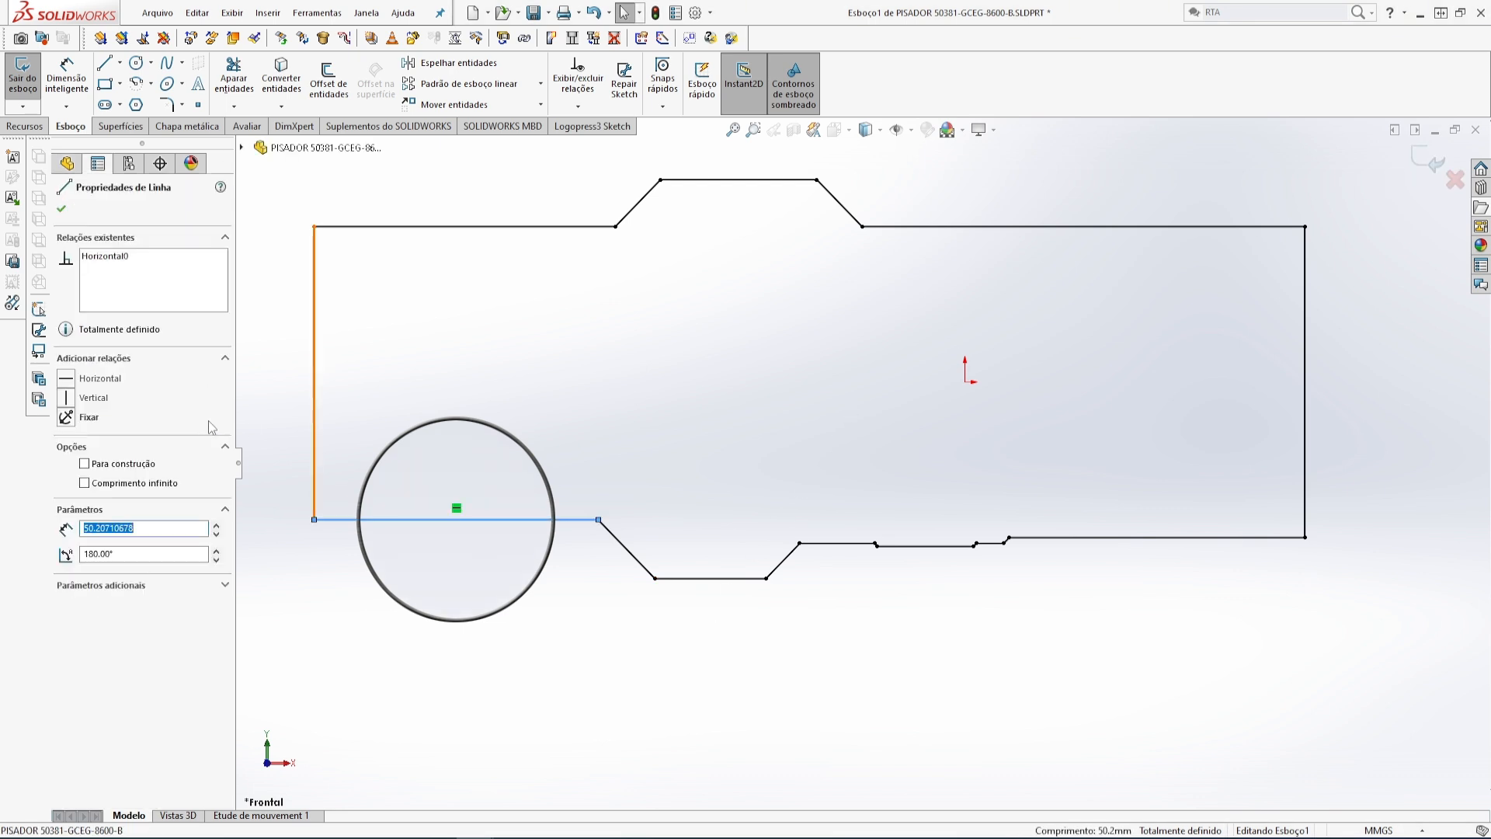
{"action": "left_click", "coordinate": [64, 213]}
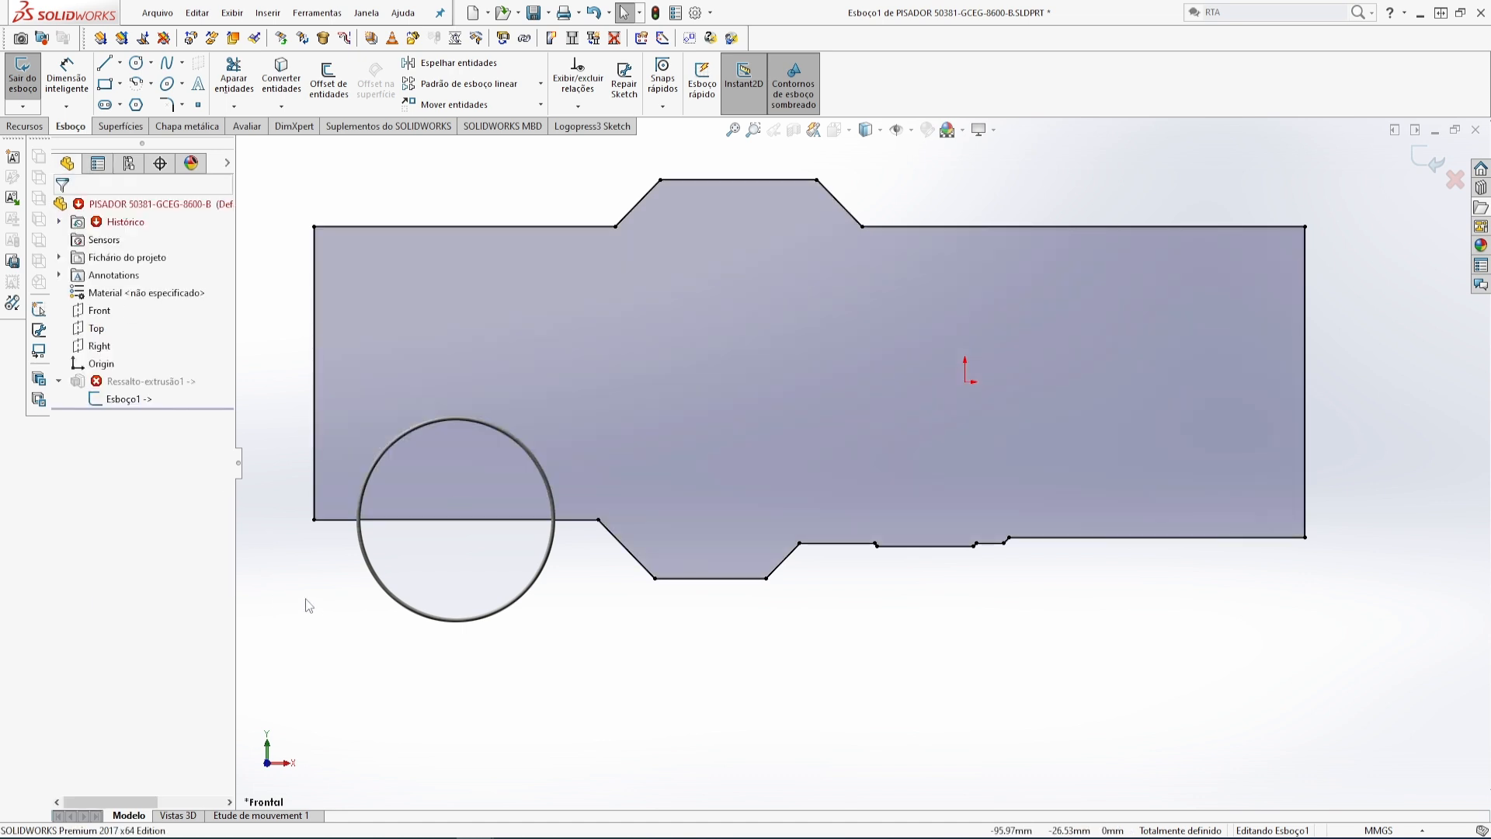
{"action": "left_click", "coordinate": [327, 523]}
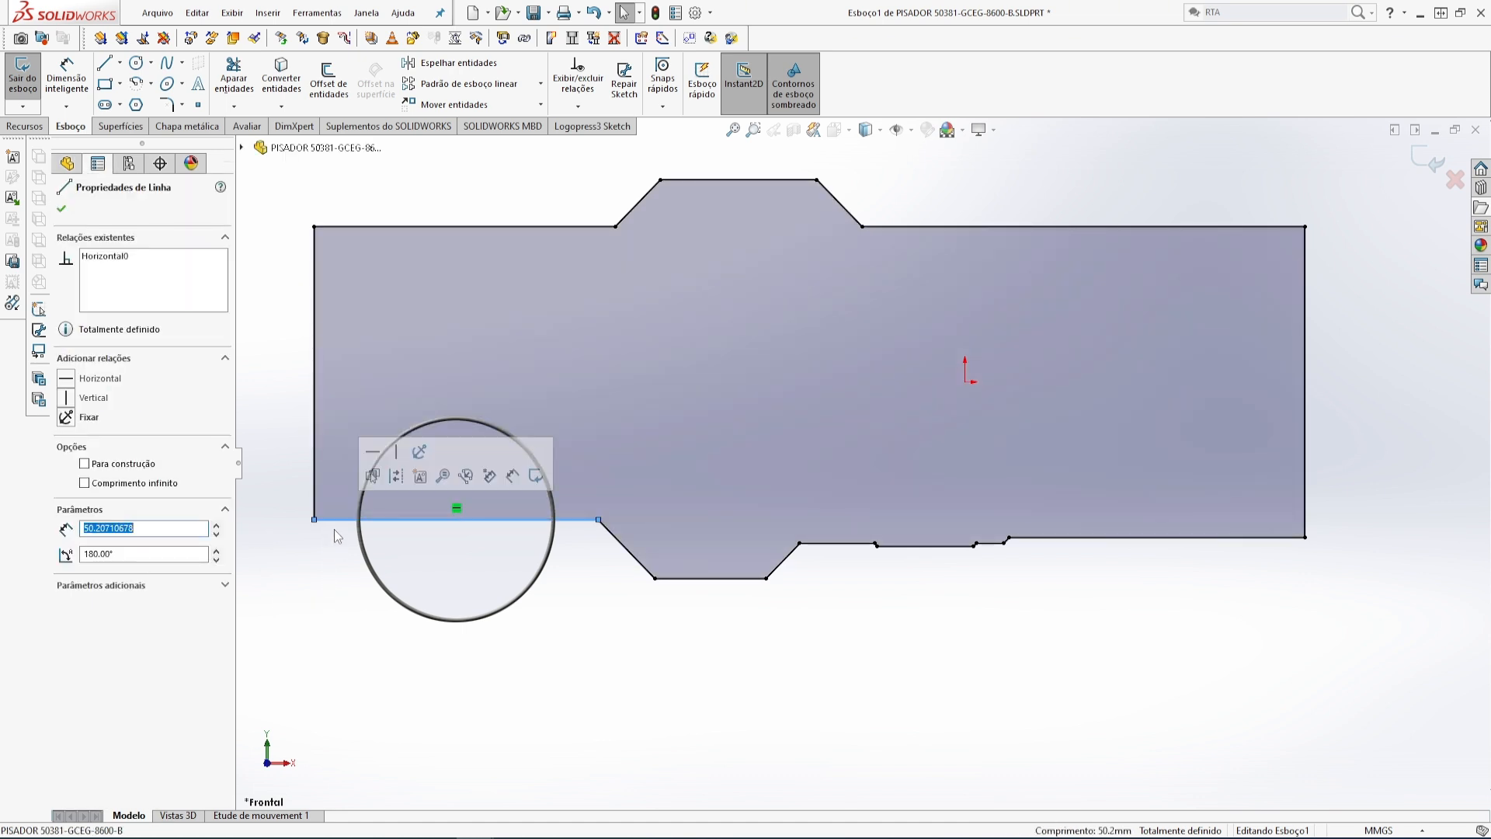
{"action": "left_click", "coordinate": [334, 528]}
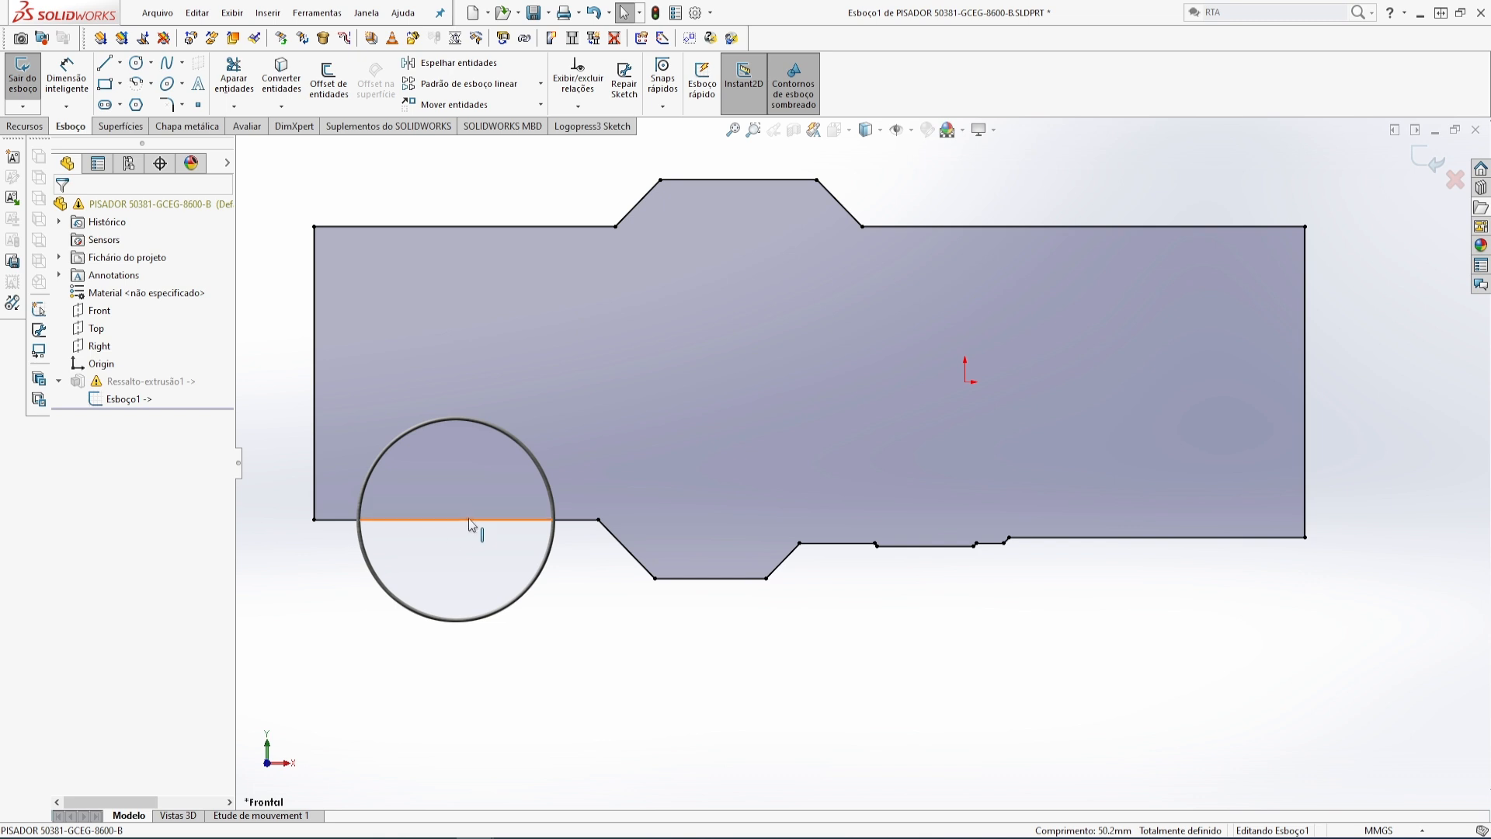
{"action": "left_click", "coordinate": [339, 524]}
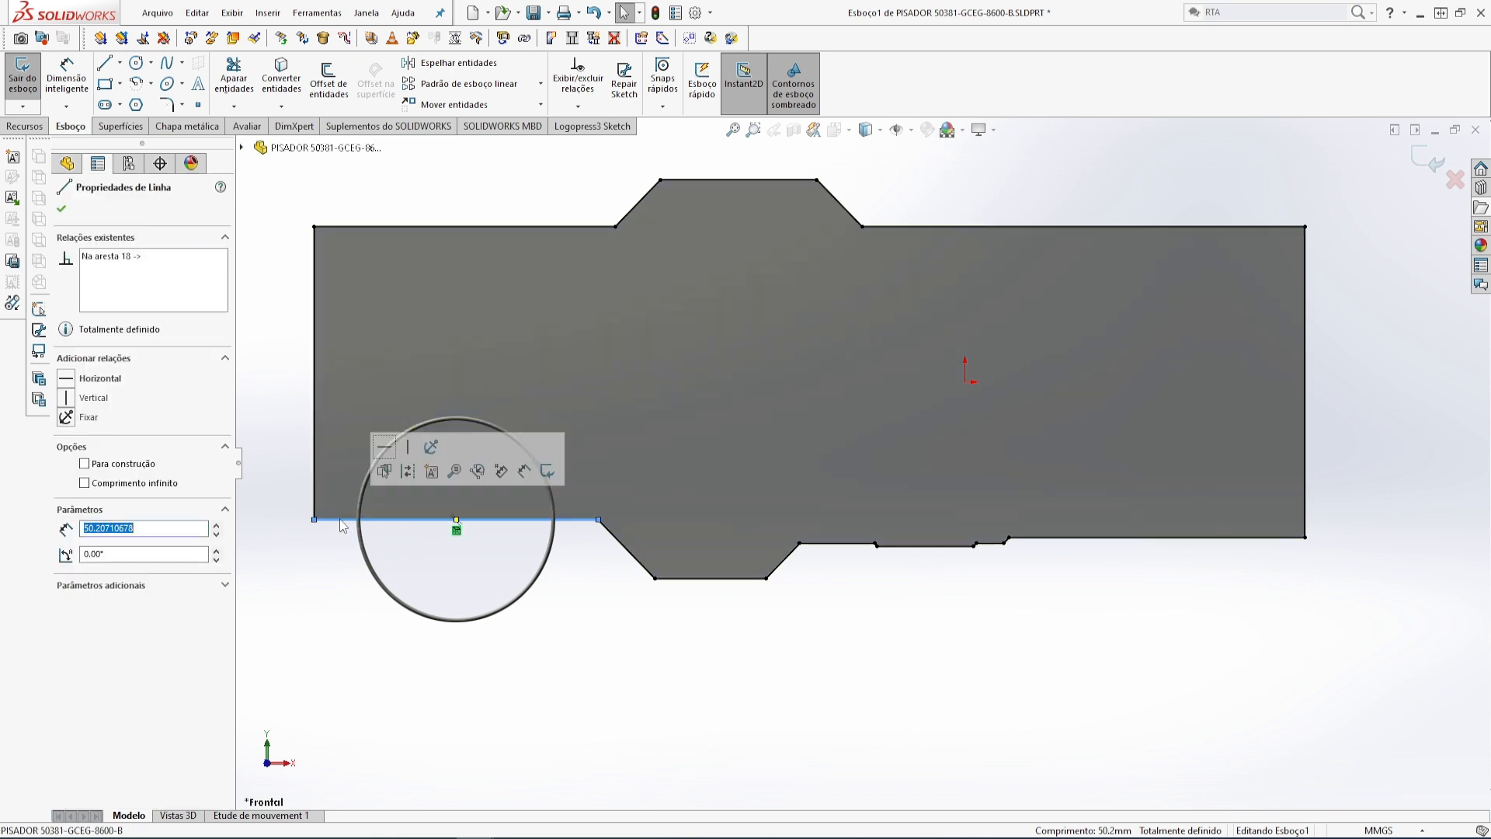
{"action": "left_click", "coordinate": [343, 526]}
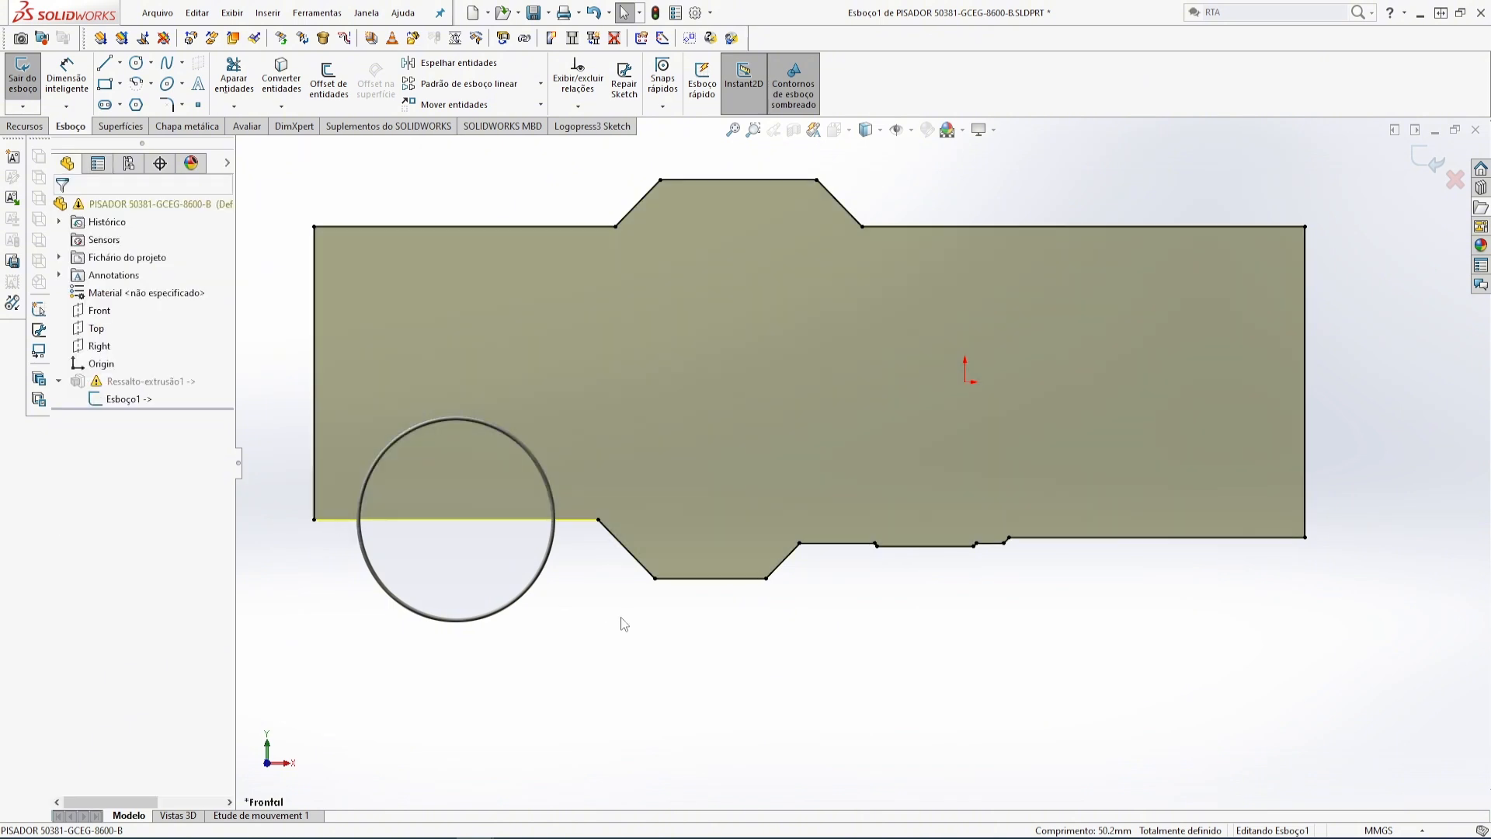
- Draw a horizontal line over the dangling lower edge, from the plate's outer corner to the start of the angled notch
{"action": "left_click", "coordinate": [105, 64]}
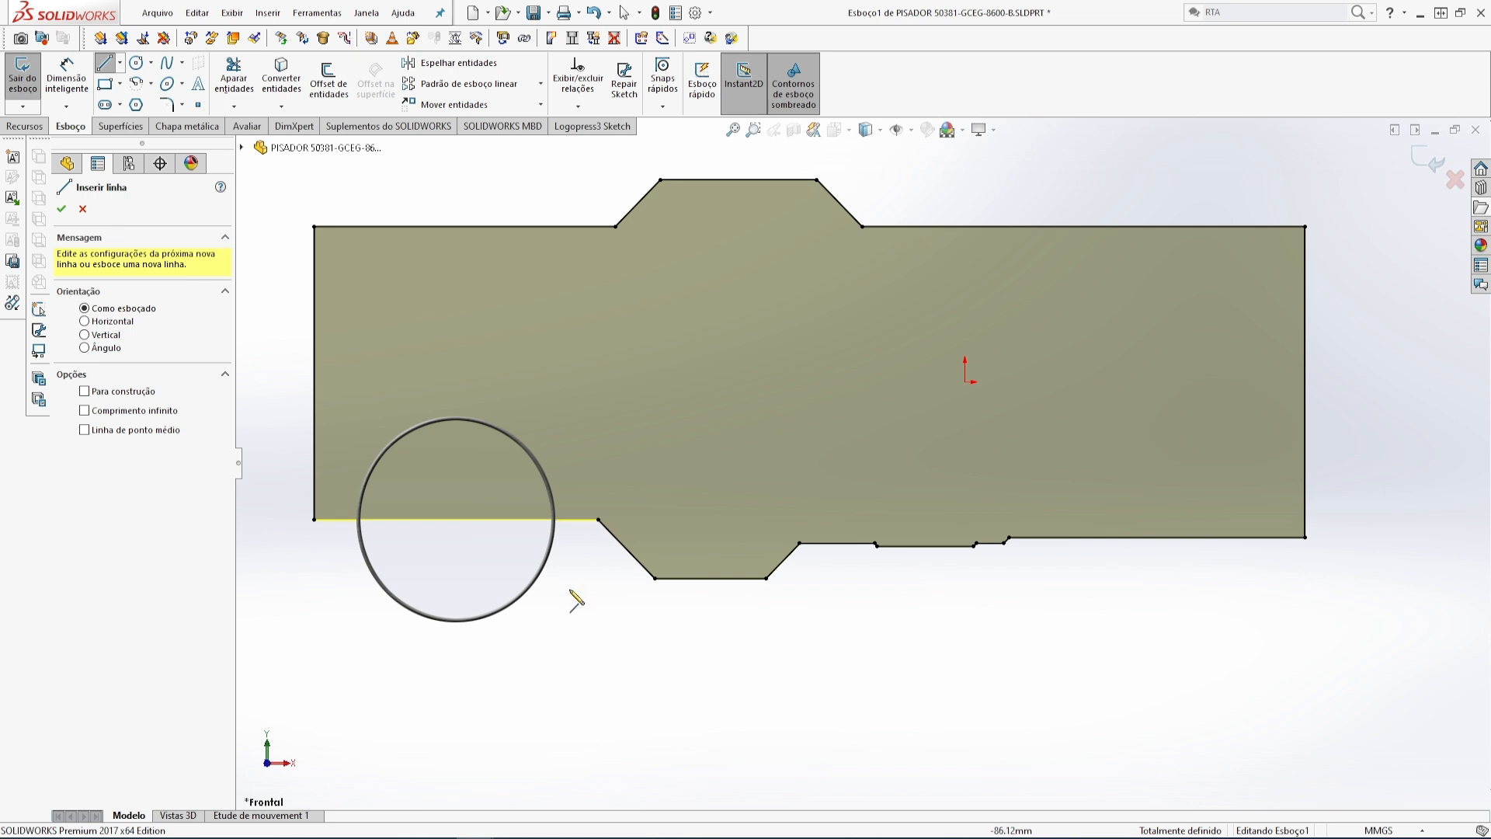
{"action": "scroll", "coordinate": [546, 564], "scroll_direction": "down", "scroll_amount": 2}
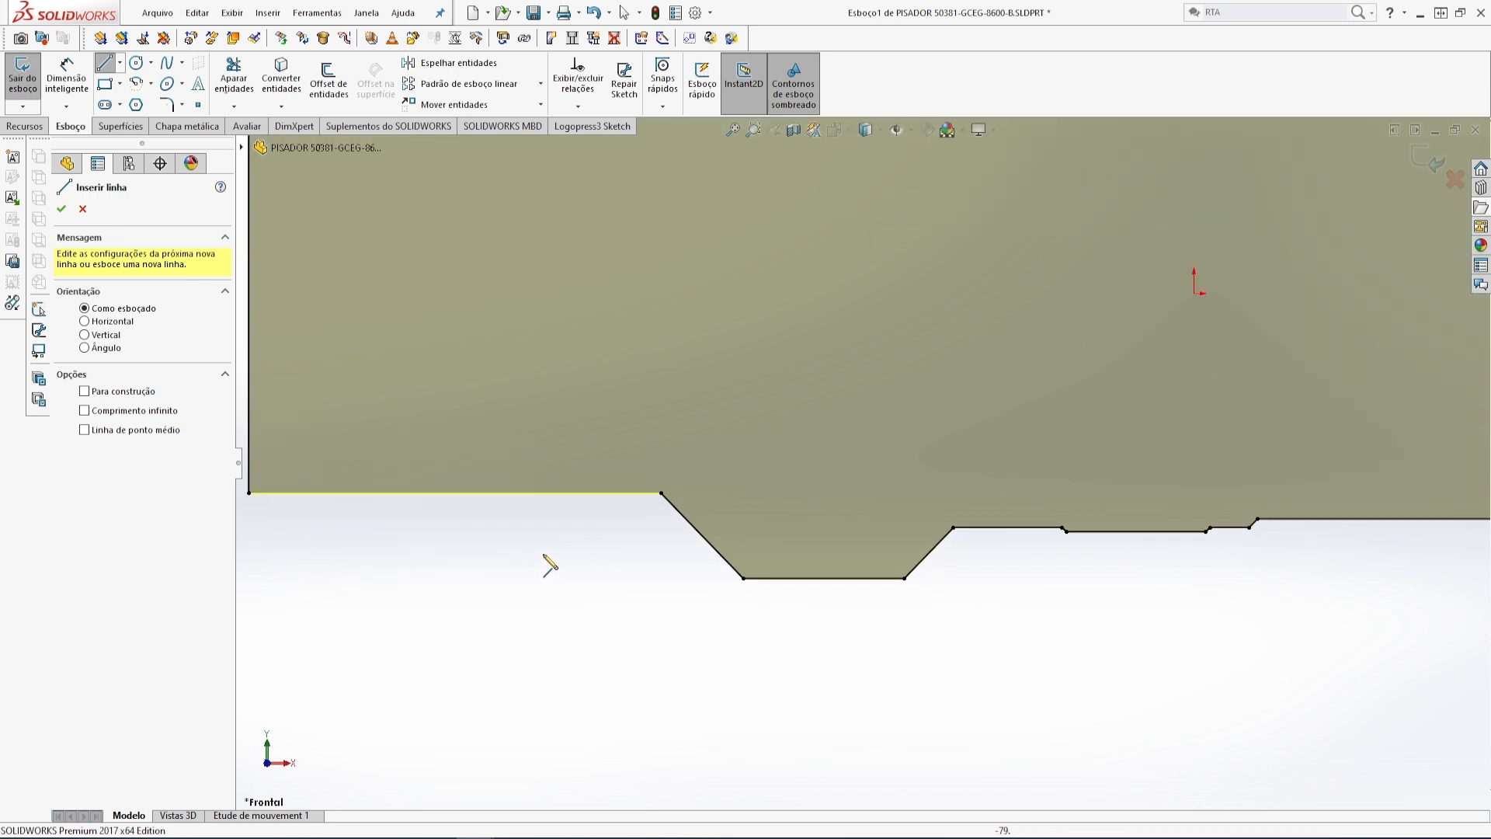
{"action": "scroll", "coordinate": [546, 557], "scroll_direction": "up", "scroll_amount": 1}
{"action": "left_click", "coordinate": [351, 488]}
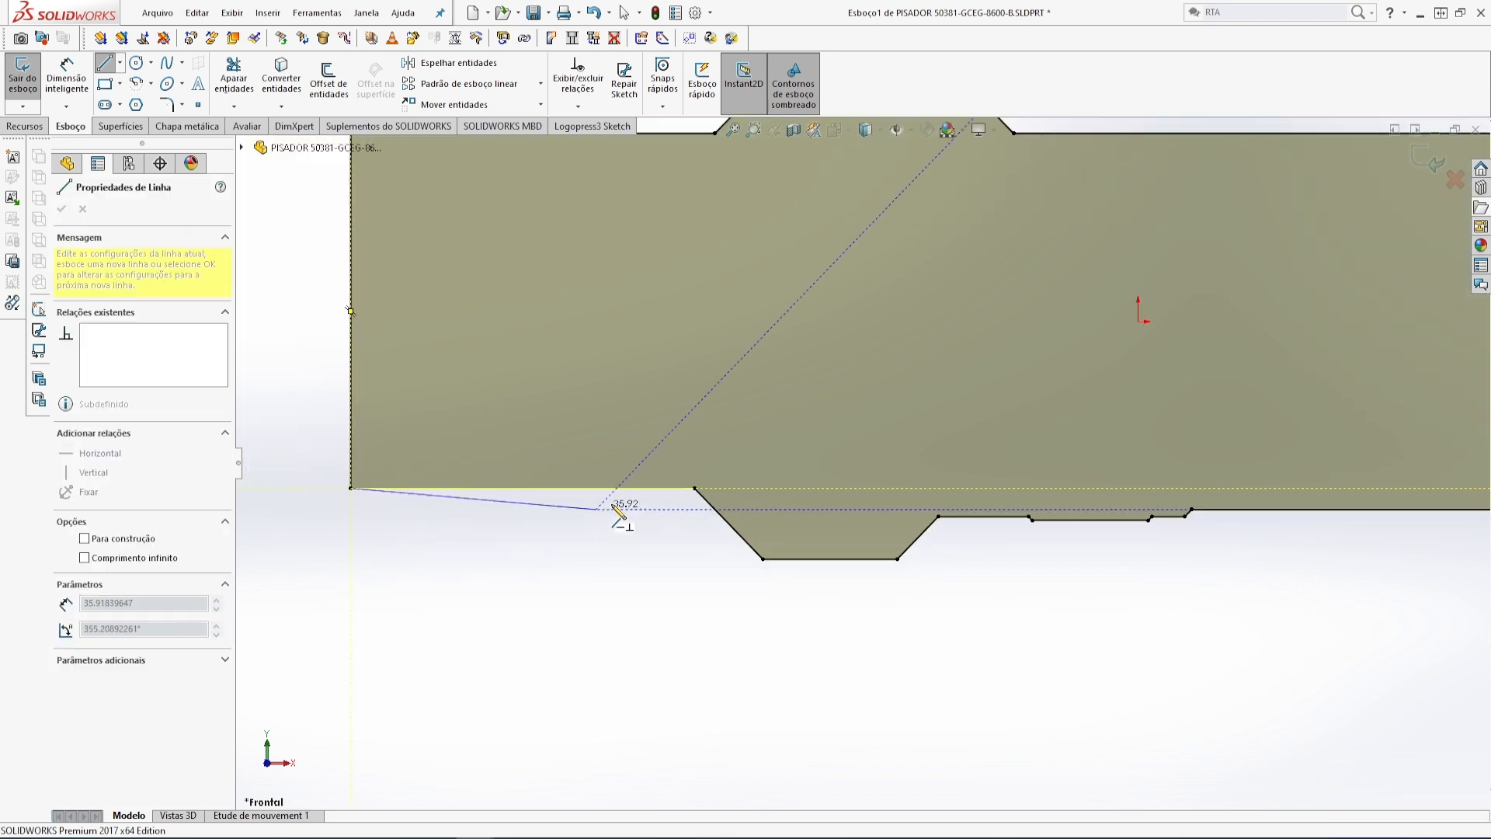
{"action": "left_click", "coordinate": [695, 489]}
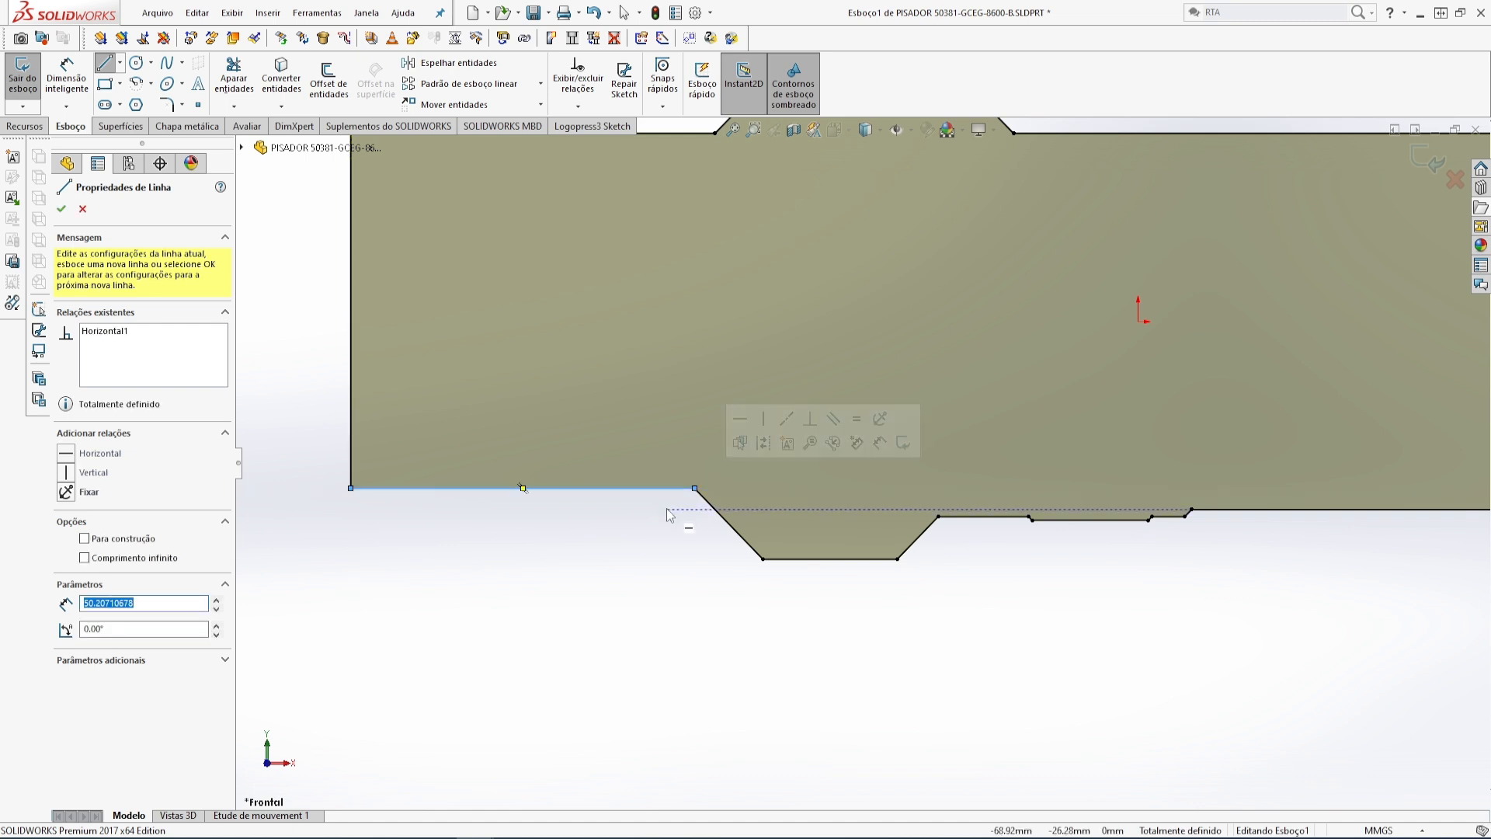
{"action": "key", "text": "f"}
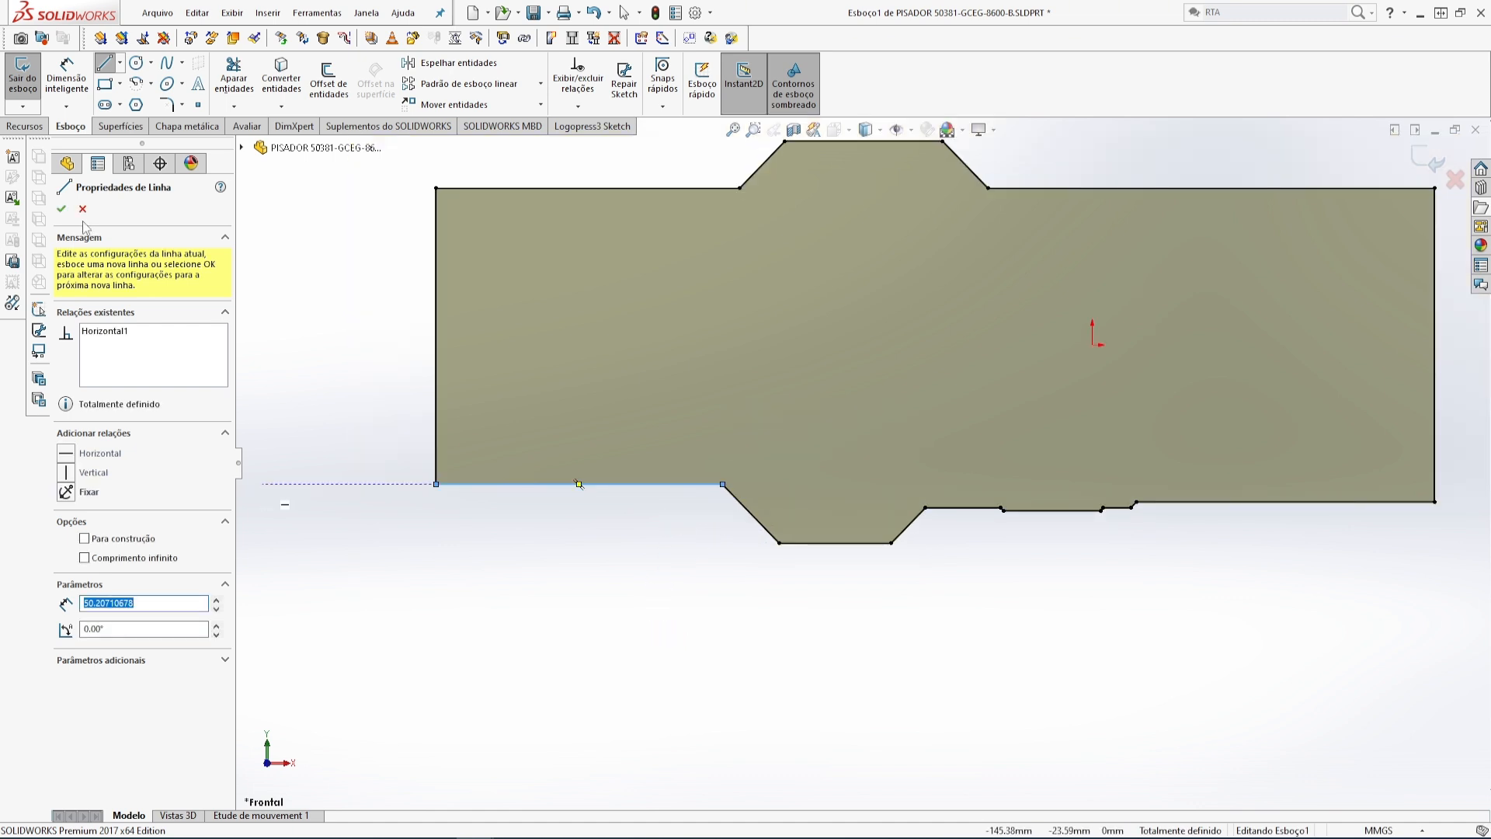
{"action": "left_click", "coordinate": [62, 209]}
{"action": "key", "text": "z"}
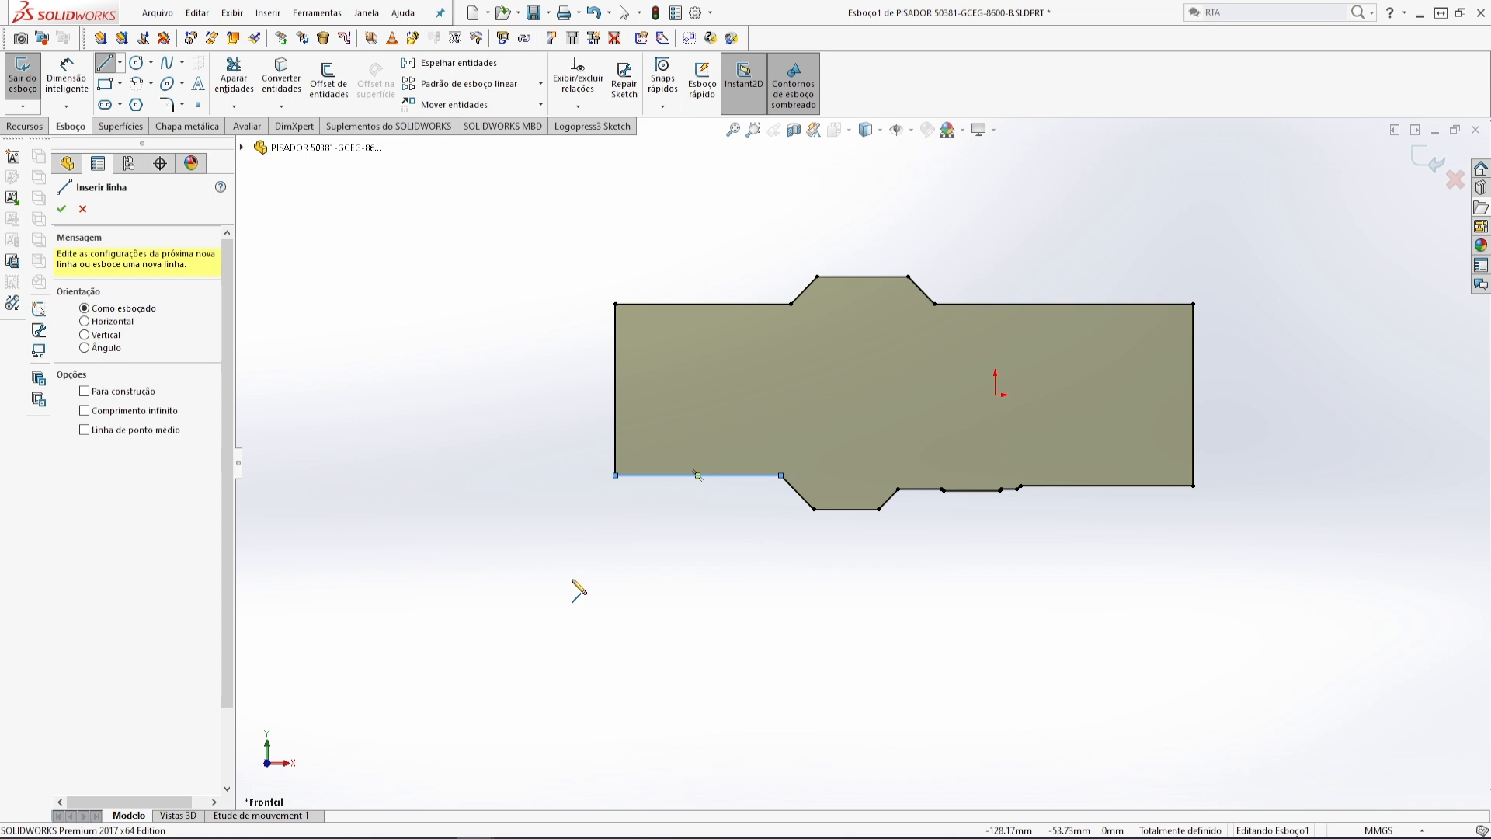
{"action": "key", "text": "Escape"}
- Exit the PISADOR sketch, check the rebuilt solid, and close the part saving its changes
{"action": "left_click", "coordinate": [1427, 162]}
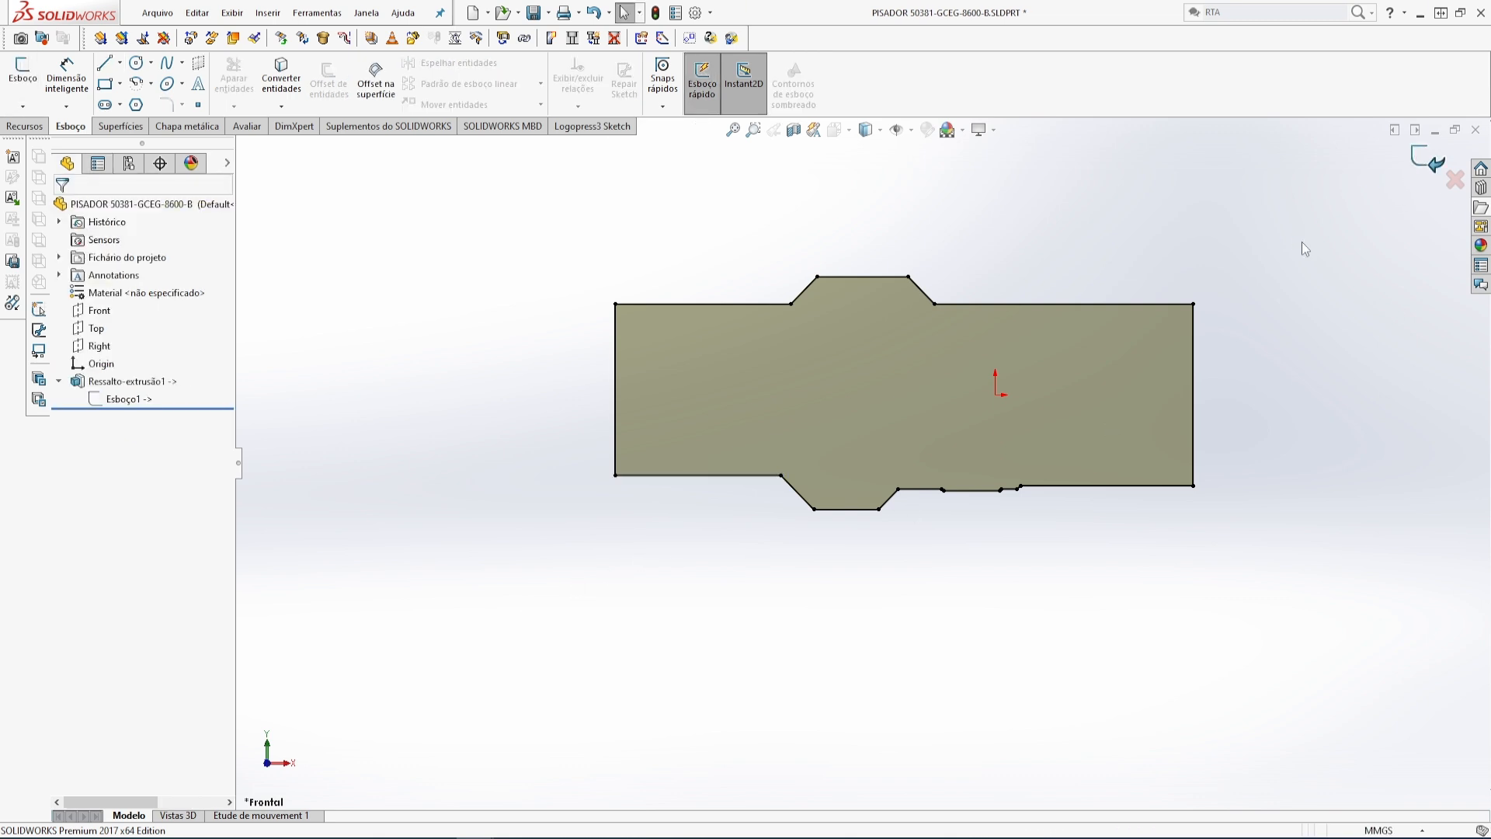
{"action": "mouse_move", "coordinate": [1199, 334]}
{"action": "middle_mouse_down"}
{"action": "mouse_move", "coordinate": [1029, 416]}
{"action": "mouse_move", "coordinate": [1021, 307]}
{"action": "mouse_move", "coordinate": [1378, 166]}
{"action": "middle_mouse_up"}
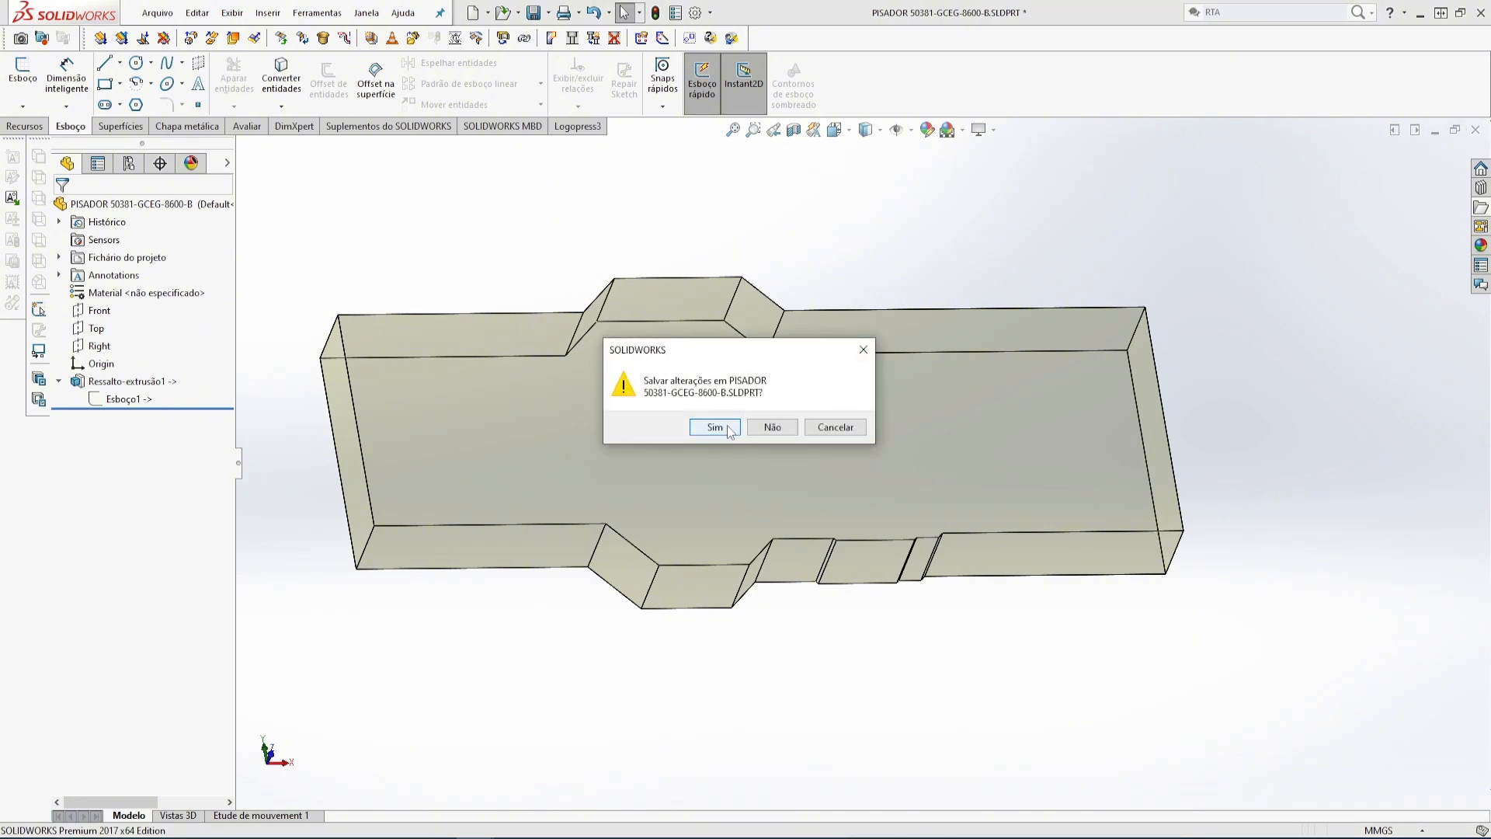
{"action": "left_click", "coordinate": [714, 427]}
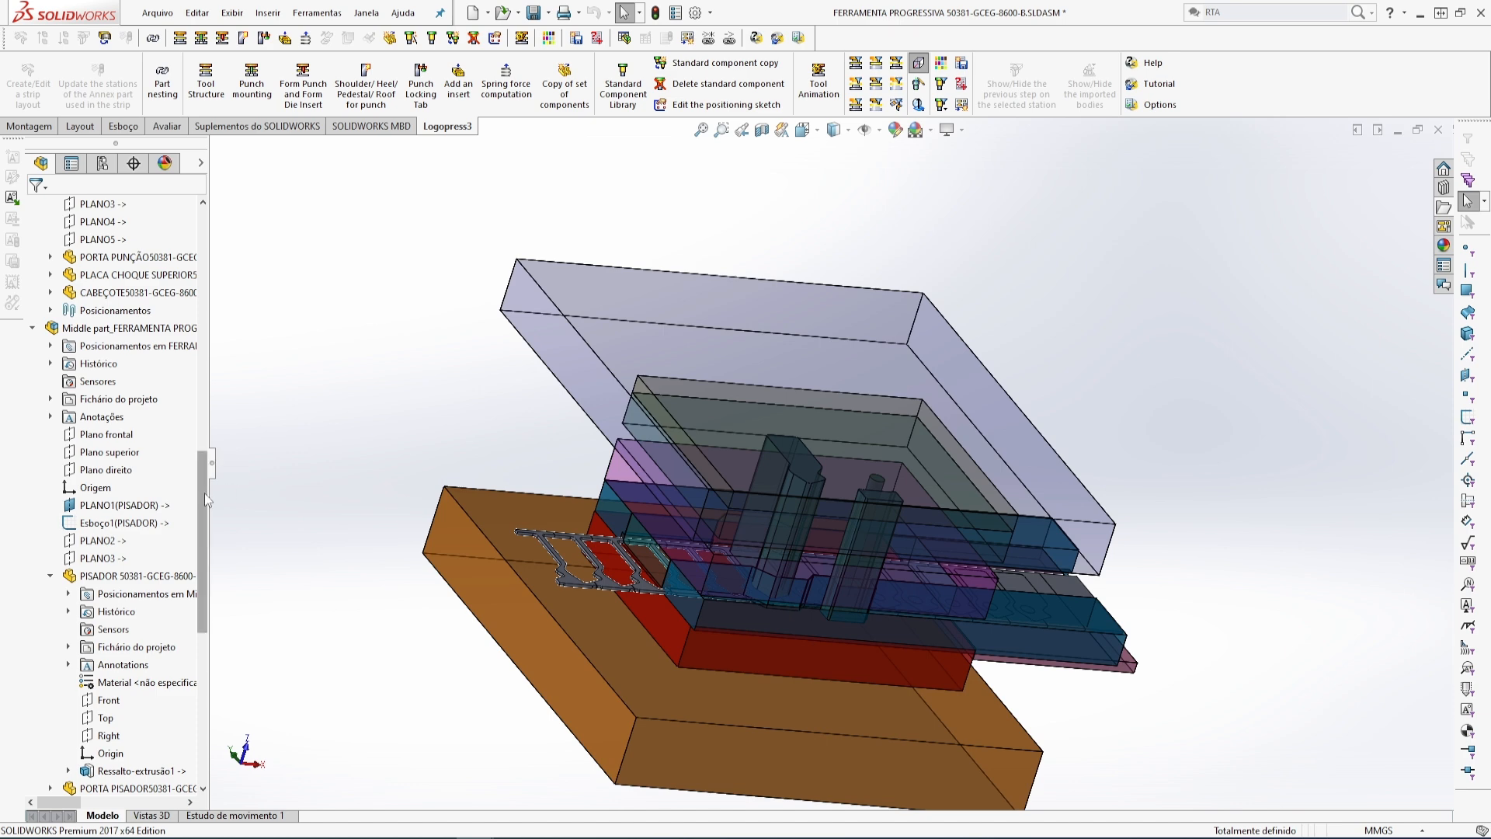
- Hide the die's upper plates and the PORTA PISADOR plate in the assembly, keeping the punches shown
{"action": "left_click_drag", "start_coordinate": [203, 492], "coordinate": [198, 686]}
{"action": "scroll", "coordinate": [572, 605], "scroll_direction": "up", "scroll_amount": 1}
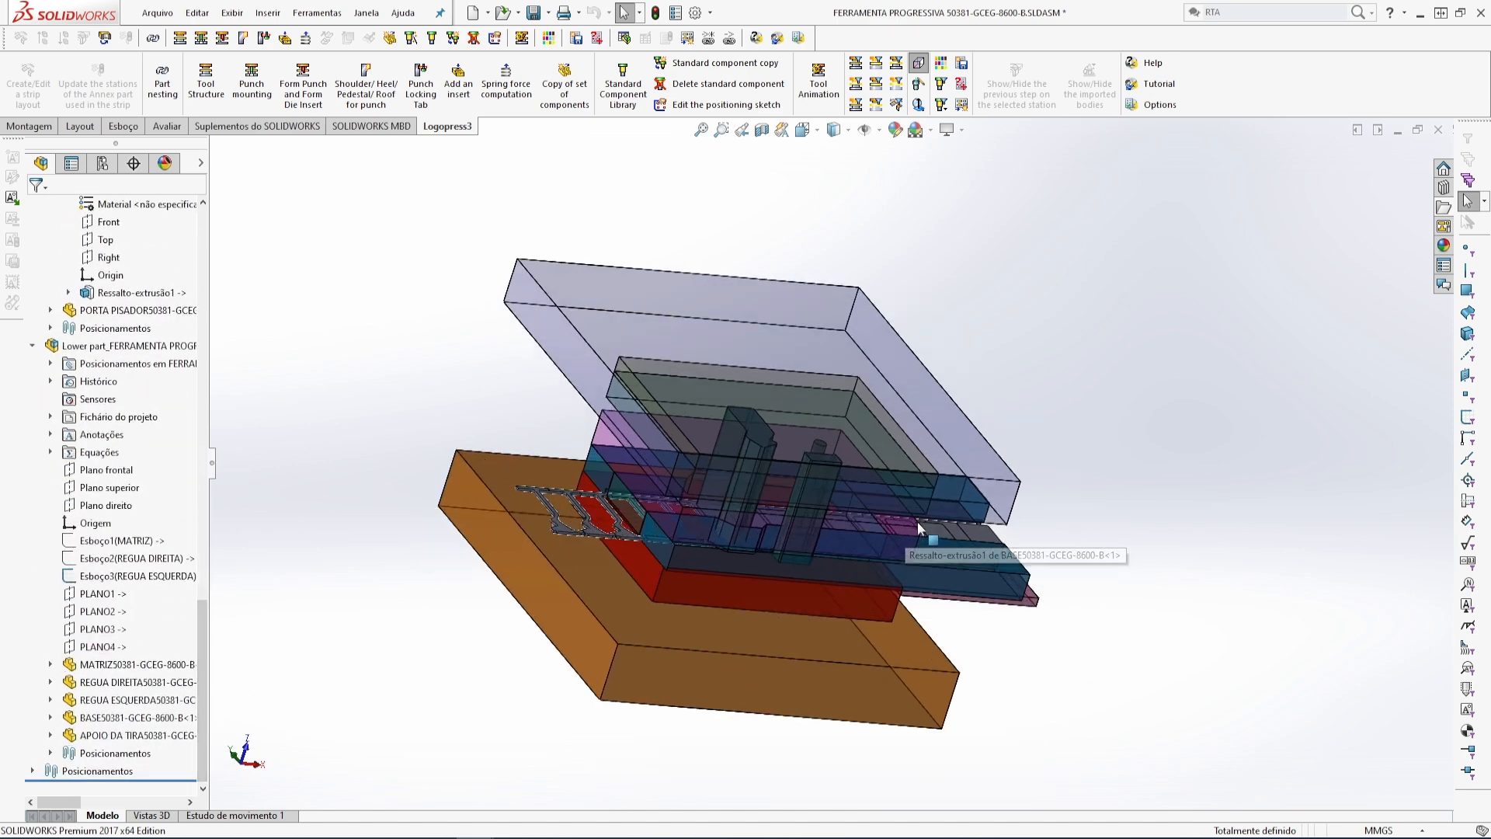
{"action": "left_click", "coordinate": [855, 105]}
{"action": "scroll", "coordinate": [676, 529], "scroll_direction": "down", "scroll_amount": 5}
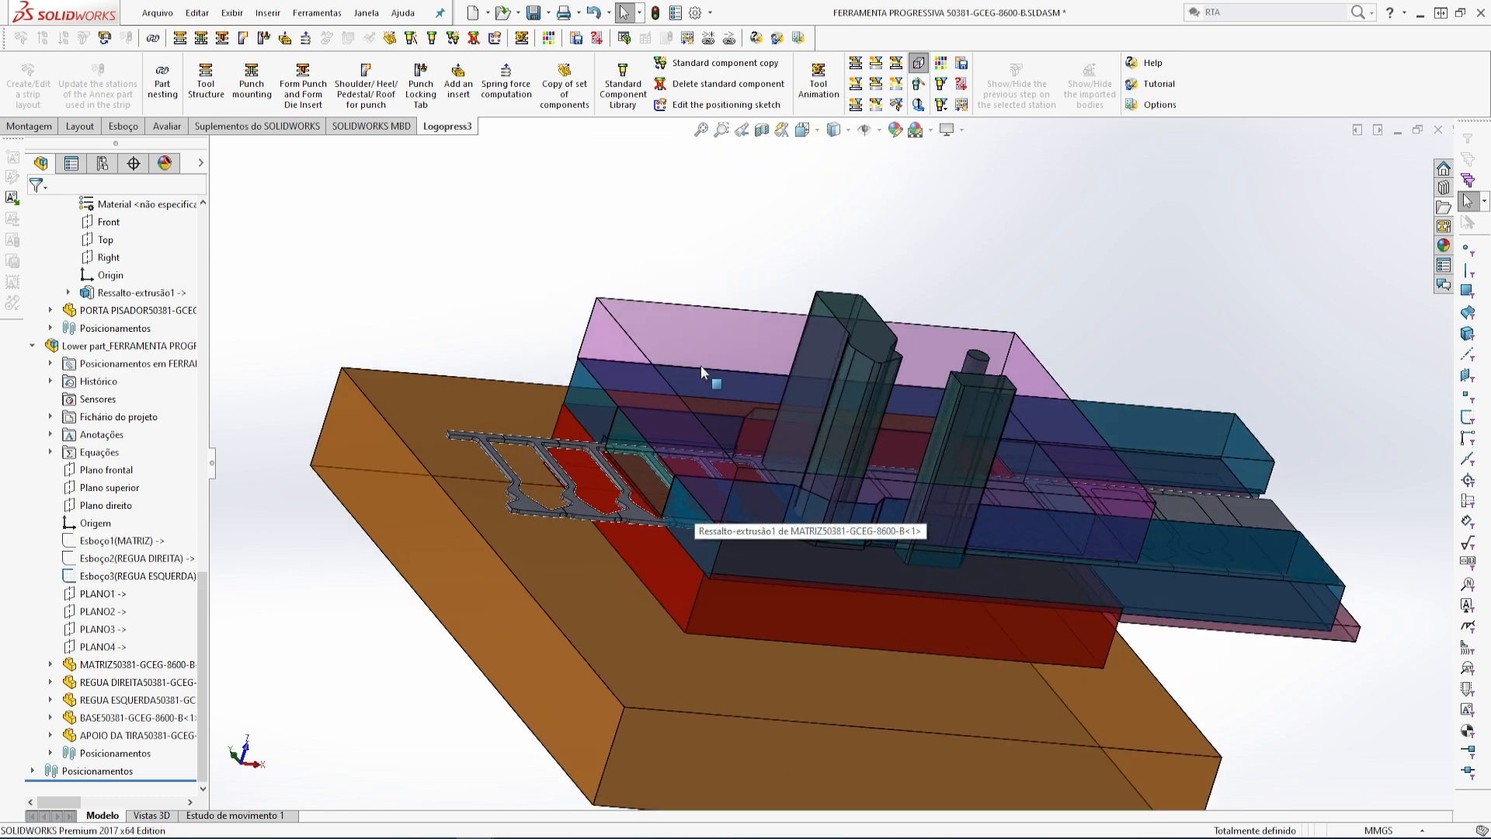
{"action": "left_click", "coordinate": [692, 334]}
{"action": "left_click", "coordinate": [844, 250]}
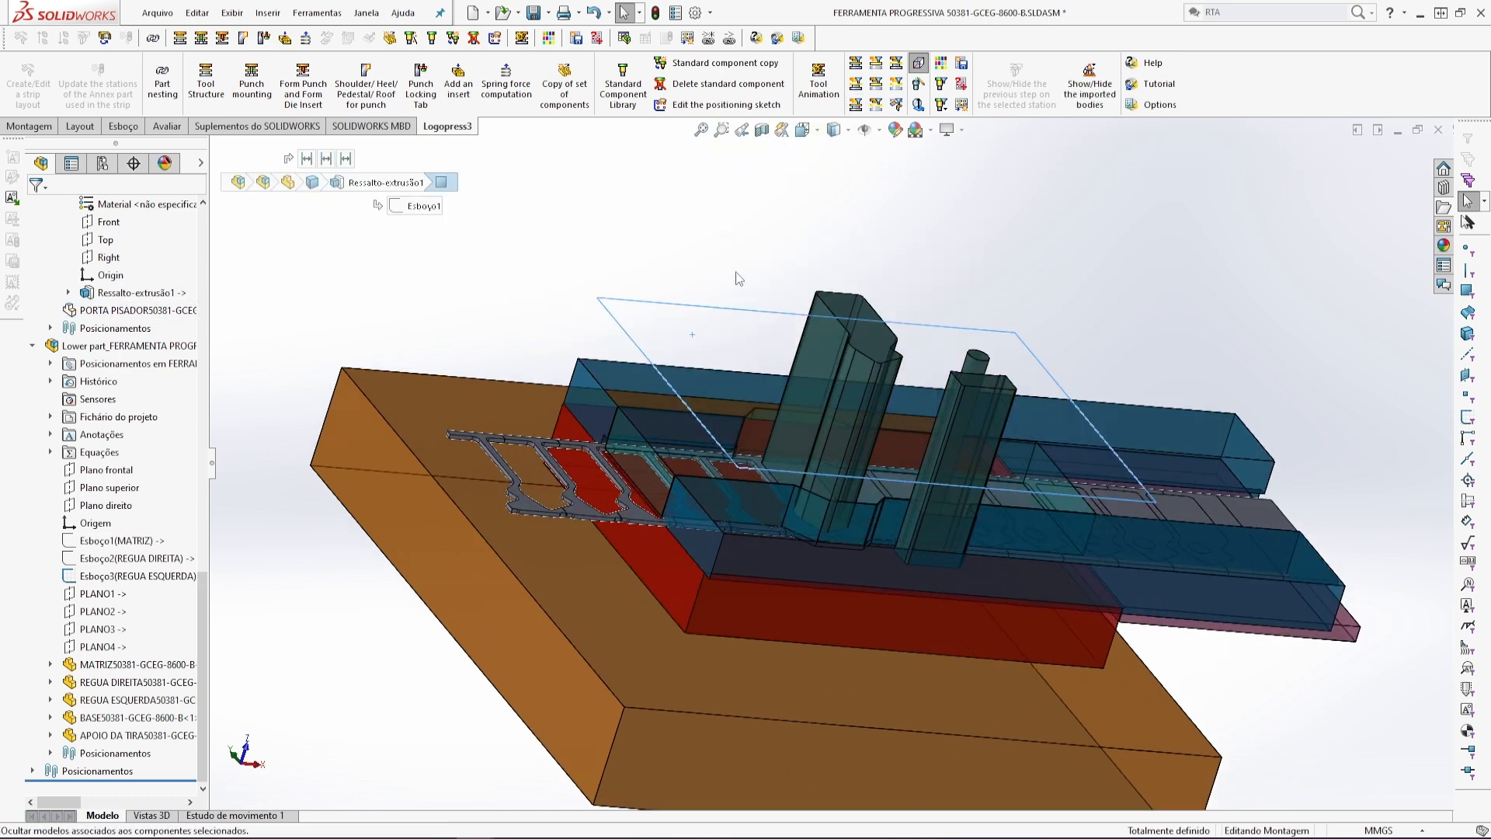
{"action": "left_click", "coordinate": [727, 246]}
- Isolate the REGUA ESQUERDA ruler and show the strip with its punches alongside it
{"action": "scroll", "coordinate": [766, 441], "scroll_direction": "down", "scroll_amount": 3}
{"action": "middle_click_drag", "start_coordinate": [766, 441], "coordinate": [719, 653]}
{"action": "scroll", "coordinate": [719, 631], "scroll_direction": "up", "scroll_amount": 5}
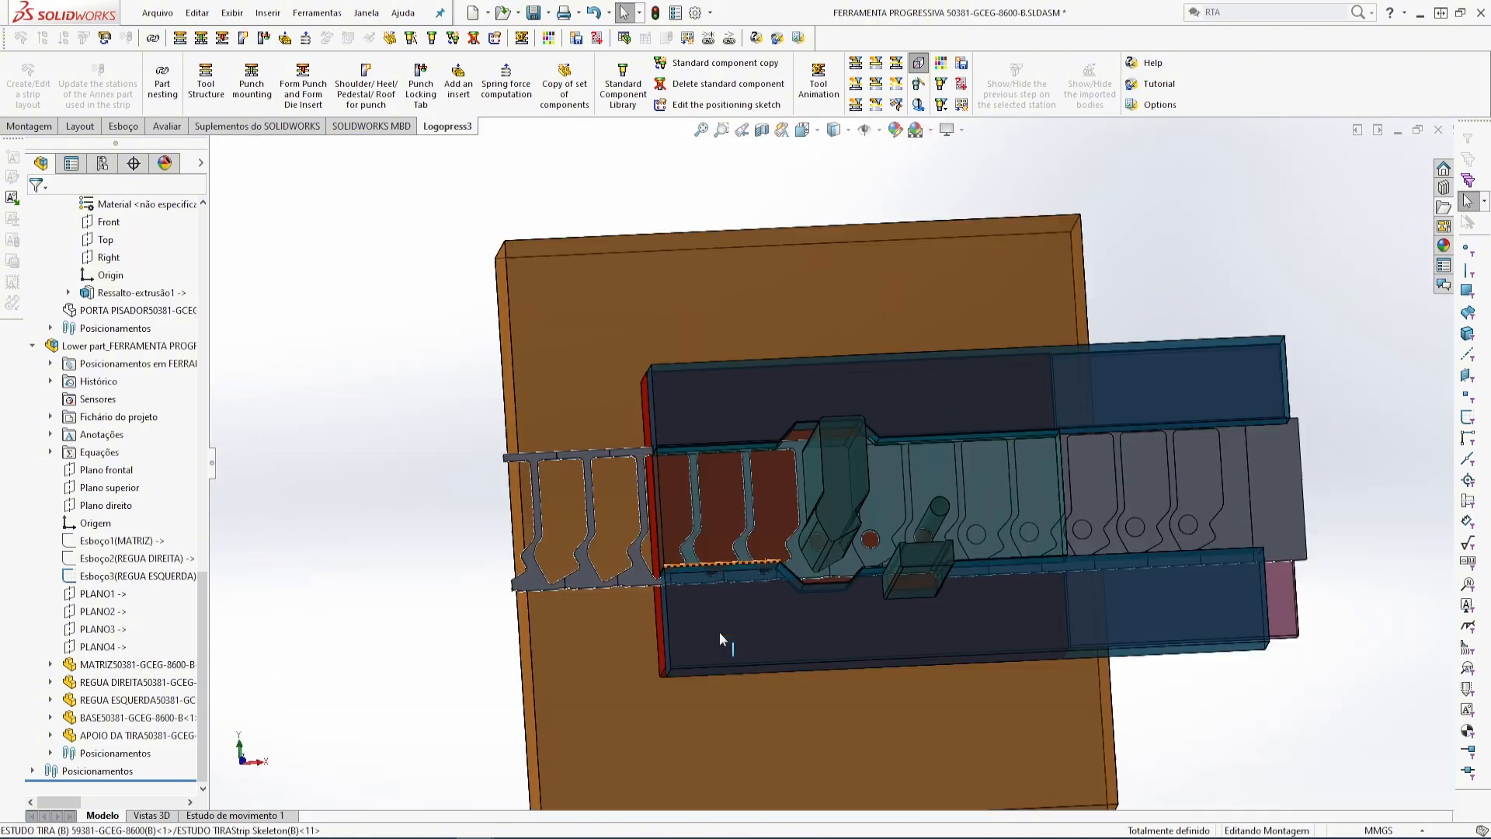
{"action": "scroll", "coordinate": [719, 632], "scroll_direction": "up", "scroll_amount": 2}
{"action": "middle_click_drag", "start_coordinate": [869, 608], "coordinate": [885, 352]}
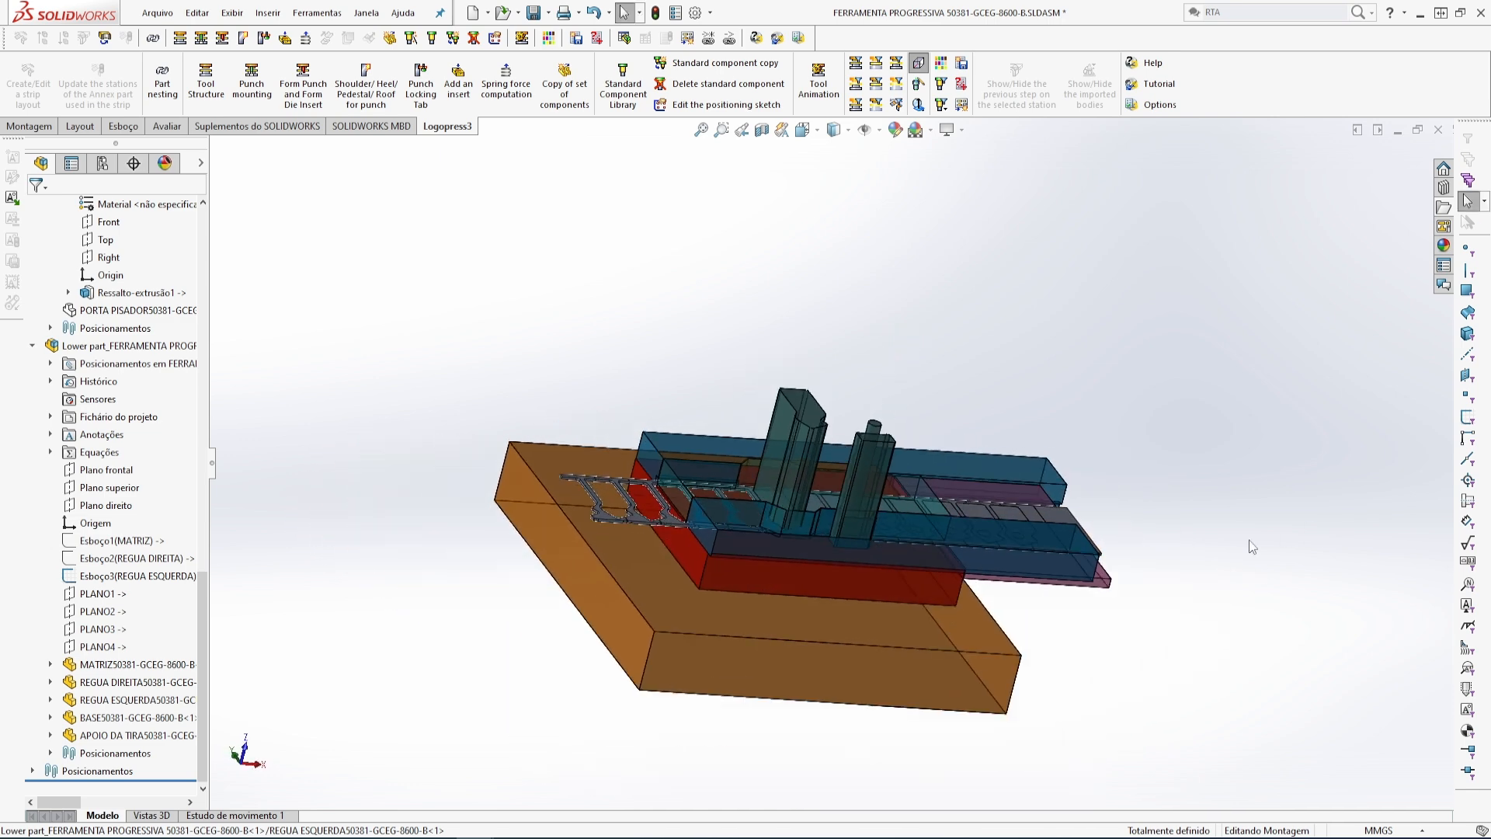
{"action": "scroll", "coordinate": [1060, 615], "scroll_direction": "down", "scroll_amount": 5}
{"action": "middle_click_drag", "start_coordinate": [1060, 615], "coordinate": [1092, 655]}
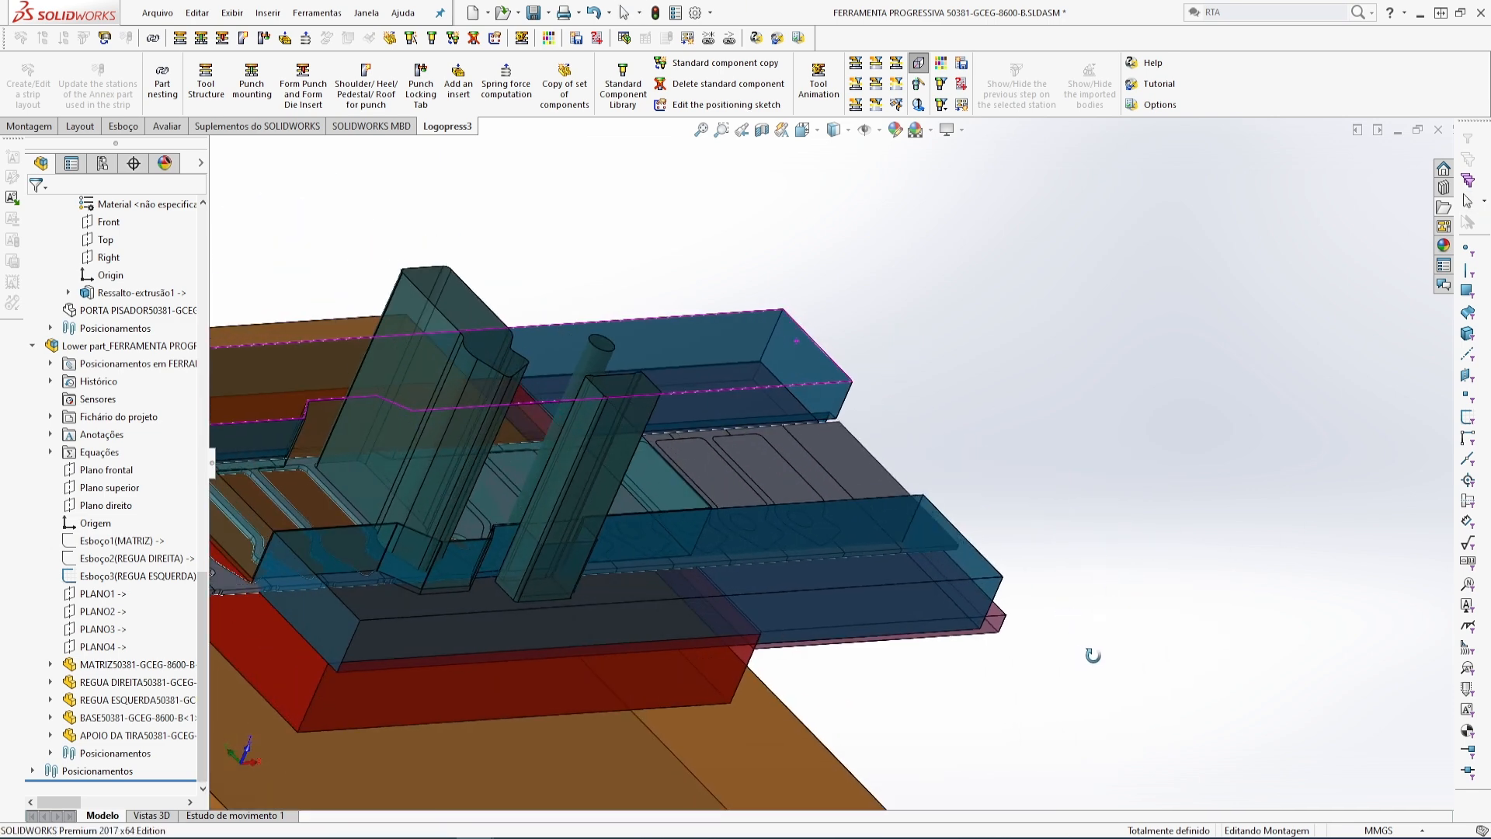
{"action": "right_click", "coordinate": [976, 562]}
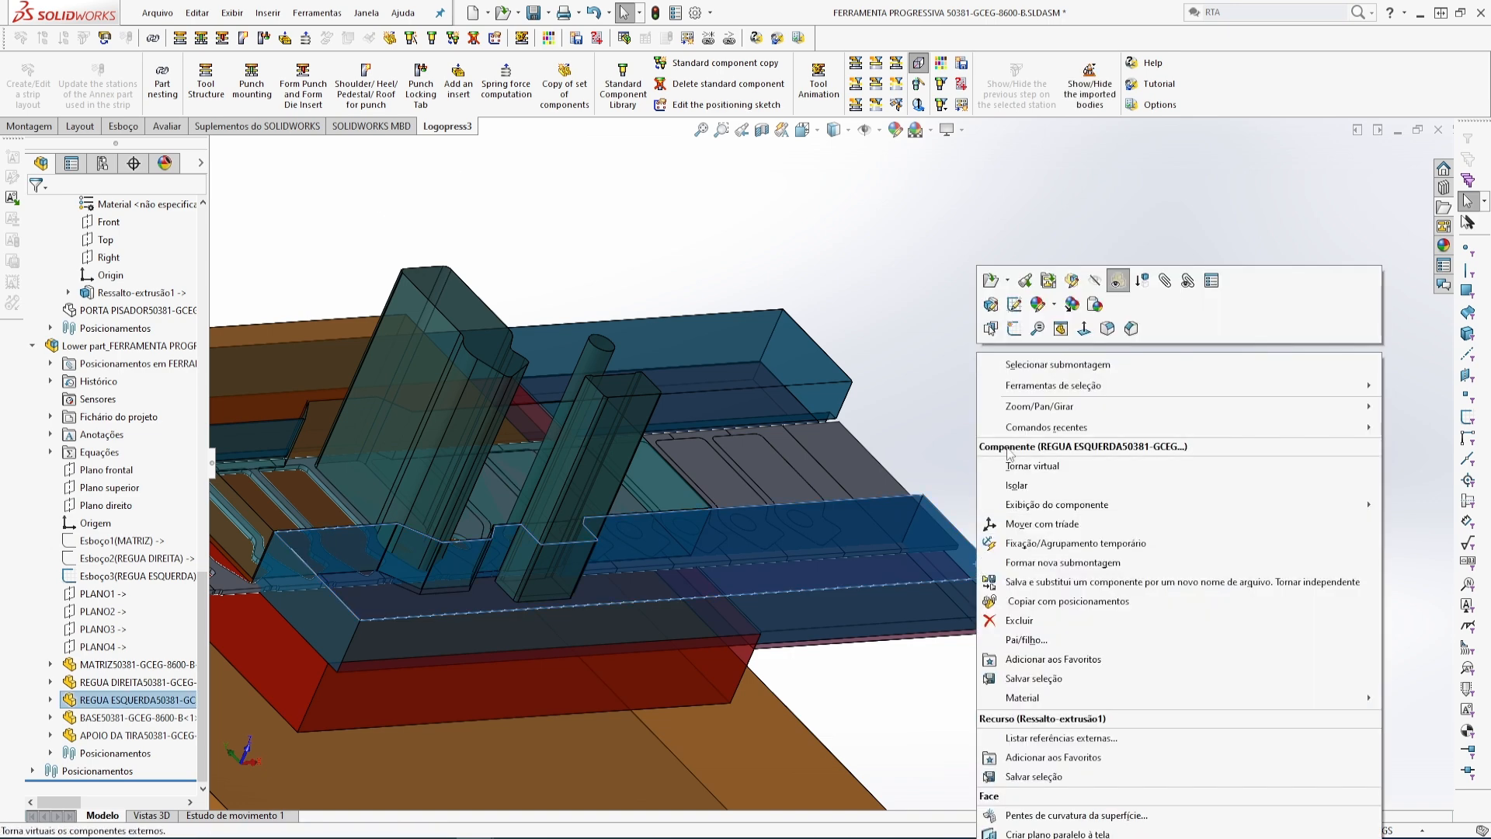
{"action": "left_click", "coordinate": [1014, 487]}
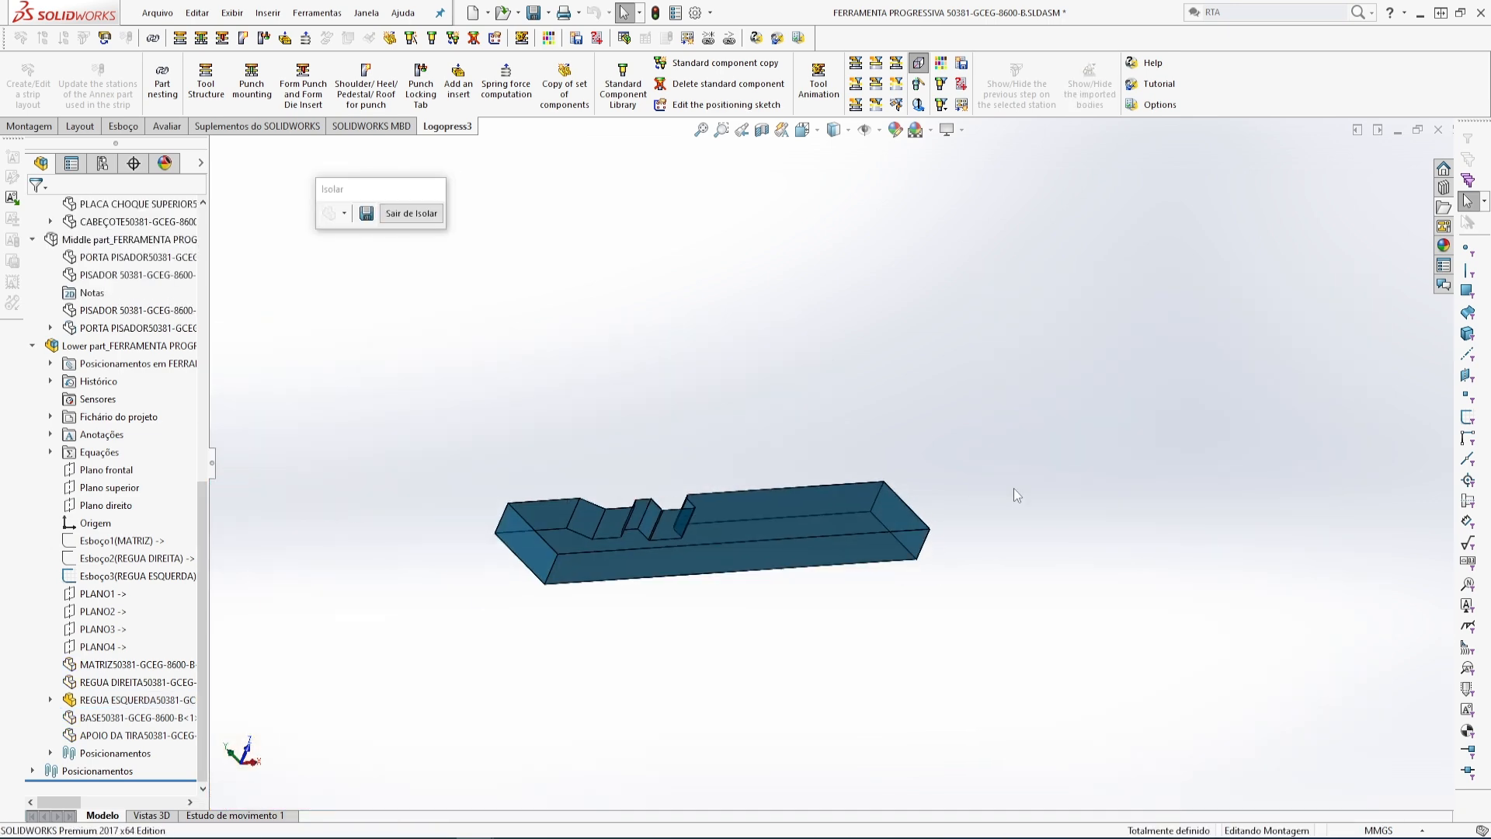
{"action": "left_click", "coordinate": [896, 104]}
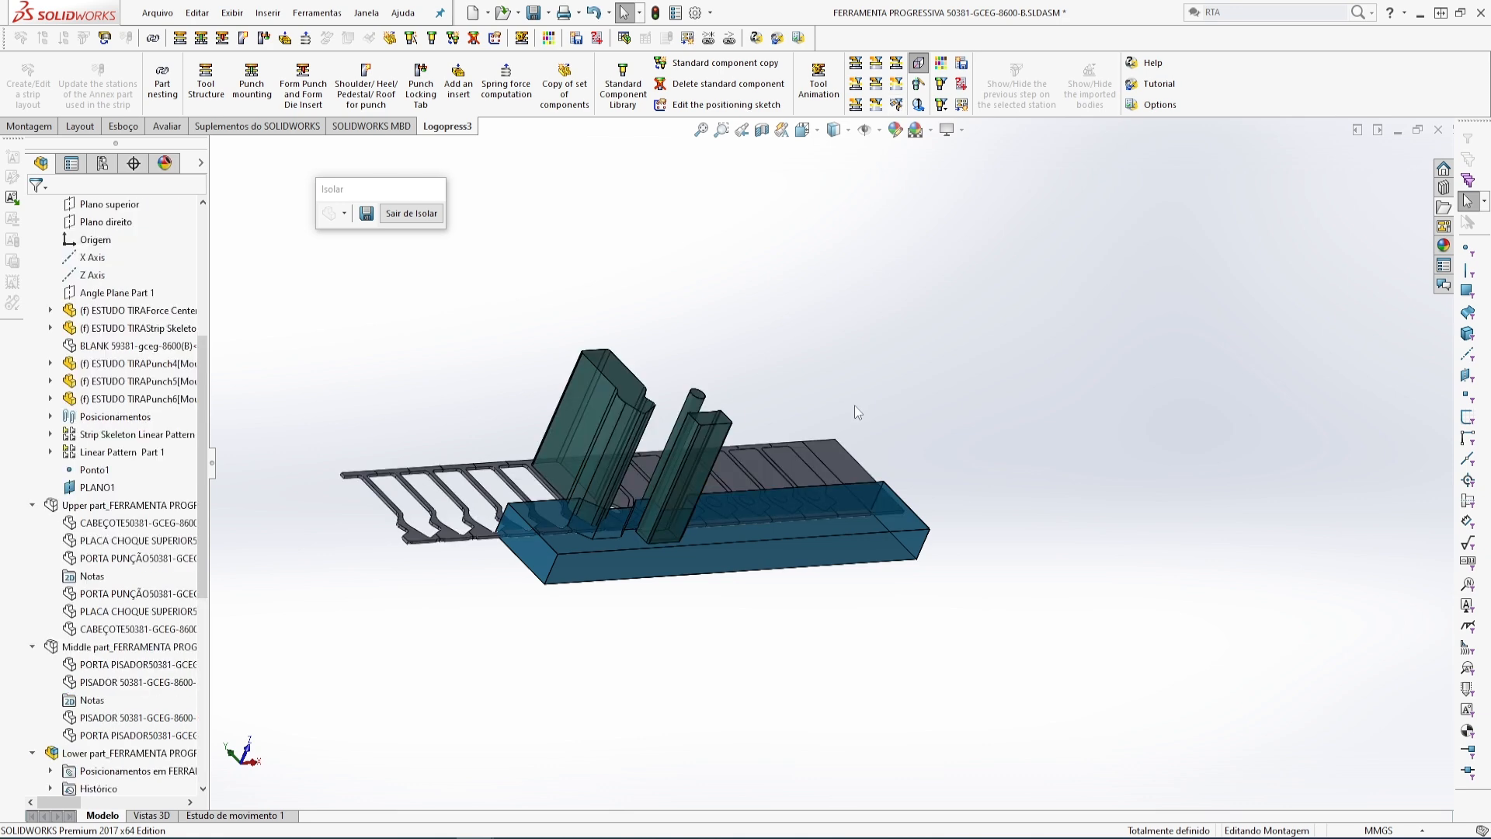
- Compare the ruler with the strip from the front, edit REGUA ESQUERDA in context, and start a sketch on its notched face
{"action": "middle_click_drag", "start_coordinate": [854, 404], "coordinate": [777, 588]}
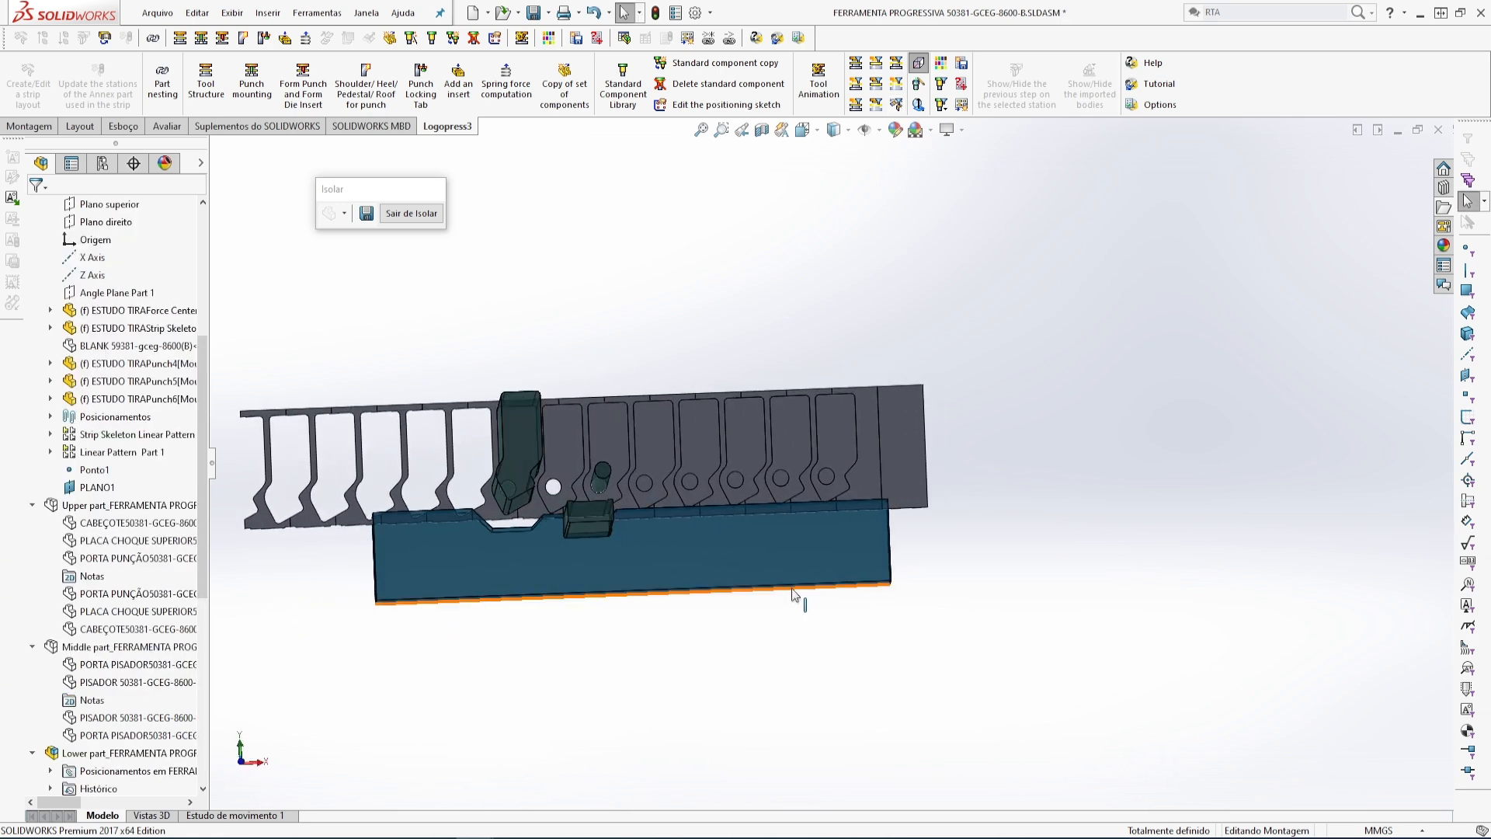
{"action": "key", "text": "space"}
{"action": "left_click", "coordinate": [823, 519]}
{"action": "scroll", "coordinate": [842, 580], "scroll_direction": "down", "scroll_amount": 4}
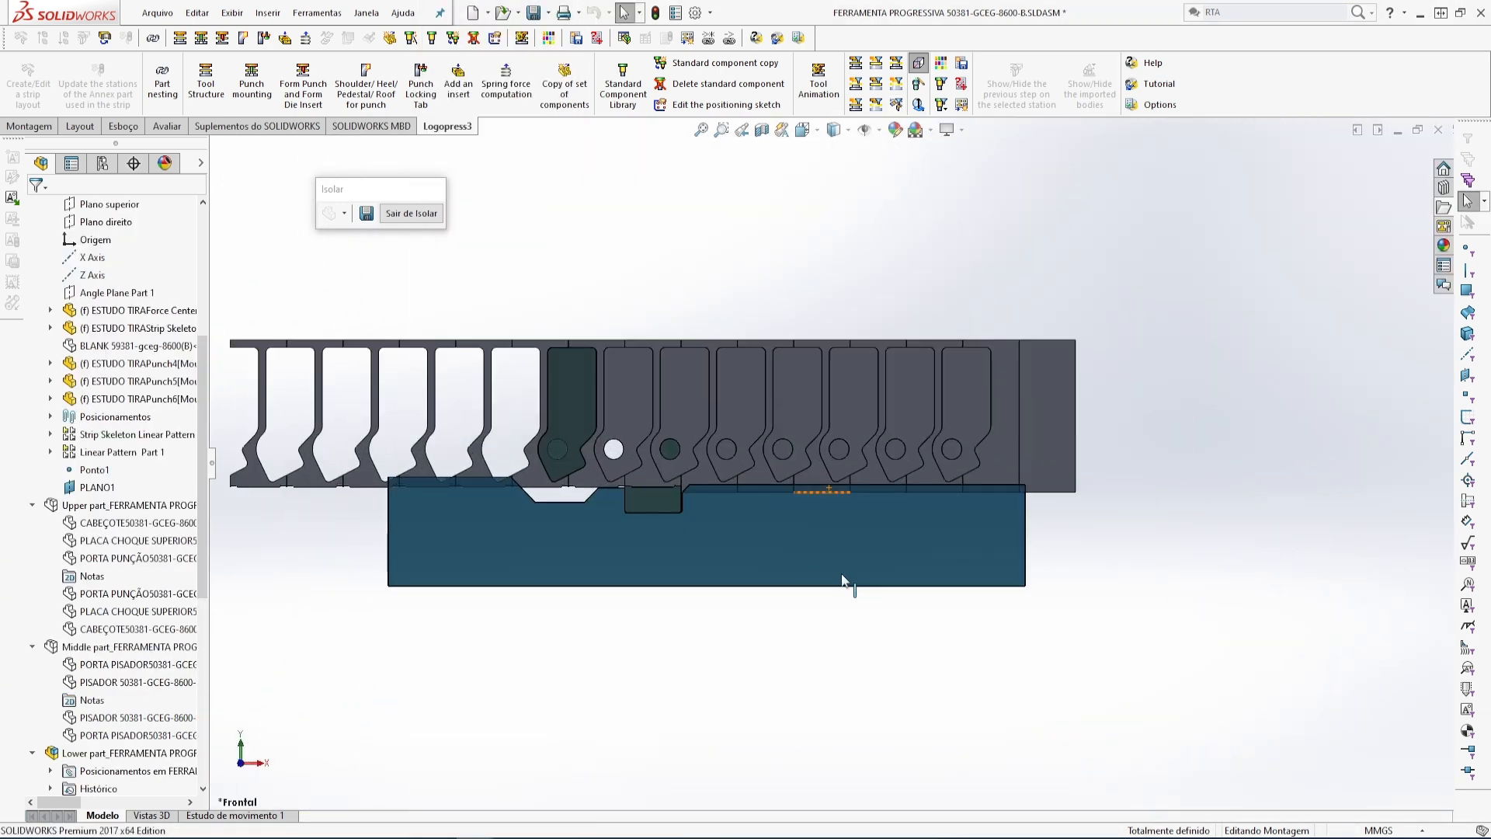
{"action": "scroll", "coordinate": [842, 579], "scroll_direction": "up", "scroll_amount": 2}
{"action": "middle_click_drag", "start_coordinate": [1032, 546], "coordinate": [1074, 417]}
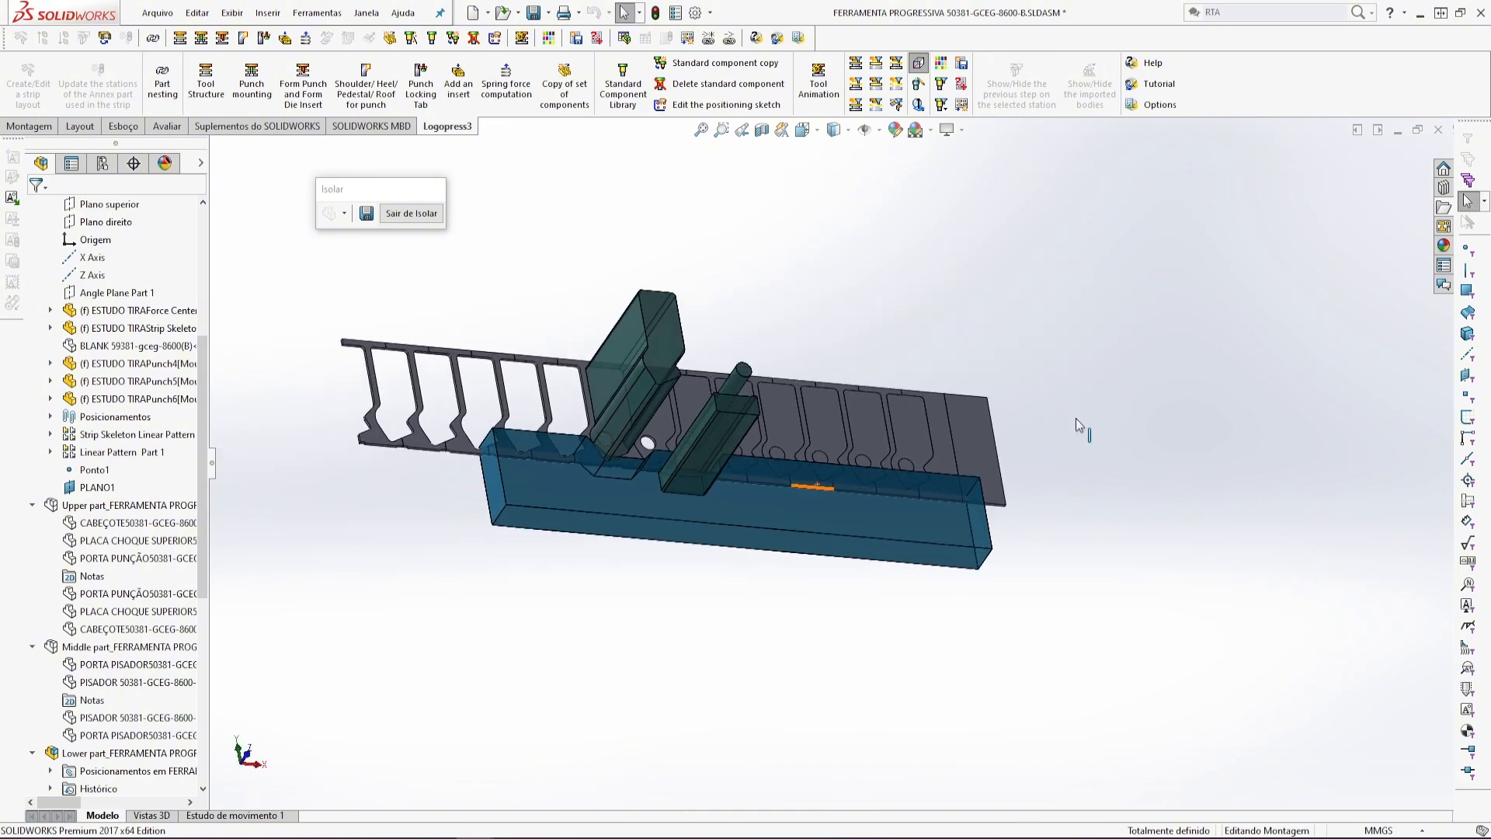
{"action": "left_click", "coordinate": [934, 522]}
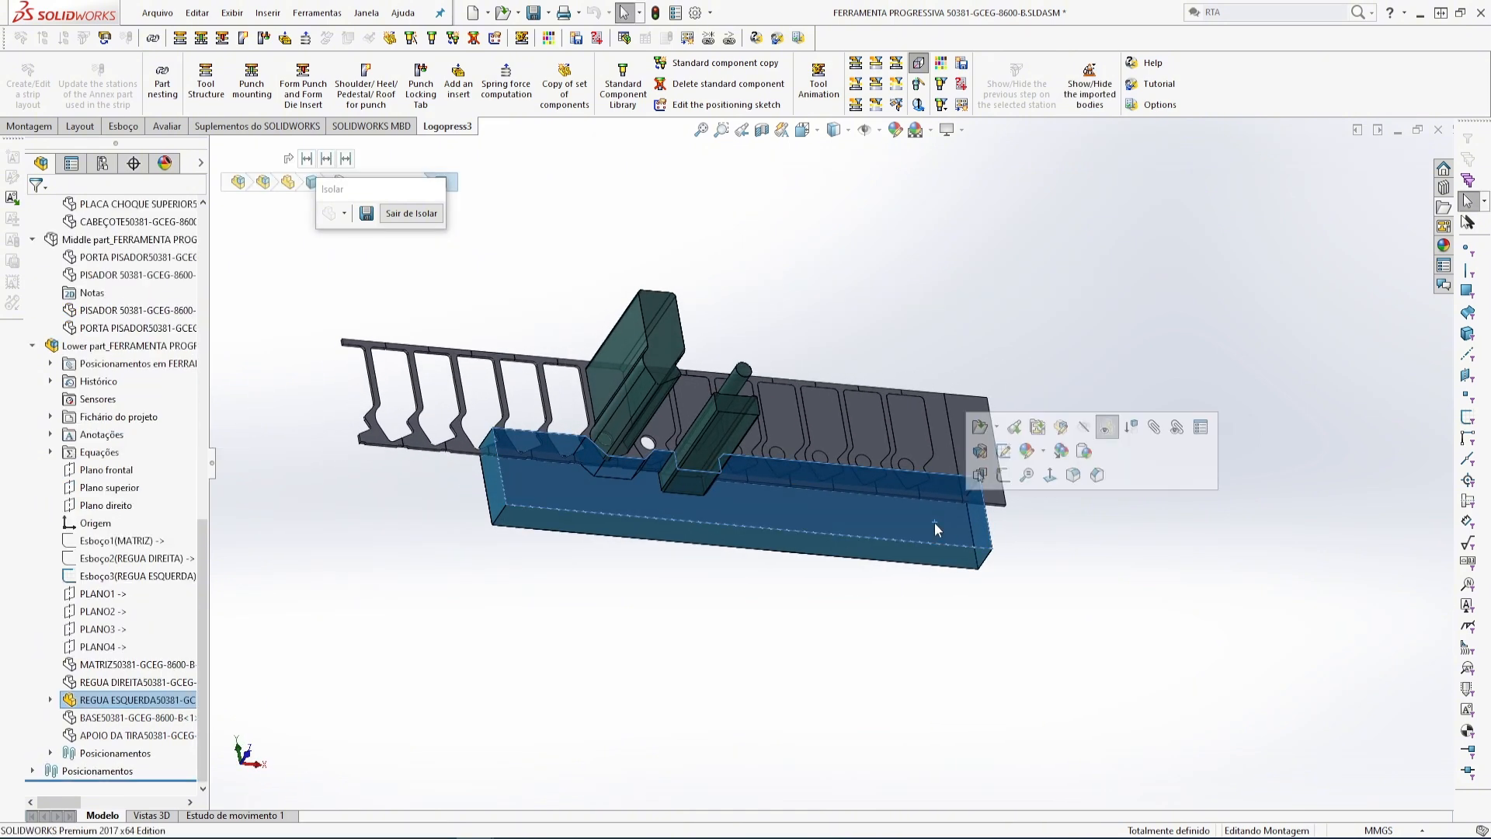
{"action": "left_click", "coordinate": [1063, 430]}
{"action": "middle_click_drag", "start_coordinate": [1018, 637], "coordinate": [1103, 426]}
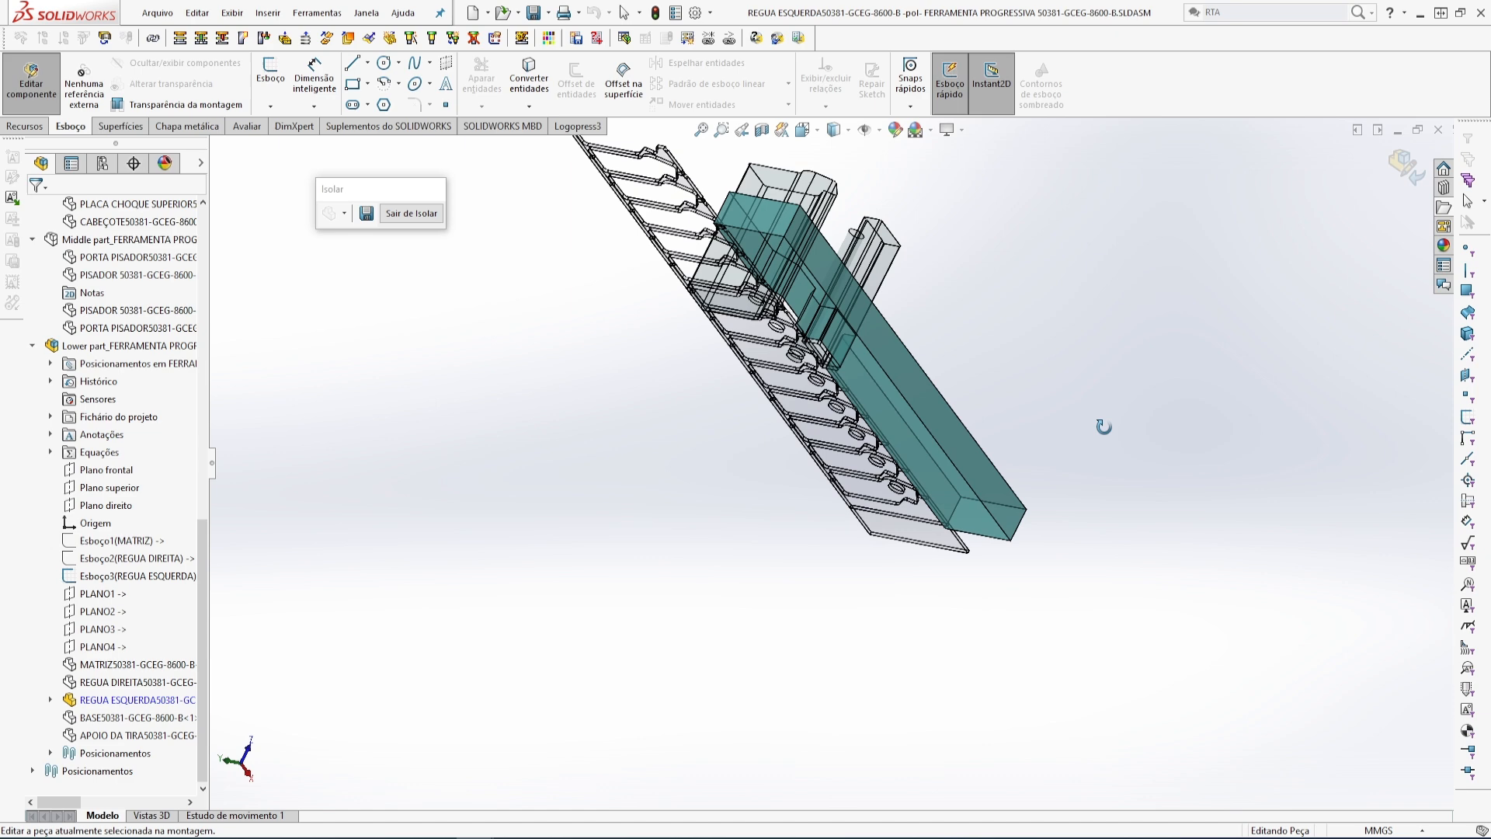
{"action": "right_click", "coordinate": [939, 511]}
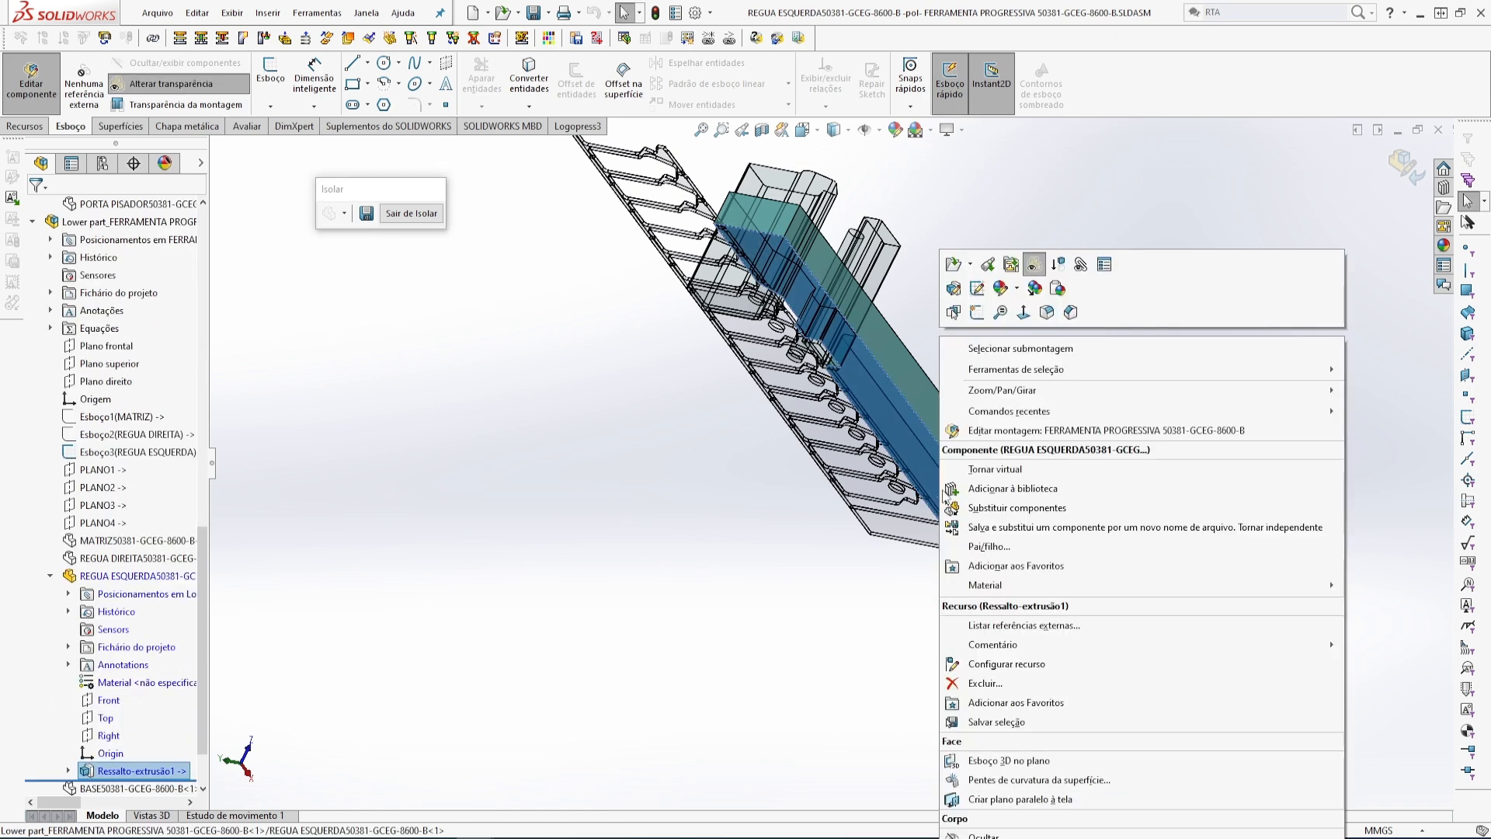
{"action": "left_click", "coordinate": [977, 313]}
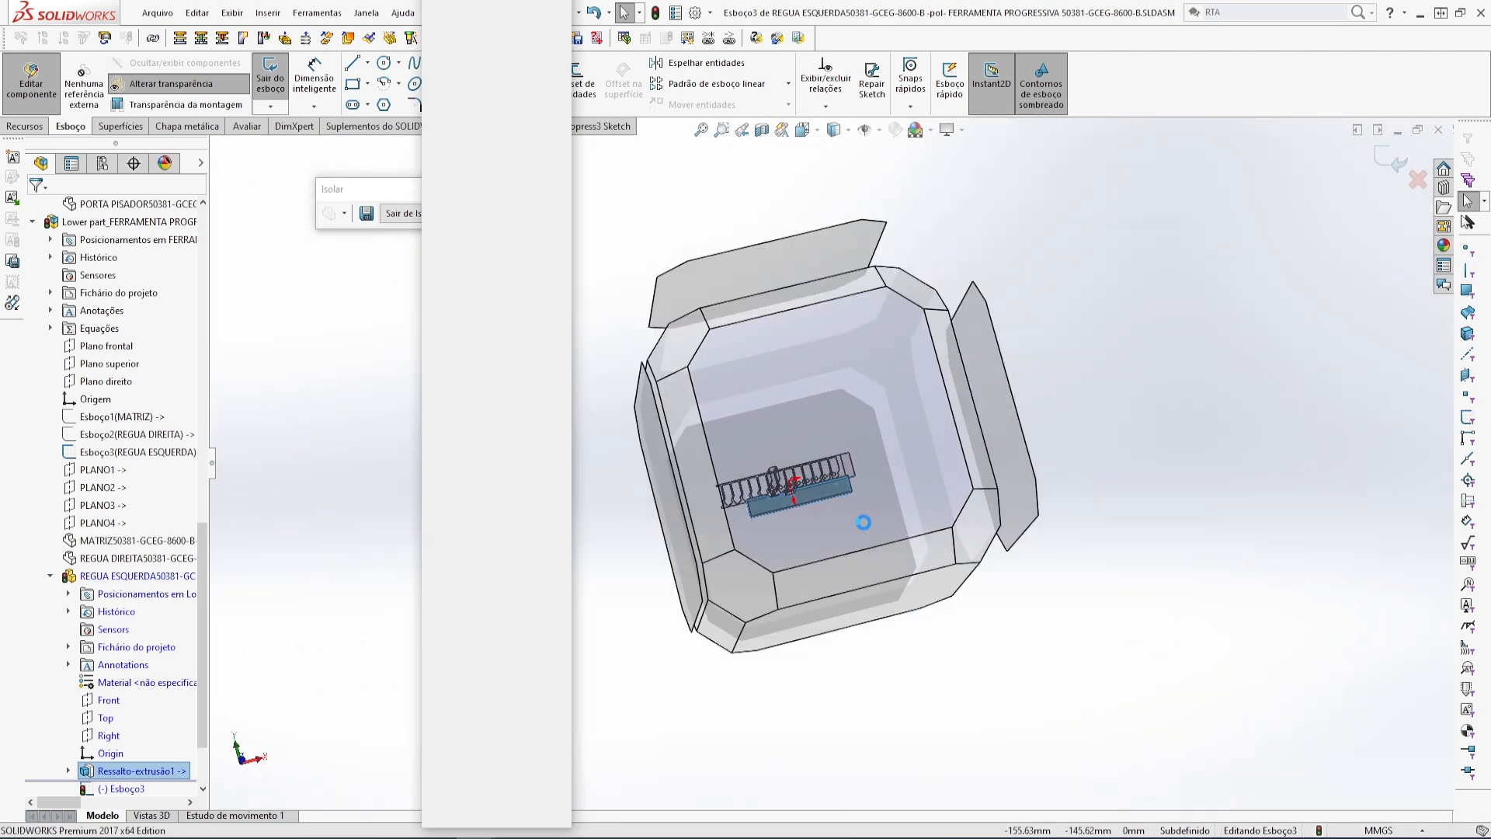
- Sketch a rectangle about 146 mm long and 6.8 mm high over the ruler's strip-side edge, from the rectangular notch past the outer end
{"action": "left_click", "coordinate": [861, 528]}
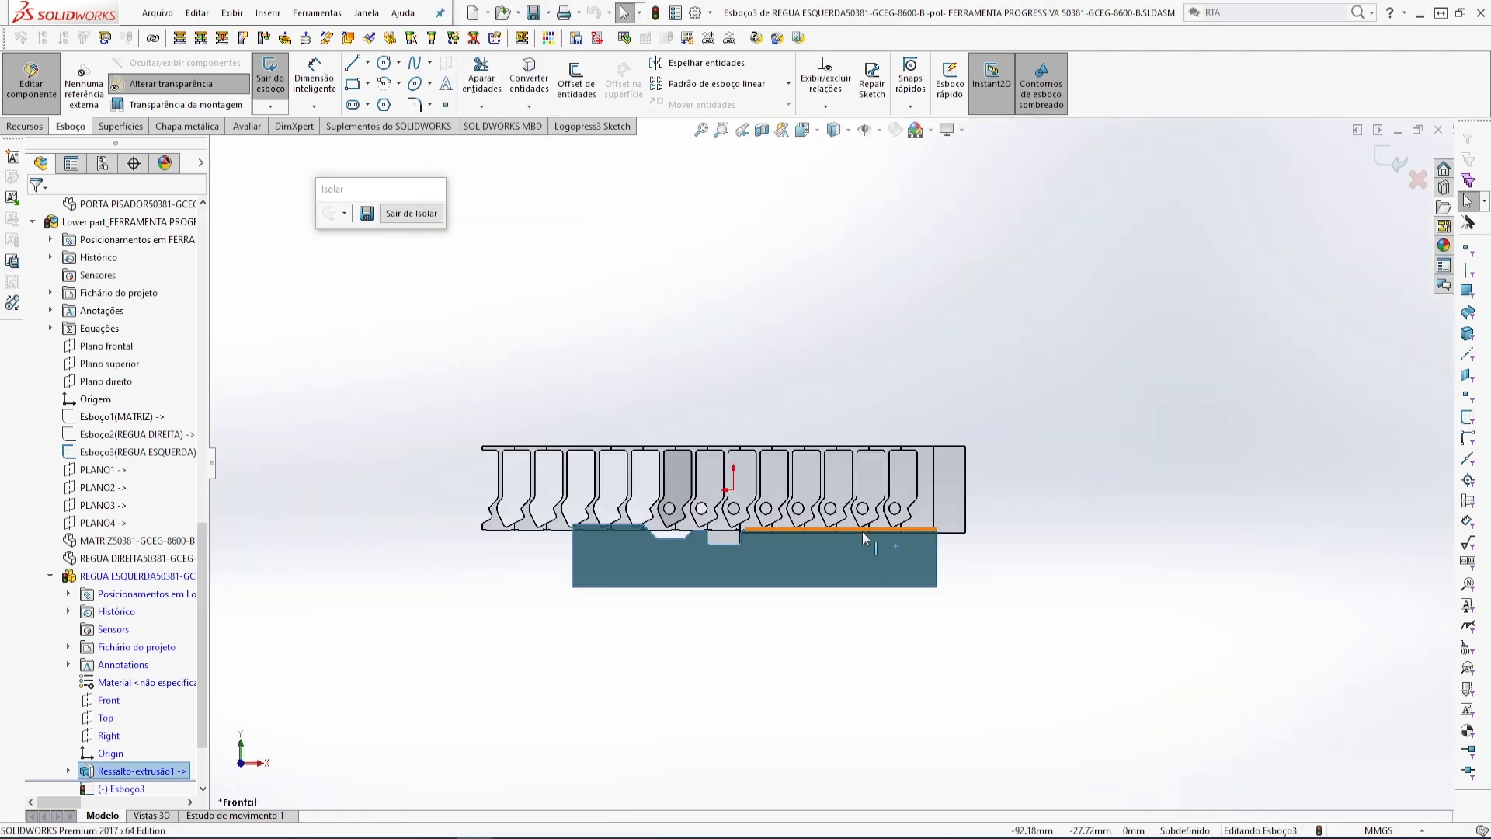
{"action": "scroll", "coordinate": [864, 547], "scroll_direction": "down", "scroll_amount": 4}
{"action": "scroll", "coordinate": [775, 566], "scroll_direction": "down", "scroll_amount": 4}
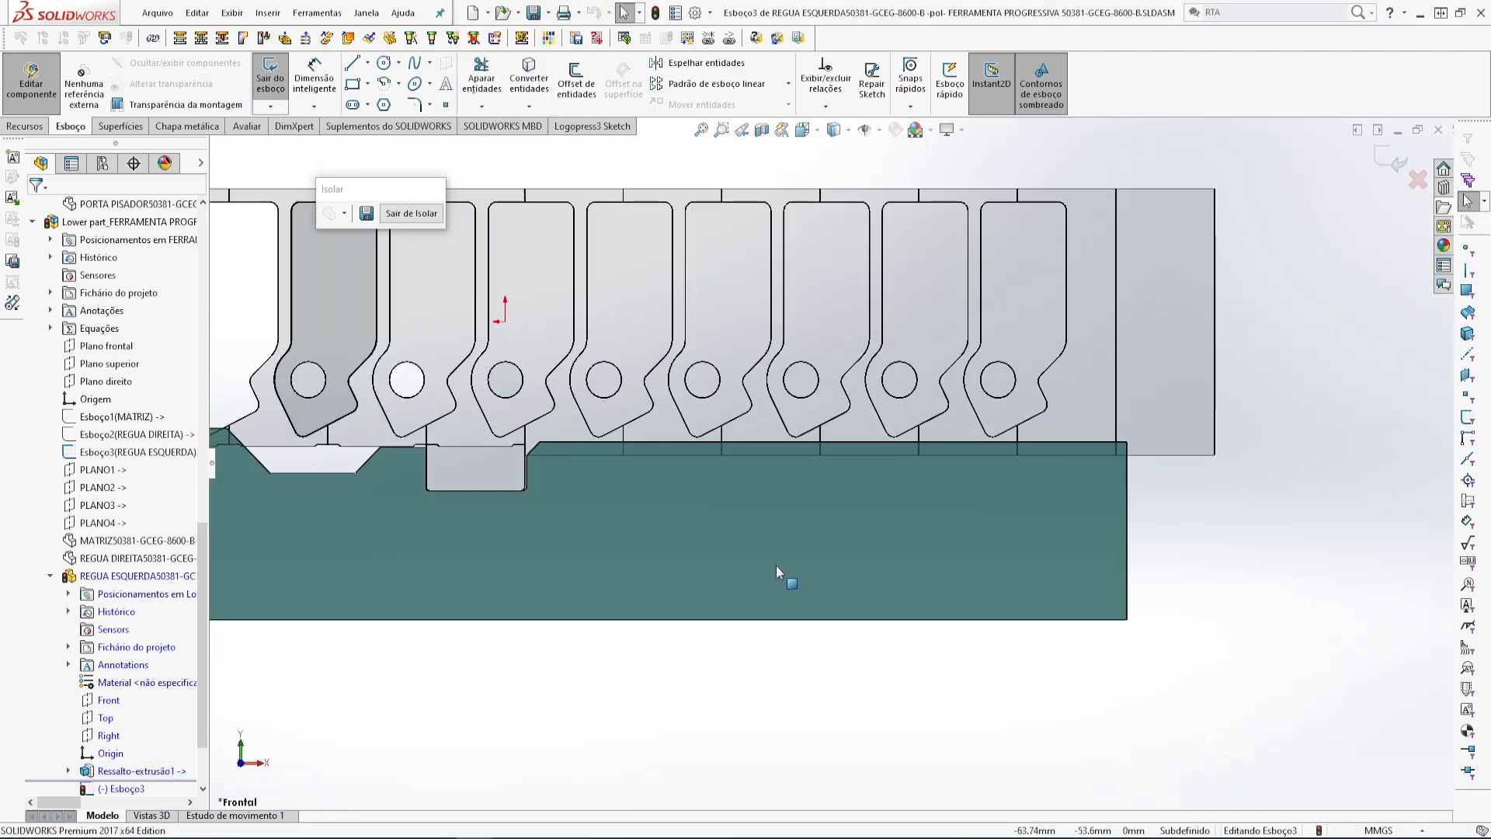
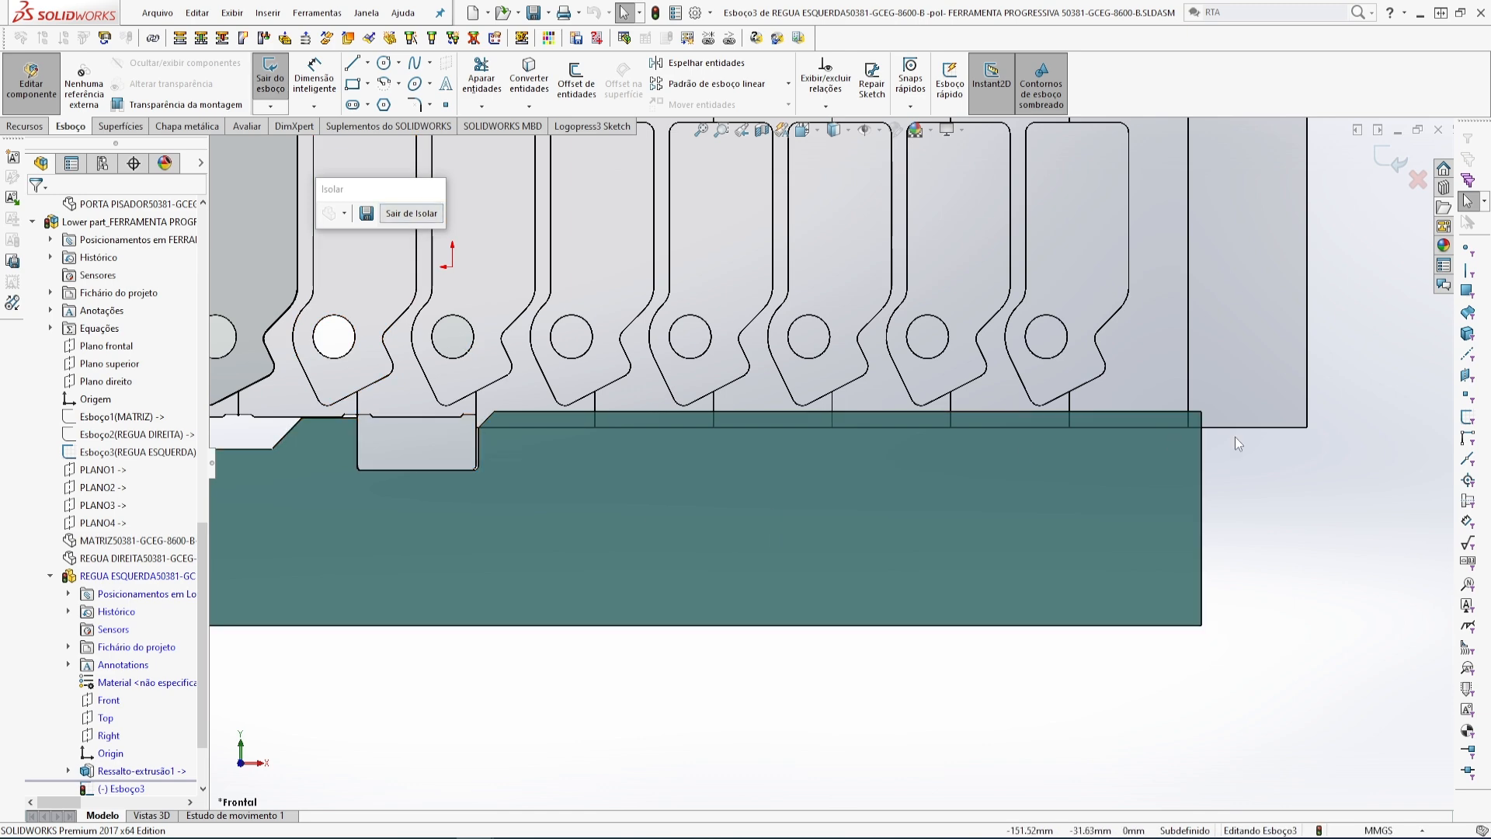
{"action": "scroll", "coordinate": [1125, 467], "scroll_direction": "up", "scroll_amount": 3}
{"action": "scroll", "coordinate": [828, 482], "scroll_direction": "down", "scroll_amount": 3}
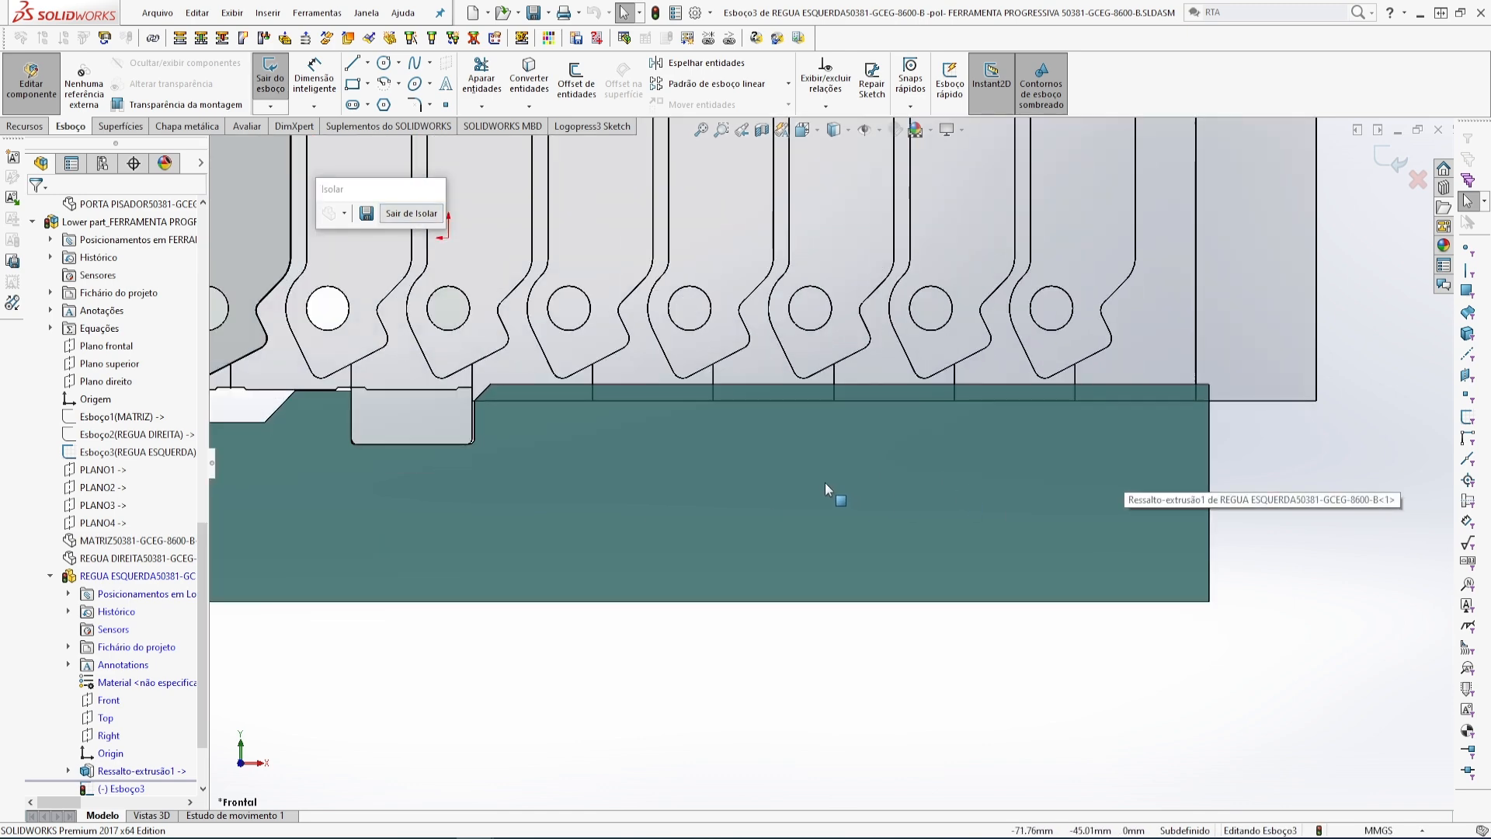
{"action": "scroll", "coordinate": [823, 482], "scroll_direction": "down", "scroll_amount": 1}
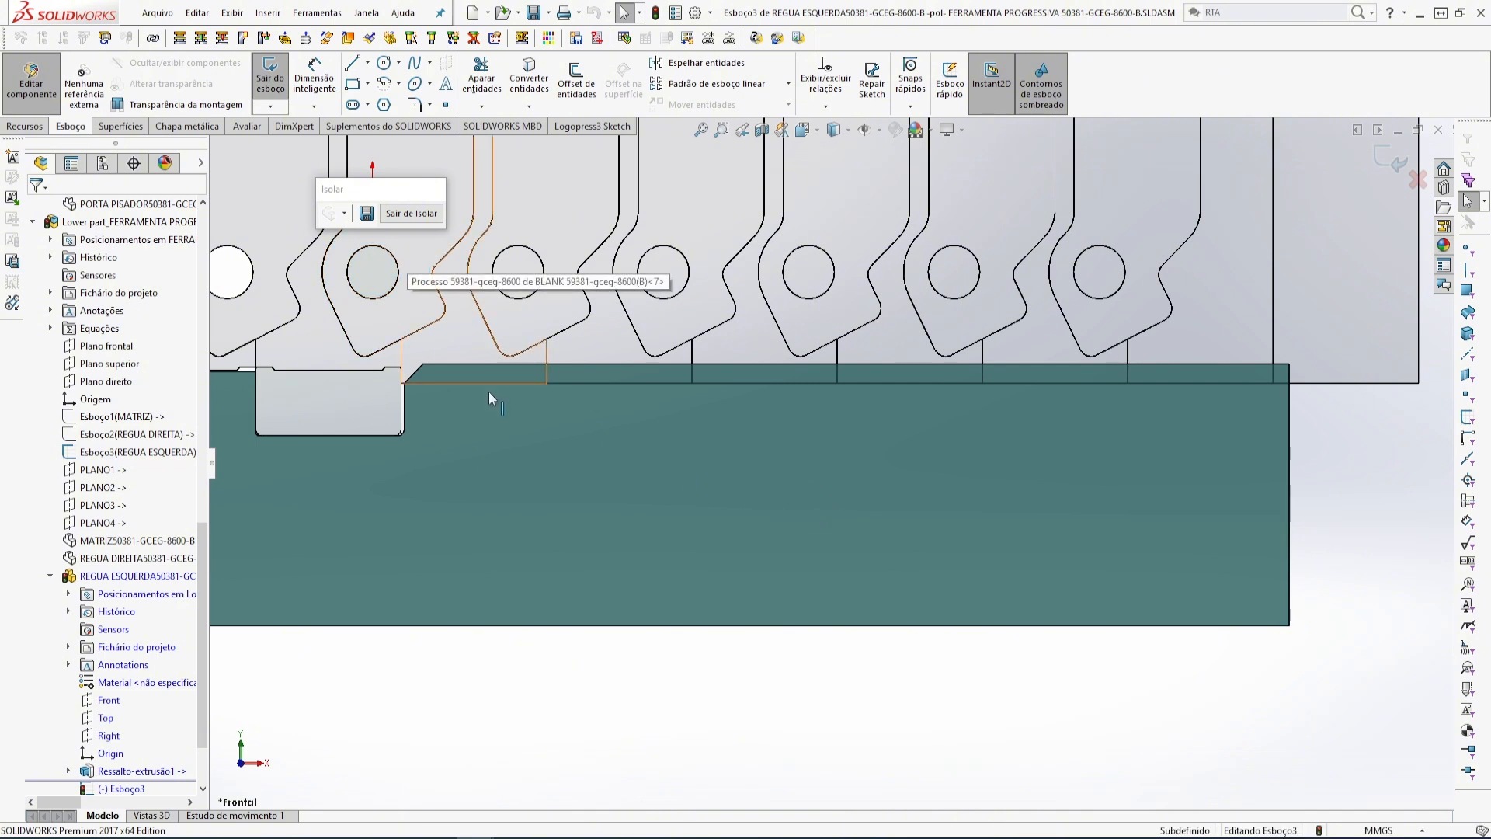
{"action": "scroll", "coordinate": [488, 391], "scroll_direction": "down", "scroll_amount": 2}
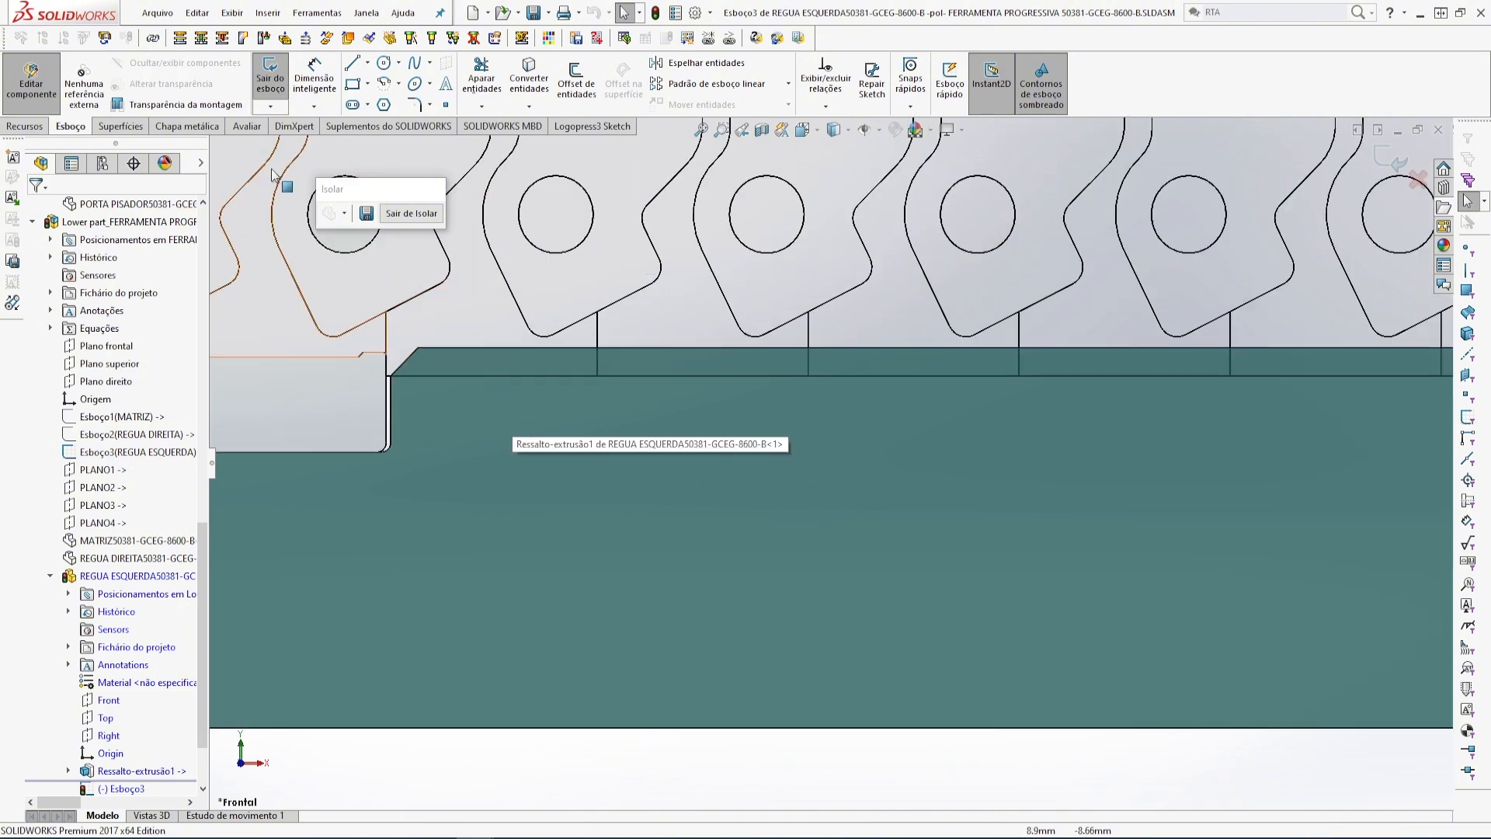
{"action": "left_click", "coordinate": [354, 83]}
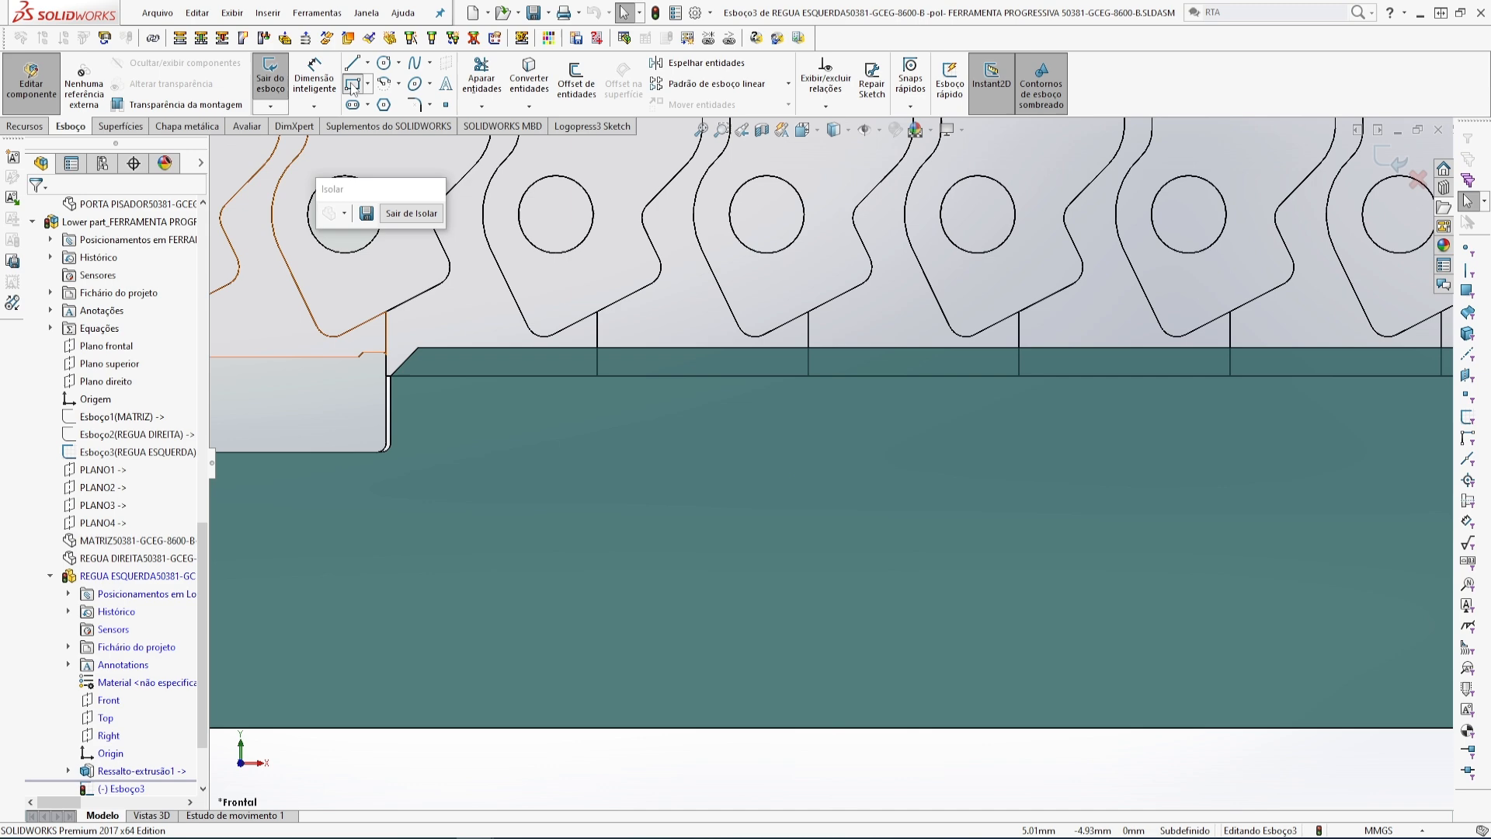
{"action": "left_click", "coordinate": [362, 336]}
{"action": "scroll", "coordinate": [458, 404], "scroll_direction": "down", "scroll_amount": 2}
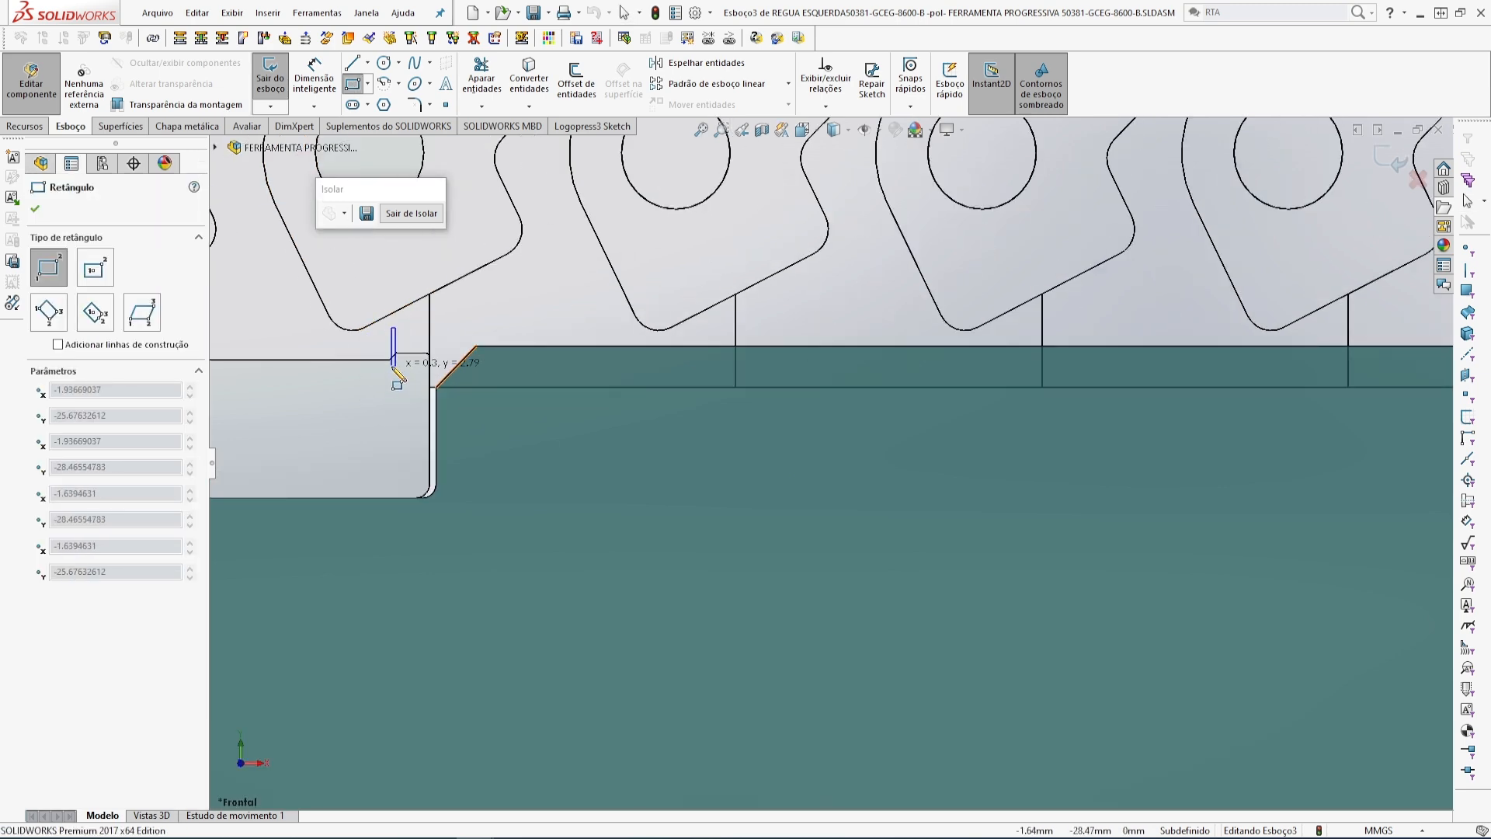
{"action": "scroll", "coordinate": [412, 380], "scroll_direction": "up", "scroll_amount": 3}
{"action": "scroll", "coordinate": [579, 361], "scroll_direction": "up", "scroll_amount": 2}
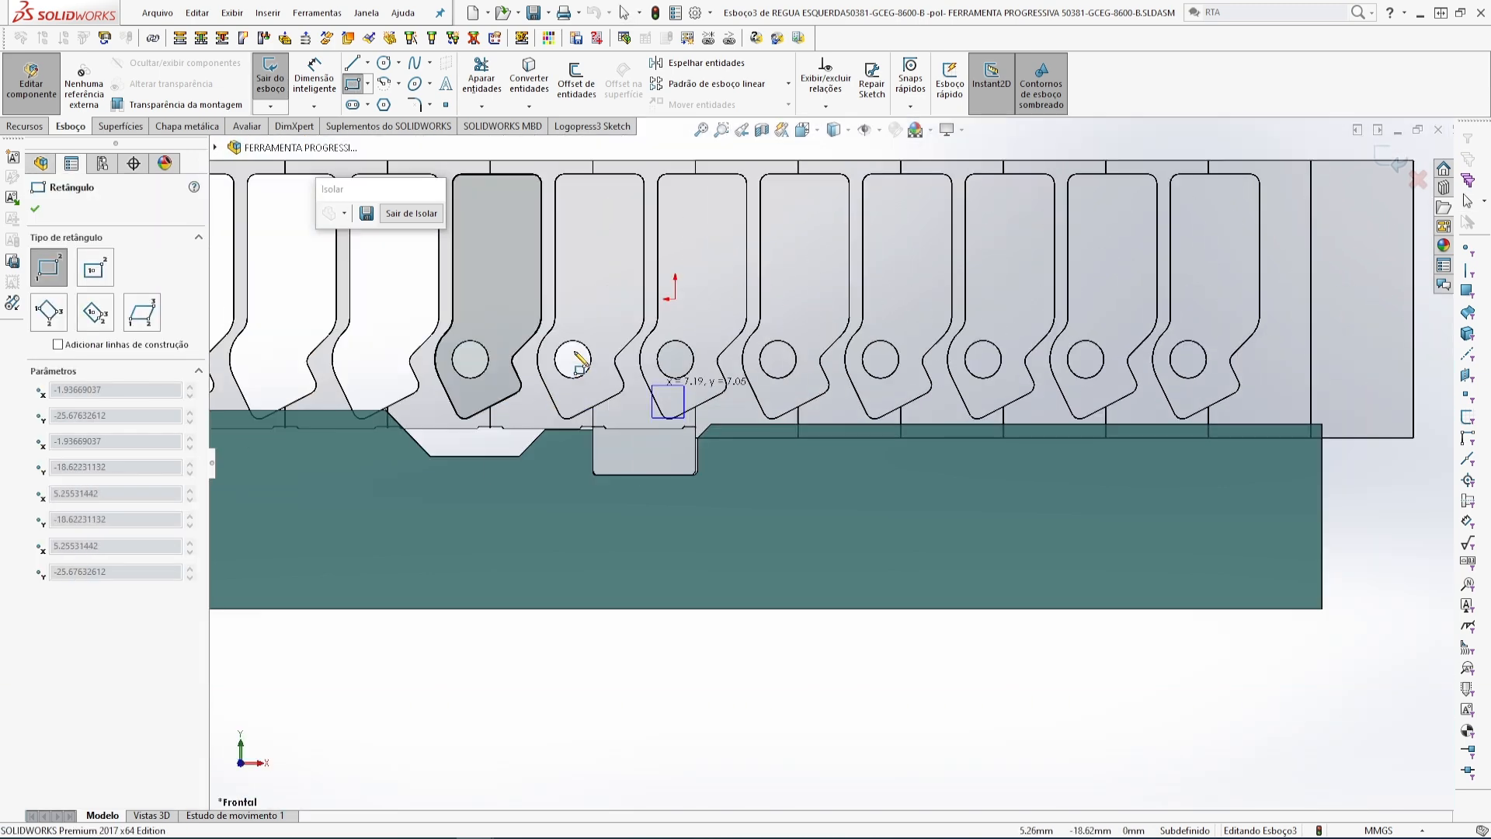
{"action": "left_click", "coordinate": [1335, 449]}
{"action": "scroll", "coordinate": [1338, 458], "scroll_direction": "down", "scroll_amount": 2}
{"action": "key", "text": "Escape"}
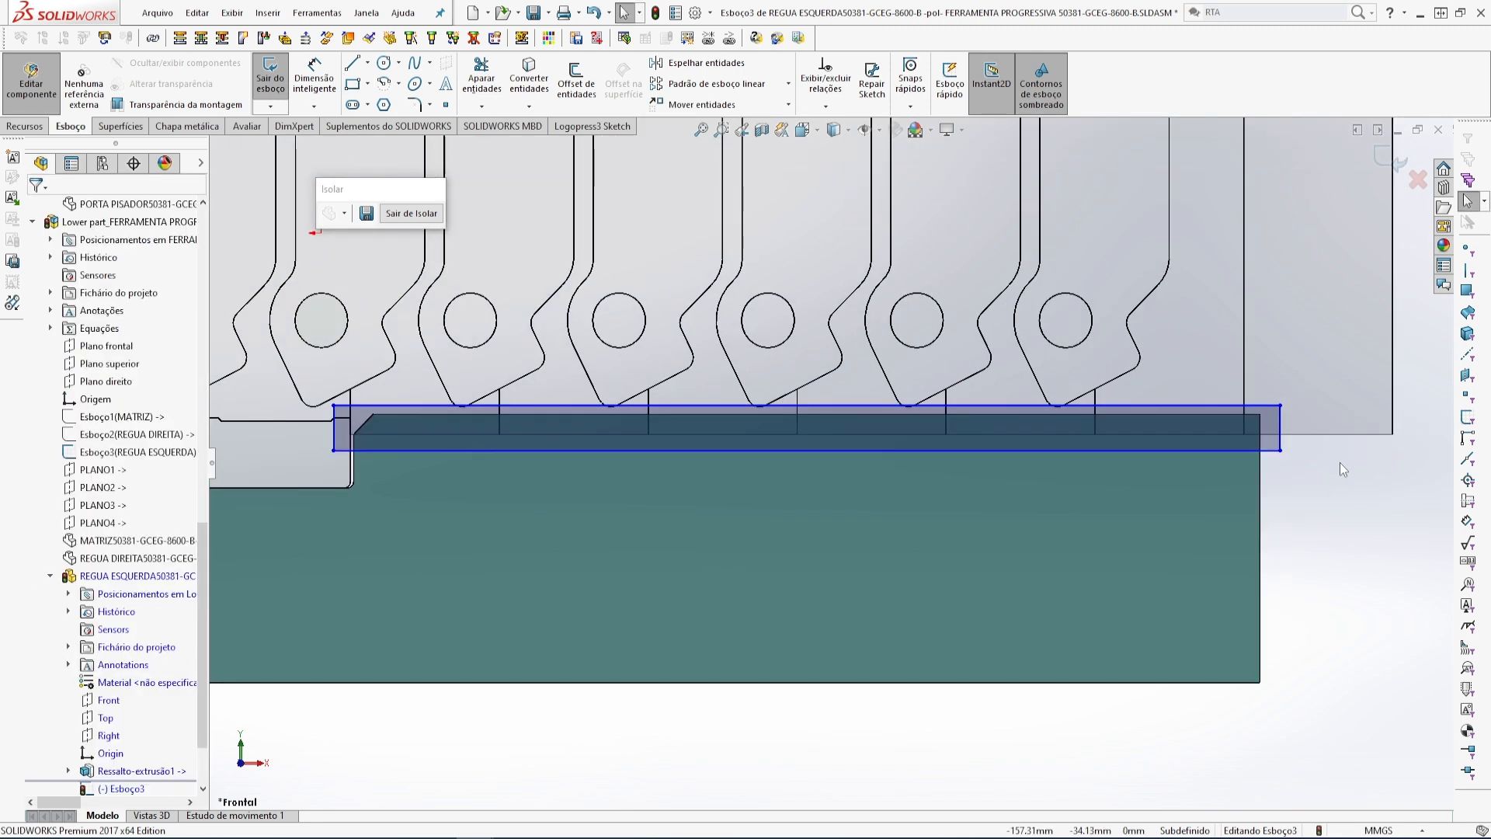
- Make the rectangle's upper line collinear with the ruler's strip-side edge and its outer vertical line collinear with the ruler's end edge
{"action": "left_click", "coordinate": [1031, 380]}
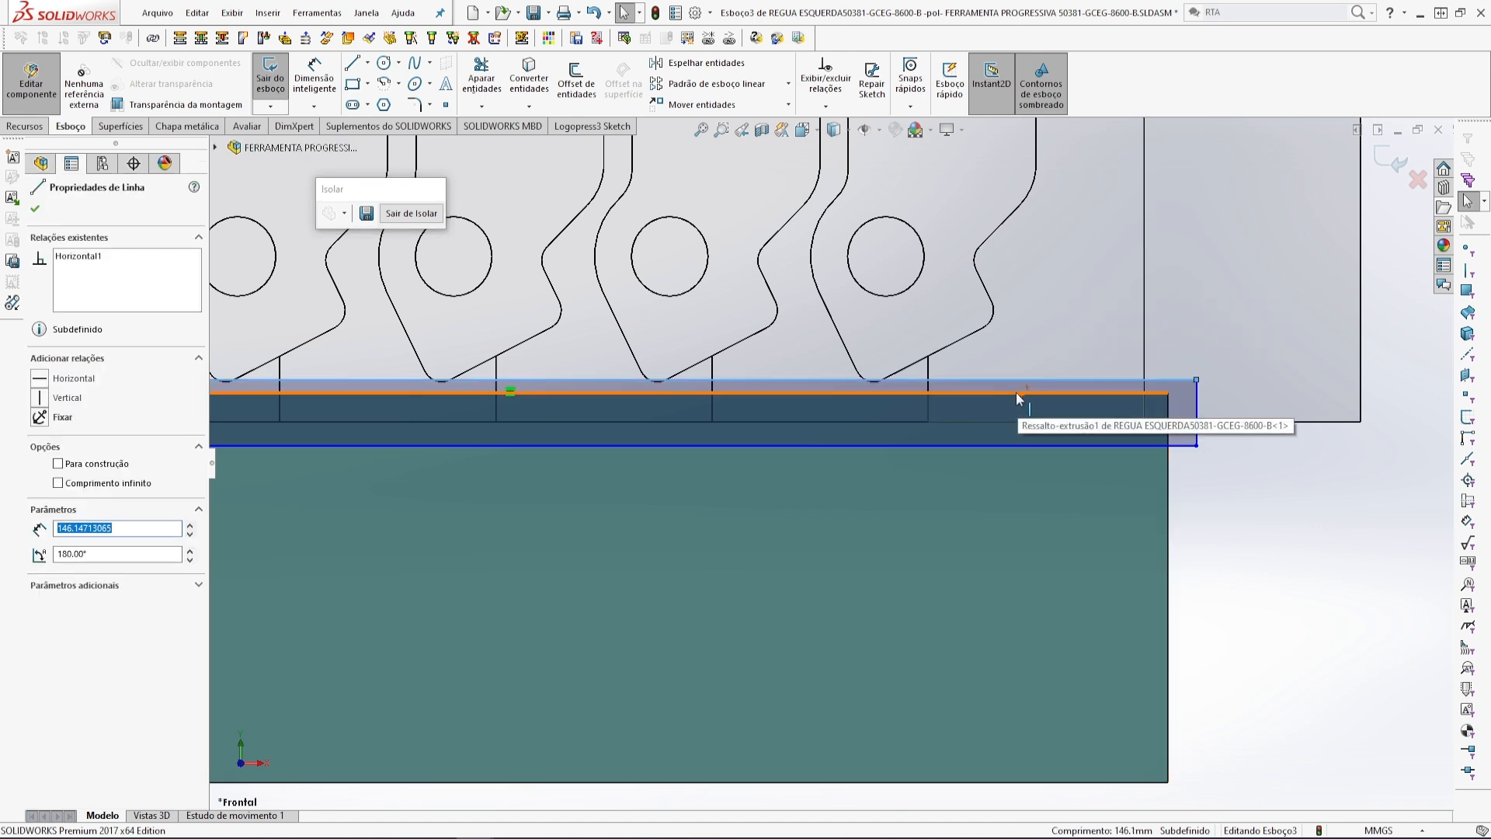
{"action": "left_click", "coordinate": [1018, 392], "text": "ctrl"}
{"action": "left_click", "coordinate": [1061, 320]}
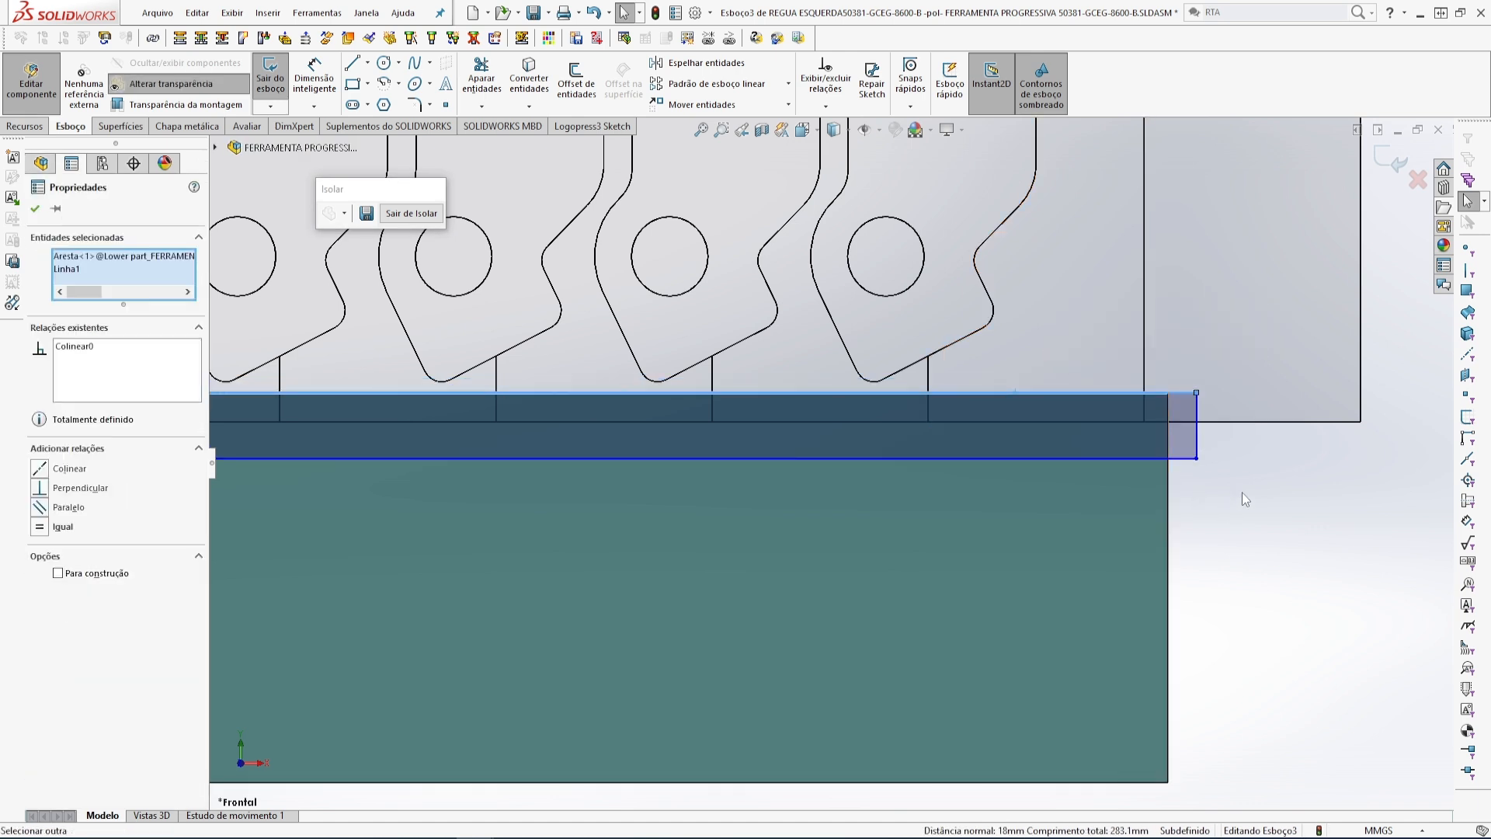
{"action": "left_click", "coordinate": [1242, 493]}
{"action": "left_click", "coordinate": [1195, 427]}
{"action": "left_click", "coordinate": [1167, 505], "text": "ctrl"}
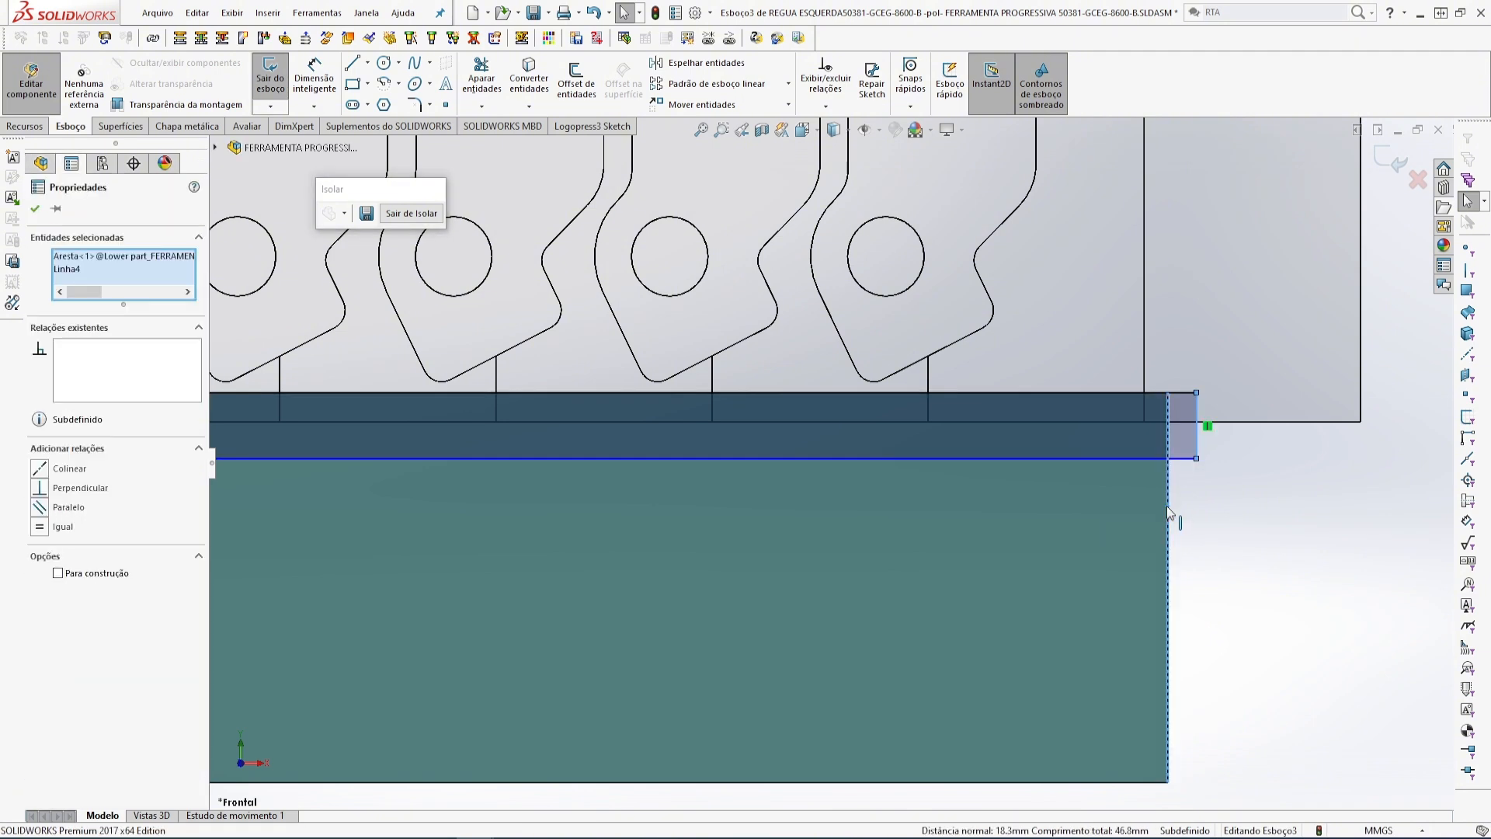
{"action": "left_click", "coordinate": [1213, 434]}
{"action": "scroll", "coordinate": [812, 505], "scroll_direction": "up", "scroll_amount": 2}
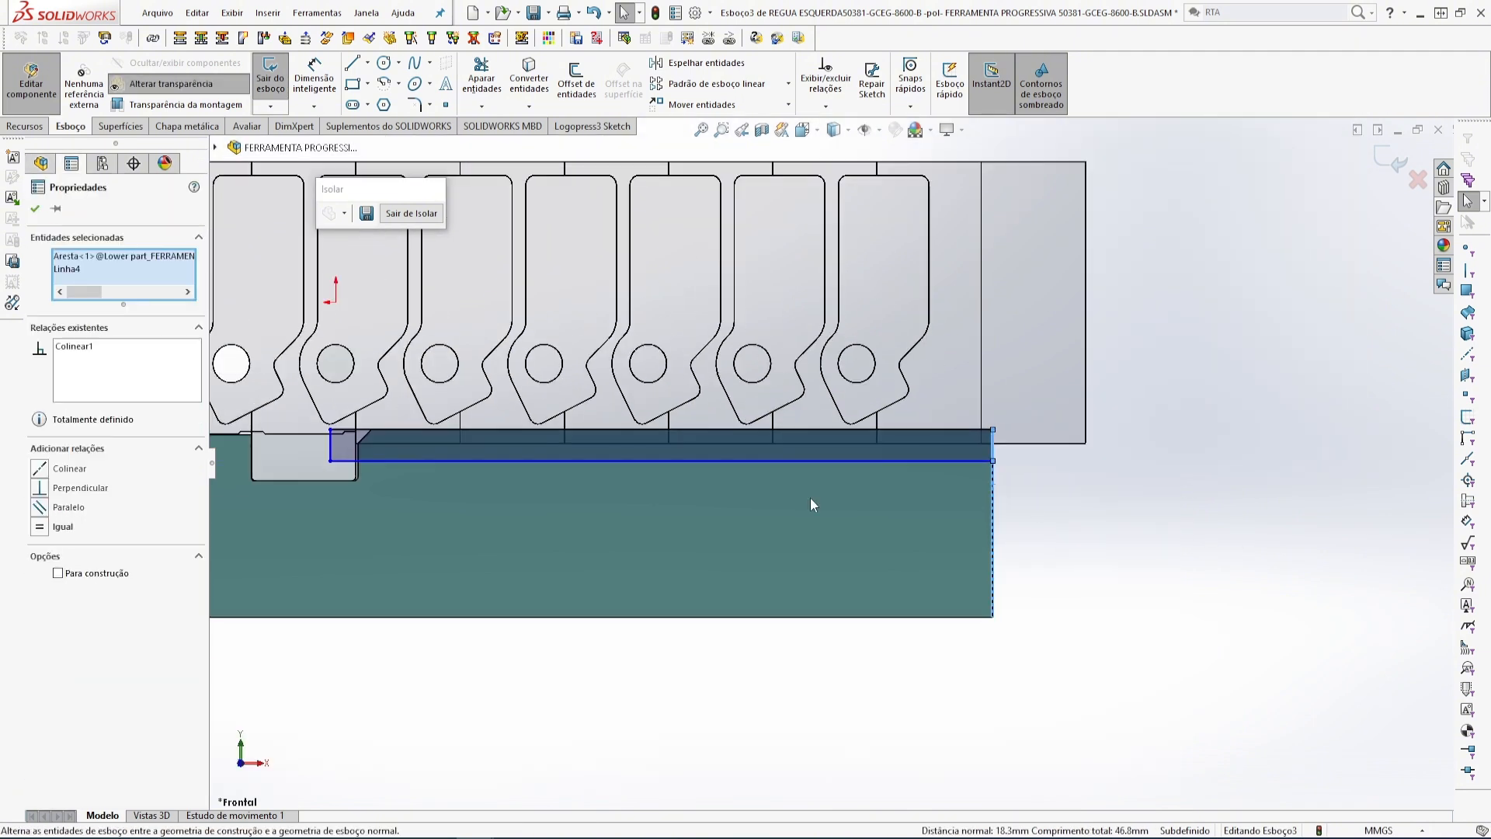
- Make the rectangle's inner vertical line collinear with the vertical edge of the rectangular punch notch
{"action": "scroll", "coordinate": [356, 463], "scroll_direction": "down", "scroll_amount": 5}
{"action": "left_click", "coordinate": [373, 438]}
{"action": "scroll", "coordinate": [552, 463], "scroll_direction": "down", "scroll_amount": 3}
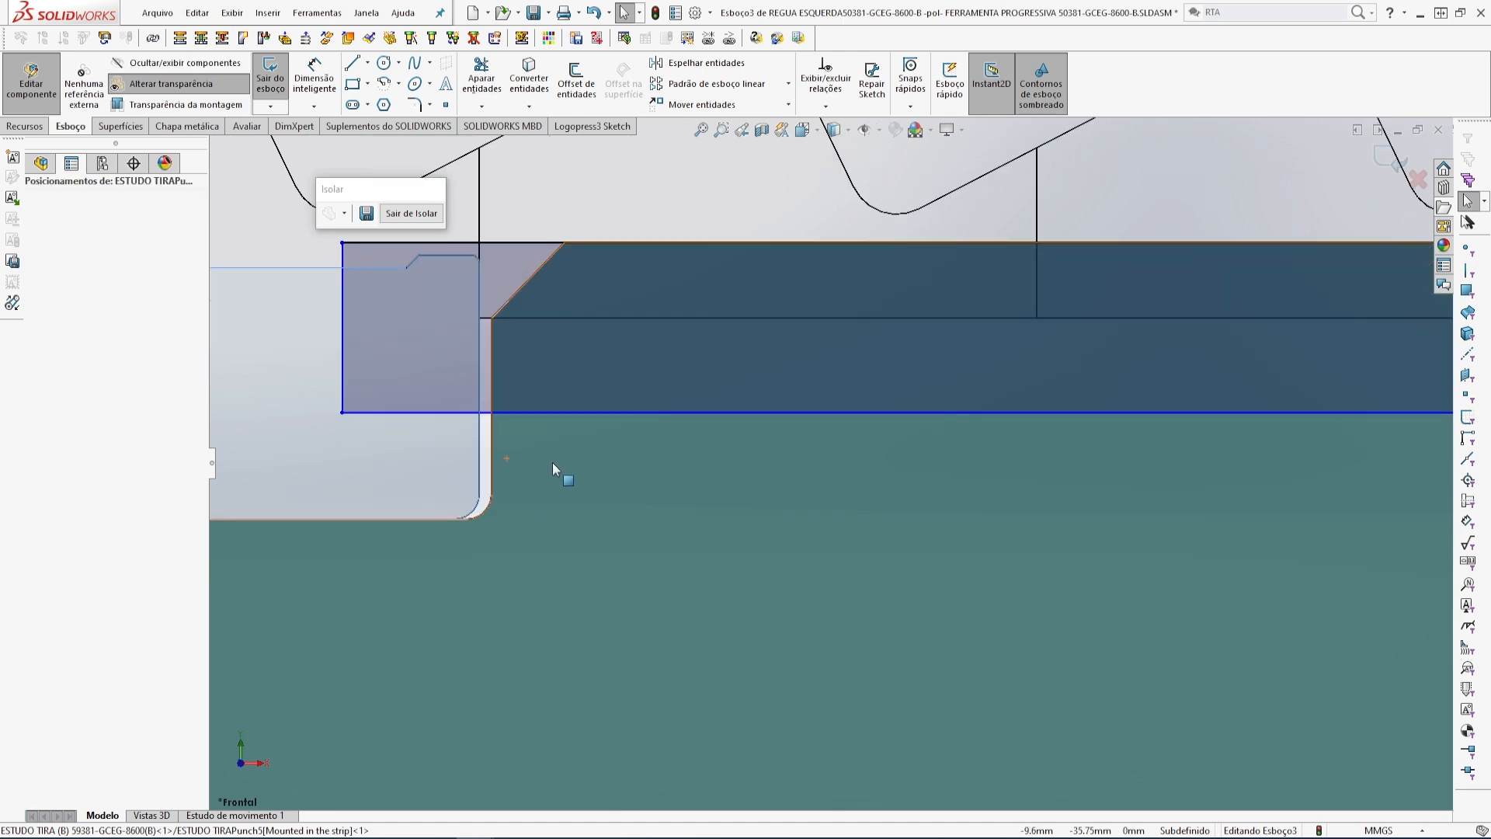
{"action": "scroll", "coordinate": [464, 556], "scroll_direction": "up", "scroll_amount": 4}
{"action": "scroll", "coordinate": [465, 557], "scroll_direction": "up", "scroll_amount": 2}
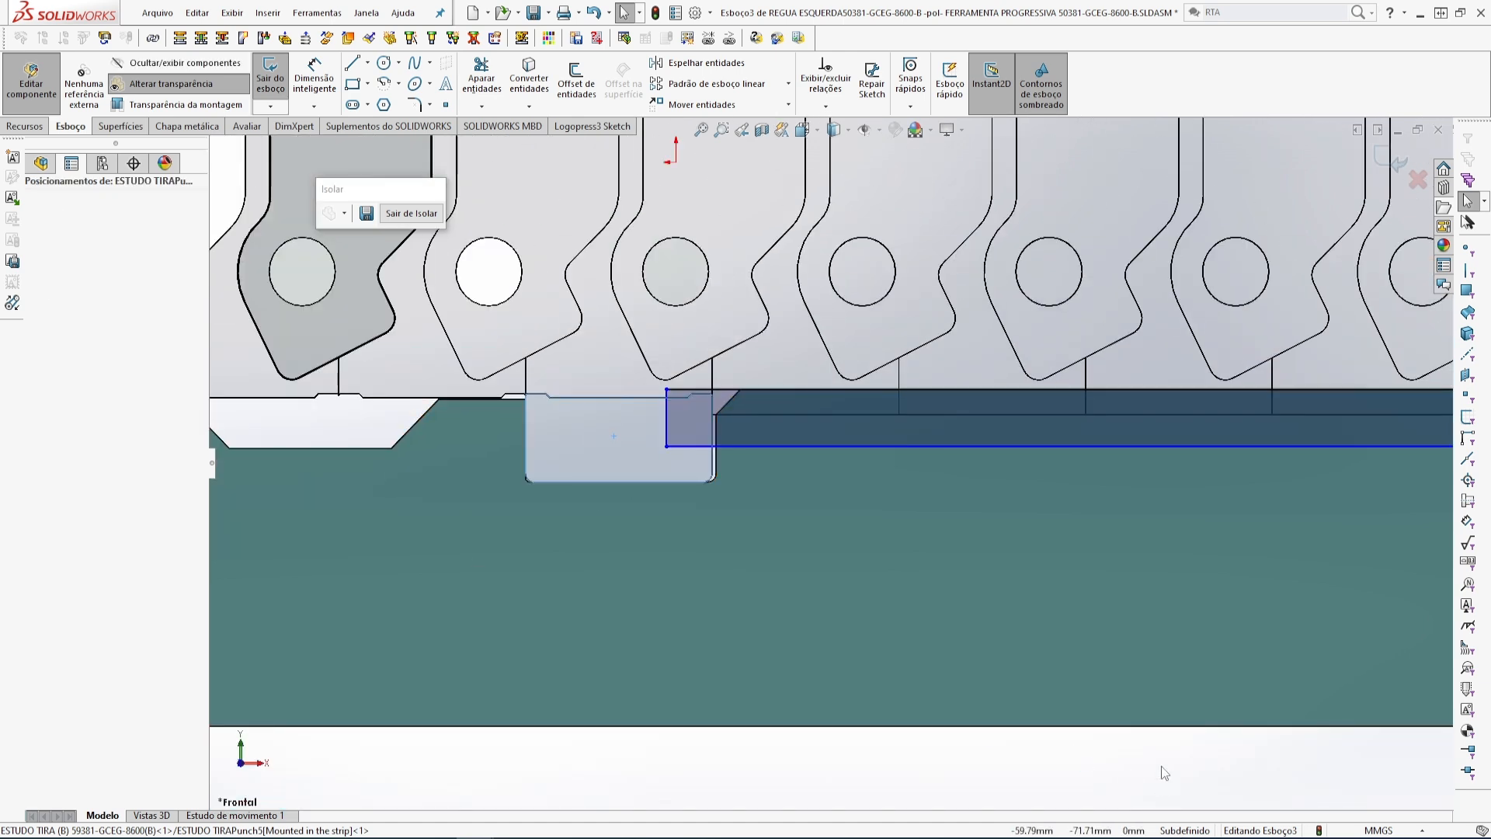
{"action": "left_click", "coordinate": [1161, 771]}
{"action": "scroll", "coordinate": [803, 503], "scroll_direction": "down", "scroll_amount": 4}
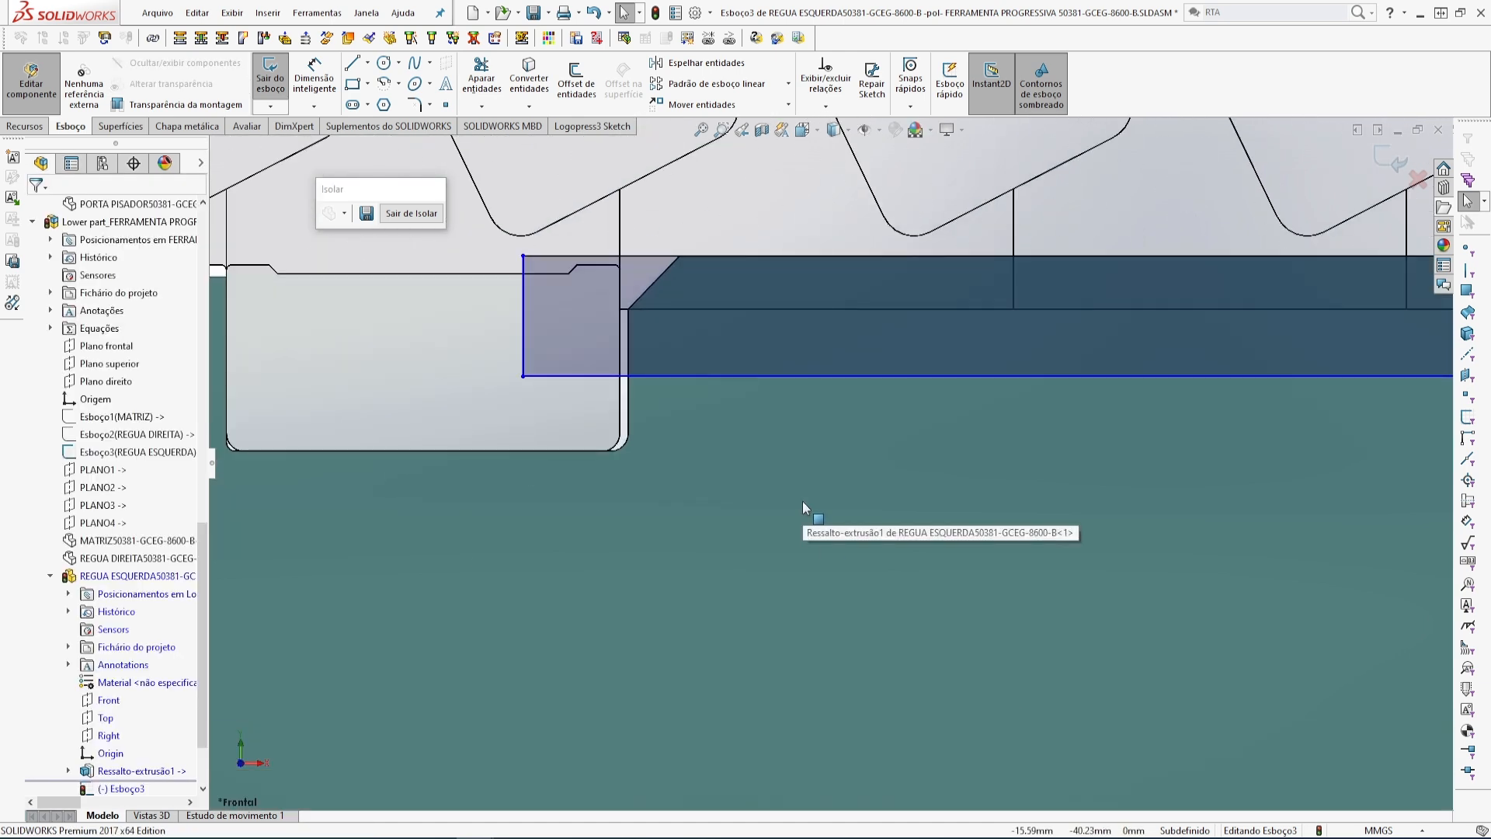
{"action": "left_click", "coordinate": [524, 304]}
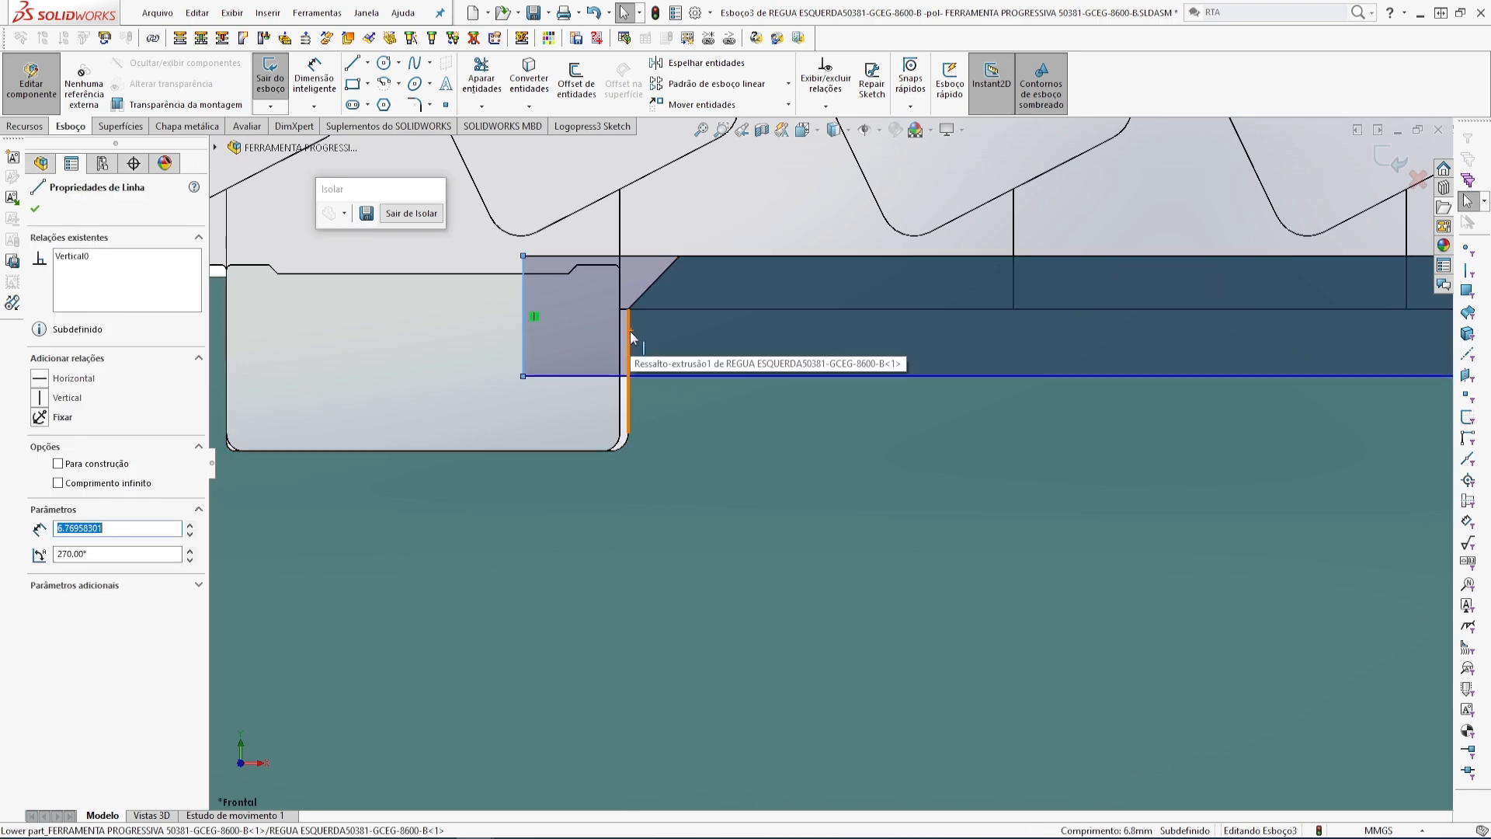
{"action": "left_click", "coordinate": [629, 331], "text": "ctrl"}
{"action": "left_click", "coordinate": [675, 259]}
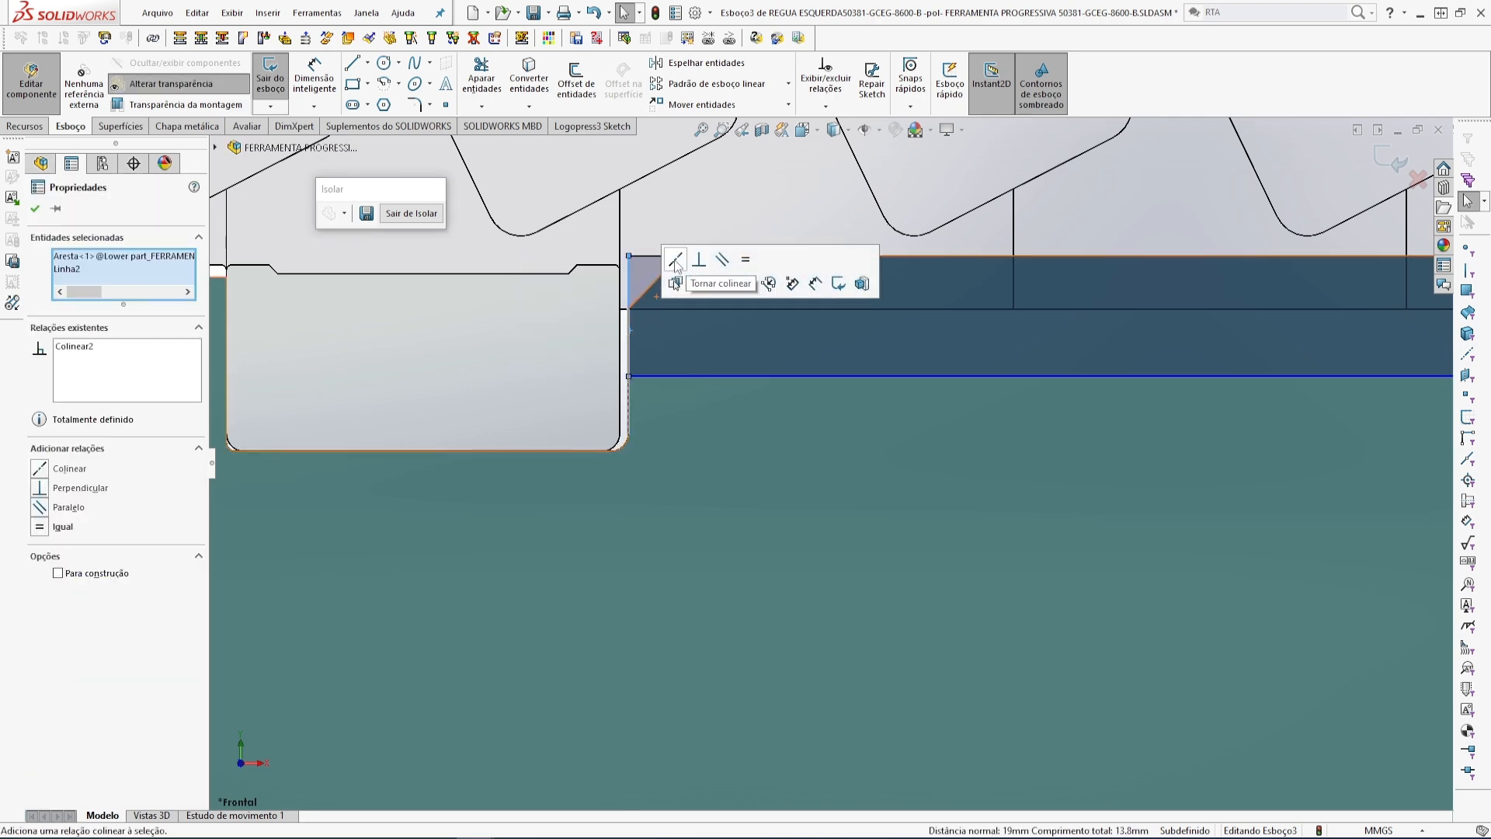
{"action": "scroll", "coordinate": [576, 386], "scroll_direction": "up", "scroll_amount": 2}
{"action": "scroll", "coordinate": [697, 531], "scroll_direction": "up", "scroll_amount": 4}
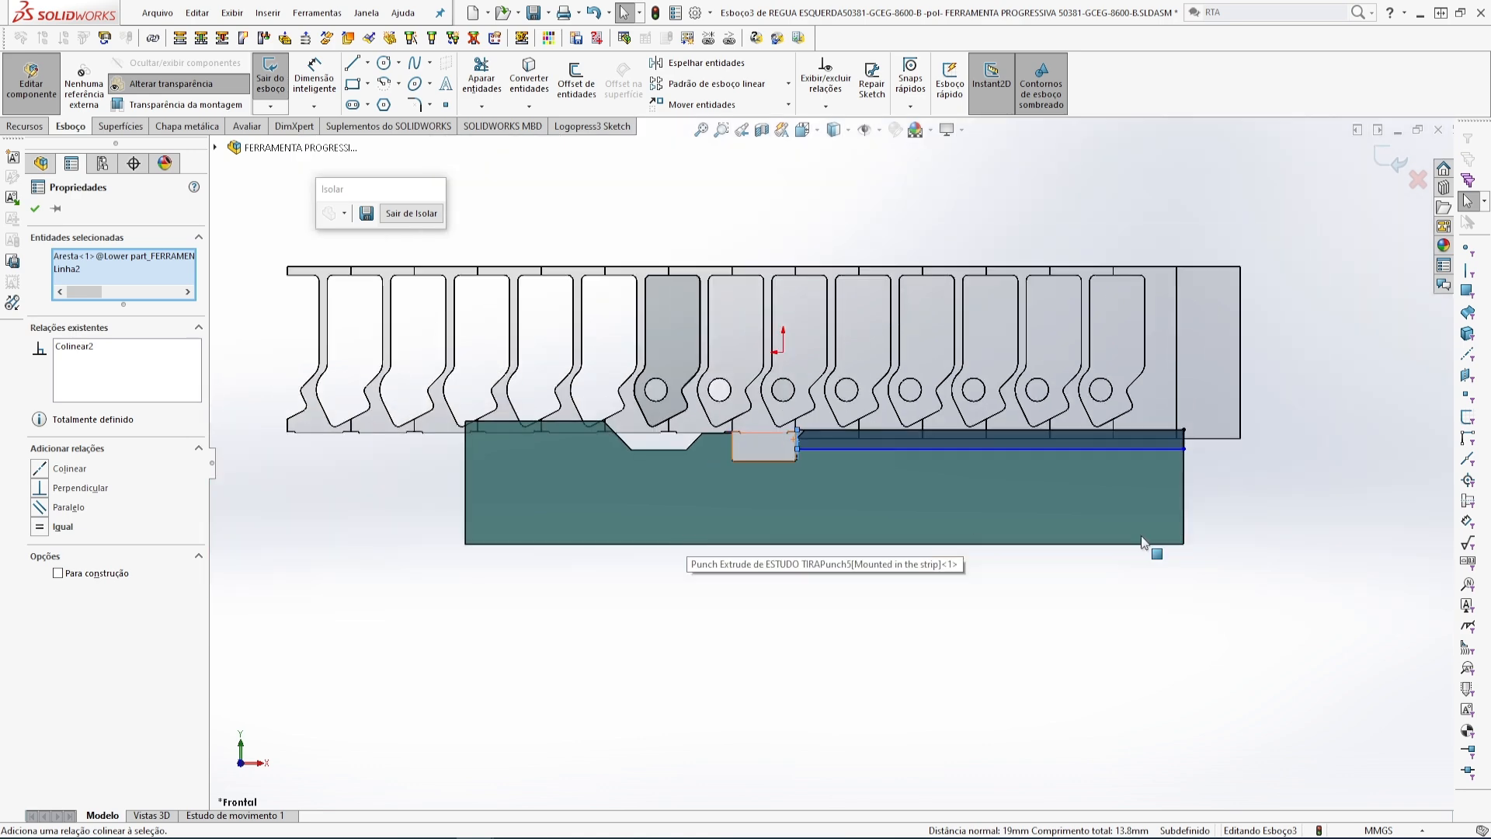
{"action": "scroll", "coordinate": [1258, 464], "scroll_direction": "down", "scroll_amount": 4}
{"action": "left_click", "coordinate": [1049, 430]}
{"action": "scroll", "coordinate": [970, 432], "scroll_direction": "down", "scroll_amount": 3}
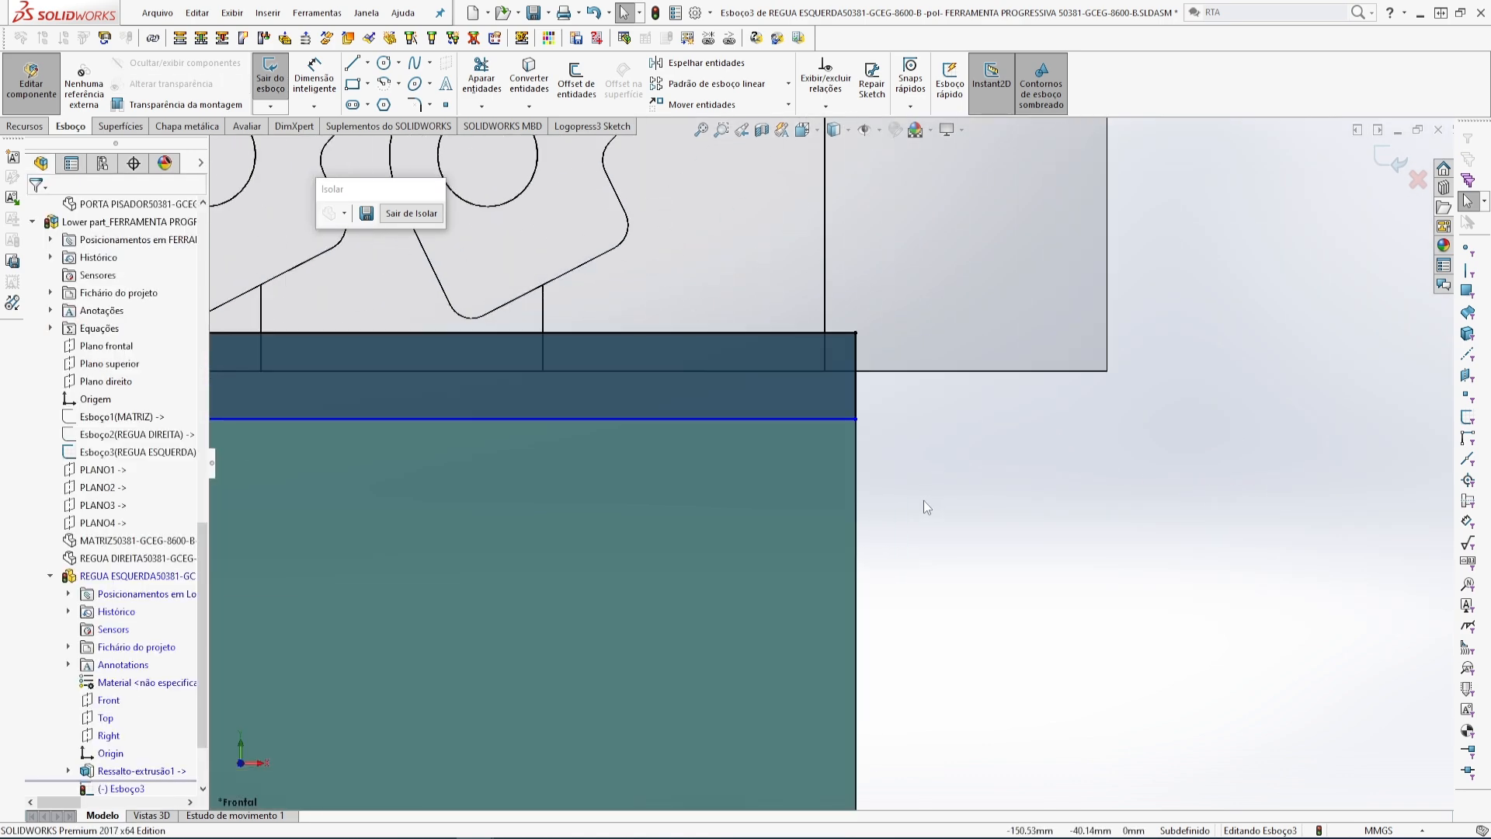
{"action": "scroll", "coordinate": [950, 506], "scroll_direction": "up", "scroll_amount": 2}
{"action": "scroll", "coordinate": [882, 465], "scroll_direction": "down", "scroll_amount": 3}
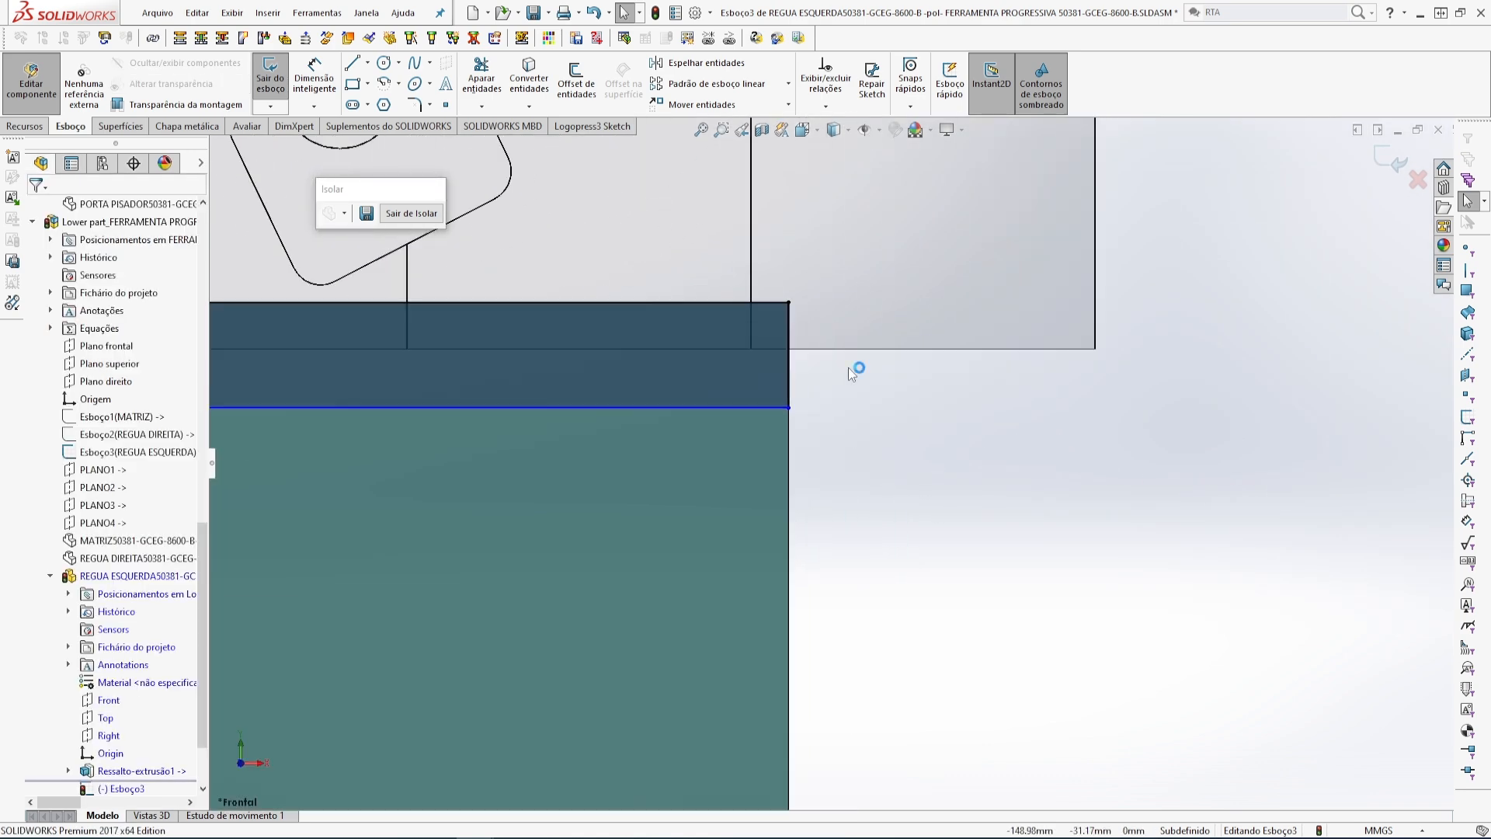
{"action": "left_click", "coordinate": [313, 74]}
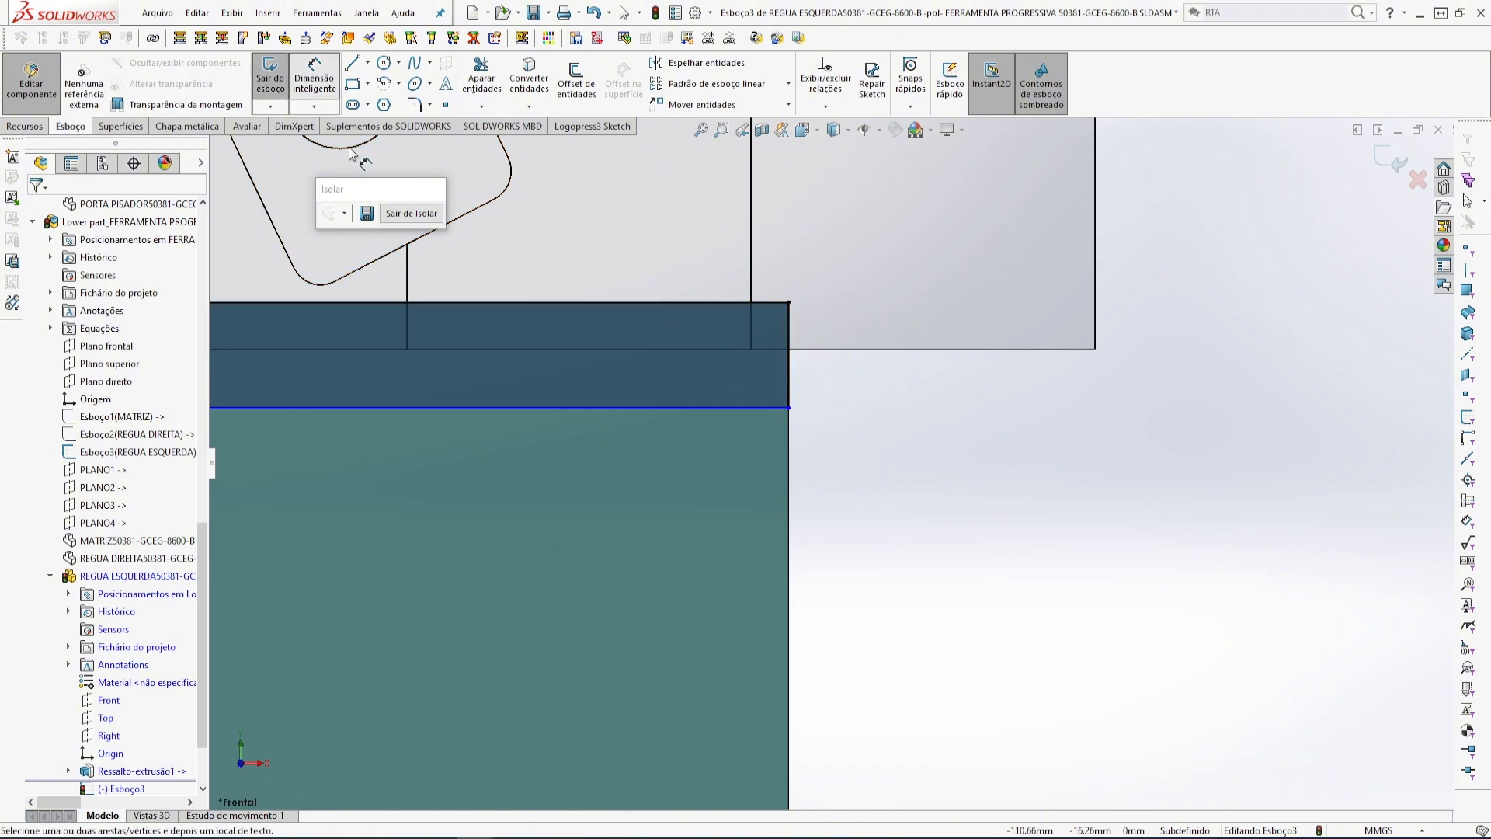
{"action": "left_click", "coordinate": [814, 349]}
{"action": "left_click", "coordinate": [814, 350]}
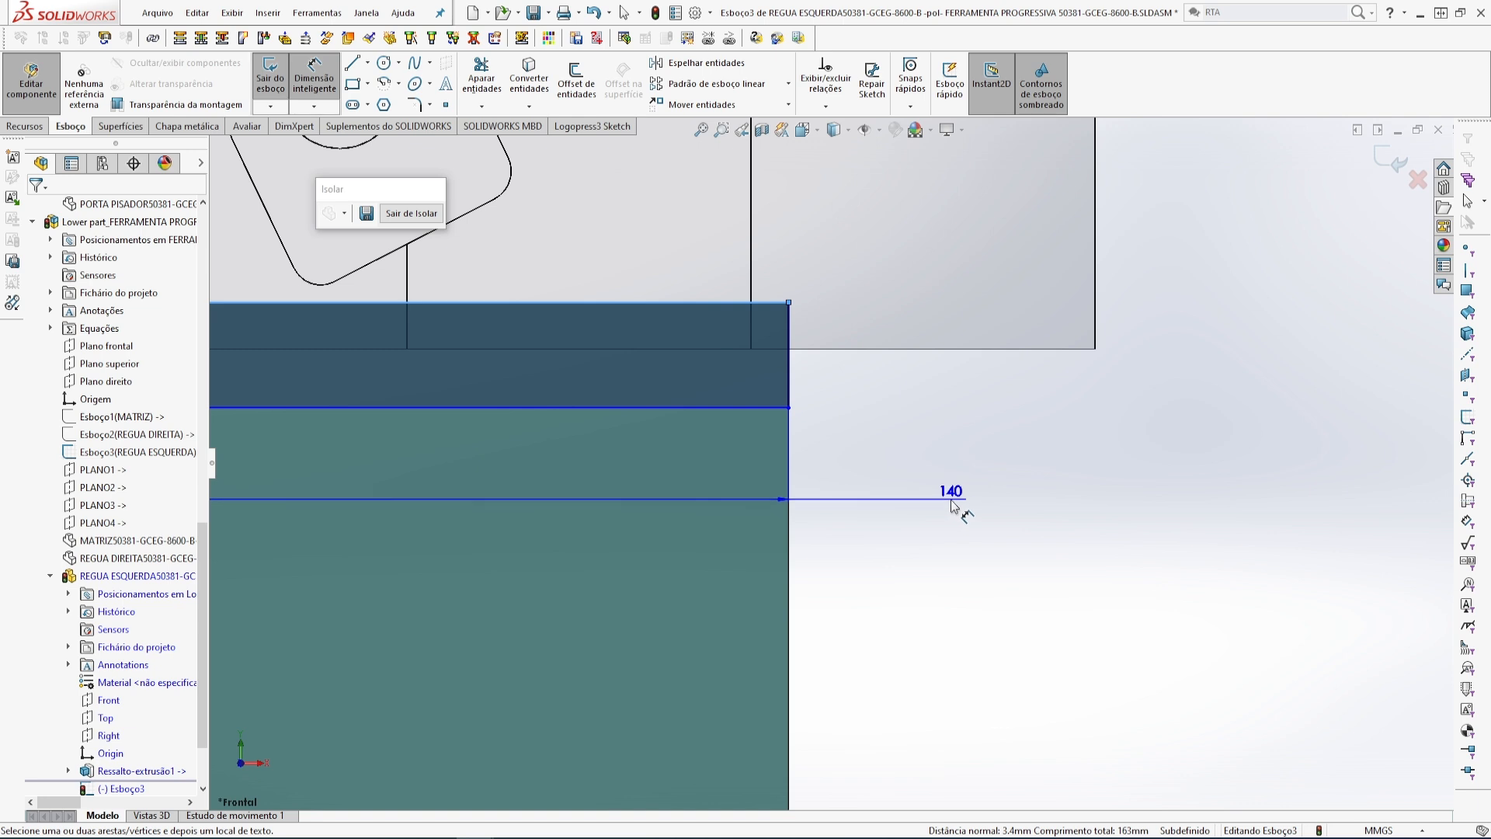
{"action": "key", "text": "Escape"}
{"action": "key", "text": "Escape"}
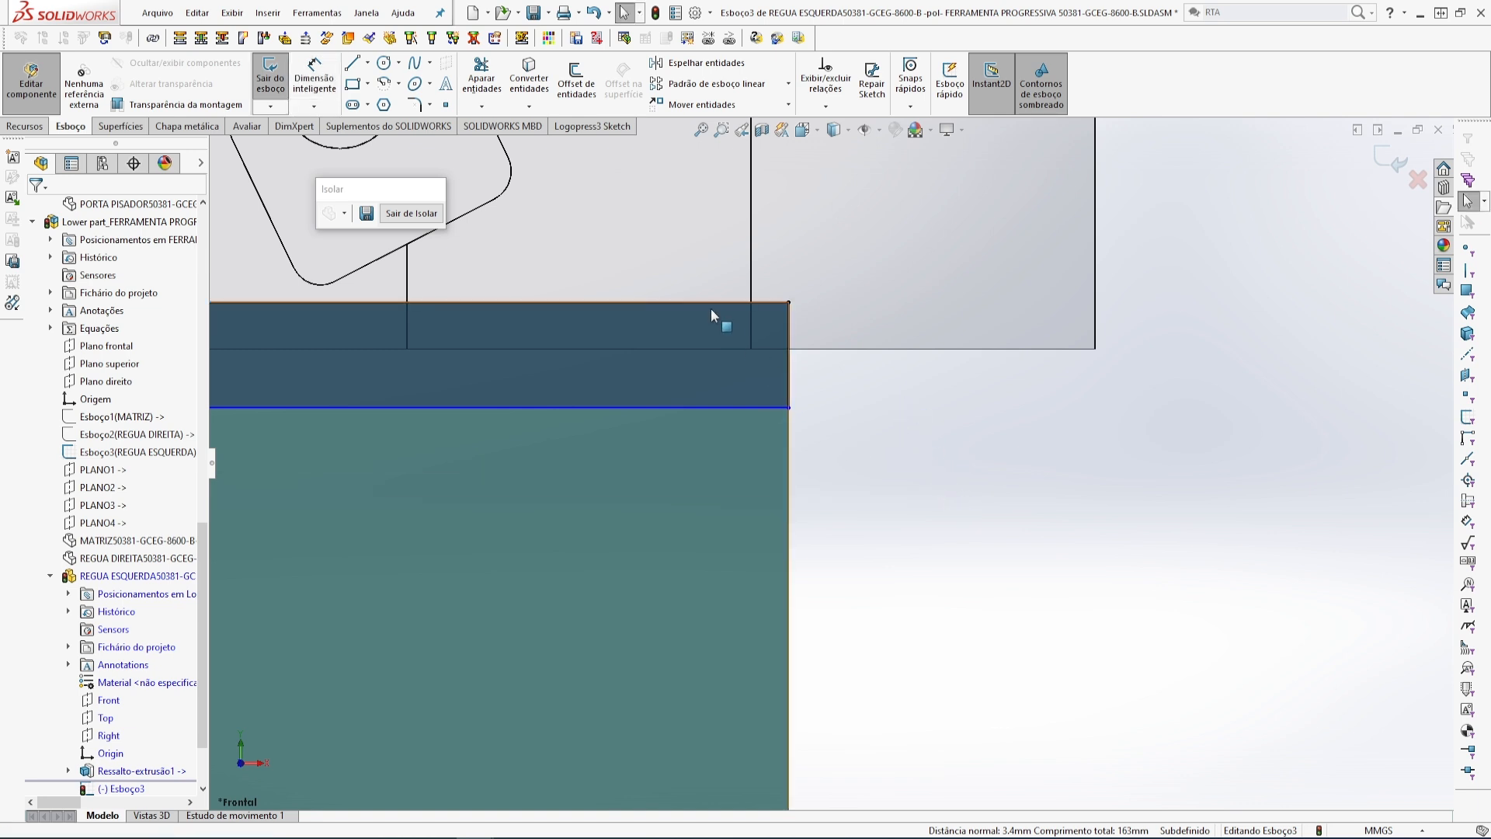
{"action": "left_click", "coordinate": [733, 408]}
{"action": "left_click", "coordinate": [970, 408]}
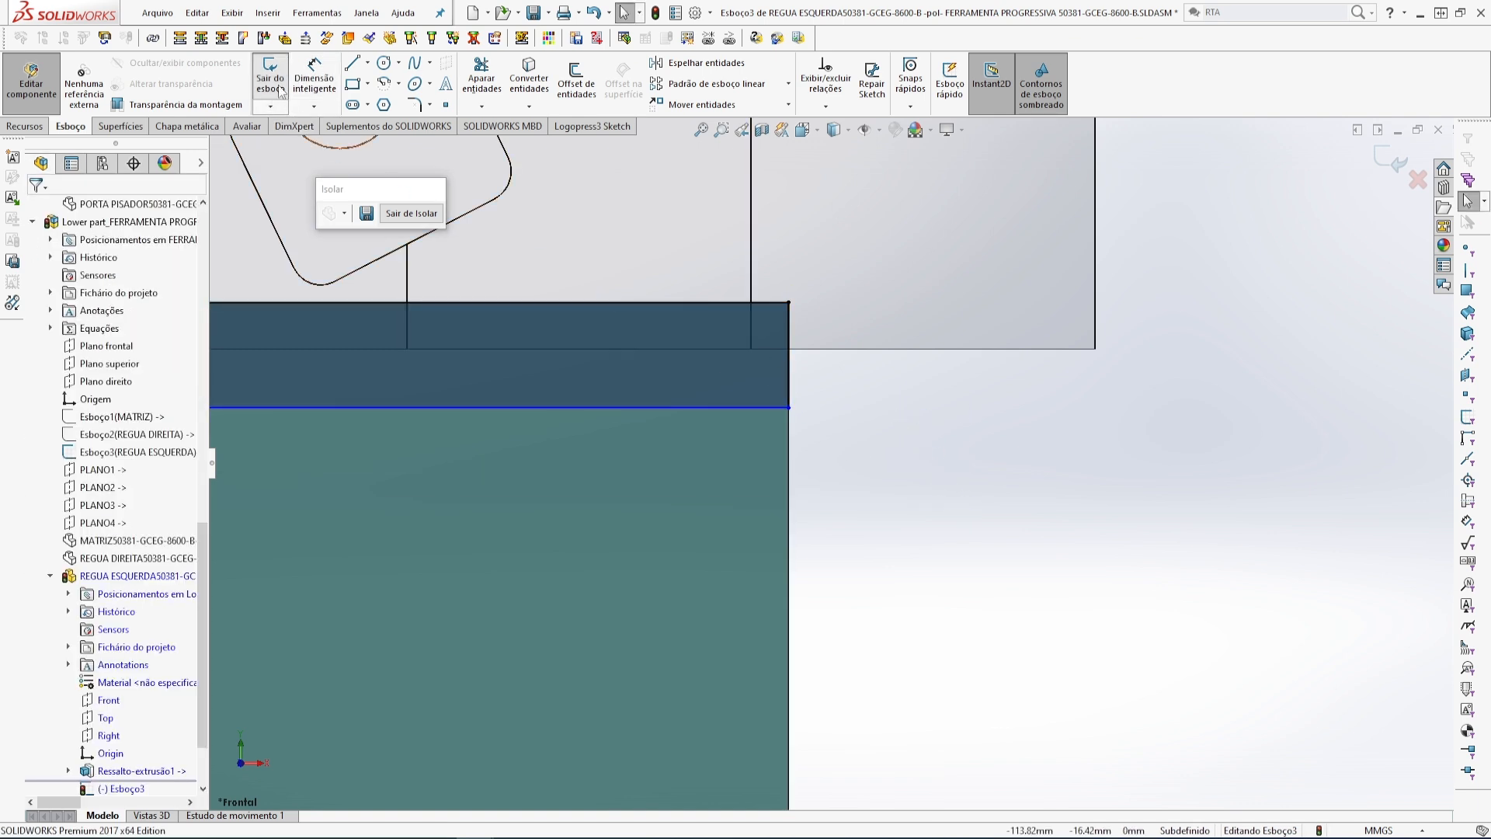
- Dimension the distance between the rectangle's two horizontal lines and set it to 3.10 mm
{"action": "left_click", "coordinate": [314, 78]}
{"action": "left_click", "coordinate": [705, 302]}
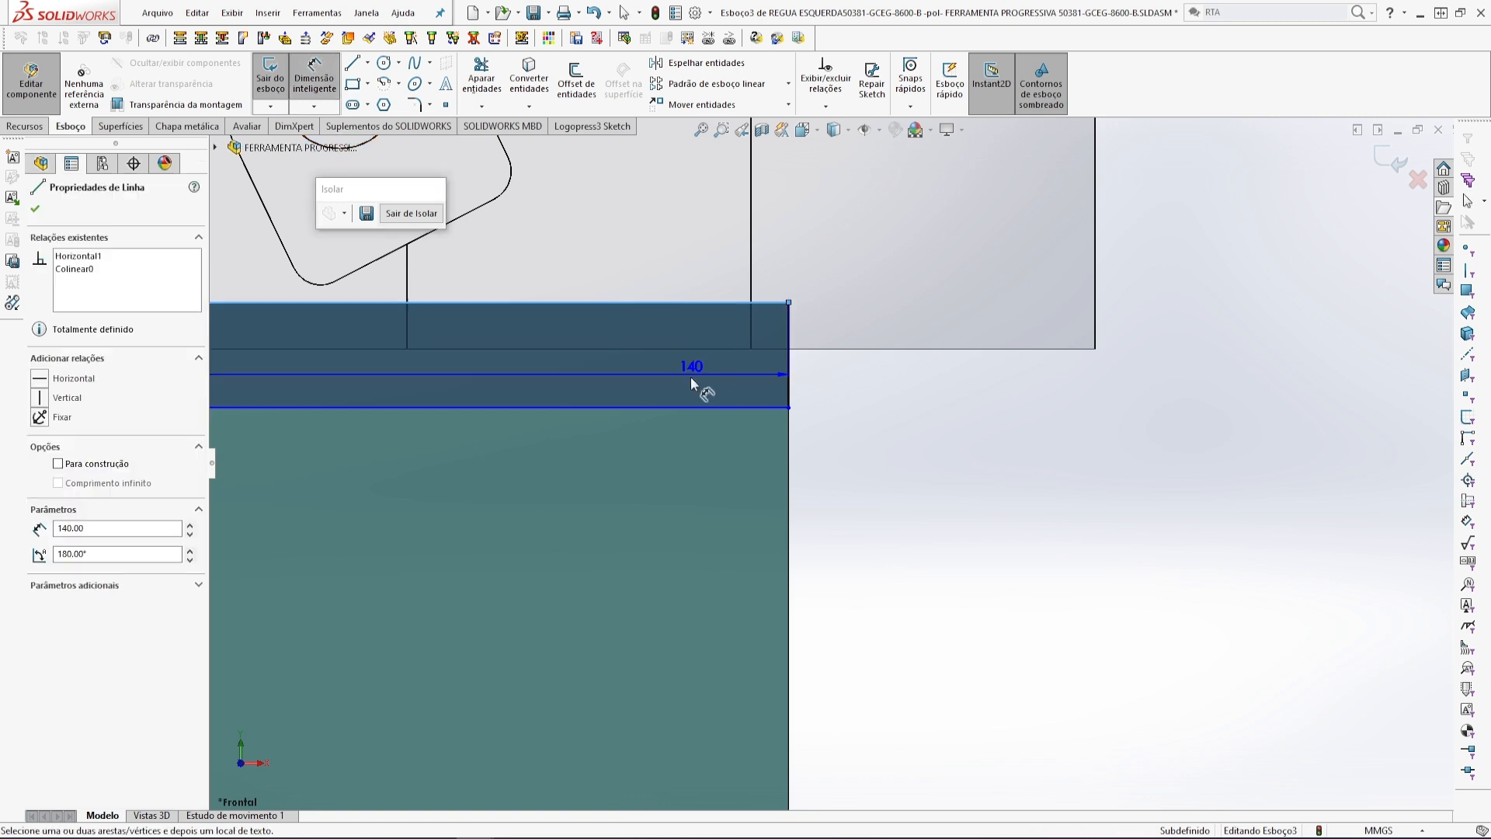
{"action": "left_click", "coordinate": [691, 407]}
{"action": "left_click", "coordinate": [869, 392]}
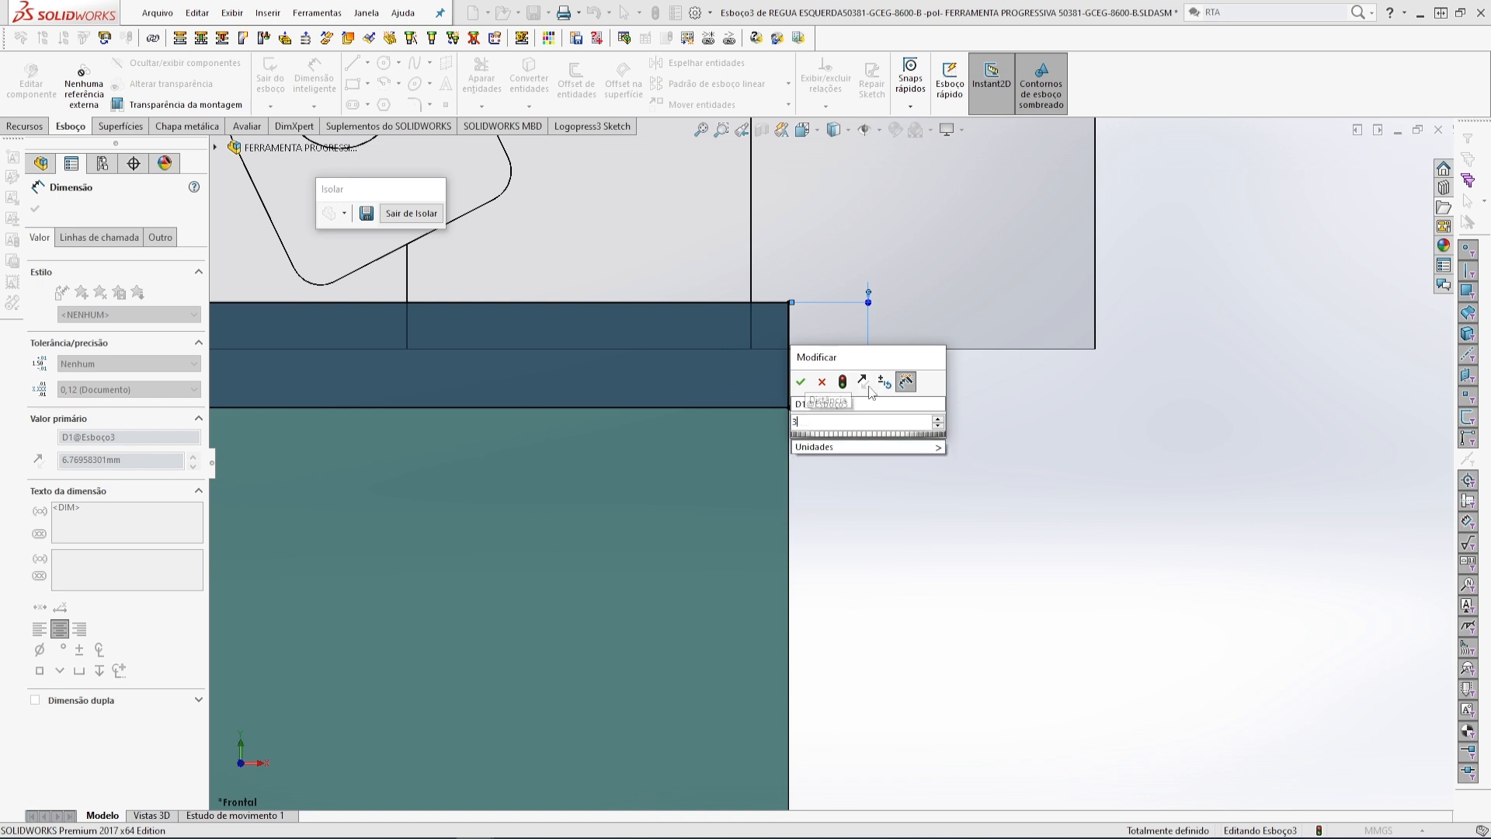
{"action": "key", "text": "Return"}
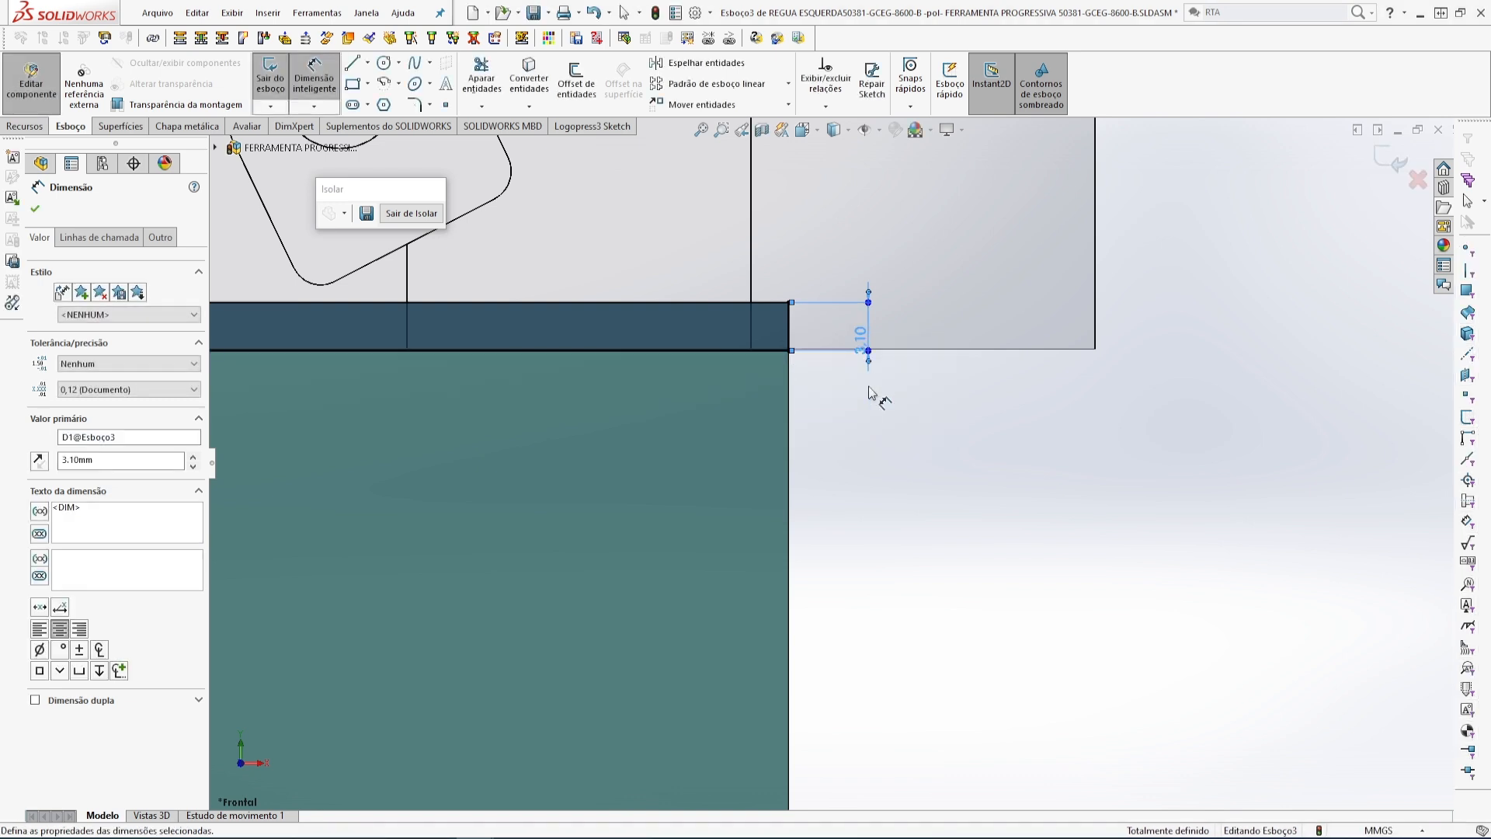
- Cut-extrude the rectangle into REGUA ESQUERDA as a blind cut 5.00 mm deep from the sketch plane
{"action": "scroll", "coordinate": [981, 450], "scroll_direction": "up", "scroll_amount": 10}
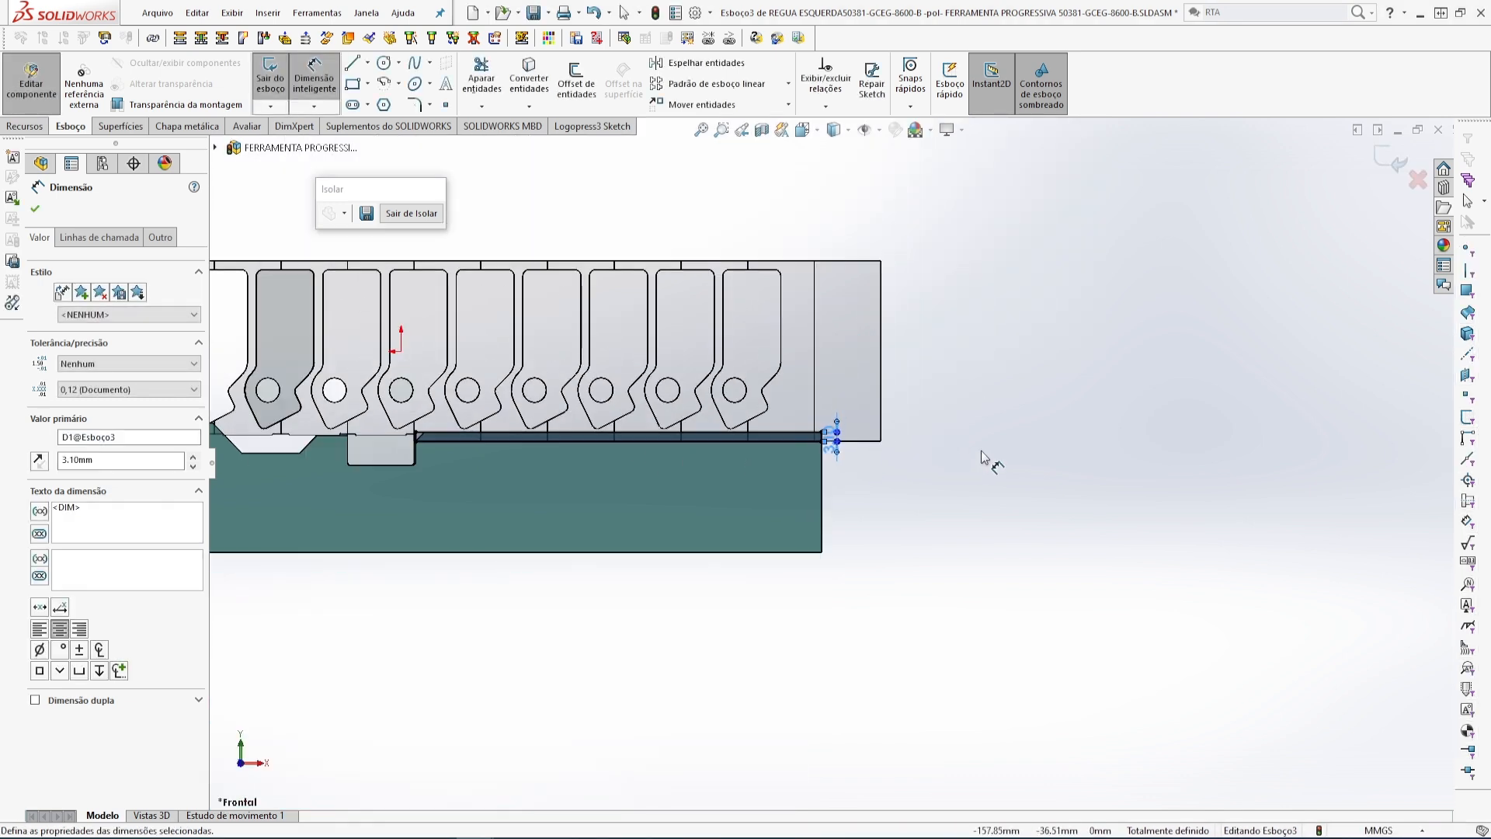
{"action": "mouse_move", "coordinate": [558, 520]}
{"action": "middle_mouse_down"}
{"action": "mouse_move", "coordinate": [509, 430]}
{"action": "mouse_move", "coordinate": [201, 218]}
{"action": "middle_mouse_up"}
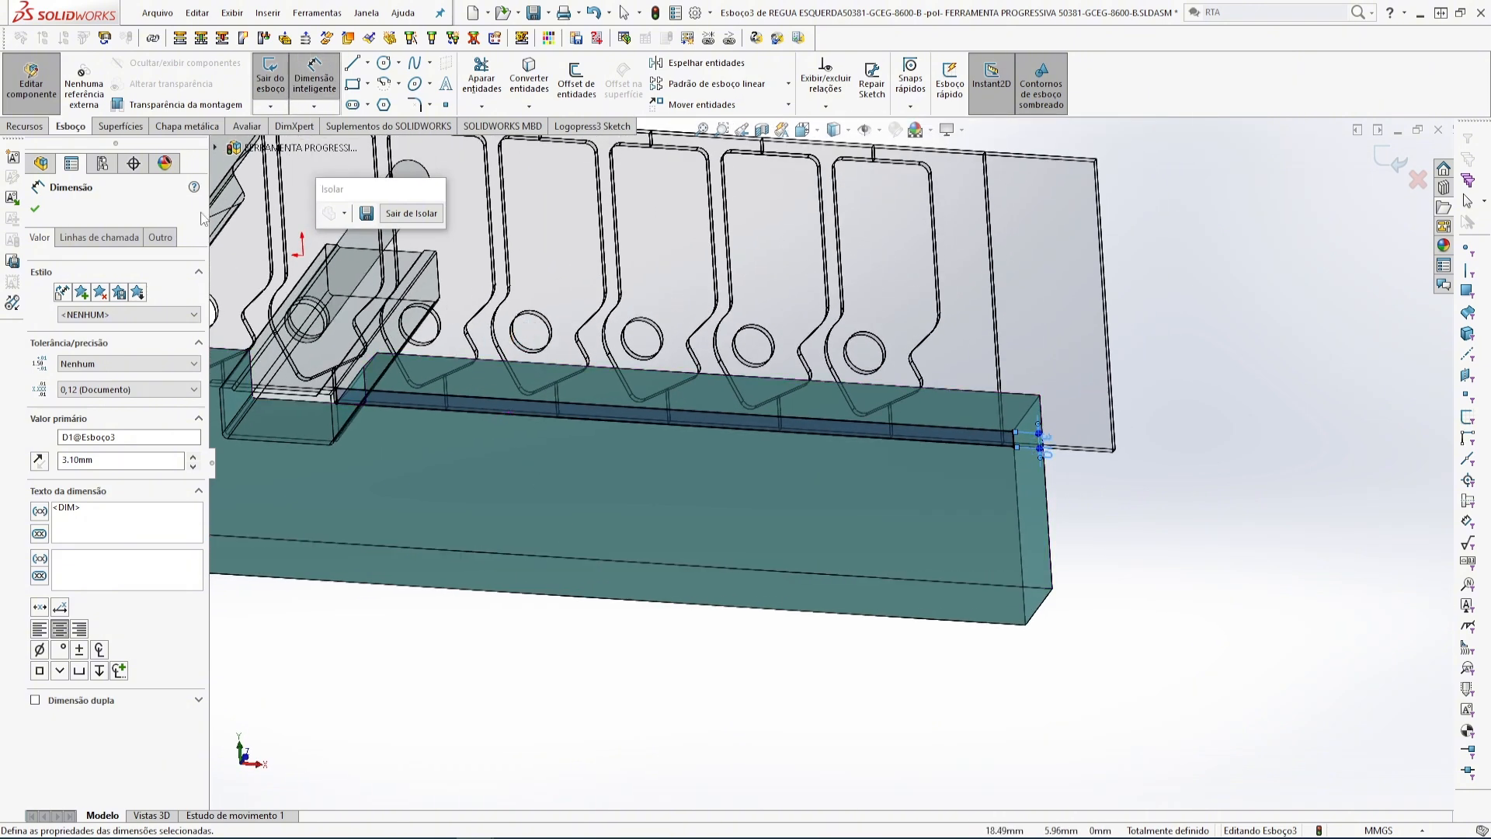
{"action": "left_click", "coordinate": [26, 128]}
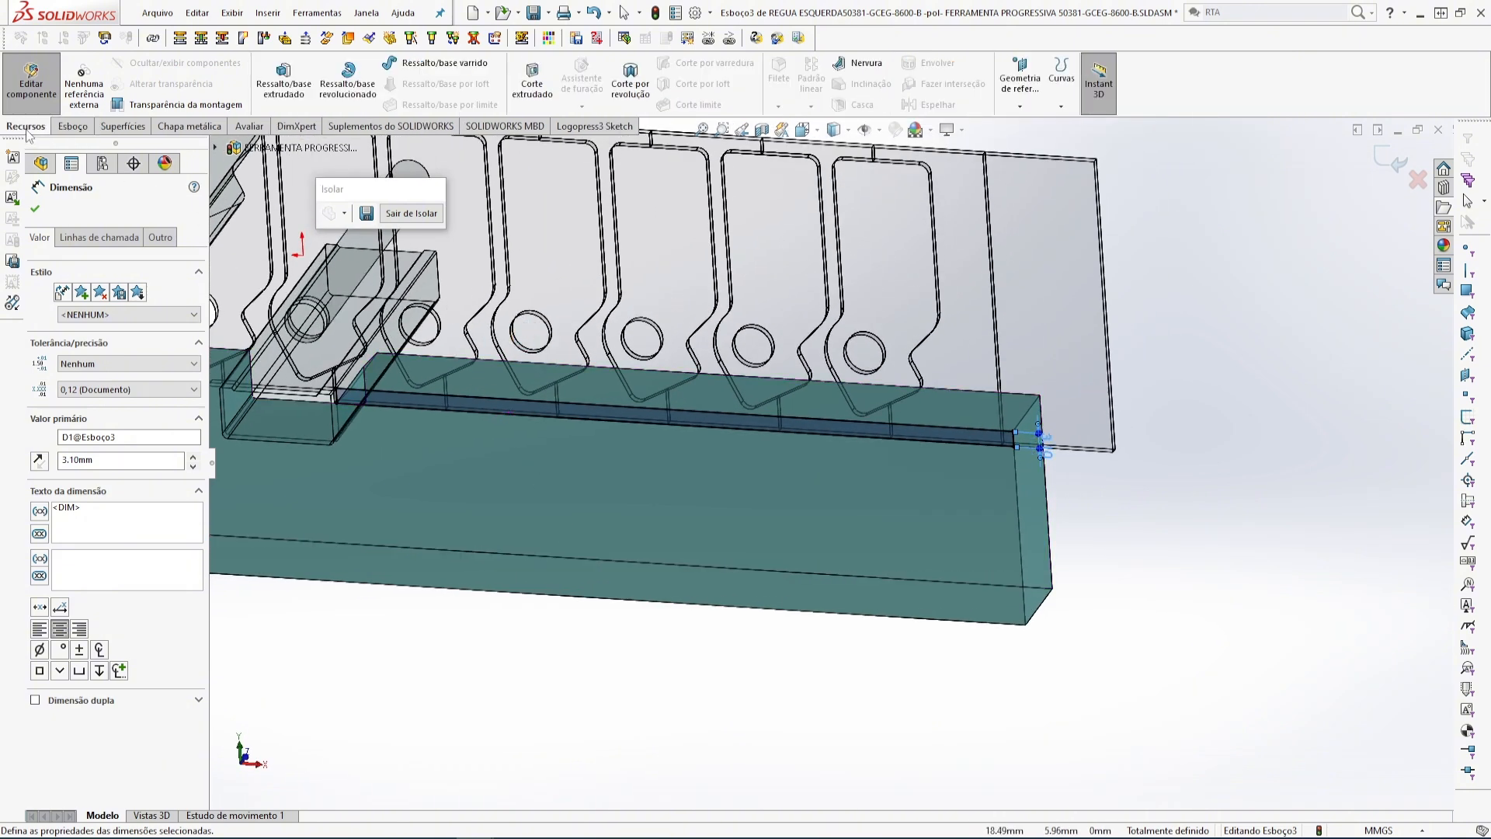
{"action": "left_click", "coordinate": [533, 85]}
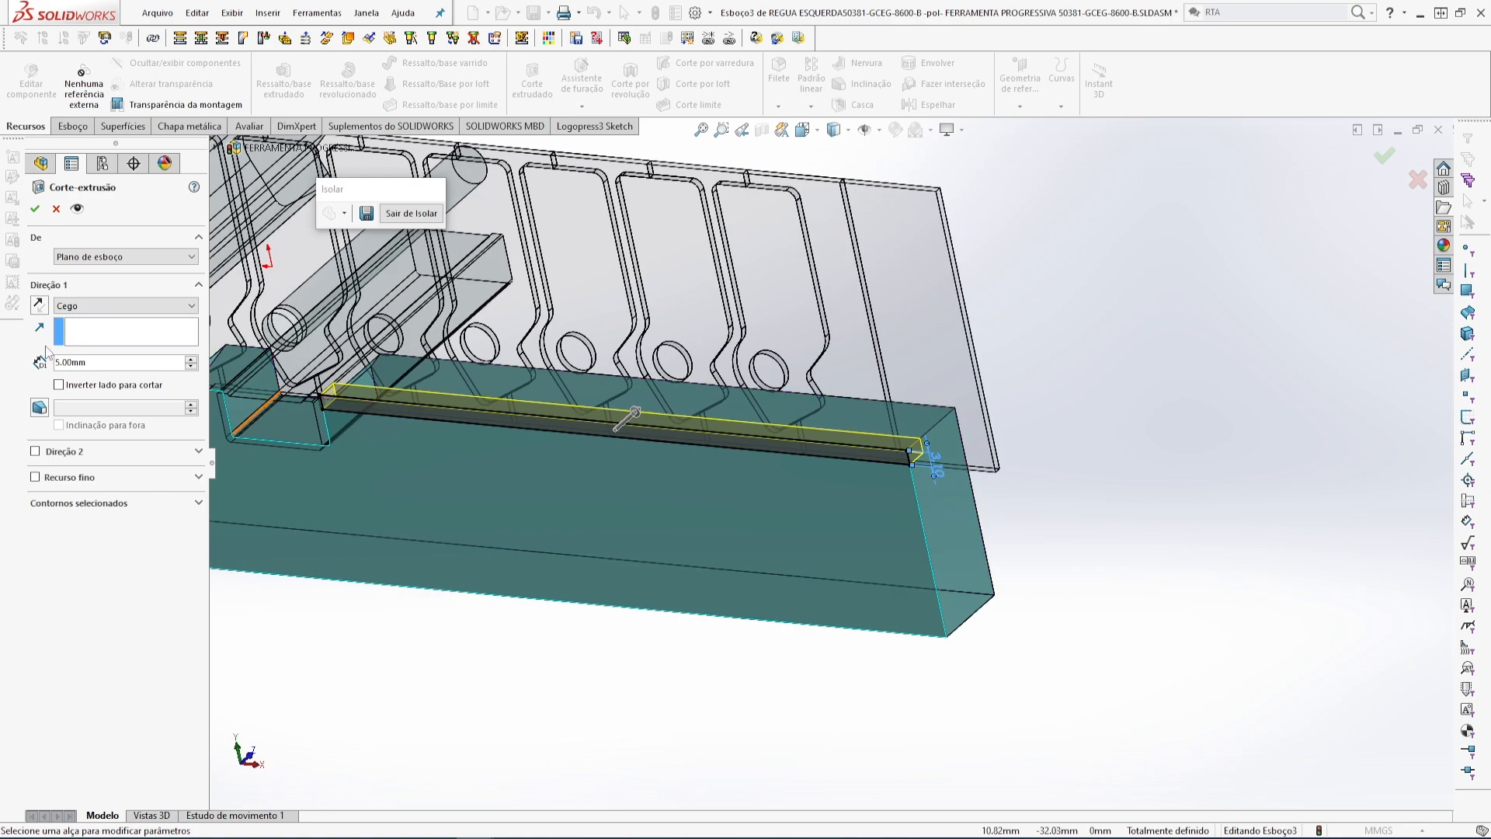
{"action": "left_click", "coordinate": [35, 208]}
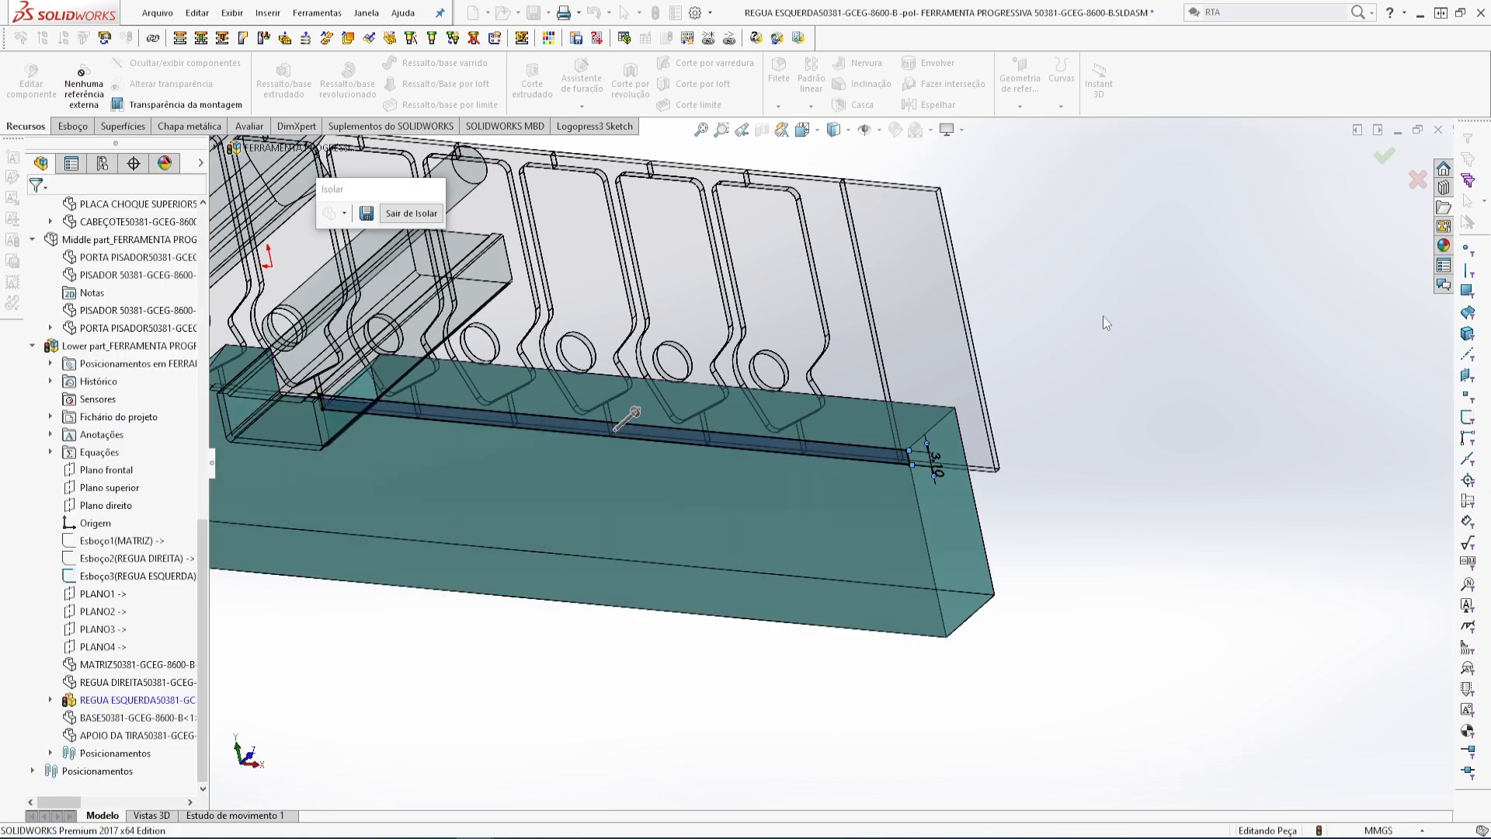
- Examine the cut ruler against the strip and punches from several angles, including the uncut end beside the trapezoidal notch
{"action": "middle_click_drag", "start_coordinate": [848, 427], "coordinate": [711, 419]}
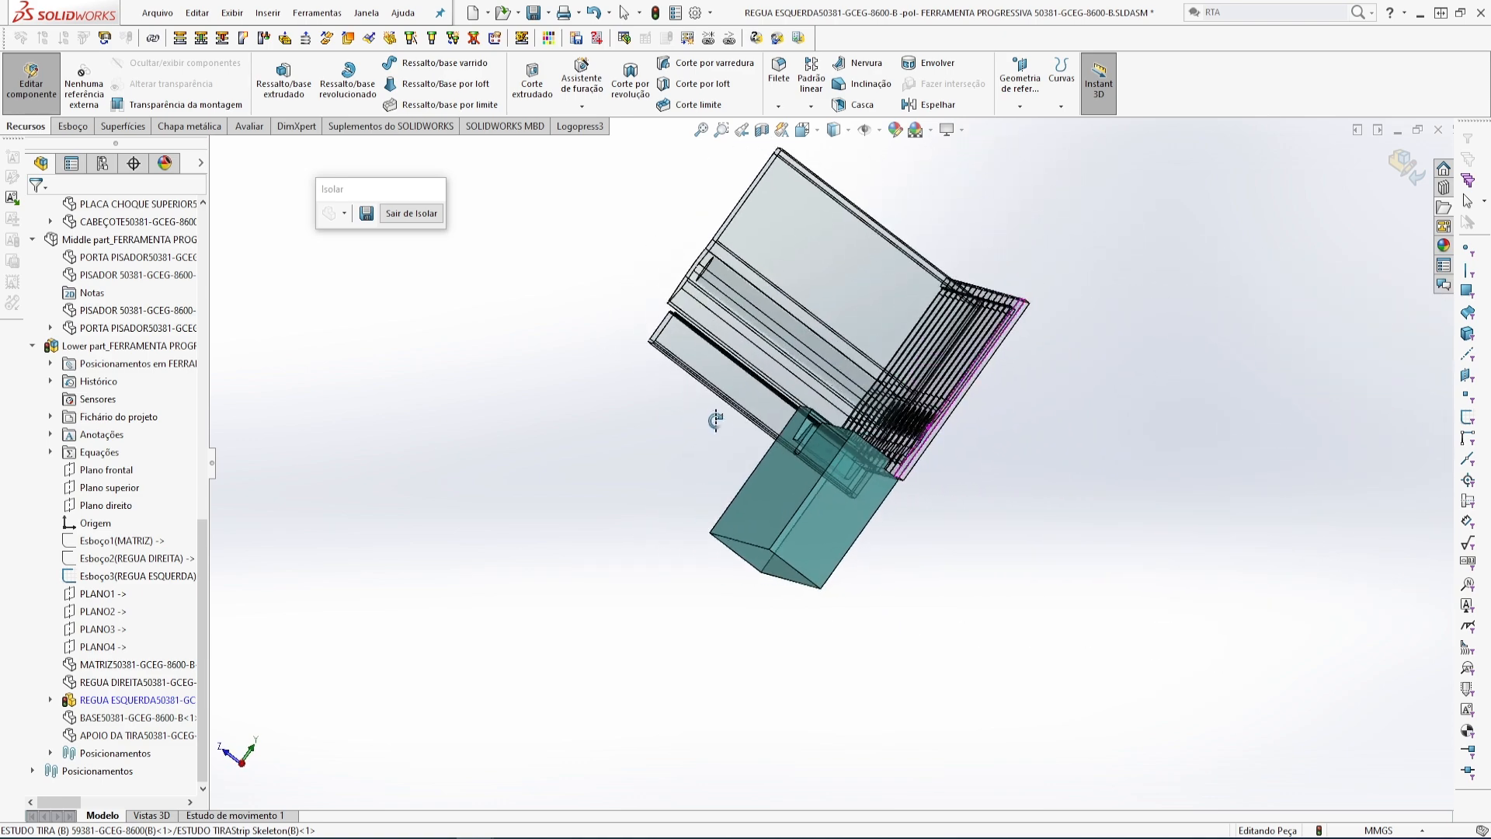
{"action": "scroll", "coordinate": [914, 449], "scroll_direction": "up", "scroll_amount": 6}
{"action": "scroll", "coordinate": [889, 474], "scroll_direction": "down", "scroll_amount": 4}
{"action": "middle_click_drag", "start_coordinate": [888, 474], "coordinate": [820, 557]}
{"action": "scroll", "coordinate": [820, 558], "scroll_direction": "up", "scroll_amount": 5}
{"action": "scroll", "coordinate": [617, 418], "scroll_direction": "down", "scroll_amount": 6}
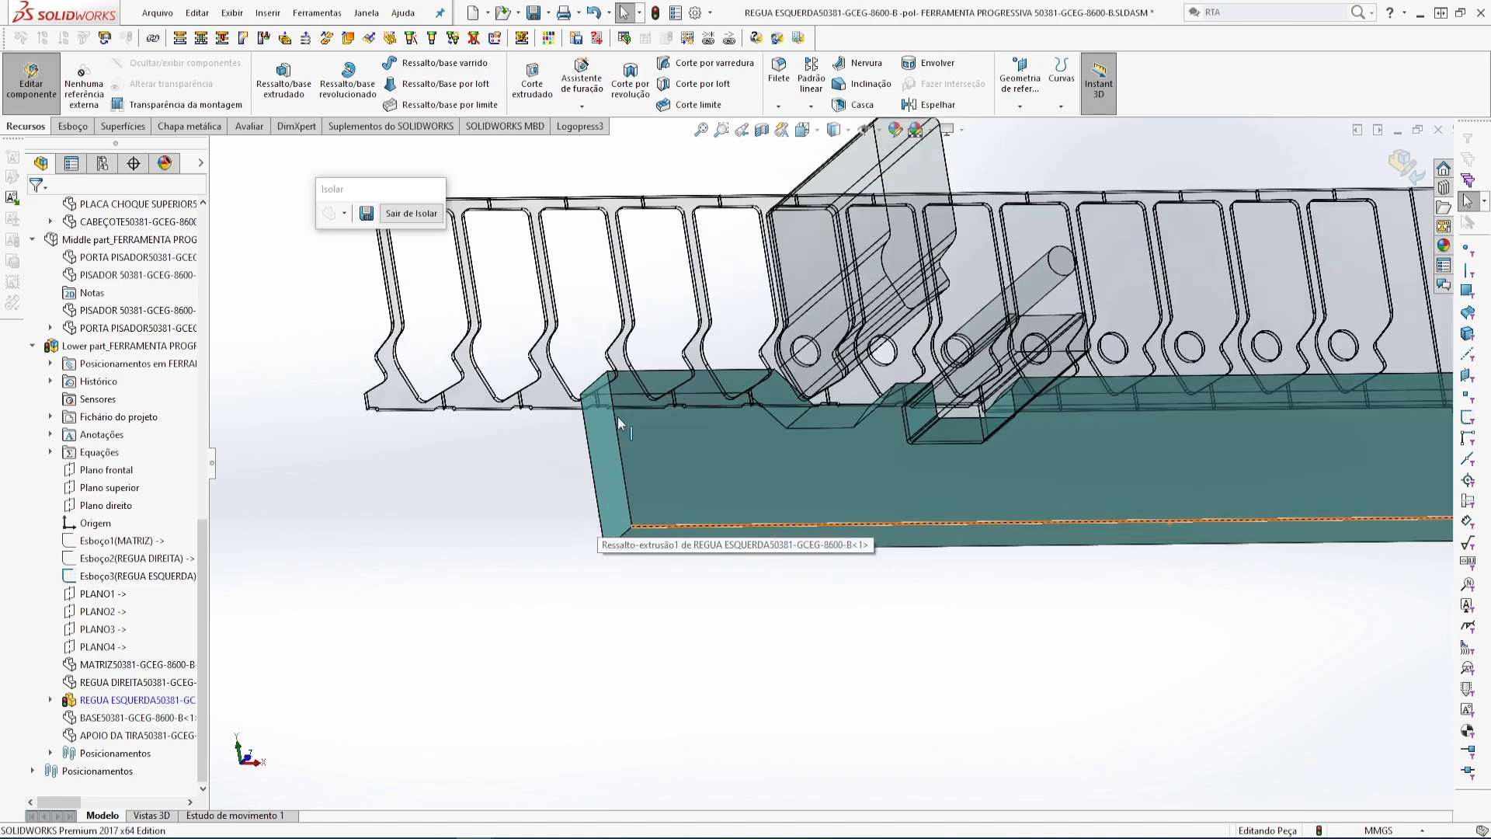
{"action": "middle_click_drag", "start_coordinate": [829, 398], "coordinate": [784, 479]}
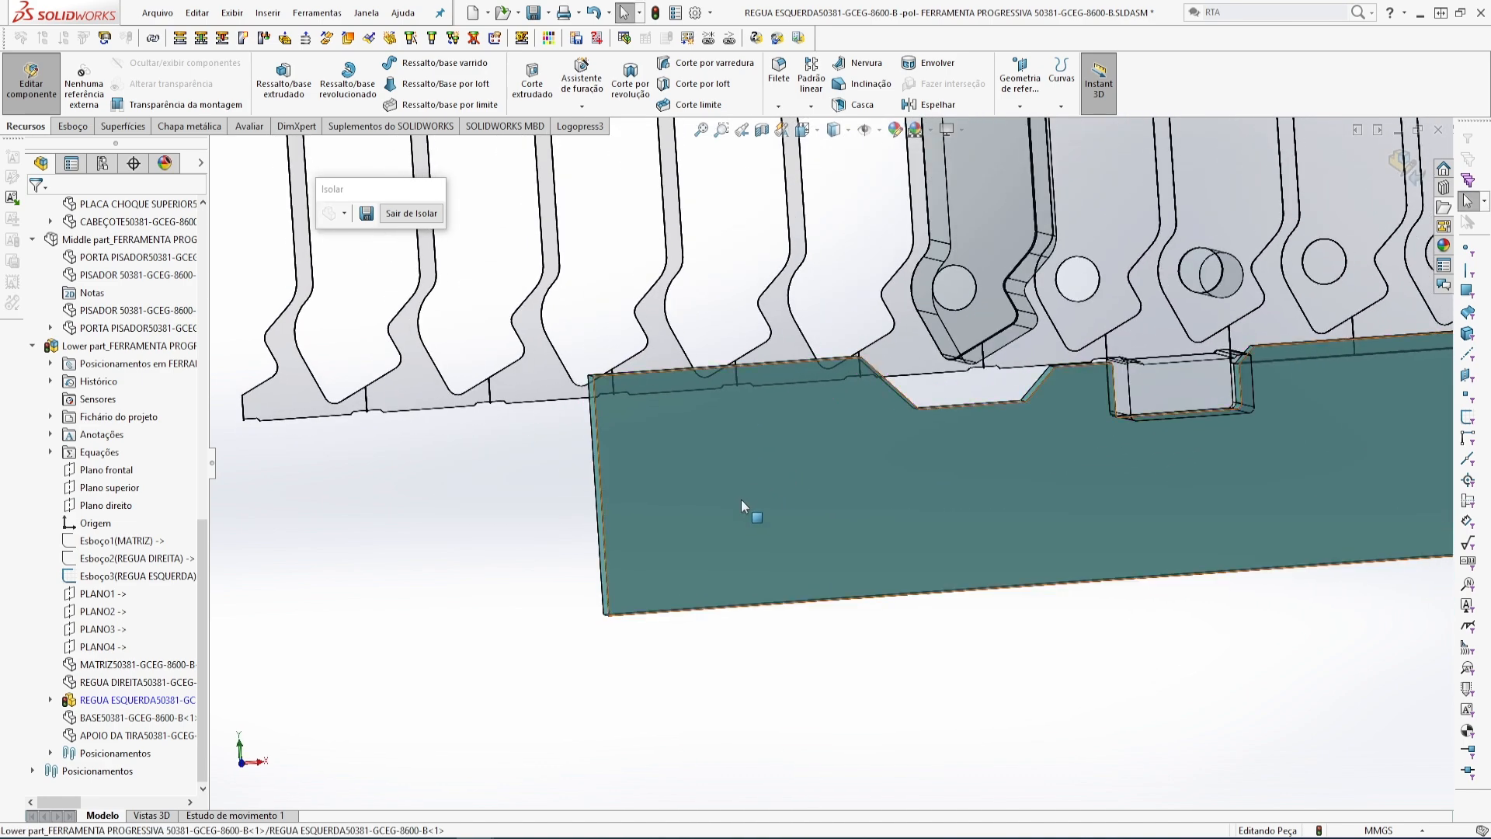
{"action": "scroll", "coordinate": [747, 430], "scroll_direction": "down", "scroll_amount": 5}
{"action": "middle_click_drag", "start_coordinate": [909, 524], "coordinate": [951, 109]}
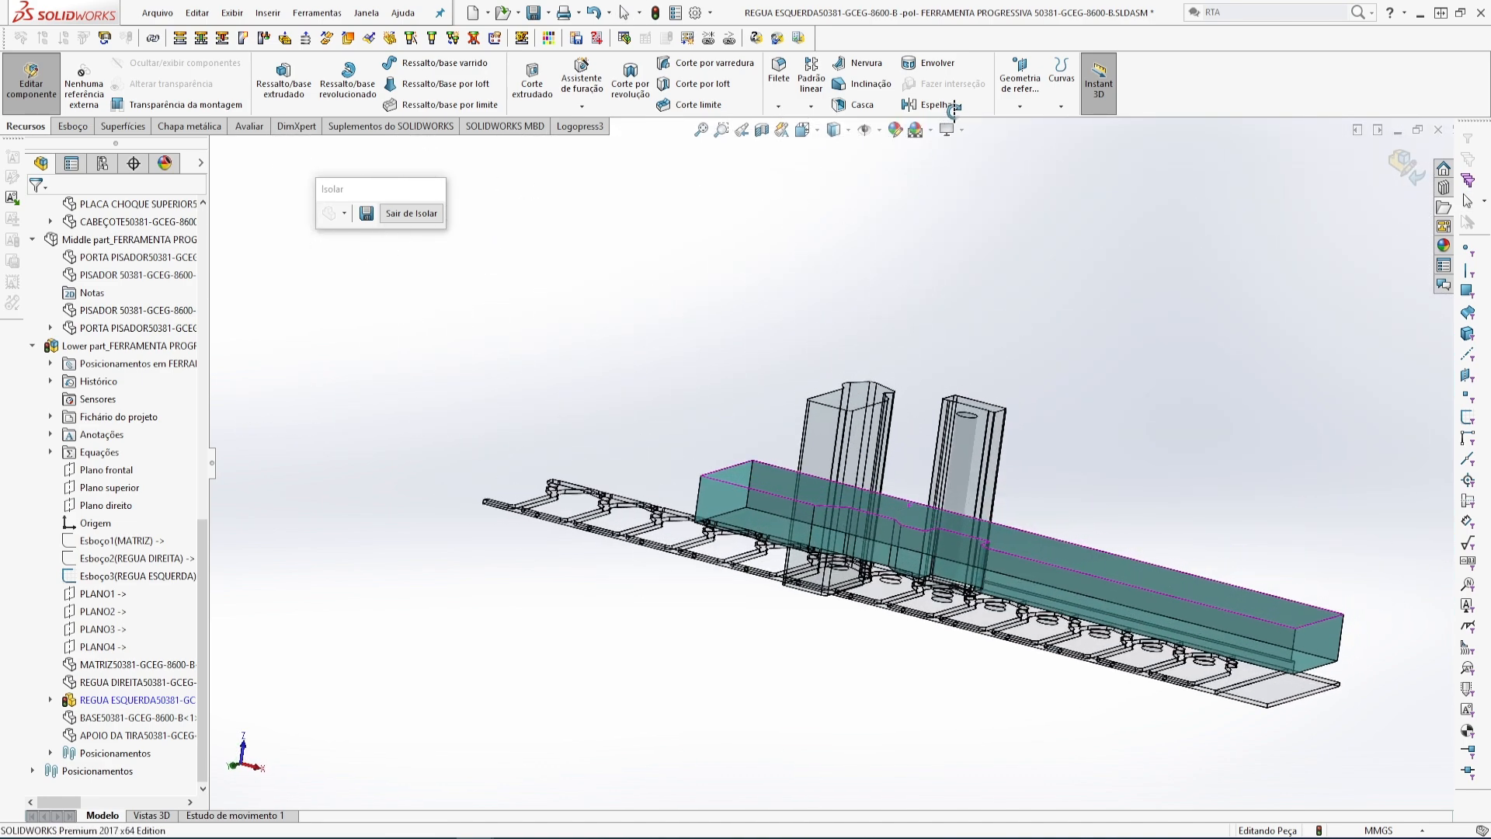
{"action": "scroll", "coordinate": [906, 670], "scroll_direction": "down", "scroll_amount": 2}
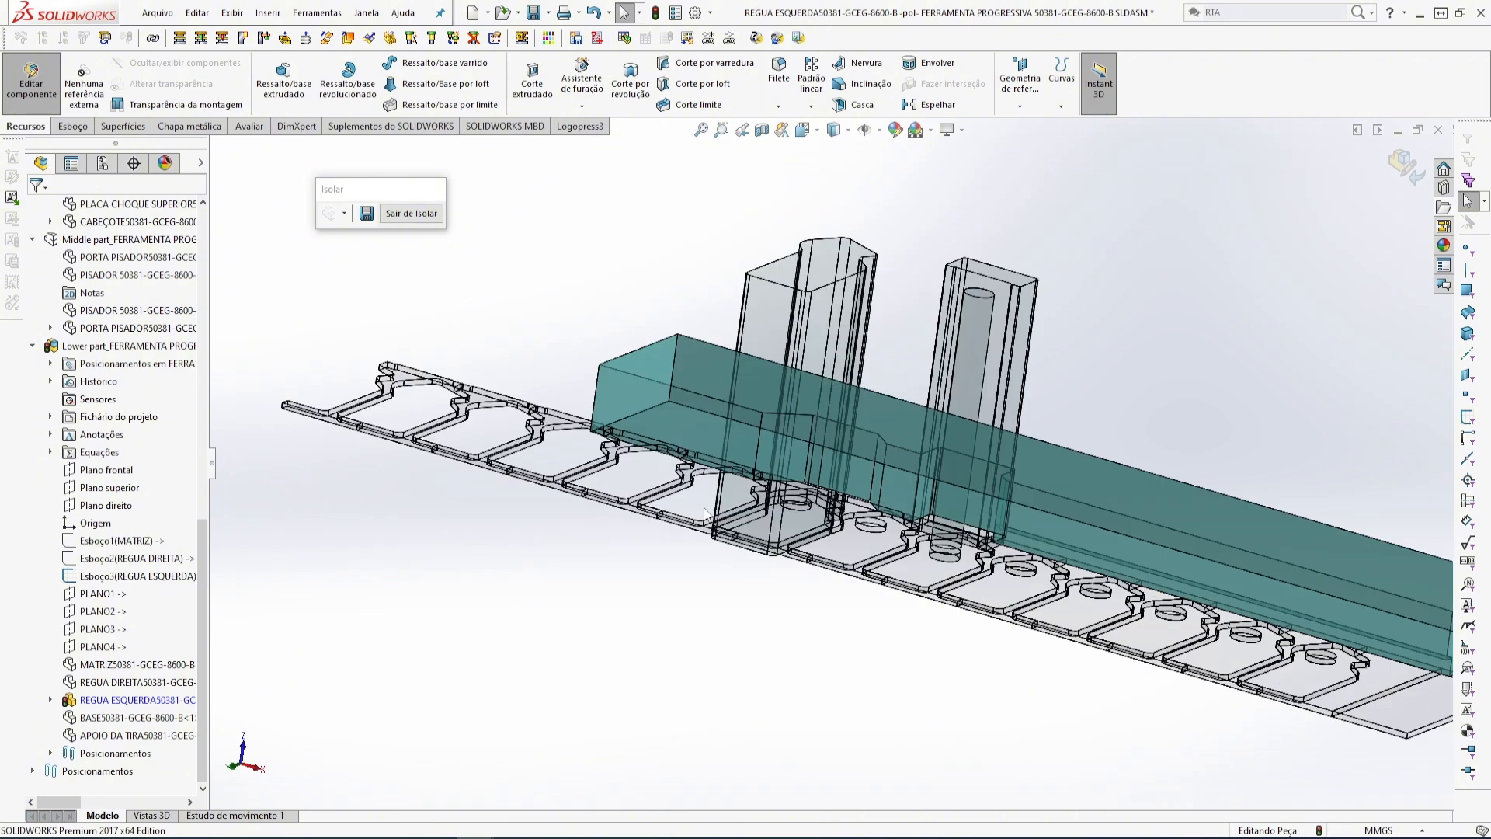
- Start a sketch on the ruler's notched face and draw a horizontal line just below the strip edge, from outside the uncut end into the trapezoidal notch
{"action": "right_click", "coordinate": [667, 426]}
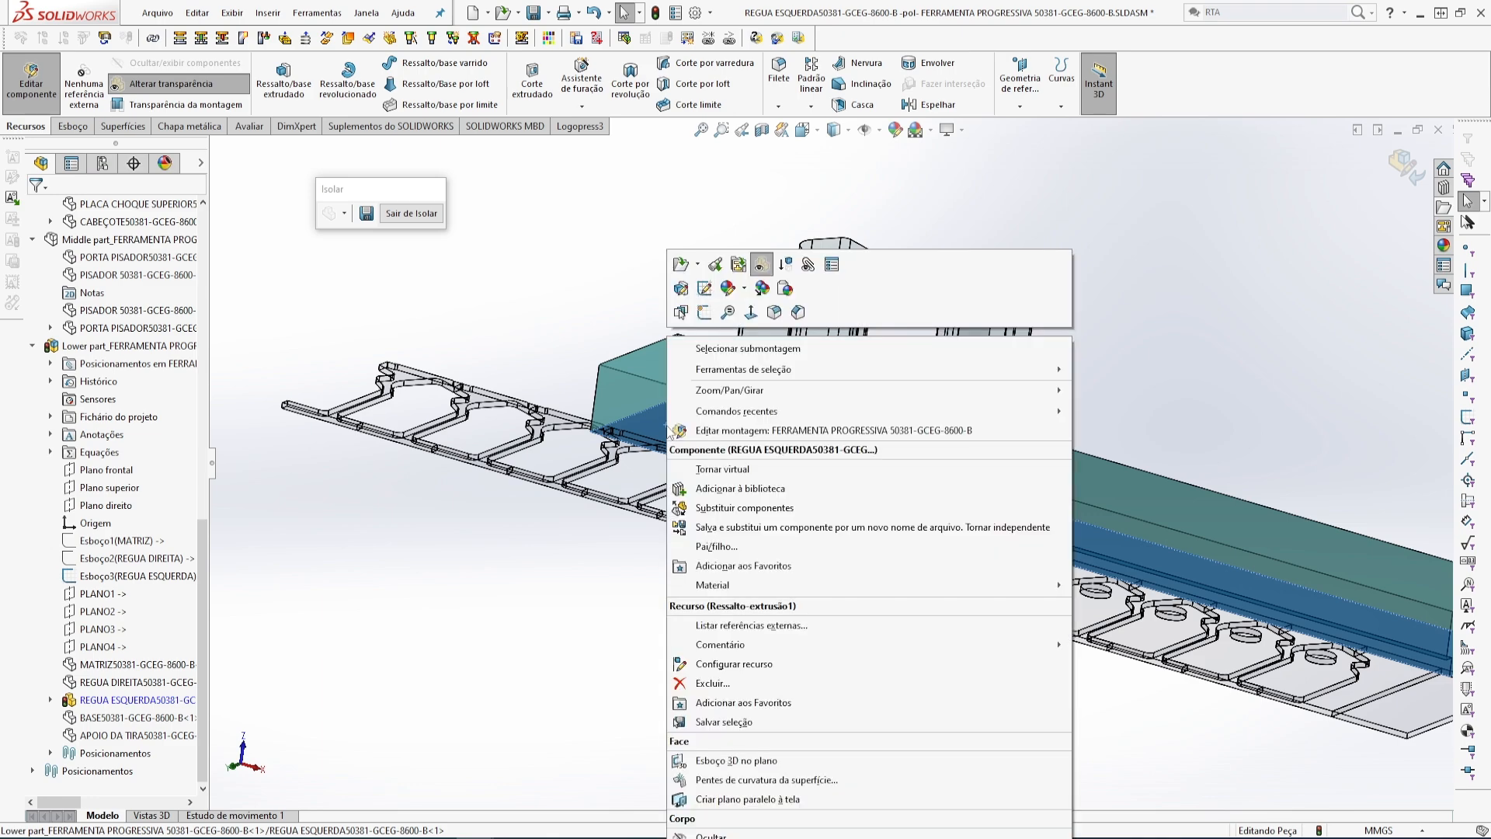
{"action": "left_click", "coordinate": [681, 313]}
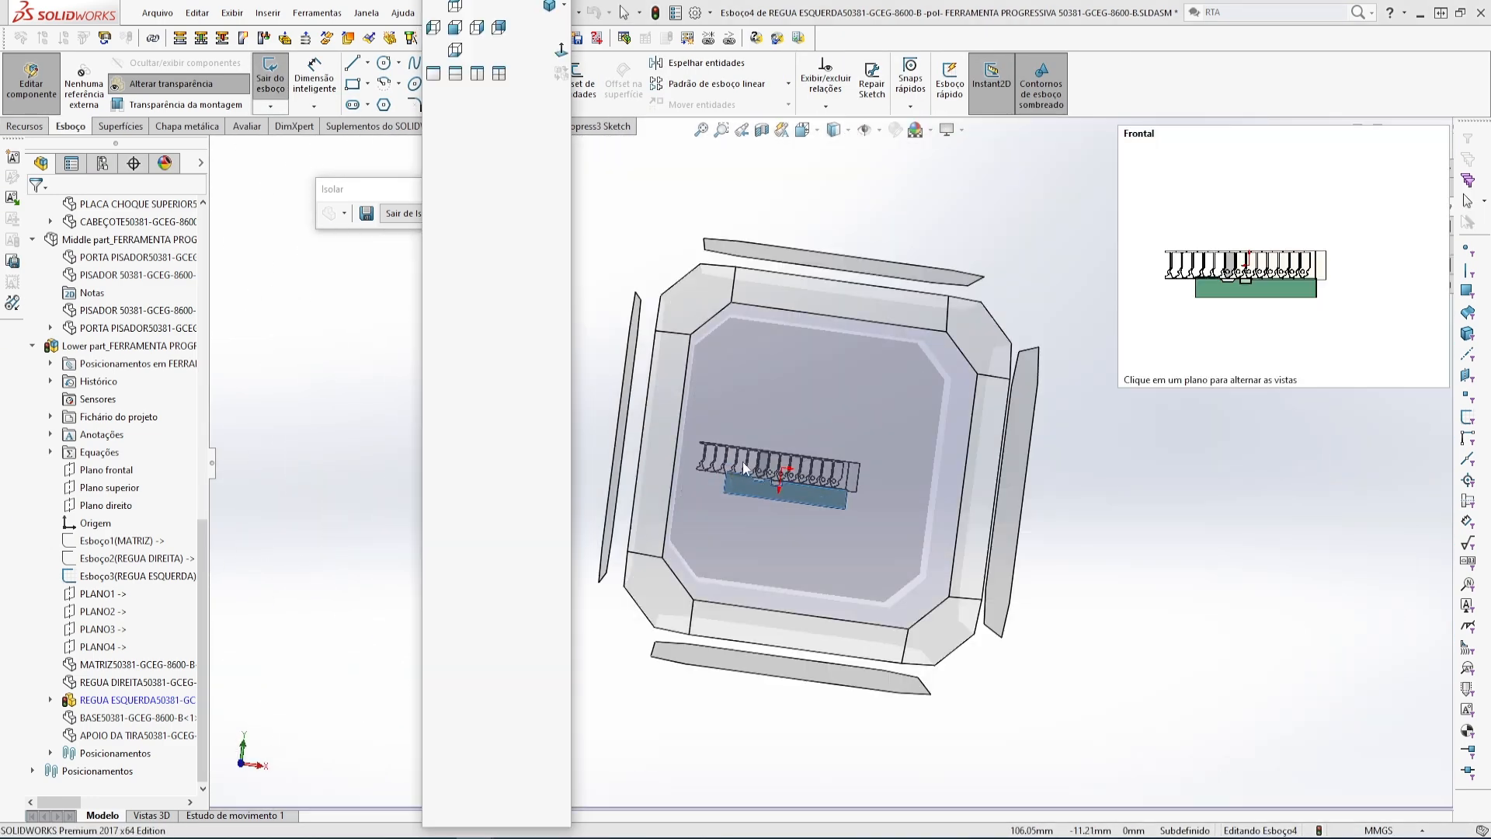
{"action": "scroll", "coordinate": [625, 538], "scroll_direction": "down", "scroll_amount": 6}
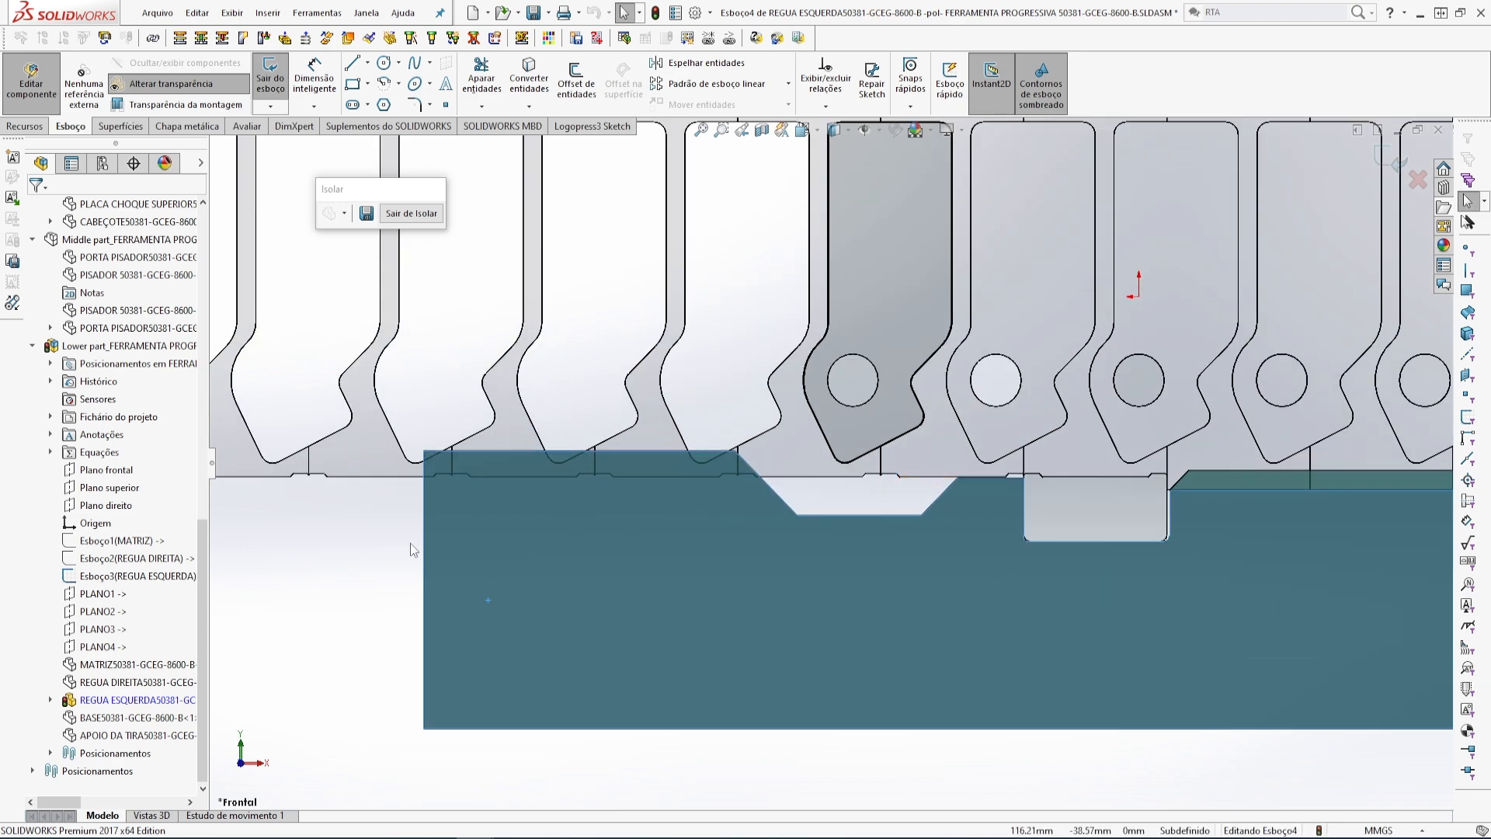
{"action": "scroll", "coordinate": [834, 519], "scroll_direction": "down", "scroll_amount": 2}
{"action": "scroll", "coordinate": [793, 482], "scroll_direction": "up", "scroll_amount": 4}
{"action": "scroll", "coordinate": [772, 465], "scroll_direction": "down", "scroll_amount": 4}
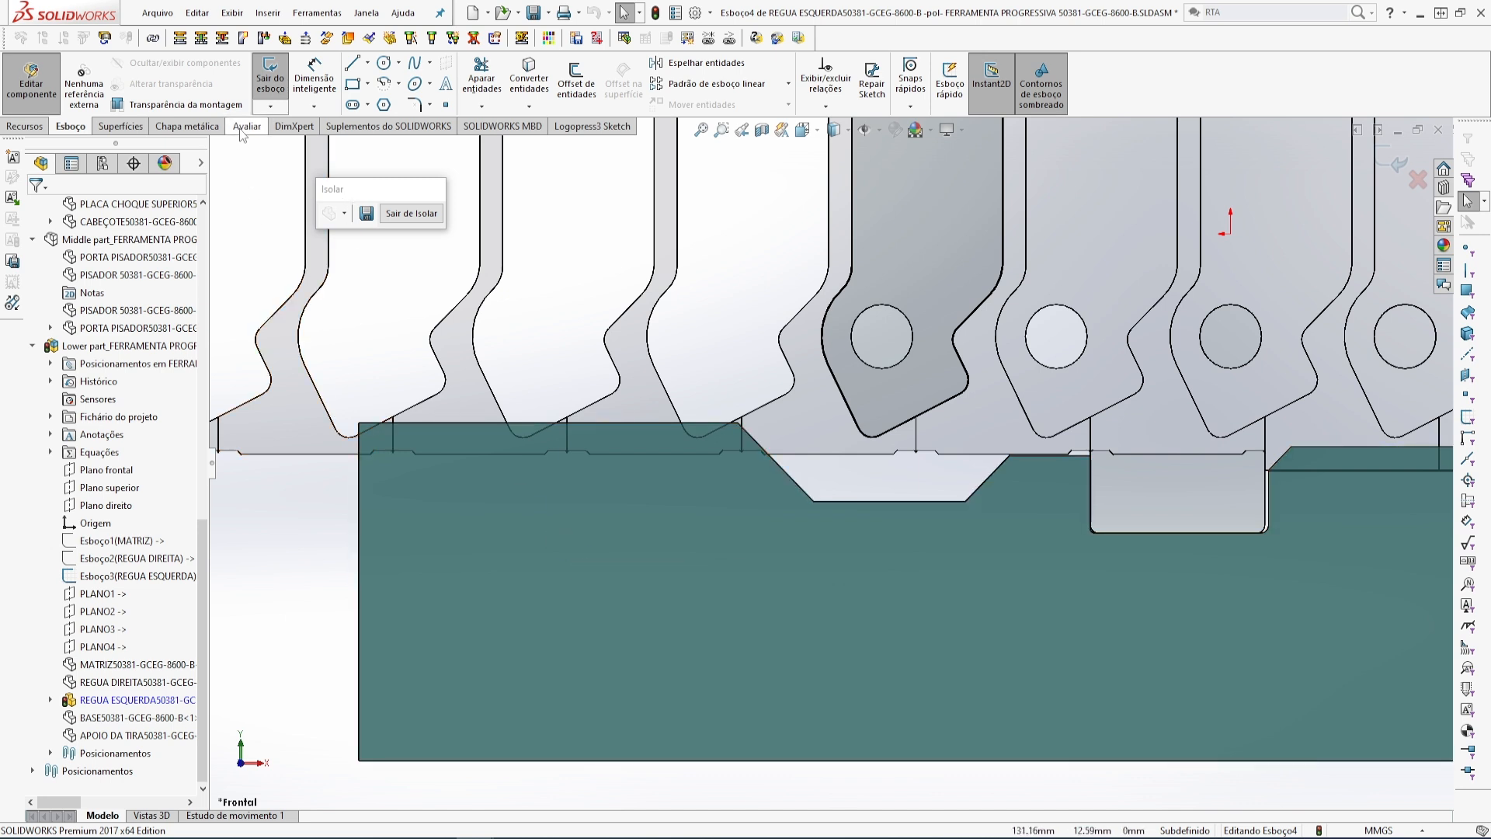
{"action": "left_click", "coordinate": [352, 64]}
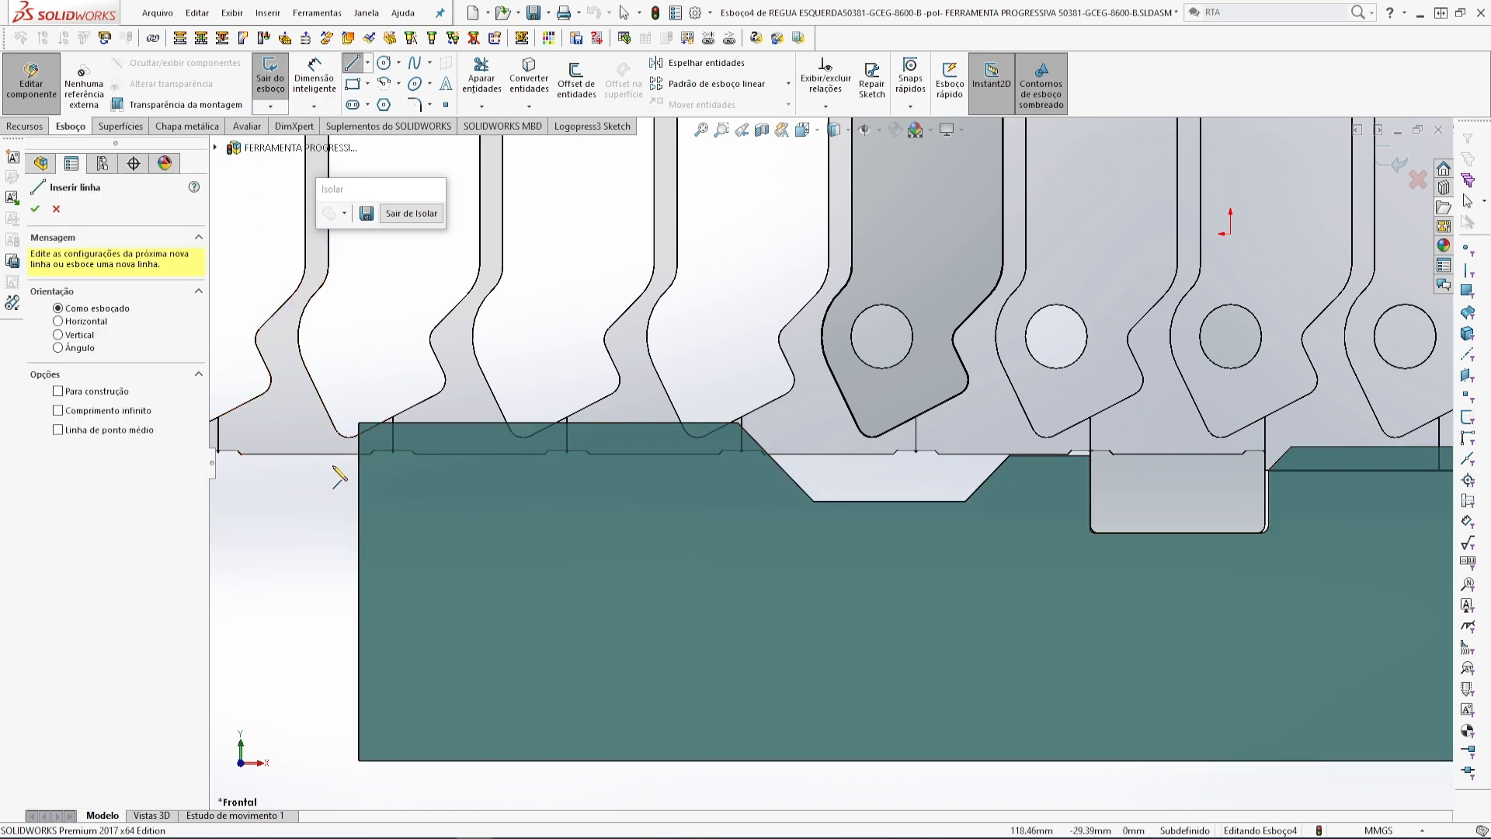
{"action": "left_click", "coordinate": [332, 464]}
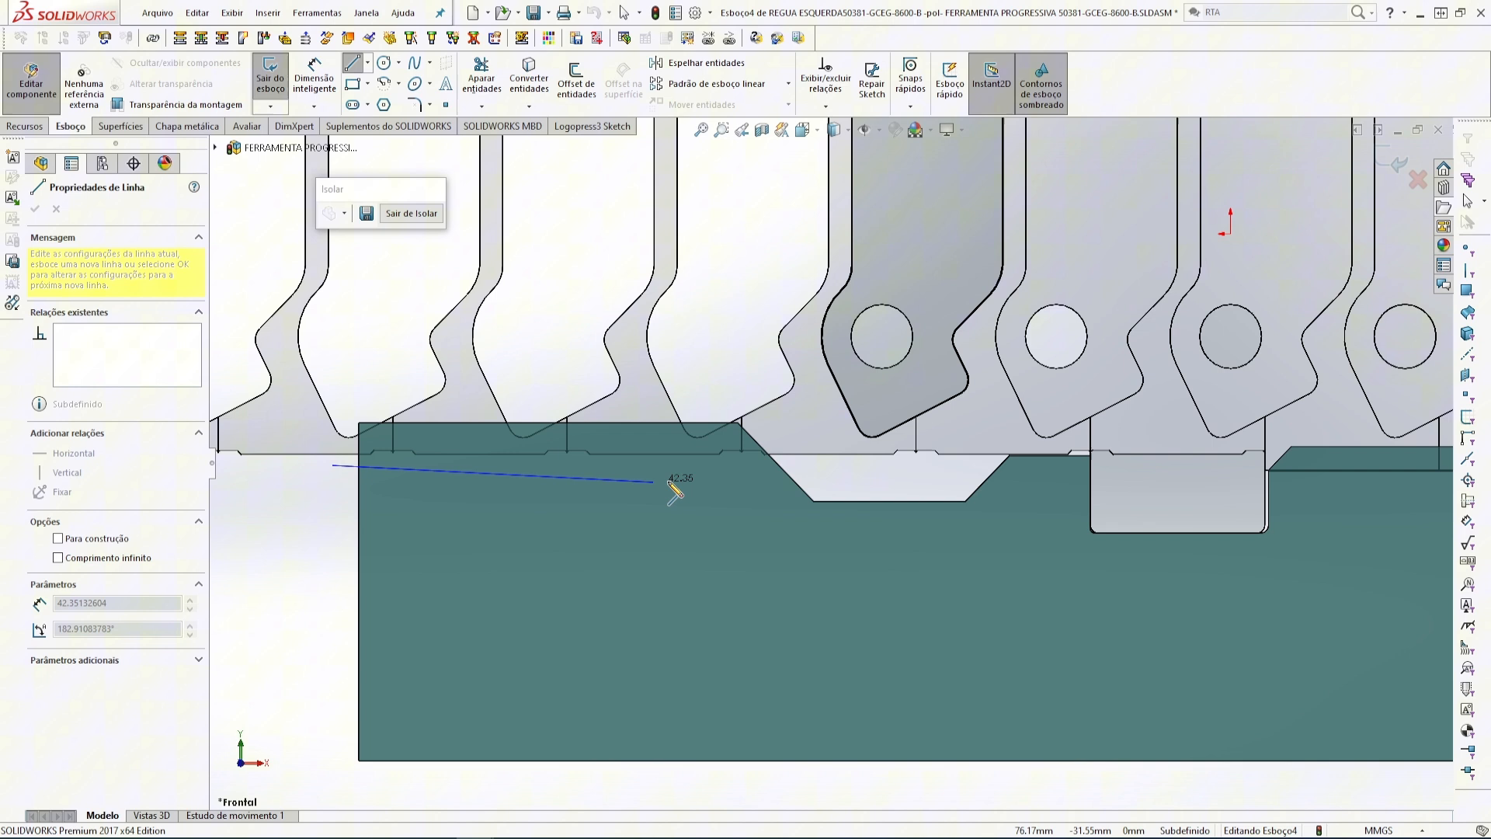
{"action": "left_click", "coordinate": [798, 464]}
{"action": "key", "text": "Escape"}
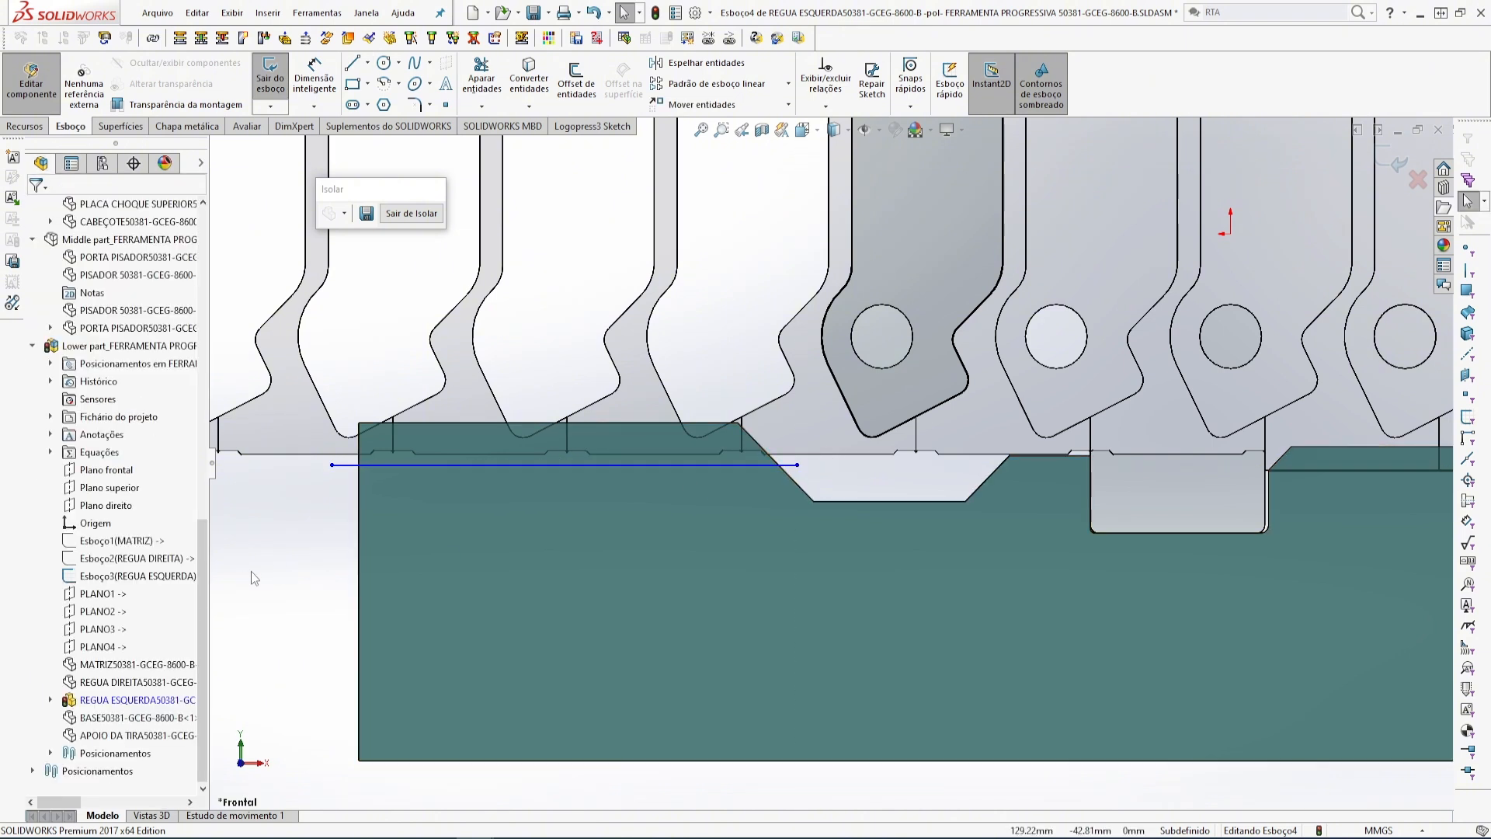
- Convert the uncut end's strip-side edge, the ruler's end edge and the adjacent sloped edge of the trapezoidal notch into sketch lines
{"action": "left_click", "coordinate": [528, 80]}
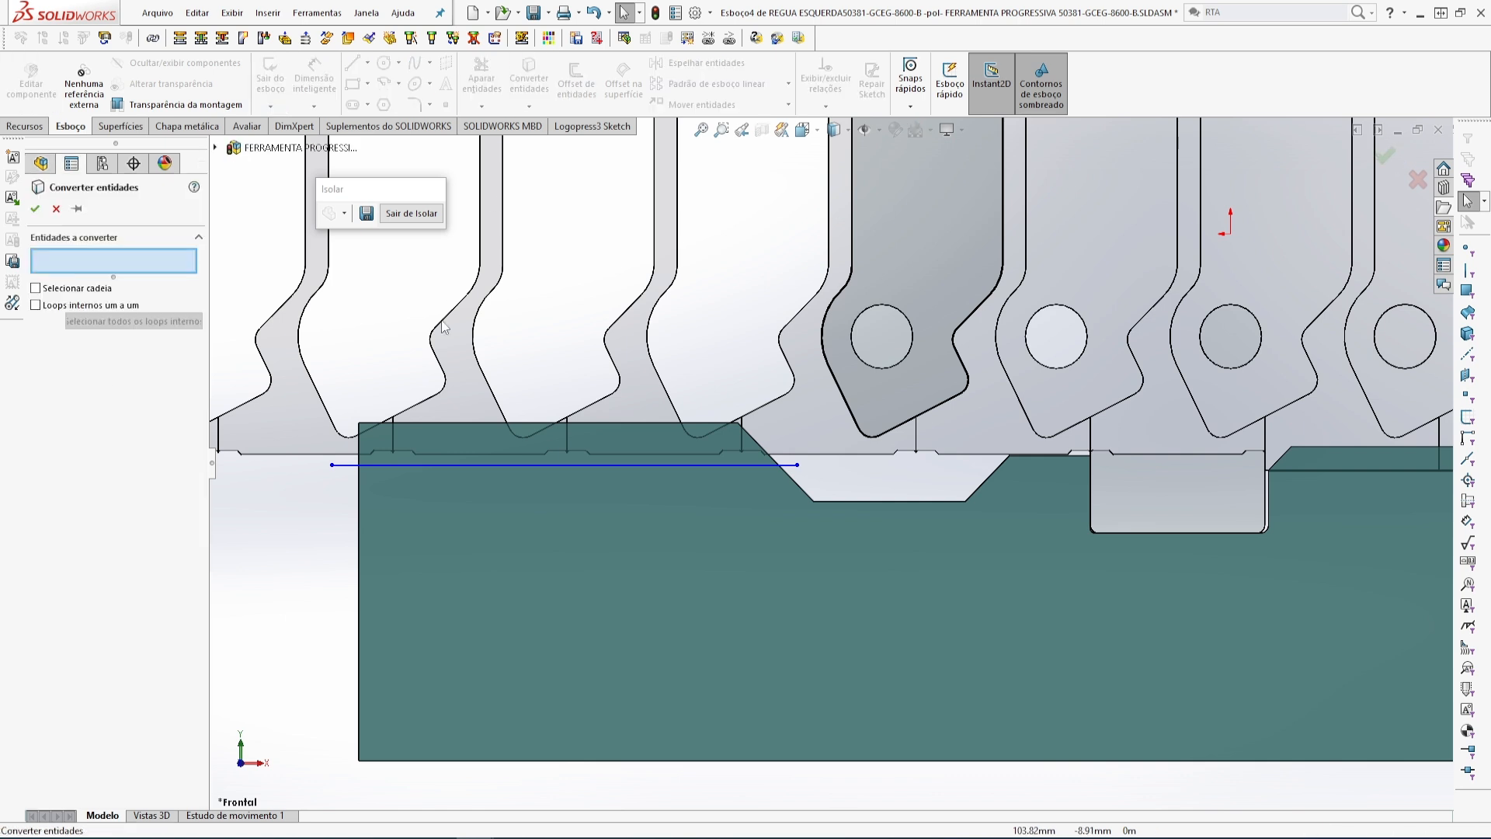
{"action": "left_click", "coordinate": [416, 425]}
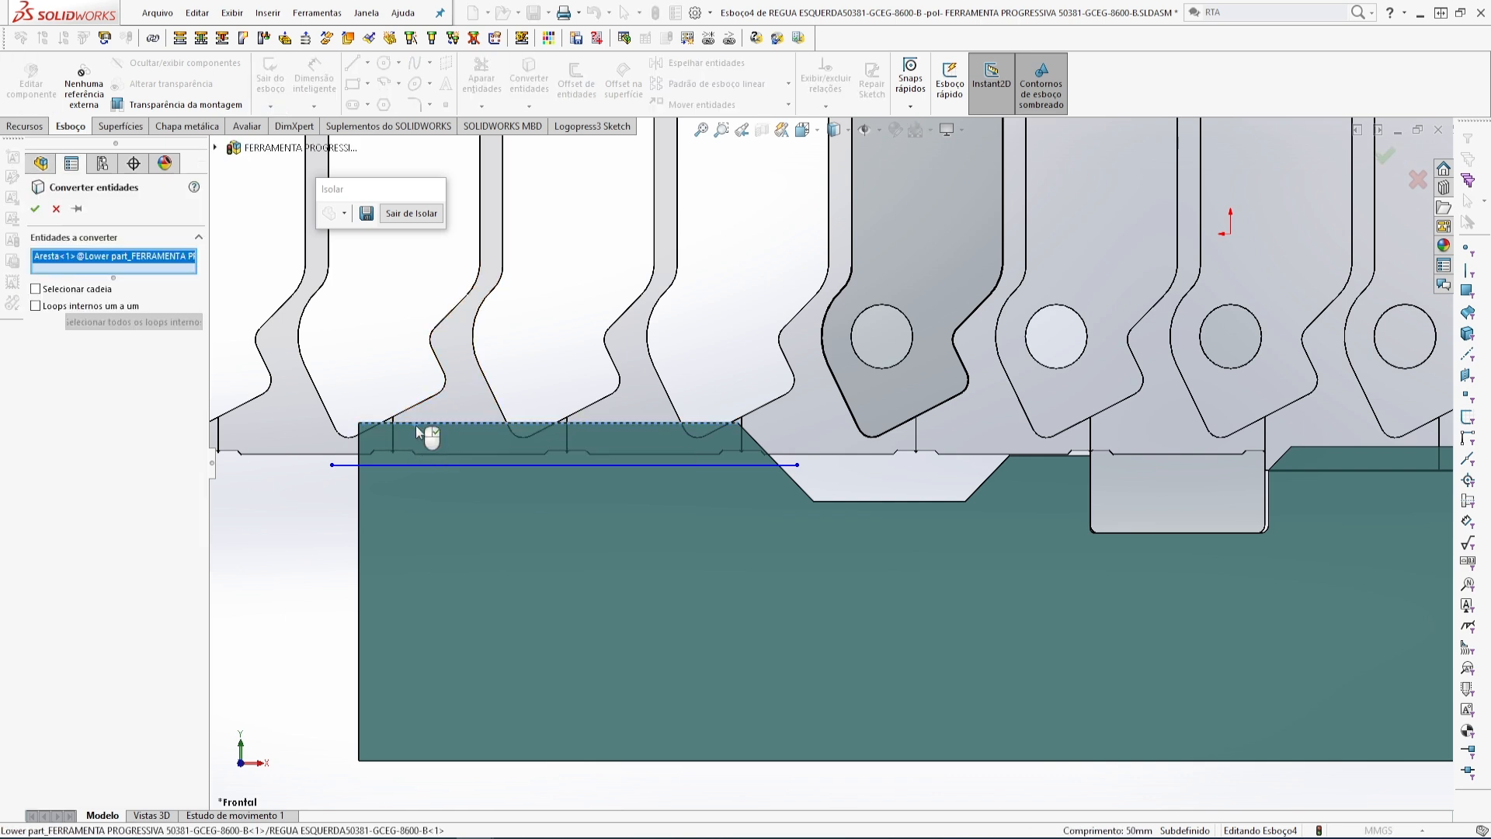
{"action": "left_click", "coordinate": [357, 510]}
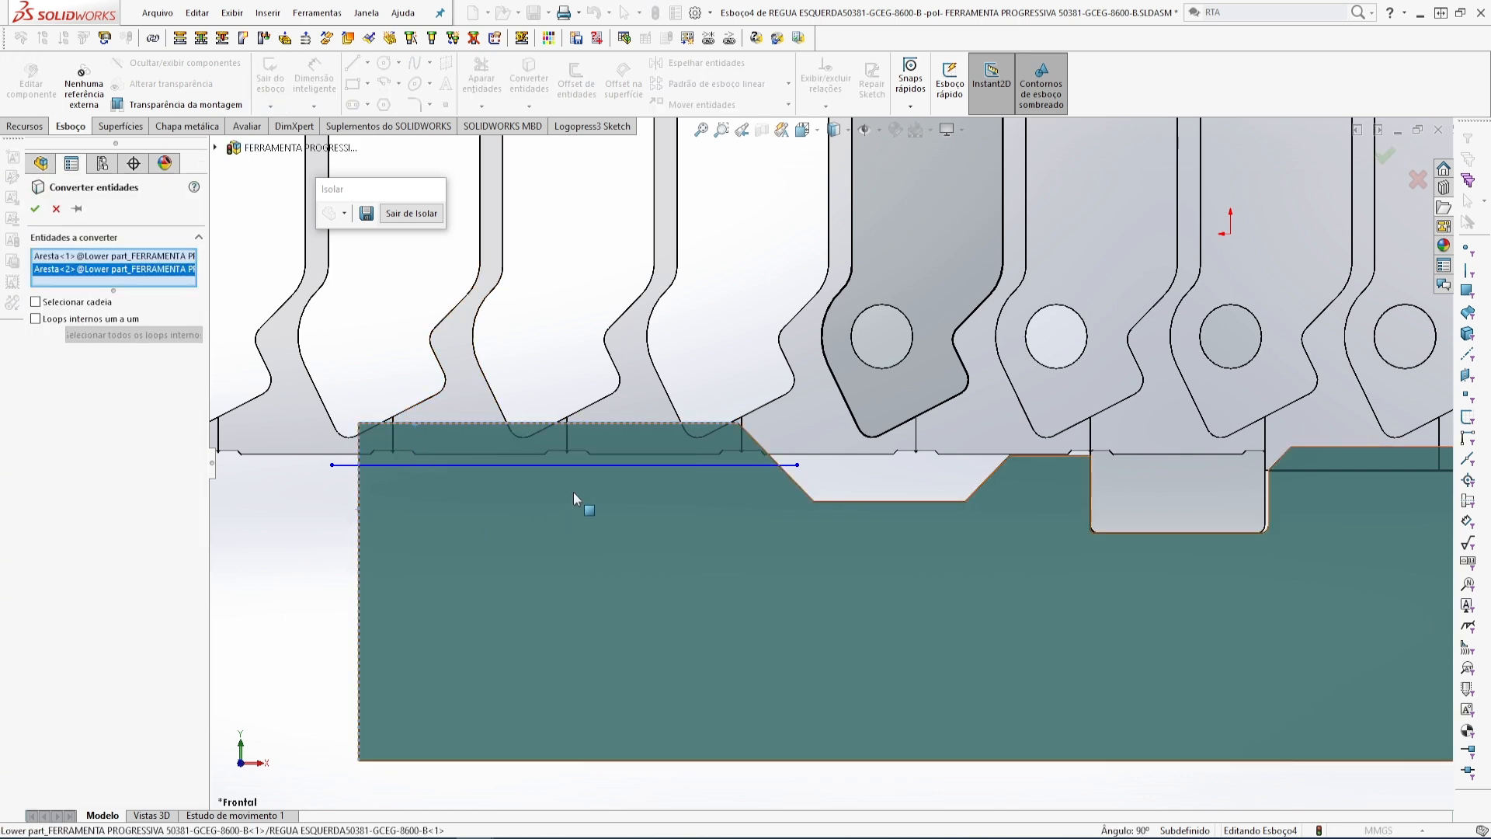
{"action": "left_click", "coordinate": [753, 444]}
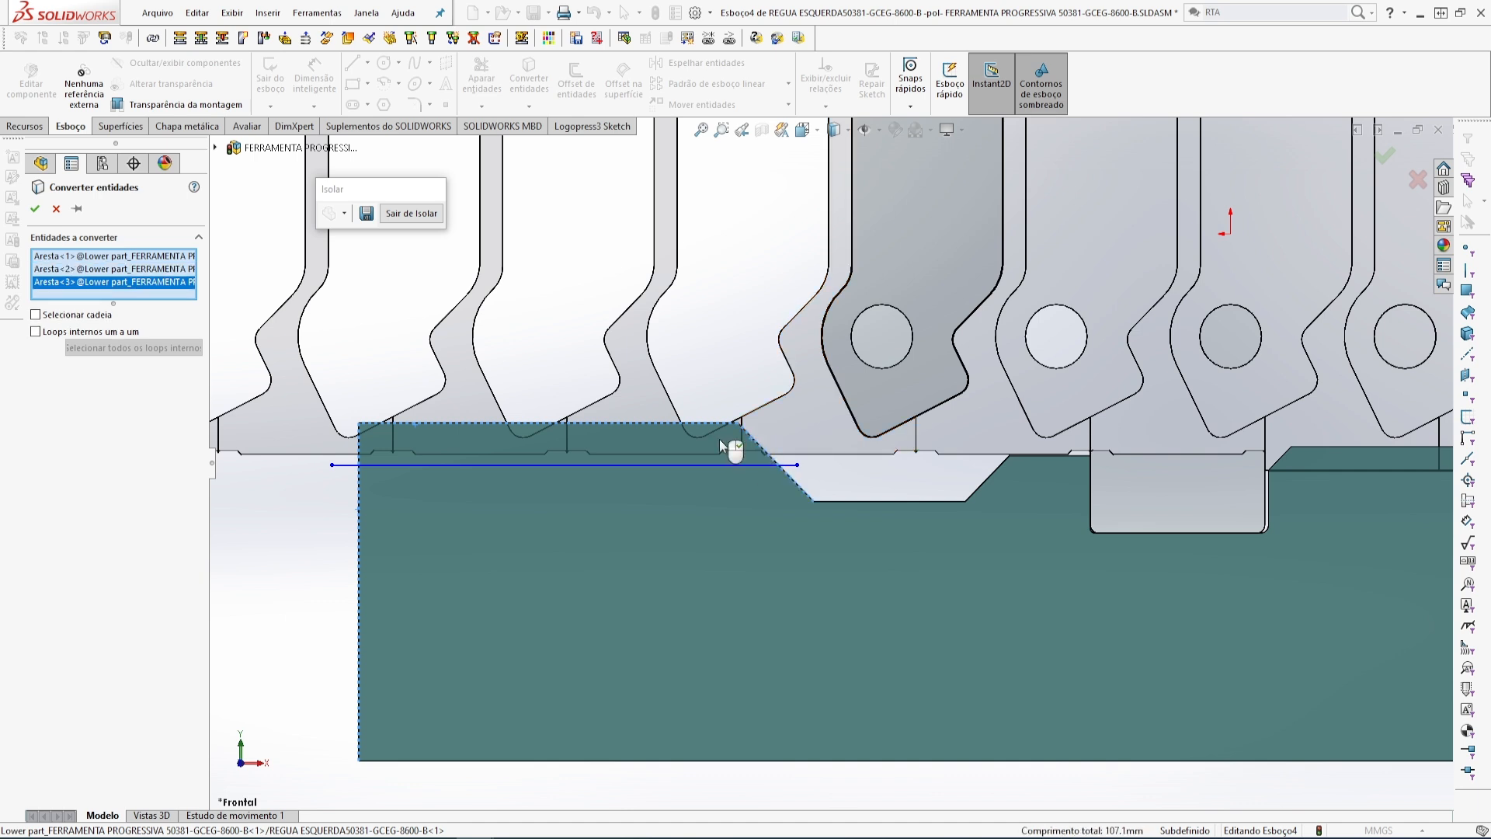
{"action": "left_click", "coordinate": [35, 209]}
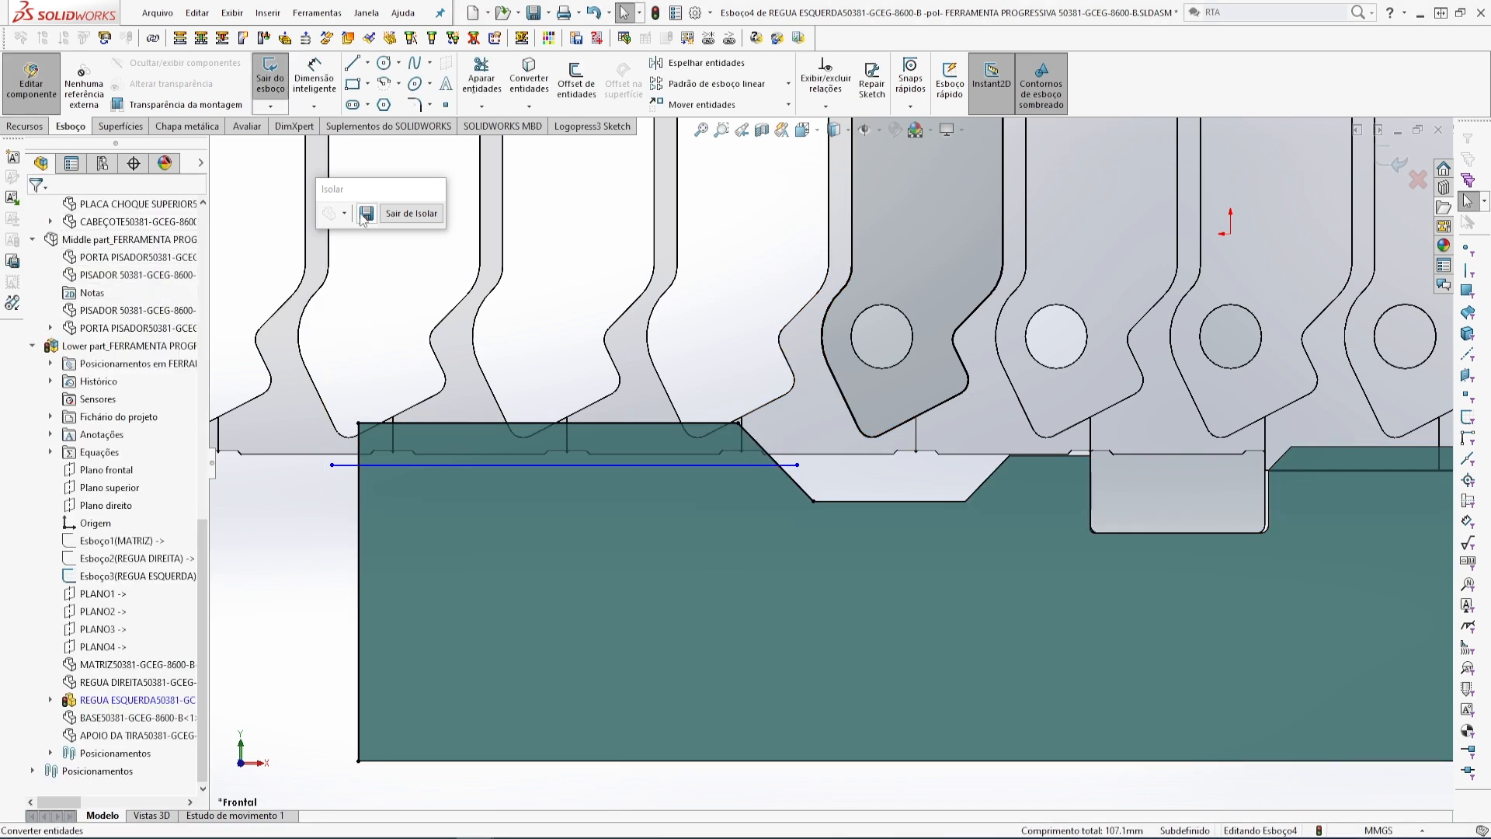
- Corner-trim the horizontal line against the ruler's end edge and the notch's sloped edge to form a closed profile over the uncut end
{"action": "left_click", "coordinate": [481, 73]}
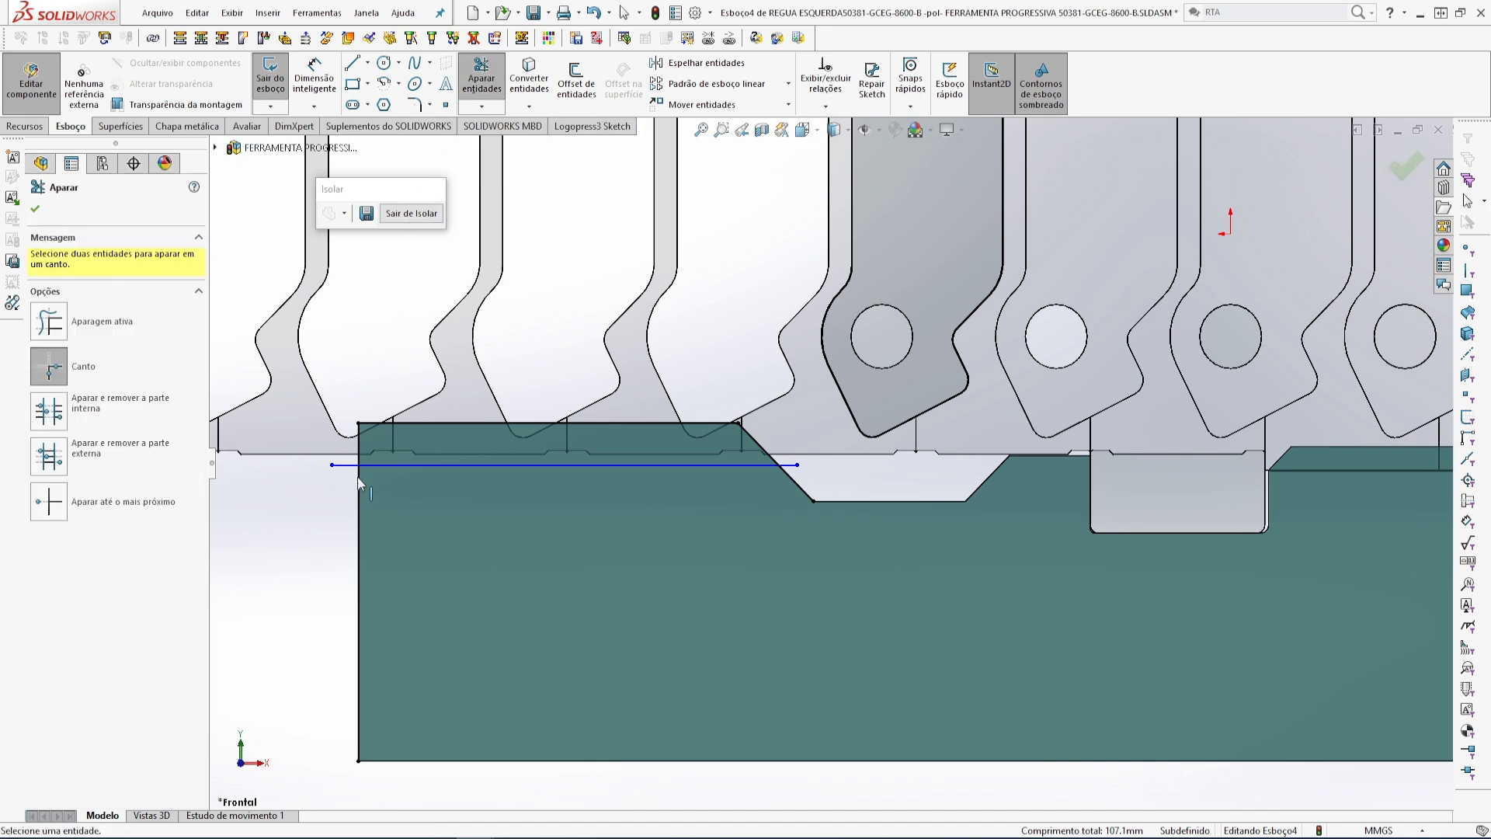
{"action": "scroll", "coordinate": [359, 483], "scroll_direction": "down", "scroll_amount": 2}
{"action": "left_click", "coordinate": [393, 416]}
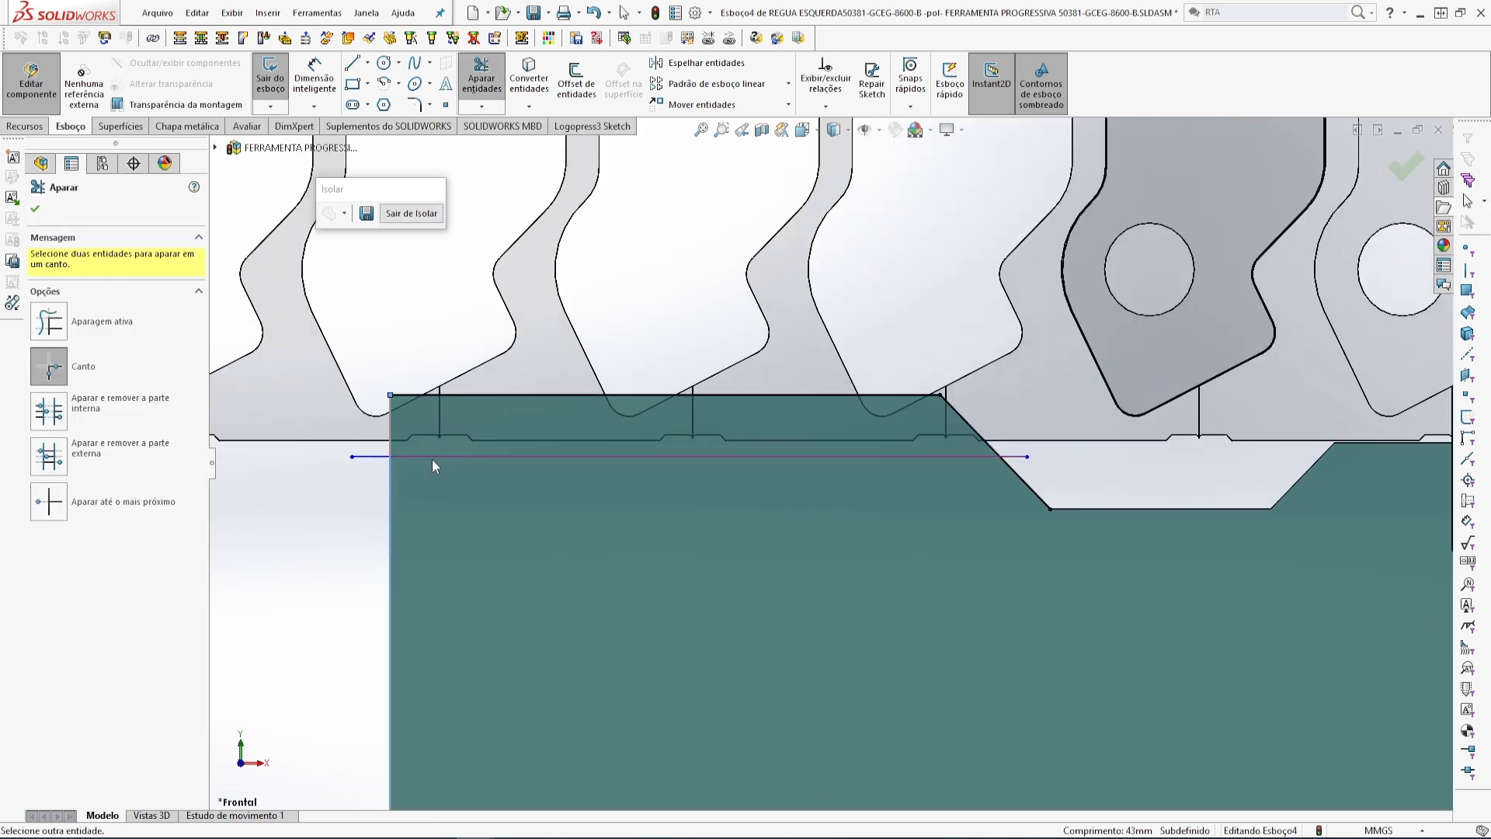
{"action": "left_click", "coordinate": [434, 457]}
{"action": "left_click", "coordinate": [957, 420]}
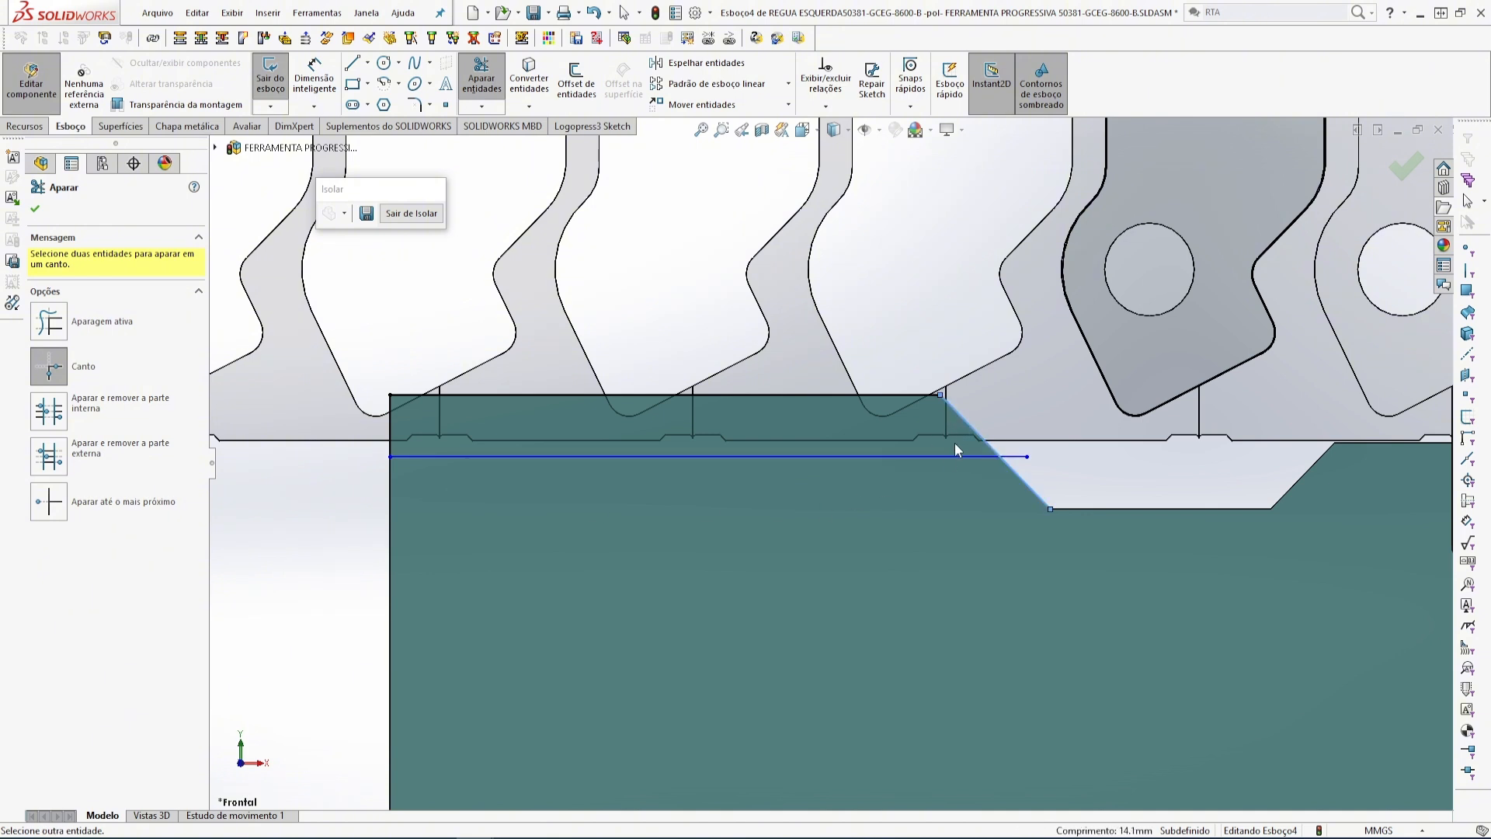
{"action": "left_click", "coordinate": [943, 456]}
{"action": "key", "text": "z"}
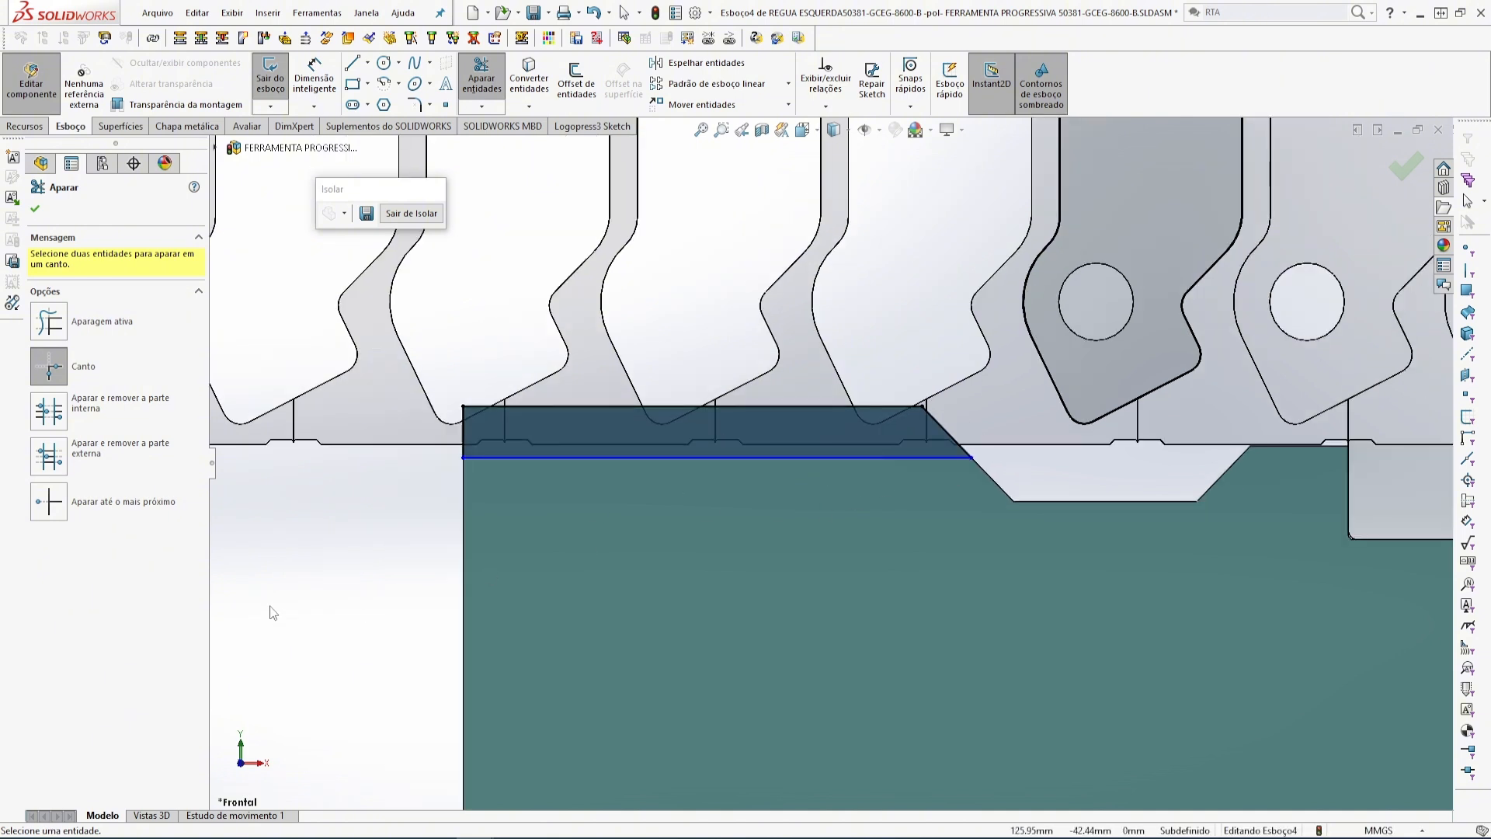
{"action": "key", "text": "Escape"}
- Dimension the horizontal line 4.10 mm from the uncut end's strip-side edge
{"action": "scroll", "coordinate": [555, 509], "scroll_direction": "down", "scroll_amount": 2}
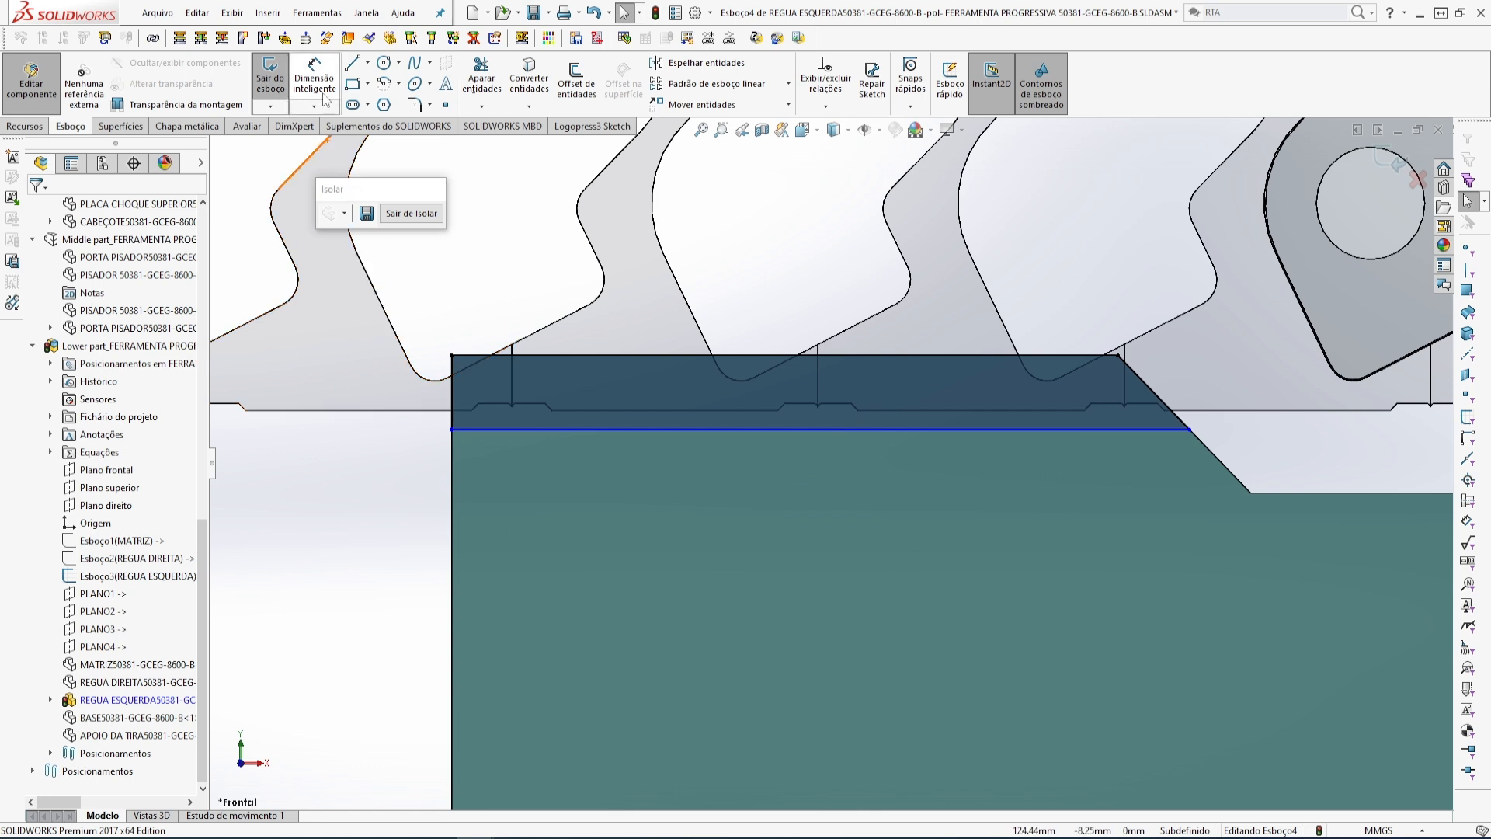
{"action": "left_click", "coordinate": [316, 66]}
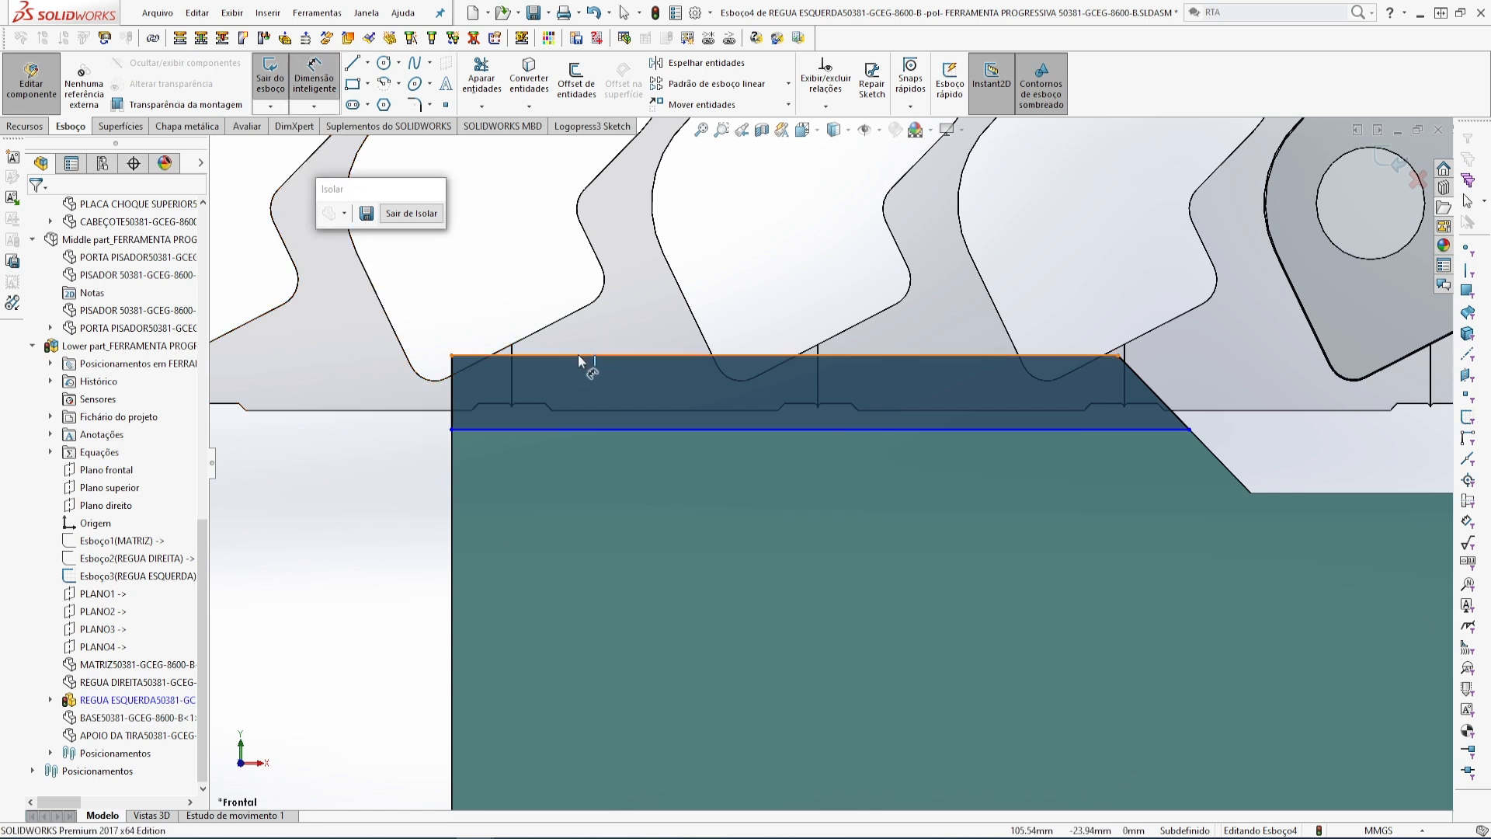
{"action": "left_click", "coordinate": [579, 355]}
{"action": "left_click", "coordinate": [571, 409]}
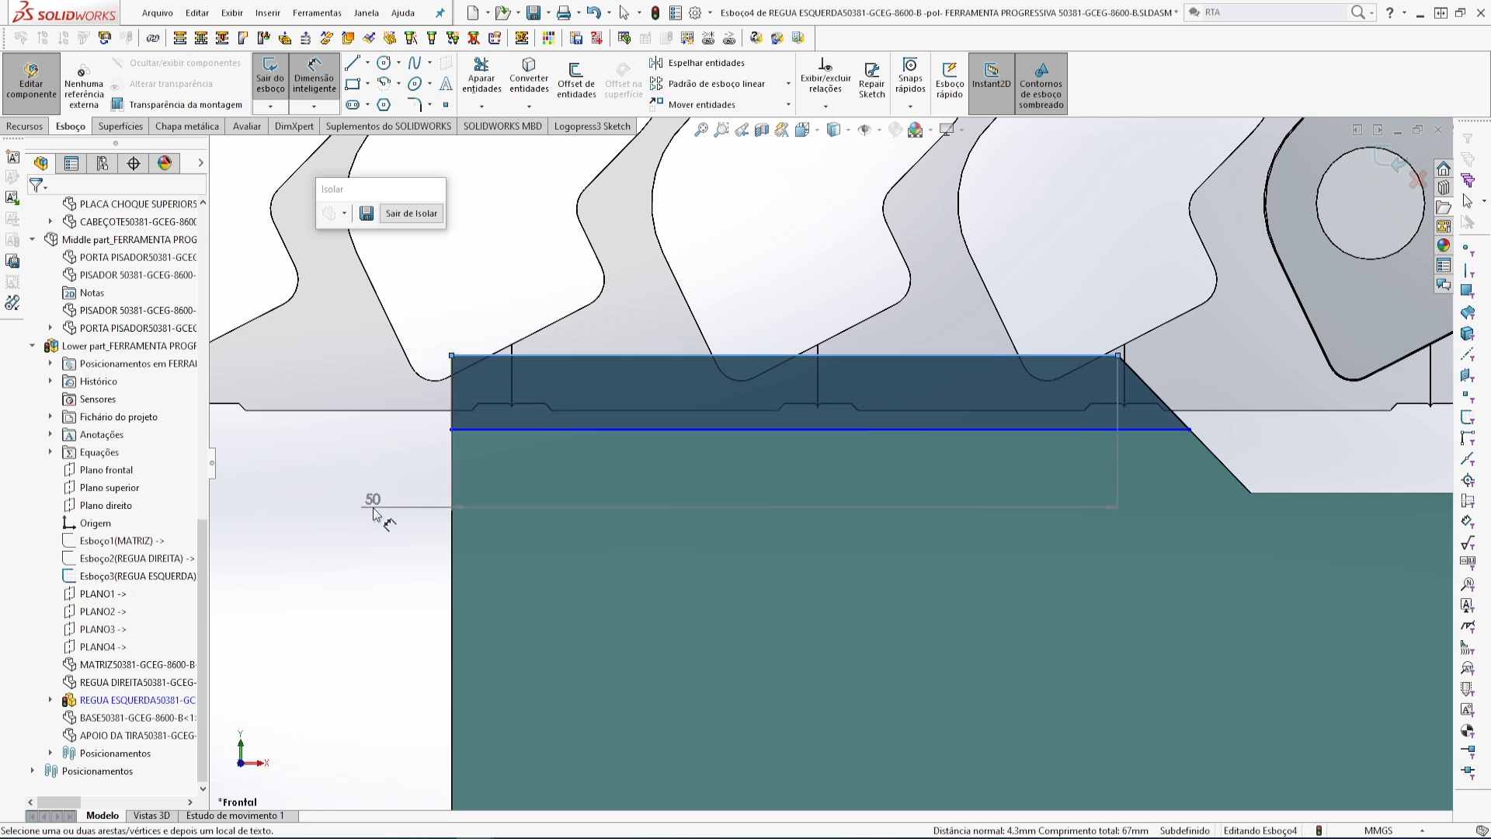
{"action": "key", "text": "Escape"}
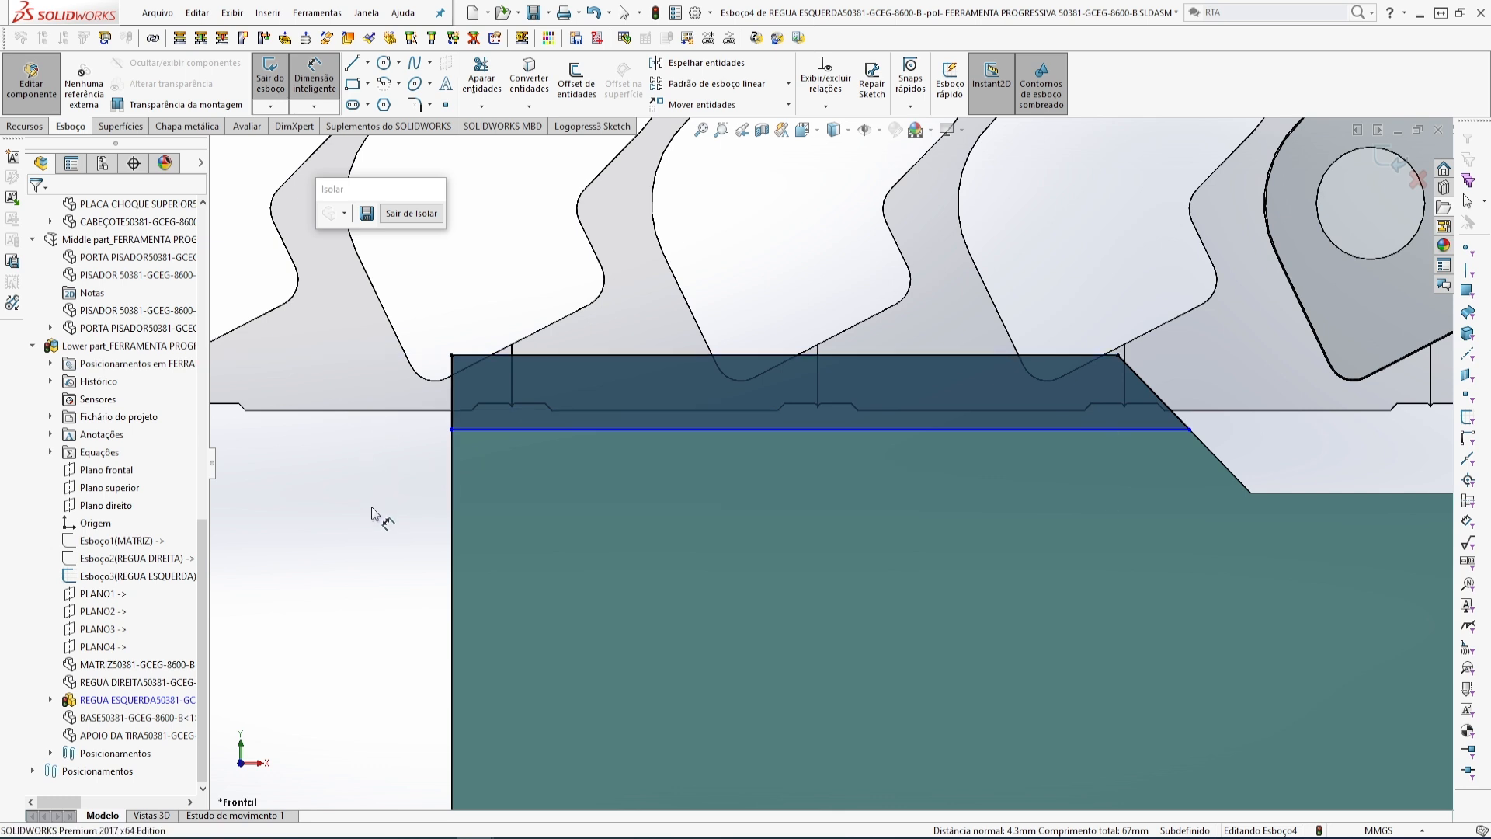
{"action": "left_click", "coordinate": [552, 357]}
{"action": "left_click", "coordinate": [508, 430]}
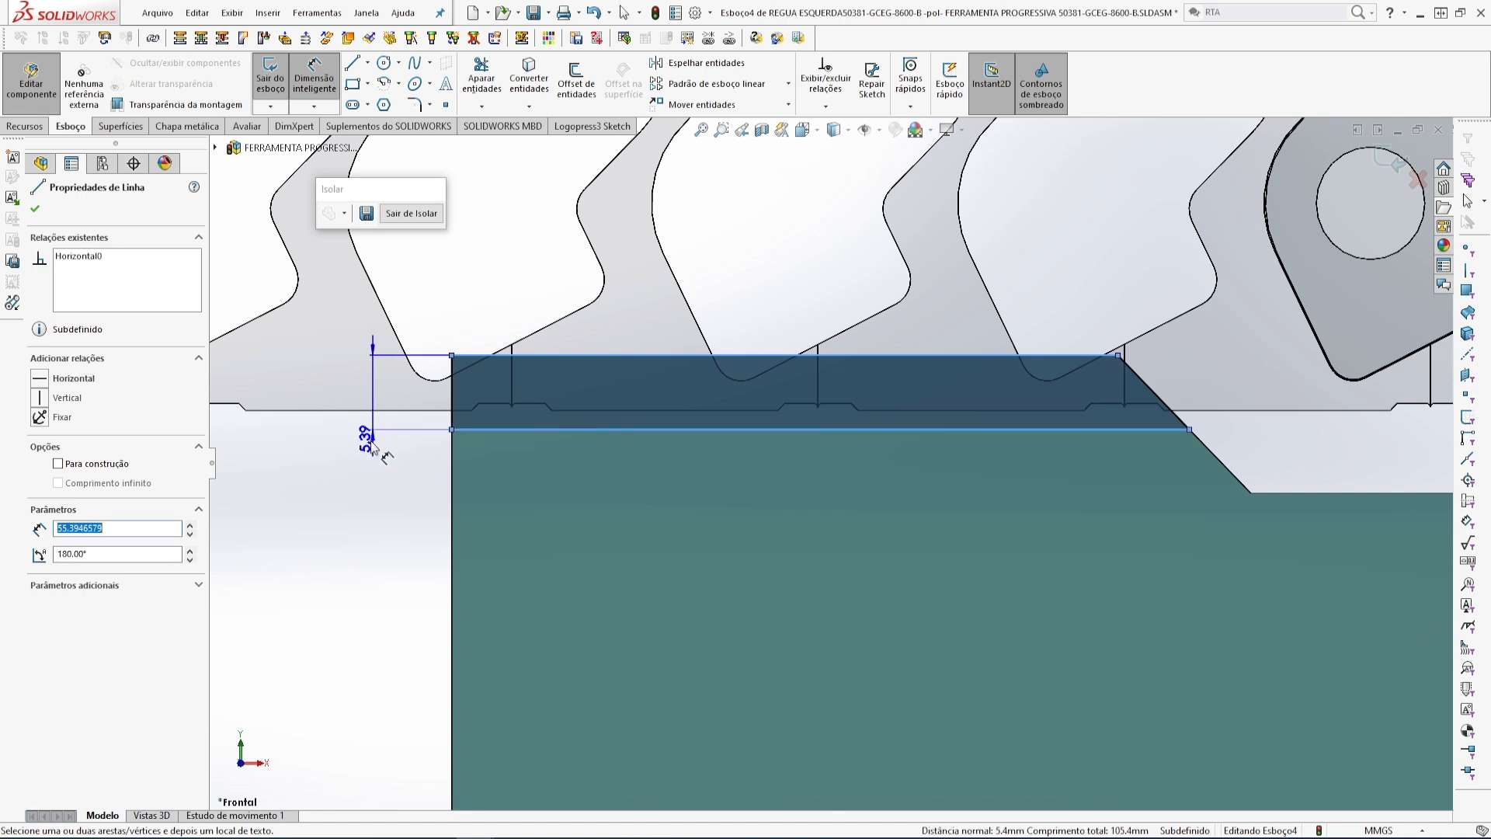
{"action": "left_click", "coordinate": [345, 482]}
{"action": "type", "text": "4"}
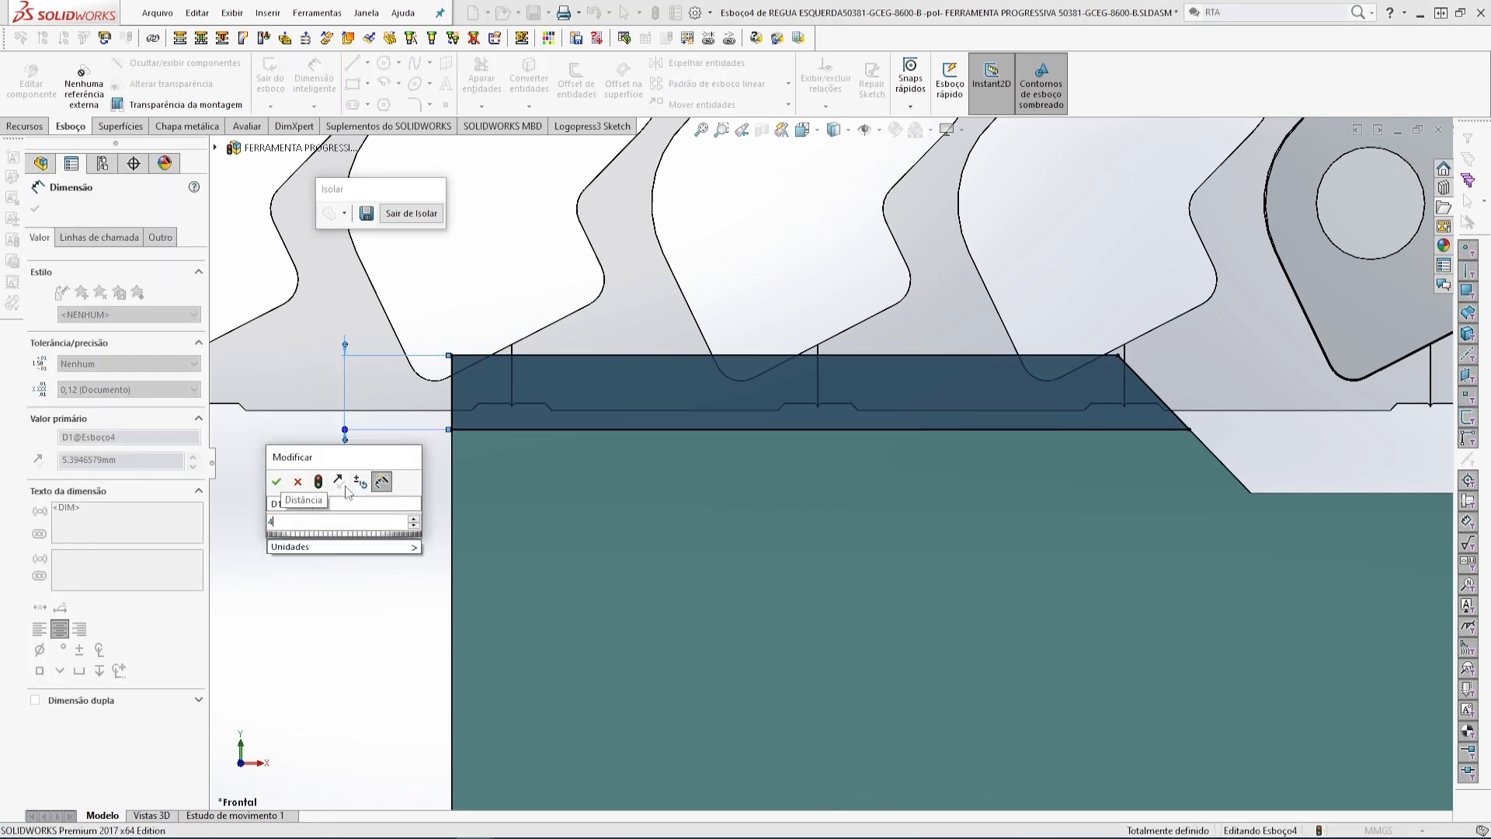
{"action": "type", "text": ".1"}
{"action": "key", "text": "Return"}
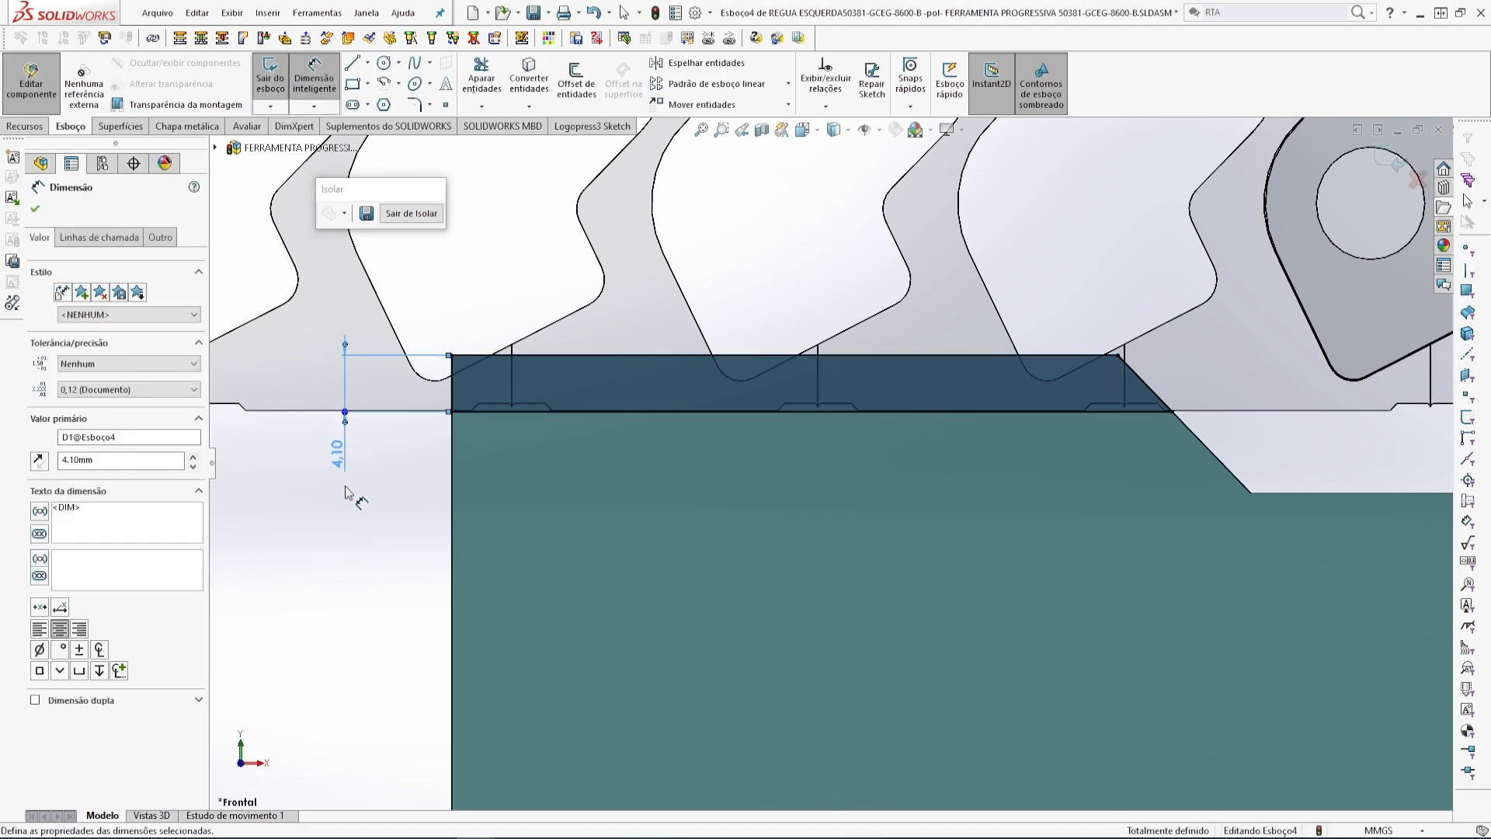
{"action": "scroll", "coordinate": [356, 529], "scroll_direction": "up", "scroll_amount": 3}
{"action": "left_click", "coordinate": [350, 579]}
- Cut-extrude the closed profile into REGUA ESQUERDA as a blind cut 5.00 mm deep from the sketch plane
{"action": "scroll", "coordinate": [487, 602], "scroll_direction": "up", "scroll_amount": 2}
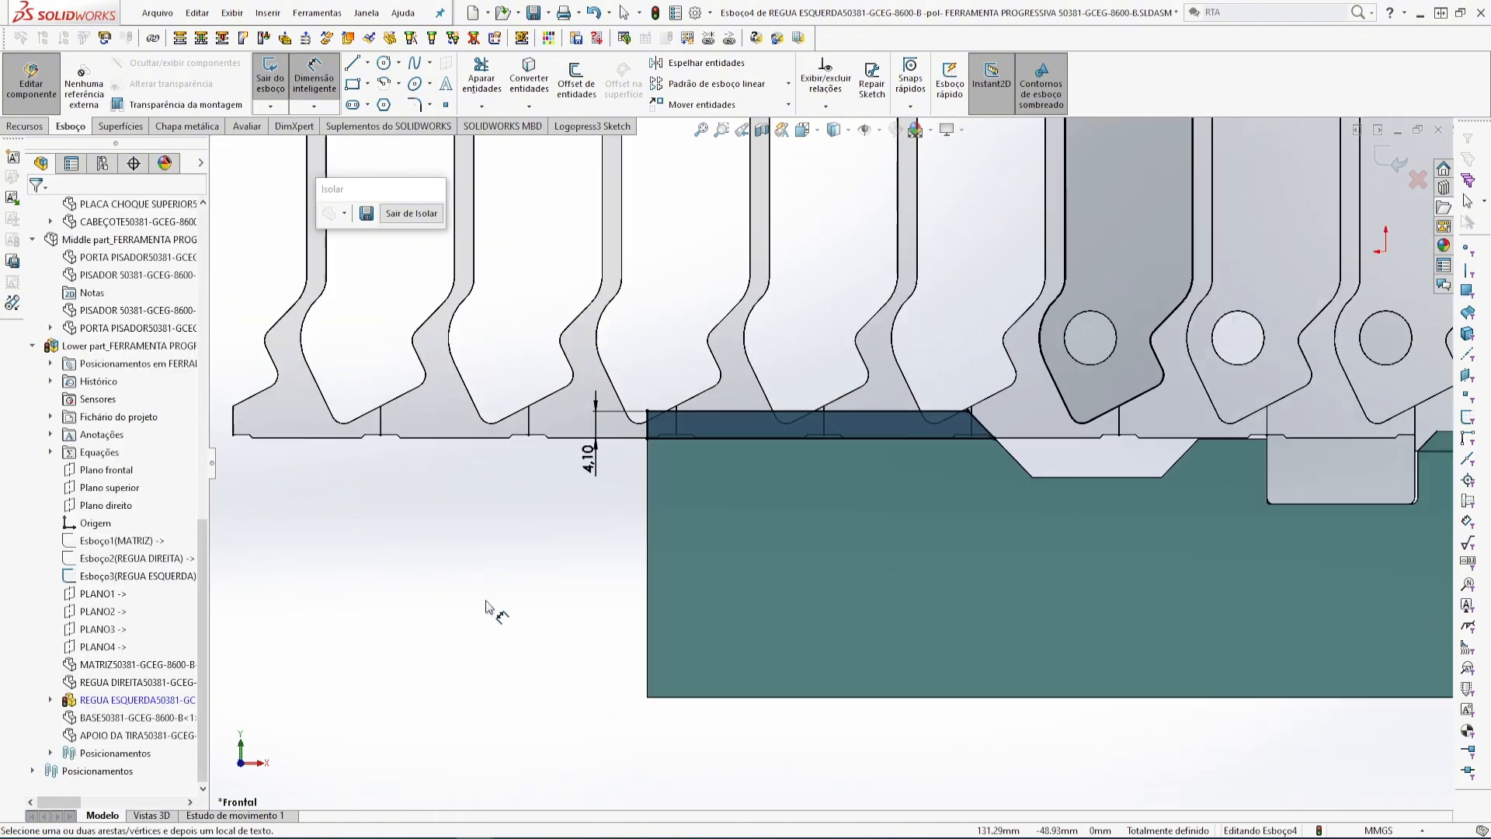
{"action": "middle_click_drag", "start_coordinate": [577, 497], "coordinate": [609, 506]}
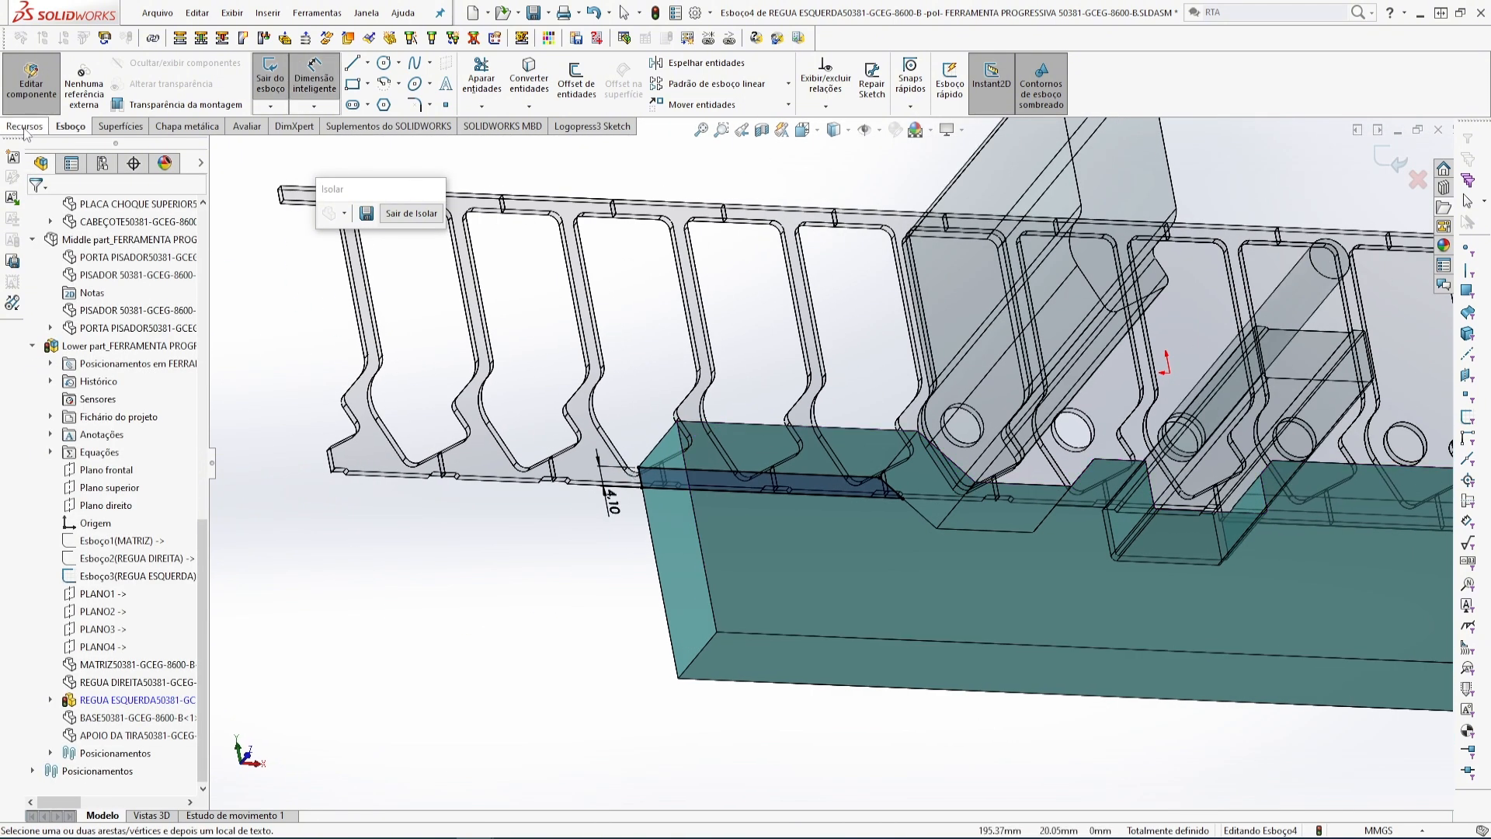
{"action": "left_click", "coordinate": [532, 88]}
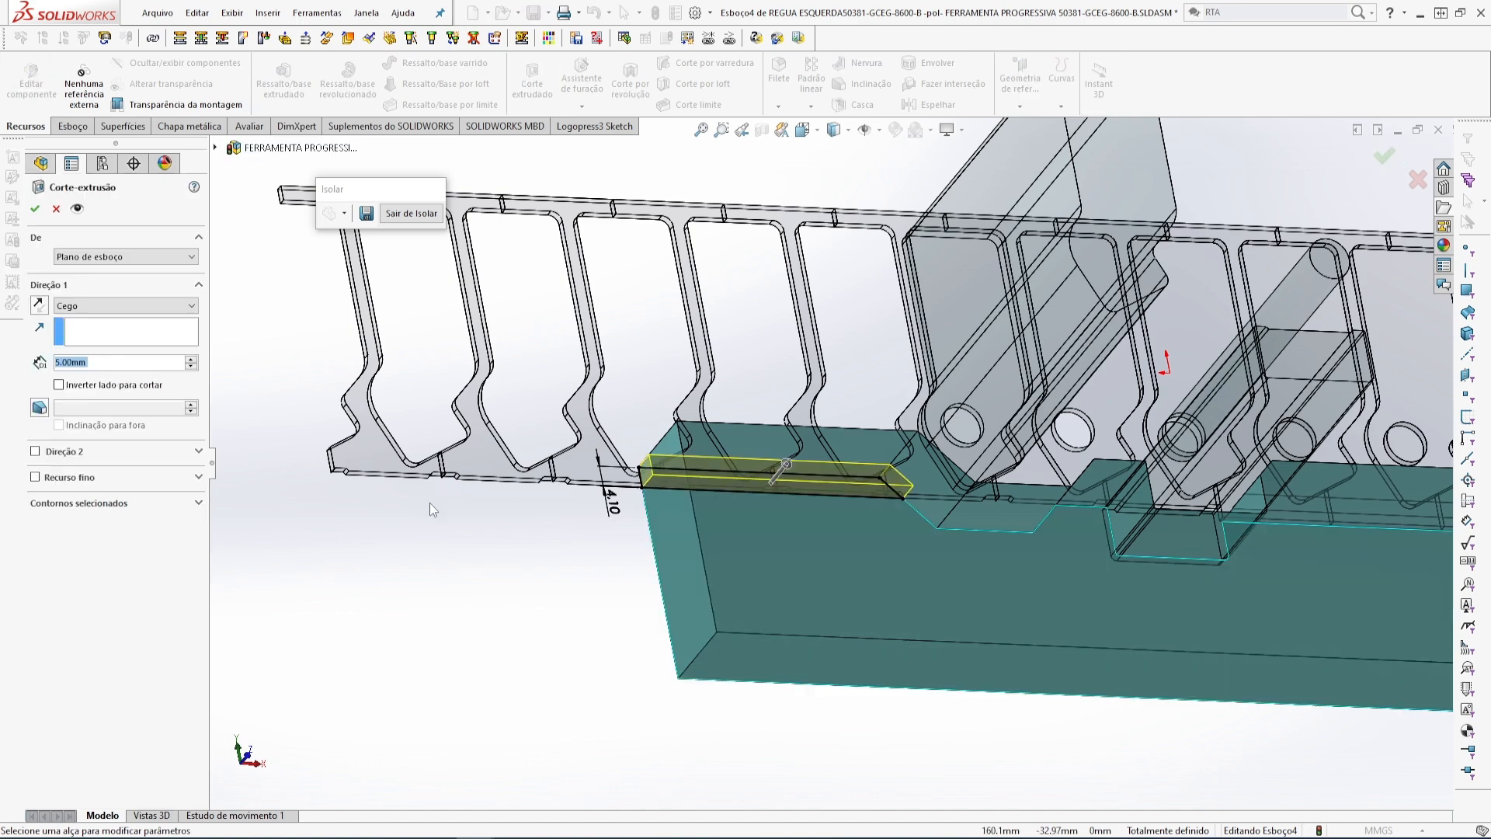
{"action": "left_click", "coordinate": [35, 208]}
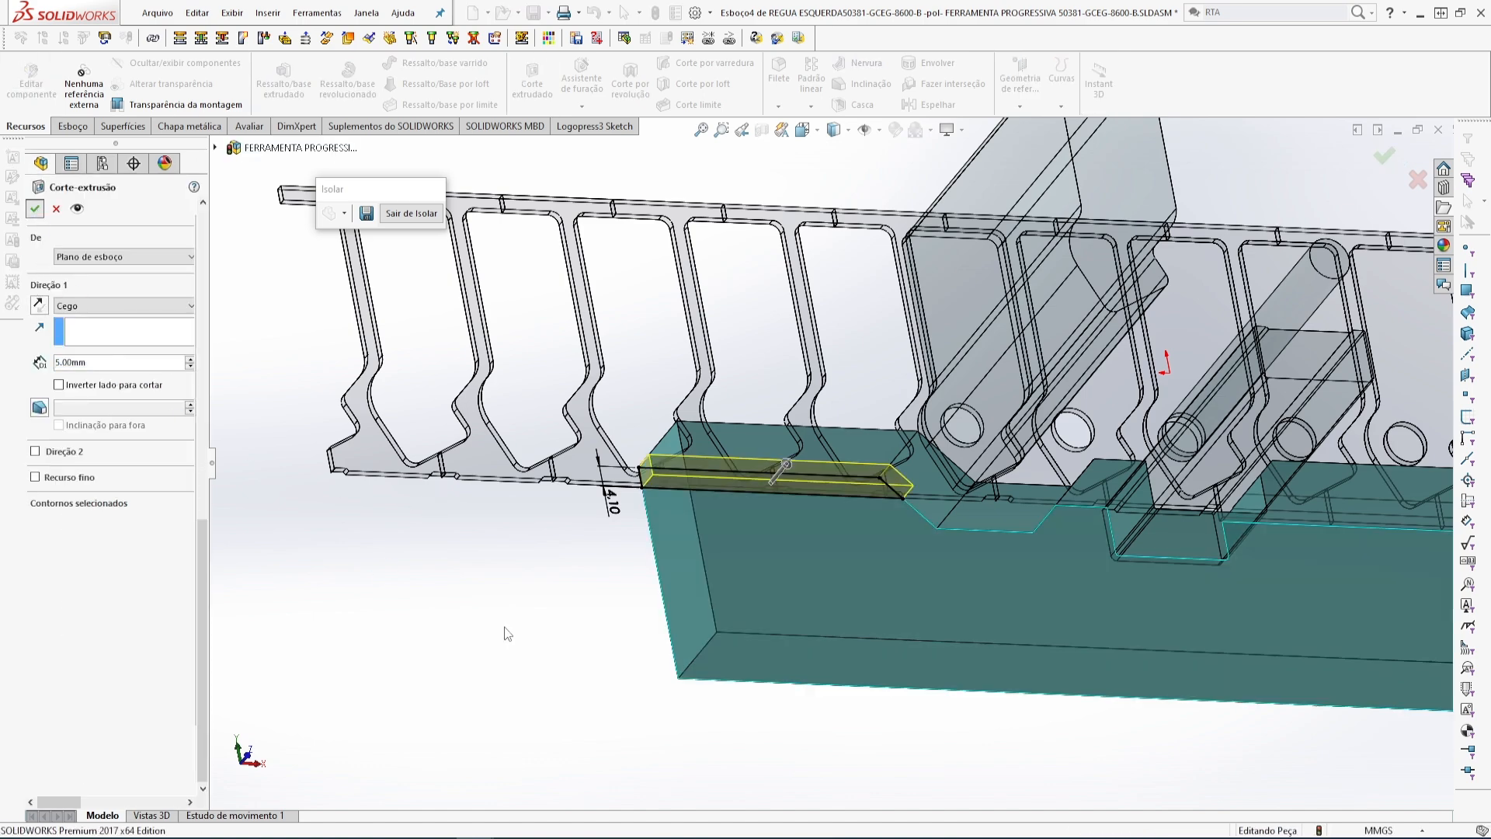
- Finish editing REGUA ESQUERDA in place and exit isolation to display the rest of the progressive die
{"action": "scroll", "coordinate": [771, 483], "scroll_direction": "down", "scroll_amount": 2}
{"action": "middle_click_drag", "start_coordinate": [771, 483], "coordinate": [556, 553]}
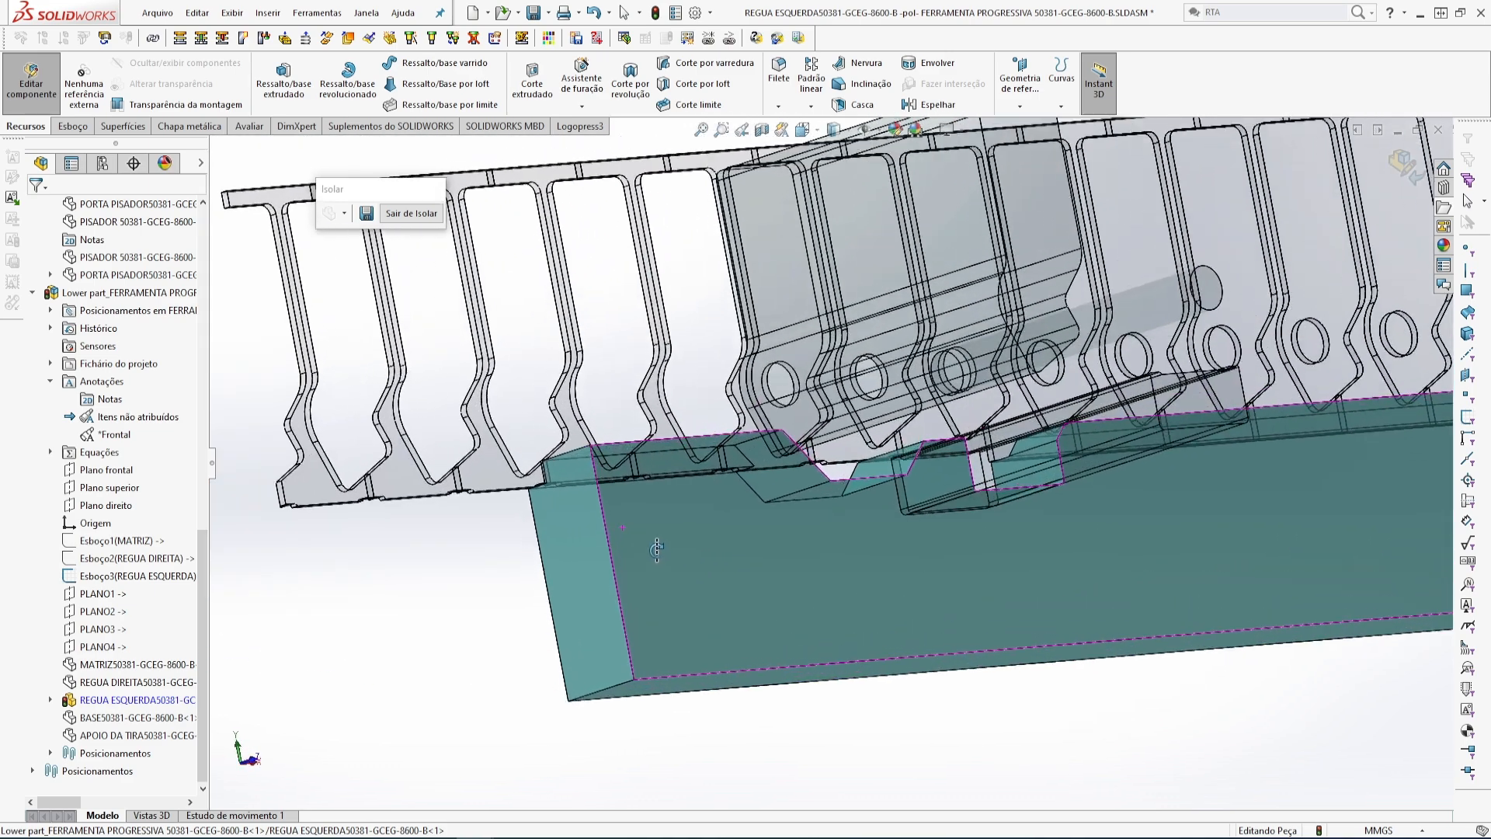
{"action": "scroll", "coordinate": [554, 552], "scroll_direction": "up", "scroll_amount": 3}
{"action": "left_click", "coordinate": [1404, 165]}
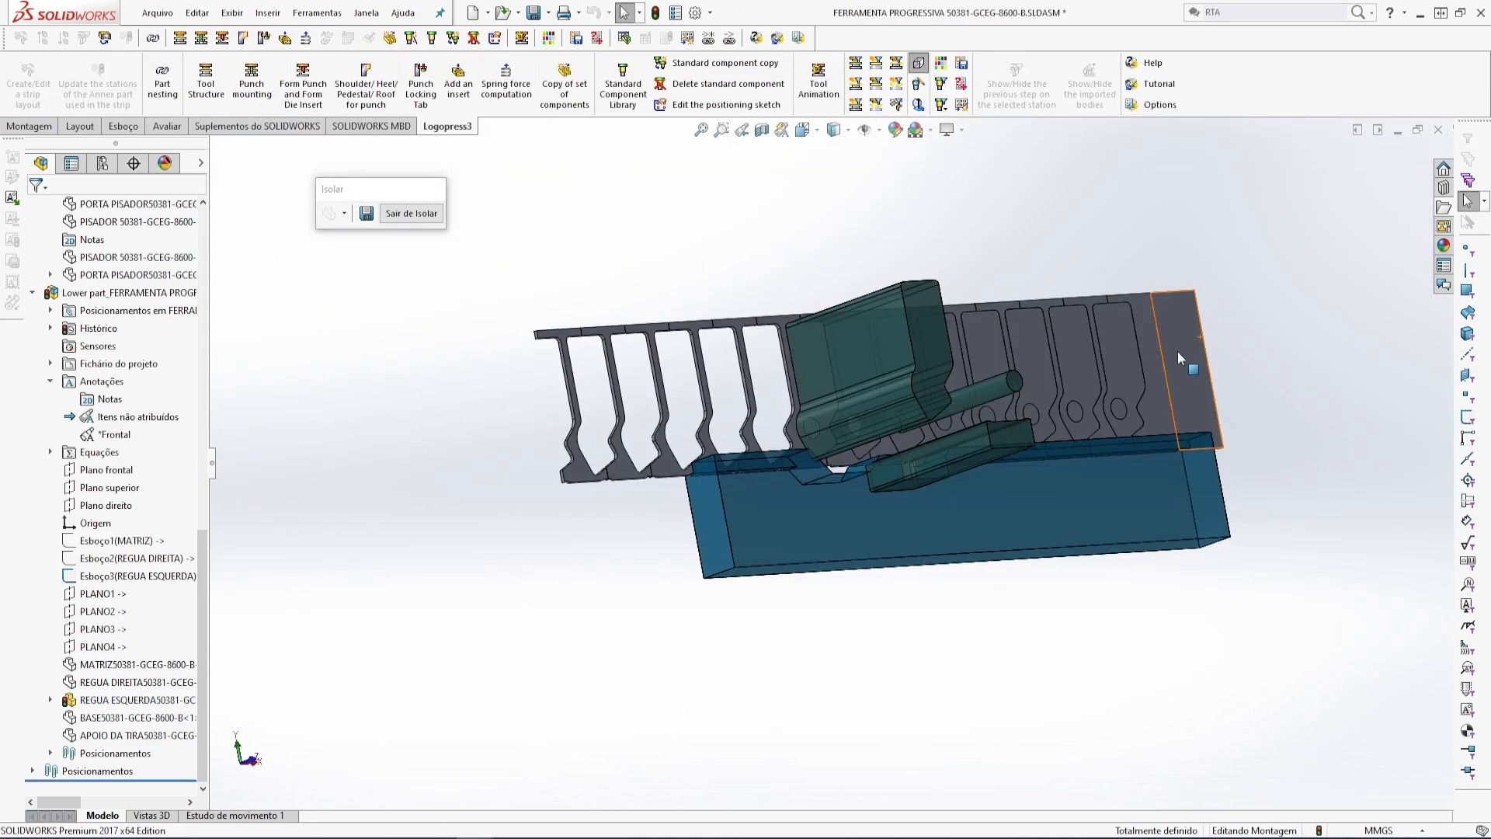
{"action": "left_click", "coordinate": [411, 213]}
{"action": "middle_click_drag", "start_coordinate": [436, 302], "coordinate": [876, 287]}
{"action": "left_click", "coordinate": [856, 71]}
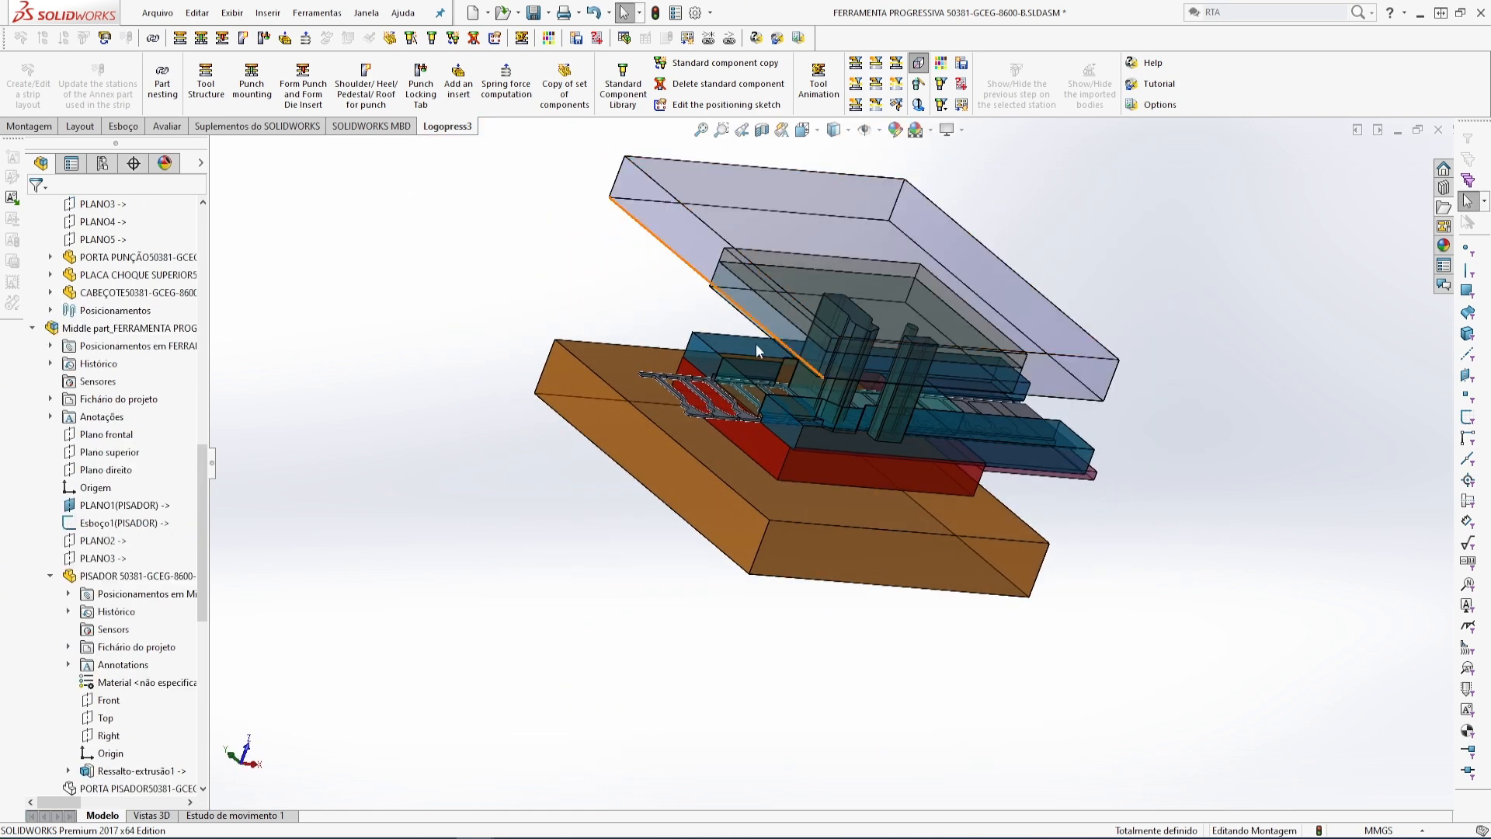
- Collapse the ESTUDO TIRA subassembly in the component tree and show the hidden PORTA PISADOR plate of the middle part
{"action": "scroll", "coordinate": [836, 392], "scroll_direction": "down", "scroll_amount": 2}
{"action": "middle_click_drag", "start_coordinate": [836, 391], "coordinate": [858, 310]}
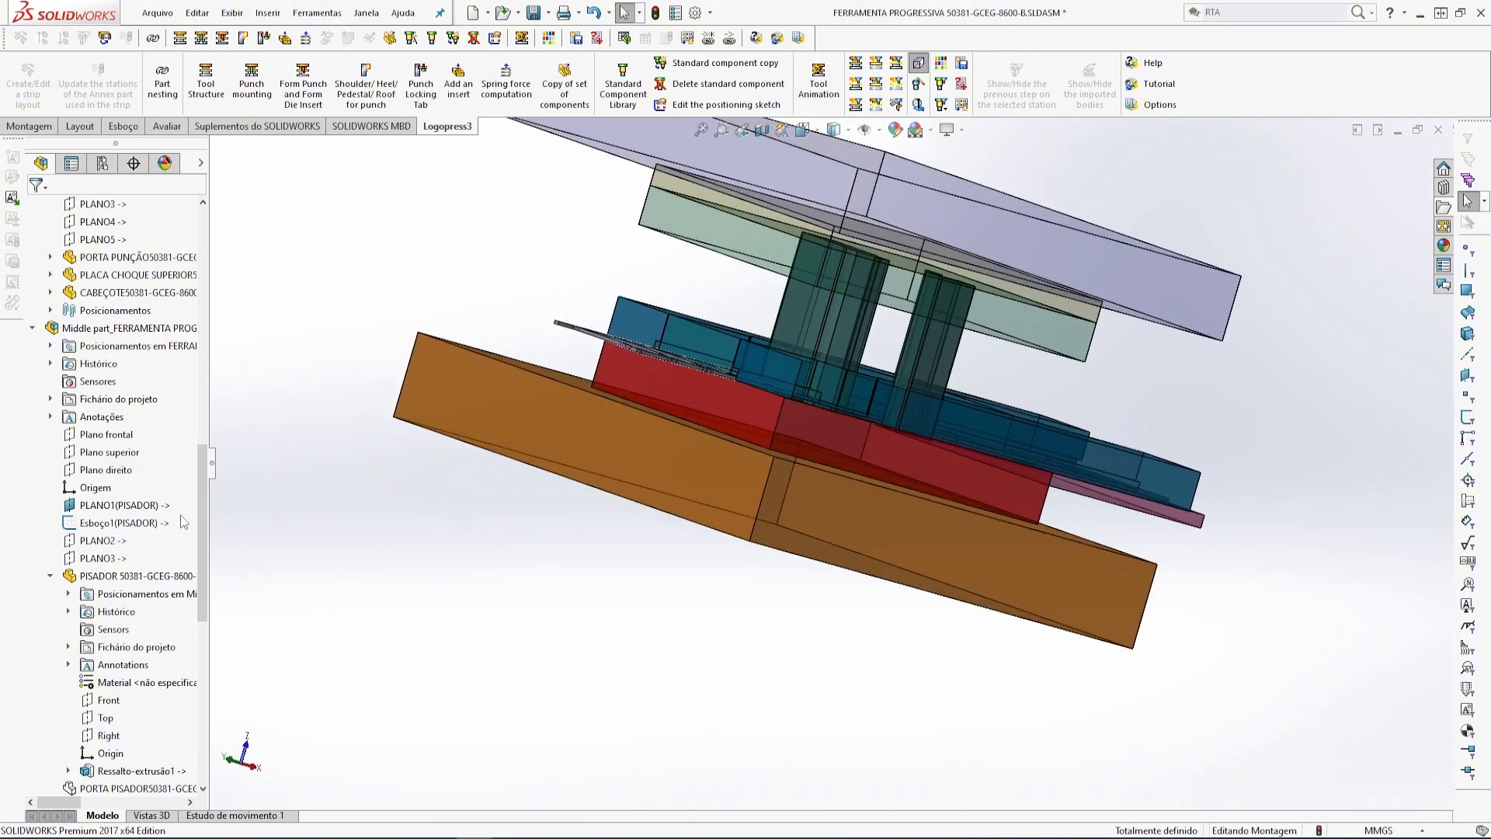
{"action": "scroll", "coordinate": [179, 518], "scroll_direction": "up", "scroll_amount": 15}
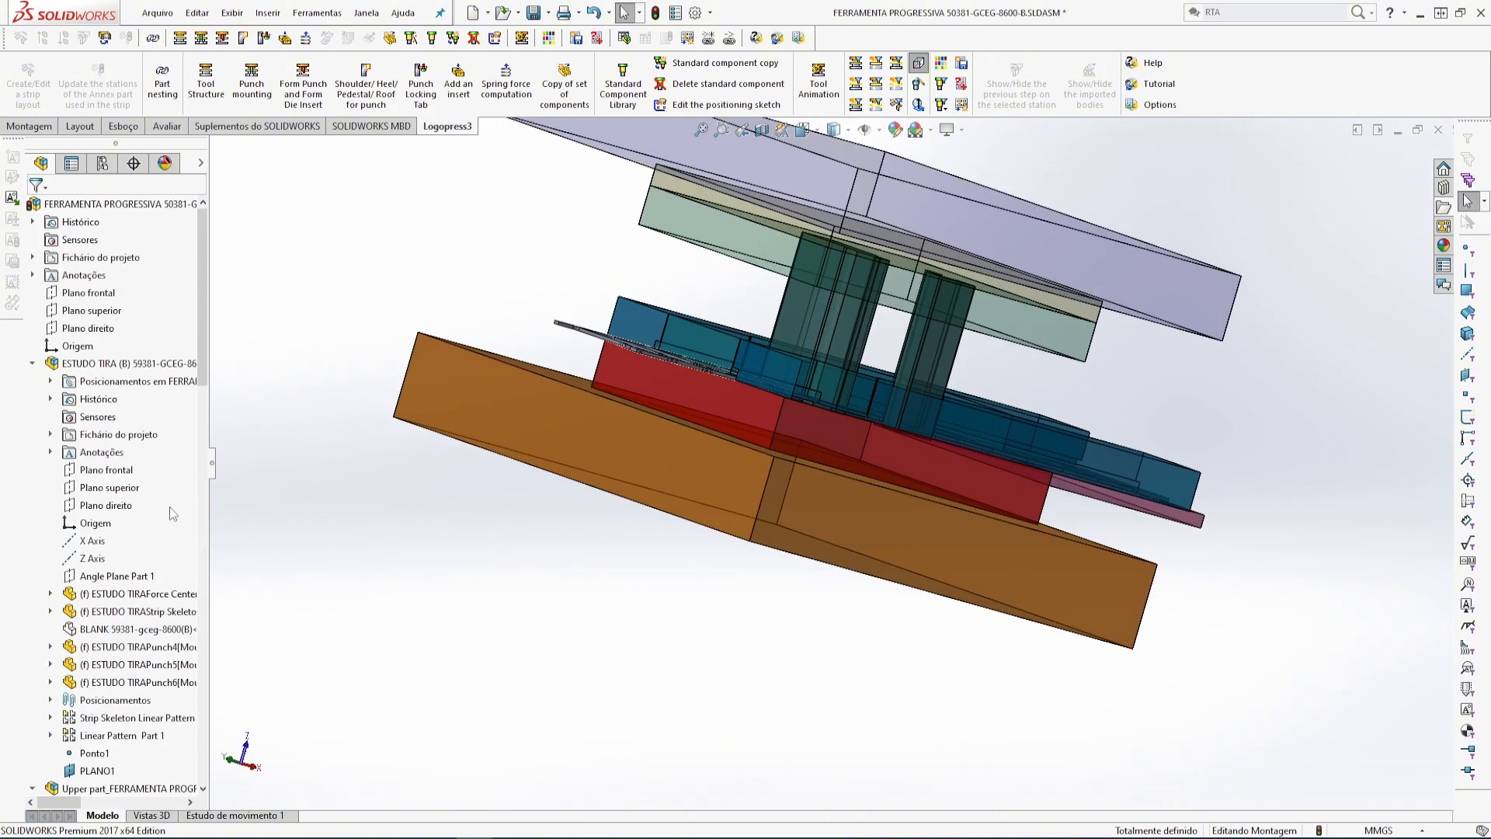
{"action": "left_click", "coordinate": [33, 364]}
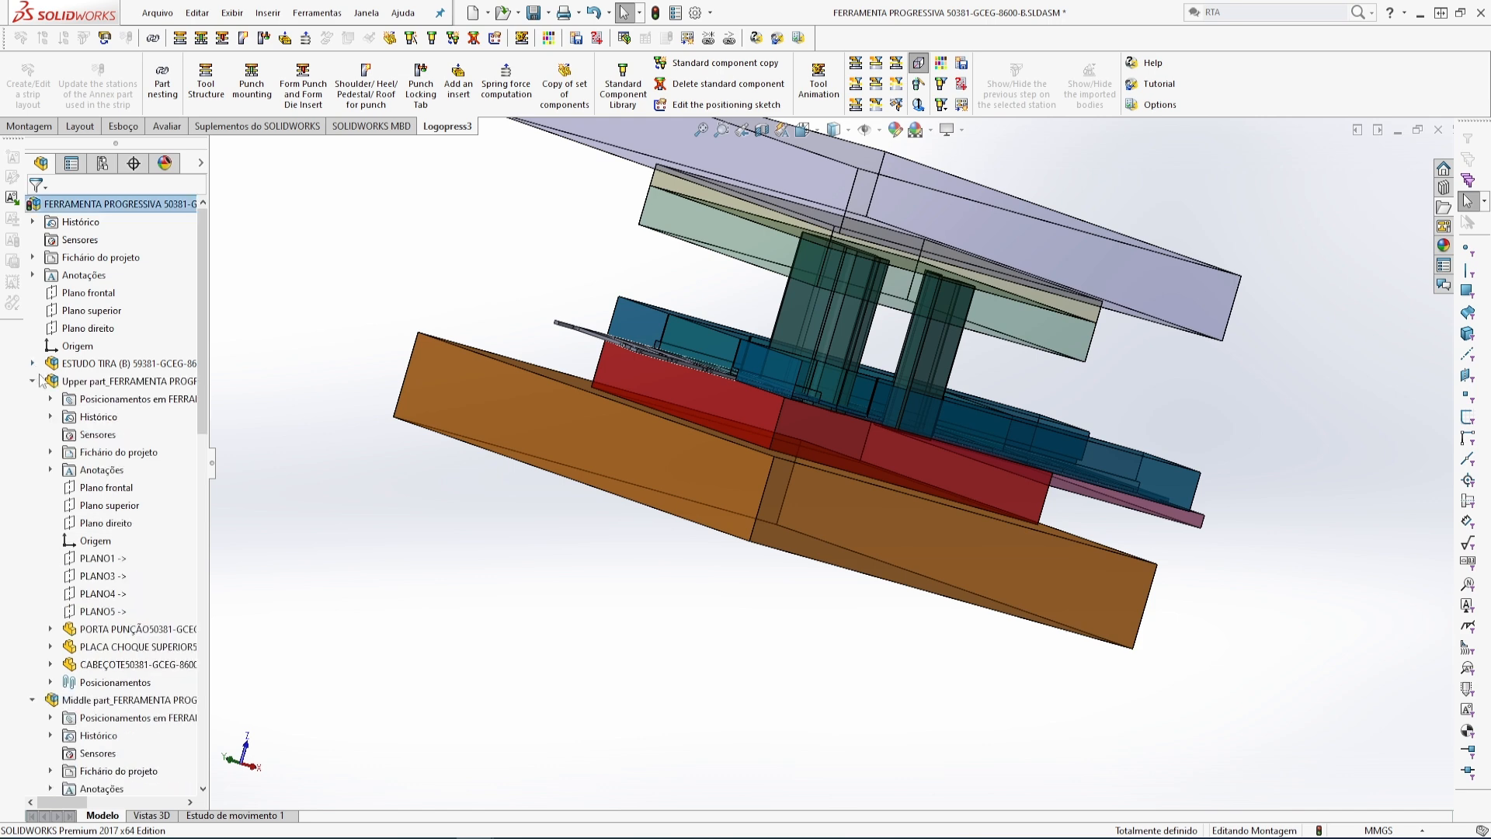
{"action": "scroll", "coordinate": [105, 528], "scroll_direction": "down", "scroll_amount": 5}
{"action": "scroll", "coordinate": [105, 526], "scroll_direction": "down", "scroll_amount": 2}
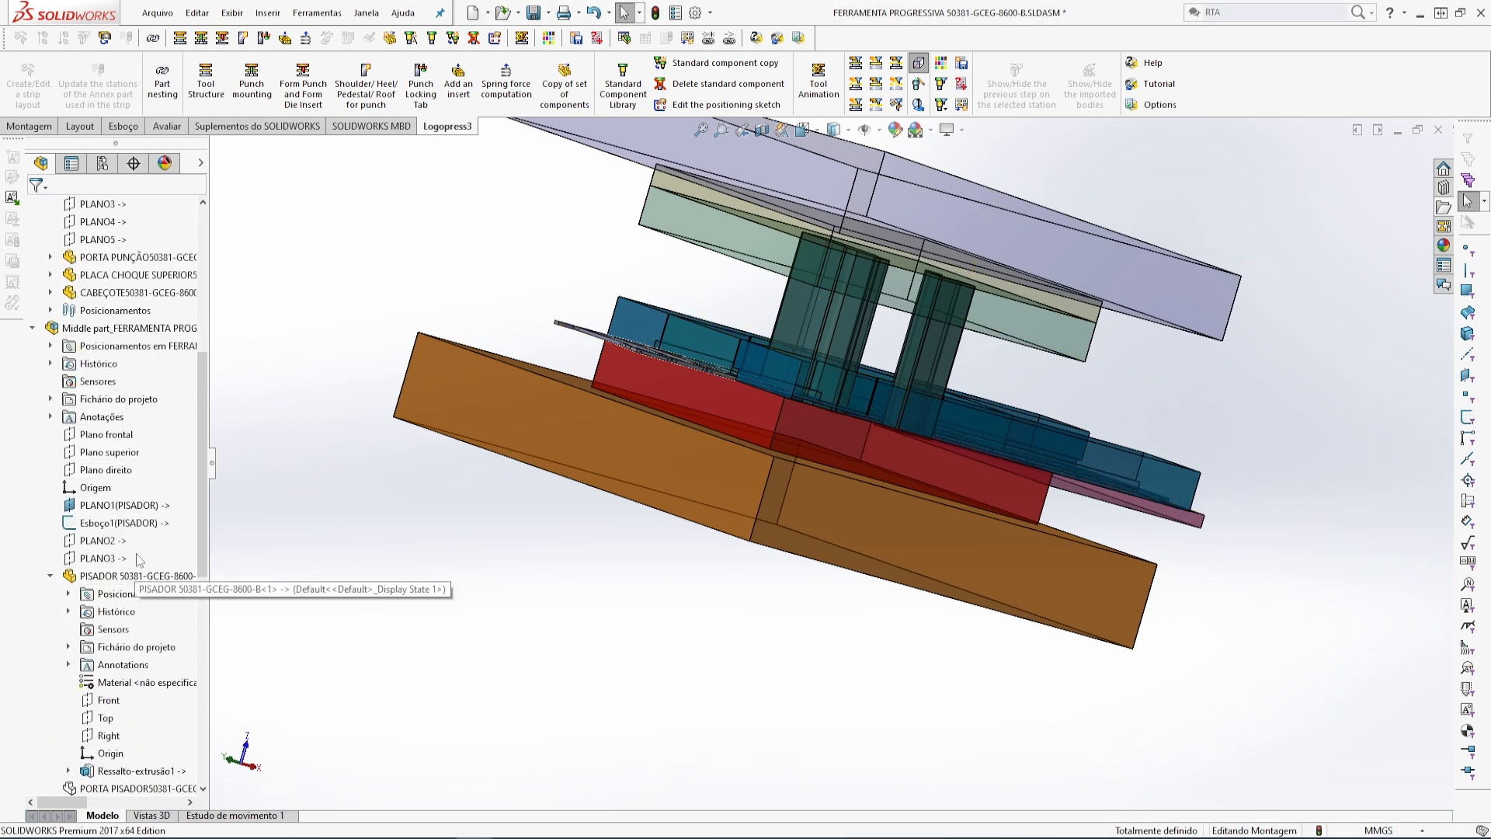
{"action": "scroll", "coordinate": [140, 578], "scroll_direction": "down", "scroll_amount": 2}
{"action": "left_click", "coordinate": [151, 683]}
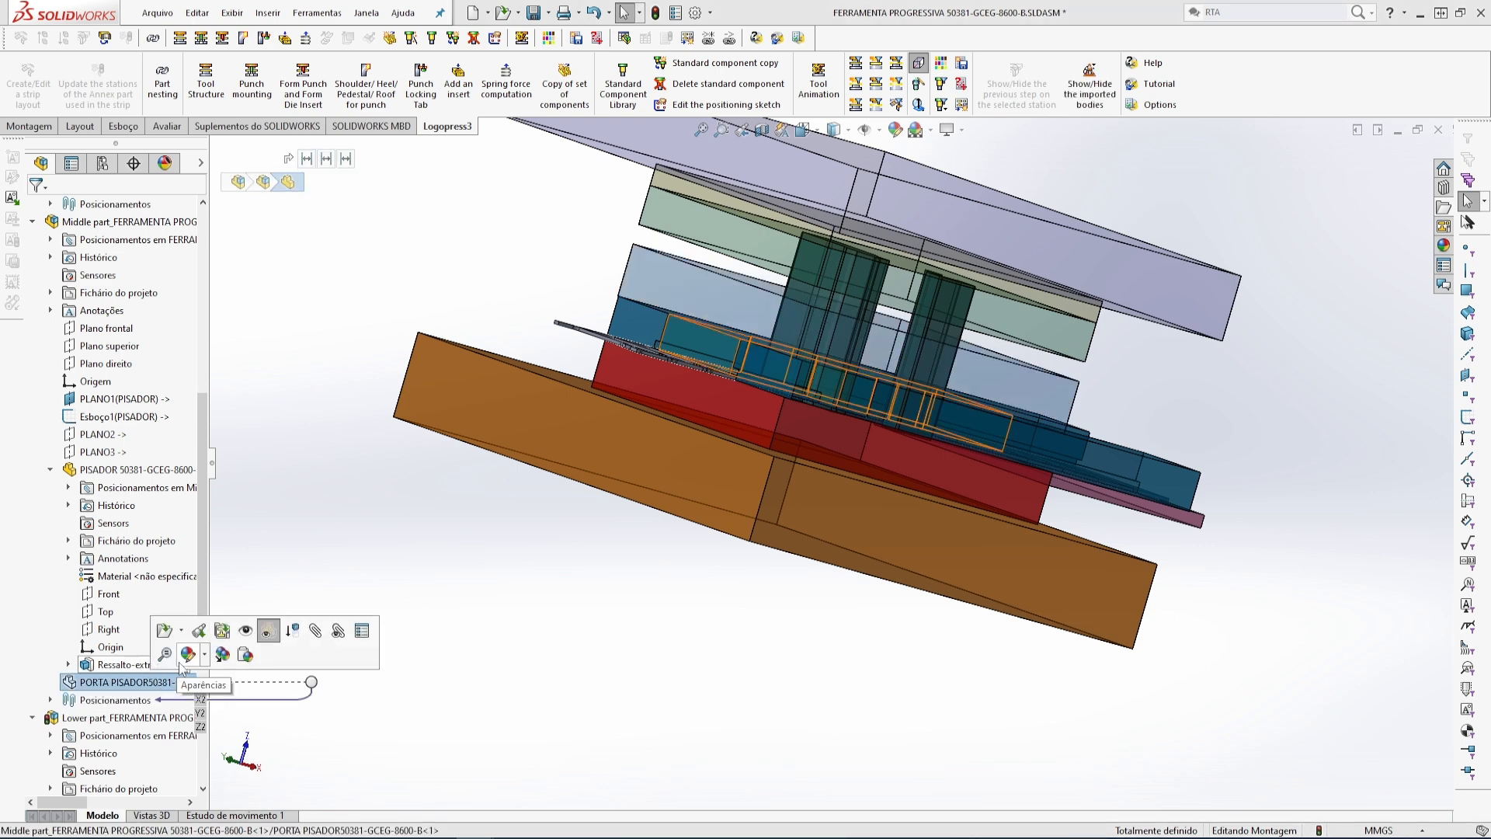
{"action": "left_click", "coordinate": [247, 630]}
{"action": "left_click", "coordinate": [581, 547]}
{"action": "scroll", "coordinate": [590, 544], "scroll_direction": "up", "scroll_amount": 4}
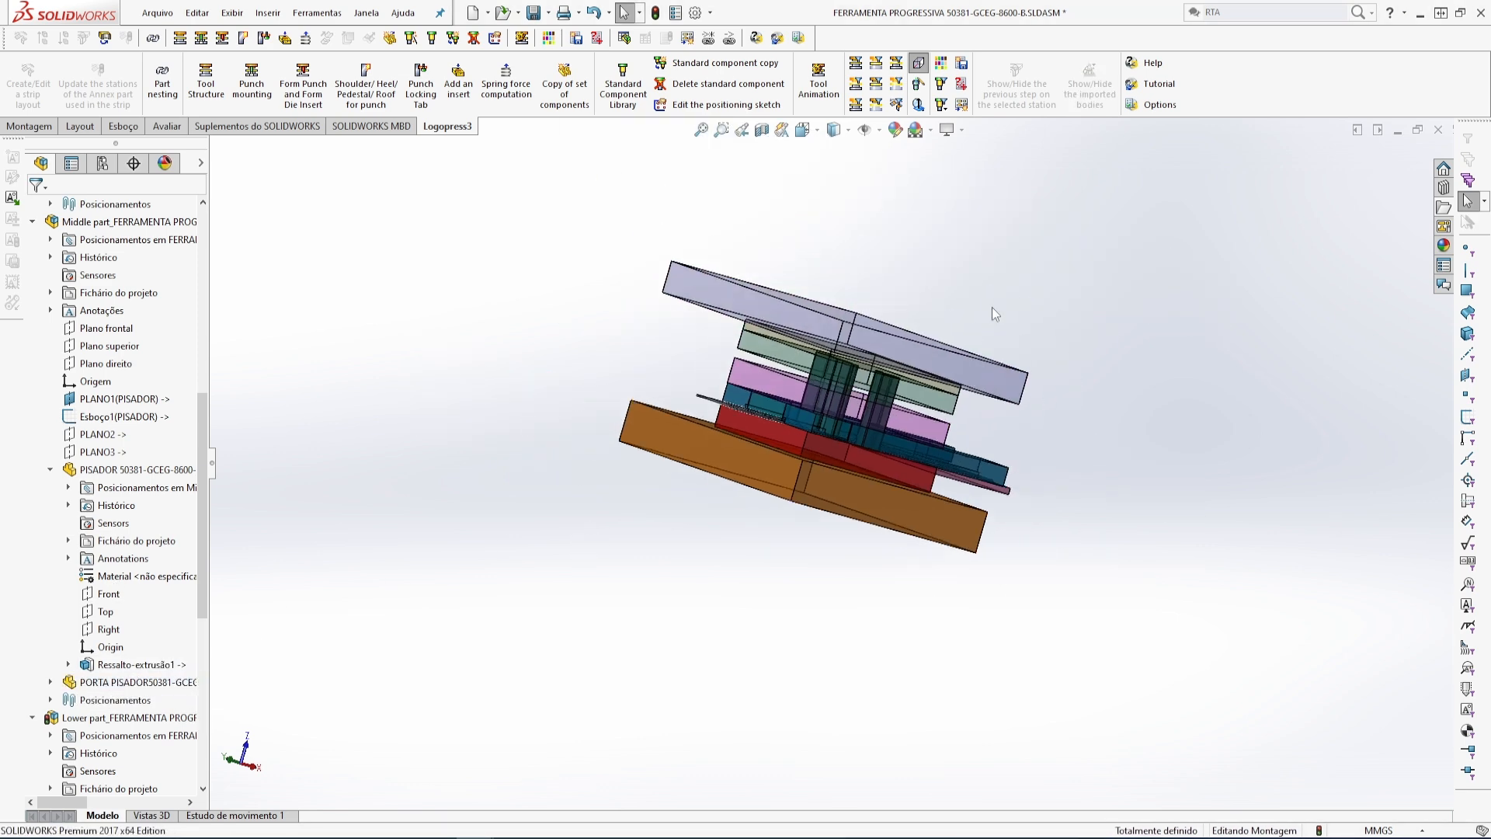
- Examine the complete die's plate stack, punches, rulers and strip from the side and from oblique angles
{"action": "scroll", "coordinate": [991, 306], "scroll_direction": "down", "scroll_amount": 3}
{"action": "middle_click_drag", "start_coordinate": [854, 482], "coordinate": [788, 506]}
{"action": "scroll", "coordinate": [761, 506], "scroll_direction": "up", "scroll_amount": 3}
{"action": "scroll", "coordinate": [780, 590], "scroll_direction": "down", "scroll_amount": 3}
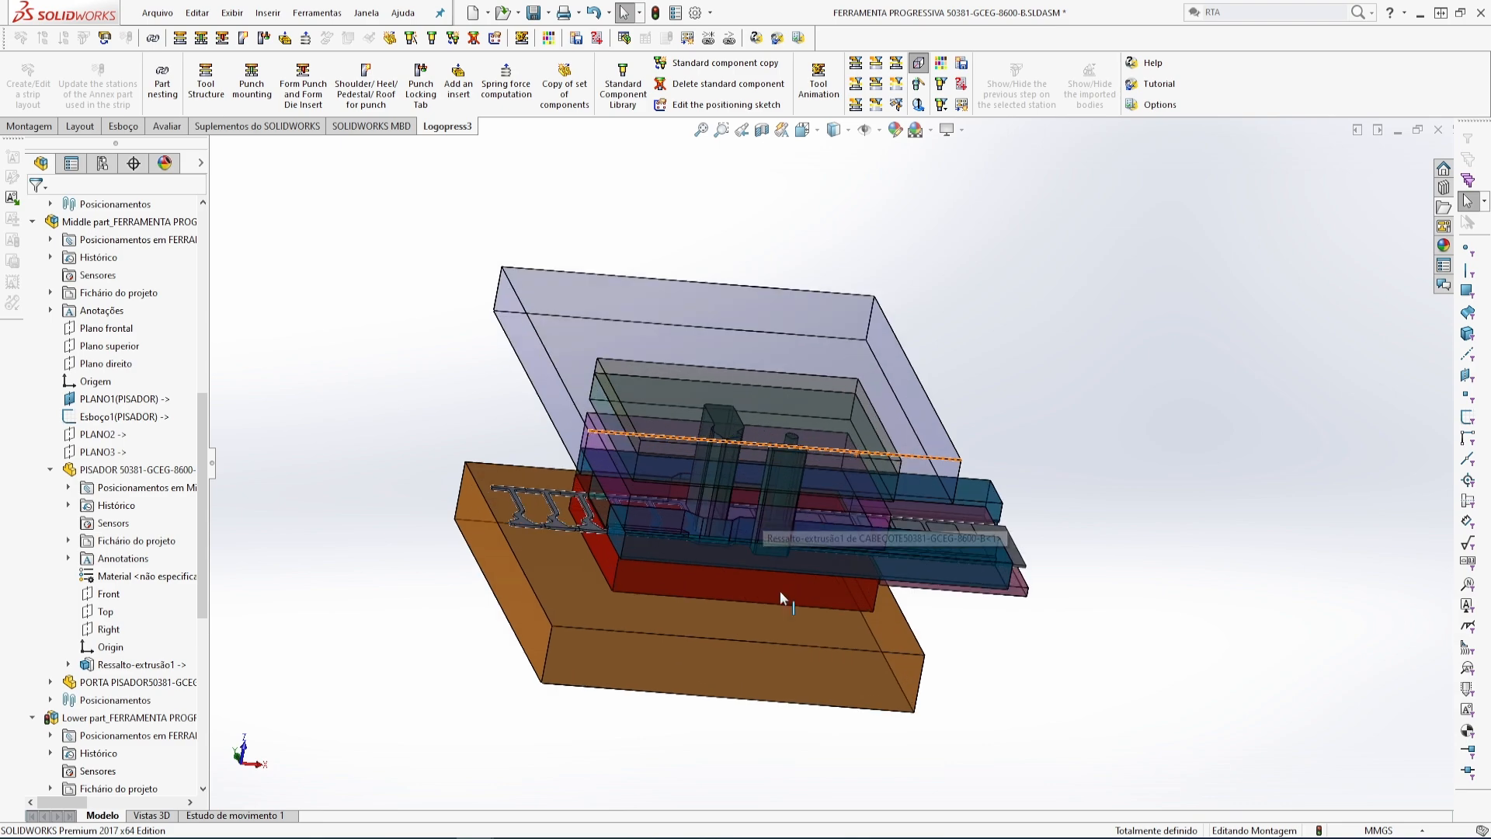
{"action": "middle_click_drag", "start_coordinate": [779, 590], "coordinate": [998, 363]}
{"action": "scroll", "coordinate": [694, 428], "scroll_direction": "down", "scroll_amount": 5}
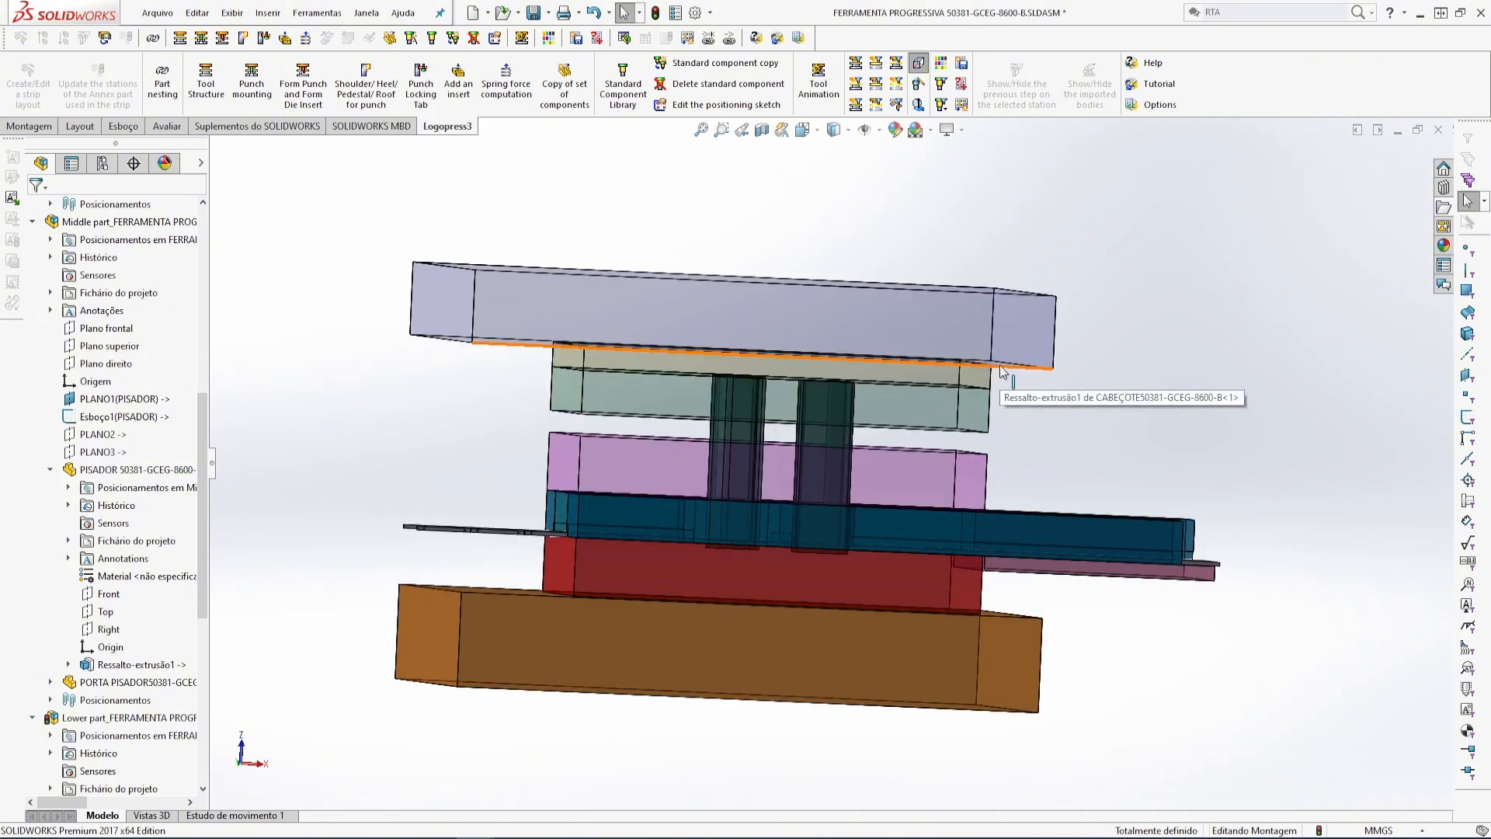
{"action": "scroll", "coordinate": [617, 558], "scroll_direction": "up", "scroll_amount": 3}
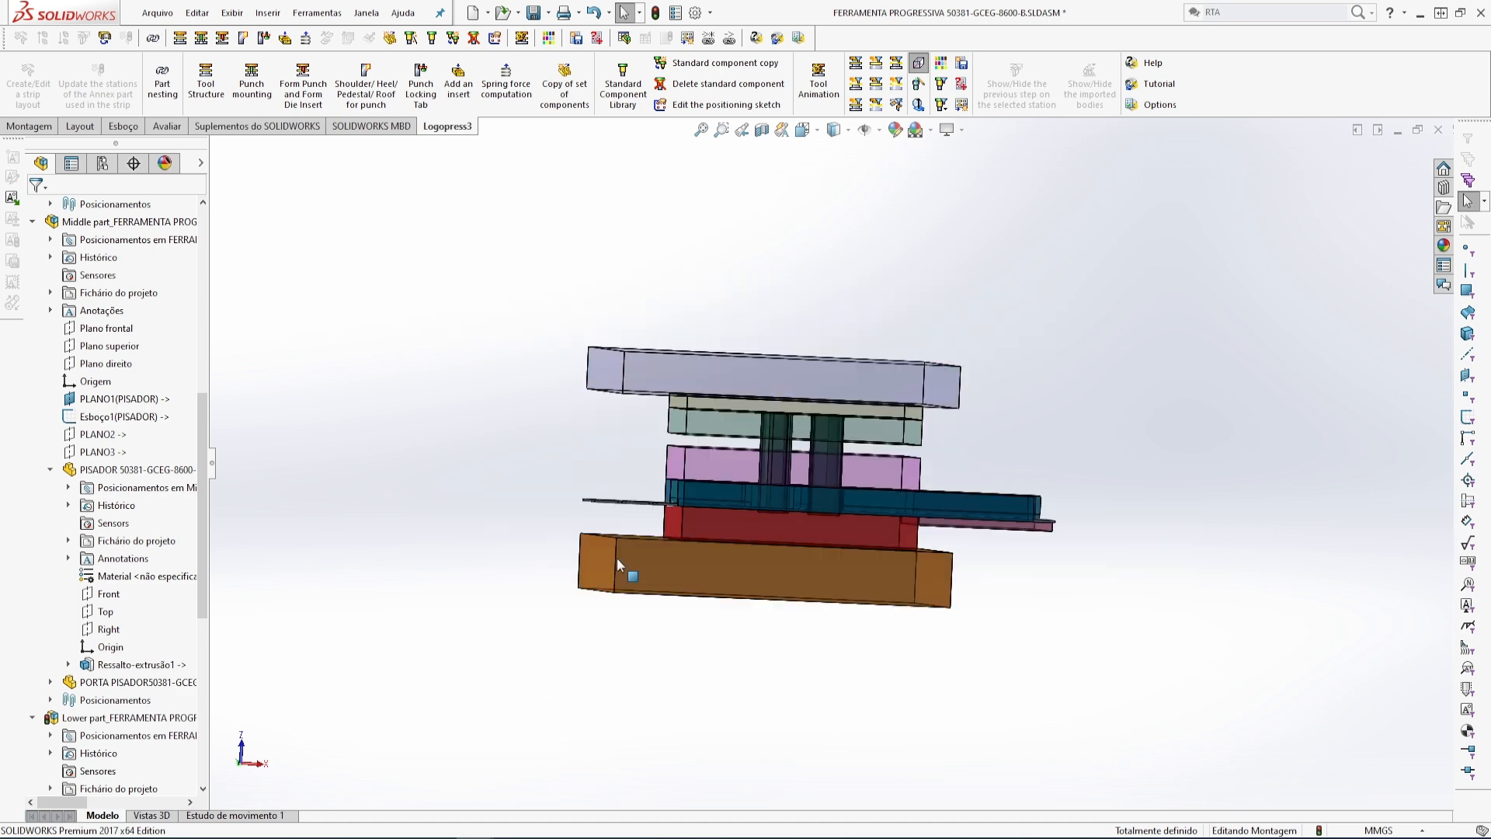
{"action": "scroll", "coordinate": [496, 708], "scroll_direction": "down", "scroll_amount": 1}
{"action": "scroll", "coordinate": [942, 484], "scroll_direction": "down", "scroll_amount": 2}
{"action": "scroll", "coordinate": [942, 484], "scroll_direction": "up", "scroll_amount": 3}
{"action": "scroll", "coordinate": [1111, 353], "scroll_direction": "down", "scroll_amount": 2}
{"action": "scroll", "coordinate": [703, 384], "scroll_direction": "up", "scroll_amount": 2}
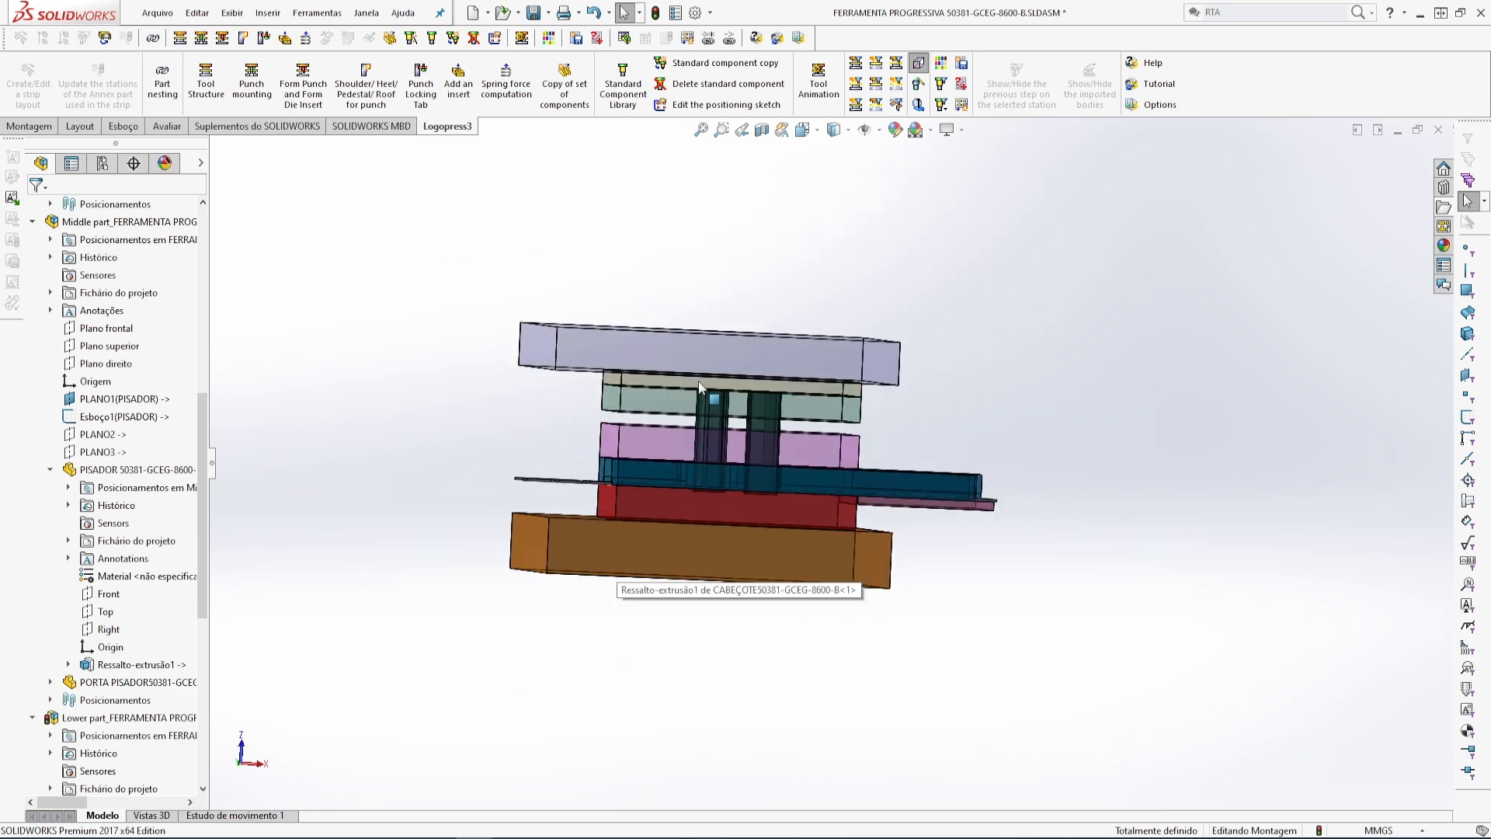
{"action": "middle_click_drag", "start_coordinate": [701, 387], "coordinate": [714, 417]}
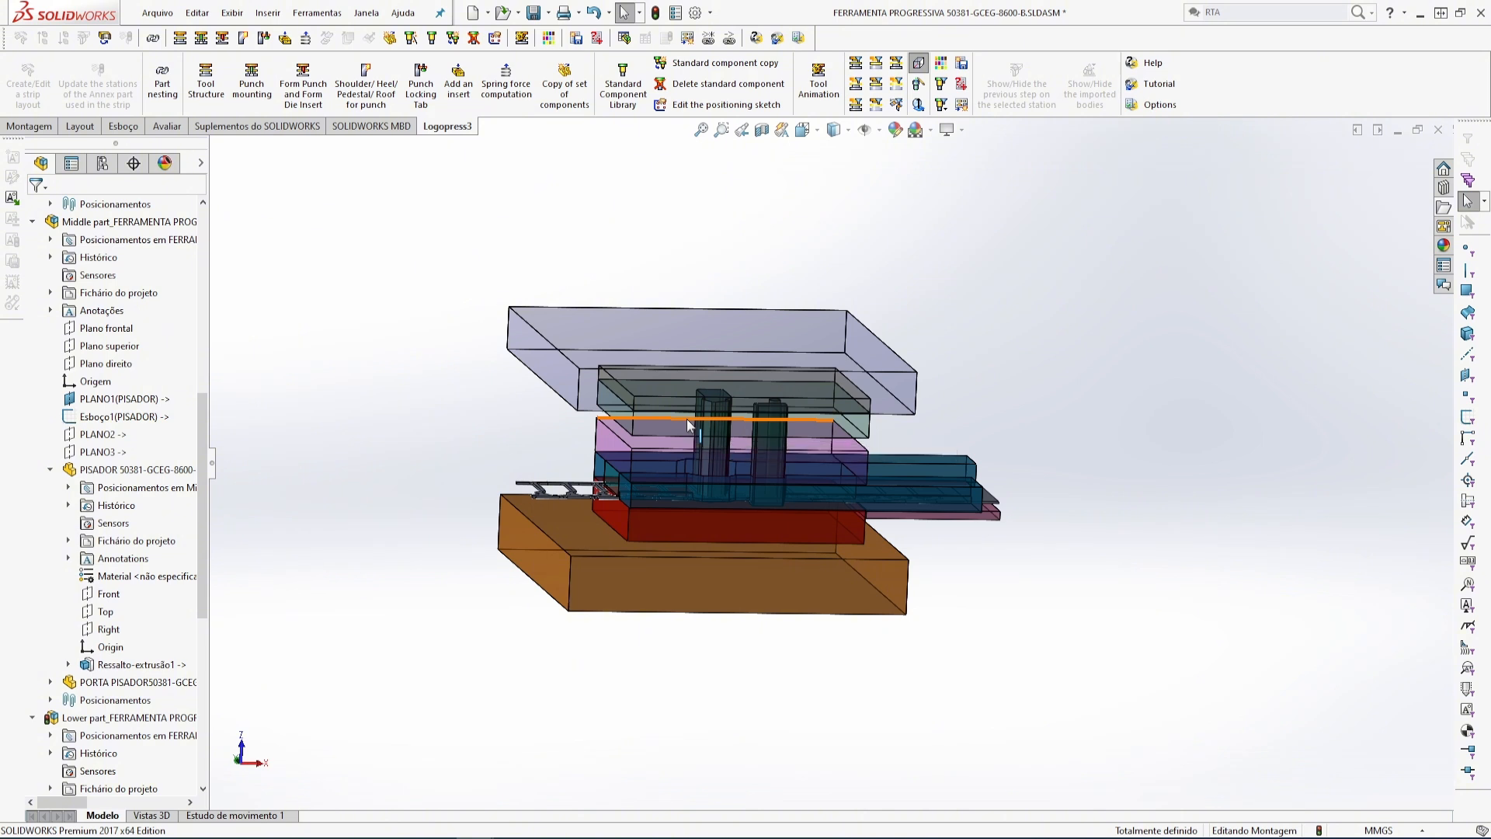
{"action": "scroll", "coordinate": [702, 450], "scroll_direction": "down", "scroll_amount": 3}
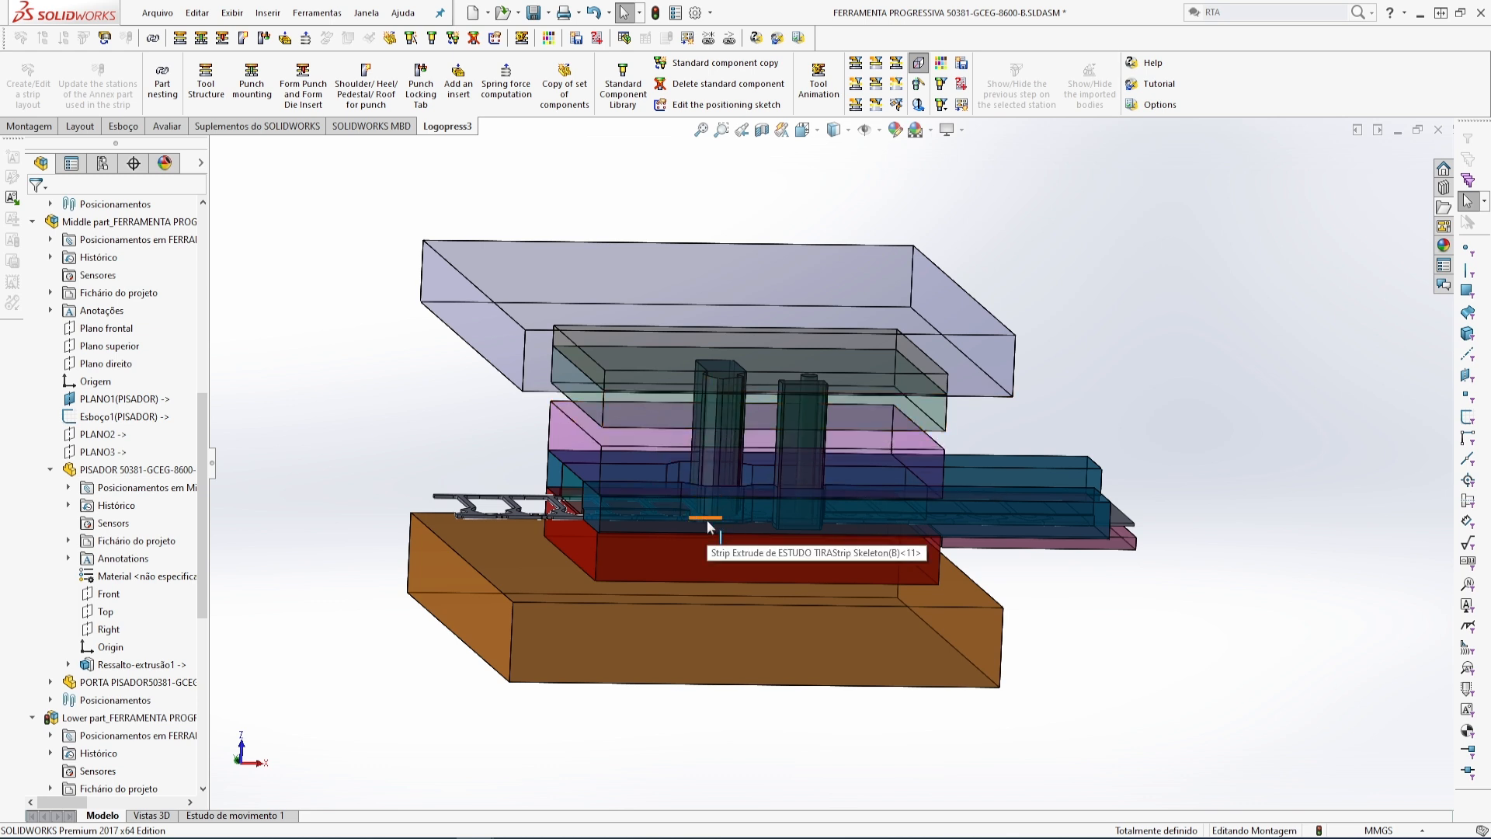
{"action": "scroll", "coordinate": [706, 519], "scroll_direction": "up", "scroll_amount": 2}
{"action": "scroll", "coordinate": [975, 463], "scroll_direction": "down", "scroll_amount": 3}
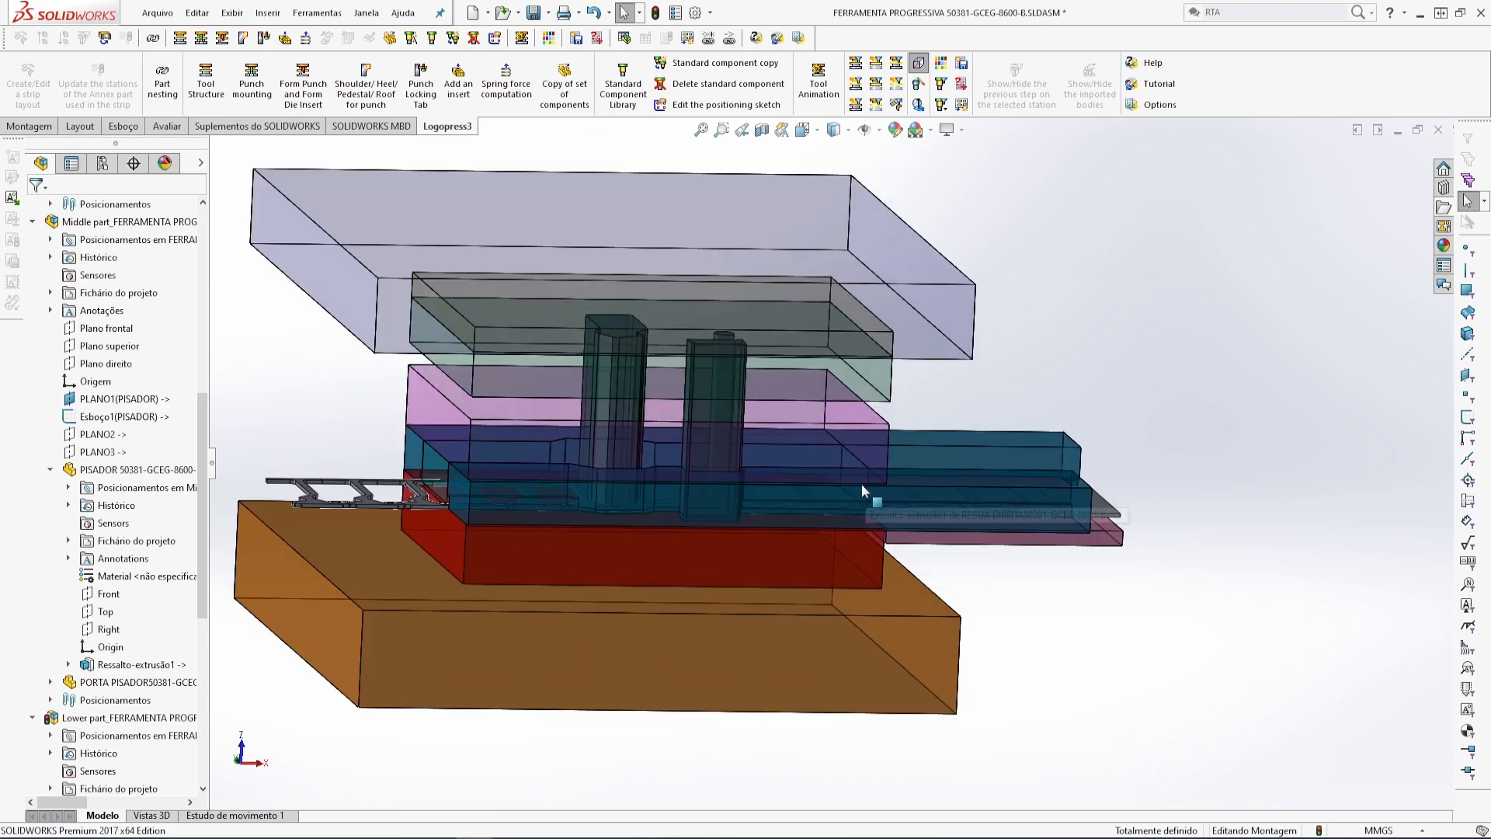
{"action": "scroll", "coordinate": [862, 485], "scroll_direction": "up", "scroll_amount": 1}
{"action": "mouse_move", "coordinate": [862, 484]}
{"action": "middle_mouse_down"}
{"action": "mouse_move", "coordinate": [823, 483]}
{"action": "mouse_move", "coordinate": [811, 466]}
{"action": "mouse_move", "coordinate": [863, 475]}
{"action": "middle_mouse_up"}
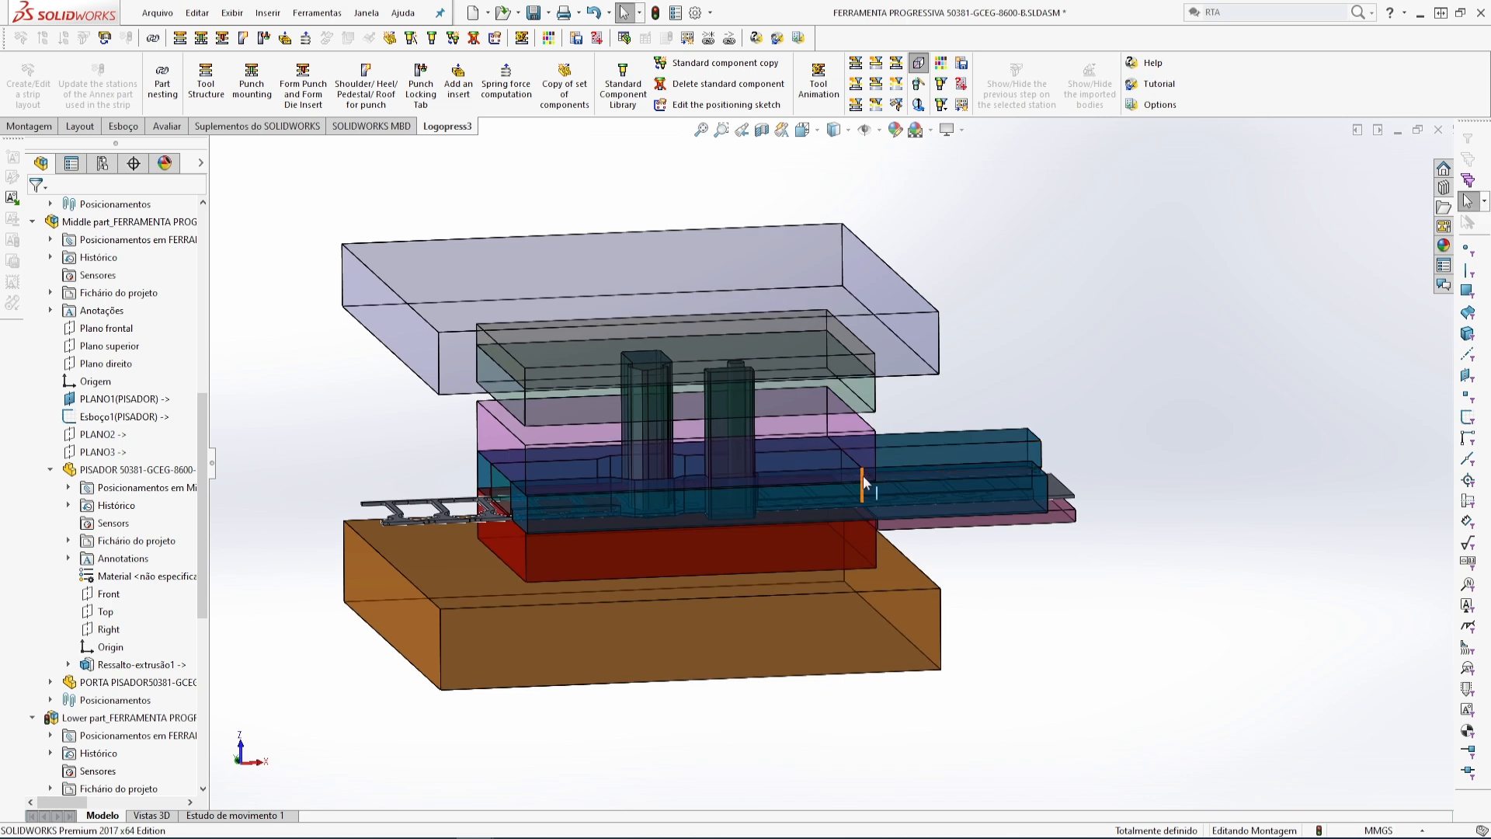